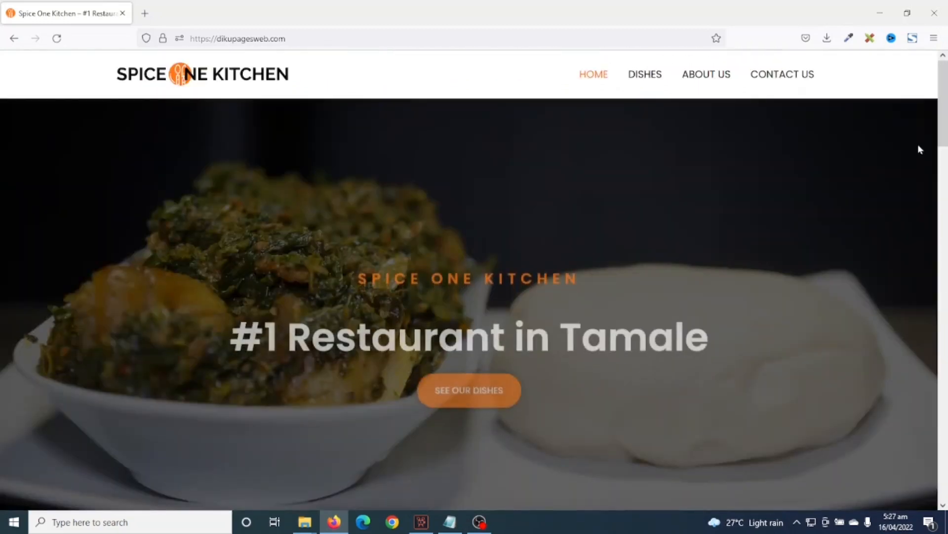
- Open several page items in background tabs
{"action": "middle_click", "coordinate": [918, 144]}
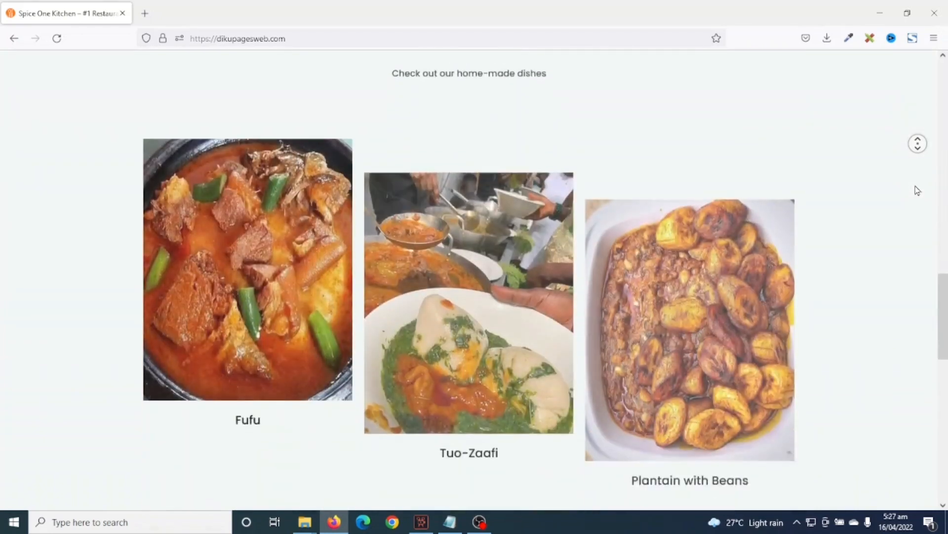
{"action": "middle_click", "coordinate": [916, 135]}
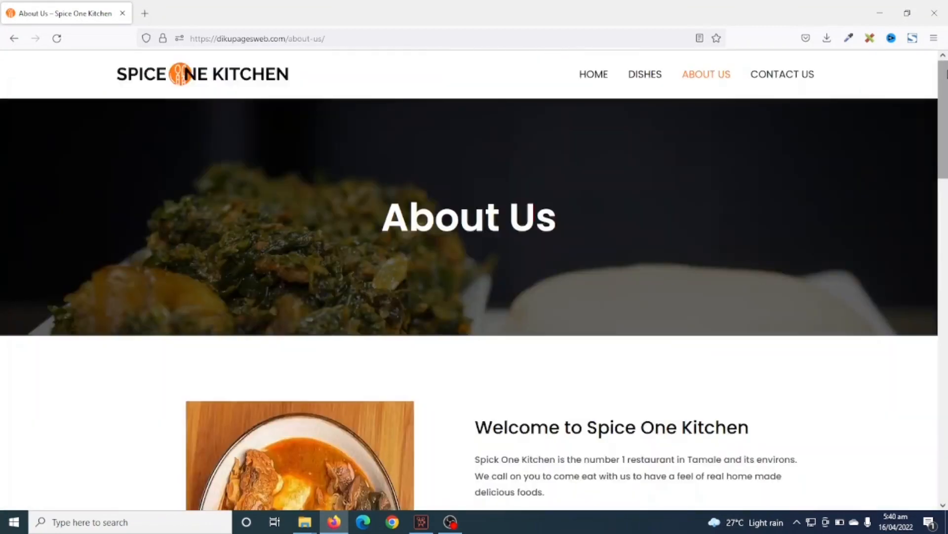
{"action": "left_click_drag", "start_coordinate": [947, 76], "coordinate": [947, 146]}
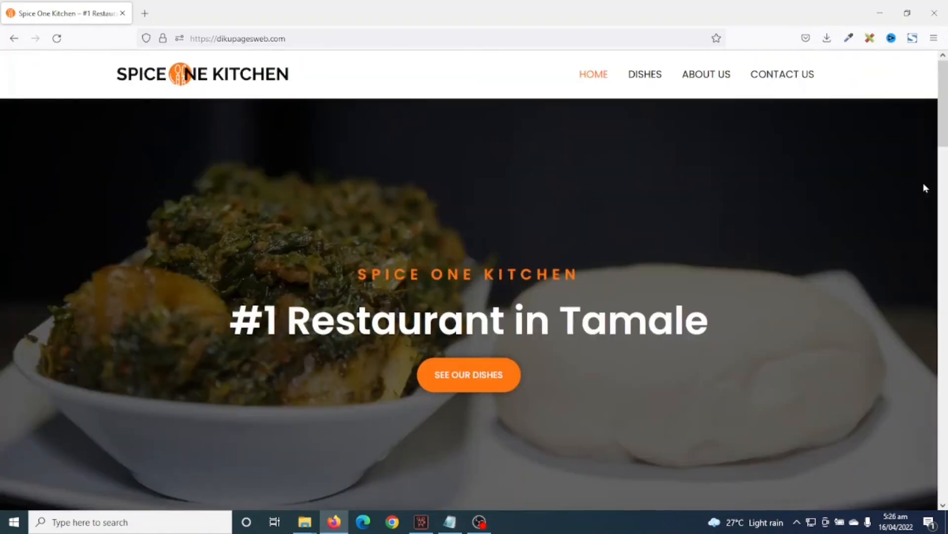
{"action": "middle_click", "coordinate": [923, 184]}
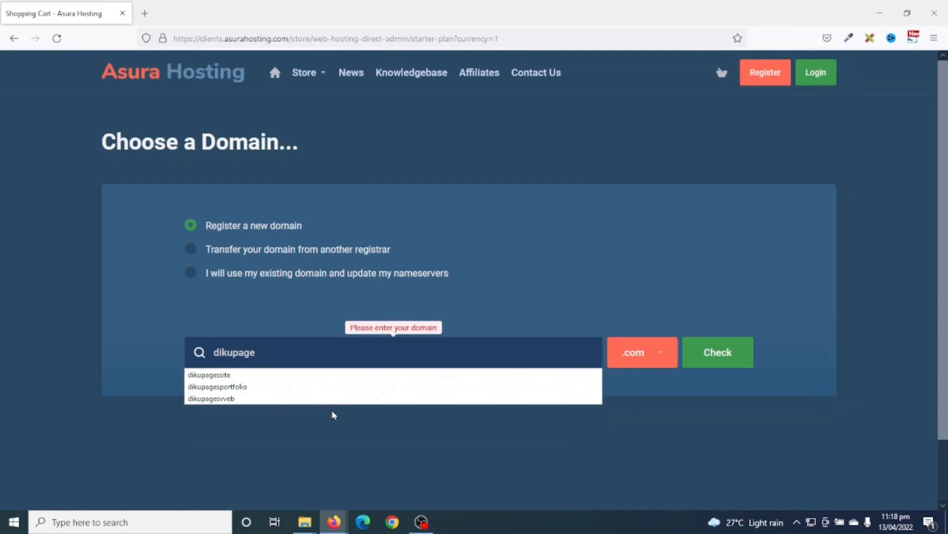
- Search 'swe', open the WordPress installer and start the installation
{"action": "type", "text": "swe"}
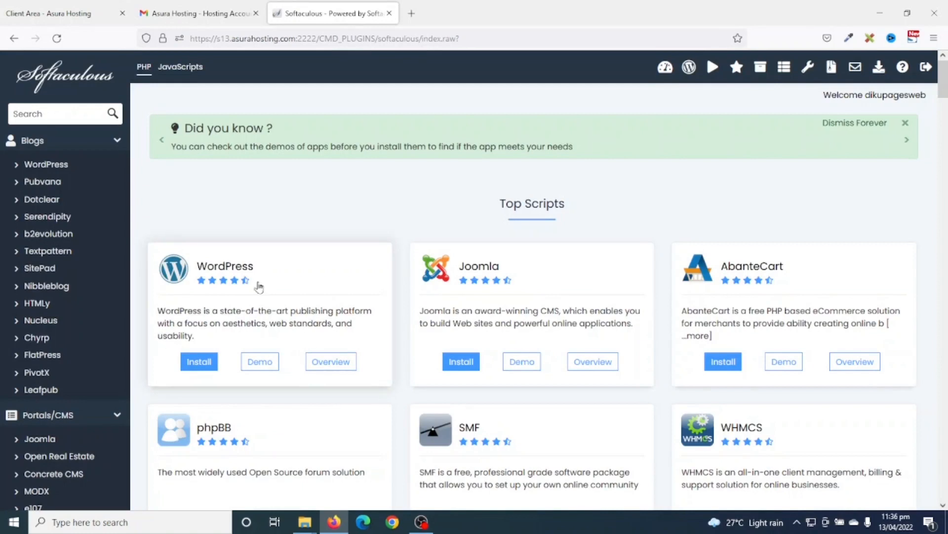
{"action": "left_click", "coordinate": [198, 360]}
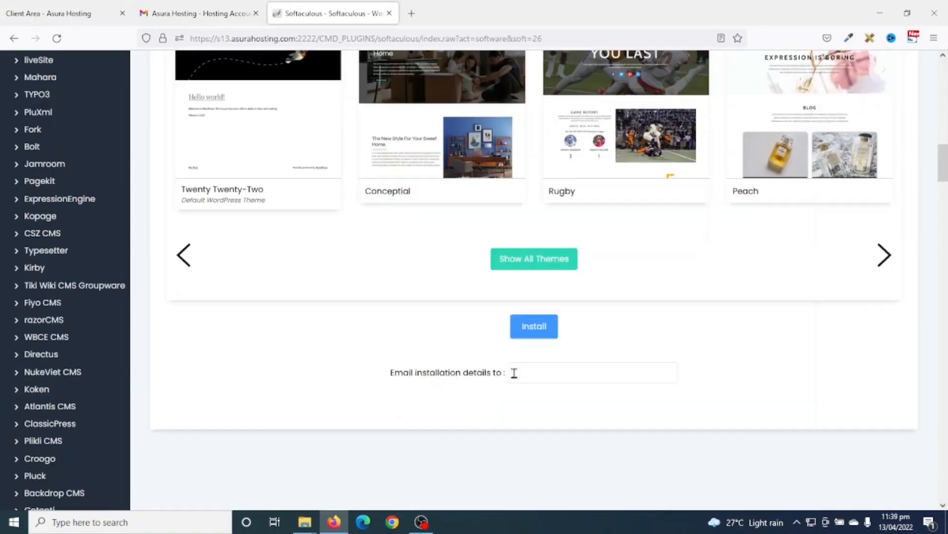
{"action": "left_click", "coordinate": [534, 327]}
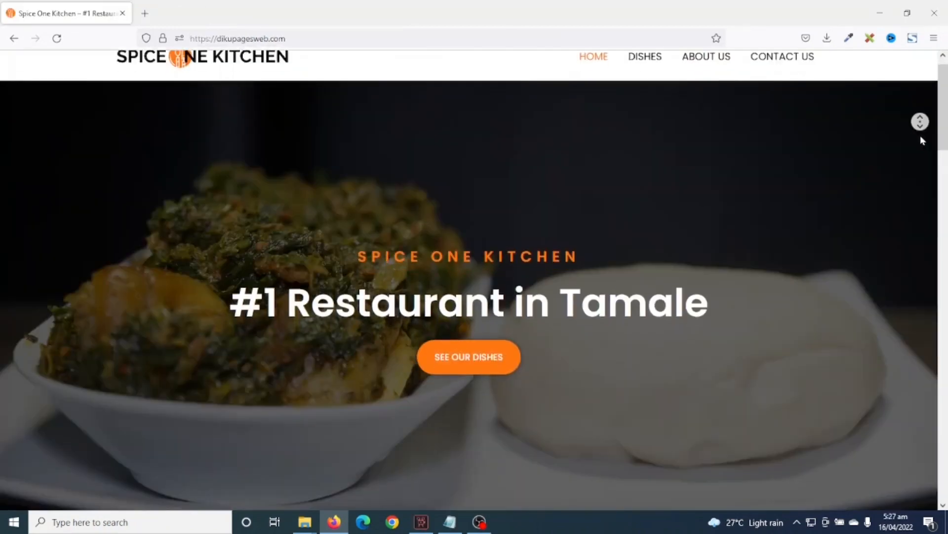
{"action": "scroll", "coordinate": [922, 140], "scroll_direction": "down", "scroll_amount": 3}
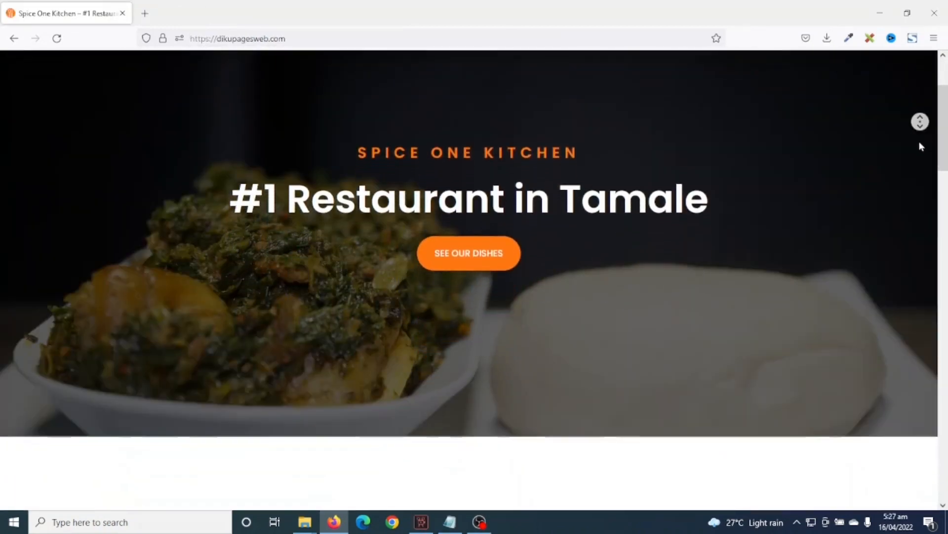
{"action": "scroll", "coordinate": [921, 146], "scroll_direction": "down", "scroll_amount": 4}
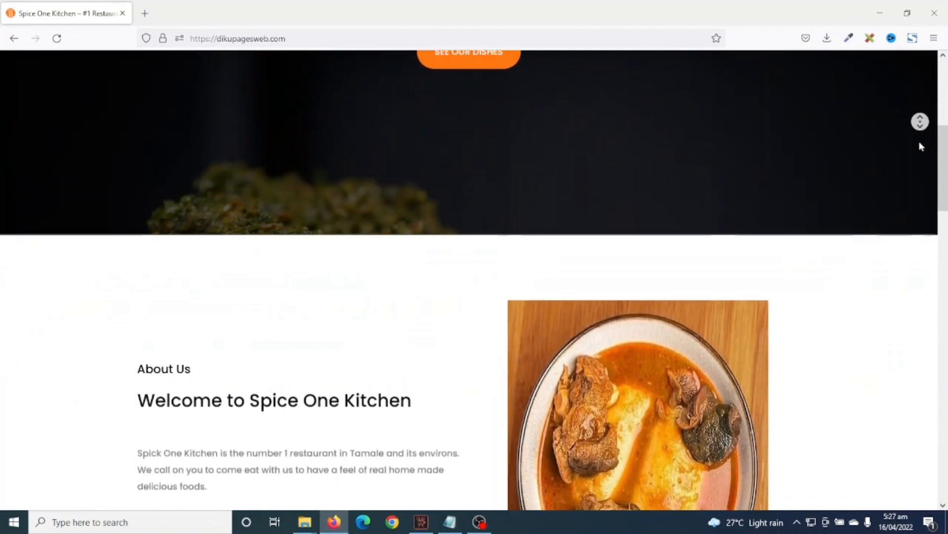
{"action": "scroll", "coordinate": [922, 146], "scroll_direction": "down", "scroll_amount": 4}
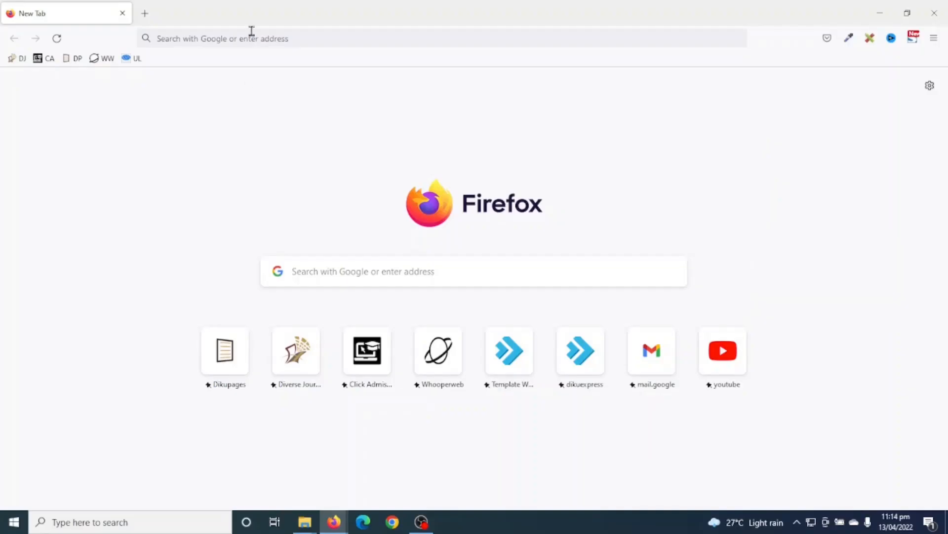
{"action": "left_click", "coordinate": [251, 37]}
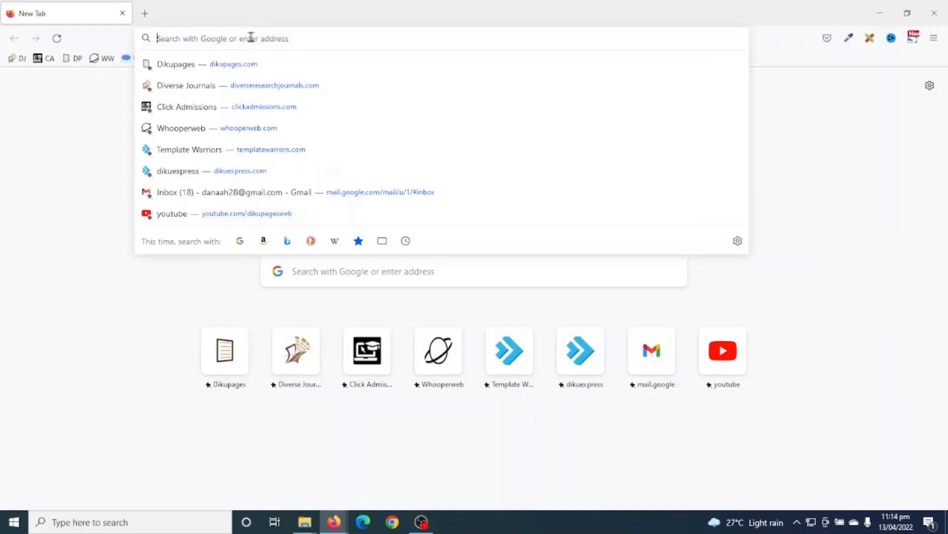
{"action": "key", "text": "Down"}
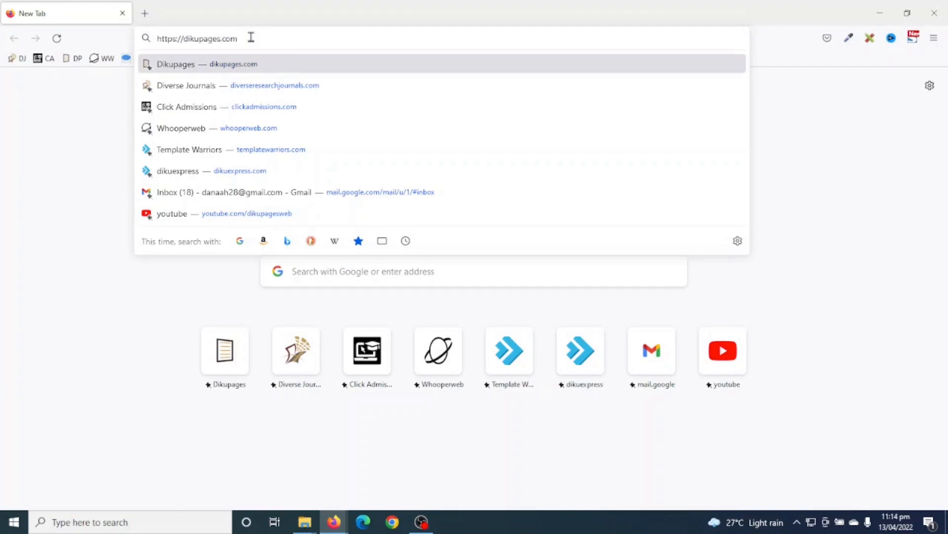
{"action": "type", "text": "/asura"}
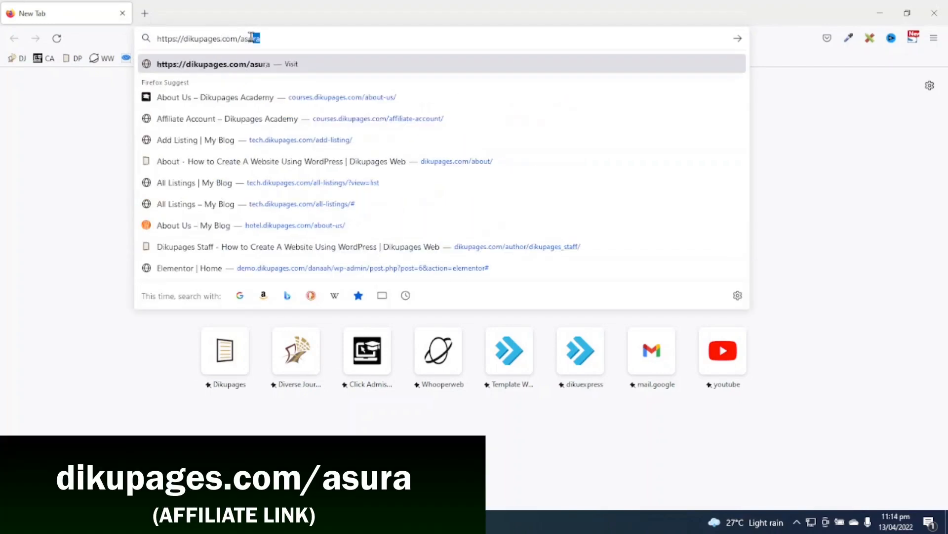
{"action": "key", "text": "Return"}
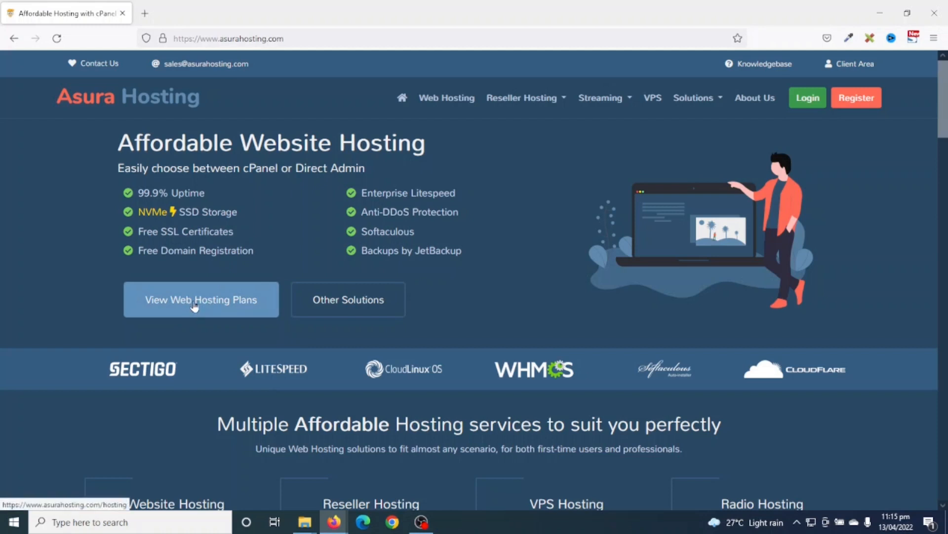
- Open the Web Hosting plans page and scroll to the plan list
{"action": "left_click", "coordinate": [433, 98]}
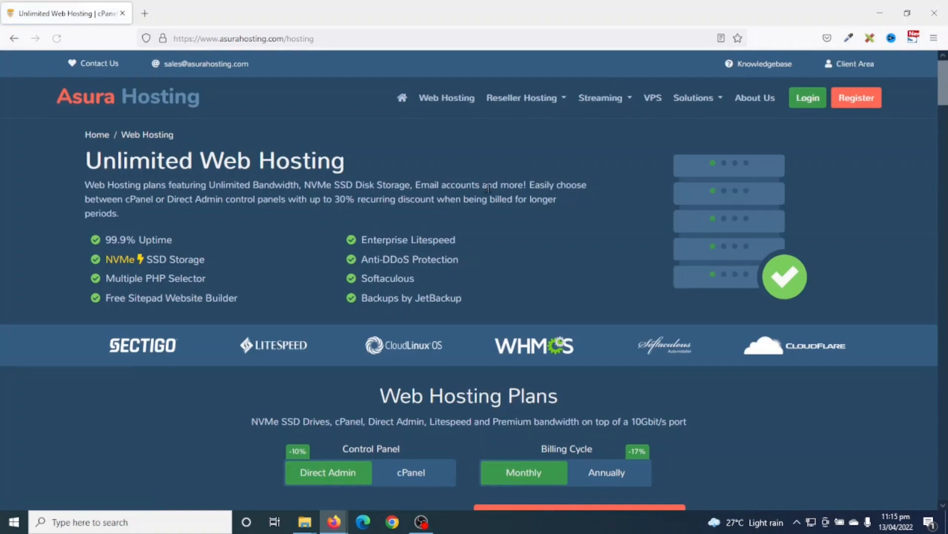
{"action": "scroll", "coordinate": [488, 187], "scroll_direction": "down", "scroll_amount": 8}
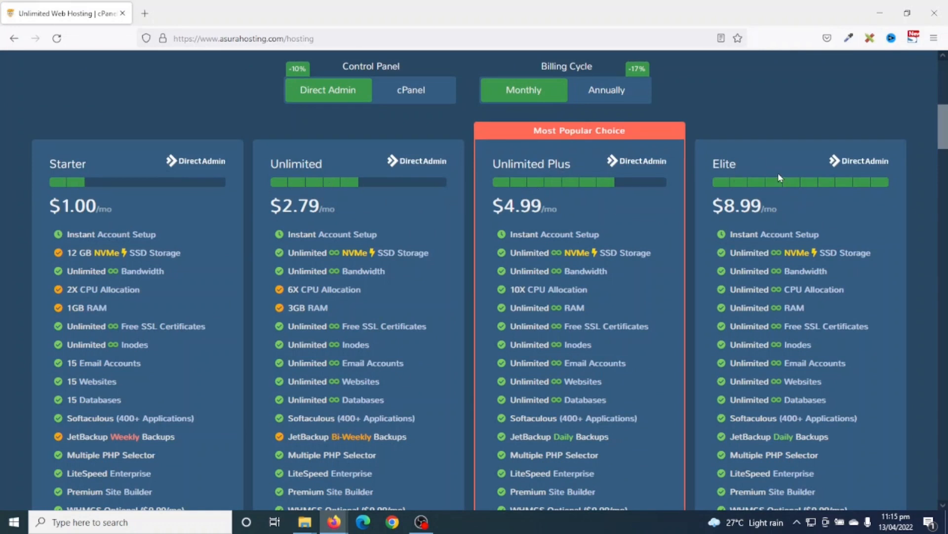
{"action": "scroll", "coordinate": [779, 178], "scroll_direction": "down", "scroll_amount": 1}
{"action": "scroll", "coordinate": [517, 315], "scroll_direction": "up", "scroll_amount": 3}
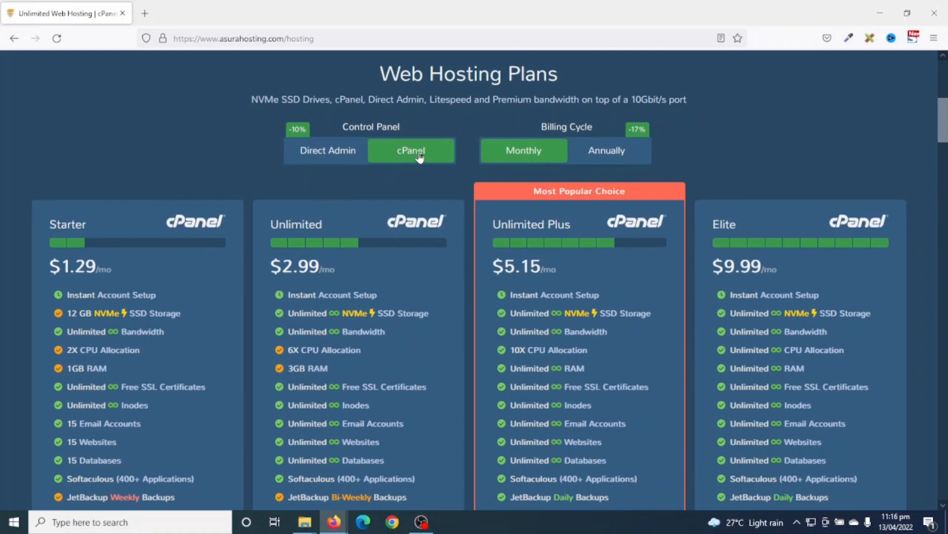
- Compare Direct Admin and cPanel plan prices, leaving Direct Admin selected
{"action": "left_click", "coordinate": [337, 152]}
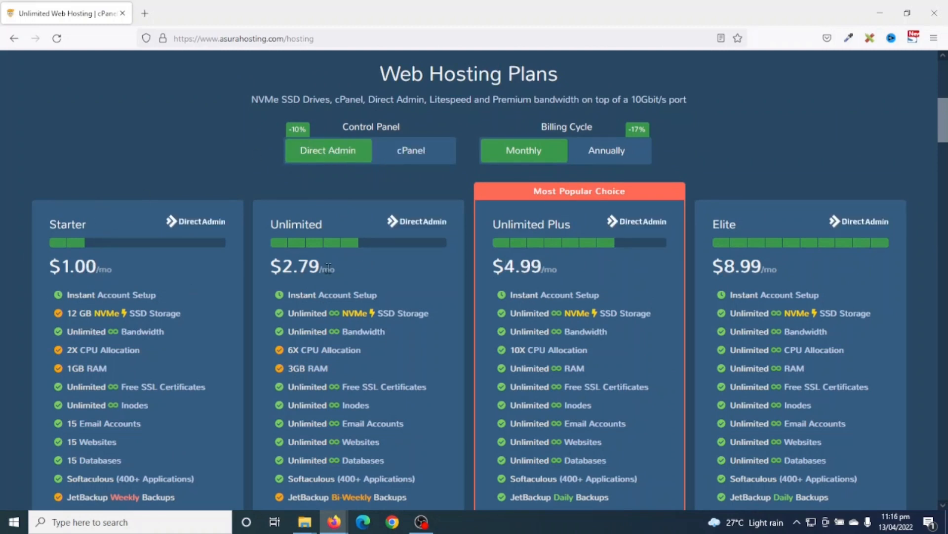
{"action": "left_click", "coordinate": [421, 155]}
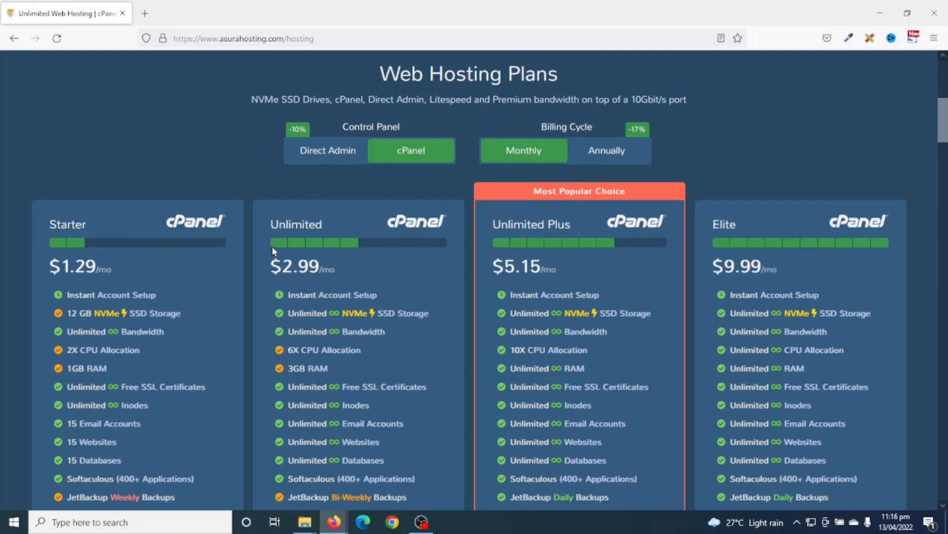
{"action": "left_click", "coordinate": [321, 153]}
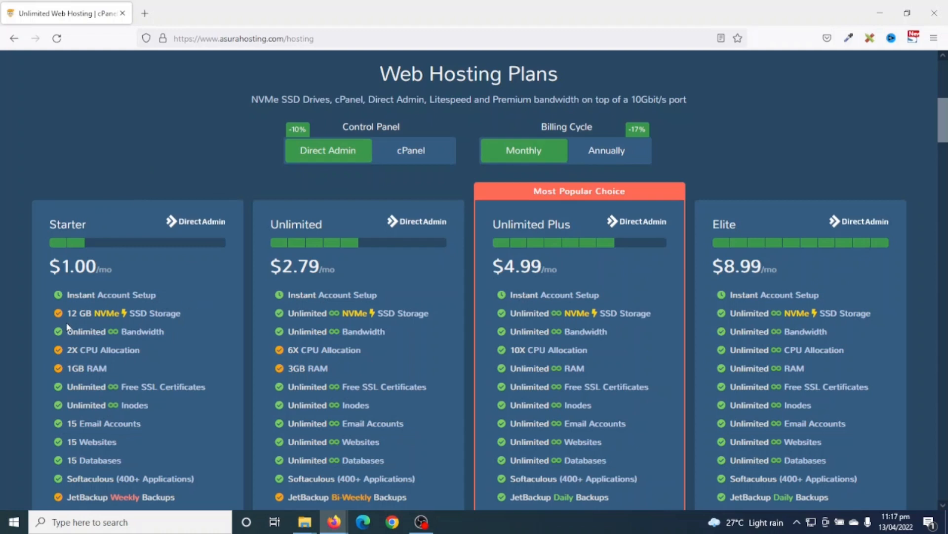
{"action": "left_click_drag", "start_coordinate": [66, 313], "coordinate": [155, 318]}
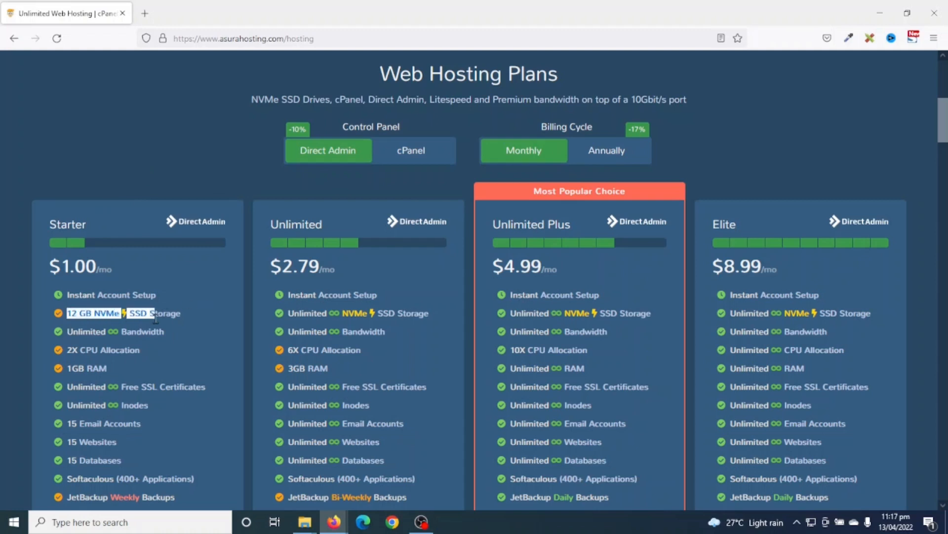
{"action": "left_click", "coordinate": [168, 324]}
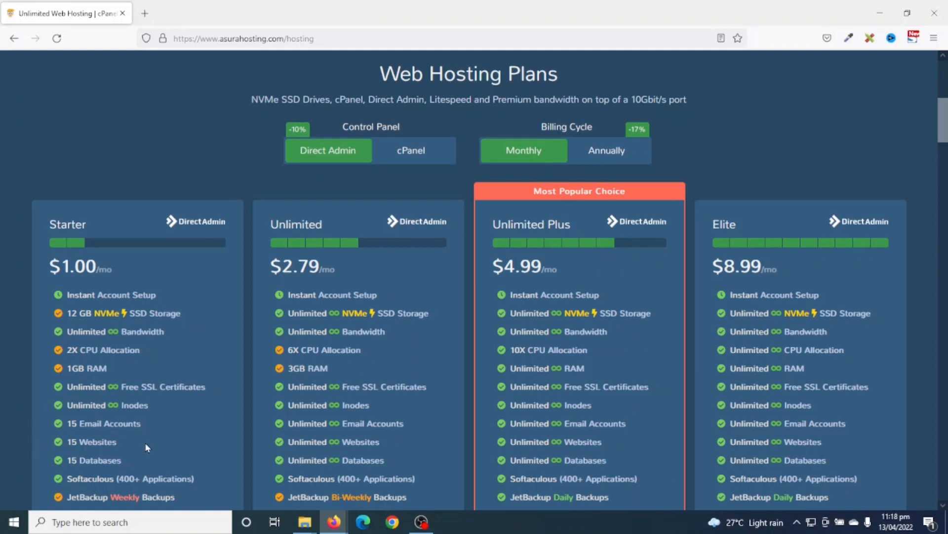
- Scroll to the plan cards and order the Starter plan
{"action": "scroll", "coordinate": [123, 458], "scroll_direction": "down", "scroll_amount": 6}
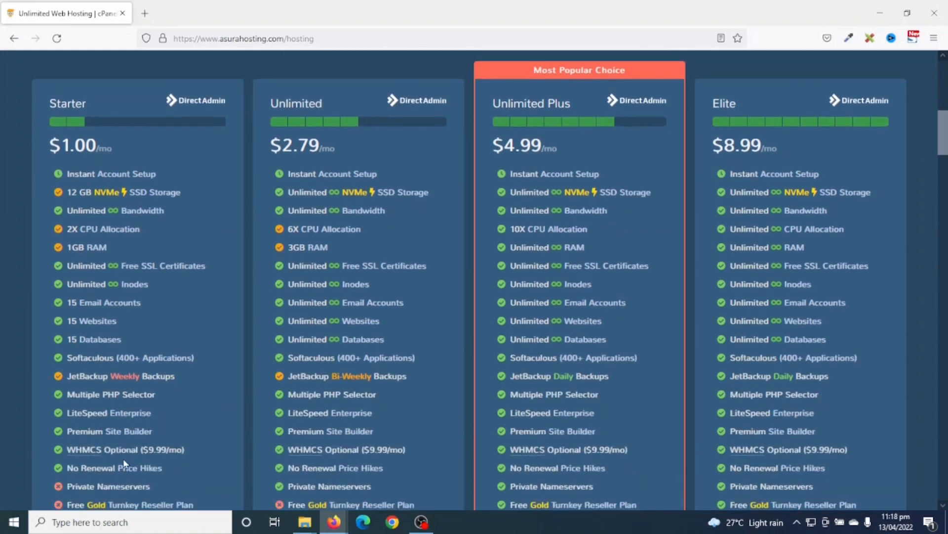
{"action": "scroll", "coordinate": [113, 187], "scroll_direction": "up", "scroll_amount": 2}
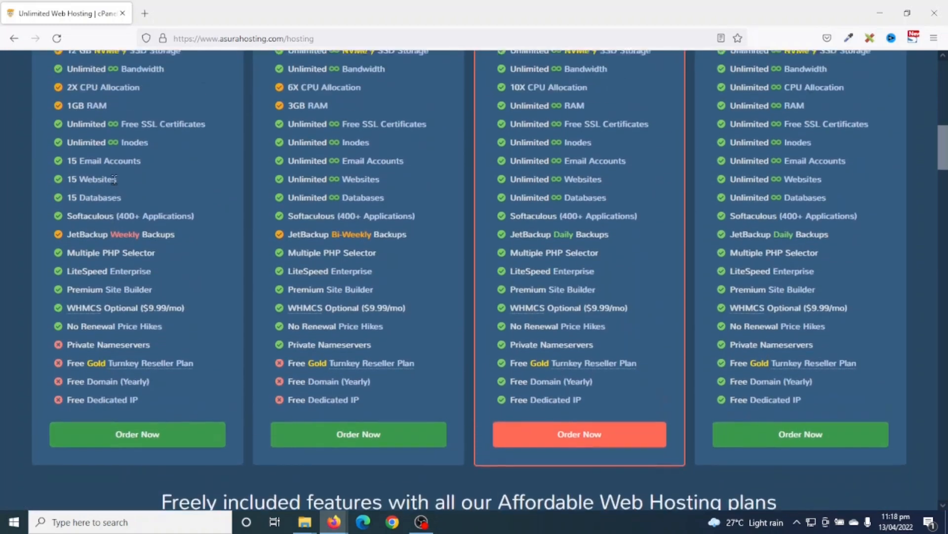
{"action": "scroll", "coordinate": [95, 286], "scroll_direction": "down", "scroll_amount": 1}
{"action": "left_click", "coordinate": [120, 457]}
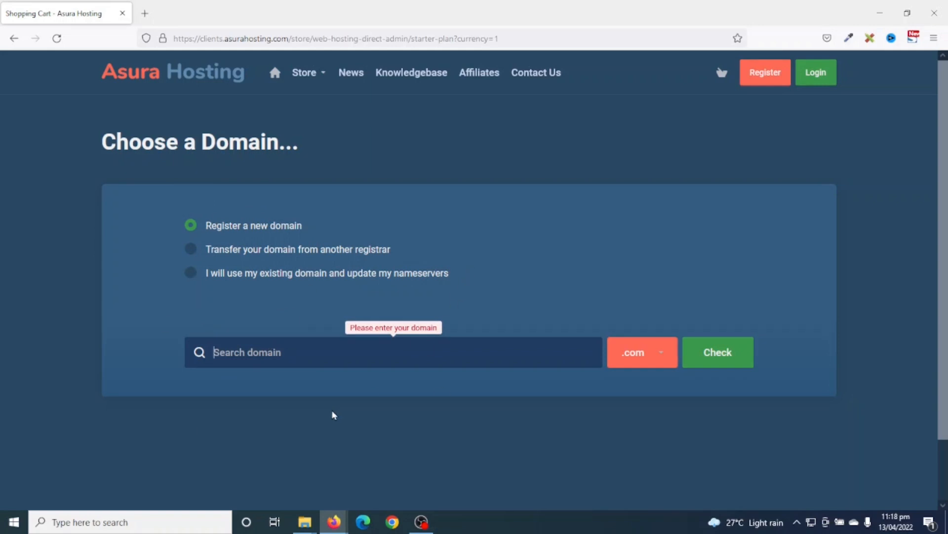
- Check availability of dikupageweb.com with the .com extension
{"action": "type", "text": "dikupageweb"}
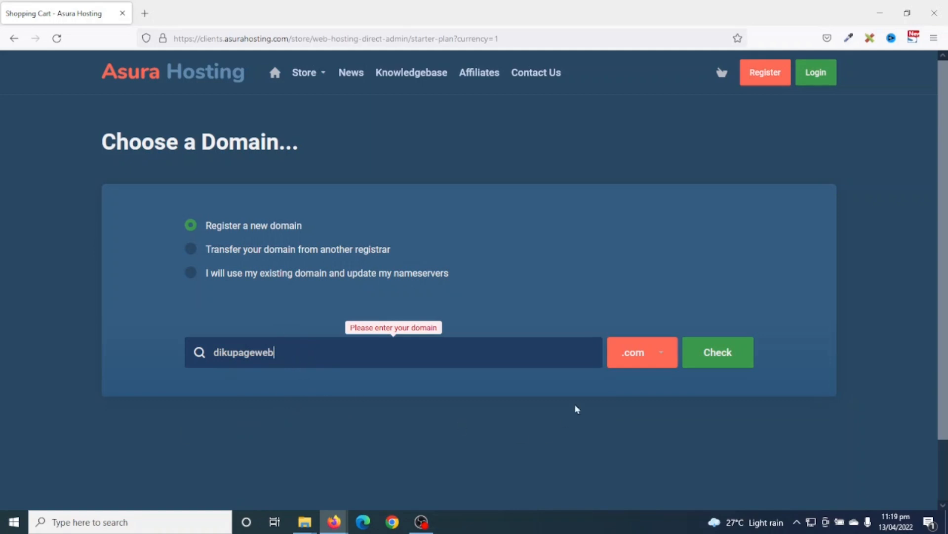
{"action": "left_click", "coordinate": [662, 360]}
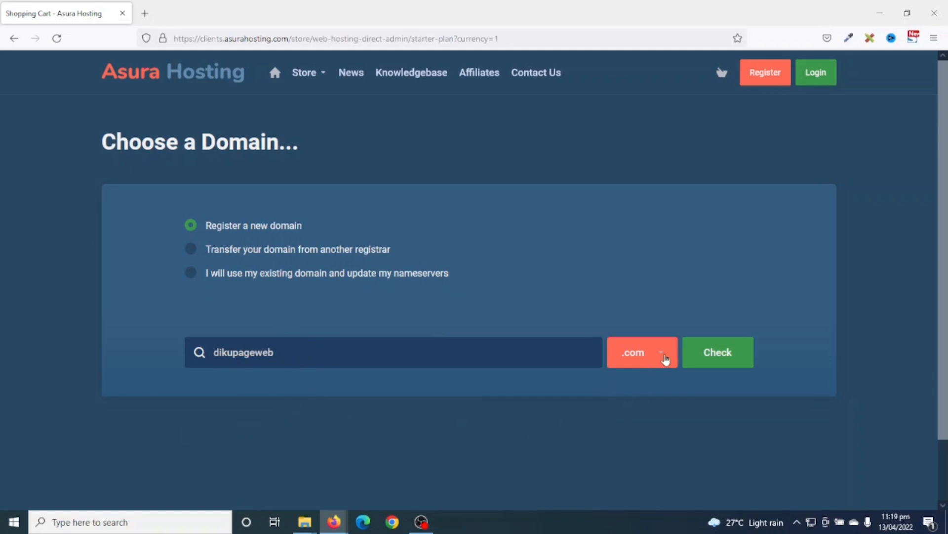
{"action": "scroll", "coordinate": [650, 375], "scroll_direction": "down", "scroll_amount": 2}
{"action": "scroll", "coordinate": [633, 370], "scroll_direction": "down", "scroll_amount": 3}
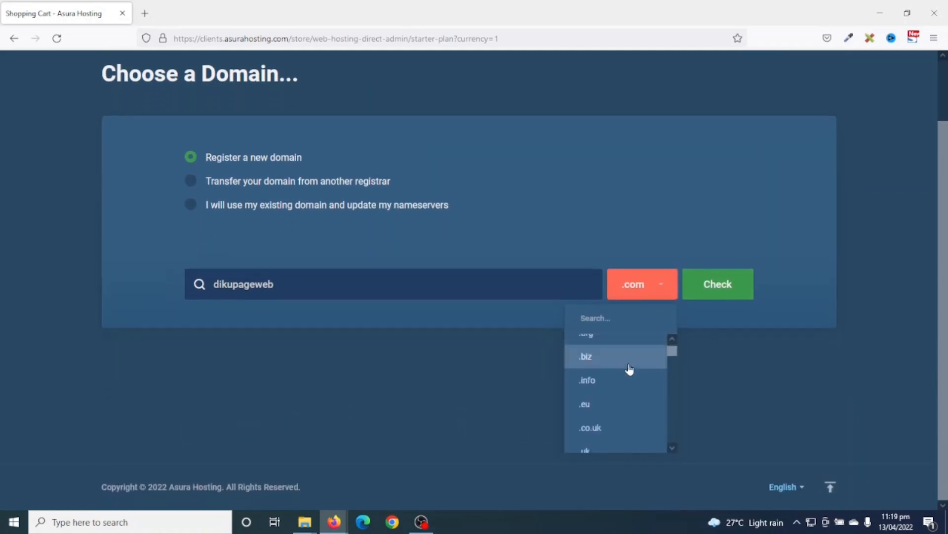
{"action": "scroll", "coordinate": [625, 395], "scroll_direction": "down", "scroll_amount": 5}
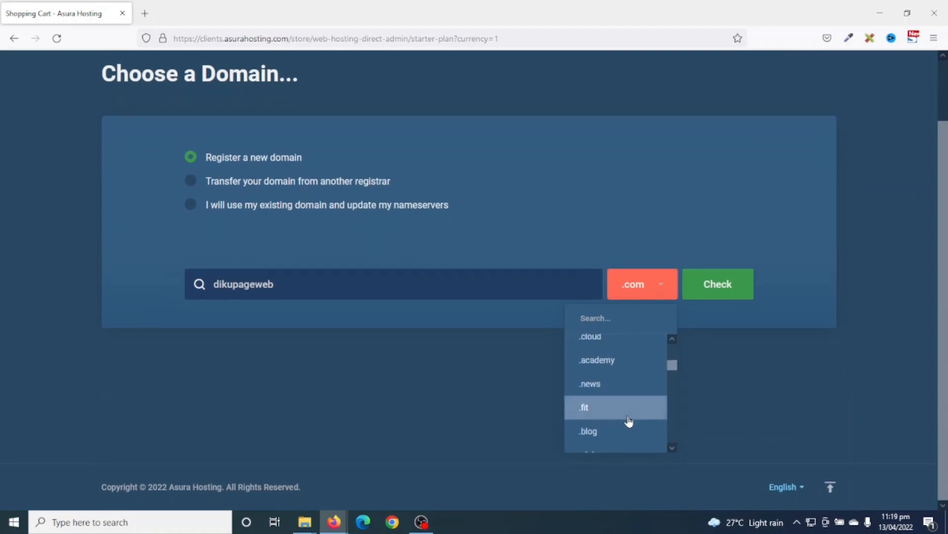
{"action": "scroll", "coordinate": [624, 430], "scroll_direction": "up", "scroll_amount": 3}
{"action": "scroll", "coordinate": [623, 436], "scroll_direction": "up", "scroll_amount": 6}
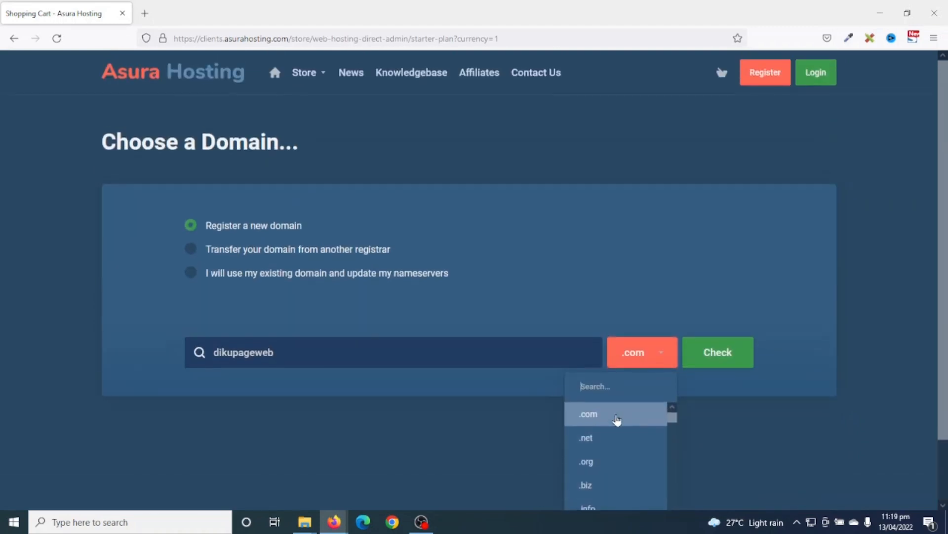
{"action": "left_click", "coordinate": [617, 420]}
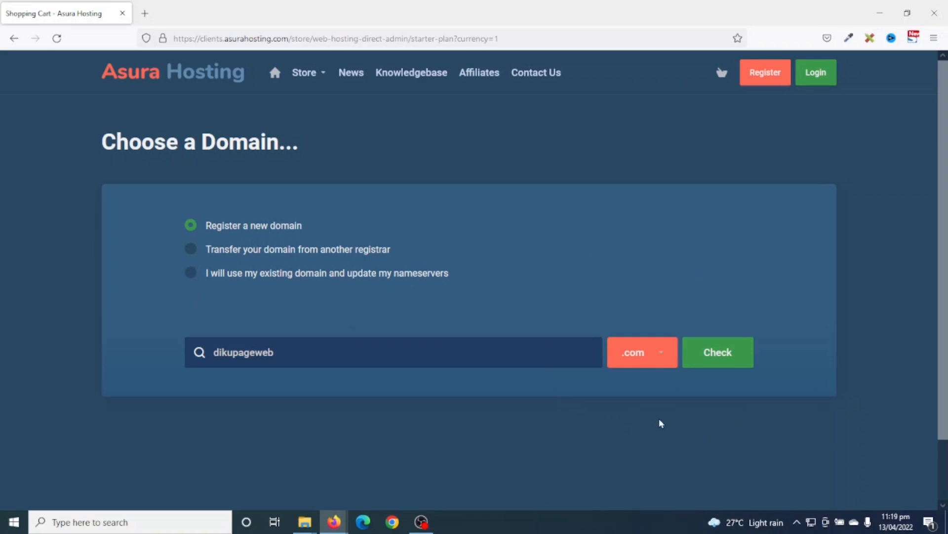
{"action": "left_click", "coordinate": [719, 359]}
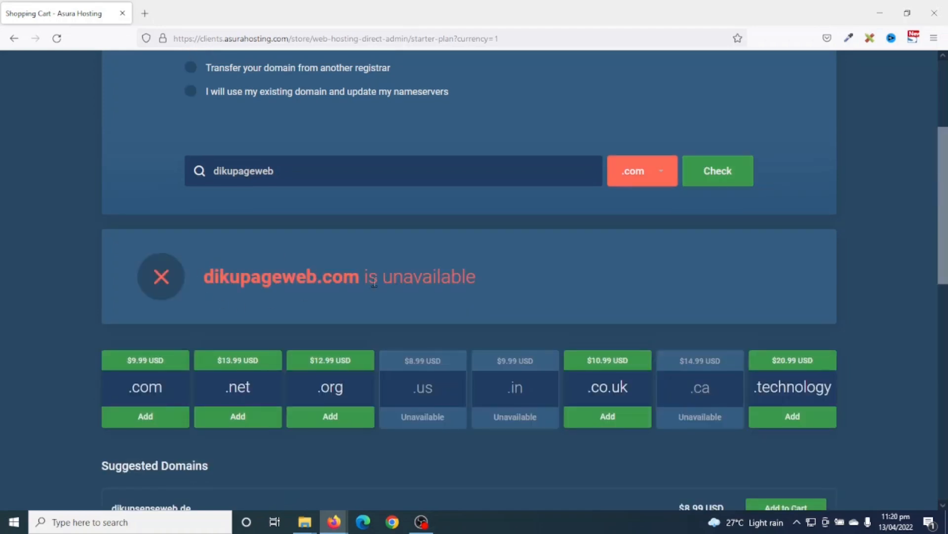
- Check dikupagesvveb.com instead, found available at $9.99 USD, and add it to the order
{"action": "left_click_drag", "start_coordinate": [355, 279], "coordinate": [206, 280]}
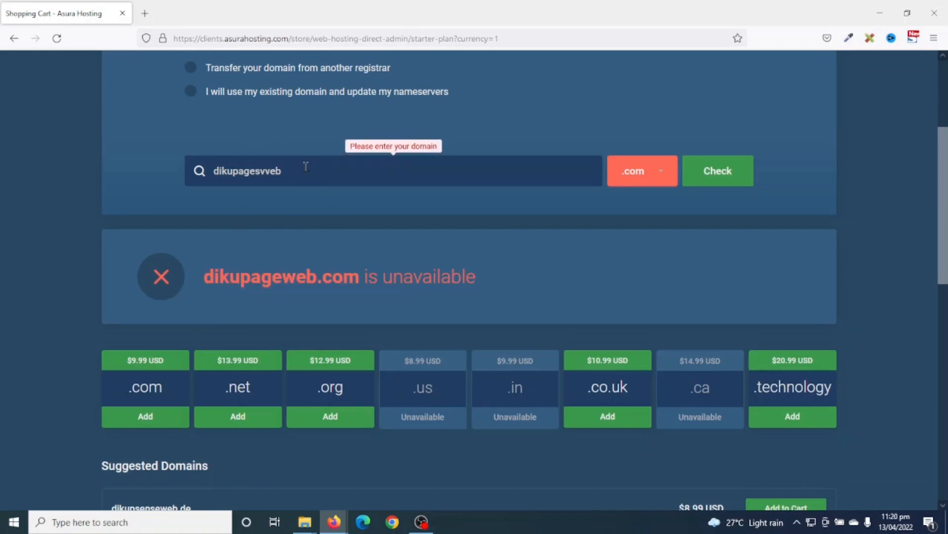
{"action": "left_click_drag", "start_coordinate": [305, 167], "coordinate": [202, 171]}
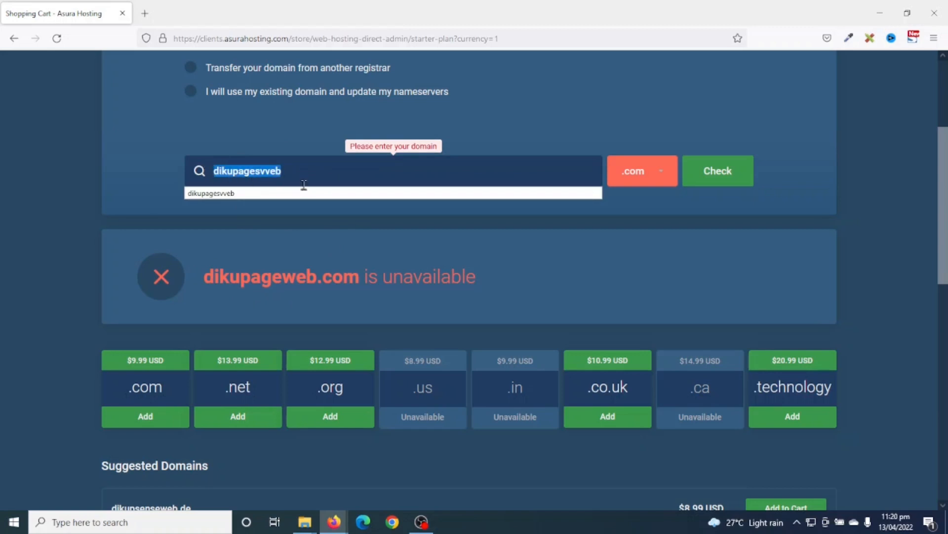
{"action": "left_click", "coordinate": [724, 171]}
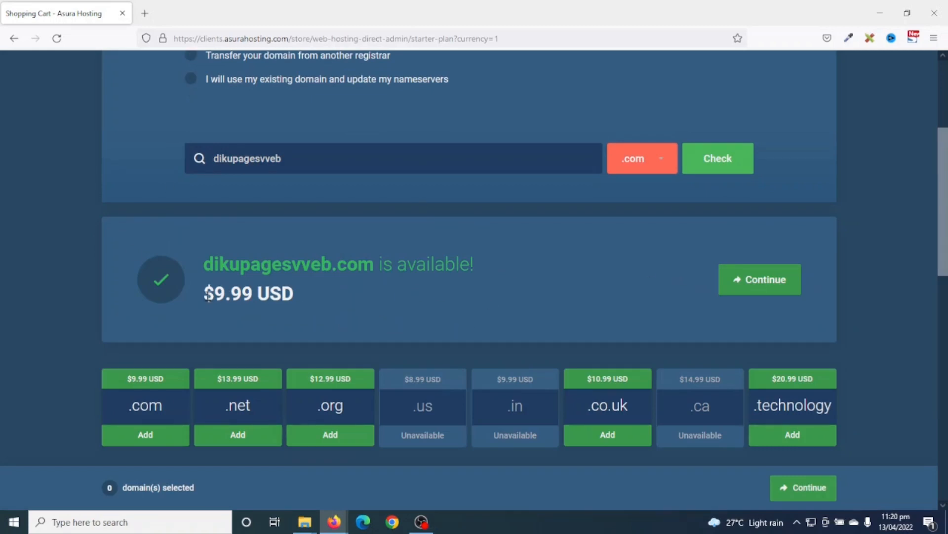
{"action": "left_click_drag", "start_coordinate": [240, 293], "coordinate": [302, 291]}
{"action": "left_click", "coordinate": [324, 299]}
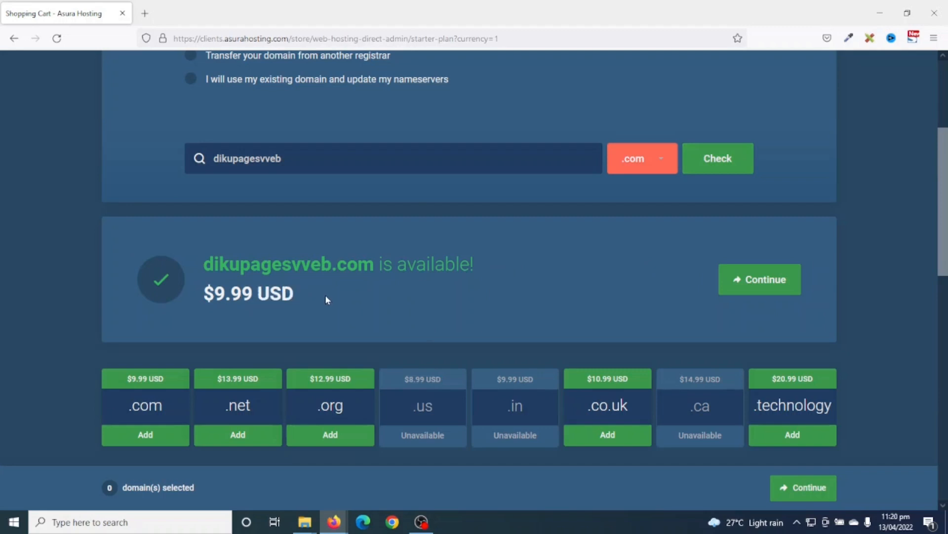
{"action": "left_click", "coordinate": [752, 276]}
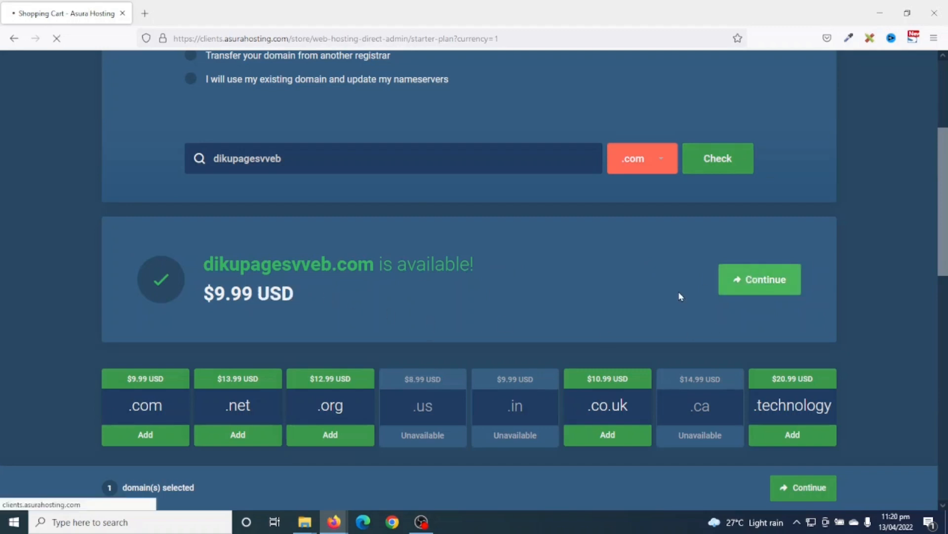
- Keep the Starter plan on annual $12.00 USD billing with no add-ons and continue
{"action": "scroll", "coordinate": [215, 296], "scroll_direction": "down", "scroll_amount": 3}
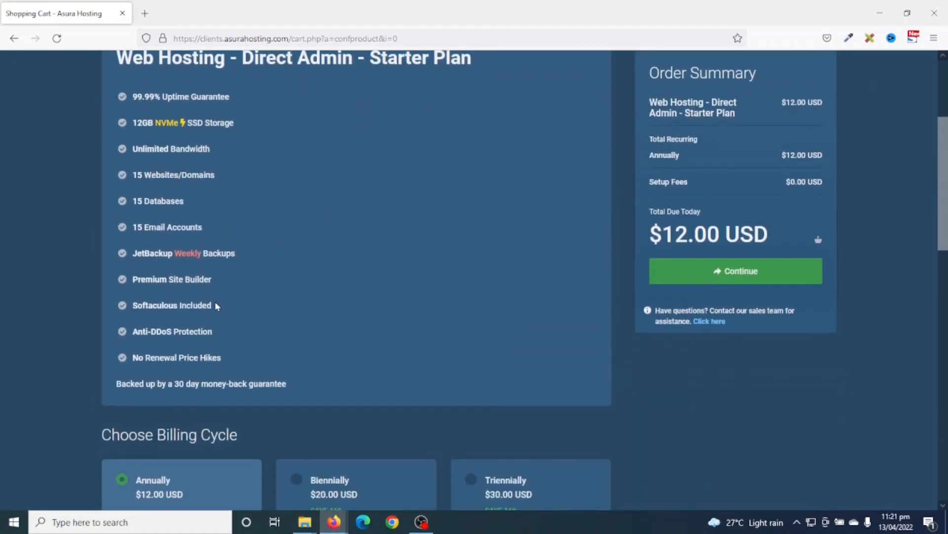
{"action": "scroll", "coordinate": [212, 307], "scroll_direction": "down", "scroll_amount": 3}
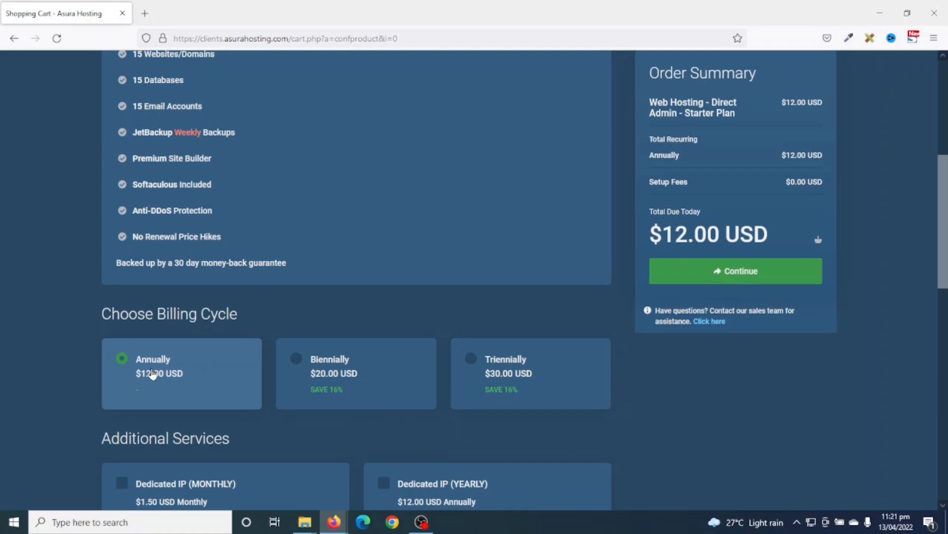
{"action": "scroll", "coordinate": [224, 322], "scroll_direction": "down", "scroll_amount": 4}
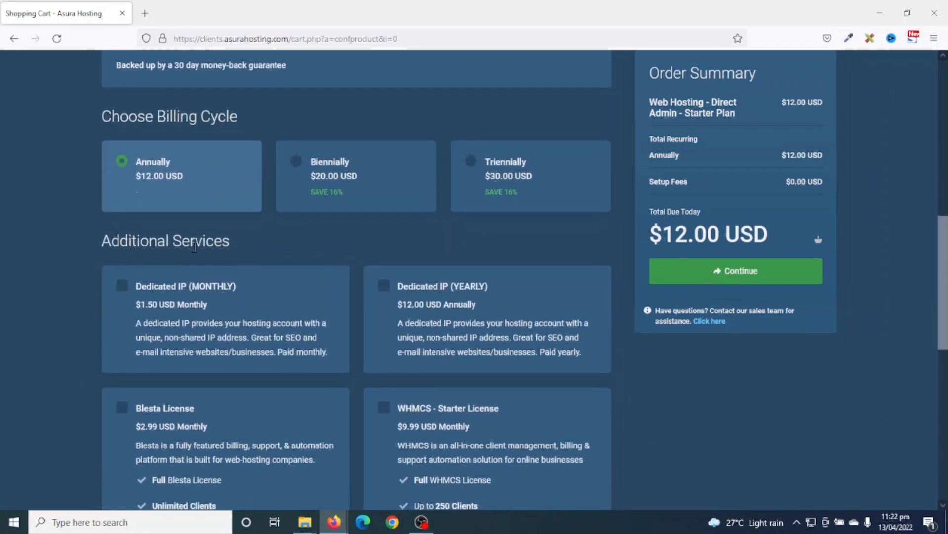
{"action": "scroll", "coordinate": [281, 311], "scroll_direction": "down", "scroll_amount": 7}
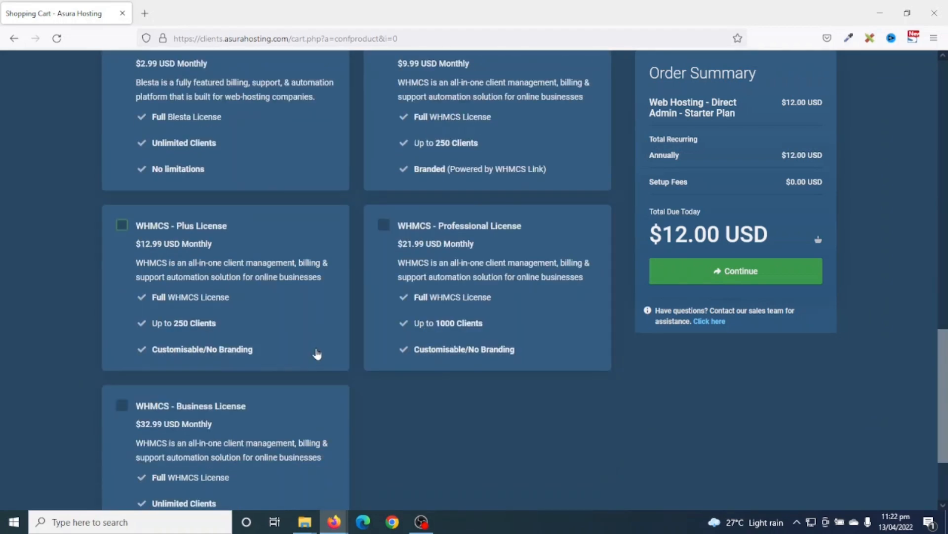
{"action": "scroll", "coordinate": [321, 355], "scroll_direction": "down", "scroll_amount": 3}
{"action": "scroll", "coordinate": [385, 364], "scroll_direction": "up", "scroll_amount": 6}
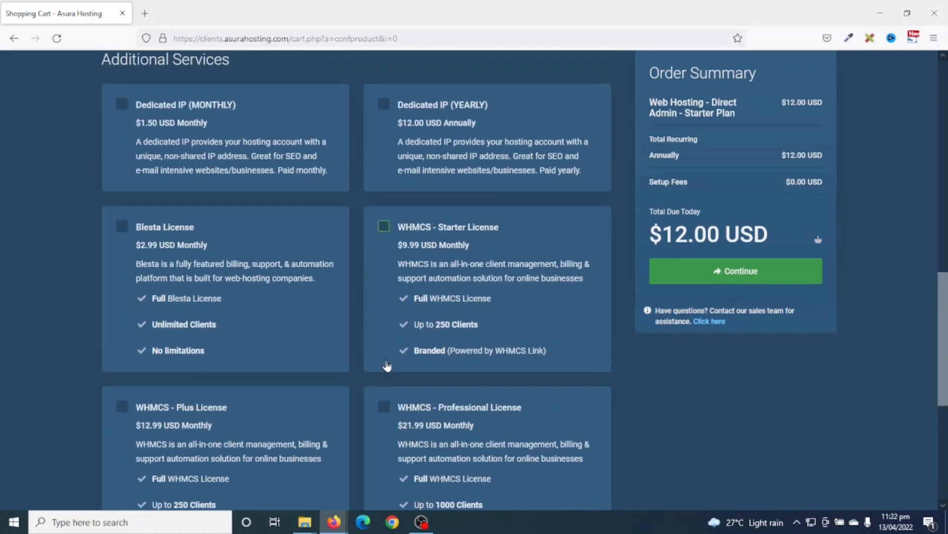
{"action": "scroll", "coordinate": [387, 366], "scroll_direction": "up", "scroll_amount": 6}
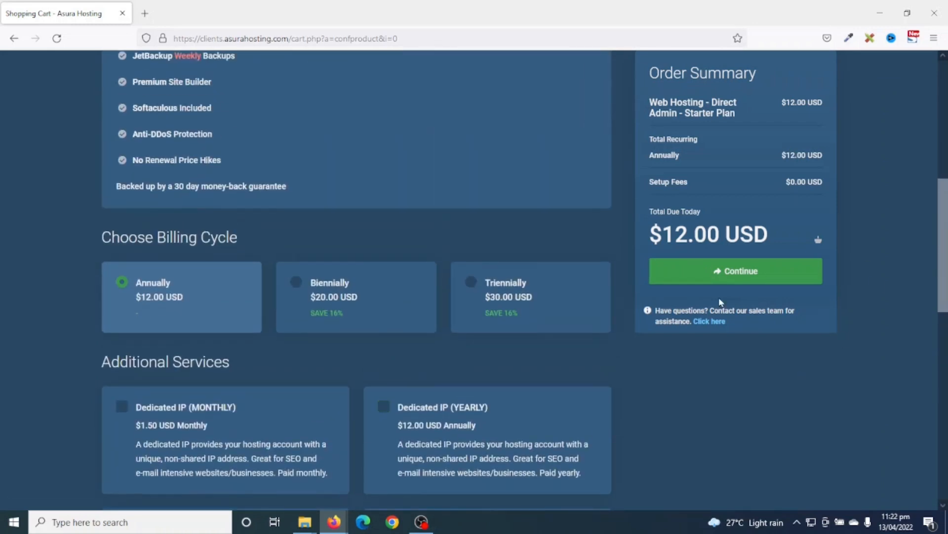
{"action": "left_click", "coordinate": [750, 280]}
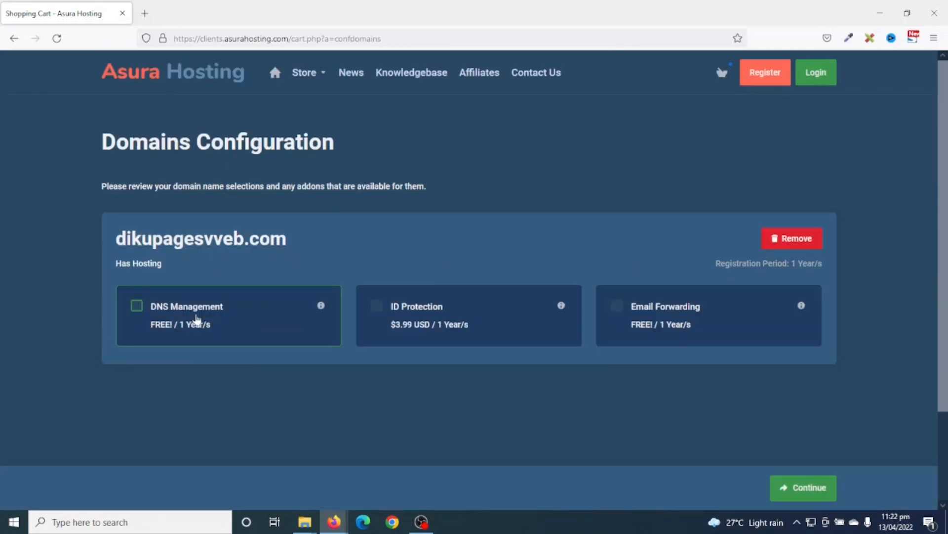
- Add free DNS Management and Email Forwarding to dikupagesvveb.com and continue to checkout
{"action": "left_click", "coordinate": [138, 307]}
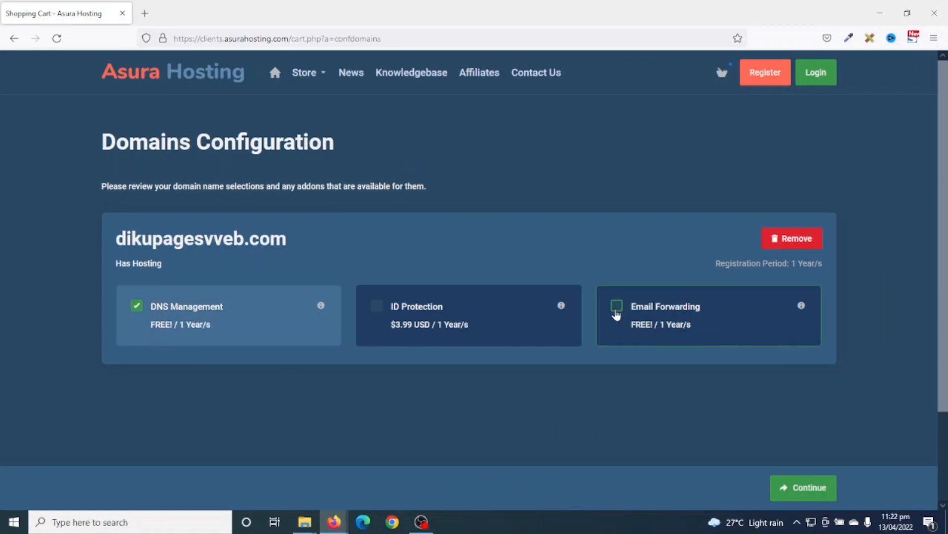
{"action": "left_click", "coordinate": [618, 308]}
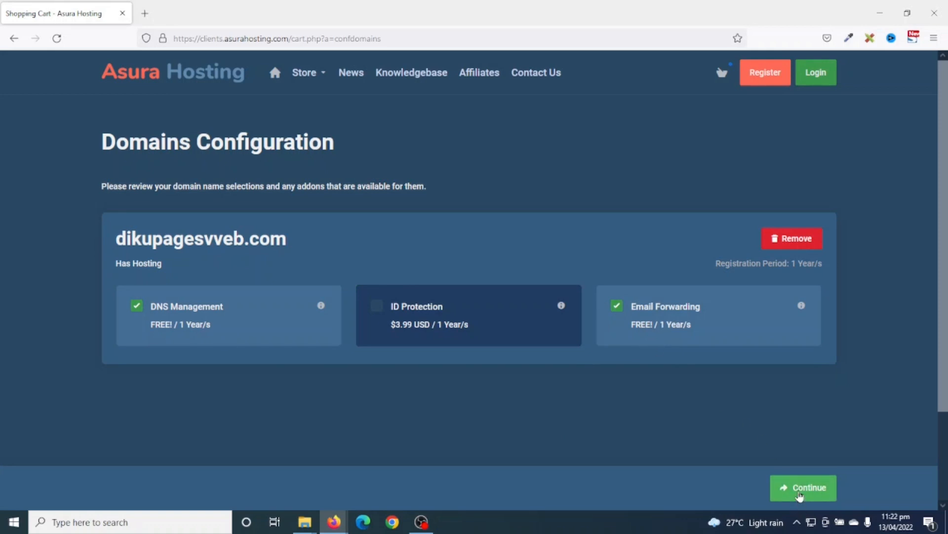
{"action": "left_click", "coordinate": [800, 492]}
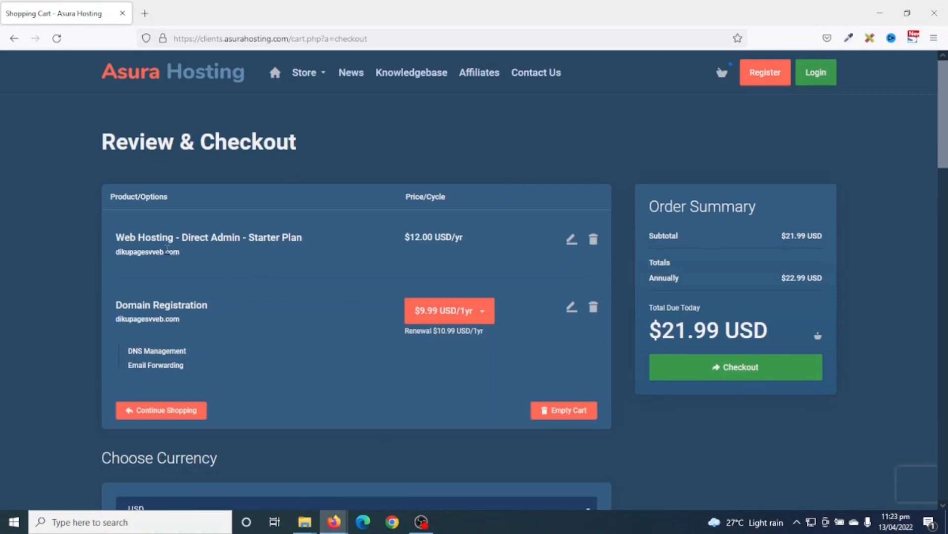
- Review the plan and domain lines of the order, keeping USD as the currency
{"action": "left_click_drag", "start_coordinate": [138, 237], "coordinate": [291, 237]}
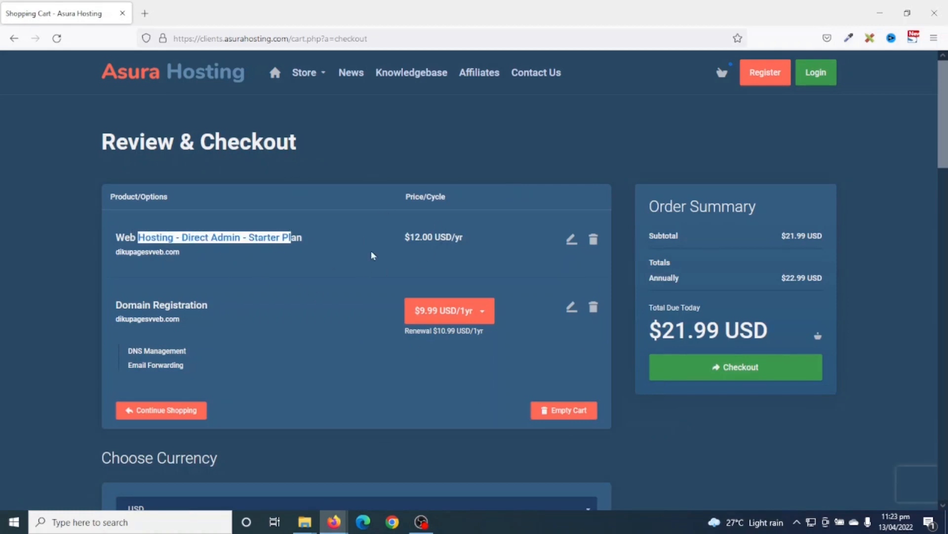
{"action": "left_click_drag", "start_coordinate": [117, 309], "coordinate": [241, 339]}
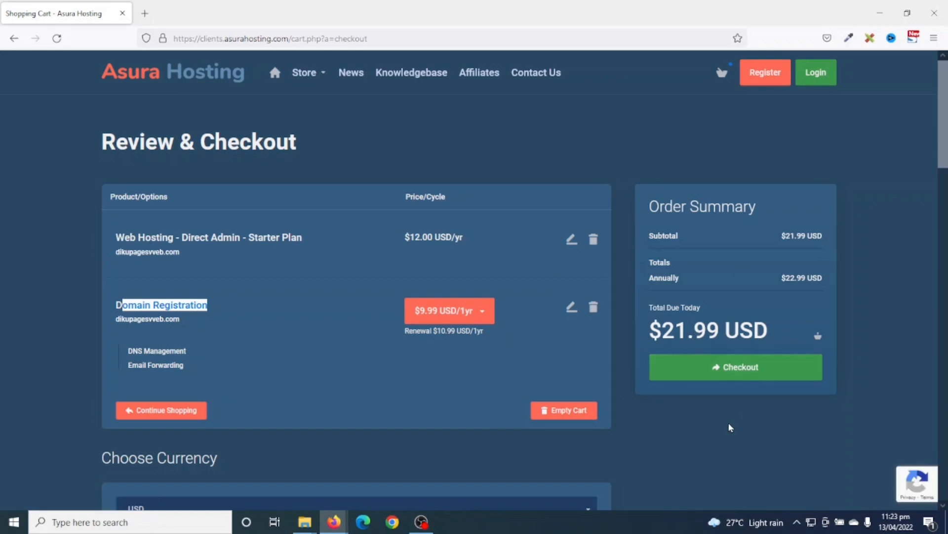
{"action": "scroll", "coordinate": [251, 383], "scroll_direction": "down", "scroll_amount": 3}
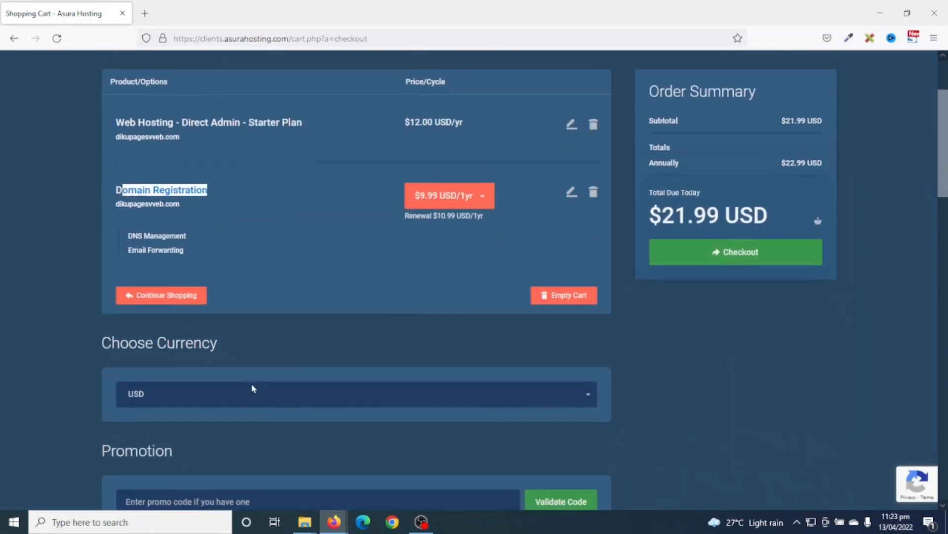
{"action": "left_click", "coordinate": [184, 397]}
{"action": "left_click", "coordinate": [184, 397]}
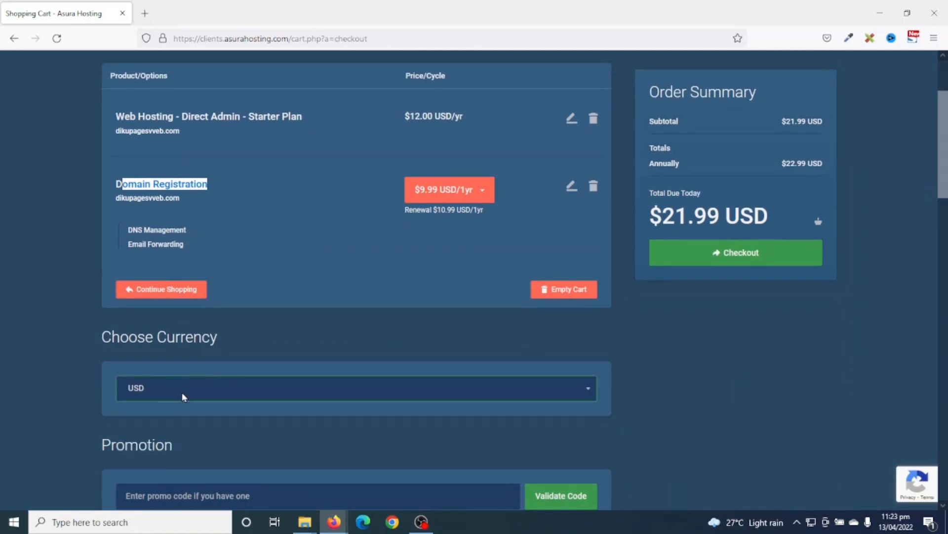
{"action": "scroll", "coordinate": [182, 393], "scroll_direction": "down", "scroll_amount": 3}
{"action": "left_click", "coordinate": [180, 389]}
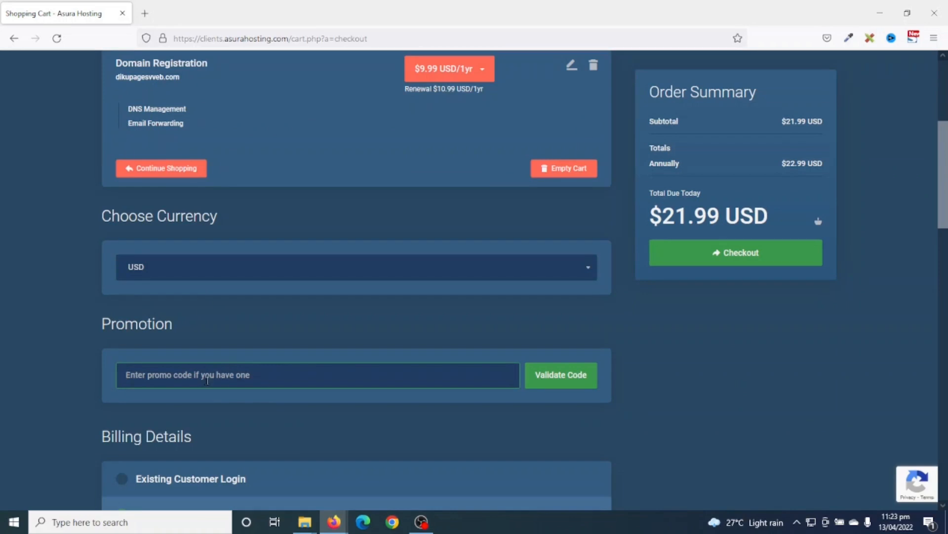
- Go through the checkout form and choose credit/debit card payment via Stripe
{"action": "scroll", "coordinate": [255, 397], "scroll_direction": "down", "scroll_amount": 4}
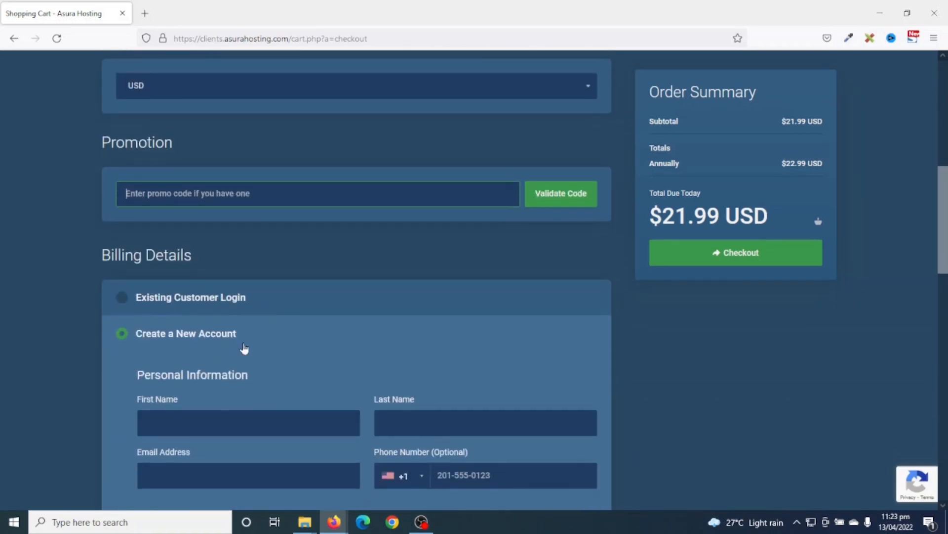
{"action": "scroll", "coordinate": [244, 349], "scroll_direction": "down", "scroll_amount": 1}
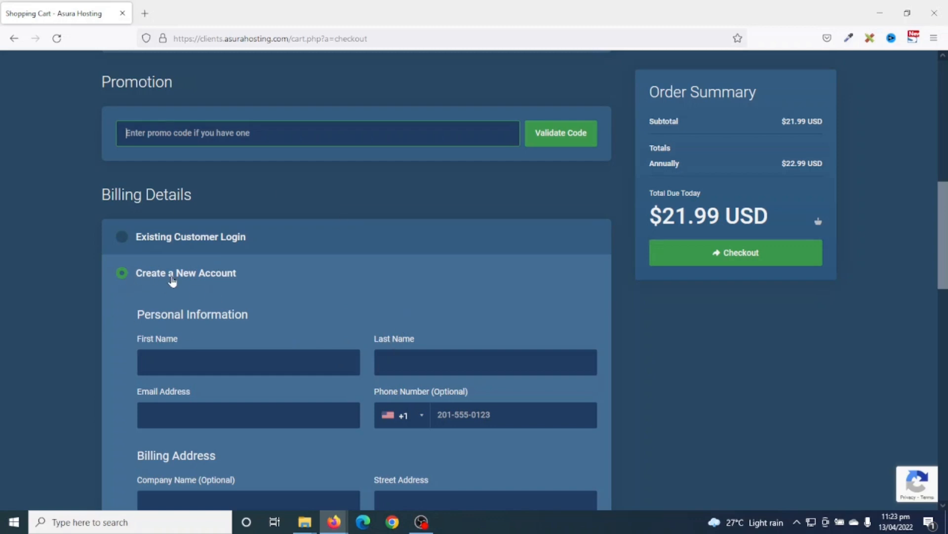
{"action": "scroll", "coordinate": [229, 282], "scroll_direction": "down", "scroll_amount": 1}
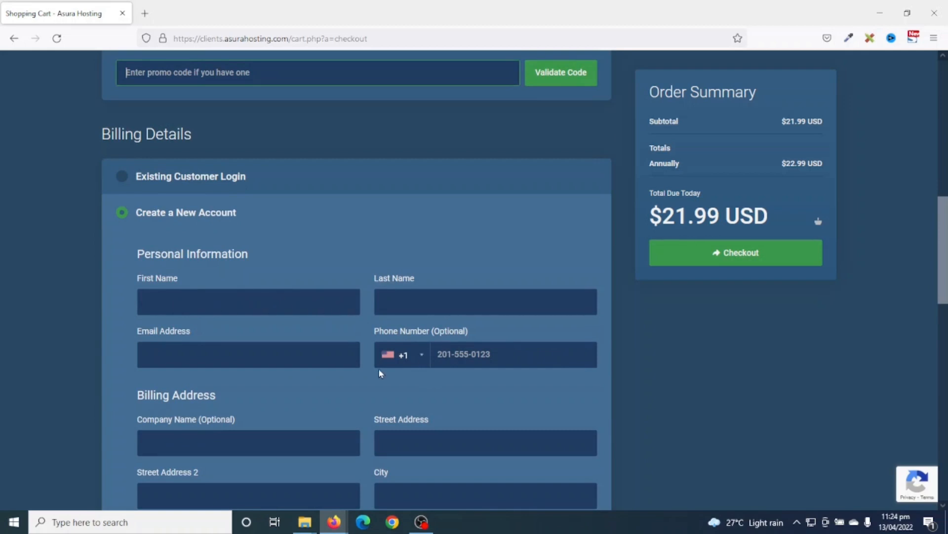
{"action": "scroll", "coordinate": [331, 322], "scroll_direction": "down", "scroll_amount": 2}
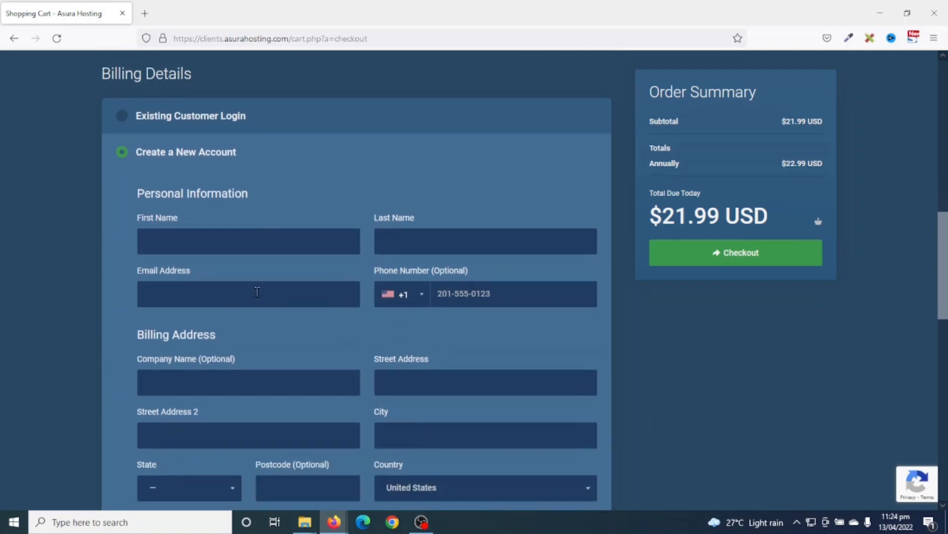
{"action": "scroll", "coordinate": [408, 340], "scroll_direction": "down", "scroll_amount": 4}
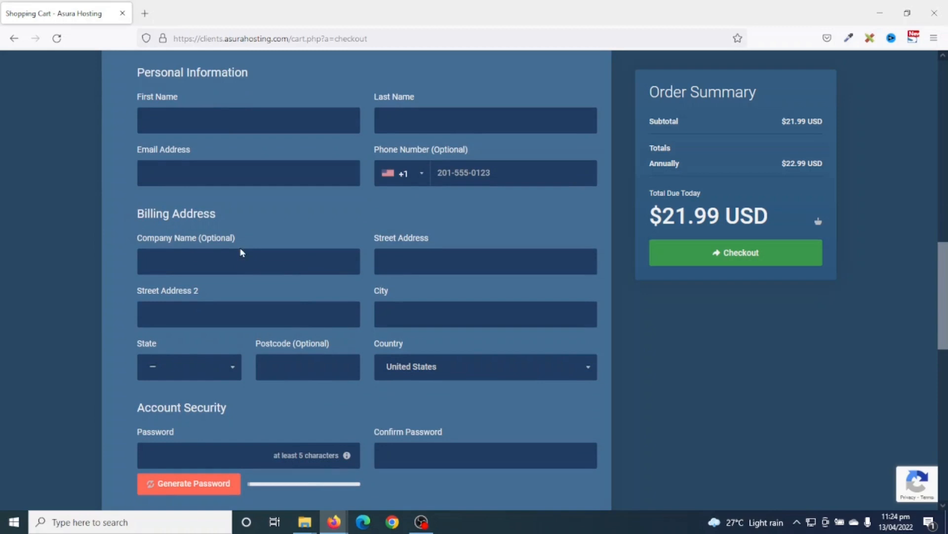
{"action": "scroll", "coordinate": [432, 391], "scroll_direction": "down", "scroll_amount": 6}
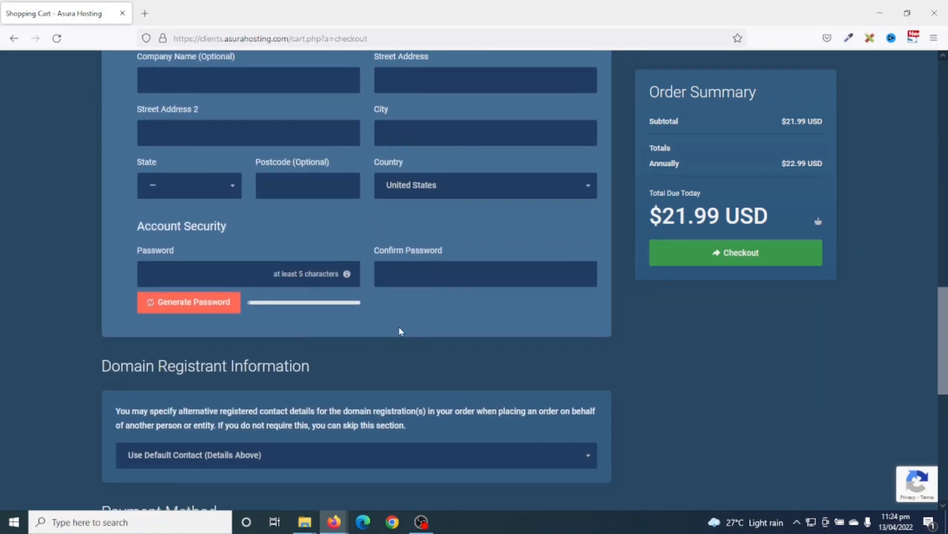
{"action": "scroll", "coordinate": [404, 331], "scroll_direction": "down", "scroll_amount": 10}
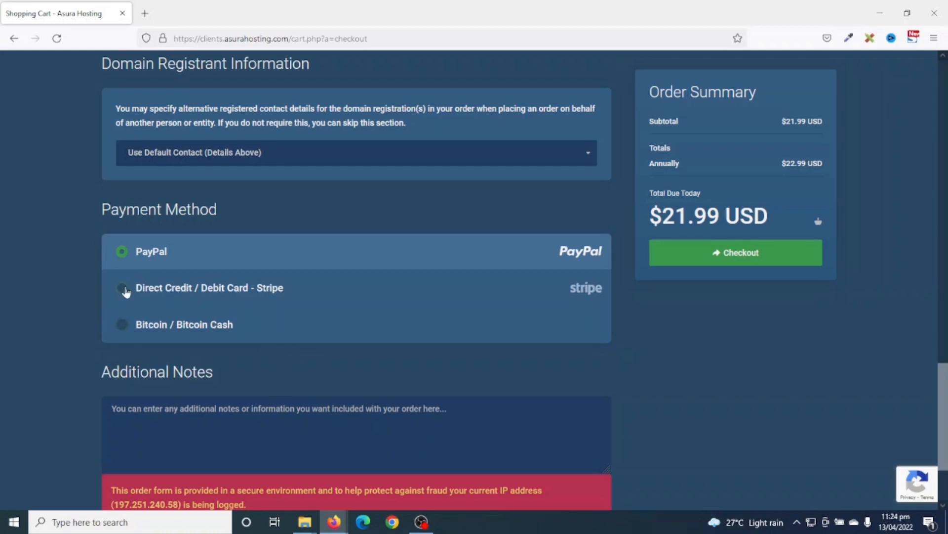
{"action": "left_click", "coordinate": [141, 296]}
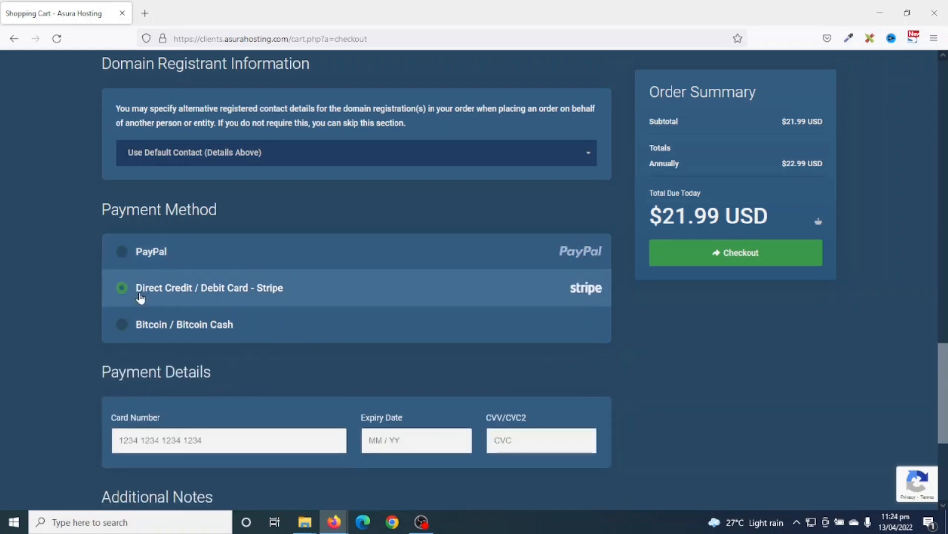
{"action": "scroll", "coordinate": [140, 296], "scroll_direction": "down", "scroll_amount": 3}
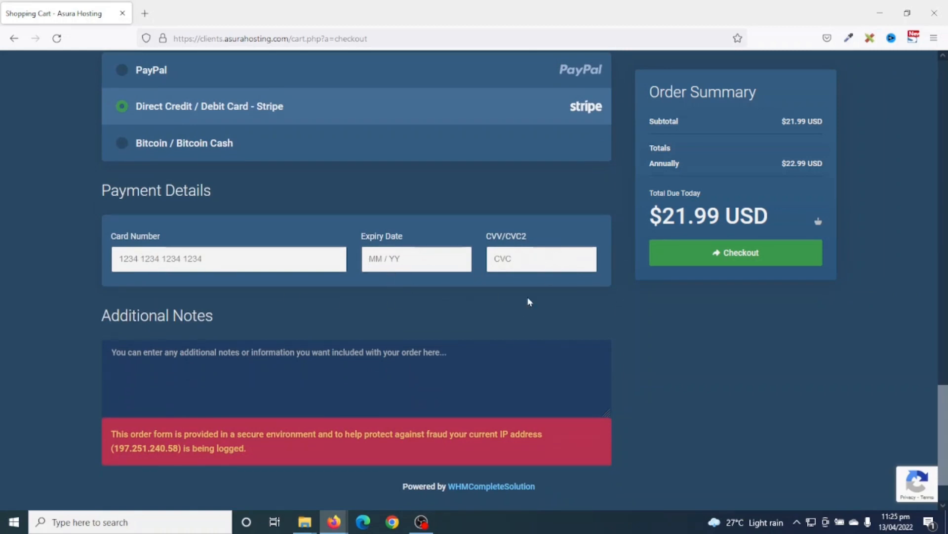
{"action": "scroll", "coordinate": [530, 301], "scroll_direction": "up", "scroll_amount": 12}
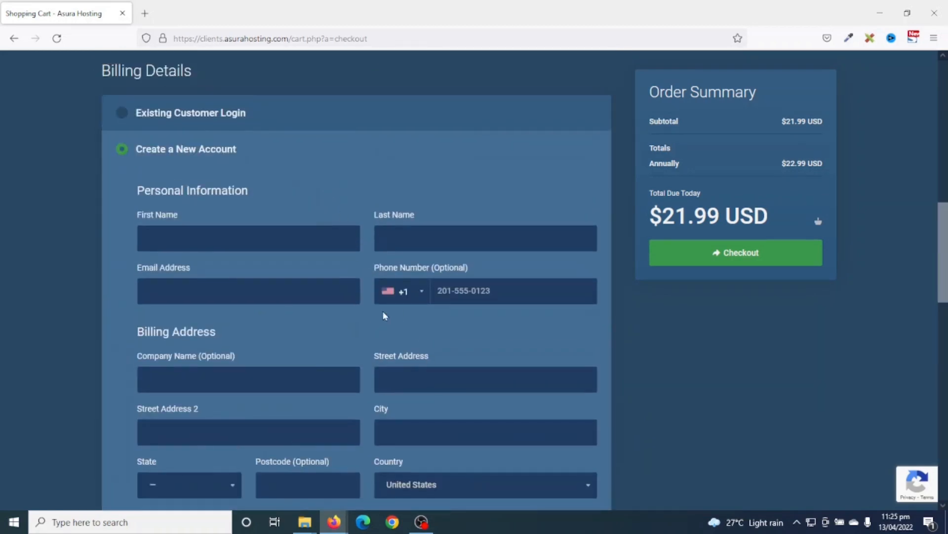
{"action": "scroll", "coordinate": [395, 385], "scroll_direction": "down", "scroll_amount": 12}
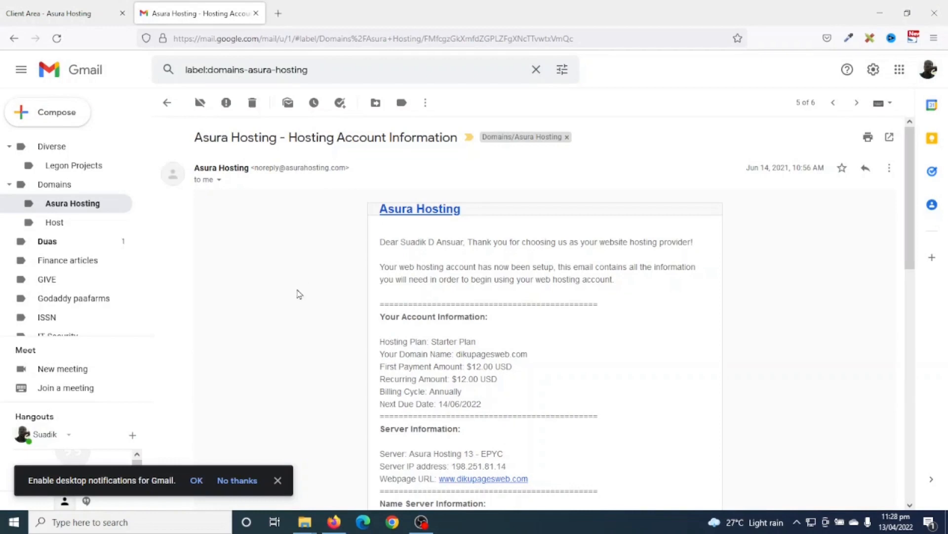
- Review the hosting account email's control panel username and password
{"action": "left_click_drag", "start_coordinate": [197, 138], "coordinate": [460, 142]}
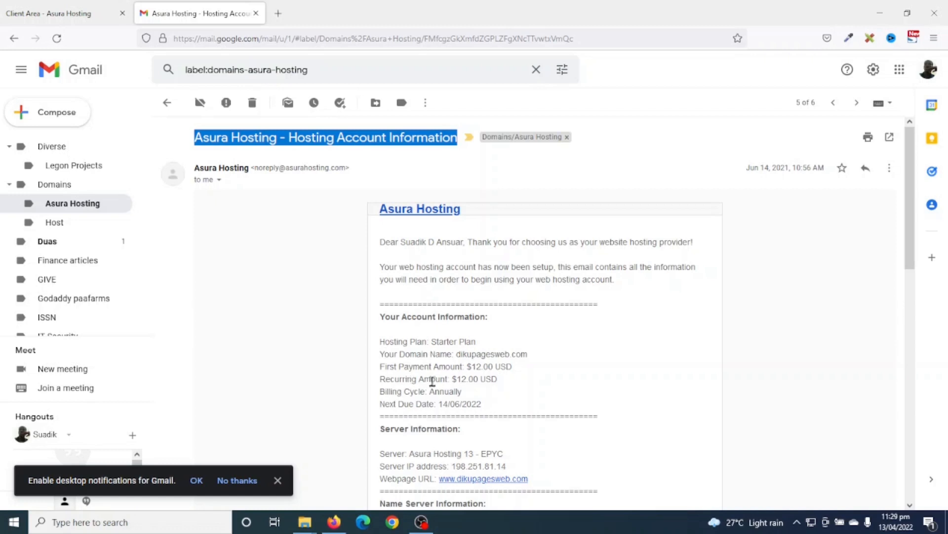
{"action": "scroll", "coordinate": [524, 357], "scroll_direction": "down", "scroll_amount": 7}
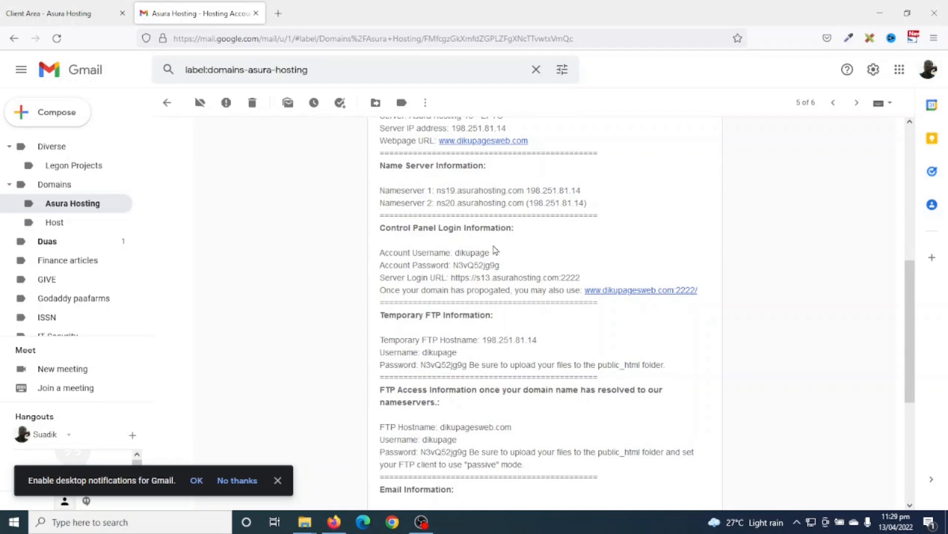
{"action": "double_click", "coordinate": [467, 252]}
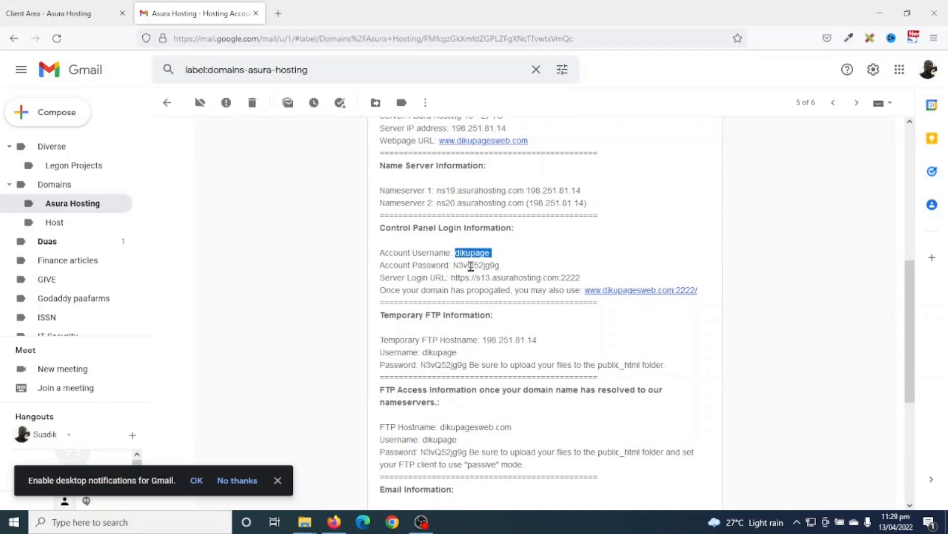
{"action": "double_click", "coordinate": [470, 266]}
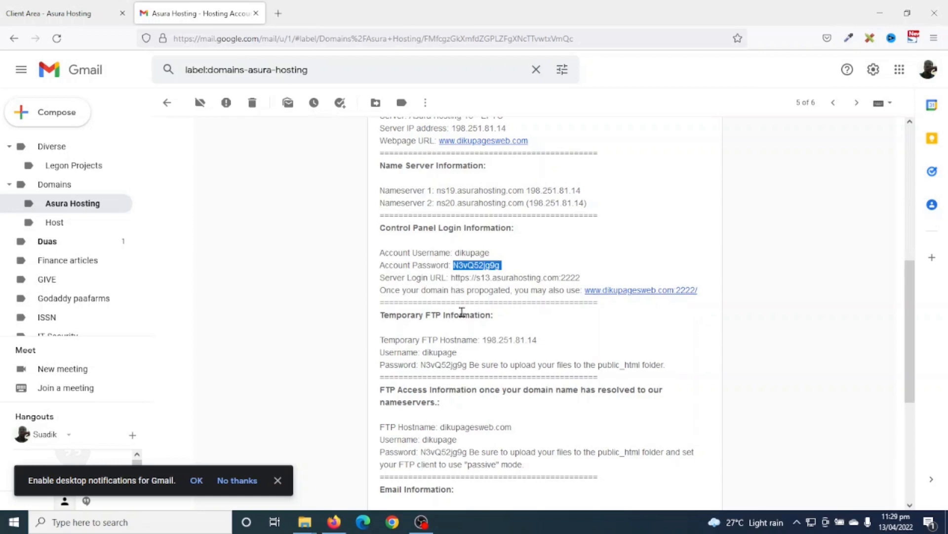
- Open the s13.asurahosting.com:2222 server login address in a new tab and switch to it
{"action": "left_click_drag", "start_coordinate": [452, 278], "coordinate": [577, 279]}
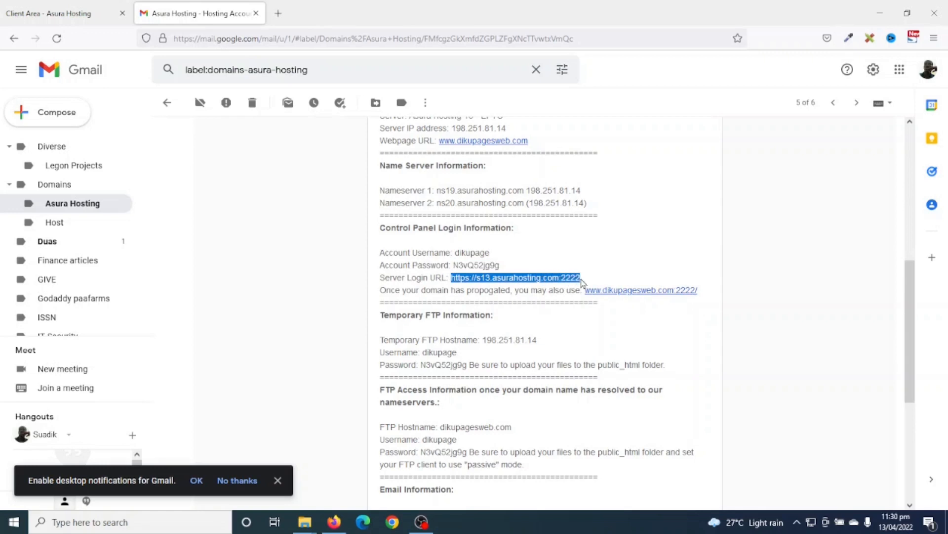
{"action": "right_click", "coordinate": [500, 278]}
{"action": "left_click", "coordinate": [537, 37]}
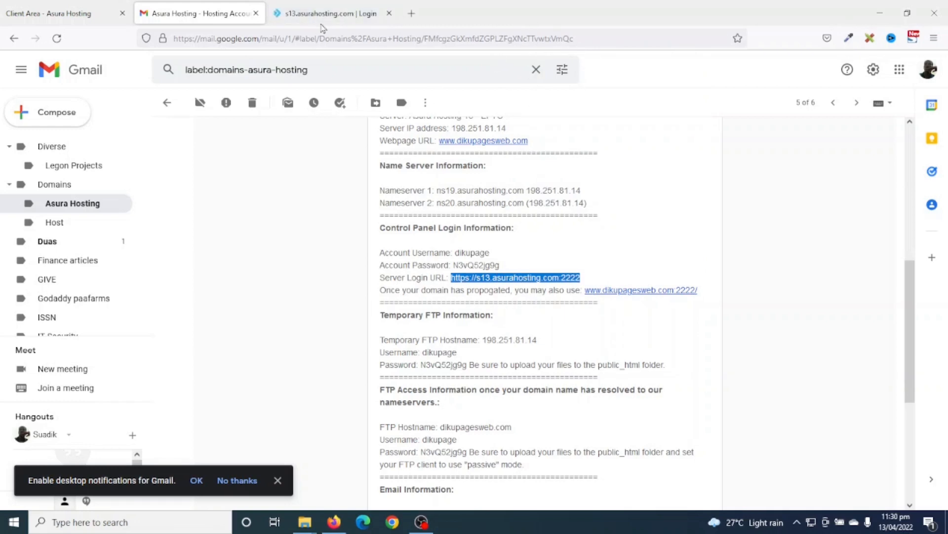
{"action": "key", "text": "ctrl+Tab"}
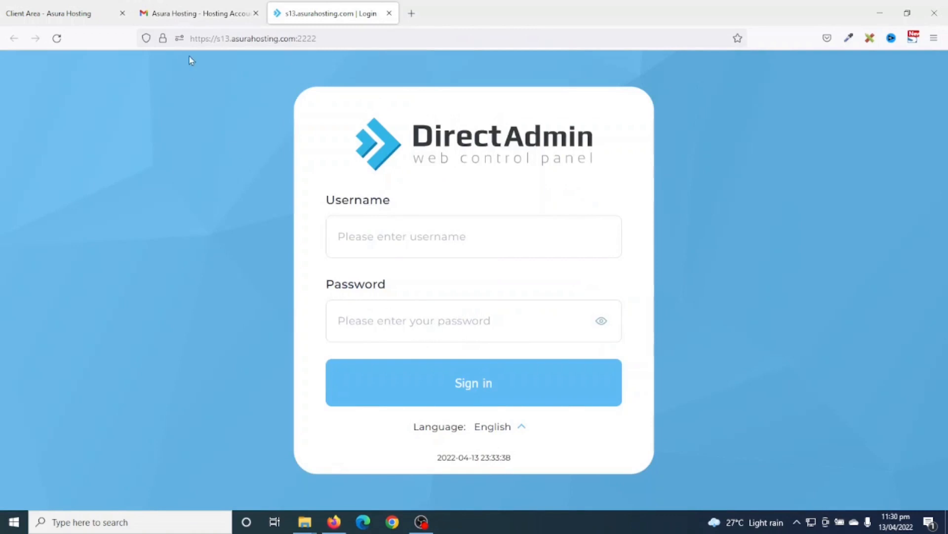
- Copy the account username from the email into the DirectAdmin login username field
{"action": "left_click", "coordinate": [190, 7]}
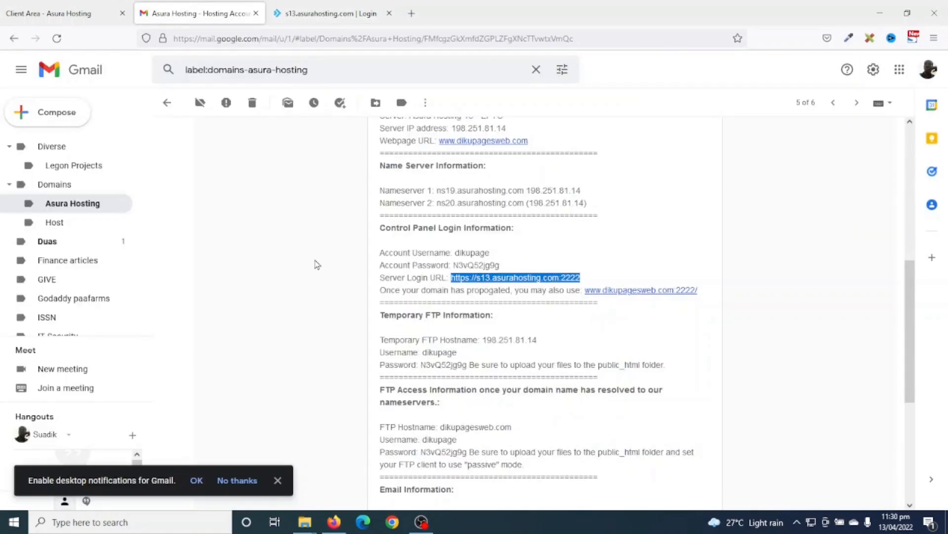
{"action": "double_click", "coordinate": [460, 251]}
{"action": "right_click", "coordinate": [462, 252]}
{"action": "left_click", "coordinate": [486, 263]}
{"action": "left_click", "coordinate": [277, 13]}
{"action": "left_click", "coordinate": [368, 225]}
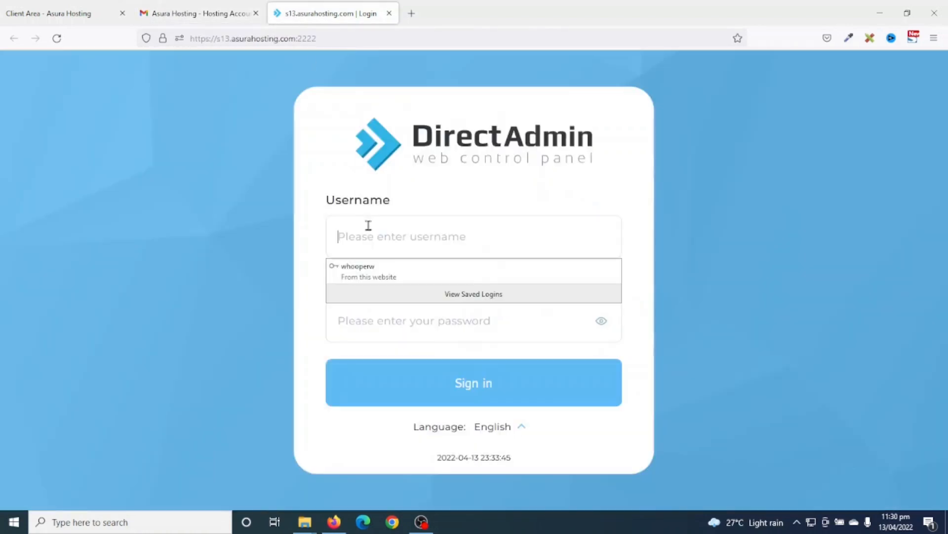
{"action": "key", "text": "ctrl+v"}
- Copy the account password from the email into the DirectAdmin password field
{"action": "left_click", "coordinate": [197, 13]}
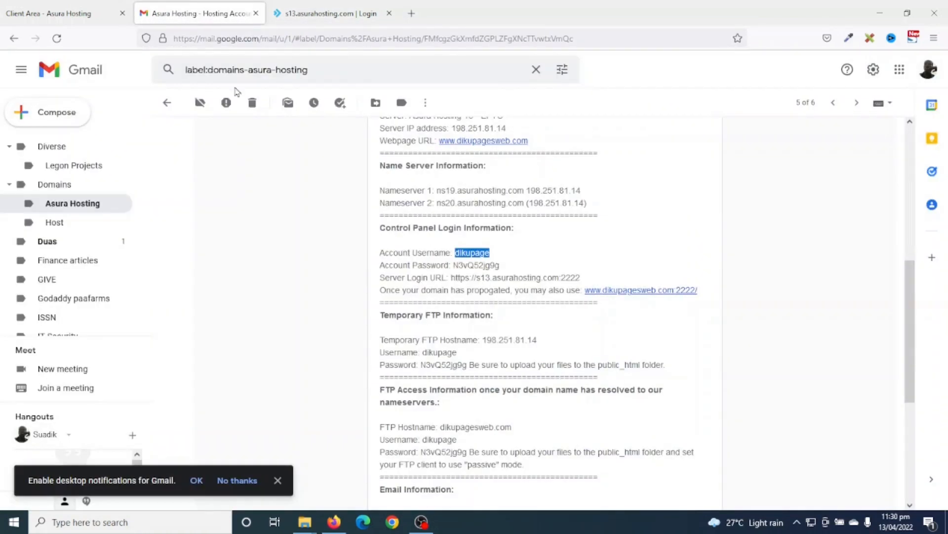
{"action": "left_click_drag", "start_coordinate": [455, 266], "coordinate": [501, 267]}
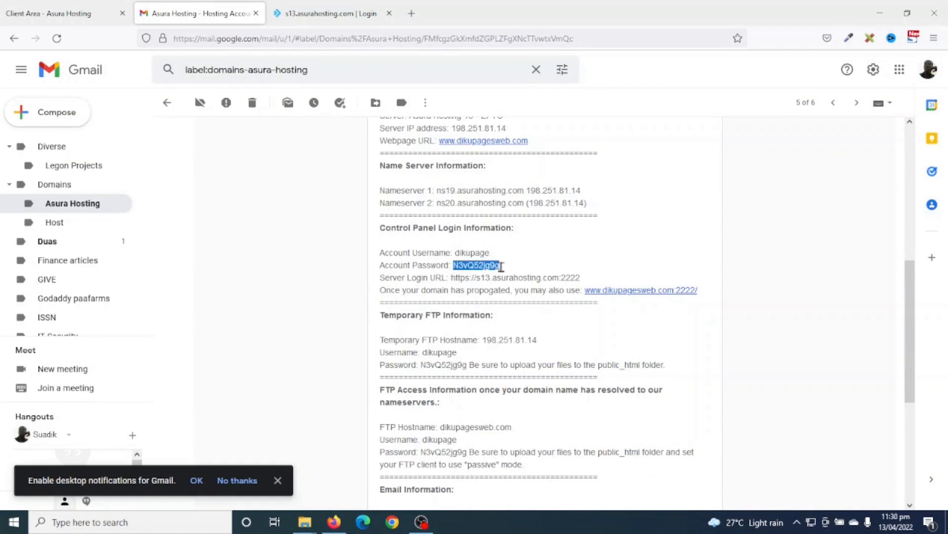
{"action": "right_click", "coordinate": [489, 268]}
{"action": "left_click", "coordinate": [509, 280]}
{"action": "left_click", "coordinate": [301, 13]}
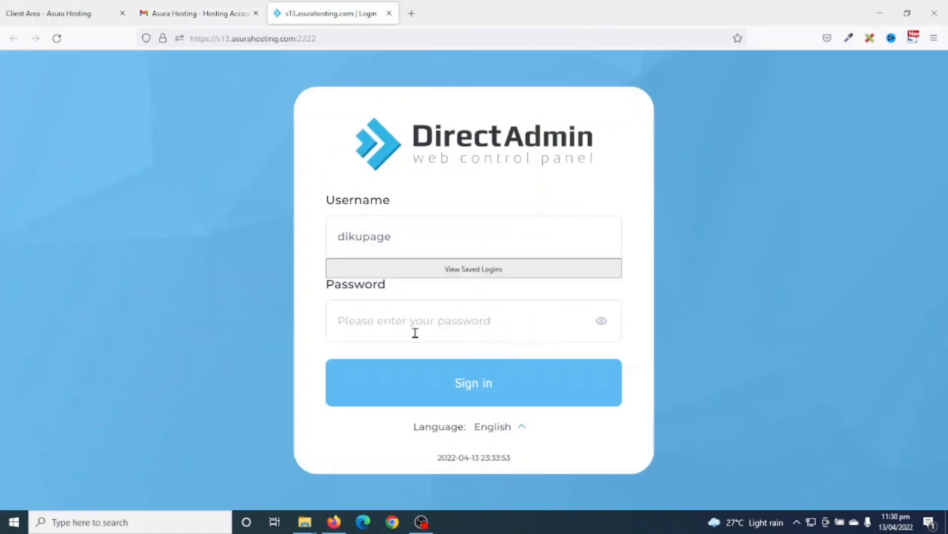
{"action": "left_click", "coordinate": [417, 330]}
{"action": "right_click", "coordinate": [417, 330]}
{"action": "left_click", "coordinate": [450, 225]}
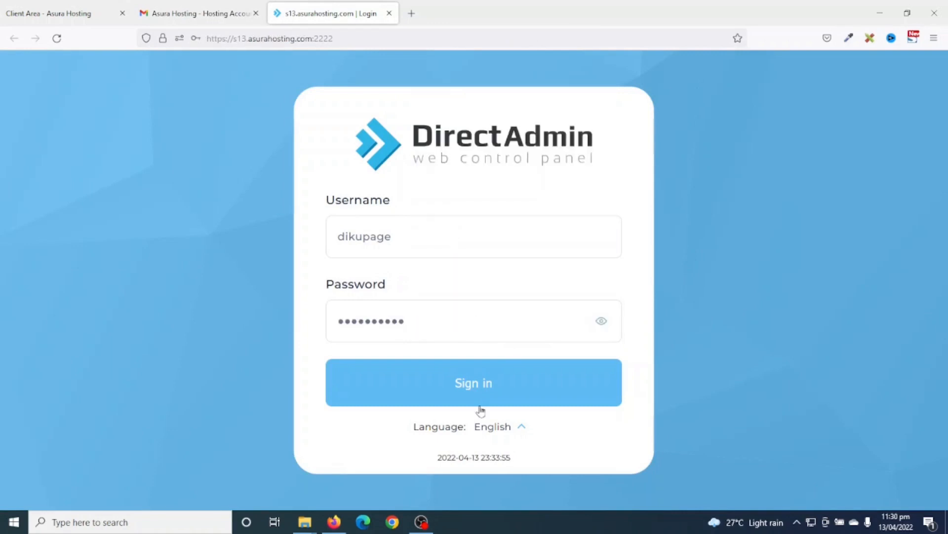
- Sign in to DirectAdmin and open the Softaculous Auto Installer from Extra Features
{"action": "left_click", "coordinate": [469, 390]}
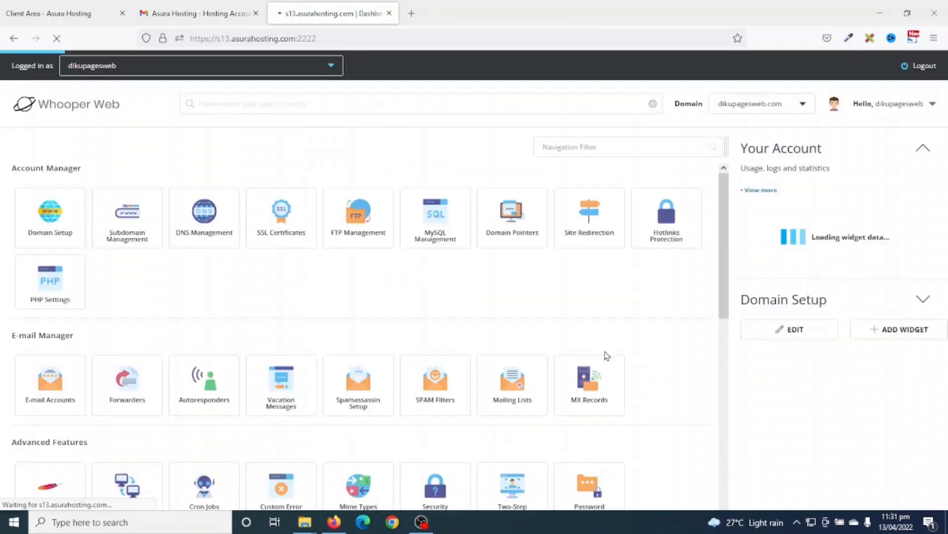
{"action": "scroll", "coordinate": [582, 391], "scroll_direction": "down", "scroll_amount": 2}
{"action": "scroll", "coordinate": [582, 391], "scroll_direction": "down", "scroll_amount": 8}
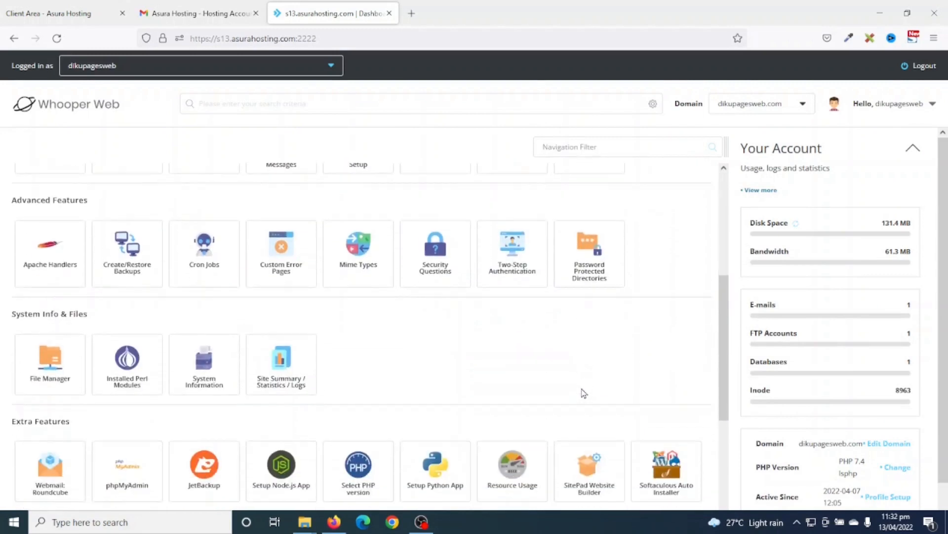
{"action": "scroll", "coordinate": [586, 384], "scroll_direction": "up", "scroll_amount": 10}
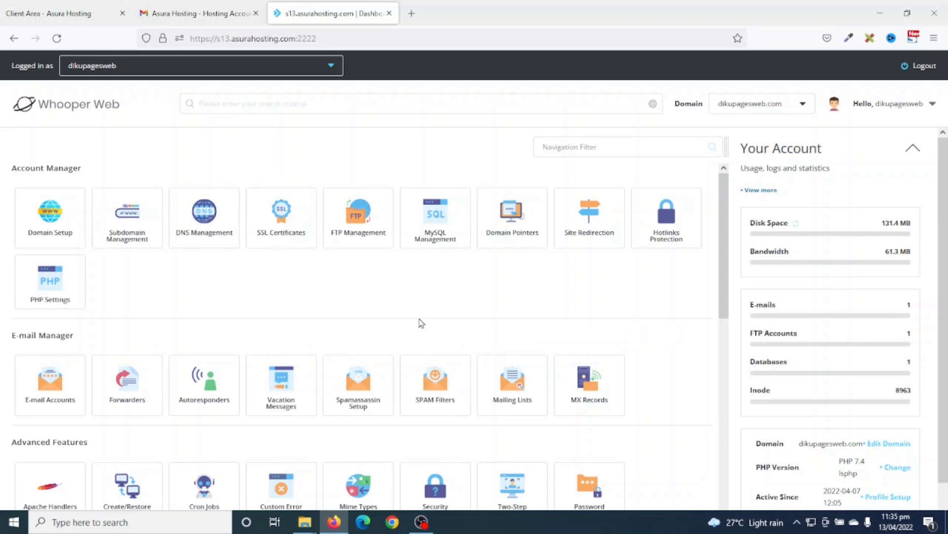
{"action": "scroll", "coordinate": [531, 326], "scroll_direction": "down", "scroll_amount": 8}
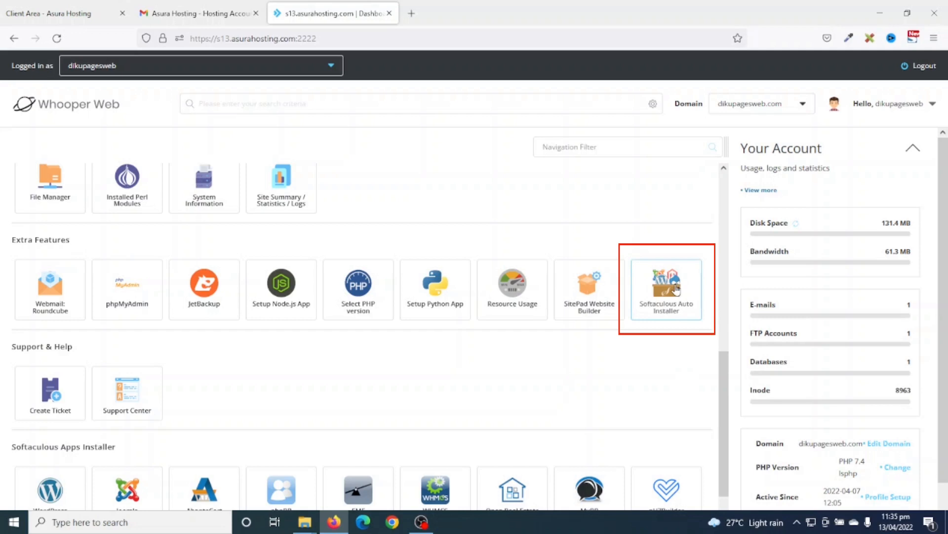
{"action": "left_click", "coordinate": [670, 291]}
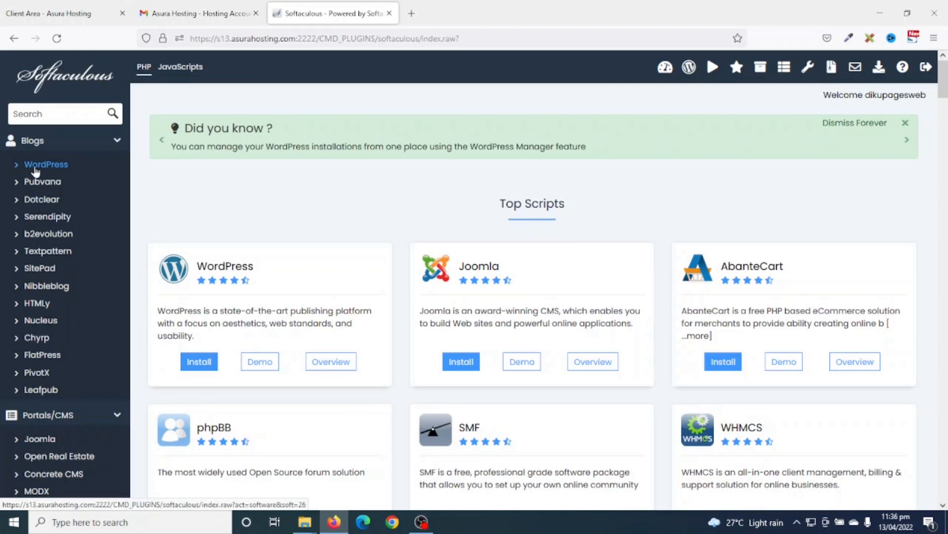
{"action": "left_click", "coordinate": [35, 168]}
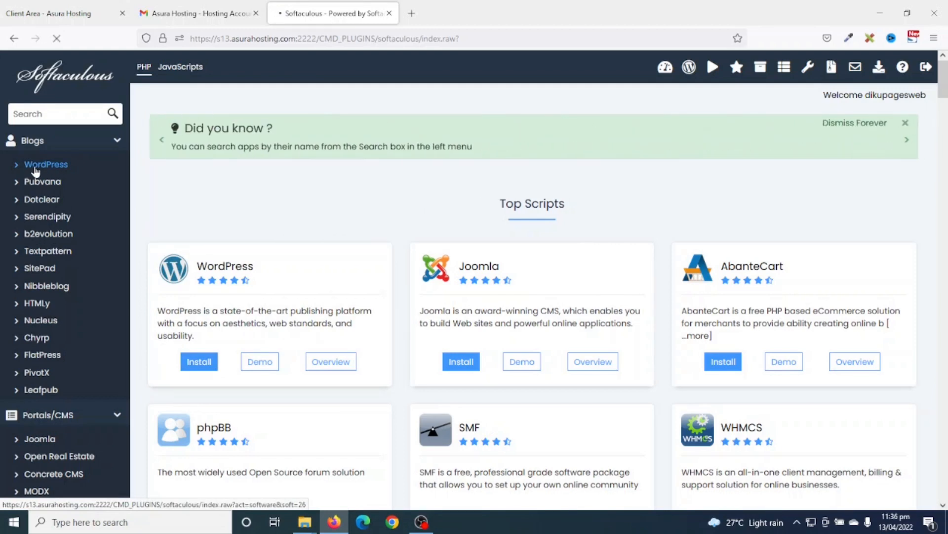
{"action": "scroll", "coordinate": [488, 303], "scroll_direction": "down", "scroll_amount": 3}
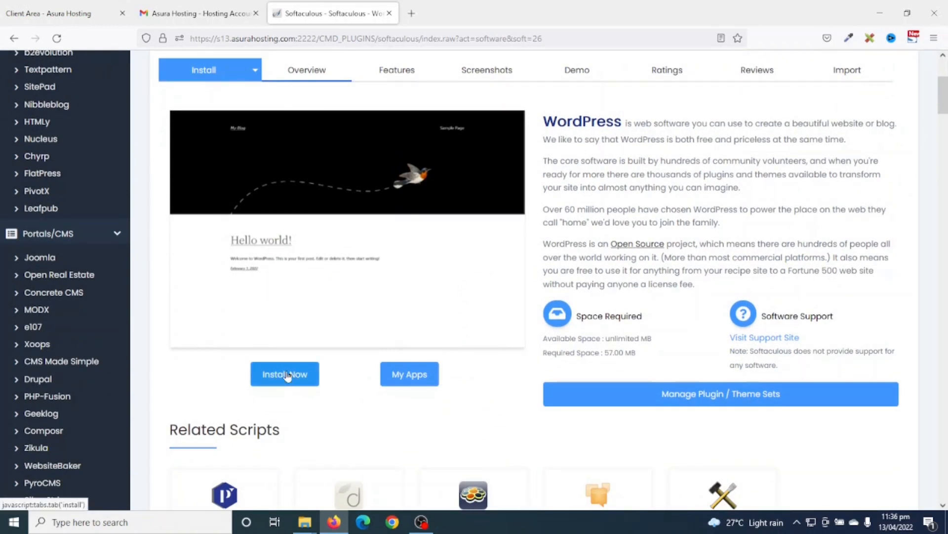
{"action": "left_click", "coordinate": [284, 373]}
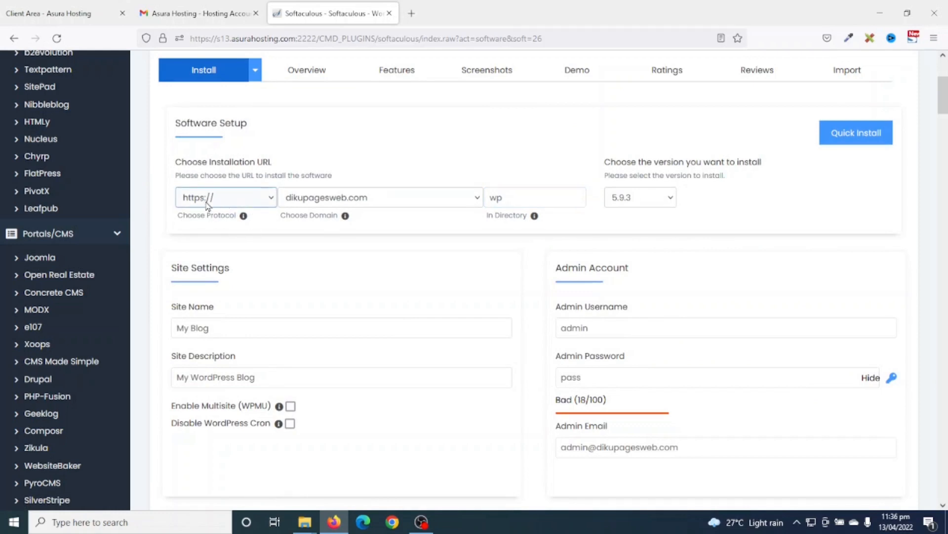
{"action": "left_click", "coordinate": [240, 201]}
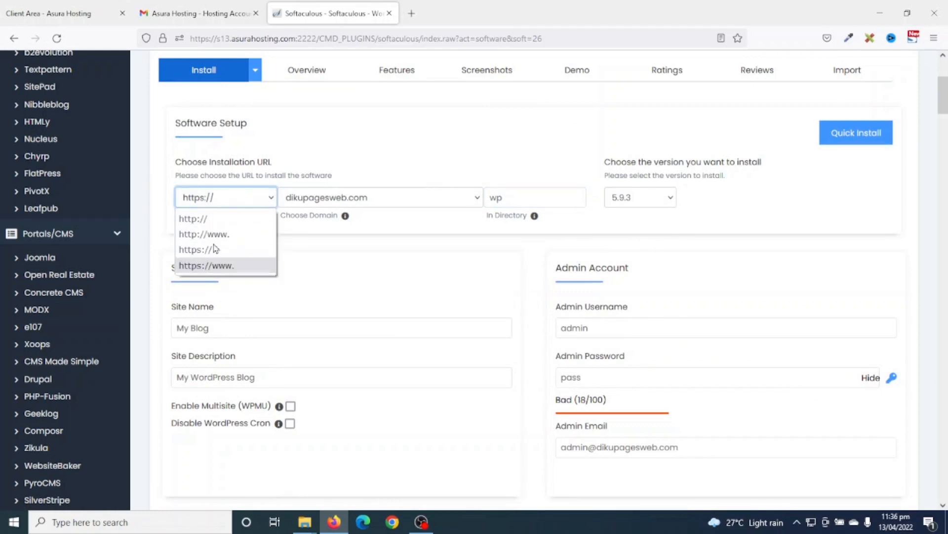
{"action": "left_click", "coordinate": [218, 197]}
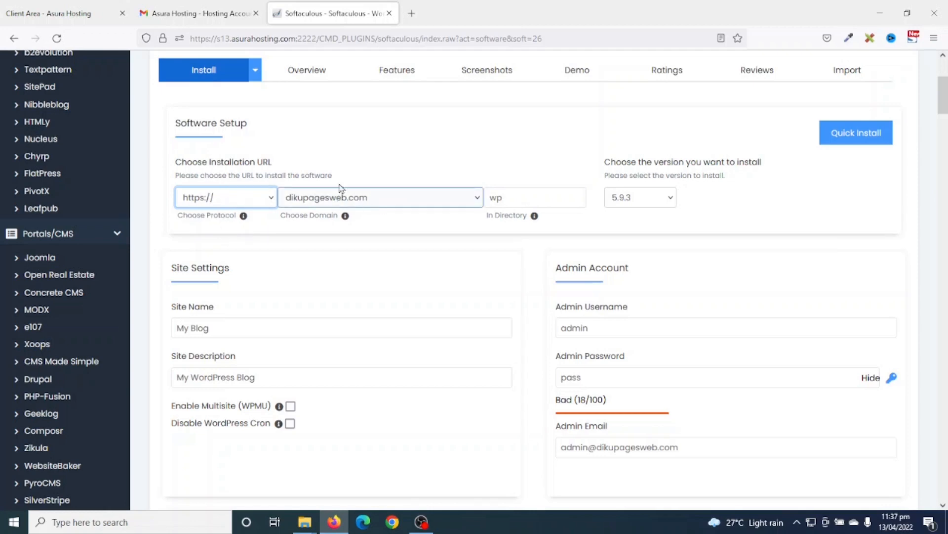
{"action": "left_click", "coordinate": [366, 202]}
{"action": "left_click", "coordinate": [365, 203]}
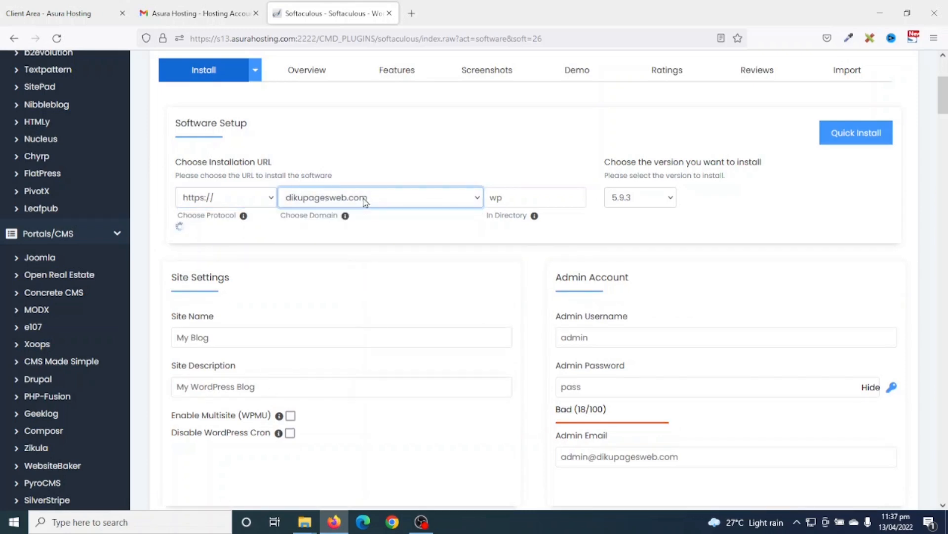
{"action": "left_click", "coordinate": [515, 199]}
{"action": "key", "text": "BackSpace"}
{"action": "key", "text": "BackSpace"}
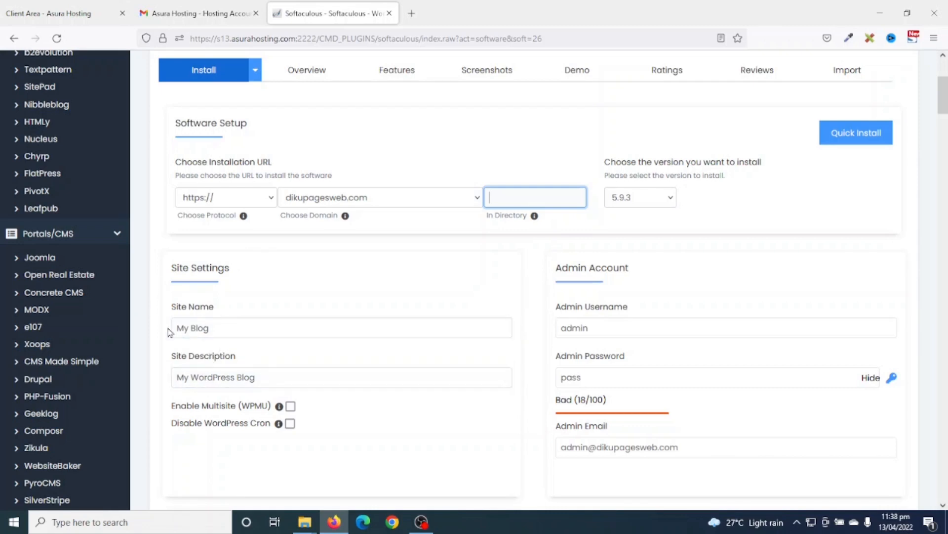
{"action": "left_click", "coordinate": [280, 308]}
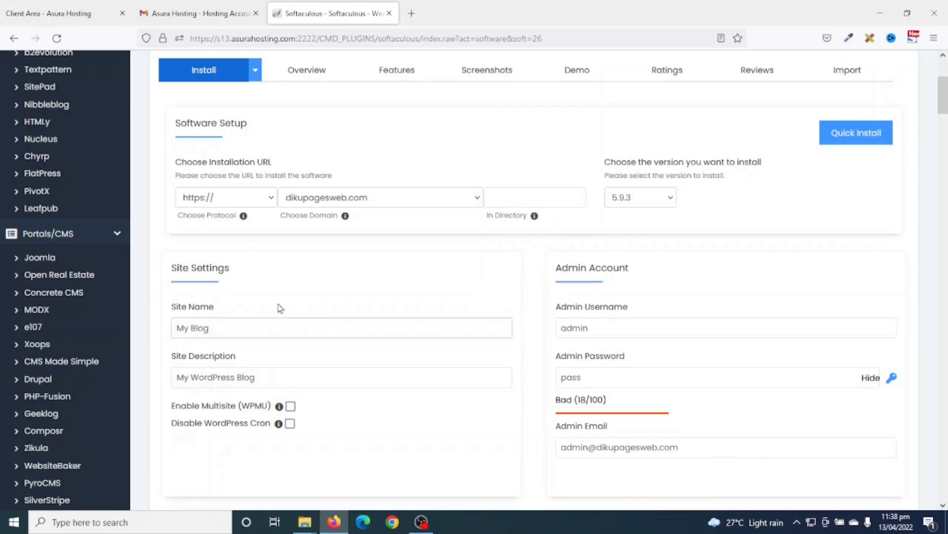
- Replace the site name with 'Spice One Kitchen' and the description with '#1 Restaurant in Tamale'
{"action": "left_click_drag", "start_coordinate": [243, 329], "coordinate": [160, 314]}
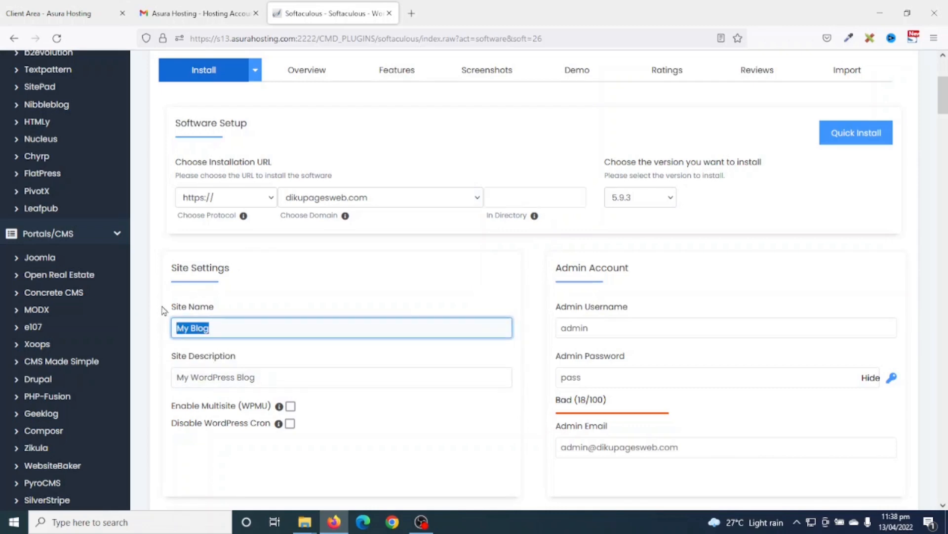
{"action": "type", "text": "S"}
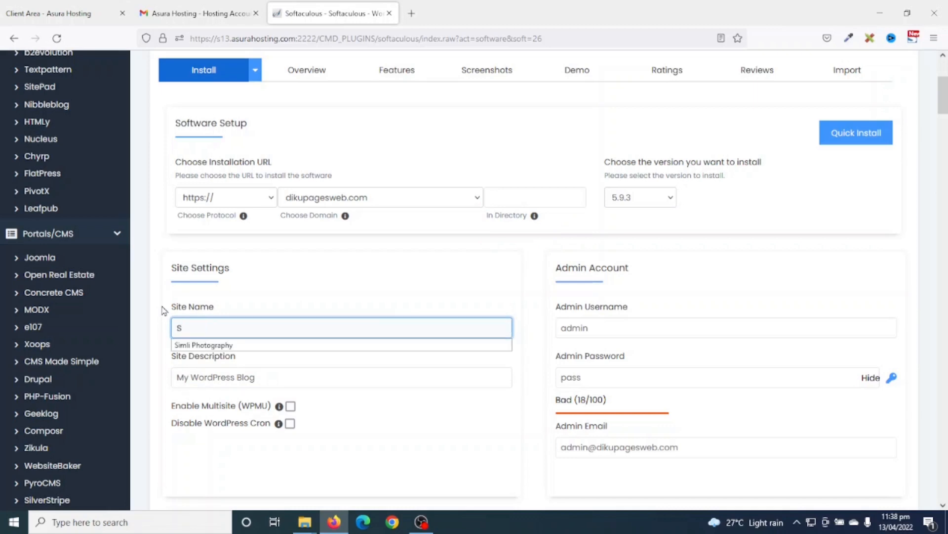
{"action": "type", "text": "pice One Kitchent"}
{"action": "key", "text": "BackSpace"}
{"action": "left_click", "coordinate": [285, 377]}
{"action": "left_click_drag", "start_coordinate": [286, 376], "coordinate": [148, 364]}
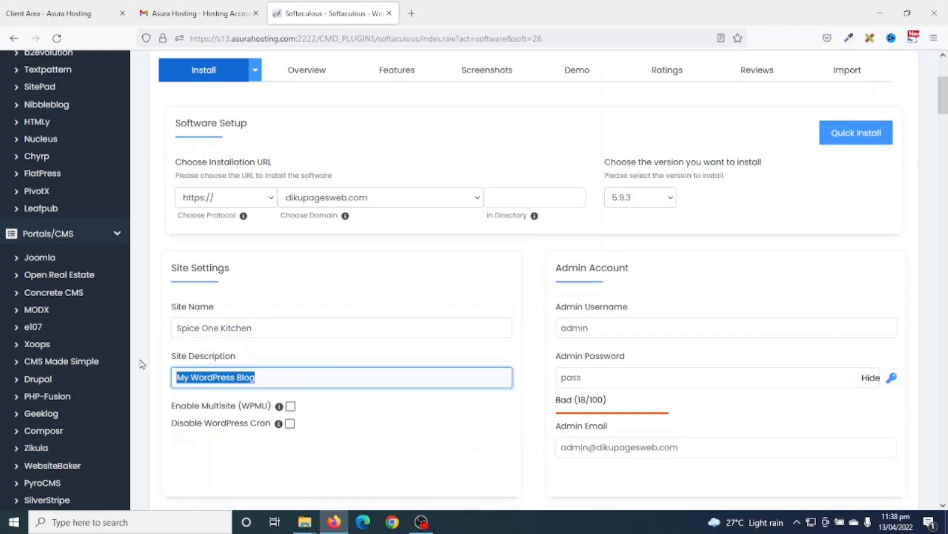
{"action": "type", "text": "#1 Restaurant in Tamale"}
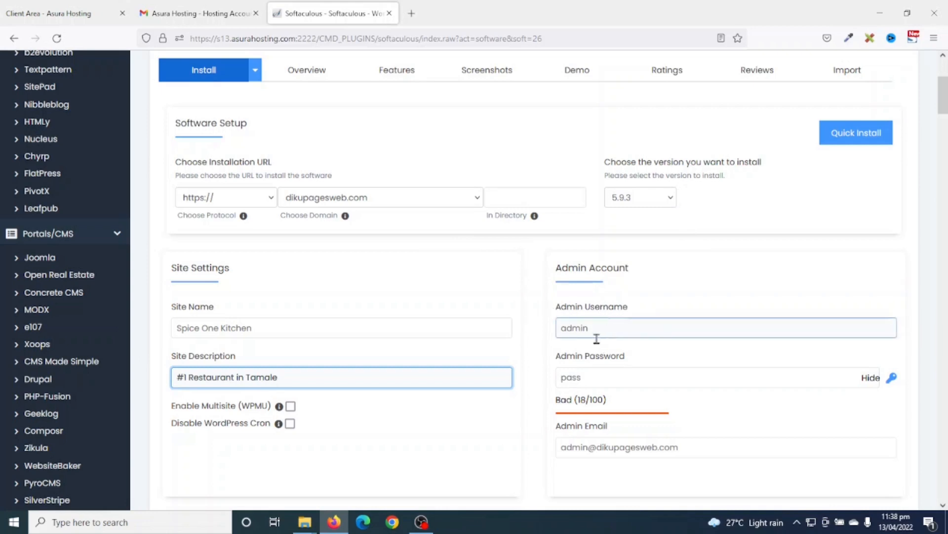
- Keep English as the install language and scroll down to the Install button
{"action": "scroll", "coordinate": [628, 390], "scroll_direction": "down", "scroll_amount": 1}
{"action": "scroll", "coordinate": [628, 393], "scroll_direction": "down", "scroll_amount": 1}
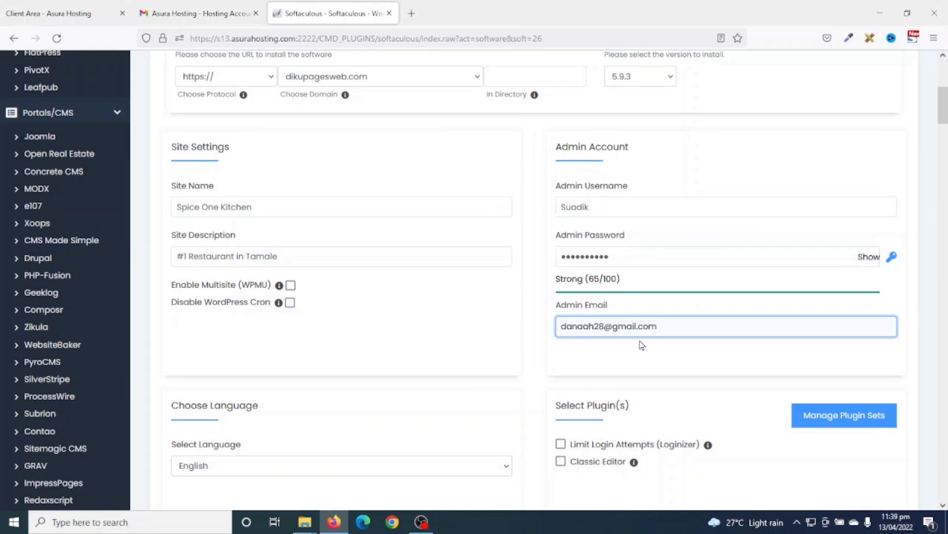
{"action": "scroll", "coordinate": [533, 354], "scroll_direction": "down", "scroll_amount": 4}
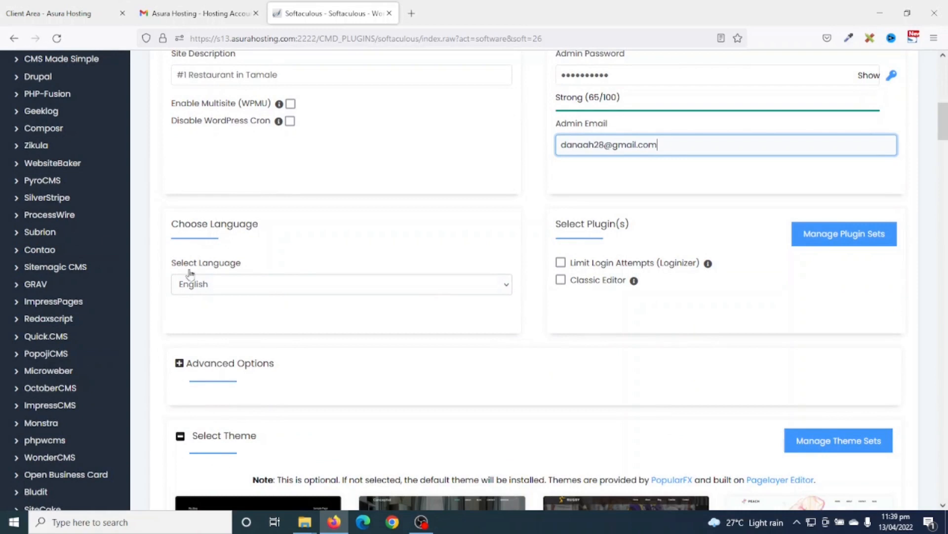
{"action": "left_click", "coordinate": [230, 290]}
{"action": "left_click", "coordinate": [230, 289]}
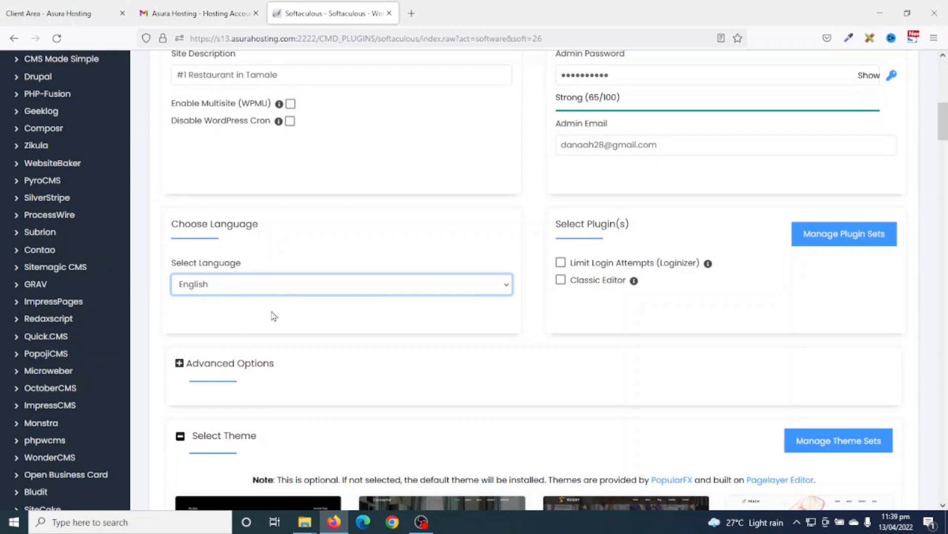
{"action": "scroll", "coordinate": [322, 313], "scroll_direction": "down", "scroll_amount": 9}
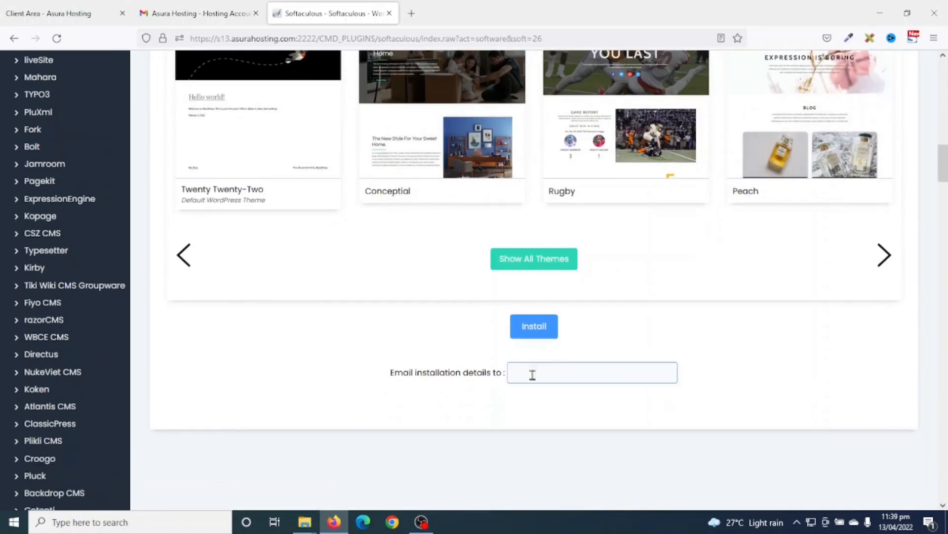
- Run the WordPress install, then open the new dikupagesweb.com site from the success message
{"action": "left_click", "coordinate": [533, 328]}
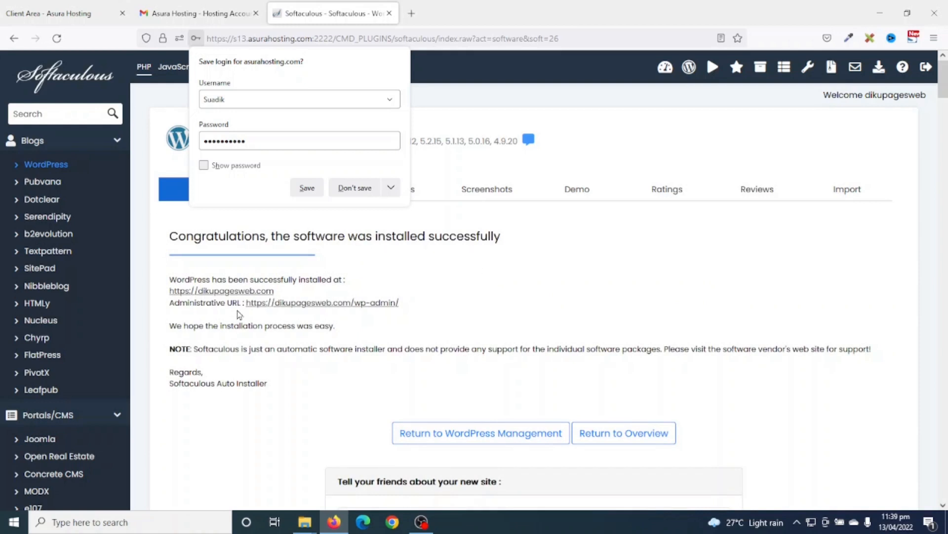
{"action": "left_click", "coordinate": [218, 292]}
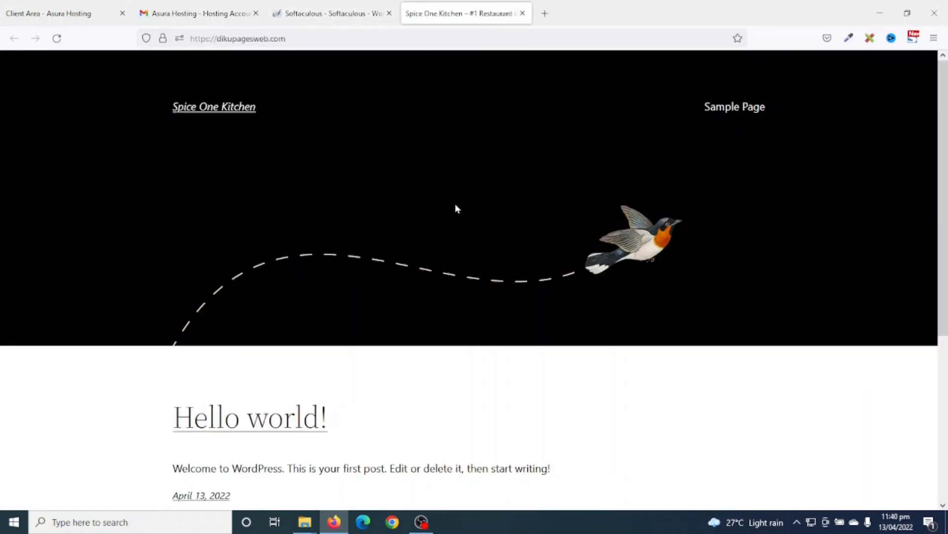
- Close the Client Area, hosting mail and Softaculous tabs, leaving only the Spice One Kitchen site
{"action": "scroll", "coordinate": [455, 199], "scroll_direction": "down", "scroll_amount": 5}
{"action": "scroll", "coordinate": [455, 200], "scroll_direction": "up", "scroll_amount": 5}
{"action": "left_click", "coordinate": [122, 15]}
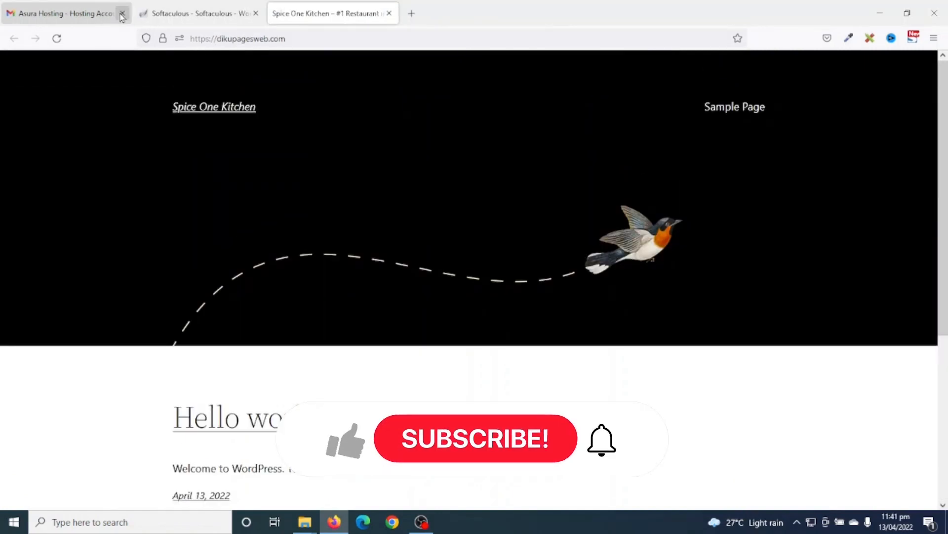
{"action": "left_click", "coordinate": [122, 15]}
{"action": "left_click", "coordinate": [122, 15]}
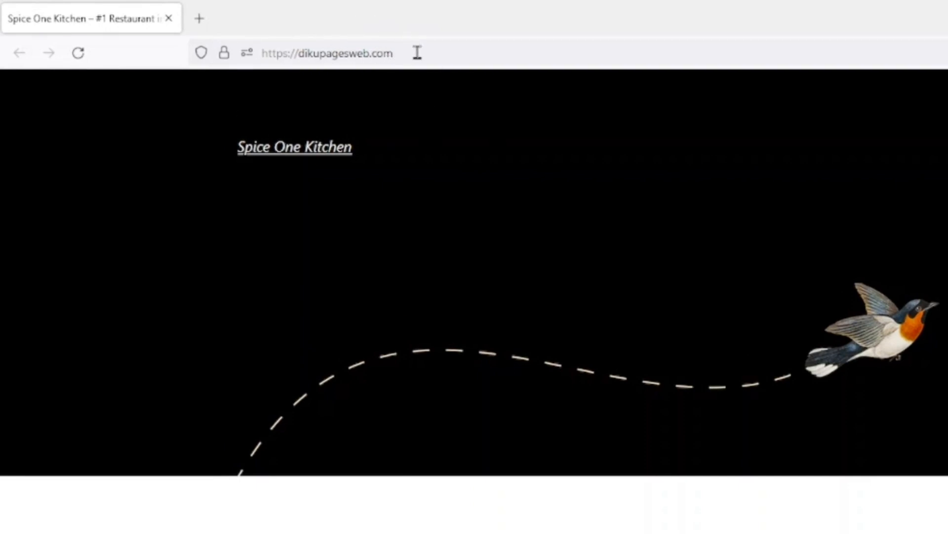
- Go to the site's /wp-admin address
{"action": "left_click", "coordinate": [444, 51]}
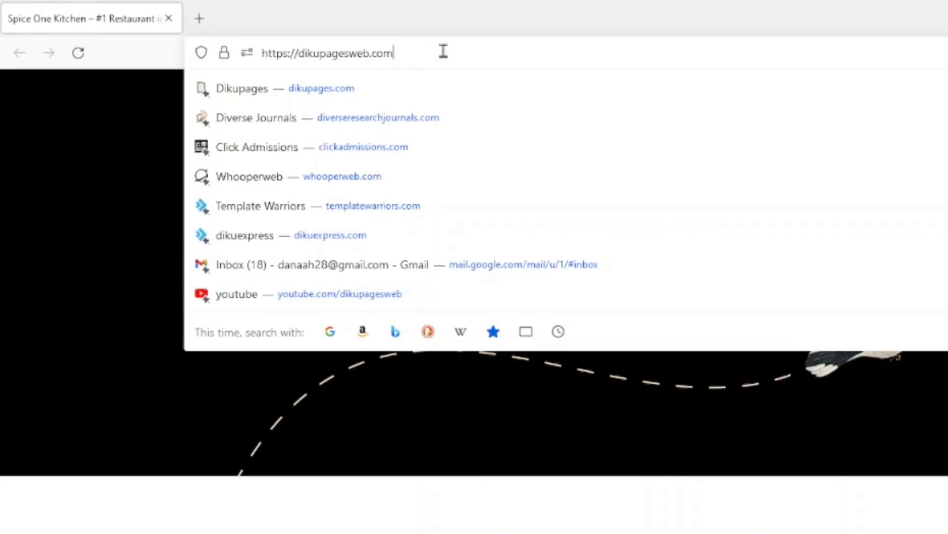
{"action": "type", "text": "/wp"}
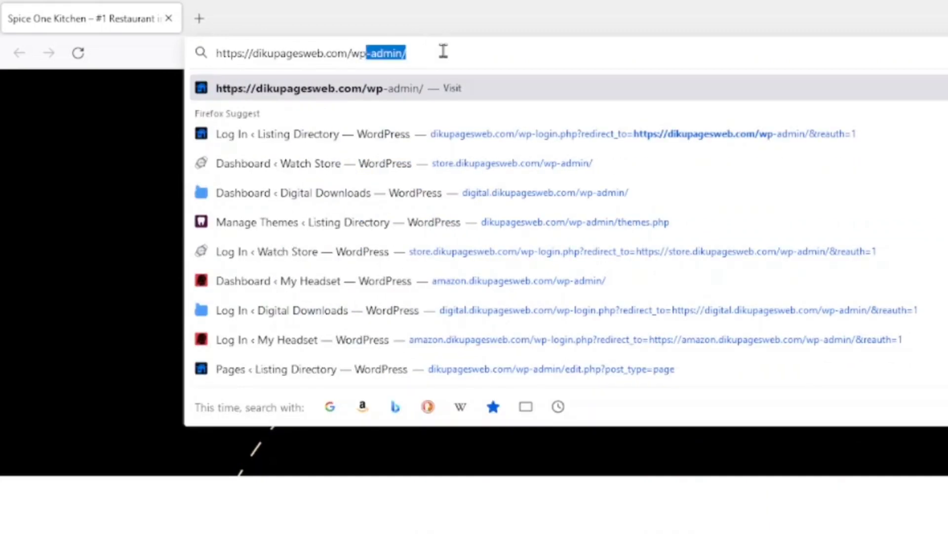
{"action": "type", "text": "-admin"}
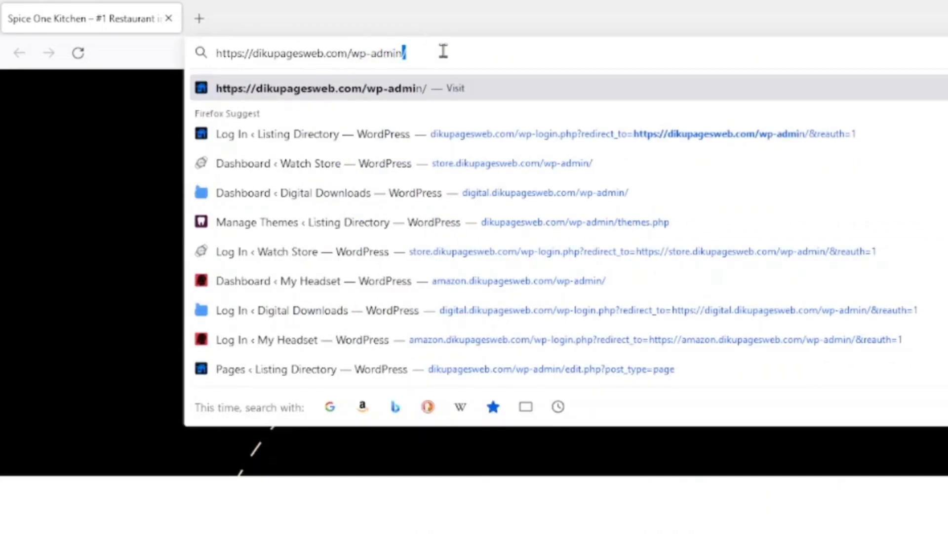
{"action": "key", "text": "Return"}
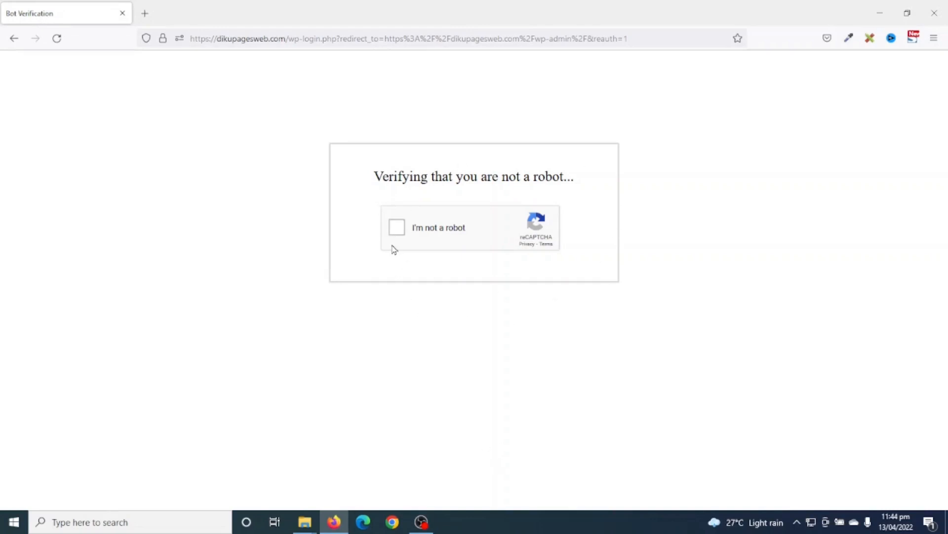
- Pass the I'm not a robot check by selecting the three traffic-light tiles and verifying
{"action": "left_click", "coordinate": [395, 230]}
{"action": "left_click_drag", "start_coordinate": [429, 97], "coordinate": [554, 97]}
{"action": "left_click", "coordinate": [553, 97]}
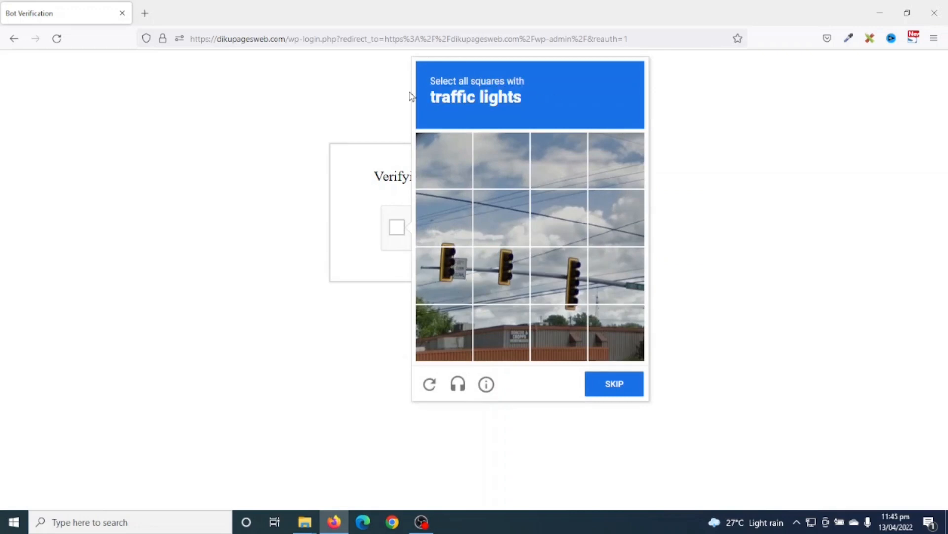
{"action": "left_click_drag", "start_coordinate": [430, 97], "coordinate": [527, 116]}
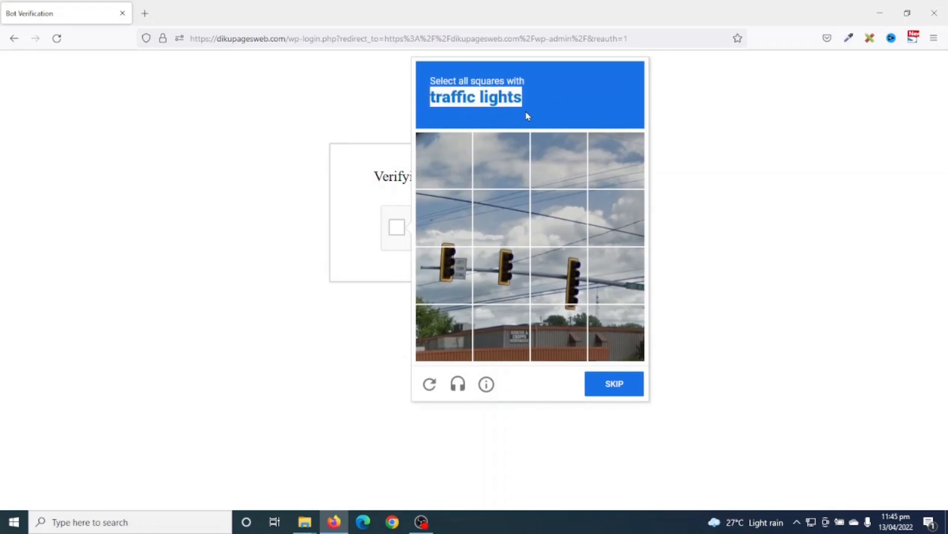
{"action": "left_click", "coordinate": [447, 276]}
{"action": "left_click", "coordinate": [506, 276]}
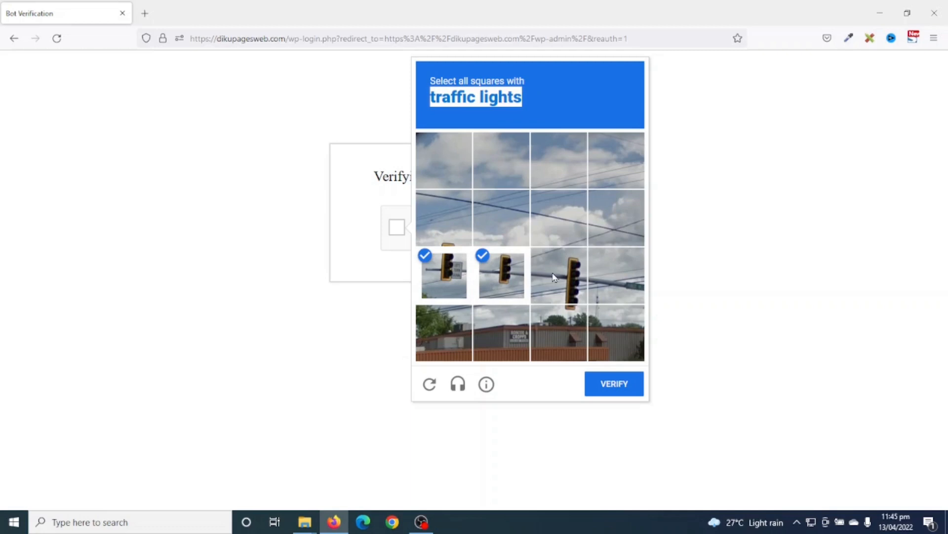
{"action": "left_click", "coordinate": [555, 278]}
{"action": "left_click", "coordinate": [604, 390]}
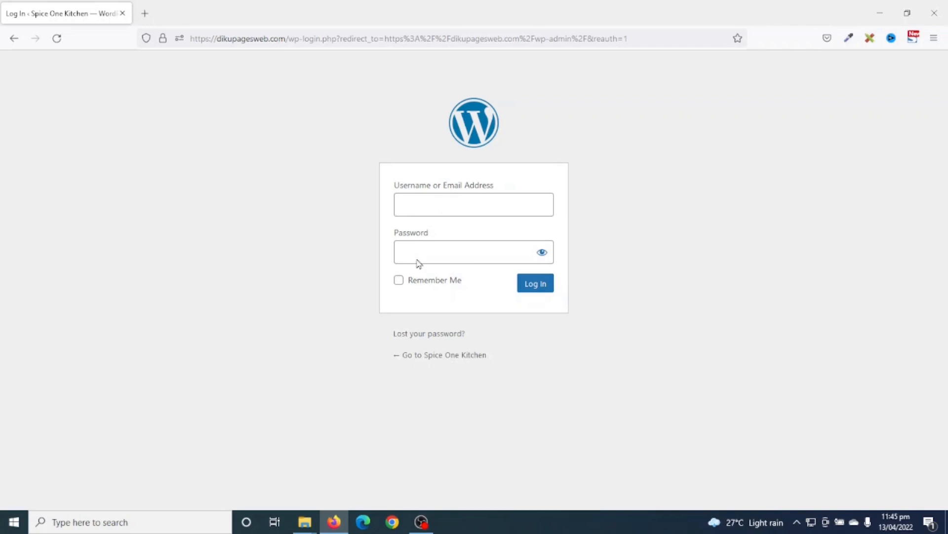
- Autofill the saved admin credentials and log in to the WordPress admin
{"action": "left_click", "coordinate": [424, 206]}
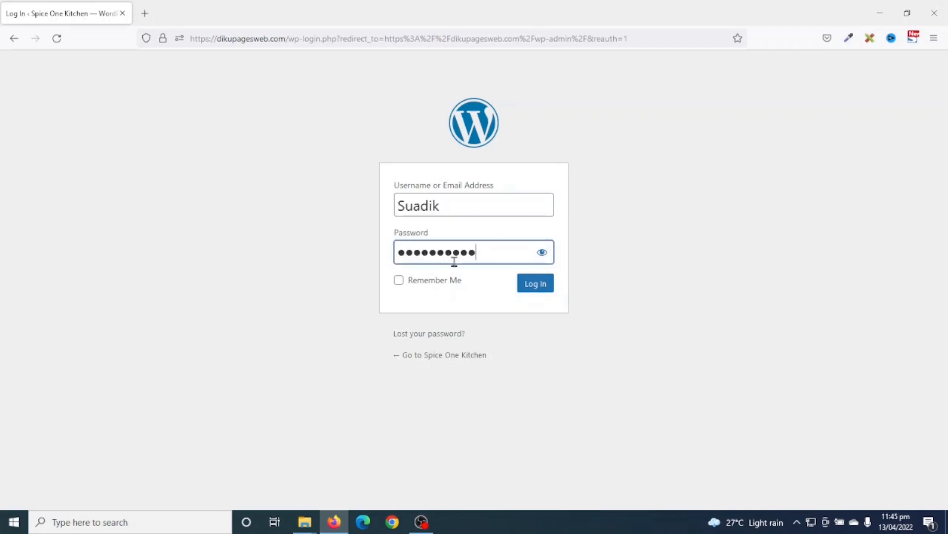
{"action": "left_click", "coordinate": [537, 288]}
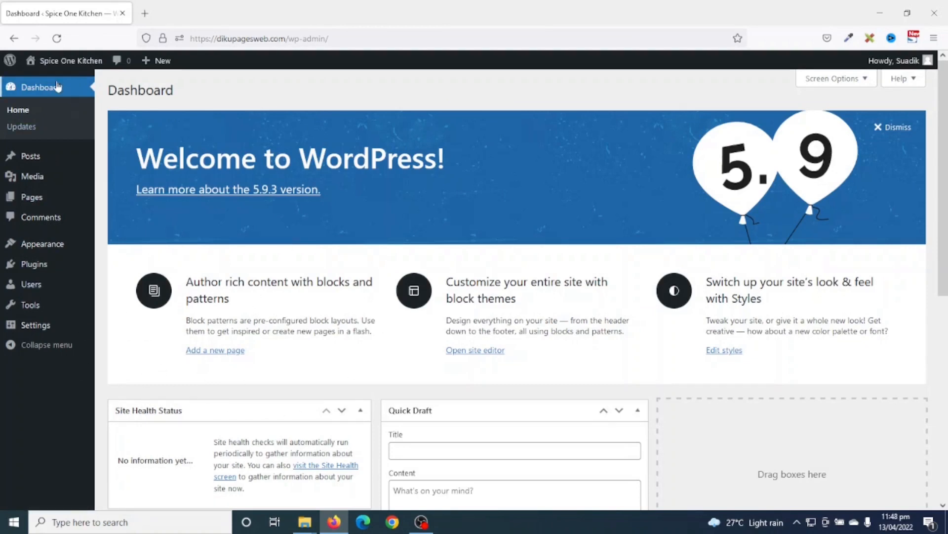
- Open the Spice One Kitchen front page from the admin bar in a new tab, then return to the Dashboard
{"action": "mouse_move", "coordinate": [54, 64]}
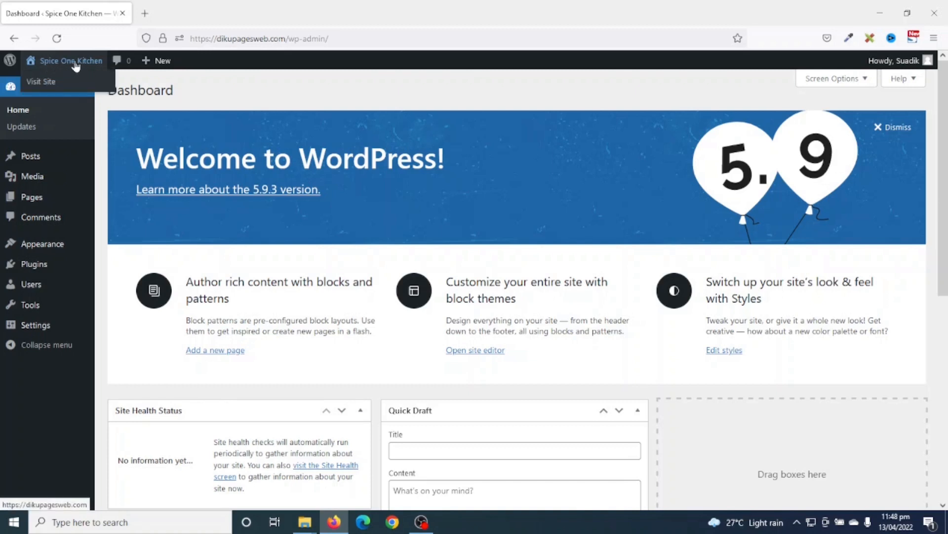
{"action": "right_click", "coordinate": [75, 65]}
{"action": "left_click", "coordinate": [143, 72]}
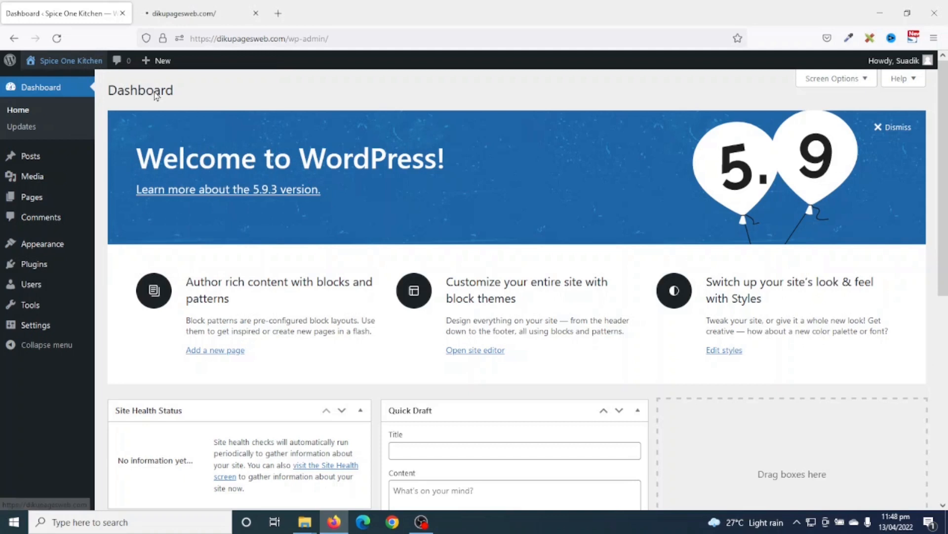
{"action": "left_click", "coordinate": [191, 16]}
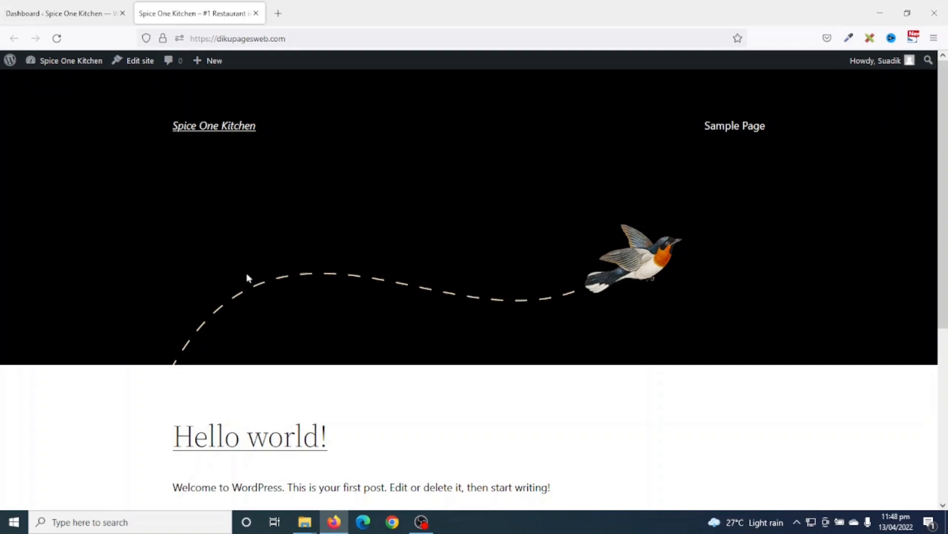
{"action": "left_click_drag", "start_coordinate": [312, 43], "coordinate": [176, 37]}
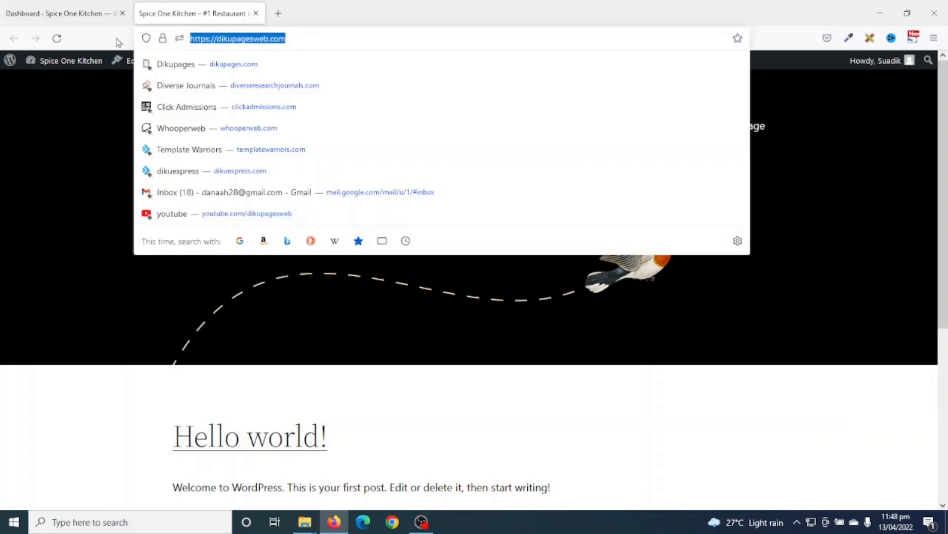
{"action": "left_click", "coordinate": [60, 13]}
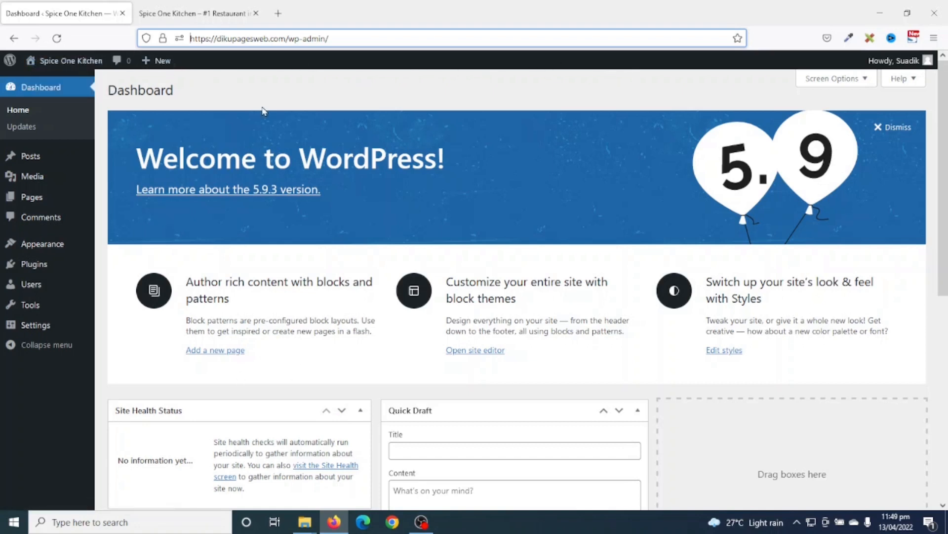
{"action": "mouse_move", "coordinate": [73, 68]}
{"action": "mouse_move", "coordinate": [158, 61]}
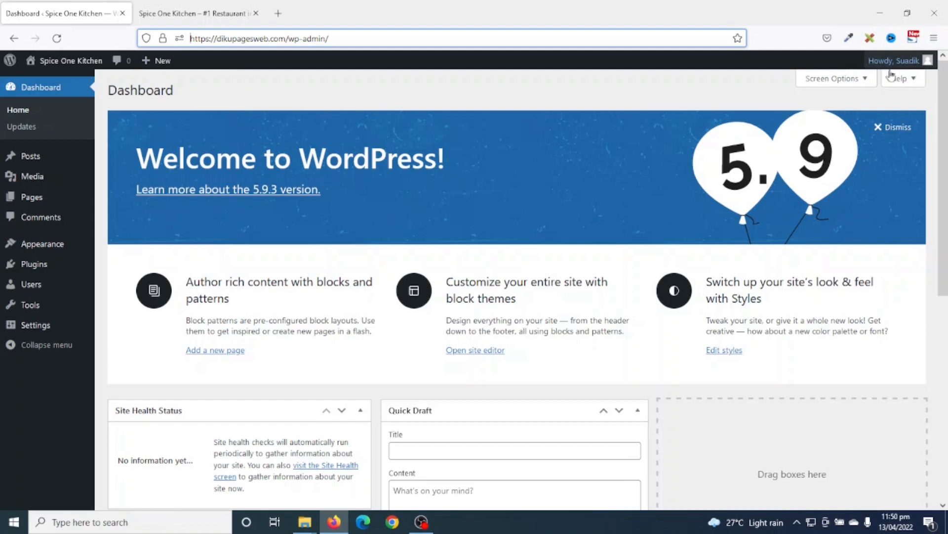
{"action": "mouse_move", "coordinate": [908, 66]}
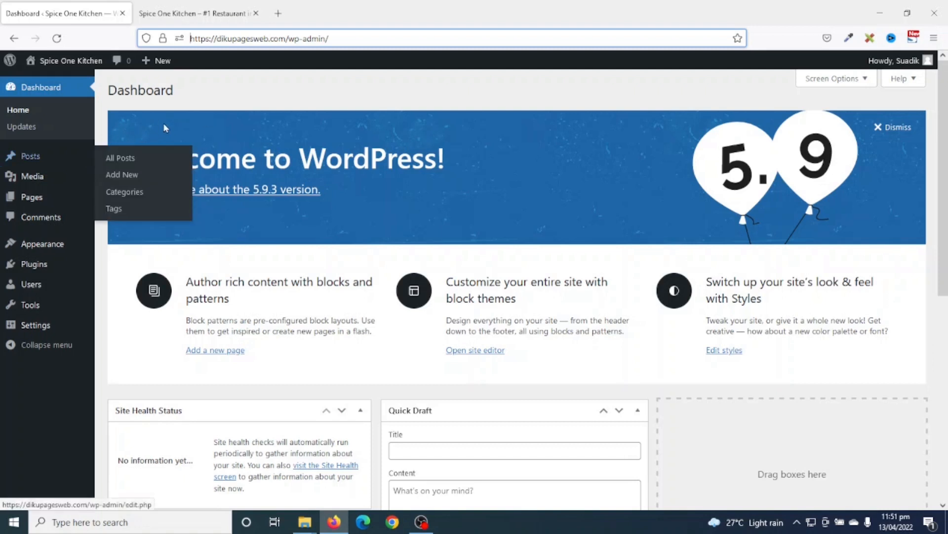
{"action": "mouse_move", "coordinate": [34, 157]}
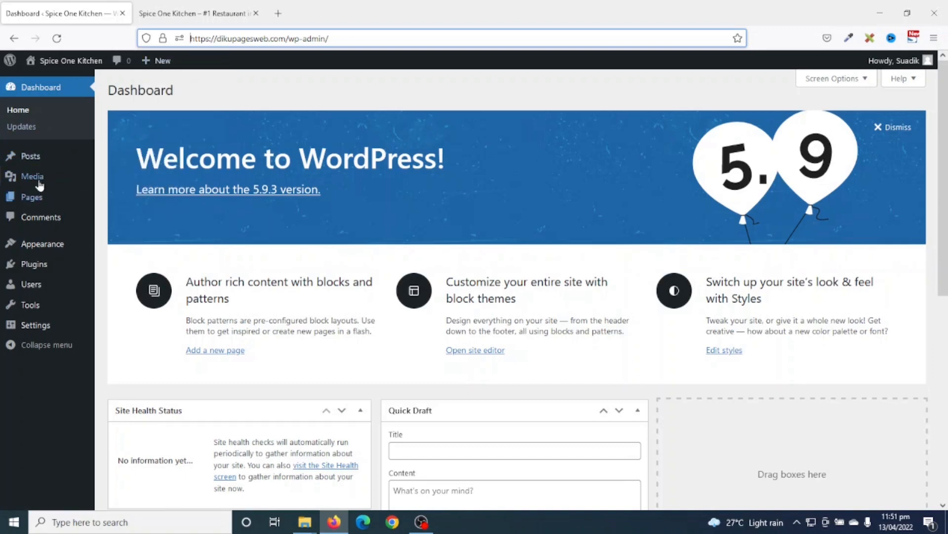
{"action": "mouse_move", "coordinate": [30, 176]}
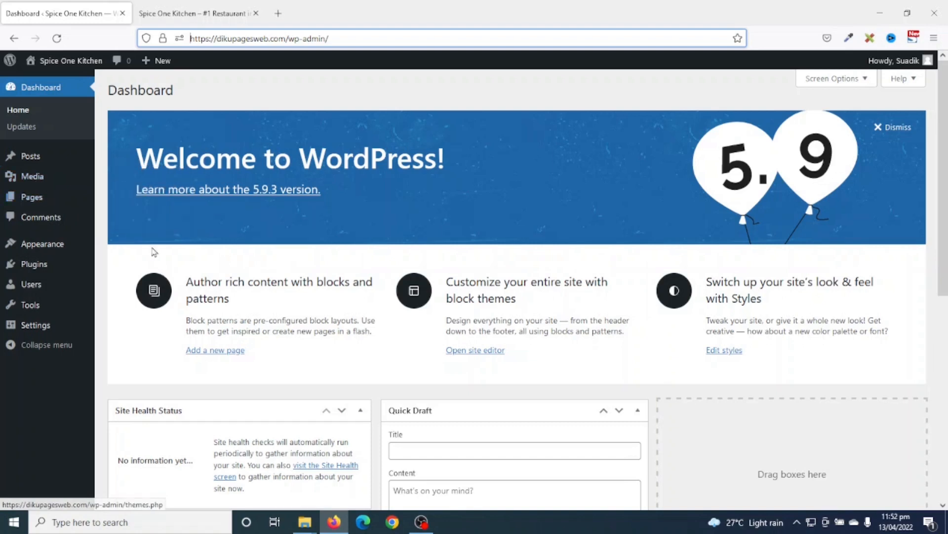
{"action": "mouse_move", "coordinate": [44, 203]}
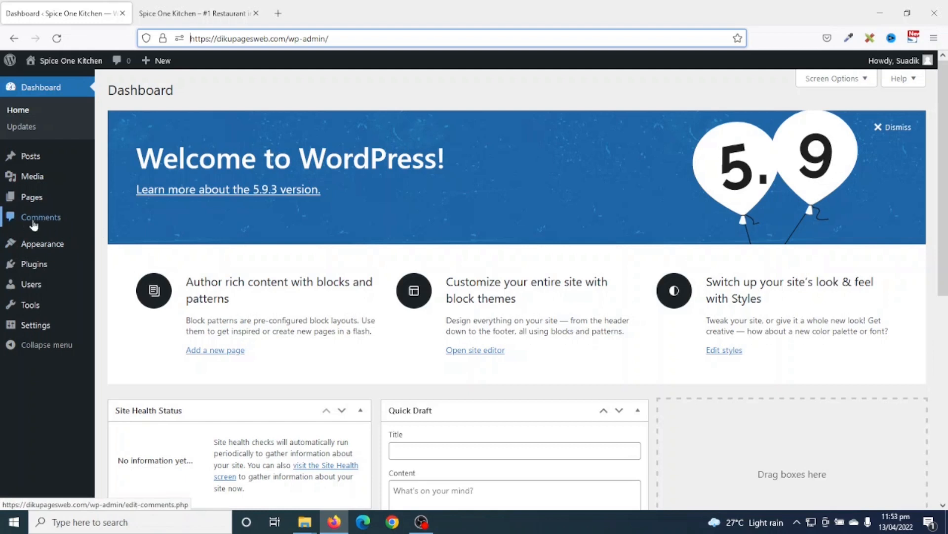
{"action": "mouse_move", "coordinate": [42, 251]}
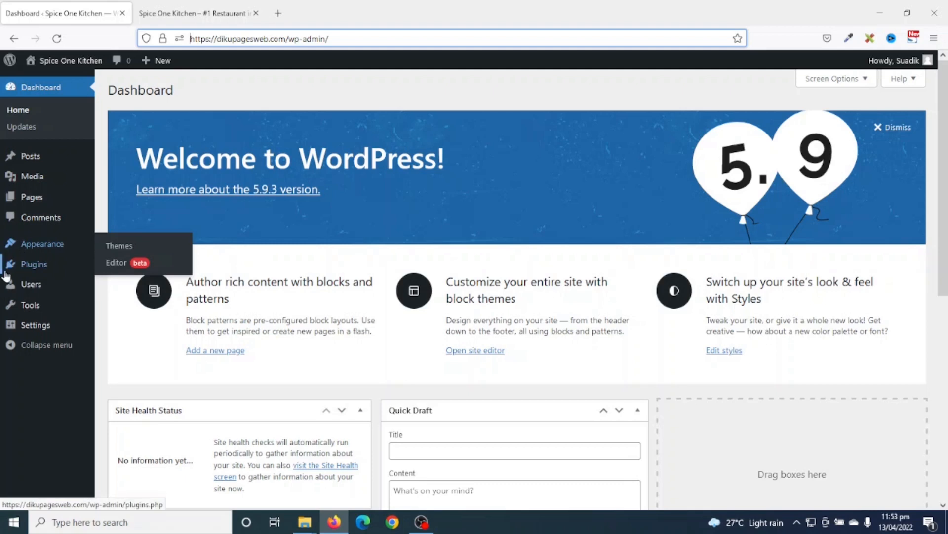
{"action": "mouse_move", "coordinate": [26, 267]}
{"action": "mouse_move", "coordinate": [30, 290]}
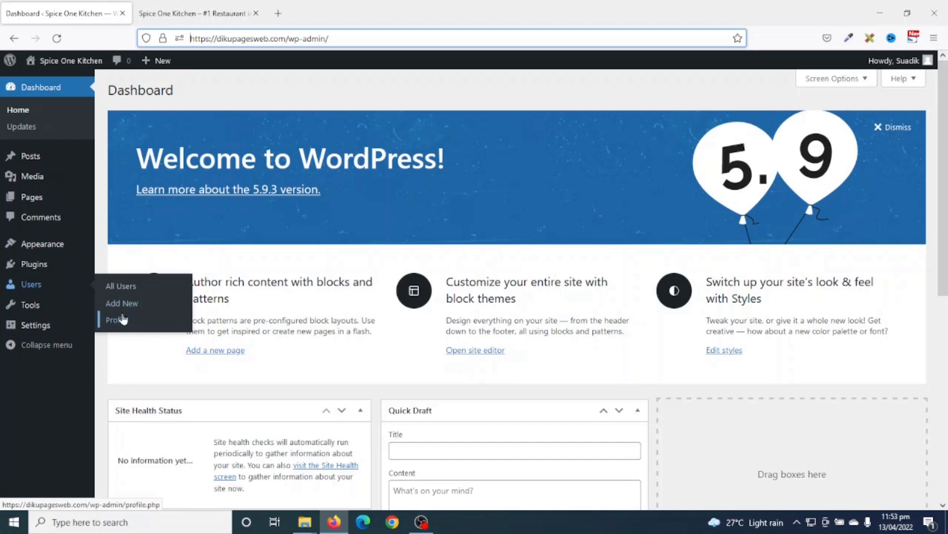
{"action": "mouse_move", "coordinate": [22, 309]}
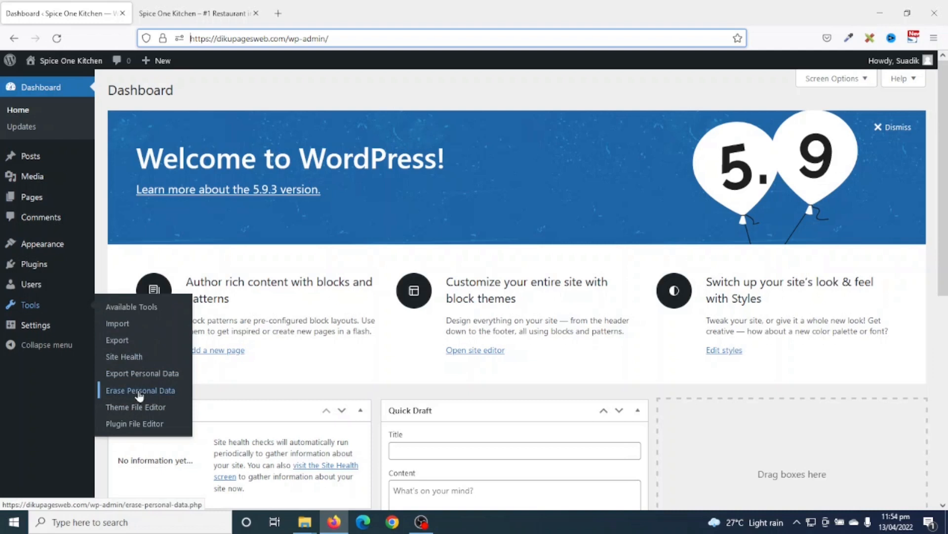
{"action": "mouse_move", "coordinate": [45, 328]}
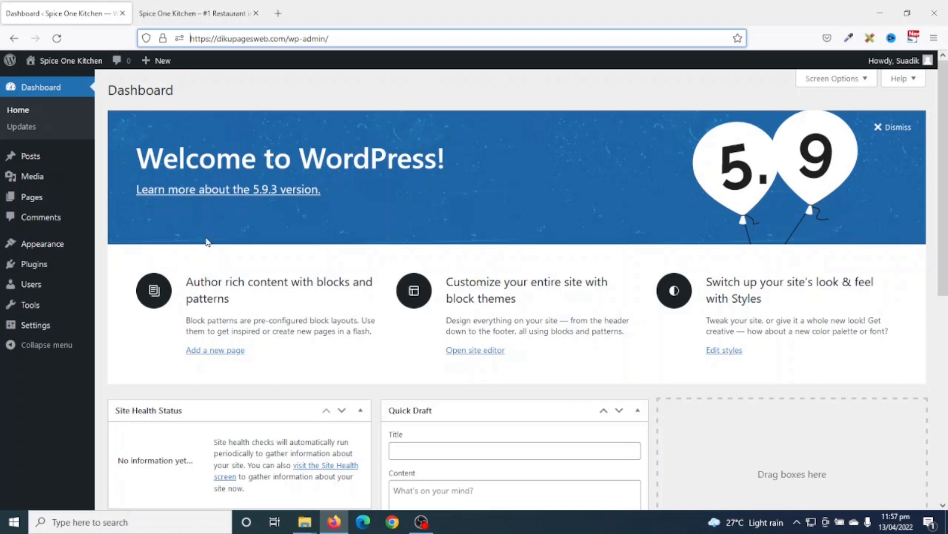
- Collapse the Site Health Status, At a Glance and Activity boxes, leaving Quick Draft open
{"action": "scroll", "coordinate": [546, 402], "scroll_direction": "down", "scroll_amount": 7}
{"action": "scroll", "coordinate": [564, 368], "scroll_direction": "up", "scroll_amount": 6}
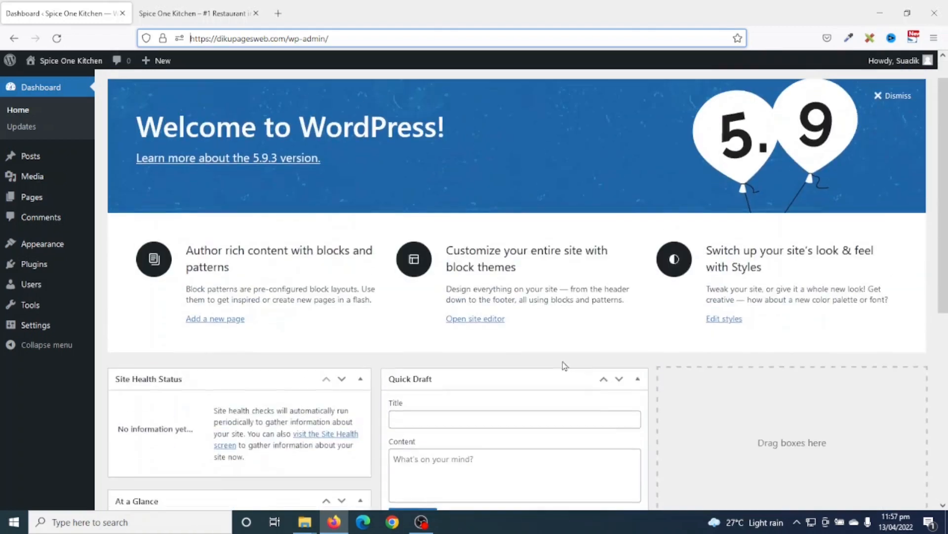
{"action": "scroll", "coordinate": [565, 366], "scroll_direction": "up", "scroll_amount": 1}
{"action": "scroll", "coordinate": [444, 400], "scroll_direction": "down", "scroll_amount": 5}
{"action": "scroll", "coordinate": [350, 321], "scroll_direction": "up", "scroll_amount": 5}
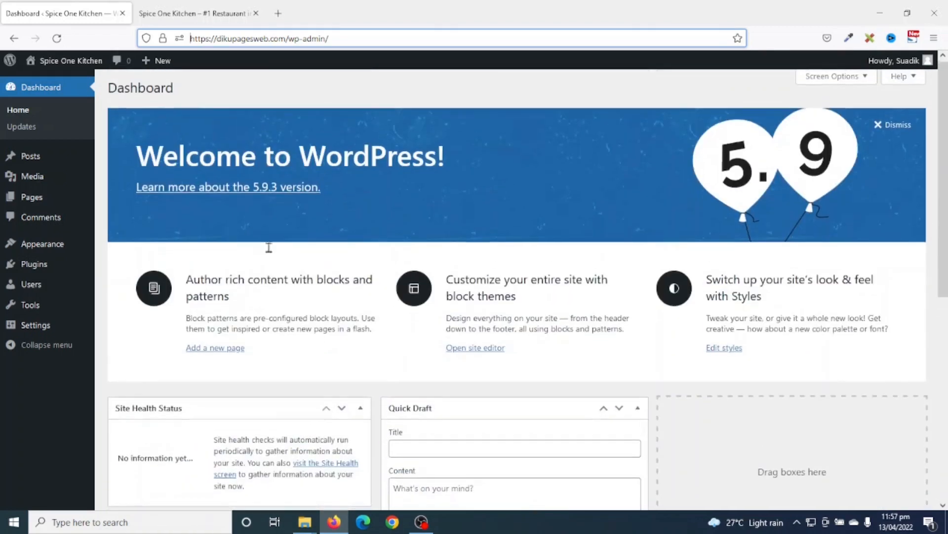
{"action": "scroll", "coordinate": [296, 262], "scroll_direction": "down", "scroll_amount": 5}
{"action": "scroll", "coordinate": [360, 301], "scroll_direction": "up", "scroll_amount": 5}
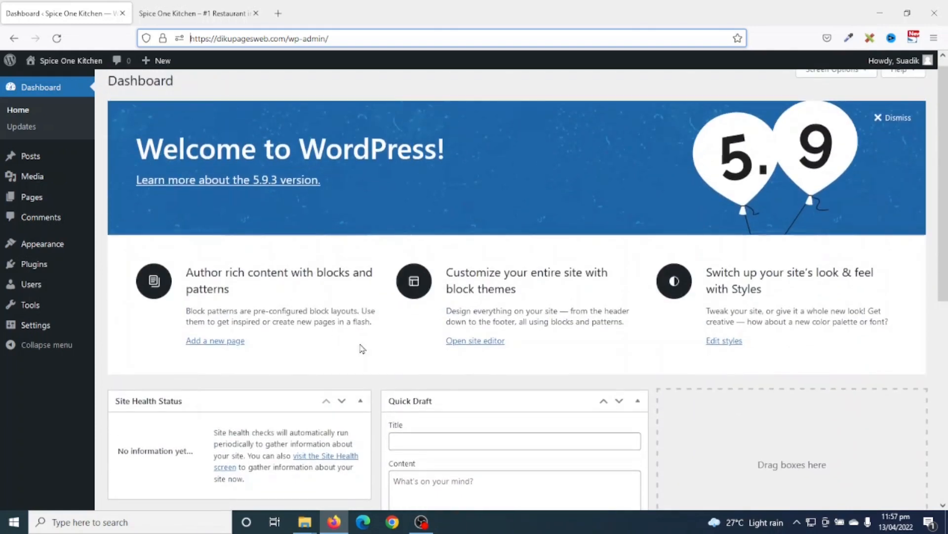
{"action": "scroll", "coordinate": [347, 388], "scroll_direction": "down", "scroll_amount": 4}
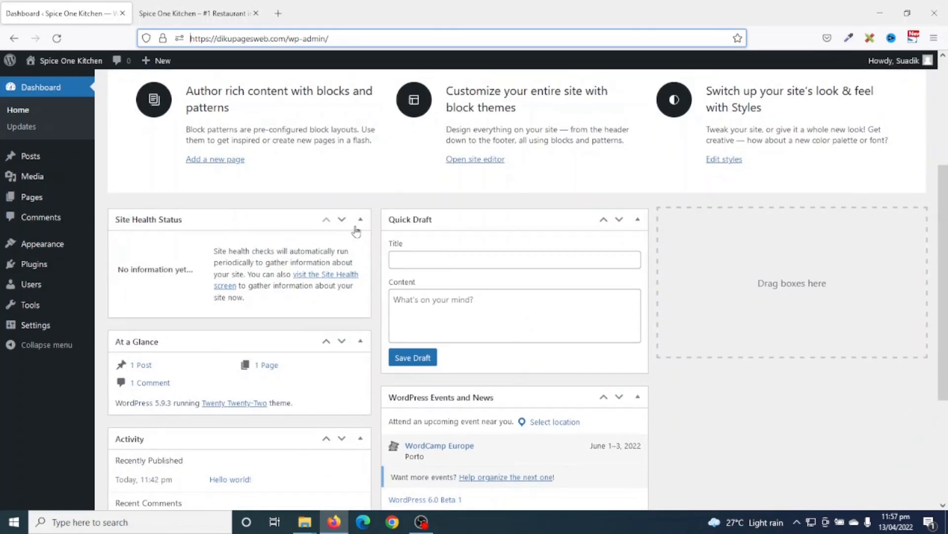
{"action": "left_click", "coordinate": [360, 219]}
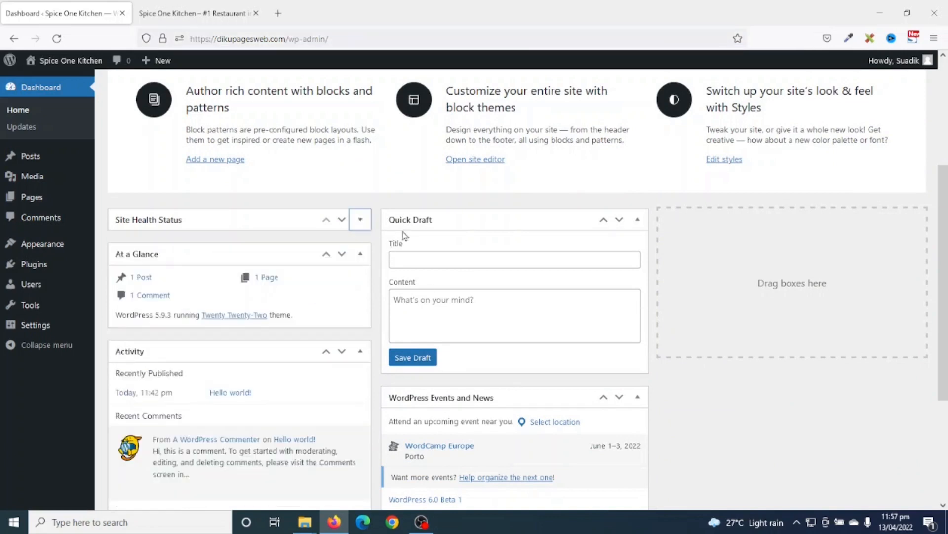
{"action": "left_click", "coordinate": [360, 253]}
{"action": "left_click", "coordinate": [360, 288]}
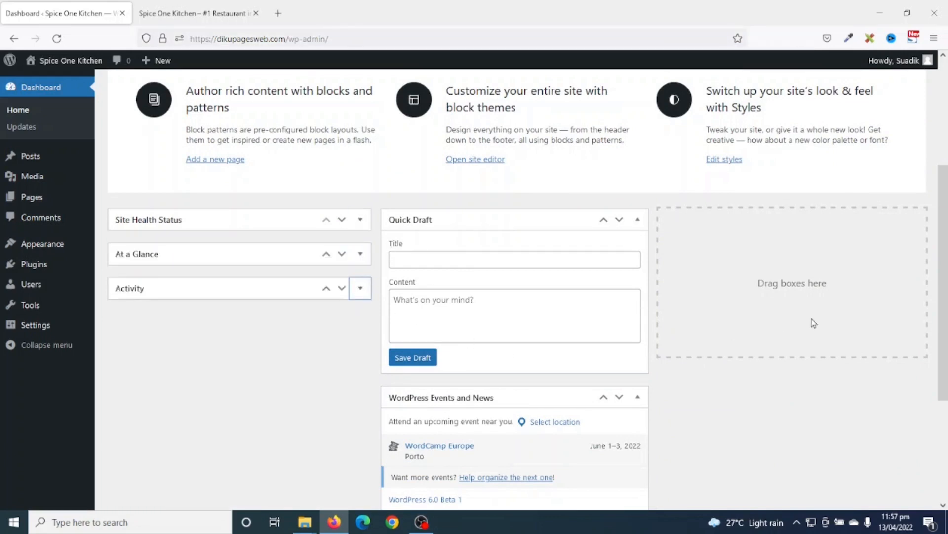
{"action": "scroll", "coordinate": [864, 262], "scroll_direction": "up", "scroll_amount": 4}
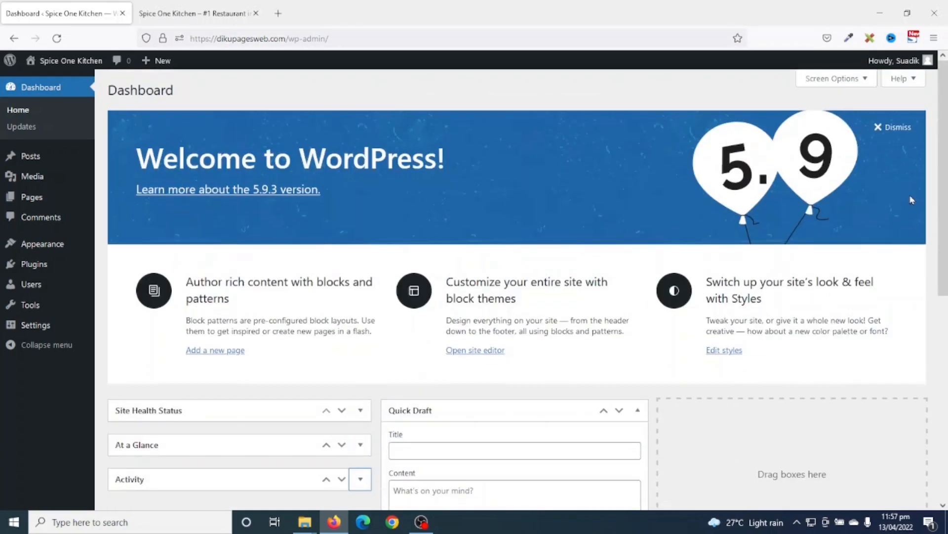
- Hide all six dashboard boxes via Screen Options, then go to the Posts list
{"action": "left_click", "coordinate": [839, 79]}
{"action": "left_click", "coordinate": [489, 130]}
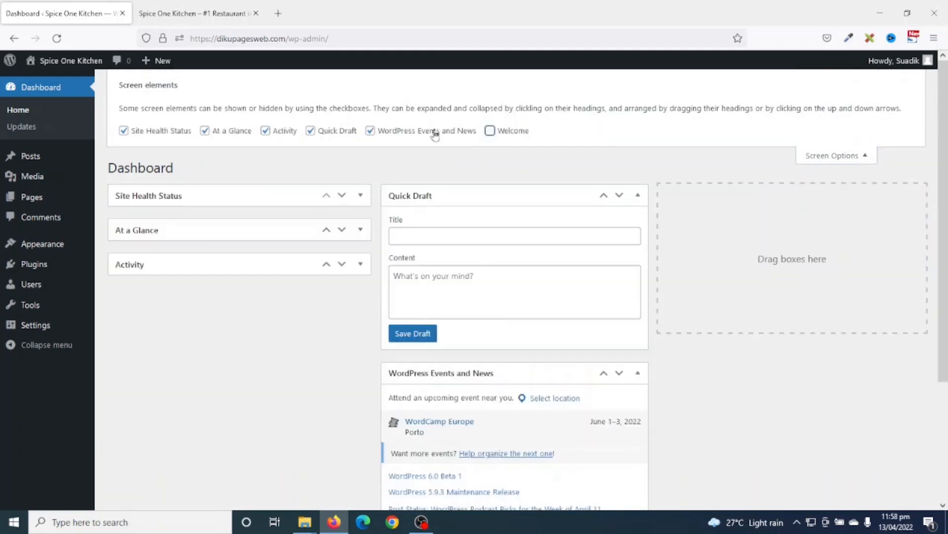
{"action": "left_click", "coordinate": [370, 131]}
{"action": "left_click", "coordinate": [310, 130]}
{"action": "left_click", "coordinate": [283, 132]}
{"action": "left_click", "coordinate": [207, 130]}
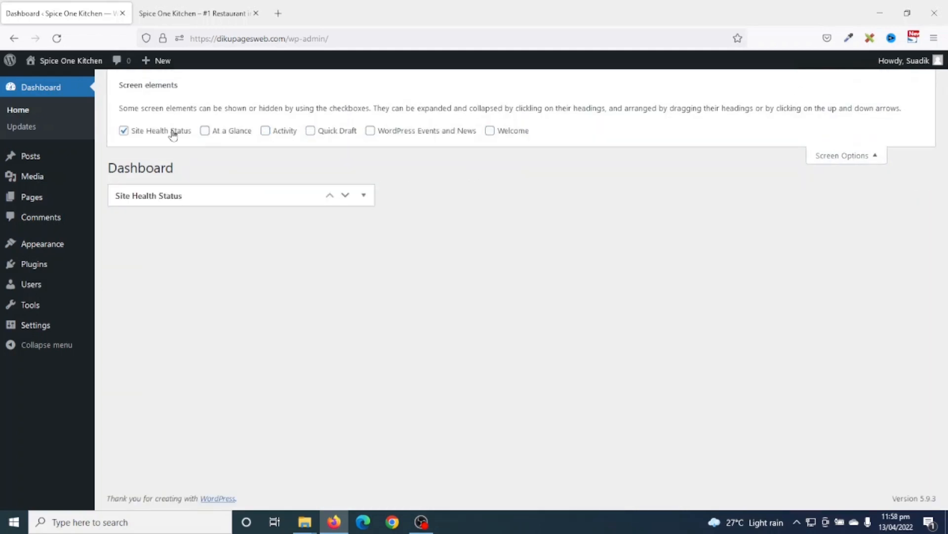
{"action": "left_click", "coordinate": [173, 130]}
{"action": "left_click", "coordinate": [825, 155]}
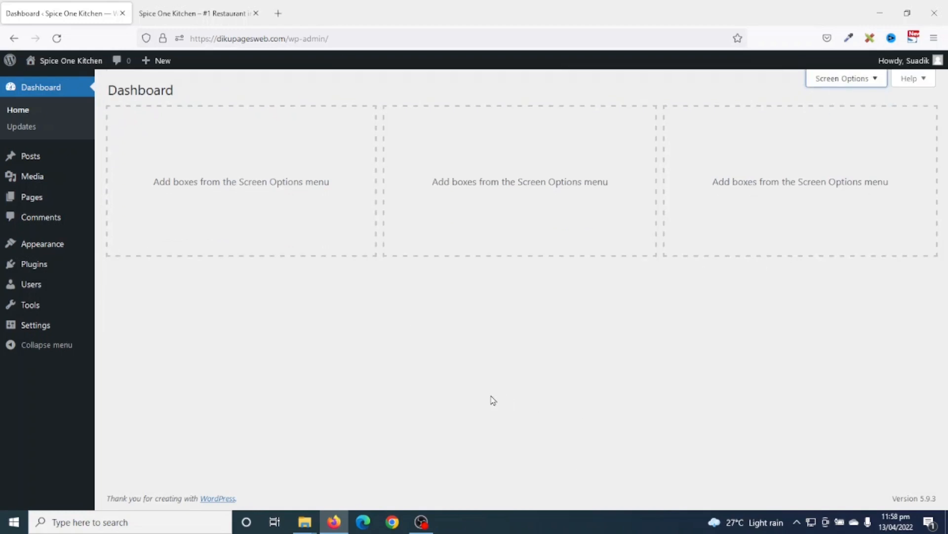
{"action": "left_click", "coordinate": [29, 161]}
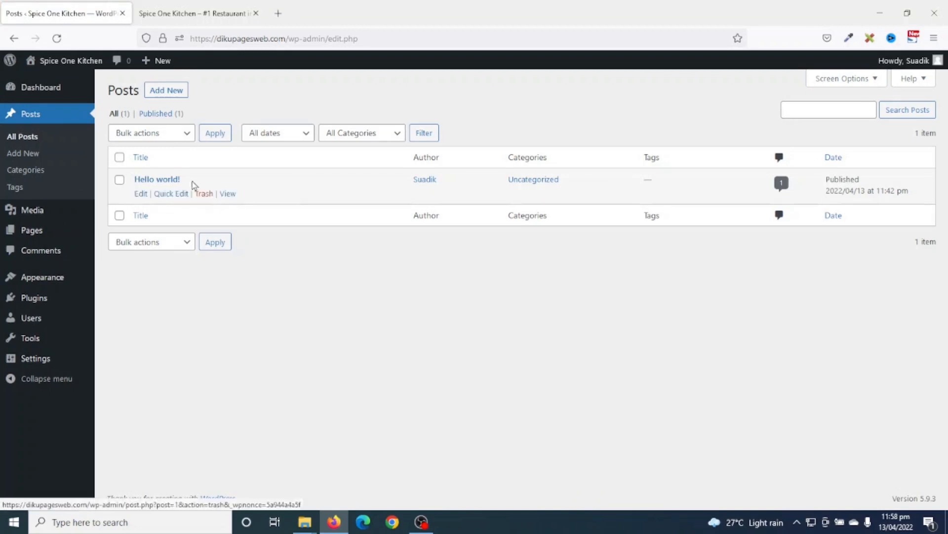
- Trash the Hello world! post, empty the post trash, then go to the Pages list
{"action": "left_click", "coordinate": [203, 194]}
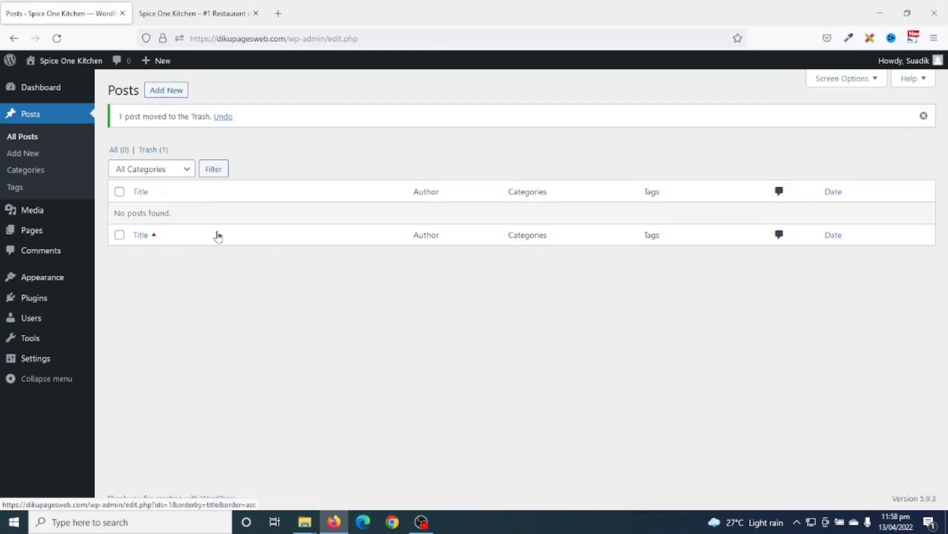
{"action": "left_click", "coordinate": [148, 150]}
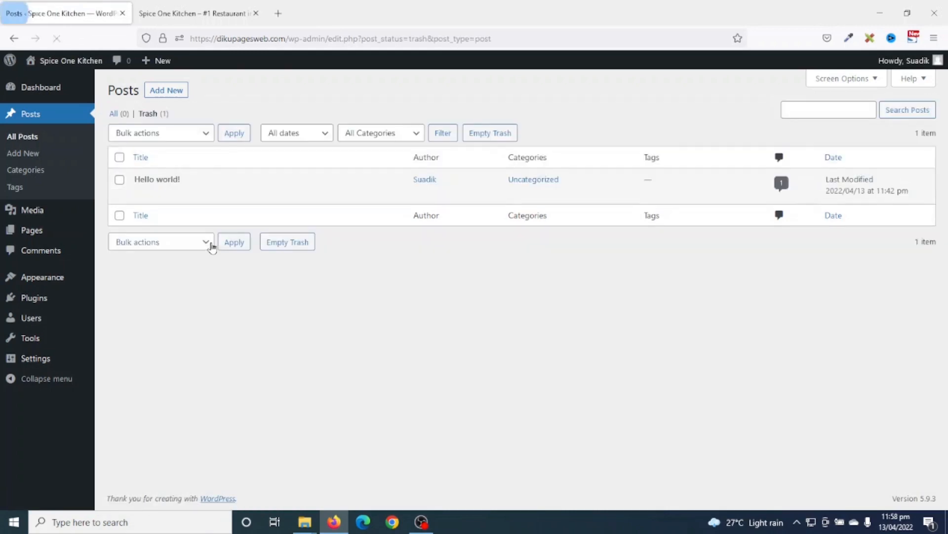
{"action": "left_click", "coordinate": [491, 133]}
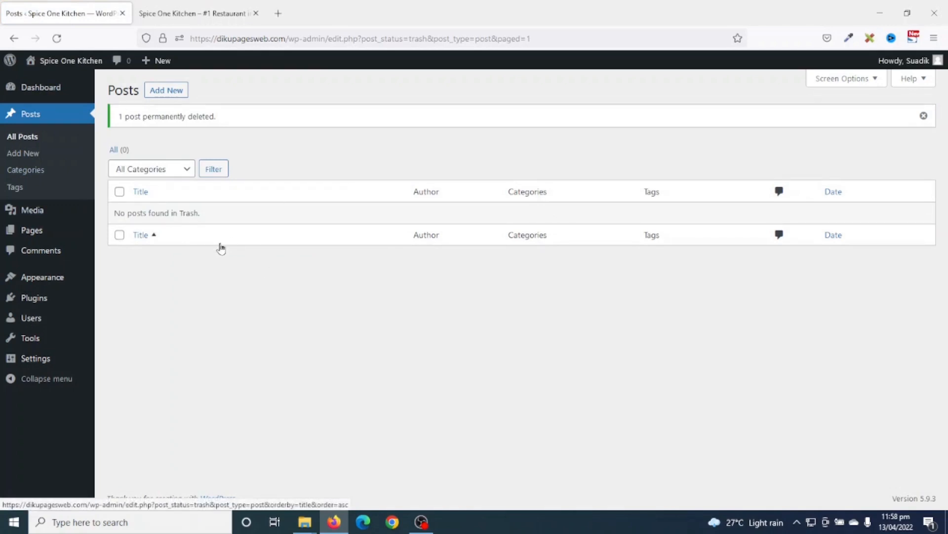
{"action": "left_click", "coordinate": [31, 232]}
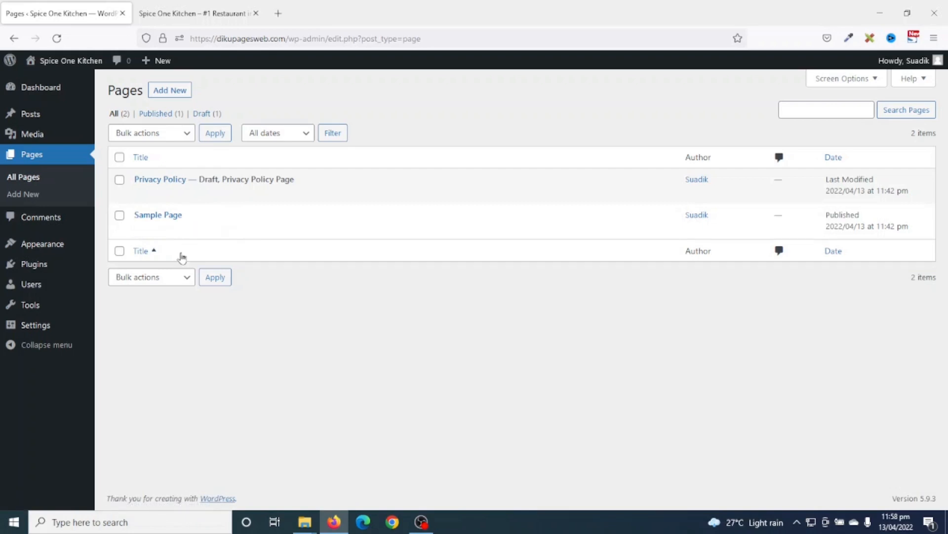
- Bulk-trash Privacy Policy and Sample Page, empty the page trash, then go to Appearance themes
{"action": "left_click", "coordinate": [119, 157]}
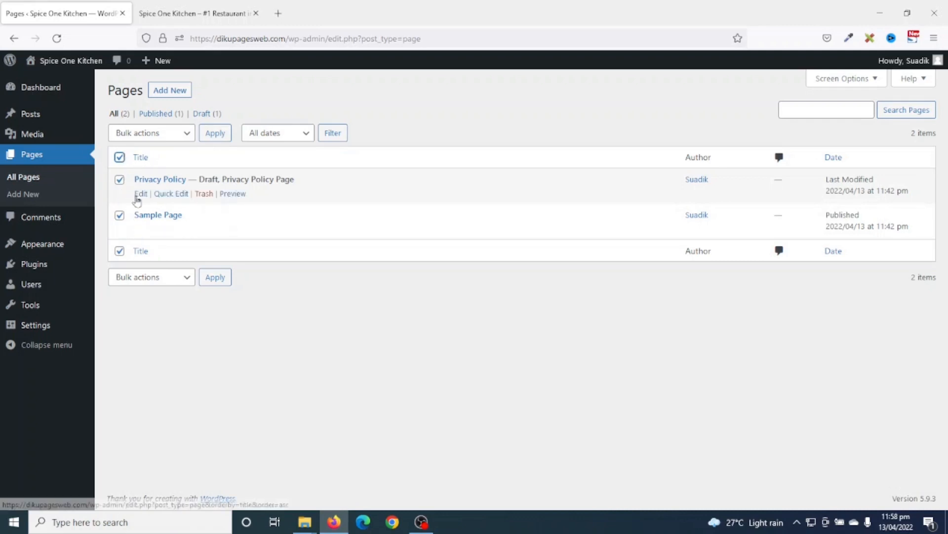
{"action": "left_click", "coordinate": [158, 134]}
{"action": "left_click", "coordinate": [148, 186]}
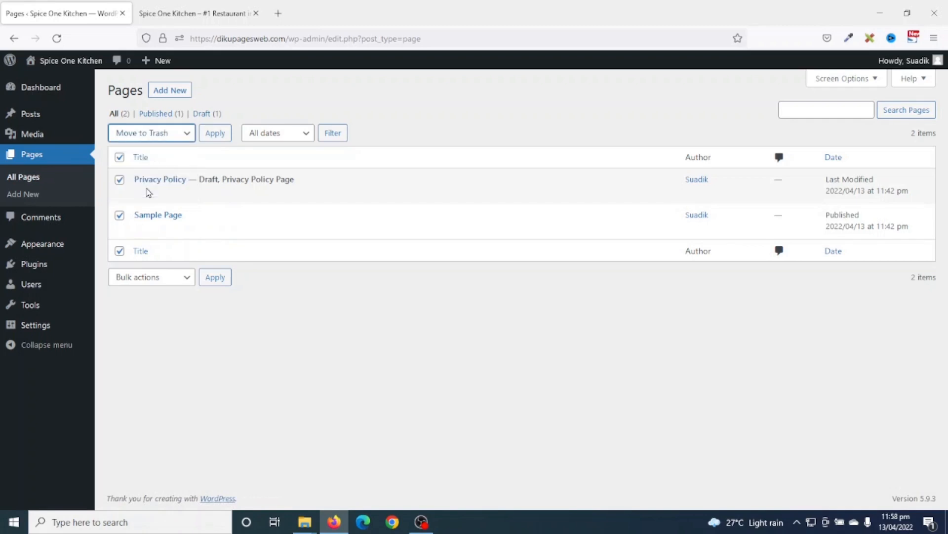
{"action": "left_click", "coordinate": [207, 137]}
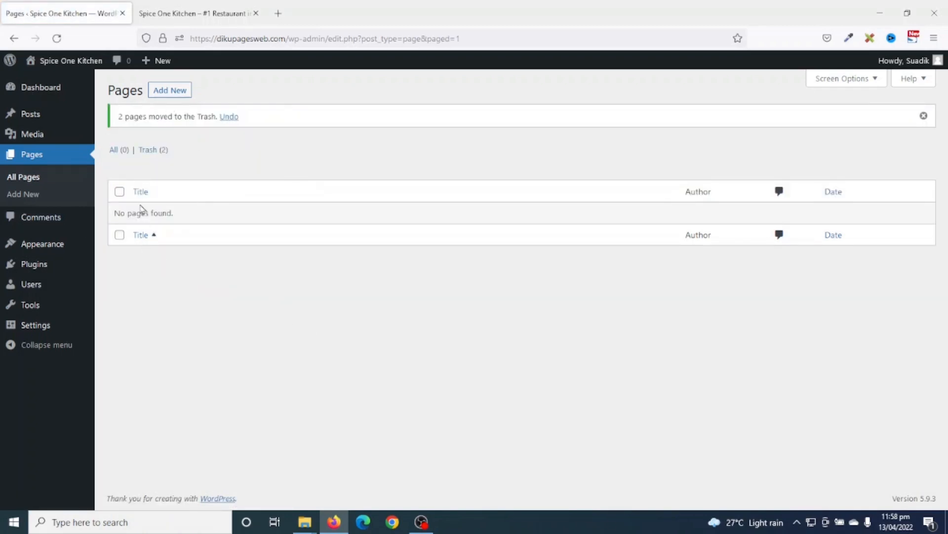
{"action": "left_click", "coordinate": [148, 153]}
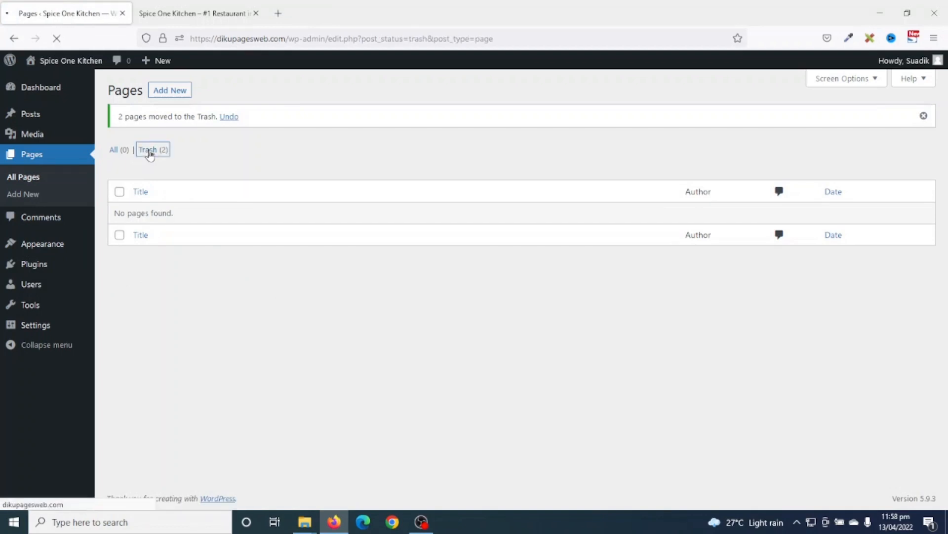
{"action": "left_click", "coordinate": [399, 133]}
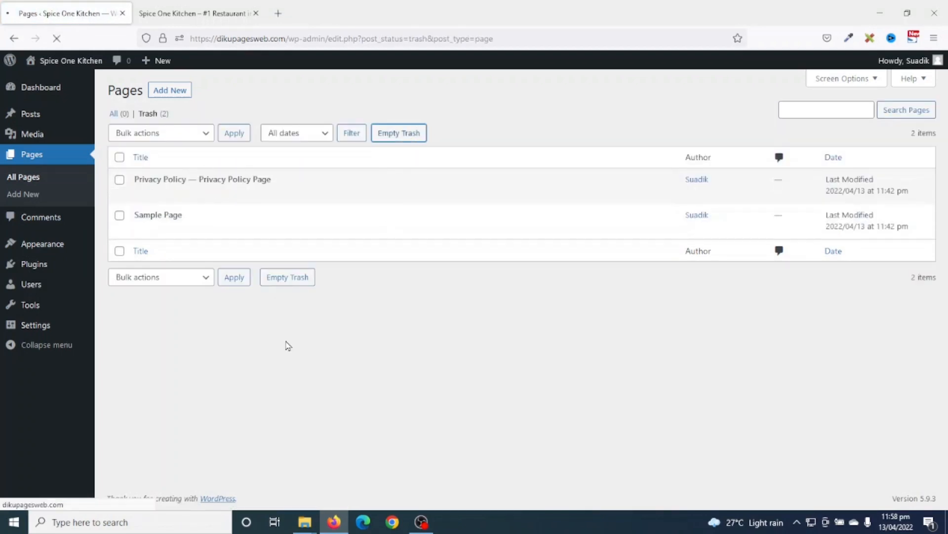
{"action": "left_click", "coordinate": [43, 247]}
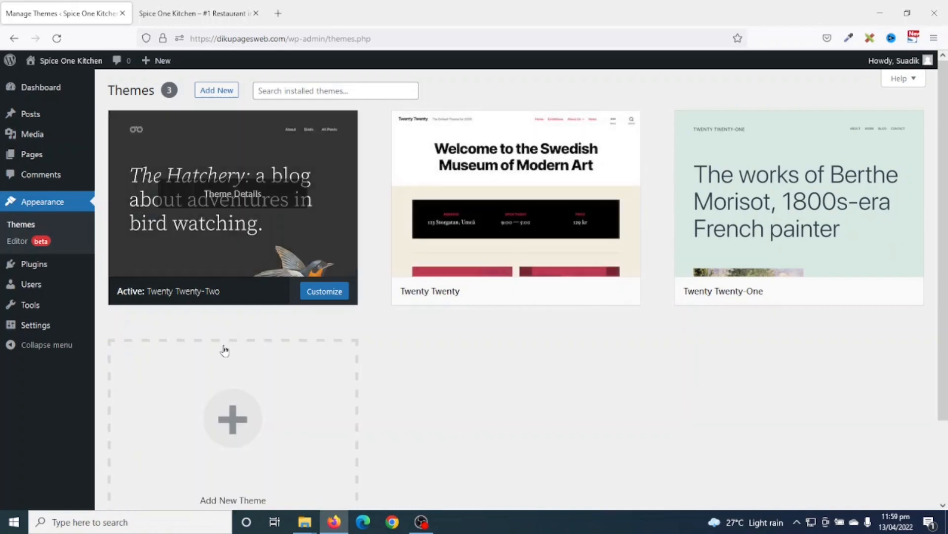
- Check the front page, then delete the Twenty Twenty theme from its Theme Details
{"action": "left_click", "coordinate": [215, 13]}
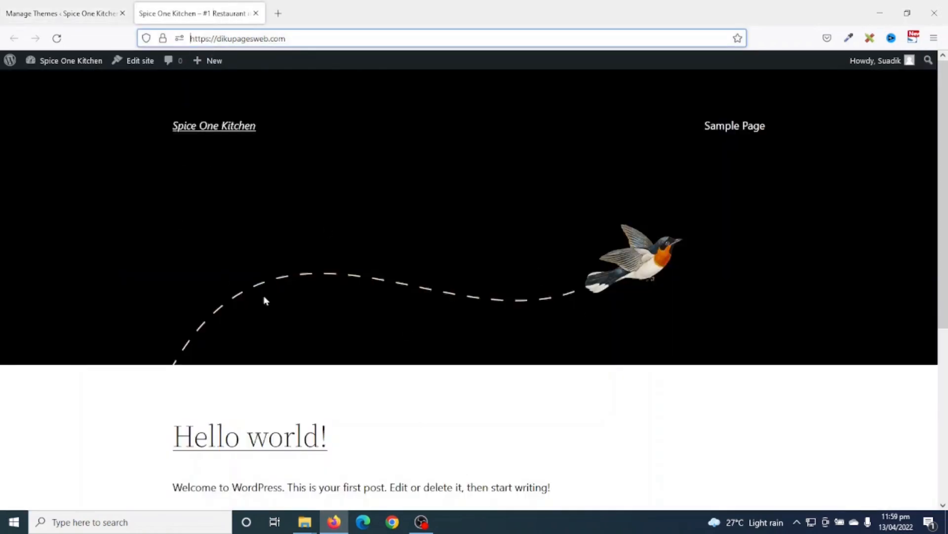
{"action": "left_click", "coordinate": [65, 14]}
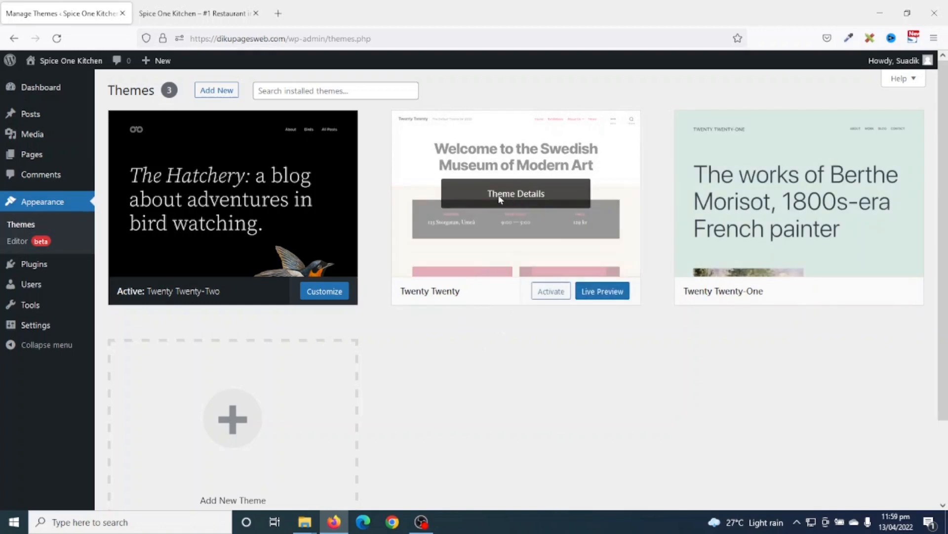
{"action": "left_click", "coordinate": [515, 194]}
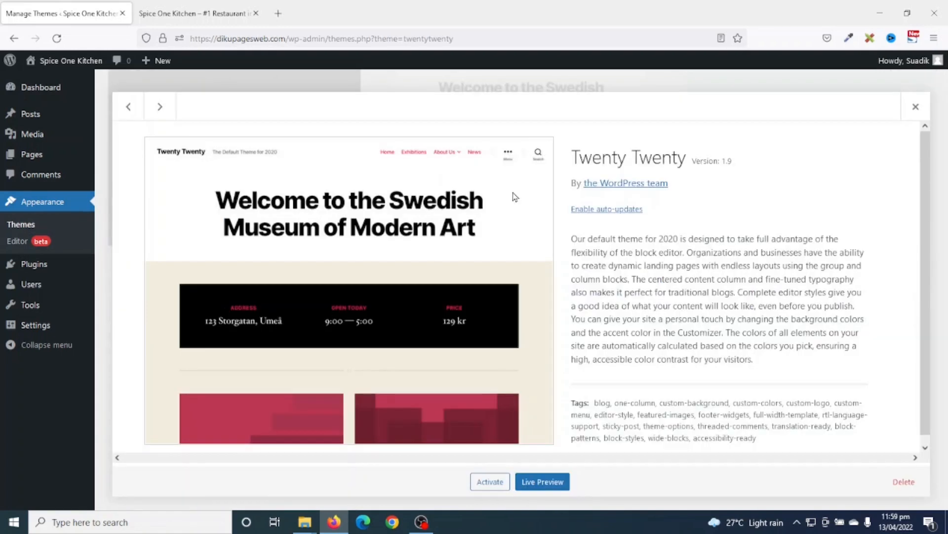
{"action": "left_click", "coordinate": [905, 485]}
{"action": "left_click", "coordinate": [525, 309]}
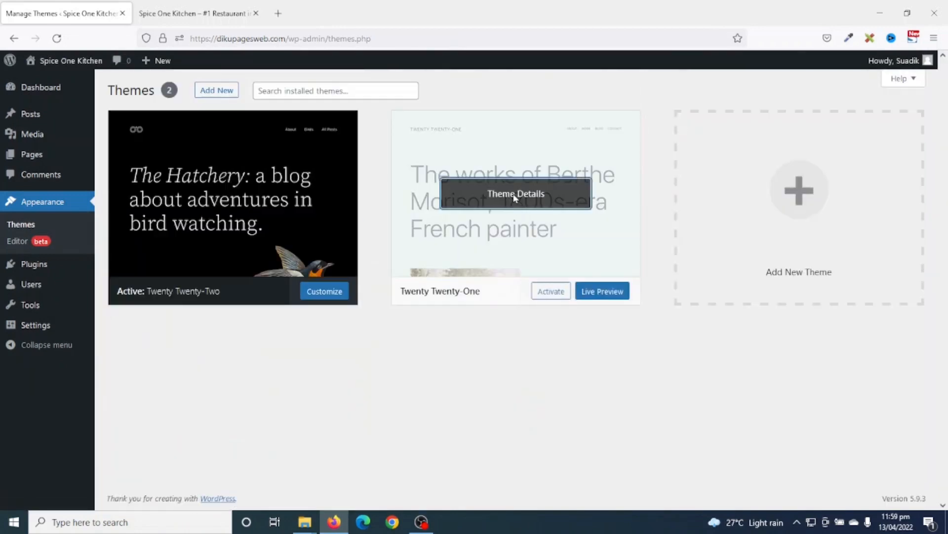
- Delete the Twenty Twenty-One theme and go to the Installed Plugins list
{"action": "left_click", "coordinate": [515, 195]}
{"action": "left_click", "coordinate": [904, 481]}
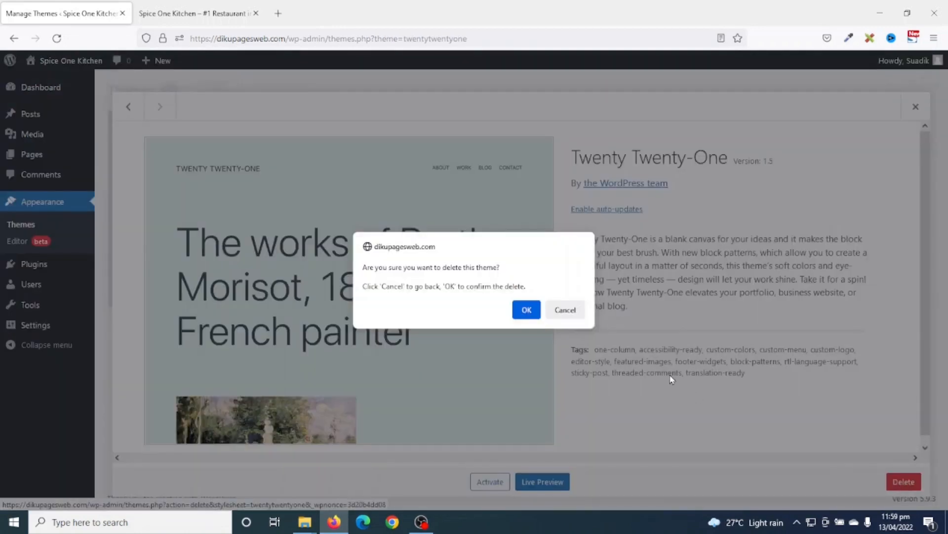
{"action": "left_click", "coordinate": [525, 309]}
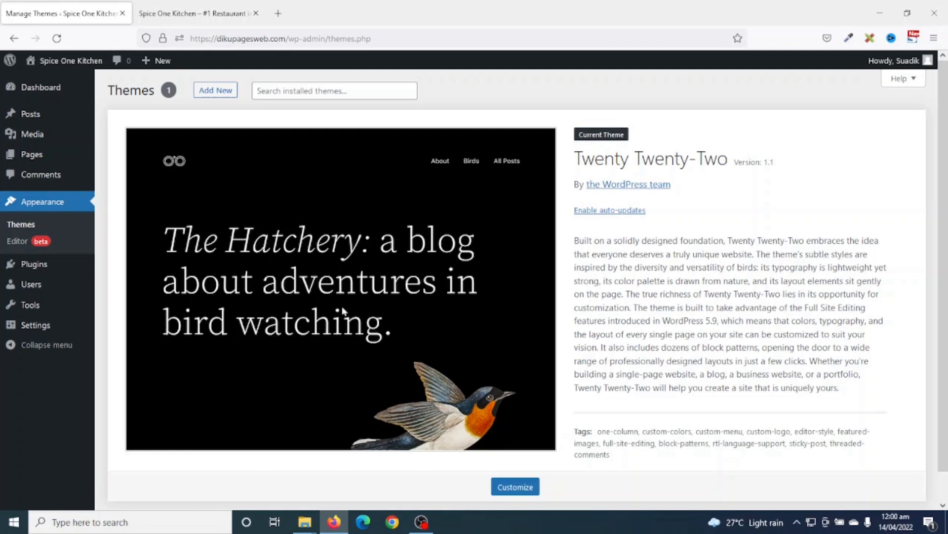
{"action": "left_click", "coordinate": [37, 266]}
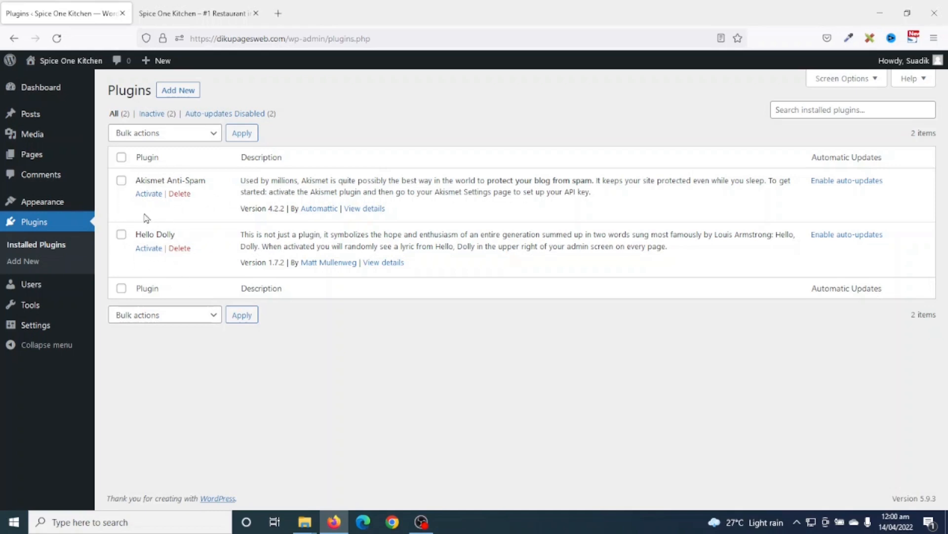
- Select Akismet Anti-Spam and Hello Dolly and remove both with the Delete bulk action
{"action": "left_click", "coordinate": [121, 157]}
{"action": "left_click", "coordinate": [151, 133]}
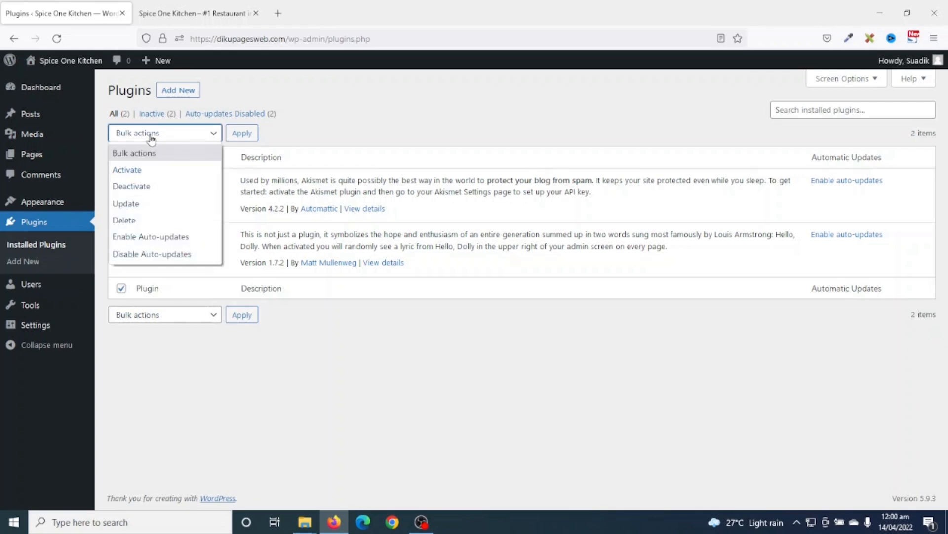
{"action": "left_click", "coordinate": [133, 221]}
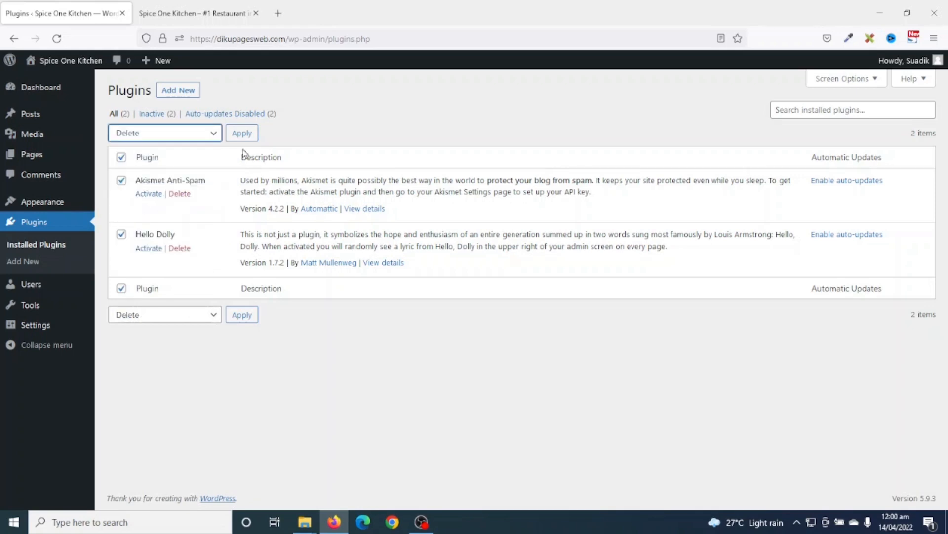
{"action": "left_click", "coordinate": [242, 133]}
{"action": "left_click", "coordinate": [525, 300]}
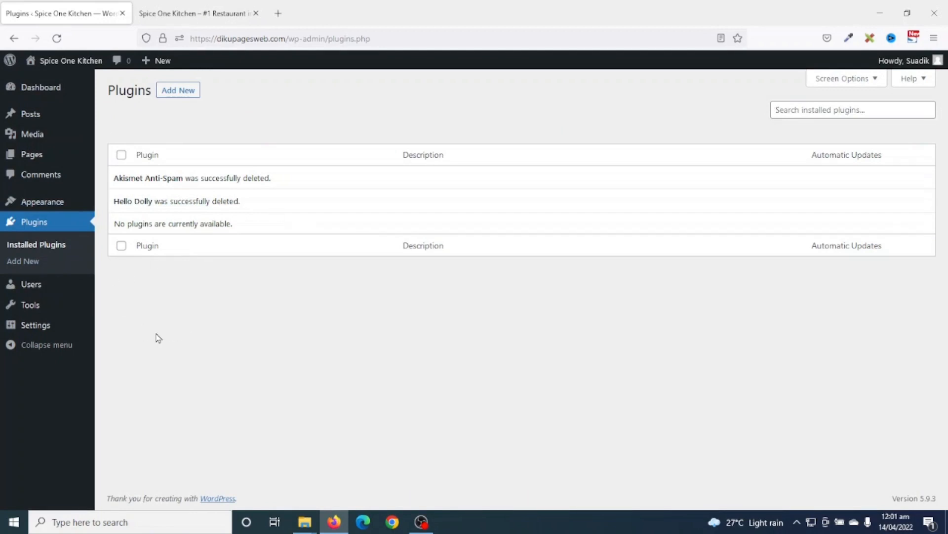
- Open the administrator's profile for editing from Users > All Users
{"action": "mouse_move", "coordinate": [37, 296]}
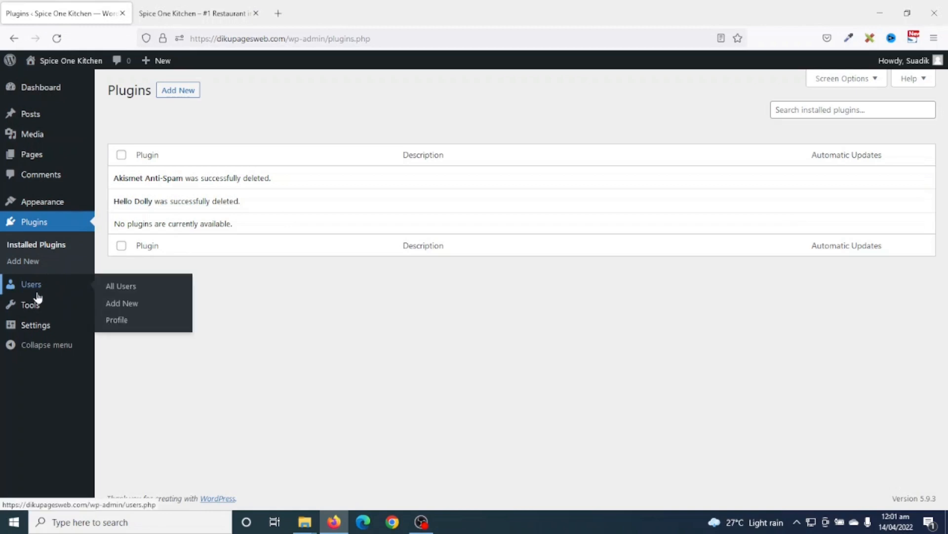
{"action": "left_click", "coordinate": [136, 289]}
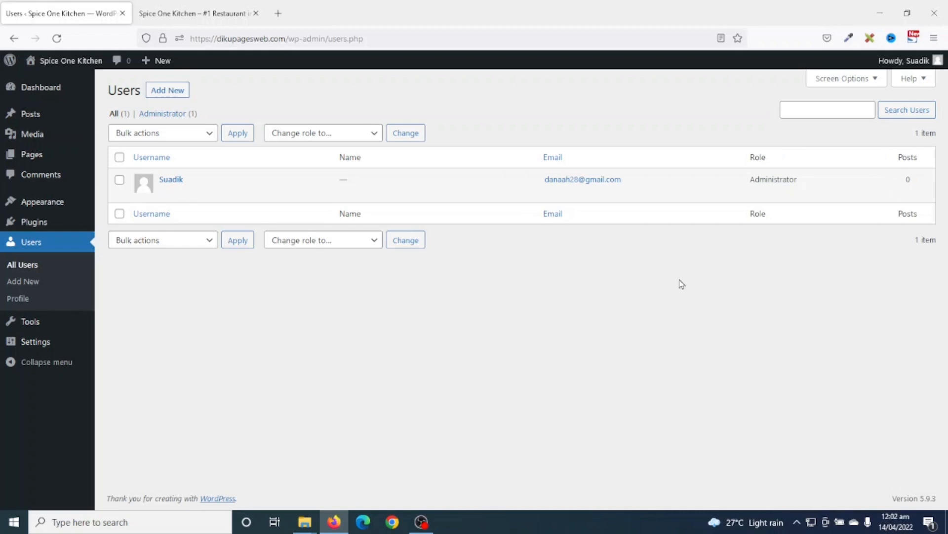
{"action": "left_click", "coordinate": [165, 193]}
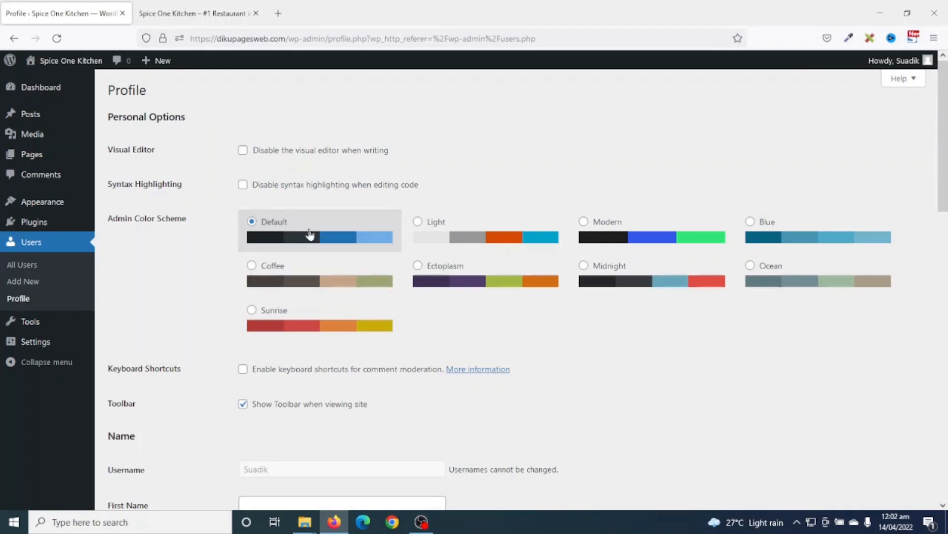
- Preview the Light, Modern, Blue, Ocean and Midnight colour schemes, then restore Default
{"action": "left_click", "coordinate": [443, 226]}
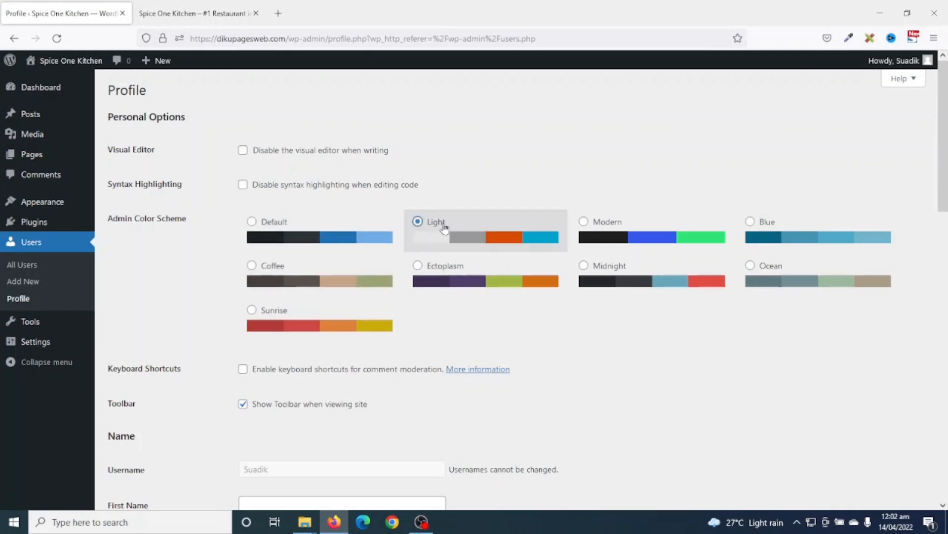
{"action": "left_click", "coordinate": [647, 238]}
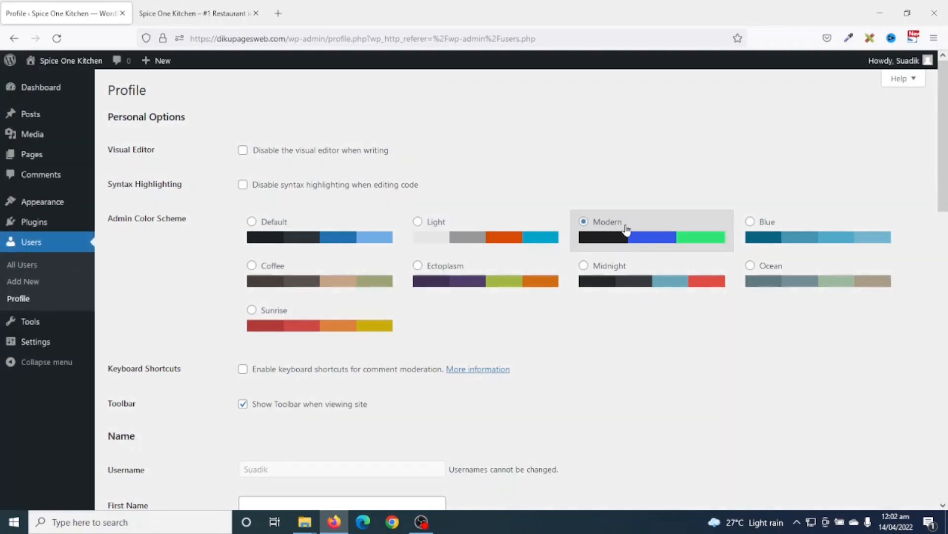
{"action": "left_click", "coordinate": [794, 229]}
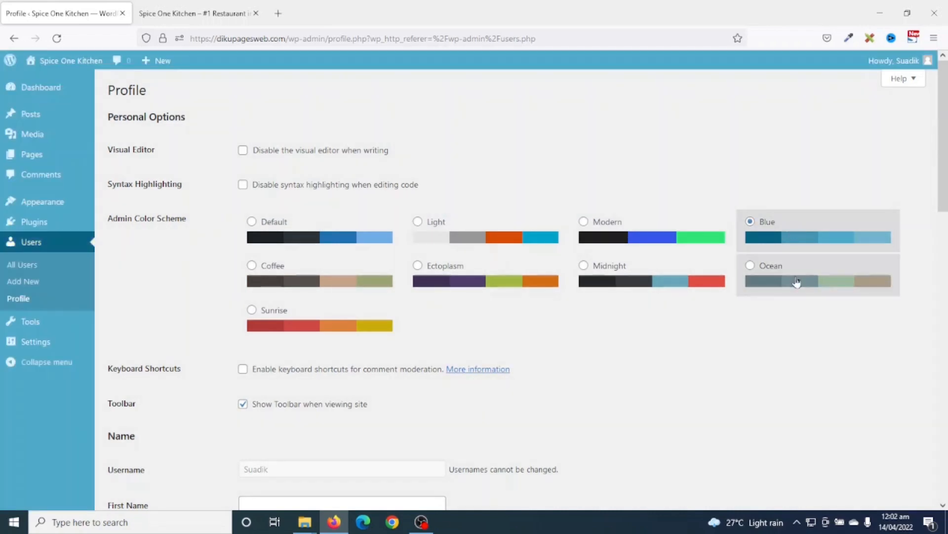
{"action": "left_click", "coordinate": [797, 281]}
{"action": "left_click", "coordinate": [627, 278]}
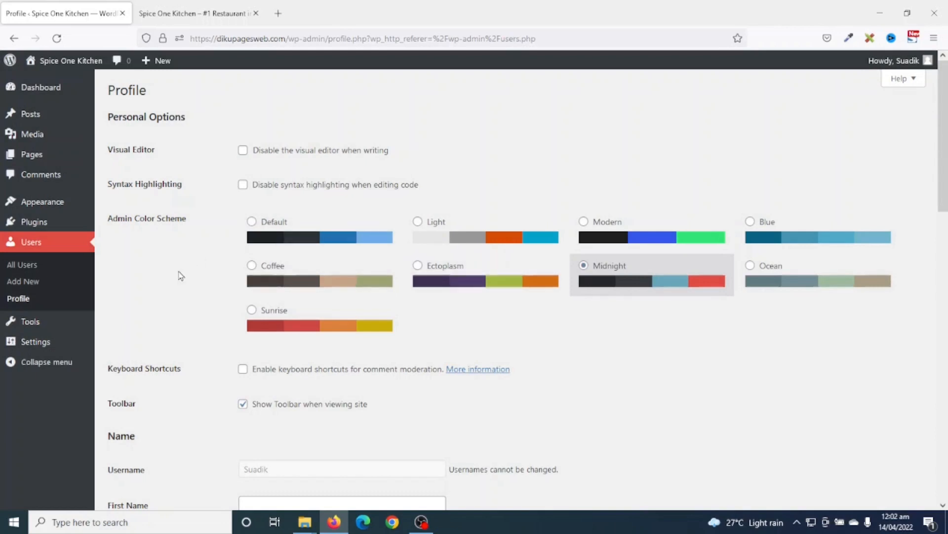
{"action": "left_click", "coordinate": [272, 229]}
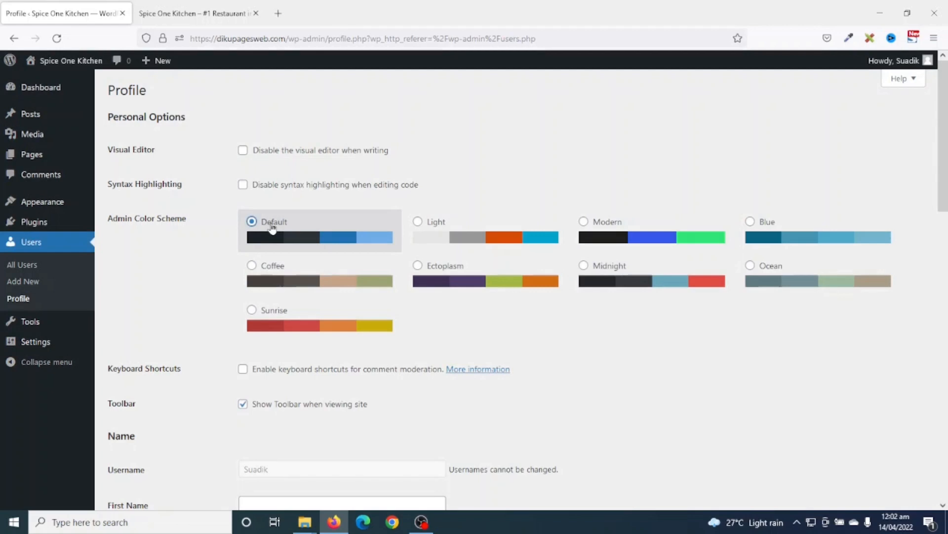
- Enter the administrator's first name and last name in the profile
{"action": "scroll", "coordinate": [287, 273], "scroll_direction": "down", "scroll_amount": 3}
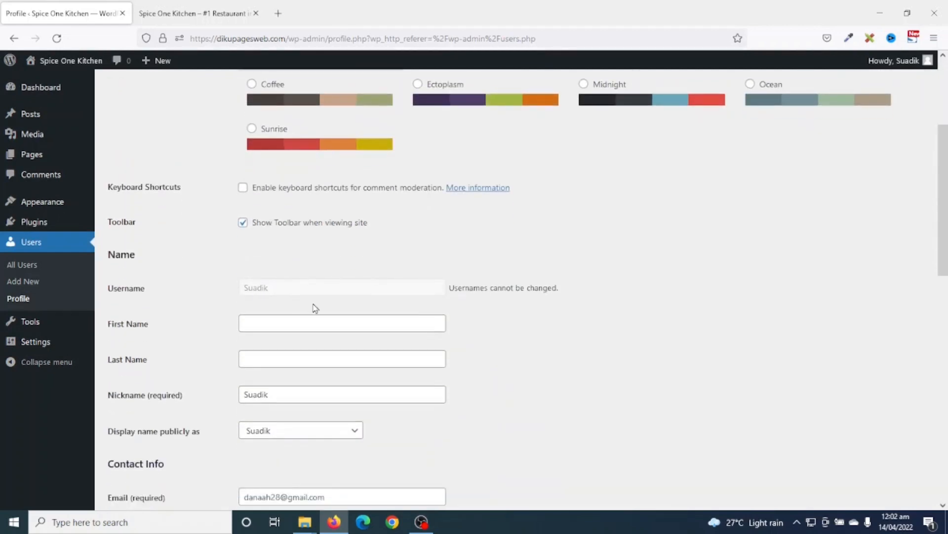
{"action": "left_click_drag", "start_coordinate": [294, 293], "coordinate": [233, 292]}
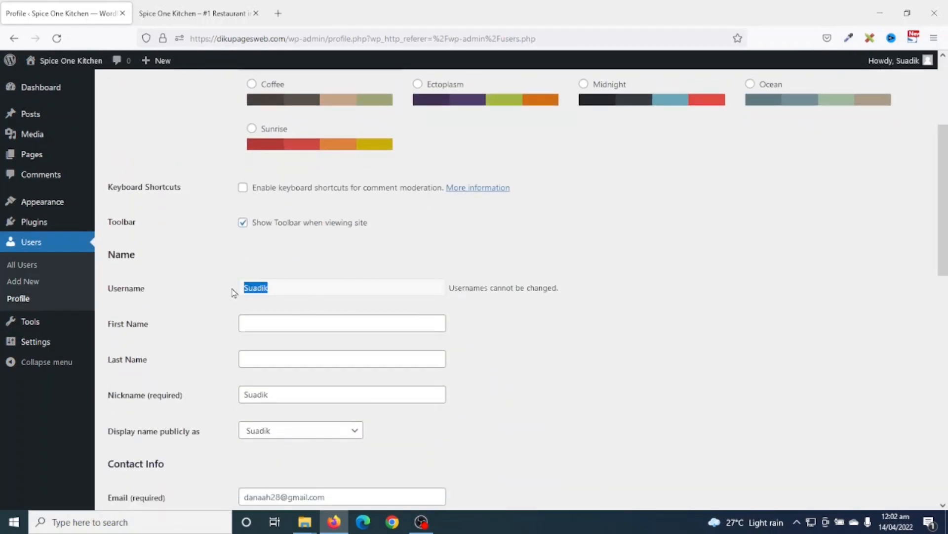
{"action": "left_click", "coordinate": [321, 260]}
{"action": "left_click", "coordinate": [294, 326]}
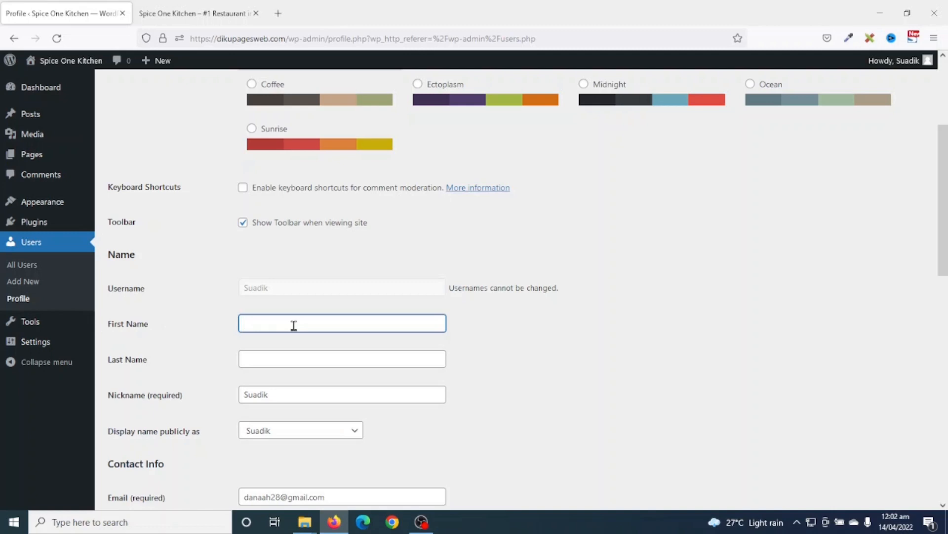
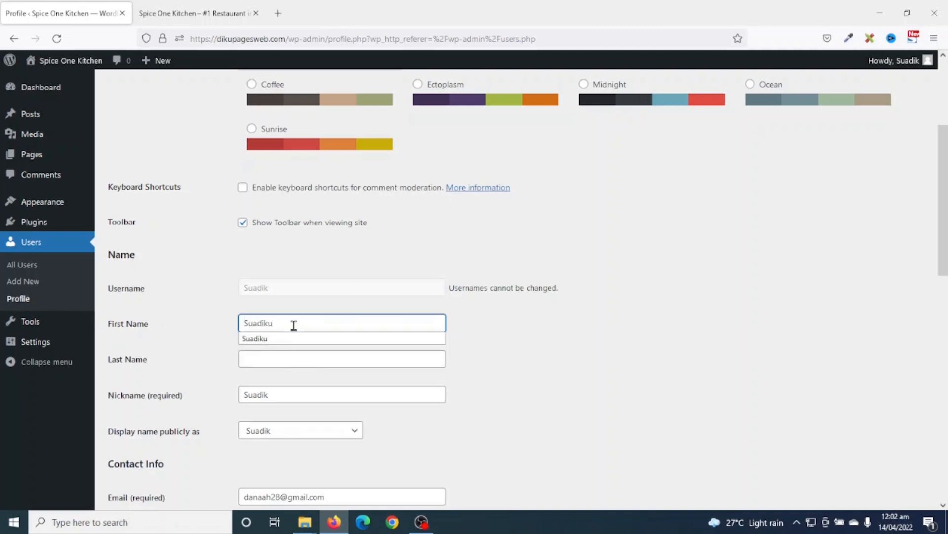
{"action": "left_click", "coordinate": [293, 355]}
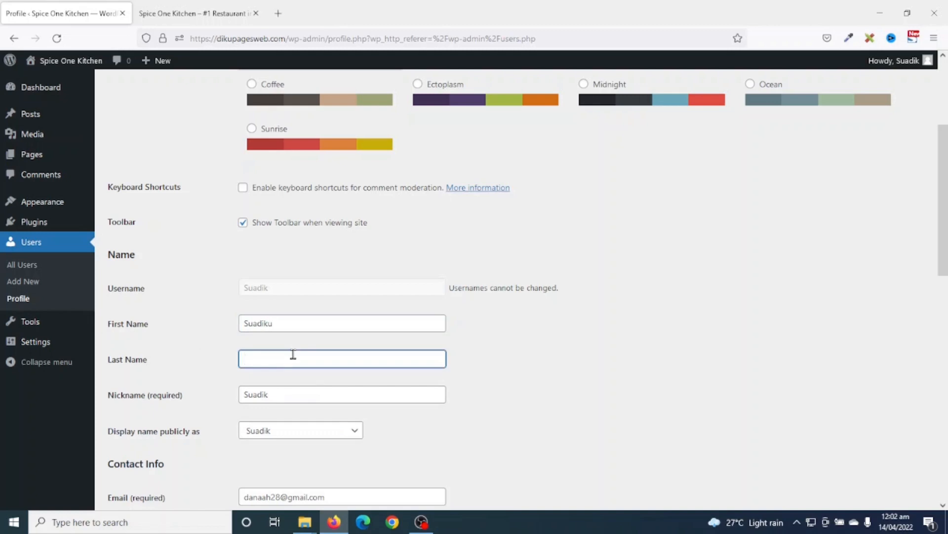
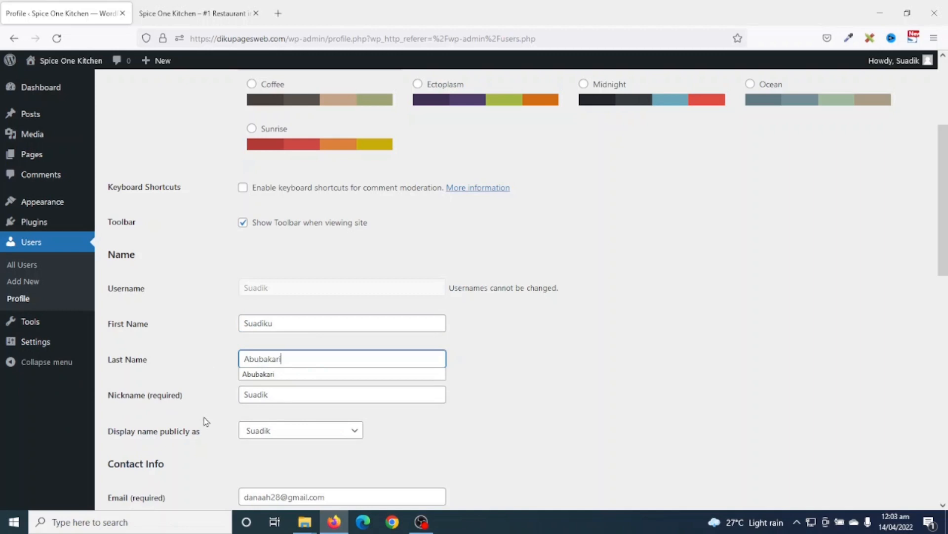
- Set the nickname and the public display name to the full name
{"action": "left_click", "coordinate": [283, 397]}
{"action": "double_click", "coordinate": [246, 395]}
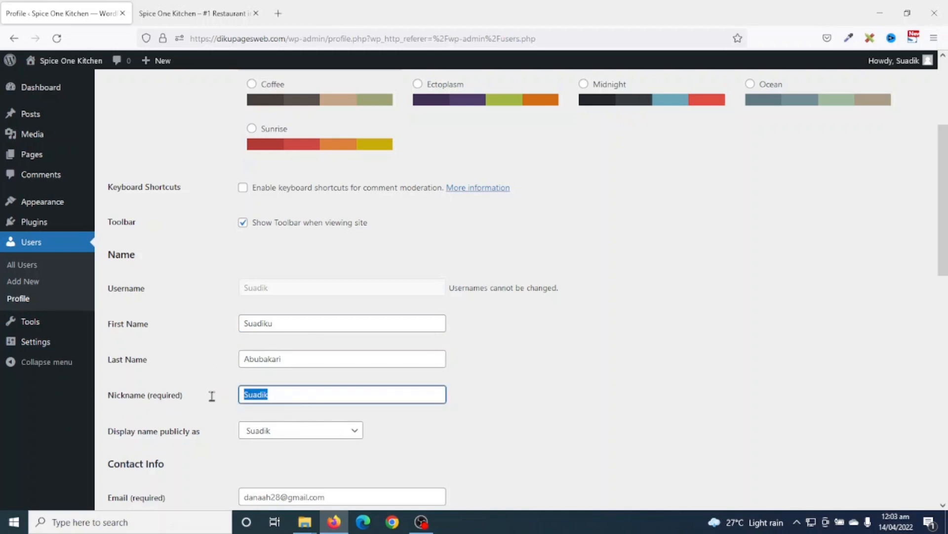
{"action": "left_click", "coordinate": [290, 397]}
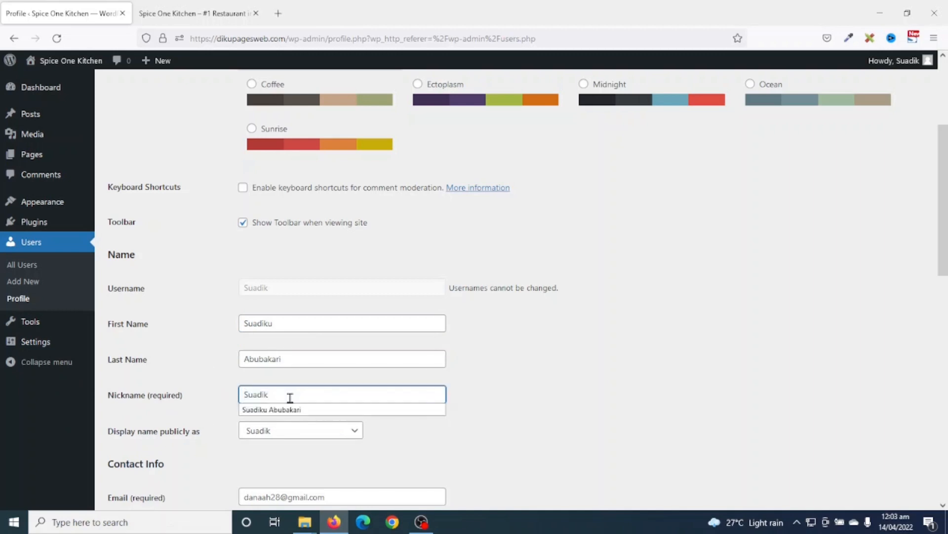
{"action": "left_click", "coordinate": [290, 410]}
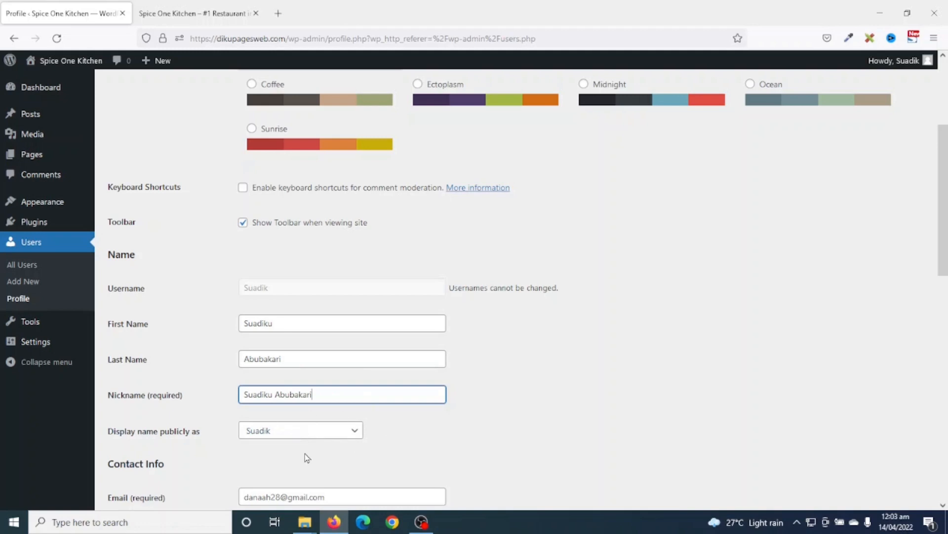
{"action": "left_click", "coordinate": [290, 434]}
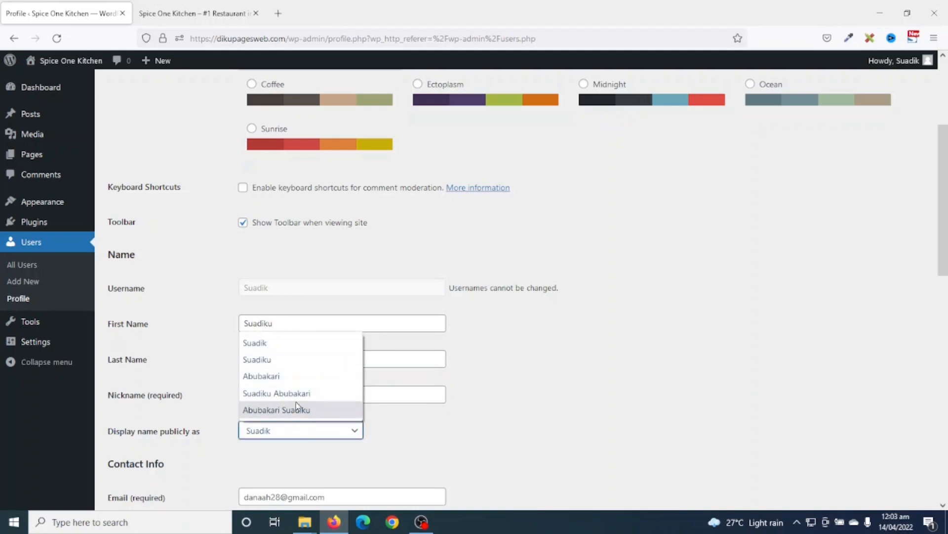
{"action": "left_click", "coordinate": [395, 430]}
{"action": "left_click", "coordinate": [285, 323]}
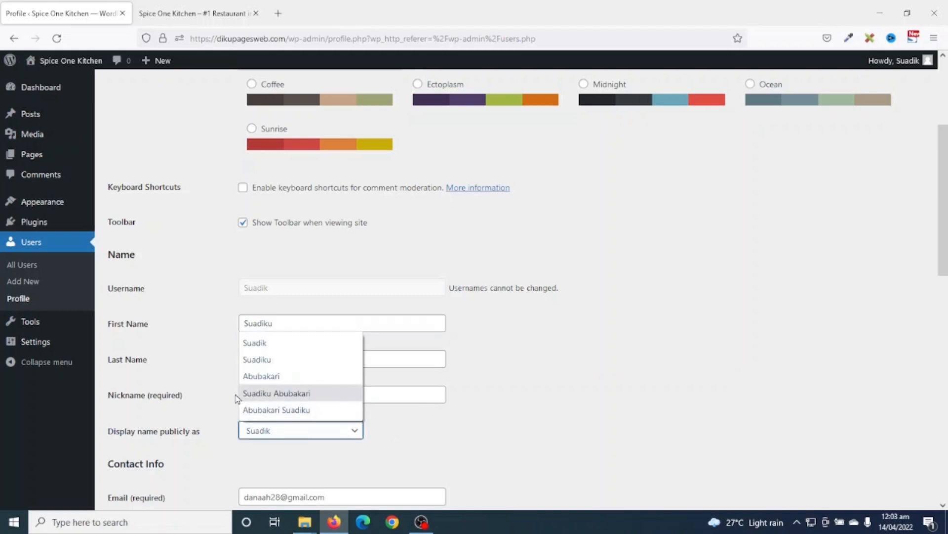
{"action": "left_click", "coordinate": [273, 393]}
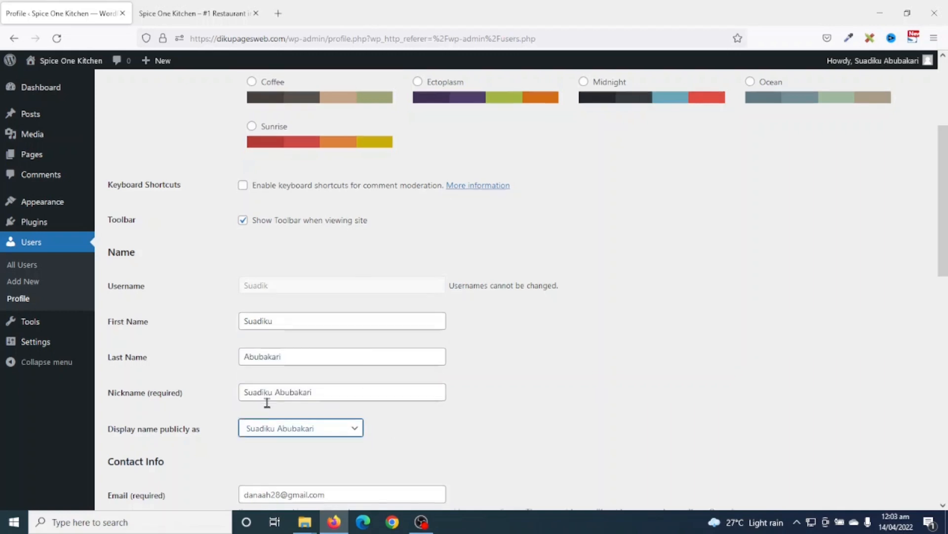
- Review the website and biographical info fields, then save with Update Profile
{"action": "scroll", "coordinate": [267, 401], "scroll_direction": "down", "scroll_amount": 5}
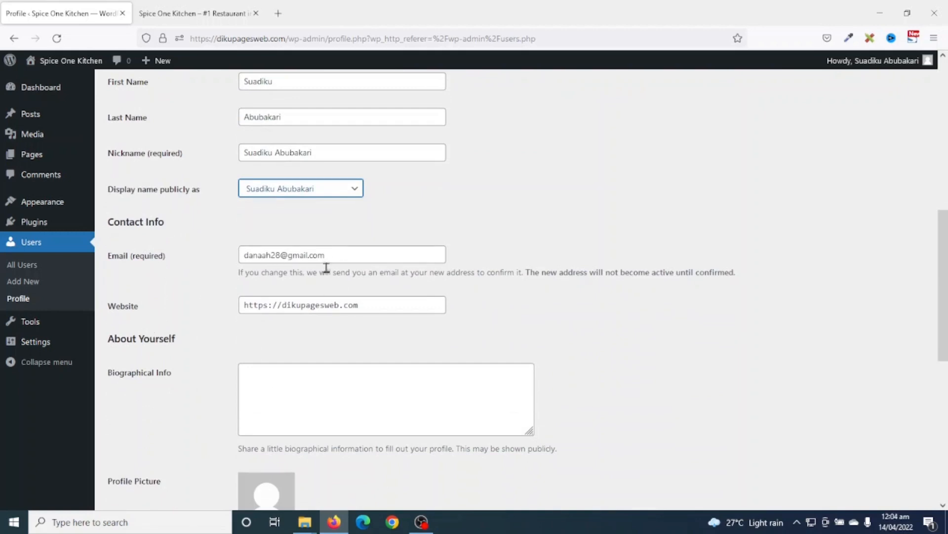
{"action": "left_click_drag", "start_coordinate": [366, 306], "coordinate": [159, 303]}
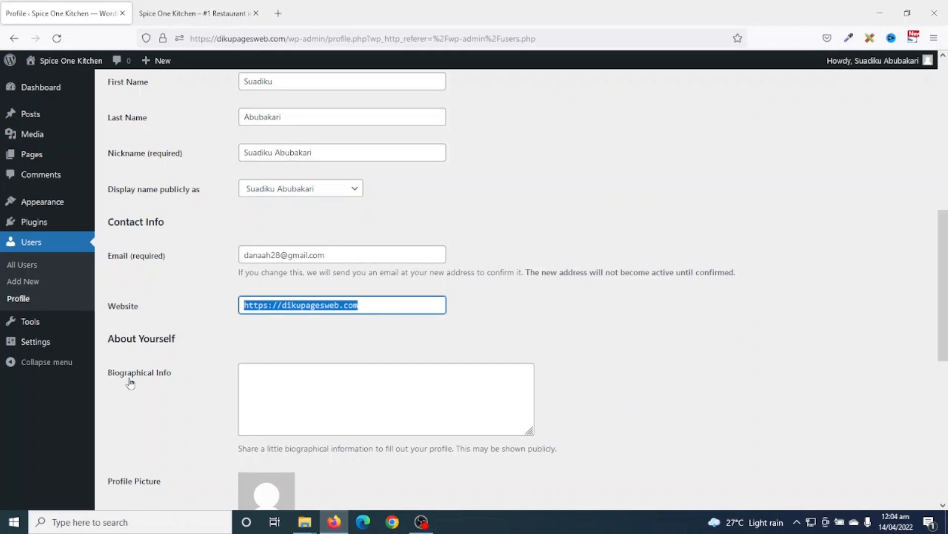
{"action": "left_click", "coordinate": [383, 382]}
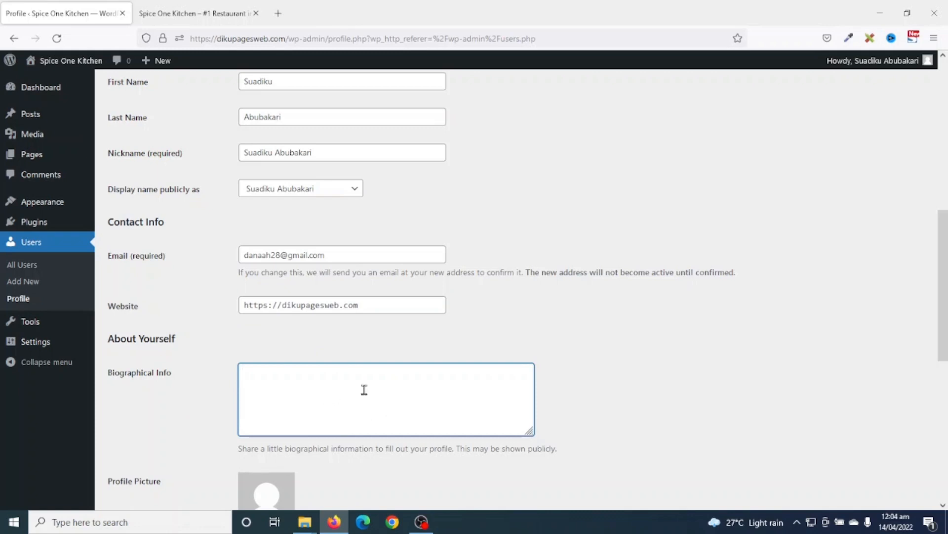
{"action": "scroll", "coordinate": [364, 390], "scroll_direction": "down", "scroll_amount": 8}
{"action": "left_click", "coordinate": [145, 453]}
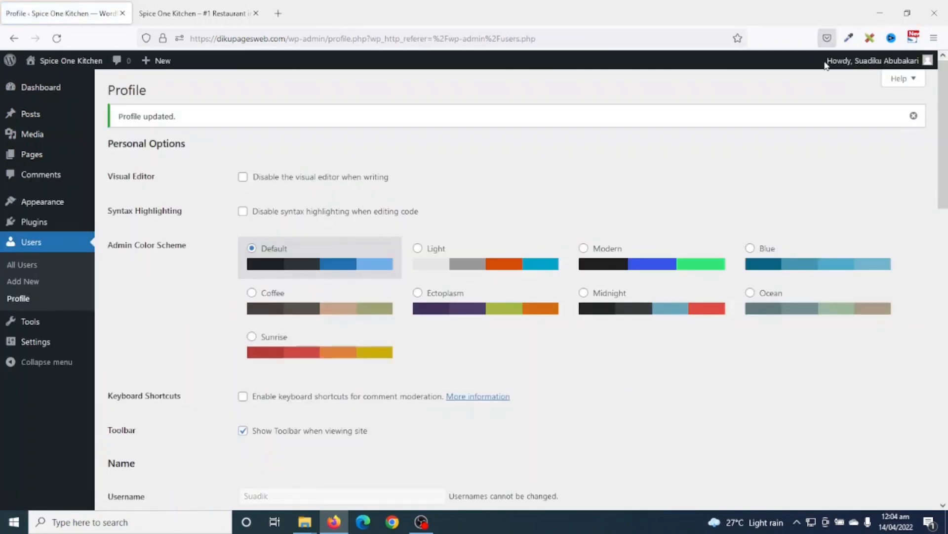
{"action": "mouse_move", "coordinate": [865, 66]}
- Open General Settings and review the Spice One Kitchen site title and tagline
{"action": "left_click", "coordinate": [28, 349]}
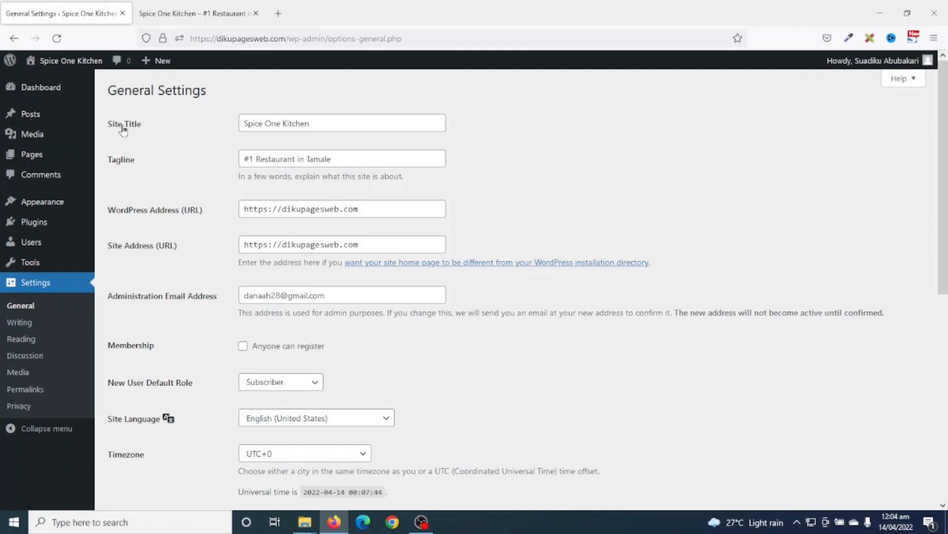
{"action": "left_click_drag", "start_coordinate": [360, 120], "coordinate": [210, 113]}
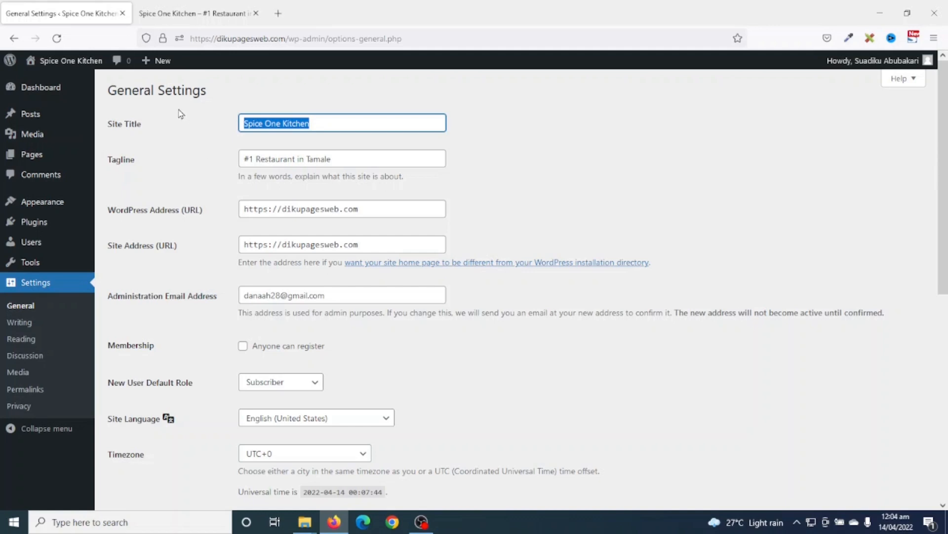
{"action": "left_click_drag", "start_coordinate": [368, 159], "coordinate": [192, 156]}
{"action": "left_click", "coordinate": [194, 161]}
{"action": "left_click", "coordinate": [351, 159]}
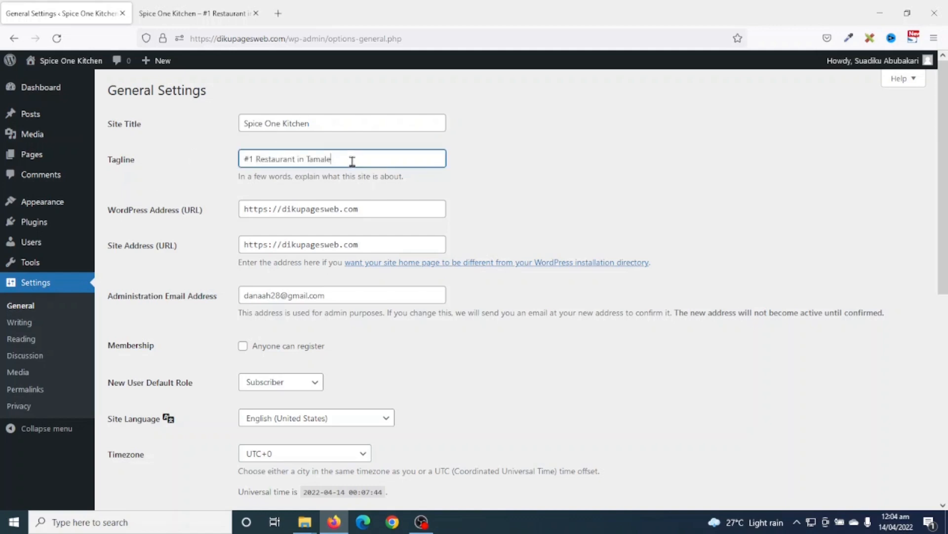
{"action": "left_click", "coordinate": [322, 122]}
{"action": "left_click", "coordinate": [350, 156]}
{"action": "left_click", "coordinate": [343, 127]}
{"action": "left_click", "coordinate": [348, 159]}
- Check the WordPress address and admin email, save General Settings, and open Permalinks
{"action": "left_click", "coordinate": [268, 210]}
{"action": "double_click", "coordinate": [268, 210]}
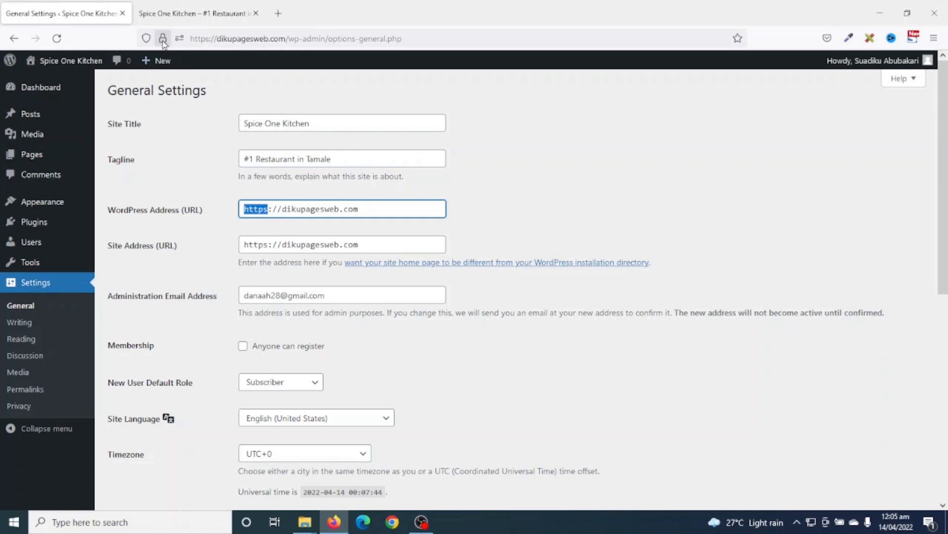
{"action": "mouse_move", "coordinate": [164, 44]}
{"action": "left_click", "coordinate": [423, 346]}
{"action": "left_click_drag", "start_coordinate": [325, 295], "coordinate": [182, 292]}
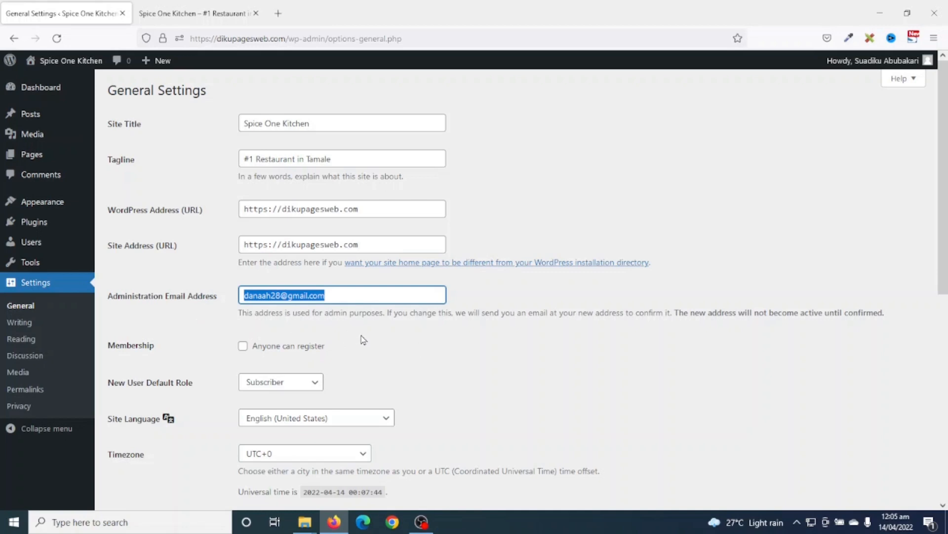
{"action": "scroll", "coordinate": [363, 340], "scroll_direction": "down", "scroll_amount": 7}
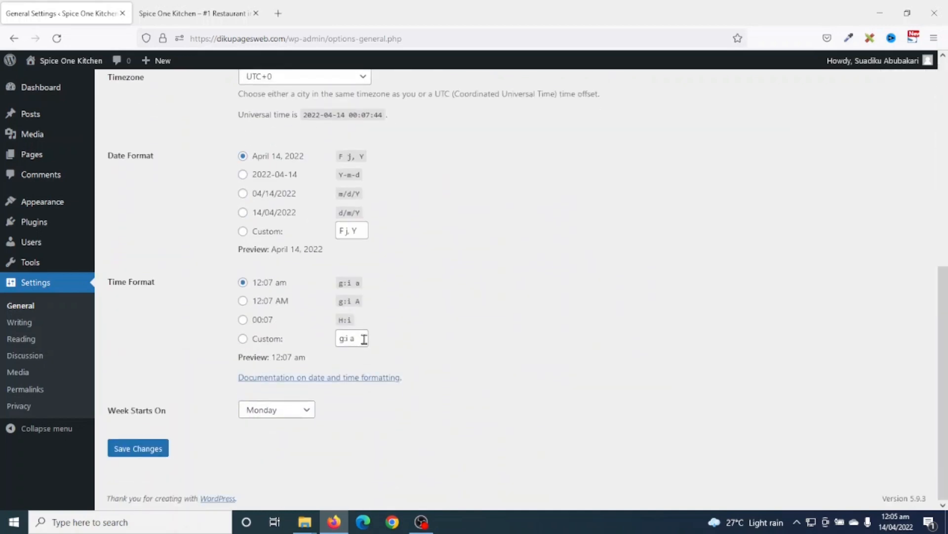
{"action": "left_click", "coordinate": [137, 452]}
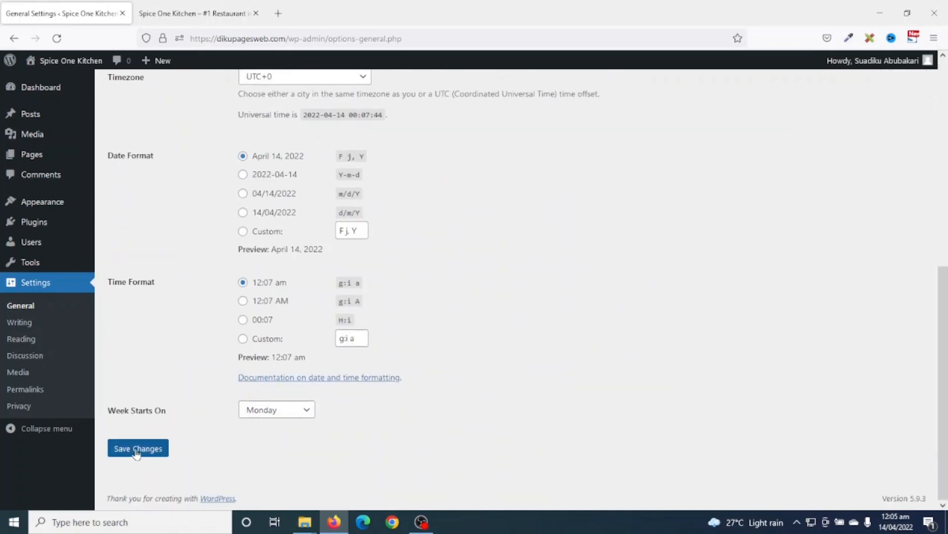
{"action": "left_click", "coordinate": [136, 453]}
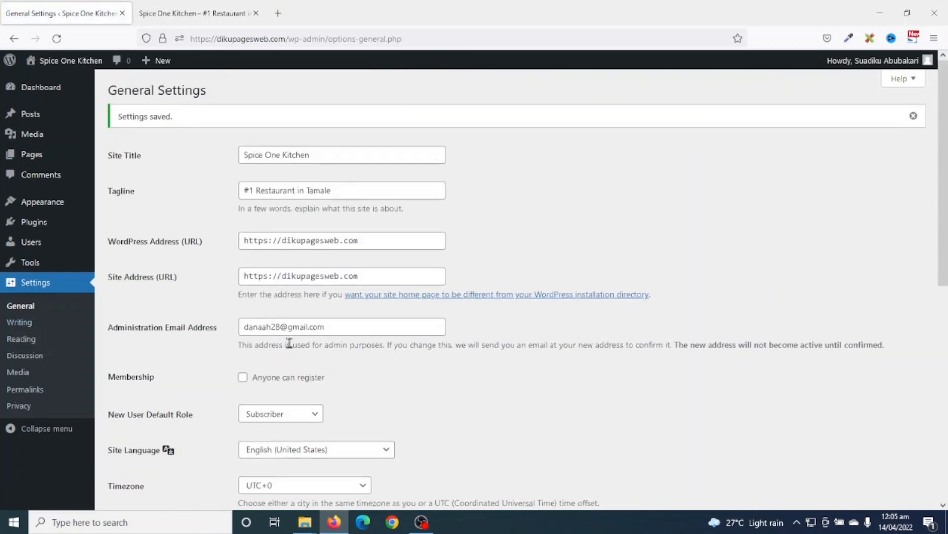
{"action": "left_click", "coordinate": [25, 389]}
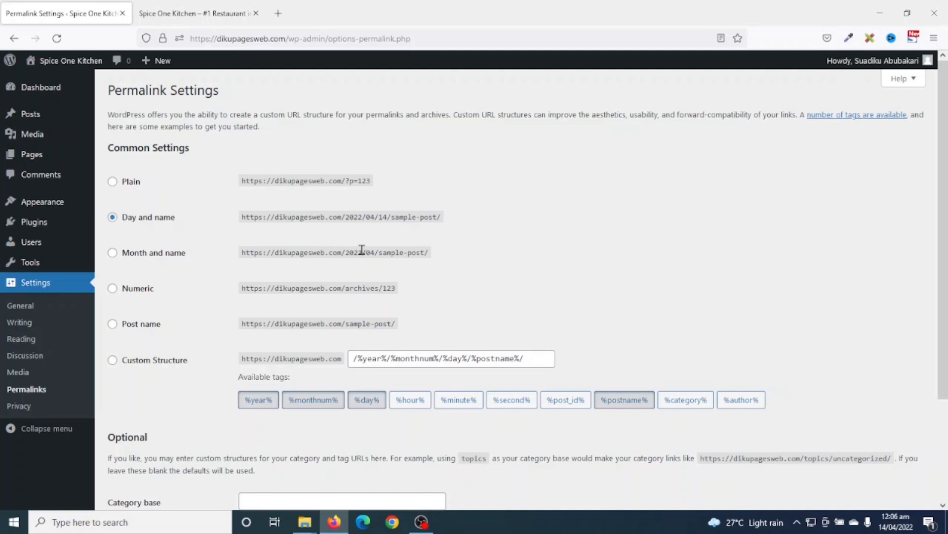
- Switch permalinks to the Post name structure (/%postname%/) and save it
{"action": "left_click", "coordinate": [131, 326]}
{"action": "left_click_drag", "start_coordinate": [239, 325], "coordinate": [375, 331]}
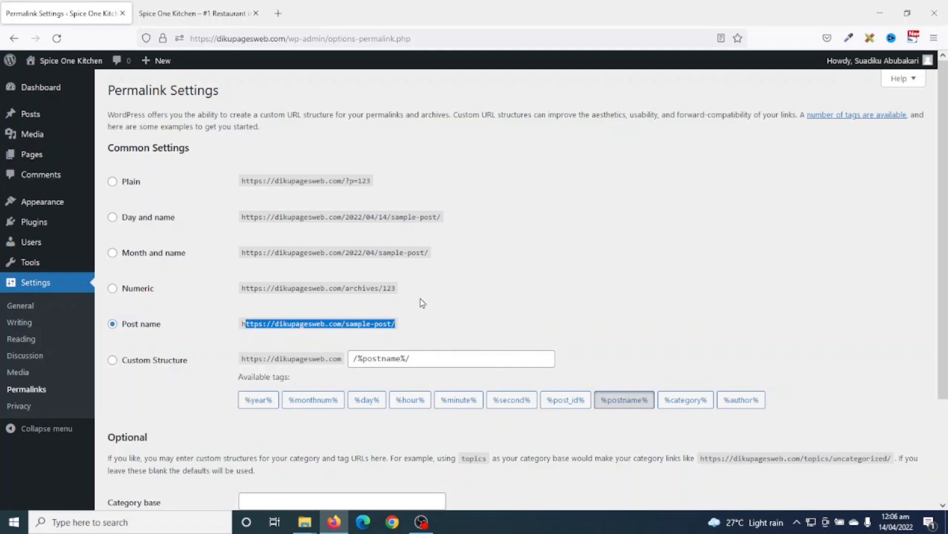
{"action": "left_click", "coordinate": [142, 328]}
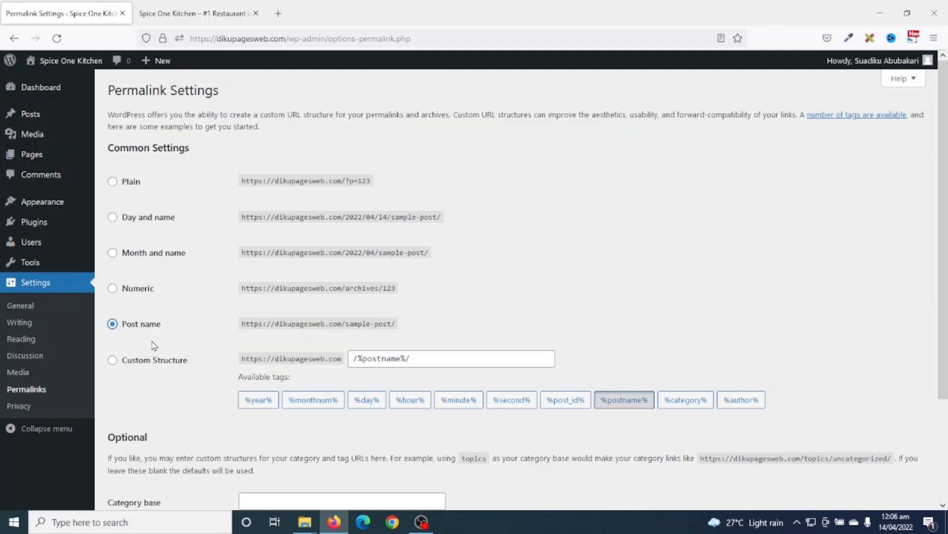
{"action": "scroll", "coordinate": [200, 343], "scroll_direction": "down", "scroll_amount": 3}
{"action": "left_click", "coordinate": [132, 449]}
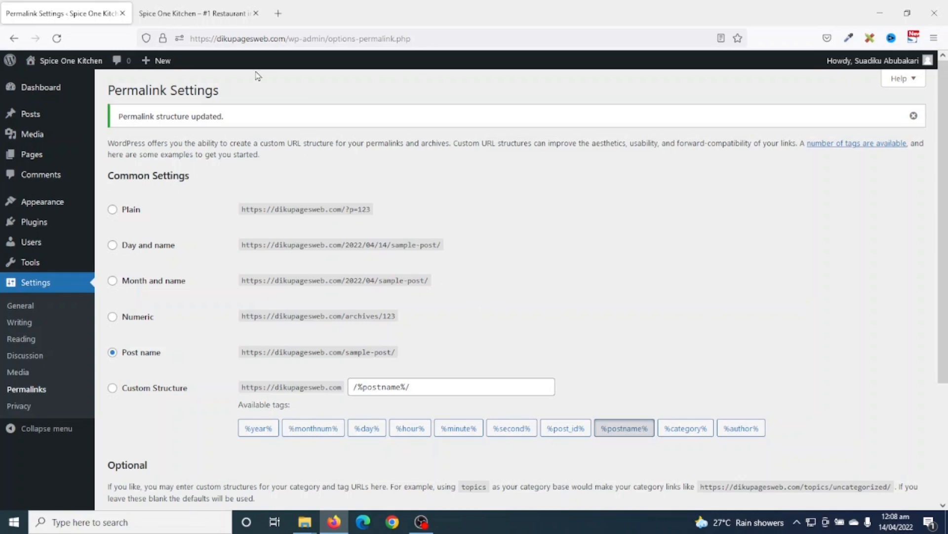
{"action": "left_click", "coordinate": [199, 14]}
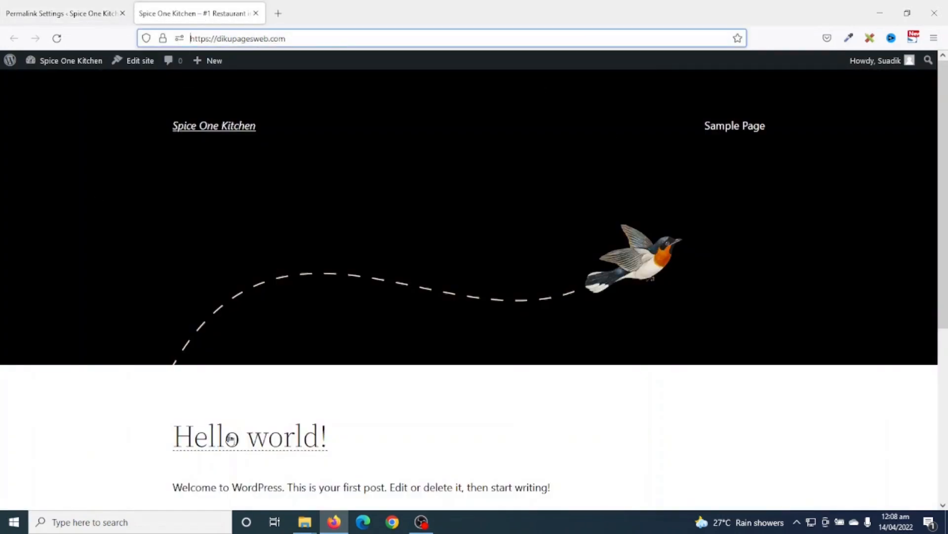
{"action": "scroll", "coordinate": [618, 283], "scroll_direction": "down", "scroll_amount": 5}
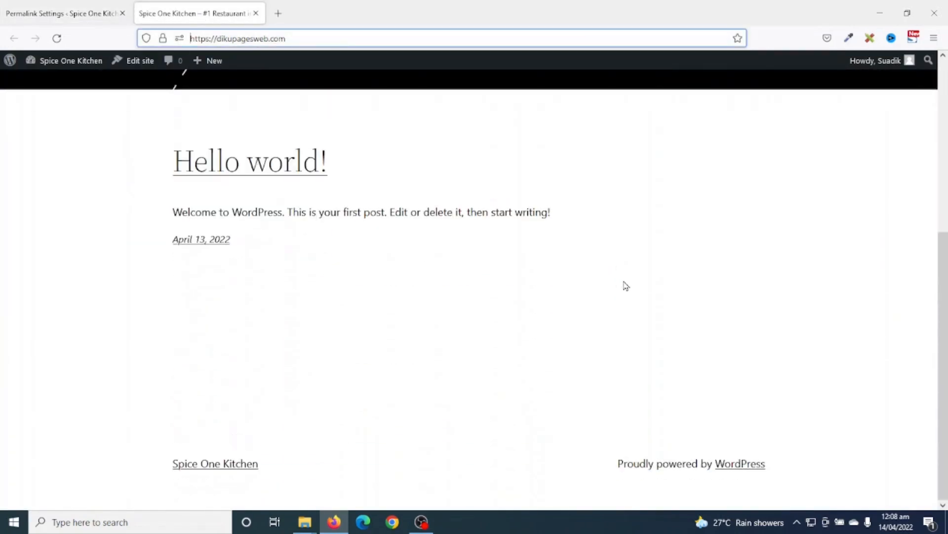
{"action": "scroll", "coordinate": [678, 298], "scroll_direction": "up", "scroll_amount": 5}
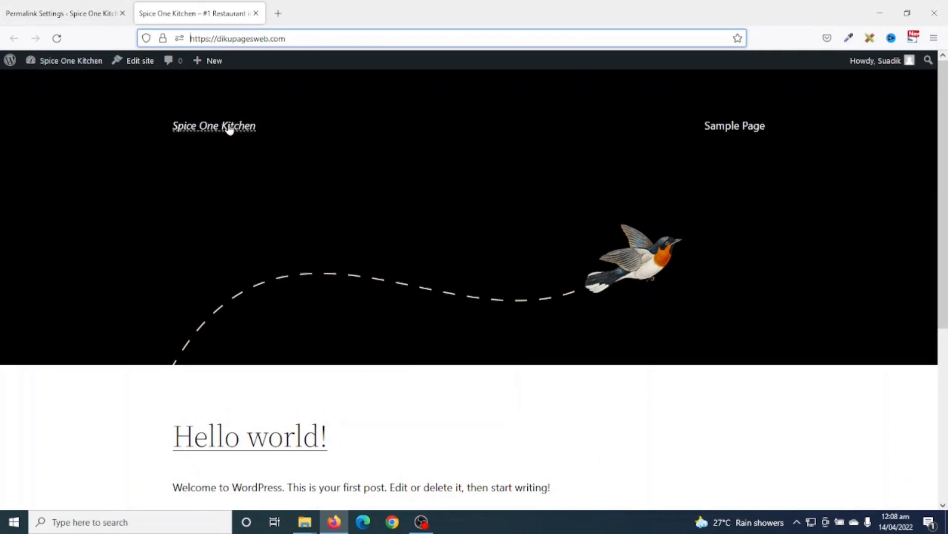
{"action": "scroll", "coordinate": [567, 260], "scroll_direction": "down", "scroll_amount": 5}
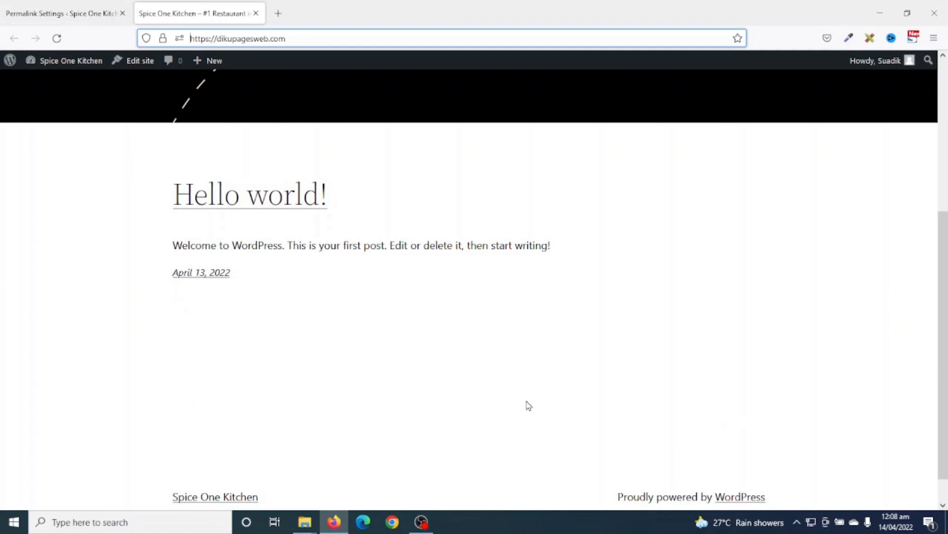
{"action": "scroll", "coordinate": [527, 402], "scroll_direction": "up", "scroll_amount": 5}
{"action": "scroll", "coordinate": [628, 282], "scroll_direction": "down", "scroll_amount": 5}
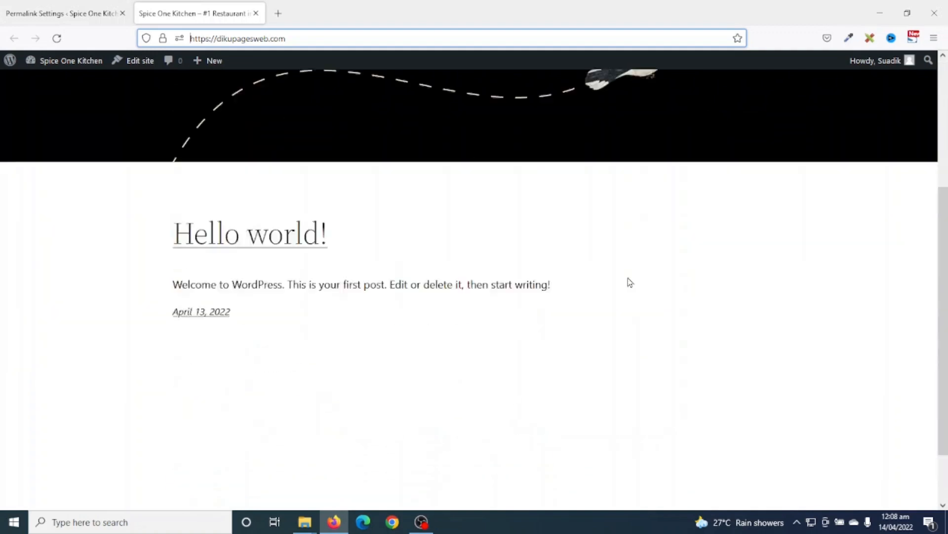
{"action": "scroll", "coordinate": [721, 371], "scroll_direction": "up", "scroll_amount": 5}
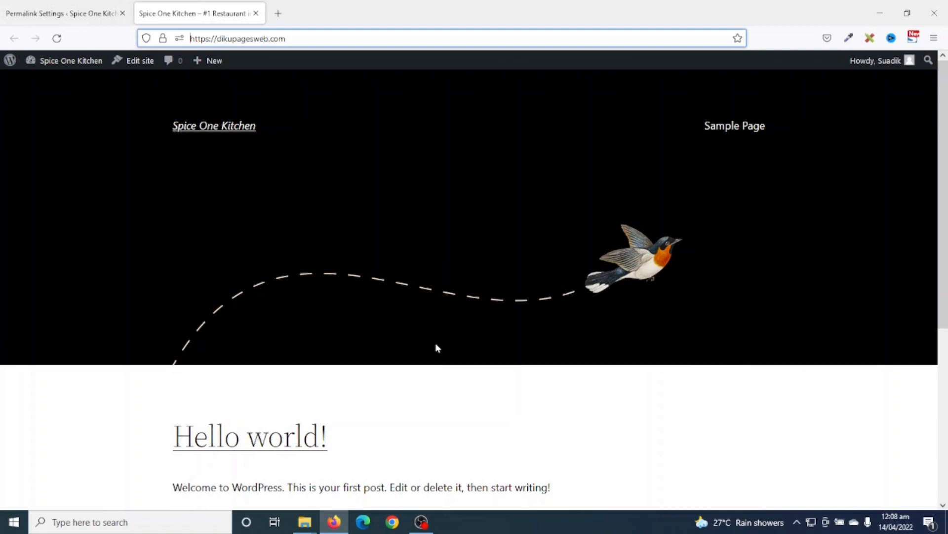
{"action": "scroll", "coordinate": [434, 346], "scroll_direction": "down", "scroll_amount": 5}
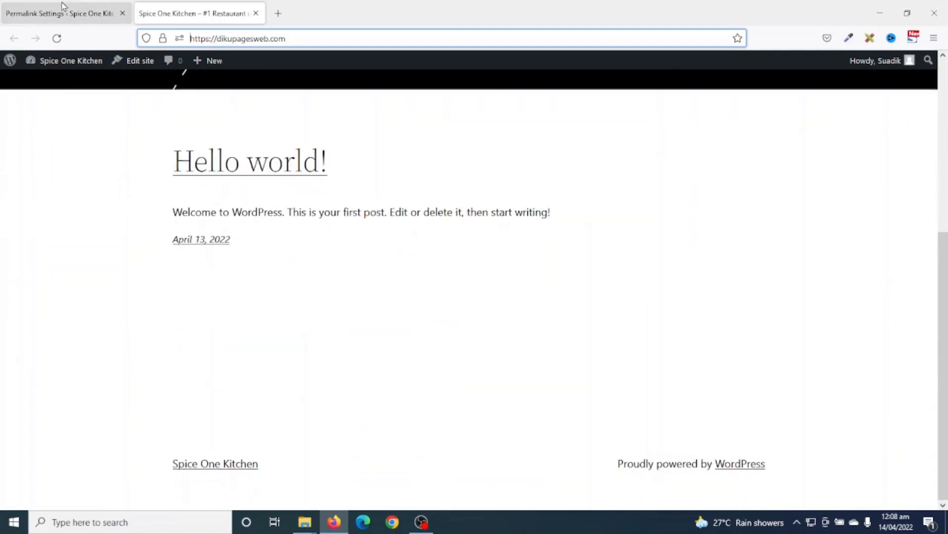
{"action": "left_click", "coordinate": [73, 18]}
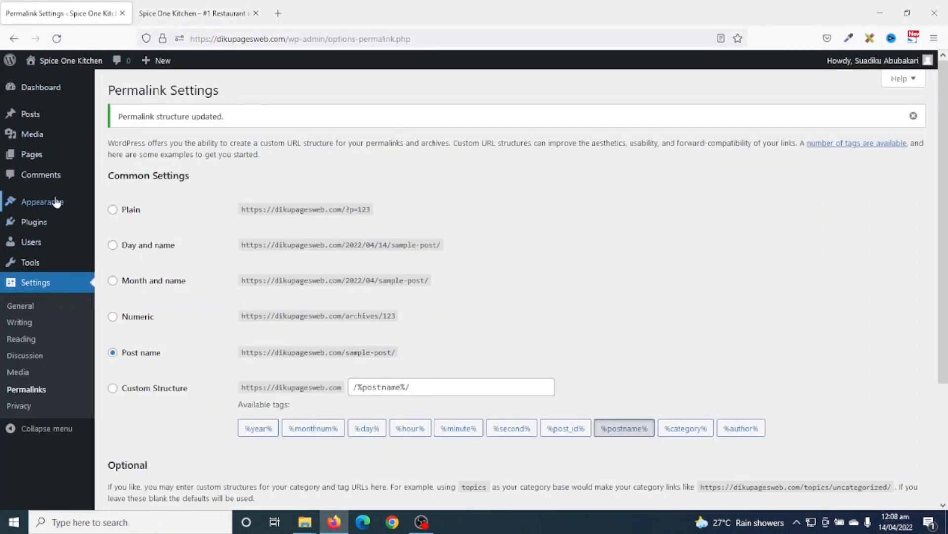
- Go to Appearance > Themes > Add New and scroll through the popular themes
{"action": "mouse_move", "coordinate": [37, 203]}
{"action": "left_click", "coordinate": [115, 207]}
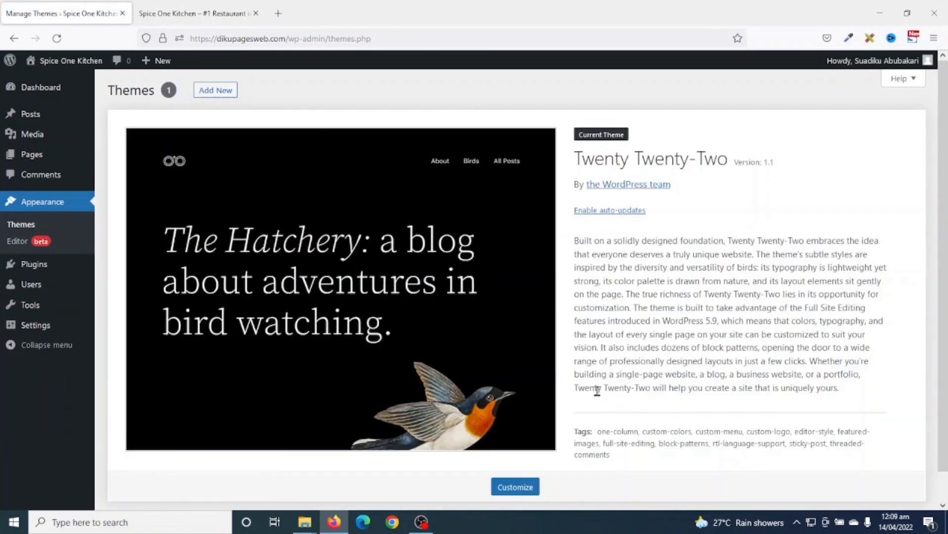
{"action": "left_click", "coordinate": [215, 93]}
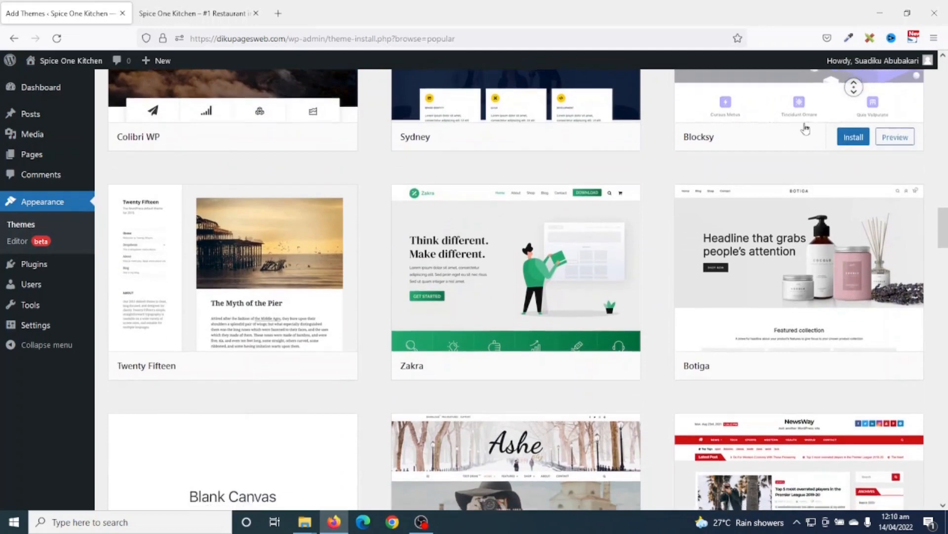
{"action": "scroll", "coordinate": [790, 99], "scroll_direction": "down", "scroll_amount": 10}
{"action": "scroll", "coordinate": [892, 138], "scroll_direction": "down", "scroll_amount": 5}
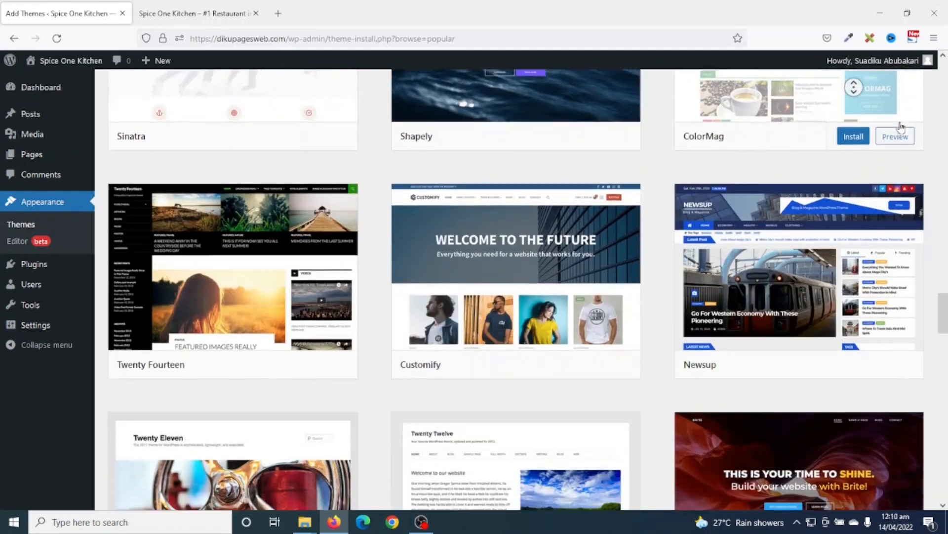
{"action": "scroll", "coordinate": [891, 139], "scroll_direction": "up", "scroll_amount": 15}
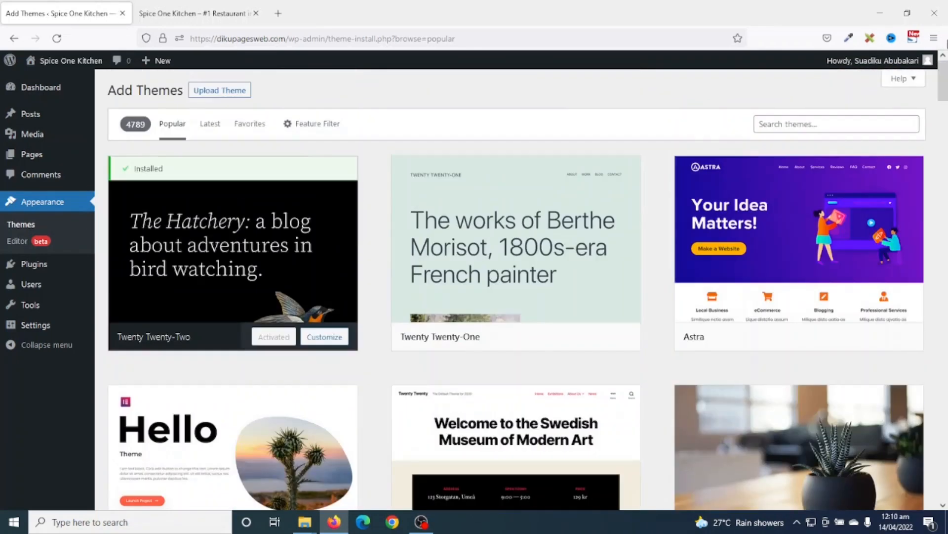
- Search themes for 'astra', then install and activate the Astra theme
{"action": "mouse_move", "coordinate": [779, 160]}
{"action": "left_click", "coordinate": [791, 125]}
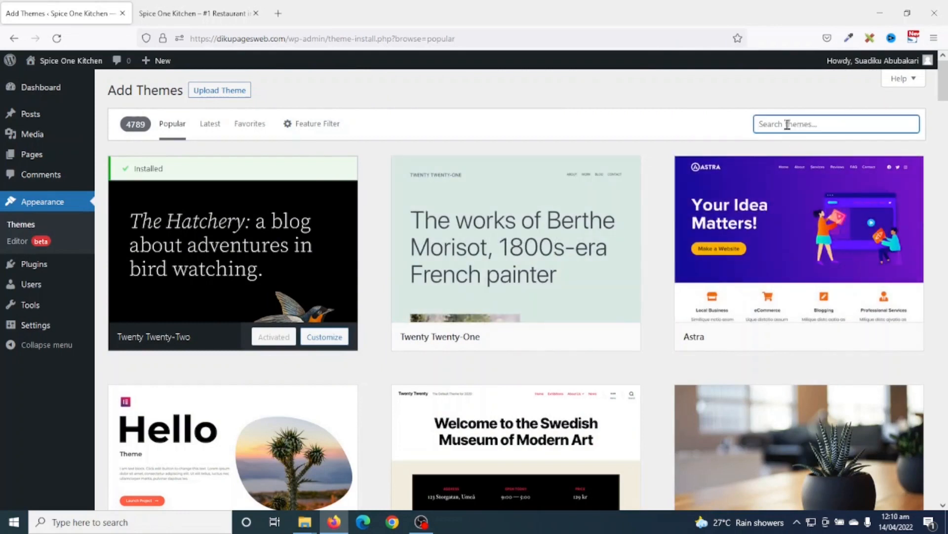
{"action": "type", "text": "astra"}
{"action": "key", "text": "BackSpace"}
{"action": "key", "text": "BackSpace"}
{"action": "key", "text": "BackSpace"}
{"action": "key", "text": "BackSpace"}
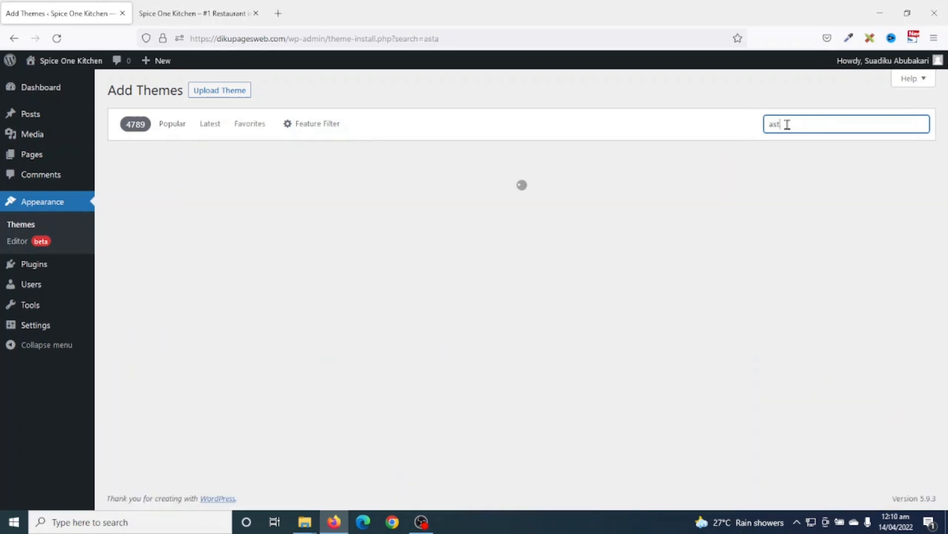
{"action": "mouse_move", "coordinate": [228, 179]}
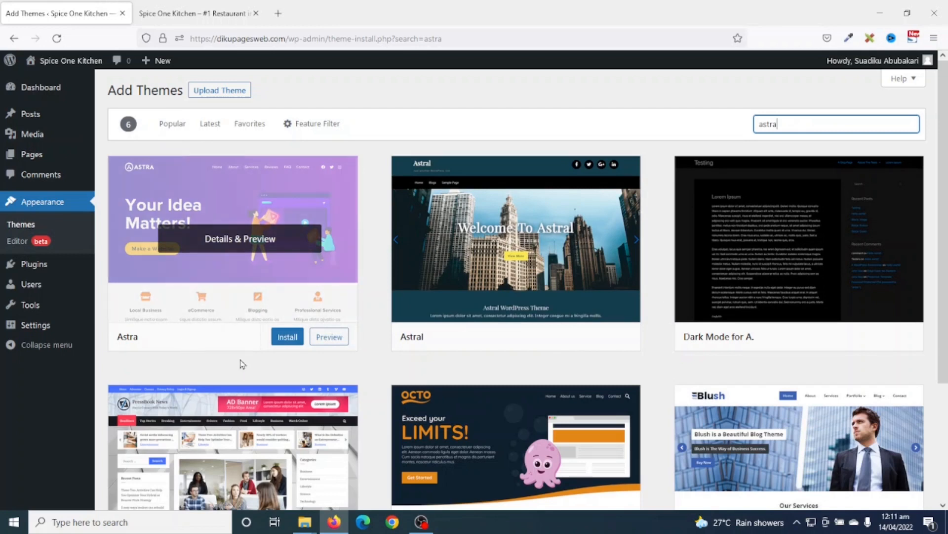
{"action": "left_click", "coordinate": [288, 338]}
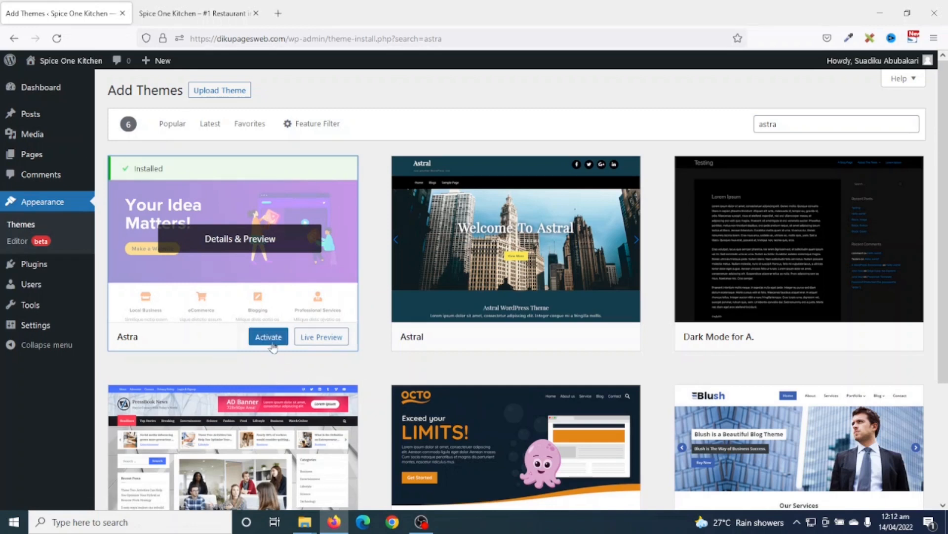
{"action": "left_click", "coordinate": [271, 344]}
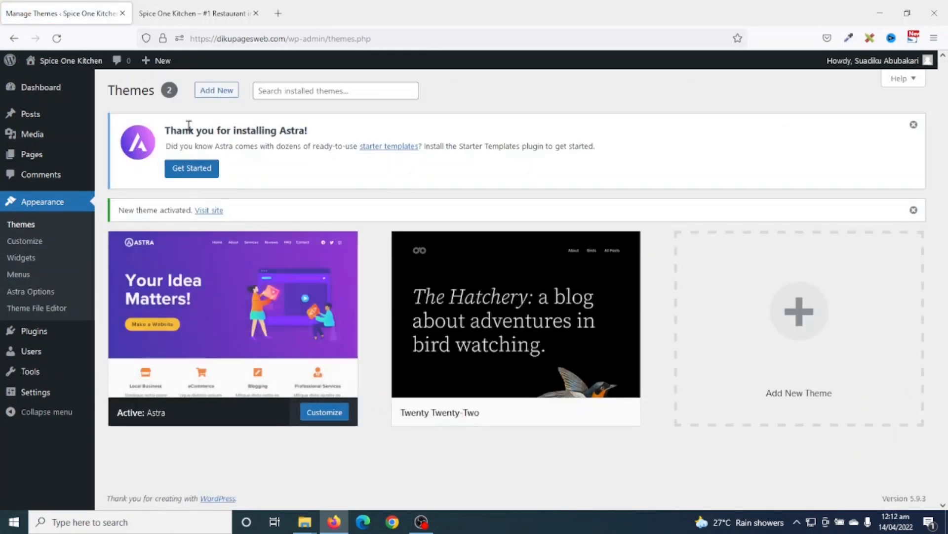
- Reload the site's front page and scroll through it in the new Astra design
{"action": "left_click", "coordinate": [175, 13]}
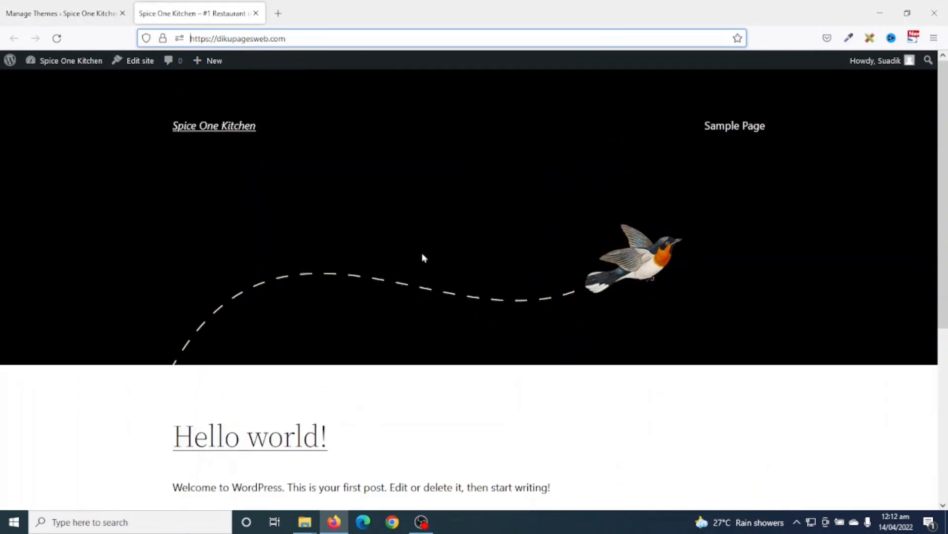
{"action": "left_click", "coordinate": [59, 39]}
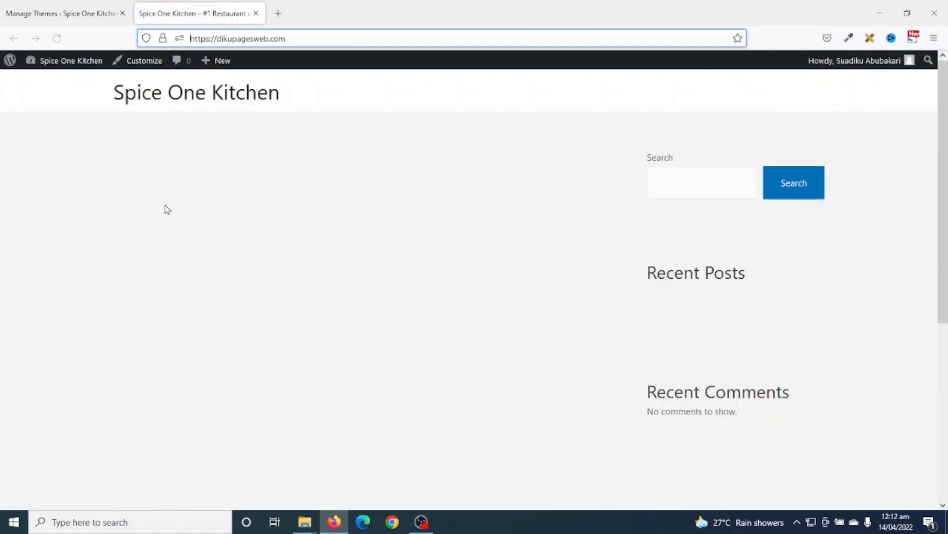
{"action": "scroll", "coordinate": [333, 308], "scroll_direction": "down", "scroll_amount": 6}
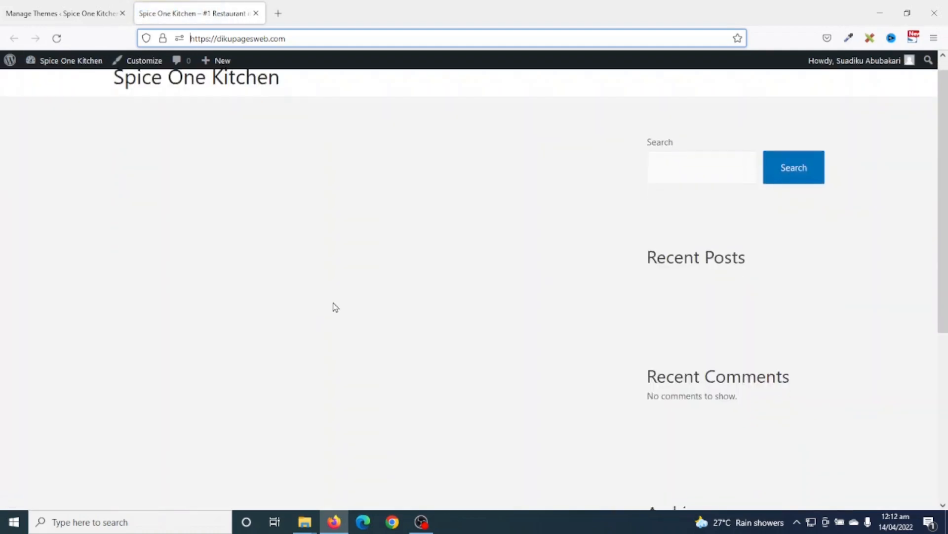
{"action": "scroll", "coordinate": [724, 320], "scroll_direction": "up", "scroll_amount": 6}
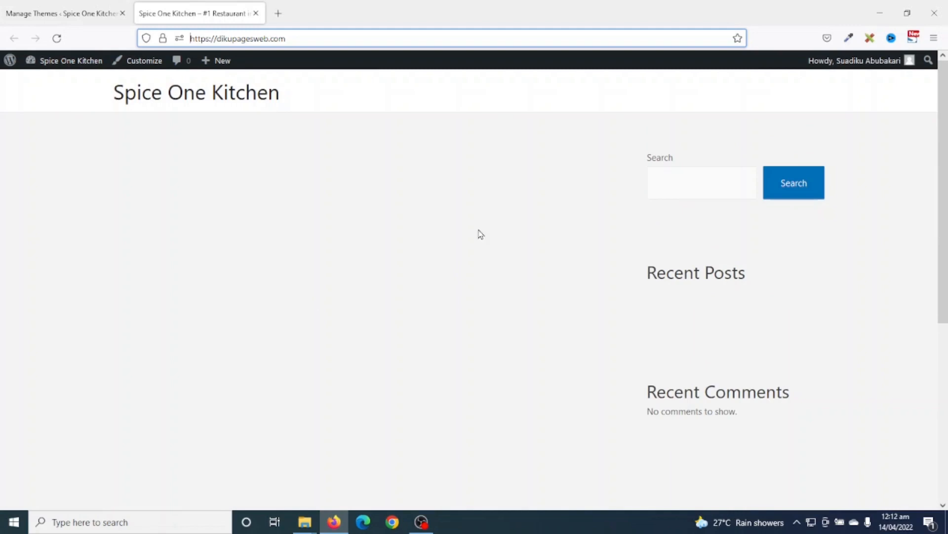
{"action": "scroll", "coordinate": [490, 297], "scroll_direction": "down", "scroll_amount": 4}
{"action": "scroll", "coordinate": [487, 299], "scroll_direction": "up", "scroll_amount": 4}
{"action": "scroll", "coordinate": [484, 304], "scroll_direction": "down", "scroll_amount": 5}
{"action": "scroll", "coordinate": [482, 307], "scroll_direction": "up", "scroll_amount": 5}
- Delete Twenty Twenty-Two from its Theme Details, confirming with OK
{"action": "left_click", "coordinate": [77, 15]}
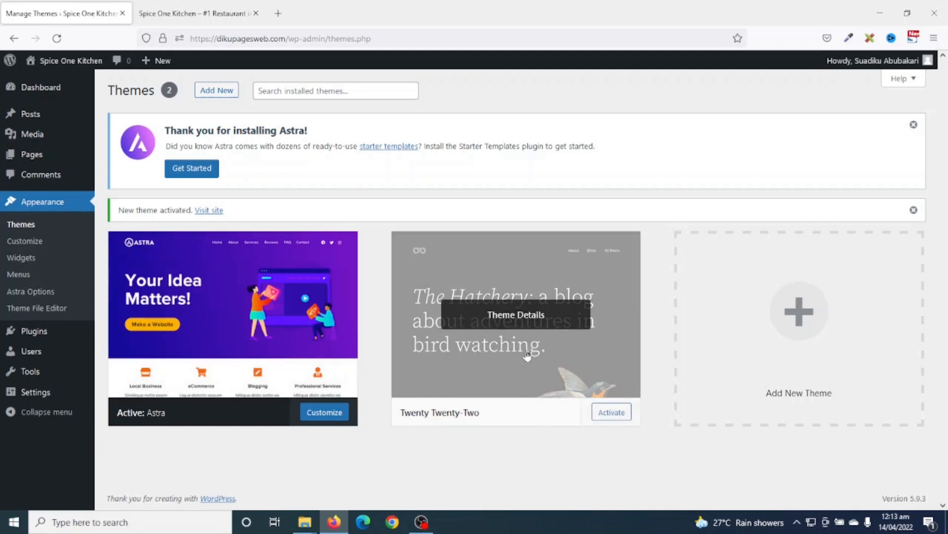
{"action": "left_click", "coordinate": [522, 315]}
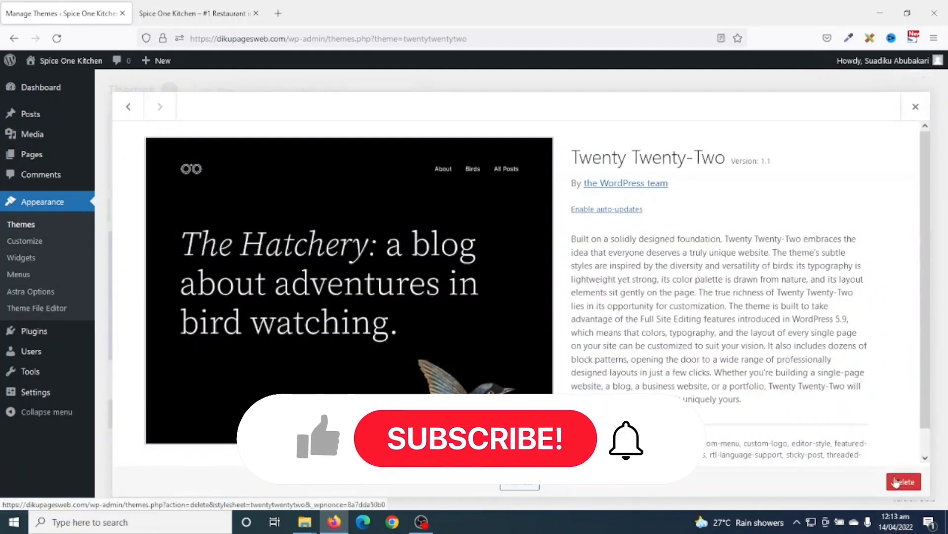
{"action": "left_click", "coordinate": [896, 482]}
{"action": "left_click", "coordinate": [526, 309]}
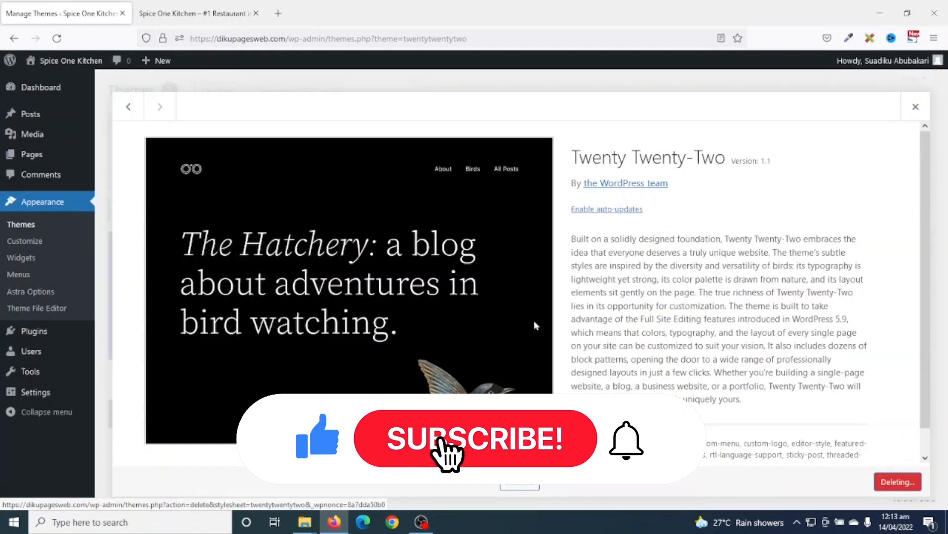
{"action": "scroll", "coordinate": [698, 405], "scroll_direction": "down", "scroll_amount": 3}
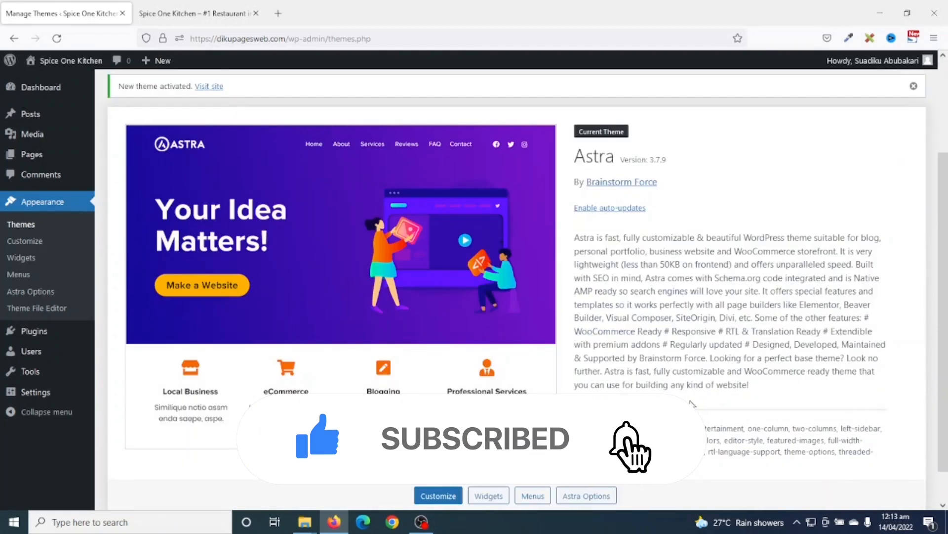
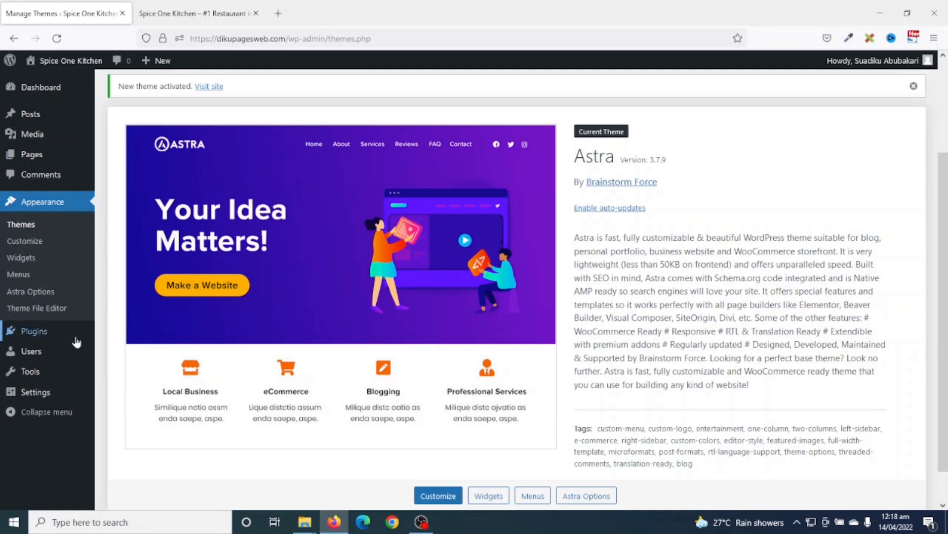
- Open Plugins > Add New and look through the featured plugins list
{"action": "mouse_move", "coordinate": [36, 335]}
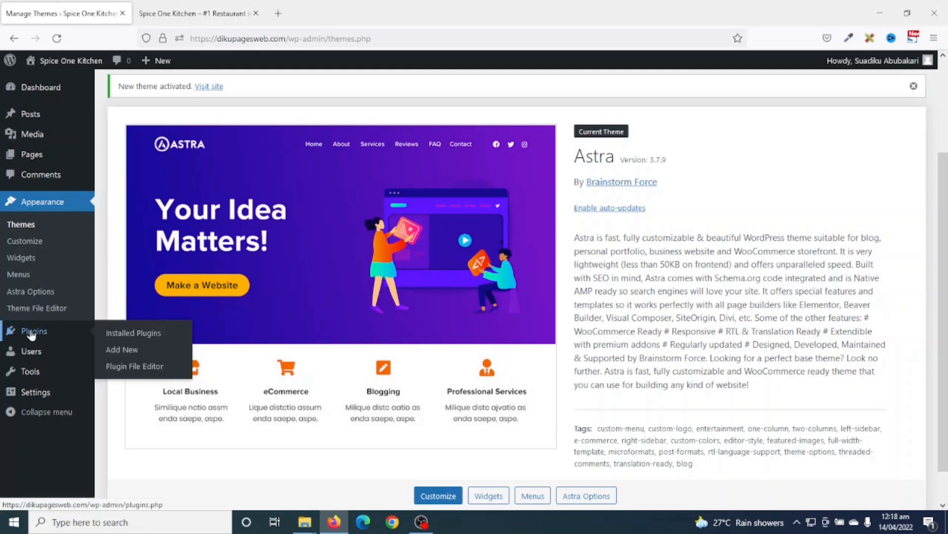
{"action": "left_click", "coordinate": [130, 352]}
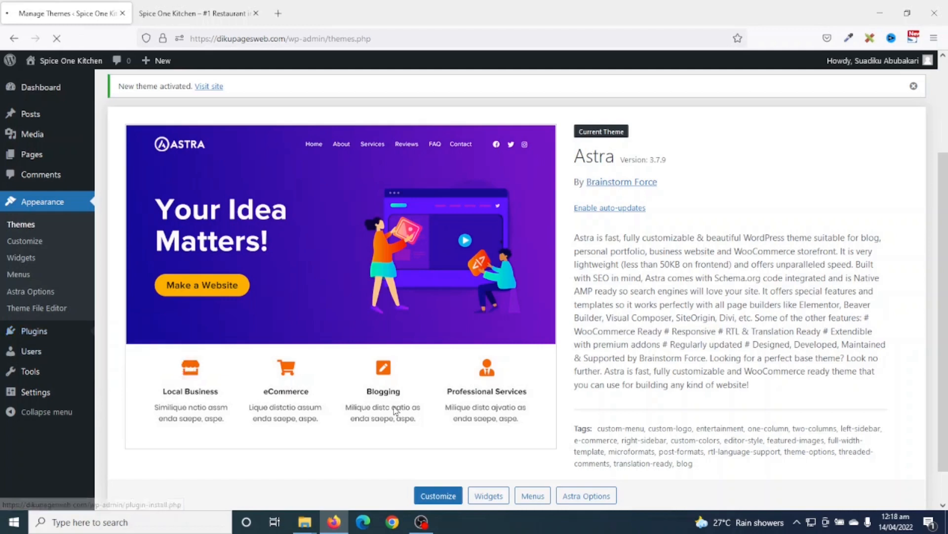
{"action": "left_click", "coordinate": [941, 388]}
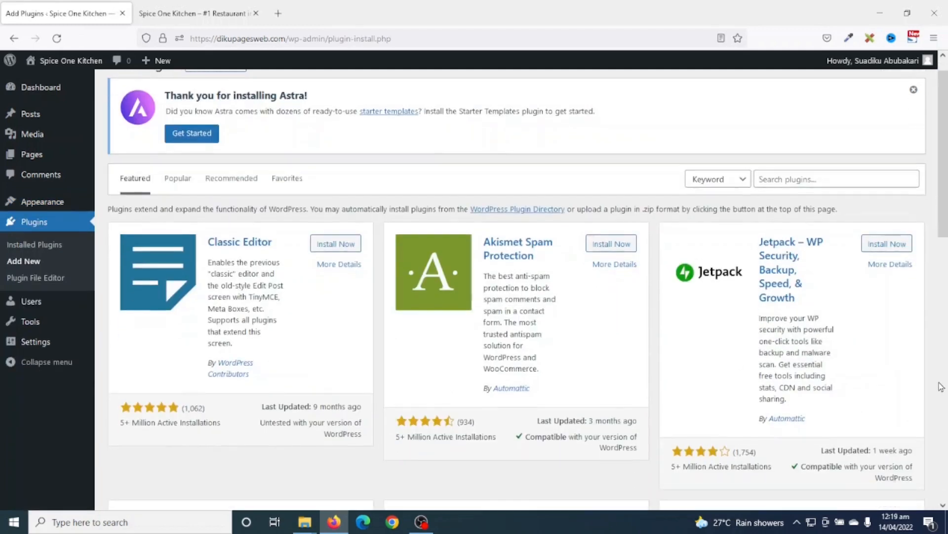
{"action": "scroll", "coordinate": [940, 391], "scroll_direction": "down", "scroll_amount": 5}
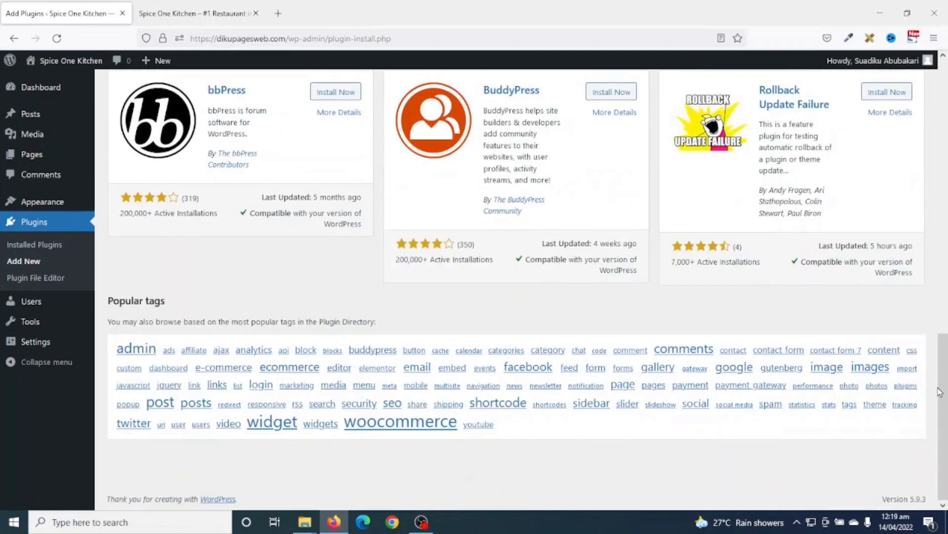
{"action": "scroll", "coordinate": [311, 269], "scroll_direction": "up", "scroll_amount": 12}
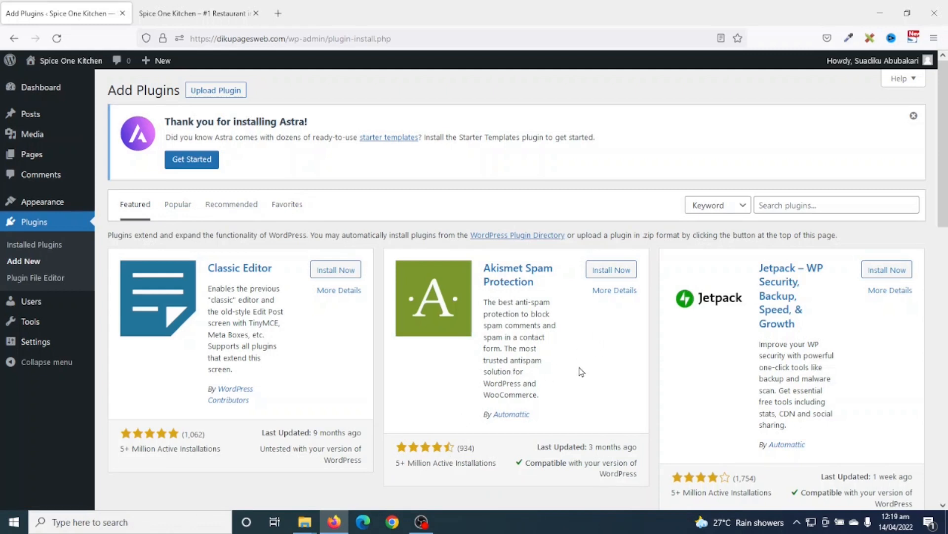
- Search plugins for 'elementor' and install Elementor Website Builder
{"action": "left_click", "coordinate": [799, 203]}
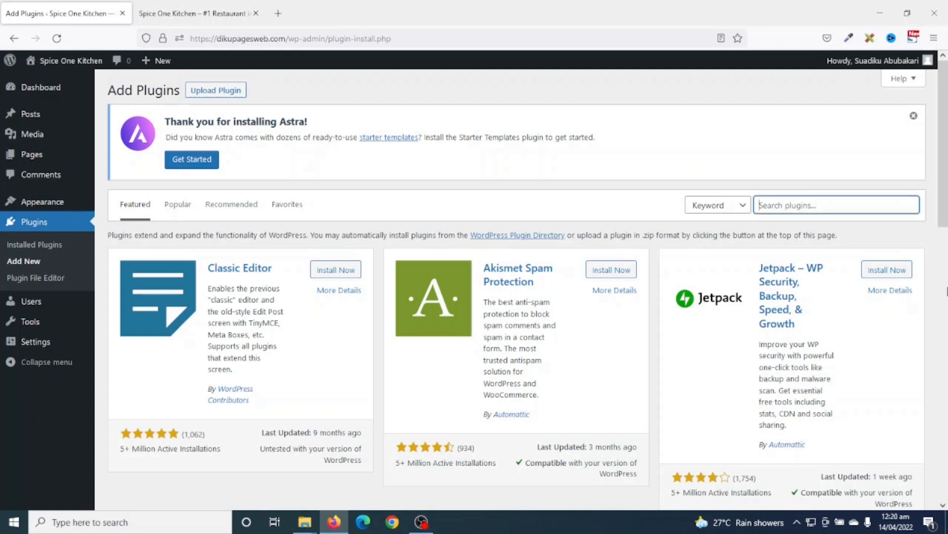
{"action": "type", "text": "element"}
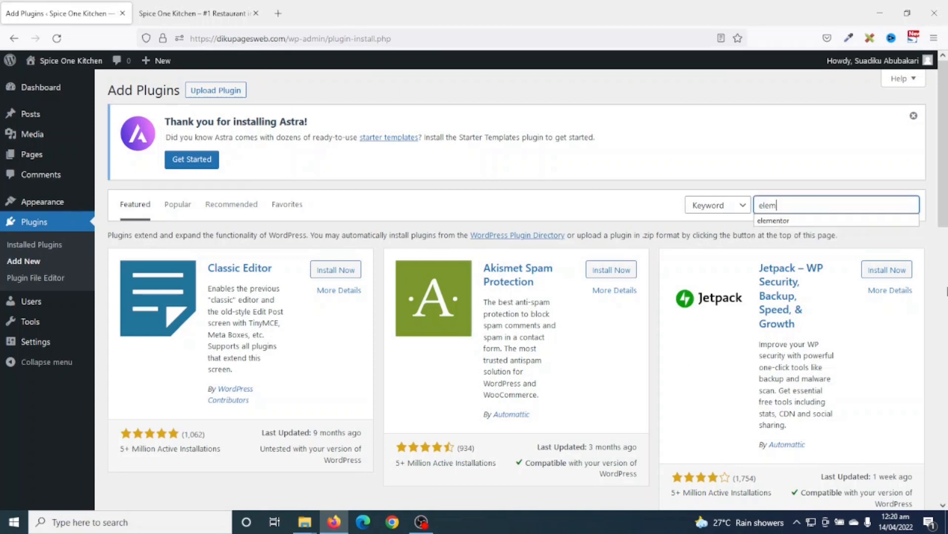
{"action": "type", "text": "or"}
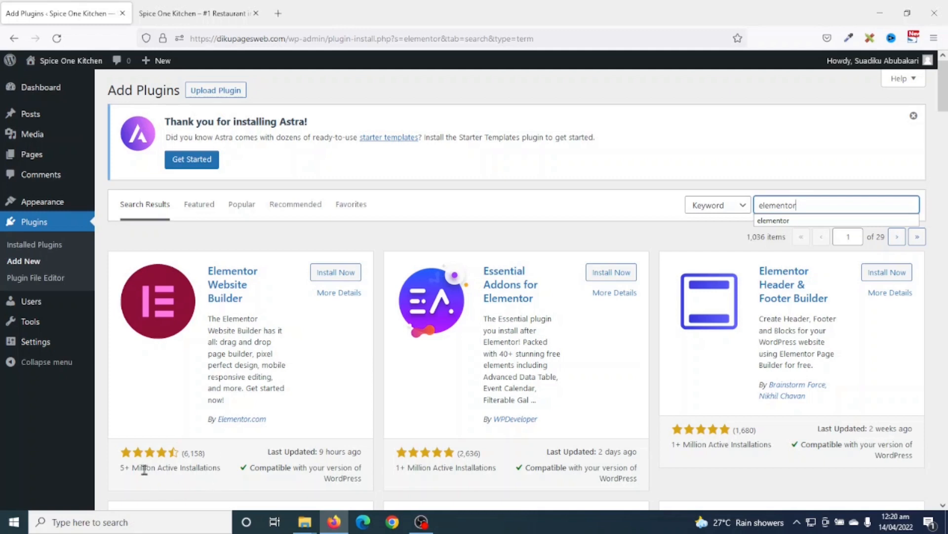
{"action": "left_click_drag", "start_coordinate": [268, 451], "coordinate": [365, 459]}
{"action": "left_click", "coordinate": [348, 457]}
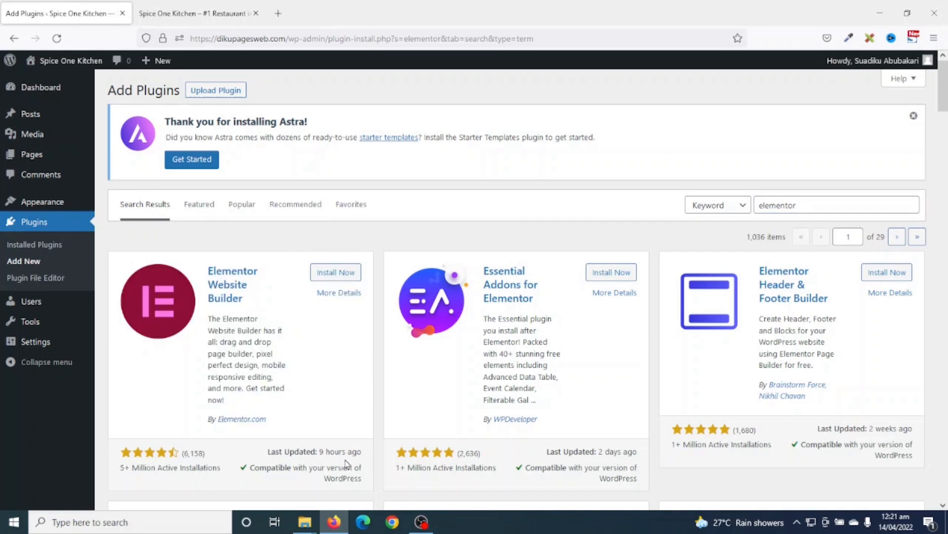
{"action": "left_click", "coordinate": [336, 273]}
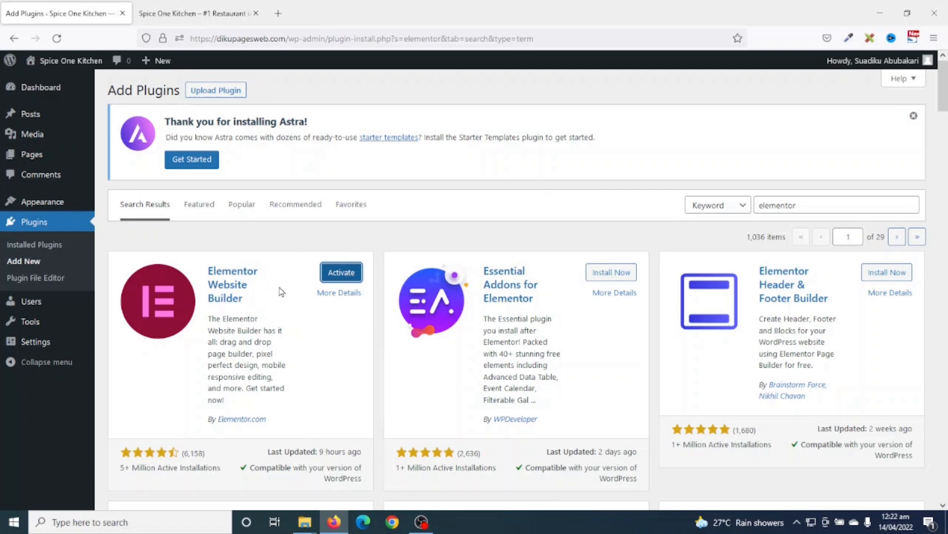
{"action": "left_click", "coordinate": [577, 192]}
{"action": "left_click", "coordinate": [823, 199]}
{"action": "key", "text": "ctrl+a"}
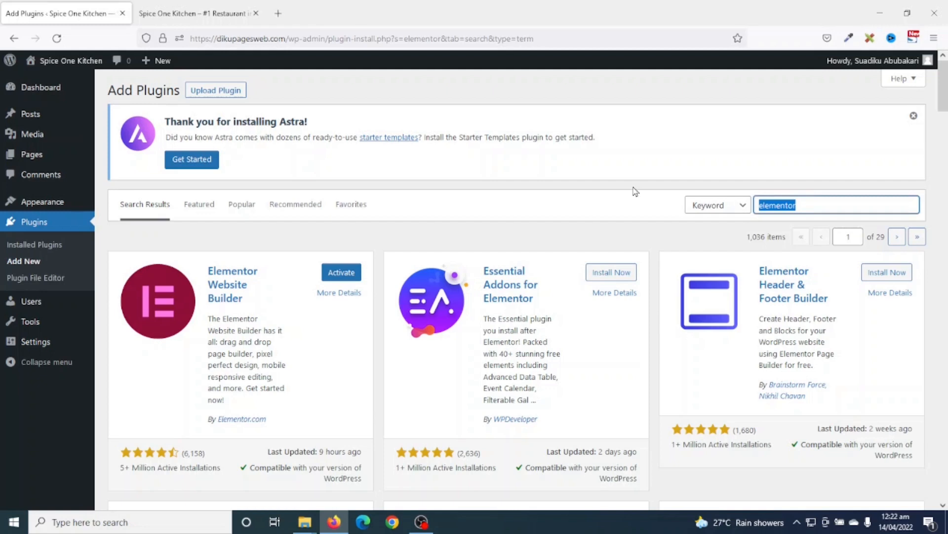
- Search for 'wpforms', install Contact Form by WPForms, and go to Installed Plugins
{"action": "type", "text": "wpforms"}
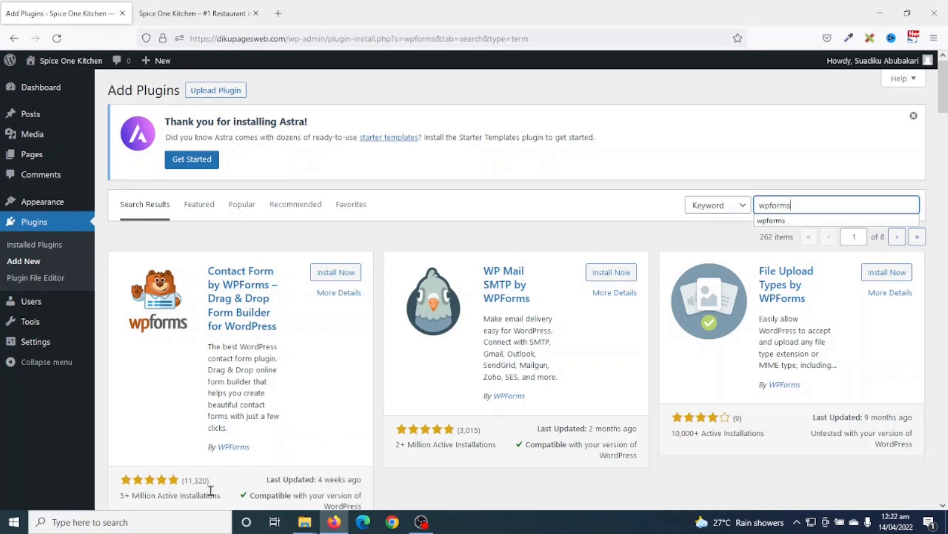
{"action": "left_click", "coordinate": [336, 272]}
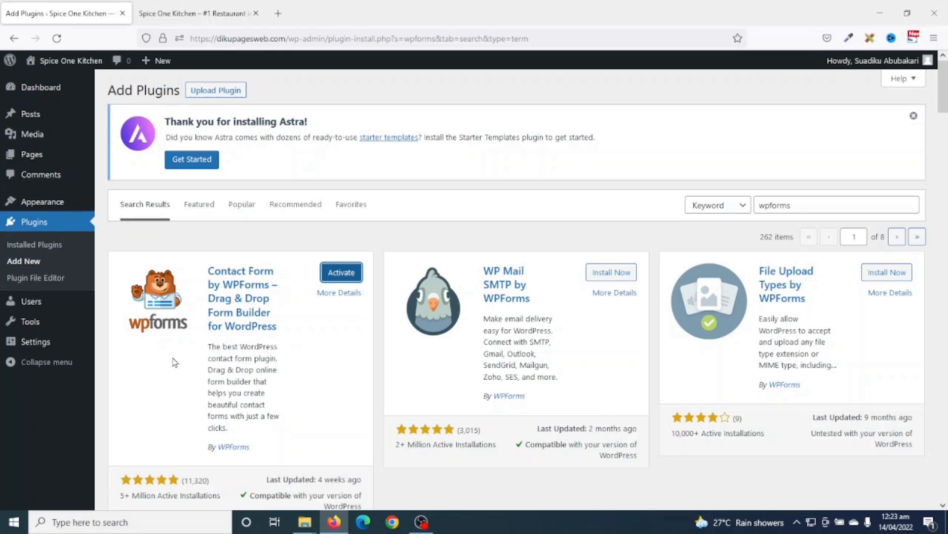
{"action": "left_click", "coordinate": [38, 249]}
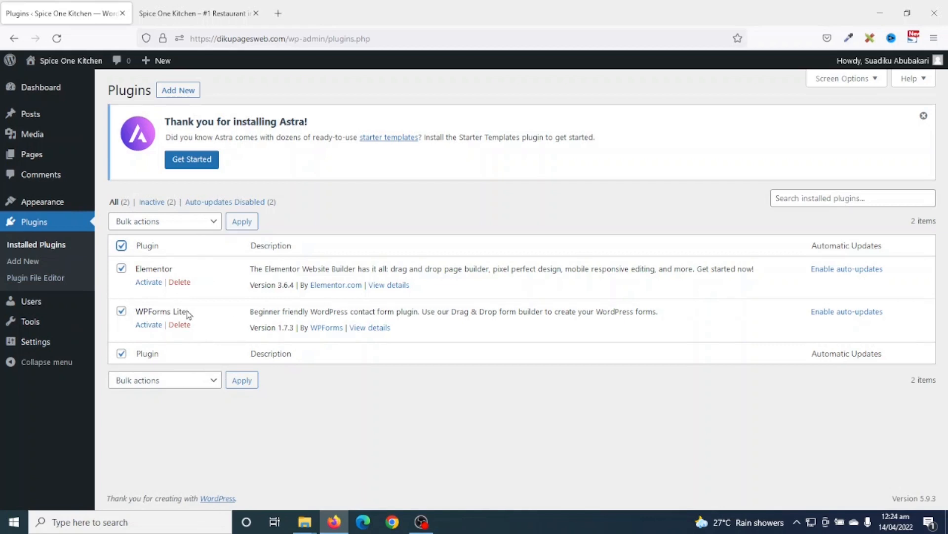
- Bulk-activate Elementor and WPForms Lite, then switch to the live site tab
{"action": "left_click", "coordinate": [180, 223]}
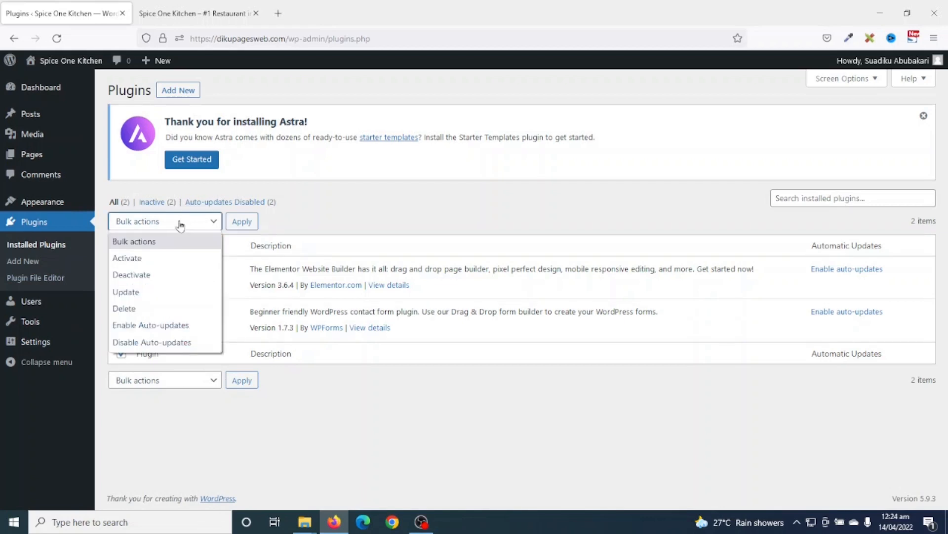
{"action": "left_click", "coordinate": [155, 258]}
{"action": "left_click", "coordinate": [242, 221]}
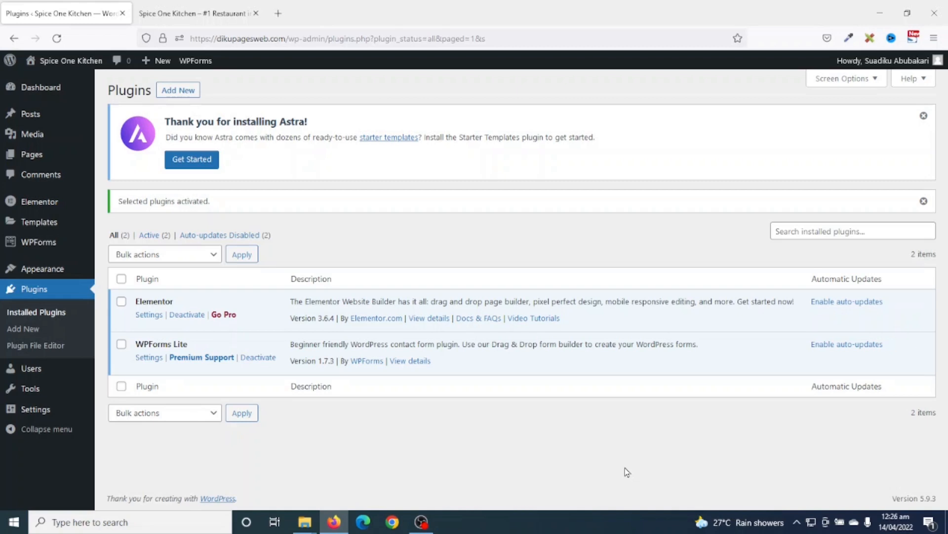
{"action": "left_click", "coordinate": [172, 7]}
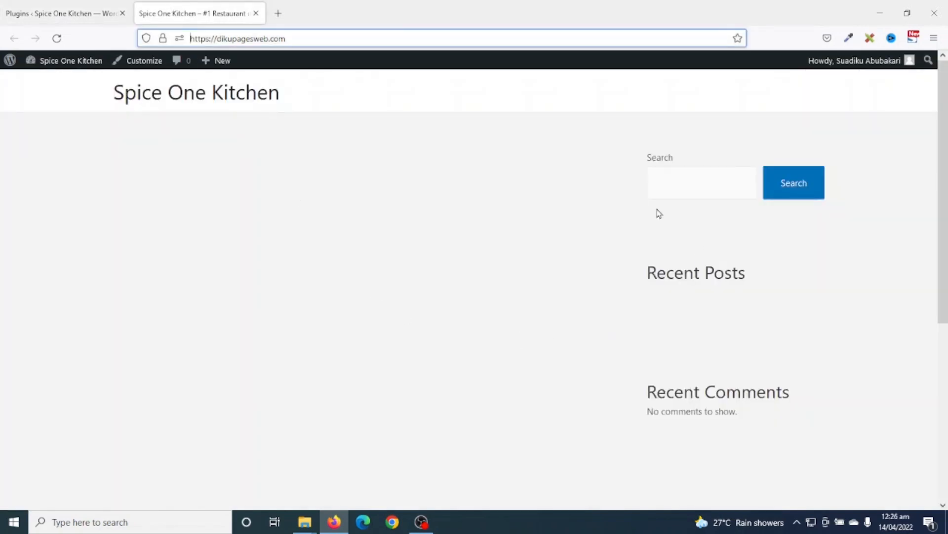
{"action": "scroll", "coordinate": [473, 313], "scroll_direction": "down", "scroll_amount": 5}
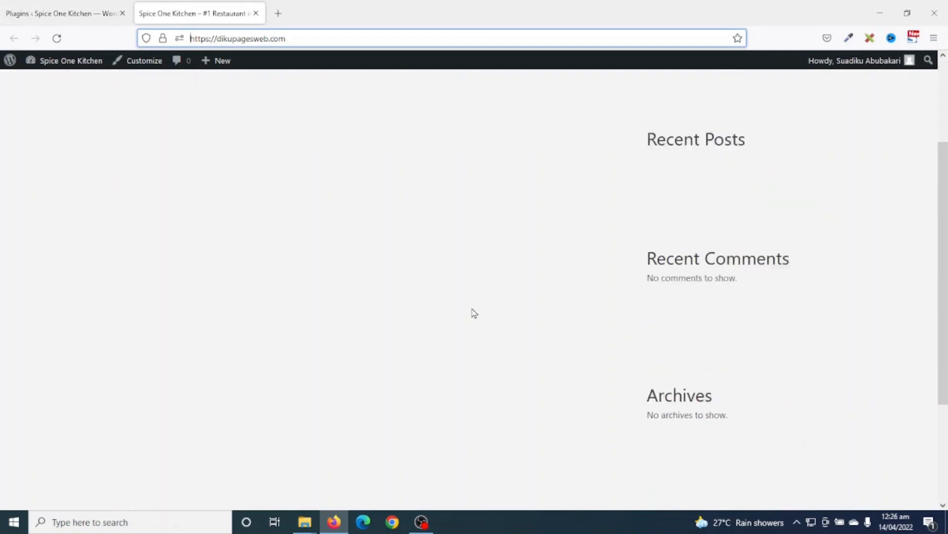
{"action": "scroll", "coordinate": [476, 314], "scroll_direction": "up", "scroll_amount": 5}
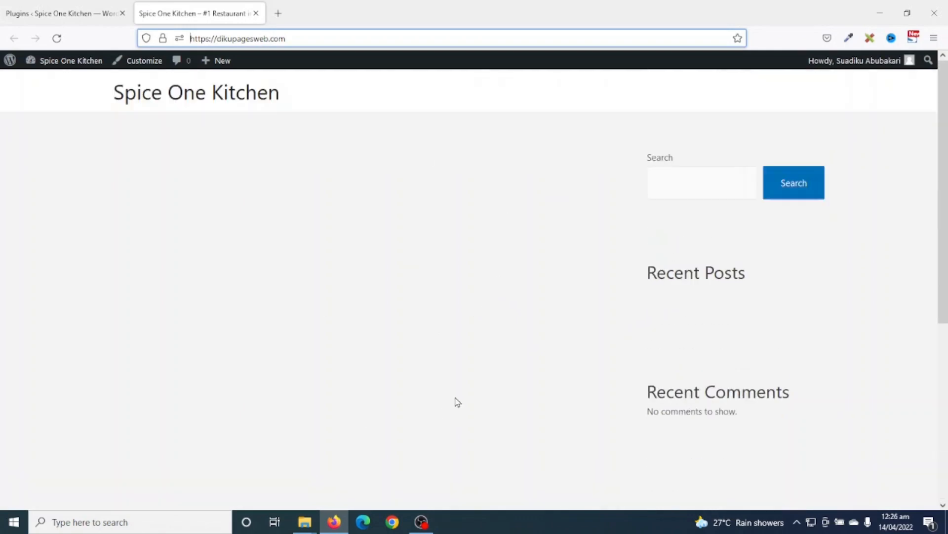
{"action": "scroll", "coordinate": [457, 398], "scroll_direction": "down", "scroll_amount": 5}
{"action": "scroll", "coordinate": [460, 390], "scroll_direction": "up", "scroll_amount": 5}
- Return to the admin tab and start a new page from Pages > Add New
{"action": "left_click", "coordinate": [66, 13]}
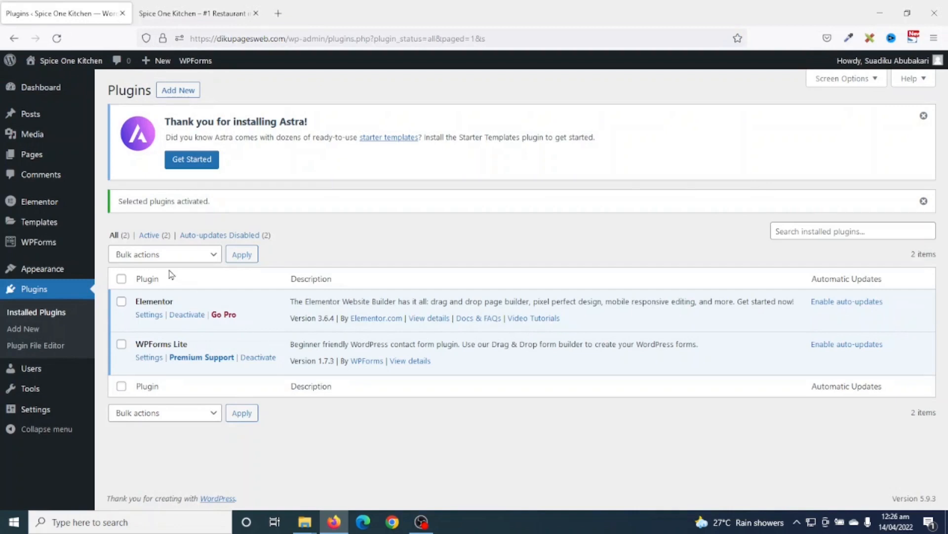
{"action": "mouse_move", "coordinate": [36, 157]}
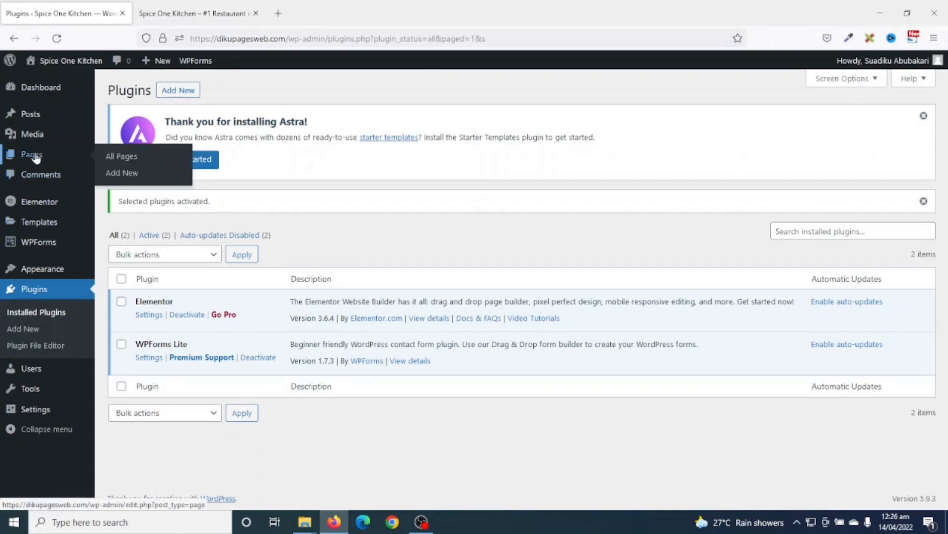
{"action": "left_click", "coordinate": [122, 173]}
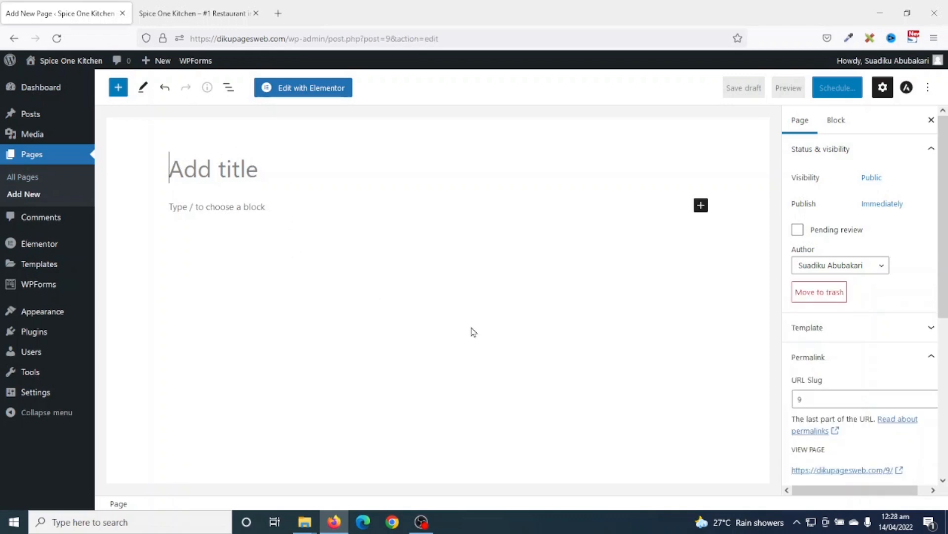
- Title the new page 'Home' and publish it
{"action": "type", "text": "Home"}
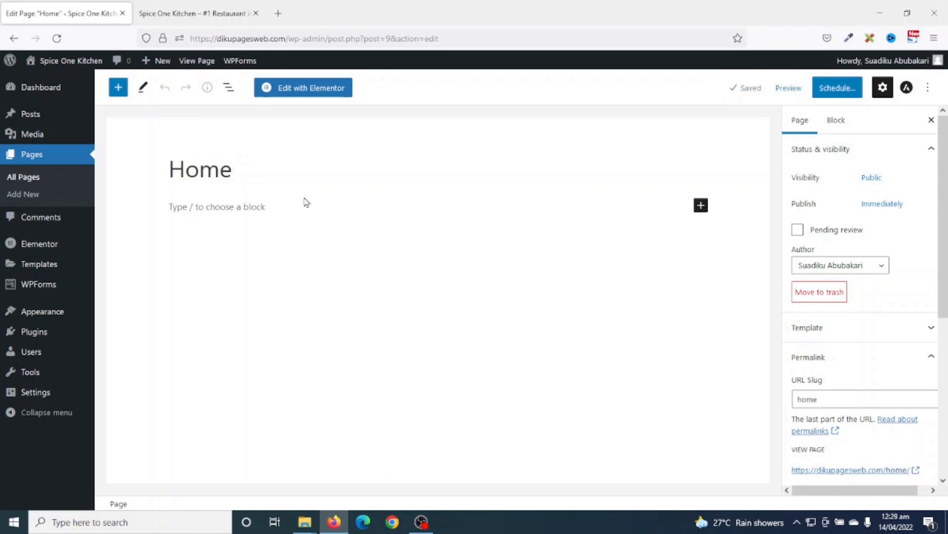
{"action": "left_click", "coordinate": [219, 210]}
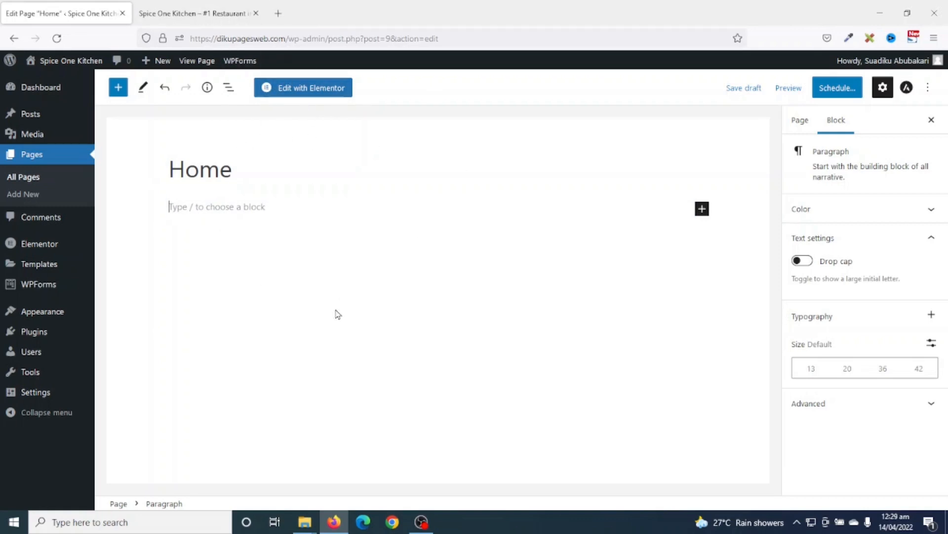
{"action": "left_click", "coordinate": [837, 94]}
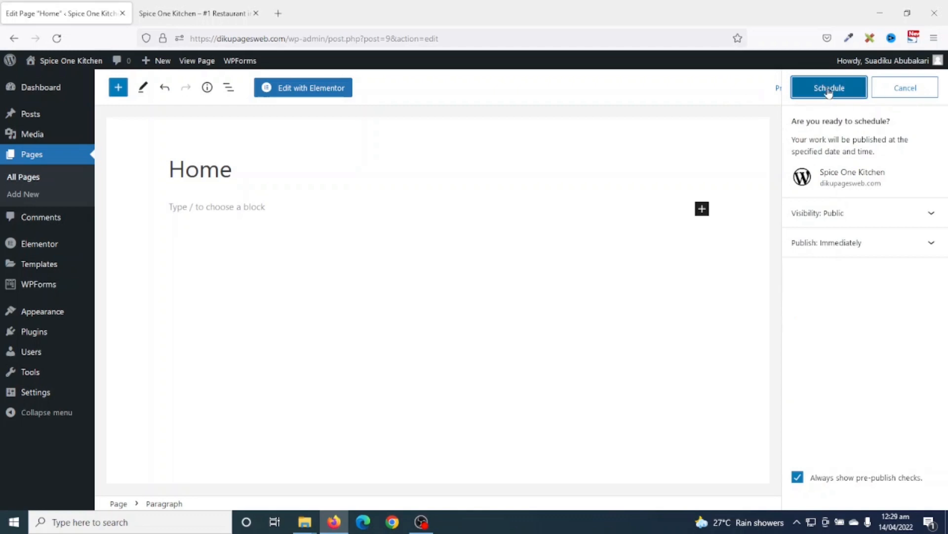
{"action": "left_click", "coordinate": [819, 102]}
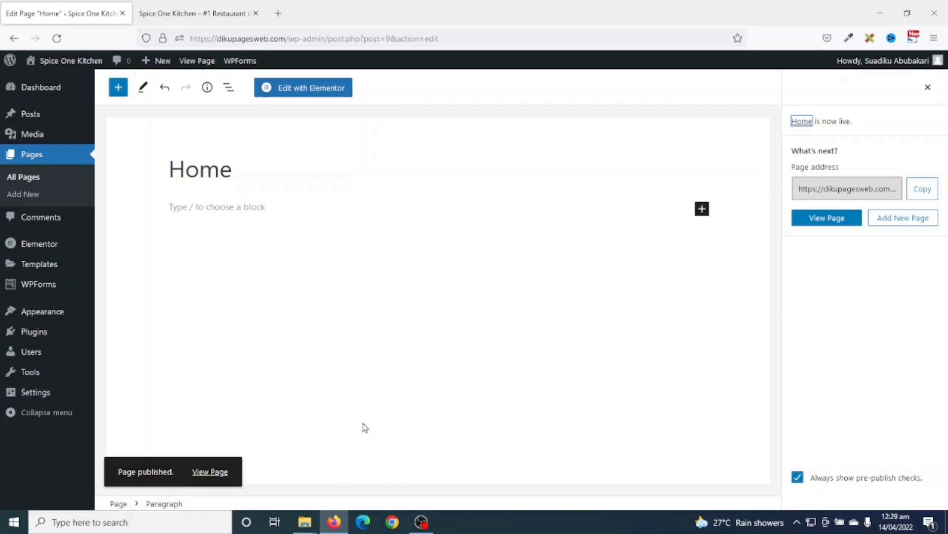
- View the published Home page in a new tab, then close that tab
{"action": "right_click", "coordinate": [828, 224]}
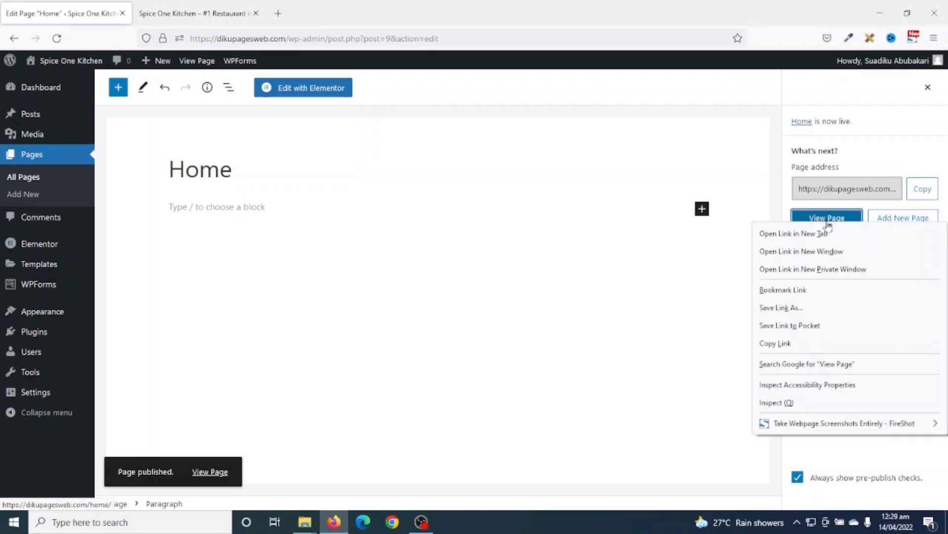
{"action": "left_click", "coordinate": [789, 236]}
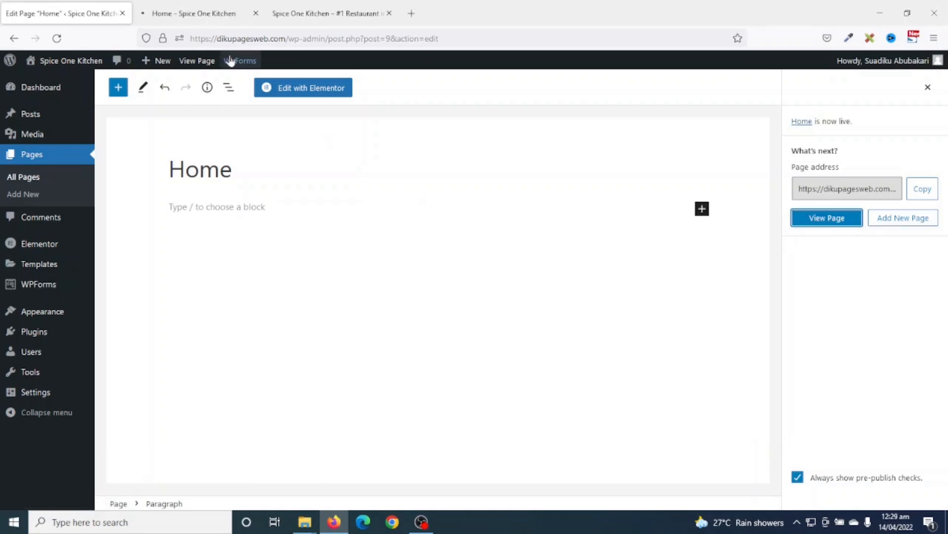
{"action": "left_click", "coordinate": [198, 15]}
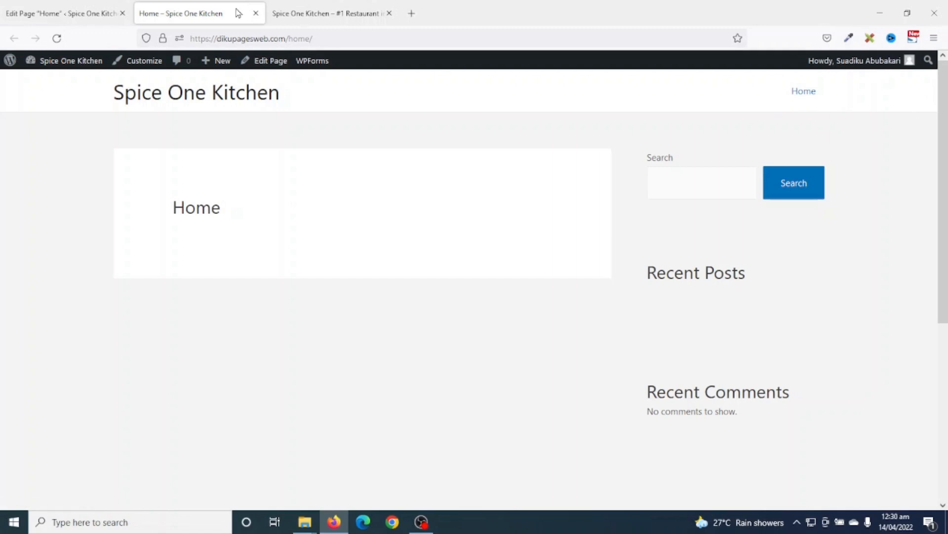
{"action": "left_click", "coordinate": [256, 14]}
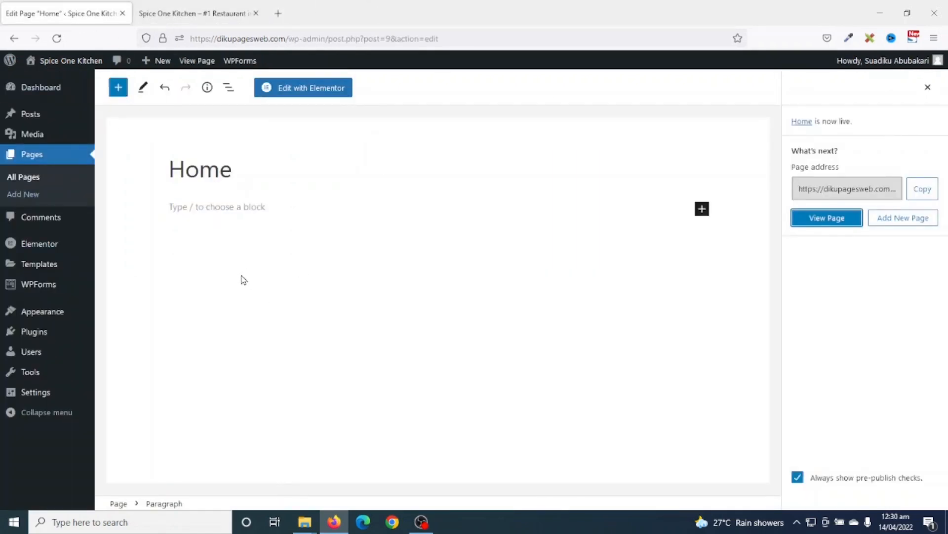
- Publish a page titled 'About Us' and start another new page
{"action": "left_click", "coordinate": [19, 196]}
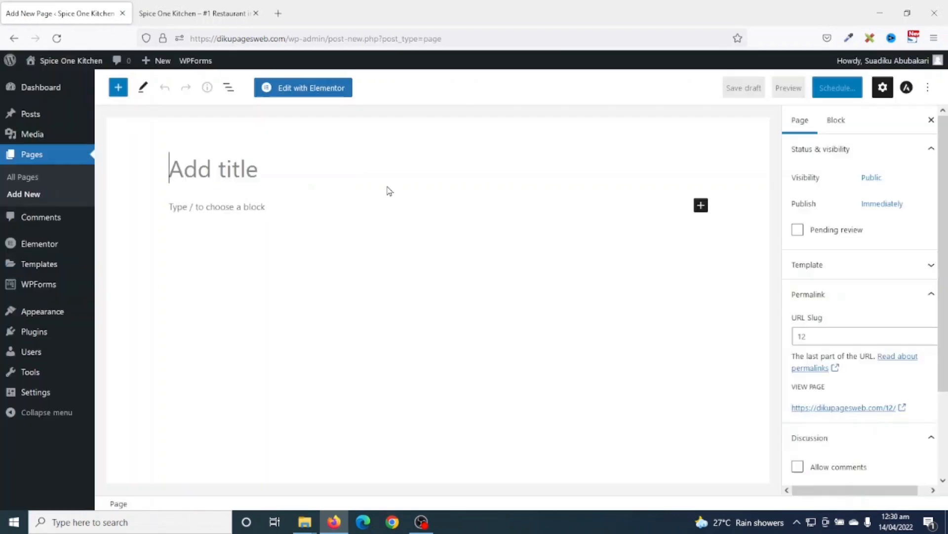
{"action": "type", "text": "About"}
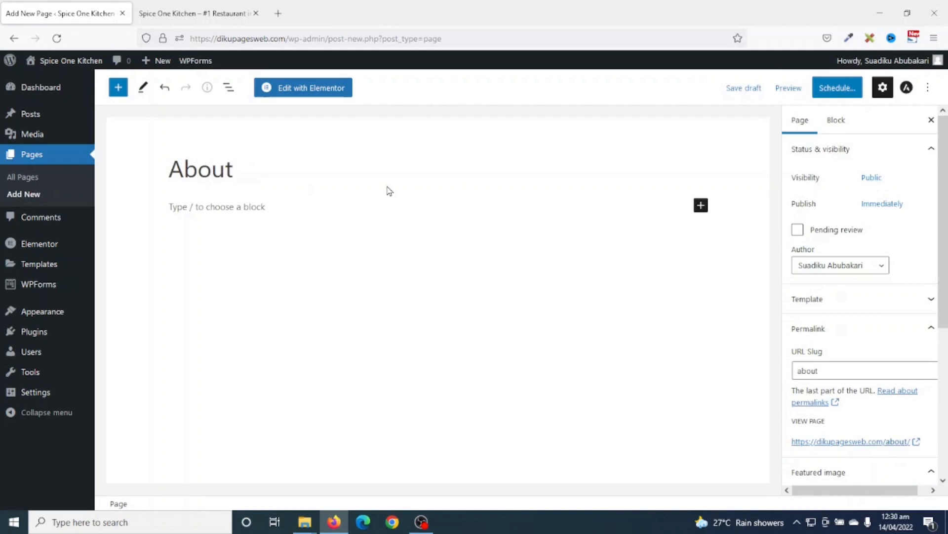
{"action": "type", "text": " Us"}
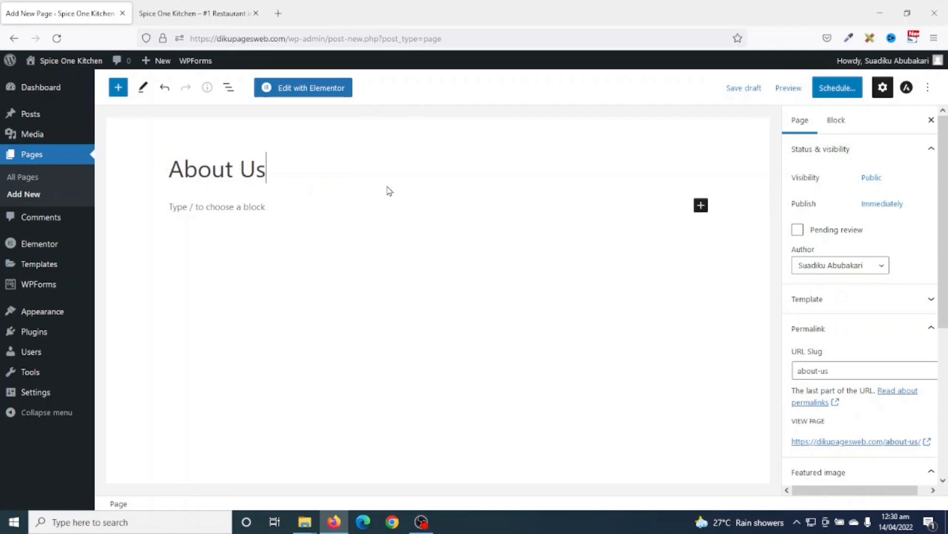
{"action": "left_click", "coordinate": [829, 88]}
{"action": "left_click", "coordinate": [828, 88]}
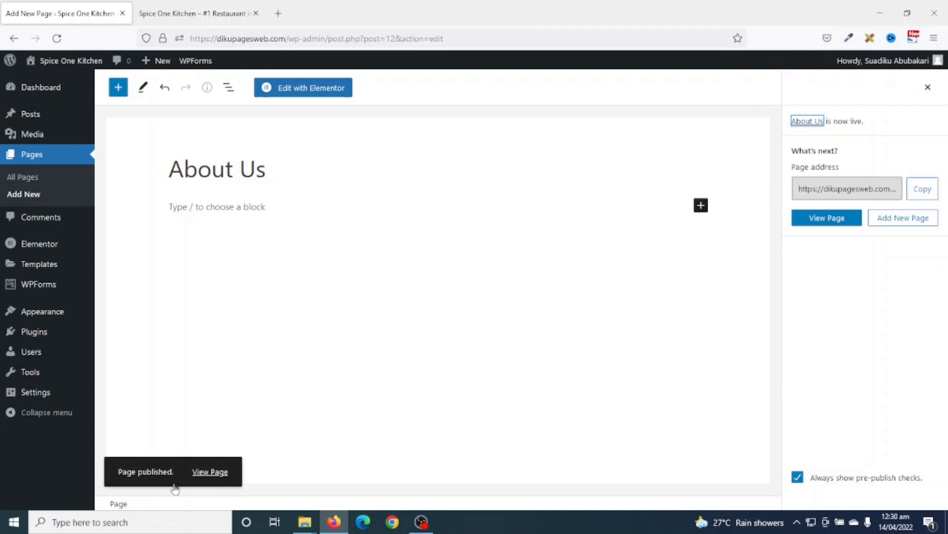
{"action": "left_click", "coordinate": [27, 200]}
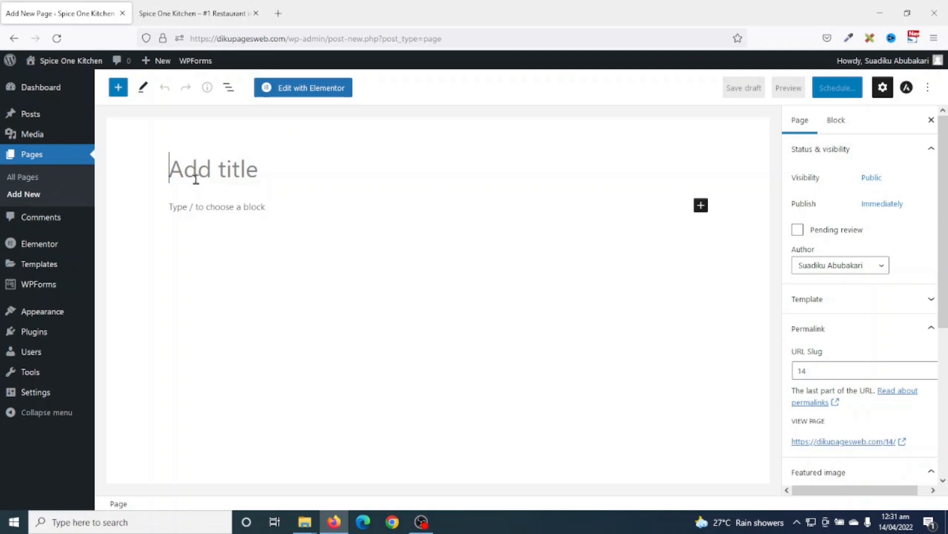
- Publish a page titled 'Dishes' and start another new page
{"action": "type", "text": "Dishes"}
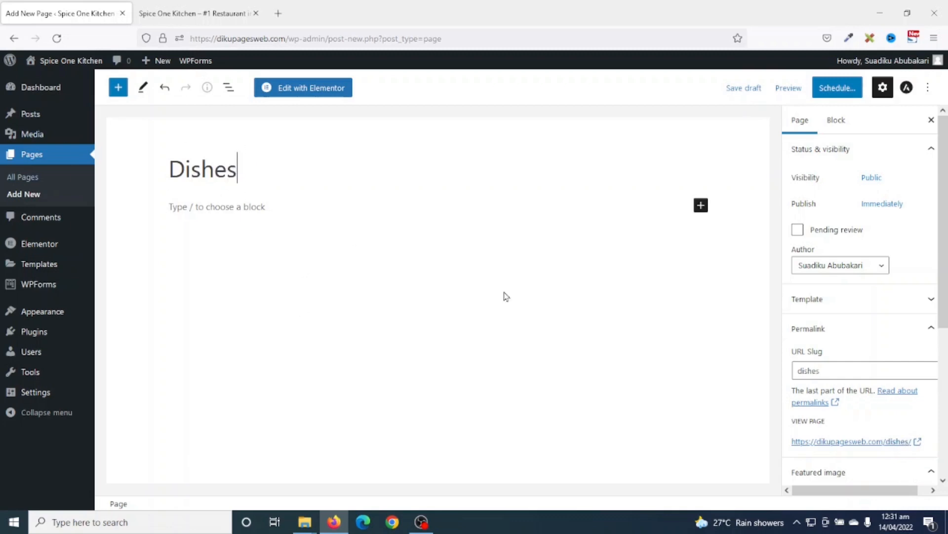
{"action": "left_click", "coordinate": [837, 88]}
{"action": "left_click", "coordinate": [839, 89]}
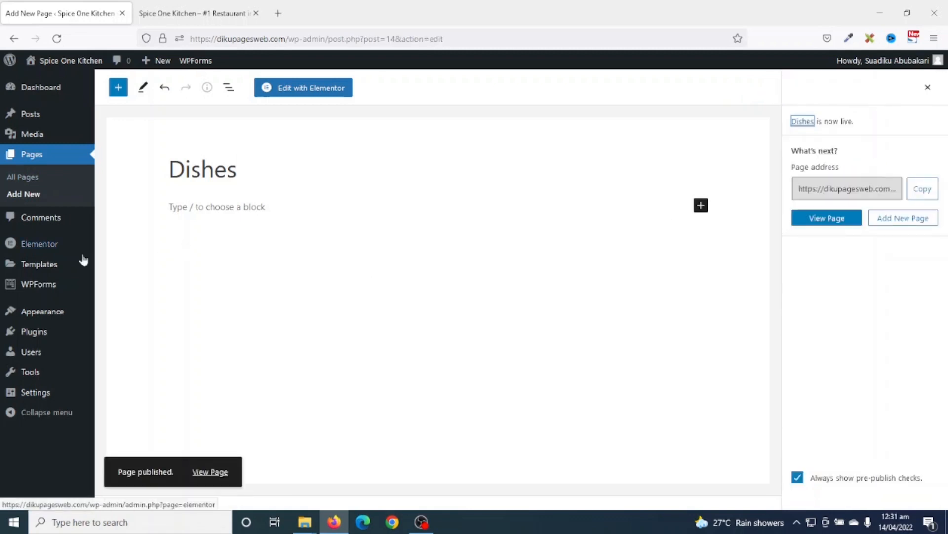
{"action": "left_click", "coordinate": [24, 194]}
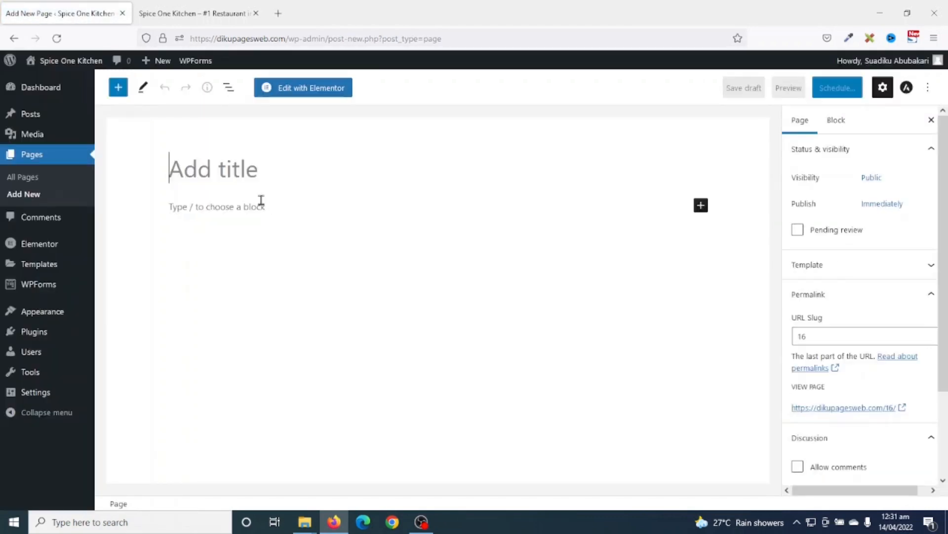
- Title the page 'Contact Us' and publish it
{"action": "type", "text": "Con"}
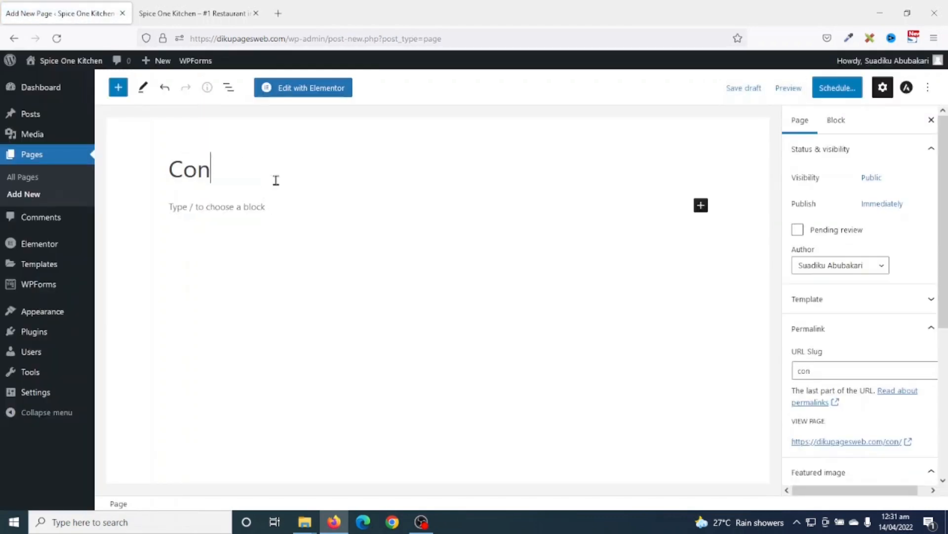
{"action": "type", "text": "tact Us"}
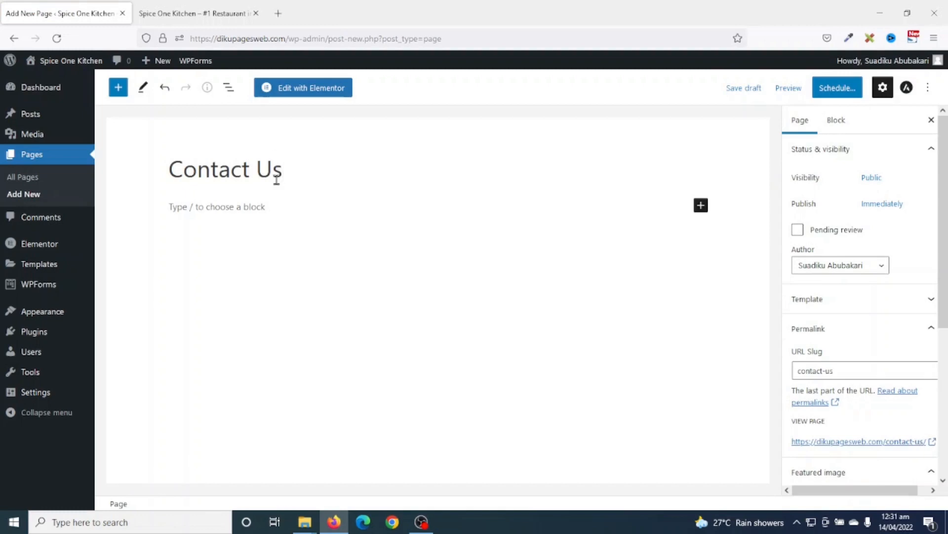
{"action": "left_click", "coordinate": [834, 88]}
{"action": "left_click", "coordinate": [830, 89]}
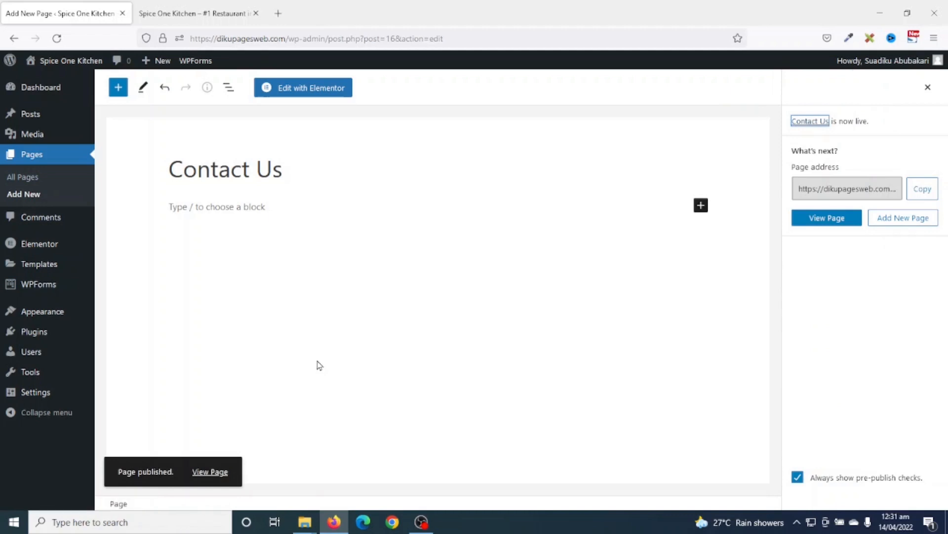
- Open All Pages, then reload the live site so its menu shows the new pages
{"action": "left_click", "coordinate": [21, 178]}
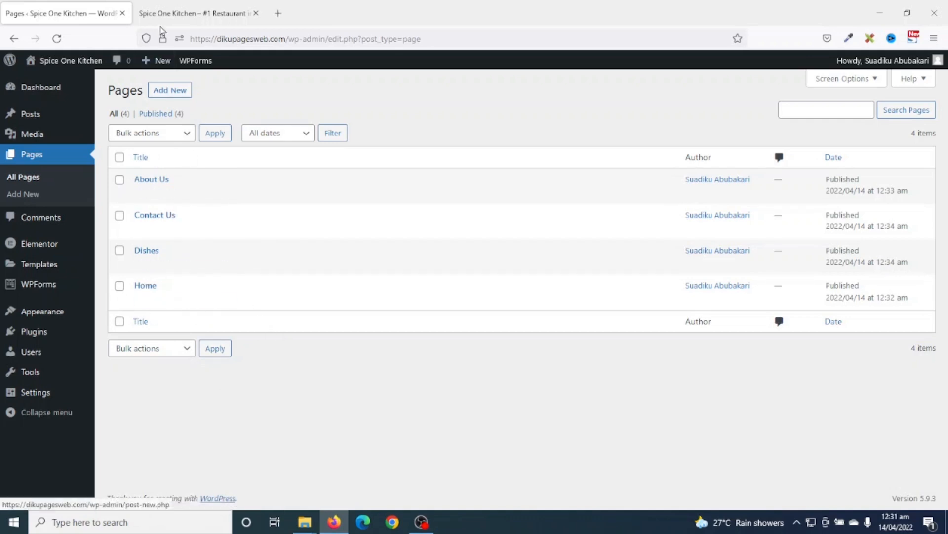
{"action": "left_click", "coordinate": [179, 14]}
{"action": "left_click", "coordinate": [57, 38]}
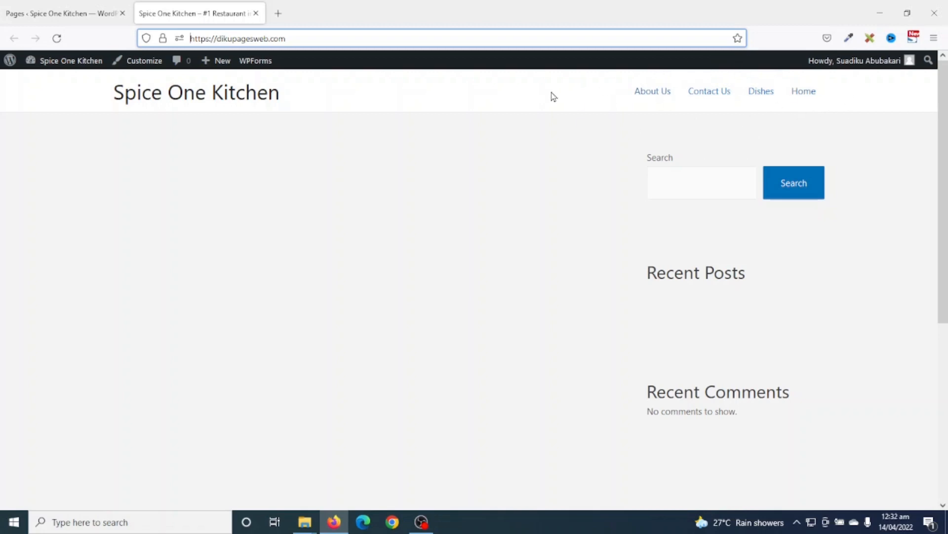
- Check the live Home page and front page, then return to the Pages admin list
{"action": "left_click", "coordinate": [407, 235]}
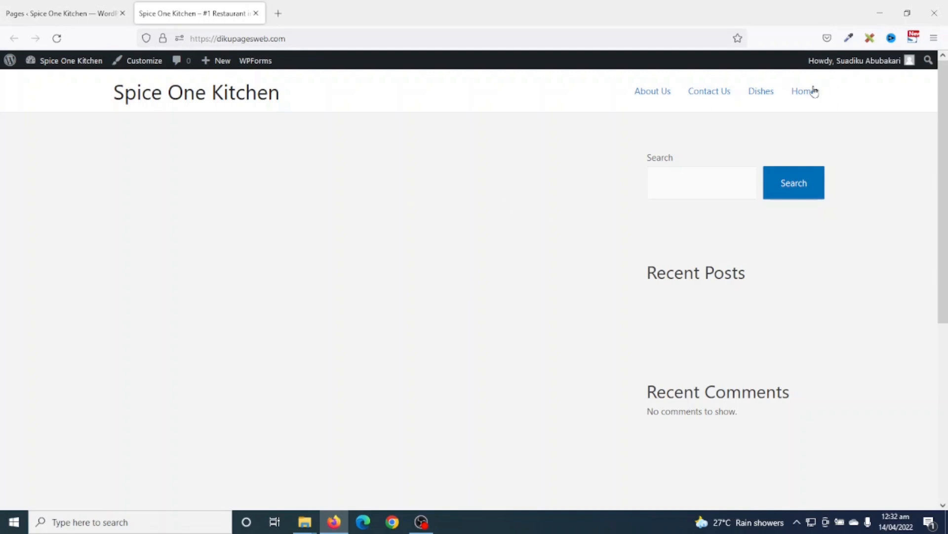
{"action": "left_click", "coordinate": [801, 98]}
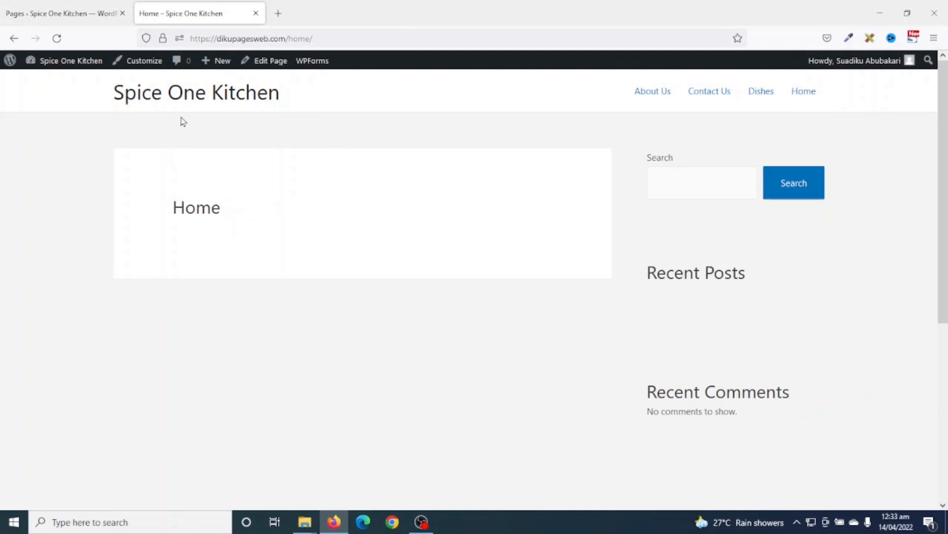
{"action": "left_click_drag", "start_coordinate": [173, 207], "coordinate": [223, 206]}
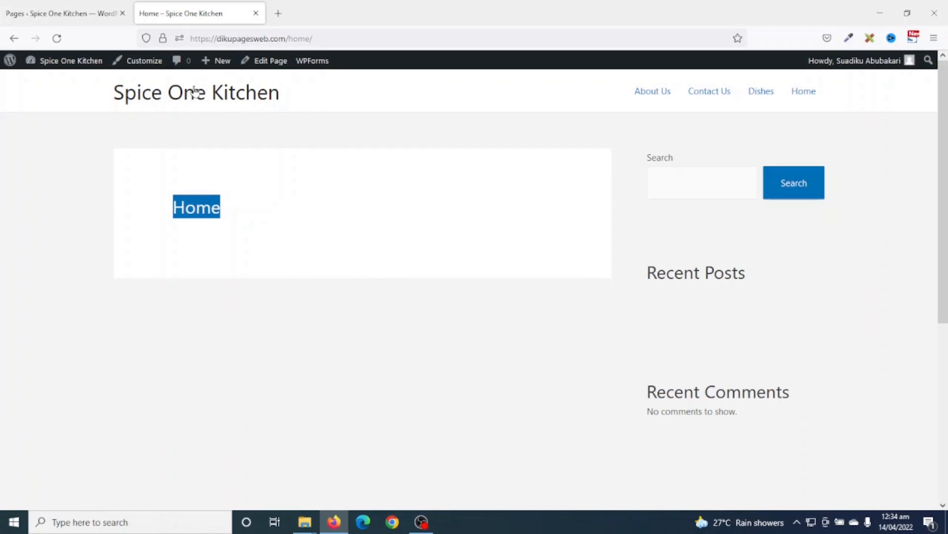
{"action": "left_click", "coordinate": [201, 97]}
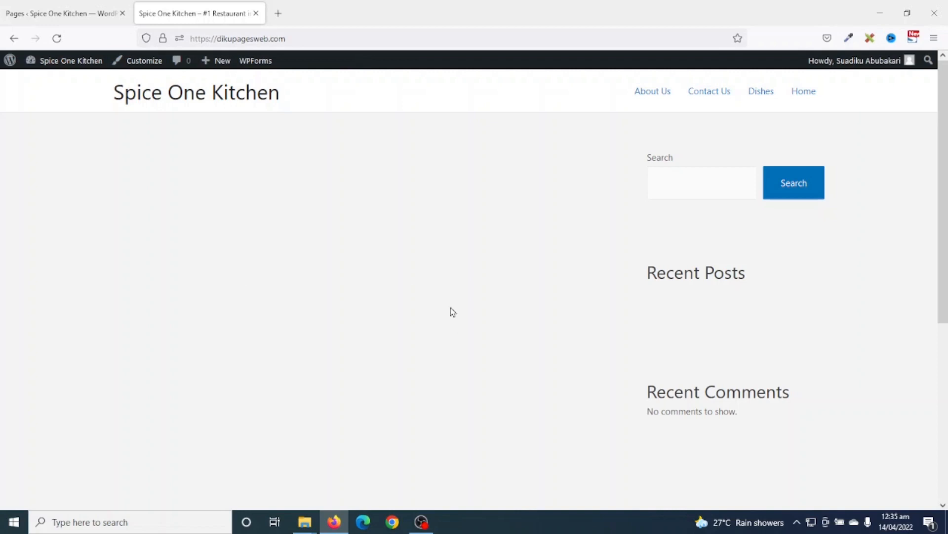
{"action": "left_click", "coordinate": [804, 94]}
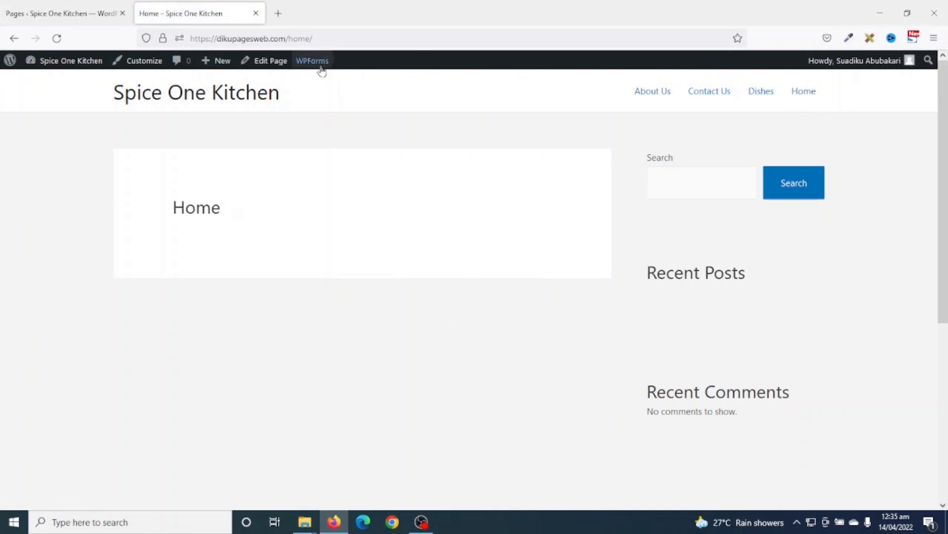
{"action": "left_click", "coordinate": [60, 16]}
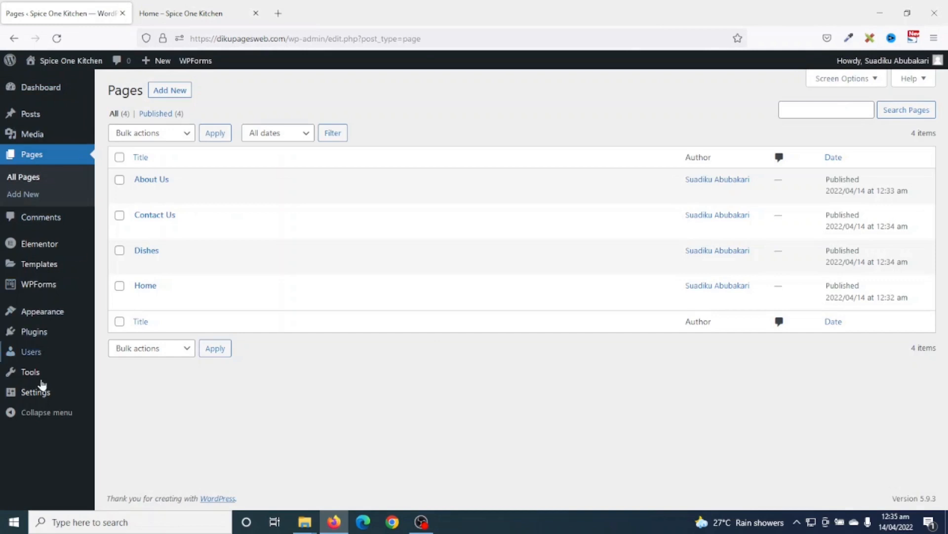
- In Reading Settings, make the static page Home the homepage, save, and reload the live site
{"action": "mouse_move", "coordinate": [39, 399]}
{"action": "left_click", "coordinate": [120, 384]}
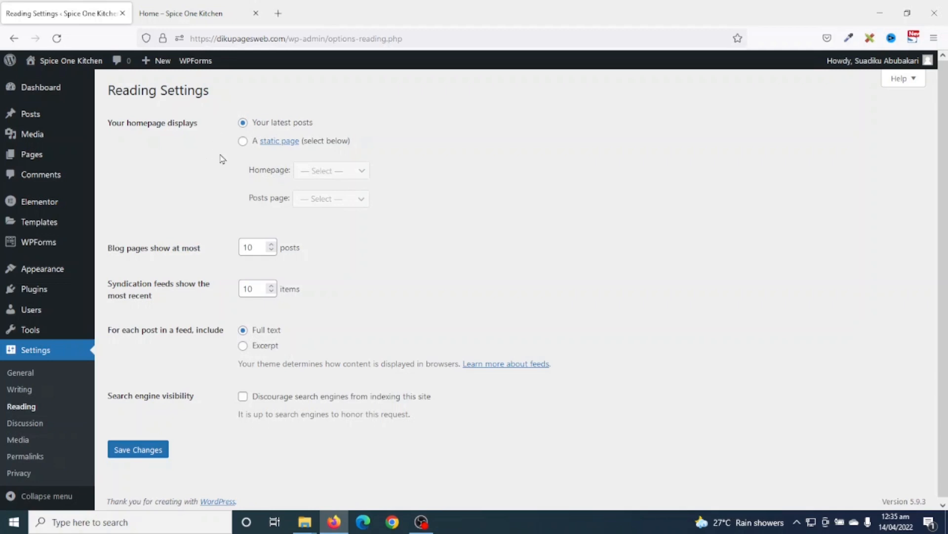
{"action": "left_click", "coordinate": [242, 143]}
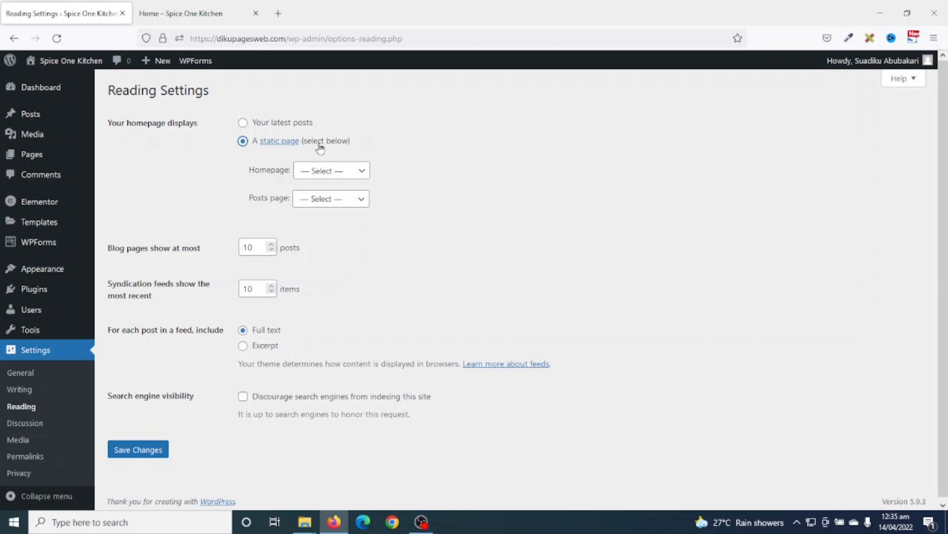
{"action": "left_click", "coordinate": [338, 174]}
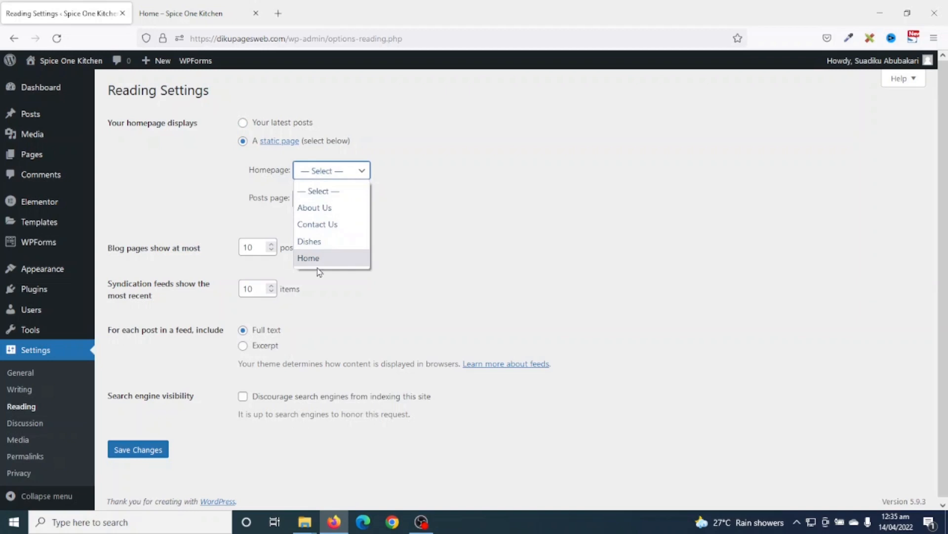
{"action": "left_click", "coordinate": [335, 259]}
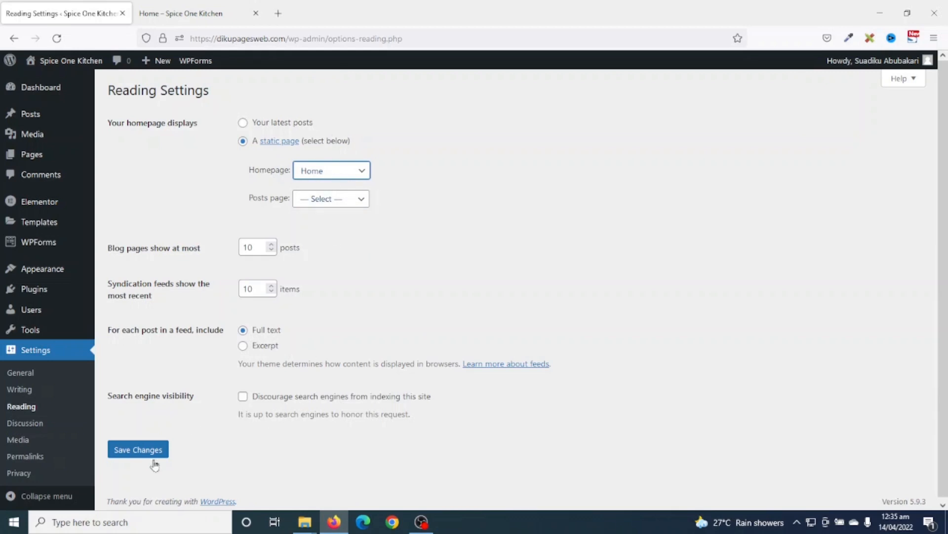
{"action": "left_click", "coordinate": [137, 451]}
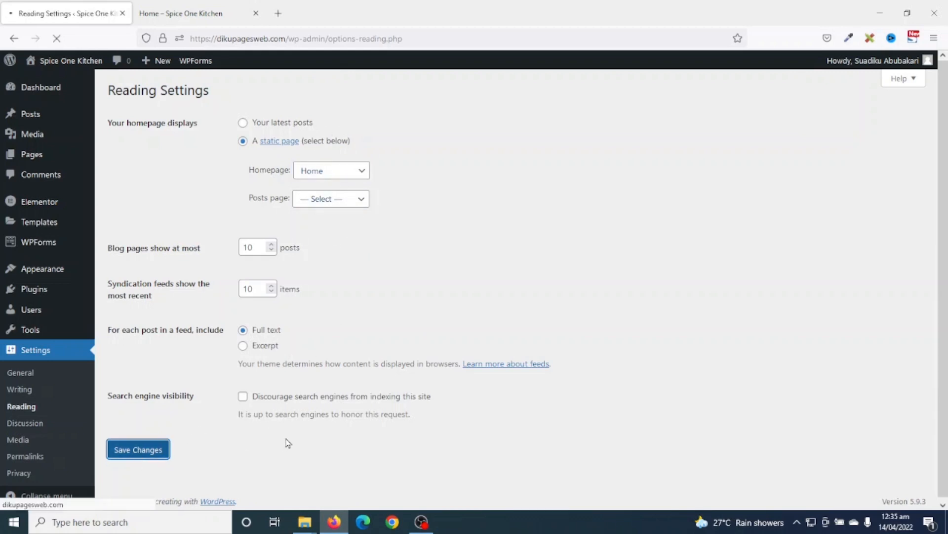
{"action": "left_click", "coordinate": [183, 14]}
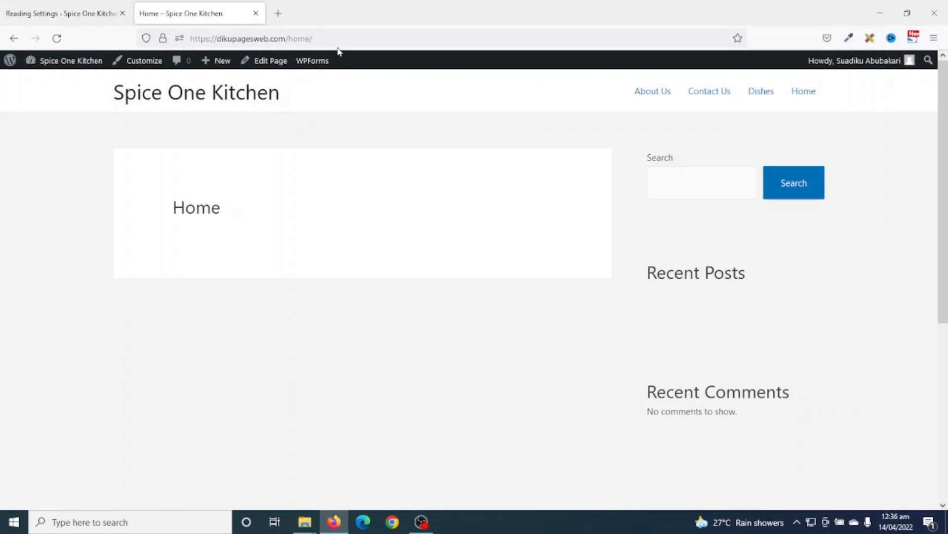
{"action": "left_click", "coordinate": [57, 39]}
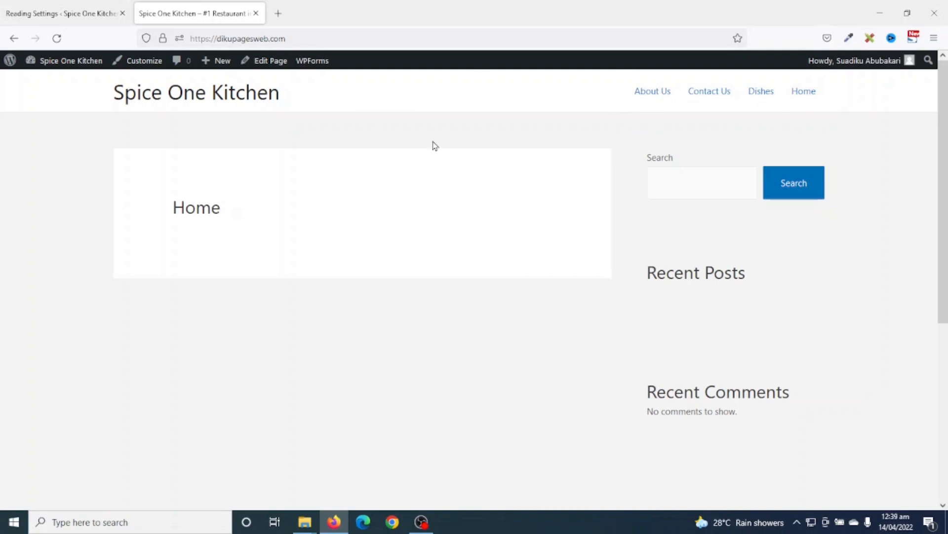
- In the menu editor, create a new menu named 'Primary Menu', correcting a typo in the name
{"action": "left_click", "coordinate": [87, 18]}
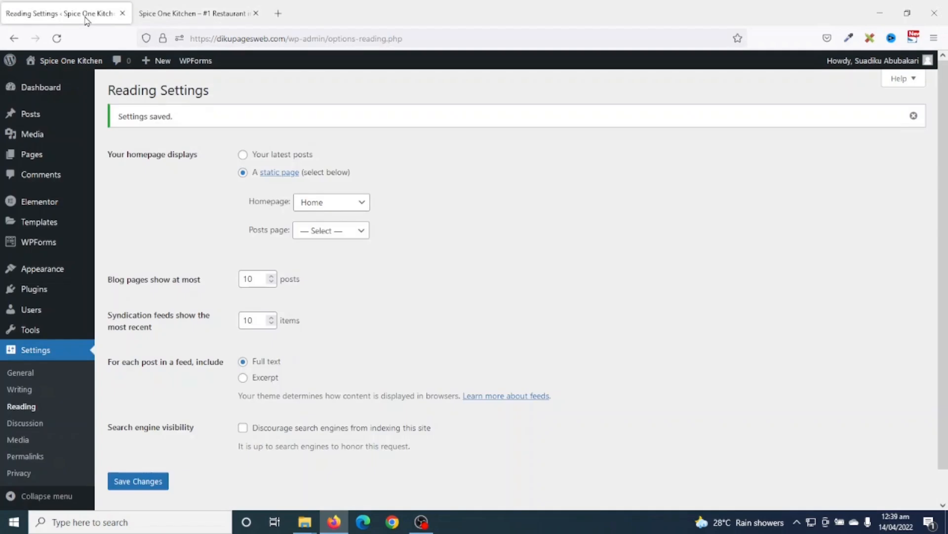
{"action": "mouse_move", "coordinate": [50, 273]}
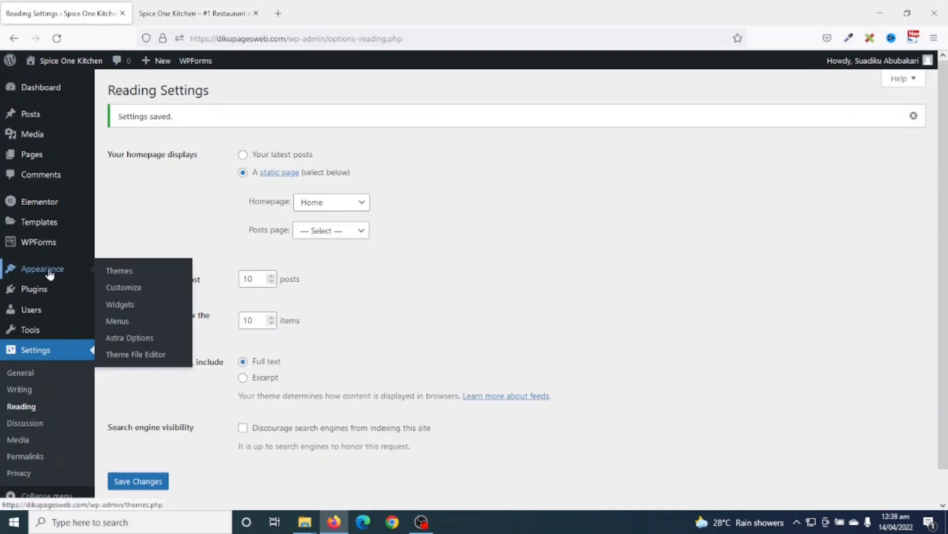
{"action": "left_click", "coordinate": [123, 322]}
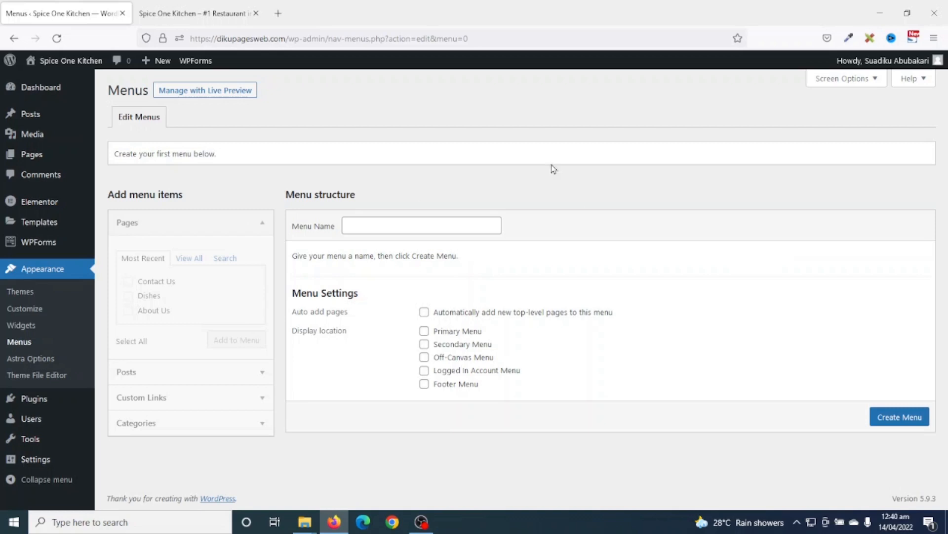
{"action": "left_click", "coordinate": [373, 223]}
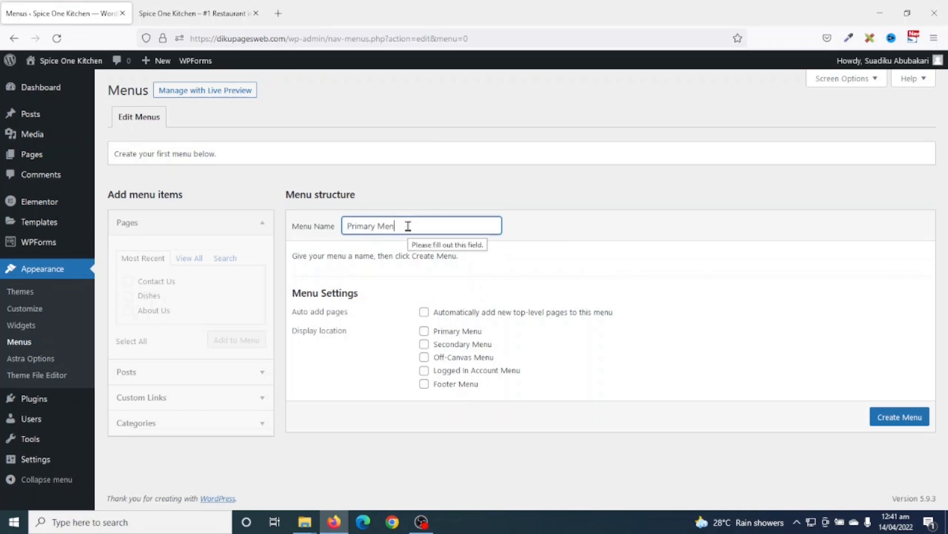
{"action": "key", "text": "BackSpace"}
{"action": "key", "text": "BackSpace"}
{"action": "type", "text": "u"}
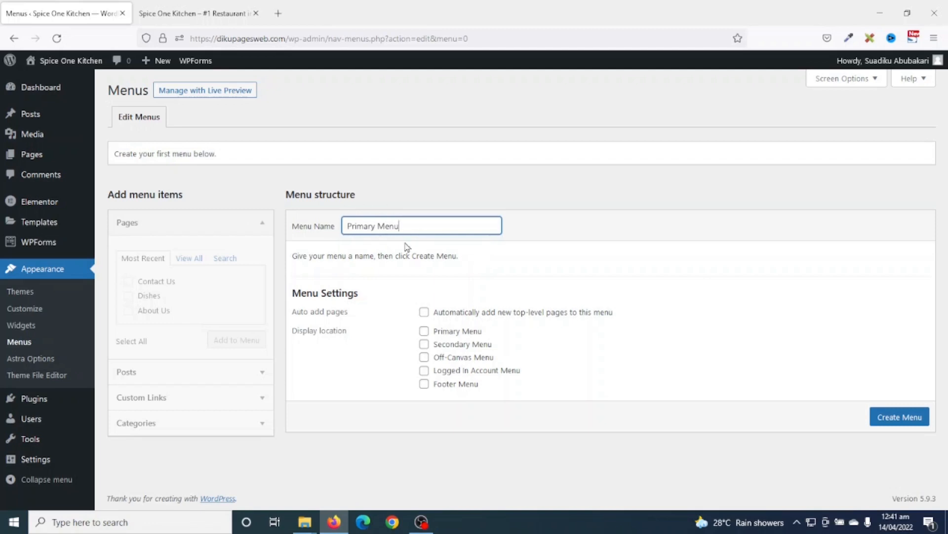
{"action": "triple_click", "coordinate": [395, 223]}
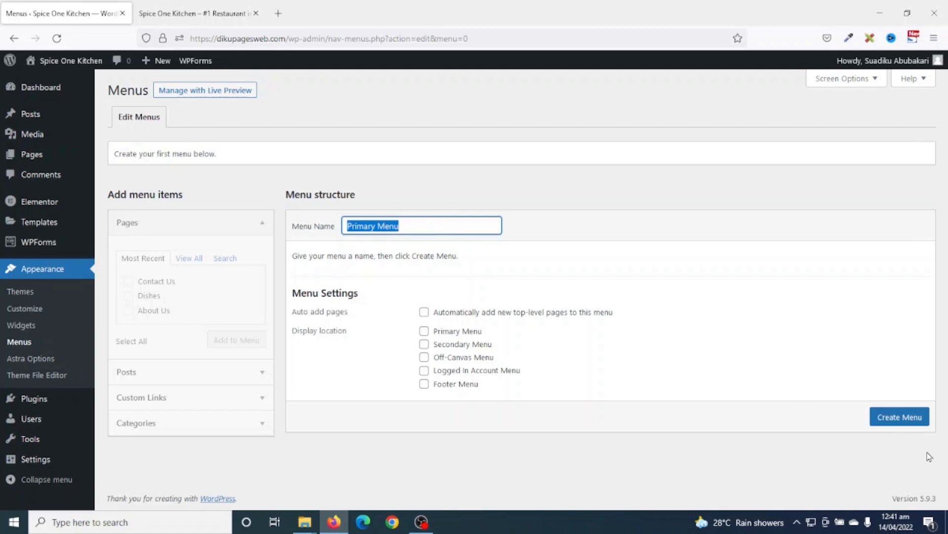
{"action": "left_click", "coordinate": [884, 419]}
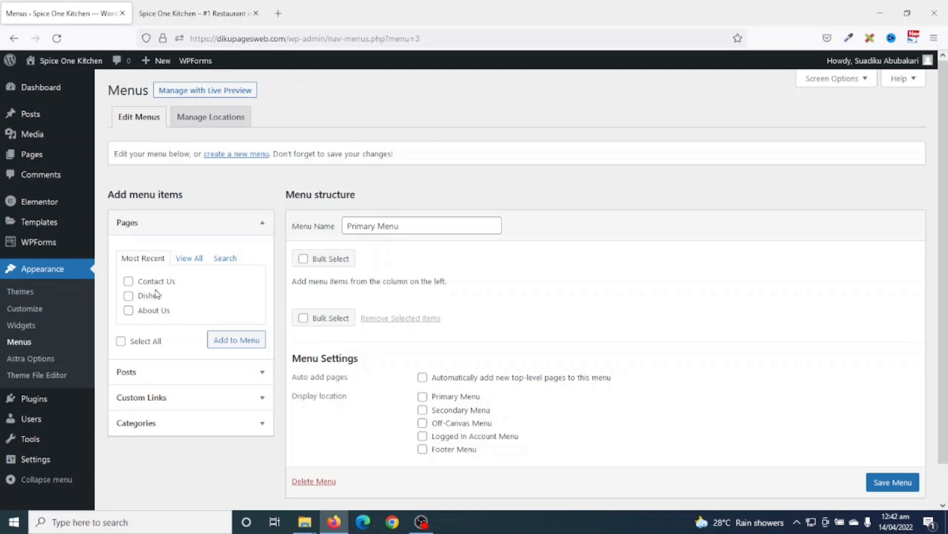
- Add the pages so the order is Home, Dishes, About Us, Contact Us, then save
{"action": "left_click", "coordinate": [190, 258]}
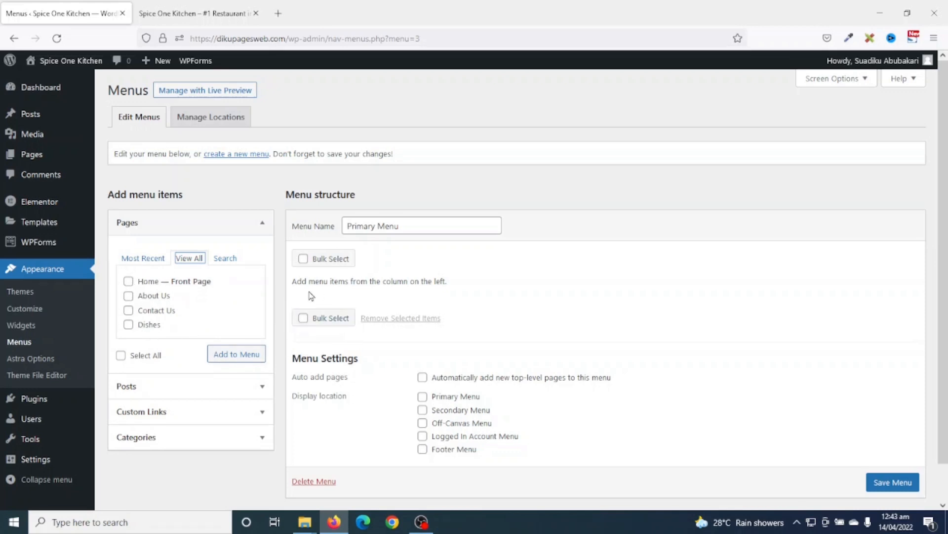
{"action": "left_click", "coordinate": [128, 281]}
{"action": "left_click", "coordinate": [129, 296]}
{"action": "left_click", "coordinate": [238, 356]}
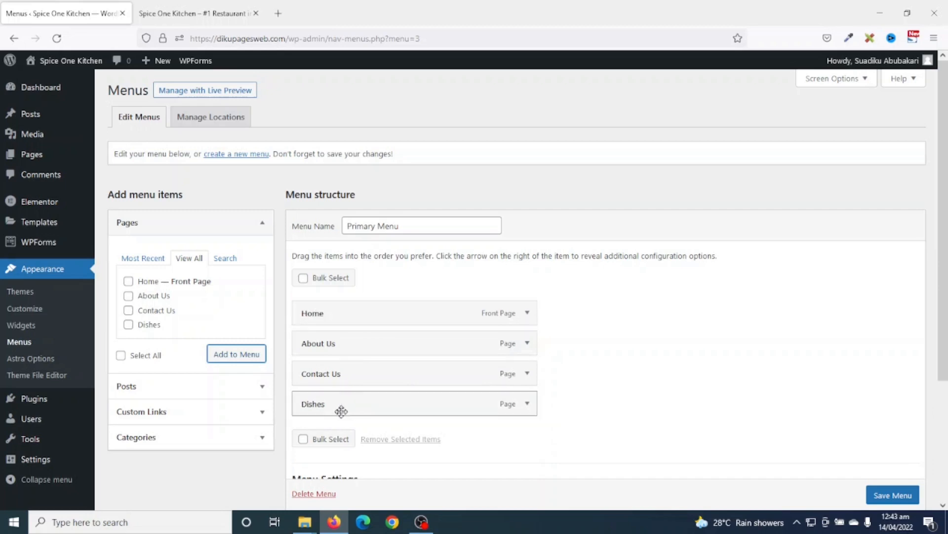
{"action": "left_click_drag", "start_coordinate": [340, 411], "coordinate": [331, 348]}
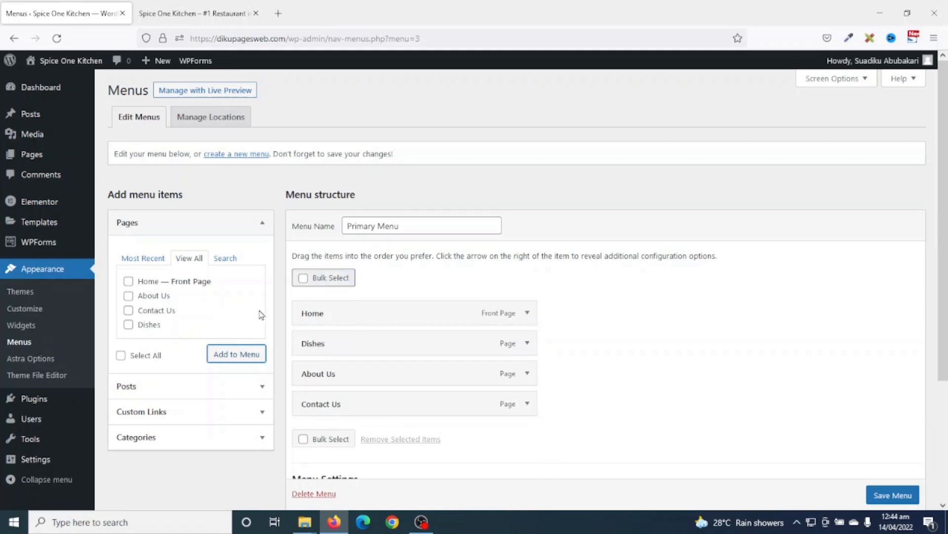
{"action": "scroll", "coordinate": [893, 495], "scroll_direction": "down", "scroll_amount": 1}
{"action": "left_click", "coordinate": [893, 495]}
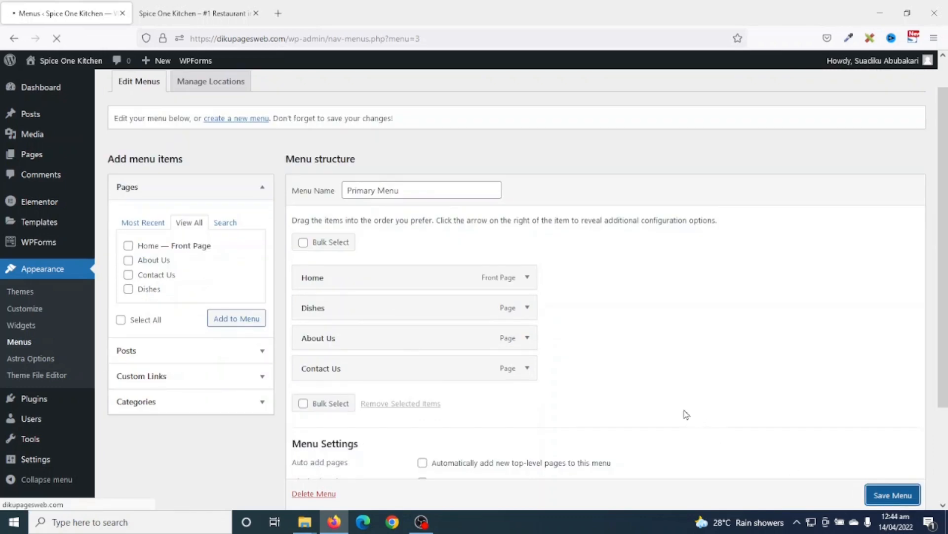
- Reload the live site, then tick Primary Menu as the menu's display location
{"action": "left_click", "coordinate": [181, 14]}
{"action": "left_click", "coordinate": [57, 40]}
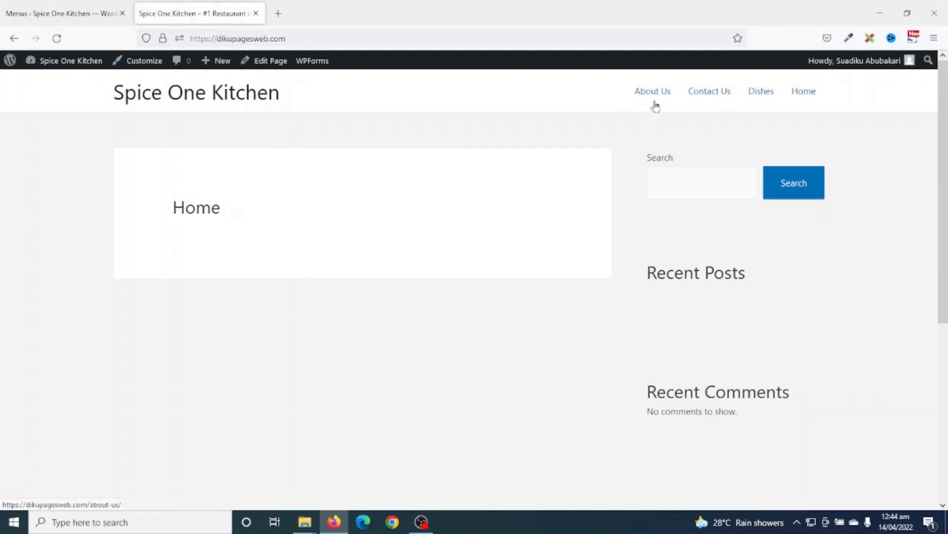
{"action": "left_click", "coordinate": [49, 20]}
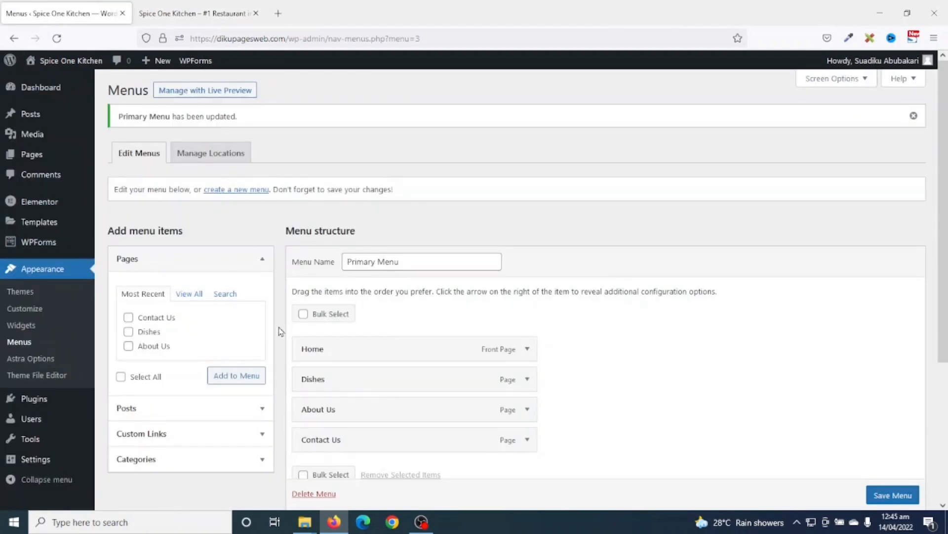
{"action": "left_click_drag", "start_coordinate": [437, 264], "coordinate": [343, 263]}
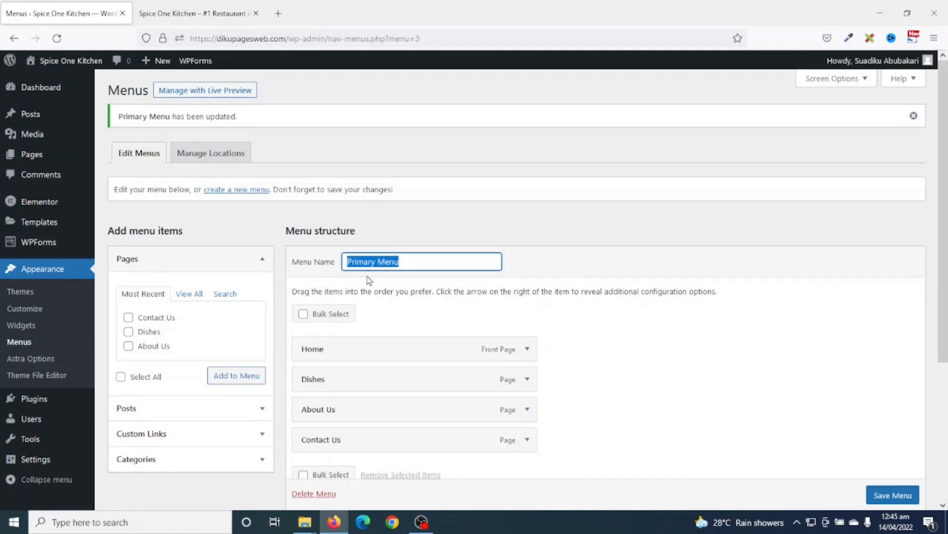
{"action": "scroll", "coordinate": [367, 286], "scroll_direction": "down", "scroll_amount": 4}
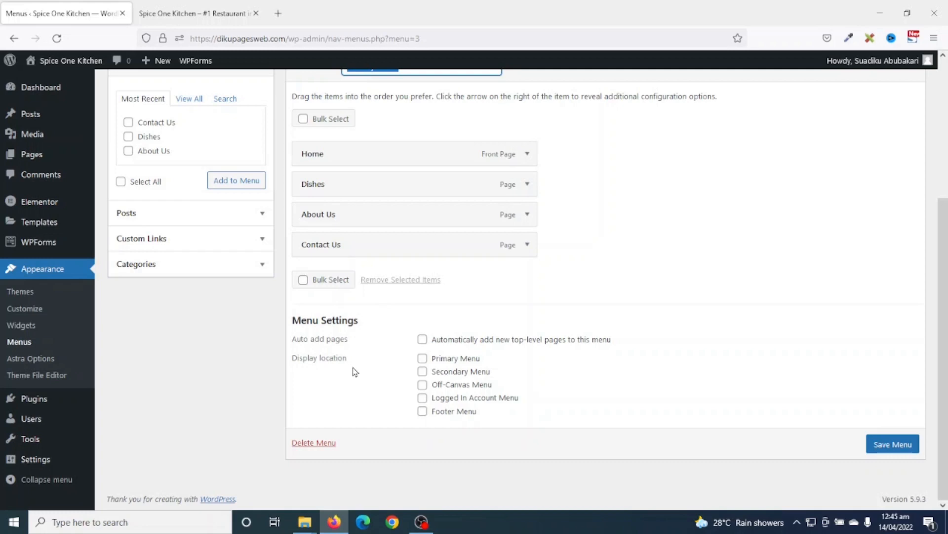
{"action": "left_click", "coordinate": [423, 358]}
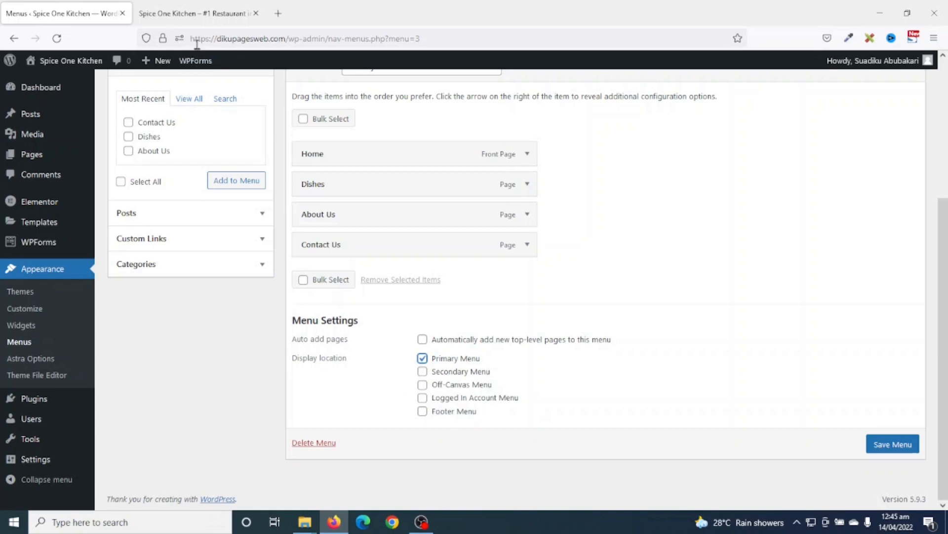
- Save the menu location assignment and reload the live site to check the header navigation
{"action": "left_click", "coordinate": [198, 13]}
{"action": "scroll", "coordinate": [447, 242], "scroll_direction": "down", "scroll_amount": 5}
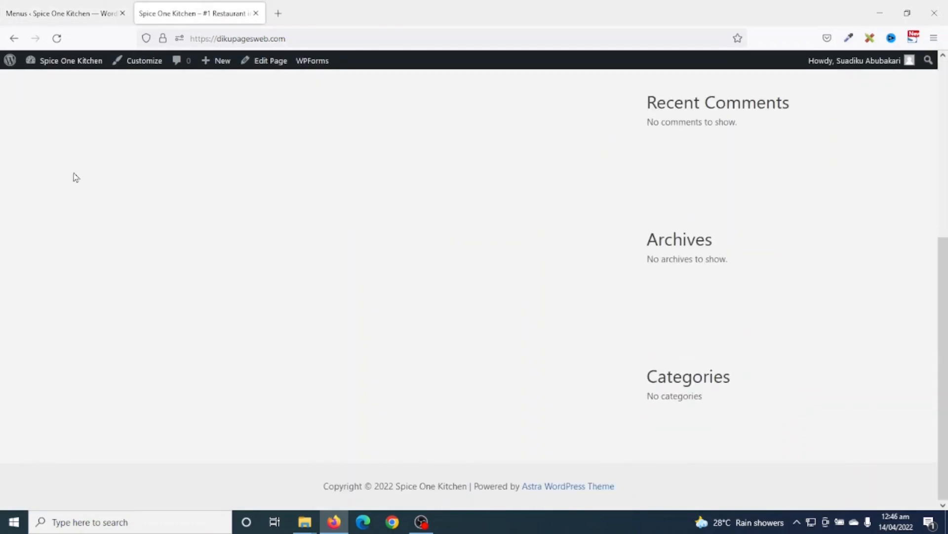
{"action": "left_click", "coordinate": [52, 14]}
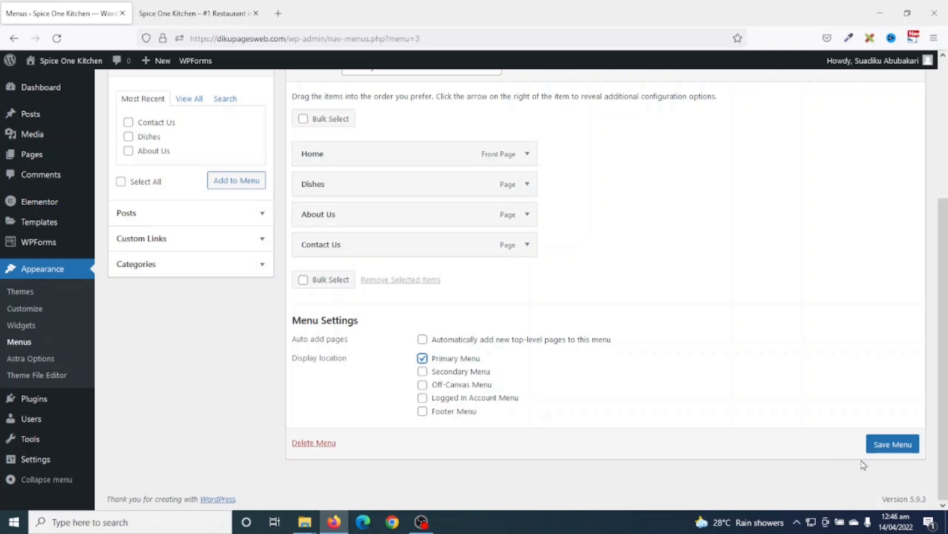
{"action": "left_click", "coordinate": [885, 441]}
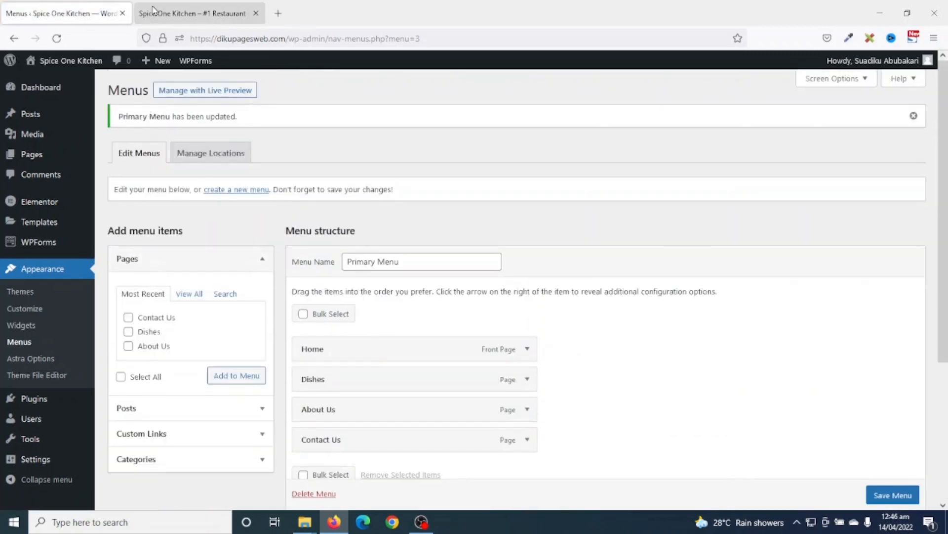
{"action": "left_click", "coordinate": [156, 11]}
{"action": "left_click", "coordinate": [57, 38]}
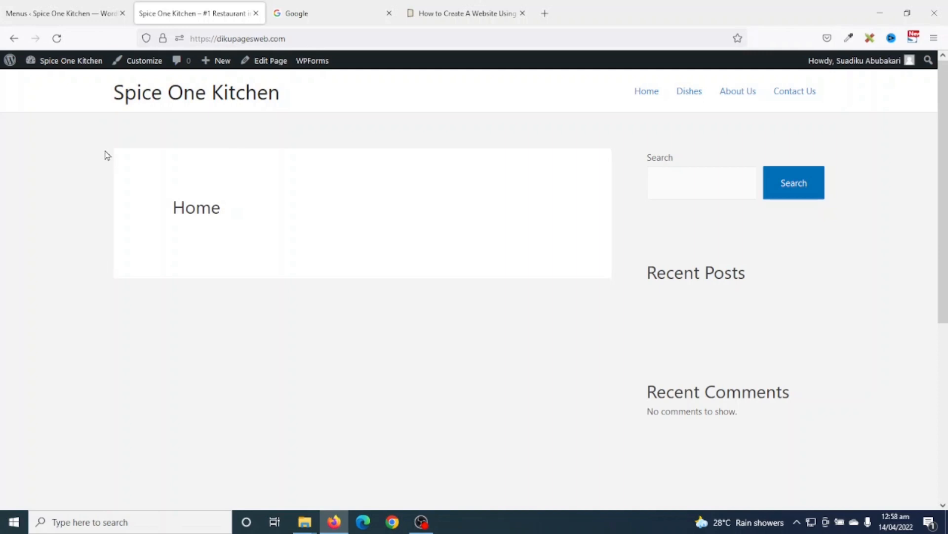
- Open the Customizer from the admin and close the Google and tutorial tabs
{"action": "left_click", "coordinate": [400, 340]}
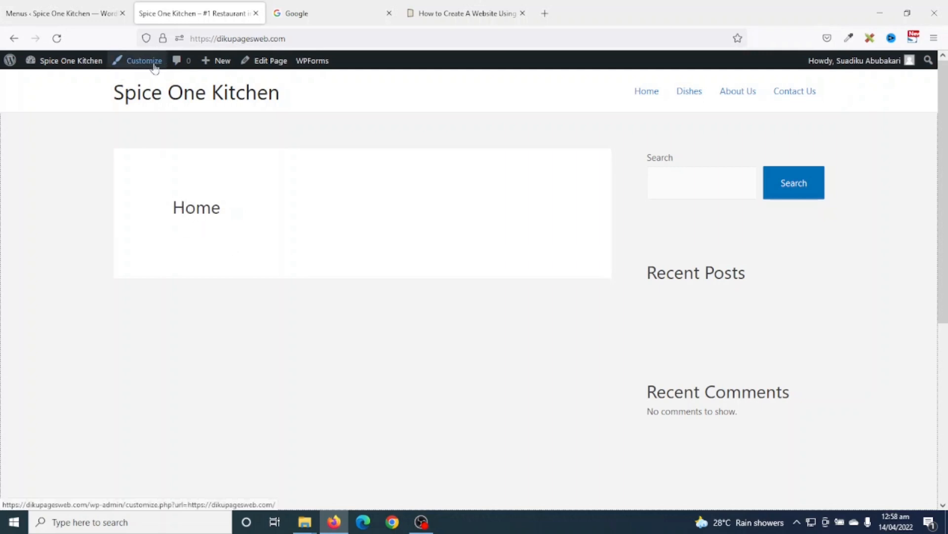
{"action": "left_click", "coordinate": [82, 14]}
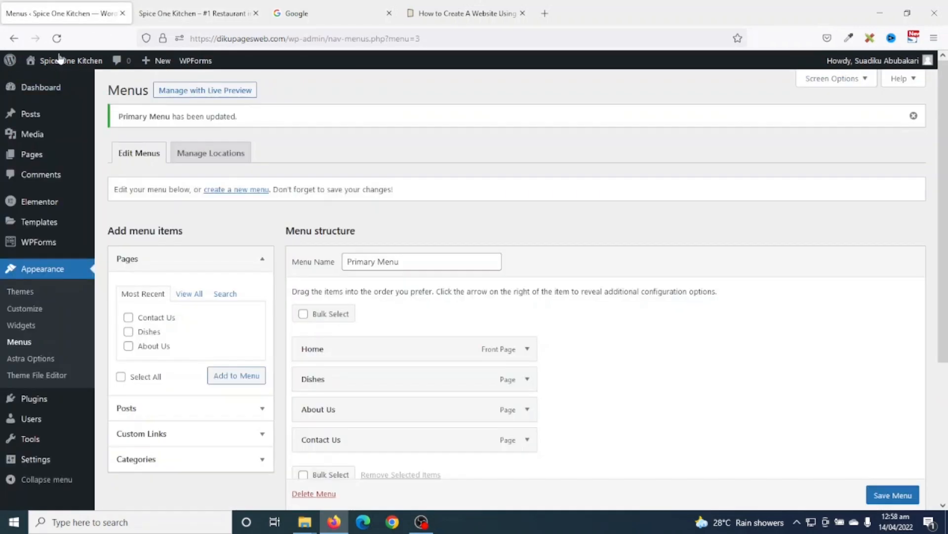
{"action": "left_click", "coordinate": [37, 312]}
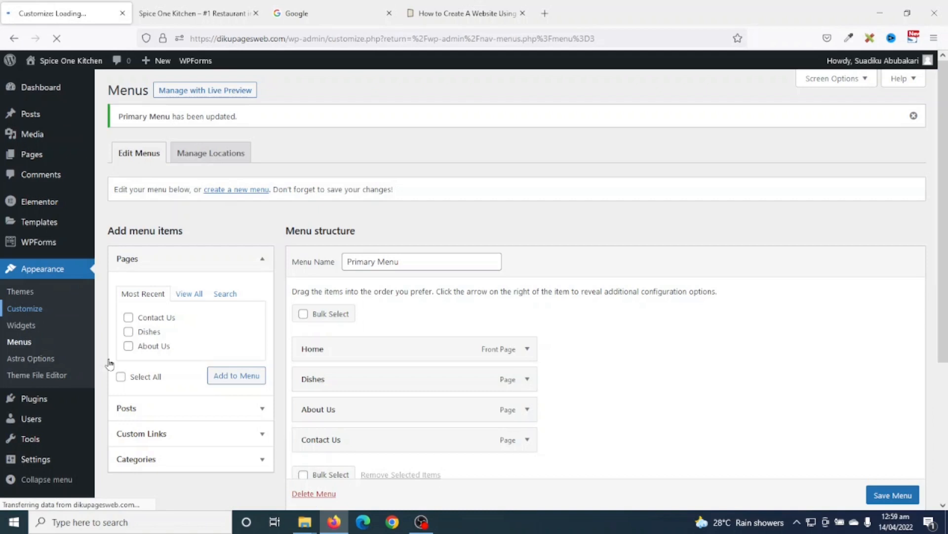
{"action": "left_click", "coordinate": [389, 13]}
{"action": "left_click", "coordinate": [390, 13]}
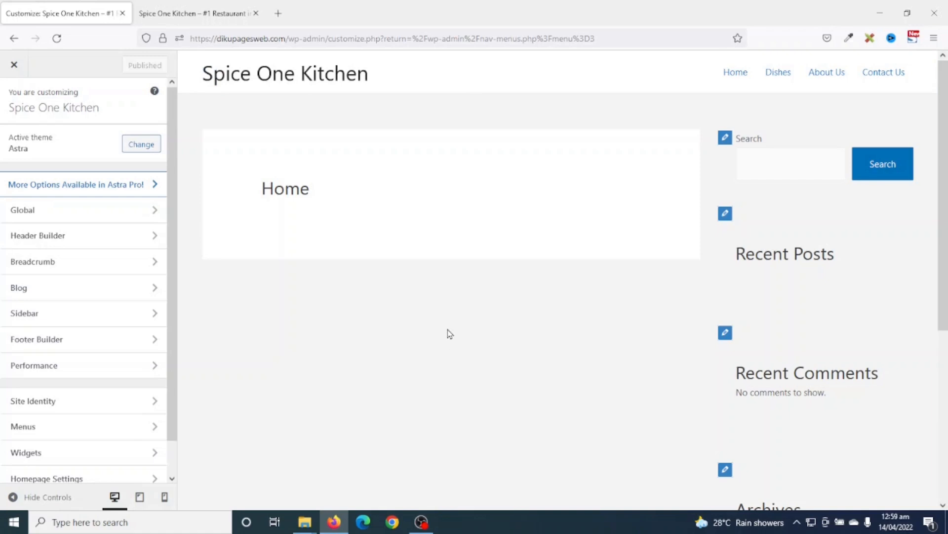
- Open the Site Title & Logo settings from the pencil icon beside the site title
{"action": "scroll", "coordinate": [376, 397], "scroll_direction": "down", "scroll_amount": 5}
{"action": "scroll", "coordinate": [377, 396], "scroll_direction": "up", "scroll_amount": 5}
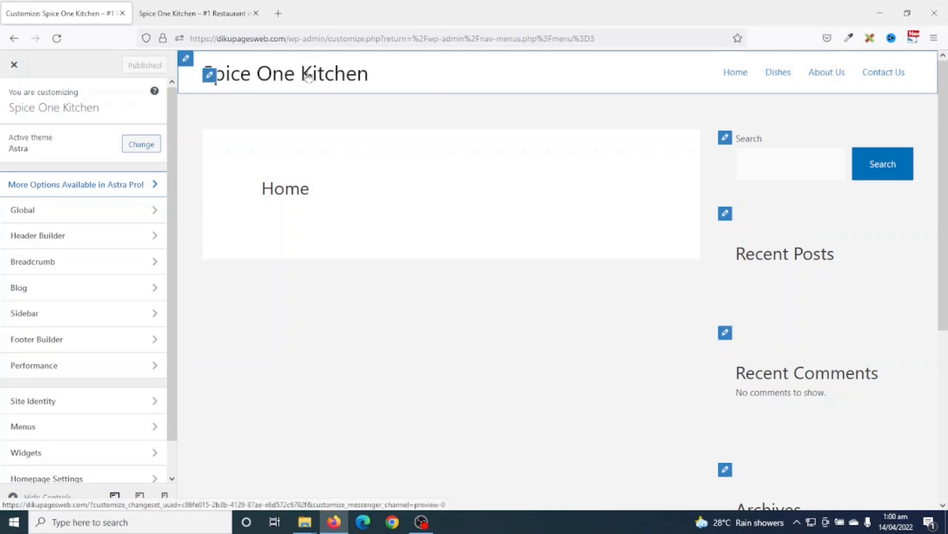
{"action": "left_click", "coordinate": [209, 76]}
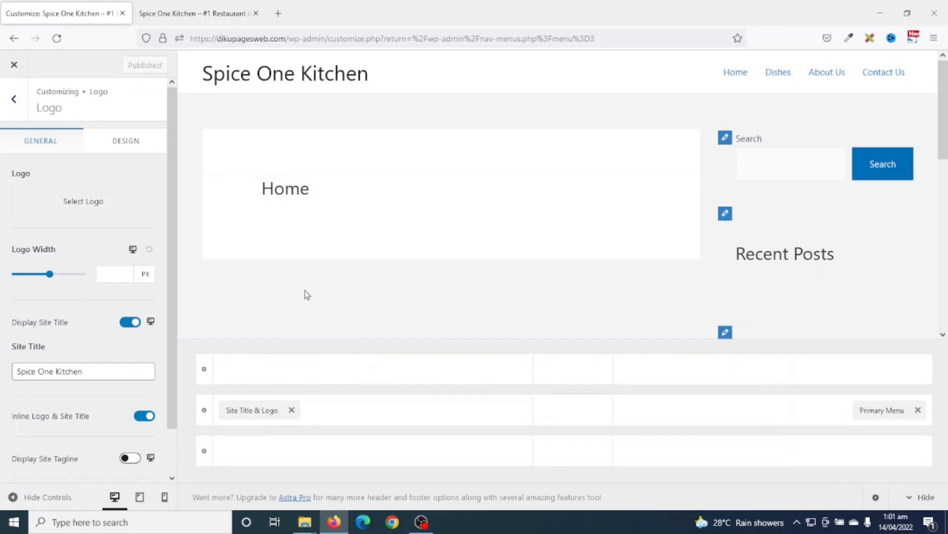
- Upload LOGO.png from the computer as the new logo image
{"action": "left_click", "coordinate": [89, 207]}
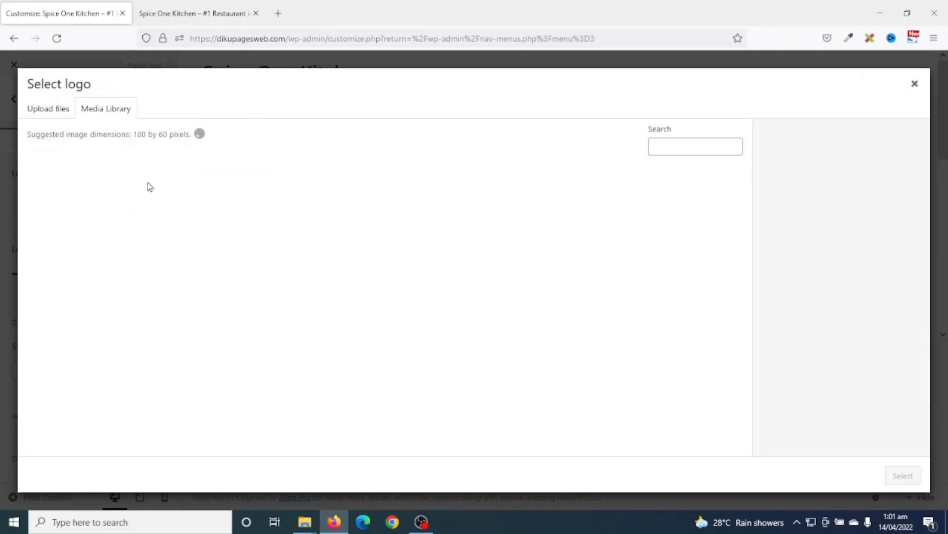
{"action": "left_click", "coordinate": [44, 112]}
{"action": "left_click", "coordinate": [464, 289]}
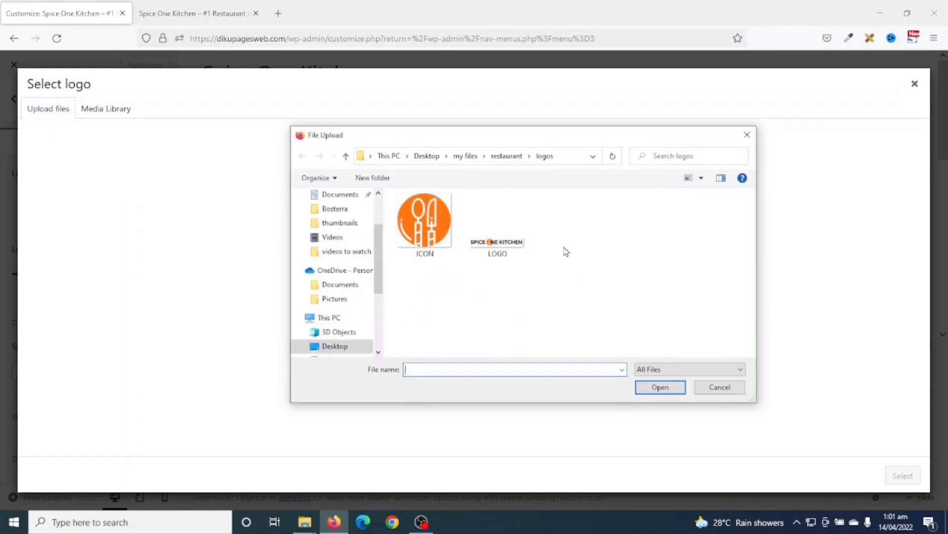
{"action": "left_click", "coordinate": [492, 248]}
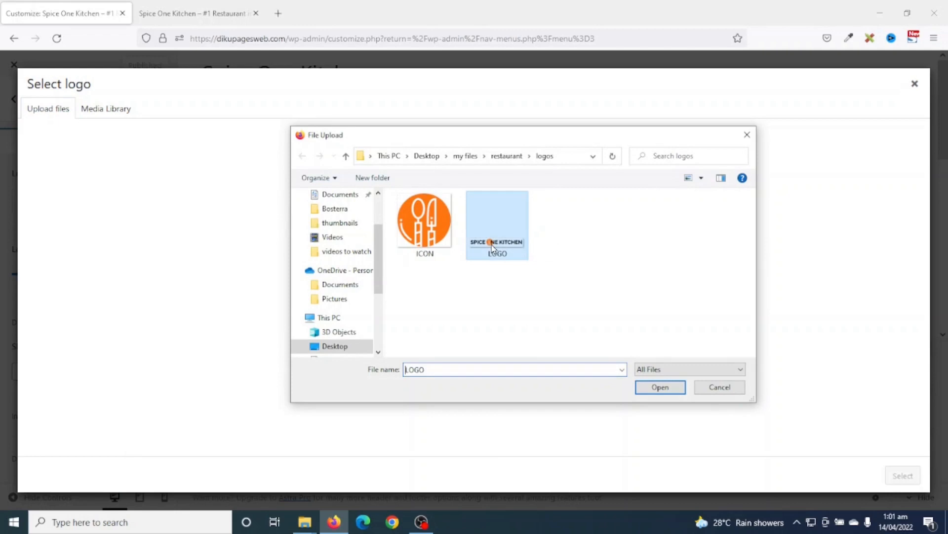
{"action": "left_click", "coordinate": [646, 388]}
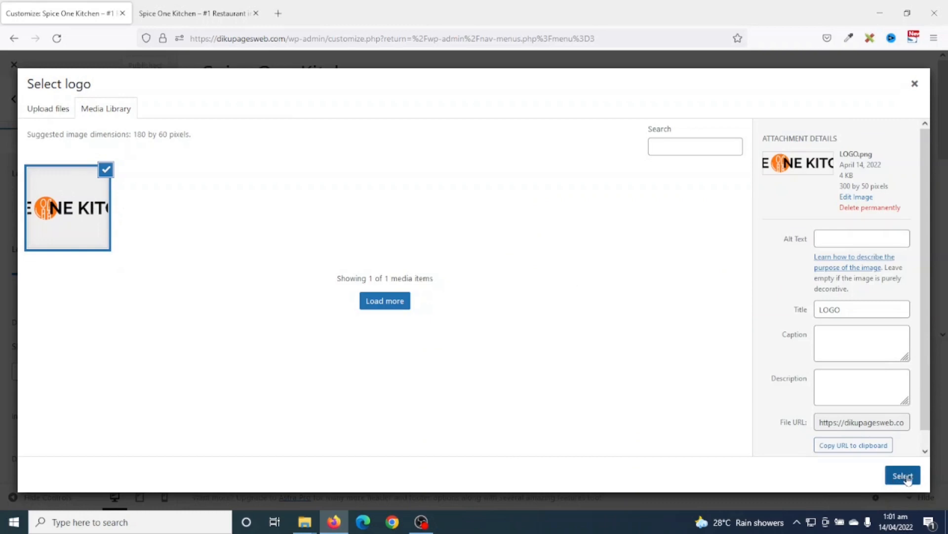
- Set the logo image's alt text and title to 'Spice One Kitchen' and select it
{"action": "left_click", "coordinate": [852, 237]}
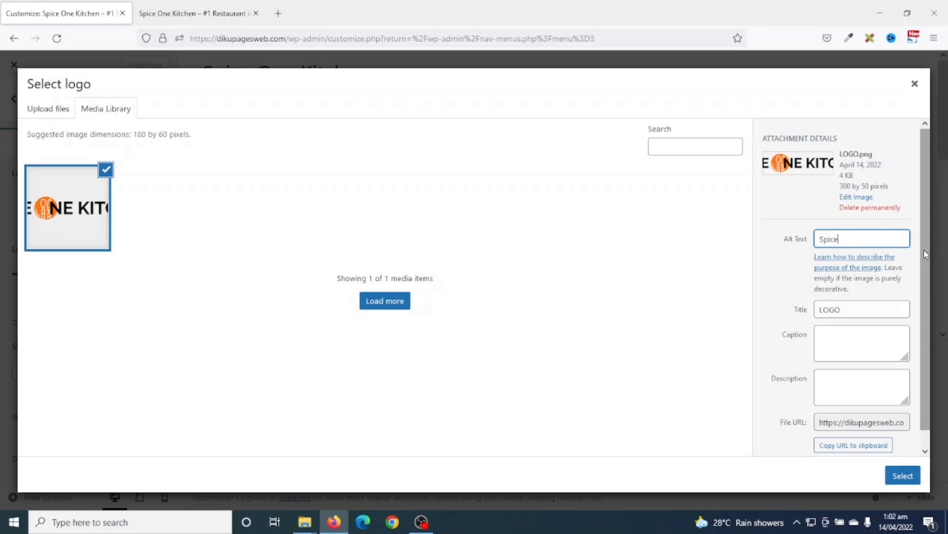
{"action": "type", "text": "en"}
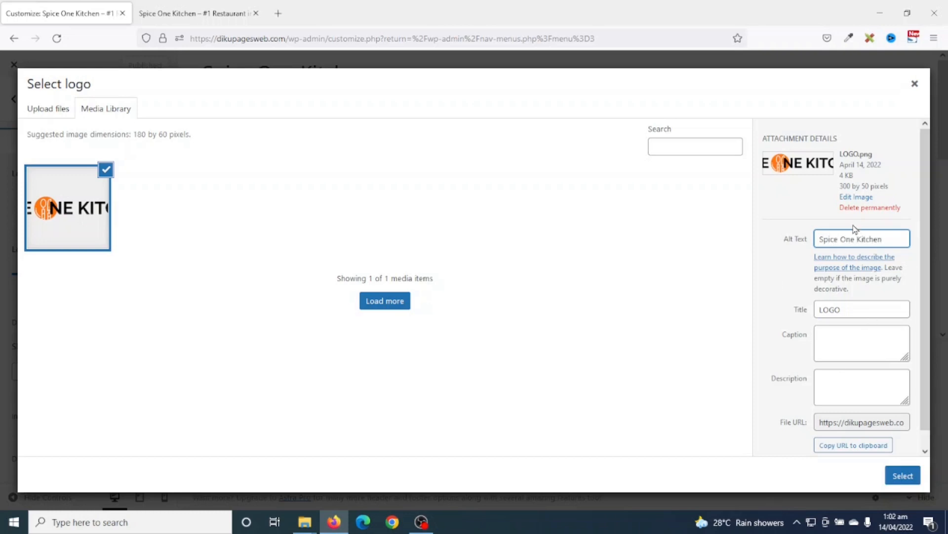
{"action": "left_click_drag", "start_coordinate": [892, 240], "coordinate": [787, 238]}
{"action": "key", "text": "ctrl+c"}
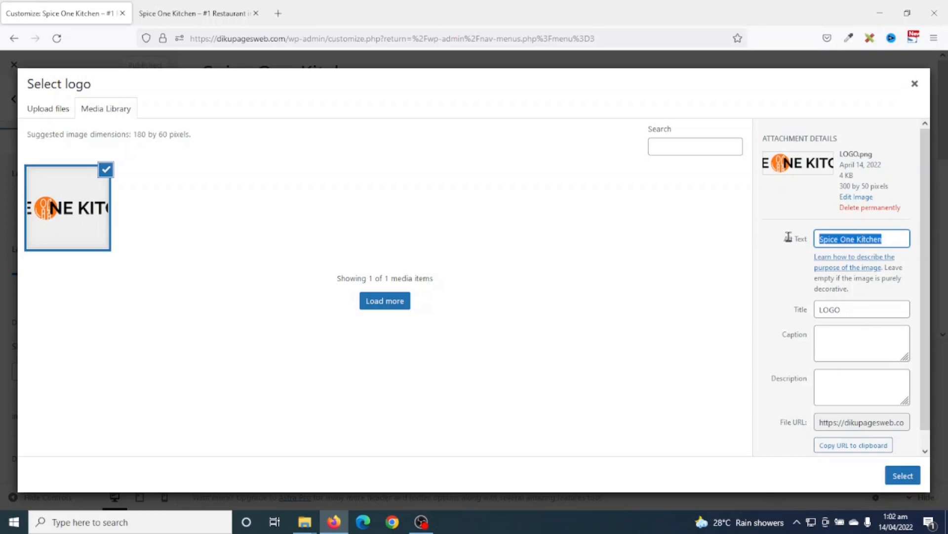
{"action": "left_click_drag", "start_coordinate": [845, 309], "coordinate": [713, 313]}
{"action": "key", "text": "ctrl+v"}
{"action": "left_click", "coordinate": [862, 356]}
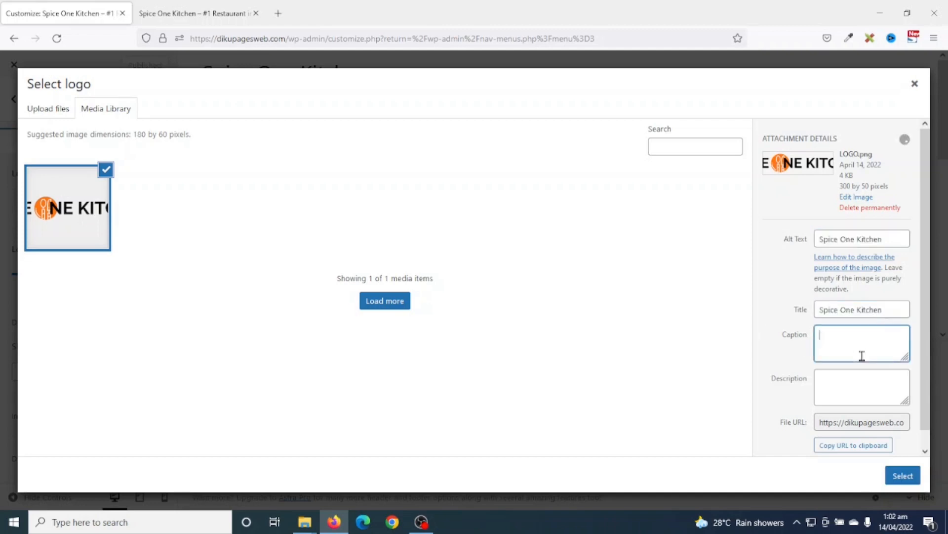
{"action": "left_click", "coordinate": [902, 477]}
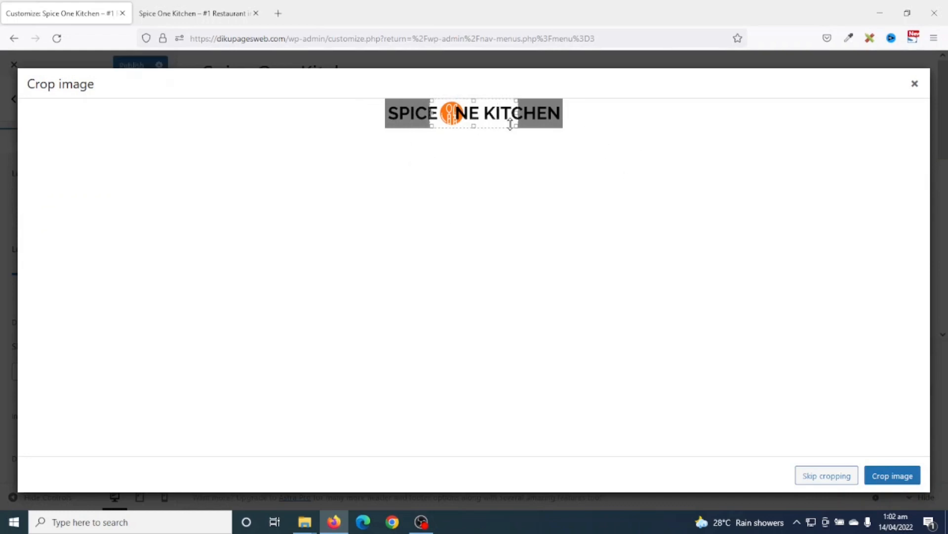
- Use the logo without cropping and set the logo width to 0 px
{"action": "left_click", "coordinate": [812, 476]}
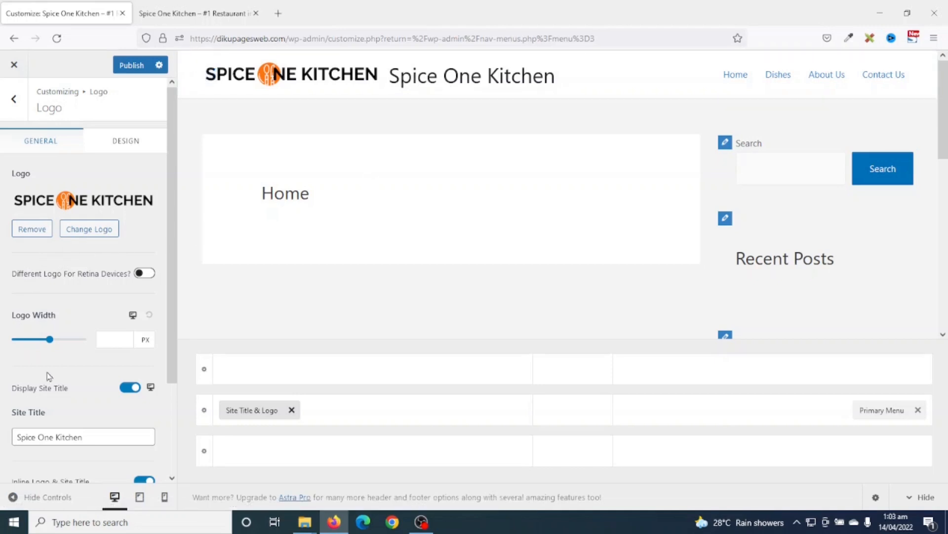
{"action": "left_click", "coordinate": [131, 390]}
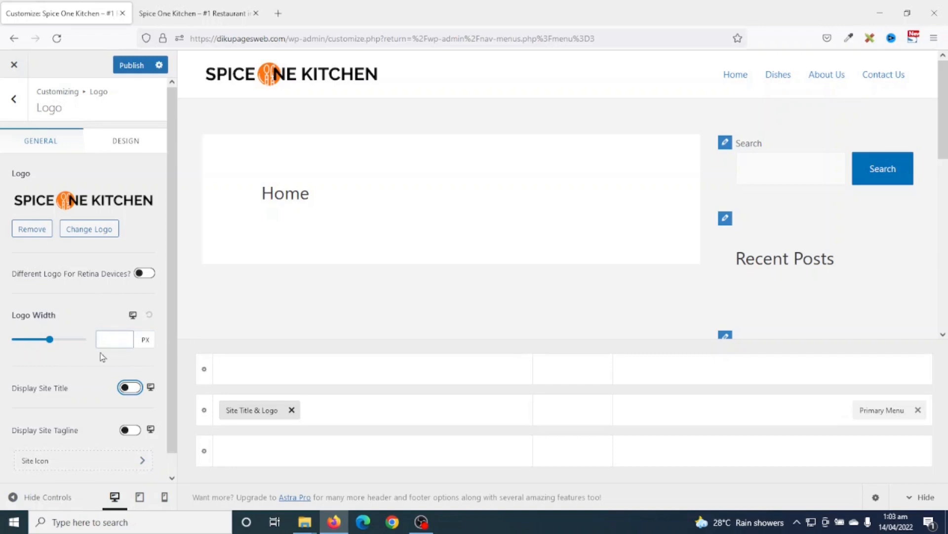
{"action": "left_click", "coordinate": [113, 340]}
{"action": "left_click", "coordinate": [113, 337]}
{"action": "type", "text": "0"}
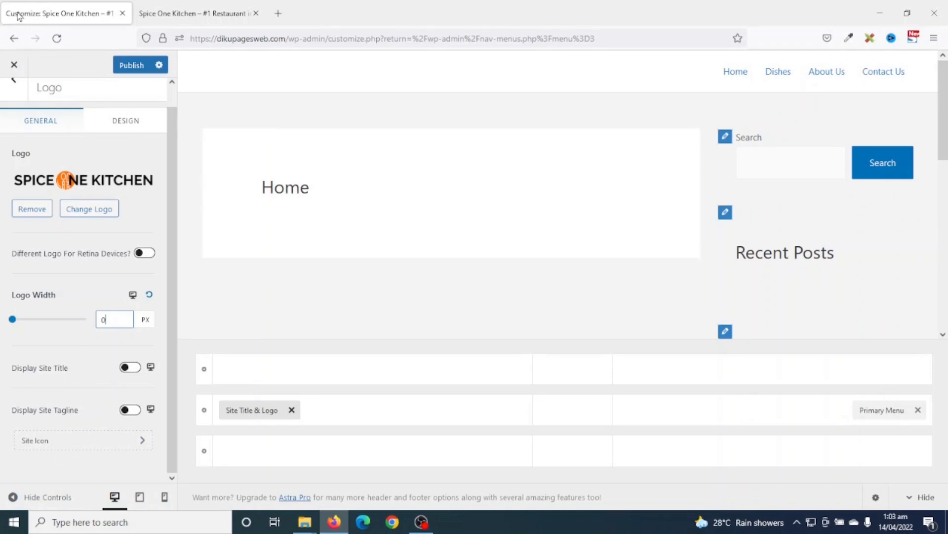
{"action": "left_click", "coordinate": [50, 444]}
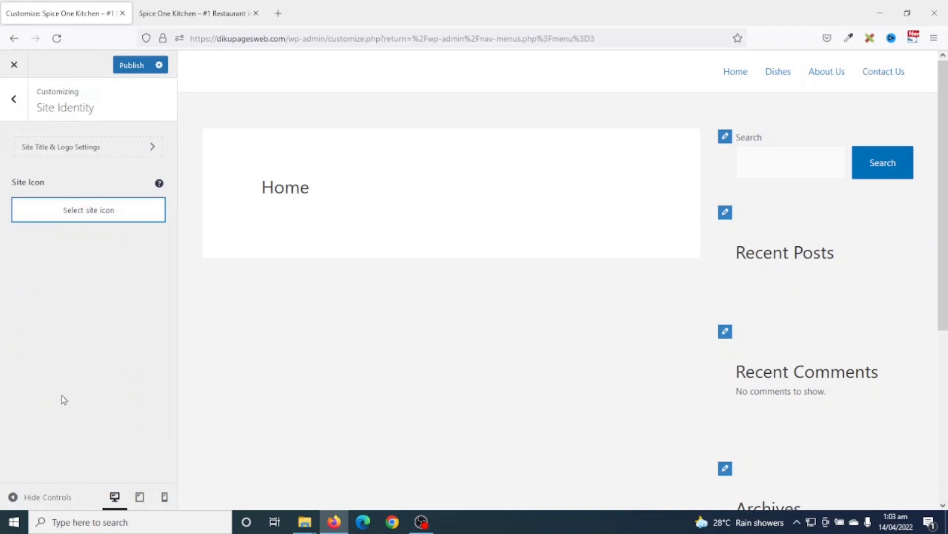
- Upload ICON.png from the computer as the site icon image
{"action": "left_click", "coordinate": [75, 214]}
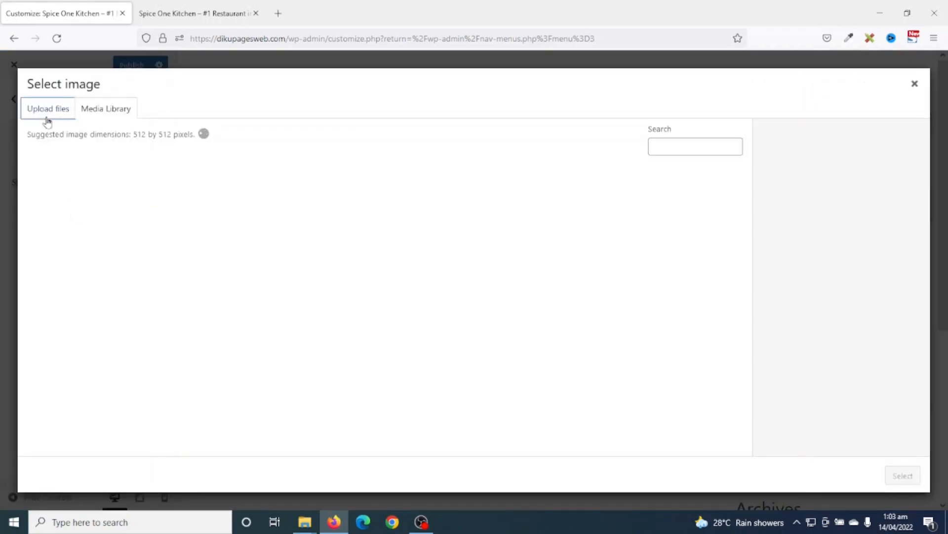
{"action": "left_click", "coordinate": [47, 113]}
{"action": "left_click", "coordinate": [467, 291]}
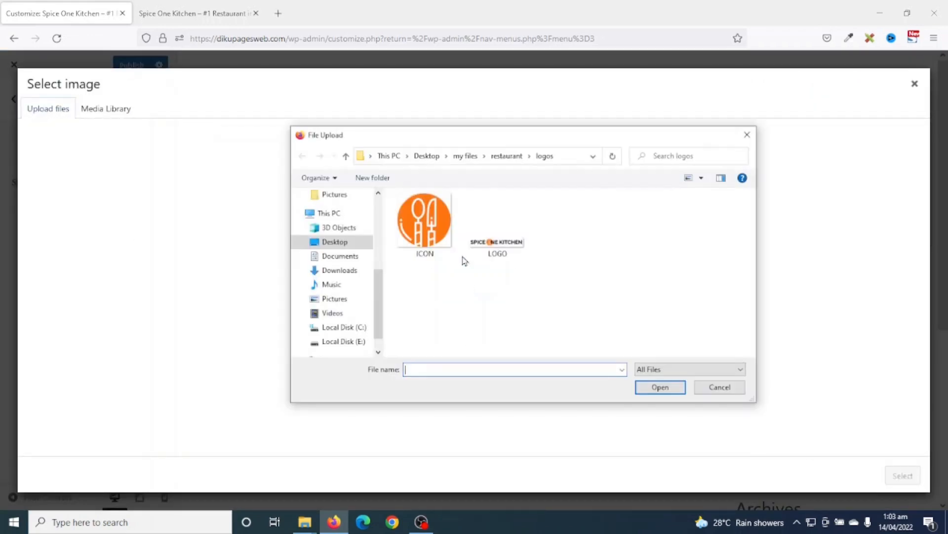
{"action": "left_click", "coordinate": [431, 230]}
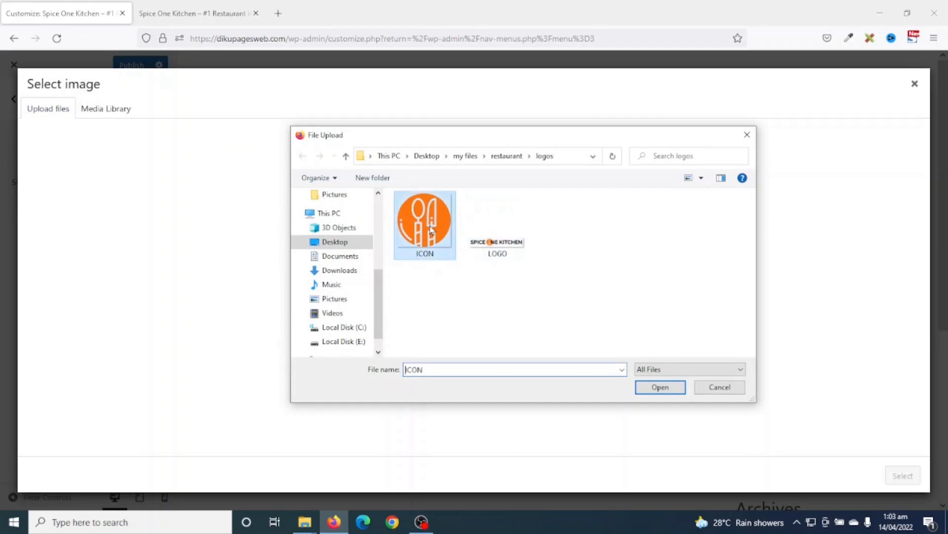
{"action": "left_click", "coordinate": [663, 388]}
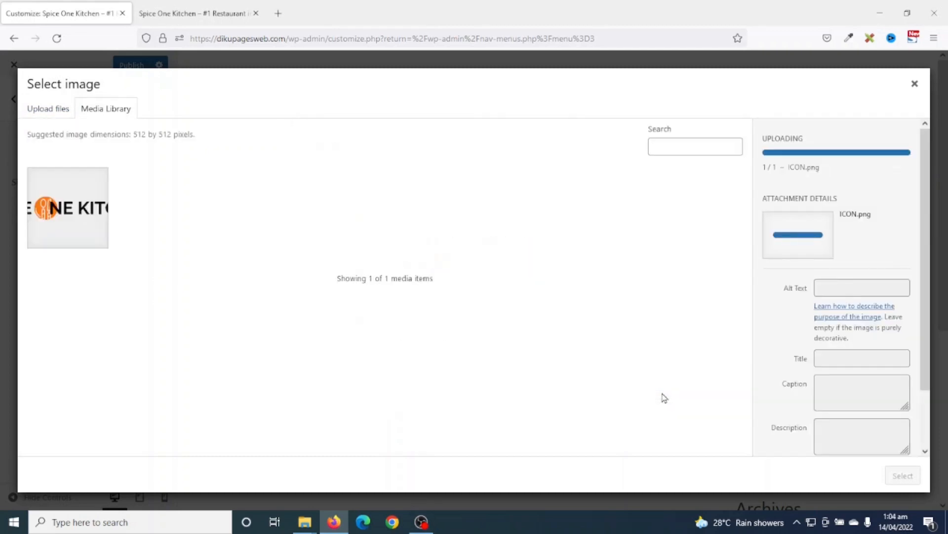
- Give ICON.png alt text and title 'Spice One Kitchen', select it, and skip cropping
{"action": "left_click", "coordinate": [853, 249]}
{"action": "type", "text": "Spice One Kitchen"}
{"action": "double_click", "coordinate": [862, 324]}
{"action": "type", "text": "Spice One Kitchen"}
{"action": "left_click", "coordinate": [834, 365]}
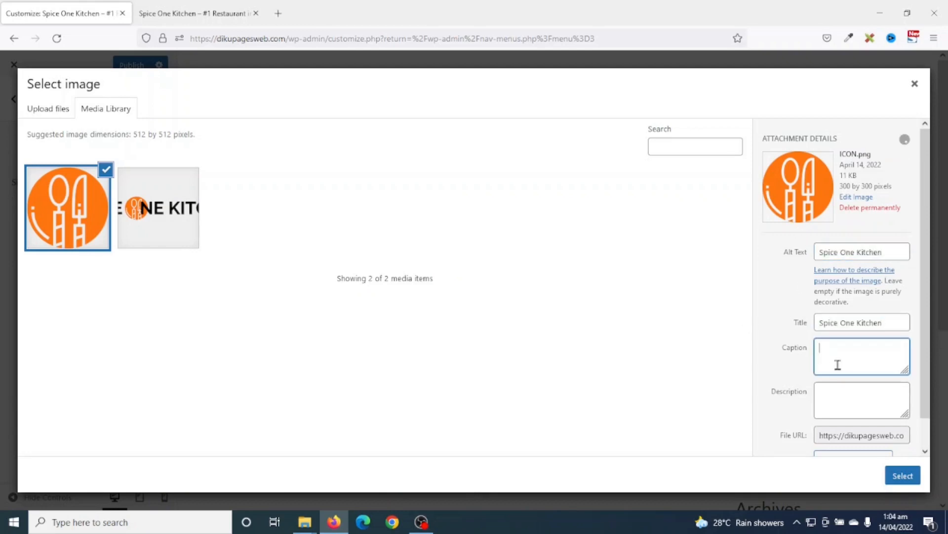
{"action": "left_click", "coordinate": [909, 477]}
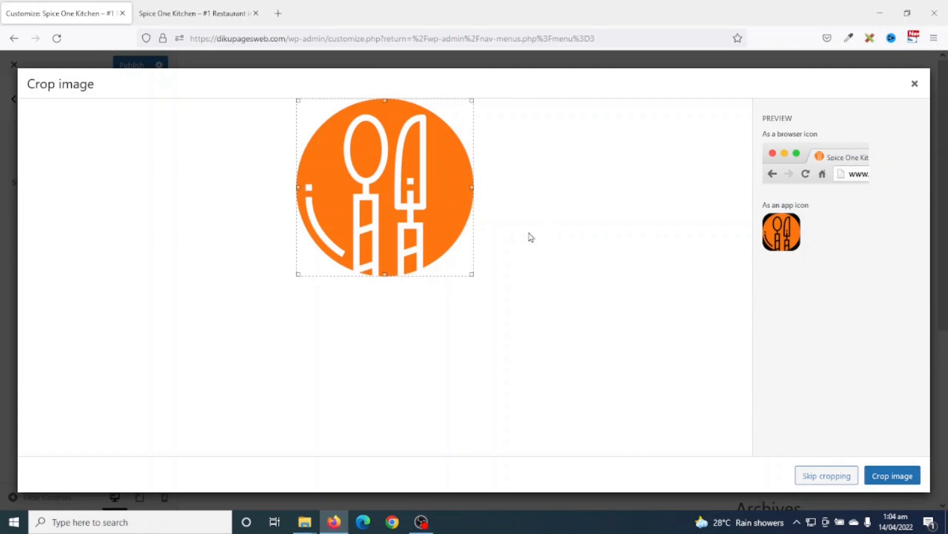
{"action": "left_click", "coordinate": [826, 476]}
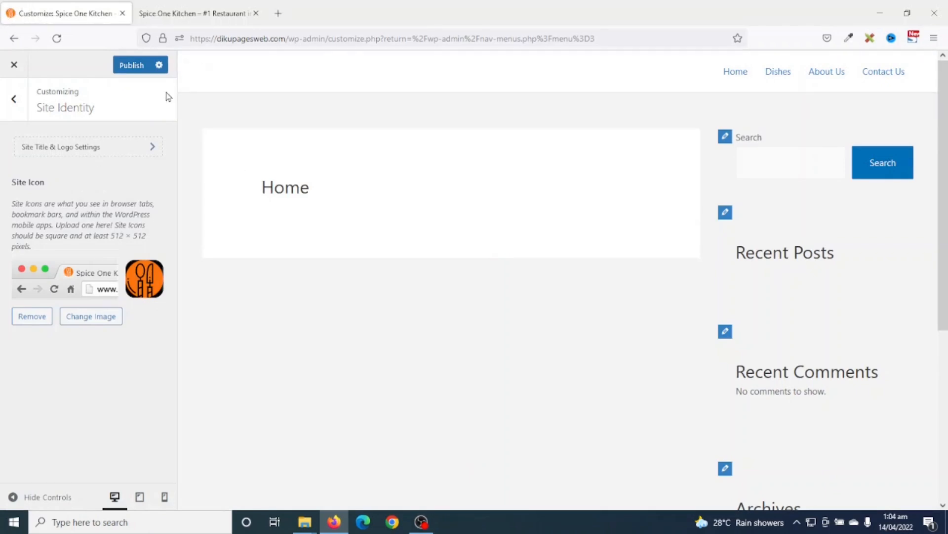
- Publish the Customizer changes and reload the live site to check the Spice One Kitchen logo
{"action": "left_click", "coordinate": [131, 65]}
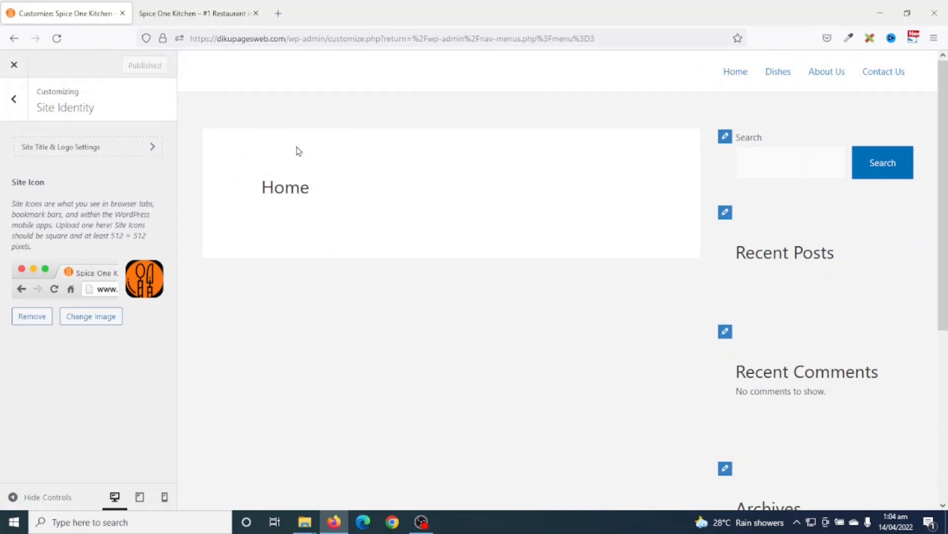
{"action": "left_click", "coordinate": [198, 19]}
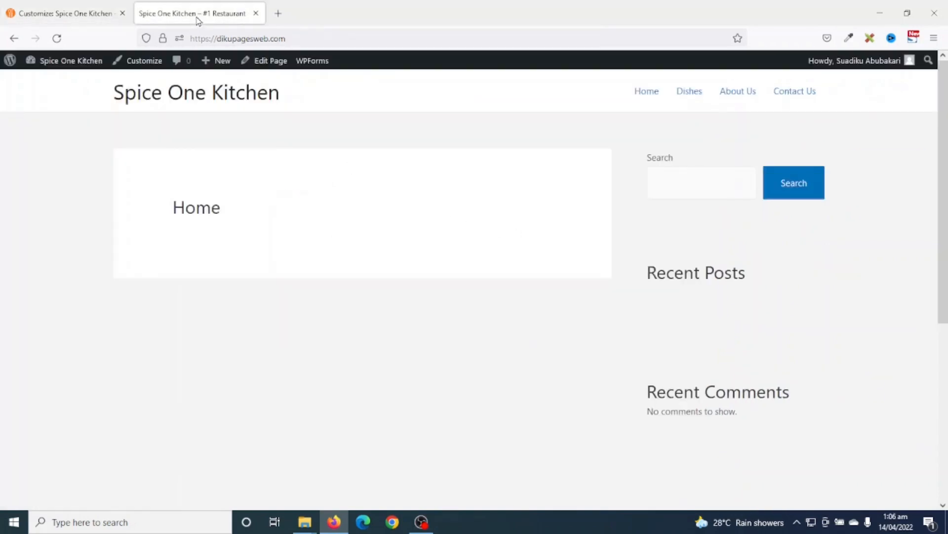
{"action": "left_click", "coordinate": [57, 38]}
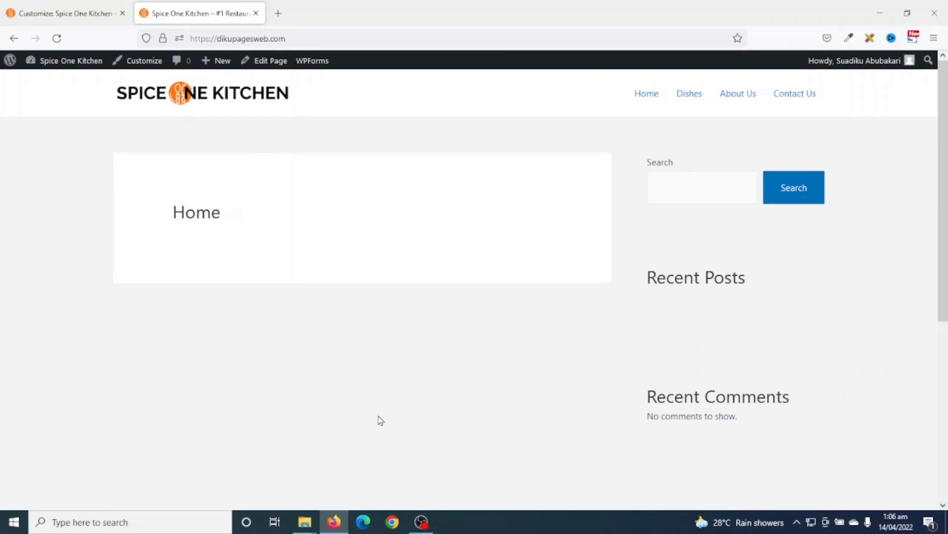
{"action": "left_click", "coordinate": [69, 13]}
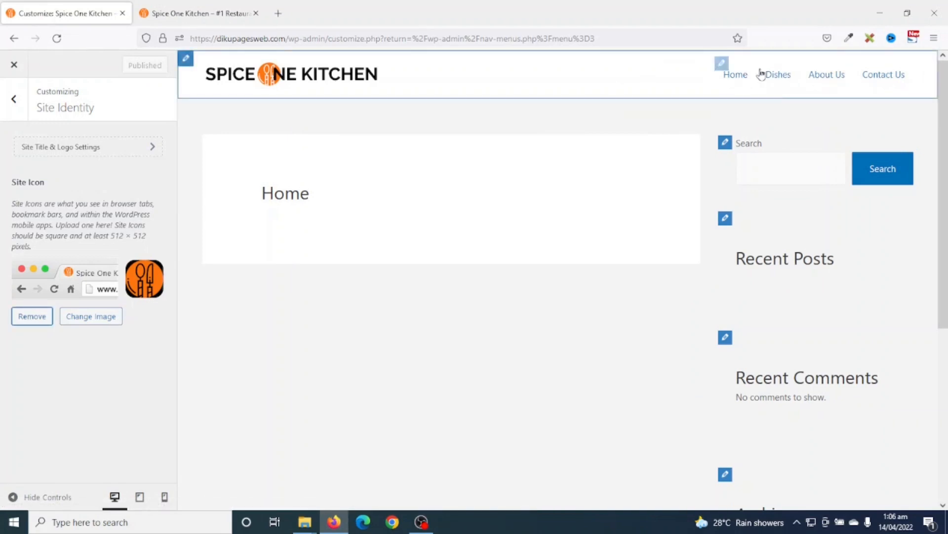
- Open the Primary Menu's Design settings and scroll down to its Menu Color options
{"action": "left_click", "coordinate": [722, 63]}
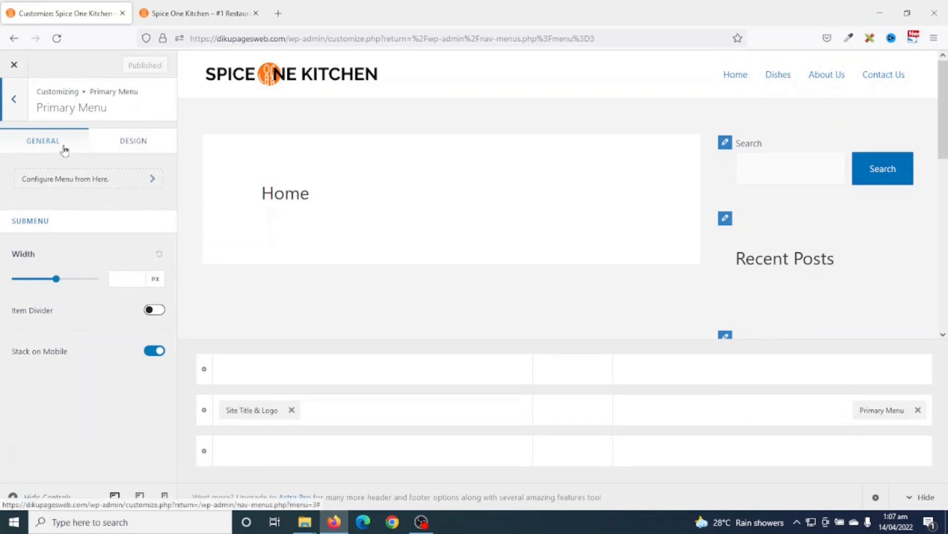
{"action": "left_click", "coordinate": [132, 144]}
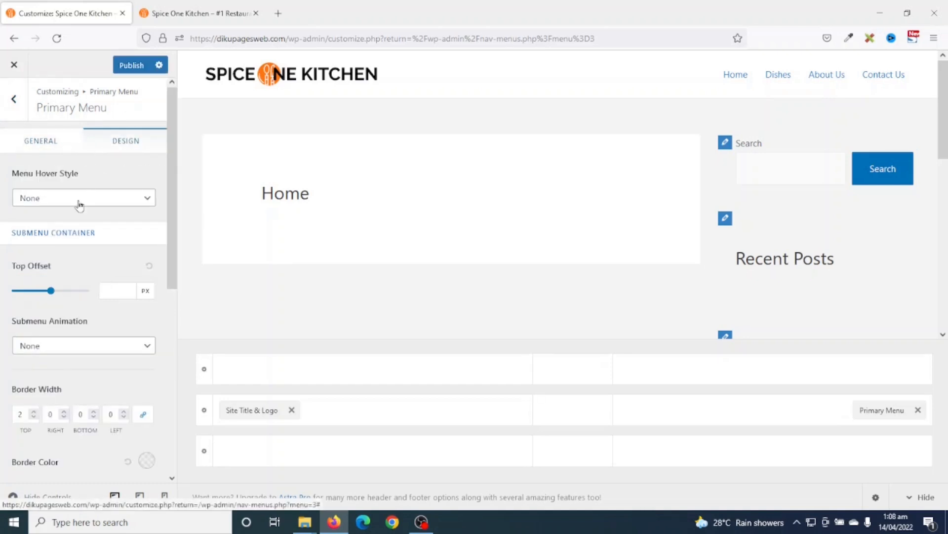
{"action": "scroll", "coordinate": [89, 282], "scroll_direction": "down", "scroll_amount": 1}
{"action": "scroll", "coordinate": [90, 283], "scroll_direction": "down", "scroll_amount": 5}
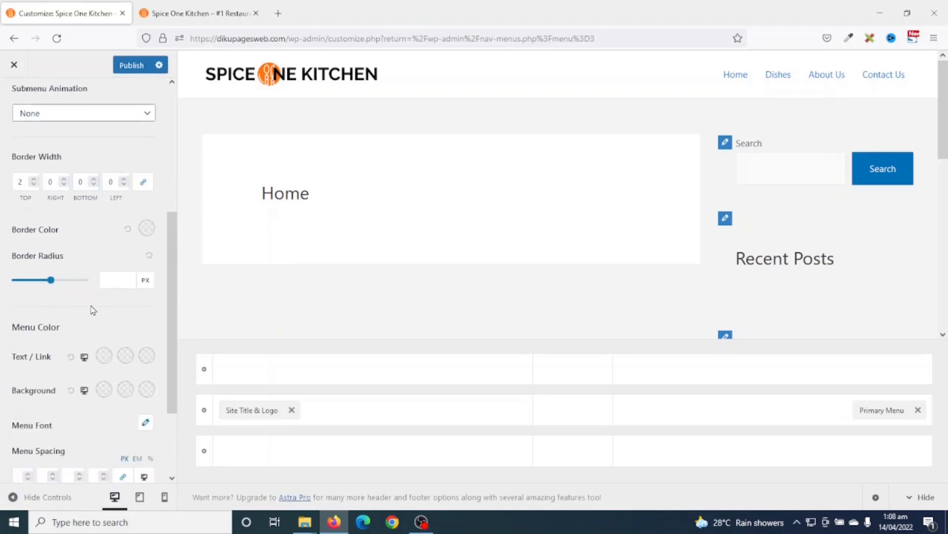
{"action": "scroll", "coordinate": [92, 306], "scroll_direction": "up", "scroll_amount": 4}
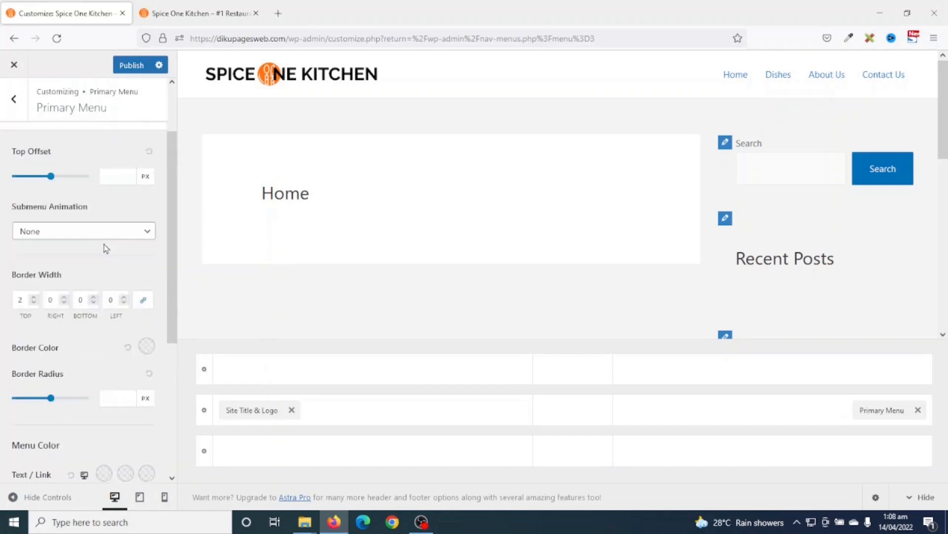
{"action": "scroll", "coordinate": [108, 229], "scroll_direction": "down", "scroll_amount": 2}
{"action": "scroll", "coordinate": [107, 228], "scroll_direction": "down", "scroll_amount": 3}
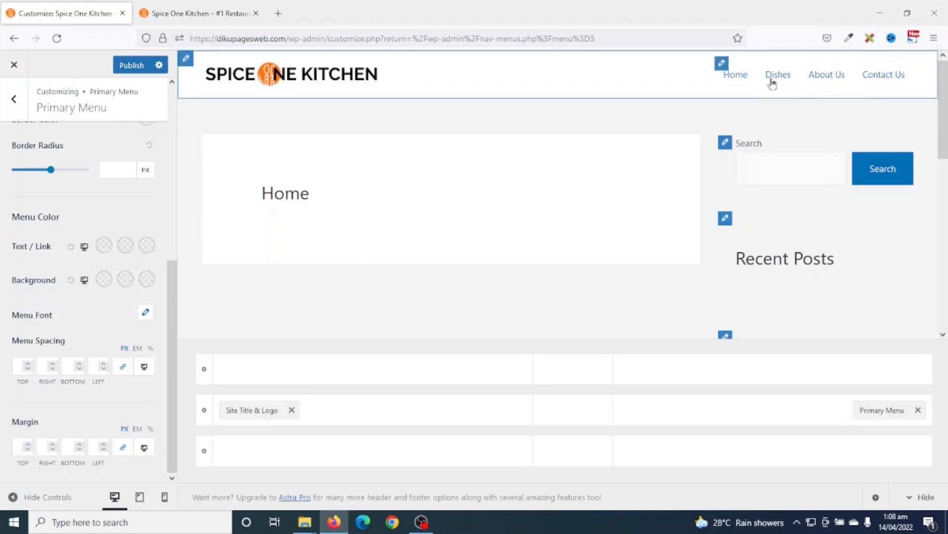
- Try out several hues for the Primary Menu's normal Text/Link colour
{"action": "left_click", "coordinate": [103, 245]}
{"action": "left_click_drag", "start_coordinate": [72, 338], "coordinate": [110, 371]}
{"action": "left_click_drag", "start_coordinate": [77, 328], "coordinate": [68, 369]}
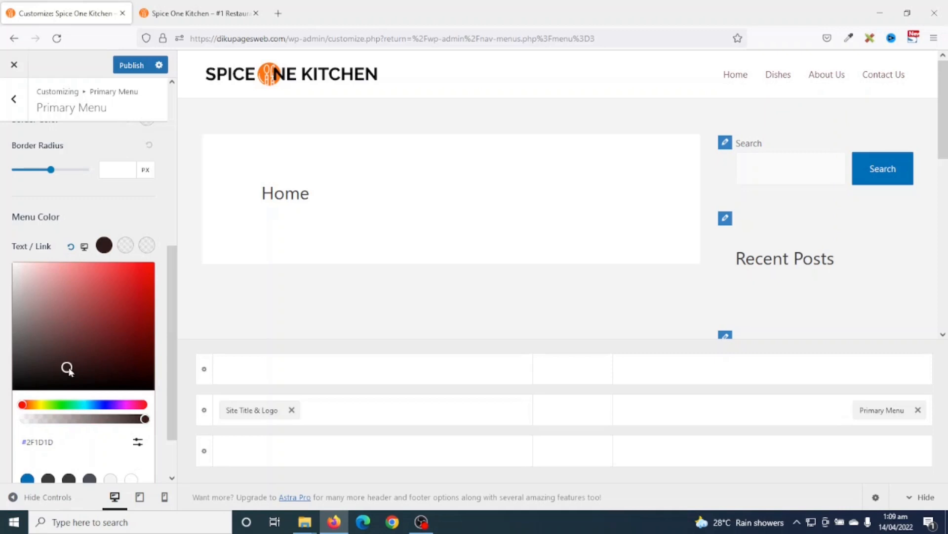
{"action": "left_click", "coordinate": [99, 407]}
{"action": "left_click", "coordinate": [84, 405]}
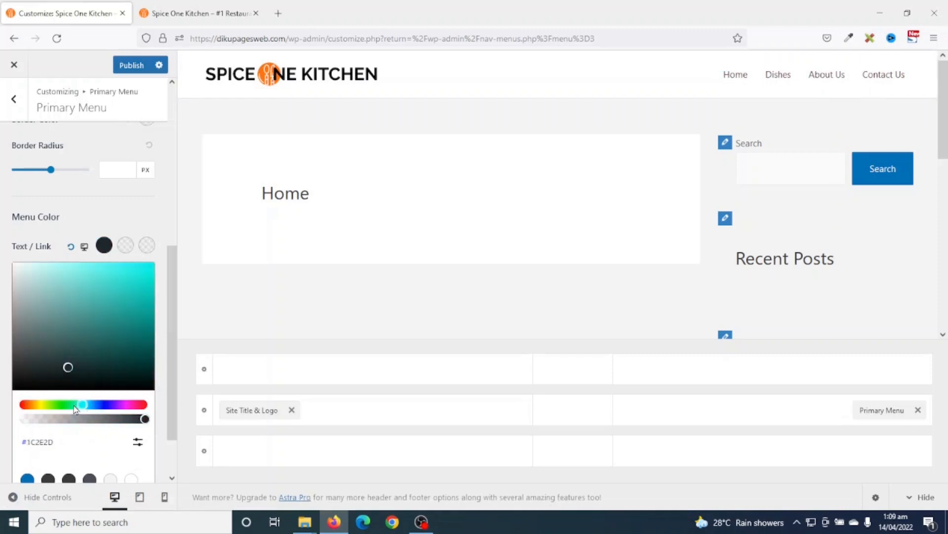
{"action": "left_click", "coordinate": [45, 405]}
{"action": "left_click", "coordinate": [26, 405]}
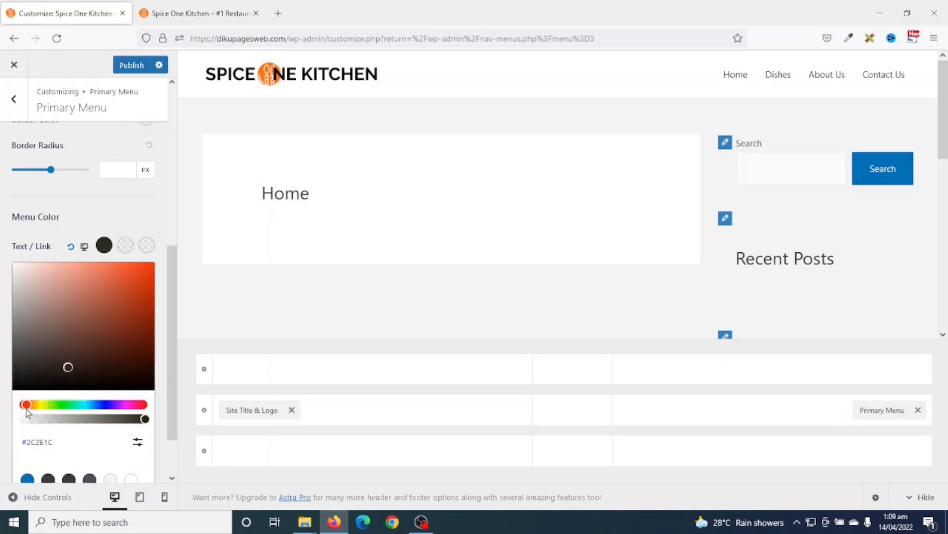
{"action": "left_click", "coordinate": [100, 305]}
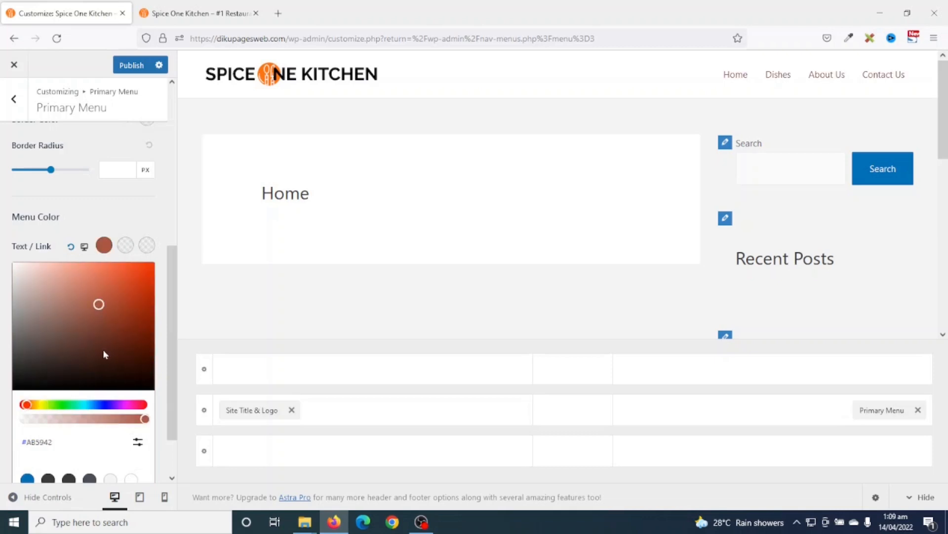
{"action": "left_click", "coordinate": [83, 405]}
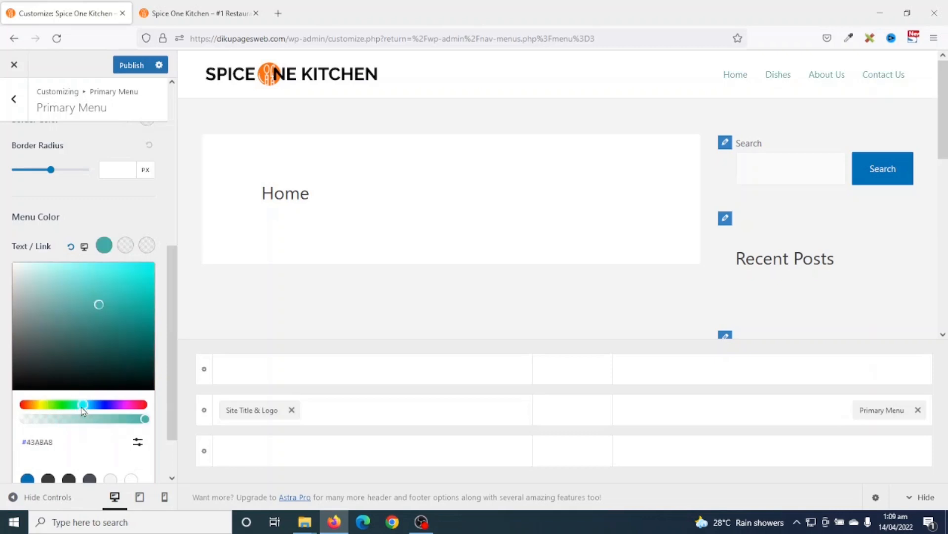
{"action": "left_click", "coordinate": [138, 288]}
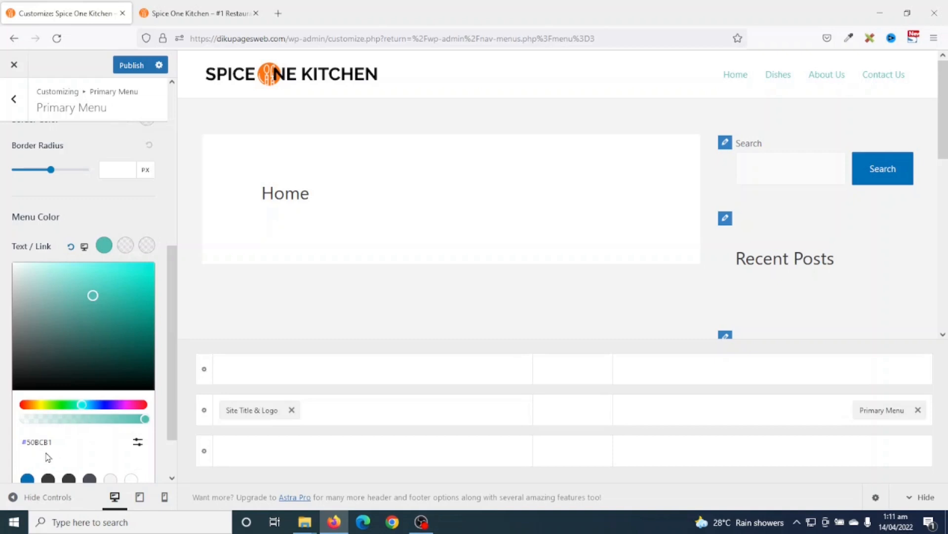
- Enter hex ffffff as the menu's normal Text/Link colour, leaving it white
{"action": "left_click", "coordinate": [140, 444]}
{"action": "scroll", "coordinate": [163, 447], "scroll_direction": "down", "scroll_amount": 1}
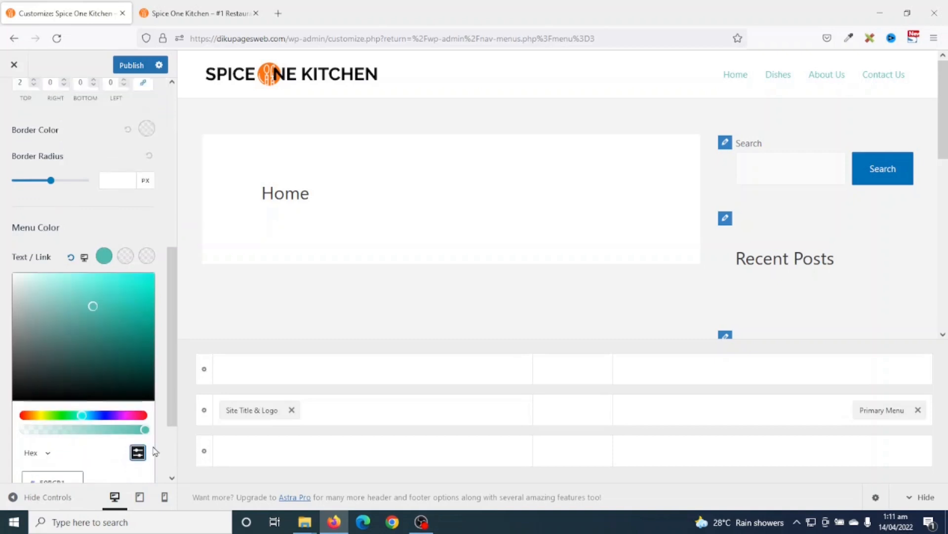
{"action": "left_click_drag", "start_coordinate": [66, 449], "coordinate": [27, 452]}
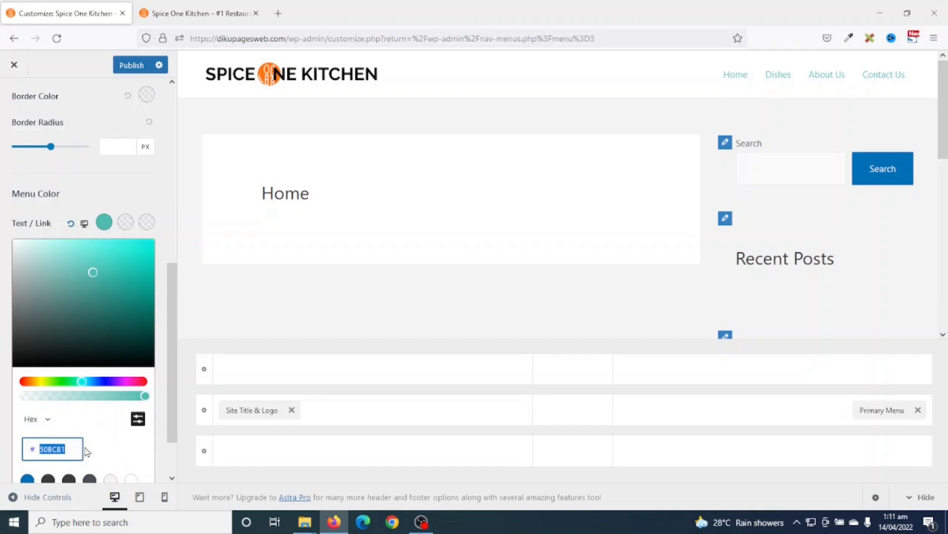
{"action": "type", "text": "ffffff"}
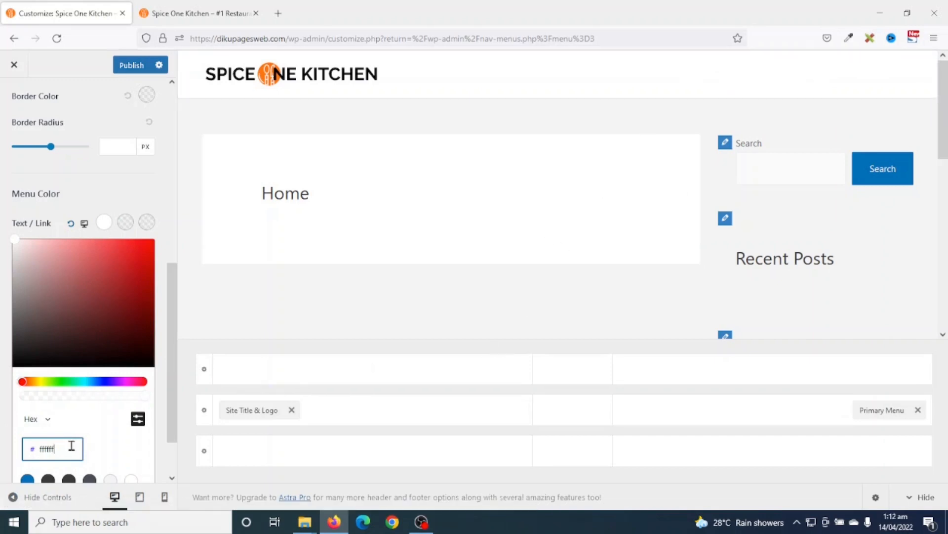
{"action": "double_click", "coordinate": [48, 448]}
{"action": "scroll", "coordinate": [44, 352], "scroll_direction": "up", "scroll_amount": 1}
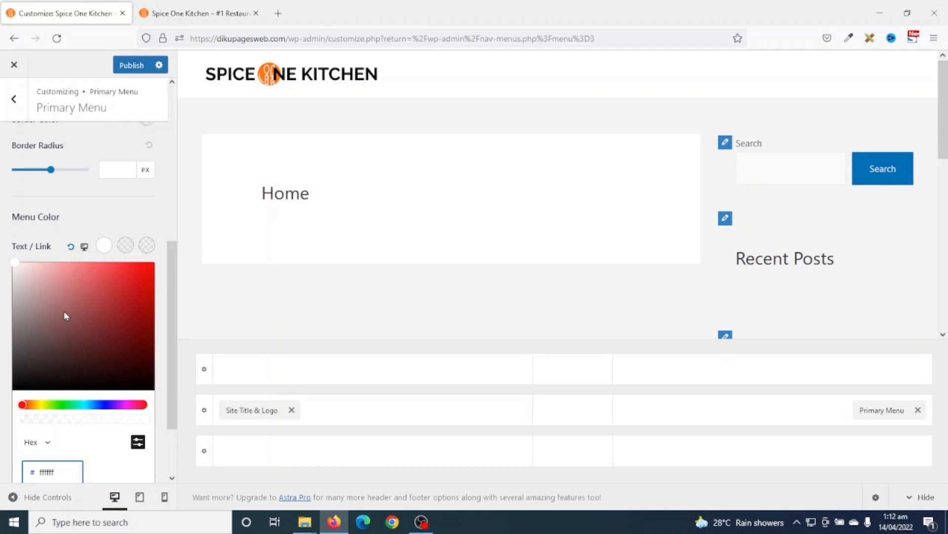
{"action": "left_click", "coordinate": [83, 312]}
{"action": "left_click_drag", "start_coordinate": [84, 312], "coordinate": [2, 256]}
{"action": "left_click", "coordinate": [1, 256]}
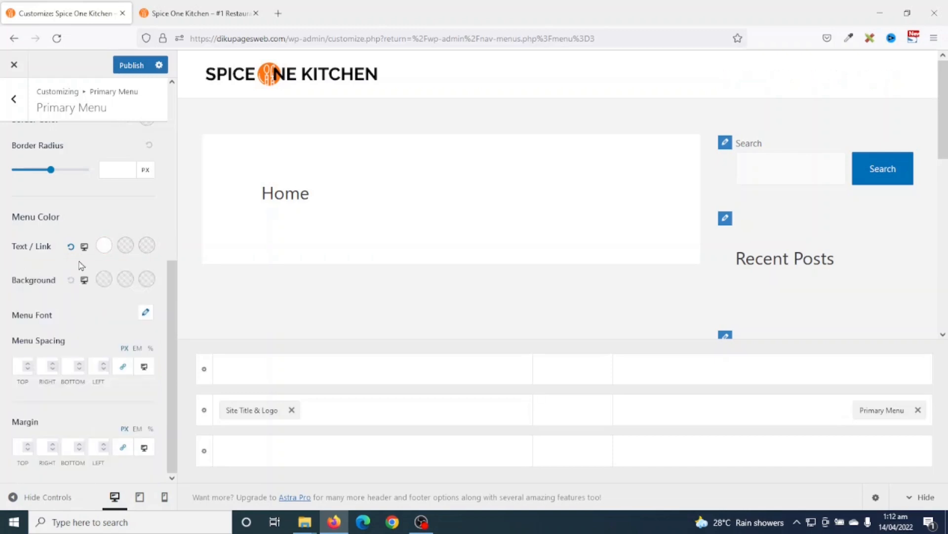
- Make the normal menu link text black and set the hover colour to #FF770F
{"action": "left_click", "coordinate": [104, 245]}
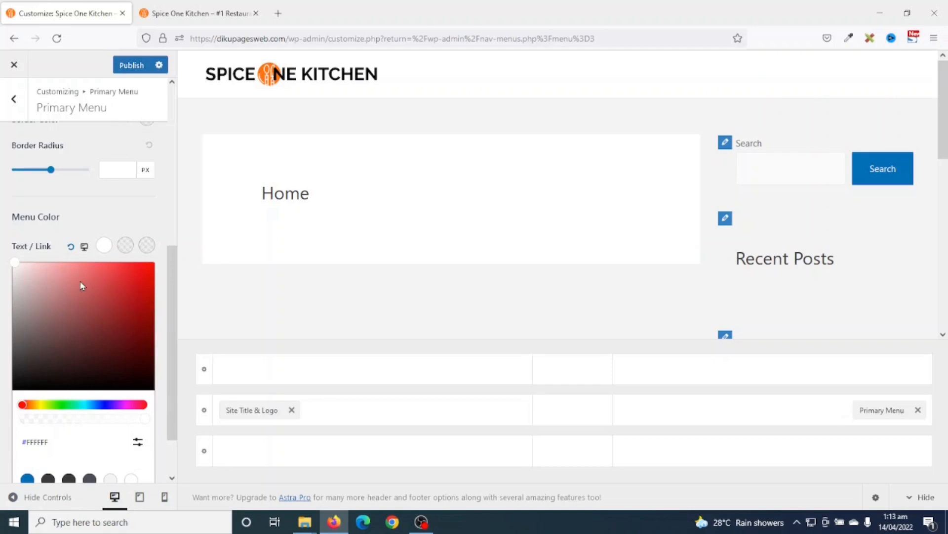
{"action": "left_click_drag", "start_coordinate": [34, 343], "coordinate": [2, 412]}
{"action": "left_click", "coordinate": [2, 414]}
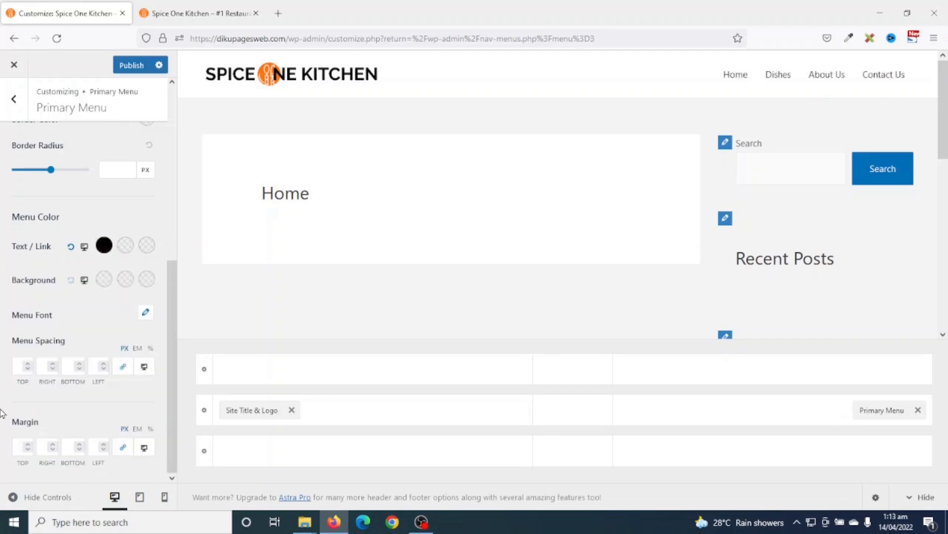
{"action": "left_click", "coordinate": [104, 246]}
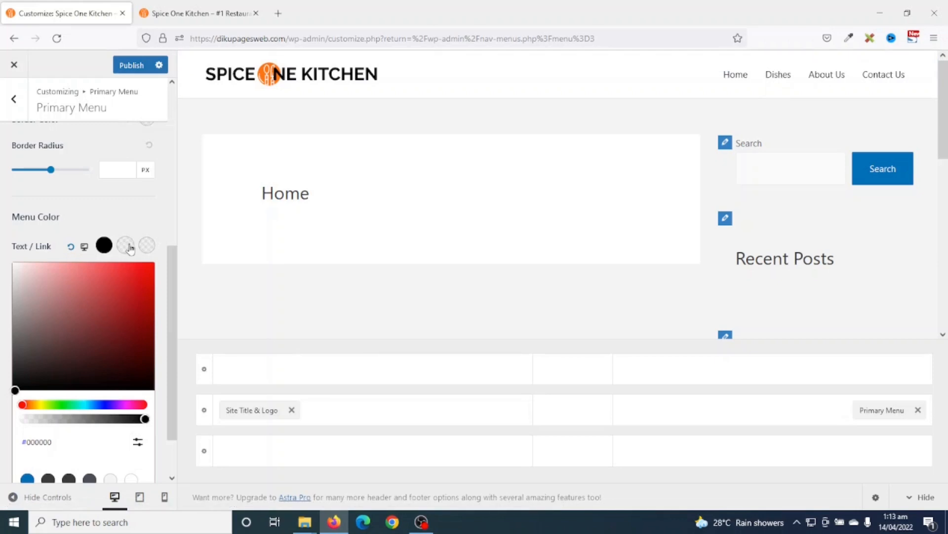
{"action": "left_click", "coordinate": [138, 442]}
{"action": "scroll", "coordinate": [114, 458], "scroll_direction": "down", "scroll_amount": 1}
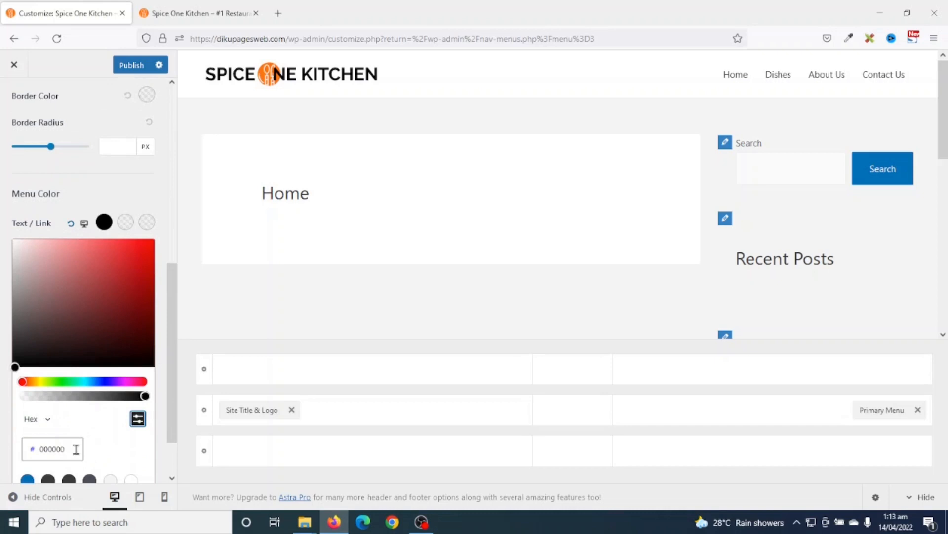
{"action": "double_click", "coordinate": [78, 450]}
{"action": "key", "text": "BackSpace"}
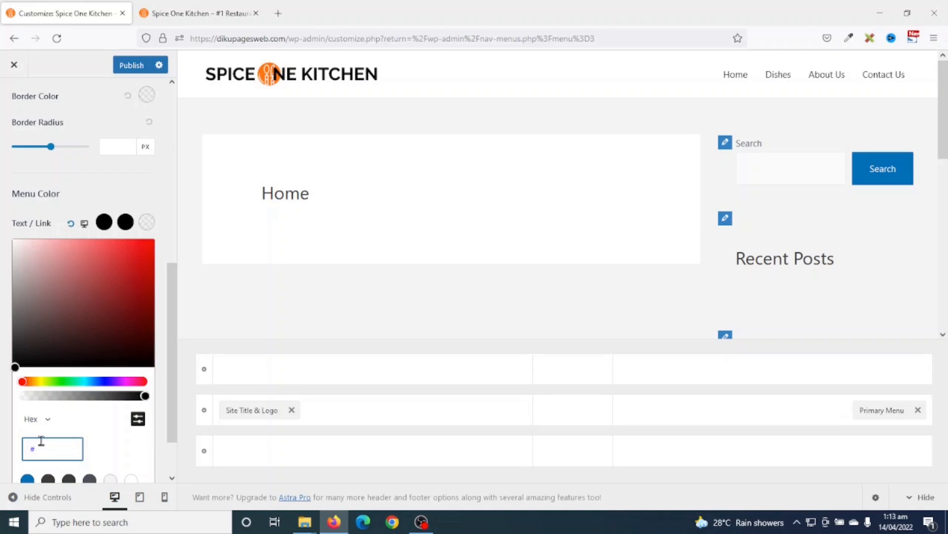
{"action": "type", "text": "ff770f"}
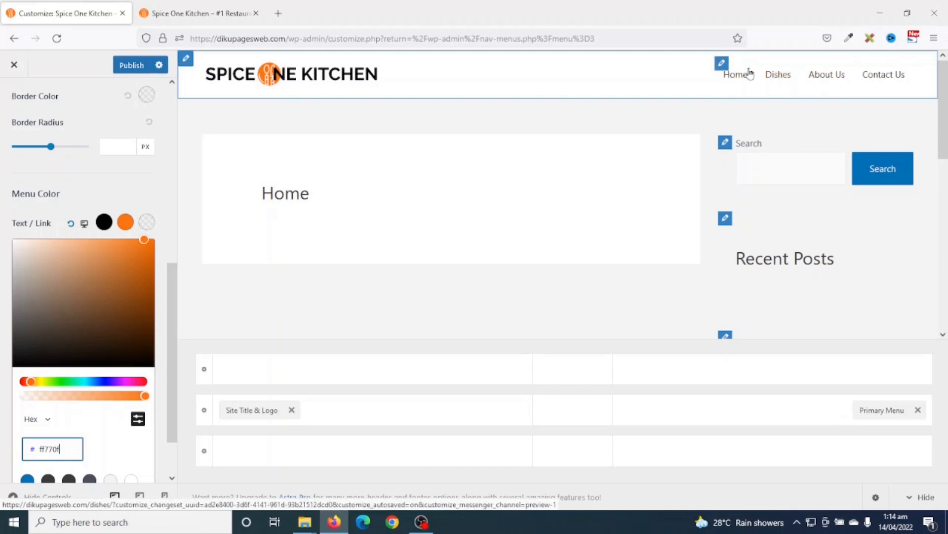
- Set the active menu link colour to orange #FF770F as well
{"action": "left_click", "coordinate": [150, 223]}
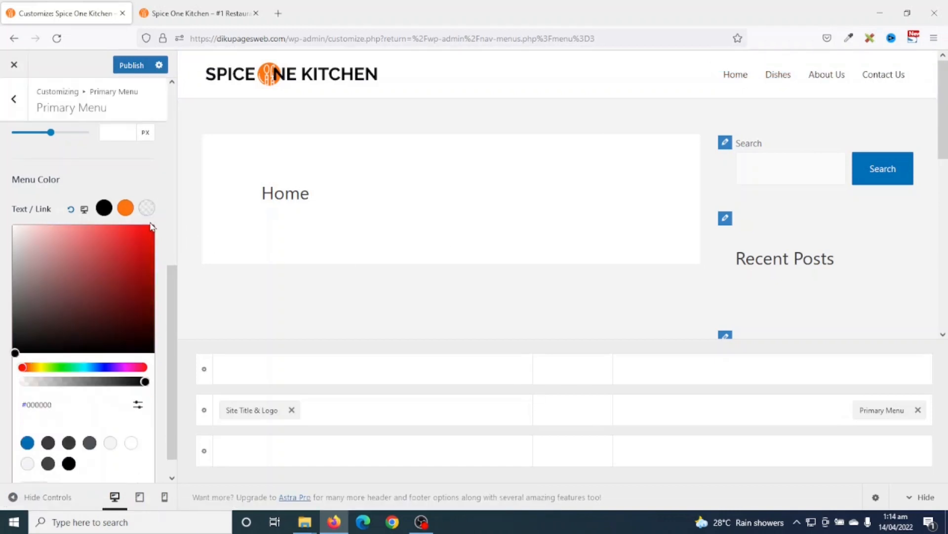
{"action": "left_click", "coordinate": [137, 404]}
{"action": "left_click", "coordinate": [61, 434]}
{"action": "double_click", "coordinate": [62, 434]}
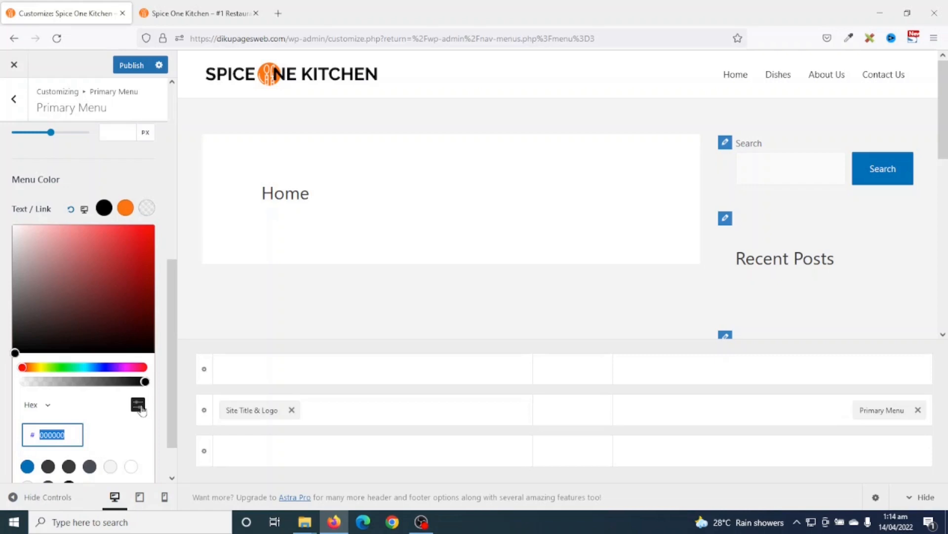
{"action": "type", "text": "ff77"}
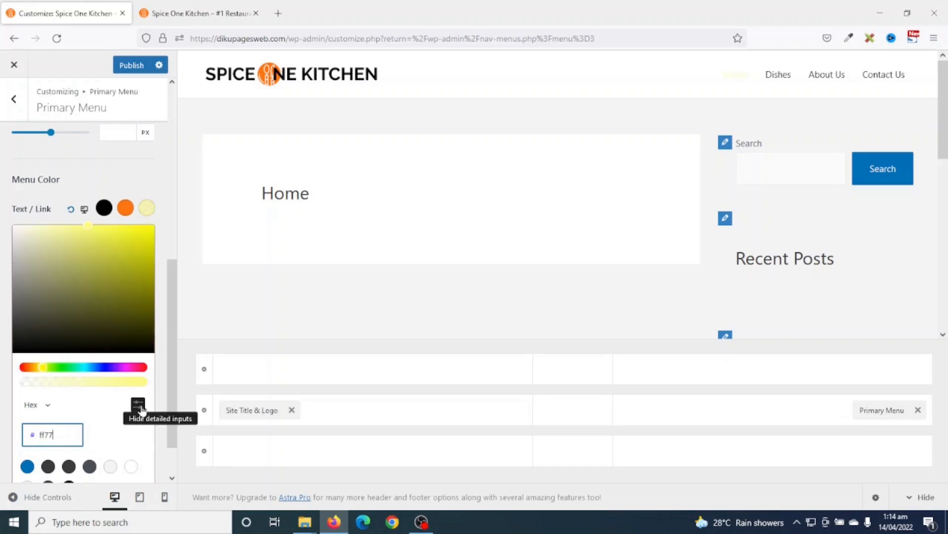
{"action": "type", "text": "0f"}
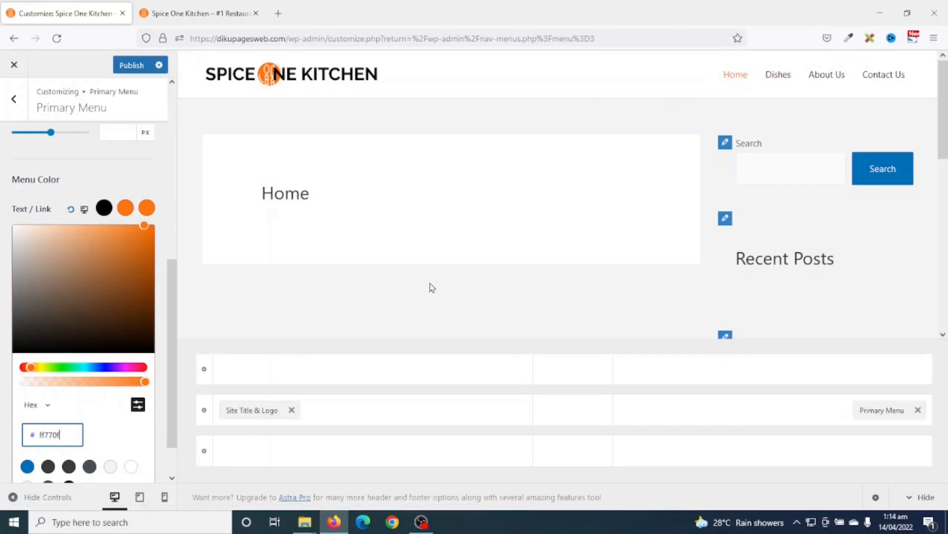
{"action": "left_click", "coordinate": [126, 205]}
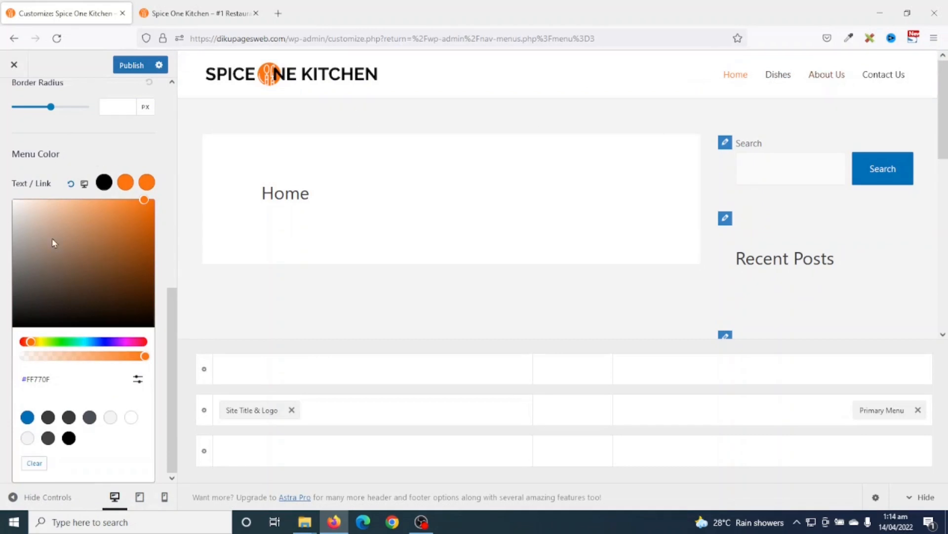
{"action": "left_click", "coordinate": [137, 152]}
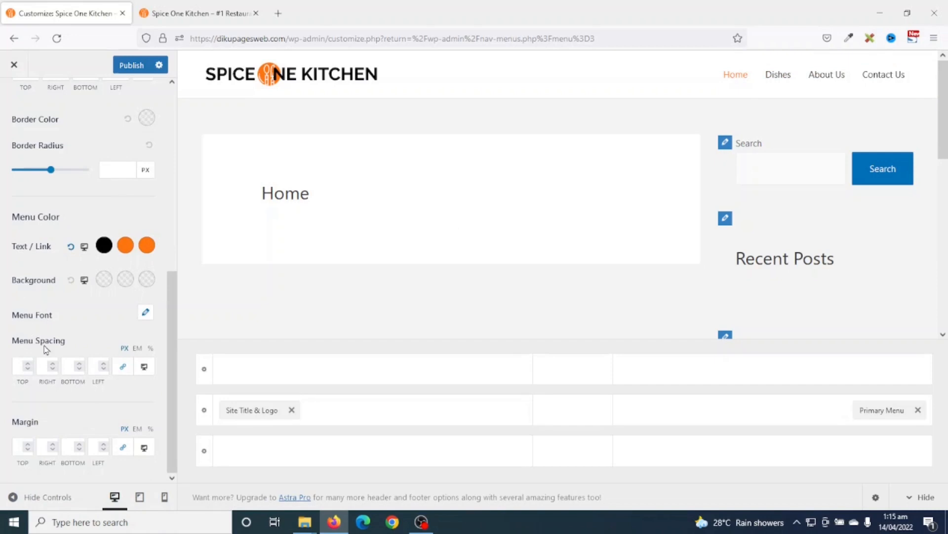
- Choose Poppins as the Primary Menu font family
{"action": "left_click", "coordinate": [144, 314]}
{"action": "scroll", "coordinate": [141, 319], "scroll_direction": "down", "scroll_amount": 2}
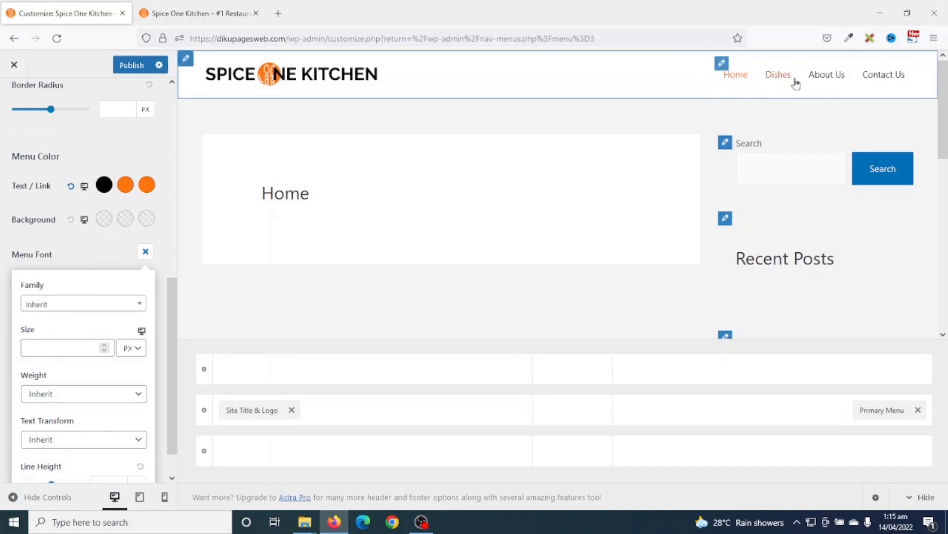
{"action": "left_click", "coordinate": [79, 309]}
{"action": "left_click", "coordinate": [54, 324]}
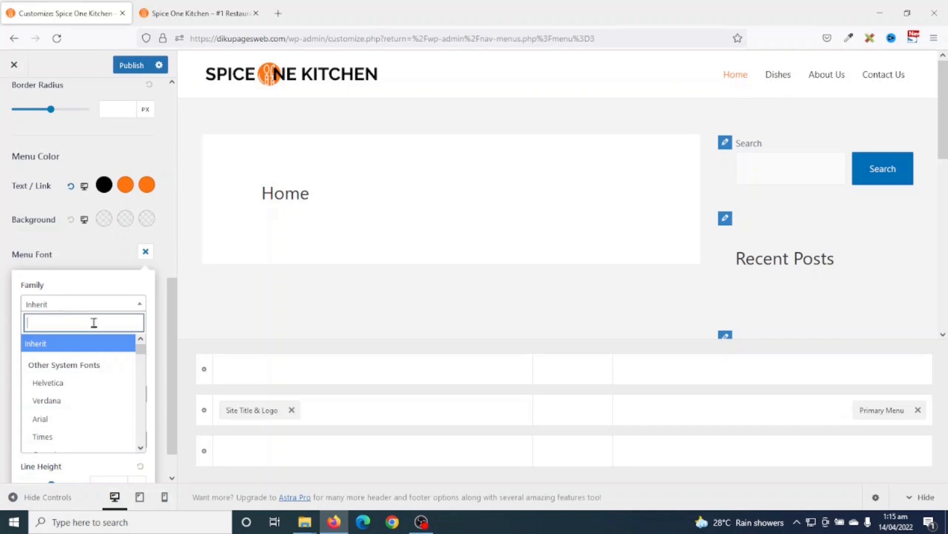
{"action": "type", "text": "popp"}
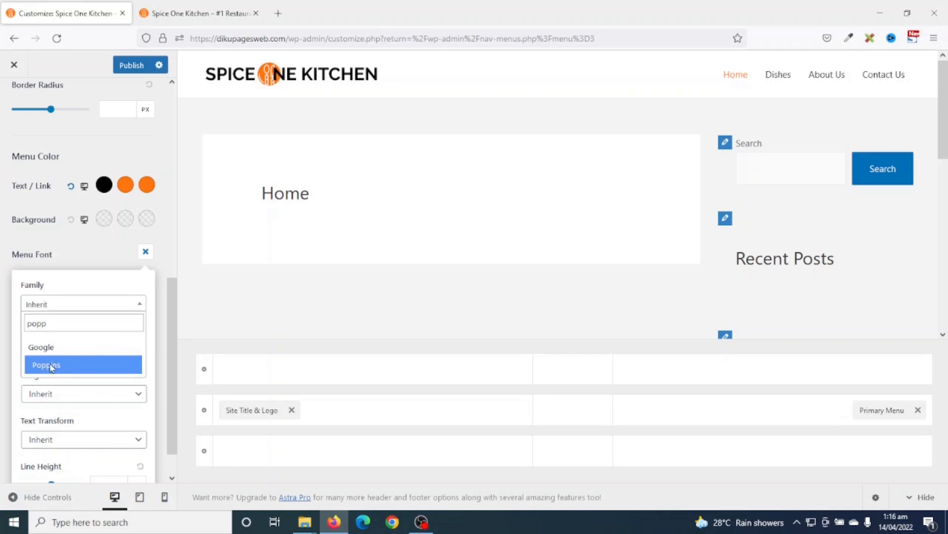
{"action": "left_click", "coordinate": [52, 368]}
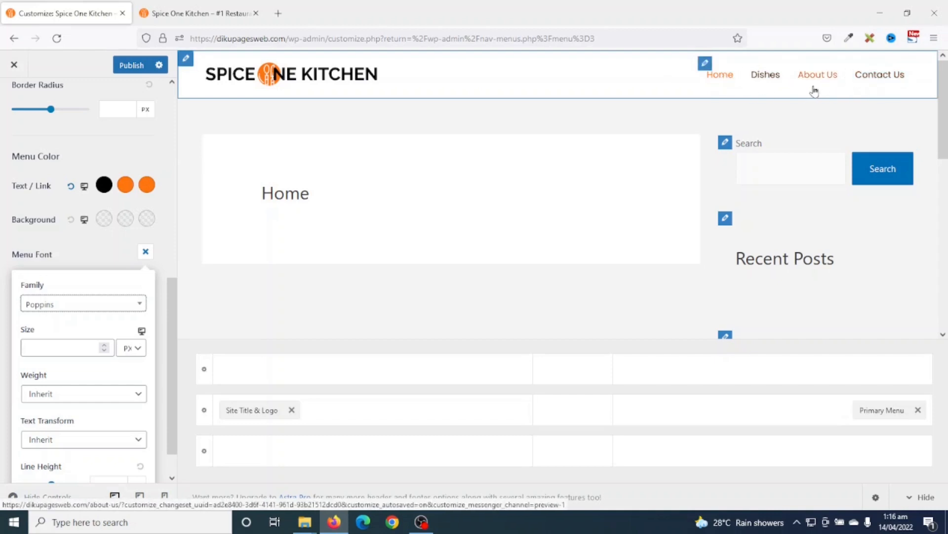
- Set the menu font size to 17 px after trying 12 and 20
{"action": "left_click", "coordinate": [49, 348]}
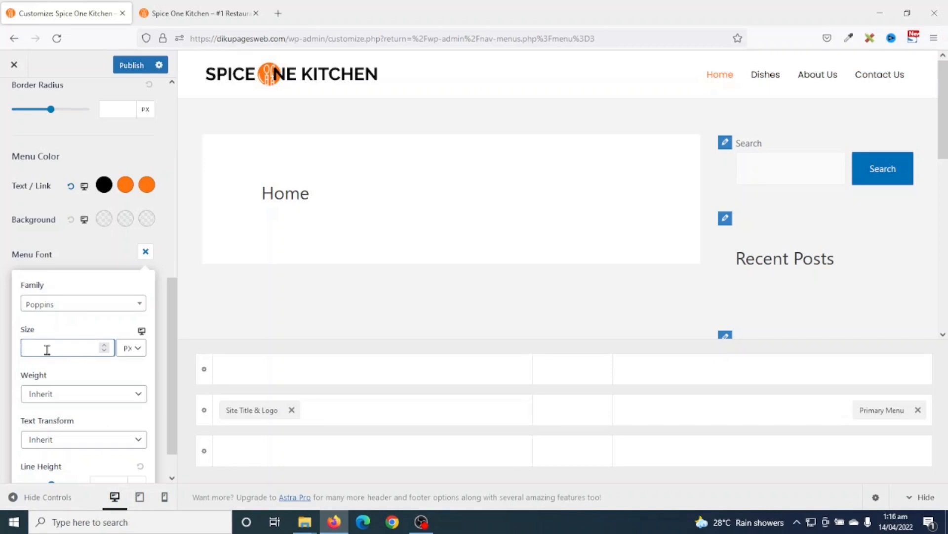
{"action": "type", "text": "12"}
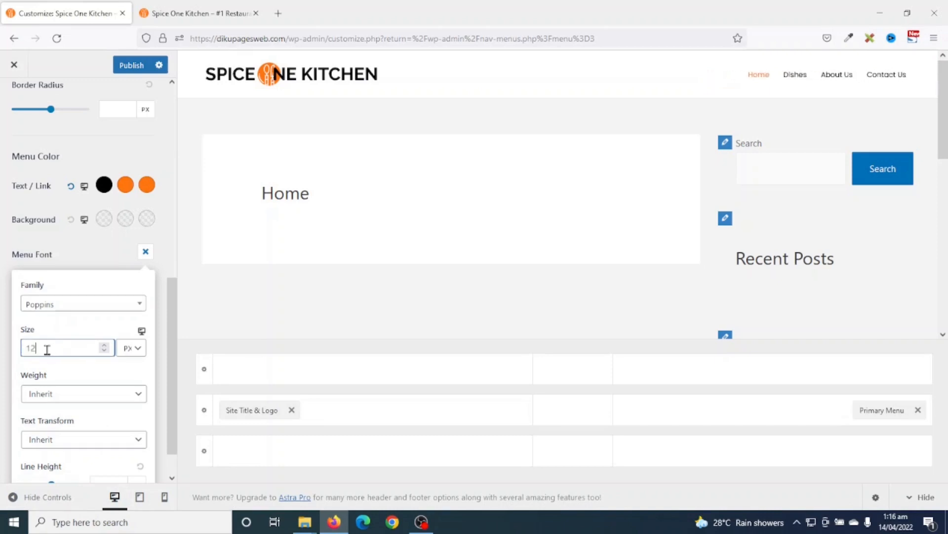
{"action": "double_click", "coordinate": [47, 350]}
{"action": "type", "text": "20"}
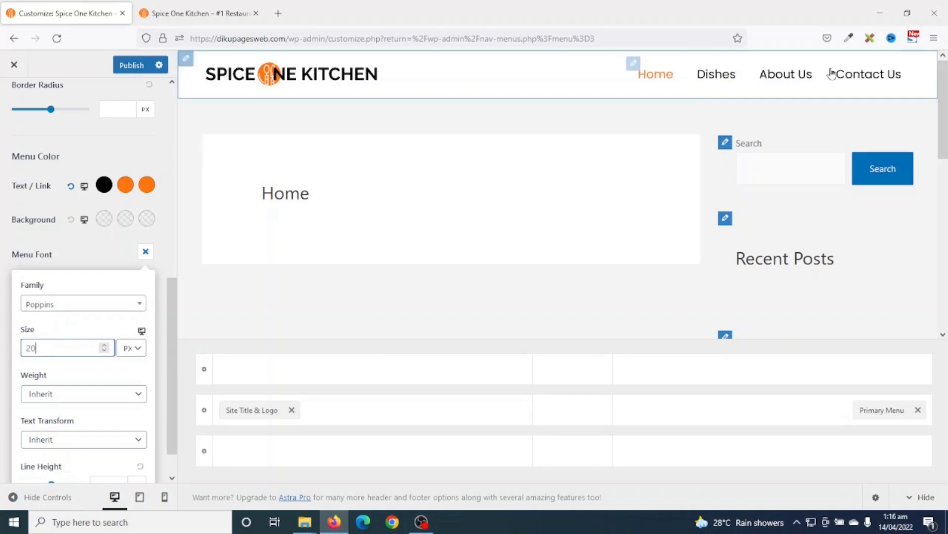
{"action": "left_click_drag", "start_coordinate": [55, 350], "coordinate": [2, 353]}
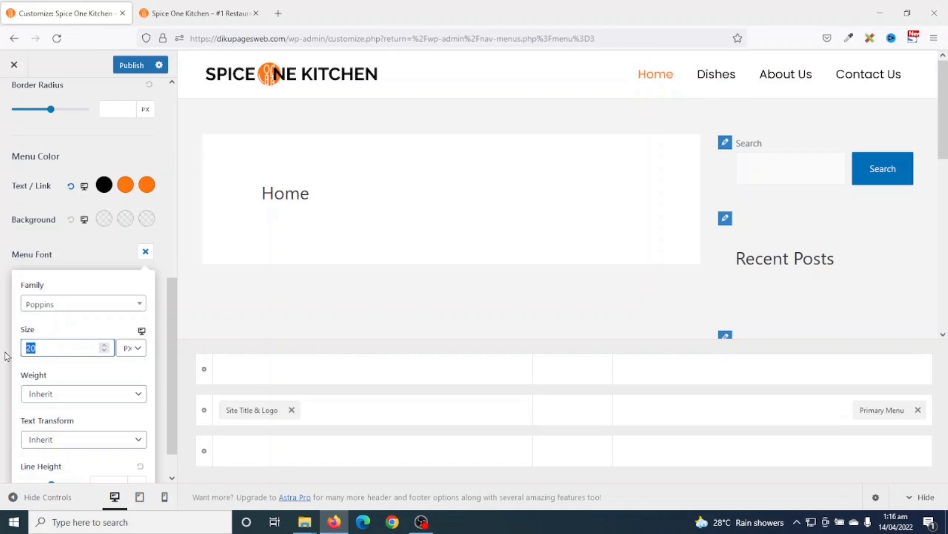
{"action": "type", "text": "1"}
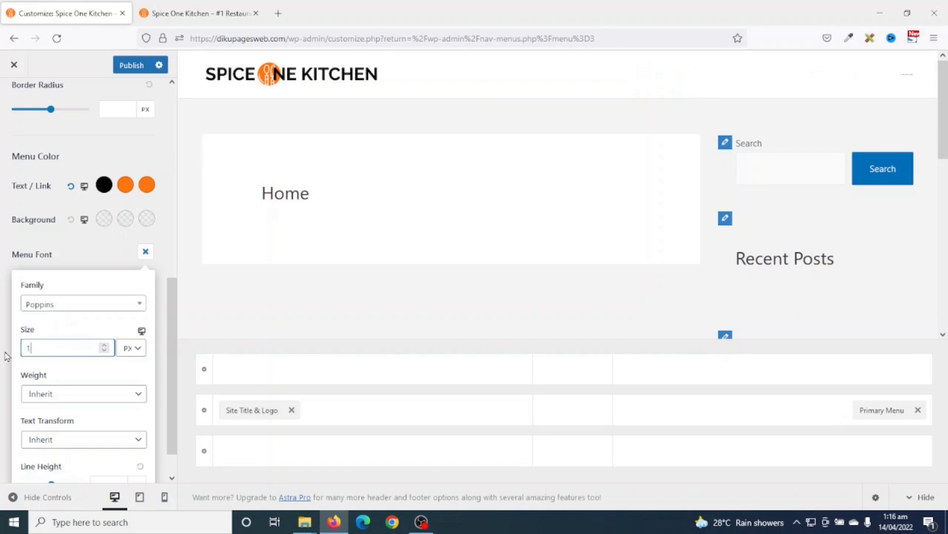
{"action": "type", "text": "7"}
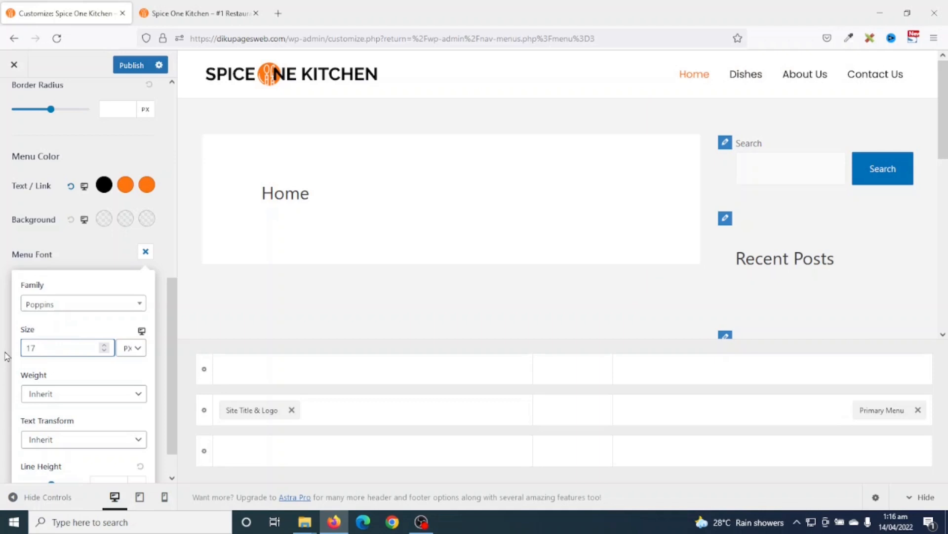
- Give the menu font Normal 400 weight and Uppercase text transform, then close the font panel
{"action": "left_click", "coordinate": [69, 394]}
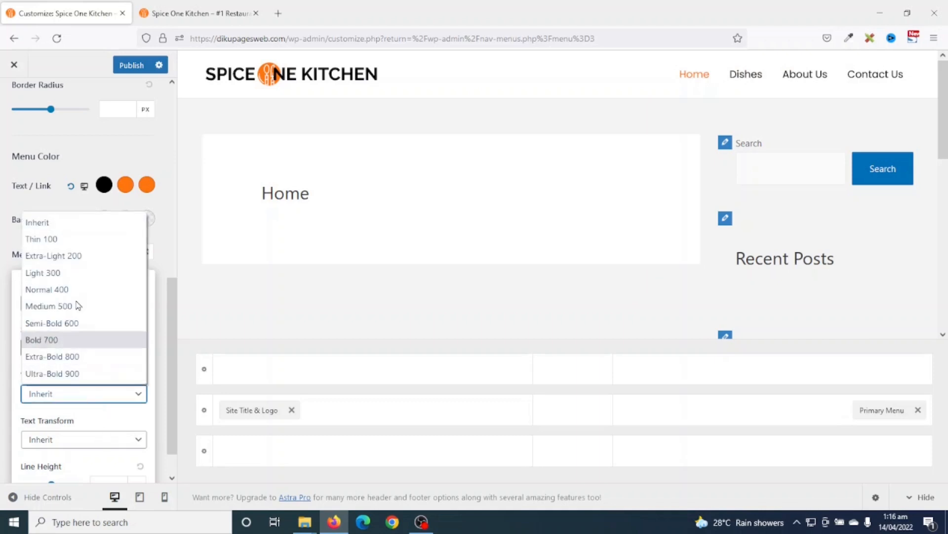
{"action": "left_click", "coordinate": [66, 341]}
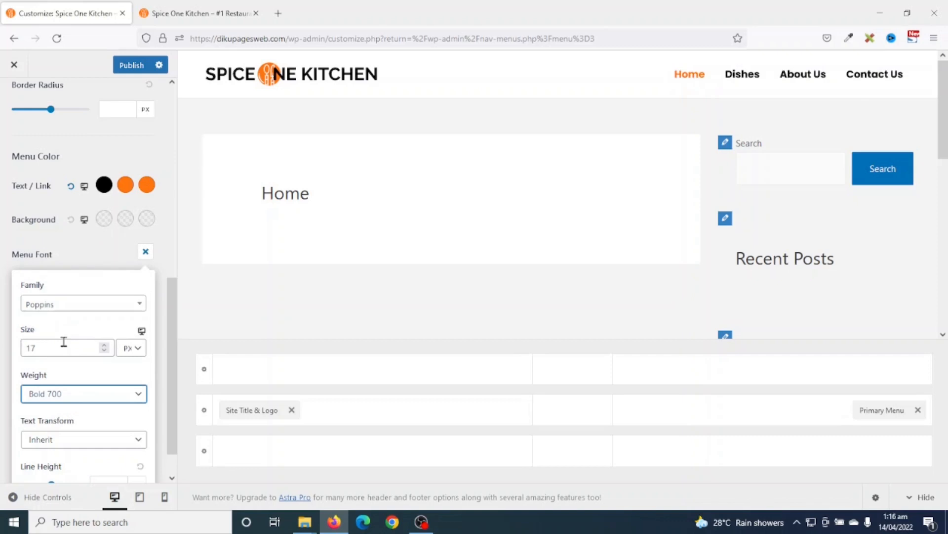
{"action": "left_click", "coordinate": [71, 391]}
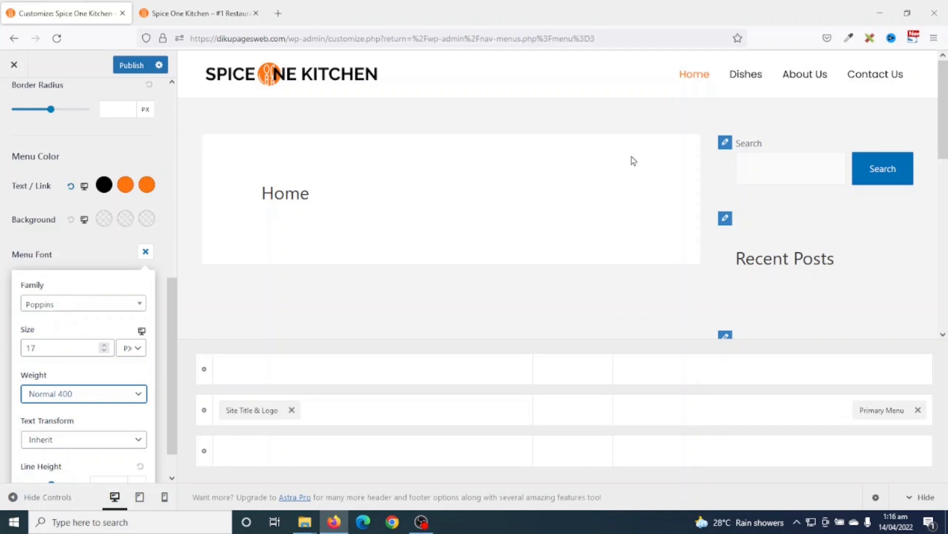
{"action": "scroll", "coordinate": [165, 392], "scroll_direction": "down", "scroll_amount": 1}
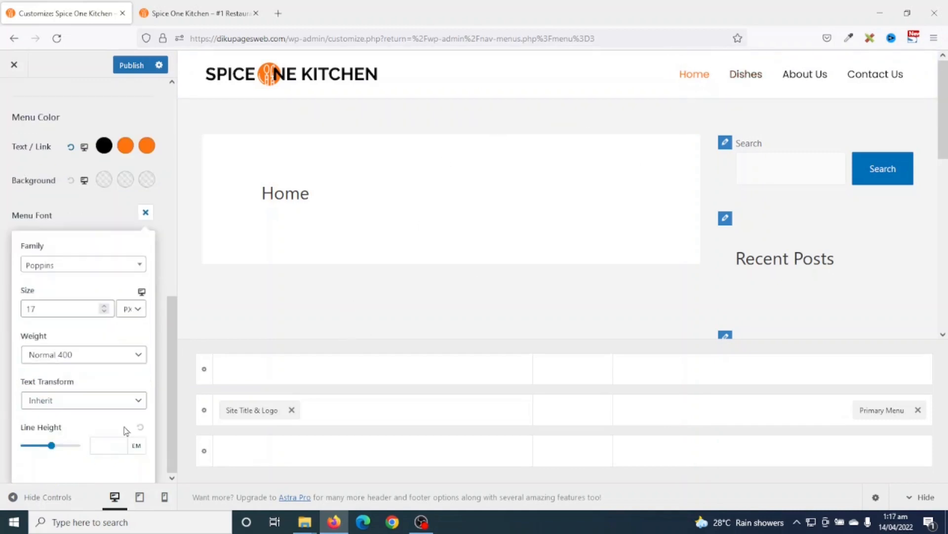
{"action": "left_click", "coordinate": [104, 405]}
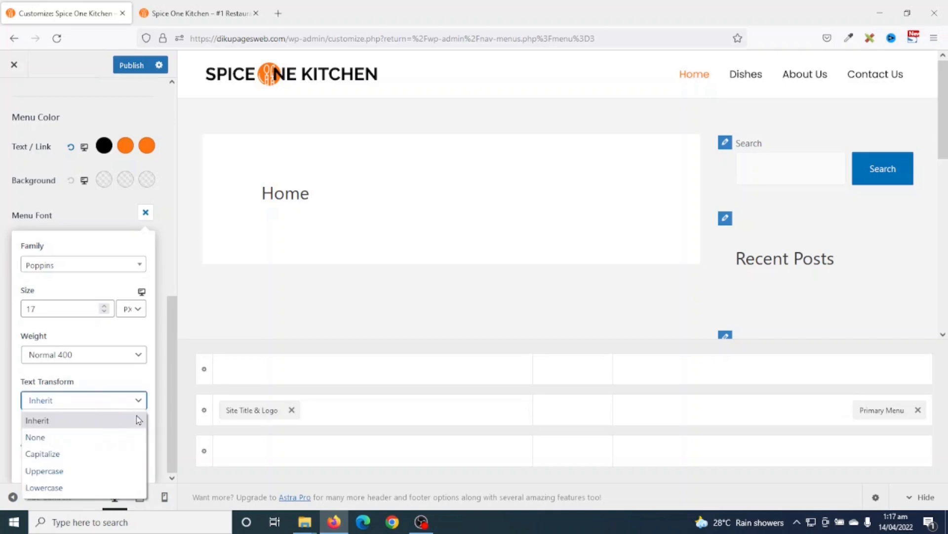
{"action": "left_click", "coordinate": [58, 472]}
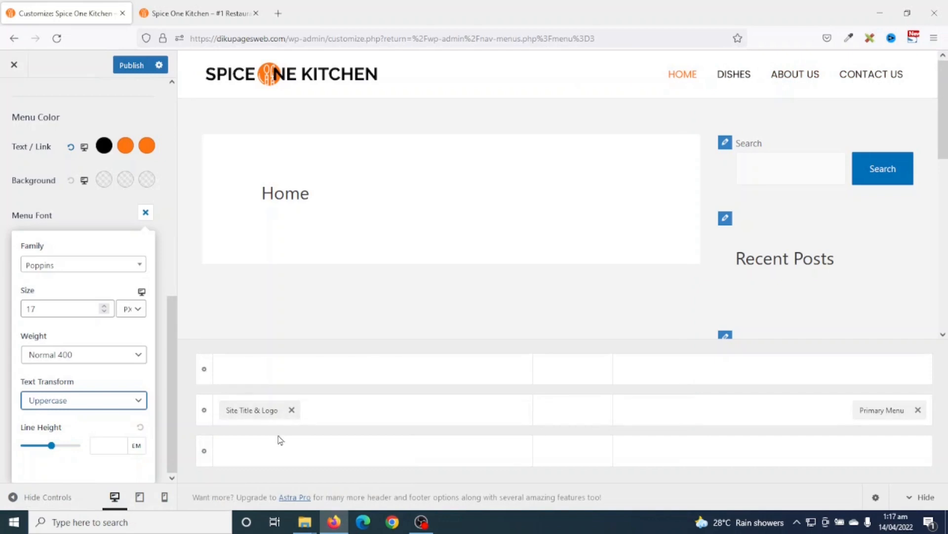
{"action": "left_click", "coordinate": [115, 219]}
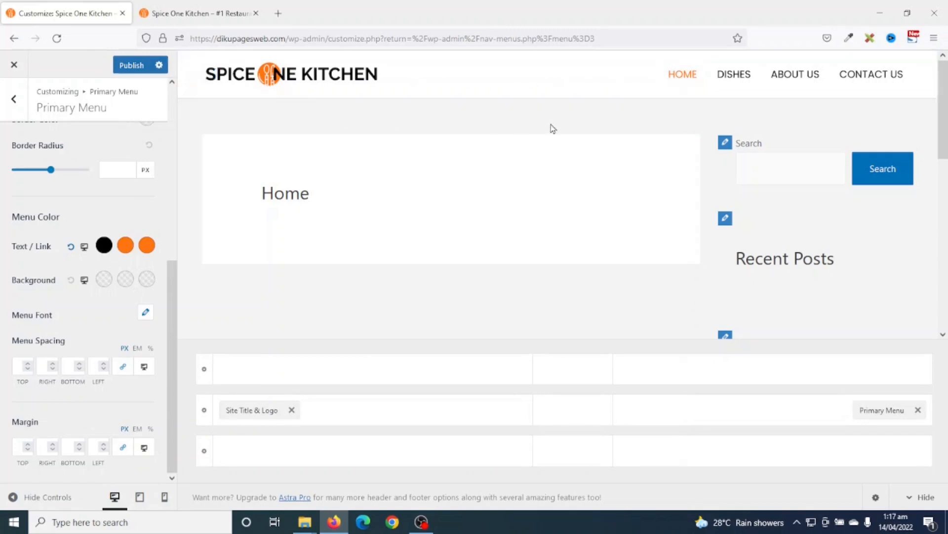
- In the Primary Header's design settings, change the background colour from red to white
{"action": "left_click", "coordinate": [185, 60]}
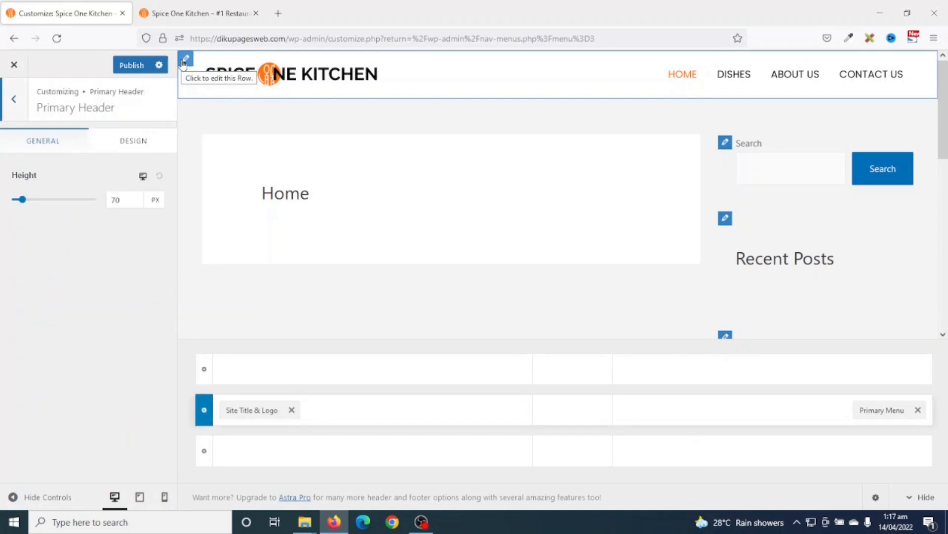
{"action": "left_click", "coordinate": [115, 147]}
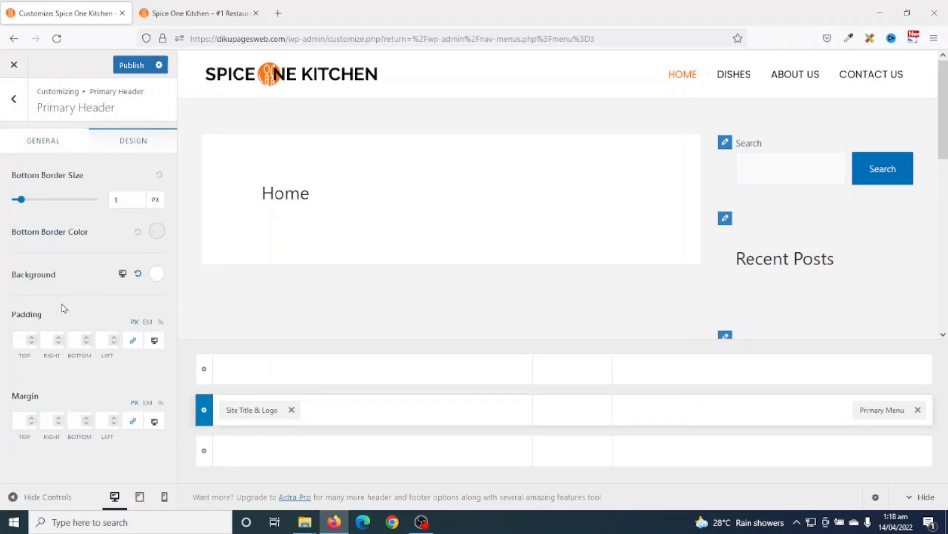
{"action": "left_click", "coordinate": [158, 278]}
{"action": "left_click", "coordinate": [118, 360]}
{"action": "left_click", "coordinate": [98, 417]}
{"action": "left_click", "coordinate": [54, 359]}
{"action": "left_click", "coordinate": [139, 385]}
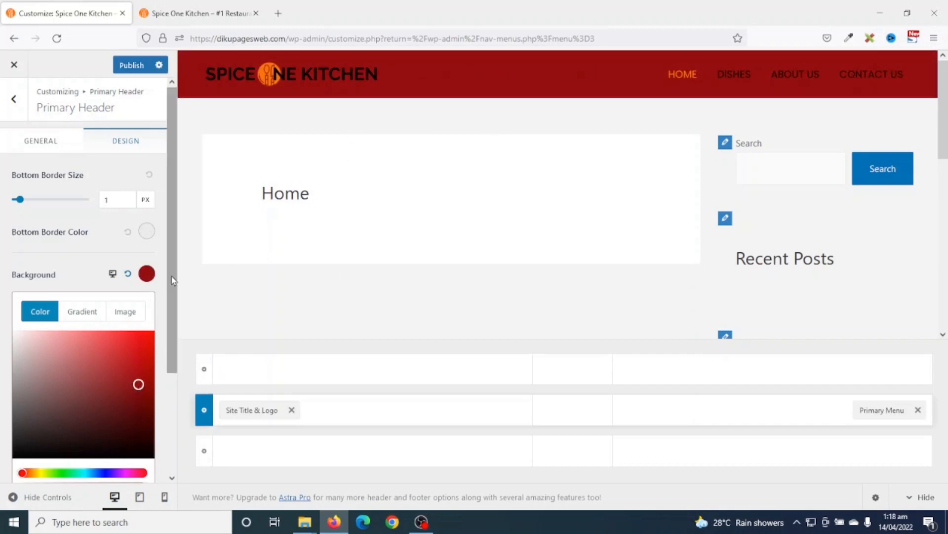
{"action": "left_click_drag", "start_coordinate": [55, 417], "coordinate": [1, 314]}
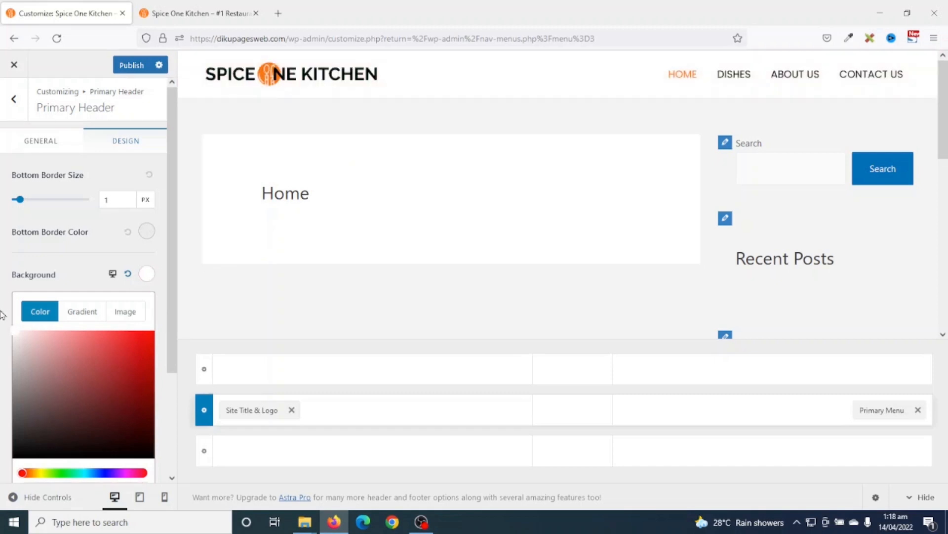
{"action": "left_click", "coordinate": [2, 323]}
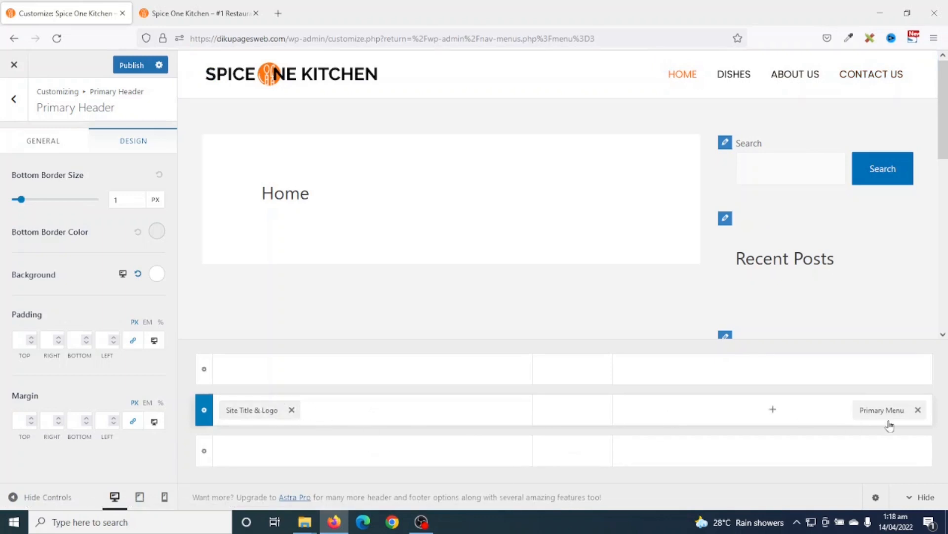
{"action": "left_click_drag", "start_coordinate": [255, 414], "coordinate": [568, 379]}
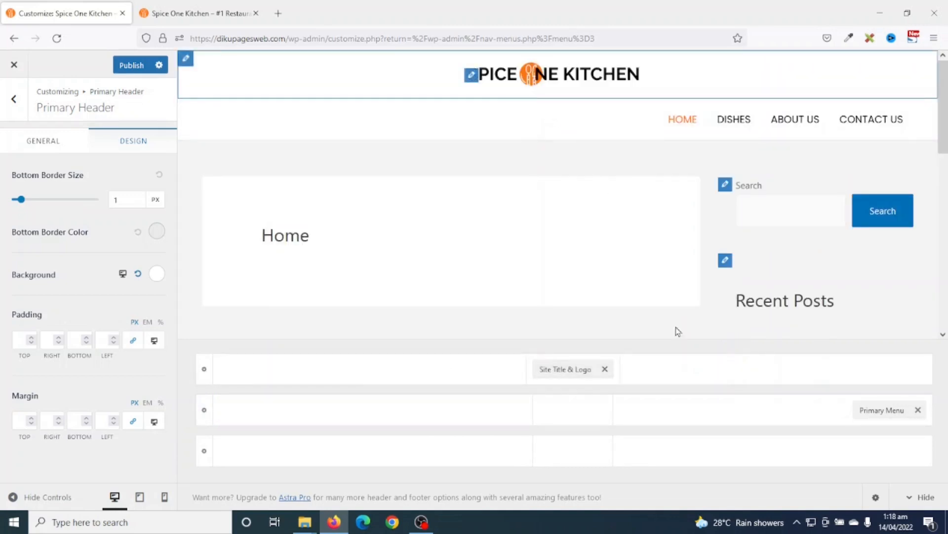
{"action": "left_click_drag", "start_coordinate": [874, 409], "coordinate": [573, 410]}
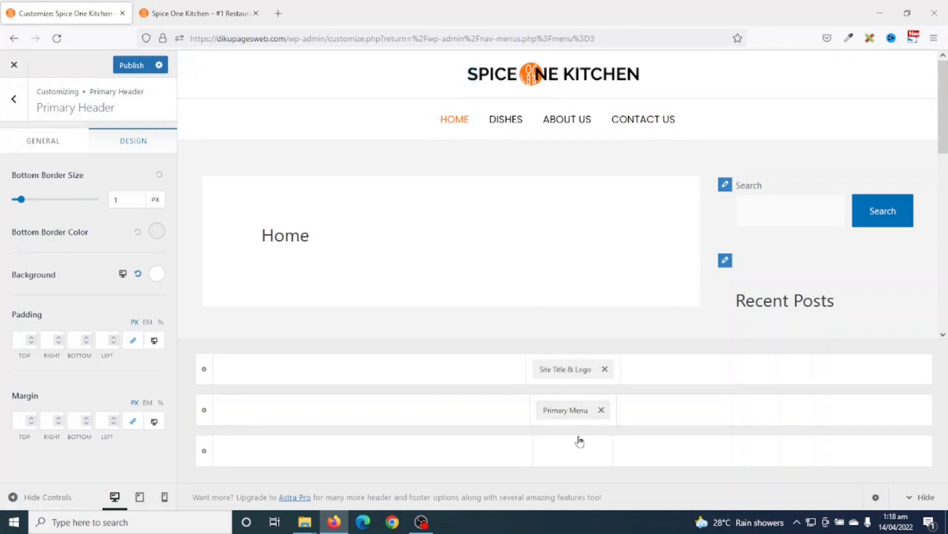
{"action": "left_click_drag", "start_coordinate": [563, 370], "coordinate": [248, 409]}
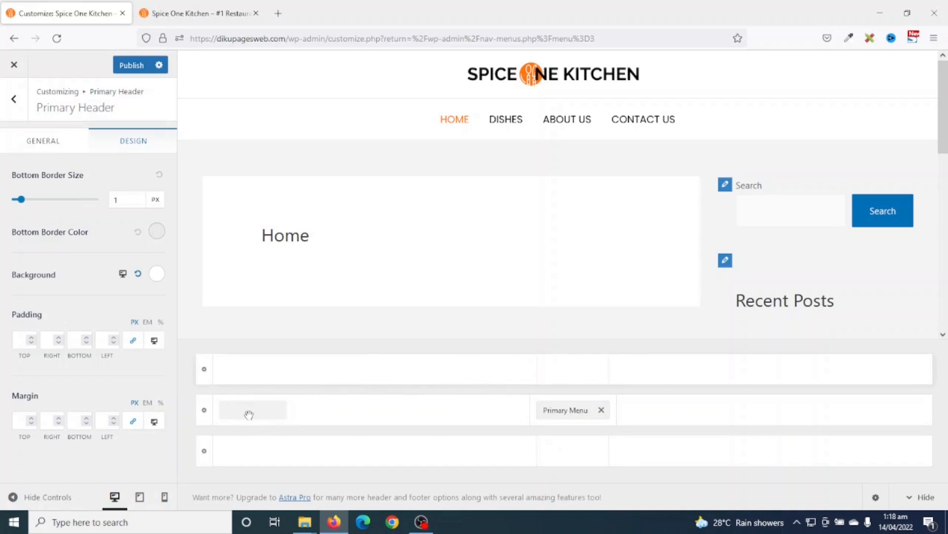
{"action": "left_click_drag", "start_coordinate": [550, 410], "coordinate": [851, 429]}
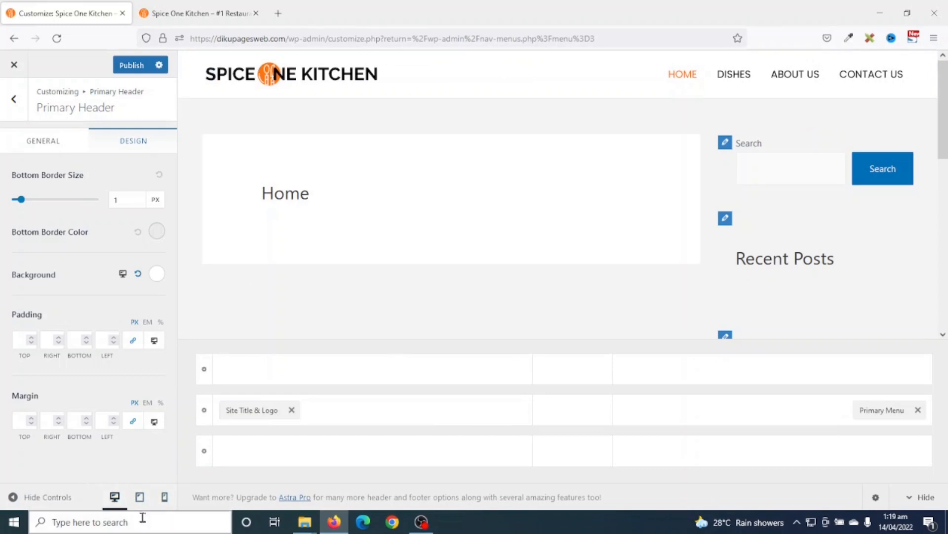
- In tablet preview, turn off Display Site Title for the logo and expand the off-canvas menu
{"action": "left_click", "coordinate": [141, 497]}
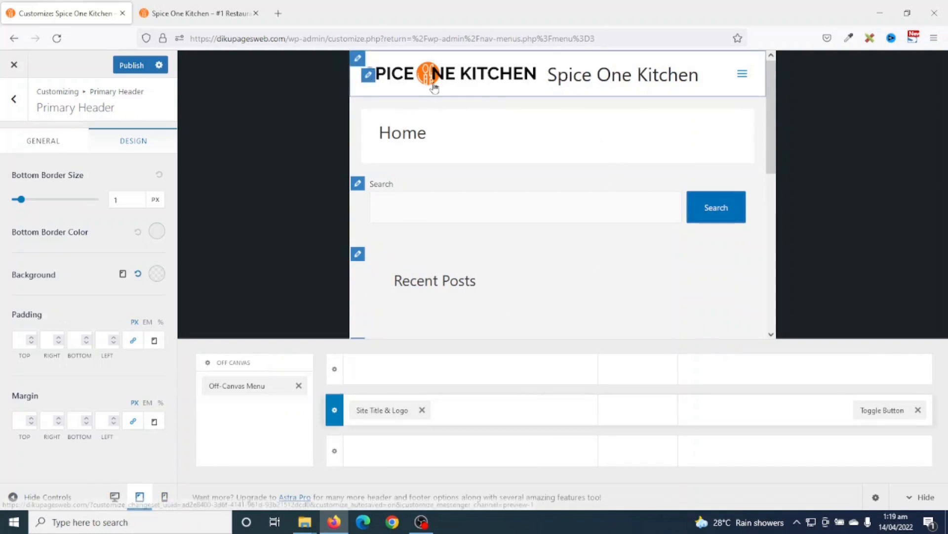
{"action": "left_click", "coordinate": [368, 75]}
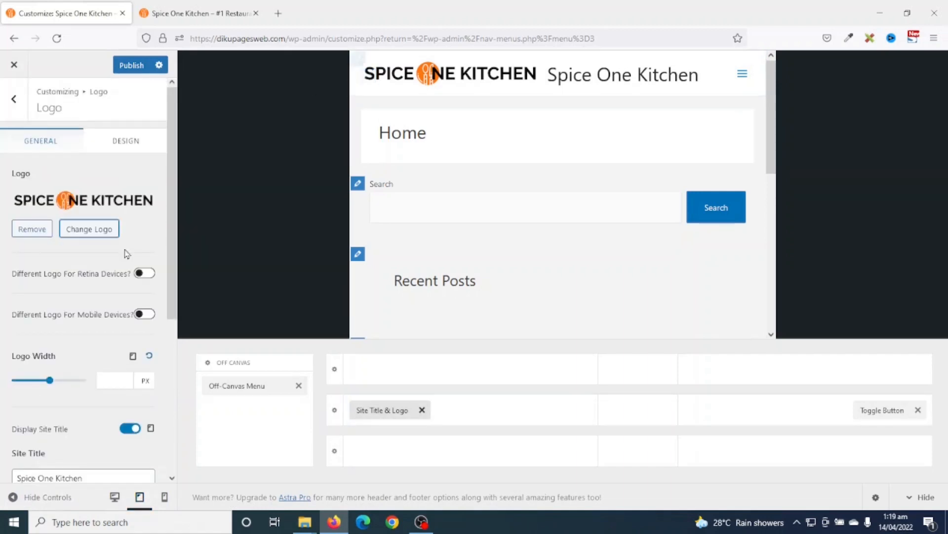
{"action": "left_click", "coordinate": [123, 431]}
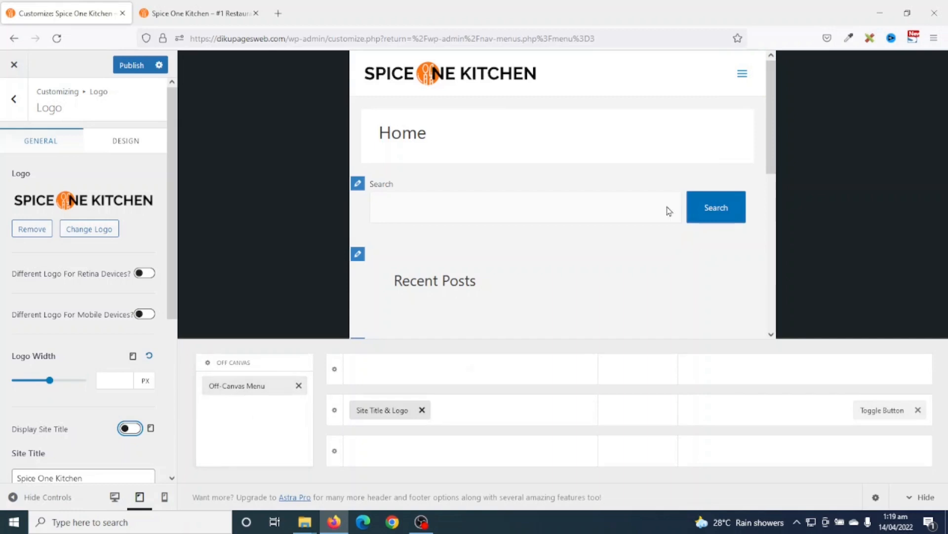
{"action": "left_click", "coordinate": [742, 74]}
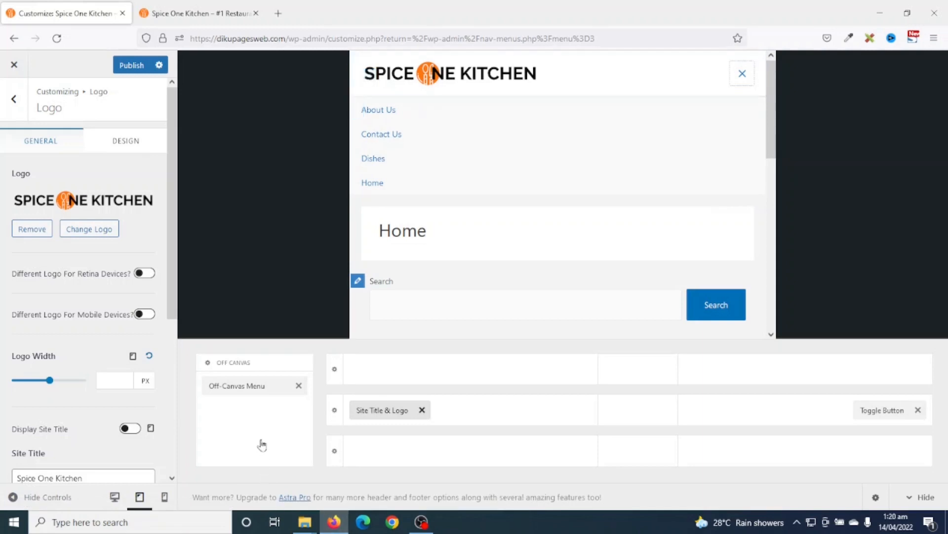
- Assign the Primary Menu to the Off-Canvas Menu location and check it in the preview
{"action": "left_click", "coordinate": [236, 386]}
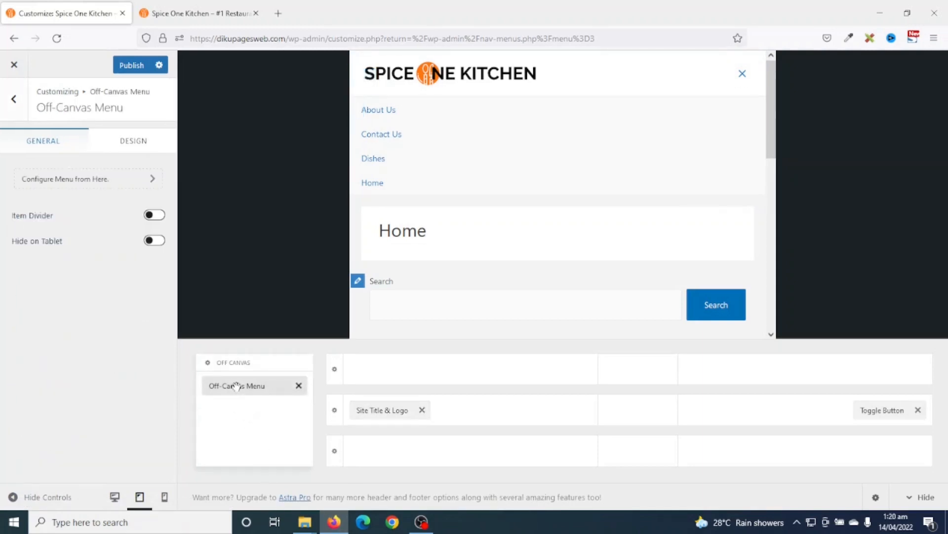
{"action": "left_click", "coordinate": [68, 180]}
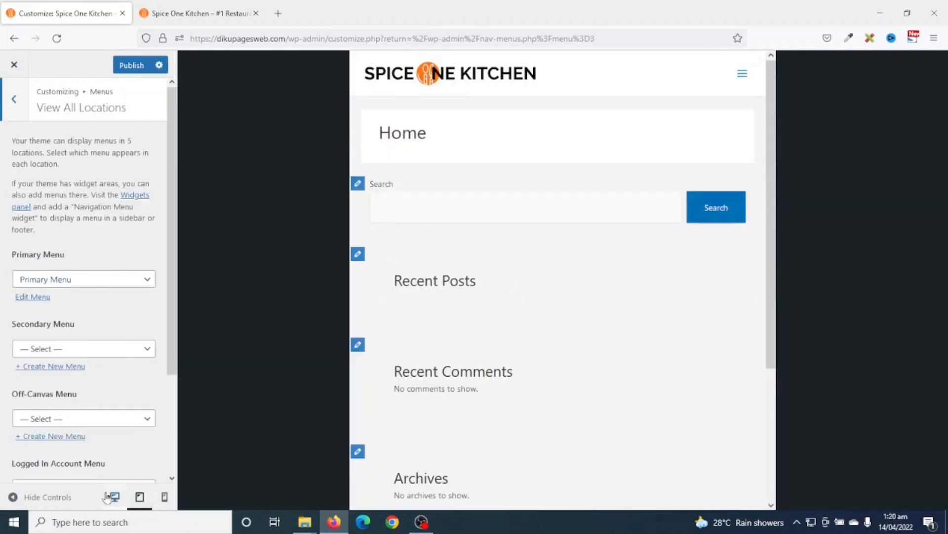
{"action": "left_click", "coordinate": [62, 425]}
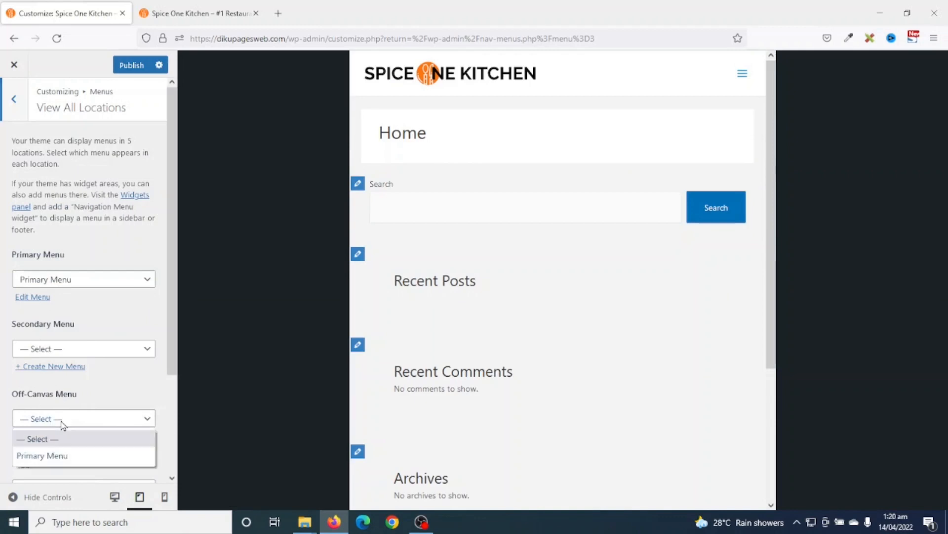
{"action": "left_click", "coordinate": [53, 455]}
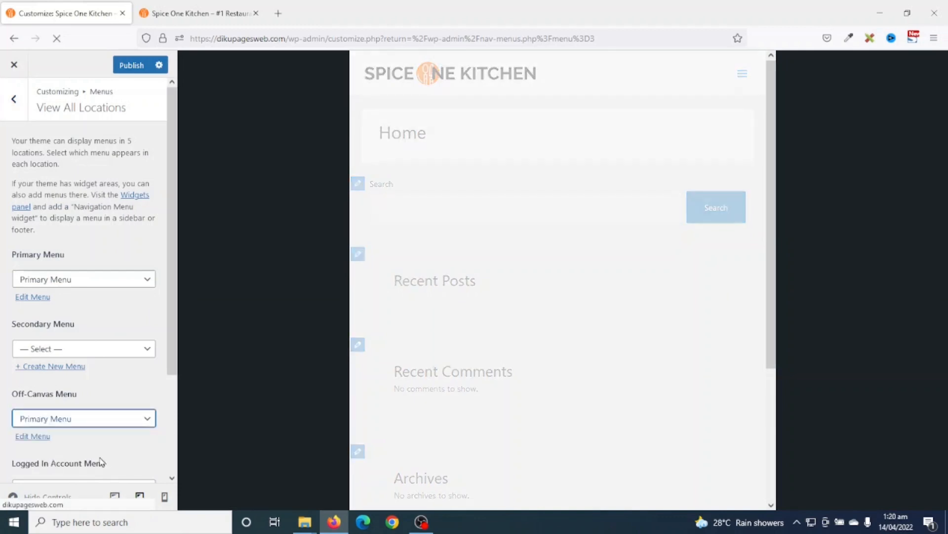
{"action": "left_click", "coordinate": [745, 82]}
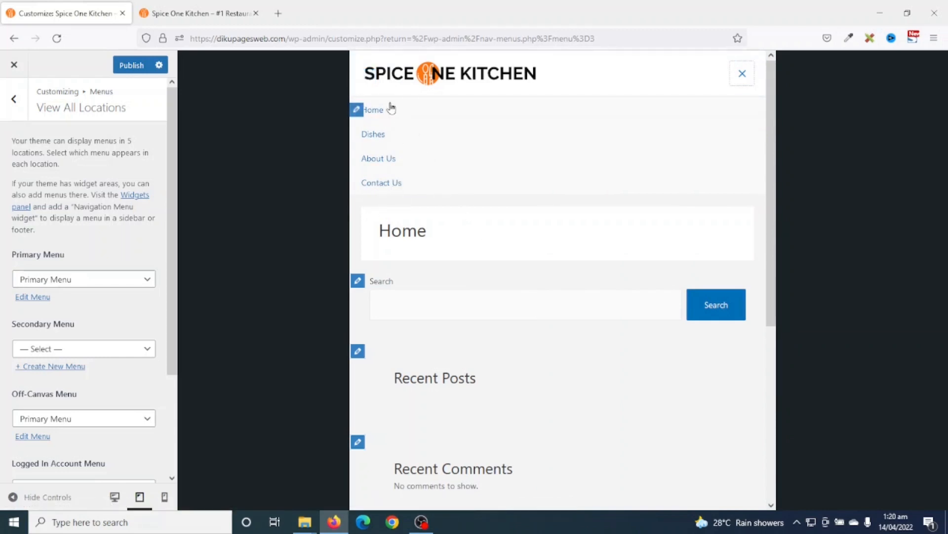
- Set the off-canvas menu's normal link colour to black and hover colour to #FF770F
{"action": "left_click", "coordinate": [357, 110]}
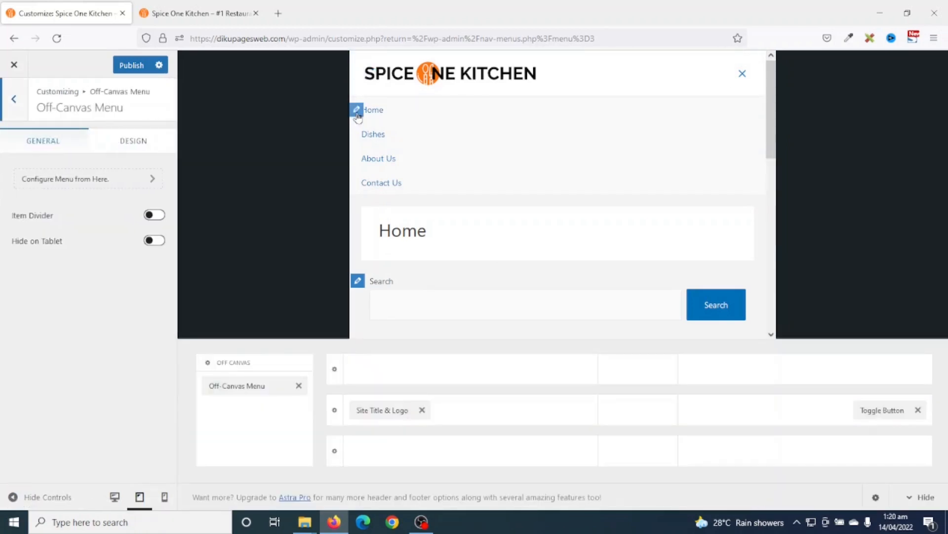
{"action": "left_click", "coordinate": [114, 148]}
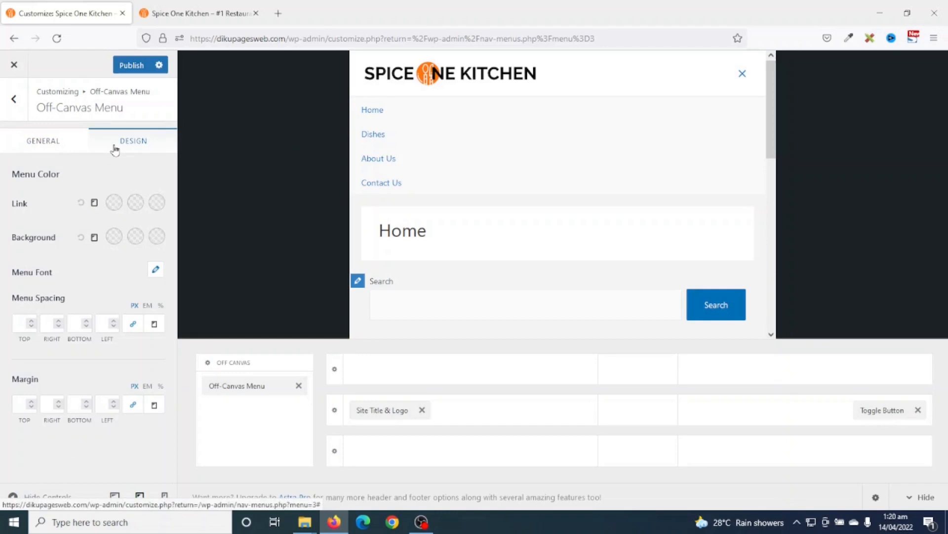
{"action": "left_click", "coordinate": [114, 204]}
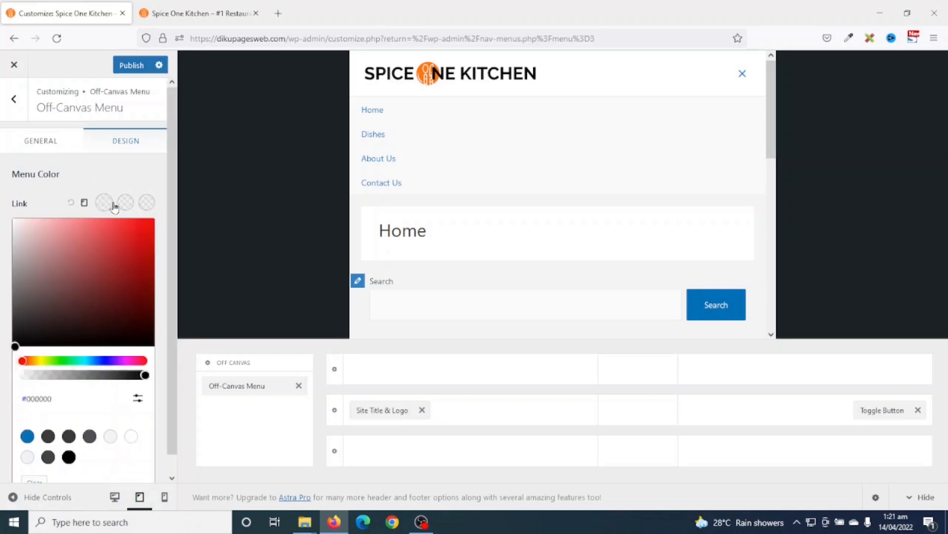
{"action": "left_click_drag", "start_coordinate": [28, 326], "coordinate": [3, 370]}
{"action": "left_click", "coordinate": [2, 379]}
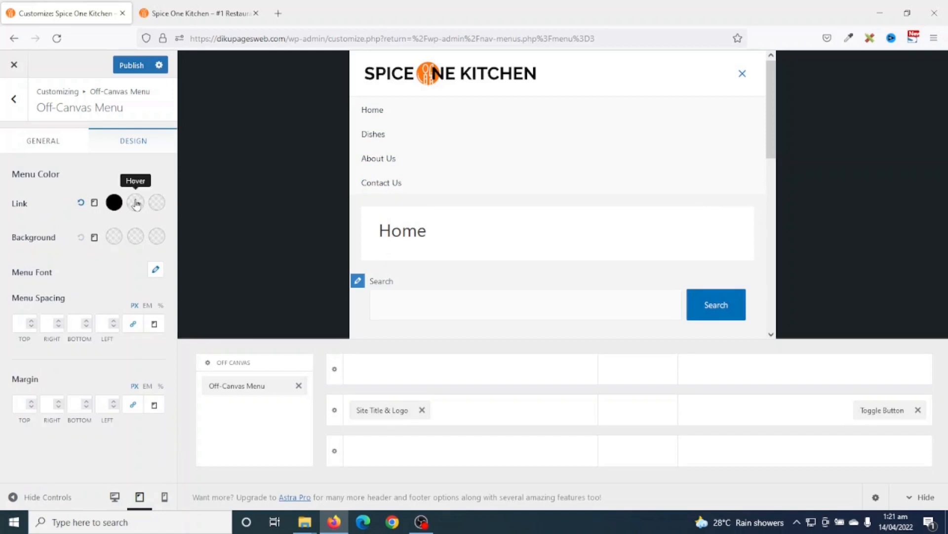
{"action": "left_click", "coordinate": [136, 203]}
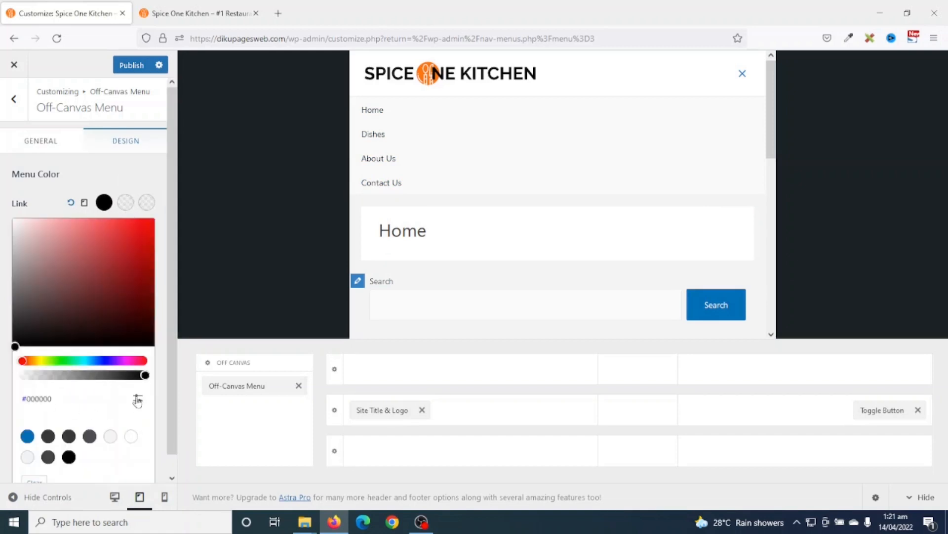
{"action": "left_click", "coordinate": [138, 400]}
{"action": "double_click", "coordinate": [59, 428]}
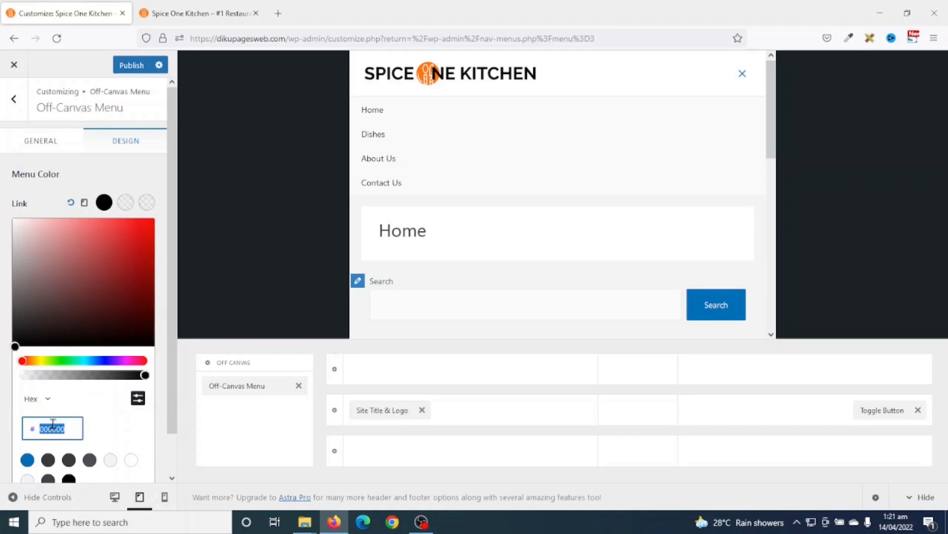
{"action": "type", "text": "ff"}
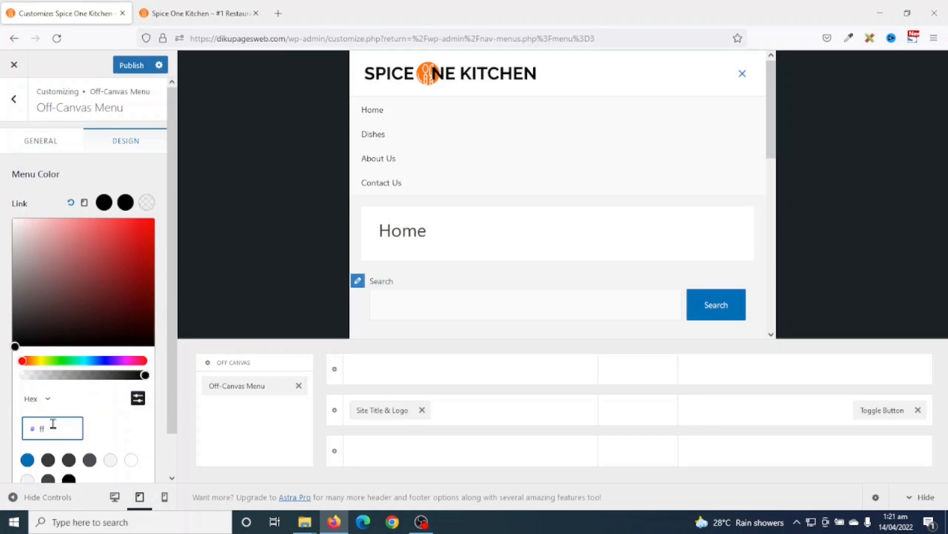
{"action": "type", "text": "770f"}
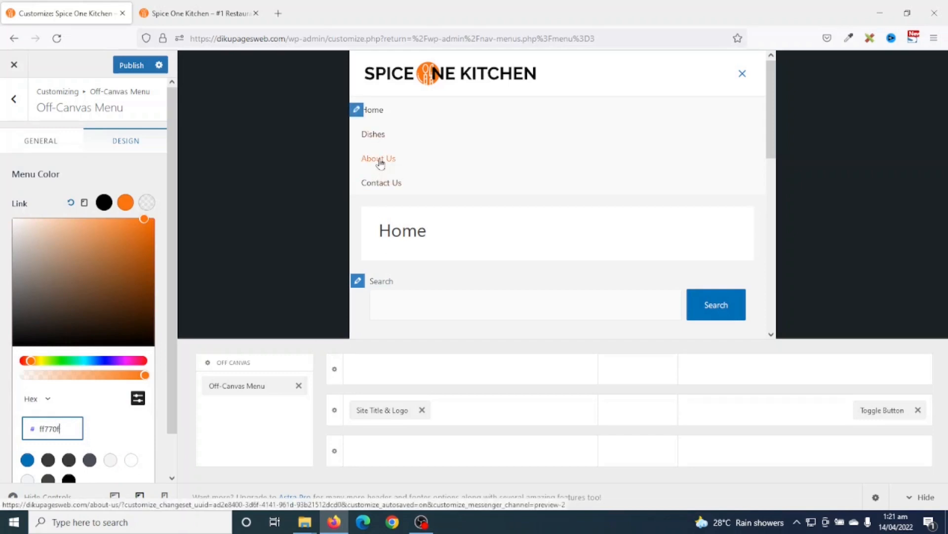
- Copy the orange FF770F hover value into the off-canvas active link colour
{"action": "left_click", "coordinate": [145, 205]}
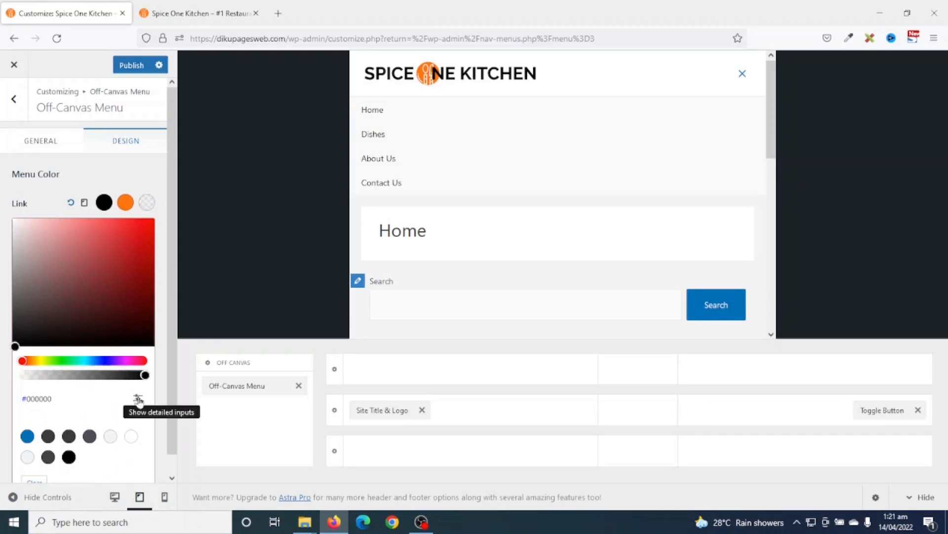
{"action": "left_click", "coordinate": [125, 202]}
{"action": "left_click", "coordinate": [138, 398]}
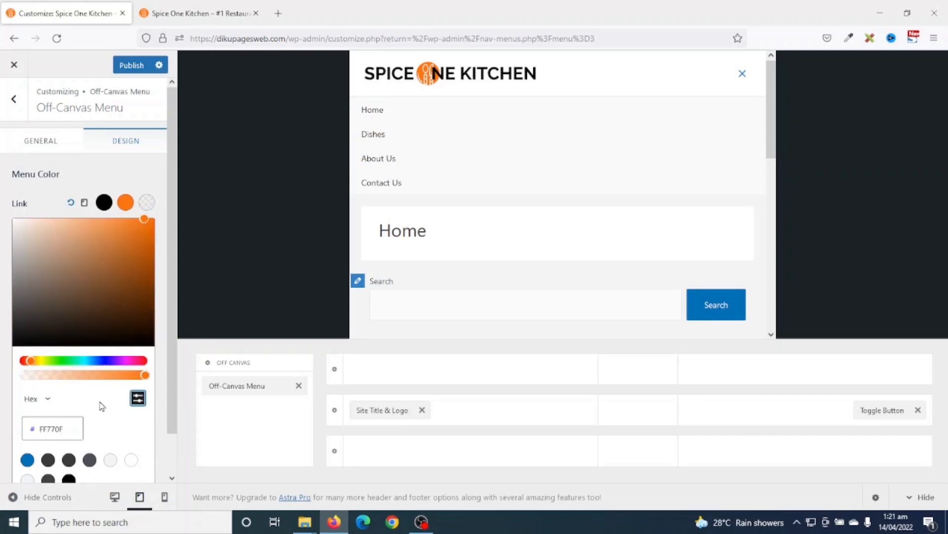
{"action": "left_click", "coordinate": [73, 431]}
{"action": "key", "text": "ctrl+c"}
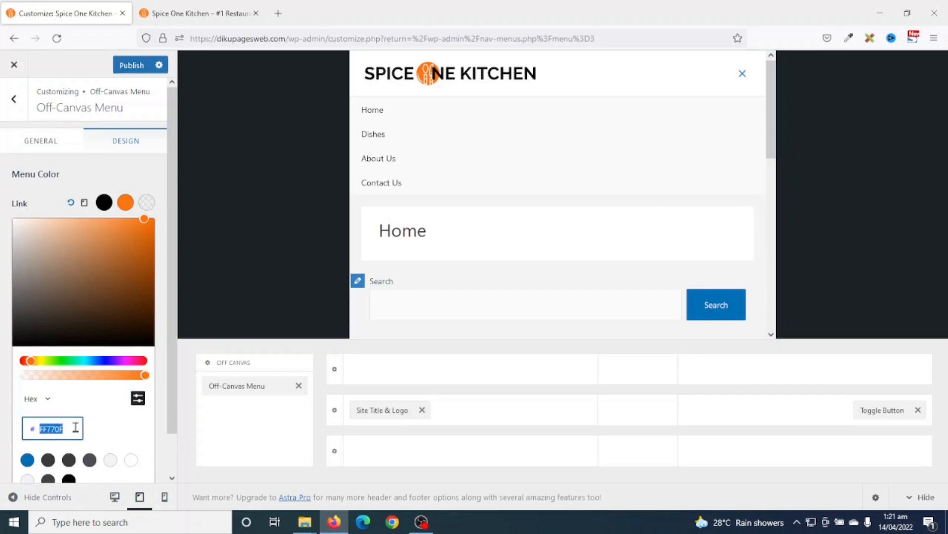
{"action": "left_click", "coordinate": [144, 203]}
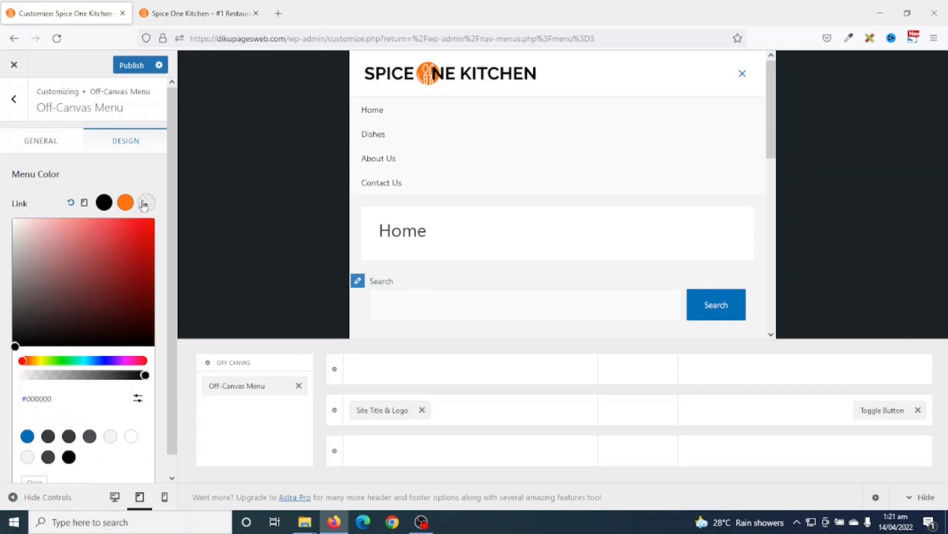
{"action": "left_click", "coordinate": [137, 398]}
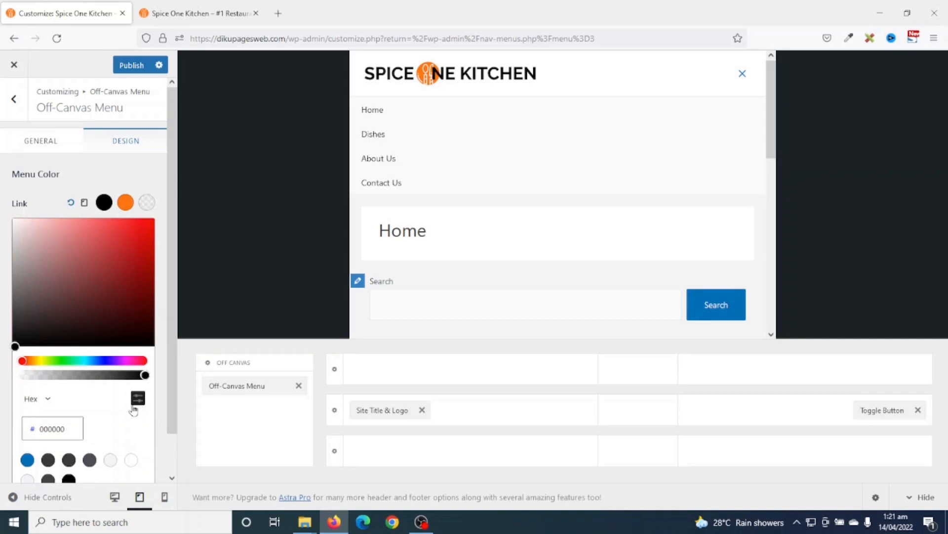
{"action": "left_click", "coordinate": [74, 430]}
{"action": "key", "text": "ctrl+v"}
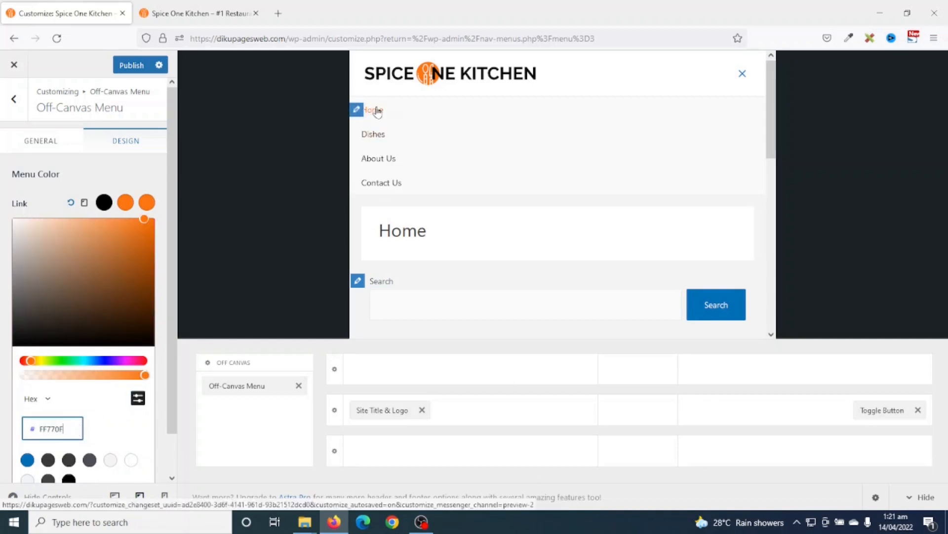
{"action": "left_click", "coordinate": [163, 168]}
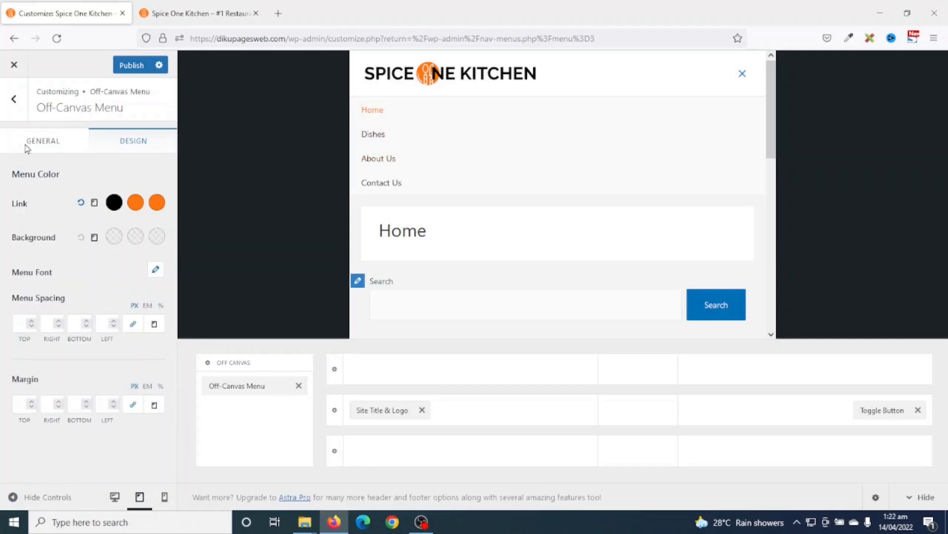
- Set the off-canvas menu font to Poppins at 17 px
{"action": "left_click", "coordinate": [156, 271]}
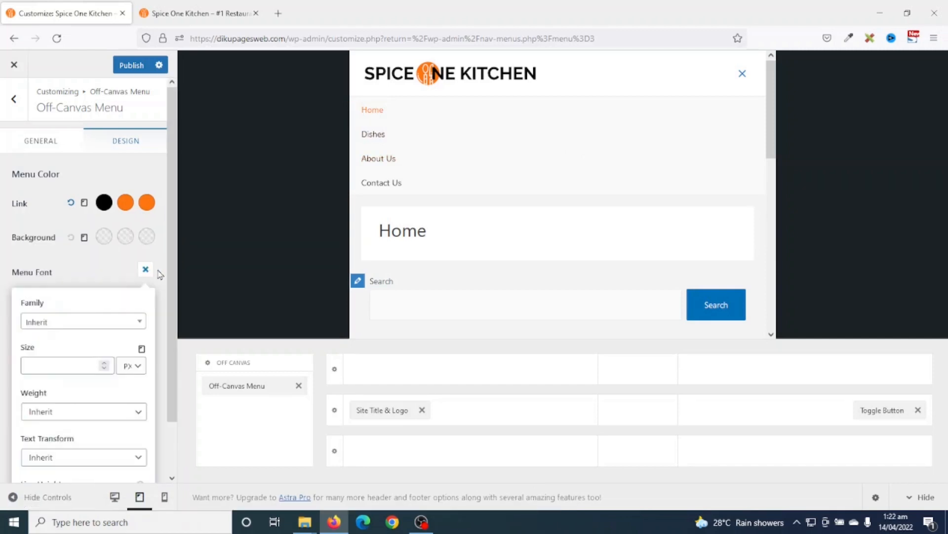
{"action": "left_click", "coordinate": [94, 322]}
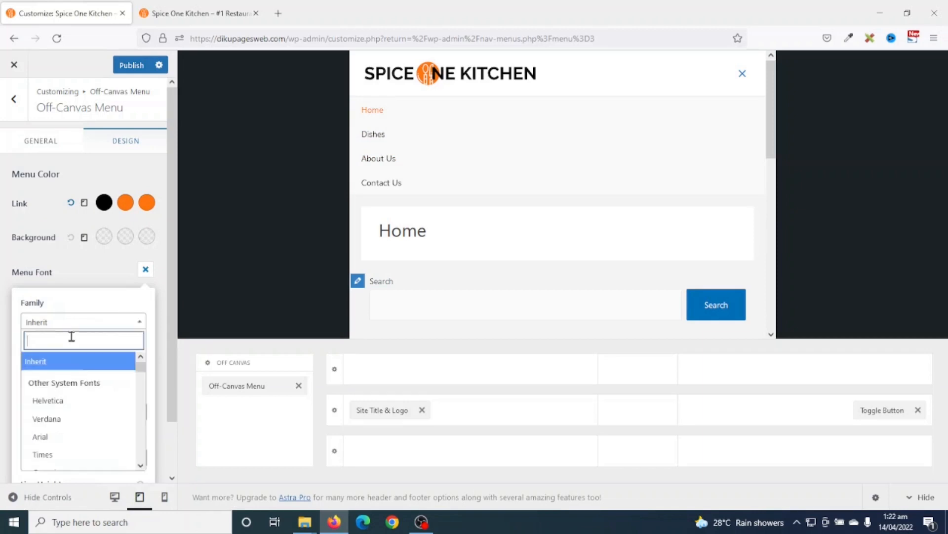
{"action": "type", "text": "popp"}
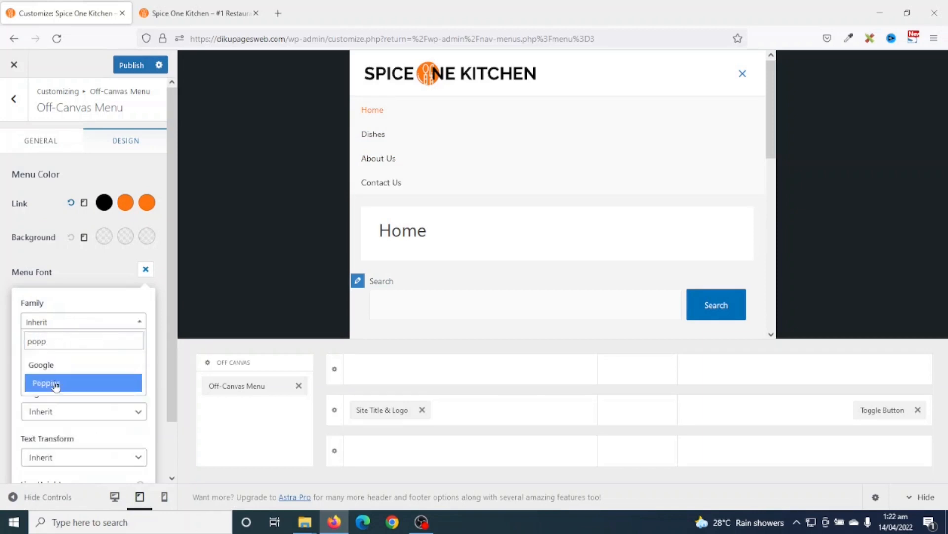
{"action": "left_click", "coordinate": [55, 384]}
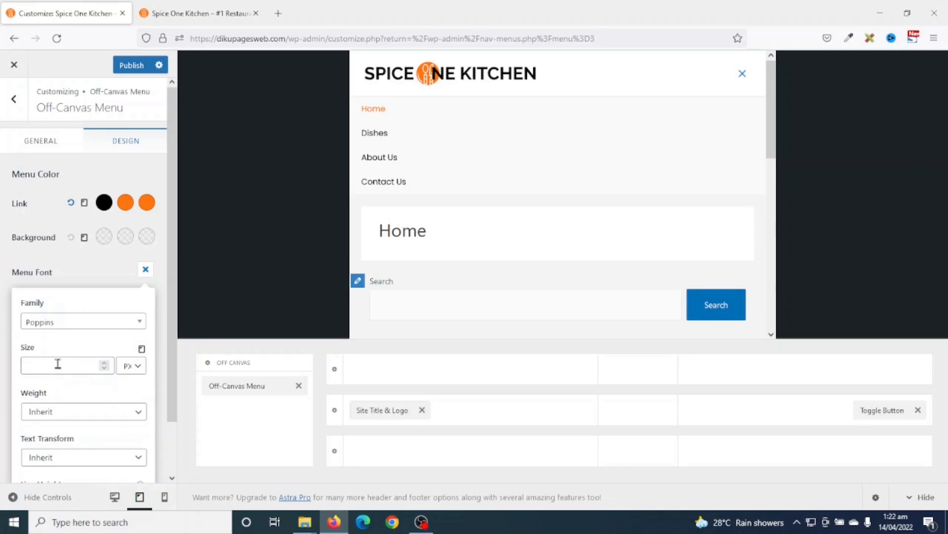
{"action": "left_click", "coordinate": [58, 363]}
{"action": "type", "text": "17"}
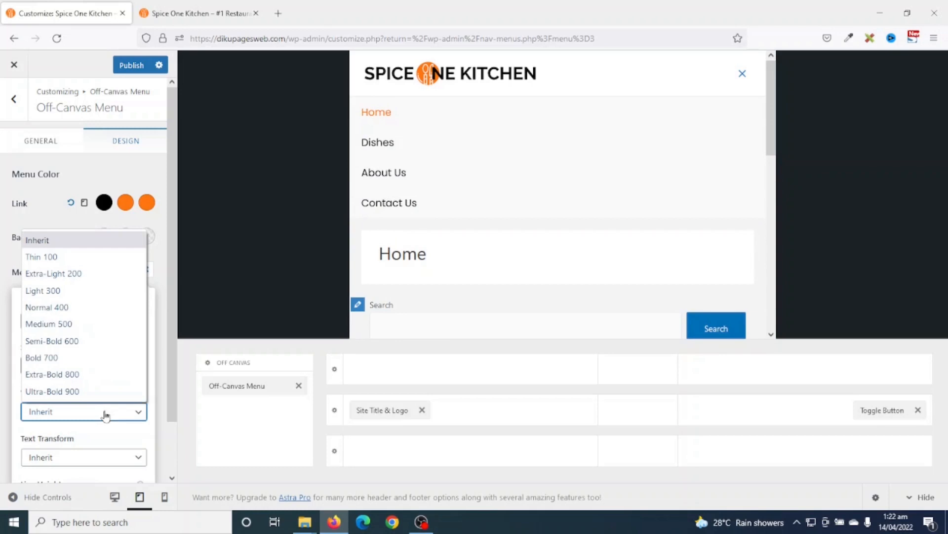
- Give the off-canvas menu font Light 300 weight and Uppercase transform, then close the panel
{"action": "left_click", "coordinate": [67, 290]}
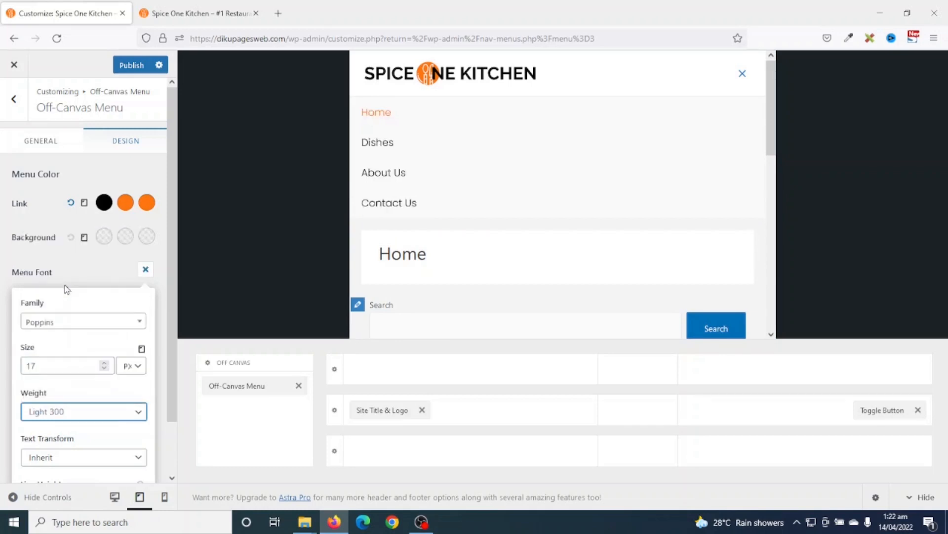
{"action": "scroll", "coordinate": [84, 431], "scroll_direction": "down", "scroll_amount": 2}
{"action": "left_click", "coordinate": [83, 402]}
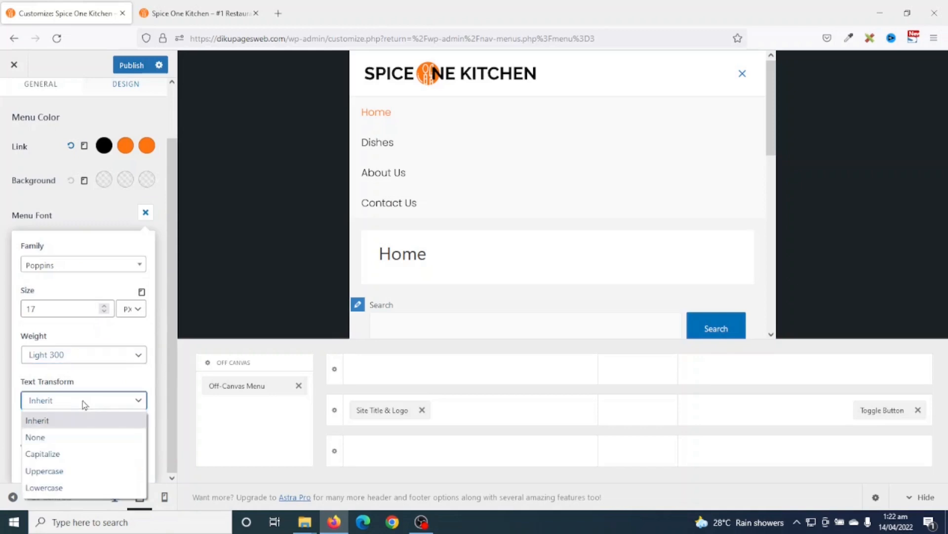
{"action": "left_click", "coordinate": [64, 469]}
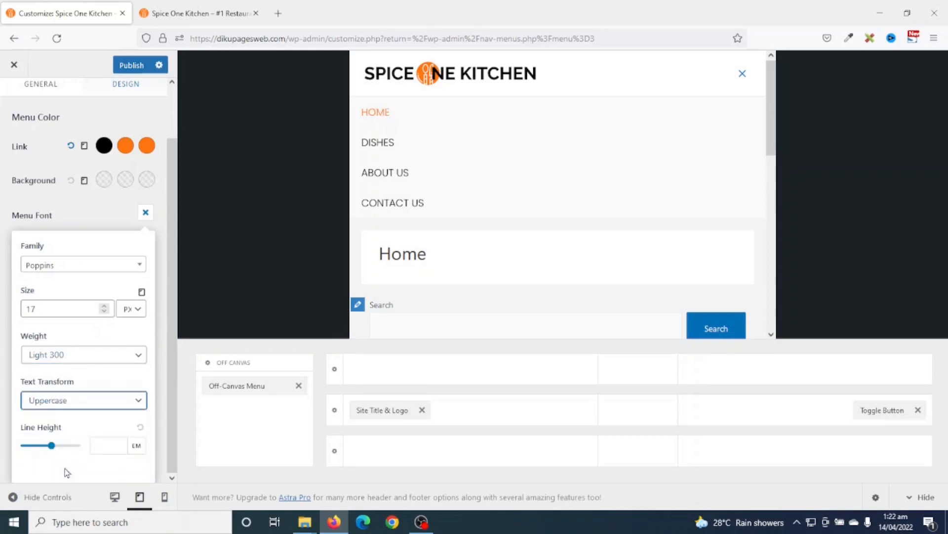
{"action": "left_click", "coordinate": [114, 207]}
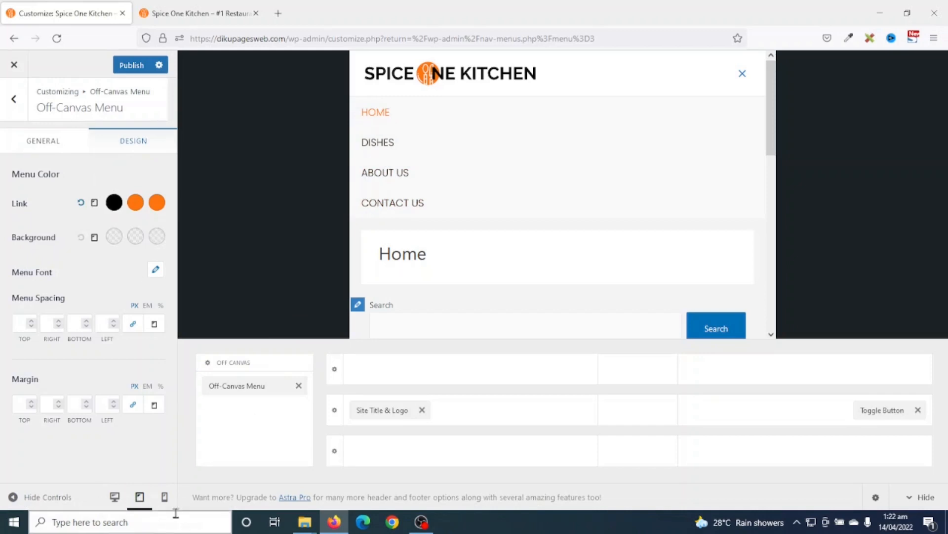
- In mobile preview, open Site Title & Logo and enter a logo width of 100
{"action": "left_click", "coordinate": [166, 499]}
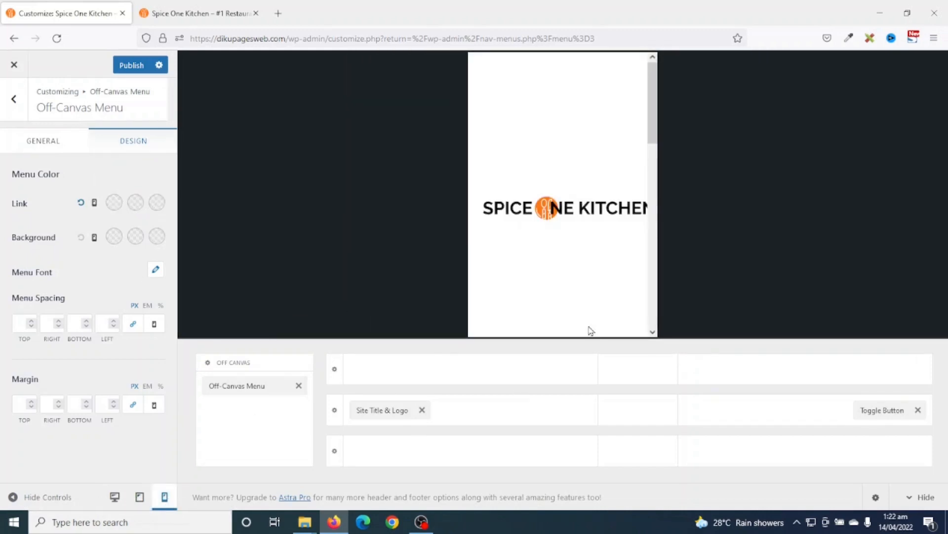
{"action": "scroll", "coordinate": [562, 228], "scroll_direction": "down", "scroll_amount": 4}
{"action": "scroll", "coordinate": [563, 228], "scroll_direction": "up", "scroll_amount": 4}
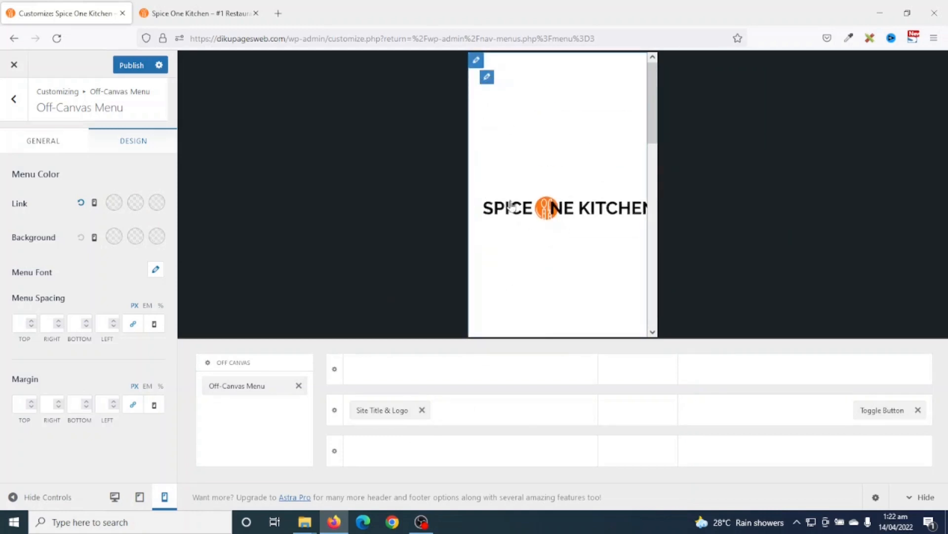
{"action": "left_click", "coordinate": [379, 410]}
{"action": "left_click", "coordinate": [108, 381]}
{"action": "left_click", "coordinate": [120, 380]}
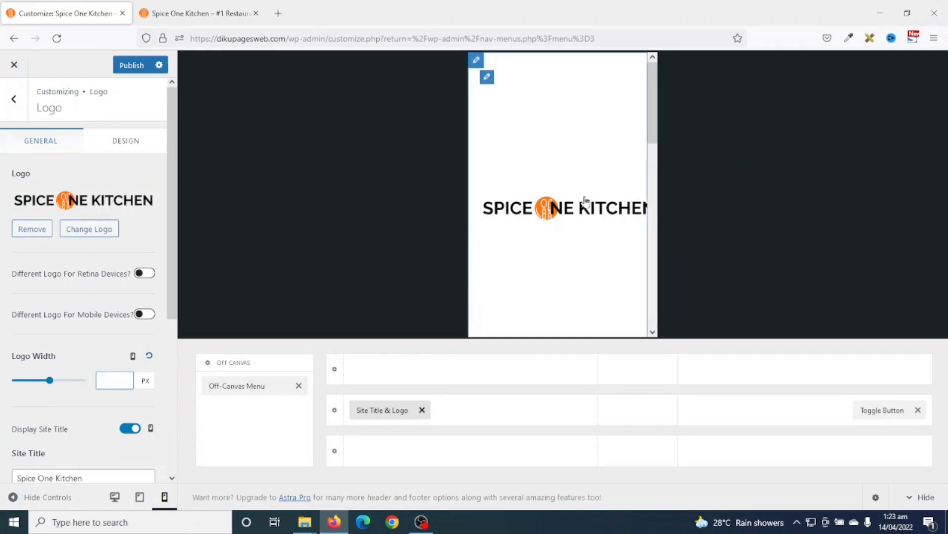
{"action": "scroll", "coordinate": [639, 197], "scroll_direction": "down", "scroll_amount": 5}
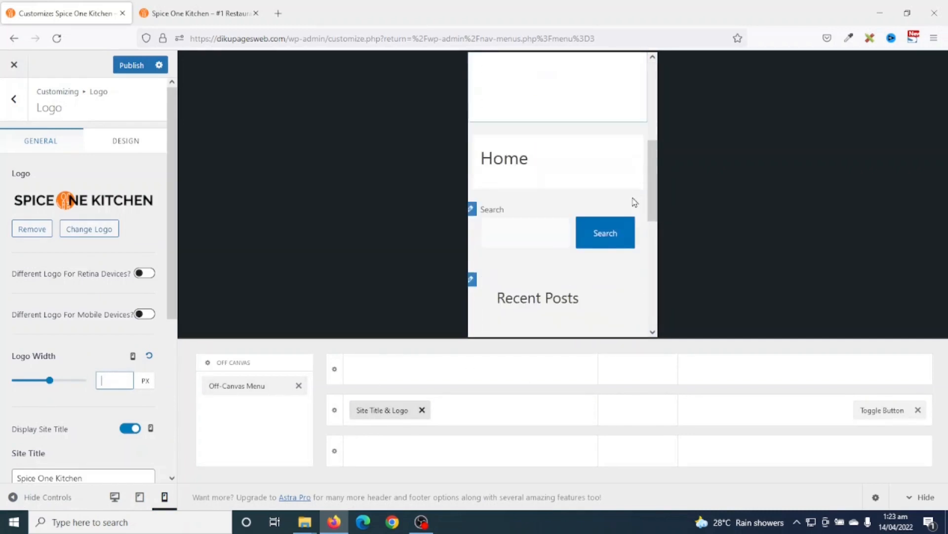
{"action": "scroll", "coordinate": [634, 201], "scroll_direction": "up", "scroll_amount": 5}
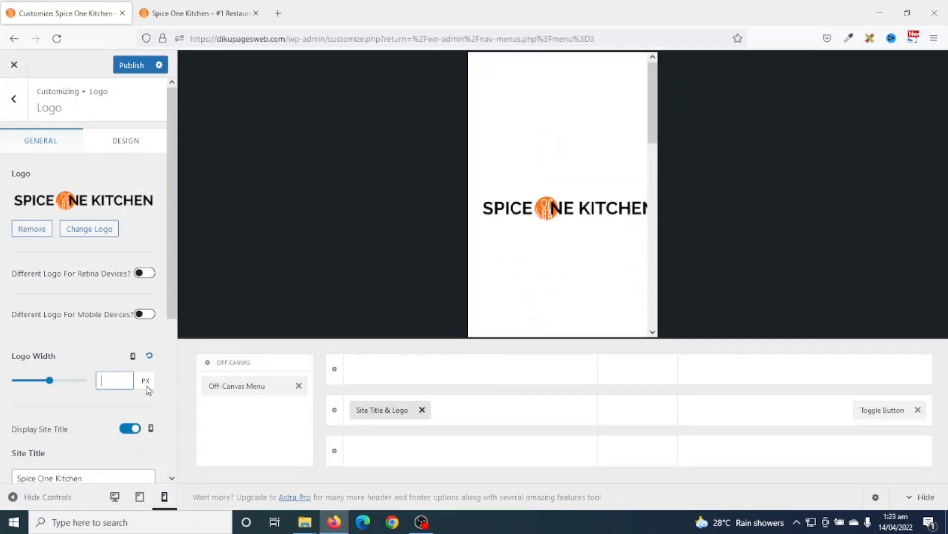
{"action": "type", "text": "10"}
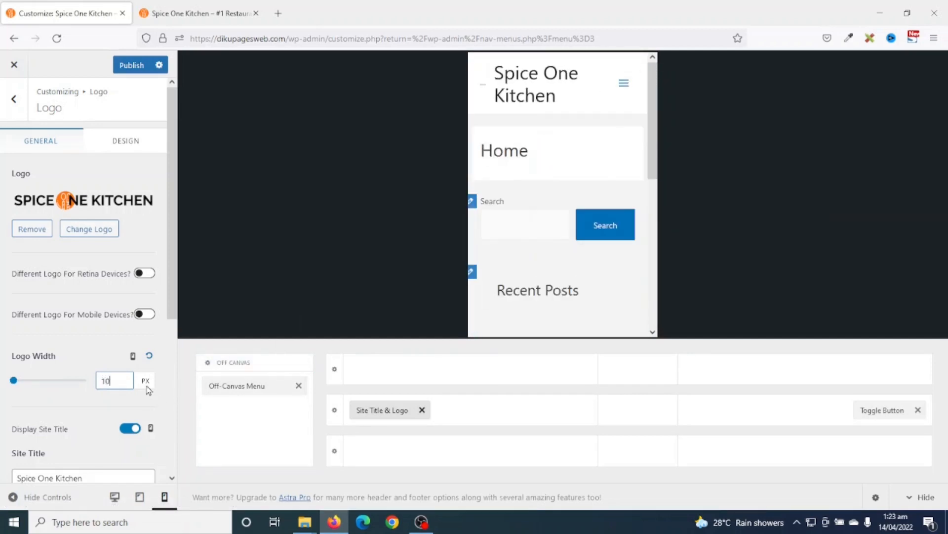
{"action": "type", "text": "0"}
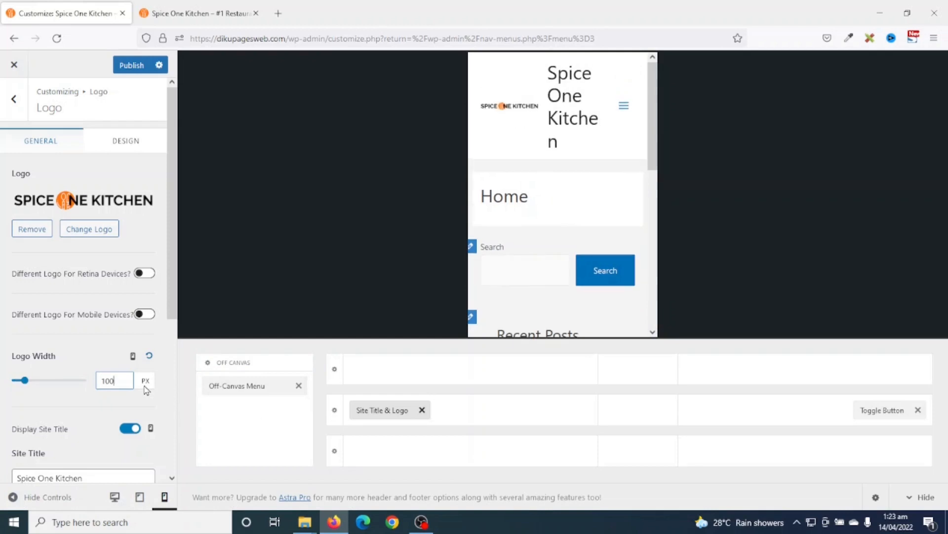
- Raise the logo width to 180 px, hide the site title, and open the mobile menu
{"action": "key", "text": "Up"}
{"action": "key", "text": "Up"}
{"action": "key", "text": "Up"}
{"action": "key", "text": "Up"}
{"action": "key", "text": "Up"}
{"action": "key", "text": "Up"}
{"action": "key", "text": "Up"}
{"action": "key", "text": "Up"}
{"action": "key", "text": "Up"}
{"action": "key", "text": "Up"}
{"action": "key", "text": "Up"}
{"action": "key", "text": "Up"}
{"action": "key", "text": "Up"}
{"action": "key", "text": "Up"}
{"action": "key", "text": "Up"}
{"action": "key", "text": "Up"}
{"action": "key", "text": "Up"}
{"action": "key", "text": "Up"}
{"action": "key", "text": "Up"}
{"action": "key", "text": "Up"}
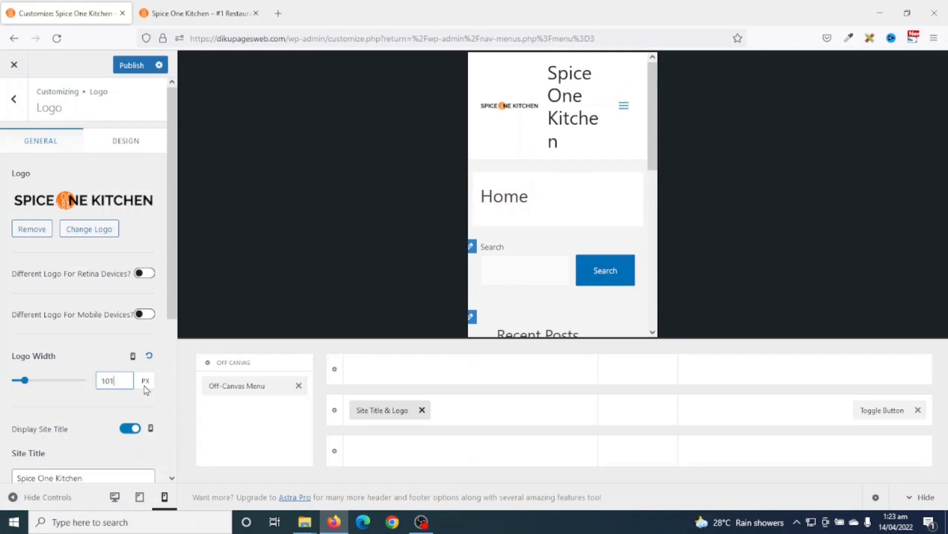
{"action": "key", "text": "Up"}
{"action": "key", "text": "Up"}
{"action": "key", "text": "Up"}
{"action": "key", "text": "Up"}
{"action": "key", "text": "Up"}
{"action": "key", "text": "Up"}
{"action": "key", "text": "Up"}
{"action": "key", "text": "Up"}
{"action": "key", "text": "Up"}
{"action": "key", "text": "Up"}
{"action": "key", "text": "Up"}
{"action": "key", "text": "Up"}
{"action": "key", "text": "Up"}
{"action": "key", "text": "Up"}
{"action": "key", "text": "Up"}
{"action": "key", "text": "Up"}
{"action": "key", "text": "Up"}
{"action": "key", "text": "Up"}
{"action": "key", "text": "Up"}
{"action": "key", "text": "Up"}
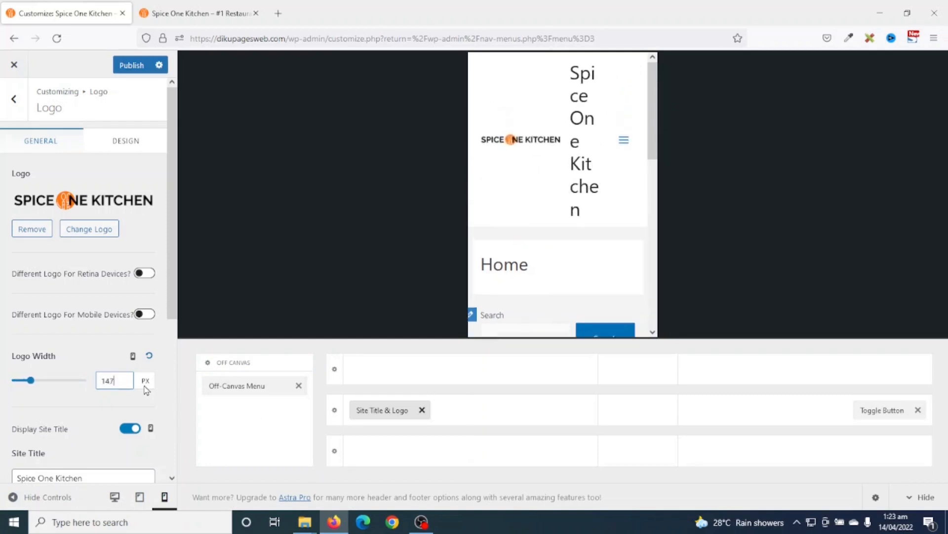
{"action": "key", "text": "Up"}
{"action": "key", "text": "Up"}
{"action": "key", "text": "Up"}
{"action": "key", "text": "Up"}
{"action": "key", "text": "Up"}
{"action": "key", "text": "Up"}
{"action": "key", "text": "Up"}
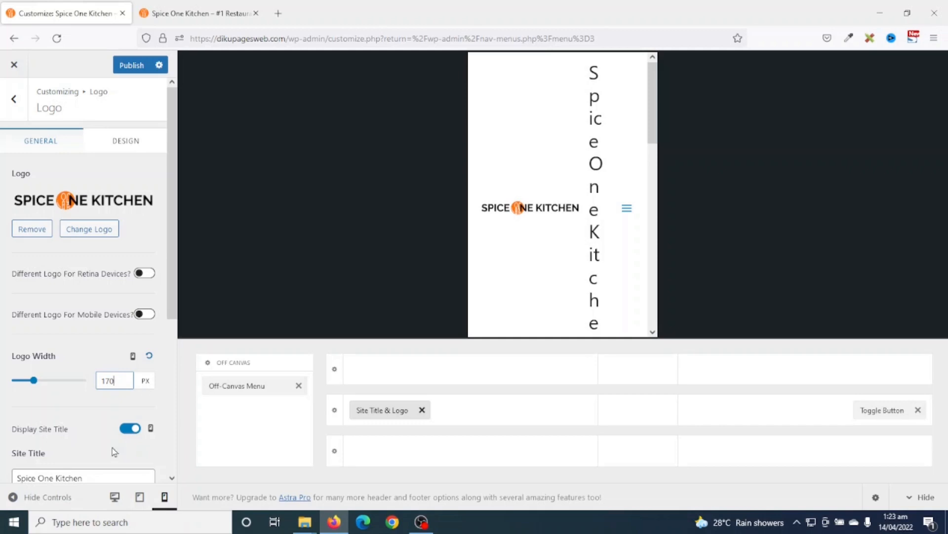
{"action": "left_click", "coordinate": [124, 429]}
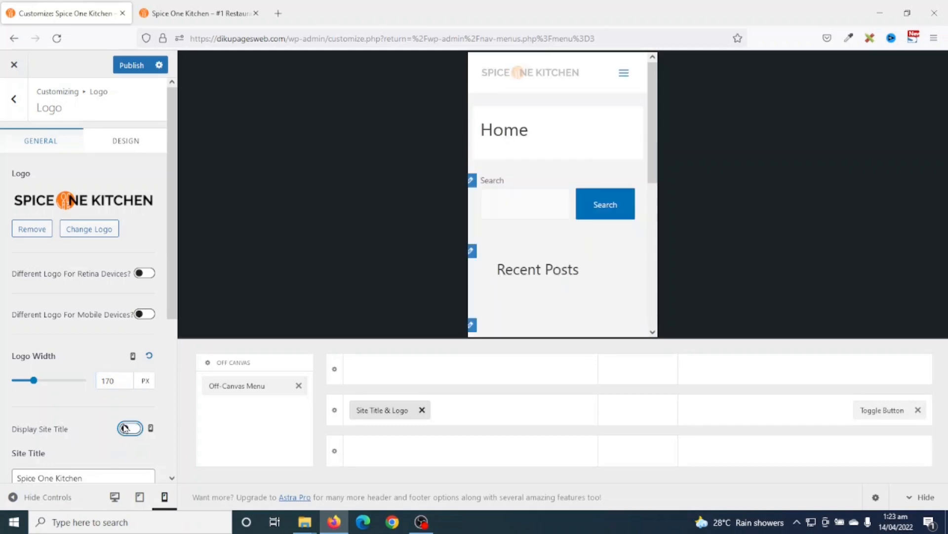
{"action": "left_click", "coordinate": [126, 381]}
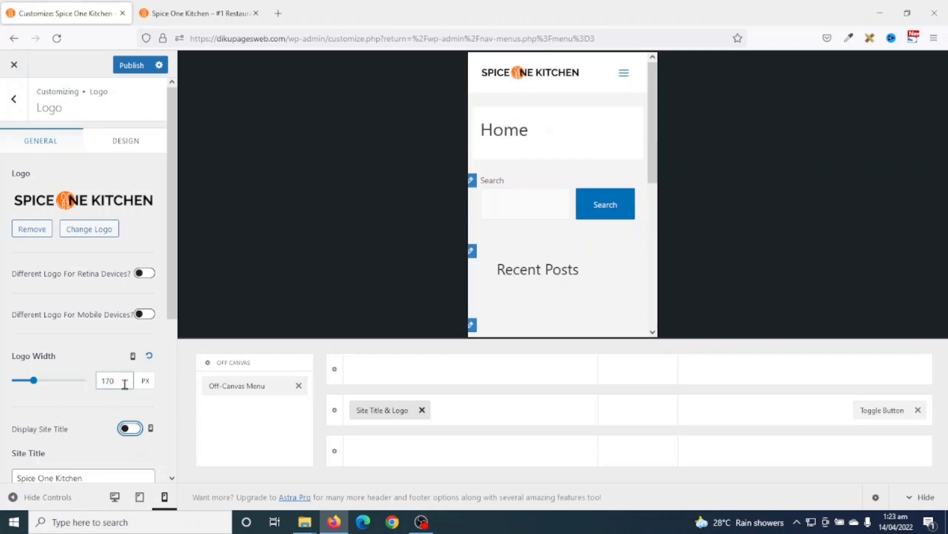
{"action": "key", "text": "Up"}
{"action": "key", "text": "Up"}
{"action": "key", "text": "Up"}
{"action": "key", "text": "Up"}
{"action": "key", "text": "Up"}
{"action": "key", "text": "Up"}
{"action": "key", "text": "Up"}
{"action": "key", "text": "Up"}
{"action": "key", "text": "Up"}
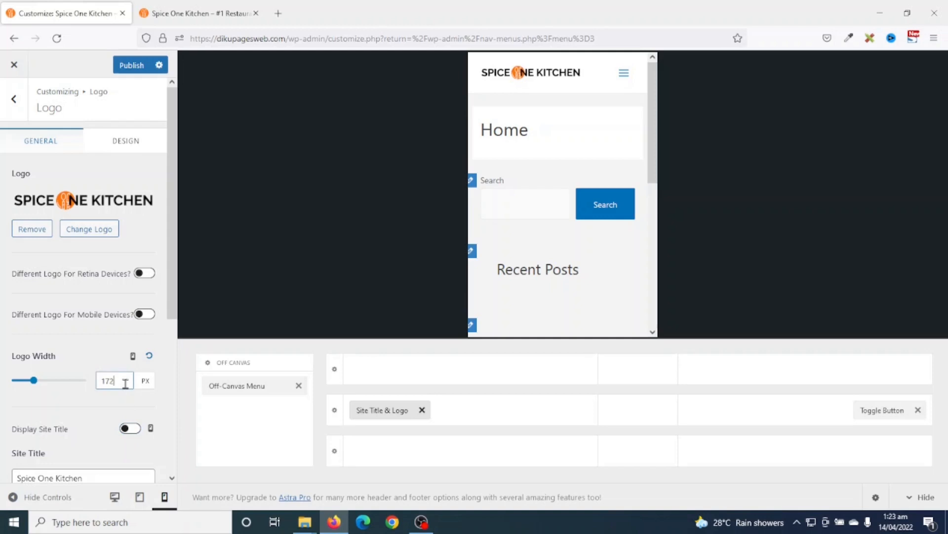
{"action": "key", "text": "Up"}
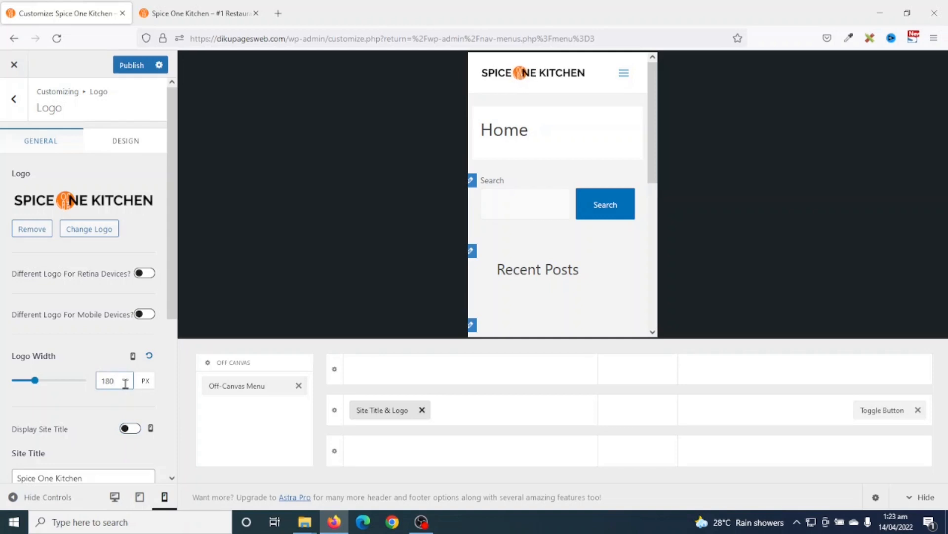
{"action": "left_click", "coordinate": [624, 73]}
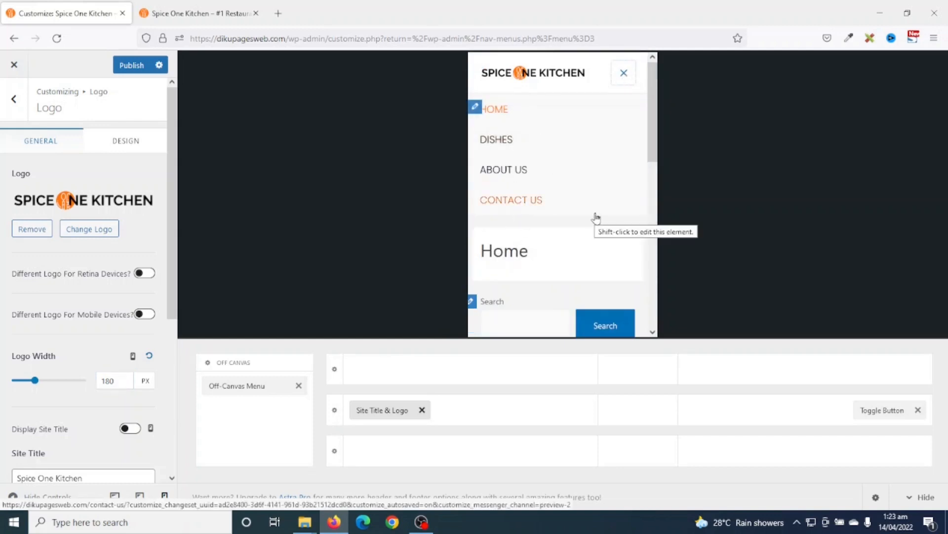
- Switch the preview to desktop width and return from the header settings to Footer Builder's Copyright item
{"action": "left_click", "coordinate": [115, 496]}
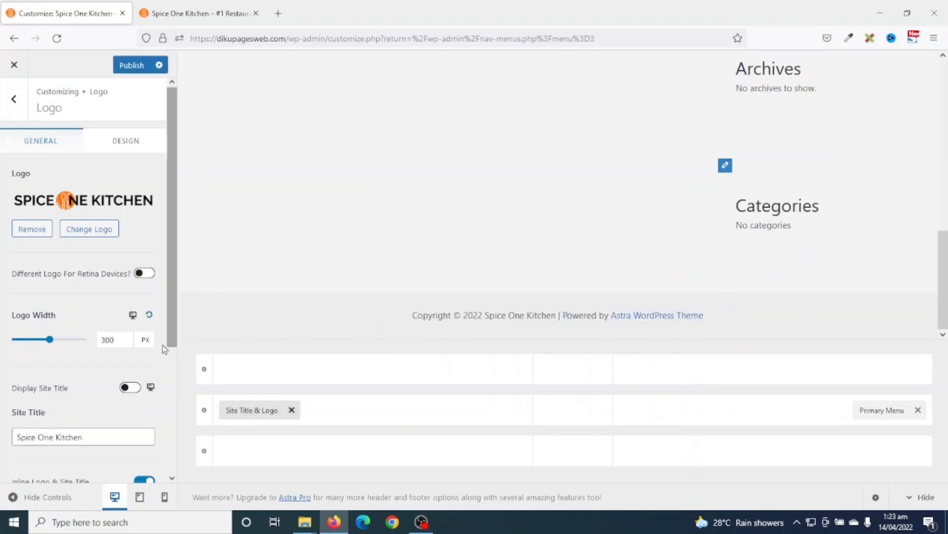
{"action": "left_click", "coordinate": [14, 100]}
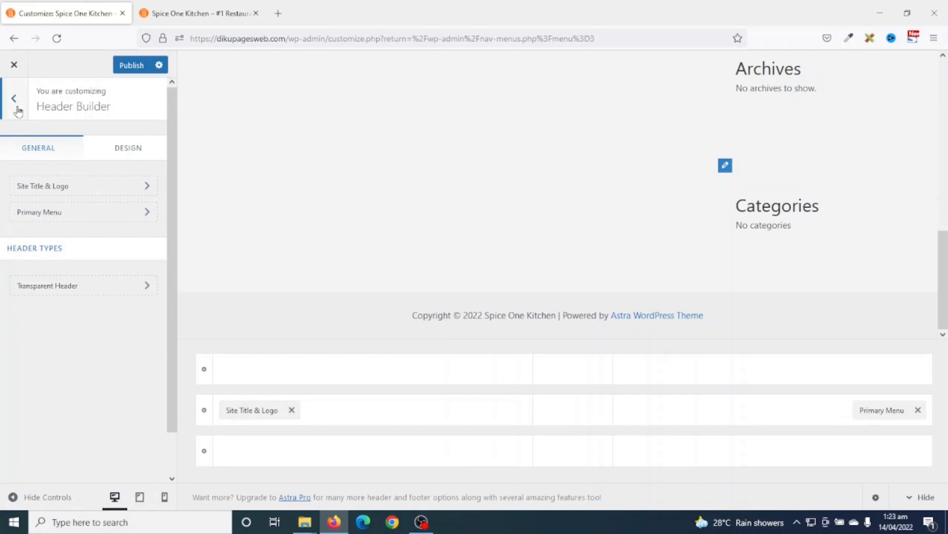
{"action": "left_click", "coordinate": [14, 101]}
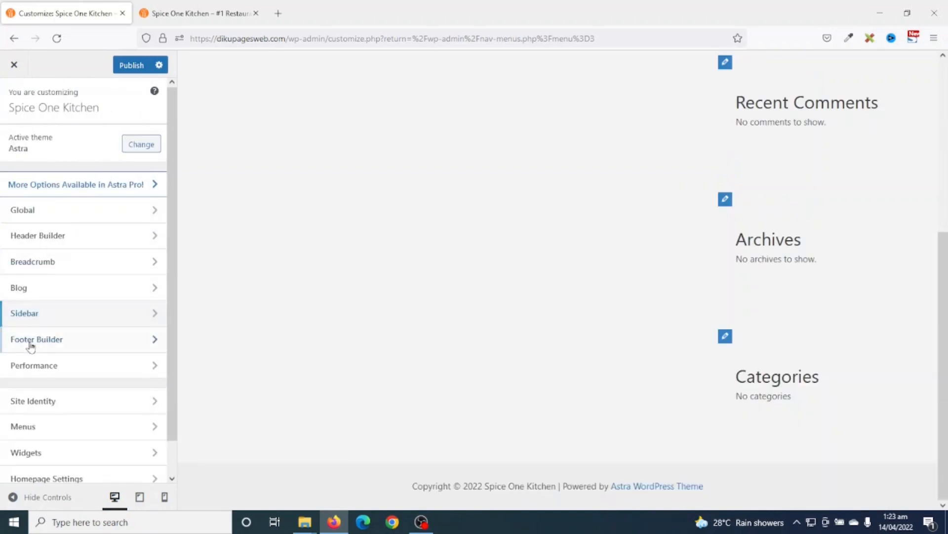
{"action": "left_click", "coordinate": [50, 345]}
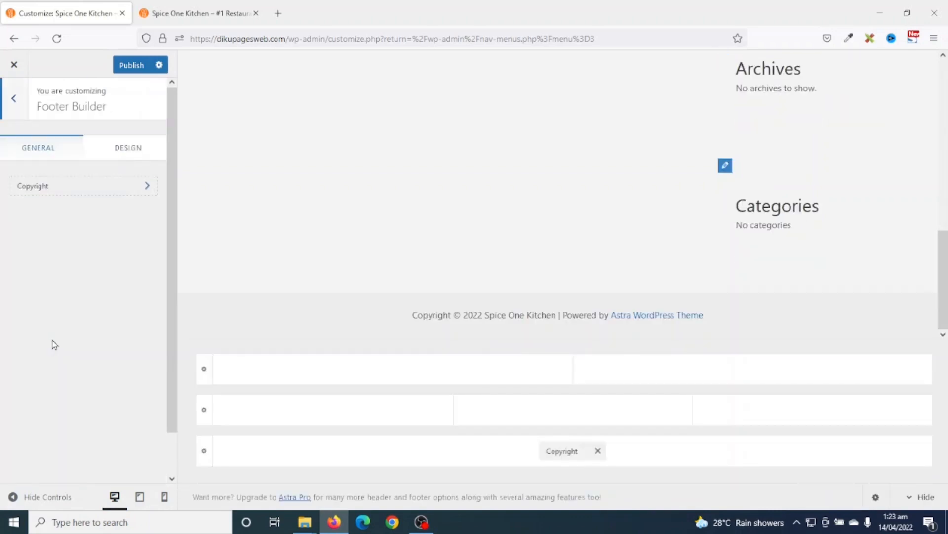
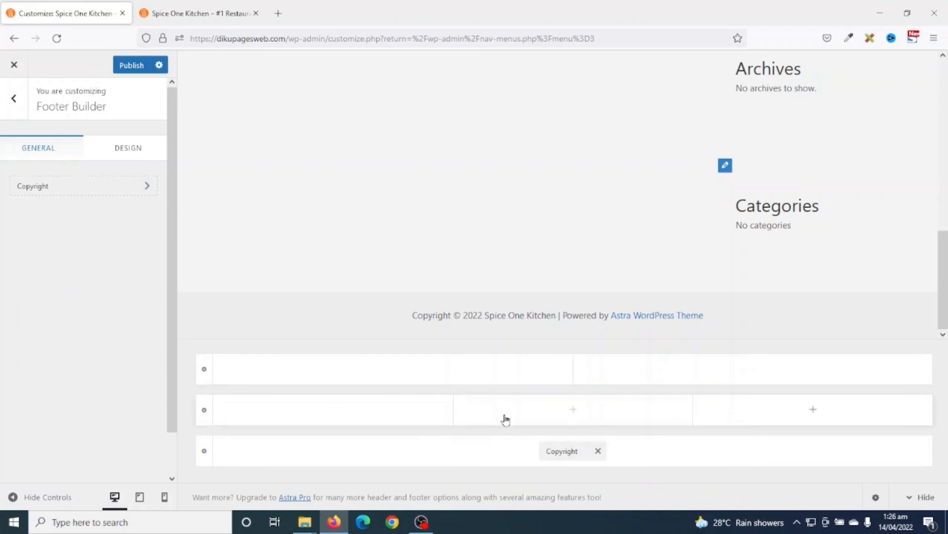
- Split the middle footer row into 2 columns and add a Footer Menu to the first column
{"action": "left_click", "coordinate": [205, 411]}
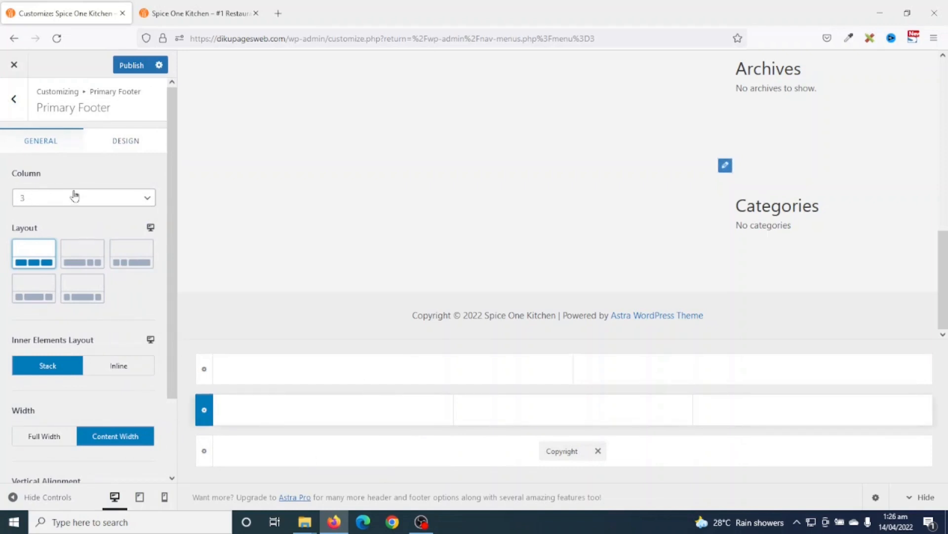
{"action": "left_click", "coordinate": [60, 198]}
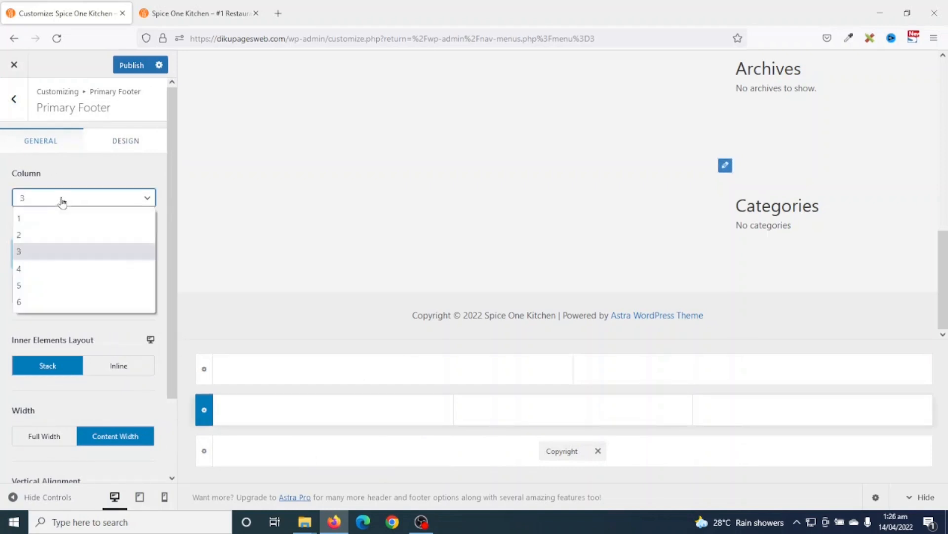
{"action": "left_click", "coordinate": [37, 234]}
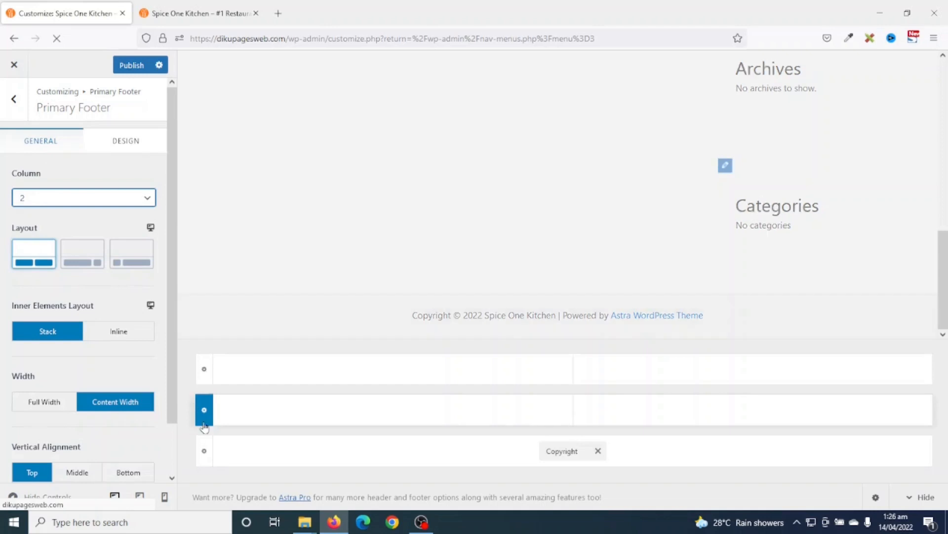
{"action": "left_click", "coordinate": [393, 411]}
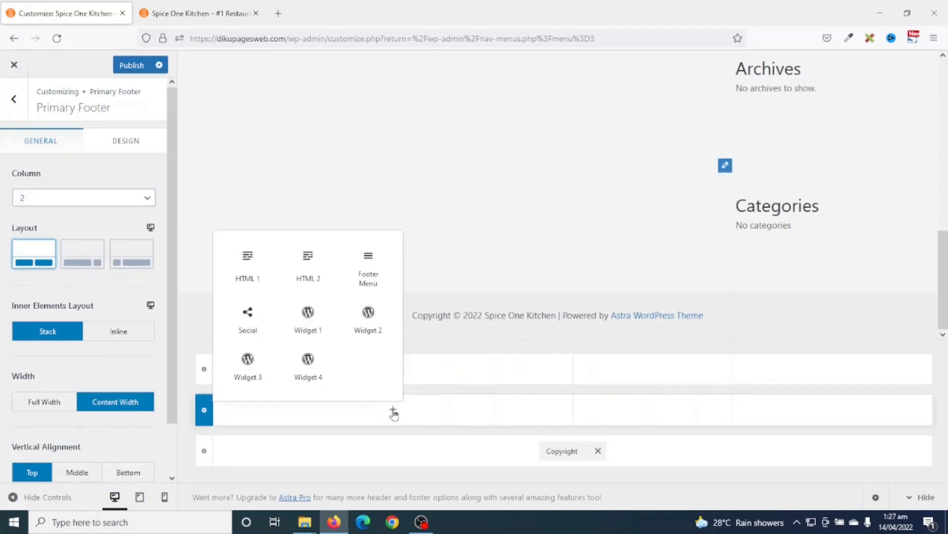
{"action": "left_click", "coordinate": [377, 280]}
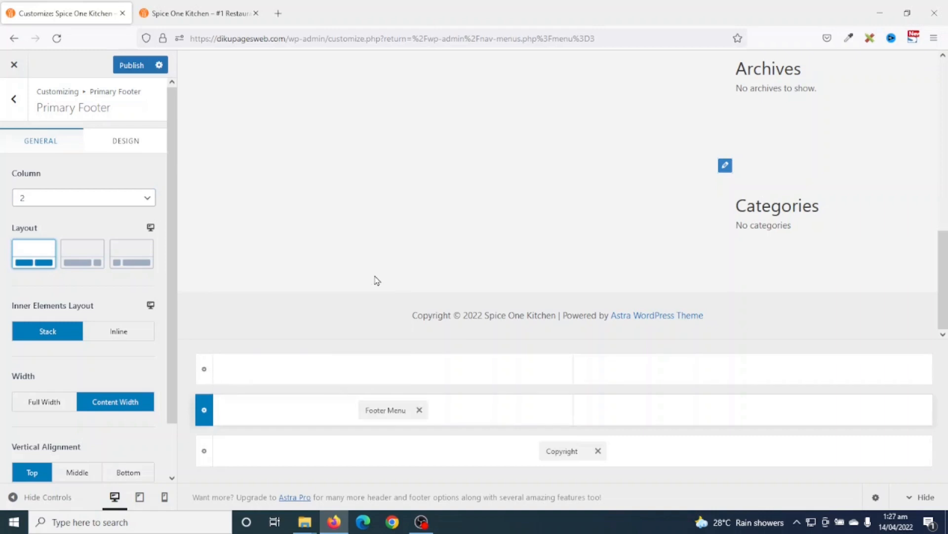
{"action": "left_click", "coordinate": [384, 411]}
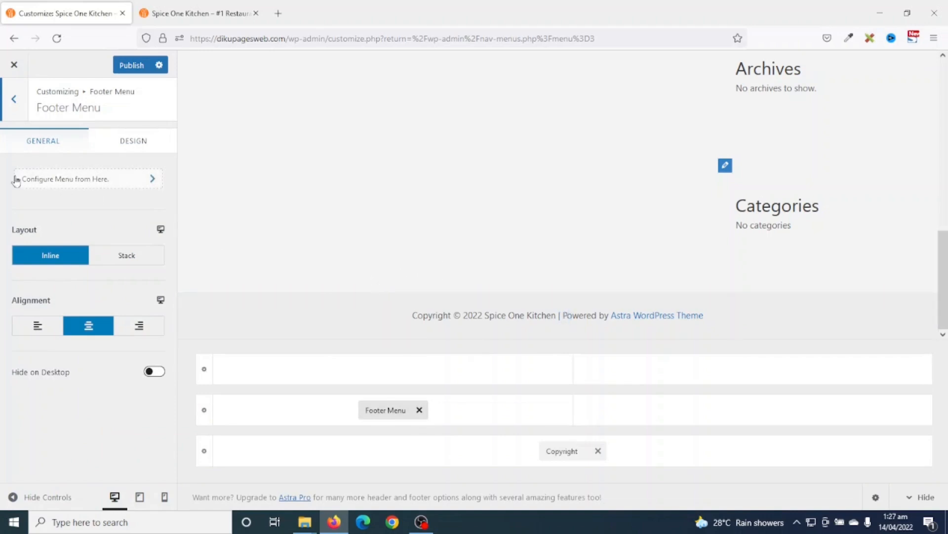
- Assign the Primary Menu to the Footer Menu location, then return to the Footer Builder
{"action": "left_click", "coordinate": [71, 185]}
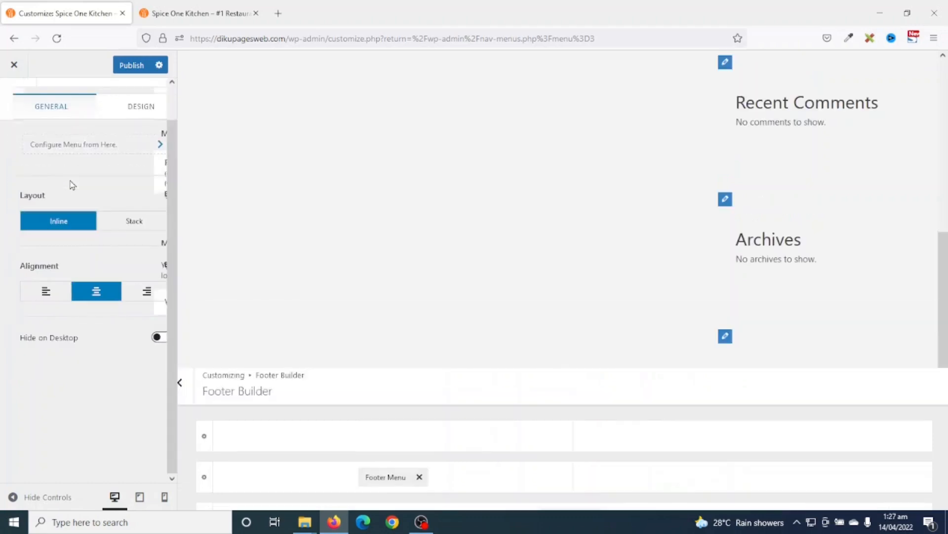
{"action": "scroll", "coordinate": [85, 298], "scroll_direction": "down", "scroll_amount": 3}
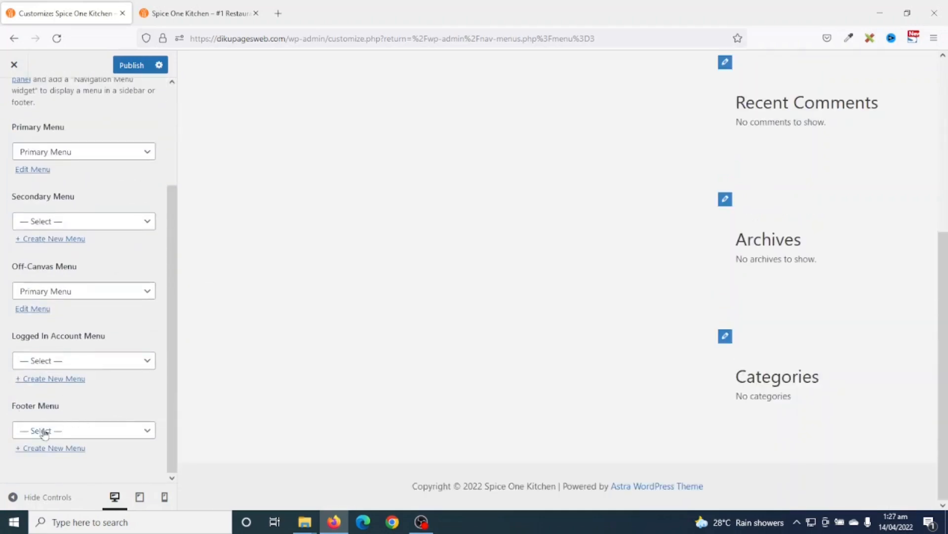
{"action": "left_click", "coordinate": [65, 431]}
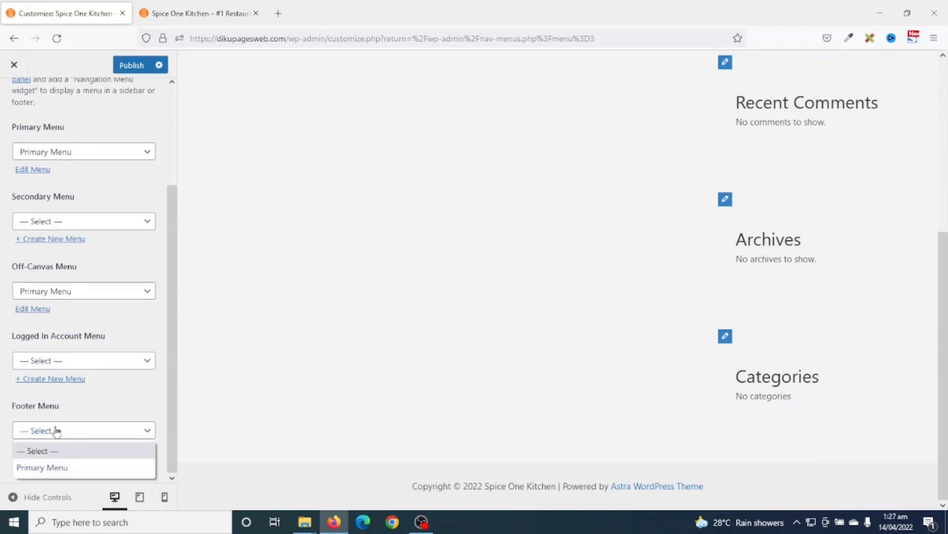
{"action": "left_click", "coordinate": [48, 469]}
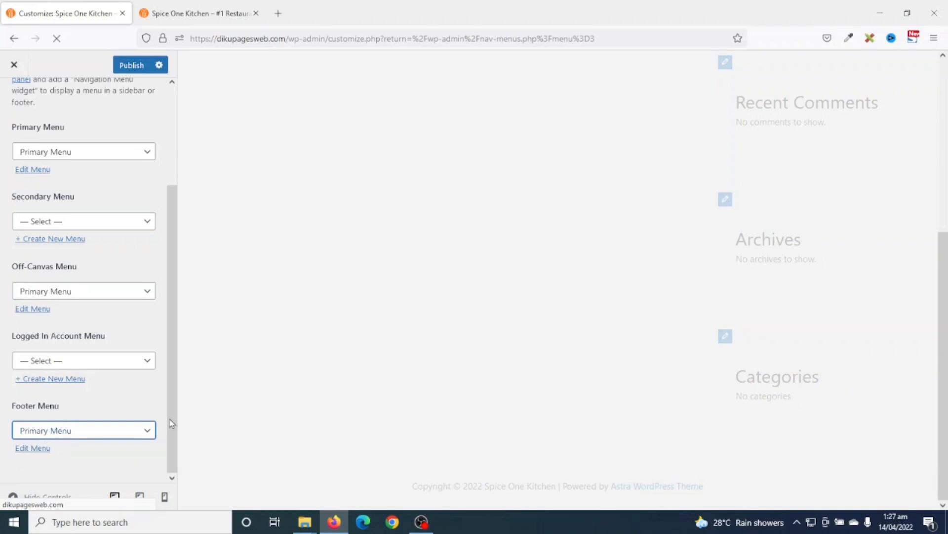
{"action": "scroll", "coordinate": [102, 413], "scroll_direction": "up", "scroll_amount": 3}
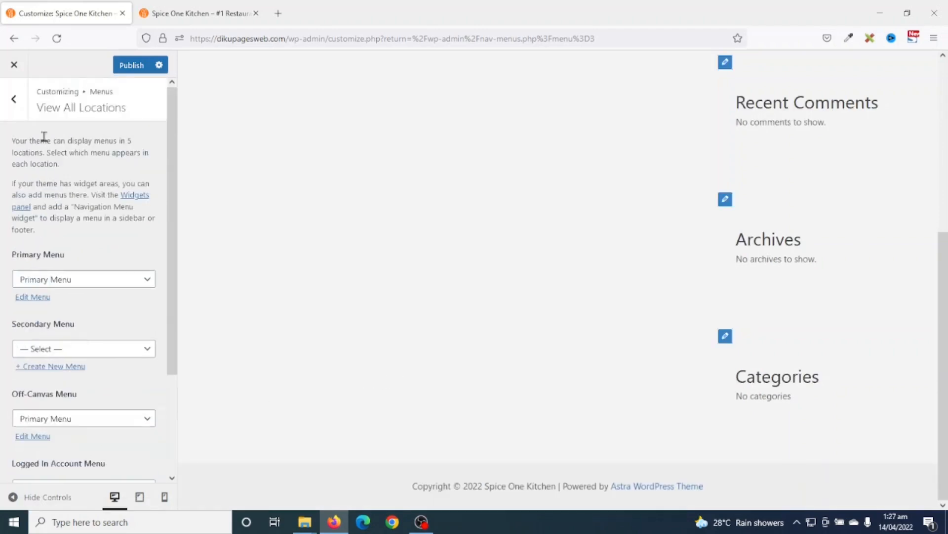
{"action": "left_click", "coordinate": [14, 98]}
{"action": "left_click", "coordinate": [14, 98]}
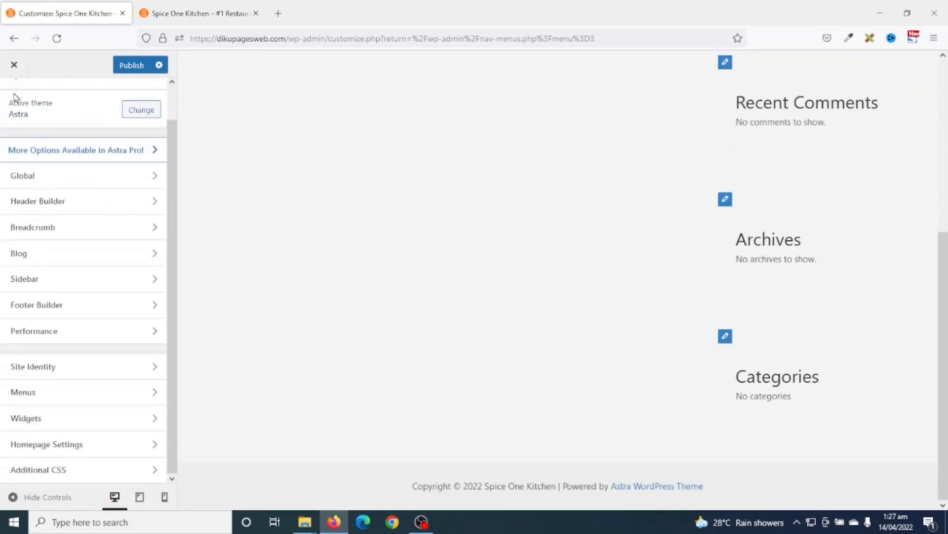
{"action": "left_click", "coordinate": [46, 306]}
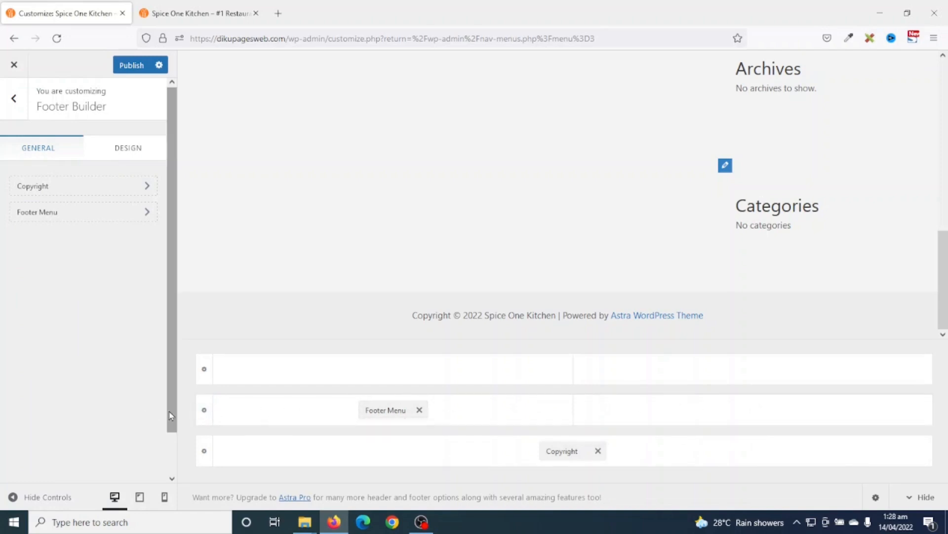
- Change the primary footer row's background from #F9F9F9 to light grey #E6E6E6
{"action": "left_click", "coordinate": [205, 416]}
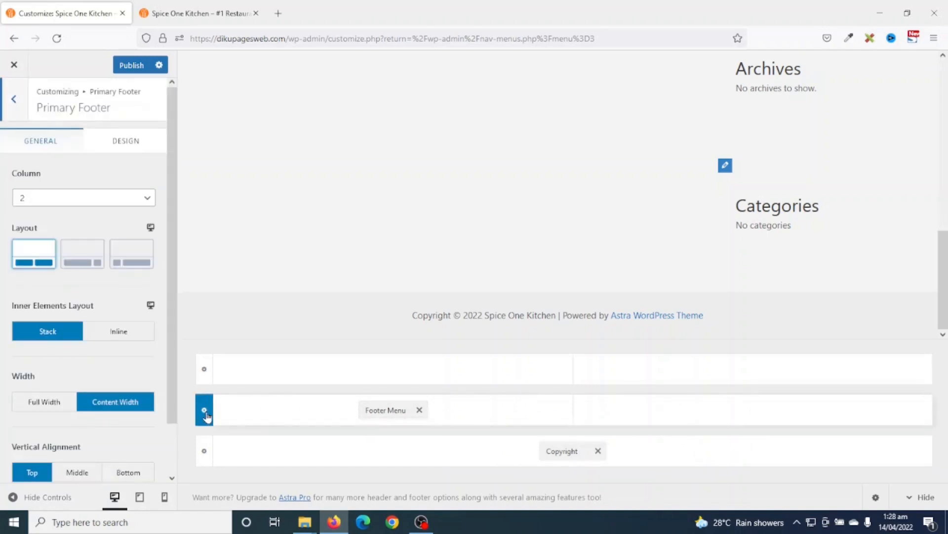
{"action": "left_click", "coordinate": [132, 146]}
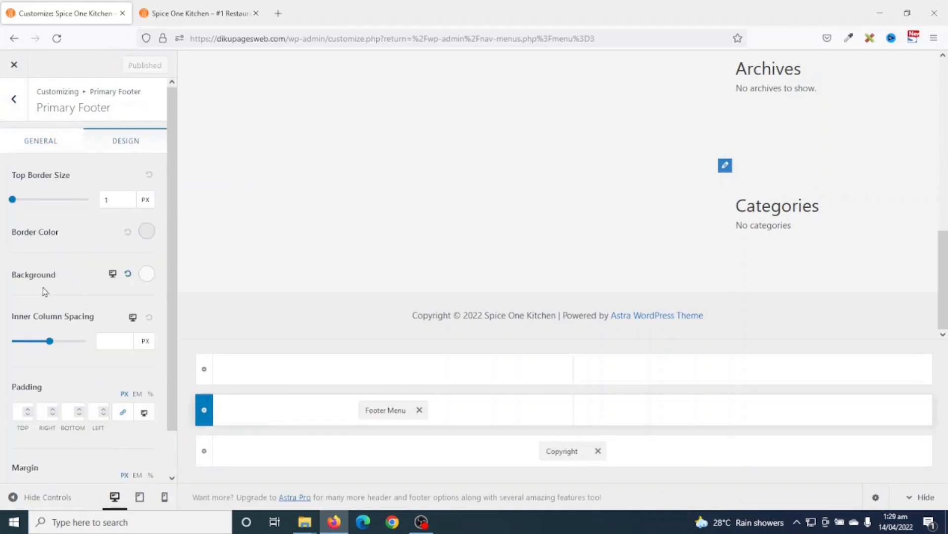
{"action": "left_click", "coordinate": [147, 274]}
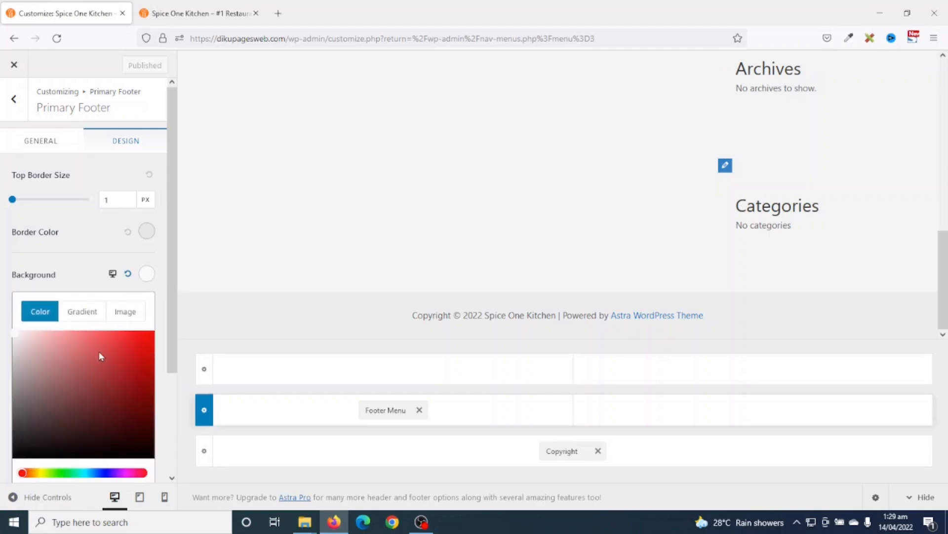
{"action": "scroll", "coordinate": [82, 363], "scroll_direction": "down", "scroll_amount": 3}
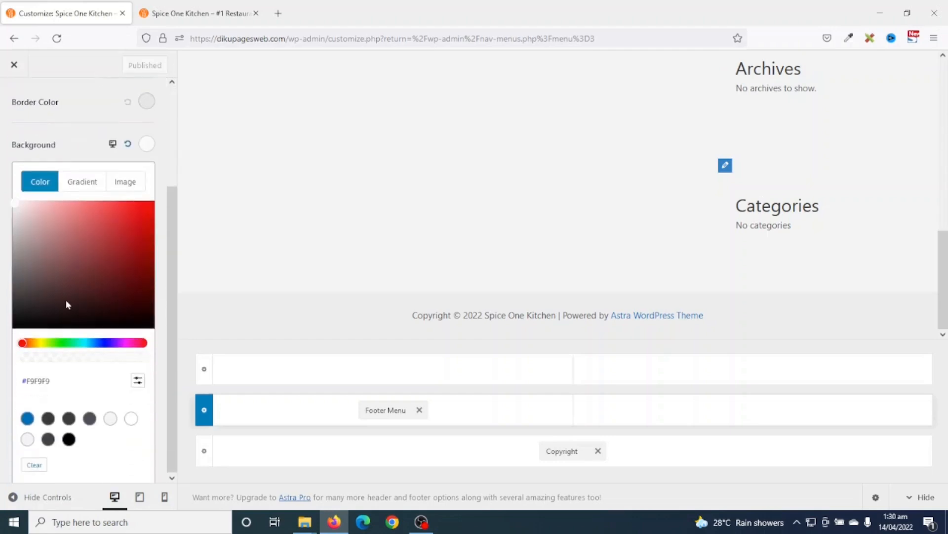
{"action": "left_click", "coordinate": [139, 384]}
{"action": "left_click_drag", "start_coordinate": [73, 411], "coordinate": [1, 400]}
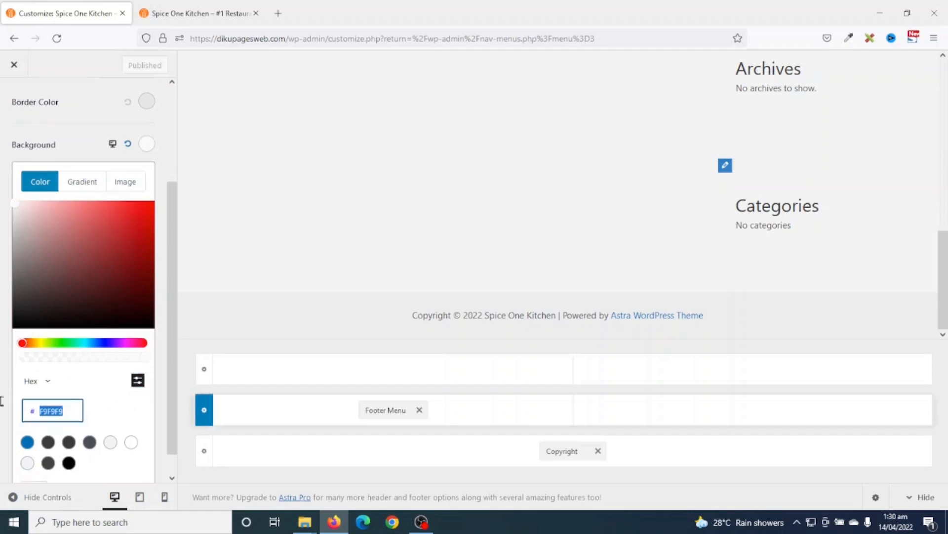
{"action": "key", "text": "BackSpace"}
{"action": "type", "text": "E6E6E6"}
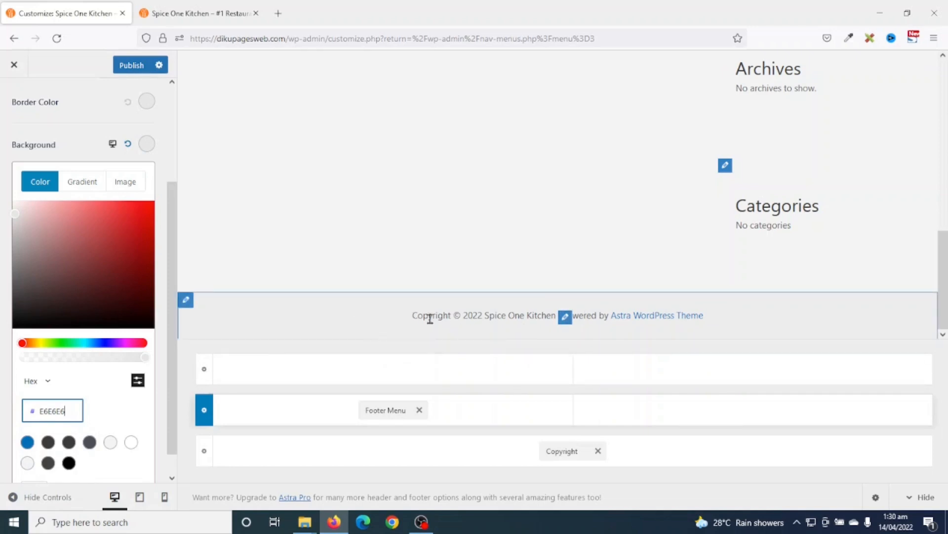
{"action": "left_click", "coordinate": [83, 139]}
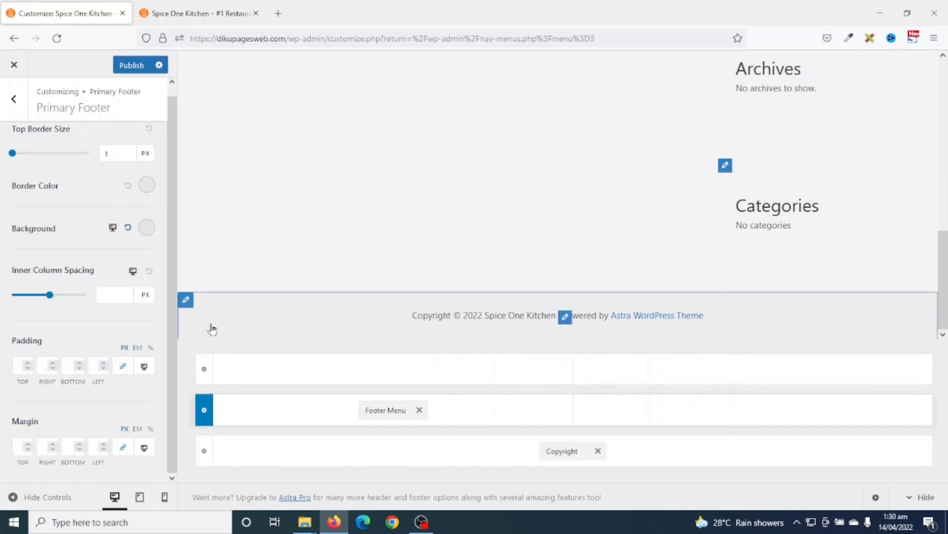
- Set the Below Footer row's background colour to black #000000
{"action": "left_click", "coordinate": [203, 452]}
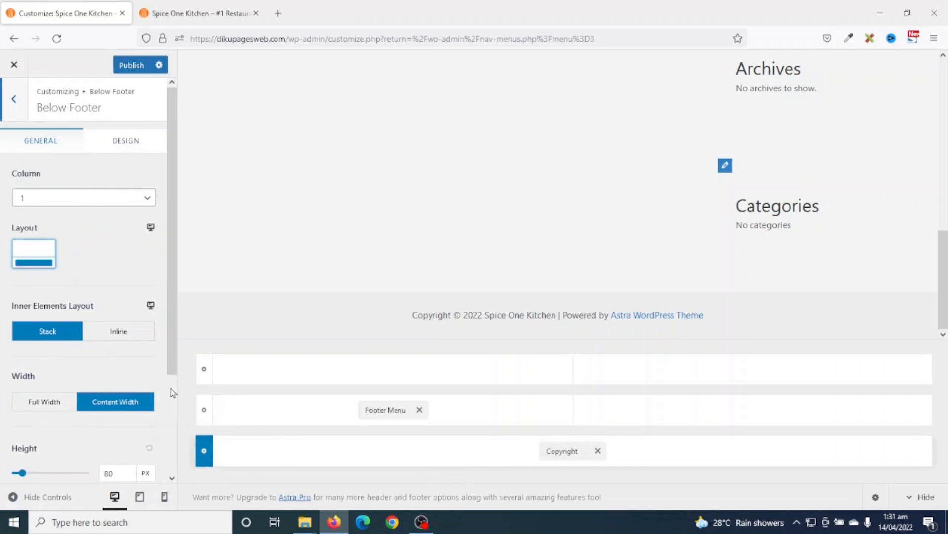
{"action": "left_click", "coordinate": [128, 147]}
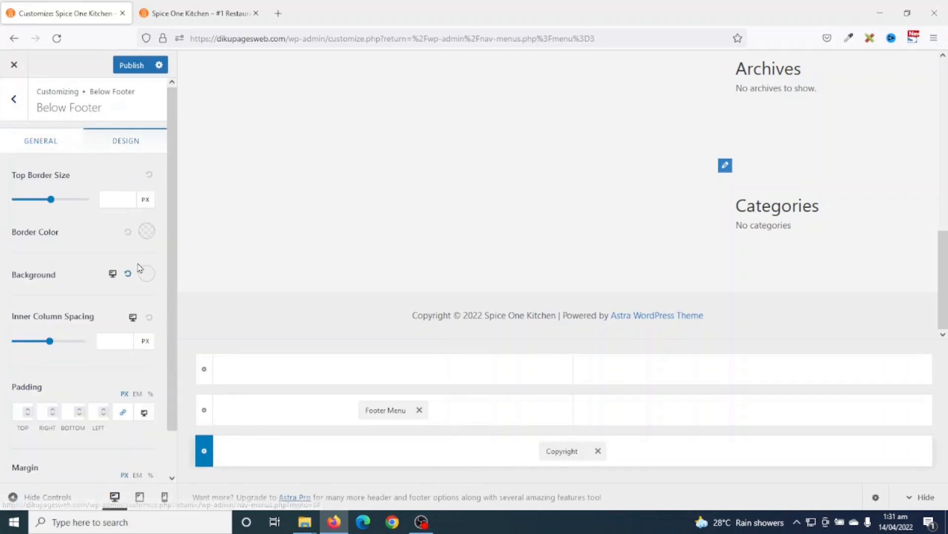
{"action": "left_click", "coordinate": [147, 276]}
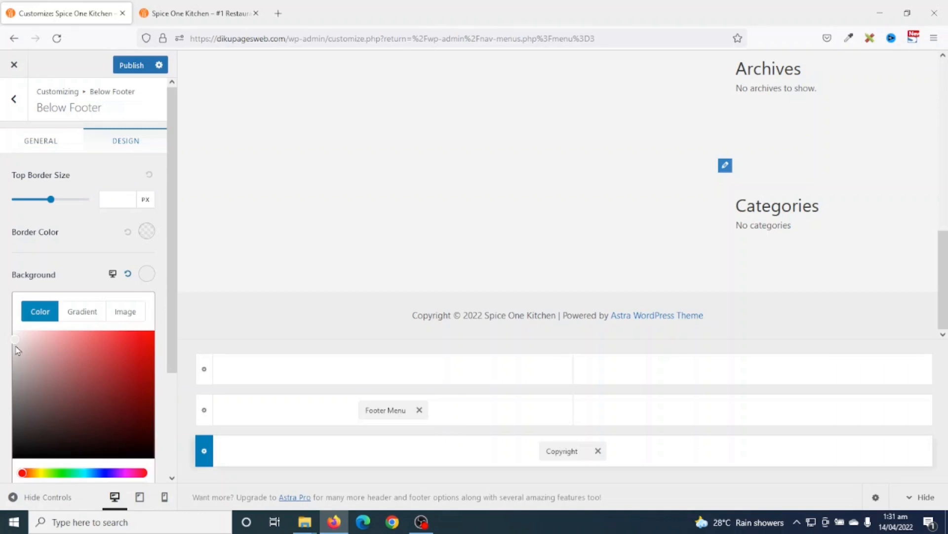
{"action": "left_click_drag", "start_coordinate": [18, 345], "coordinate": [4, 468]}
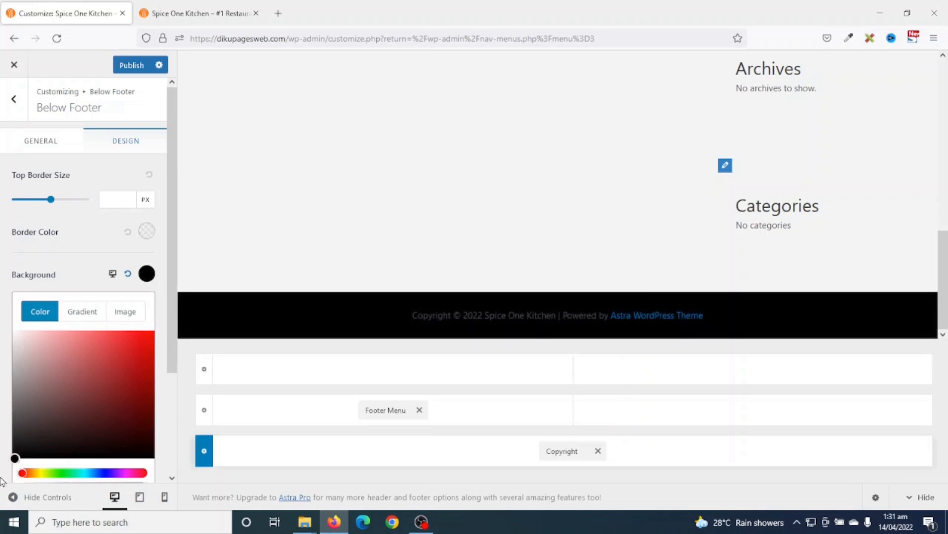
{"action": "left_click", "coordinate": [2, 481]}
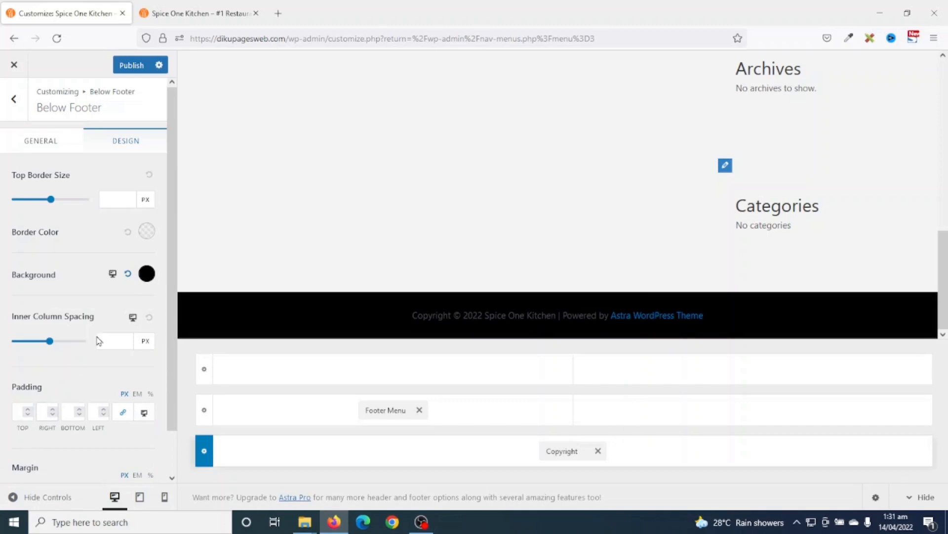
{"action": "left_click", "coordinate": [146, 273]}
{"action": "scroll", "coordinate": [51, 379], "scroll_direction": "down", "scroll_amount": 3}
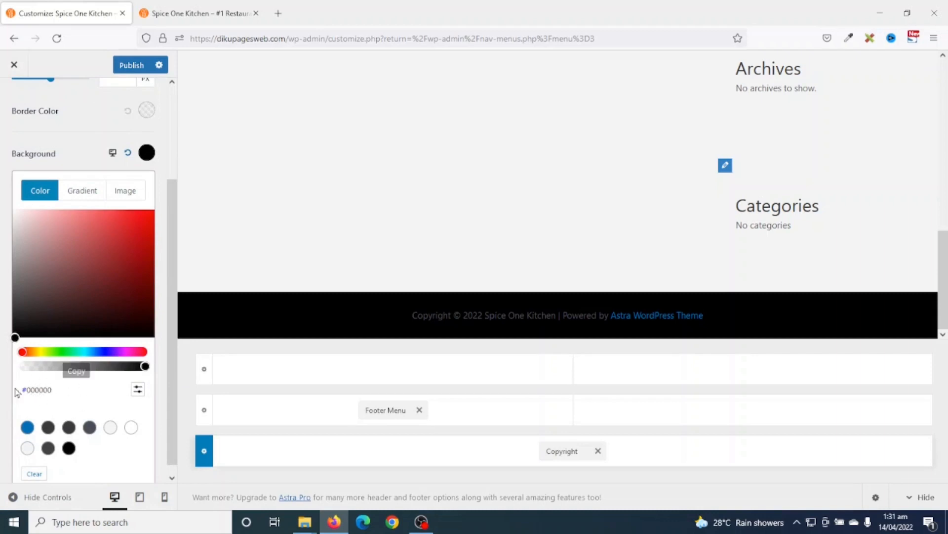
{"action": "left_click", "coordinate": [137, 389]}
{"action": "left_click_drag", "start_coordinate": [63, 421], "coordinate": [1, 420]}
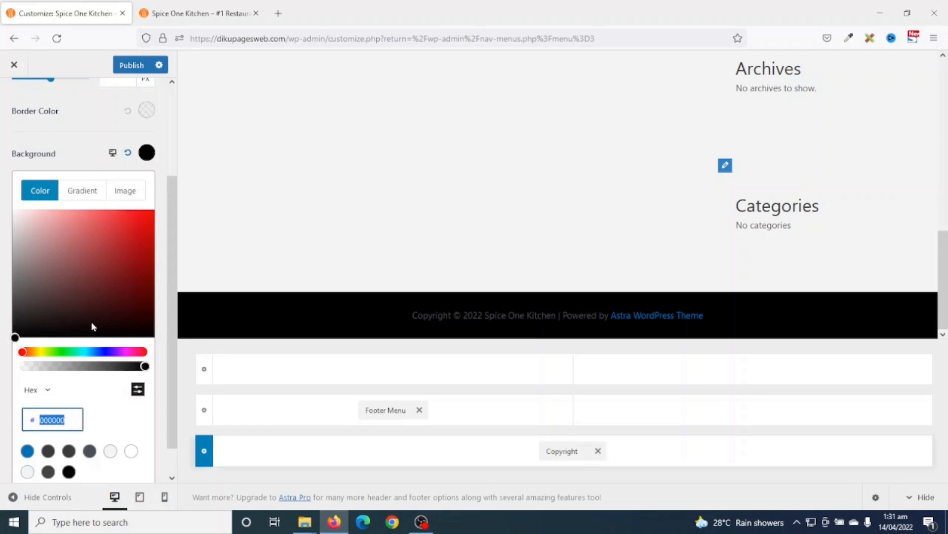
{"action": "left_click", "coordinate": [83, 140]}
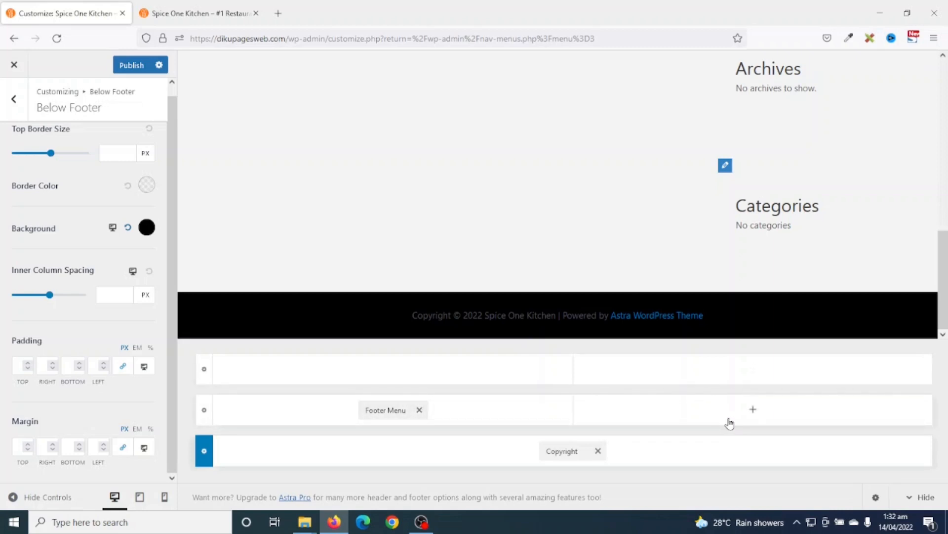
- Add a Social Icons element to the middle row's second column and open its settings
{"action": "left_click", "coordinate": [751, 410]}
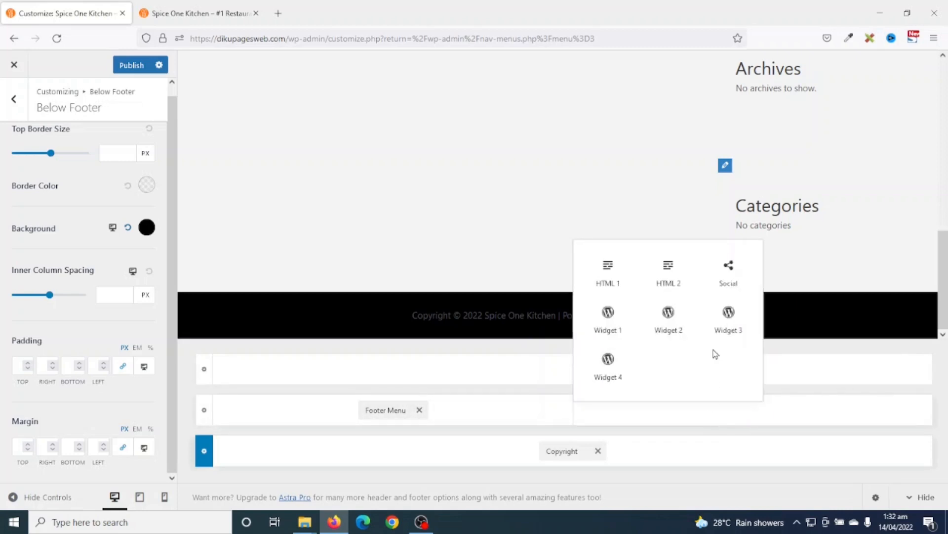
{"action": "left_click", "coordinate": [730, 276]}
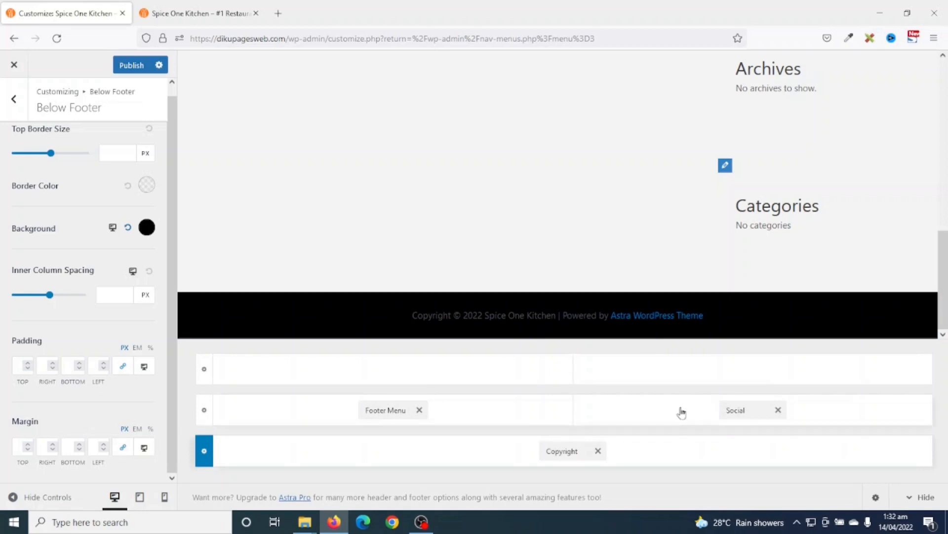
{"action": "left_click", "coordinate": [744, 409]}
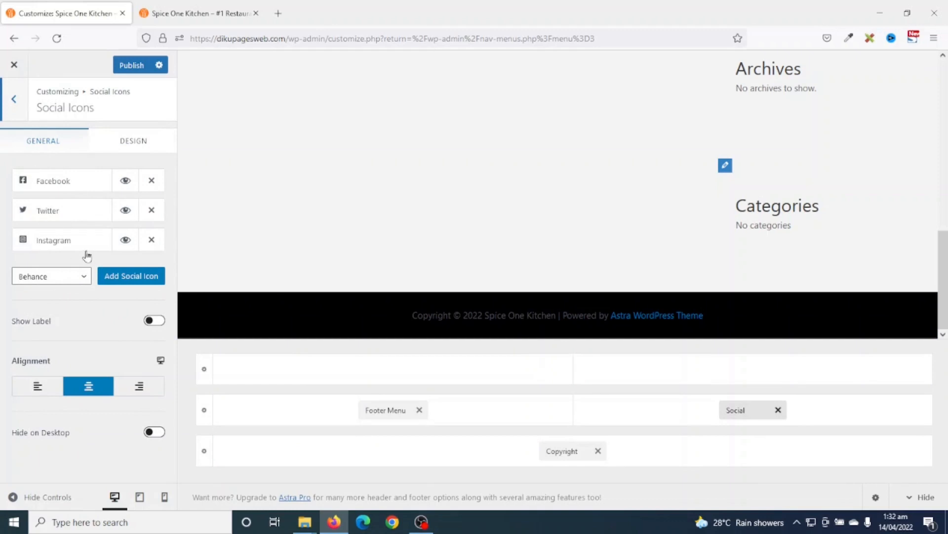
- Add a LinkedIn icon to the footer social icons and remove the Twitter icon
{"action": "left_click", "coordinate": [55, 279]}
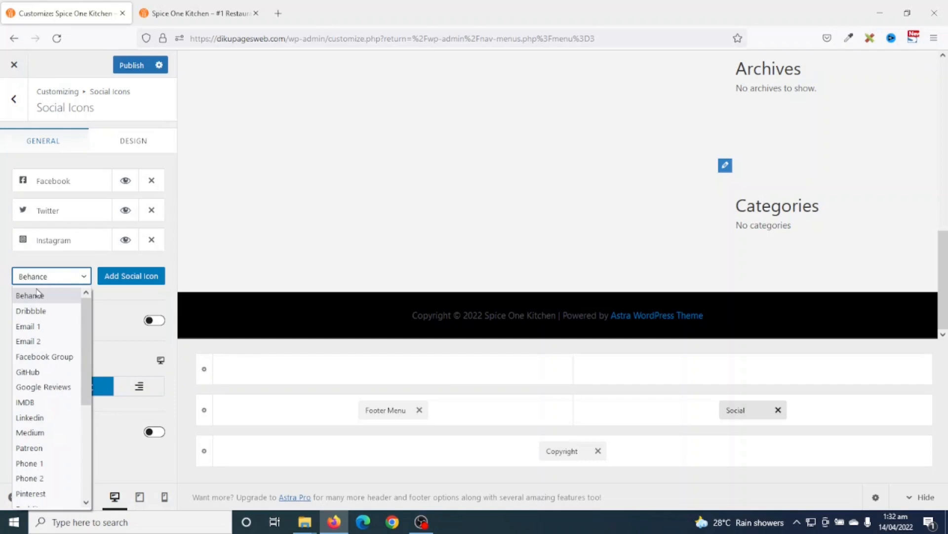
{"action": "scroll", "coordinate": [43, 352], "scroll_direction": "down", "scroll_amount": 5}
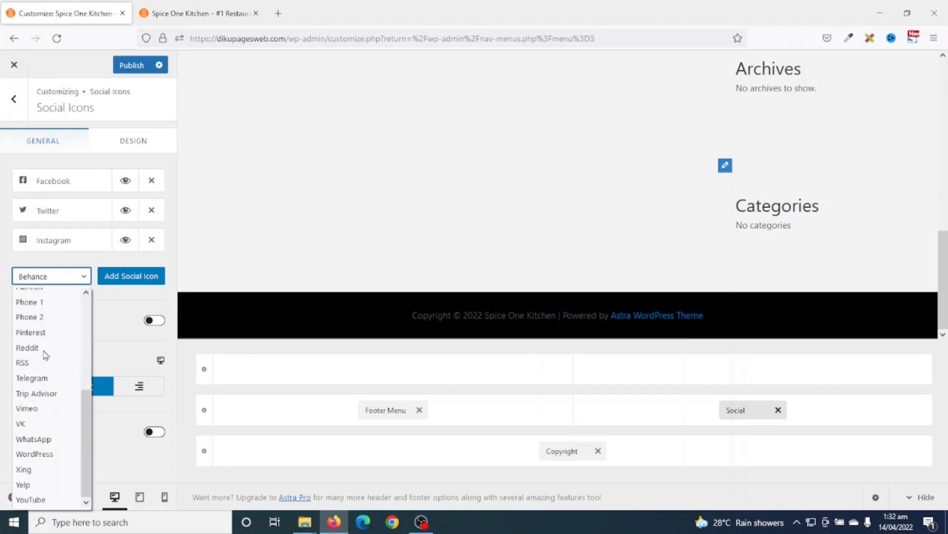
{"action": "scroll", "coordinate": [46, 355], "scroll_direction": "up", "scroll_amount": 5}
{"action": "scroll", "coordinate": [50, 353], "scroll_direction": "down", "scroll_amount": 5}
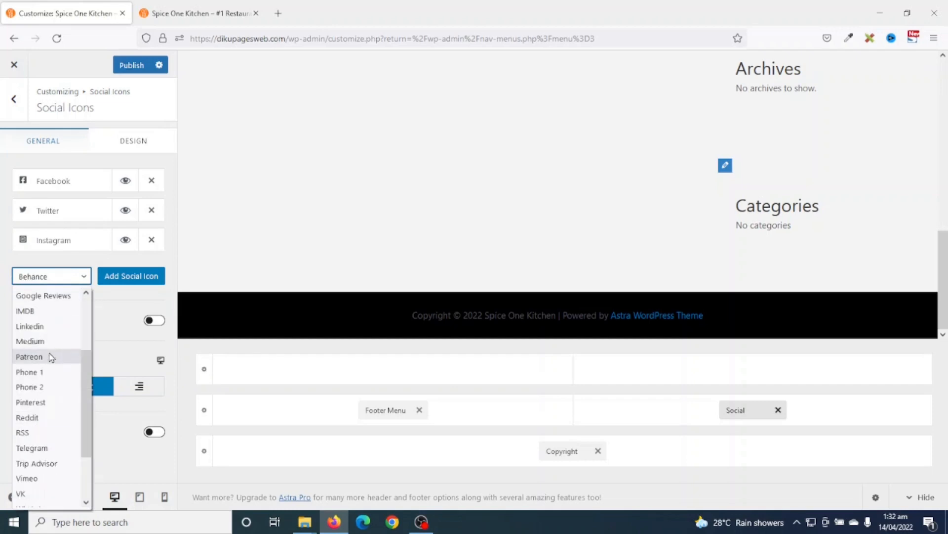
{"action": "scroll", "coordinate": [51, 356], "scroll_direction": "up", "scroll_amount": 3}
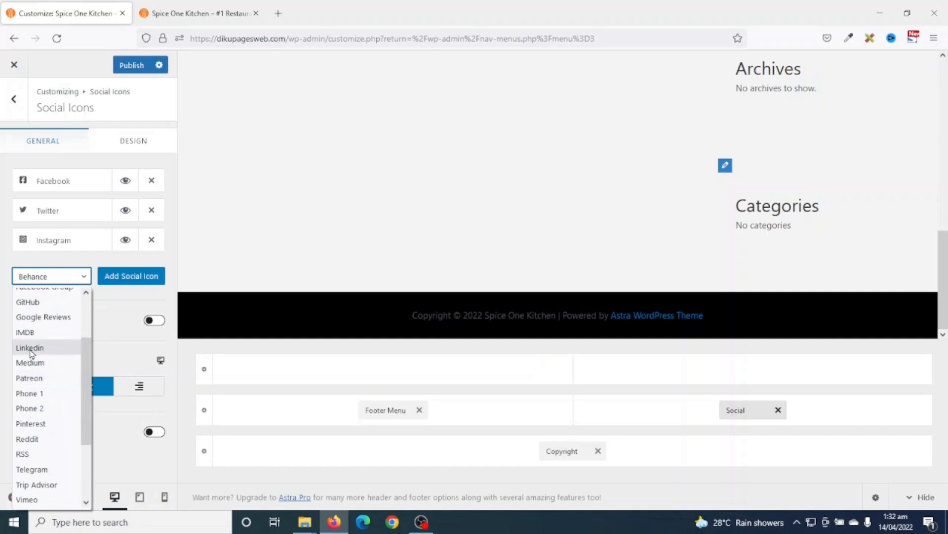
{"action": "left_click", "coordinate": [31, 349]}
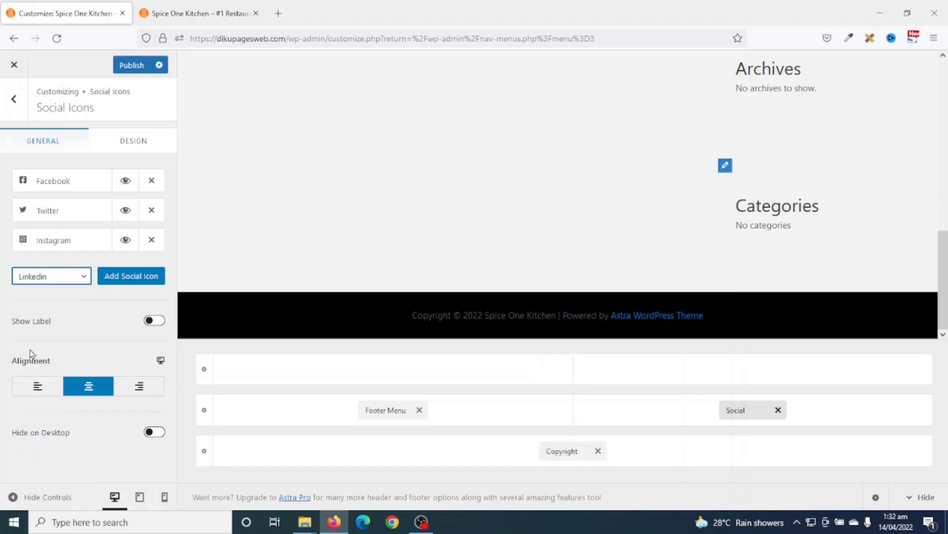
{"action": "left_click", "coordinate": [131, 281]}
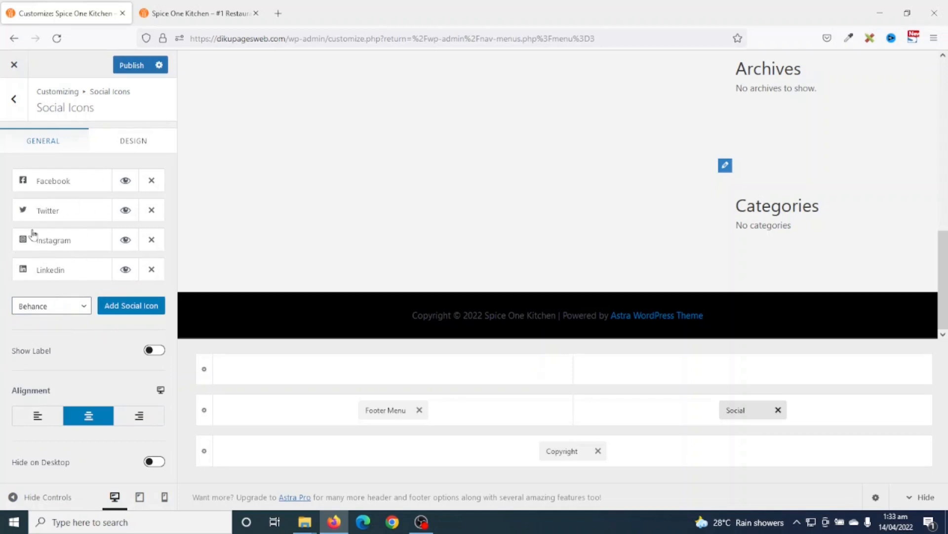
{"action": "left_click", "coordinate": [152, 210]}
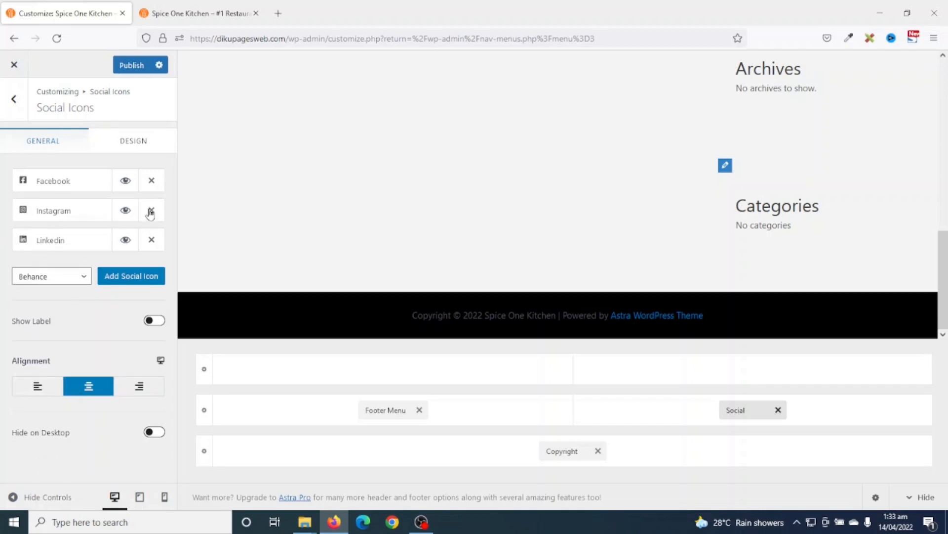
- Enter the Facebook icon's page link, then publish and reload the Customizer
{"action": "left_click", "coordinate": [55, 180]}
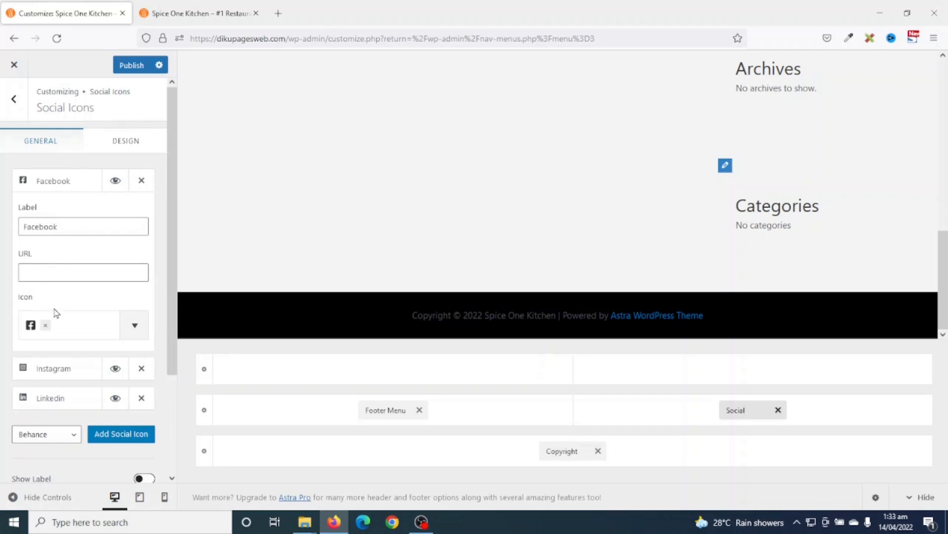
{"action": "left_click", "coordinate": [46, 269]}
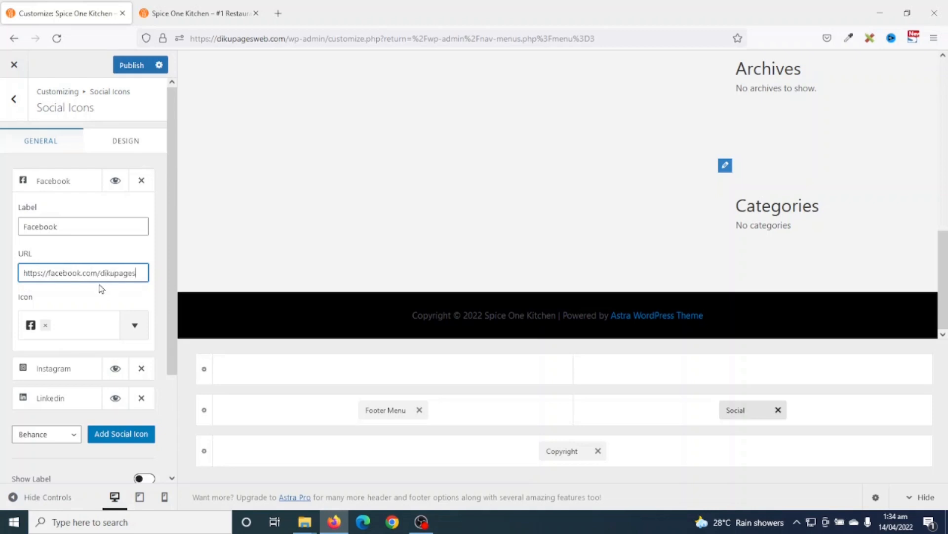
{"action": "left_click", "coordinate": [45, 372]}
{"action": "scroll", "coordinate": [53, 412], "scroll_direction": "down", "scroll_amount": 2}
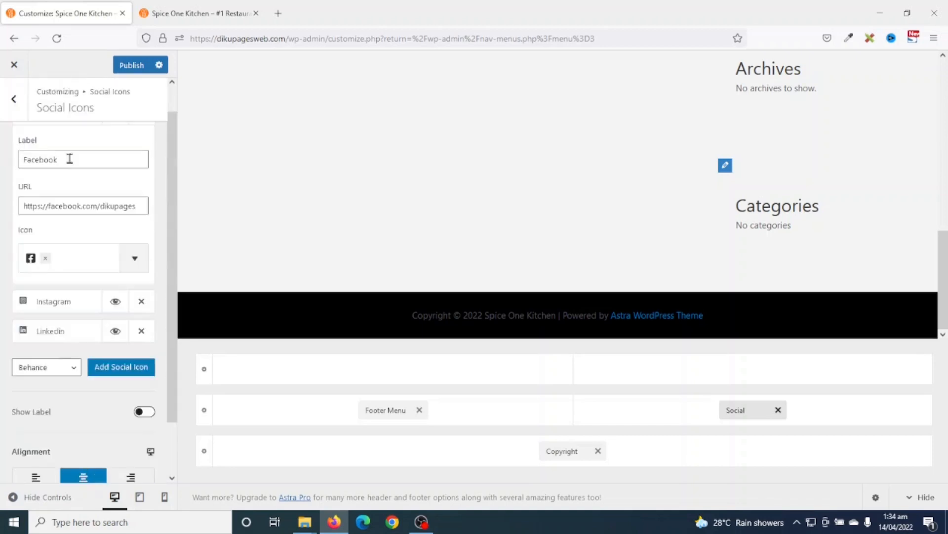
{"action": "scroll", "coordinate": [69, 174], "scroll_direction": "up", "scroll_amount": 2}
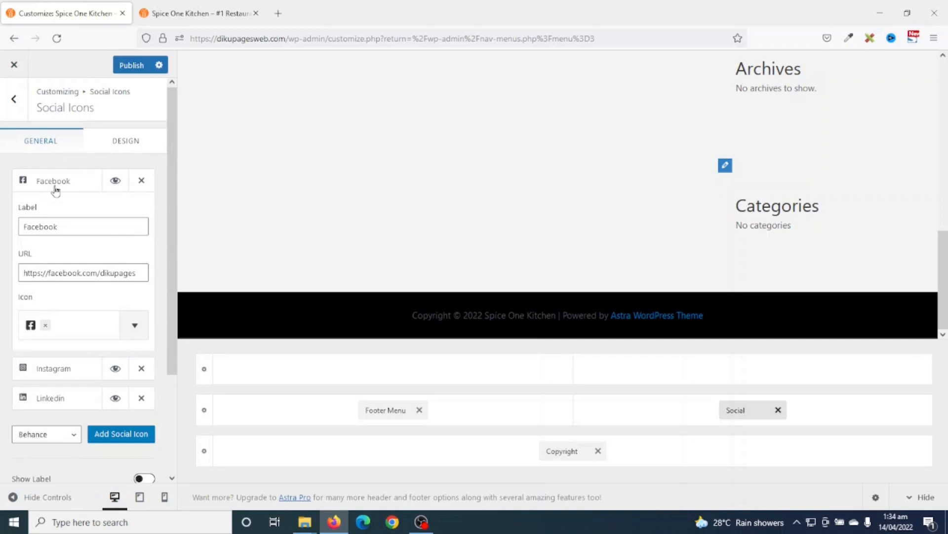
{"action": "left_click", "coordinate": [55, 184]}
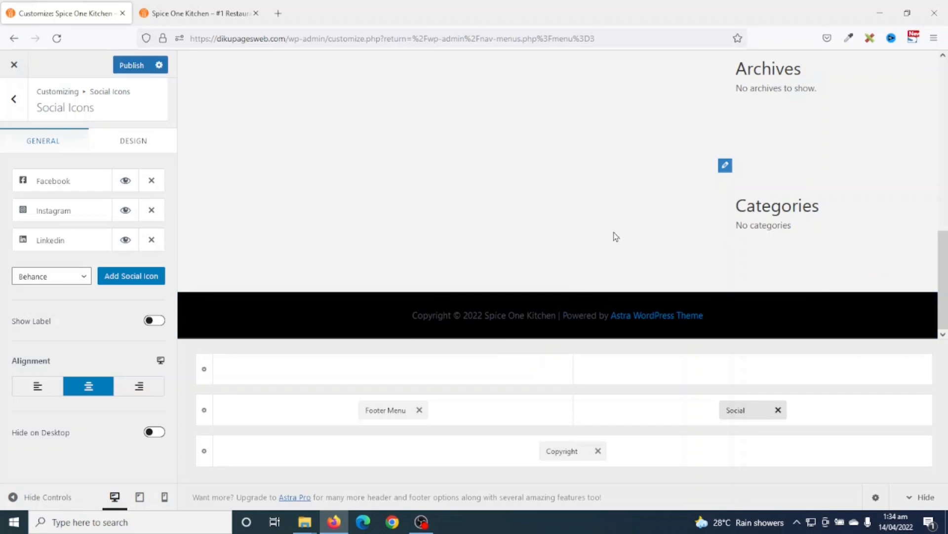
{"action": "left_click", "coordinate": [133, 68]}
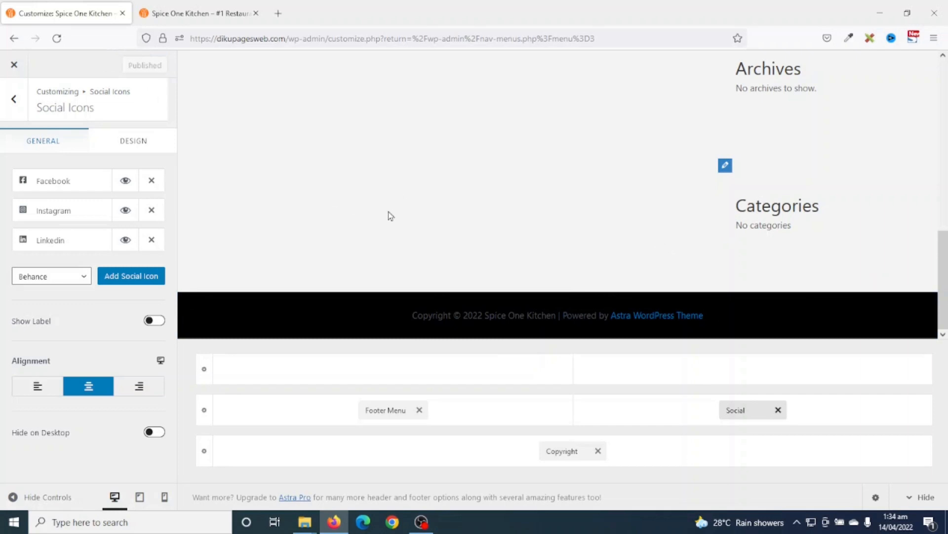
{"action": "left_click", "coordinate": [57, 38]}
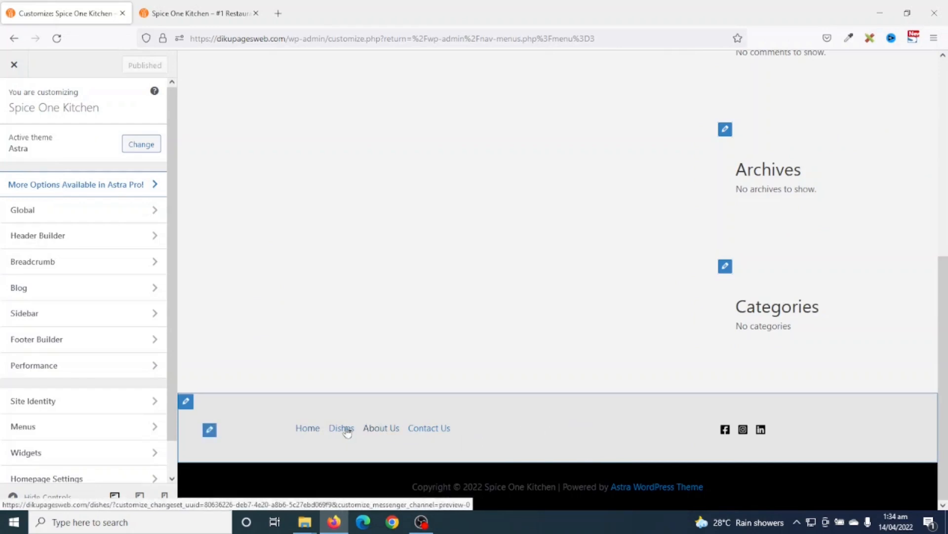
- Make the Footer Menu's normal link colour black
{"action": "left_click", "coordinate": [210, 430]}
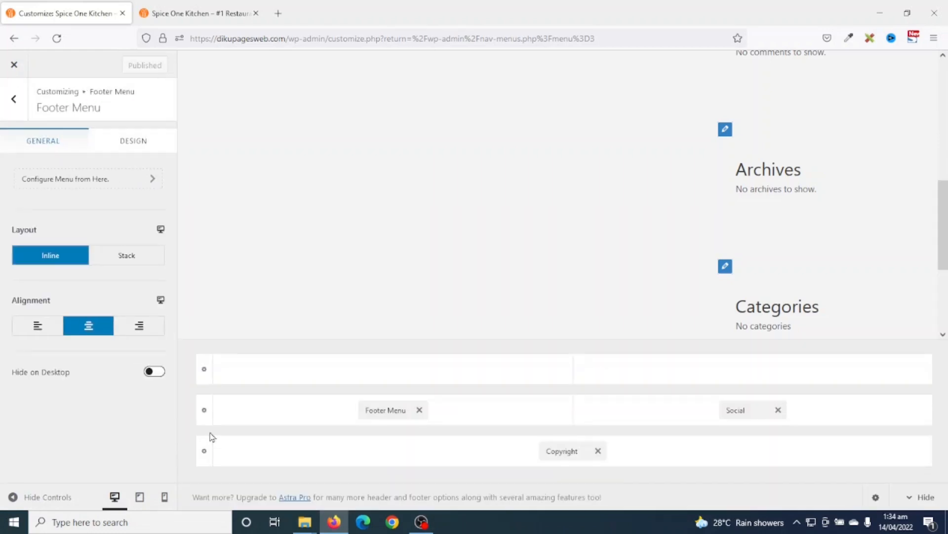
{"action": "left_click", "coordinate": [131, 140]}
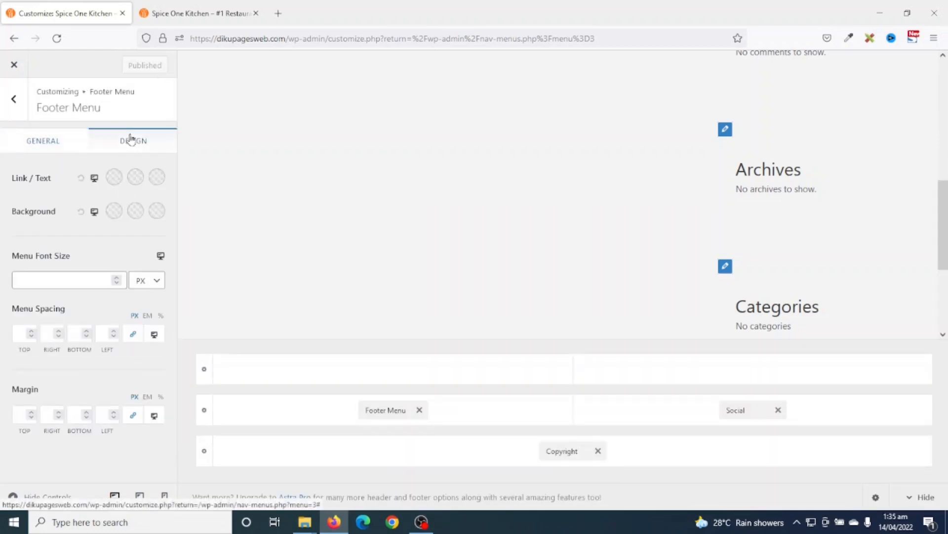
{"action": "left_click", "coordinate": [114, 178]}
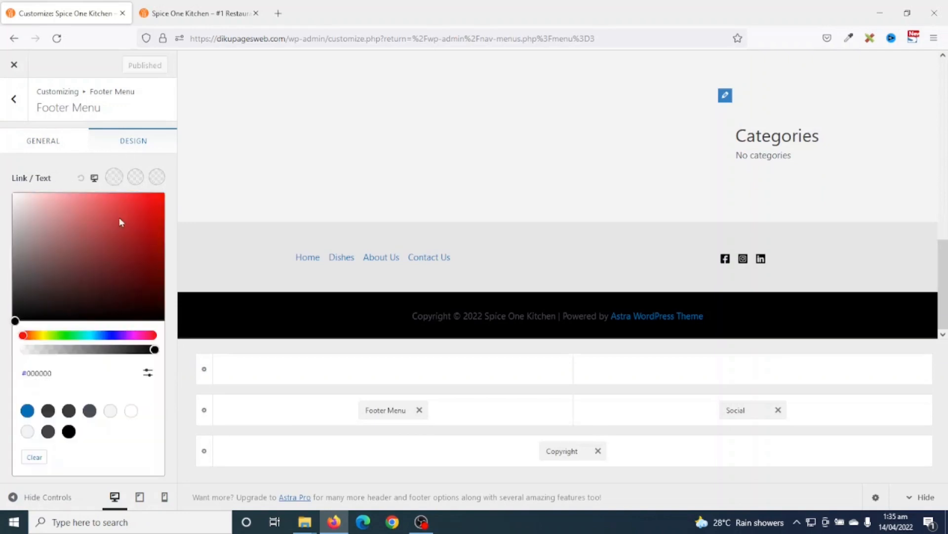
{"action": "left_click_drag", "start_coordinate": [29, 298], "coordinate": [1, 345]}
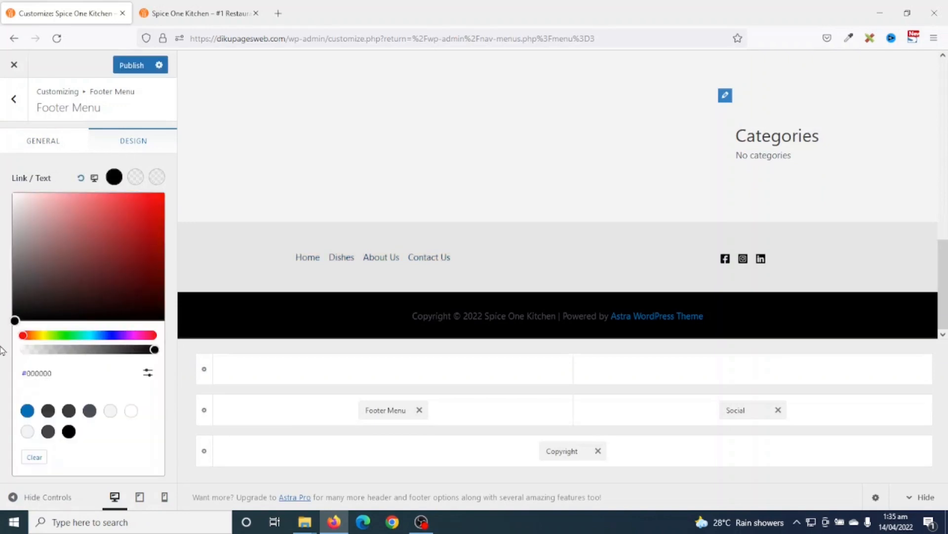
{"action": "left_click", "coordinate": [0, 351]}
- Set the Footer Menu's hover and active link colours to orange ff770f
{"action": "left_click", "coordinate": [136, 177]}
{"action": "left_click", "coordinate": [147, 372]}
{"action": "double_click", "coordinate": [67, 404]}
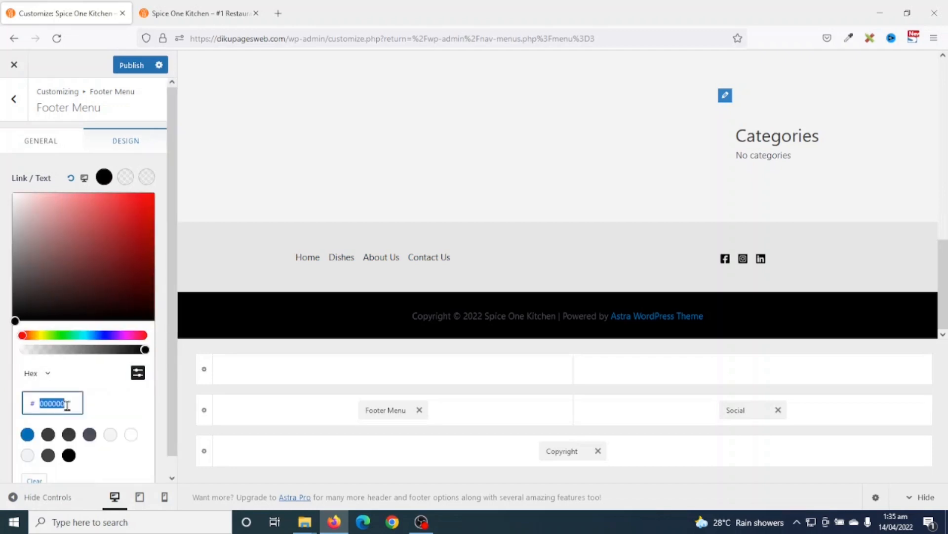
{"action": "type", "text": "ff77"}
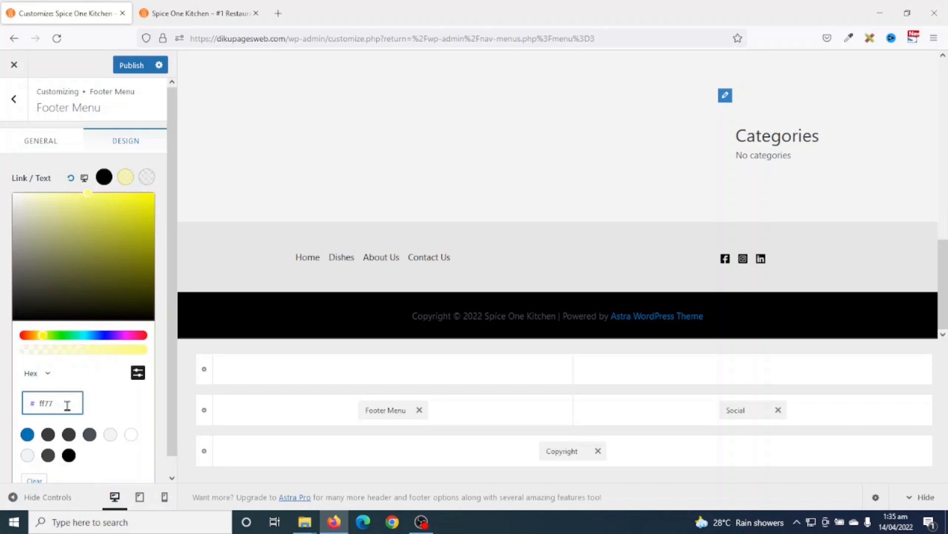
{"action": "type", "text": "0f"}
{"action": "double_click", "coordinate": [68, 404]}
{"action": "key", "text": "ctrl+c"}
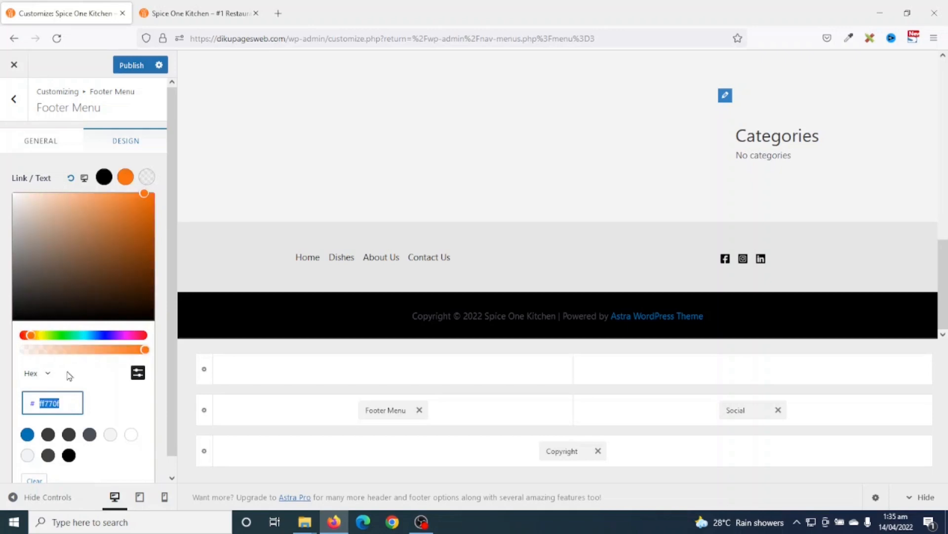
{"action": "left_click", "coordinate": [147, 181]}
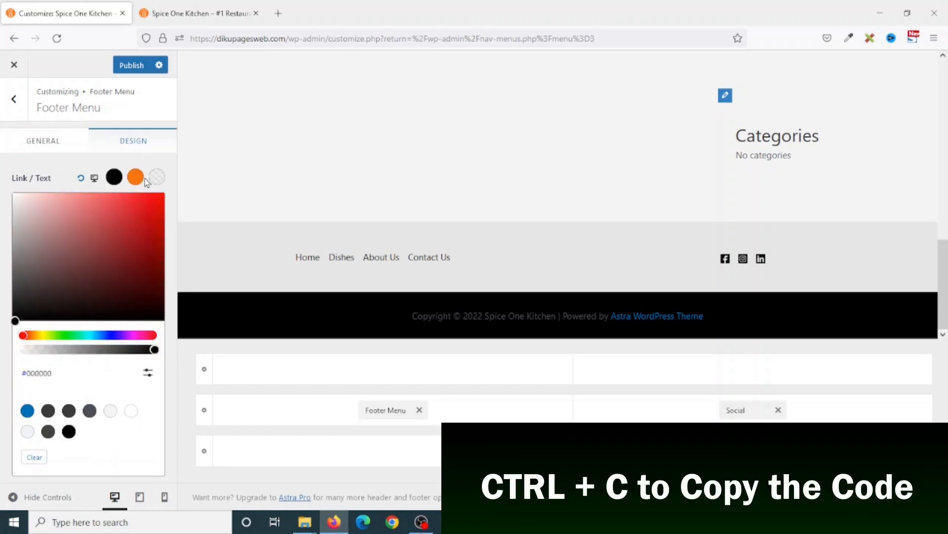
{"action": "left_click", "coordinate": [148, 372]}
{"action": "double_click", "coordinate": [64, 403]}
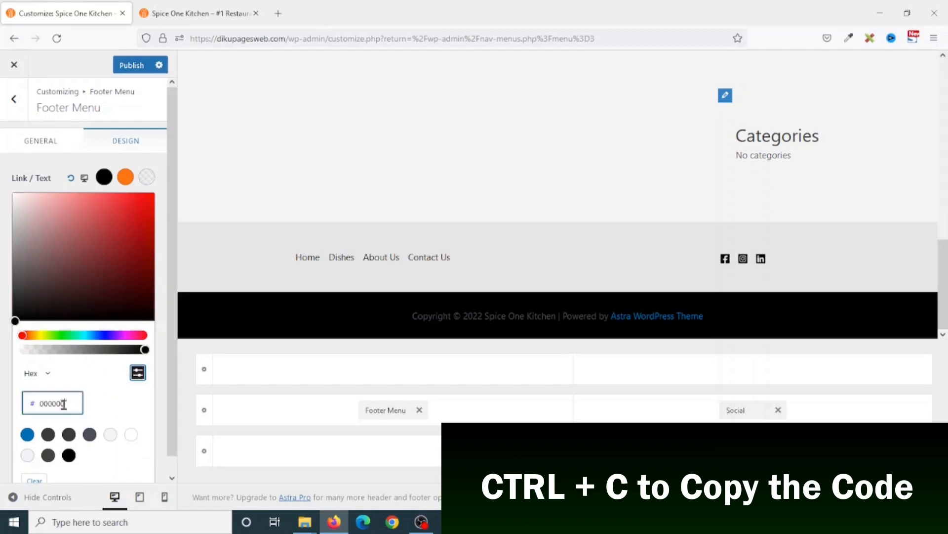
{"action": "key", "text": "ctrl+v"}
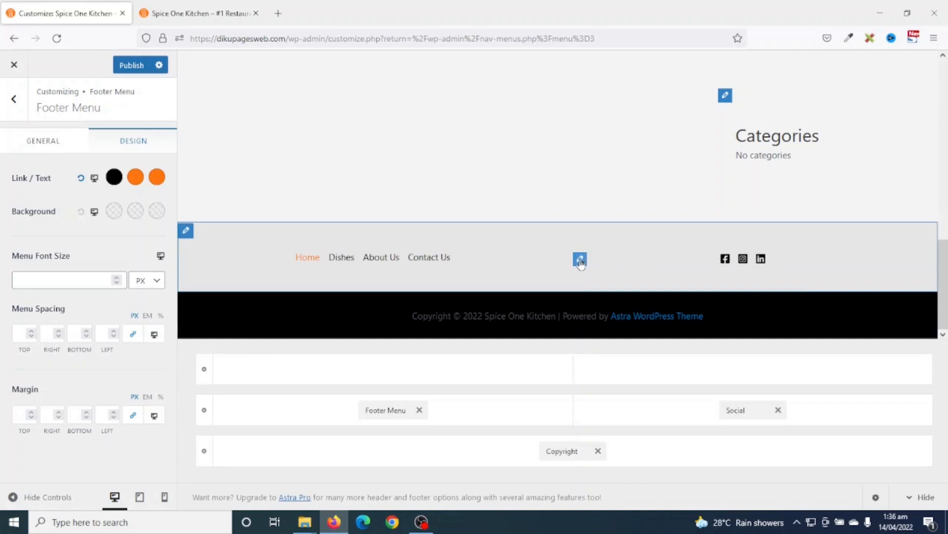
- Enlarge the footer social icons to 25px
{"action": "left_click", "coordinate": [746, 410]}
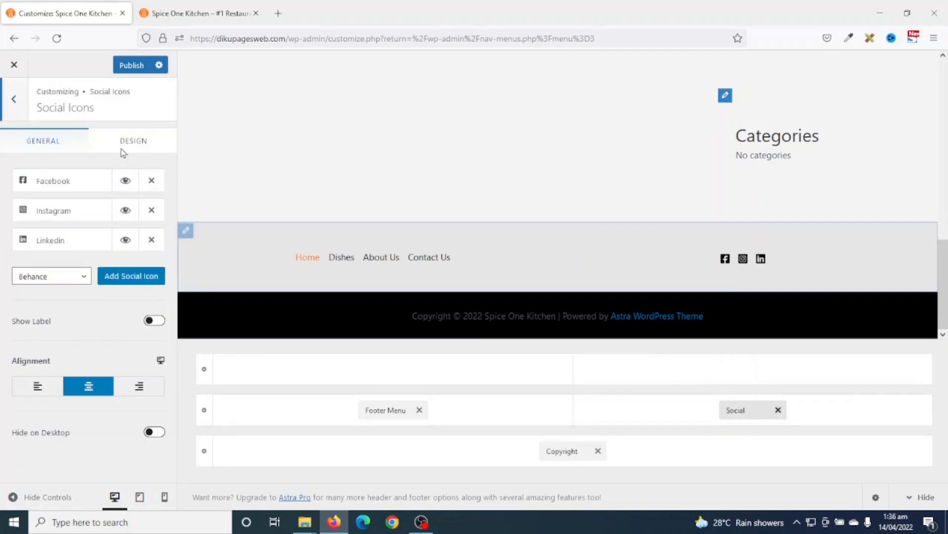
{"action": "left_click", "coordinate": [143, 147]}
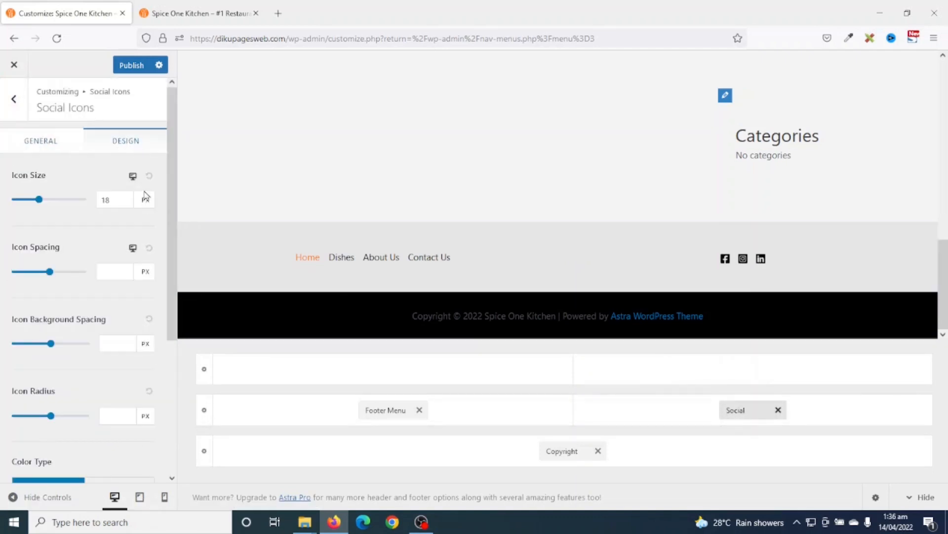
{"action": "left_click", "coordinate": [120, 200]}
{"action": "key", "text": "Up"}
{"action": "key", "text": "Up"}
{"action": "key", "text": "Up"}
{"action": "key", "text": "Up"}
{"action": "key", "text": "Up"}
{"action": "key", "text": "Up"}
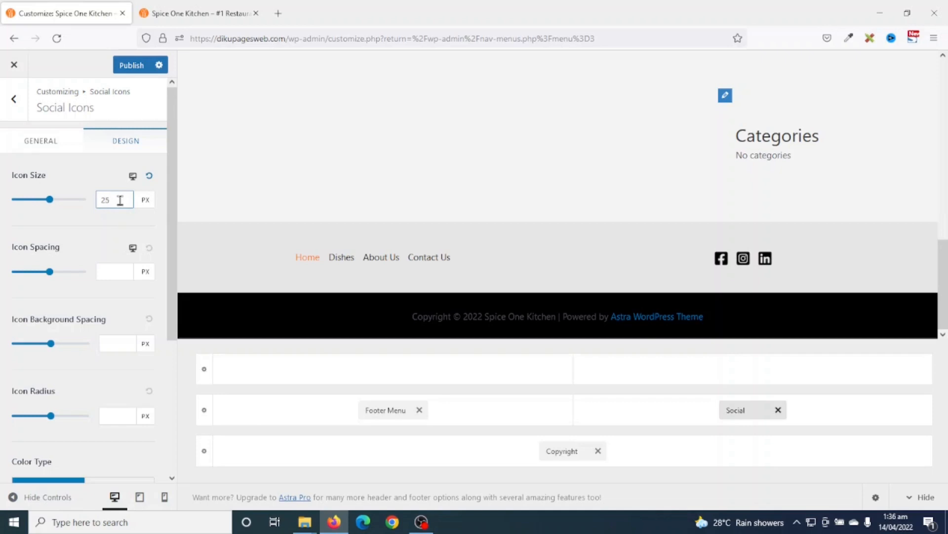
- Make the social icons black with an orange ff770f hover colour
{"action": "scroll", "coordinate": [115, 227], "scroll_direction": "down", "scroll_amount": 4}
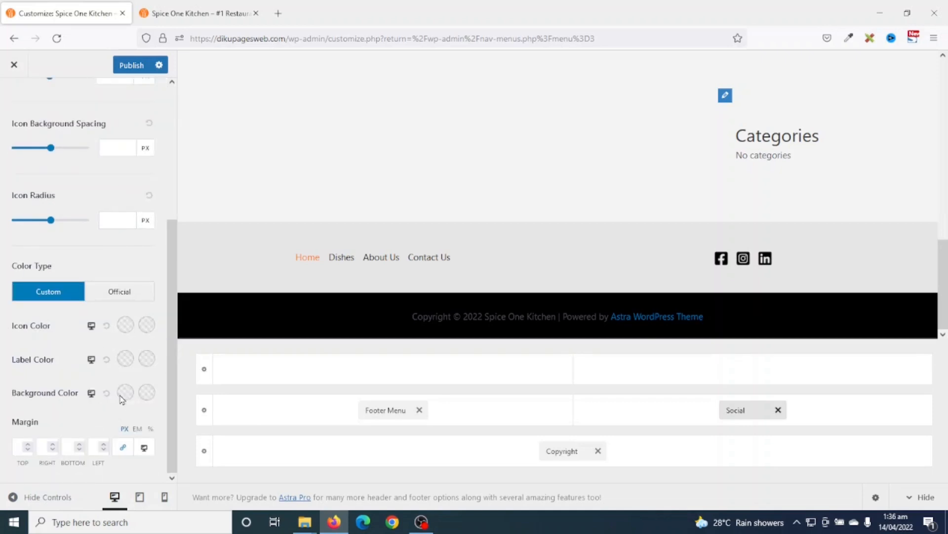
{"action": "left_click", "coordinate": [125, 326]}
{"action": "left_click_drag", "start_coordinate": [31, 430], "coordinate": [2, 492]}
{"action": "left_click", "coordinate": [3, 491]}
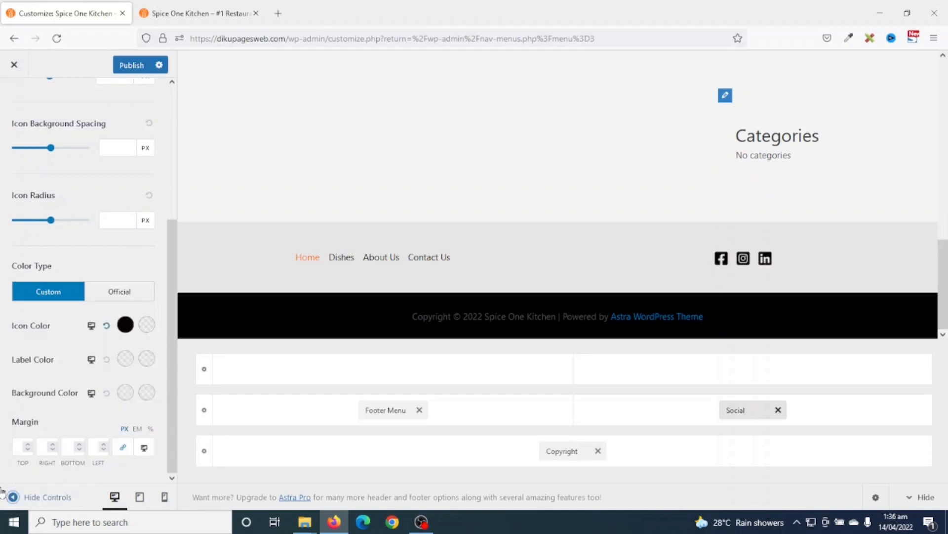
{"action": "left_click", "coordinate": [146, 326]}
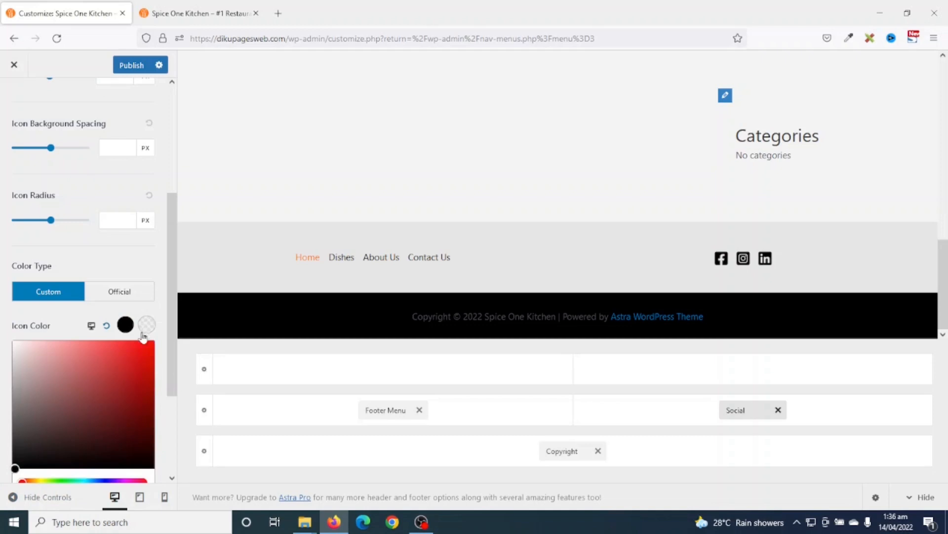
{"action": "scroll", "coordinate": [142, 341], "scroll_direction": "down", "scroll_amount": 3}
{"action": "left_click", "coordinate": [138, 379]}
{"action": "left_click", "coordinate": [72, 404]}
{"action": "double_click", "coordinate": [70, 406]}
{"action": "key", "text": "ctrl+v"}
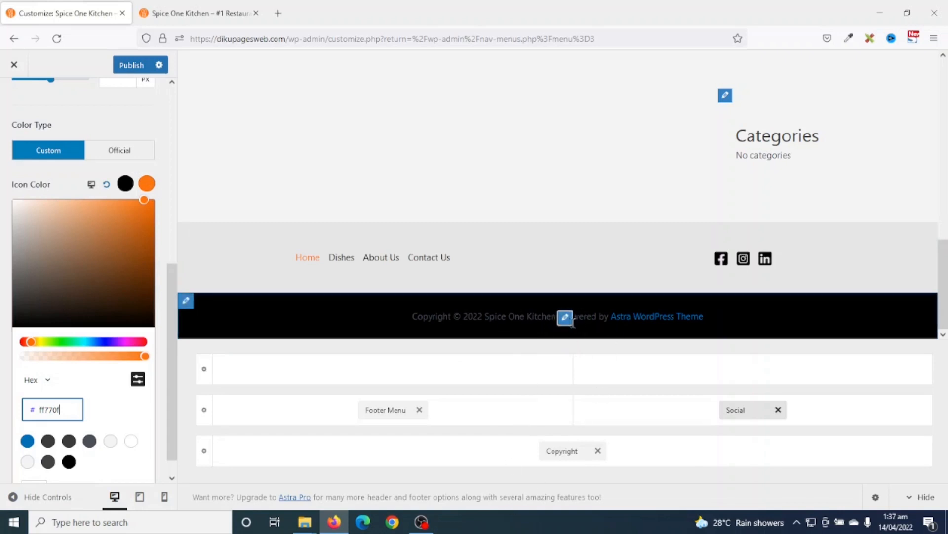
{"action": "left_click", "coordinate": [567, 318]}
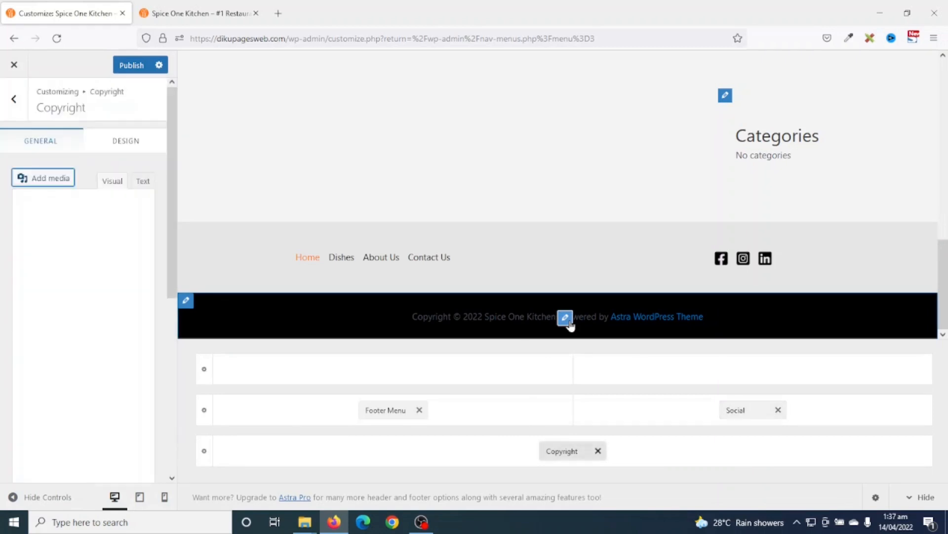
- Replace the 'Powered by [theme_author]' credit with 'Designed by: Dikupages Web'
{"action": "left_click", "coordinate": [568, 456]}
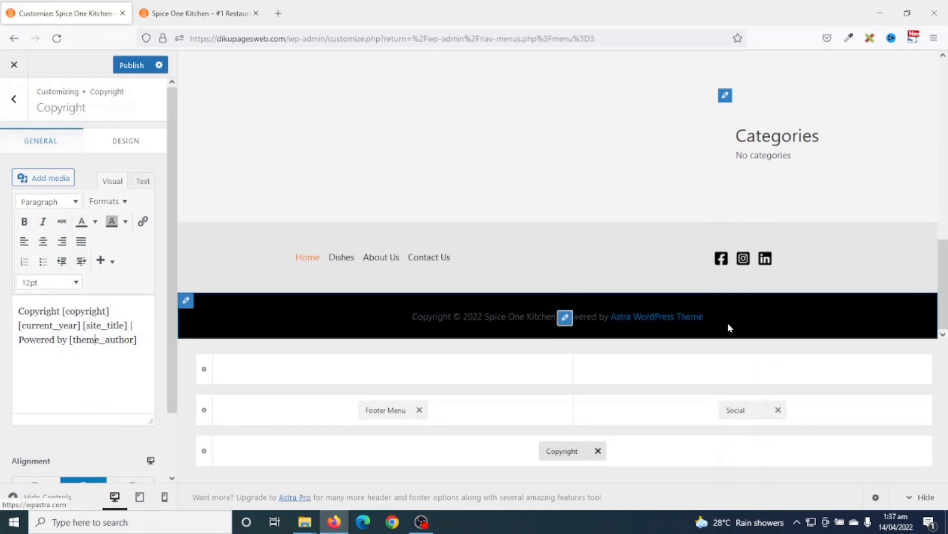
{"action": "left_click_drag", "start_coordinate": [20, 339], "coordinate": [143, 340]}
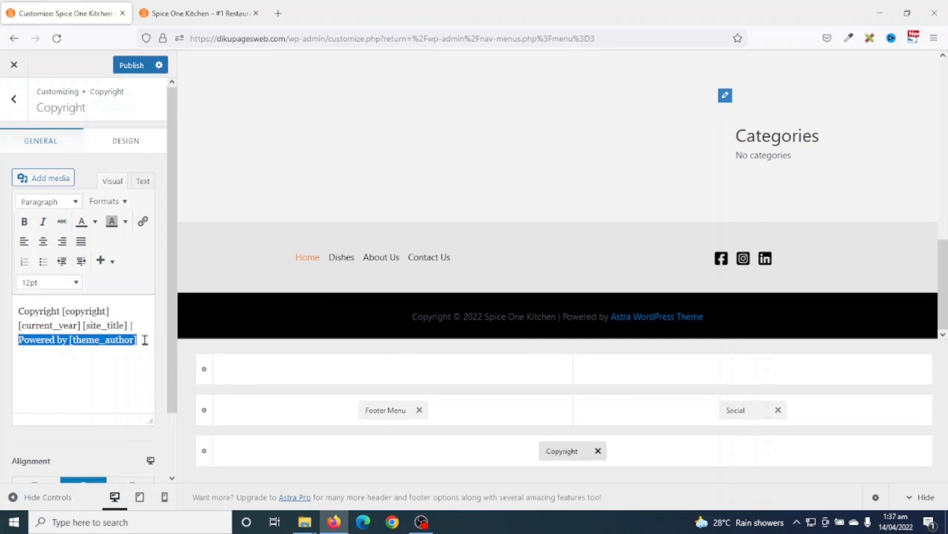
{"action": "key", "text": "BackSpace"}
{"action": "type", "text": "Designed by: Diku"}
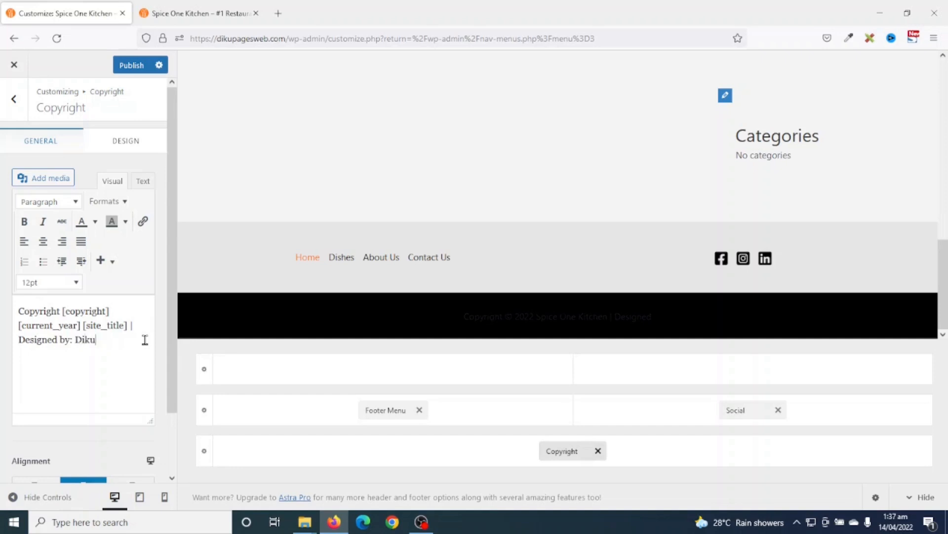
{"action": "type", "text": "pages WEb"}
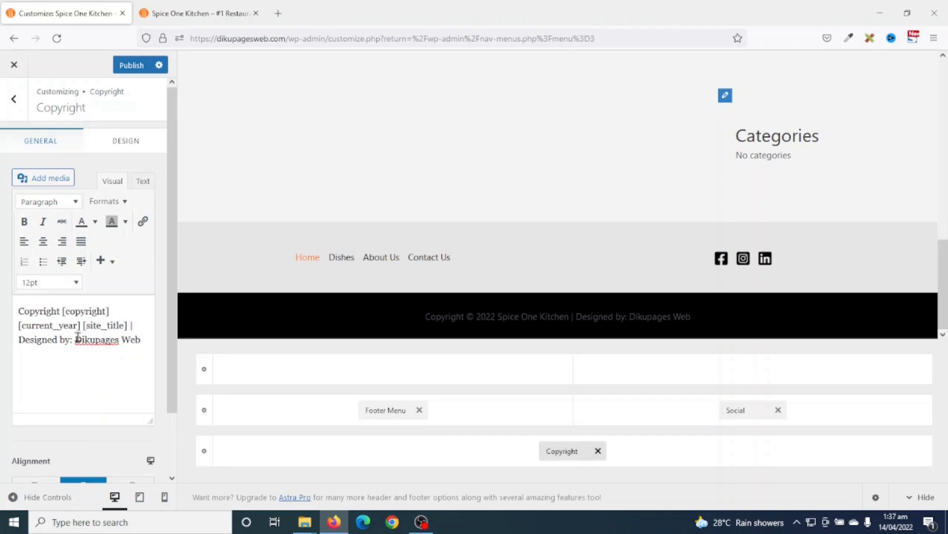
{"action": "left_click_drag", "start_coordinate": [78, 339], "coordinate": [140, 336]}
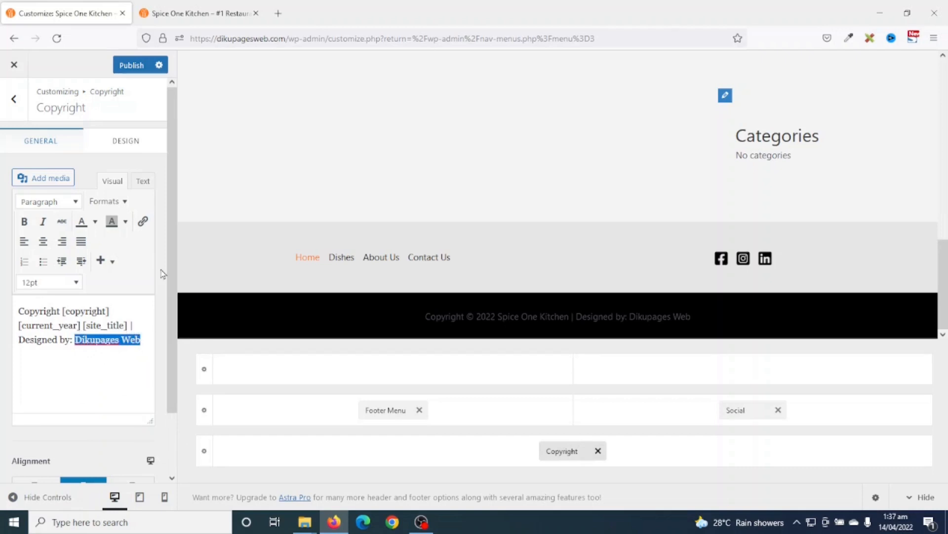
{"action": "left_click", "coordinate": [143, 222]}
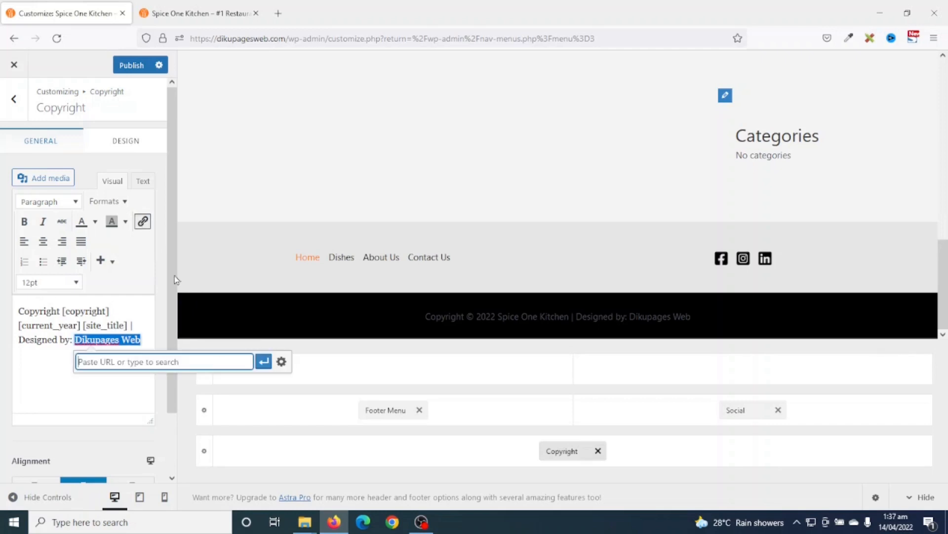
{"action": "type", "text": "ht"}
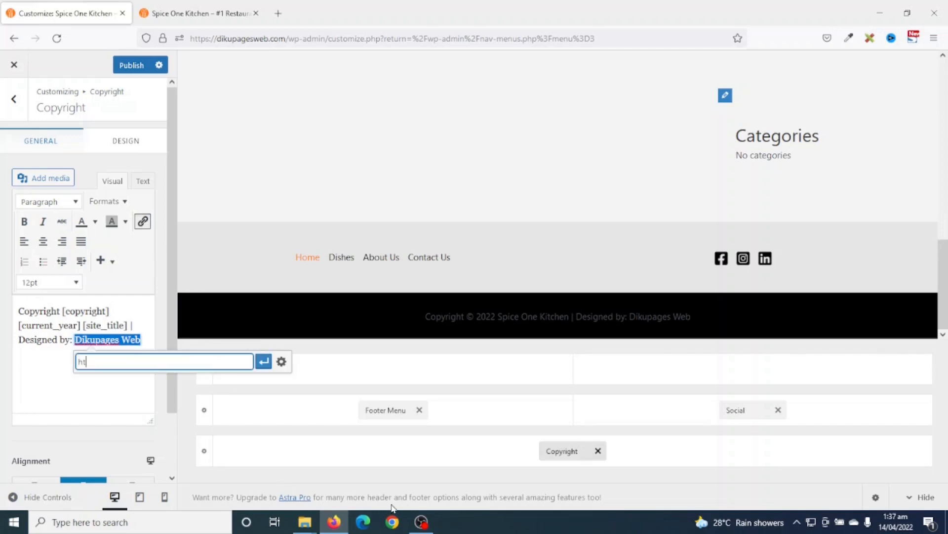
{"action": "type", "text": "tps://dikupages.com"}
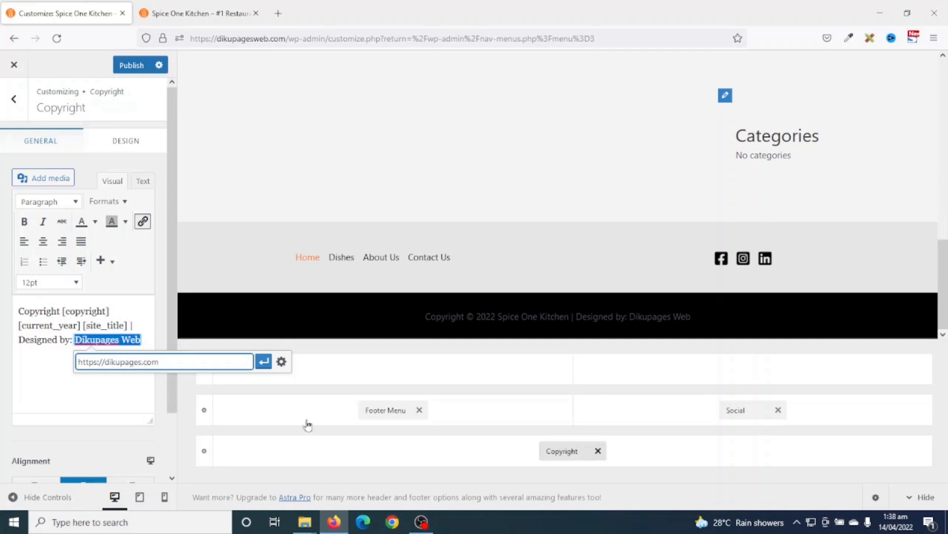
{"action": "left_click", "coordinate": [264, 361]}
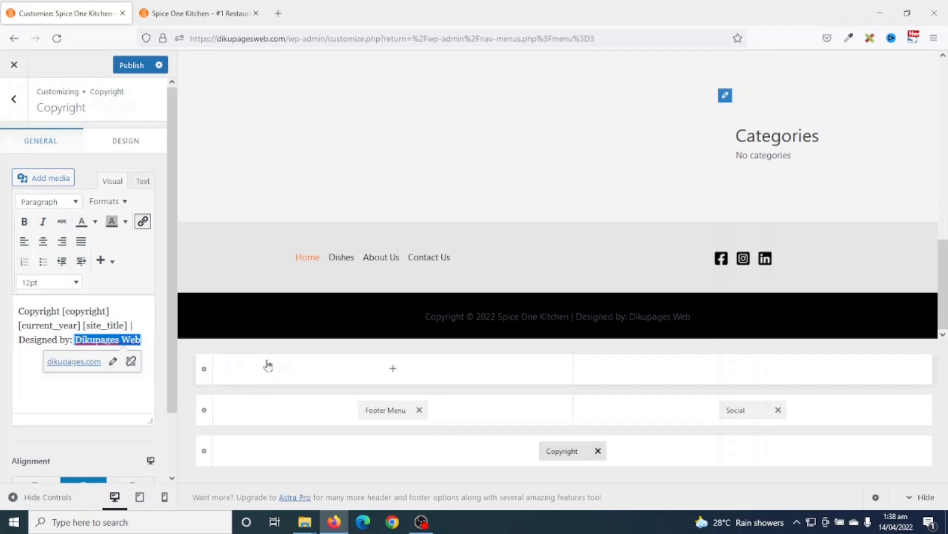
{"action": "left_click", "coordinate": [113, 361]}
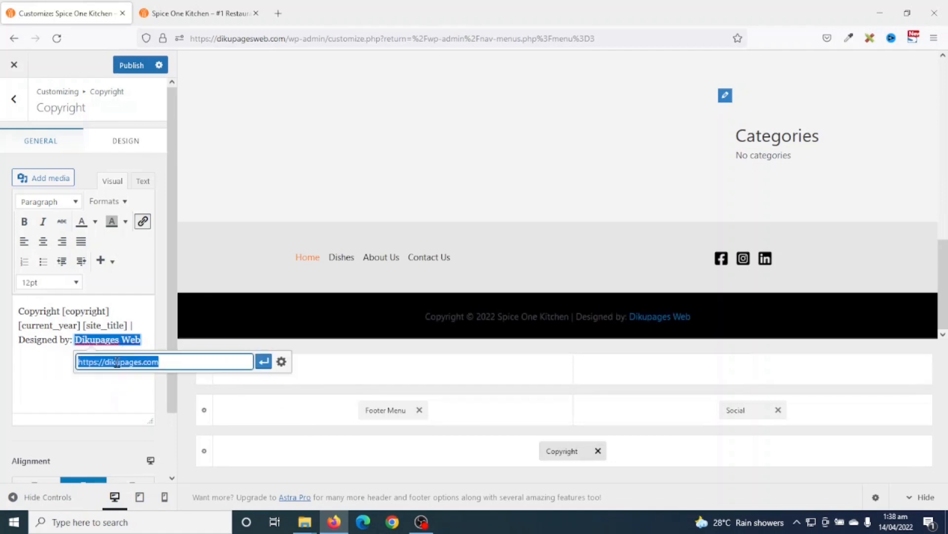
{"action": "left_click", "coordinate": [282, 363]}
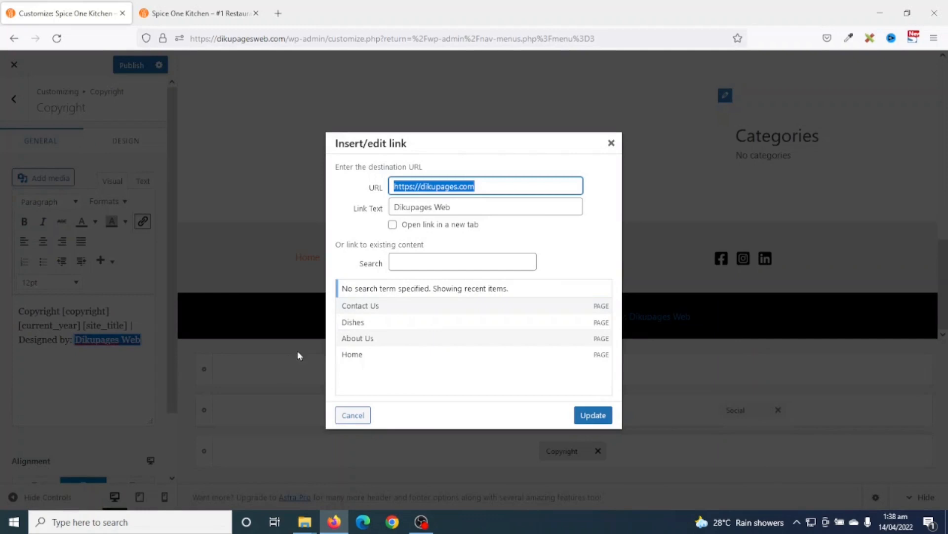
- Set the Dikupages Web link to open in a new tab
{"action": "left_click", "coordinate": [425, 225]}
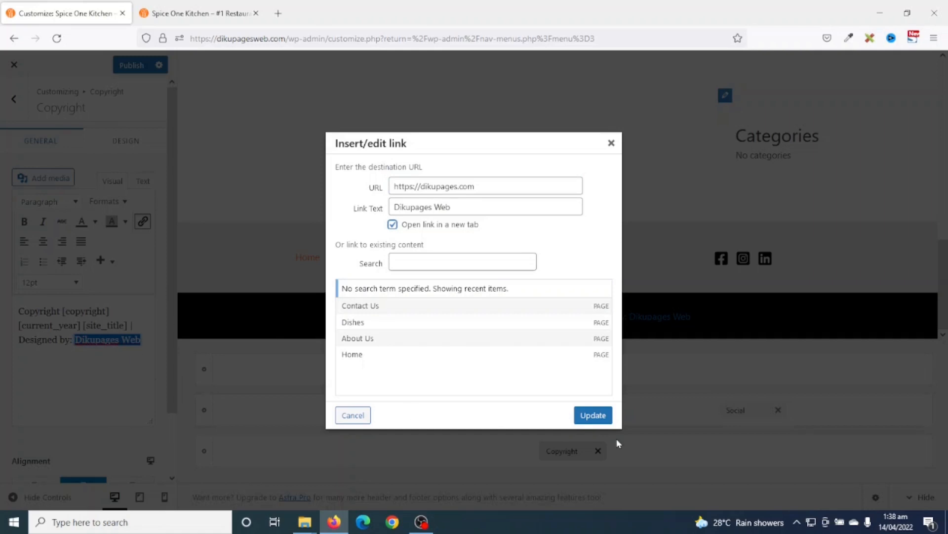
{"action": "left_click", "coordinate": [596, 417]}
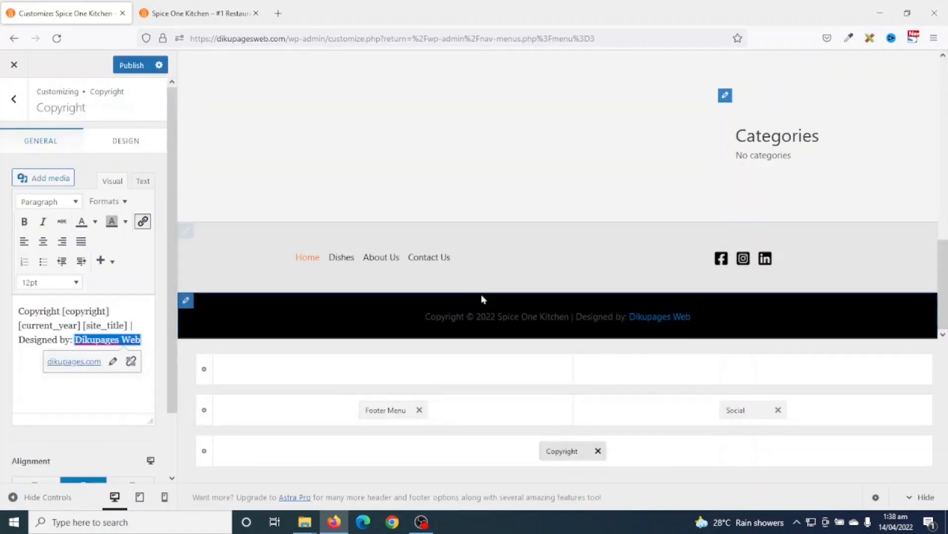
{"action": "left_click", "coordinate": [128, 141]}
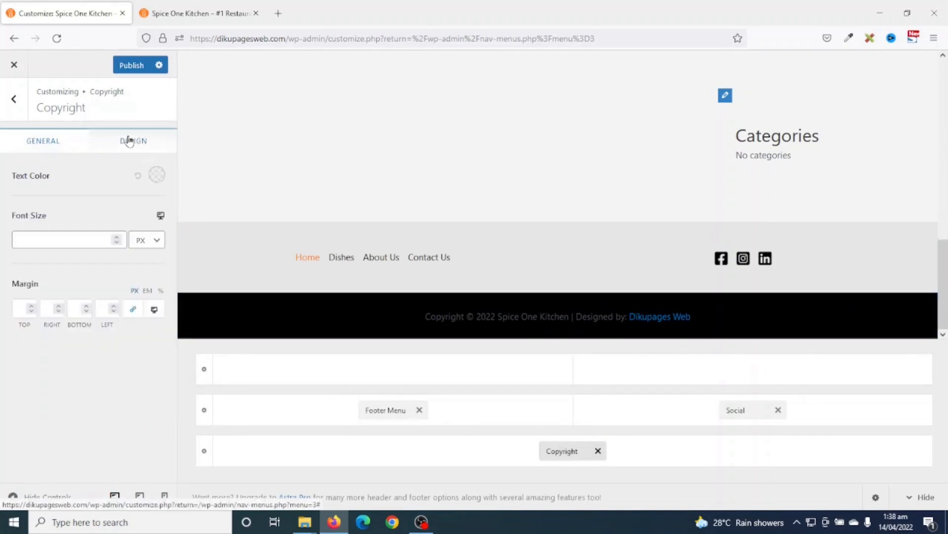
- Make the copyright text white #FFFFFF and publish the footer changes
{"action": "left_click", "coordinate": [157, 175]}
{"action": "left_click_drag", "start_coordinate": [57, 252], "coordinate": [1, 178]}
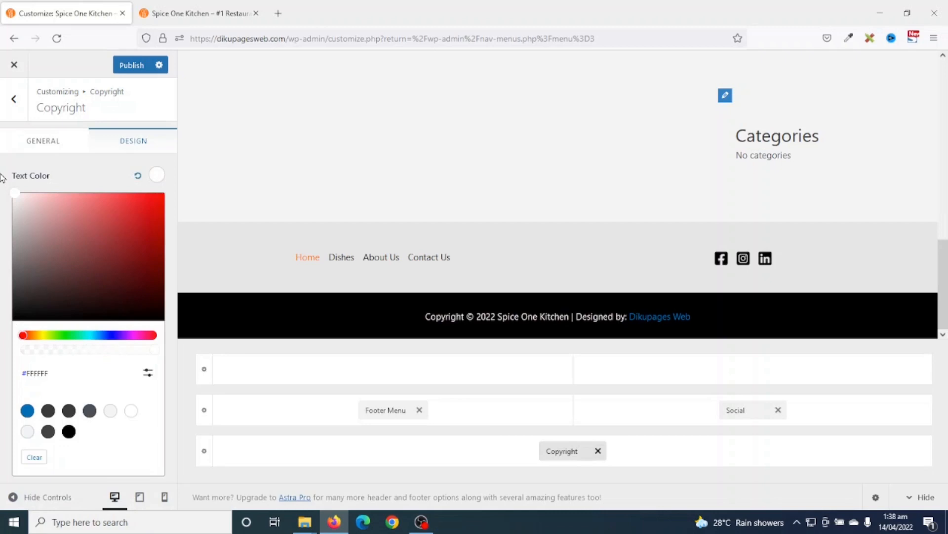
{"action": "left_click", "coordinate": [2, 178]}
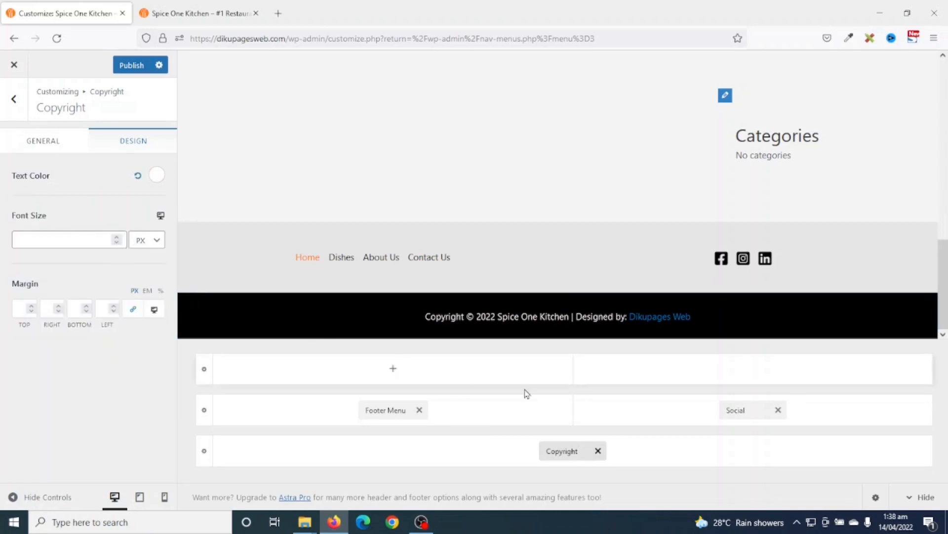
{"action": "left_click", "coordinate": [126, 66]}
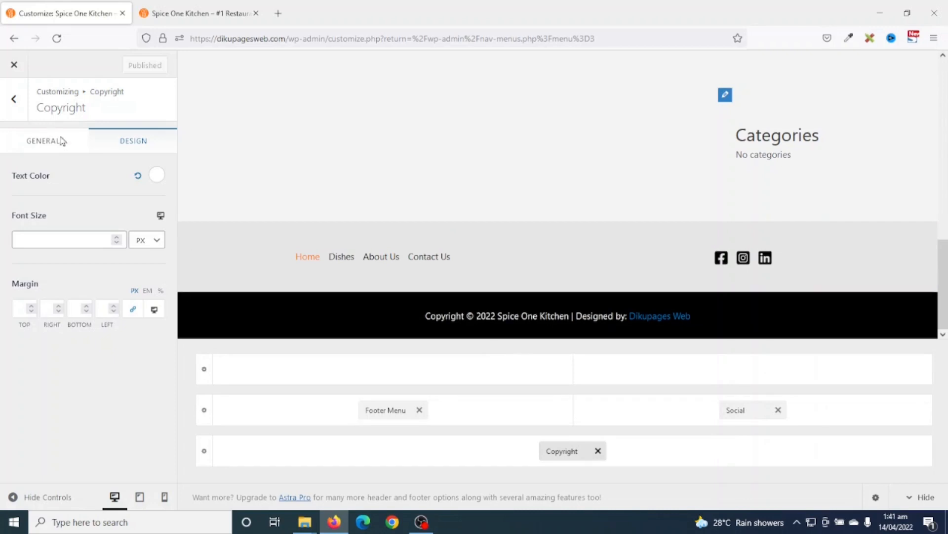
- Close the customizer, reload the live Home page to check the white footer, then edit it
{"action": "left_click", "coordinate": [15, 67]}
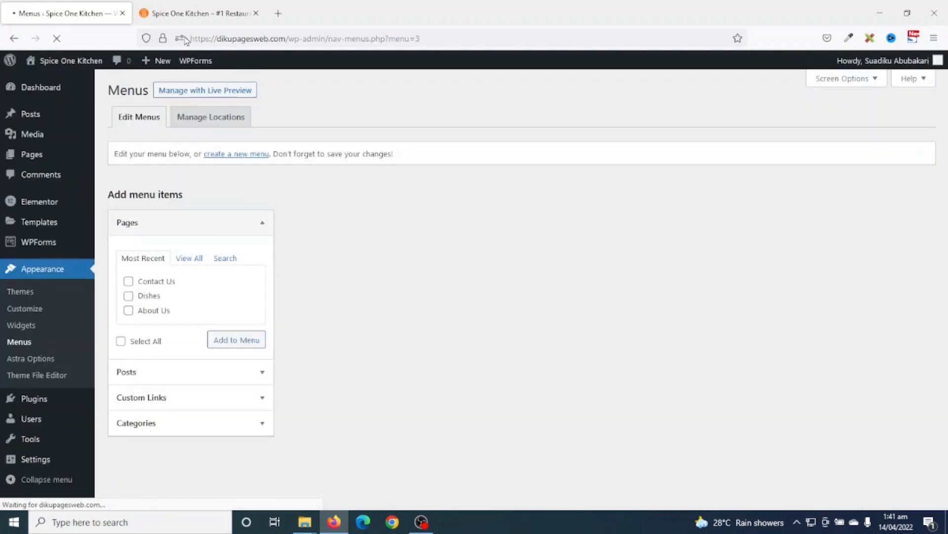
{"action": "left_click", "coordinate": [173, 14]}
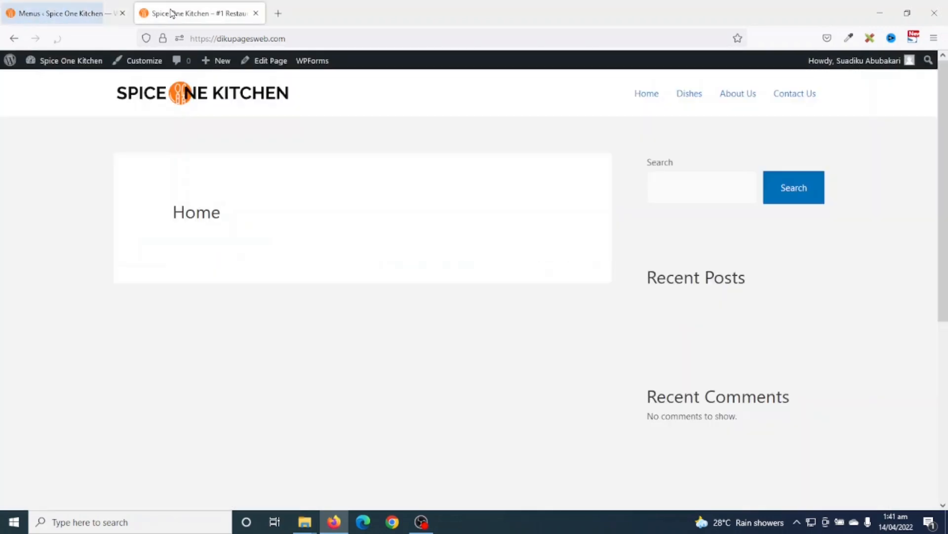
{"action": "left_click", "coordinate": [57, 38]}
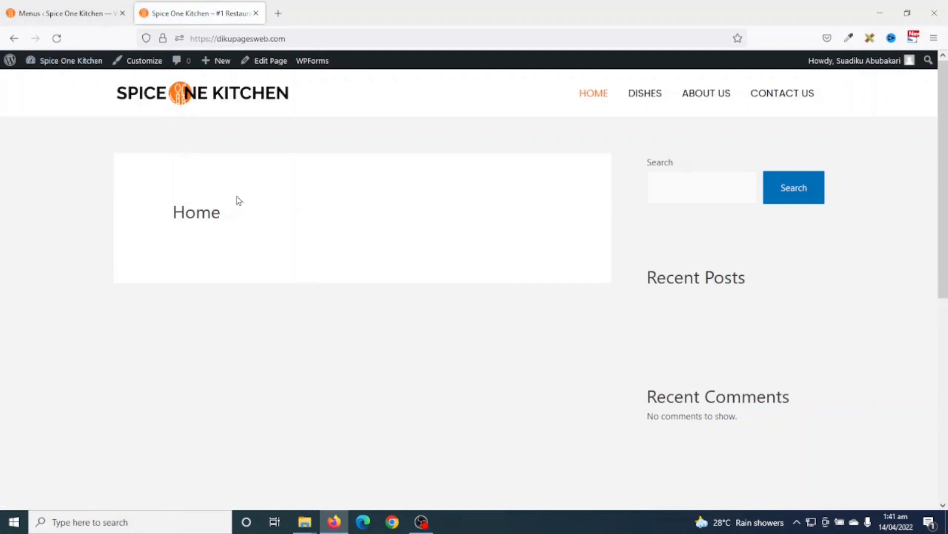
{"action": "scroll", "coordinate": [905, 233], "scroll_direction": "down", "scroll_amount": 5}
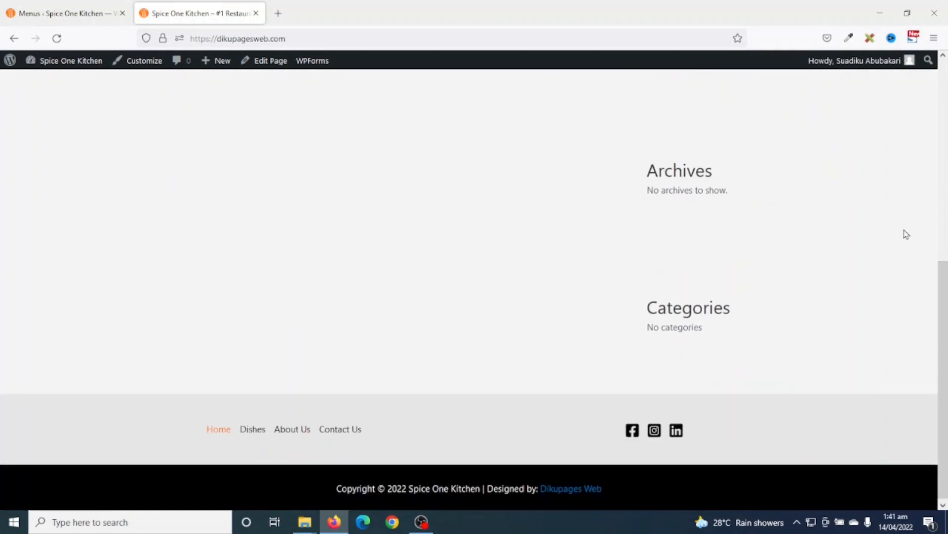
{"action": "scroll", "coordinate": [922, 390], "scroll_direction": "up", "scroll_amount": 5}
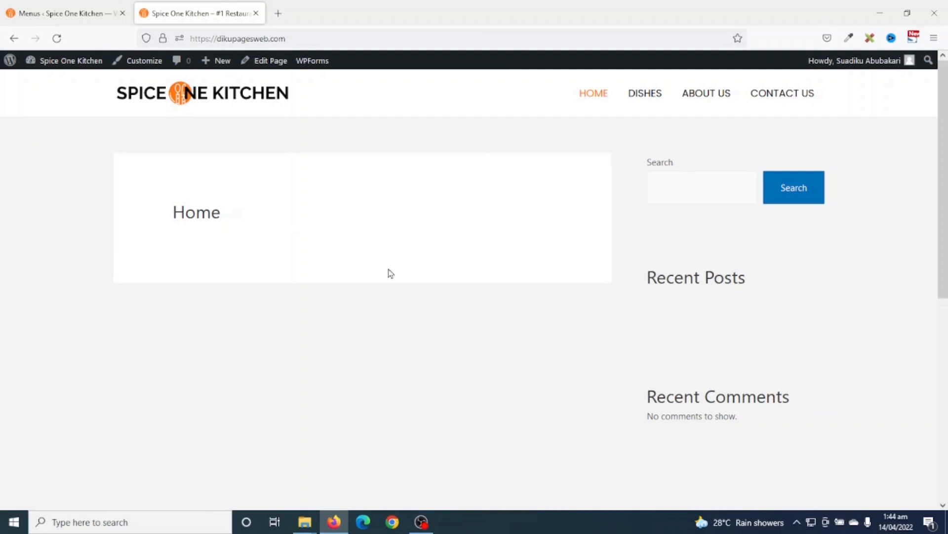
{"action": "left_click", "coordinate": [265, 60]}
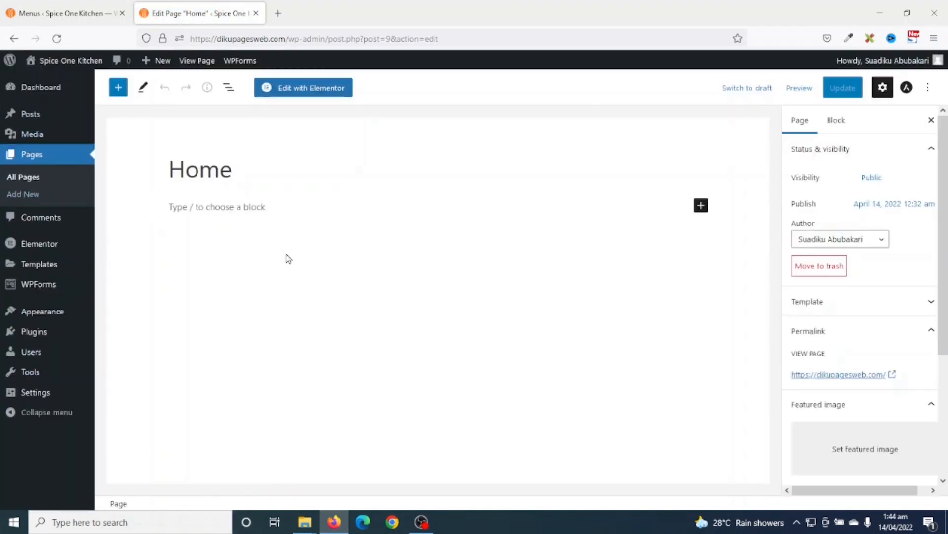
- Open the Home page with Edit with Elementor and browse the Elements panel widgets
{"action": "left_click", "coordinate": [319, 91]}
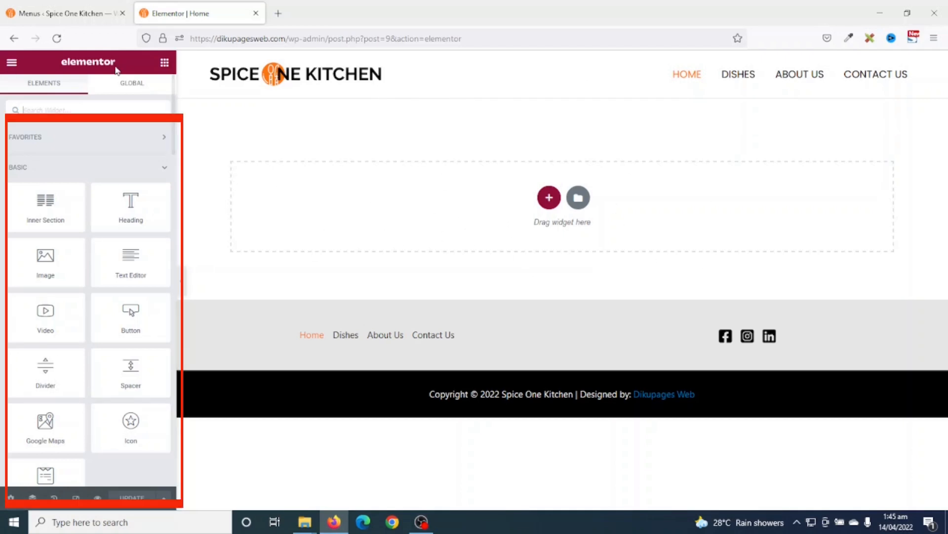
{"action": "scroll", "coordinate": [64, 220], "scroll_direction": "down", "scroll_amount": 12}
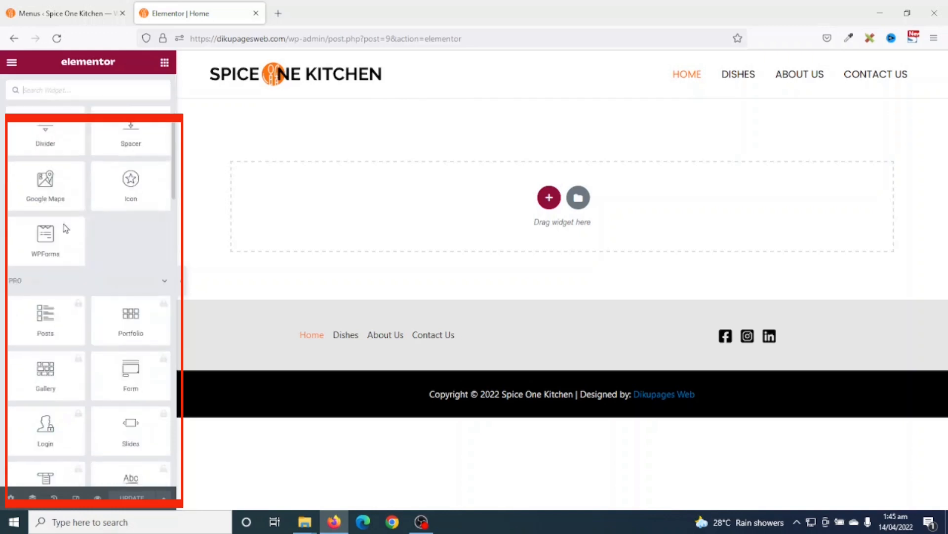
{"action": "scroll", "coordinate": [64, 227], "scroll_direction": "down", "scroll_amount": 15}
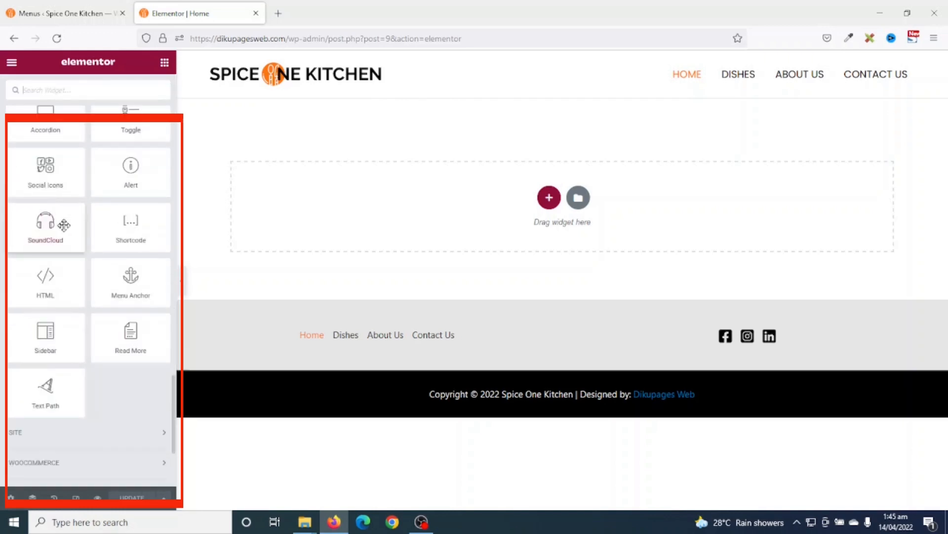
{"action": "scroll", "coordinate": [74, 257], "scroll_direction": "up", "scroll_amount": 20}
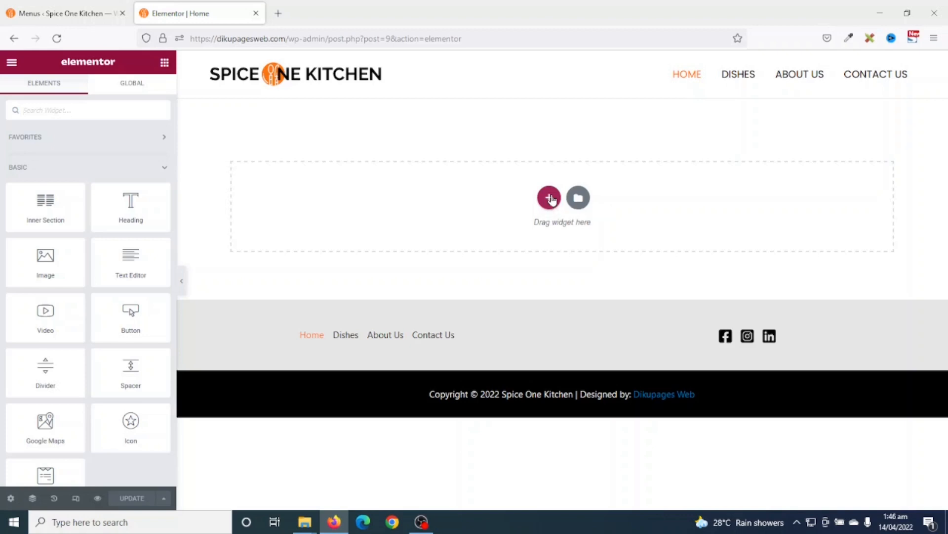
- Add a new two-column section to the empty Home page content area
{"action": "left_click", "coordinate": [550, 198]}
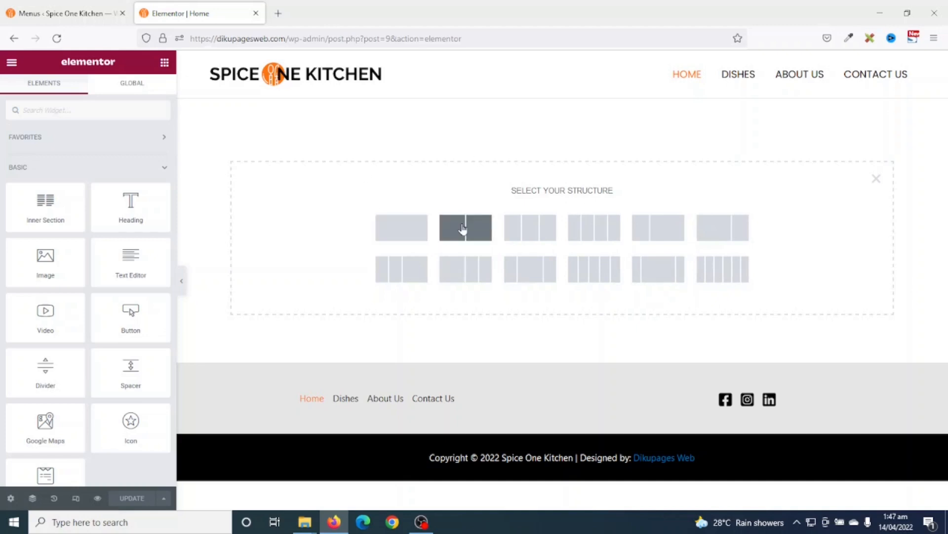
{"action": "left_click", "coordinate": [463, 229]}
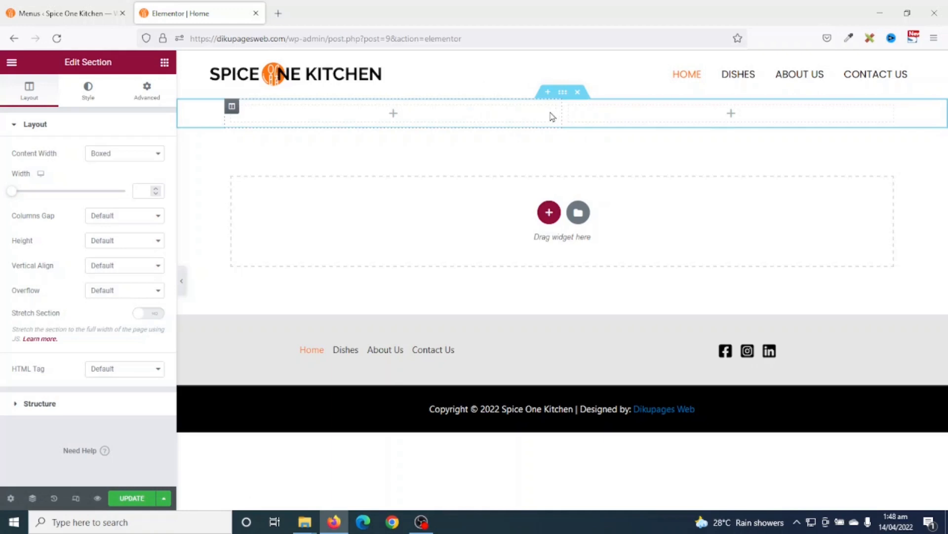
- Place an Image widget in the left column of the new section
{"action": "left_click", "coordinate": [165, 63]}
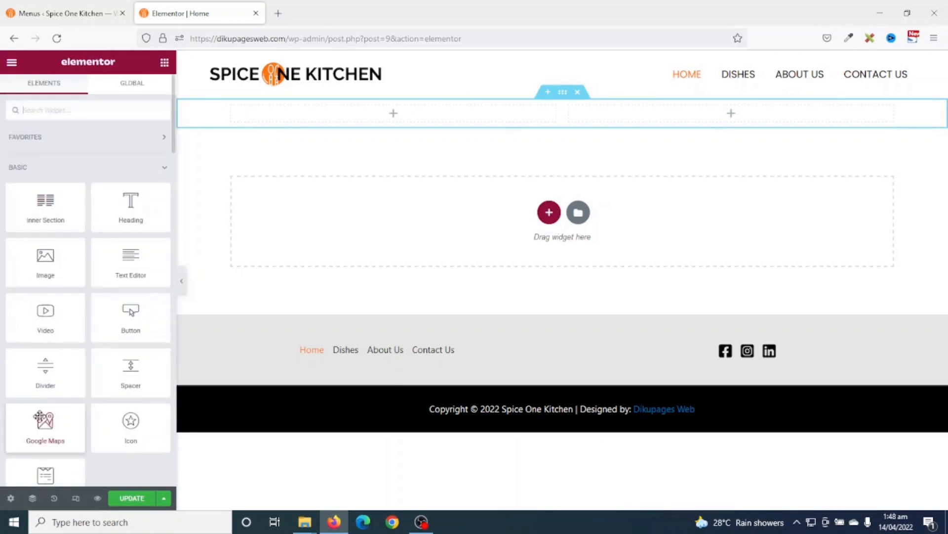
{"action": "scroll", "coordinate": [99, 247], "scroll_direction": "down", "scroll_amount": 3}
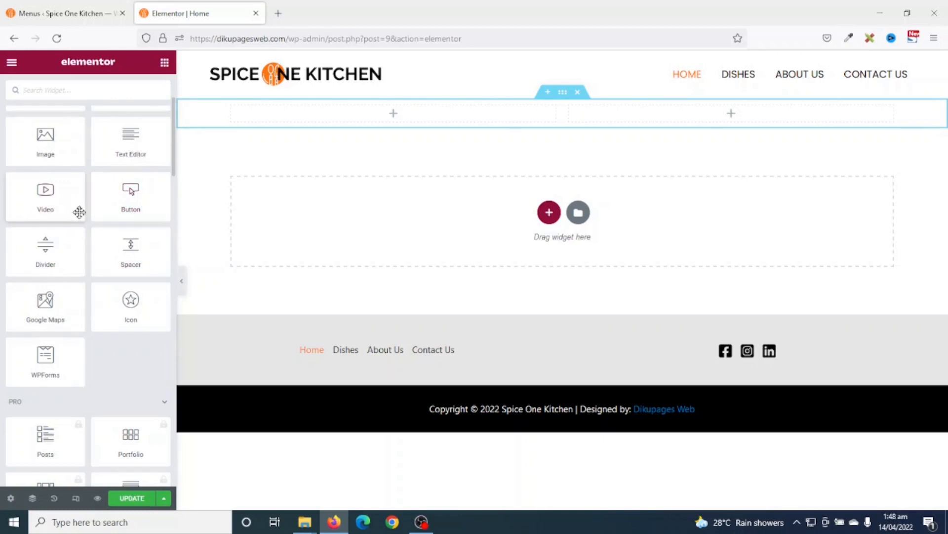
{"action": "scroll", "coordinate": [81, 211], "scroll_direction": "up", "scroll_amount": 3}
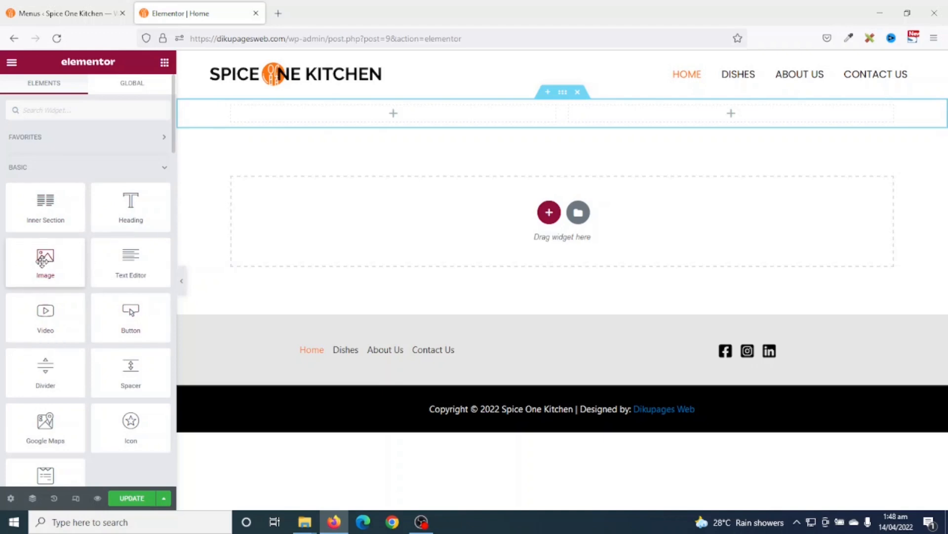
{"action": "left_click_drag", "start_coordinate": [43, 261], "coordinate": [422, 116]}
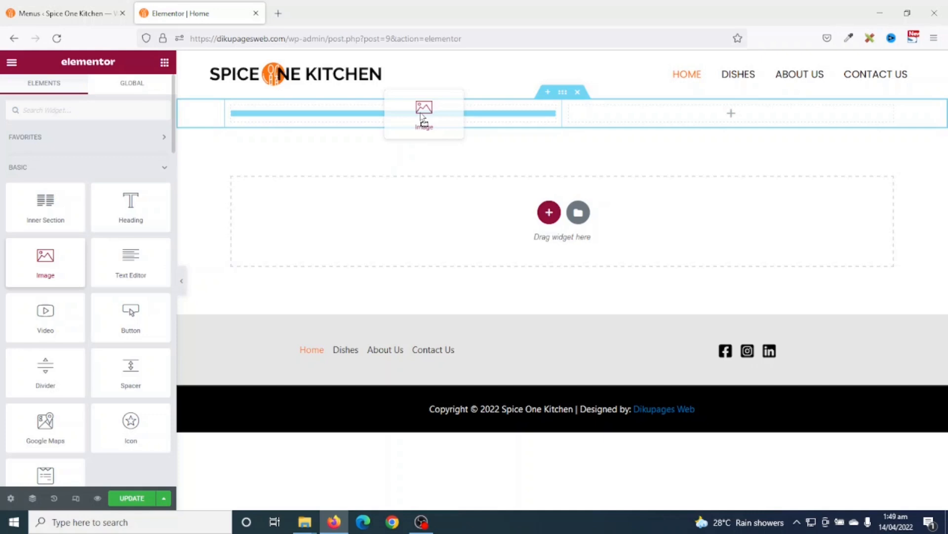
{"action": "left_click_drag", "start_coordinate": [422, 116], "coordinate": [420, 116]}
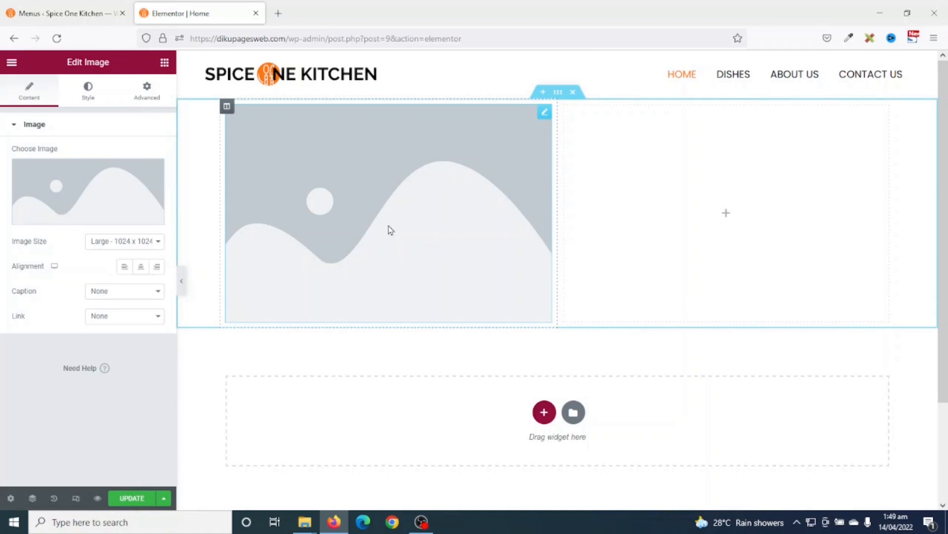
- Upload red.jpg from restaurant/media and insert it into the Image widget
{"action": "mouse_move", "coordinate": [68, 184]}
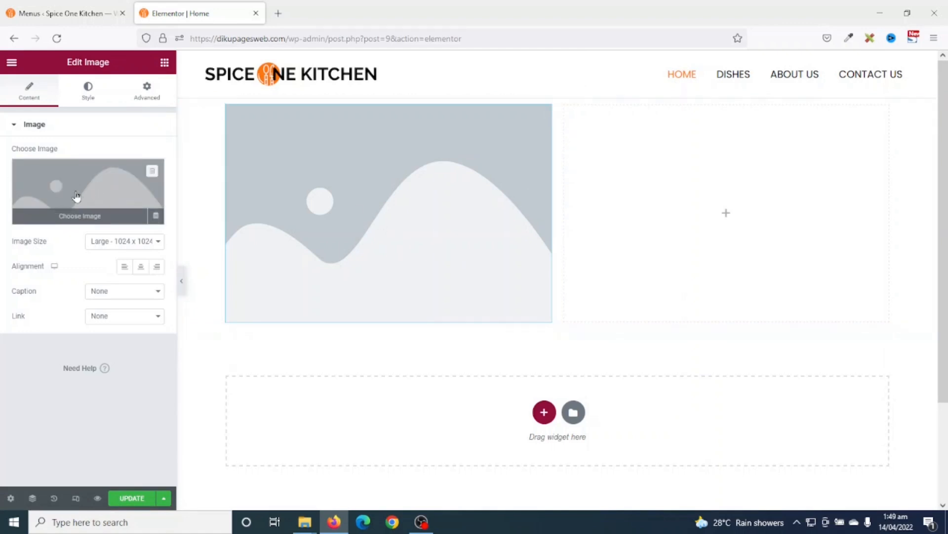
{"action": "left_click", "coordinate": [76, 196]}
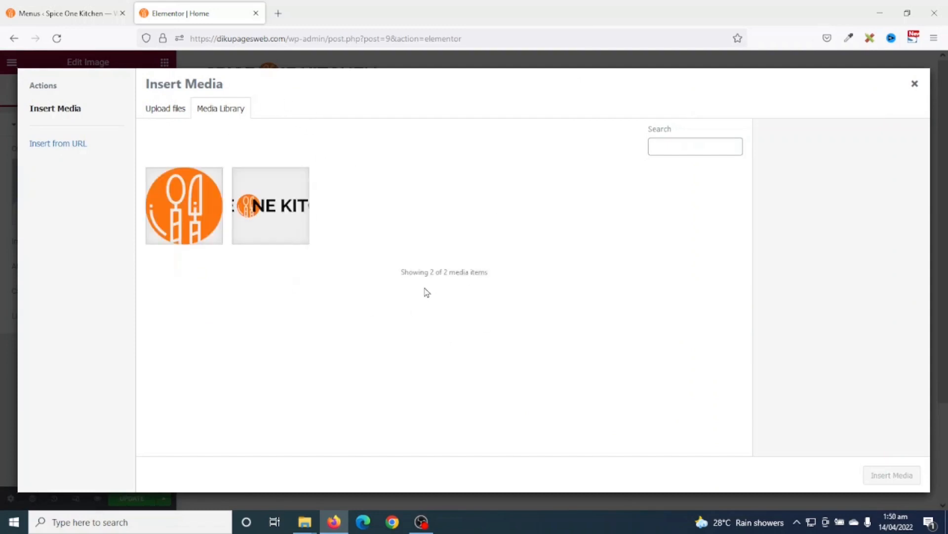
{"action": "left_click", "coordinate": [161, 115]}
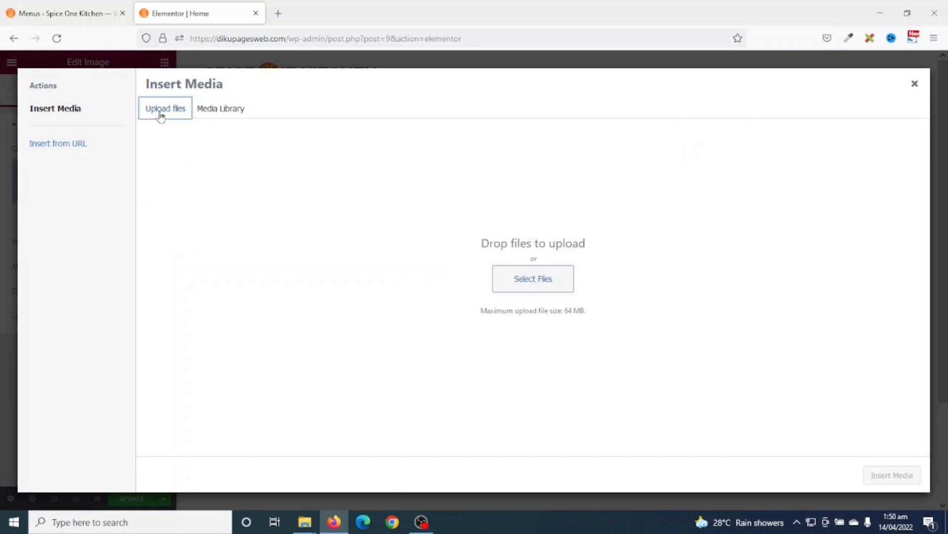
{"action": "left_click", "coordinate": [555, 278]}
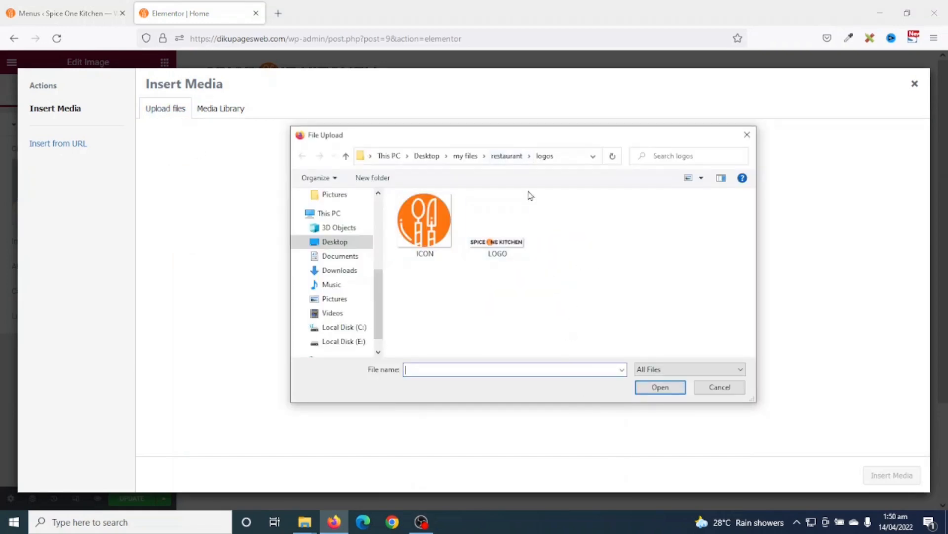
{"action": "left_click", "coordinate": [508, 157]}
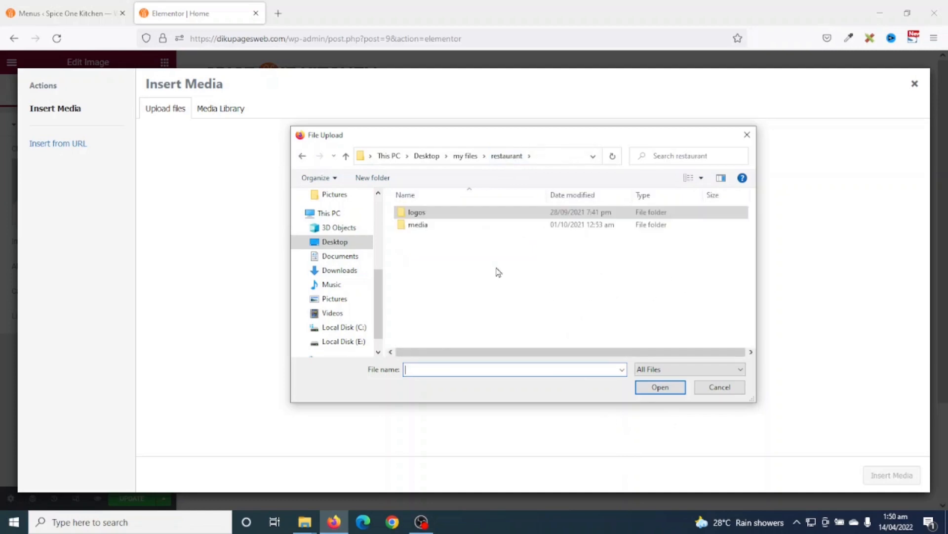
{"action": "left_click", "coordinate": [427, 227]}
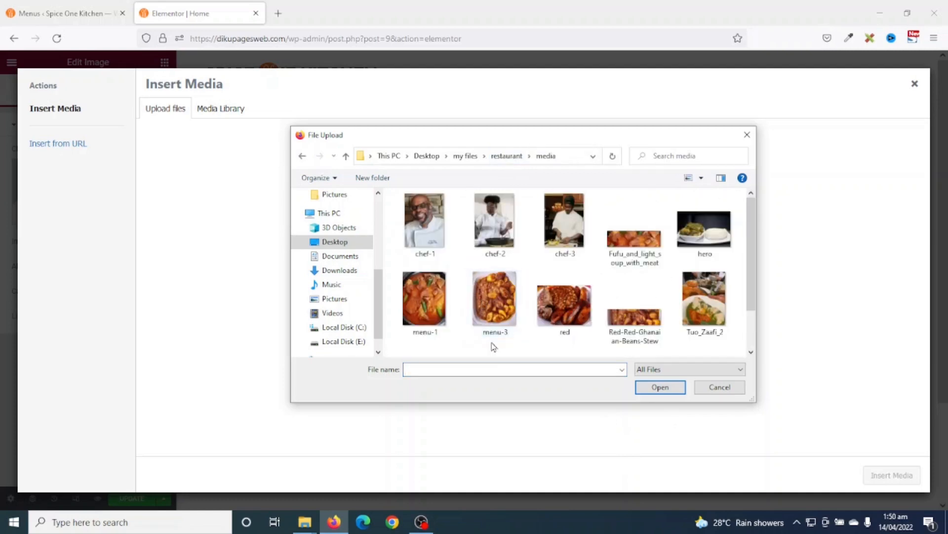
{"action": "left_click", "coordinate": [565, 302]}
{"action": "left_click", "coordinate": [657, 388]}
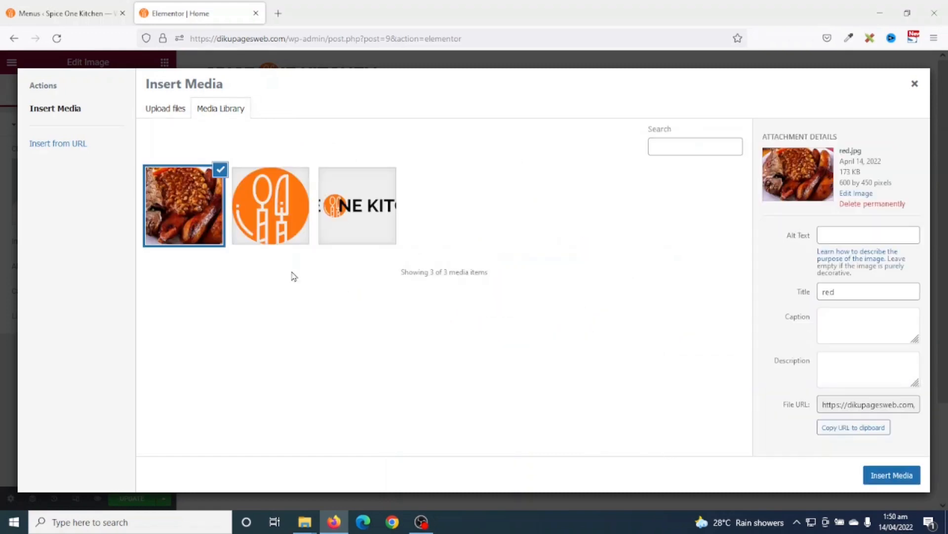
{"action": "left_click", "coordinate": [890, 478]}
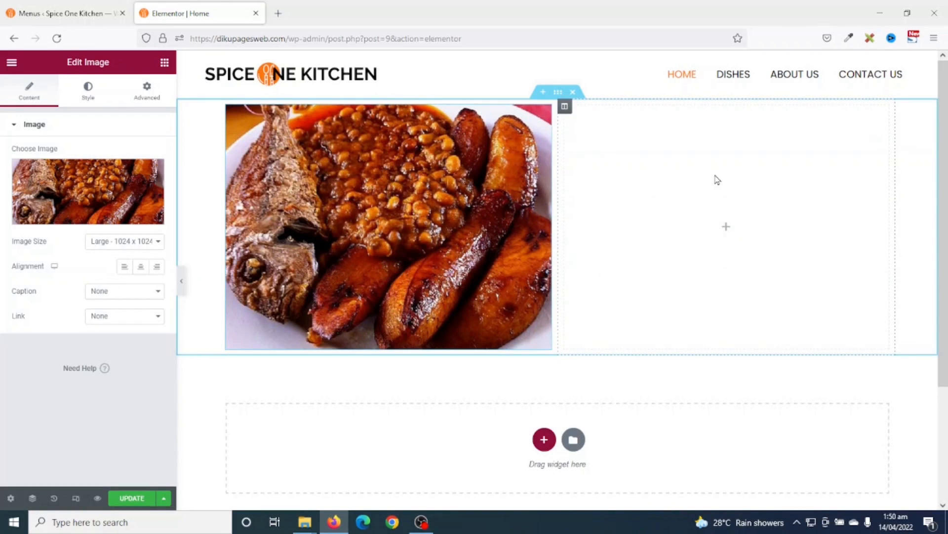
- Add a Heading widget to the right column with the title 'My first website'
{"action": "left_click", "coordinate": [164, 63]}
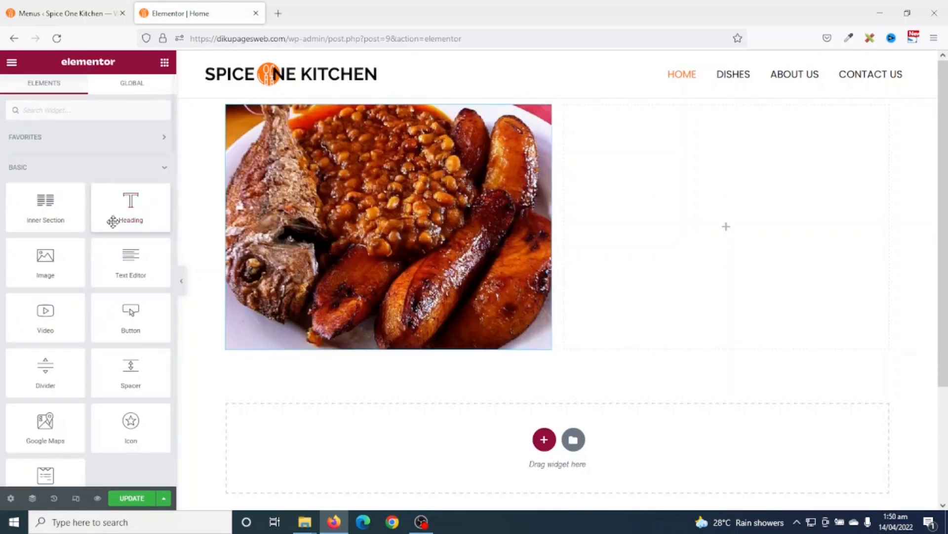
{"action": "left_click_drag", "start_coordinate": [124, 205], "coordinate": [712, 236]}
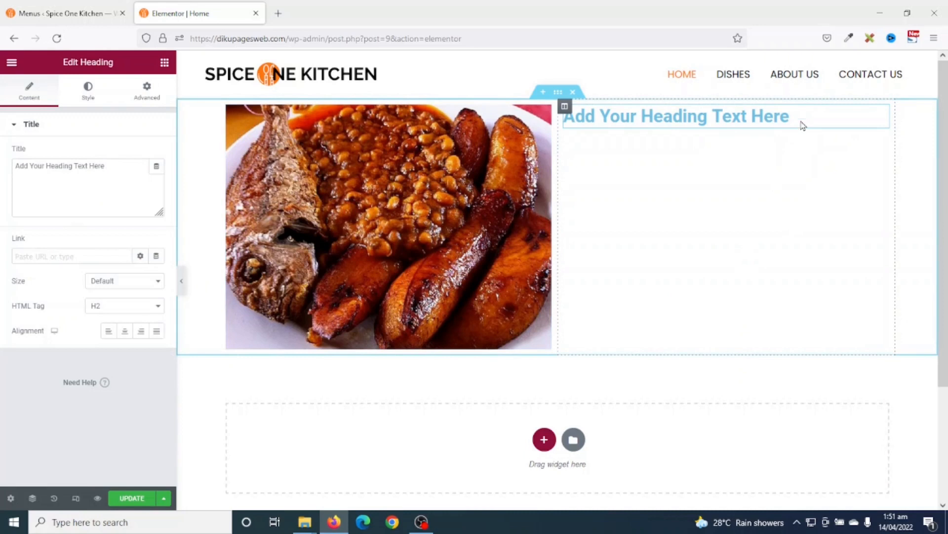
{"action": "left_click_drag", "start_coordinate": [791, 114], "coordinate": [564, 117]}
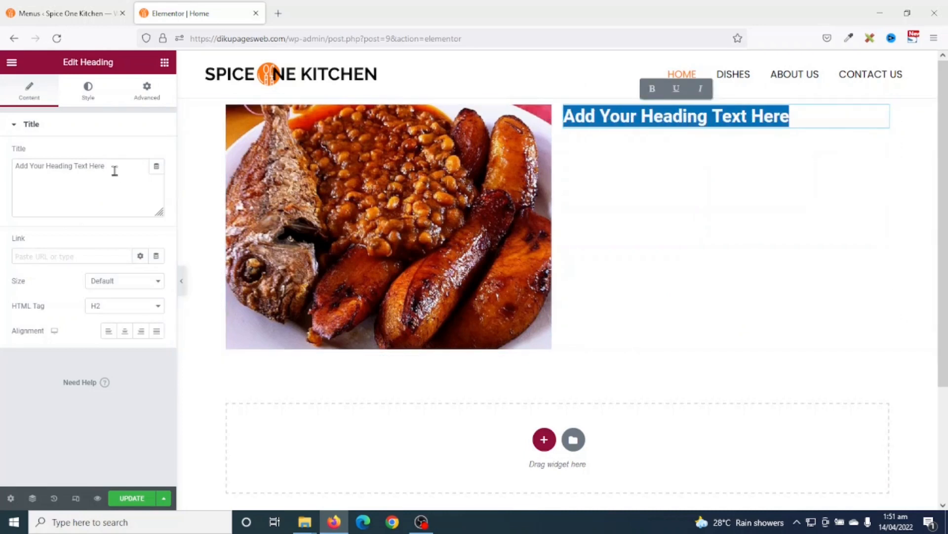
{"action": "left_click_drag", "start_coordinate": [117, 165], "coordinate": [2, 176]}
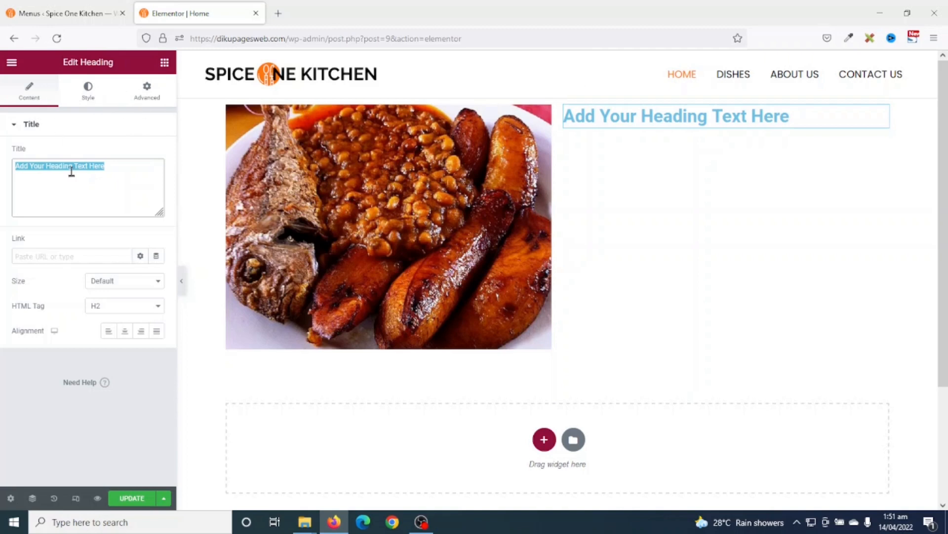
{"action": "left_click", "coordinate": [125, 171]}
{"action": "left_click_drag", "start_coordinate": [101, 174], "coordinate": [1, 173]}
{"action": "type", "text": "My first website"}
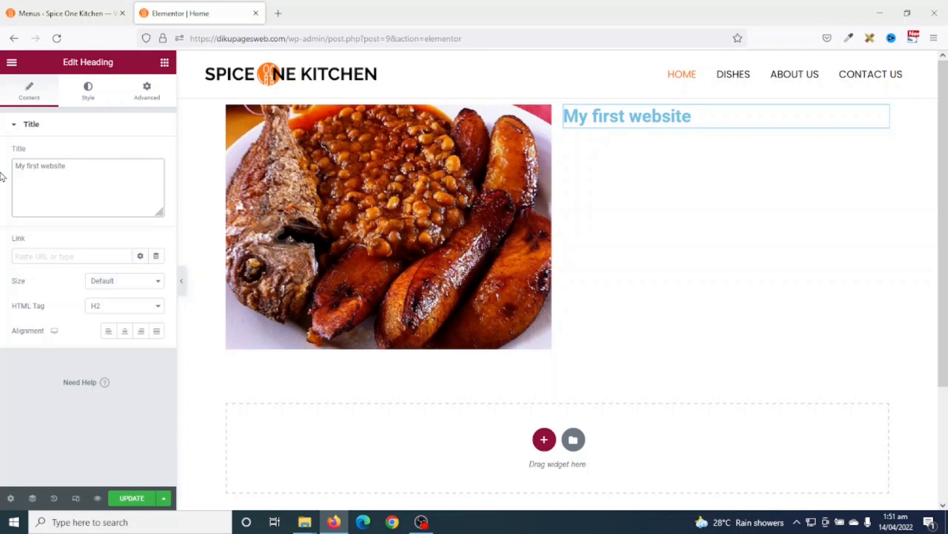
- Add a Text Editor widget with lorem ipsum text below the heading
{"action": "left_click", "coordinate": [164, 64]}
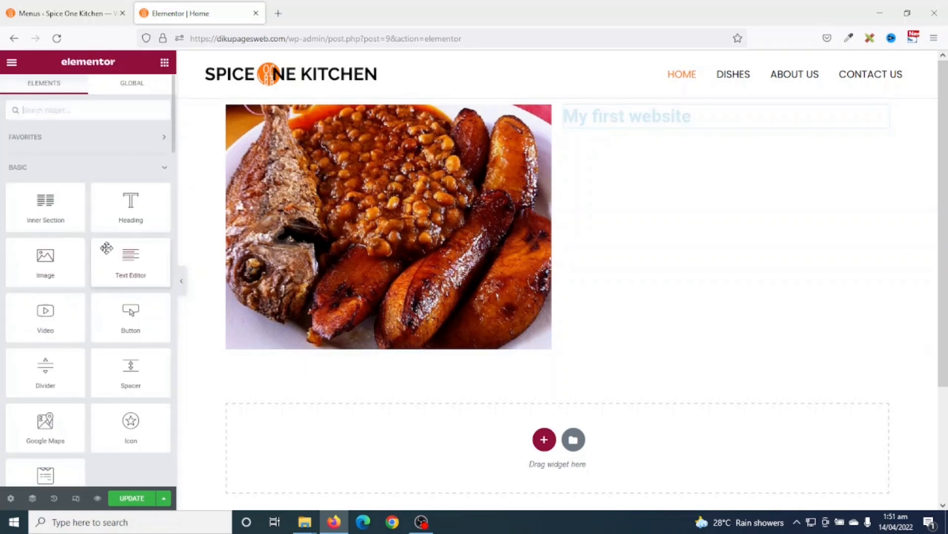
{"action": "left_click_drag", "start_coordinate": [127, 261], "coordinate": [678, 128]}
{"action": "left_click_drag", "start_coordinate": [86, 319], "coordinate": [2, 188]}
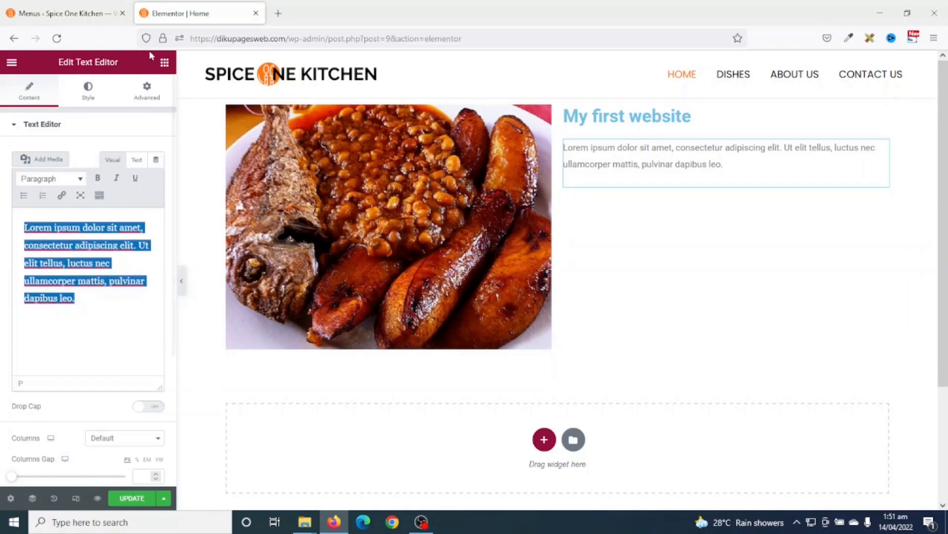
{"action": "left_click", "coordinate": [166, 63]}
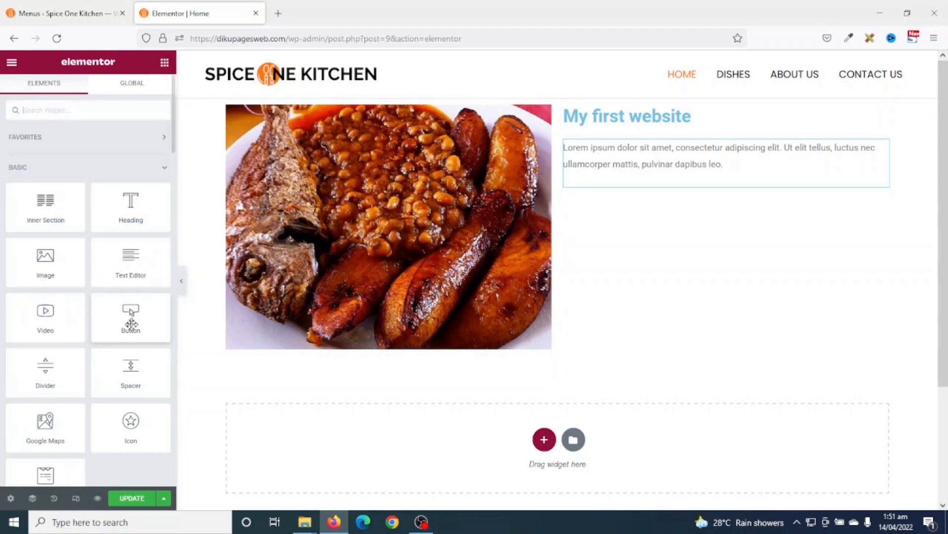
- Add a Button widget below the paragraph with the label 'Get started'
{"action": "left_click_drag", "start_coordinate": [129, 312], "coordinate": [663, 189]}
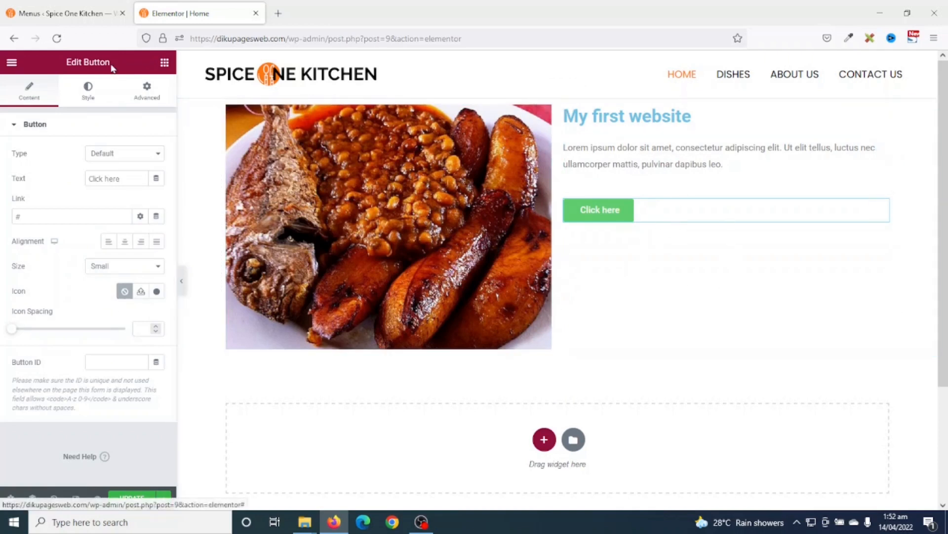
{"action": "left_click_drag", "start_coordinate": [128, 181], "coordinate": [22, 176]}
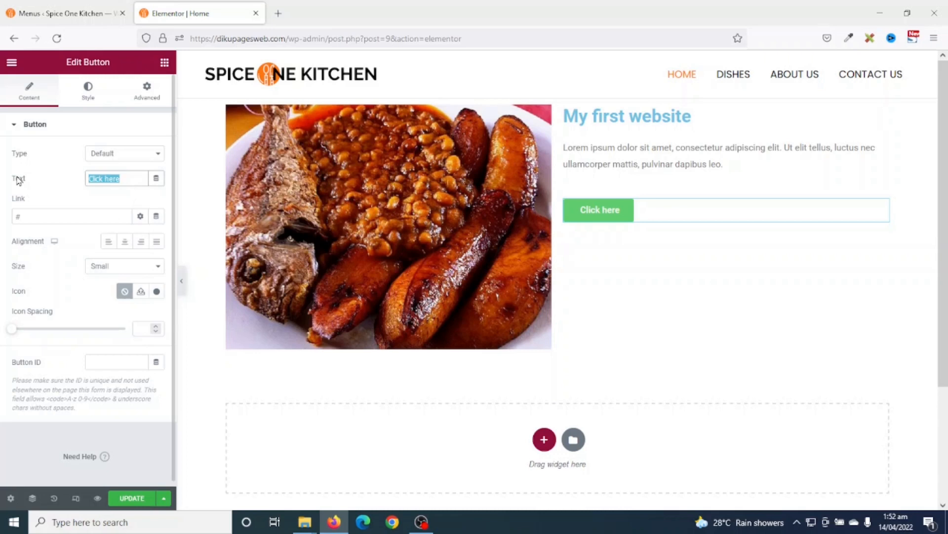
{"action": "type", "text": "Get 1"}
{"action": "key", "text": "BackSpace"}
{"action": "type", "text": "starte"}
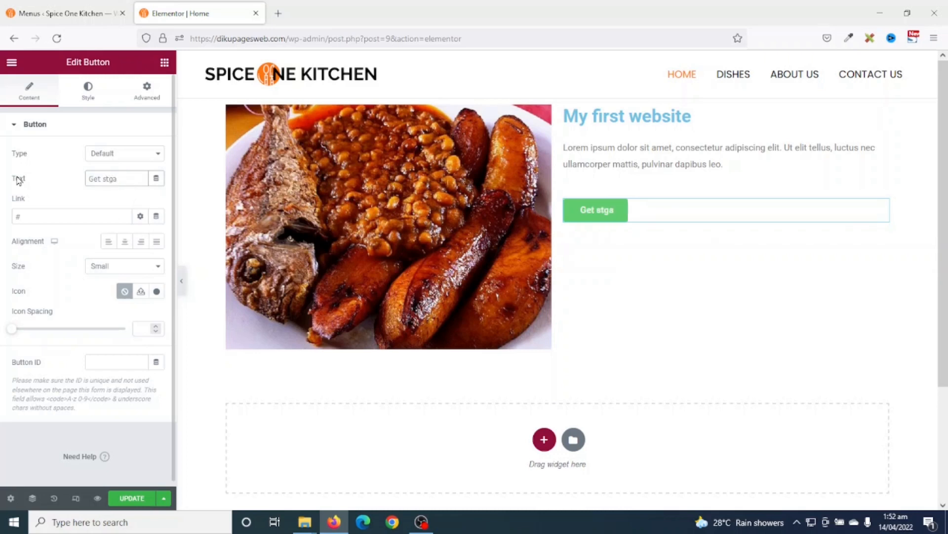
{"action": "type", "text": "d"}
{"action": "left_click_drag", "start_coordinate": [42, 215], "coordinate": [9, 218]}
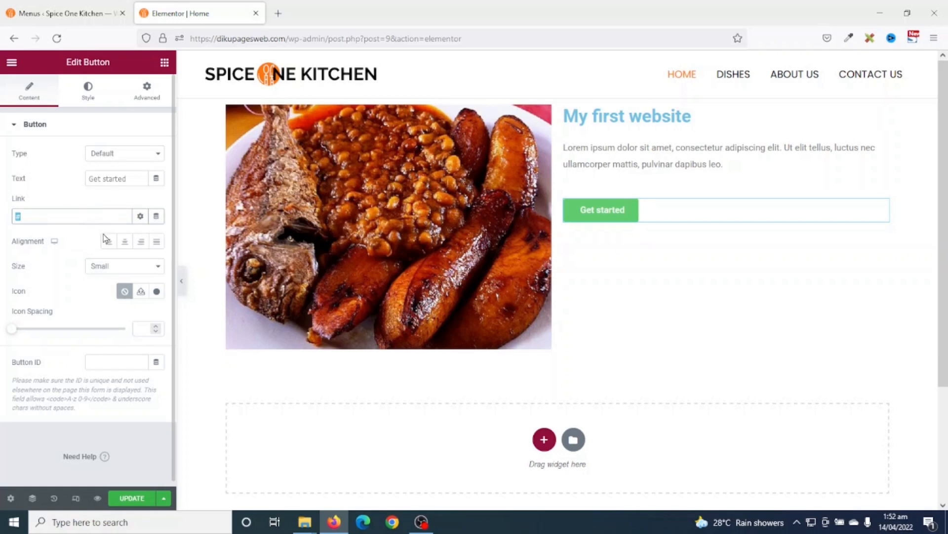
- Left-align the Get started button and set its size to Large
{"action": "left_click", "coordinate": [129, 245]}
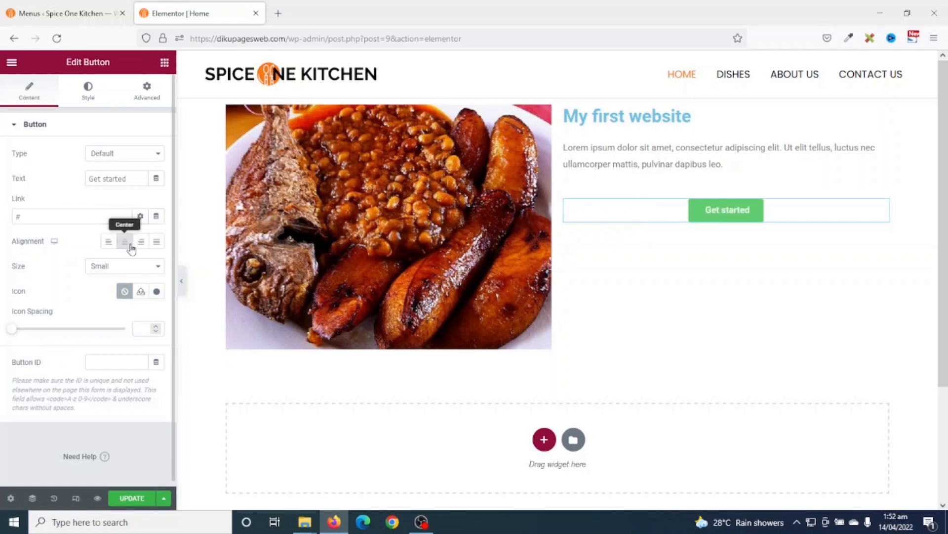
{"action": "left_click", "coordinate": [141, 244]}
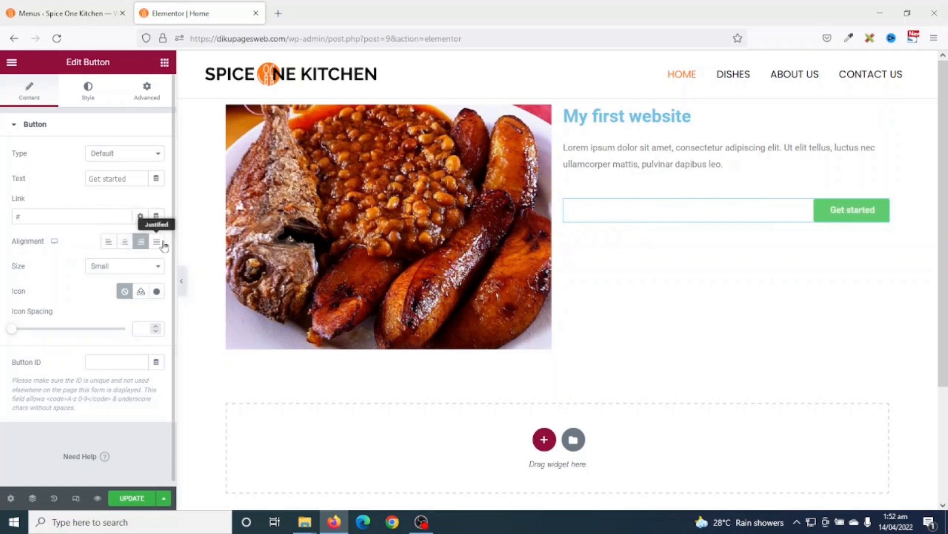
{"action": "left_click", "coordinate": [157, 242]}
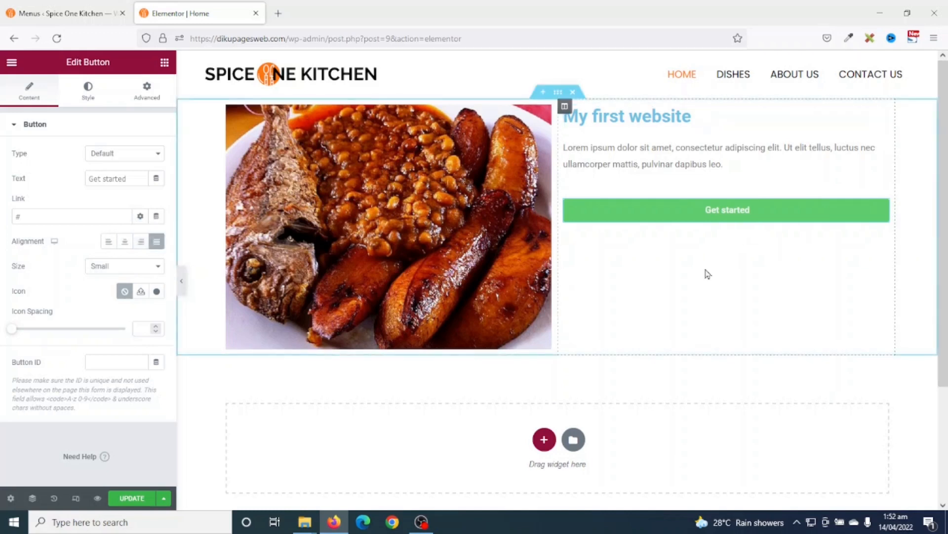
{"action": "left_click", "coordinate": [109, 242]}
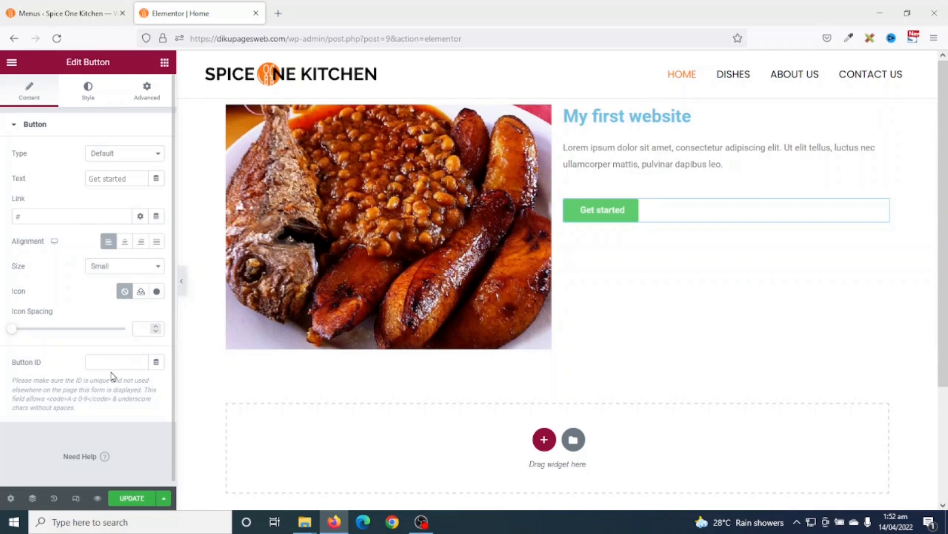
{"action": "left_click", "coordinate": [125, 267]}
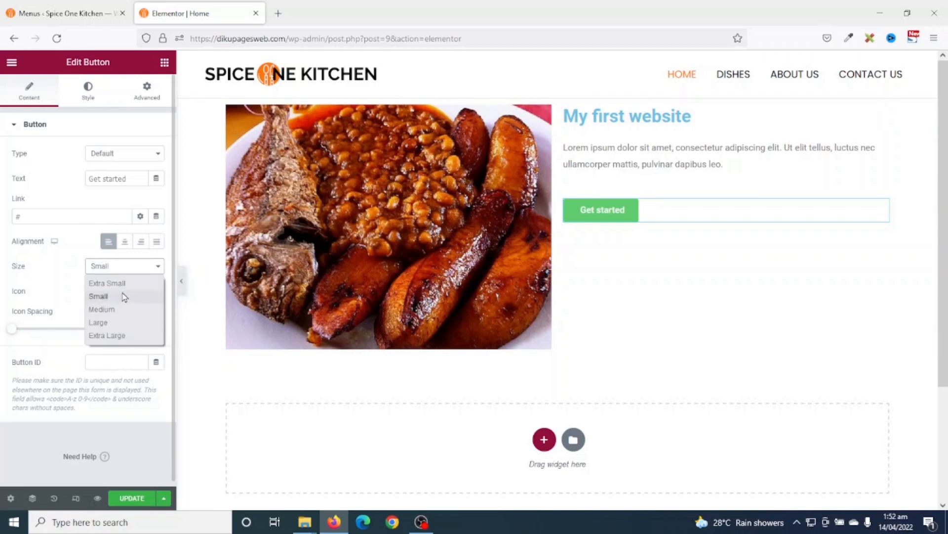
{"action": "left_click", "coordinate": [118, 322]}
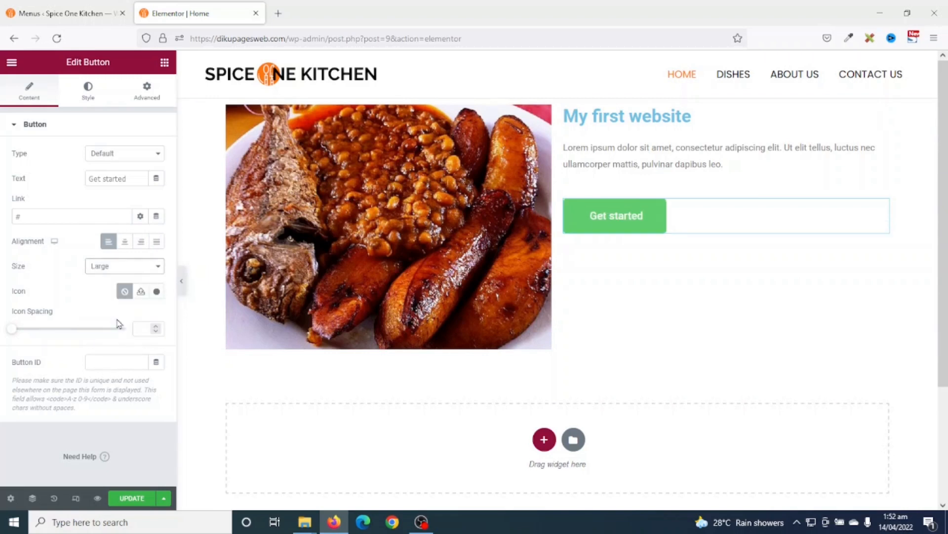
- Give the button a blue Theme Color 1 background and a green Accent hover background
{"action": "left_click", "coordinate": [98, 99]}
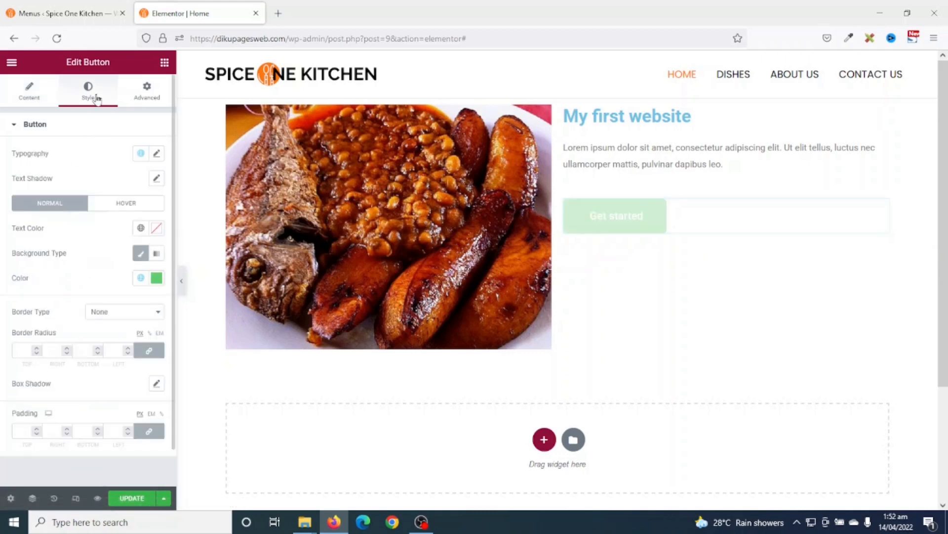
{"action": "left_click", "coordinate": [141, 280]}
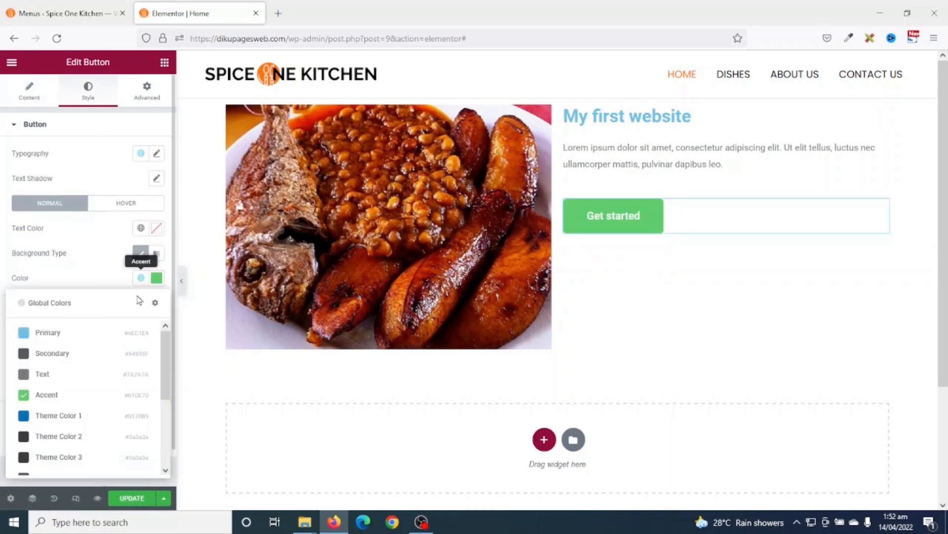
{"action": "left_click", "coordinate": [47, 417]}
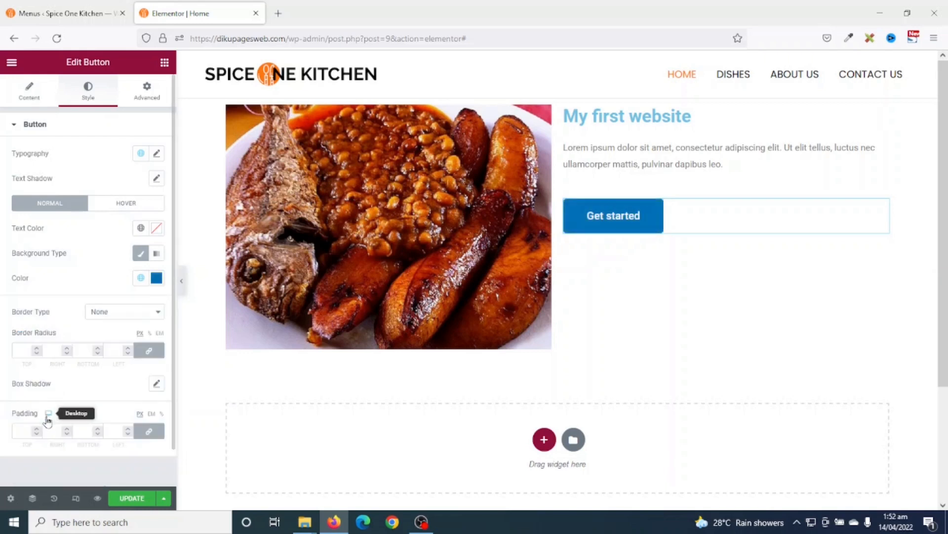
{"action": "left_click", "coordinate": [130, 206]}
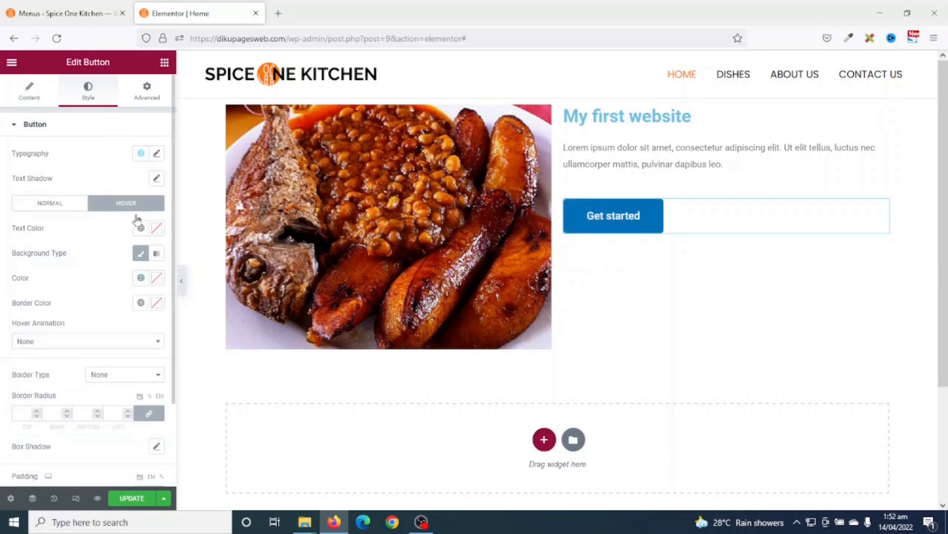
{"action": "left_click", "coordinate": [141, 279]}
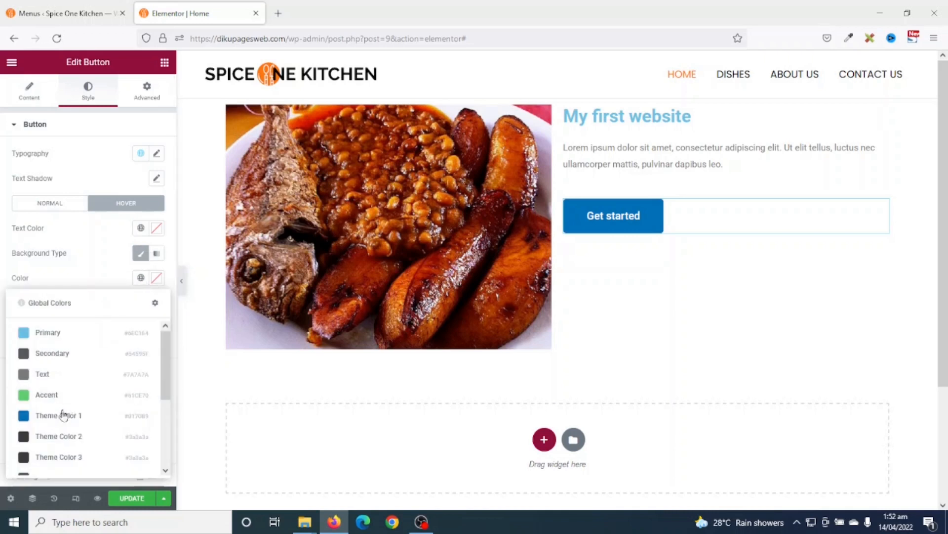
{"action": "left_click", "coordinate": [52, 399]}
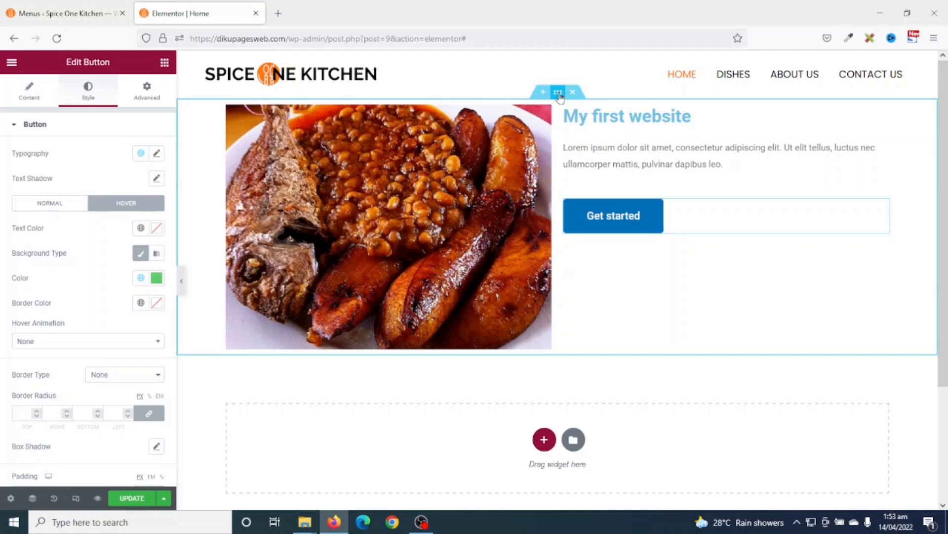
{"action": "left_click", "coordinate": [558, 93]}
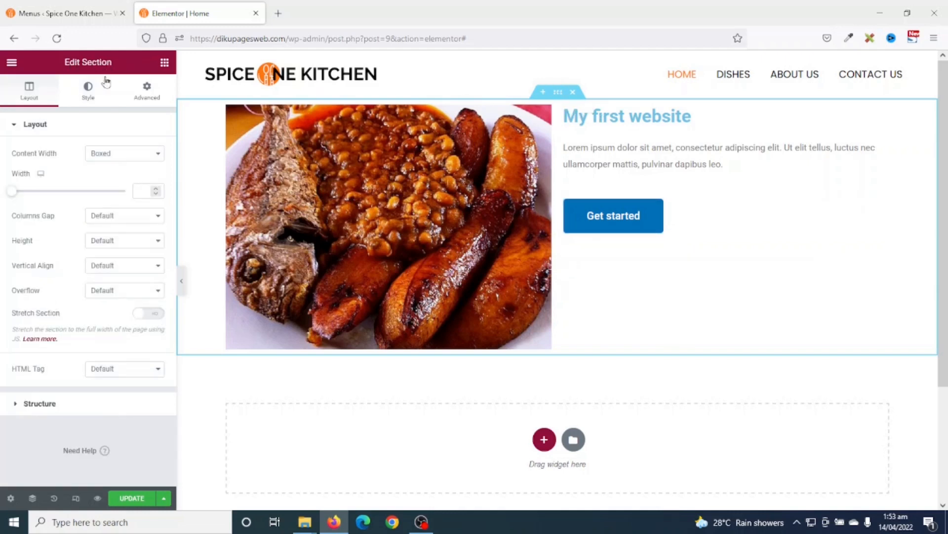
- Give the hero section a classic green #567D39 background and move the text column left of the photo
{"action": "left_click", "coordinate": [87, 93]}
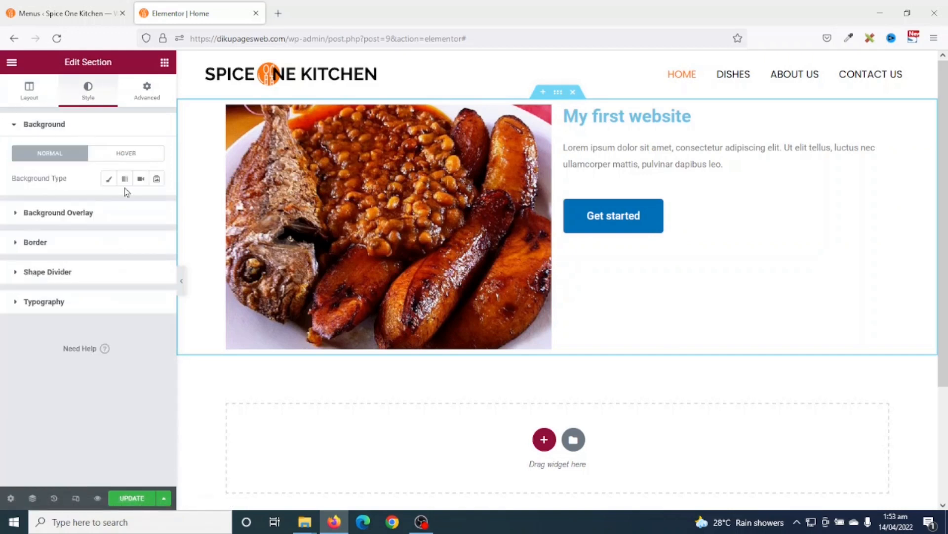
{"action": "left_click", "coordinate": [109, 179]}
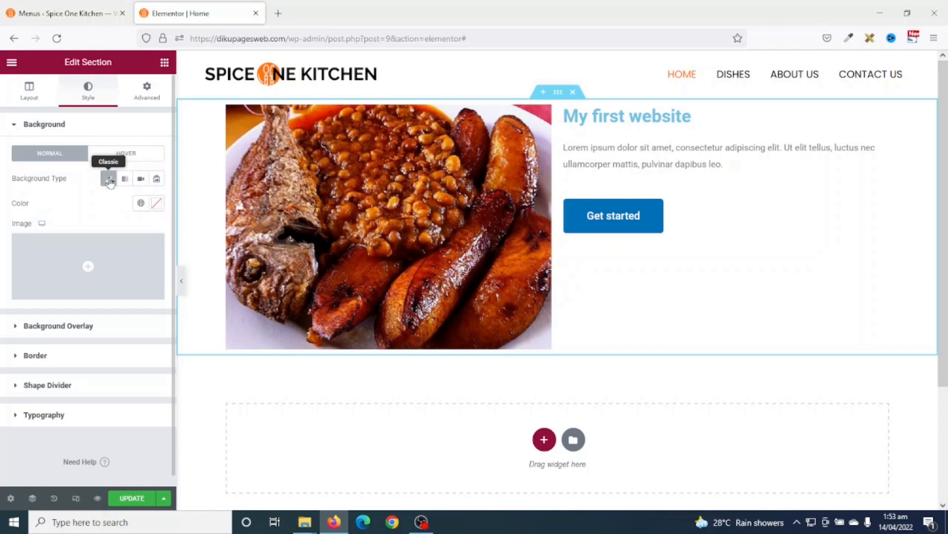
{"action": "left_click", "coordinate": [140, 204]}
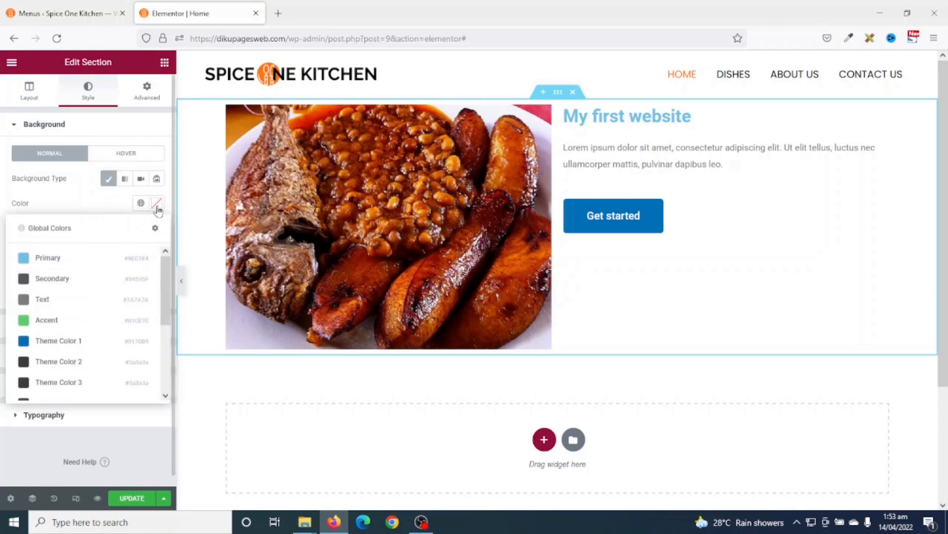
{"action": "left_click", "coordinate": [156, 204]}
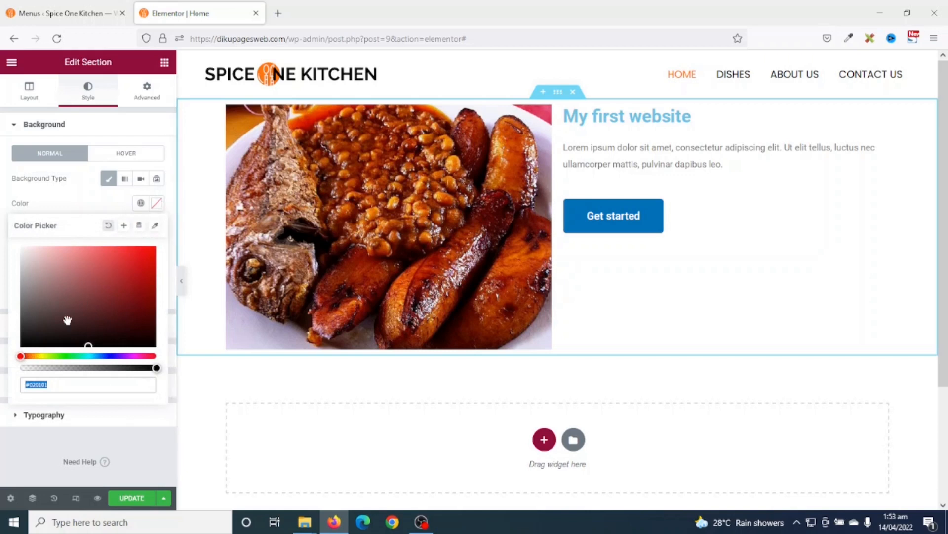
{"action": "left_click", "coordinate": [56, 356]}
{"action": "left_click_drag", "start_coordinate": [139, 275], "coordinate": [95, 297]}
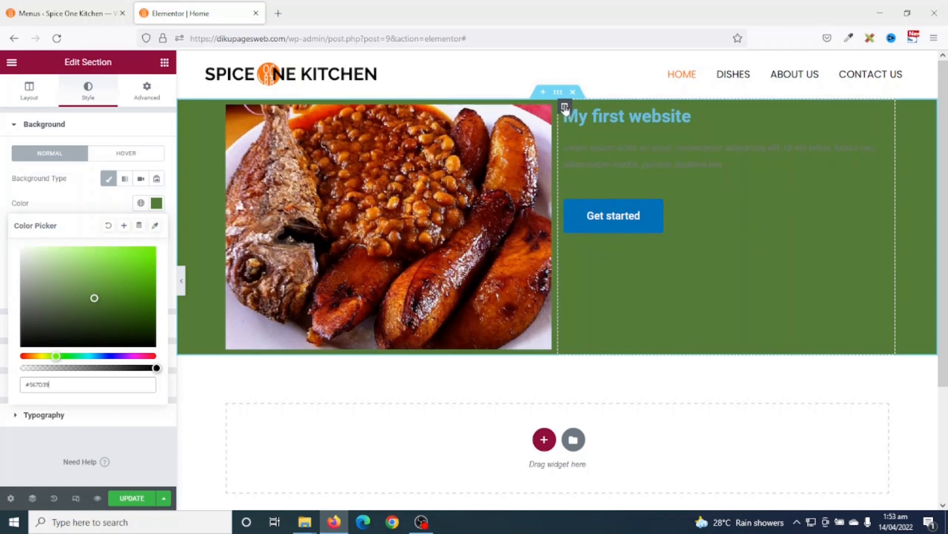
{"action": "left_click_drag", "start_coordinate": [565, 108], "coordinate": [252, 118]}
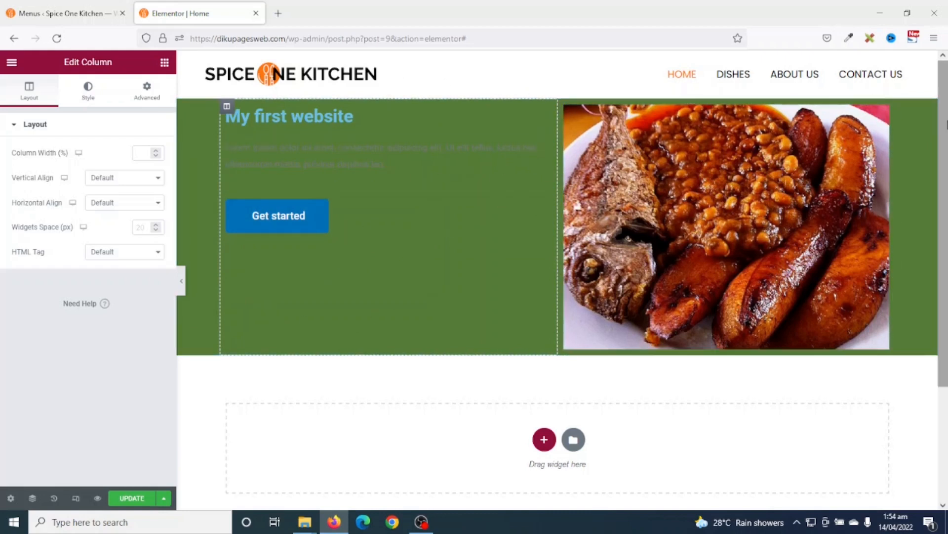
- Delete the lorem ipsum paragraph and food photo, save with Update, then remove the green hero section
{"action": "right_click", "coordinate": [287, 160]}
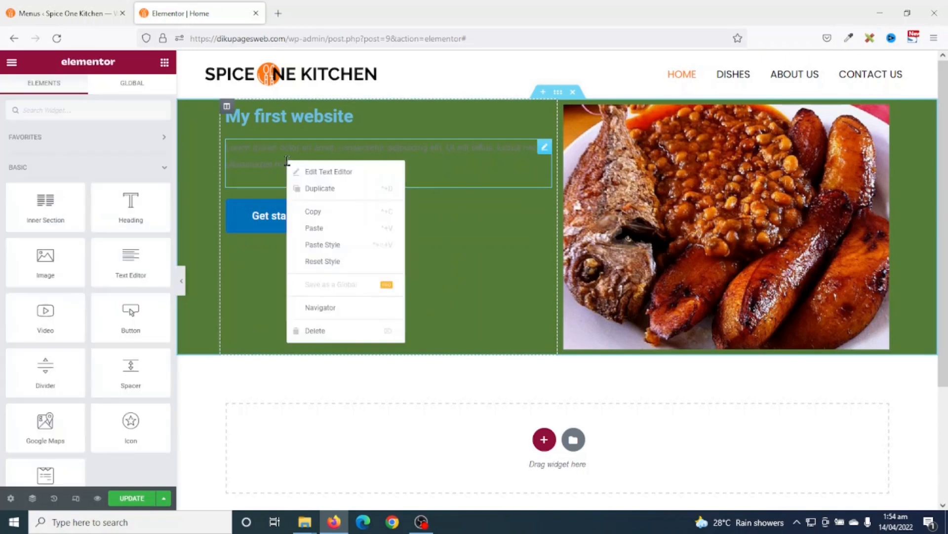
{"action": "left_click", "coordinate": [331, 333]}
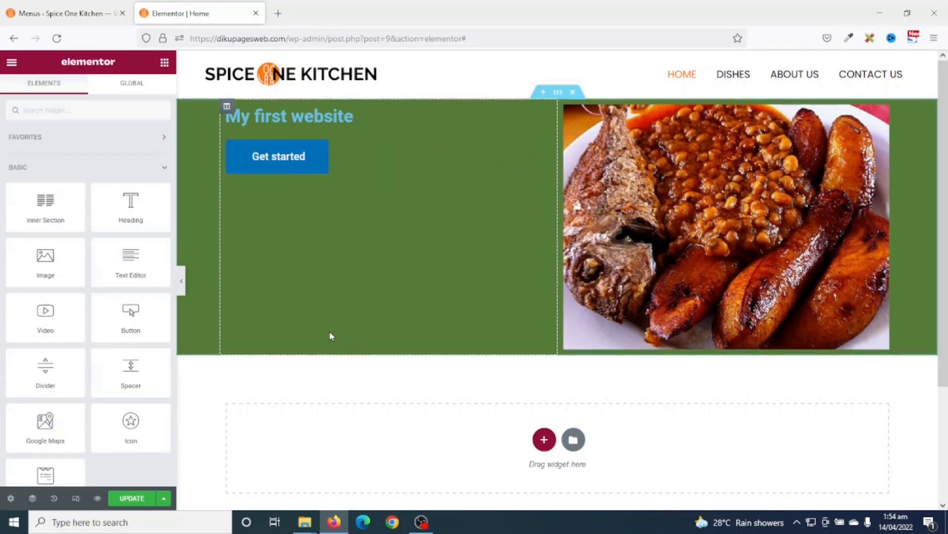
{"action": "right_click", "coordinate": [645, 168]}
{"action": "left_click", "coordinate": [687, 339]}
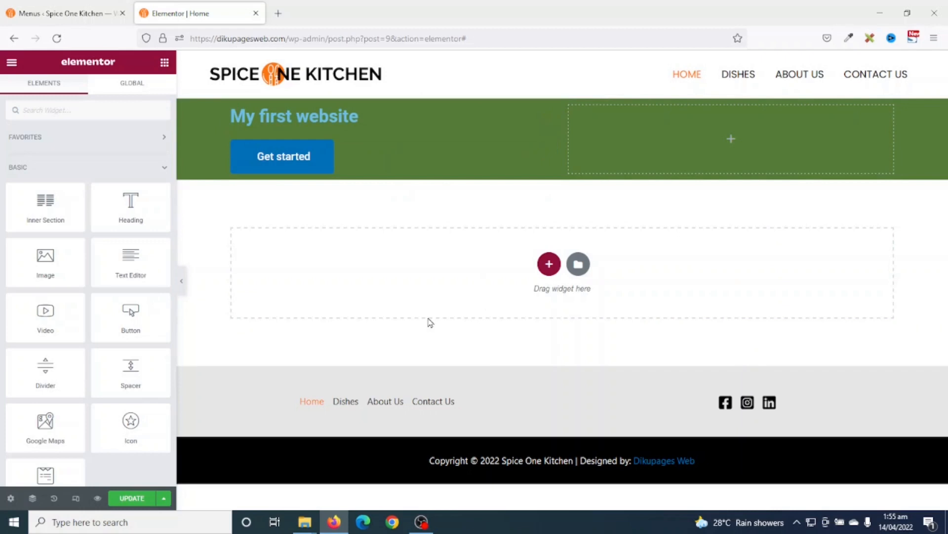
{"action": "left_click", "coordinate": [131, 502]}
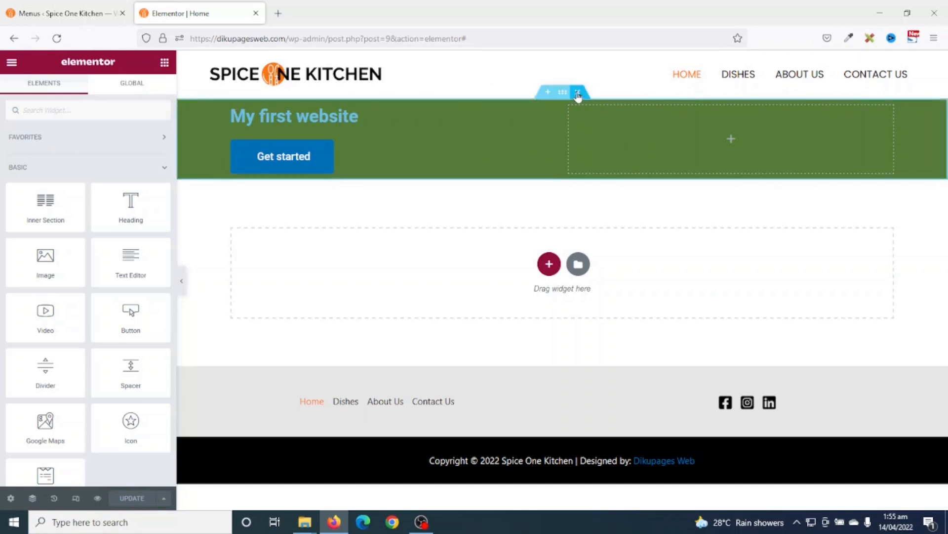
{"action": "left_click", "coordinate": [578, 93]}
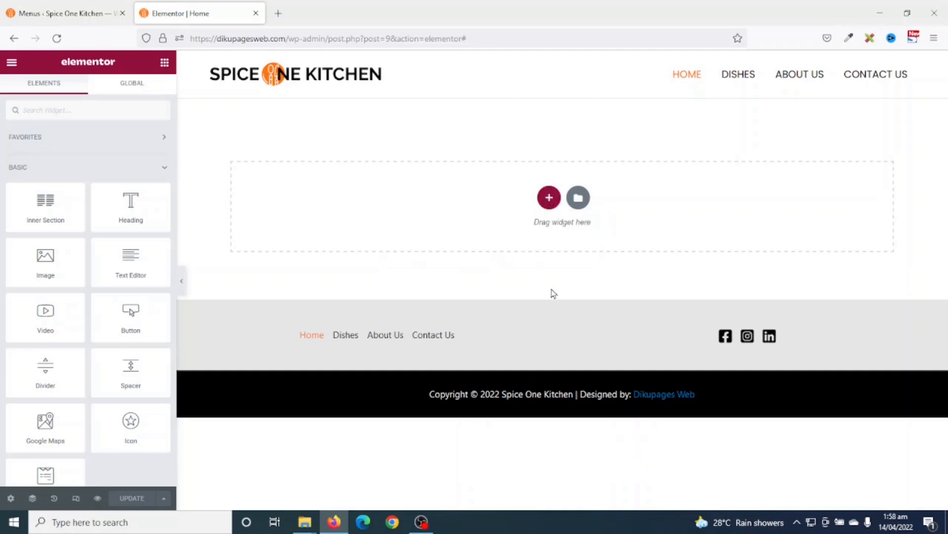
- Add a single-column section and set its Height to Fit To Screen
{"action": "left_click", "coordinate": [548, 197]}
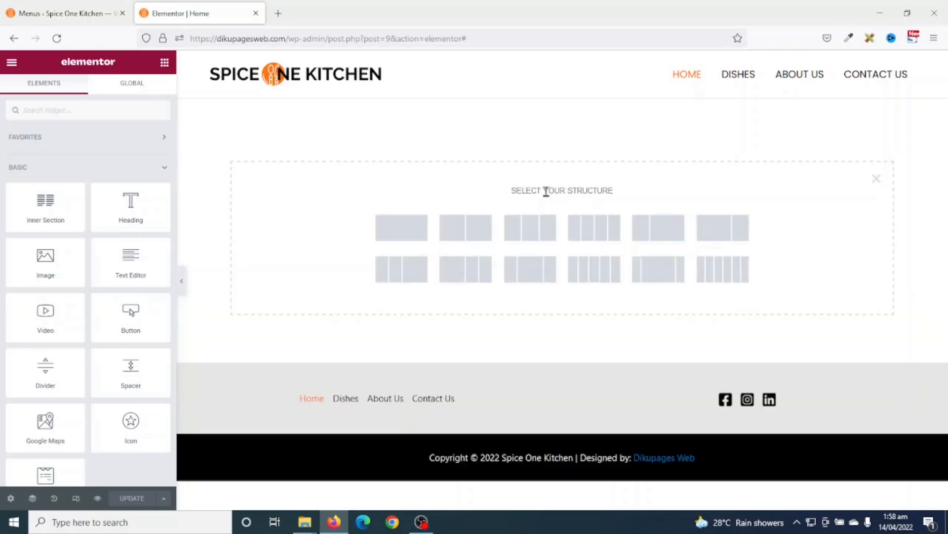
{"action": "left_click", "coordinate": [401, 227]}
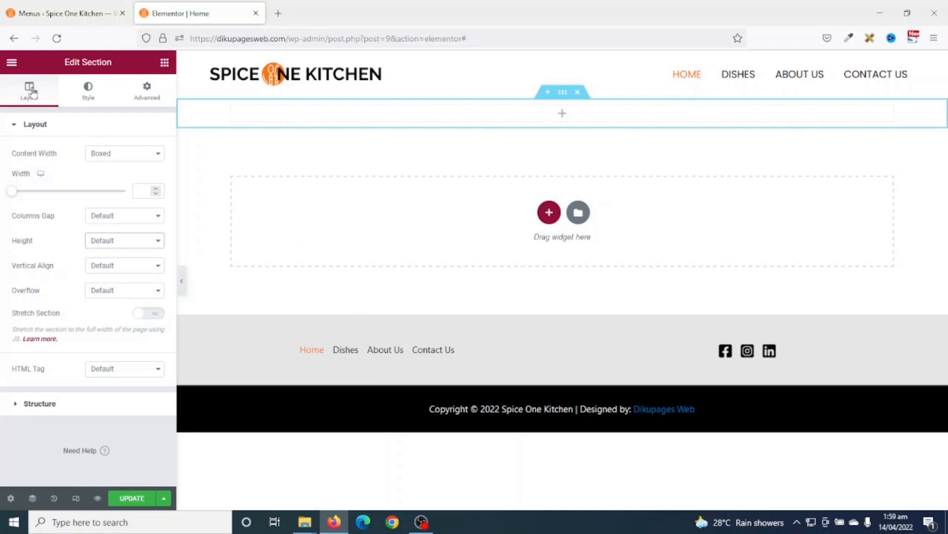
{"action": "left_click", "coordinate": [130, 242]}
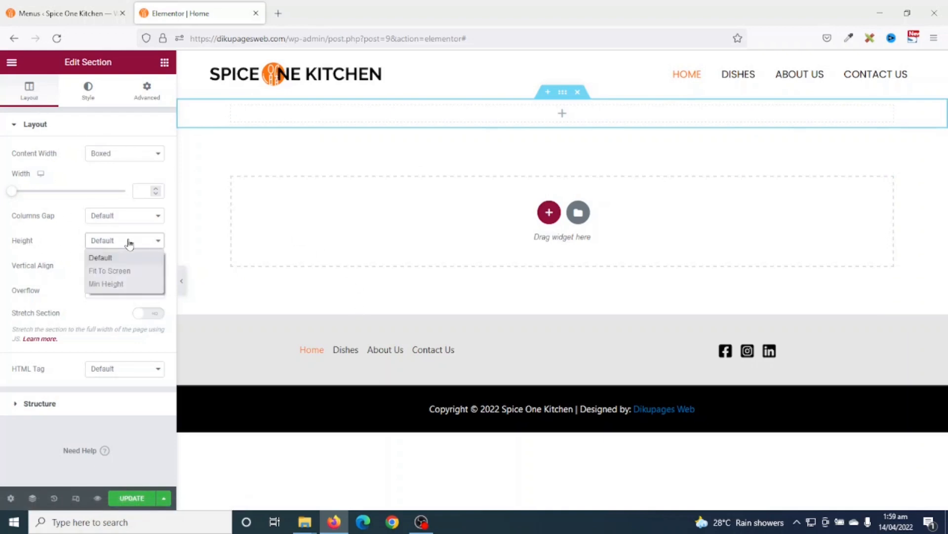
{"action": "left_click", "coordinate": [125, 272]}
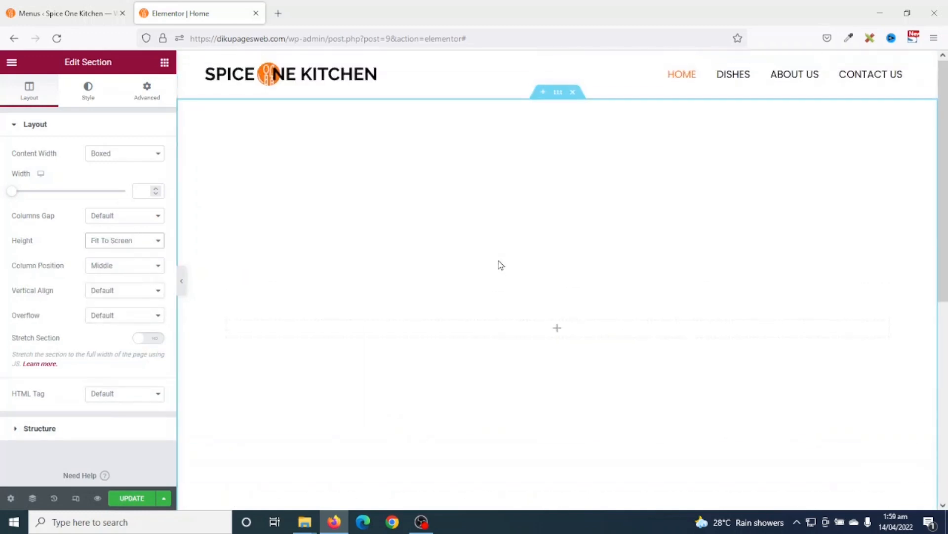
{"action": "left_click", "coordinate": [124, 240]}
{"action": "left_click", "coordinate": [123, 283]}
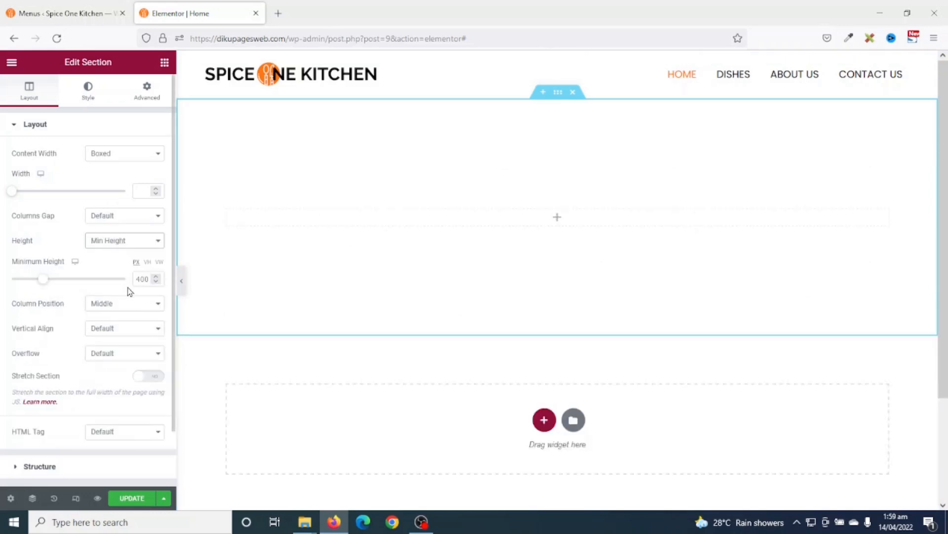
{"action": "left_click", "coordinate": [144, 278]}
{"action": "mouse_move", "coordinate": [42, 279]}
{"action": "left_mouse_down"}
{"action": "mouse_move", "coordinate": [72, 285]}
{"action": "mouse_move", "coordinate": [49, 278]}
{"action": "mouse_move", "coordinate": [81, 275]}
{"action": "mouse_move", "coordinate": [58, 276]}
{"action": "left_mouse_up"}
{"action": "left_click", "coordinate": [127, 244]}
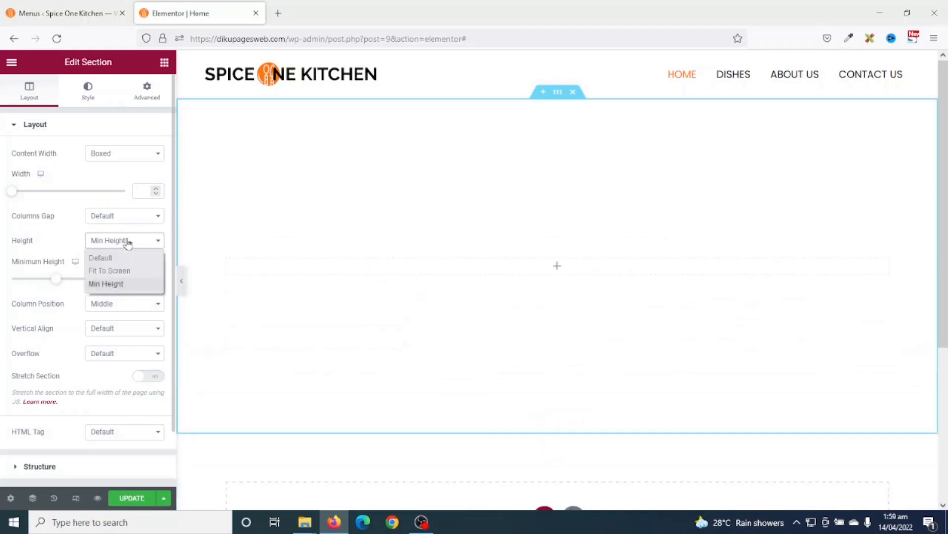
{"action": "left_click", "coordinate": [118, 271]}
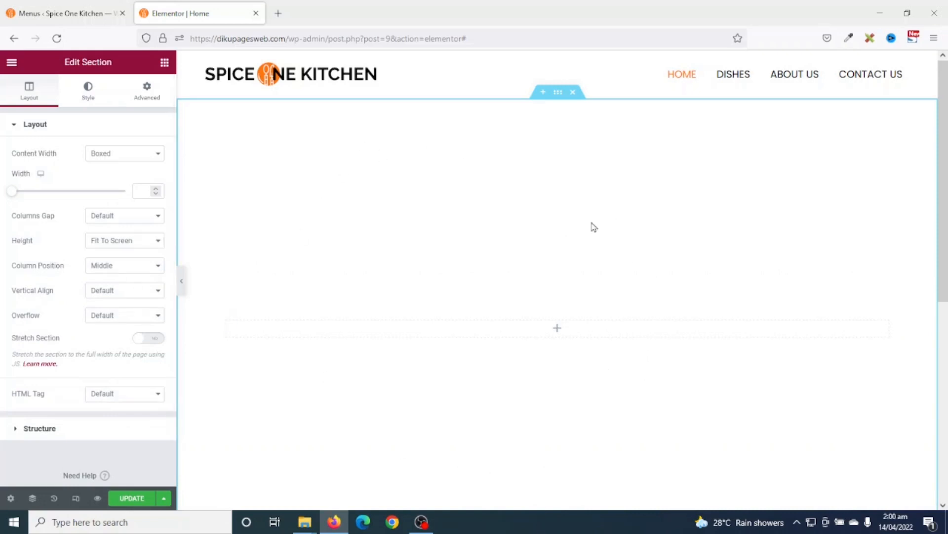
{"action": "left_click", "coordinate": [86, 91]}
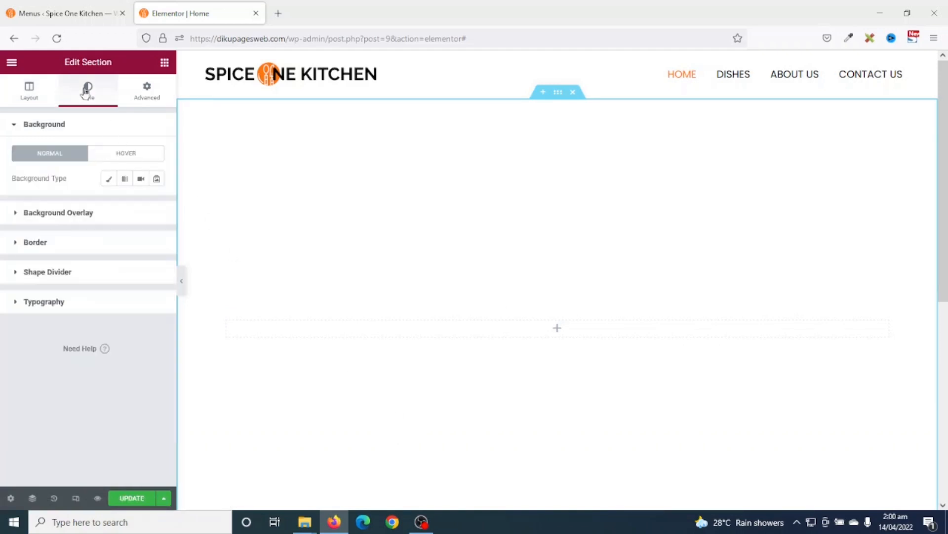
- Set the section's background type to Classic
{"action": "left_click", "coordinate": [108, 180]}
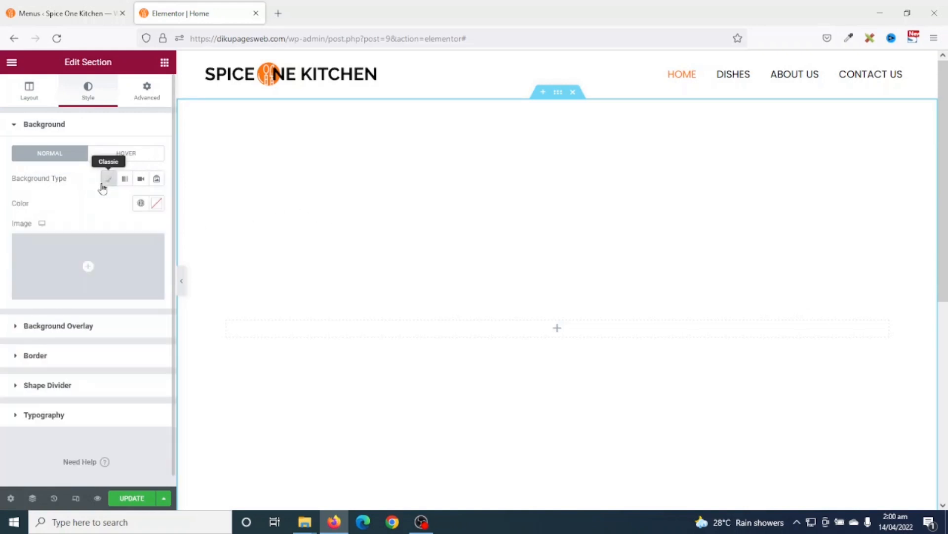
{"action": "left_click", "coordinate": [157, 203]}
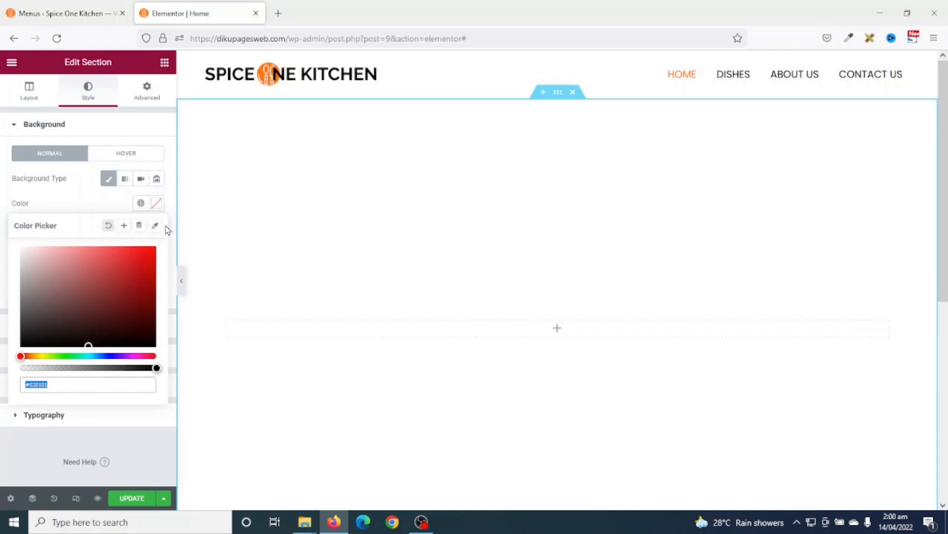
{"action": "left_click", "coordinate": [157, 204]}
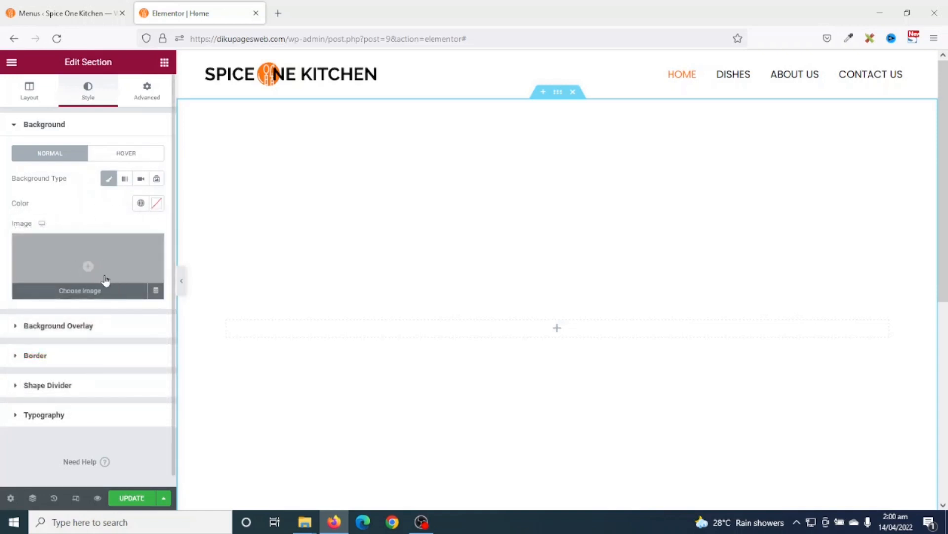
{"action": "left_click", "coordinate": [108, 180]}
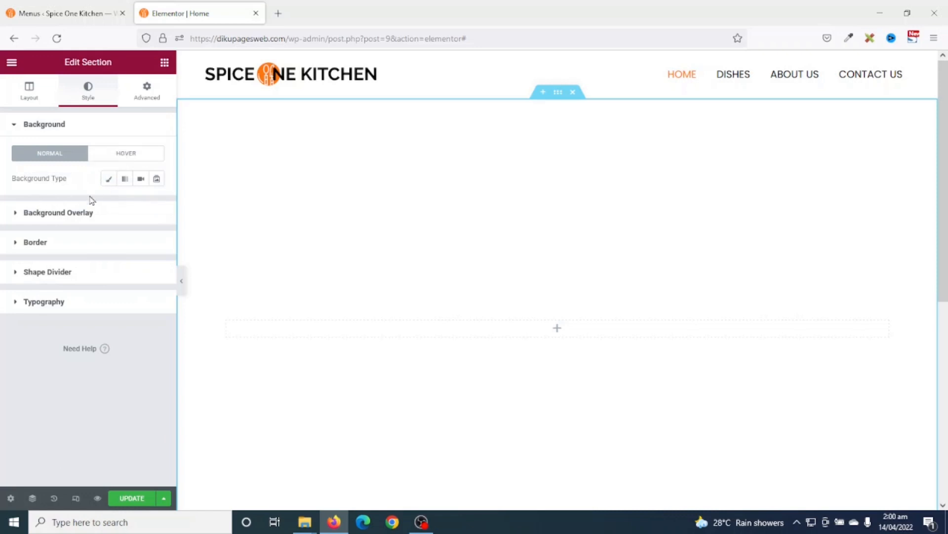
{"action": "left_click", "coordinate": [108, 179]}
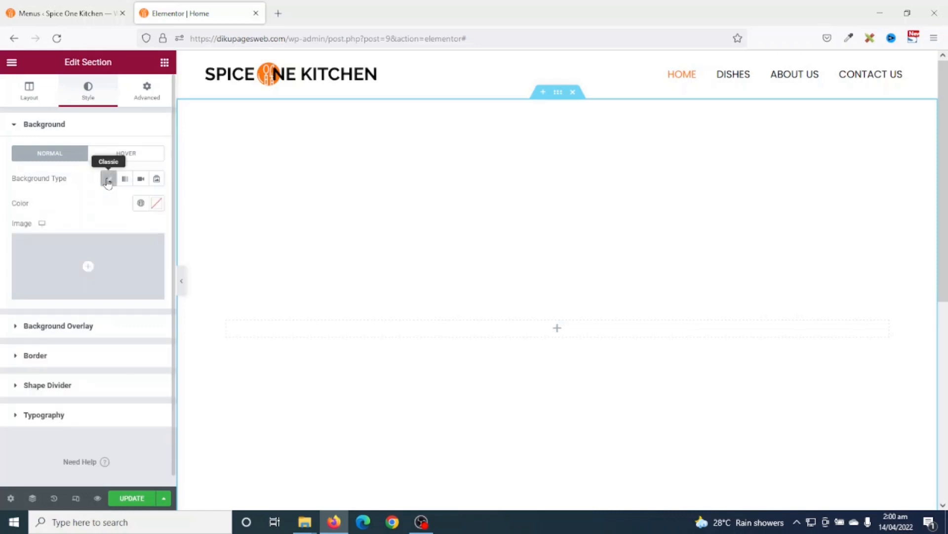
- Upload hero.jpg to the media library as the section's background image
{"action": "left_click", "coordinate": [87, 267]}
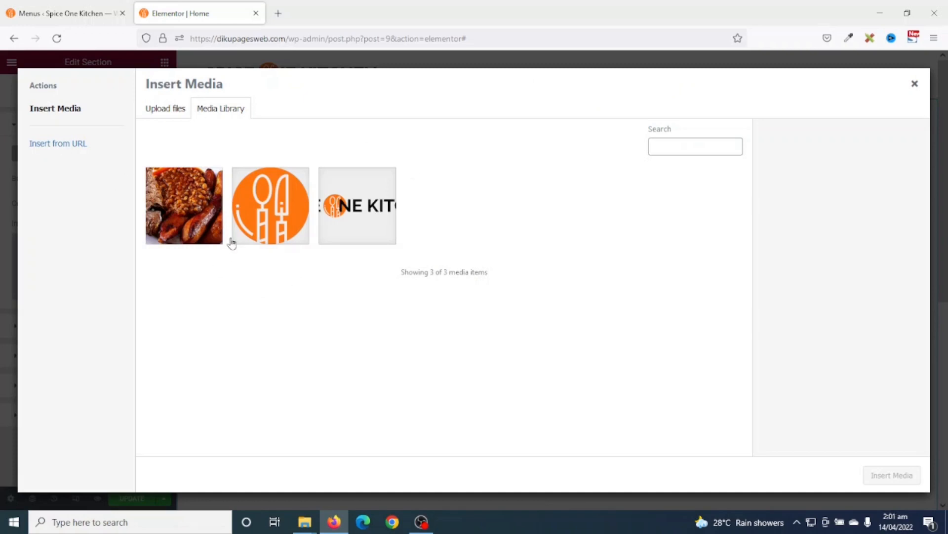
{"action": "left_click", "coordinate": [165, 109]}
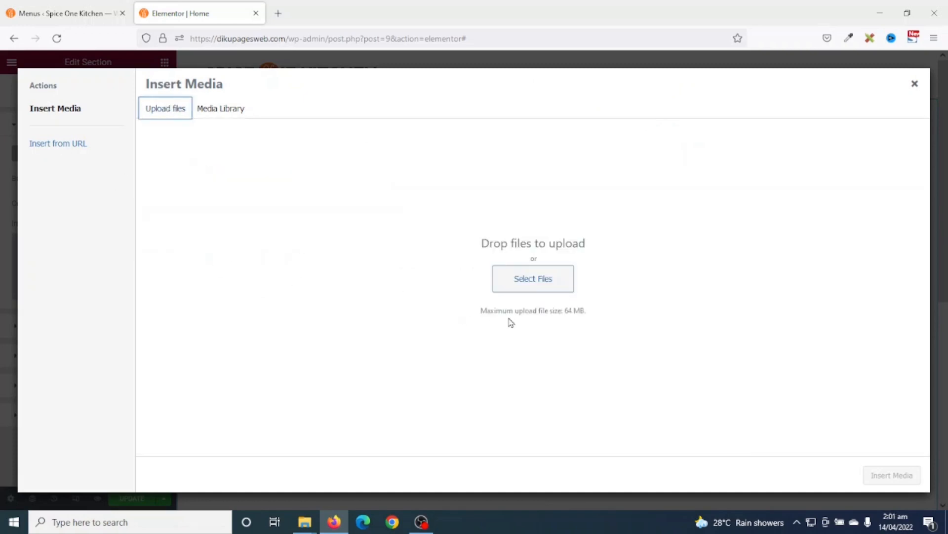
{"action": "left_click", "coordinate": [525, 278]}
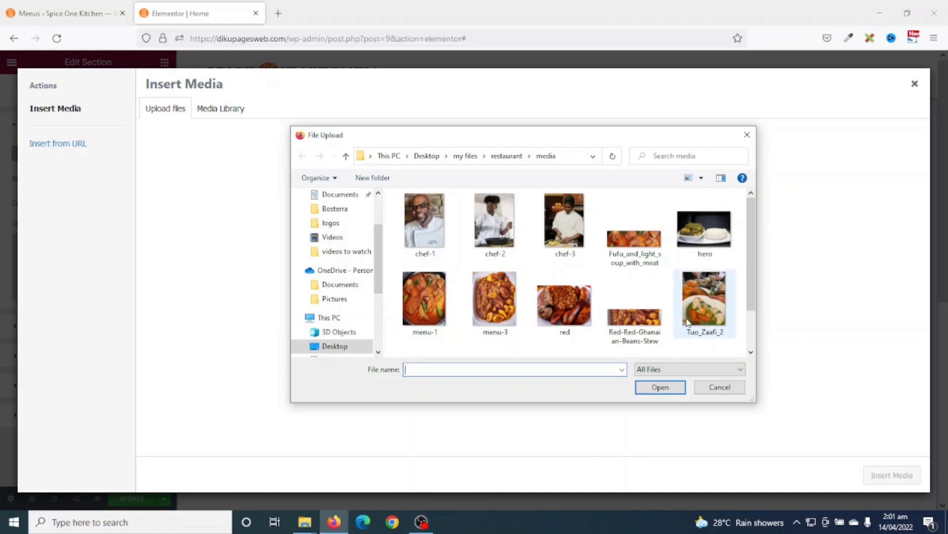
{"action": "left_click", "coordinate": [709, 229]}
{"action": "left_click", "coordinate": [658, 388]}
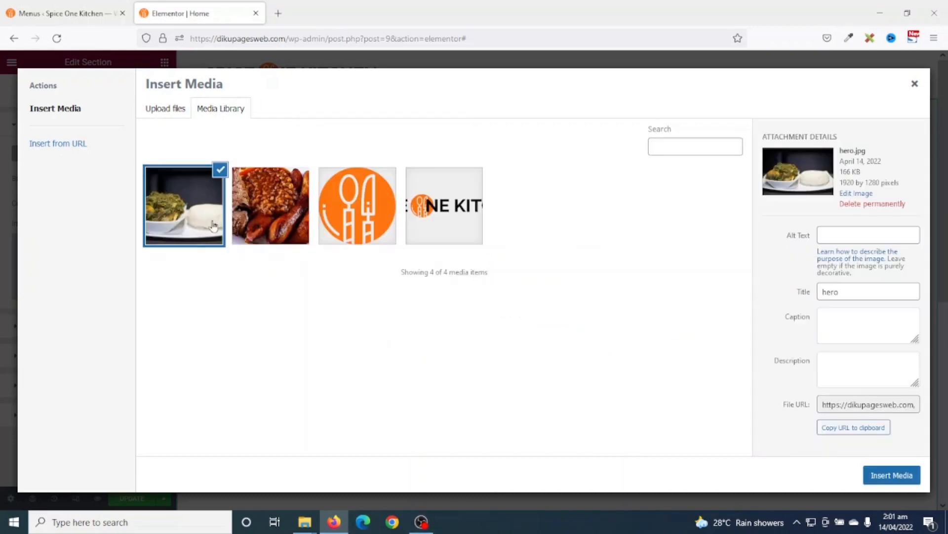
- Set the hero photo as the section background, positioned Center Center
{"action": "left_click", "coordinate": [892, 475]}
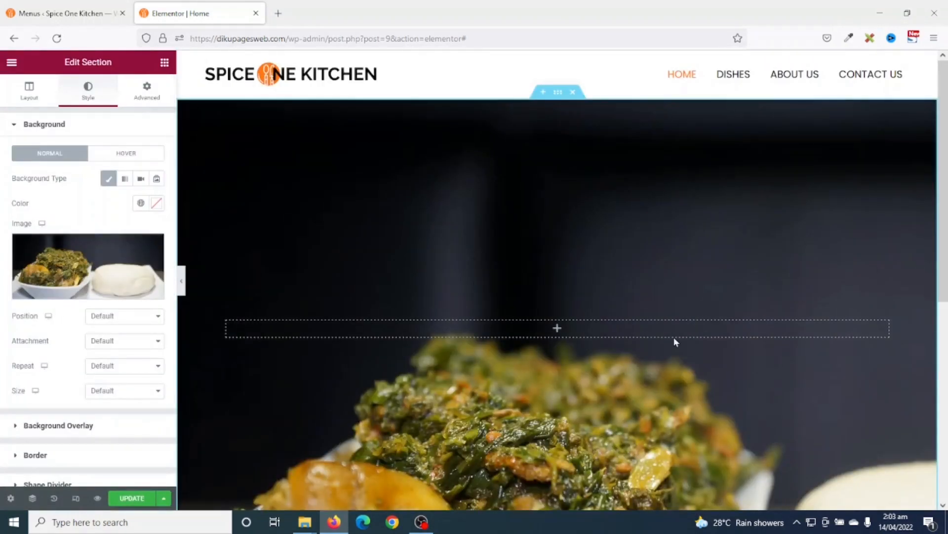
{"action": "scroll", "coordinate": [688, 341], "scroll_direction": "down", "scroll_amount": 4}
{"action": "scroll", "coordinate": [688, 341], "scroll_direction": "up", "scroll_amount": 4}
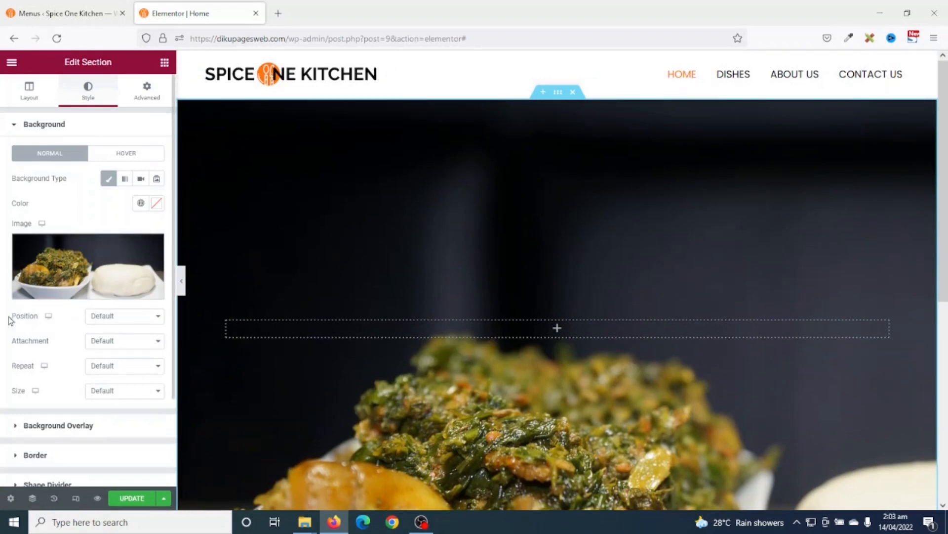
{"action": "left_click", "coordinate": [121, 318]}
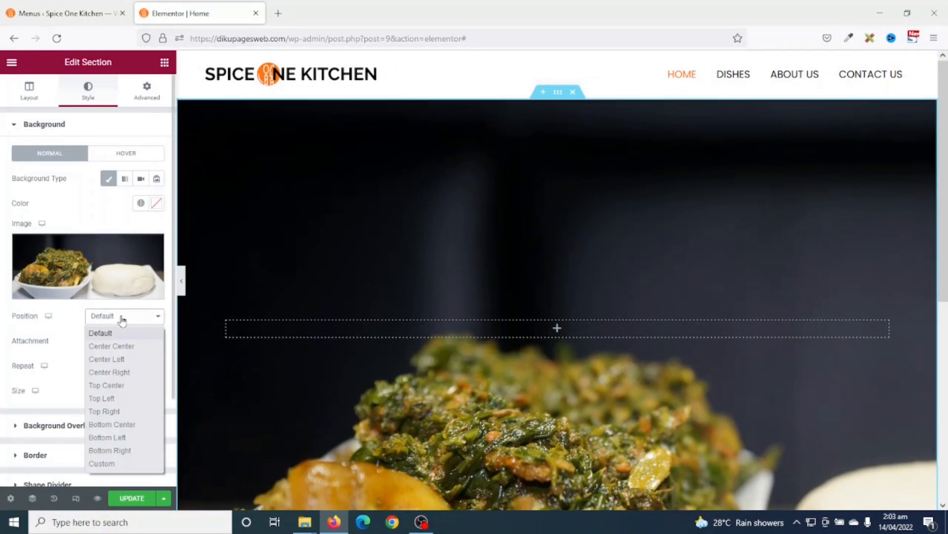
{"action": "left_click", "coordinate": [125, 346]}
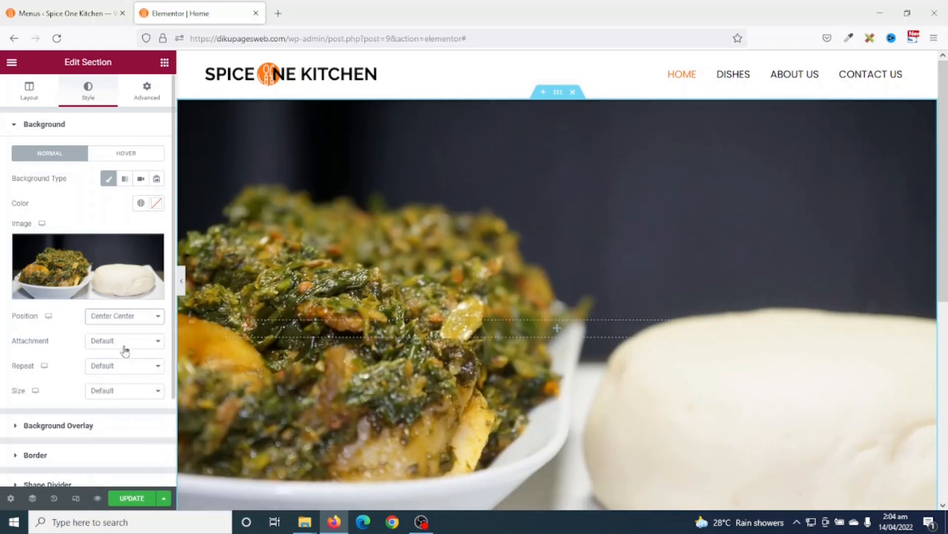
{"action": "left_click", "coordinate": [123, 316]}
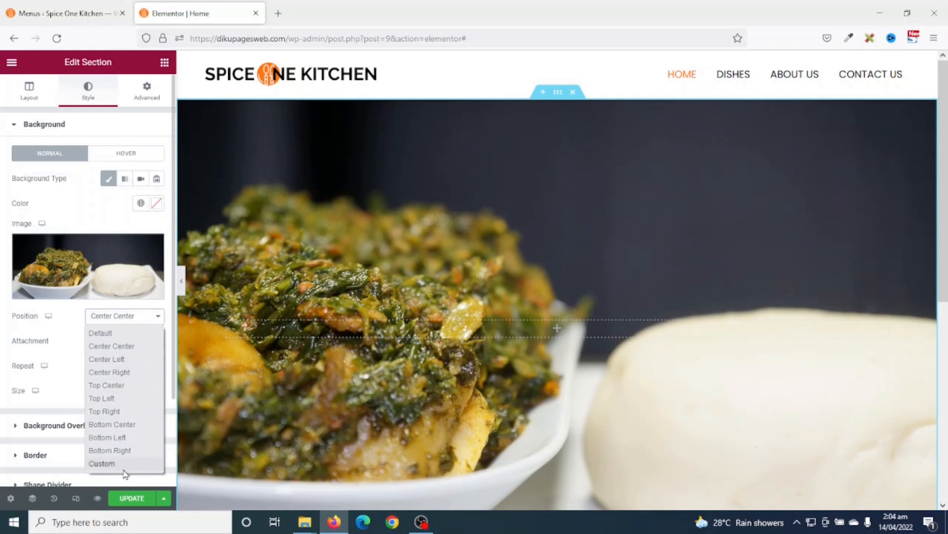
{"action": "left_click", "coordinate": [124, 346]}
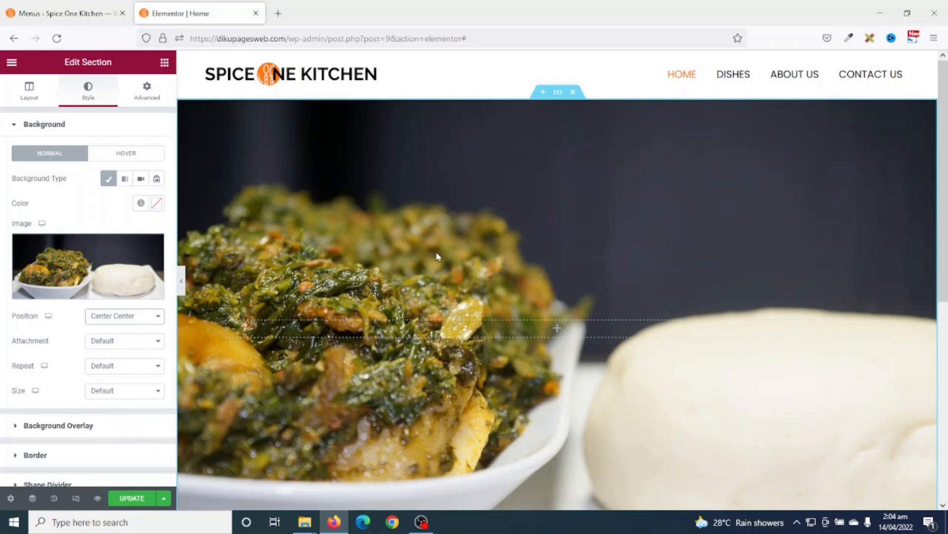
- Set the background attachment to Fixed so the image stays put while scrolling
{"action": "scroll", "coordinate": [439, 256], "scroll_direction": "down", "scroll_amount": 5}
{"action": "scroll", "coordinate": [438, 256], "scroll_direction": "up", "scroll_amount": 5}
{"action": "scroll", "coordinate": [438, 255], "scroll_direction": "down", "scroll_amount": 7}
{"action": "scroll", "coordinate": [438, 256], "scroll_direction": "up", "scroll_amount": 7}
{"action": "scroll", "coordinate": [438, 256], "scroll_direction": "down", "scroll_amount": 7}
{"action": "scroll", "coordinate": [439, 256], "scroll_direction": "up", "scroll_amount": 7}
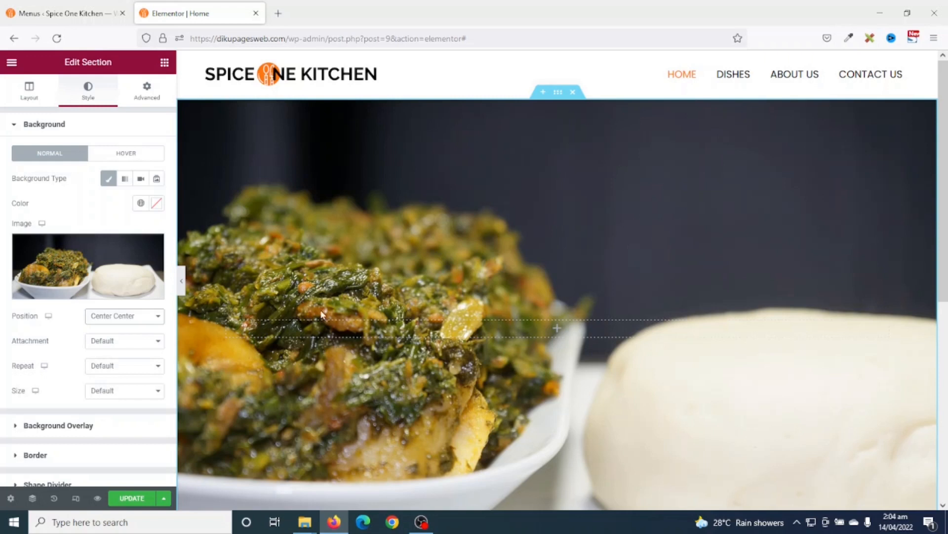
{"action": "left_click", "coordinate": [101, 342]}
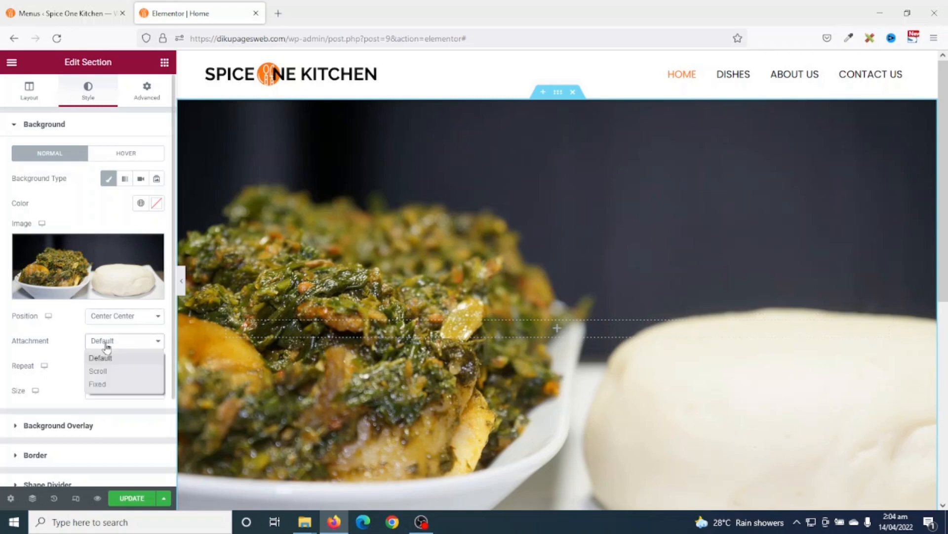
{"action": "left_click", "coordinate": [110, 385]}
{"action": "scroll", "coordinate": [435, 311], "scroll_direction": "down", "scroll_amount": 4}
{"action": "scroll", "coordinate": [435, 312], "scroll_direction": "down", "scroll_amount": 2}
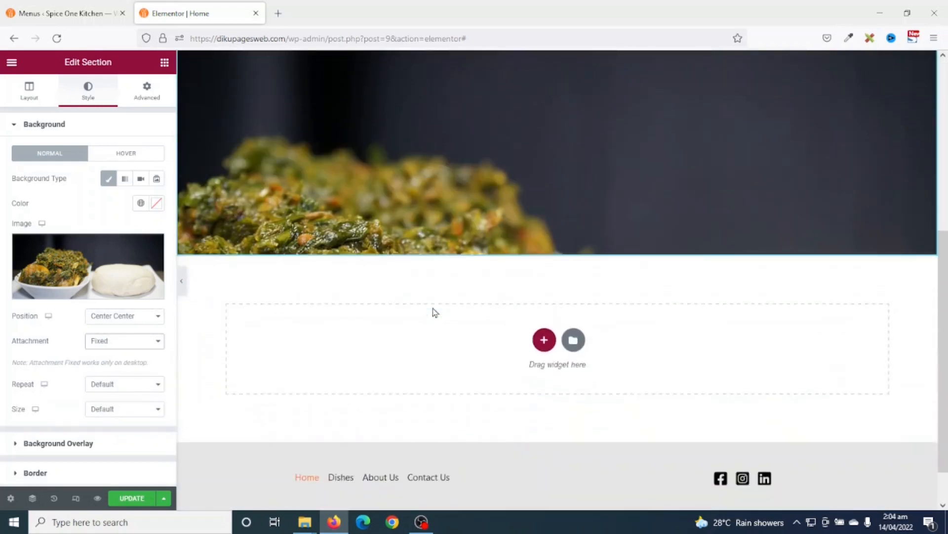
{"action": "scroll", "coordinate": [434, 311], "scroll_direction": "up", "scroll_amount": 6}
{"action": "scroll", "coordinate": [435, 311], "scroll_direction": "down", "scroll_amount": 8}
{"action": "scroll", "coordinate": [435, 312], "scroll_direction": "up", "scroll_amount": 6}
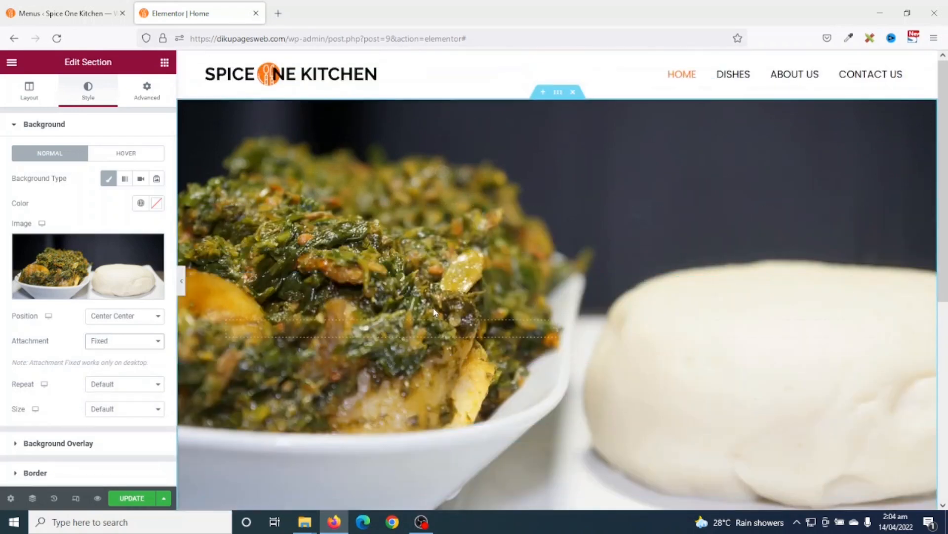
{"action": "scroll", "coordinate": [435, 313], "scroll_direction": "down", "scroll_amount": 5}
{"action": "scroll", "coordinate": [434, 311], "scroll_direction": "up", "scroll_amount": 6}
- Leave background repeat at Default and set background size to Cover
{"action": "left_click", "coordinate": [116, 385]}
{"action": "left_click", "coordinate": [117, 384]}
{"action": "left_click", "coordinate": [117, 384]}
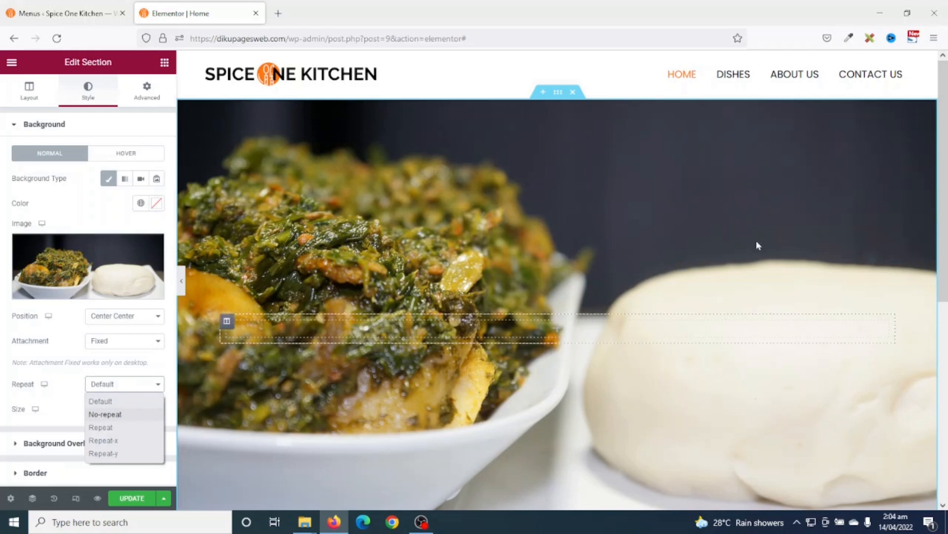
{"action": "left_click", "coordinate": [72, 373]}
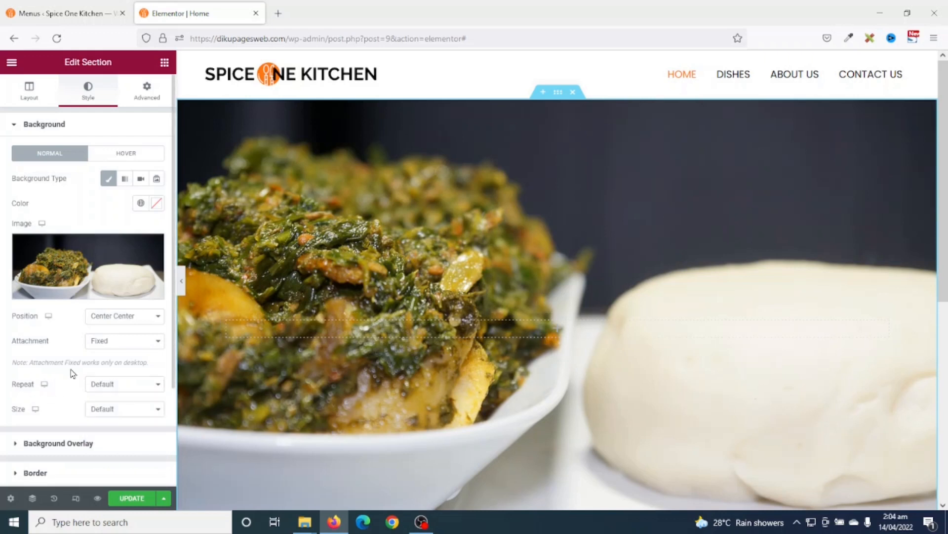
{"action": "left_click", "coordinate": [136, 409]}
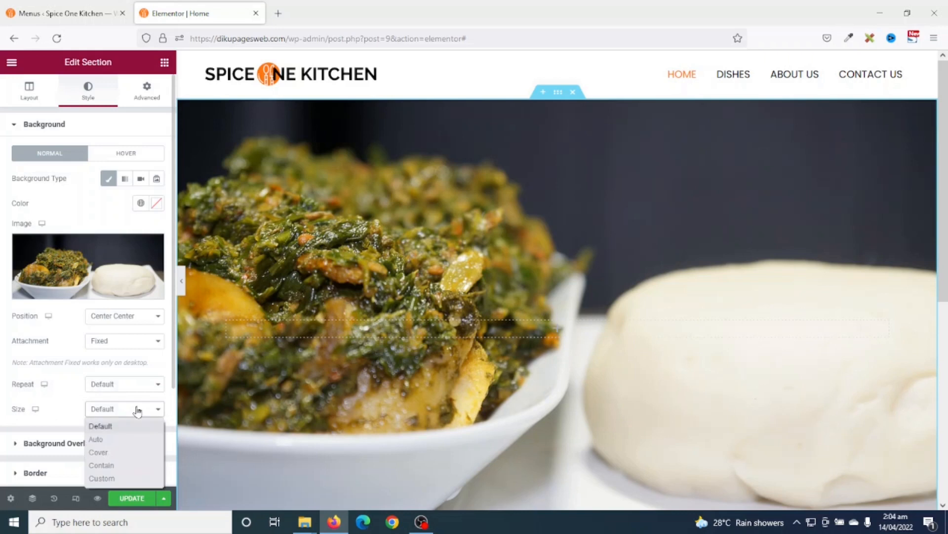
{"action": "left_click", "coordinate": [119, 452]}
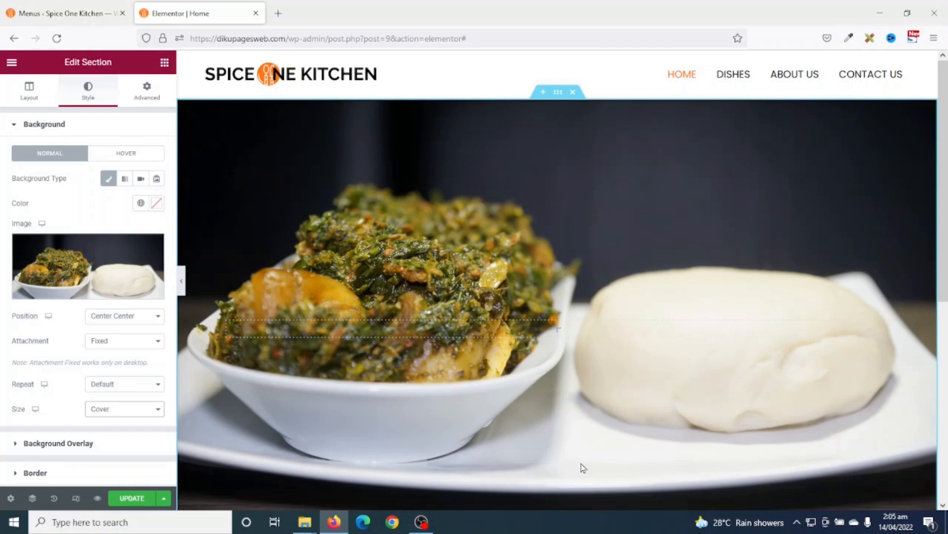
{"action": "scroll", "coordinate": [503, 440], "scroll_direction": "down", "scroll_amount": 3}
{"action": "scroll", "coordinate": [506, 439], "scroll_direction": "up", "scroll_amount": 3}
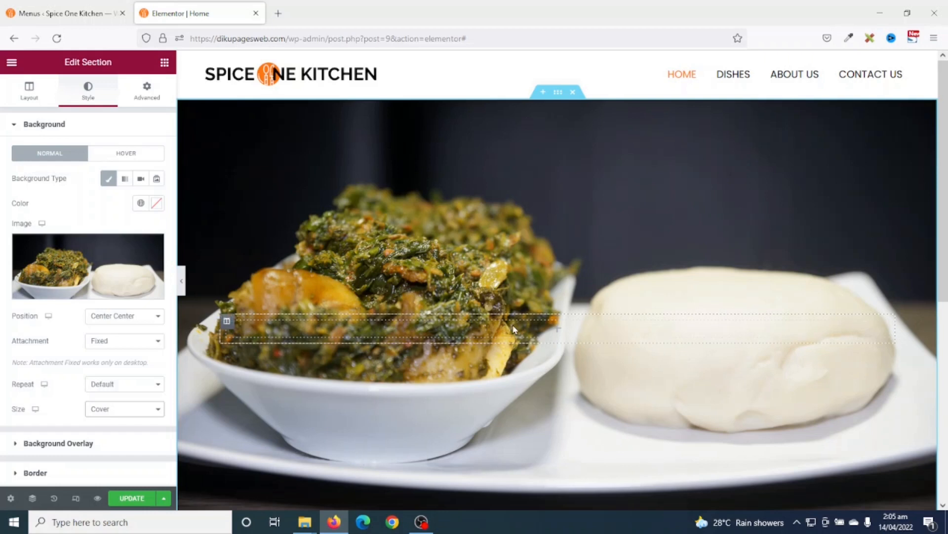
- Add a centred heading reading 'Spice One Kitchen' onto the hero image
{"action": "left_click", "coordinate": [164, 64]}
{"action": "left_click_drag", "start_coordinate": [113, 193], "coordinate": [435, 335]}
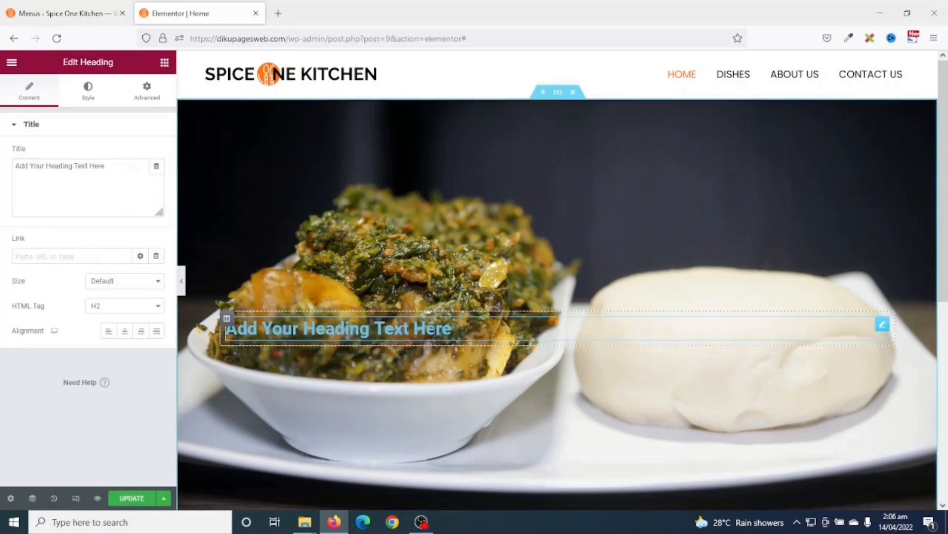
{"action": "left_click_drag", "start_coordinate": [119, 163], "coordinate": [1, 172]}
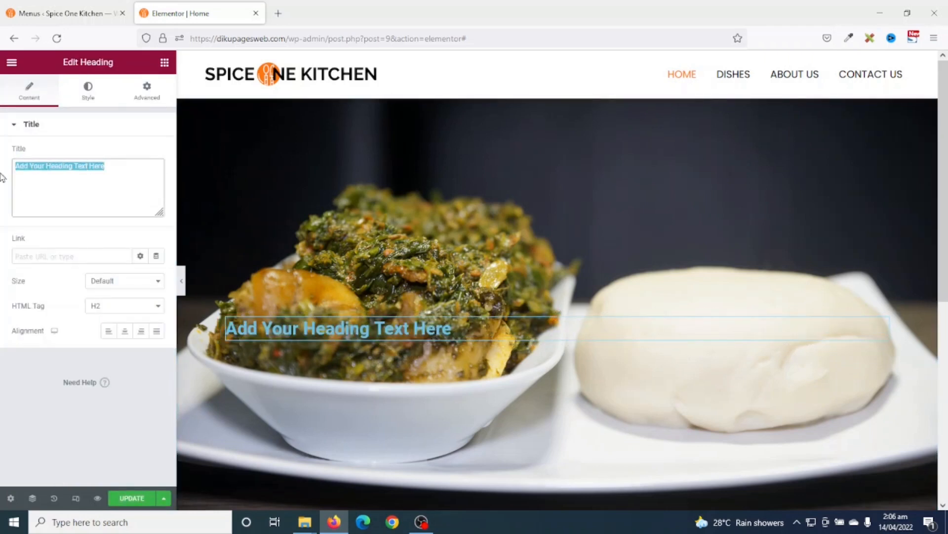
{"action": "type", "text": "Spick"}
{"action": "type", "text": " One Kitchen"}
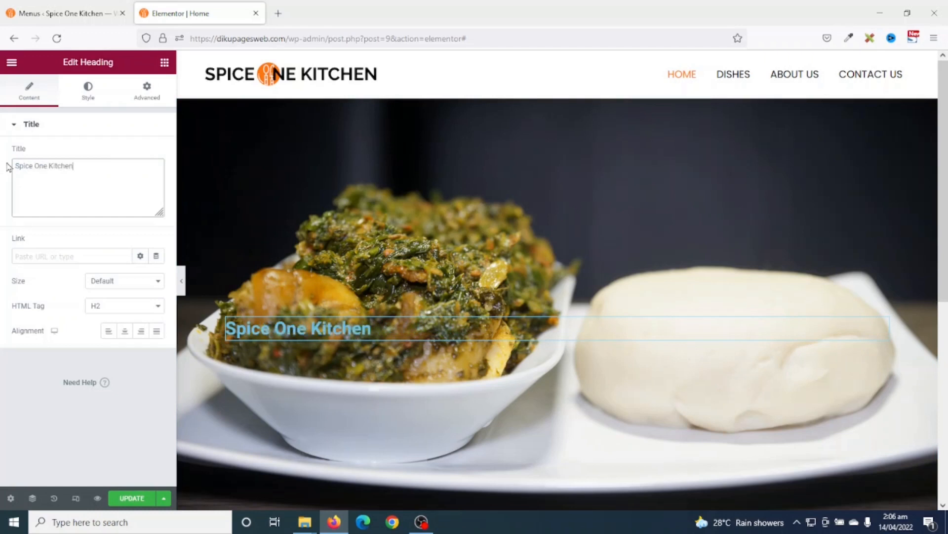
{"action": "left_click", "coordinate": [124, 335]}
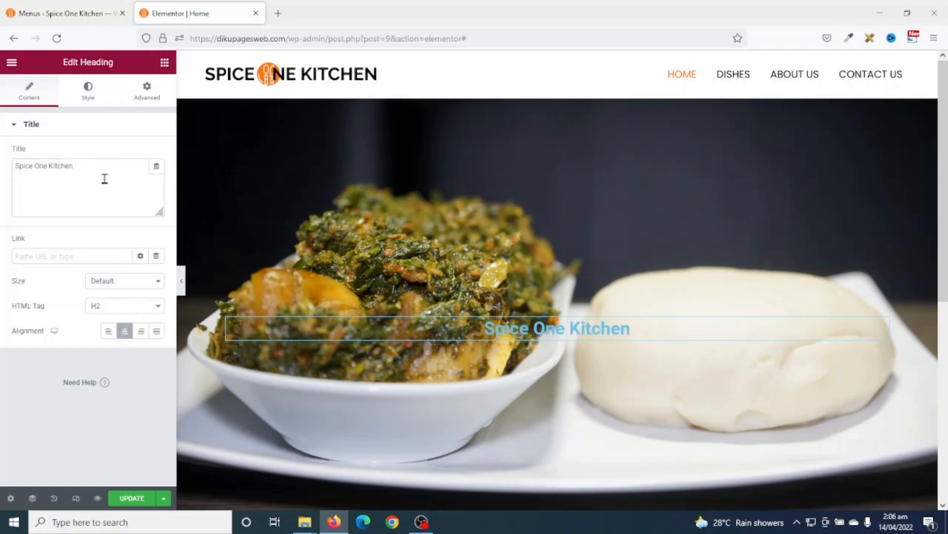
- Colour the heading #FF770F and save it as a new global colour named Orange
{"action": "left_click", "coordinate": [91, 93]}
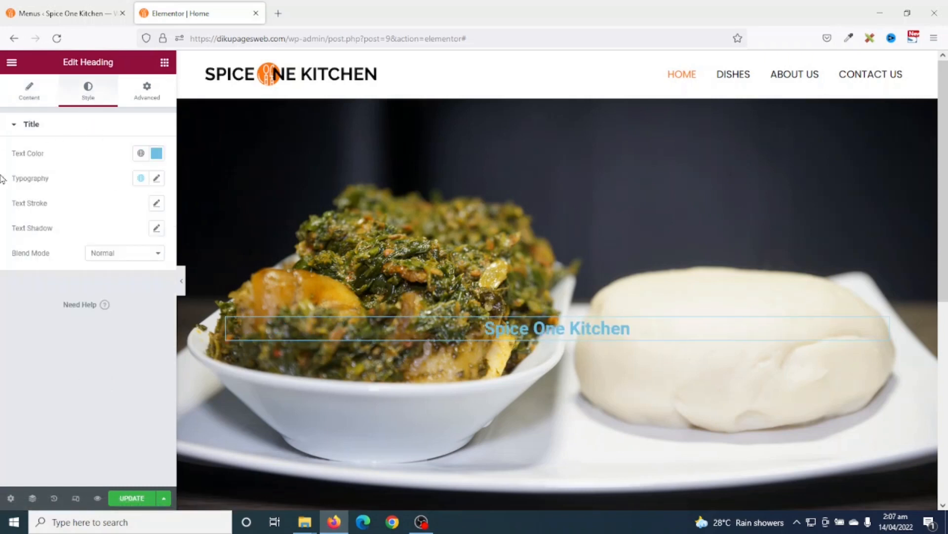
{"action": "left_click", "coordinate": [156, 154]}
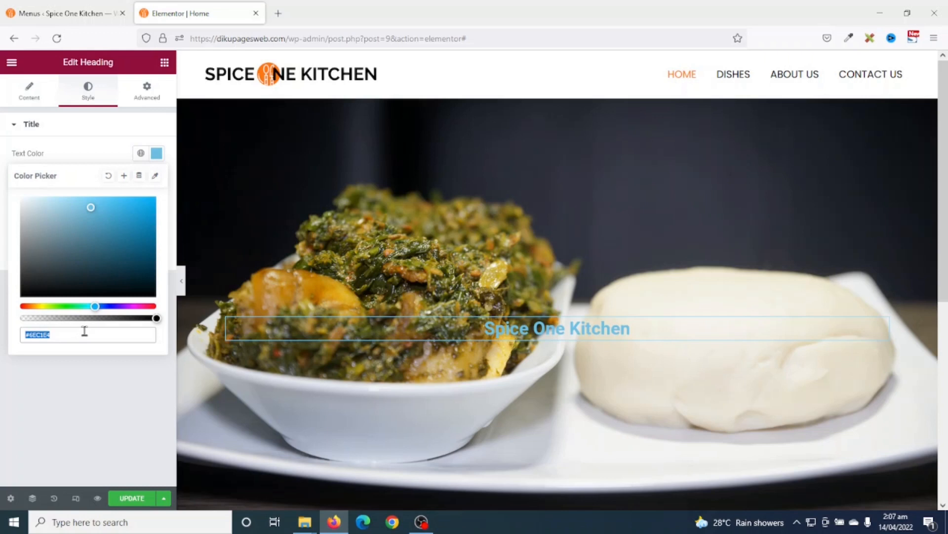
{"action": "type", "text": "ff770f"}
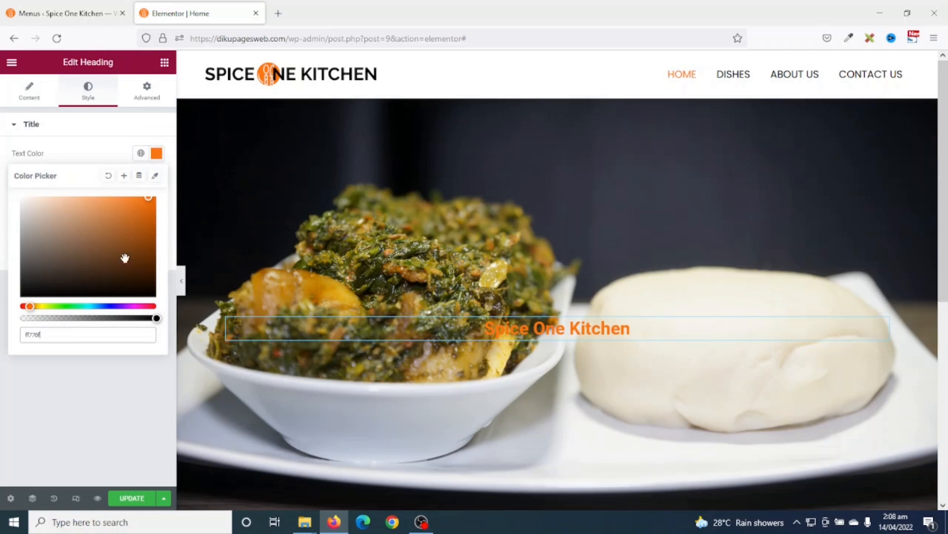
{"action": "left_click", "coordinate": [125, 178]}
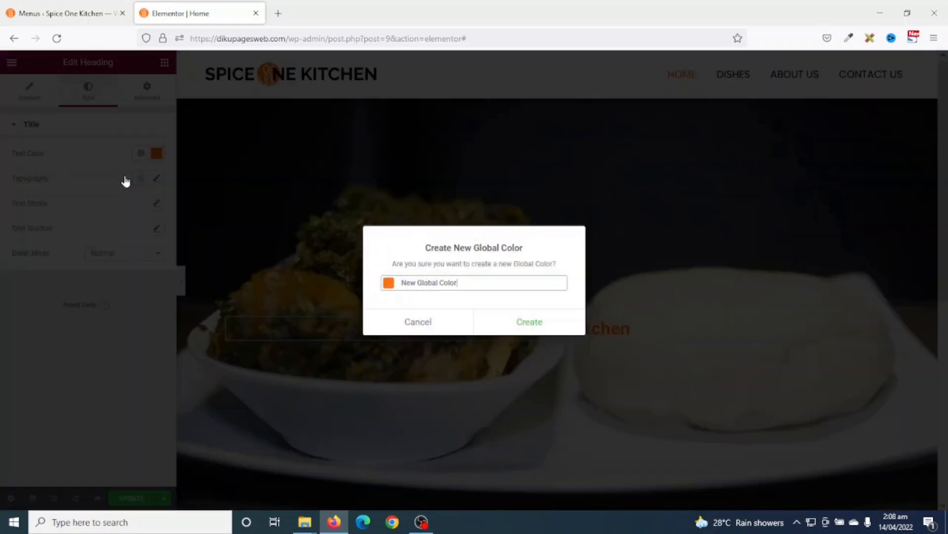
{"action": "left_click_drag", "start_coordinate": [473, 282], "coordinate": [358, 280]}
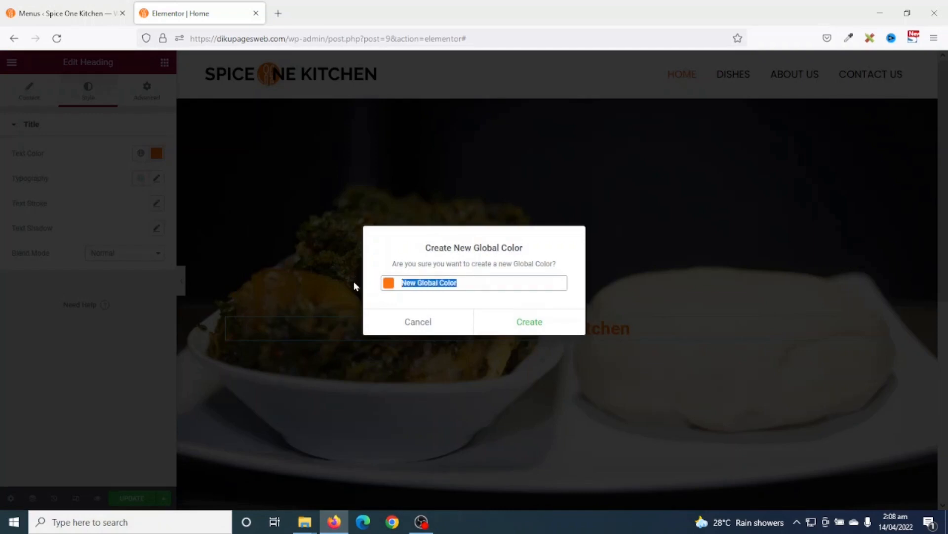
{"action": "type", "text": "Orange"}
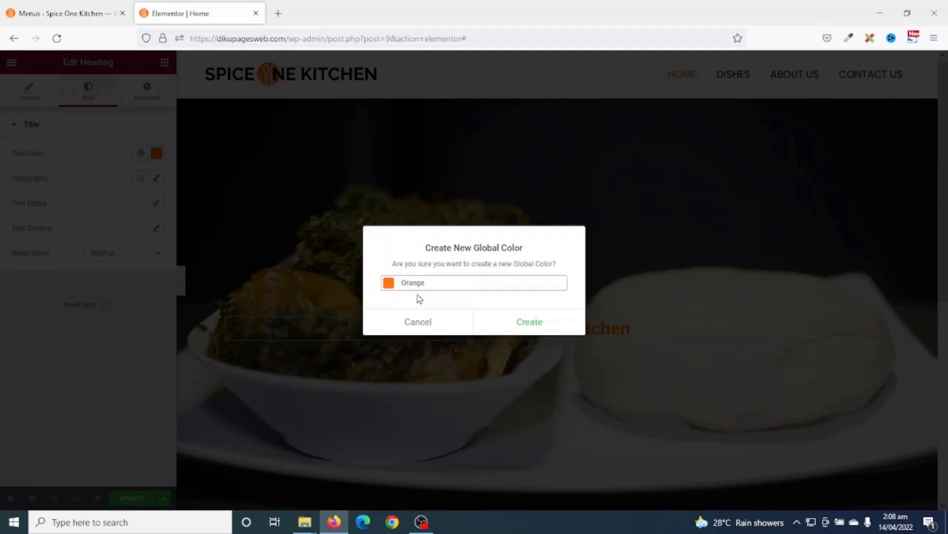
{"action": "left_click", "coordinate": [519, 319]}
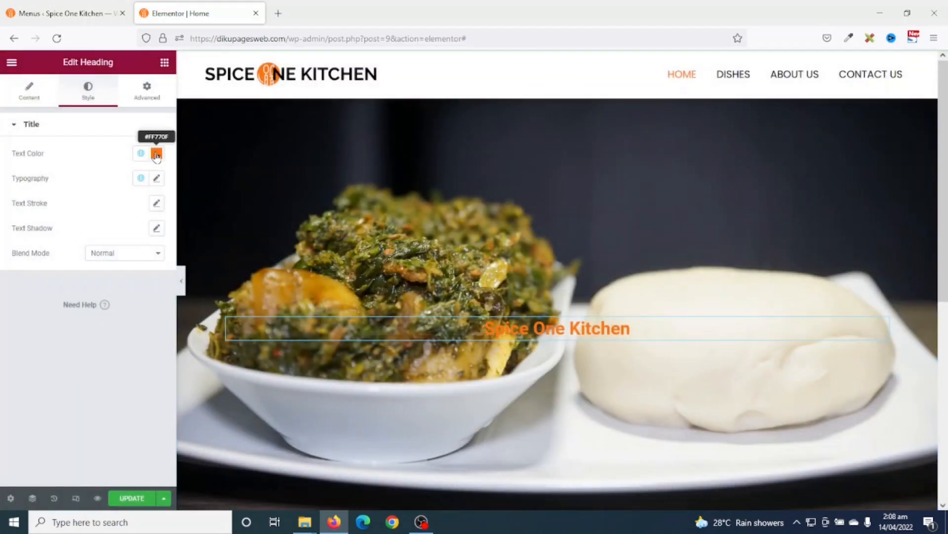
- Apply the Orange global colour to the heading text
{"action": "left_click", "coordinate": [156, 158]}
{"action": "left_click", "coordinate": [156, 158]}
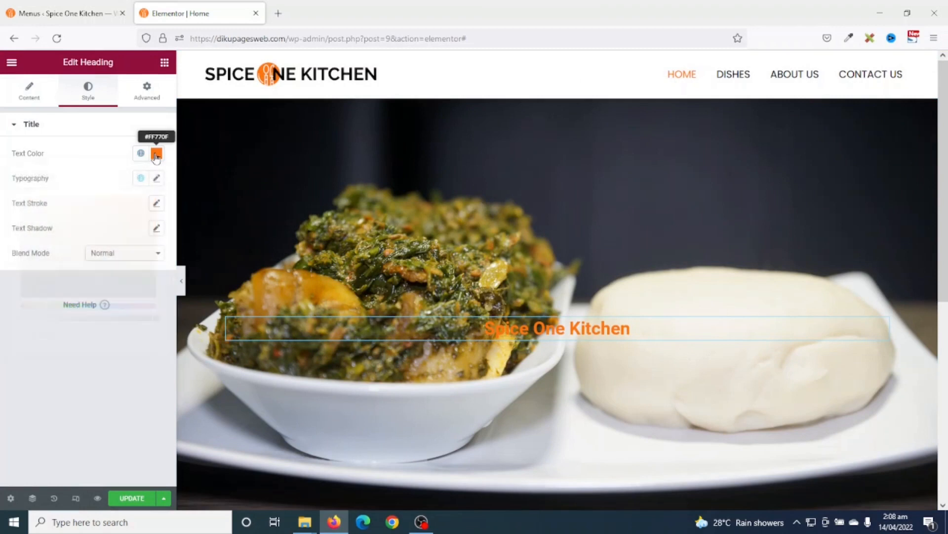
{"action": "left_click", "coordinate": [141, 154]}
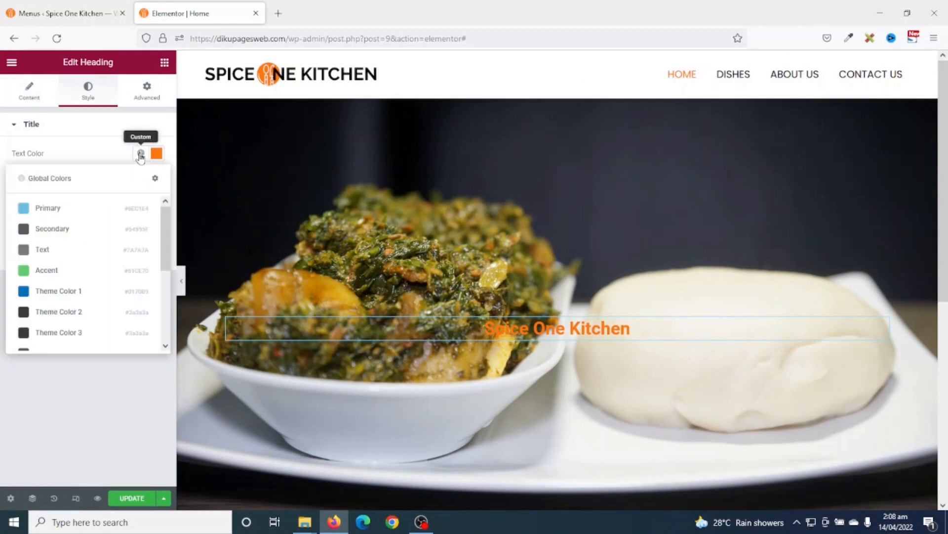
{"action": "scroll", "coordinate": [91, 264], "scroll_direction": "down", "scroll_amount": 3}
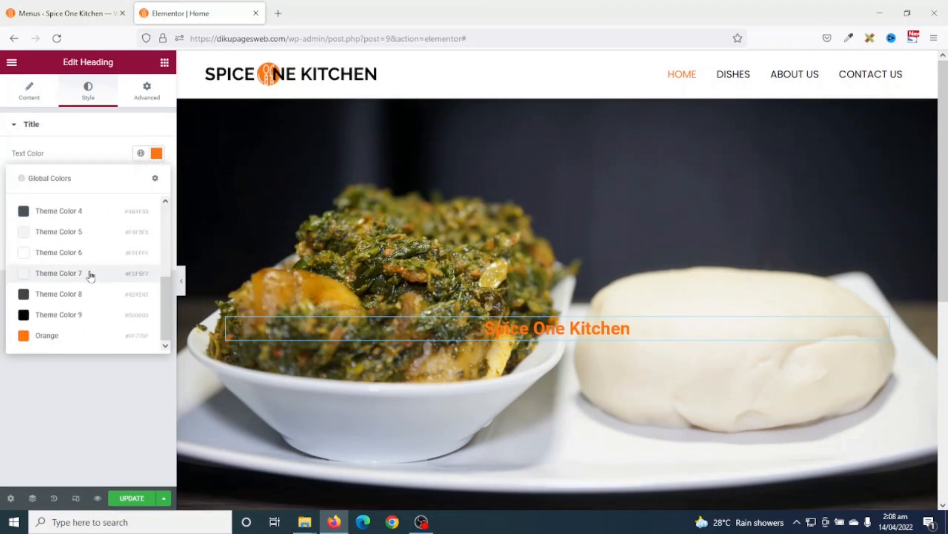
{"action": "left_click", "coordinate": [46, 336]}
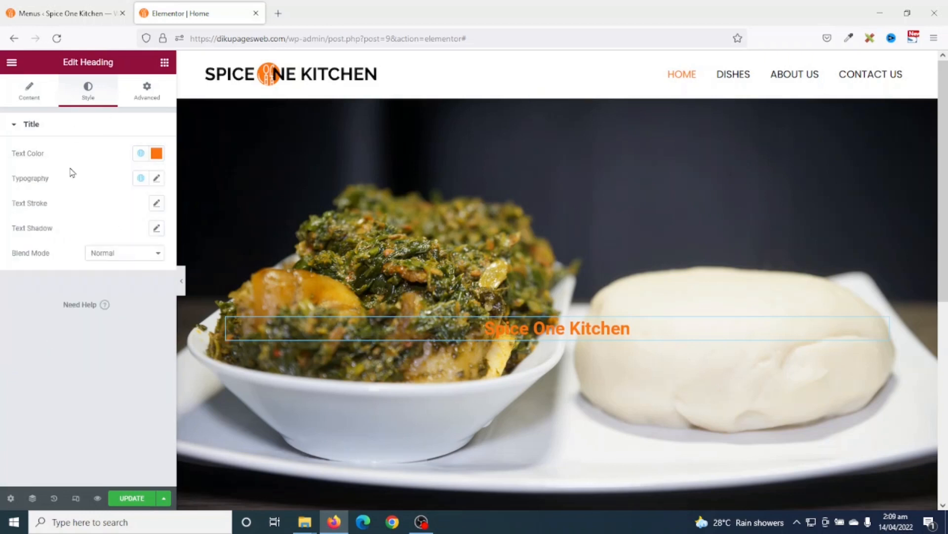
- Set the subtitle's font family to Poppins
{"action": "left_click", "coordinate": [157, 180]}
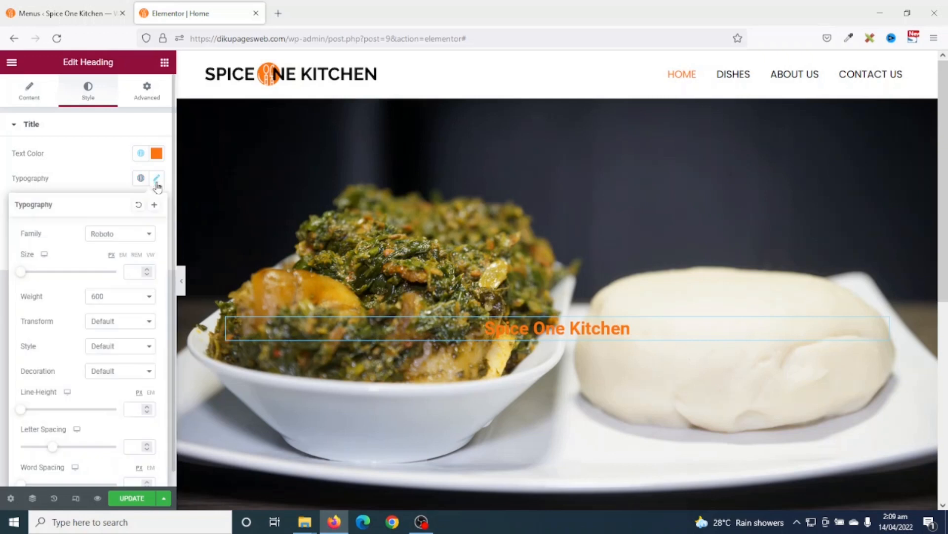
{"action": "left_click", "coordinate": [121, 237]}
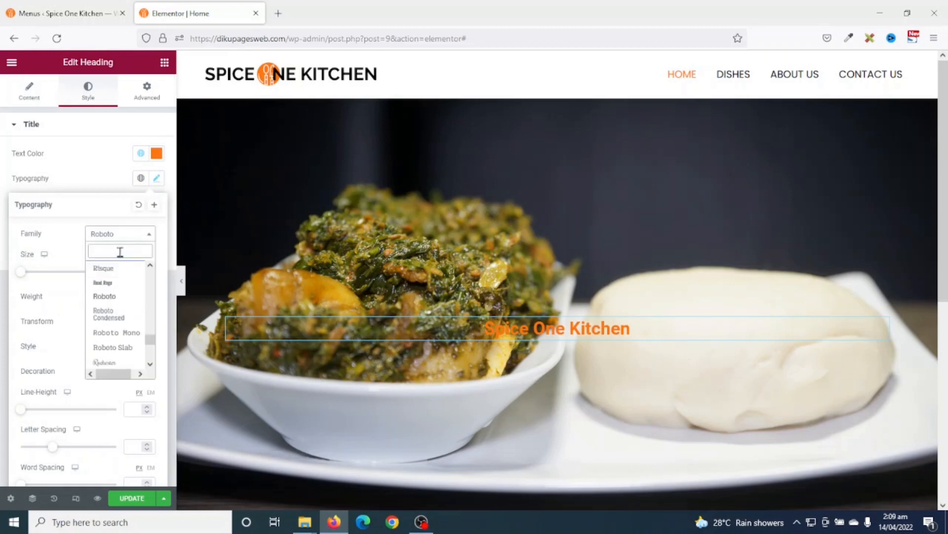
{"action": "type", "text": "popp"}
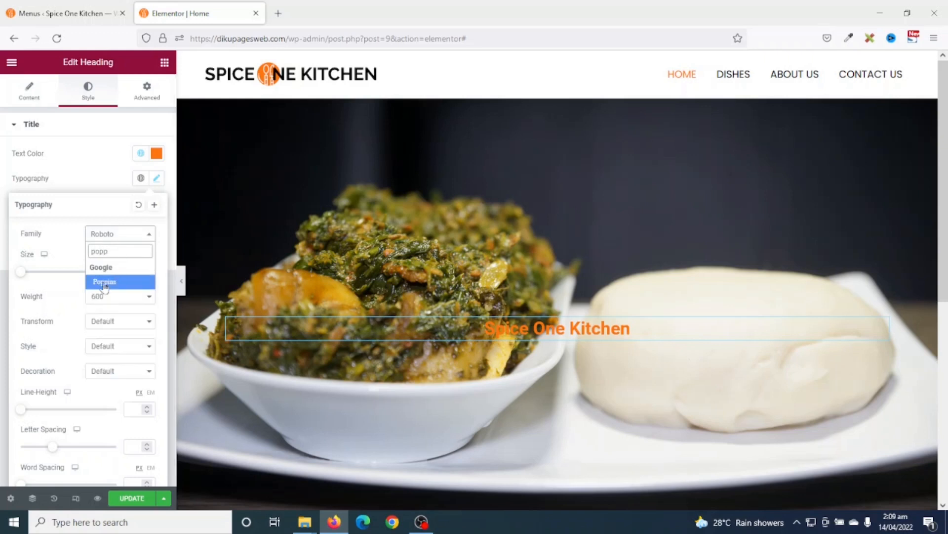
{"action": "left_click", "coordinate": [105, 282]}
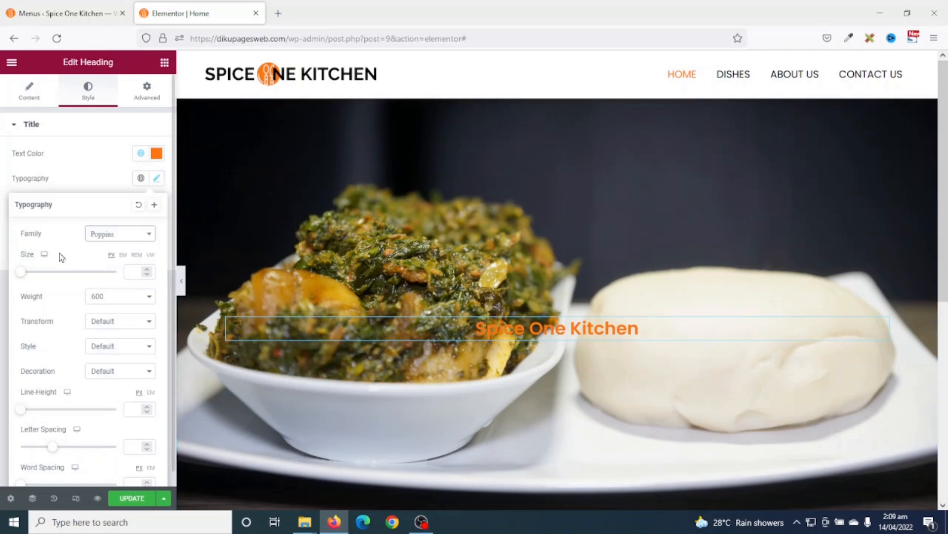
- Set the subtitle font size to 25 and letter spacing to 8
{"action": "left_click", "coordinate": [132, 271]}
{"action": "mouse_move", "coordinate": [20, 271]}
{"action": "left_mouse_down"}
{"action": "mouse_move", "coordinate": [9, 270]}
{"action": "mouse_move", "coordinate": [30, 278]}
{"action": "left_mouse_up"}
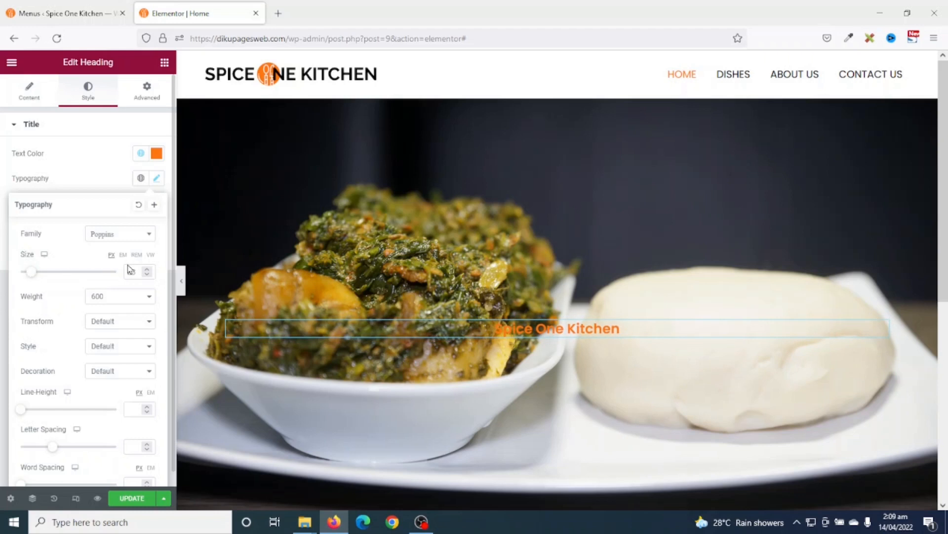
{"action": "left_click", "coordinate": [147, 271]}
{"action": "left_click", "coordinate": [147, 270]}
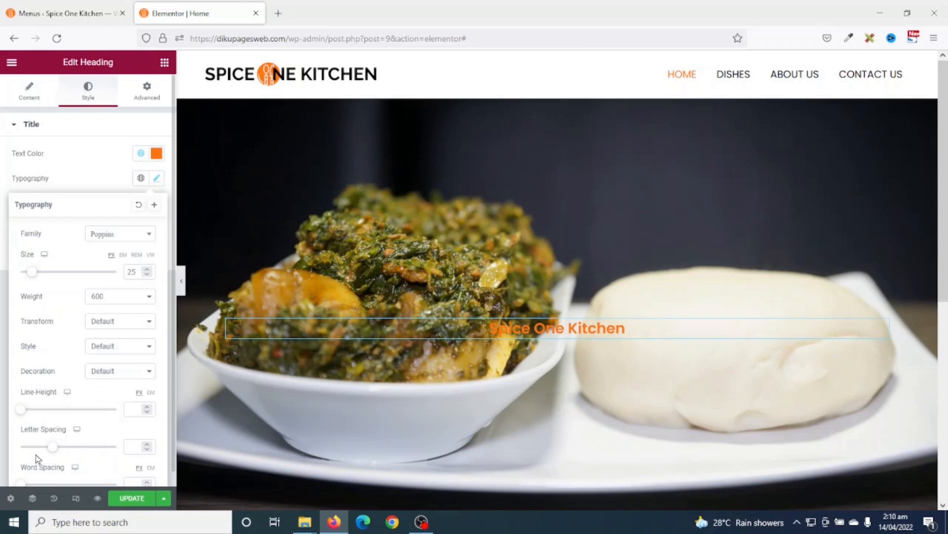
{"action": "left_click", "coordinate": [132, 446]}
{"action": "type", "text": "8"}
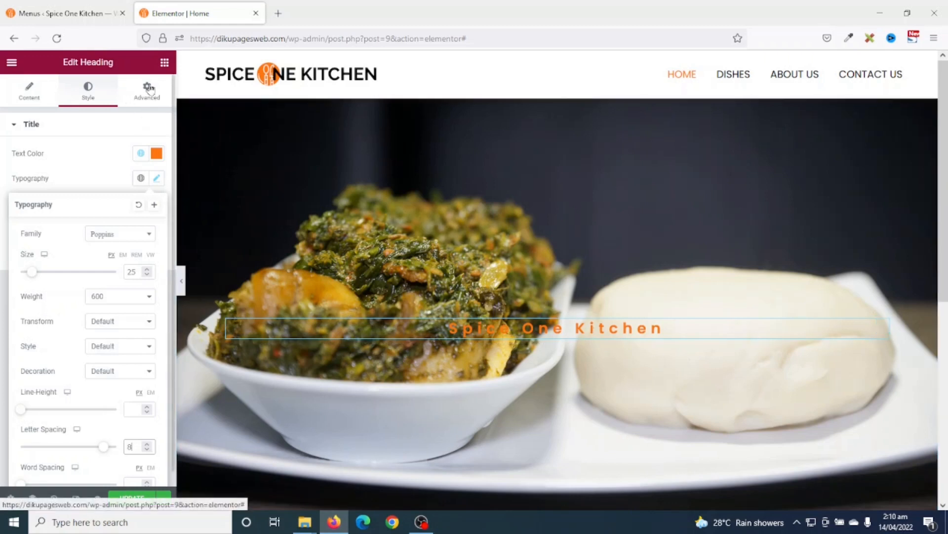
{"action": "left_click", "coordinate": [165, 63]}
- Add a centred heading '#1 Restaurant in Tamale' below the subtitle
{"action": "left_click_drag", "start_coordinate": [127, 206], "coordinate": [453, 362]}
{"action": "left_click_drag", "start_coordinate": [519, 342], "coordinate": [521, 342]}
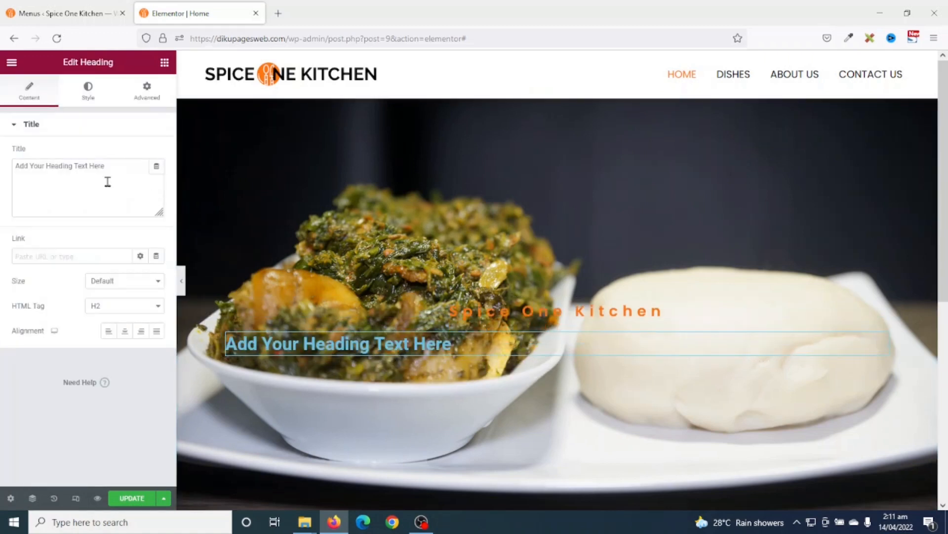
{"action": "left_click_drag", "start_coordinate": [115, 171], "coordinate": [1, 162]}
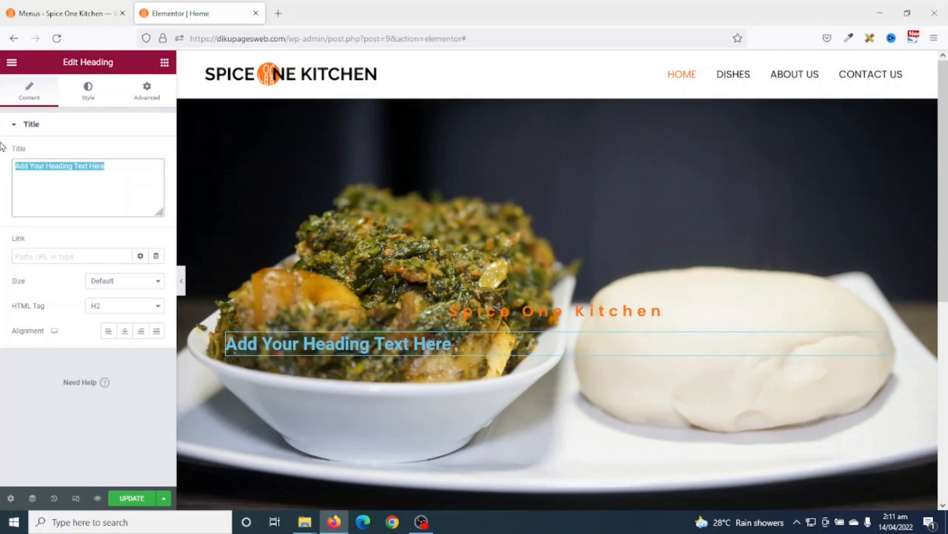
{"action": "type", "text": "#1 "}
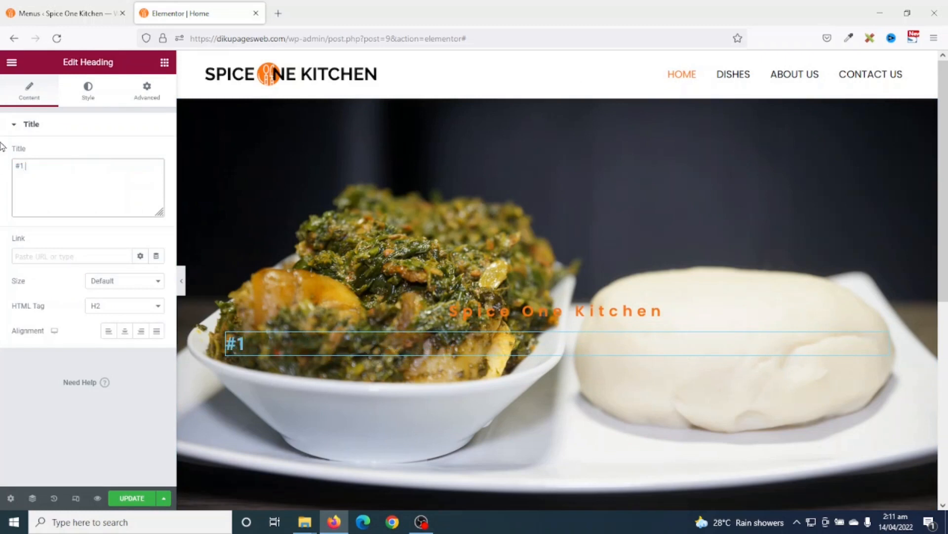
{"action": "type", "text": "Restaurant in Tamale"}
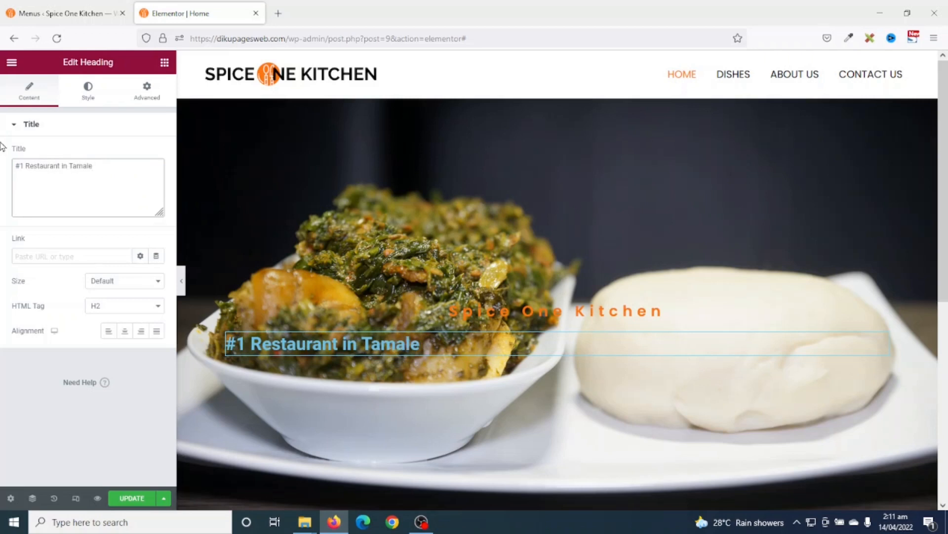
{"action": "left_click", "coordinate": [125, 331]}
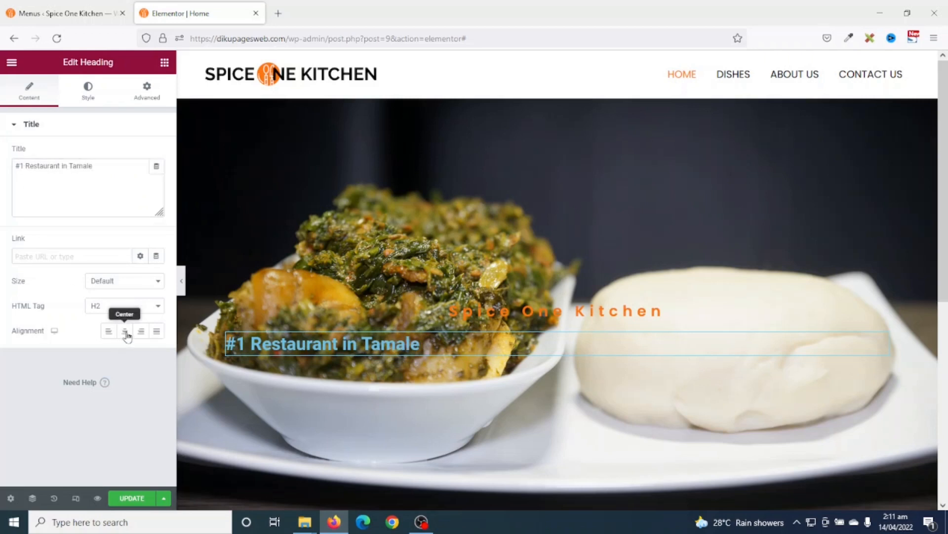
- Colour the headline #FFFFFF and save it as a new global colour named White
{"action": "left_click", "coordinate": [89, 86]}
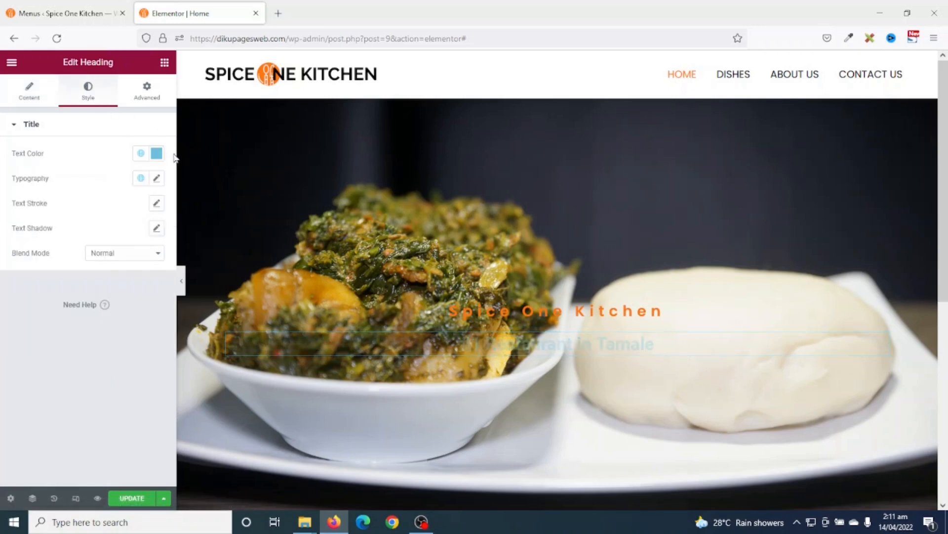
{"action": "left_click", "coordinate": [156, 154]}
{"action": "type", "text": "#ffffff"}
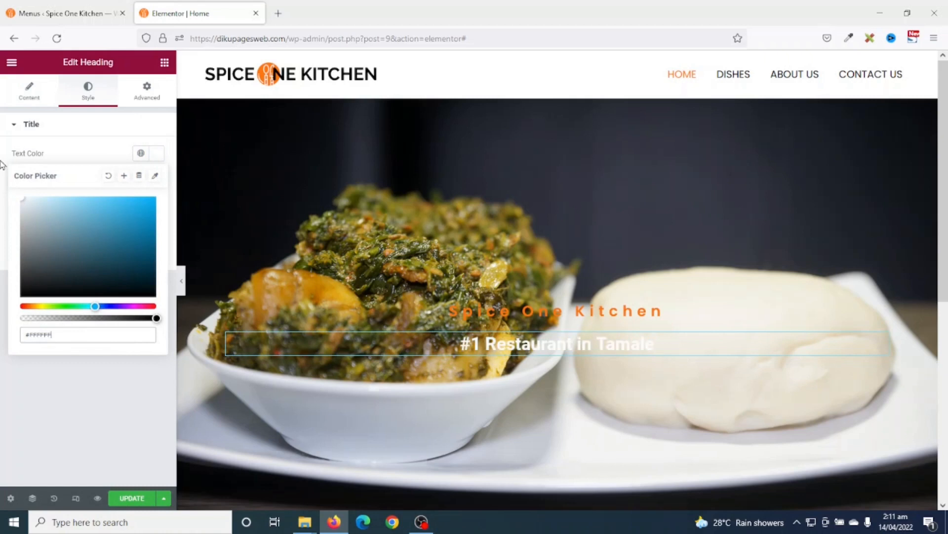
{"action": "left_click", "coordinate": [124, 176]}
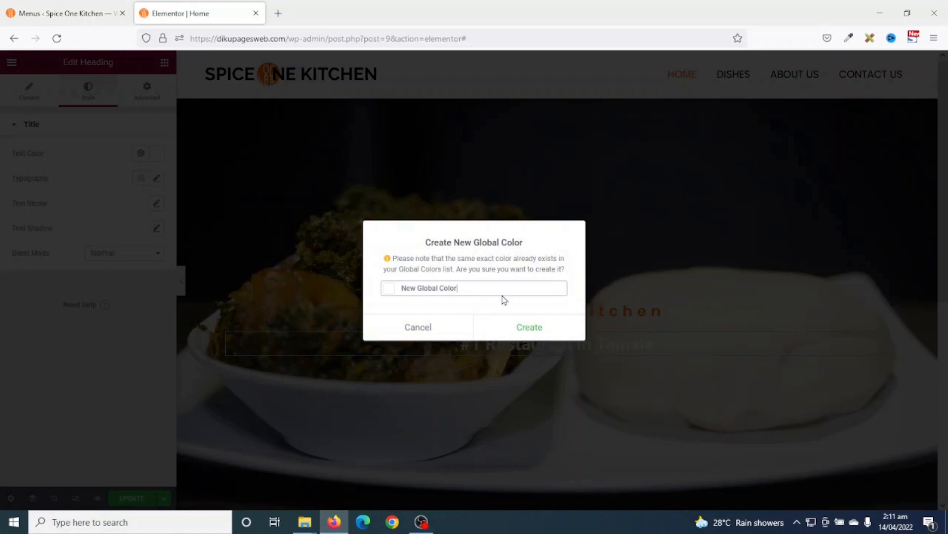
{"action": "key", "text": "ctrl+a"}
{"action": "type", "text": "Whit"}
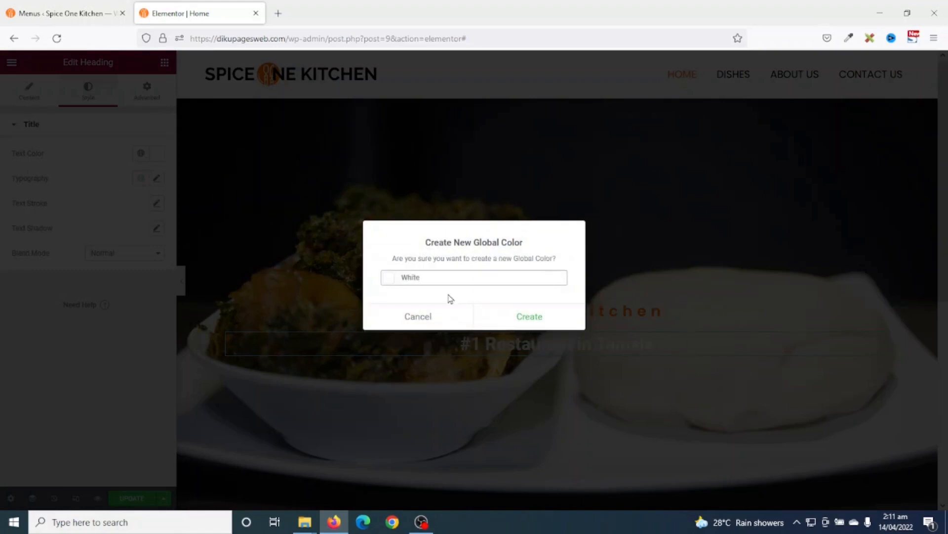
{"action": "left_click", "coordinate": [535, 318]}
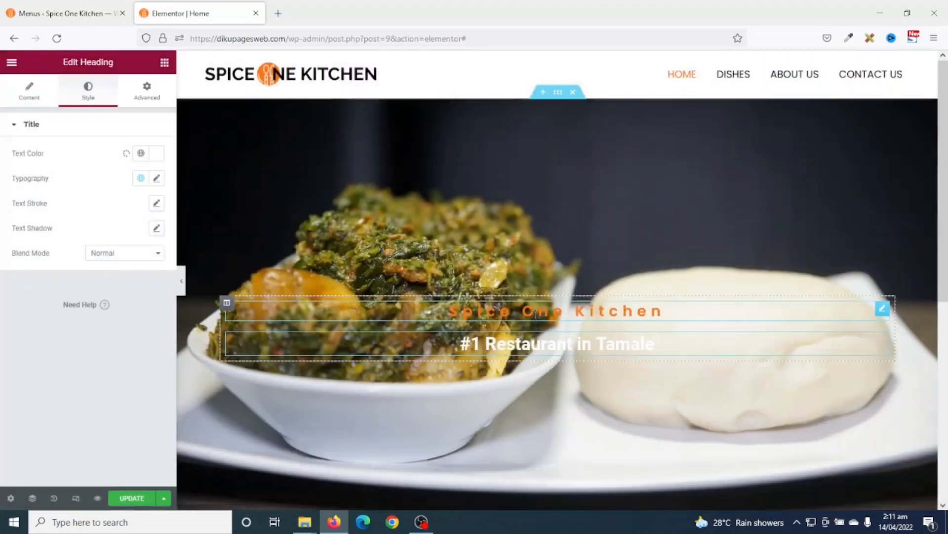
- Set the headline font to Poppins at size 65
{"action": "left_click", "coordinate": [157, 178]}
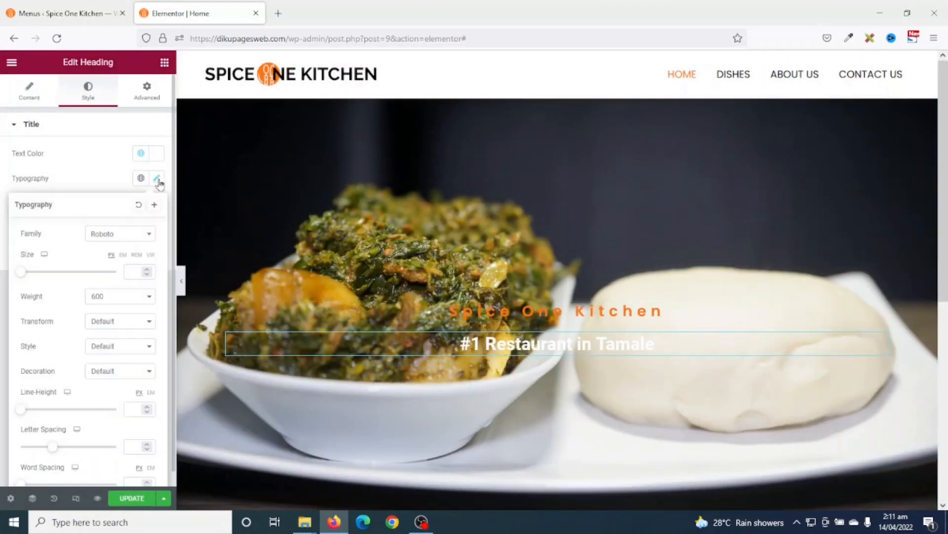
{"action": "left_click", "coordinate": [118, 233]}
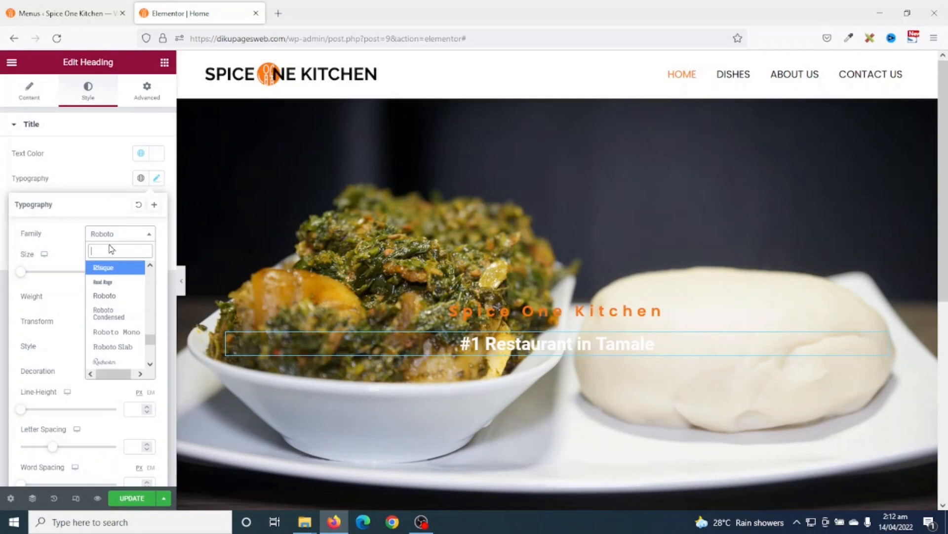
{"action": "type", "text": "popp"}
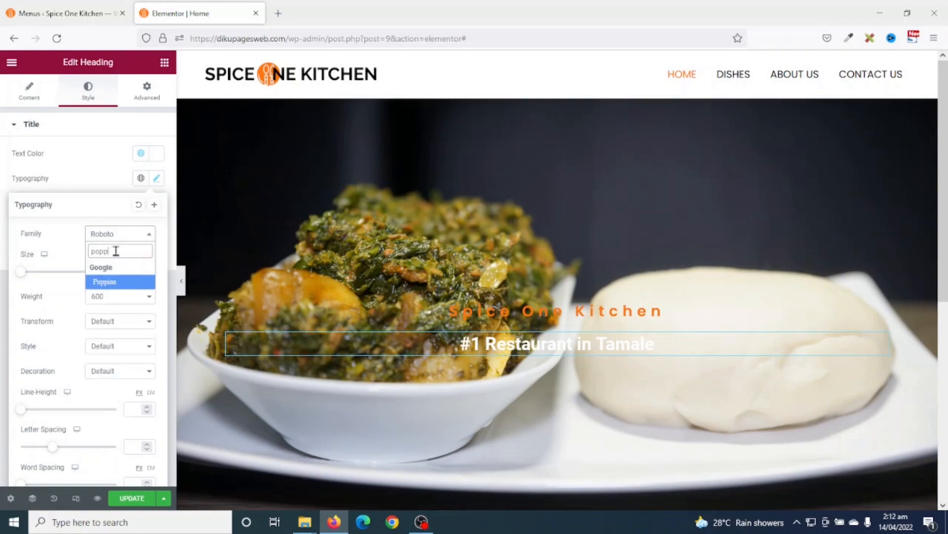
{"action": "left_click", "coordinate": [114, 282]}
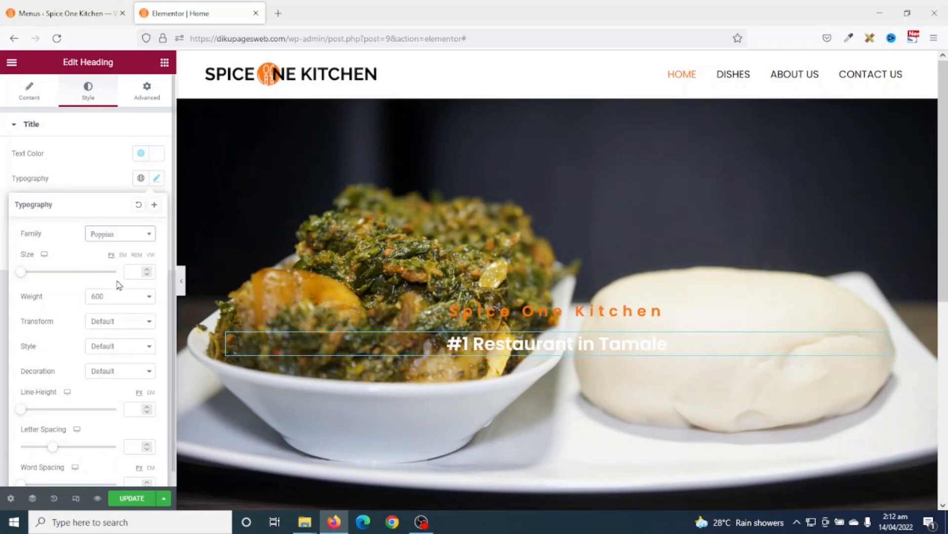
{"action": "left_click_drag", "start_coordinate": [23, 276], "coordinate": [53, 283]}
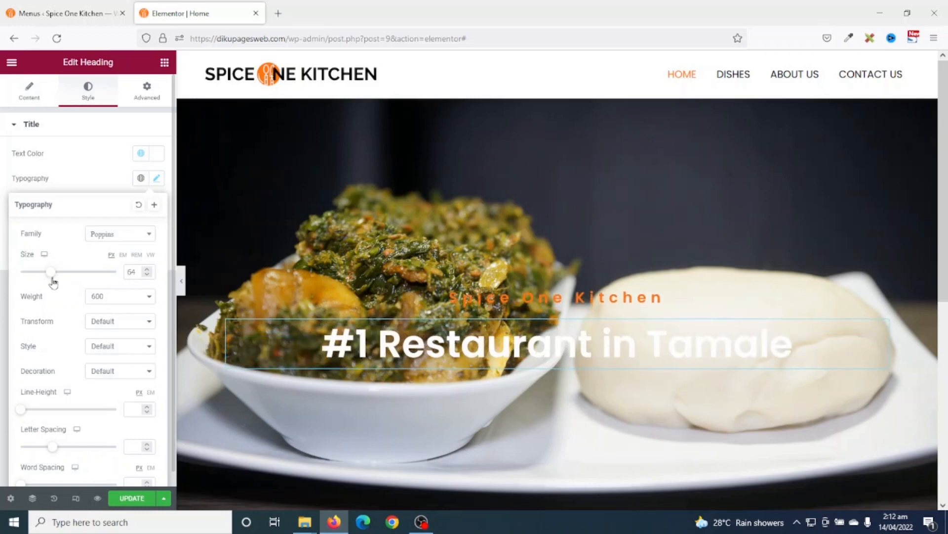
{"action": "left_click", "coordinate": [147, 269]}
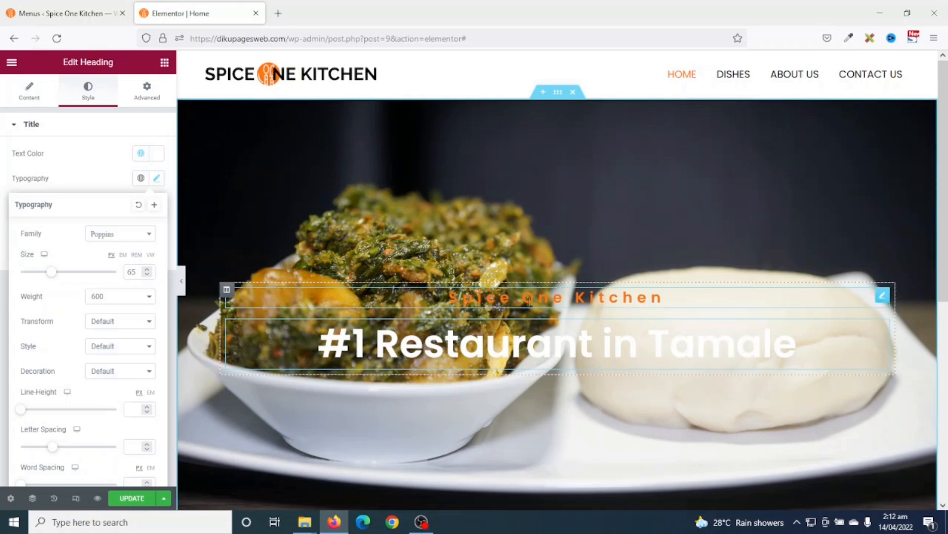
- Make the Spice One Kitchen subtitle uppercase
{"action": "left_click", "coordinate": [502, 298]}
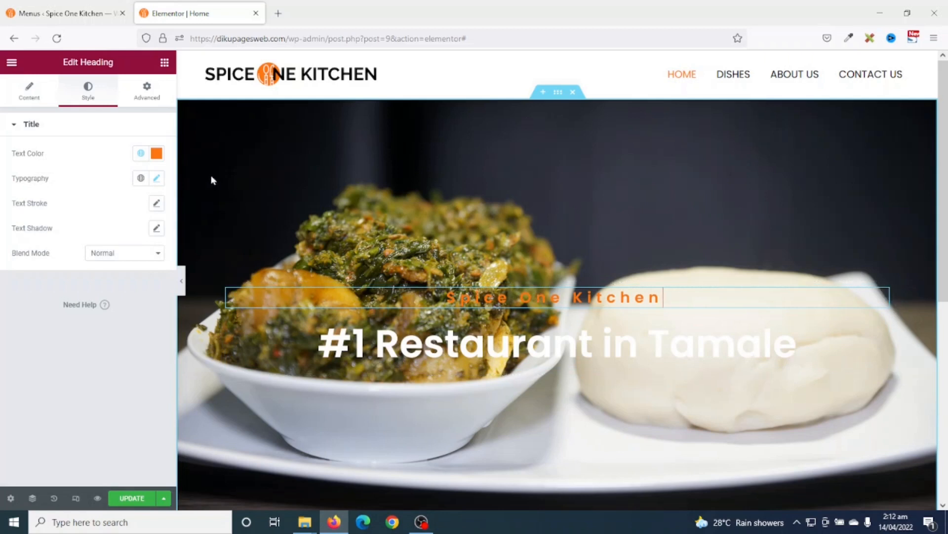
{"action": "left_click", "coordinate": [157, 179]}
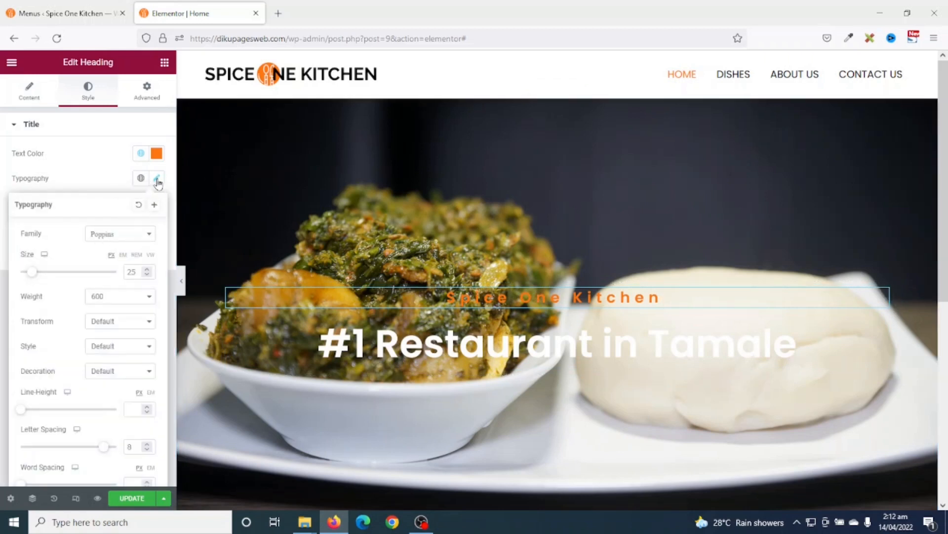
{"action": "left_click", "coordinate": [103, 322]}
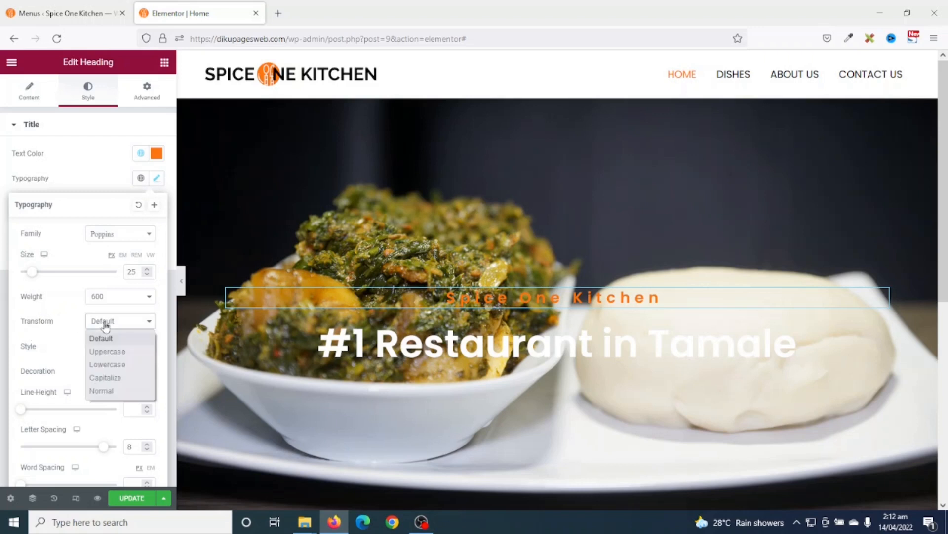
{"action": "left_click", "coordinate": [123, 352]}
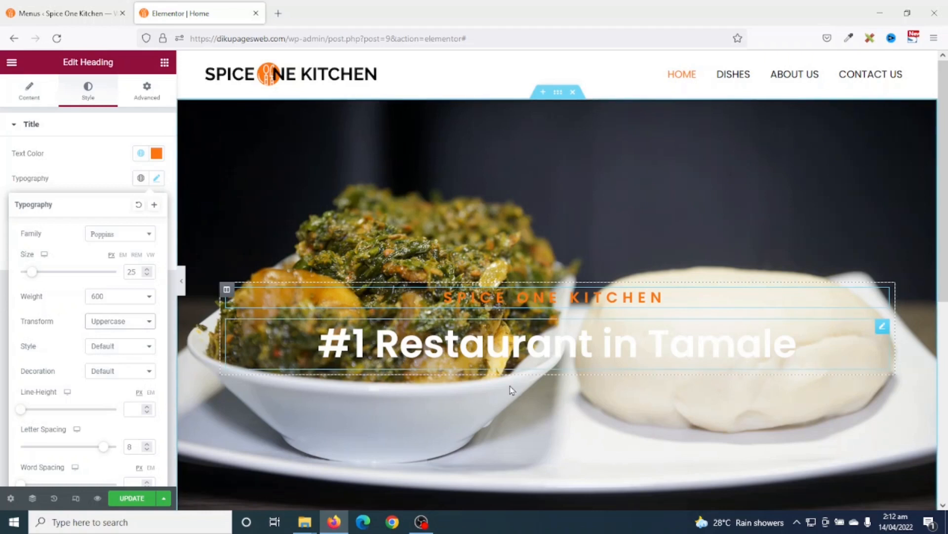
{"action": "left_click", "coordinate": [165, 62]}
- Add a button labelled 'SEE OUR DISHES' below the headline, linked to the Dishes page
{"action": "left_click_drag", "start_coordinate": [130, 314], "coordinate": [526, 364]}
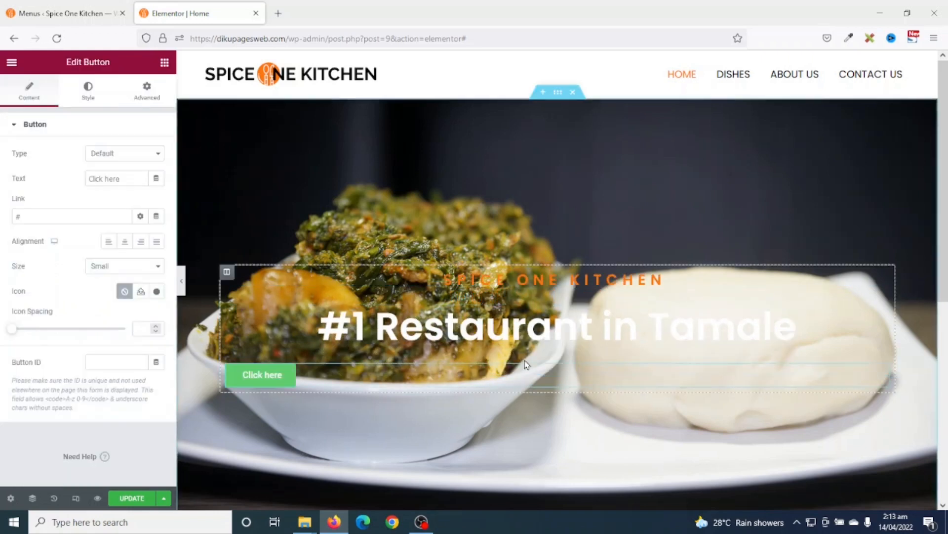
{"action": "left_click_drag", "start_coordinate": [133, 179], "coordinate": [2, 153]}
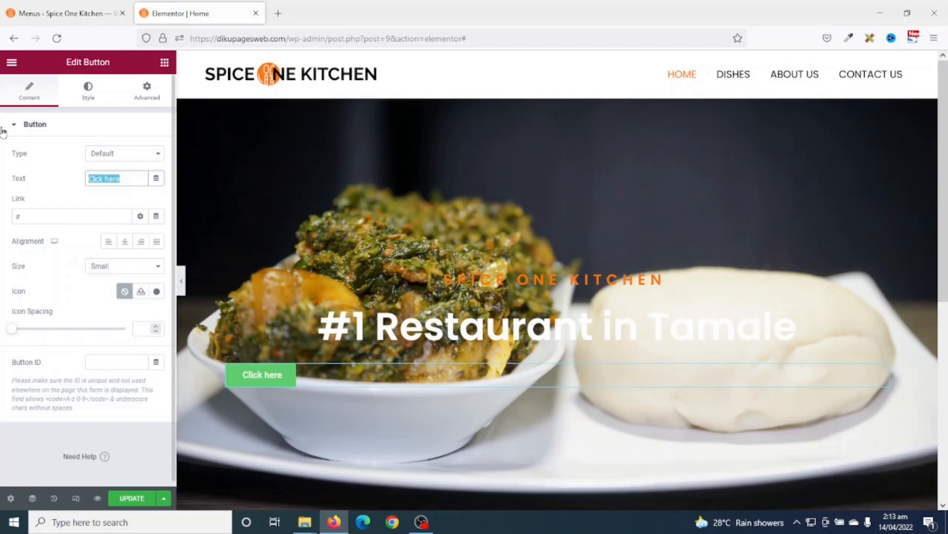
{"action": "type", "text": "SEE OU"}
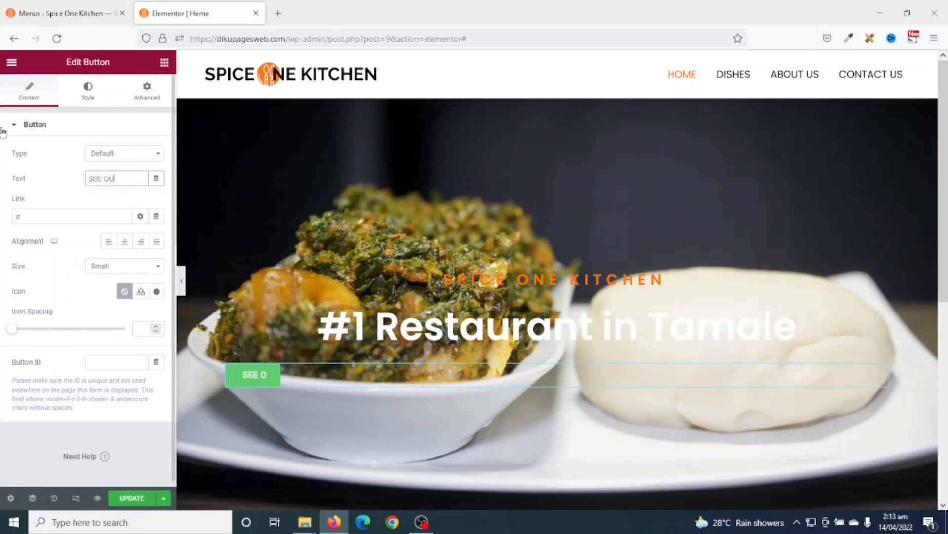
{"action": "type", "text": "R SI"}
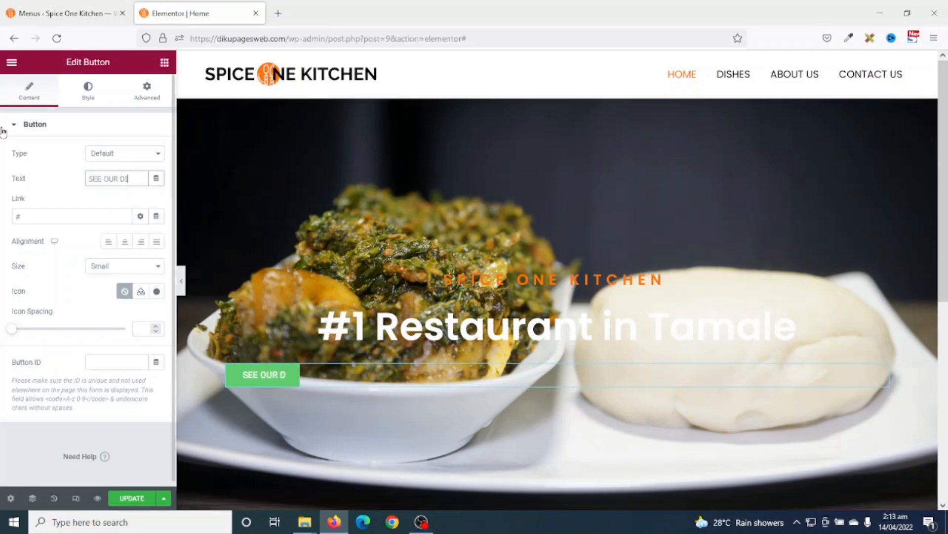
{"action": "type", "text": "SHES"}
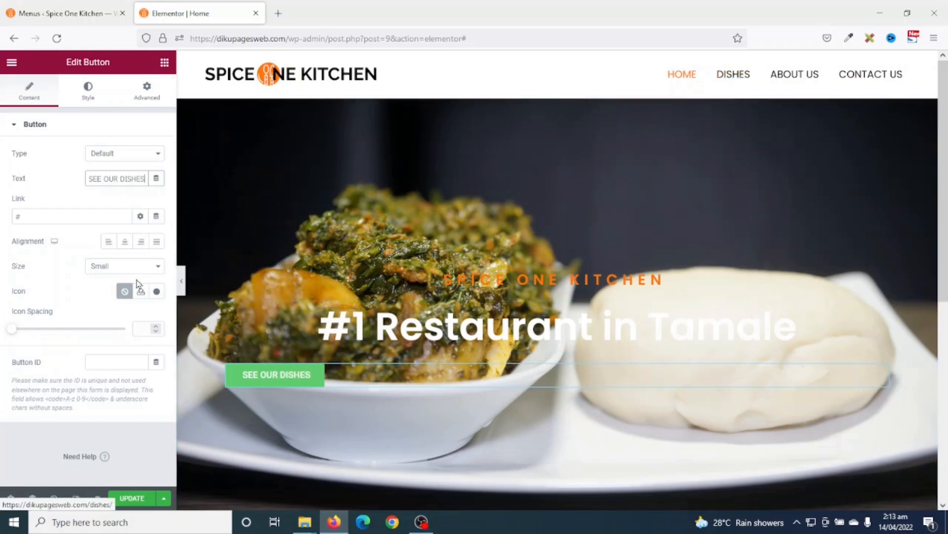
{"action": "left_click_drag", "start_coordinate": [48, 217], "coordinate": [2, 218]}
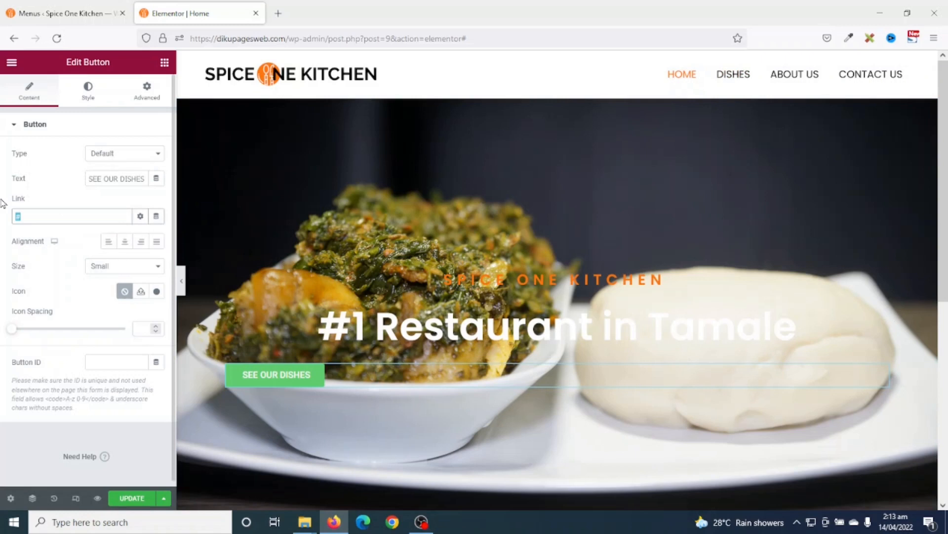
{"action": "key", "text": "BackSpace"}
{"action": "type", "text": "Di"}
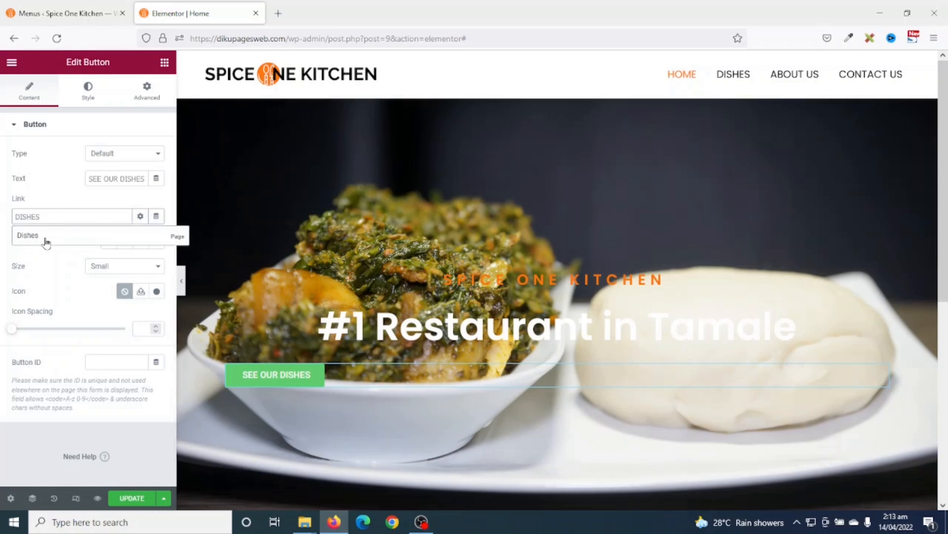
{"action": "left_click", "coordinate": [32, 237]}
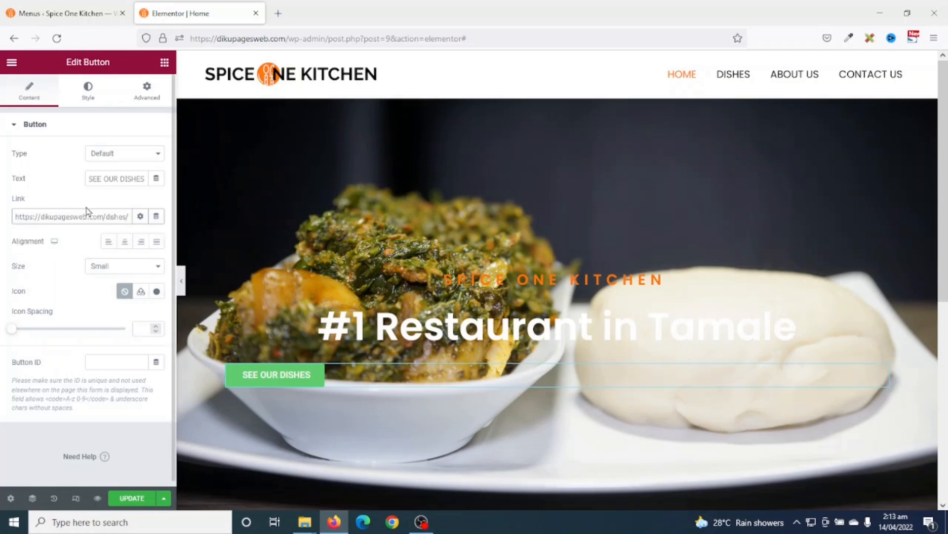
- Centre the button and set its size to Medium
{"action": "left_click", "coordinate": [125, 242]}
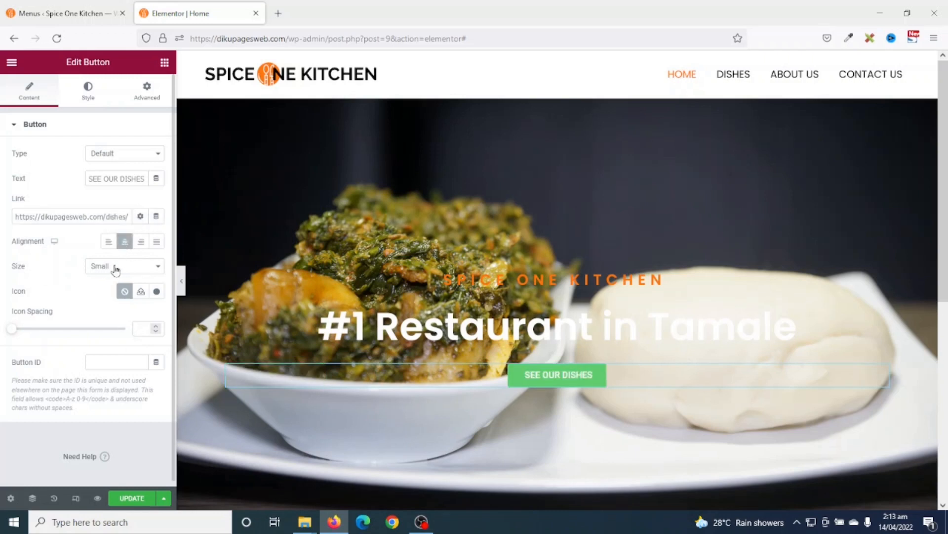
{"action": "left_click", "coordinate": [115, 268]}
{"action": "left_click", "coordinate": [119, 310]}
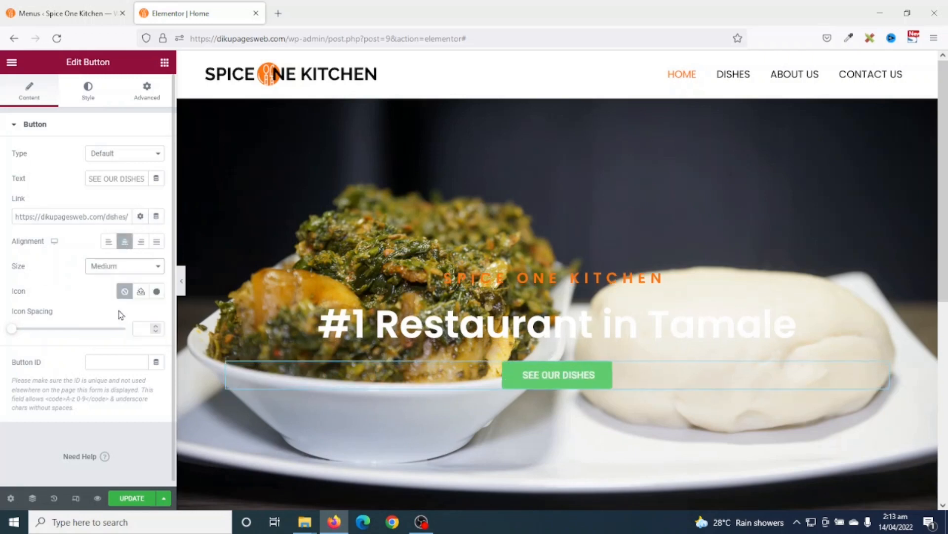
- Set the button's typography font family to Poppins
{"action": "left_click", "coordinate": [90, 94]}
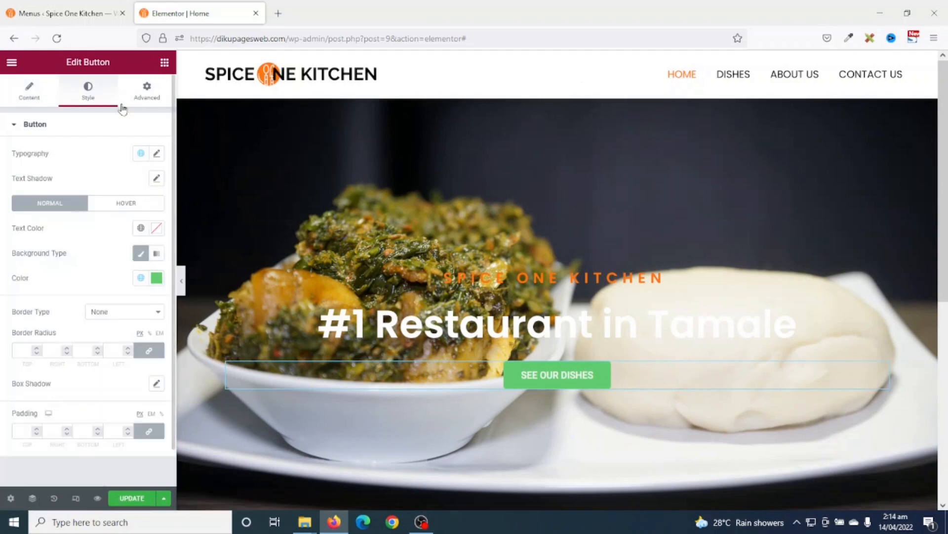
{"action": "left_click", "coordinate": [157, 154]}
{"action": "left_click", "coordinate": [134, 212]}
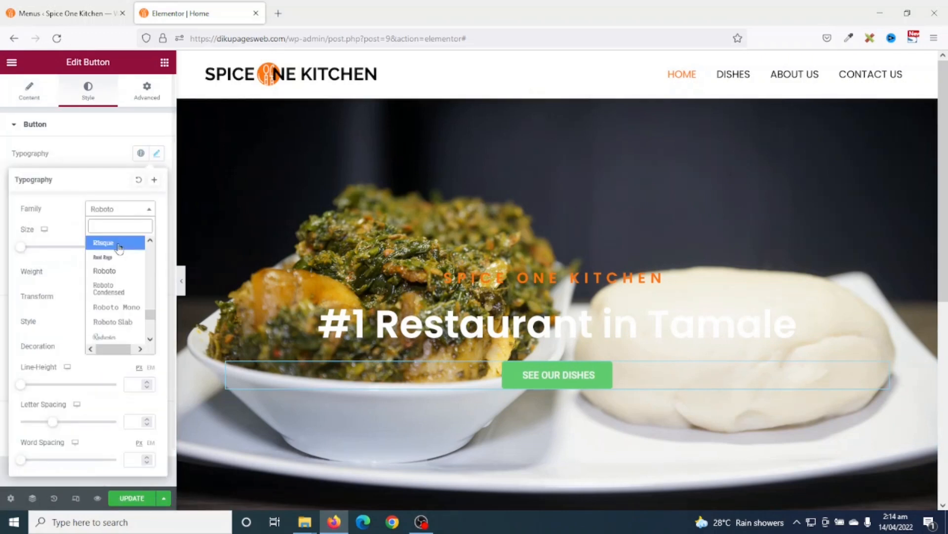
{"action": "type", "text": "POPP"}
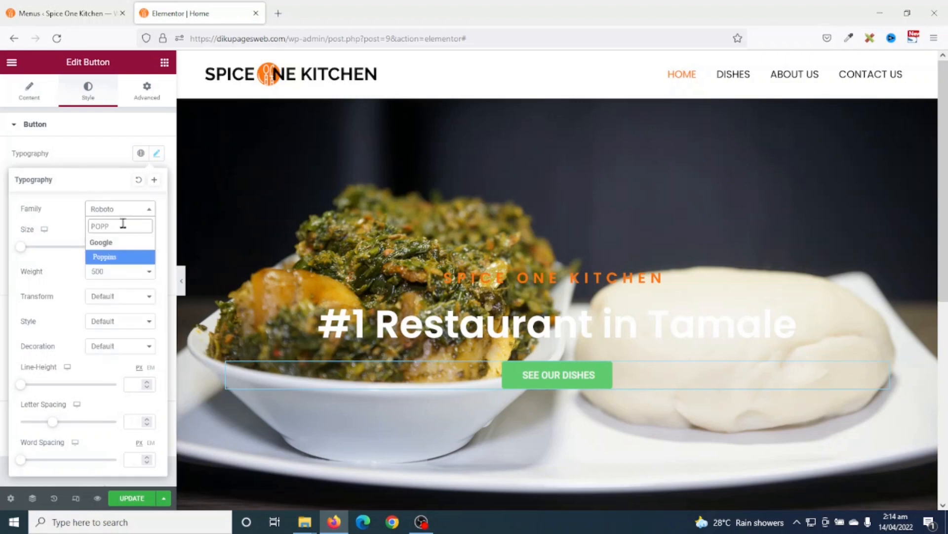
{"action": "left_click", "coordinate": [109, 257]}
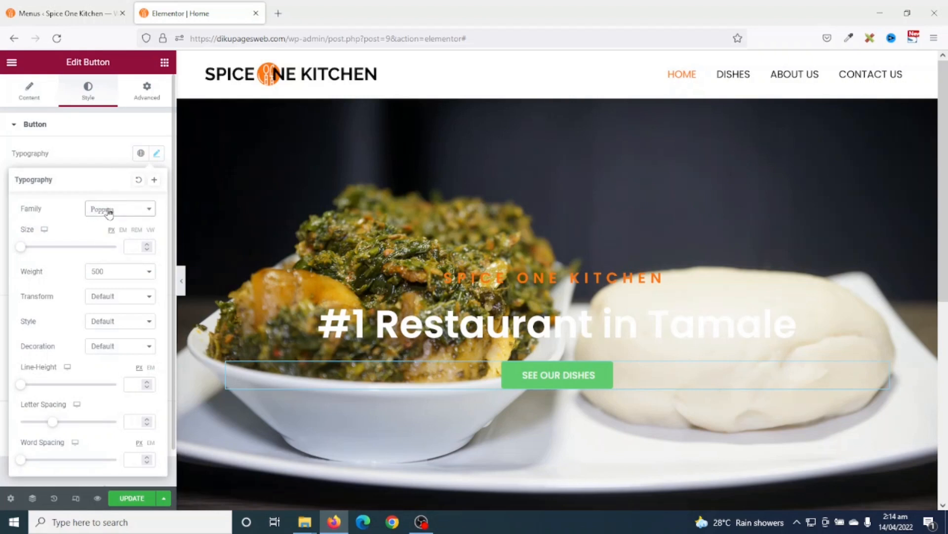
- Save the button typography as a new global font named Poppins
{"action": "left_click", "coordinate": [155, 181]}
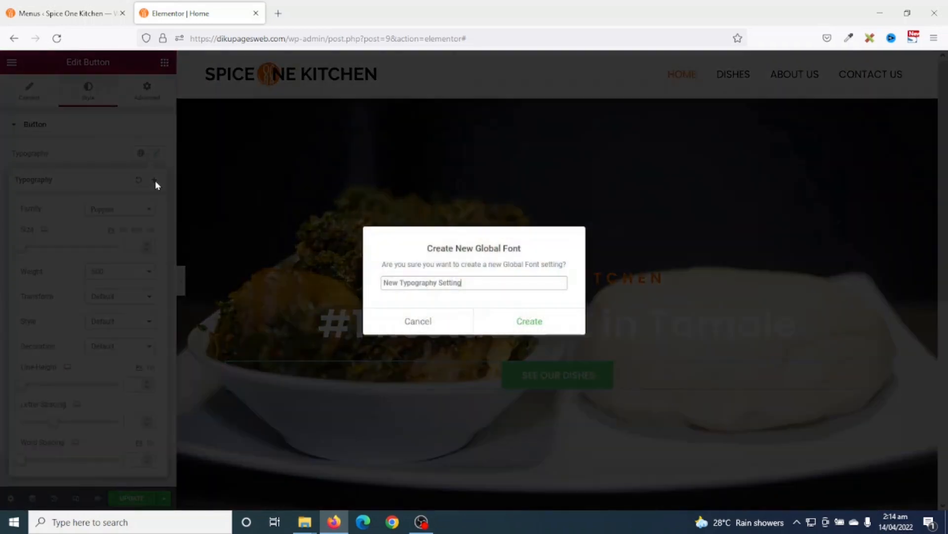
{"action": "left_click_drag", "start_coordinate": [477, 282], "coordinate": [329, 281]}
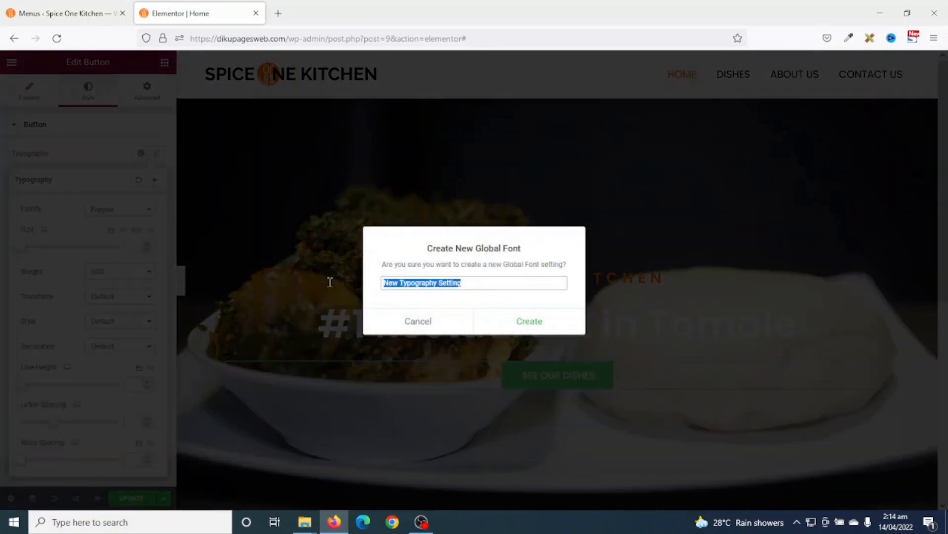
{"action": "type", "text": "Po"}
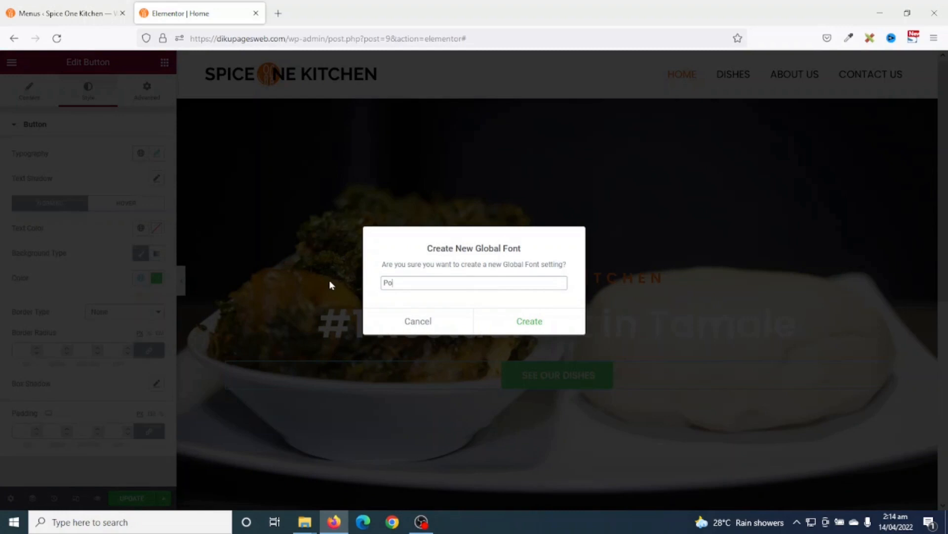
{"action": "type", "text": "pping"}
{"action": "key", "text": "BackSpace"}
{"action": "type", "text": "s"}
{"action": "left_click", "coordinate": [528, 322]}
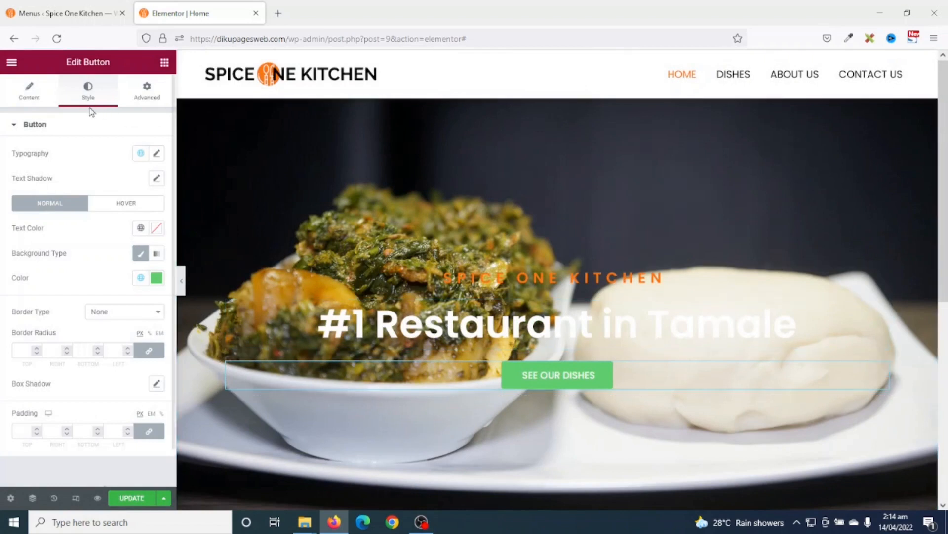
{"action": "left_click", "coordinate": [141, 153]}
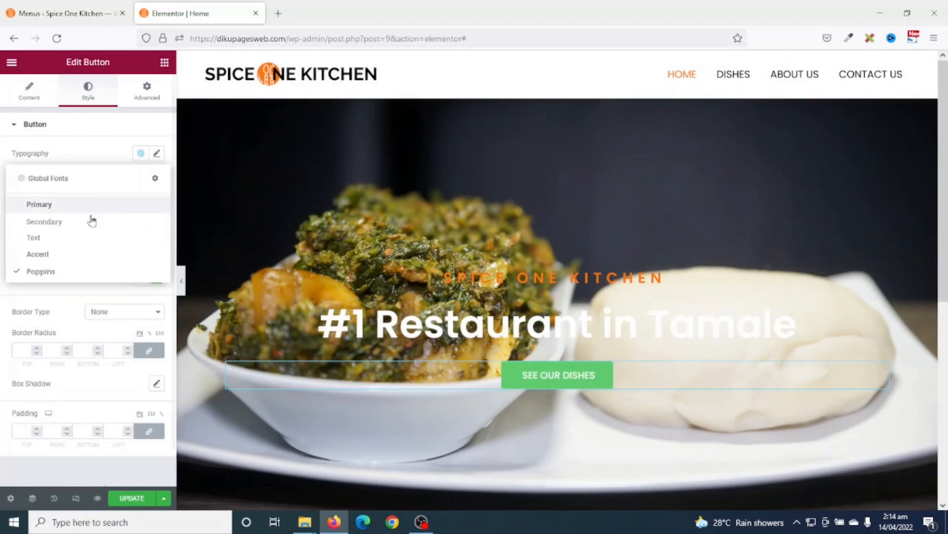
{"action": "left_click", "coordinate": [138, 154]}
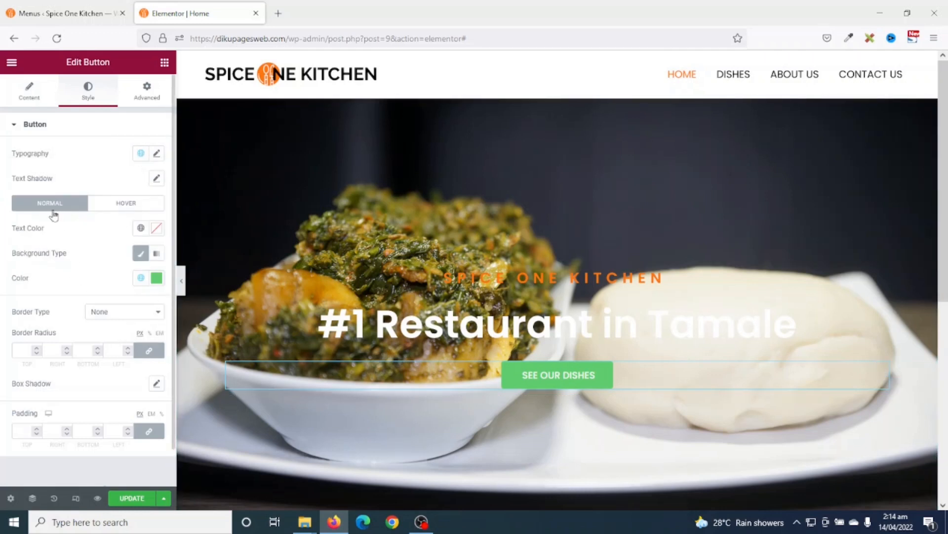
- Give the button global White text on a global Orange background
{"action": "left_click", "coordinate": [141, 228]}
{"action": "scroll", "coordinate": [73, 336], "scroll_direction": "down", "scroll_amount": 3}
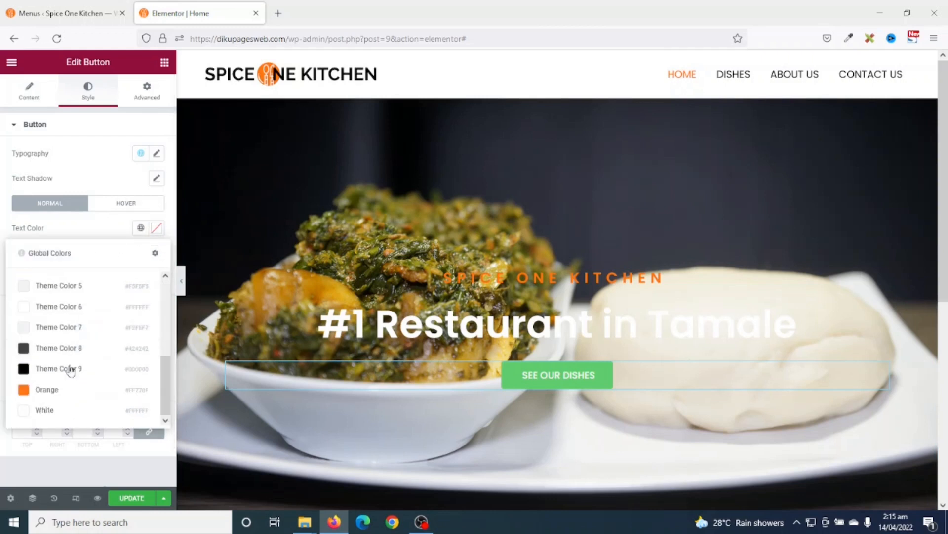
{"action": "left_click", "coordinate": [61, 412]}
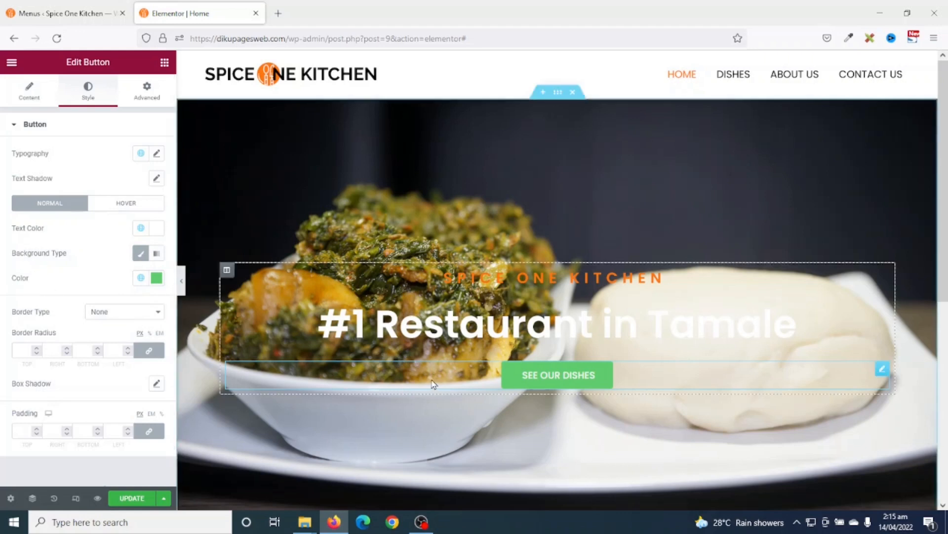
{"action": "left_click", "coordinate": [140, 278]}
{"action": "scroll", "coordinate": [66, 337], "scroll_direction": "down", "scroll_amount": 3}
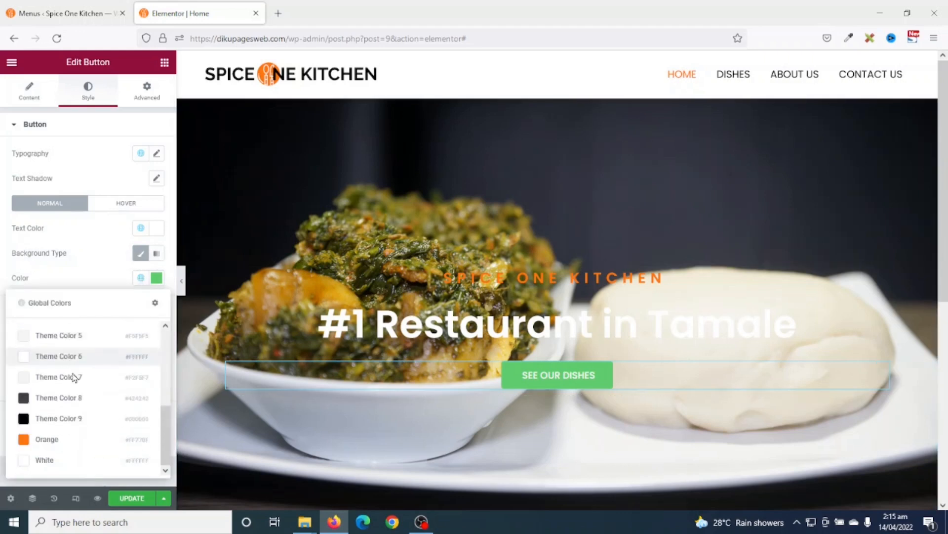
{"action": "left_click", "coordinate": [58, 441]}
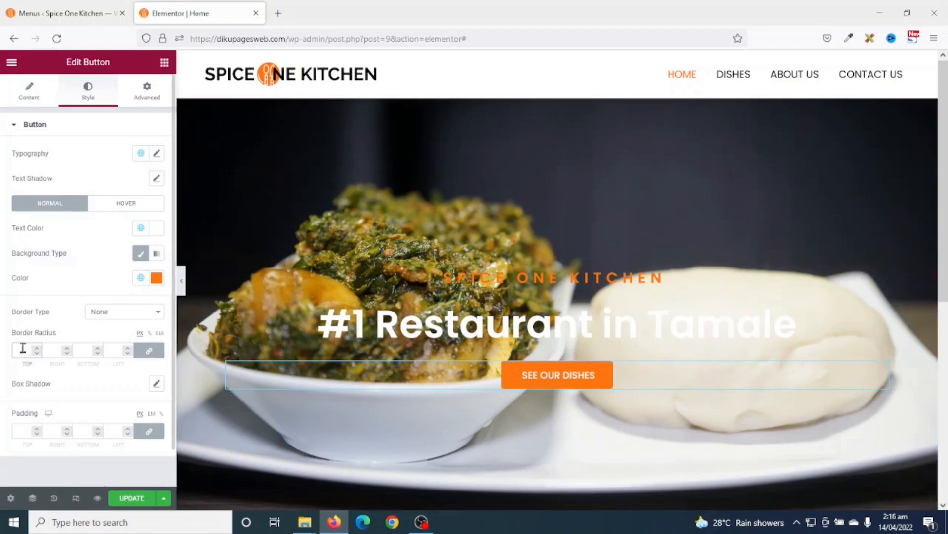
- Set the button's border radius to 50 on every corner and bring up its box shadow settings
{"action": "type", "text": "50"}
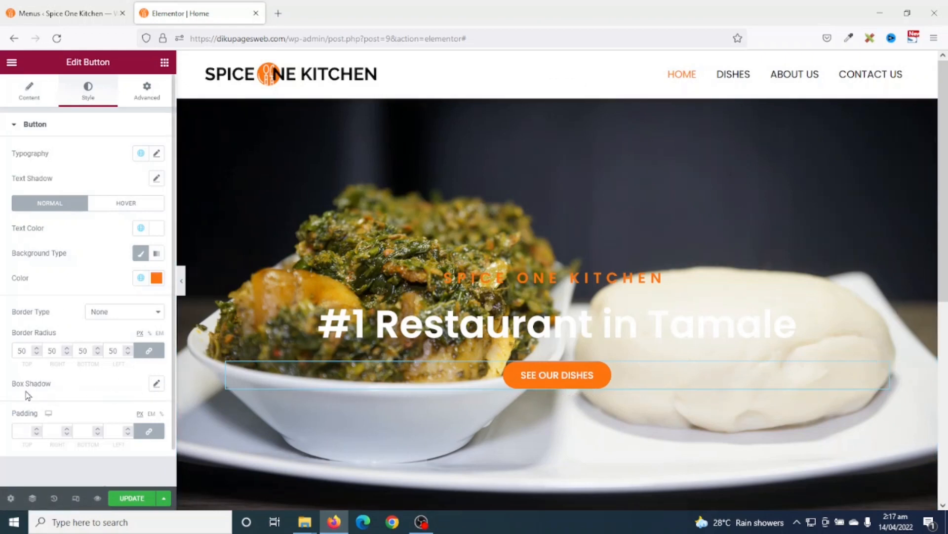
{"action": "left_click", "coordinate": [156, 383]}
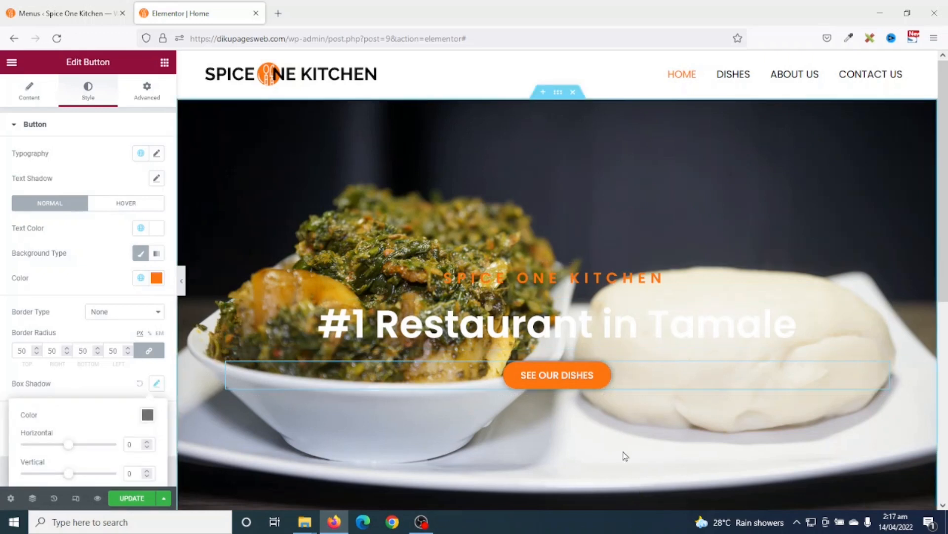
{"action": "scroll", "coordinate": [106, 412], "scroll_direction": "down", "scroll_amount": 2}
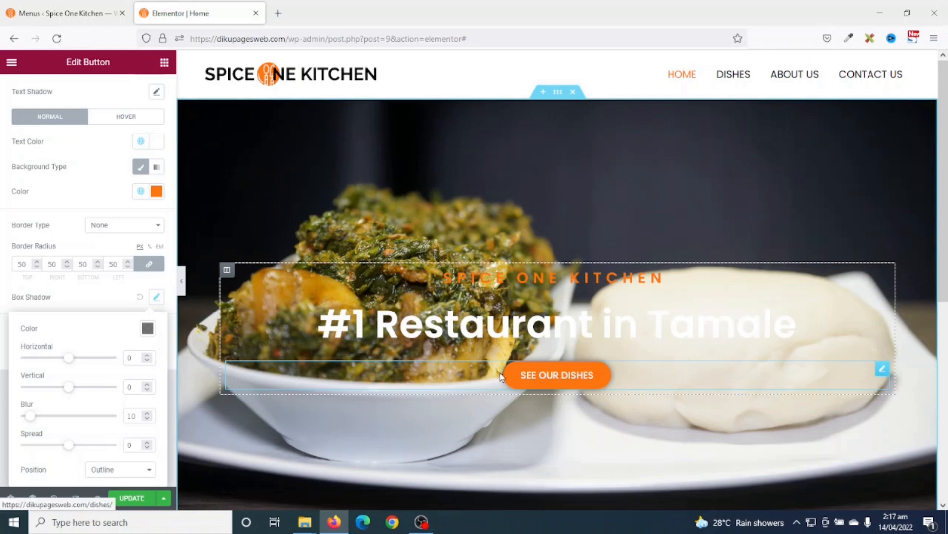
{"action": "scroll", "coordinate": [78, 251], "scroll_direction": "up", "scroll_amount": 2}
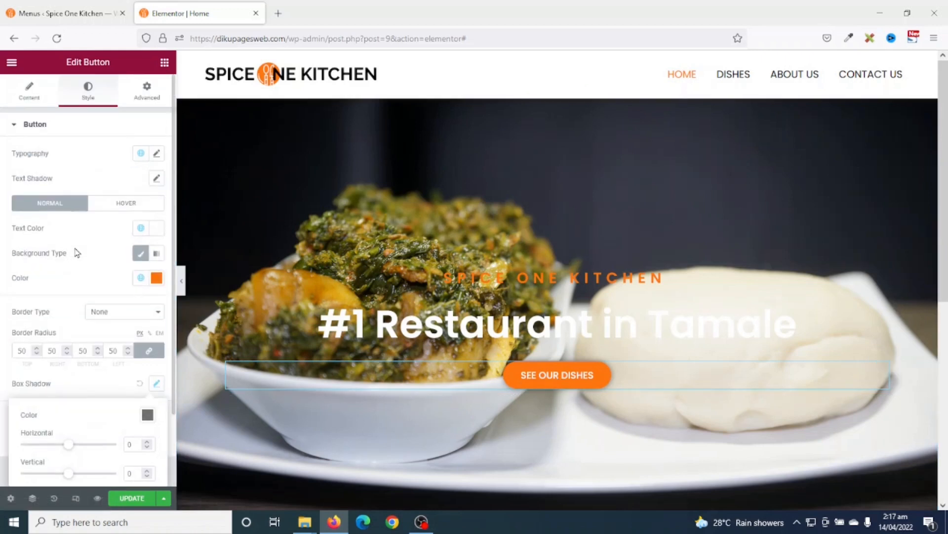
- In the button's hover state, set text to global White and background to global Orange
{"action": "left_click", "coordinate": [122, 212]}
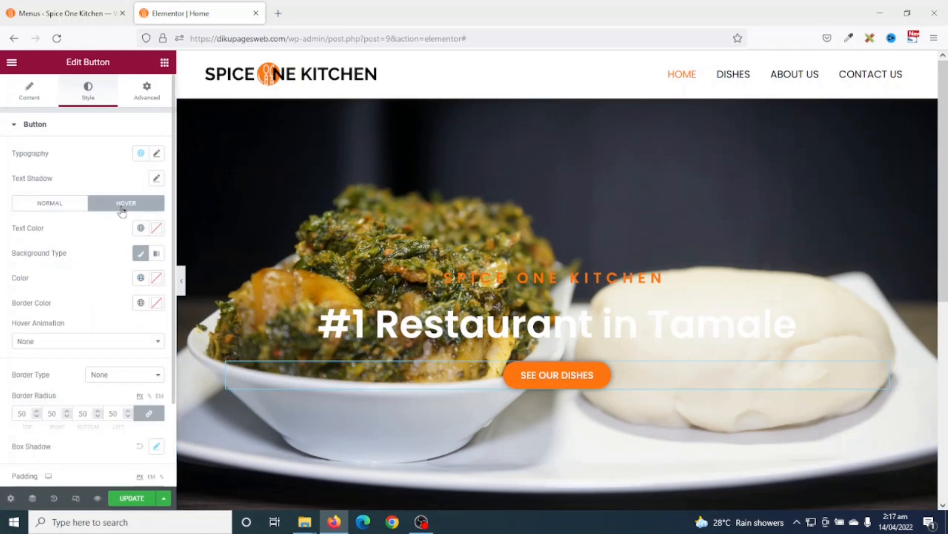
{"action": "left_click", "coordinate": [140, 228]}
{"action": "scroll", "coordinate": [55, 395], "scroll_direction": "down", "scroll_amount": 3}
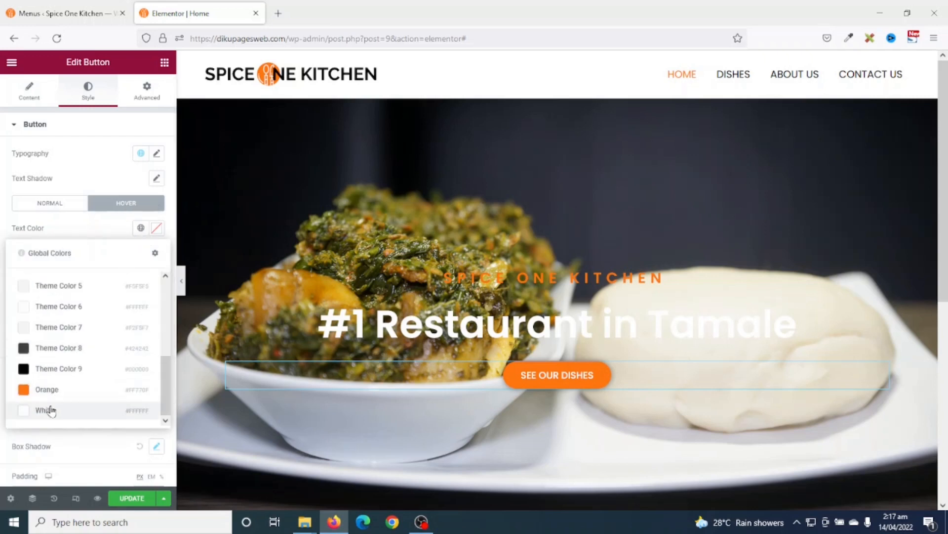
{"action": "left_click", "coordinate": [47, 410]}
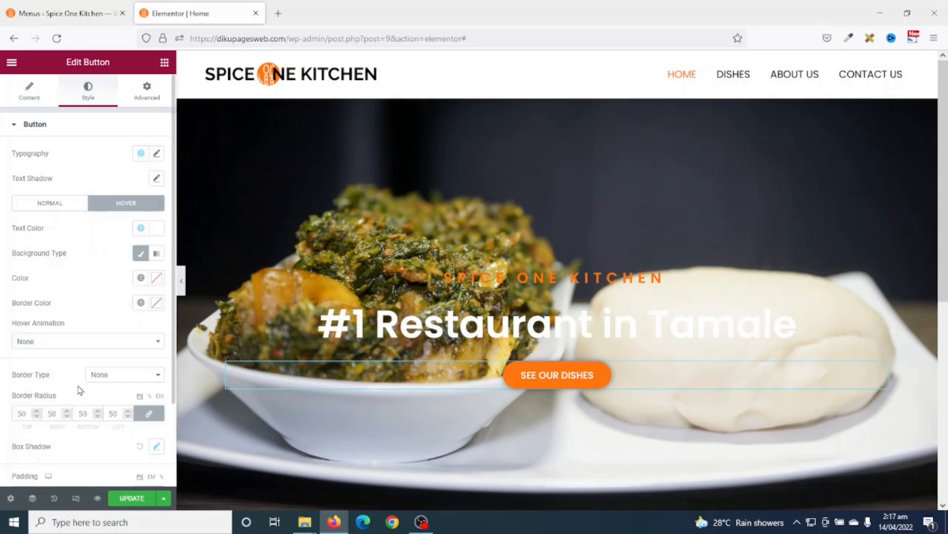
{"action": "left_click", "coordinate": [140, 278]}
{"action": "scroll", "coordinate": [74, 351], "scroll_direction": "down", "scroll_amount": 3}
{"action": "left_click", "coordinate": [47, 439]}
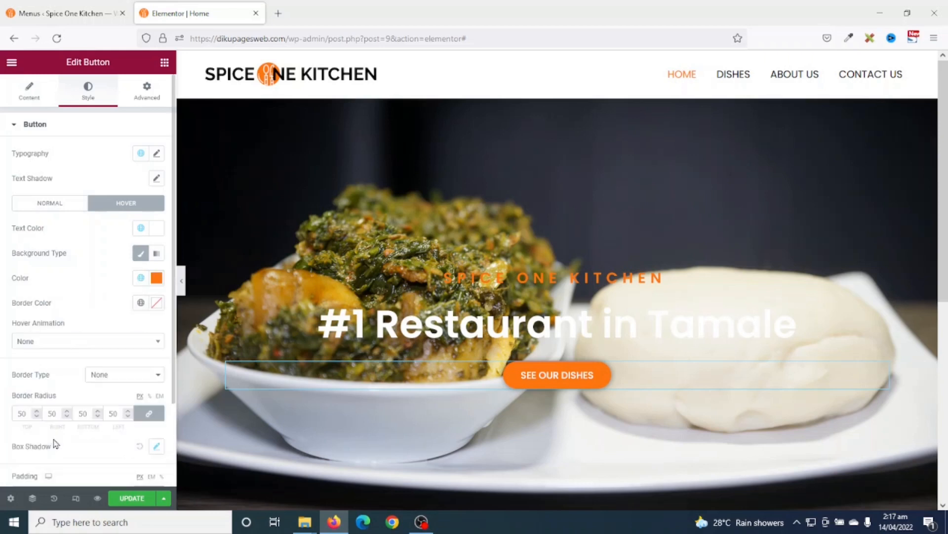
- Darken the hover background to a deeper orange, #D35D02
{"action": "left_click", "coordinate": [156, 280]}
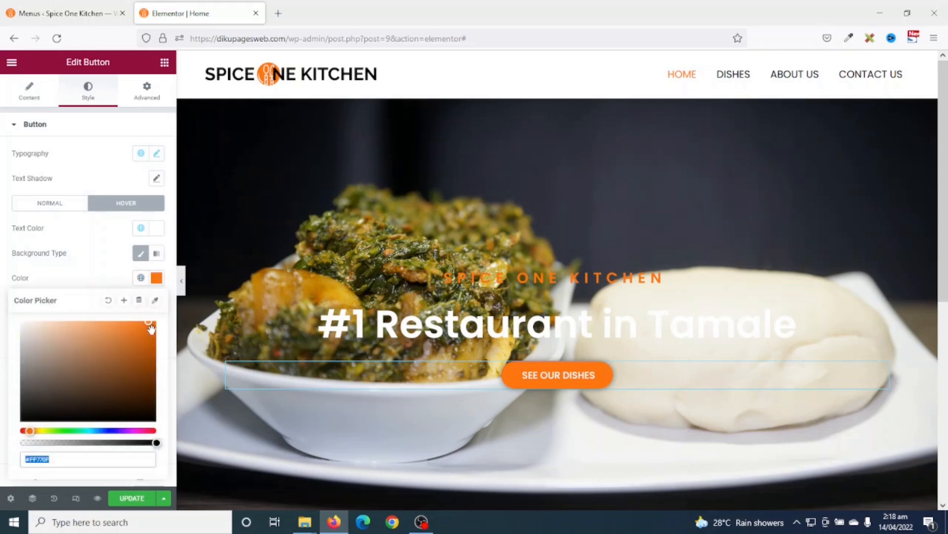
{"action": "mouse_move", "coordinate": [149, 325]}
{"action": "left_mouse_down"}
{"action": "mouse_move", "coordinate": [151, 342]}
{"action": "mouse_move", "coordinate": [155, 331]}
{"action": "left_mouse_up"}
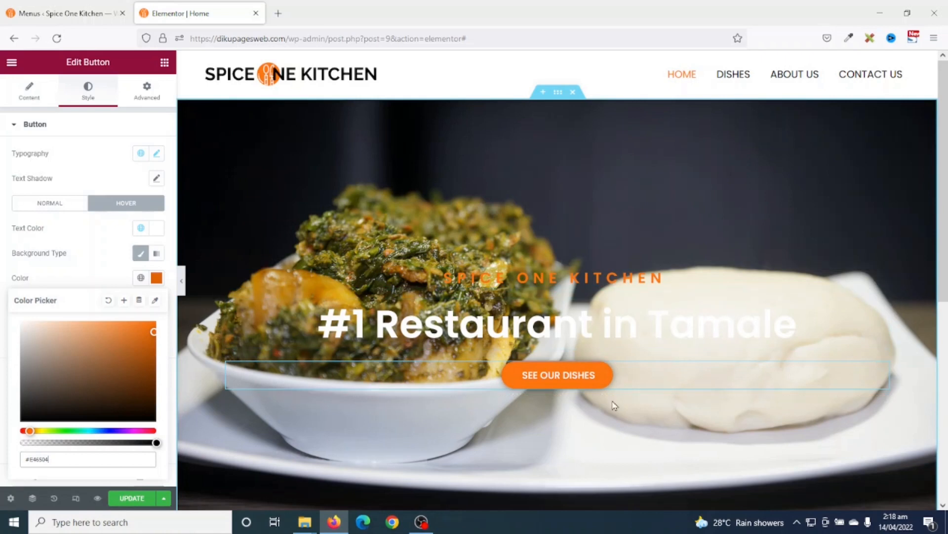
{"action": "scroll", "coordinate": [445, 370], "scroll_direction": "down", "scroll_amount": 3}
{"action": "scroll", "coordinate": [410, 365], "scroll_direction": "up", "scroll_amount": 3}
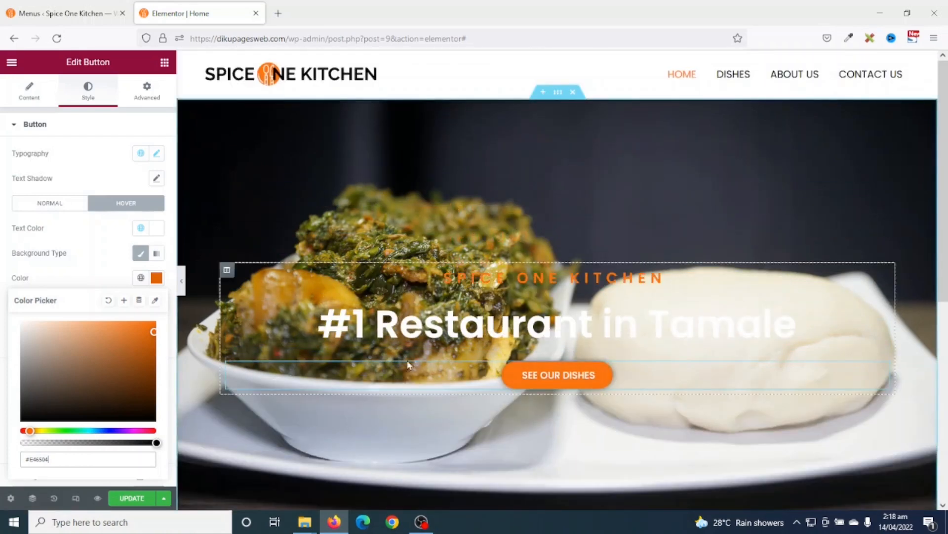
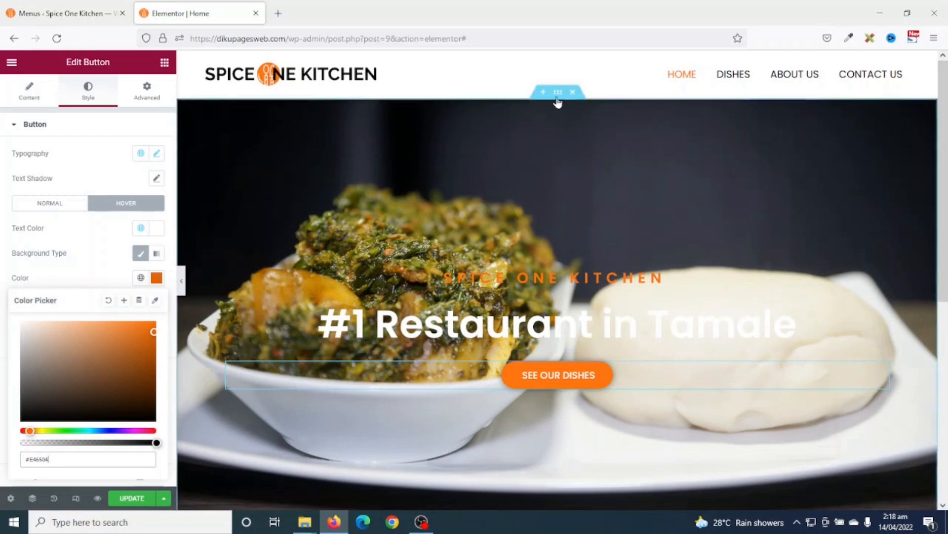
- Select the hero section to edit its Style > Background settings
{"action": "left_click", "coordinate": [556, 97]}
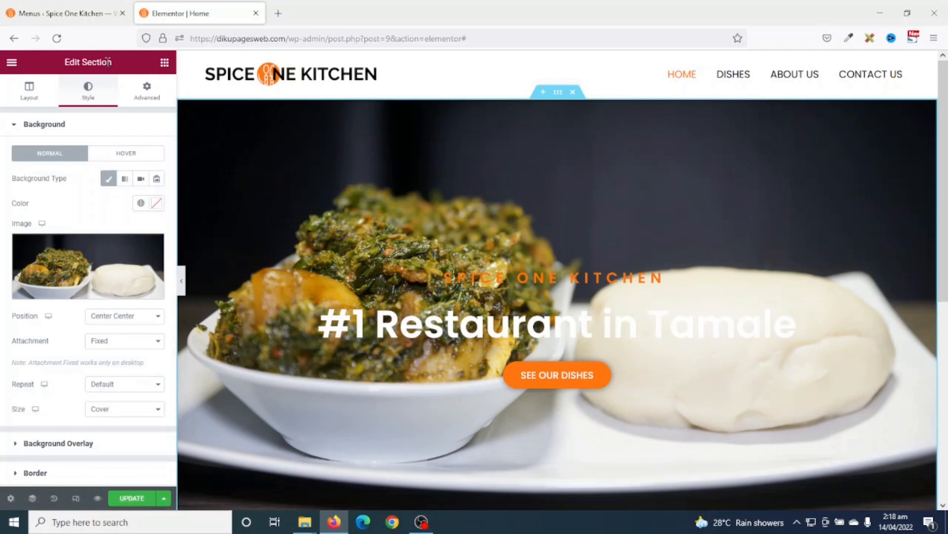
- Give the hero section a Classic background overlay coloured black, #000000
{"action": "scroll", "coordinate": [119, 228], "scroll_direction": "down", "scroll_amount": 2}
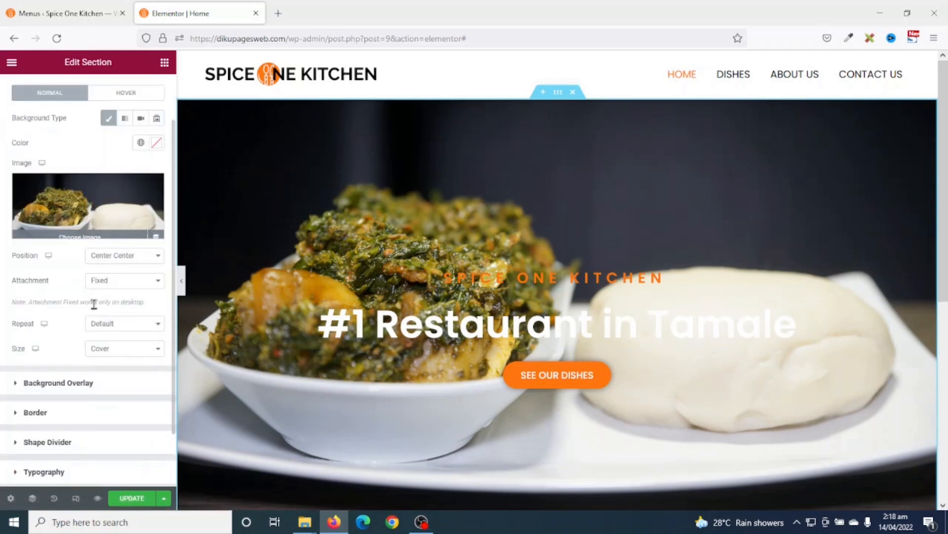
{"action": "left_click", "coordinate": [59, 383]}
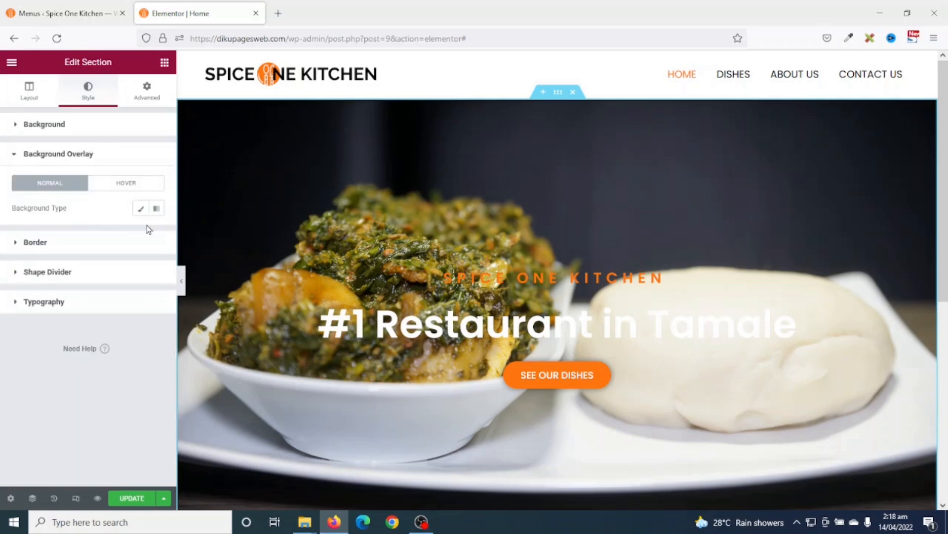
{"action": "left_click", "coordinate": [140, 208]}
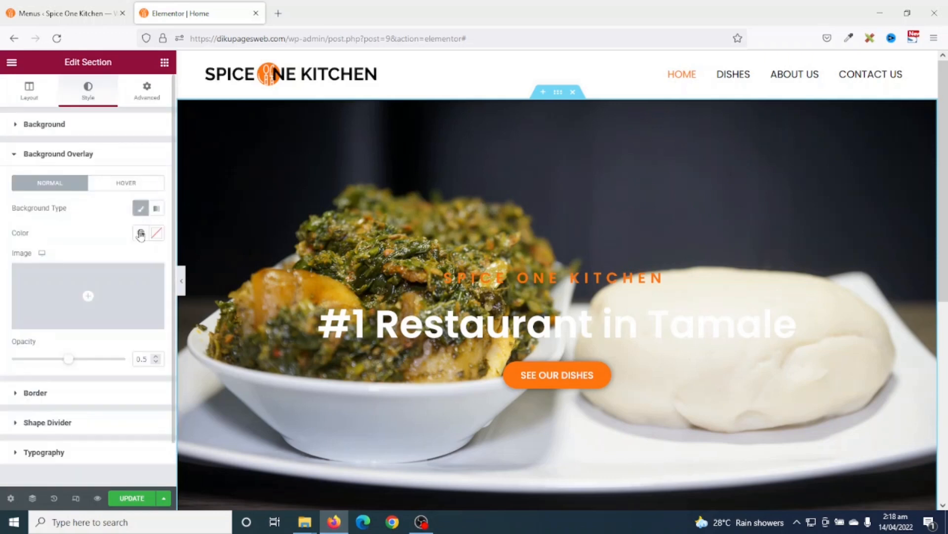
{"action": "left_click", "coordinate": [154, 234]}
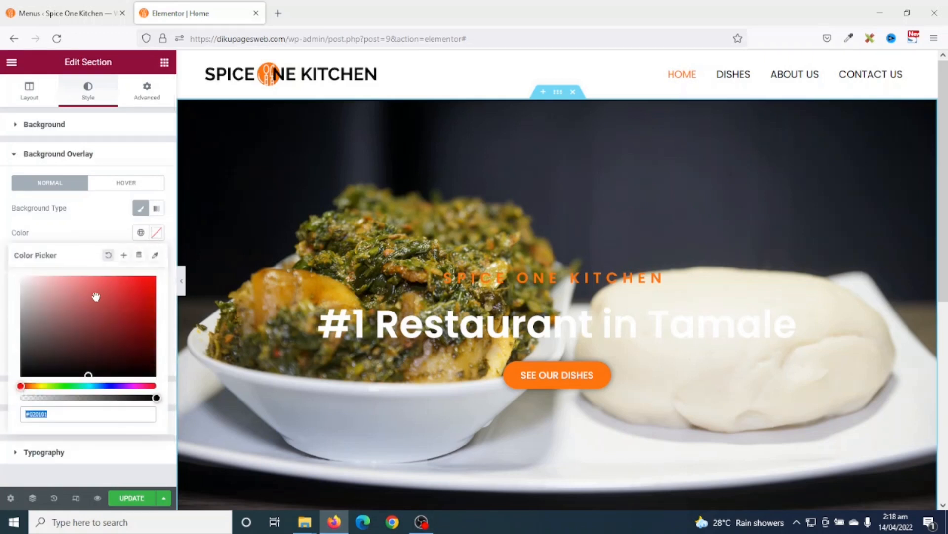
{"action": "left_click_drag", "start_coordinate": [95, 296], "coordinate": [20, 376]}
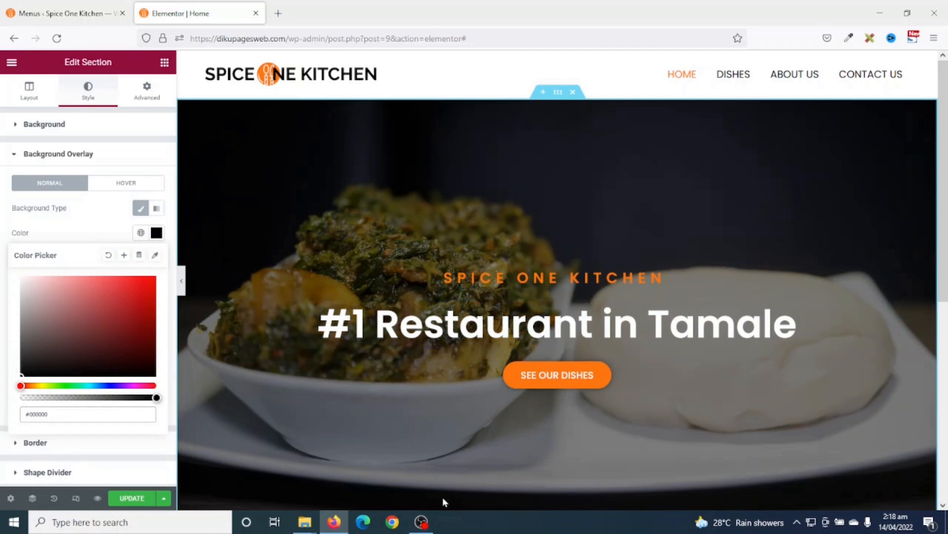
{"action": "left_click", "coordinate": [157, 232]}
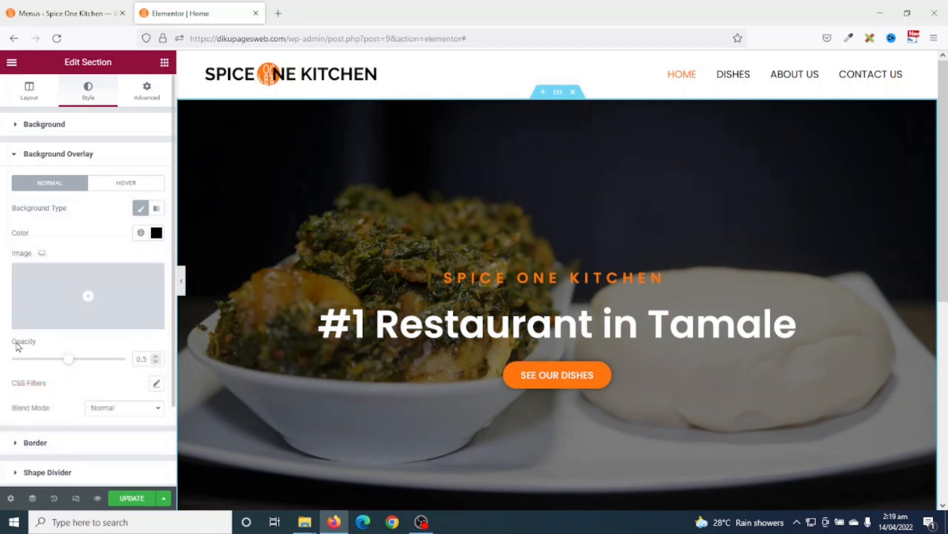
- Set the overlay opacity to 0.6 and save the page with Ctrl+S
{"action": "double_click", "coordinate": [146, 359]}
{"action": "mouse_move", "coordinate": [71, 360]}
{"action": "left_mouse_down"}
{"action": "mouse_move", "coordinate": [2, 362]}
{"action": "mouse_move", "coordinate": [126, 359]}
{"action": "mouse_move", "coordinate": [77, 366]}
{"action": "left_mouse_up"}
{"action": "left_click", "coordinate": [156, 362]}
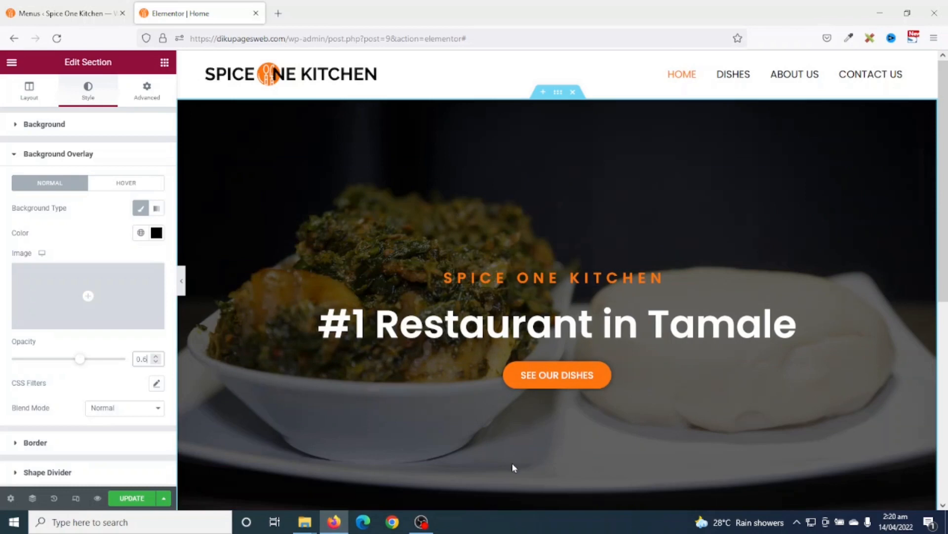
{"action": "key", "text": "ctrl+s"}
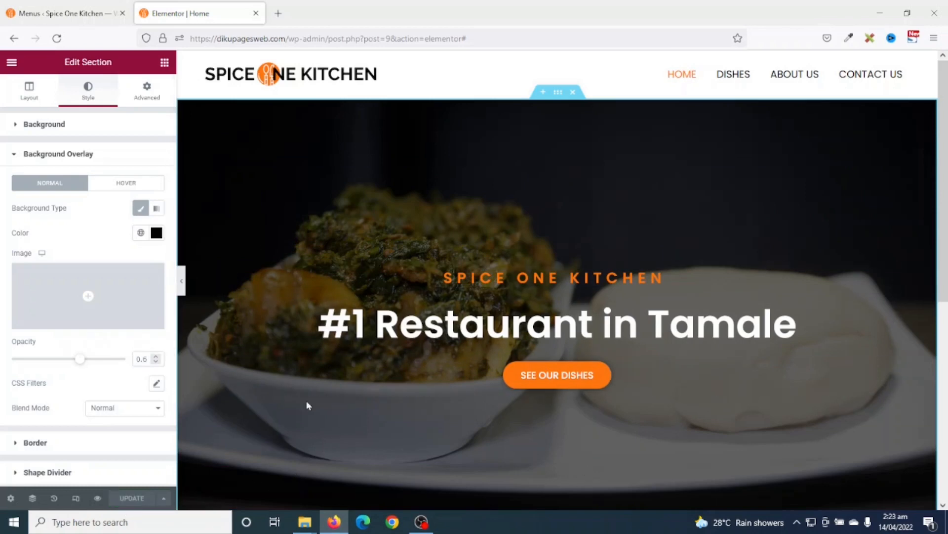
- Preview the saved Home page in a new tab, checking the darkened hero and footer
{"action": "left_click", "coordinate": [98, 499]}
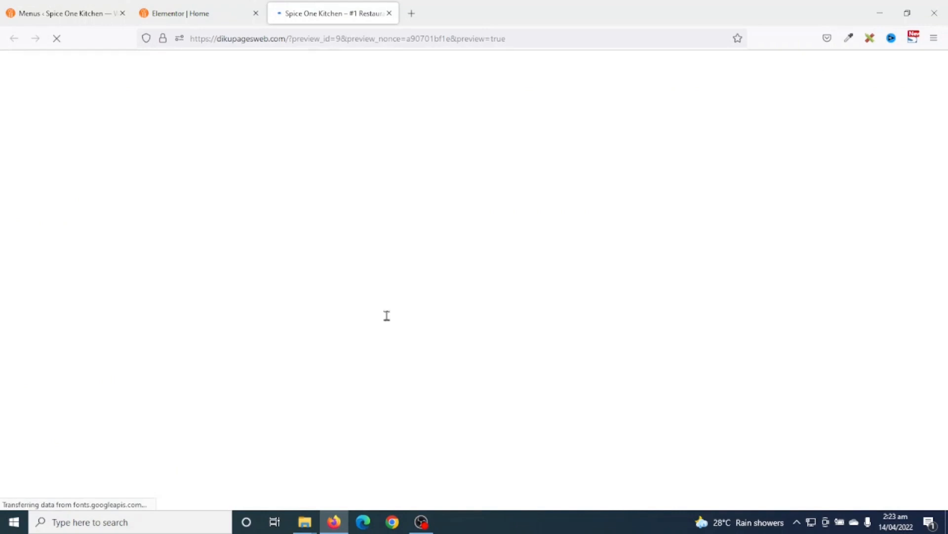
{"action": "scroll", "coordinate": [704, 340], "scroll_direction": "down", "scroll_amount": 3}
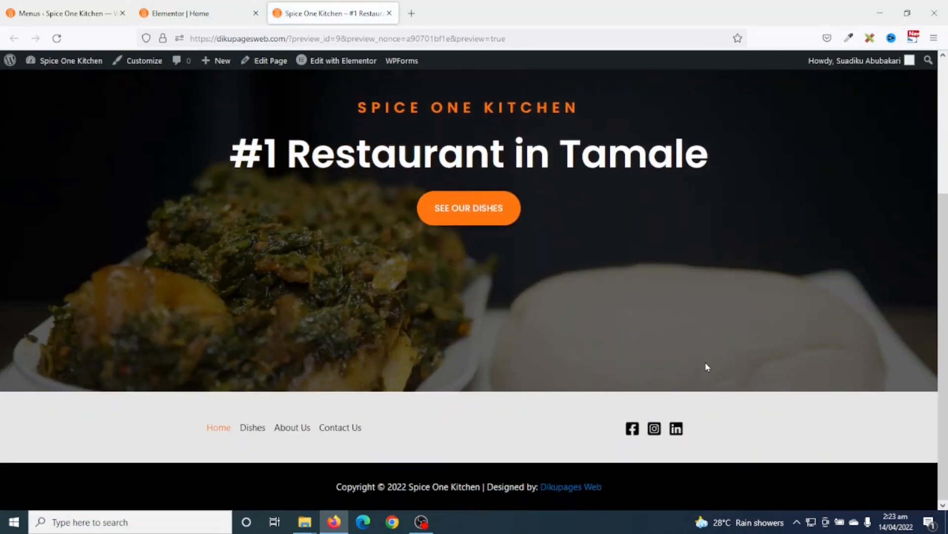
{"action": "scroll", "coordinate": [709, 365], "scroll_direction": "up", "scroll_amount": 3}
{"action": "scroll", "coordinate": [715, 364], "scroll_direction": "down", "scroll_amount": 3}
{"action": "scroll", "coordinate": [715, 361], "scroll_direction": "up", "scroll_amount": 3}
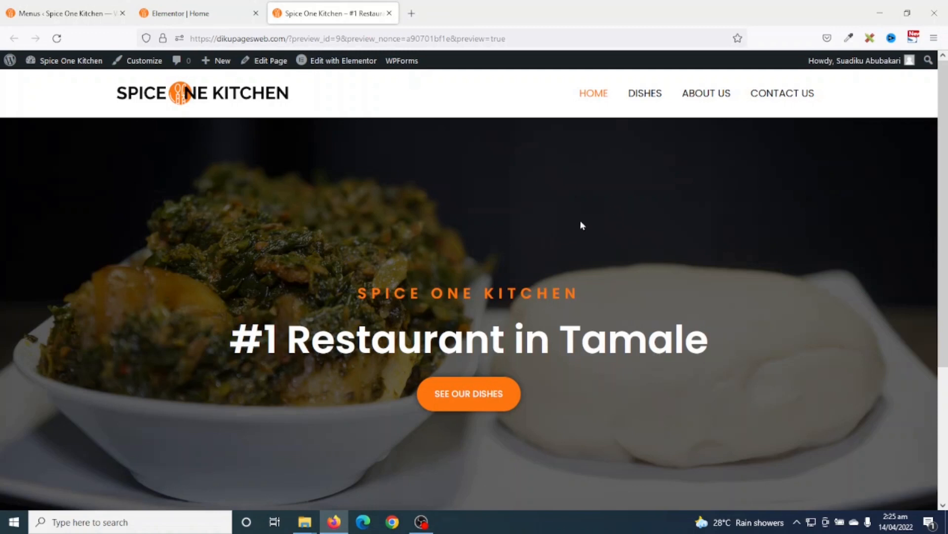
{"action": "scroll", "coordinate": [612, 233], "scroll_direction": "down", "scroll_amount": 3}
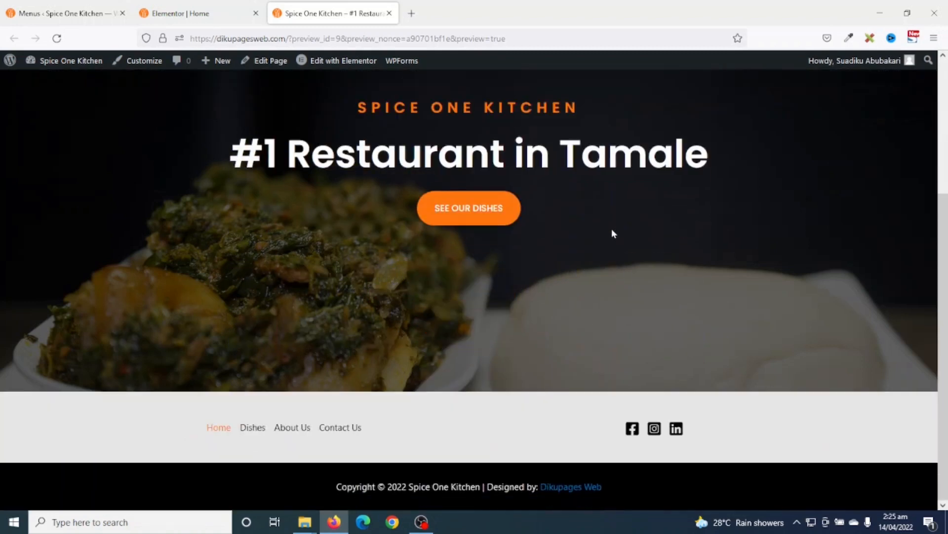
{"action": "scroll", "coordinate": [637, 276], "scroll_direction": "up", "scroll_amount": 3}
{"action": "scroll", "coordinate": [646, 280], "scroll_direction": "down", "scroll_amount": 3}
{"action": "scroll", "coordinate": [654, 276], "scroll_direction": "up", "scroll_amount": 3}
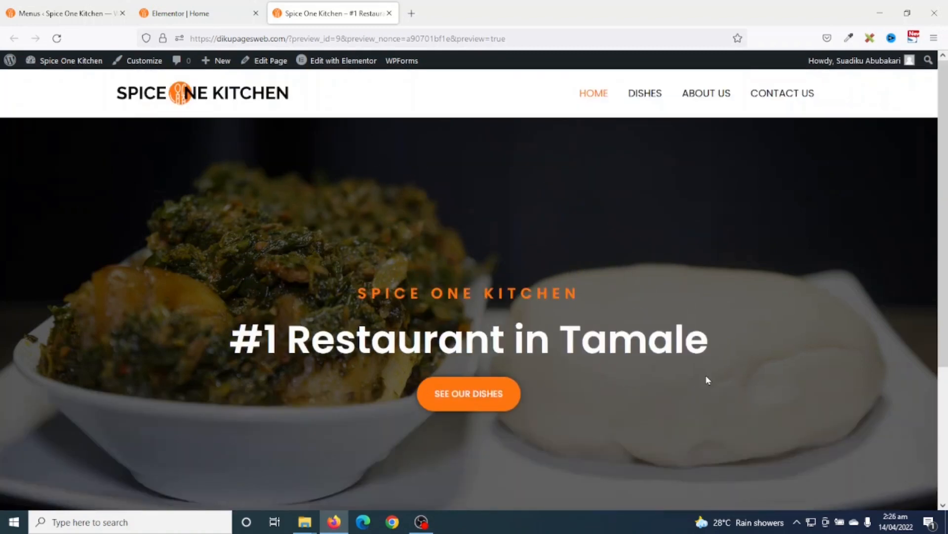
{"action": "scroll", "coordinate": [628, 417], "scroll_direction": "down", "scroll_amount": 3}
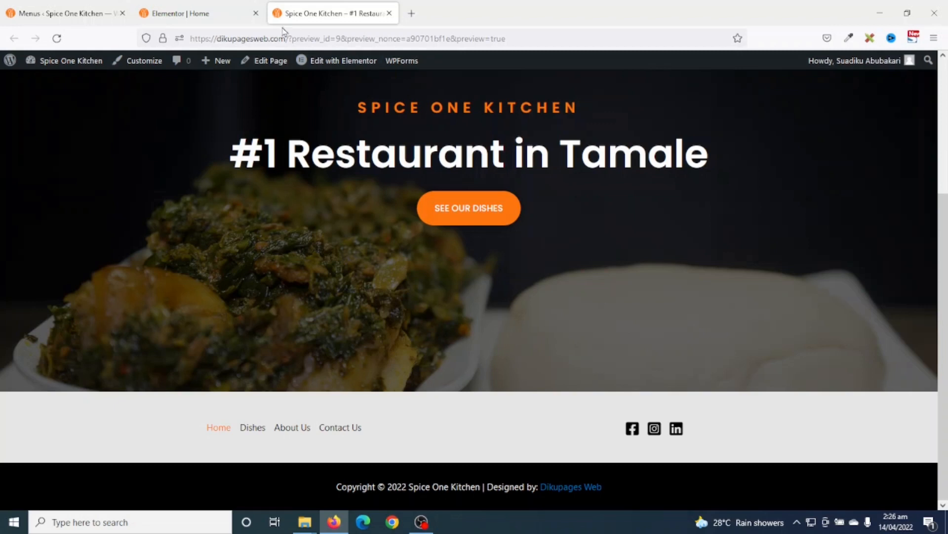
- Back in the editor, add a new two-column section below the hero
{"action": "left_click", "coordinate": [211, 11]}
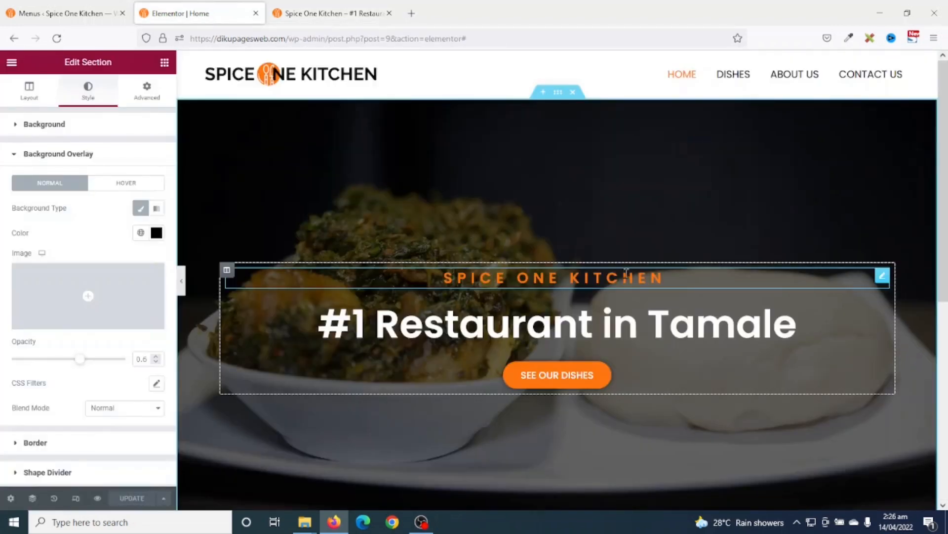
{"action": "scroll", "coordinate": [627, 277], "scroll_direction": "down", "scroll_amount": 5}
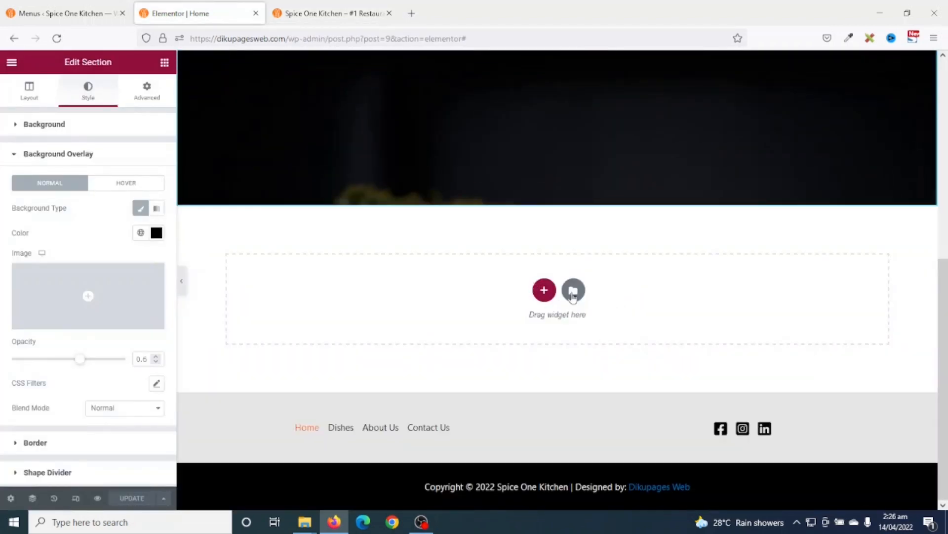
{"action": "left_click", "coordinate": [544, 291]}
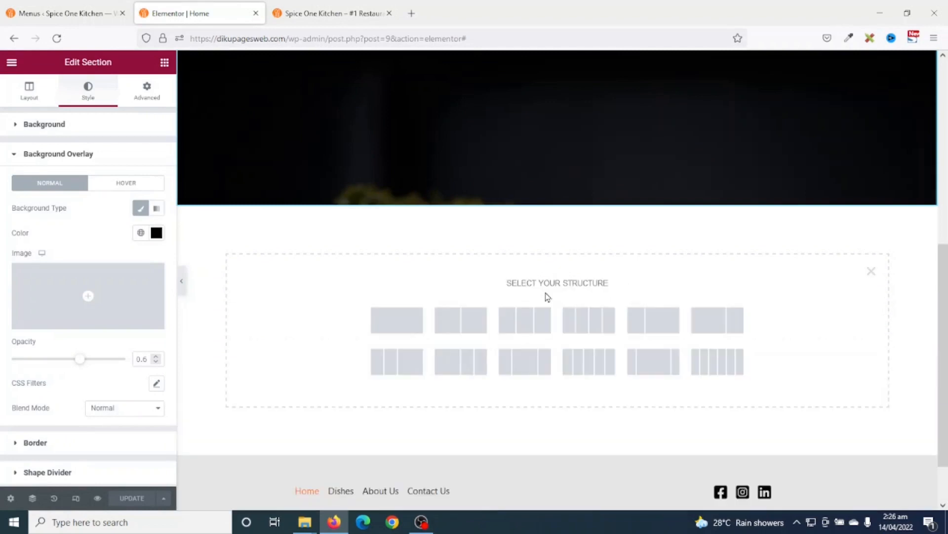
{"action": "left_click", "coordinate": [465, 321]}
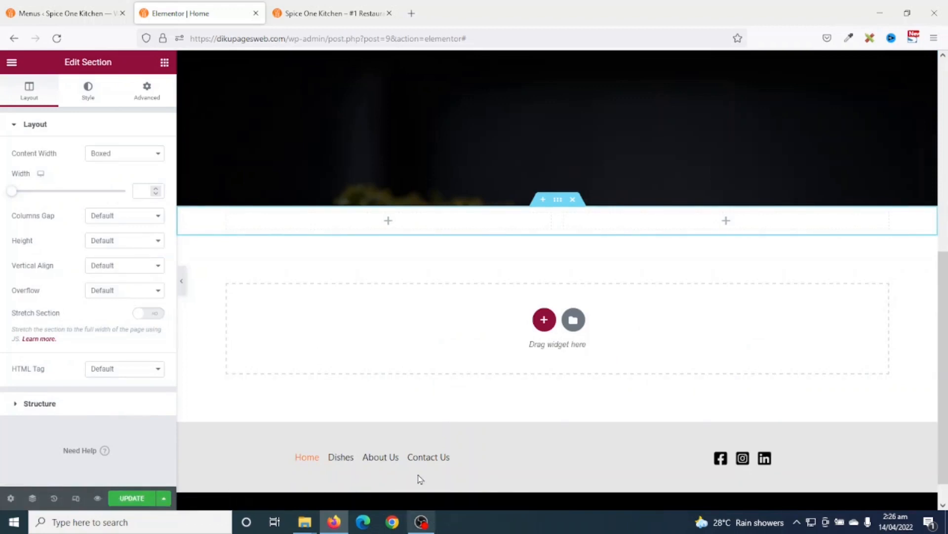
- Place a Heading widget in the left column titled 'About Us'
{"action": "left_click", "coordinate": [165, 63]}
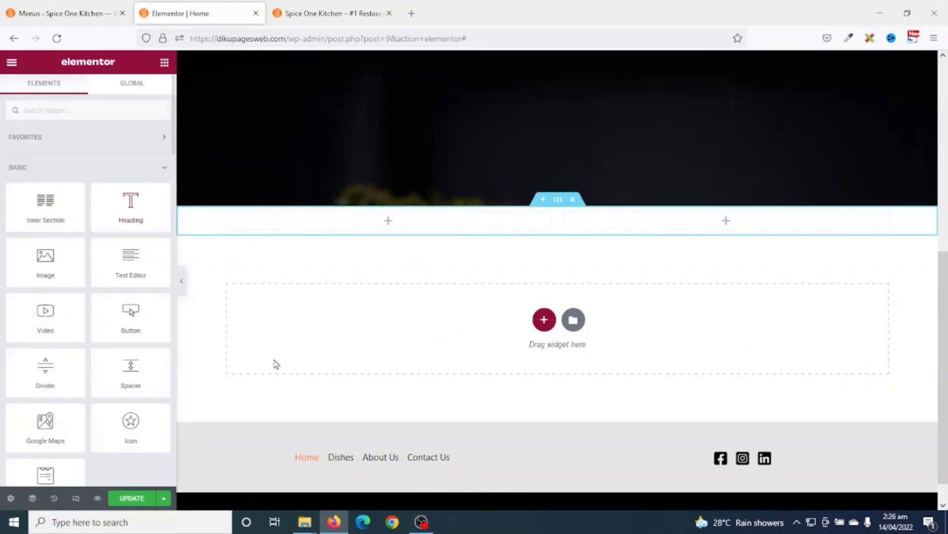
{"action": "left_click_drag", "start_coordinate": [127, 205], "coordinate": [357, 222]}
{"action": "left_click_drag", "start_coordinate": [122, 168], "coordinate": [1, 142]}
{"action": "type", "text": "Ab"}
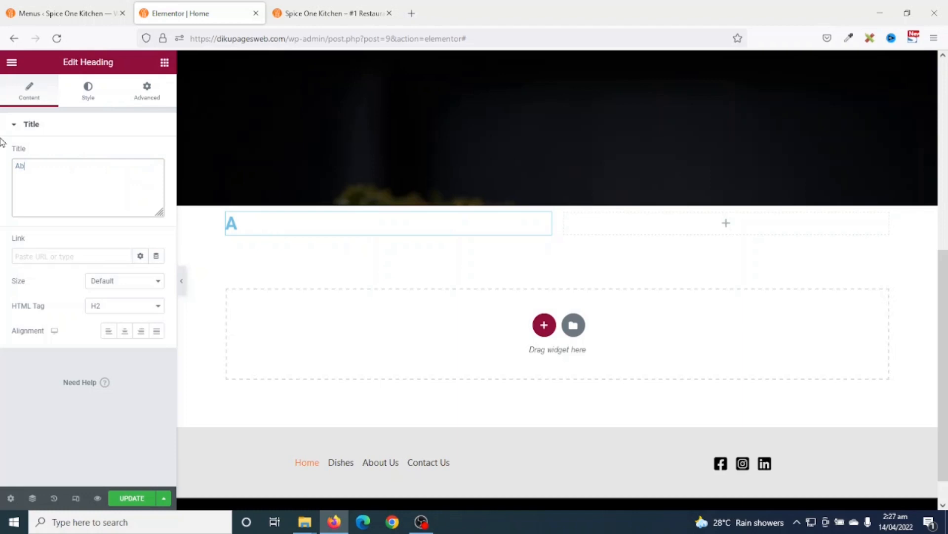
{"action": "type", "text": "out Us"}
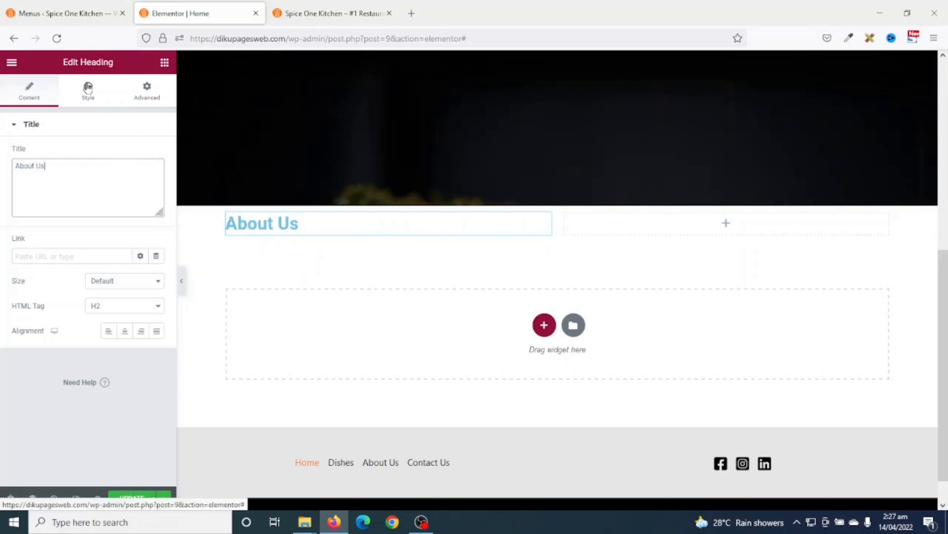
- Make the heading text black and save it as a global colour named 'Black'
{"action": "left_click", "coordinate": [89, 88]}
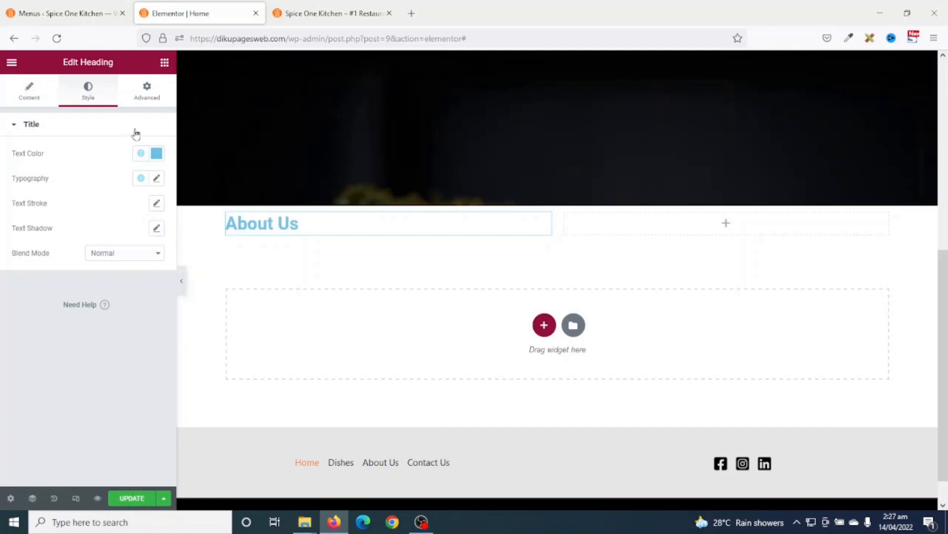
{"action": "left_click", "coordinate": [157, 153]}
{"action": "left_click_drag", "start_coordinate": [63, 254], "coordinate": [21, 293]}
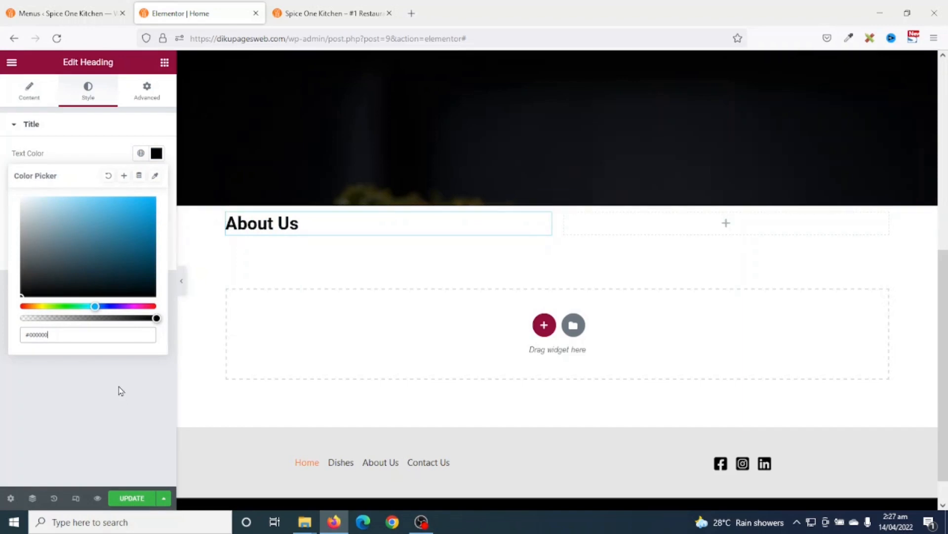
{"action": "left_click", "coordinate": [124, 175]}
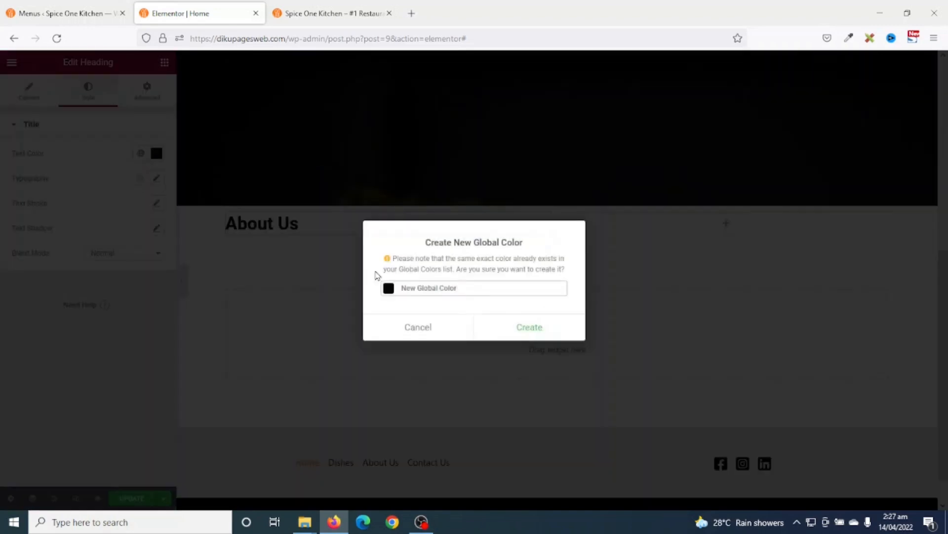
{"action": "left_click_drag", "start_coordinate": [481, 290], "coordinate": [401, 288]}
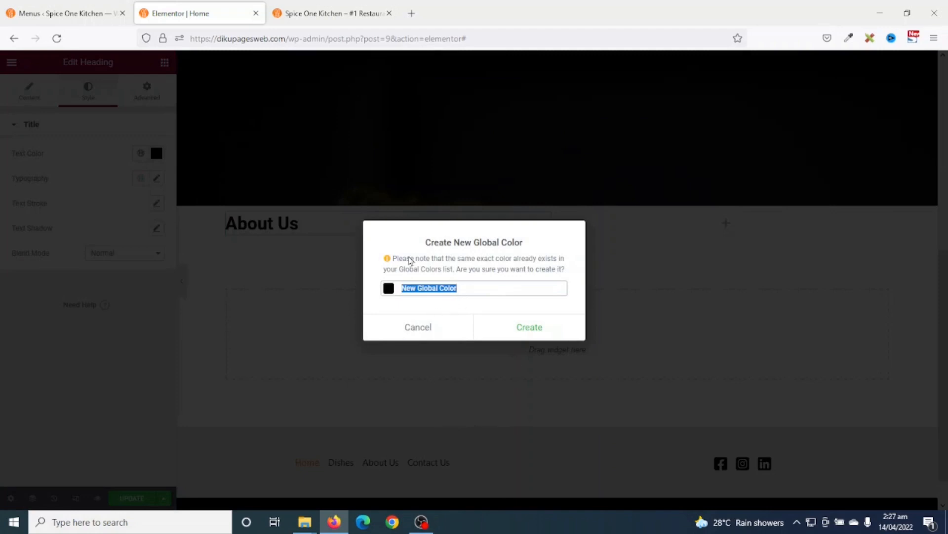
{"action": "type", "text": "Black"}
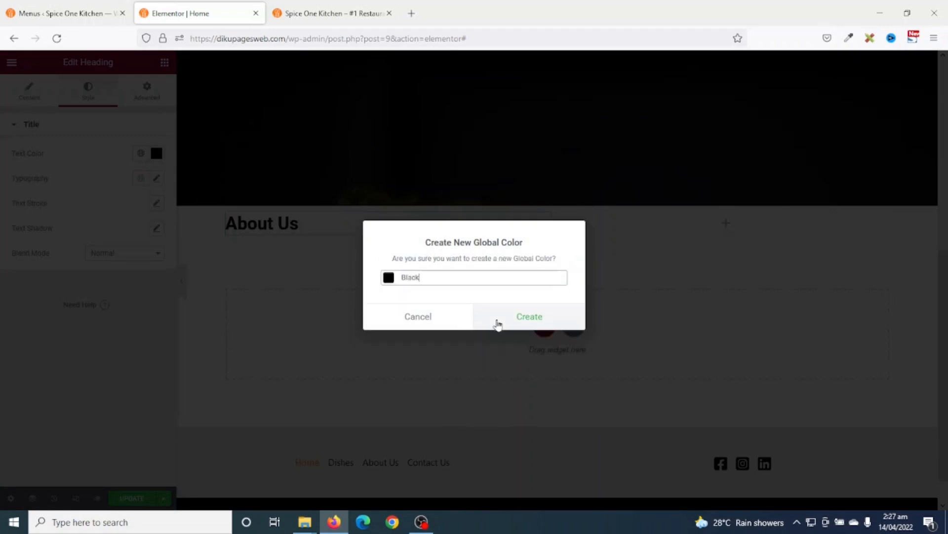
{"action": "left_click", "coordinate": [536, 318]}
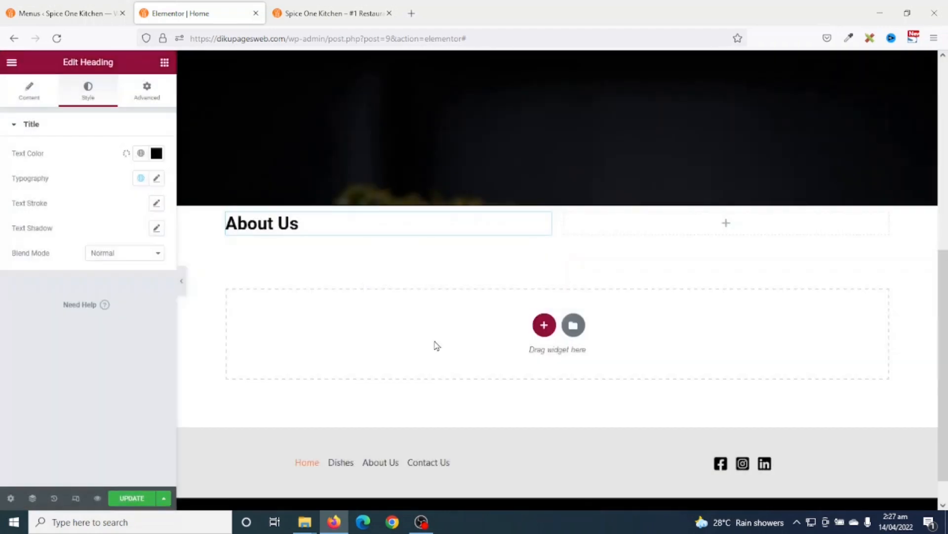
- Set the heading to the Poppins global font at 20 px size
{"action": "left_click", "coordinate": [142, 179]}
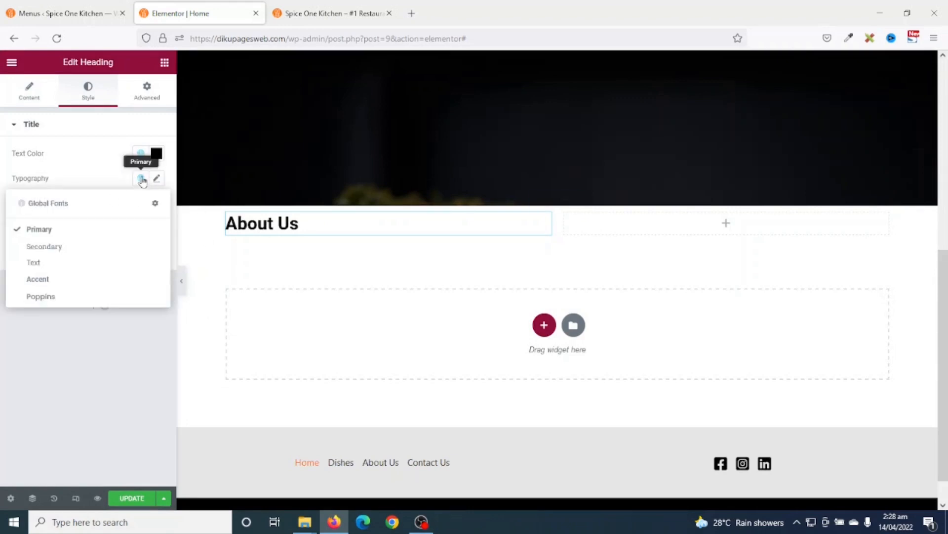
{"action": "left_click", "coordinate": [53, 298]}
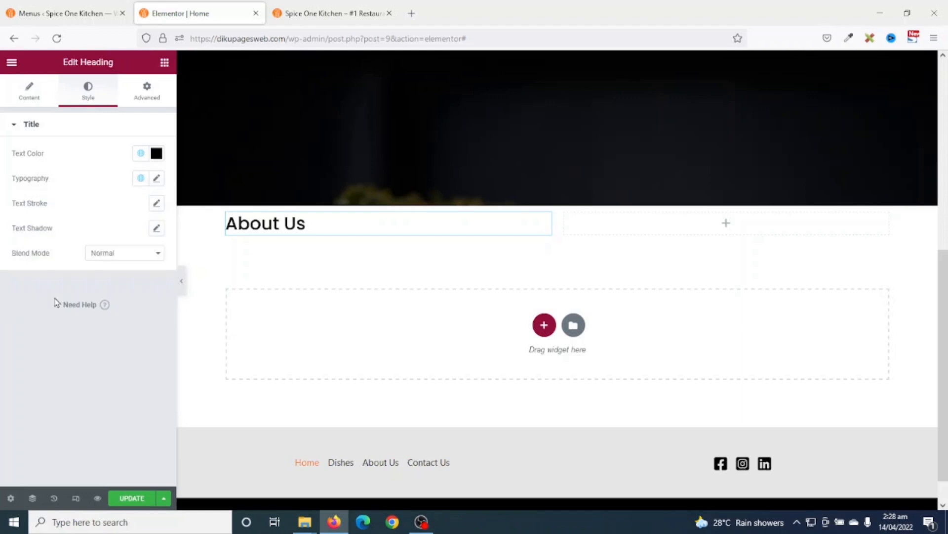
{"action": "scroll", "coordinate": [198, 237], "scroll_direction": "up", "scroll_amount": 1}
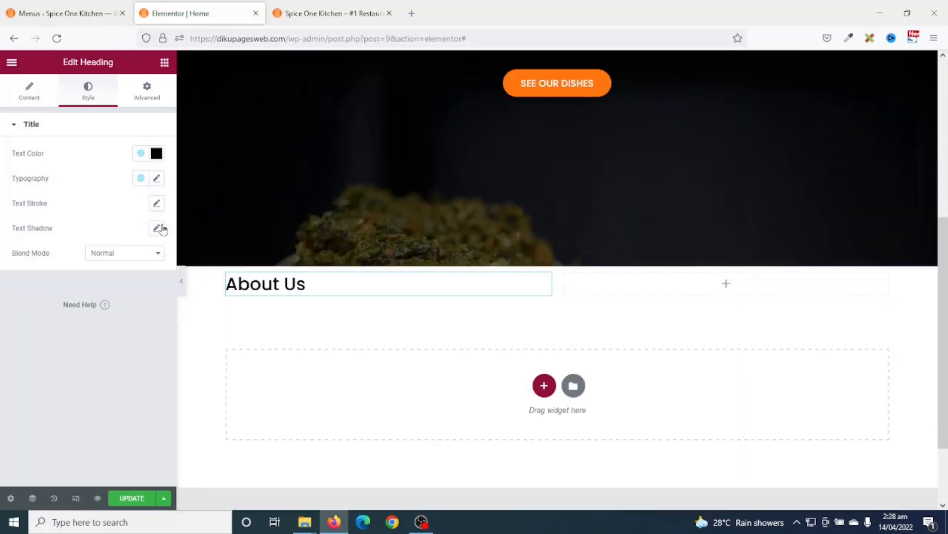
{"action": "left_click", "coordinate": [156, 180]}
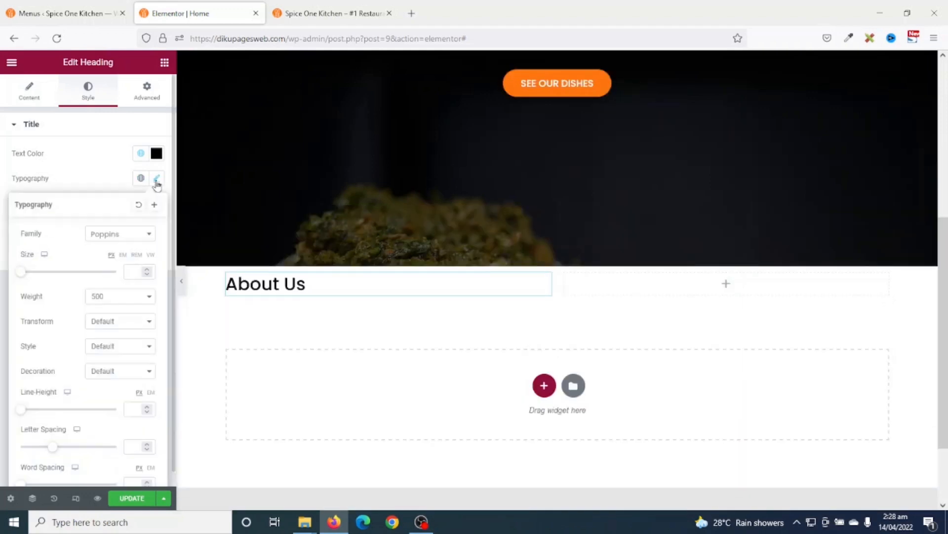
{"action": "left_click_drag", "start_coordinate": [20, 275], "coordinate": [31, 277]}
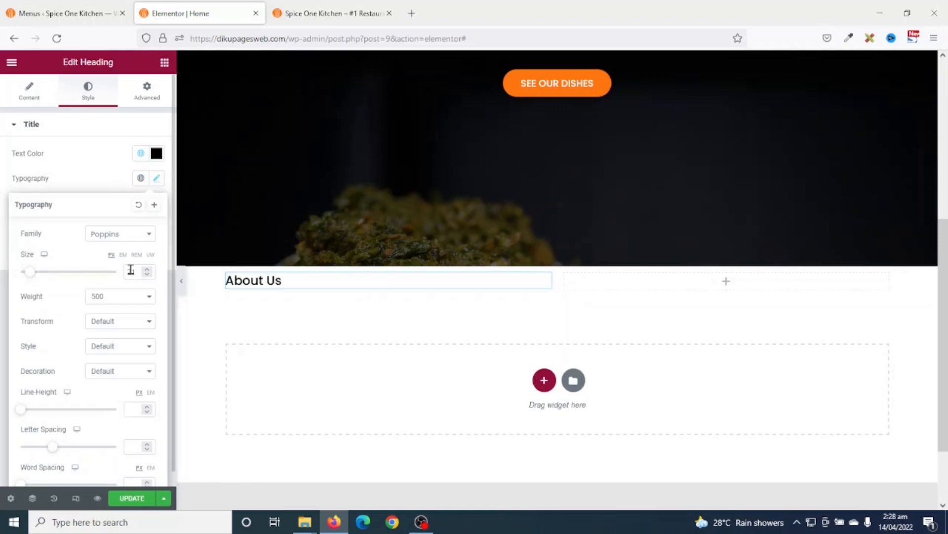
{"action": "left_click", "coordinate": [147, 274]}
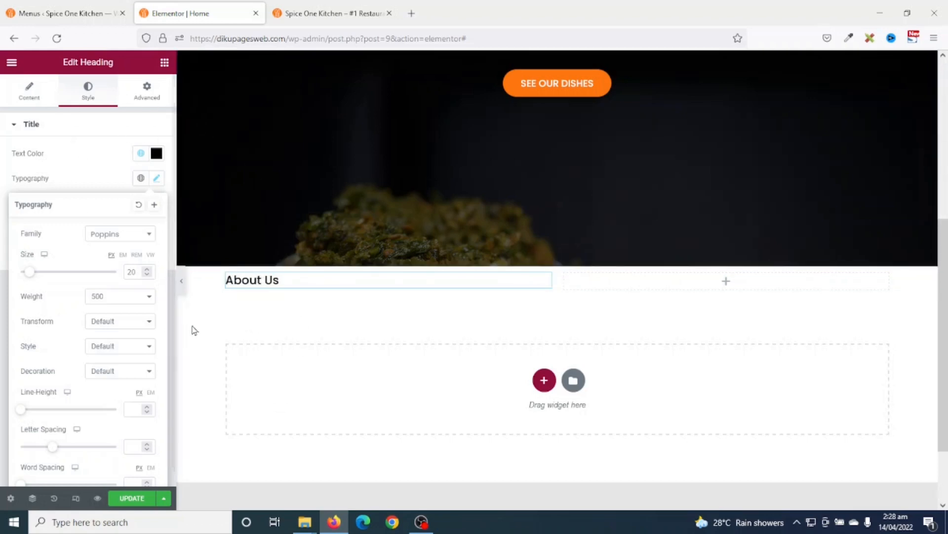
- Duplicate the About Us heading and retitle the copy 'Welcome to Spice One Kitchen'
{"action": "right_click", "coordinate": [257, 277]}
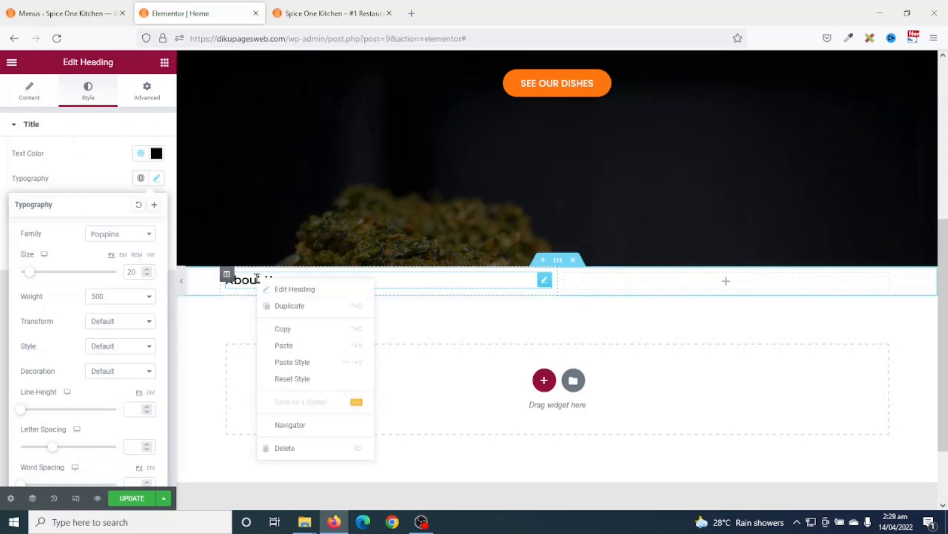
{"action": "left_click", "coordinate": [283, 311]}
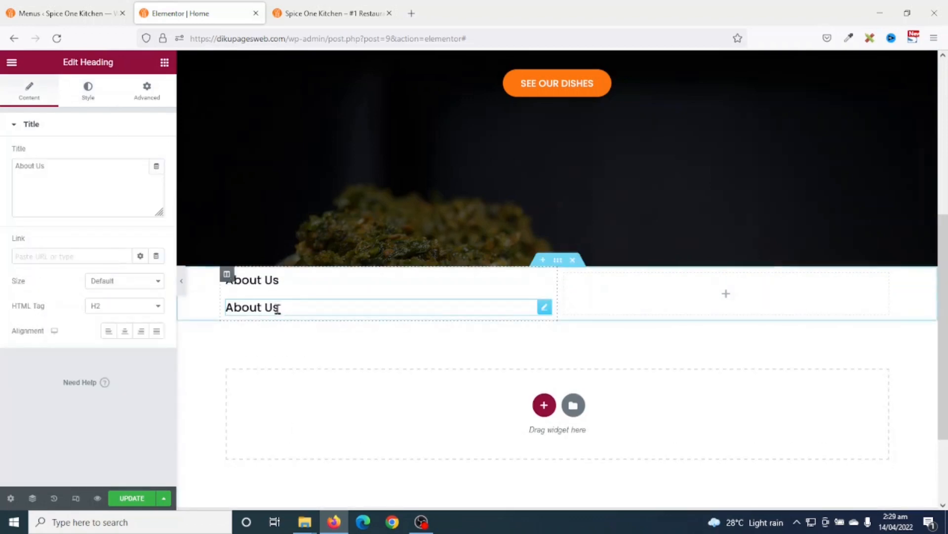
{"action": "left_click_drag", "start_coordinate": [61, 165], "coordinate": [1, 164]}
{"action": "type", "text": "Welcome t"}
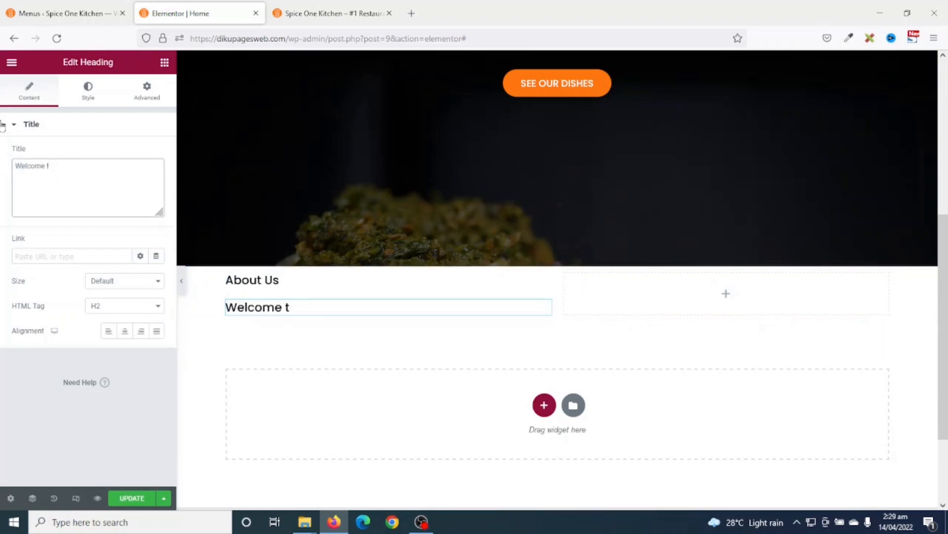
{"action": "type", "text": "po Spice One Kitchen"}
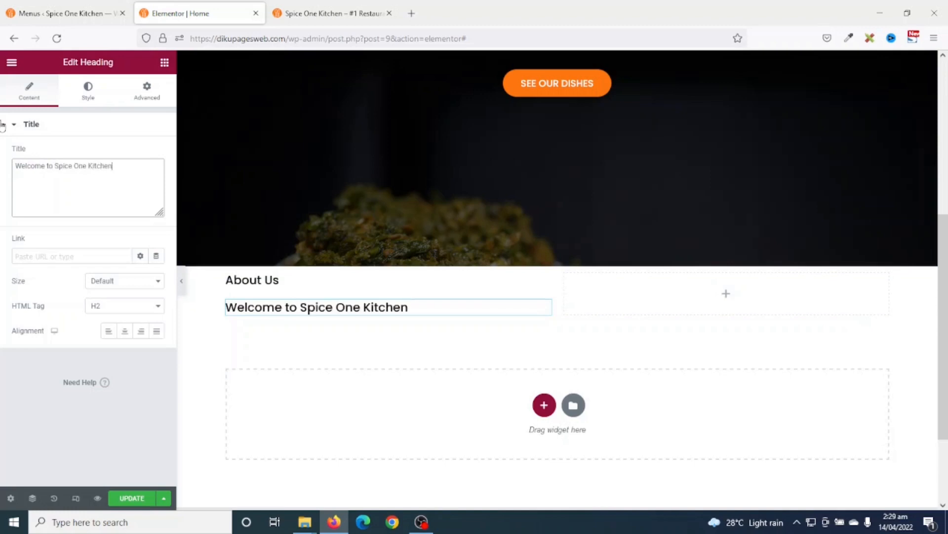
- Set the Welcome heading size to 30 and add a Text Editor paragraph below it
{"action": "left_click", "coordinate": [89, 92]}
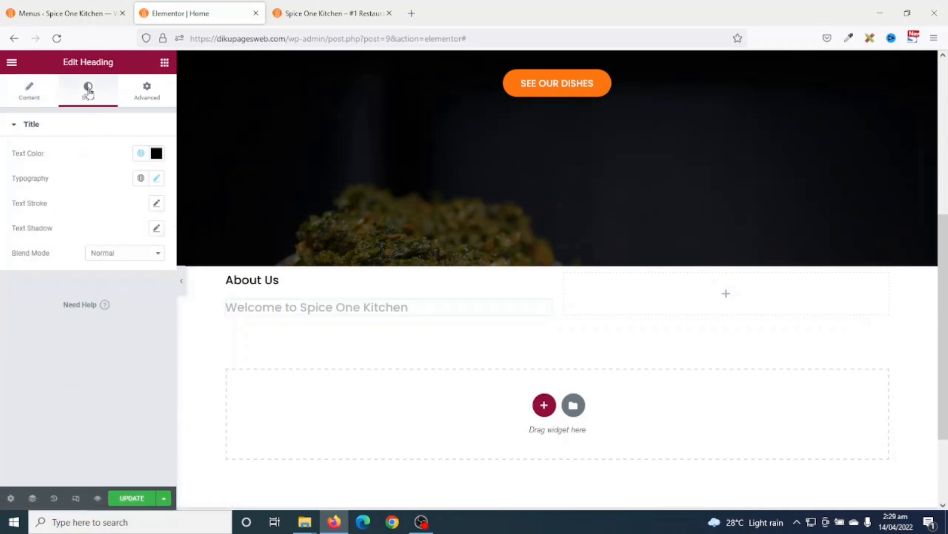
{"action": "left_click", "coordinate": [156, 178]}
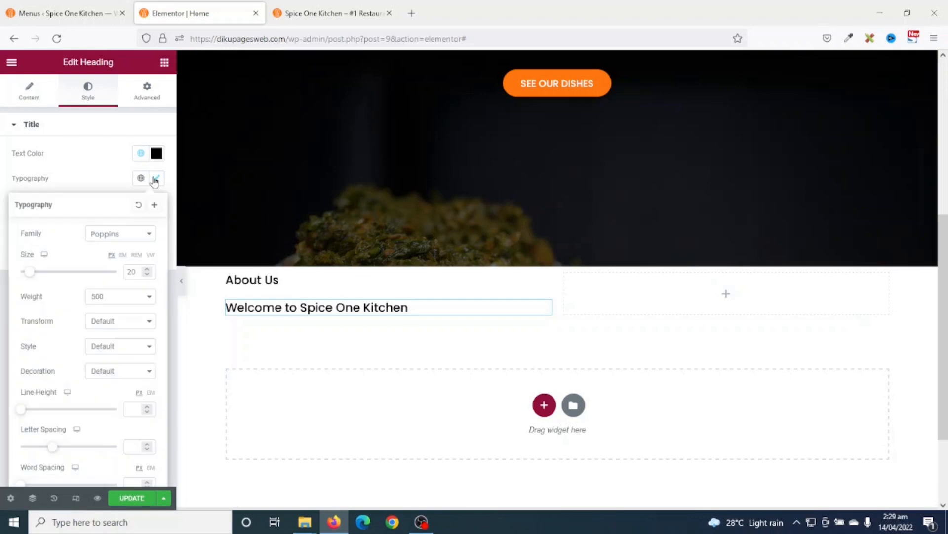
{"action": "double_click", "coordinate": [132, 272]}
{"action": "type", "text": "40"}
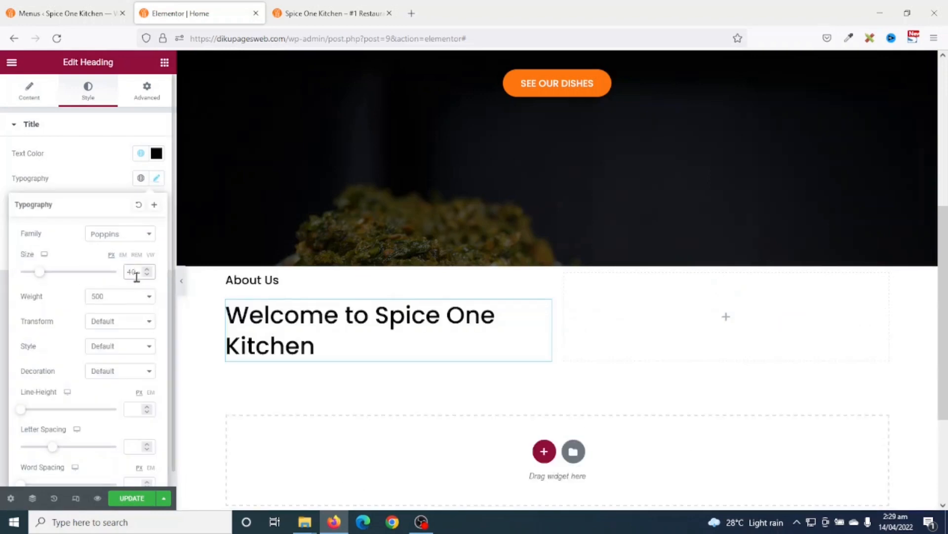
{"action": "type", "text": "30"}
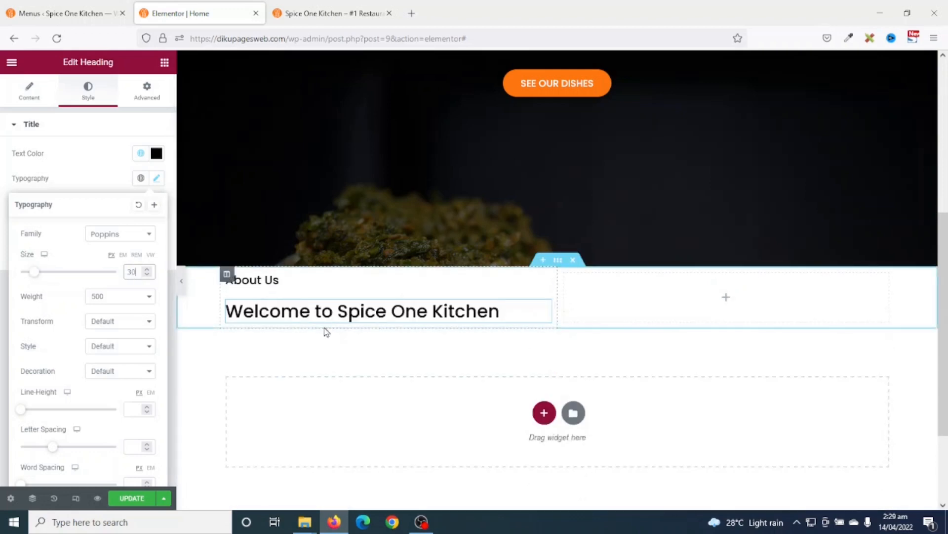
{"action": "left_click", "coordinate": [164, 65]}
{"action": "left_click_drag", "start_coordinate": [131, 259], "coordinate": [366, 328]}
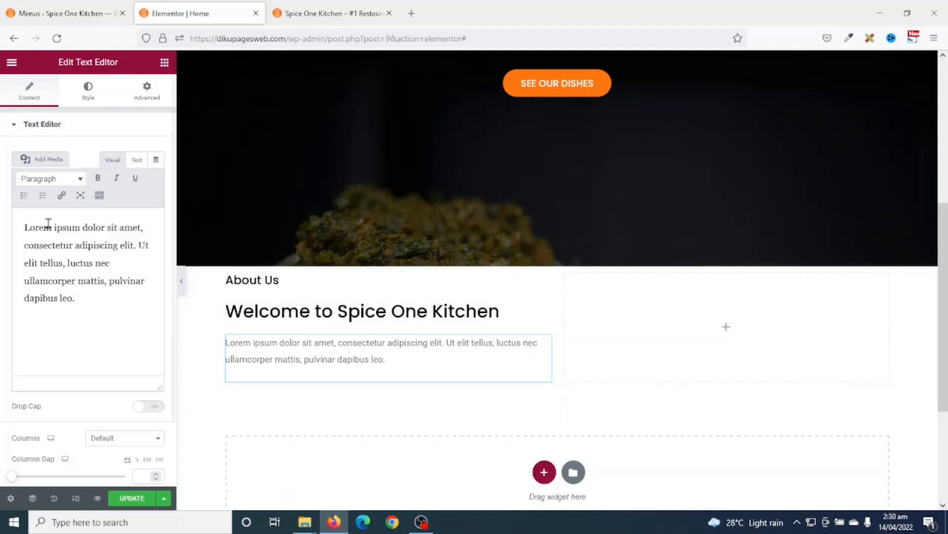
- Paste the restaurant introduction at the start of the placeholder paragraph
{"action": "left_click_drag", "start_coordinate": [21, 227], "coordinate": [105, 325]}
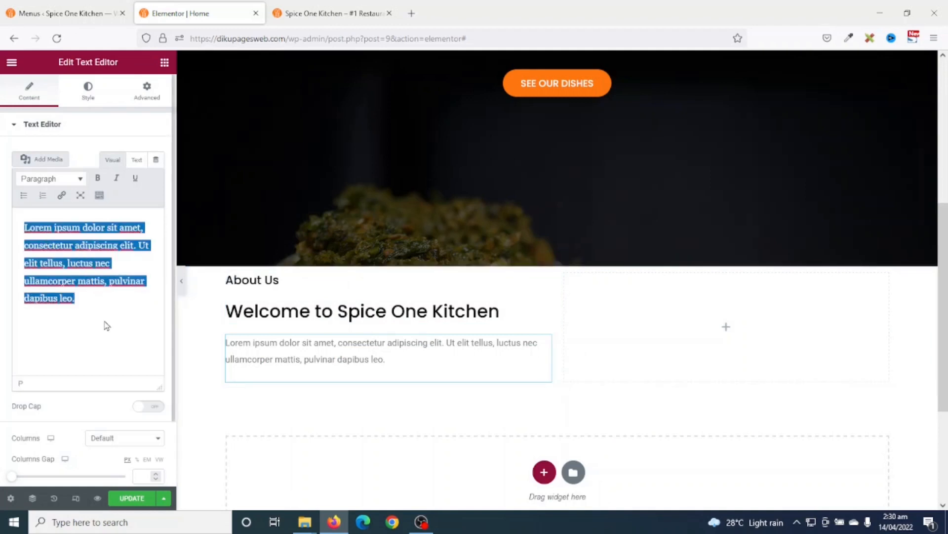
{"action": "left_click", "coordinate": [23, 231]}
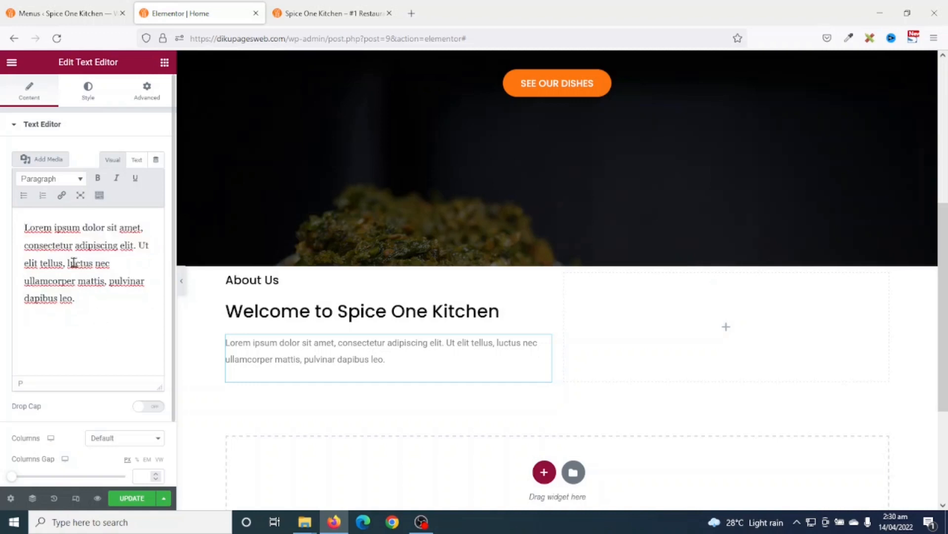
{"action": "type", "text": "Spick One Kitchen is the number 1 restaurant in Tamale and its environs. We call on you to come eat with us to have a feel of real home made delicious foods."}
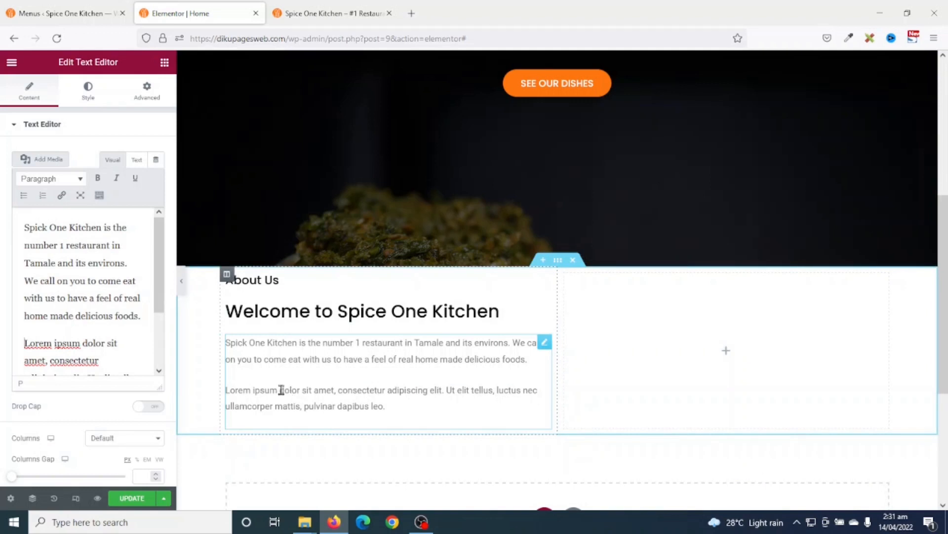
- Darken the paragraph text colour and save it as a global colour named 'Grey'
{"action": "left_click", "coordinate": [80, 95]}
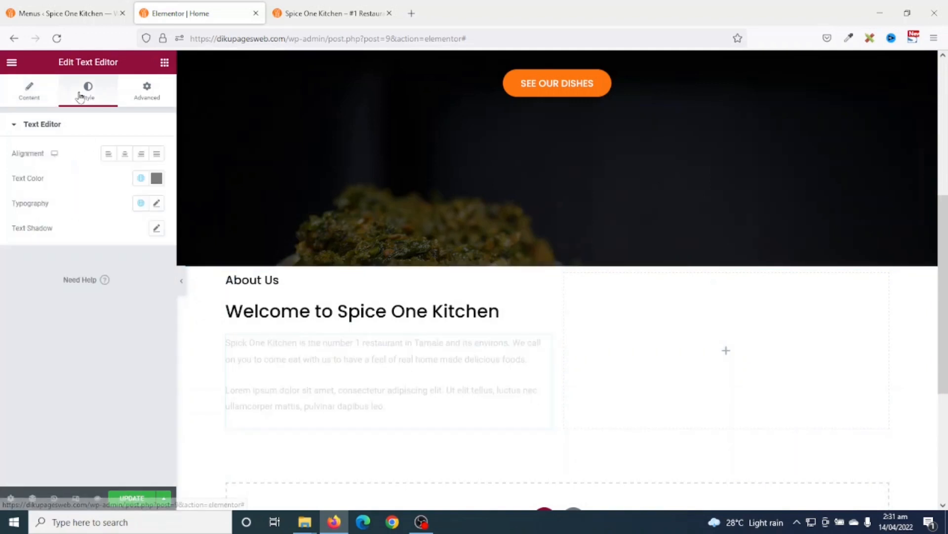
{"action": "left_click", "coordinate": [156, 179]}
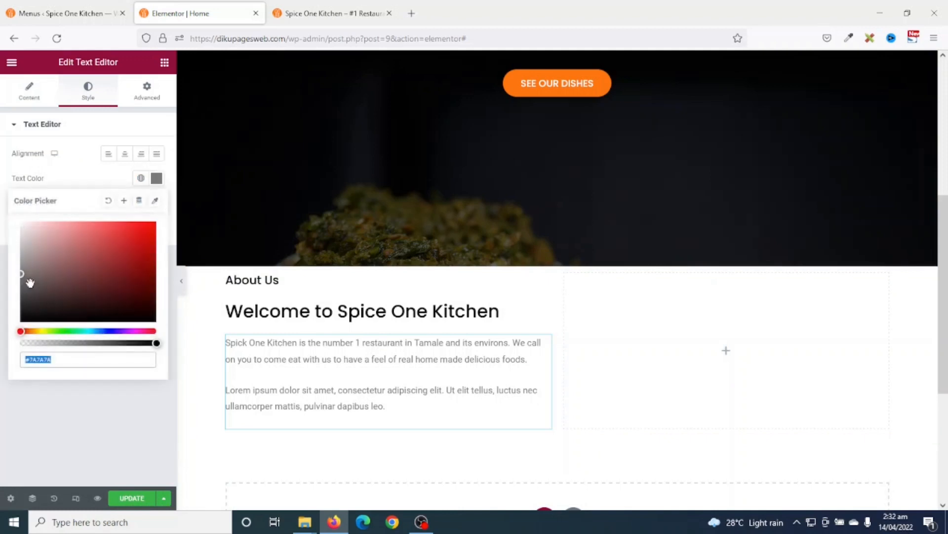
{"action": "left_click_drag", "start_coordinate": [23, 271], "coordinate": [21, 296]}
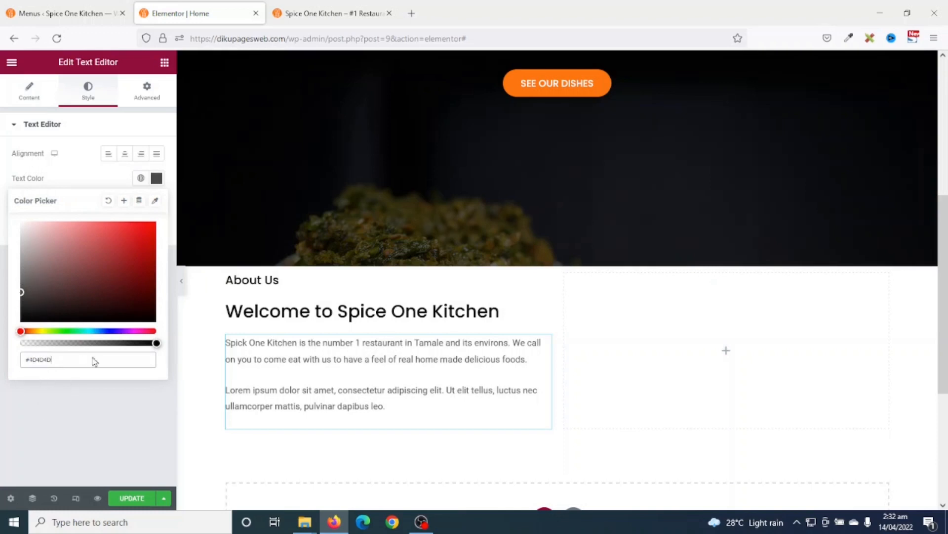
{"action": "left_click", "coordinate": [124, 200]}
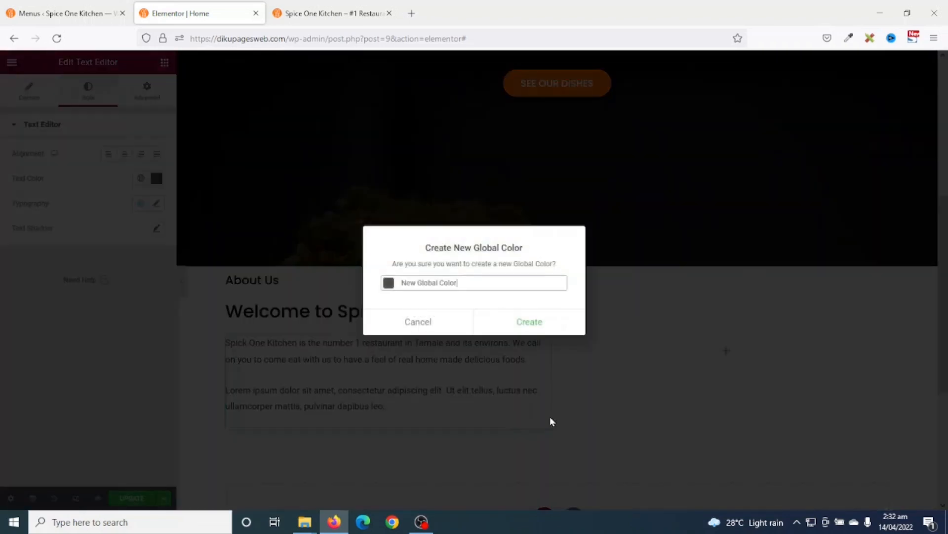
{"action": "left_click_drag", "start_coordinate": [468, 284], "coordinate": [286, 289]}
{"action": "type", "text": "Gray"}
{"action": "key", "text": "BackSpace"}
{"action": "key", "text": "BackSpace"}
{"action": "type", "text": "ey"}
{"action": "left_click", "coordinate": [520, 329]}
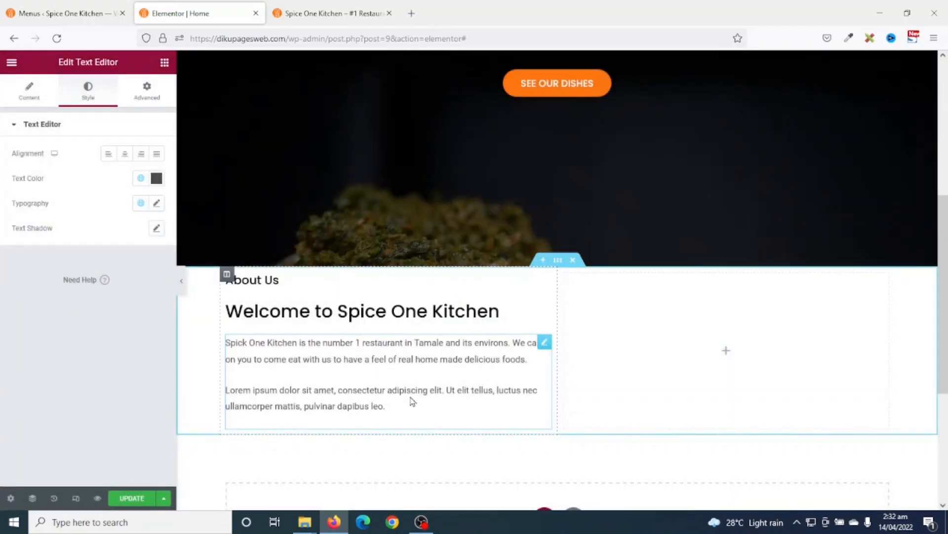
- Apply the Poppins global font to the paragraph
{"action": "left_click", "coordinate": [143, 205]}
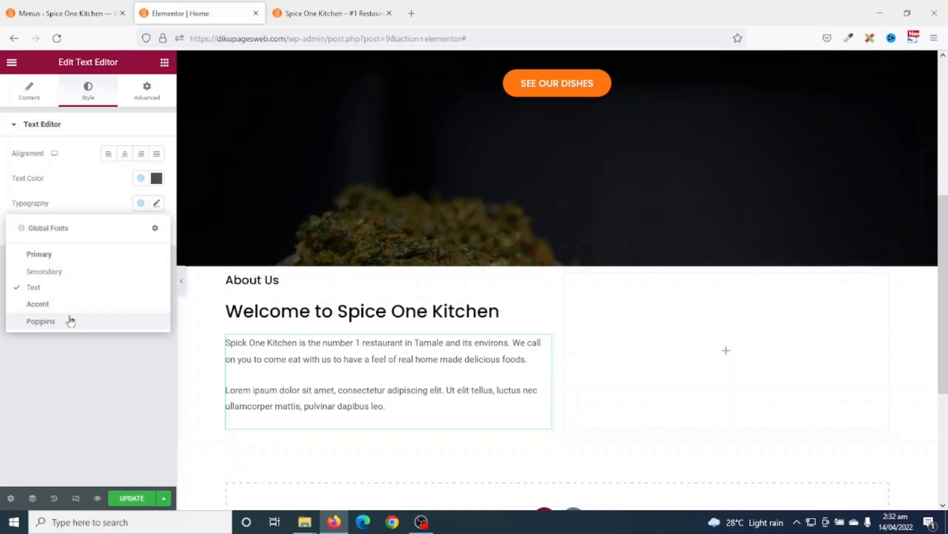
{"action": "left_click", "coordinate": [41, 322]}
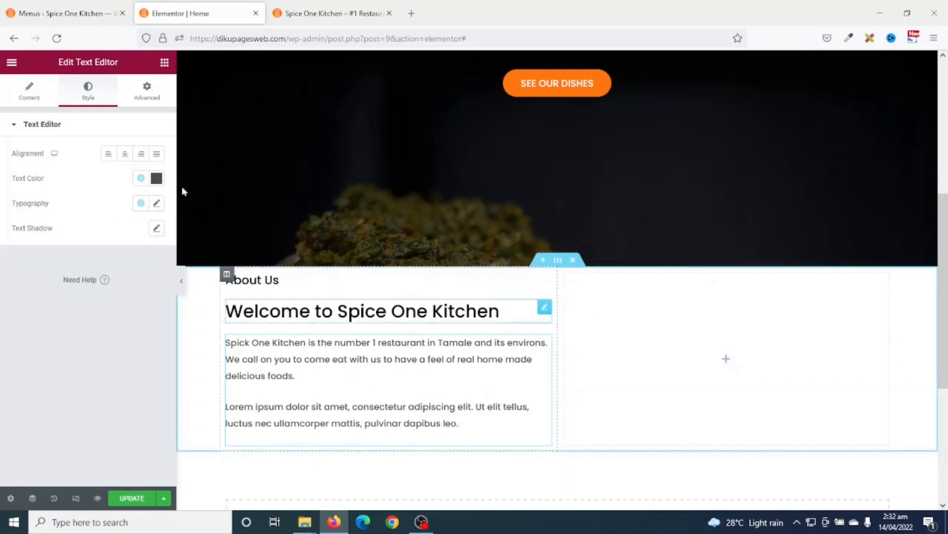
{"action": "left_click", "coordinate": [164, 63]}
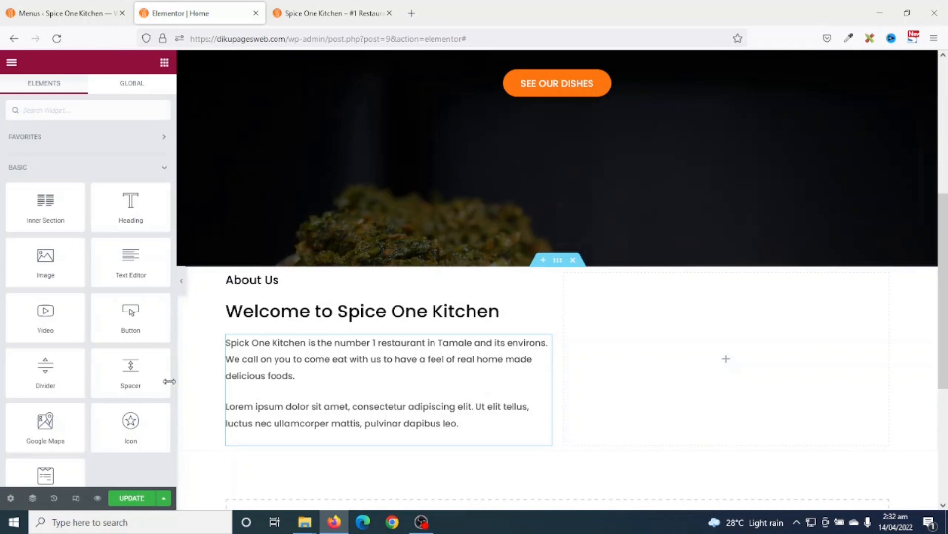
- Add a 'More Info' button below the paragraph linking to the About Us page
{"action": "left_click_drag", "start_coordinate": [140, 330], "coordinate": [303, 444]}
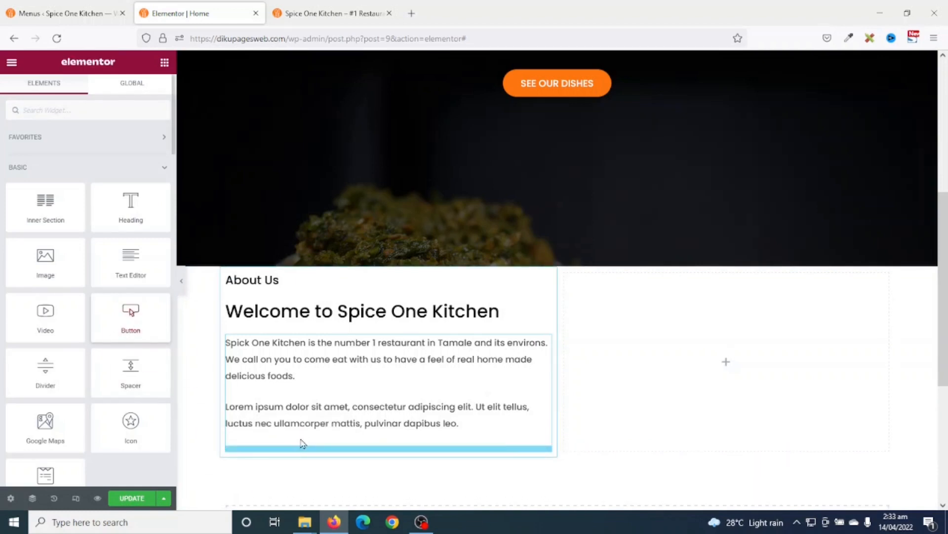
{"action": "left_click_drag", "start_coordinate": [129, 180], "coordinate": [14, 183]}
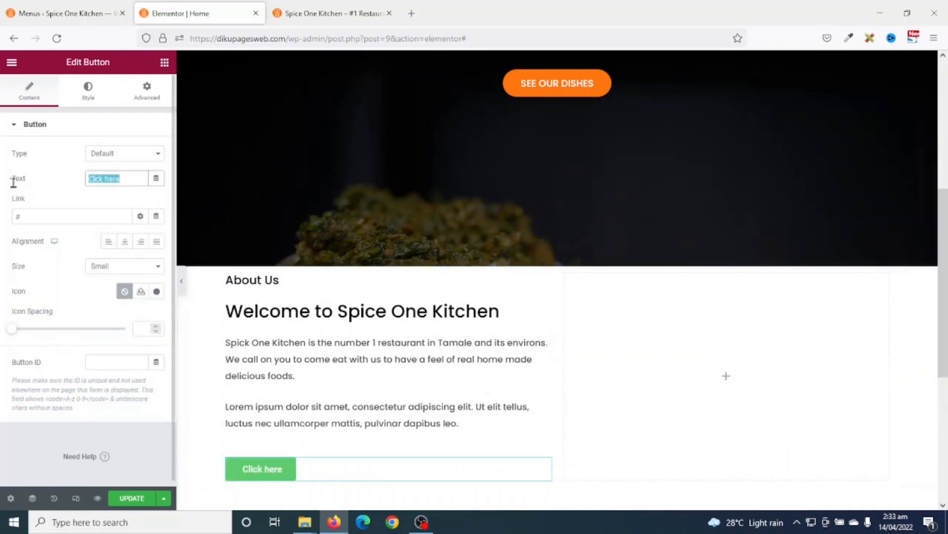
{"action": "type", "text": "More Info"}
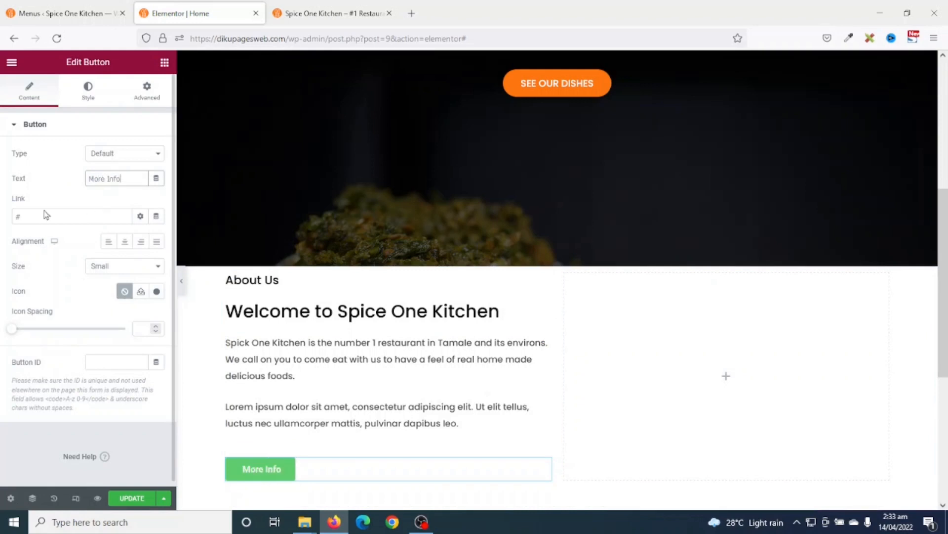
{"action": "left_click_drag", "start_coordinate": [36, 217], "coordinate": [1, 226]}
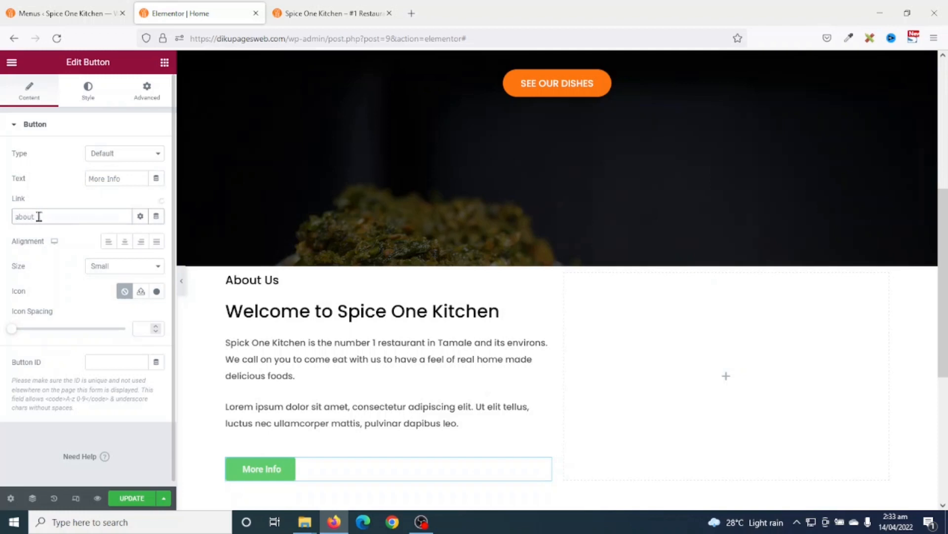
{"action": "left_click", "coordinate": [39, 238]}
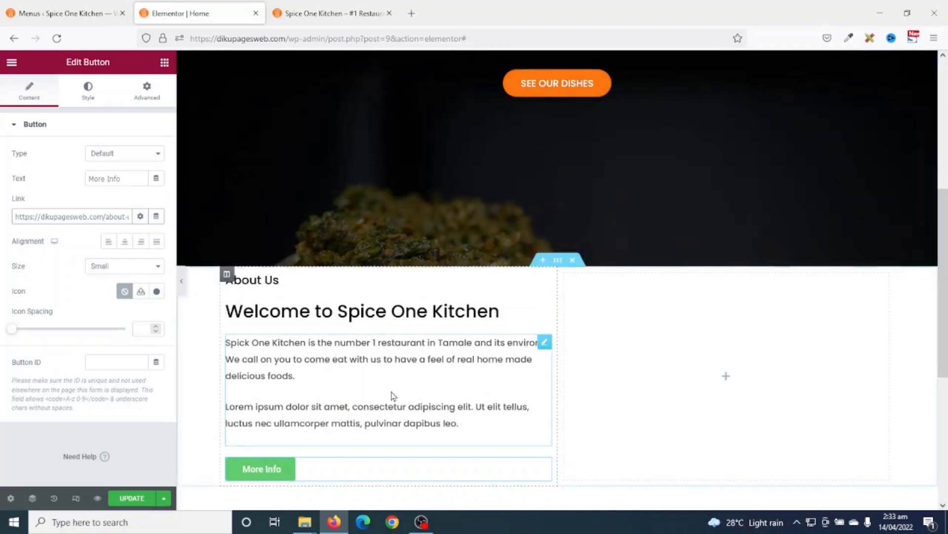
- Copy the SEE OUR DISHES button's orange style onto the More Info button
{"action": "right_click", "coordinate": [545, 85]}
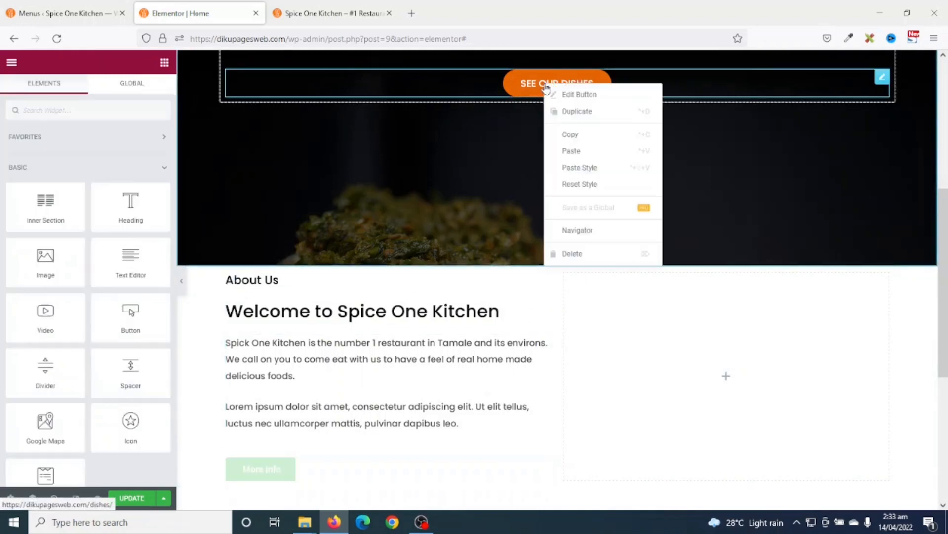
{"action": "left_click", "coordinate": [576, 135]}
{"action": "right_click", "coordinate": [255, 473]}
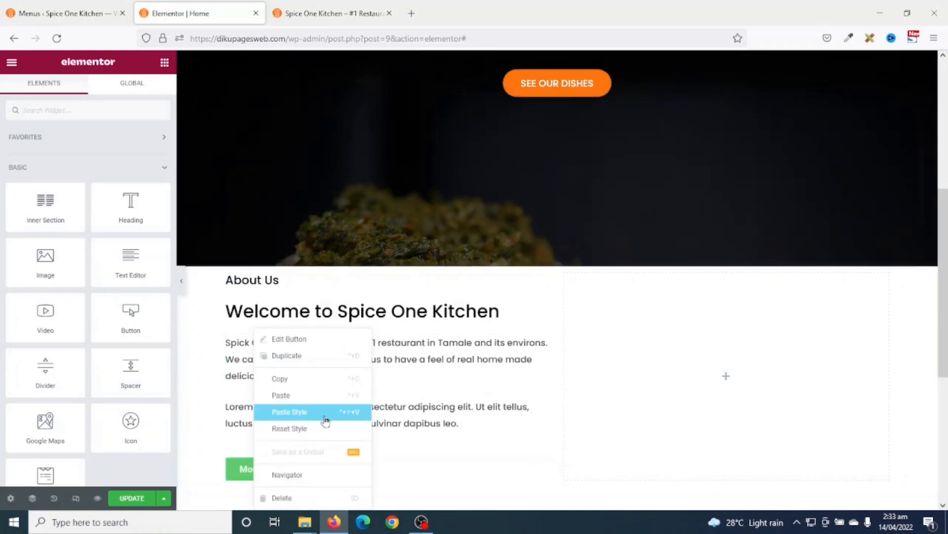
{"action": "left_click", "coordinate": [325, 418]}
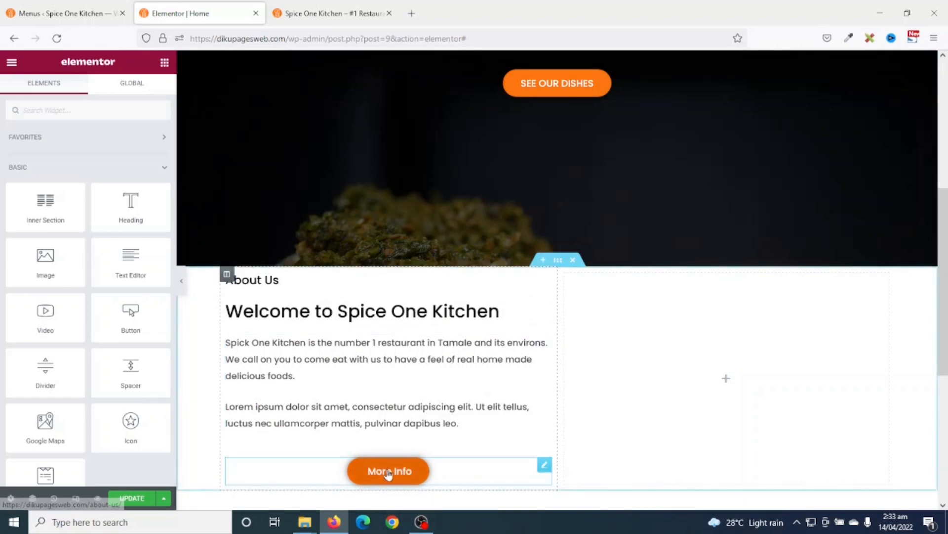
- Left-align the button and change its label to 'MORE INFO'
{"action": "left_click", "coordinate": [388, 472]}
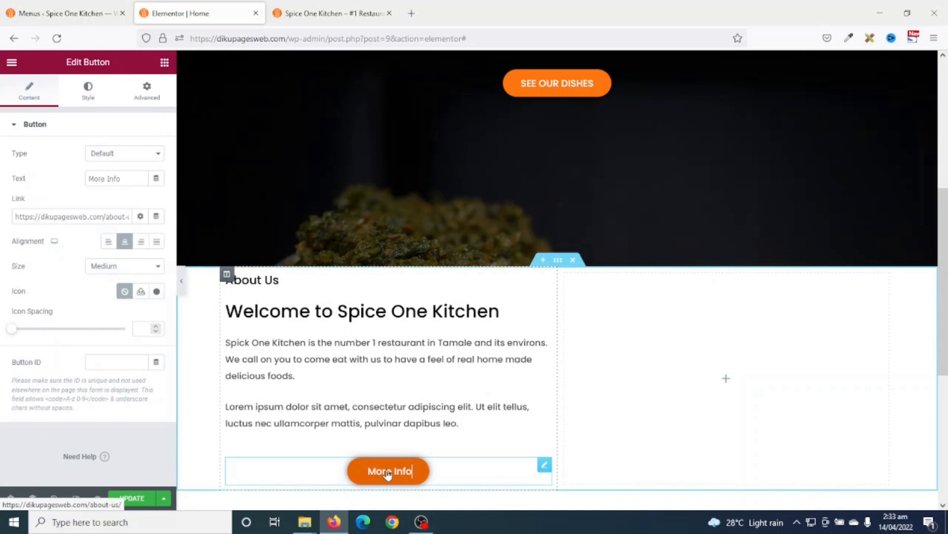
{"action": "left_click", "coordinate": [106, 241]}
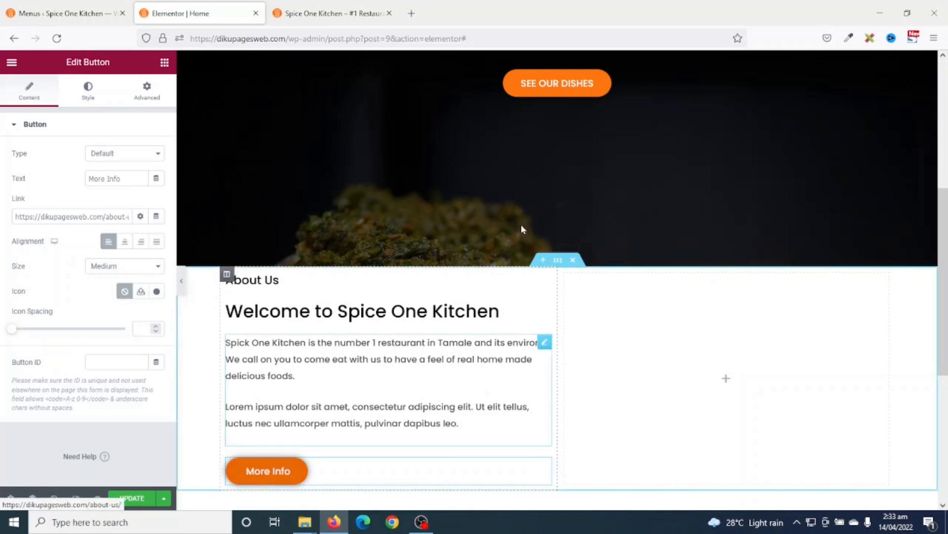
{"action": "triple_click", "coordinate": [128, 177]}
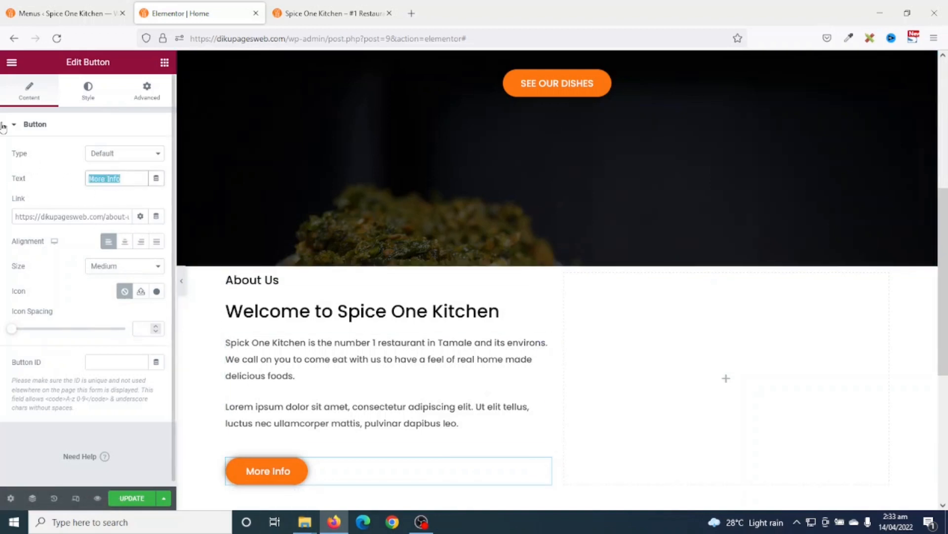
{"action": "type", "text": "MORE INFO"}
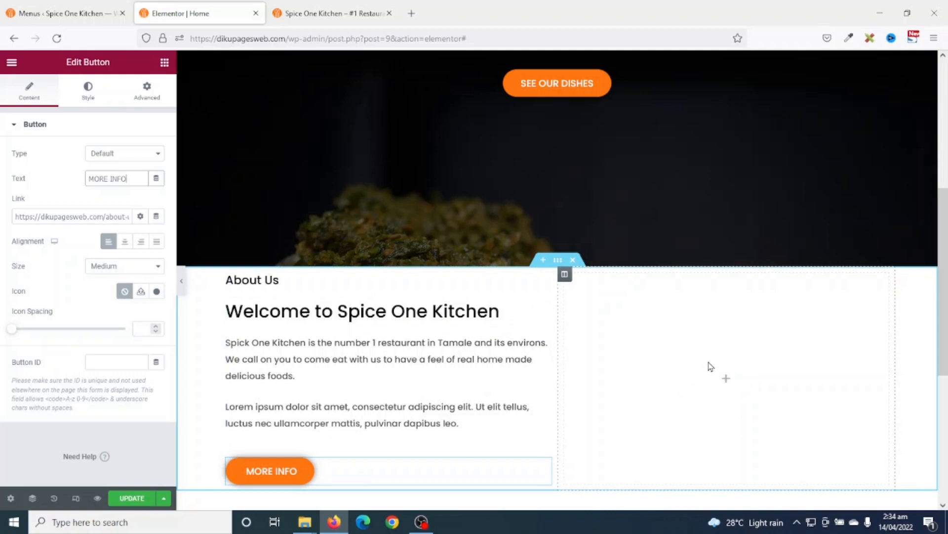
- Add an Image widget to the right column, upload the restaurant photos, and insert fufu-about
{"action": "left_click", "coordinate": [165, 62]}
{"action": "left_click_drag", "start_coordinate": [45, 264], "coordinate": [696, 387]}
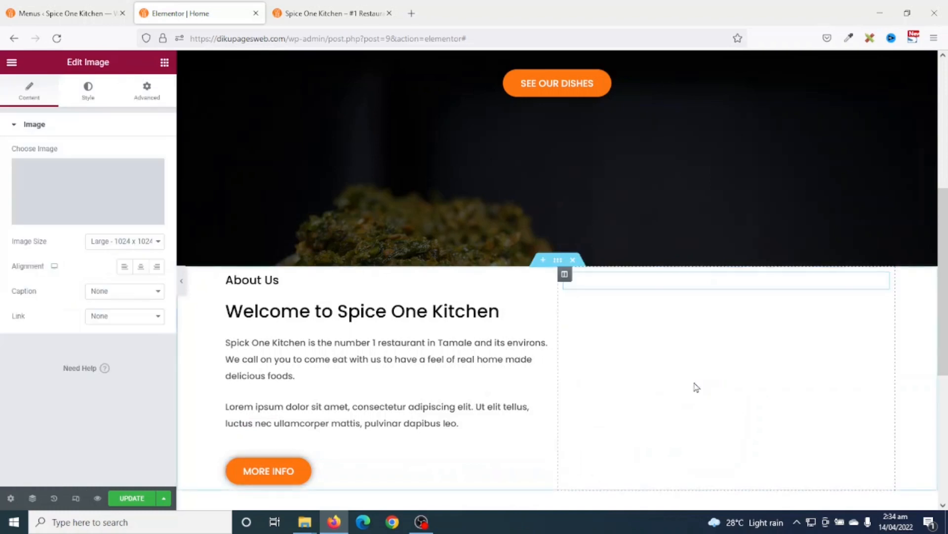
{"action": "left_click", "coordinate": [69, 189]}
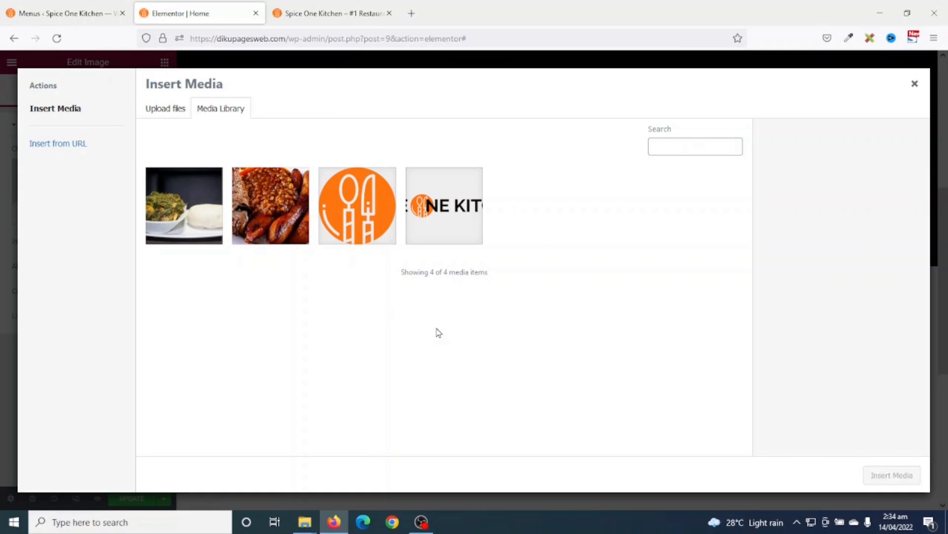
{"action": "left_click", "coordinate": [305, 522]}
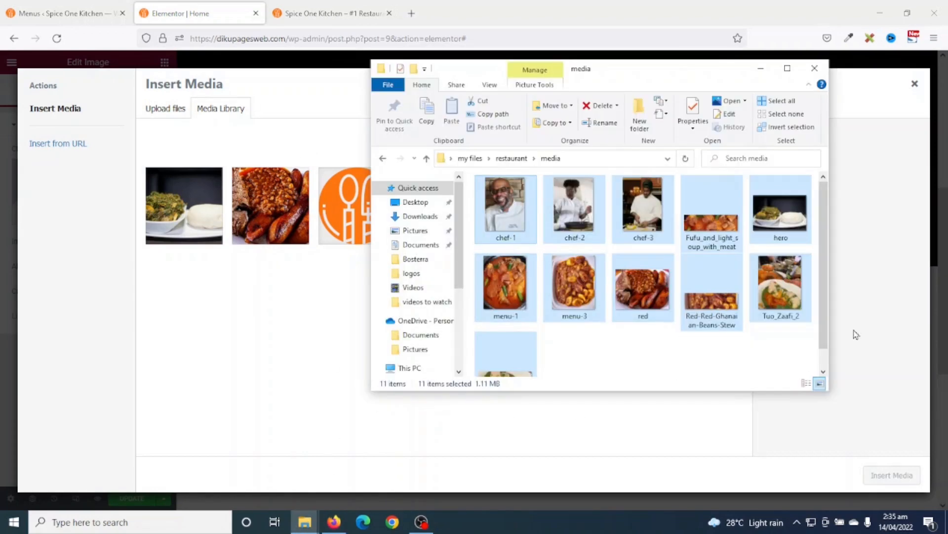
{"action": "left_click_drag", "start_coordinate": [521, 213], "coordinate": [251, 359]}
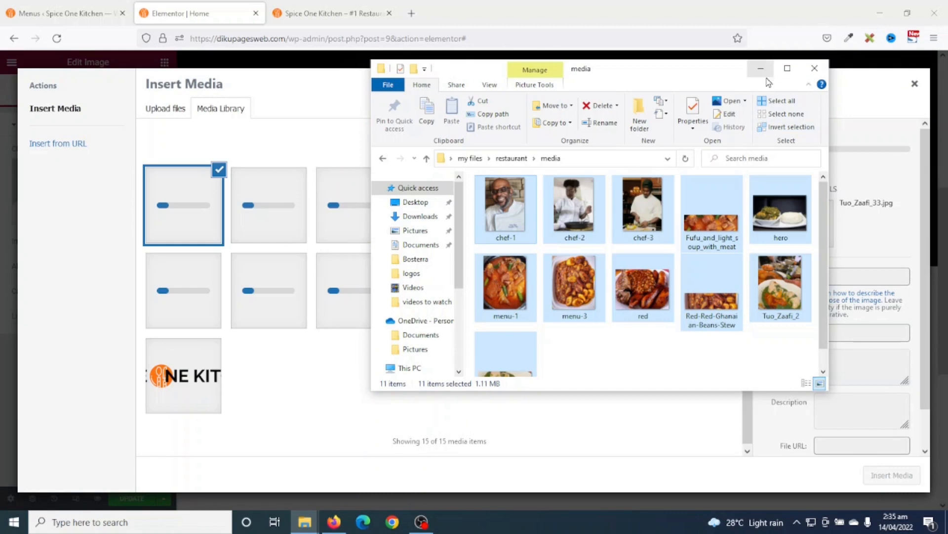
{"action": "left_click", "coordinate": [761, 68]}
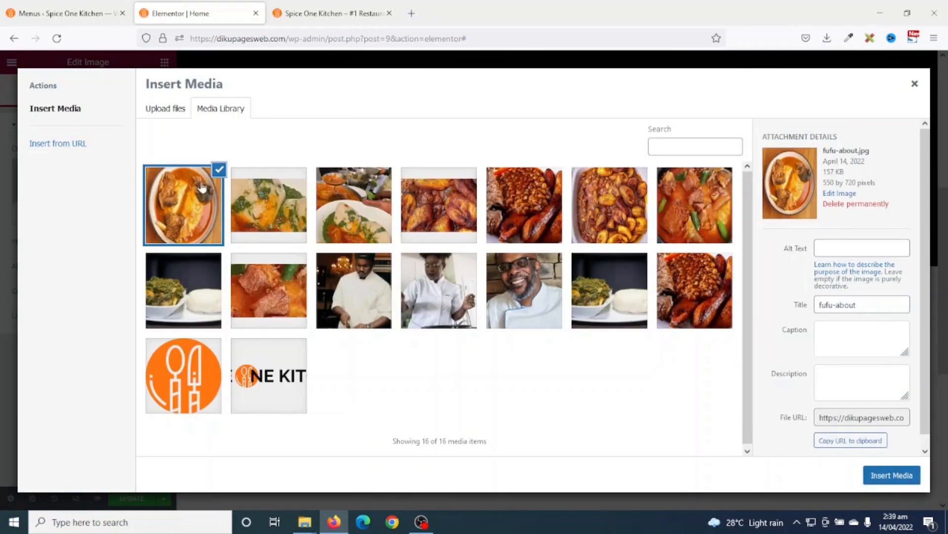
{"action": "left_click", "coordinate": [899, 475]}
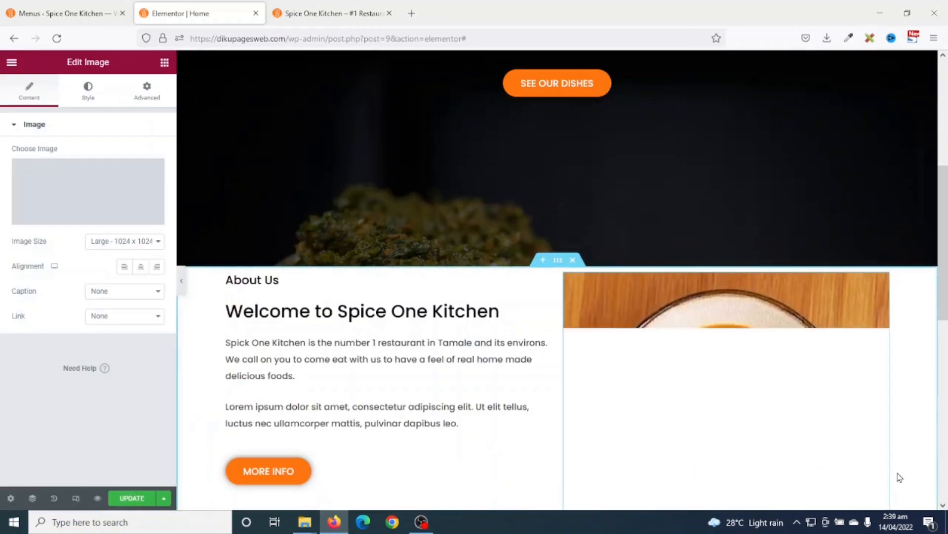
- Set the fufu-about image width to 80%
{"action": "scroll", "coordinate": [378, 493], "scroll_direction": "down", "scroll_amount": 3}
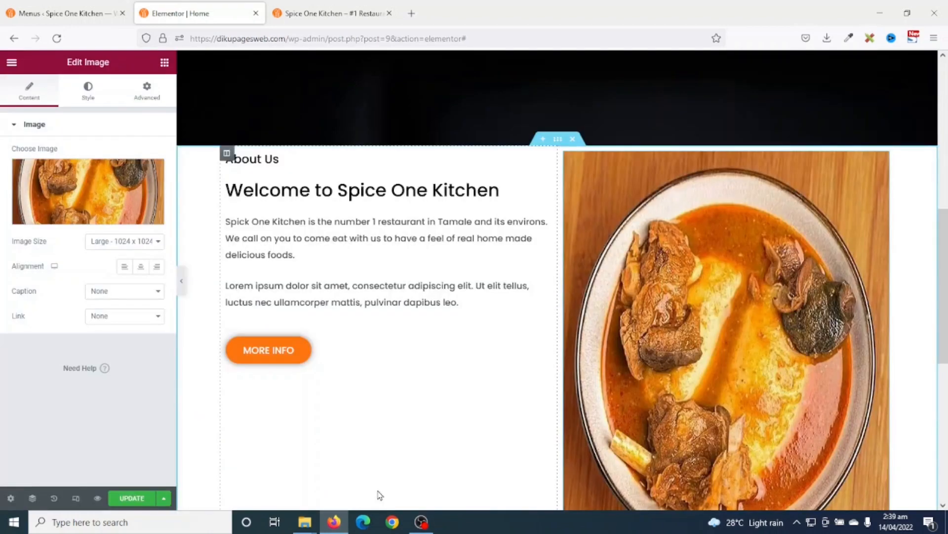
{"action": "left_click", "coordinate": [87, 99]}
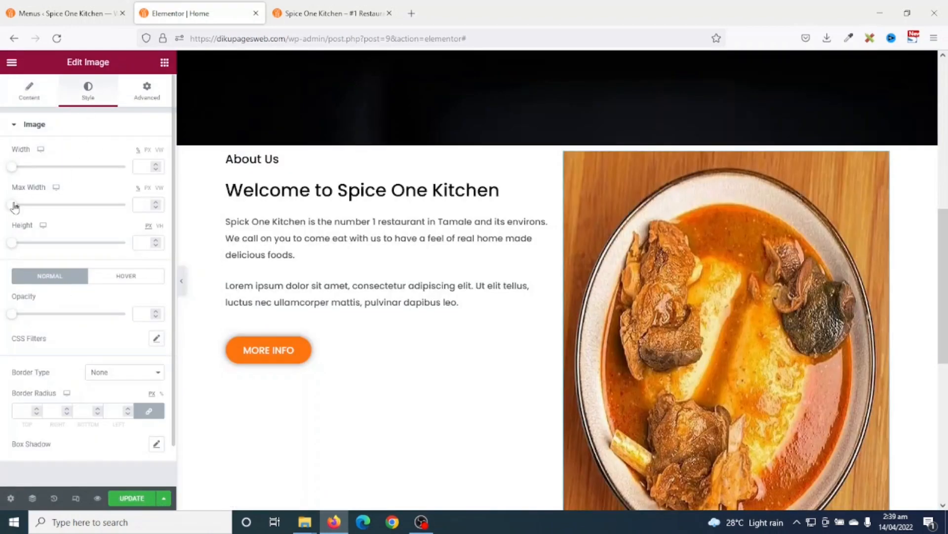
{"action": "left_click_drag", "start_coordinate": [12, 169], "coordinate": [99, 194]}
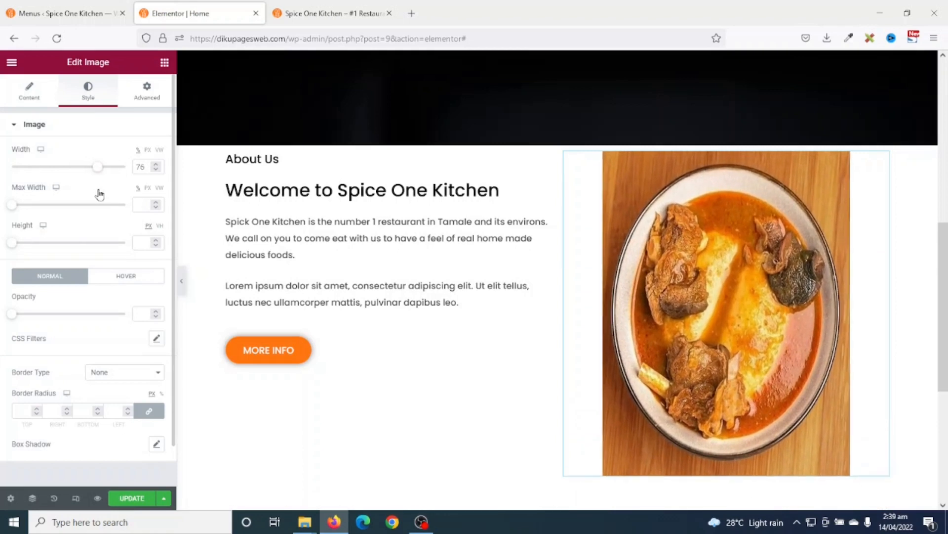
{"action": "left_click", "coordinate": [155, 165]}
{"action": "left_click", "coordinate": [155, 165]}
{"action": "left_click", "coordinate": [155, 165]}
{"action": "left_click", "coordinate": [155, 165]}
{"action": "scroll", "coordinate": [810, 391], "scroll_direction": "down", "scroll_amount": 2}
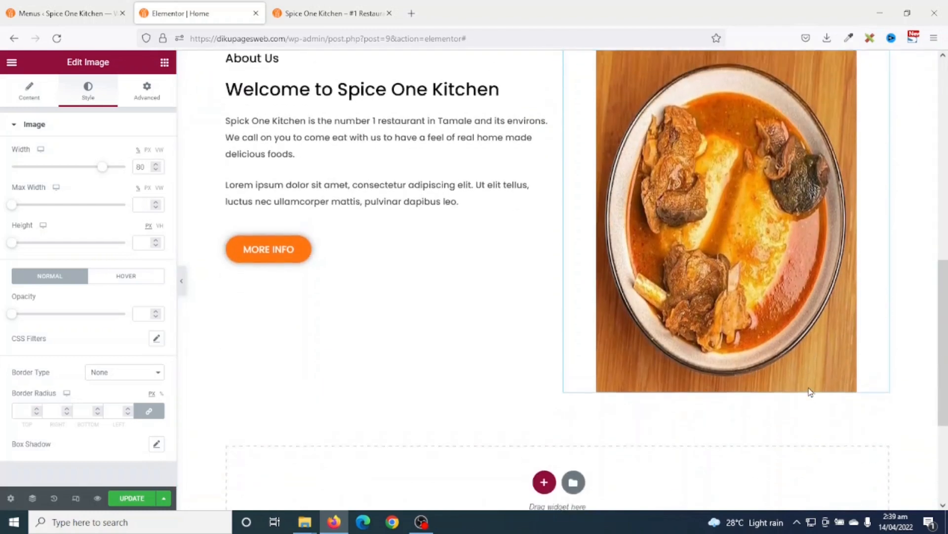
{"action": "scroll", "coordinate": [791, 398], "scroll_direction": "up", "scroll_amount": 3}
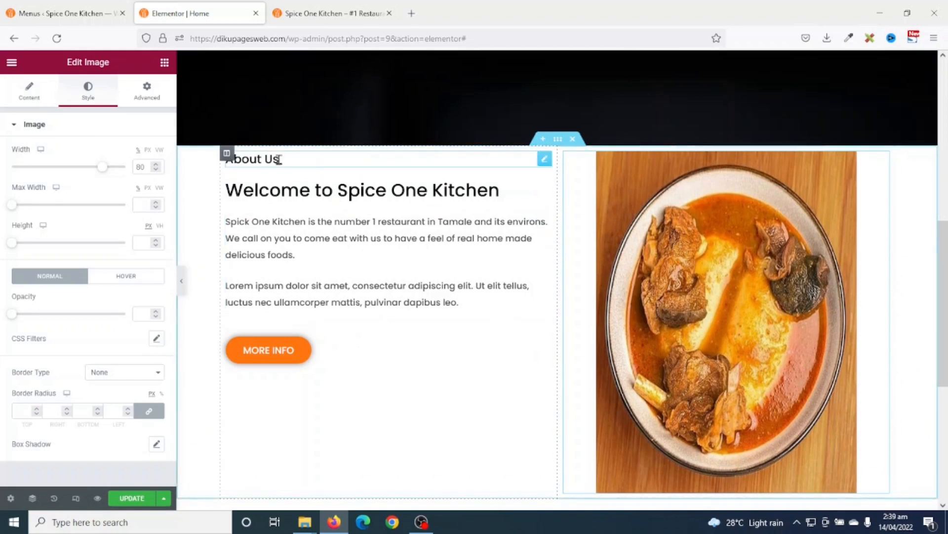
{"action": "scroll", "coordinate": [464, 248], "scroll_direction": "down", "scroll_amount": 2}
{"action": "scroll", "coordinate": [464, 248], "scroll_direction": "up", "scroll_amount": 2}
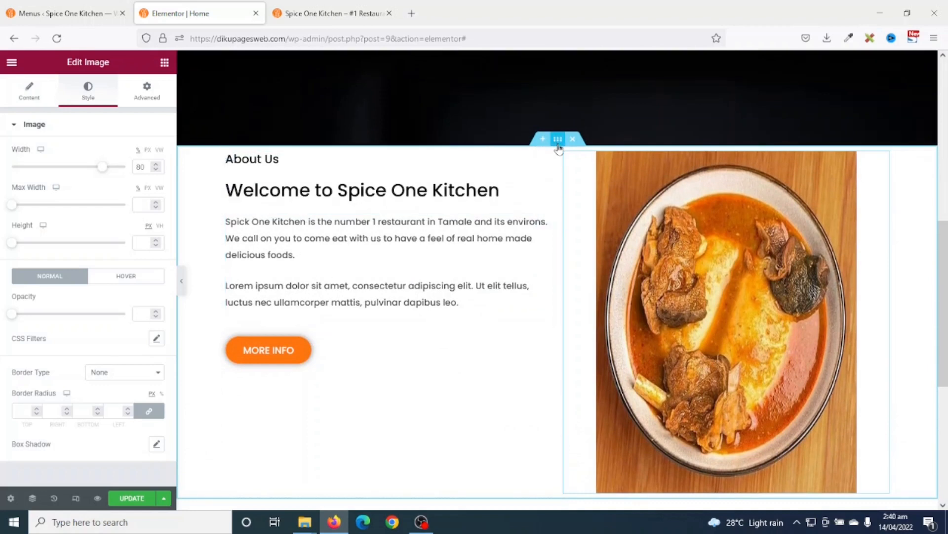
- Set the About Us section's Vertical Align to Middle
{"action": "left_click", "coordinate": [557, 140]}
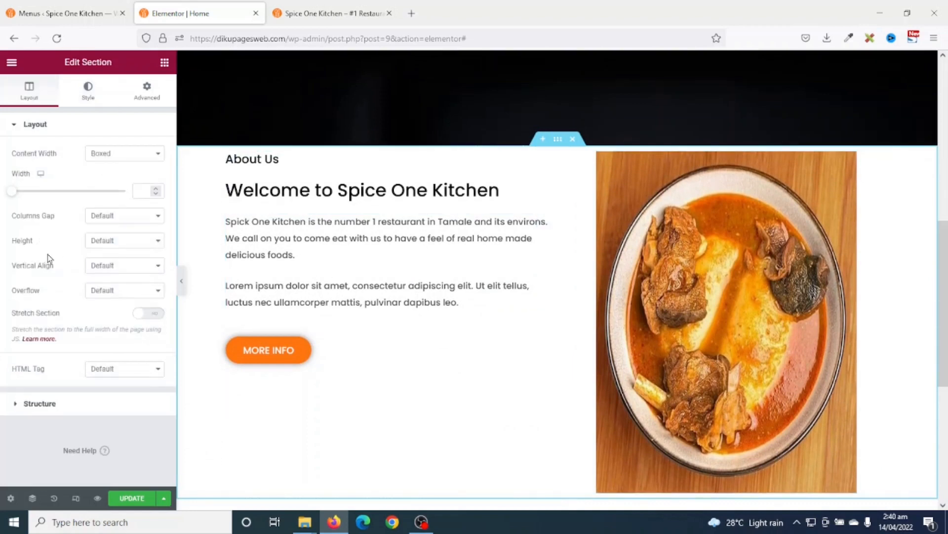
{"action": "left_click", "coordinate": [119, 267]}
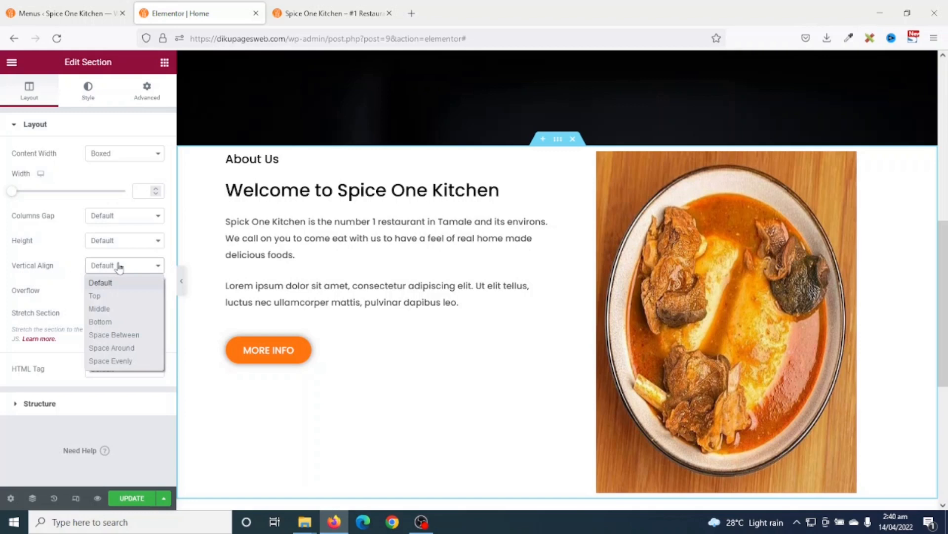
{"action": "left_click", "coordinate": [99, 309]}
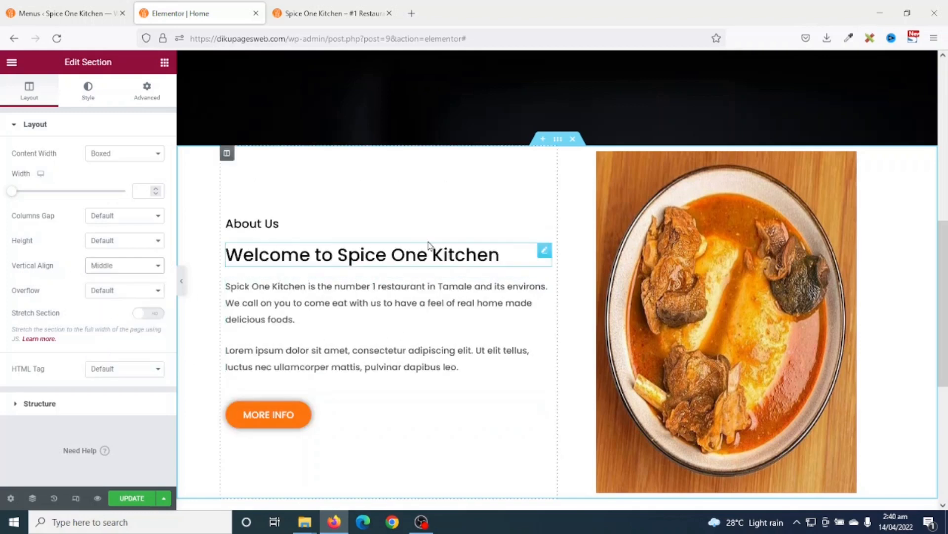
{"action": "scroll", "coordinate": [773, 391], "scroll_direction": "down", "scroll_amount": 2}
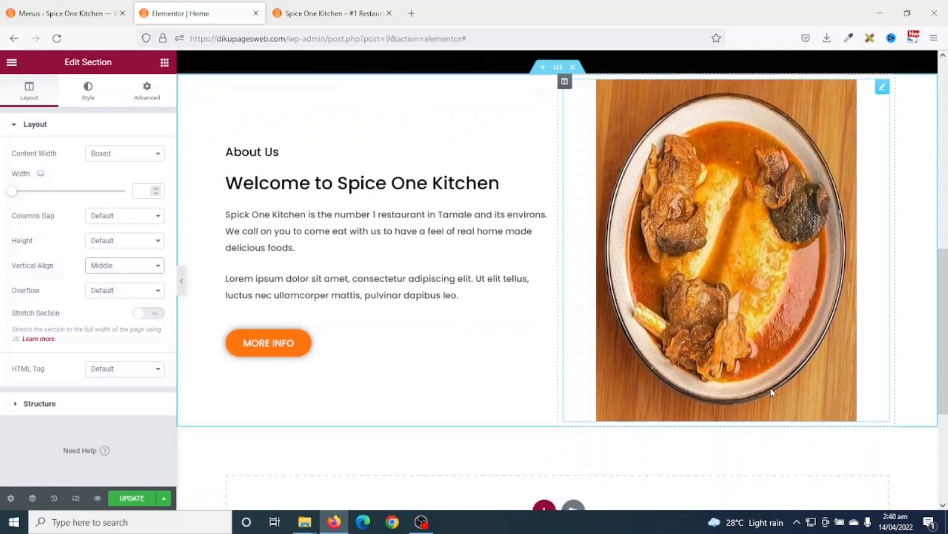
{"action": "scroll", "coordinate": [772, 392], "scroll_direction": "up", "scroll_amount": 2}
{"action": "scroll", "coordinate": [557, 429], "scroll_direction": "down", "scroll_amount": 1}
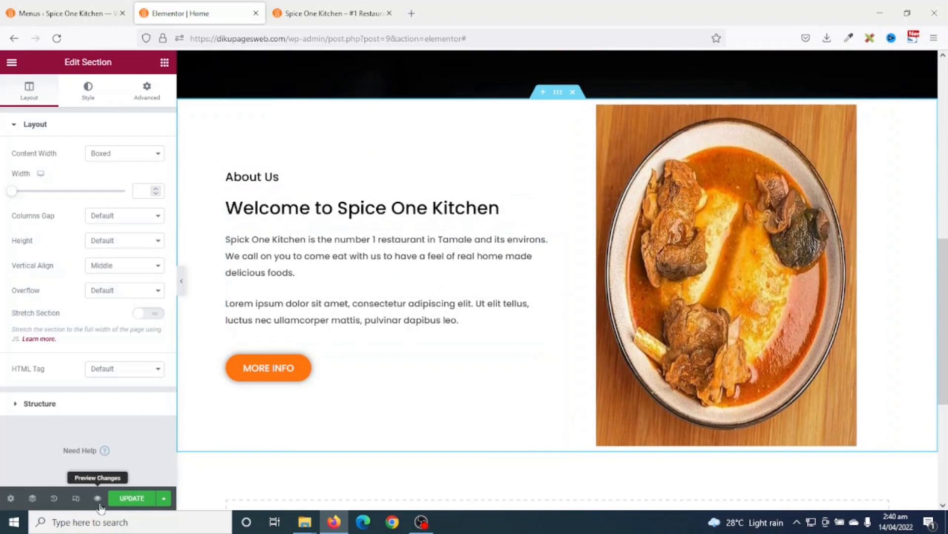
- Collapse the editor panel to preview the centred layout, then restore it
{"action": "left_click", "coordinate": [181, 284]}
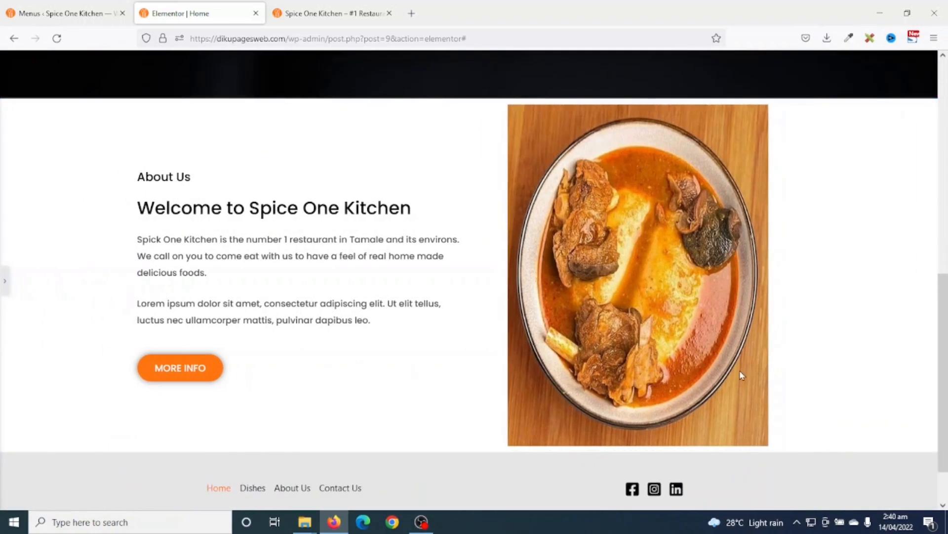
{"action": "scroll", "coordinate": [741, 375], "scroll_direction": "down", "scroll_amount": 2}
{"action": "scroll", "coordinate": [741, 372], "scroll_direction": "up", "scroll_amount": 2}
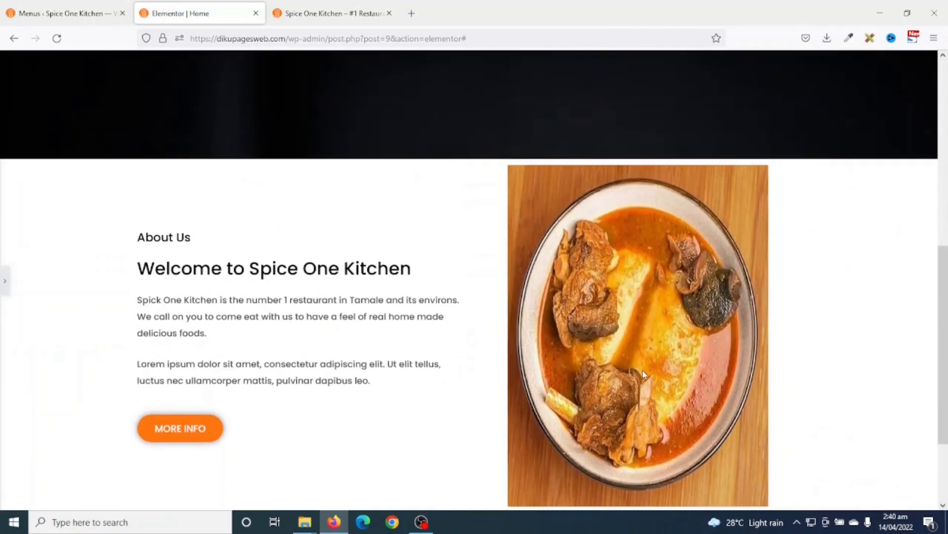
{"action": "left_click", "coordinate": [4, 280]}
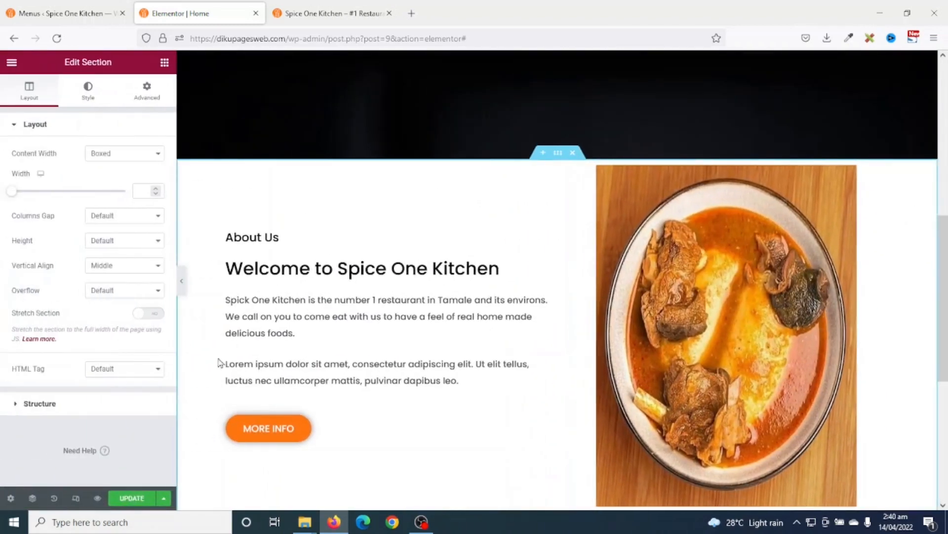
{"action": "scroll", "coordinate": [507, 370], "scroll_direction": "down", "scroll_amount": 2}
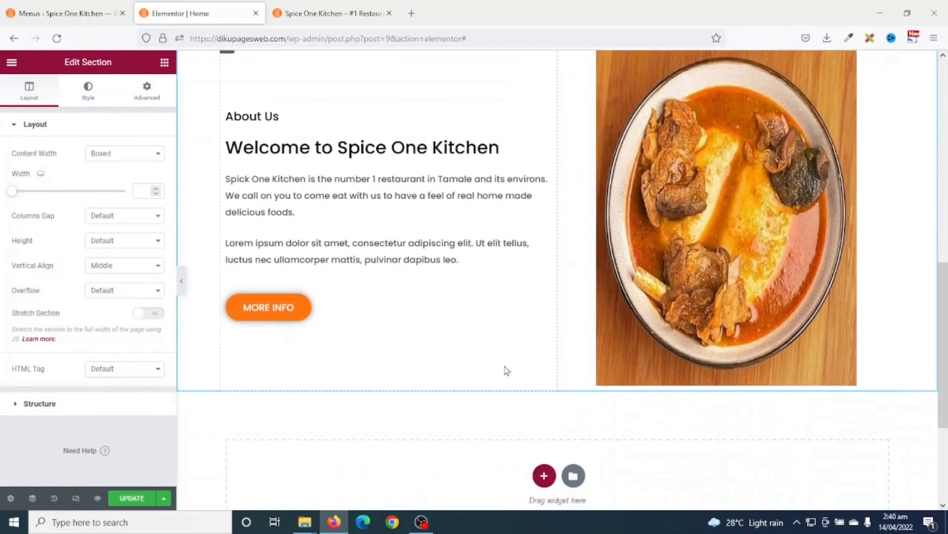
{"action": "scroll", "coordinate": [534, 391], "scroll_direction": "up", "scroll_amount": 3}
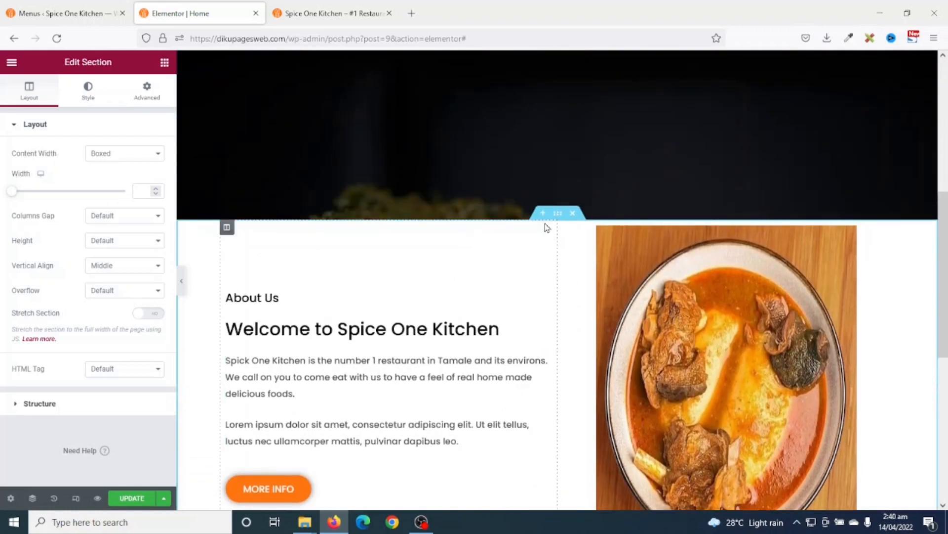
- Give the About Us section 100 px top and bottom padding and update the page
{"action": "left_click", "coordinate": [147, 93]}
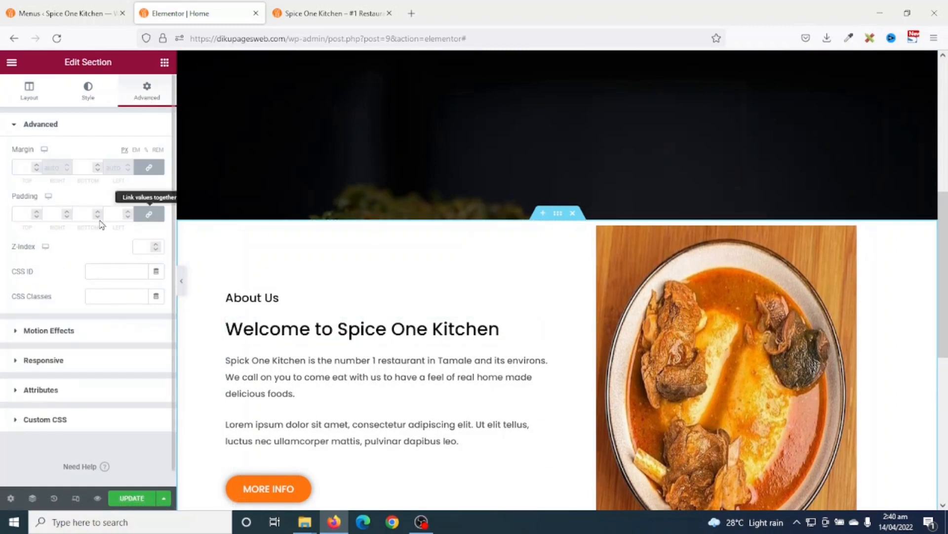
{"action": "left_click", "coordinate": [150, 216]}
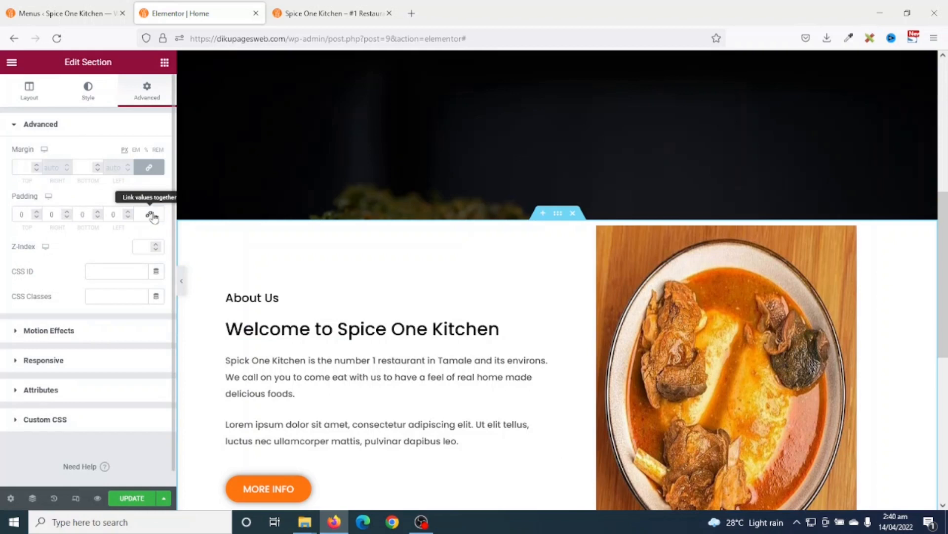
{"action": "left_click", "coordinate": [15, 212]}
{"action": "type", "text": "100"}
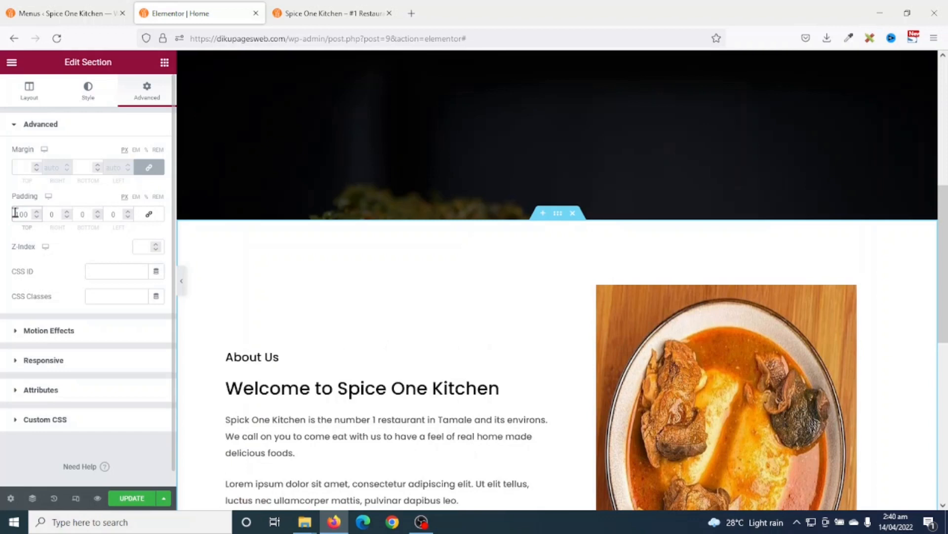
{"action": "left_click", "coordinate": [84, 214]}
{"action": "type", "text": "100"}
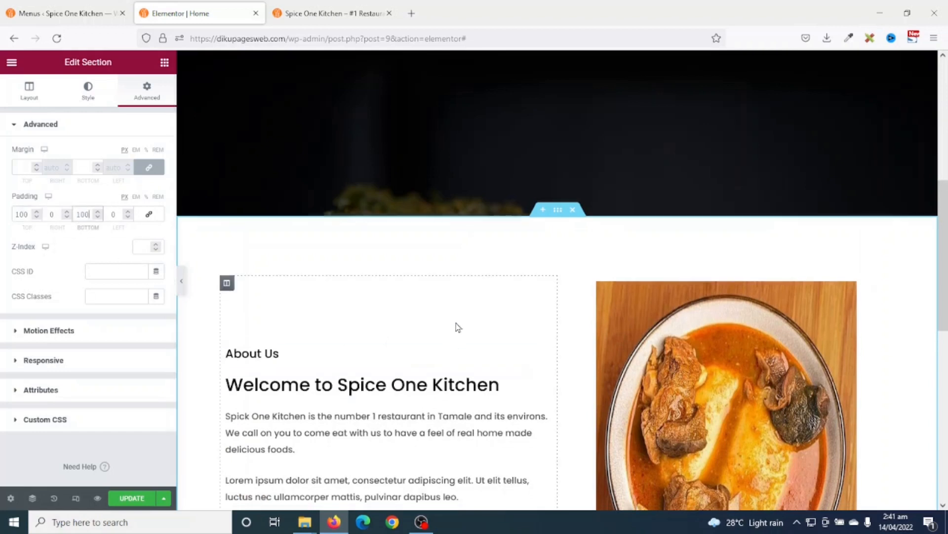
{"action": "scroll", "coordinate": [461, 321], "scroll_direction": "down", "scroll_amount": 5}
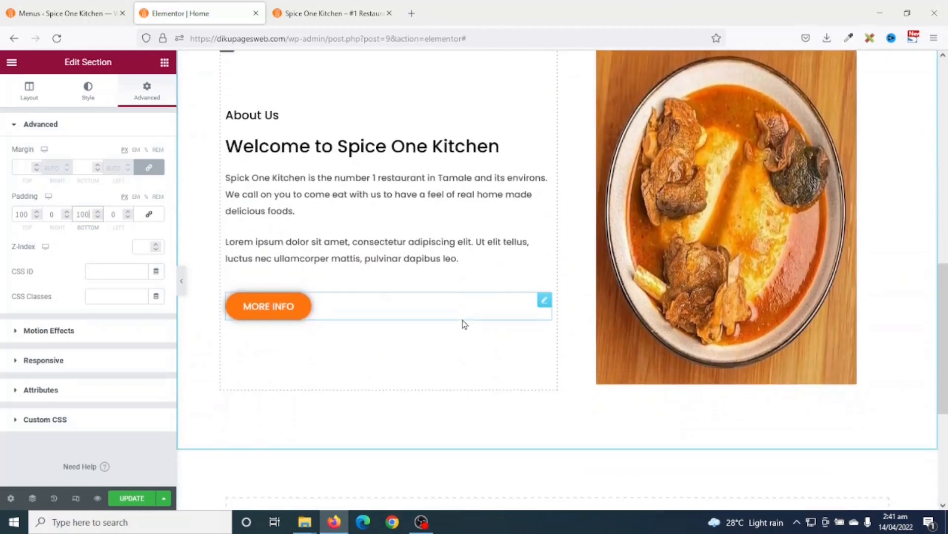
{"action": "scroll", "coordinate": [464, 321], "scroll_direction": "up", "scroll_amount": 4}
{"action": "scroll", "coordinate": [472, 316], "scroll_direction": "down", "scroll_amount": 3}
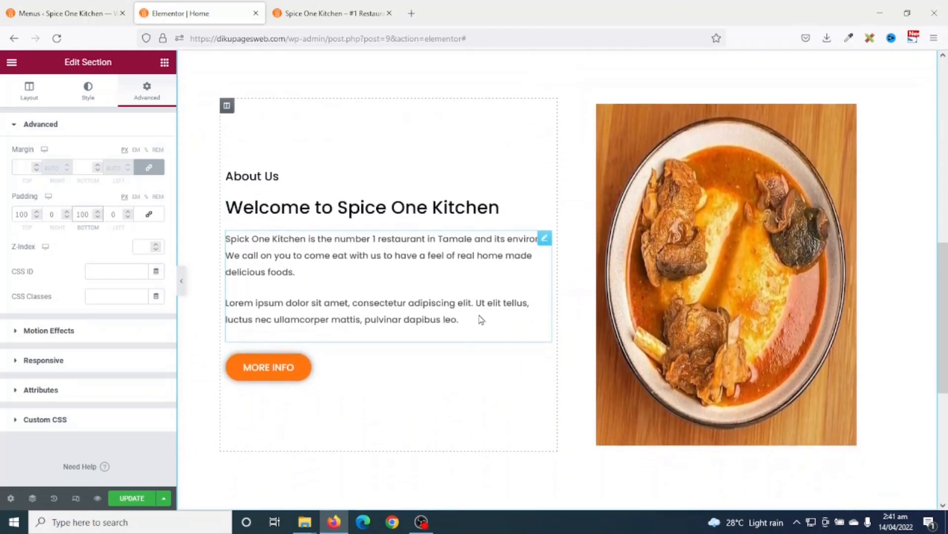
{"action": "left_click", "coordinate": [132, 498]}
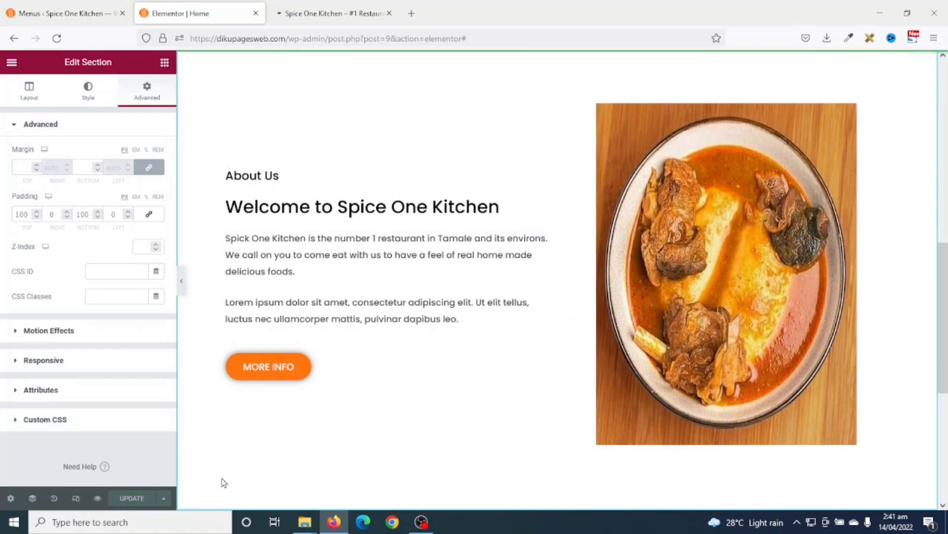
- Check the padded About section in the live preview tab, then return to the Elementor editor
{"action": "left_click", "coordinate": [95, 498]}
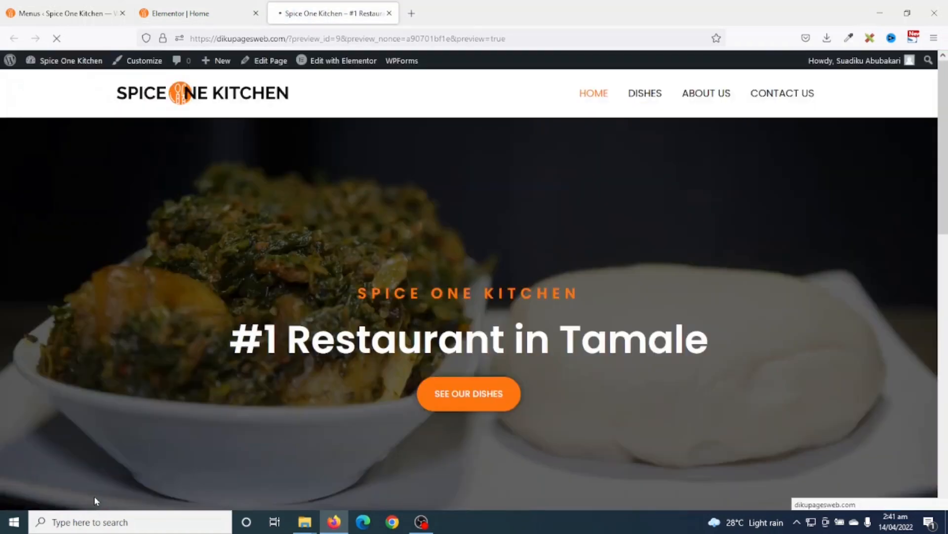
{"action": "scroll", "coordinate": [734, 336], "scroll_direction": "down", "scroll_amount": 5}
{"action": "scroll", "coordinate": [734, 336], "scroll_direction": "down", "scroll_amount": 6}
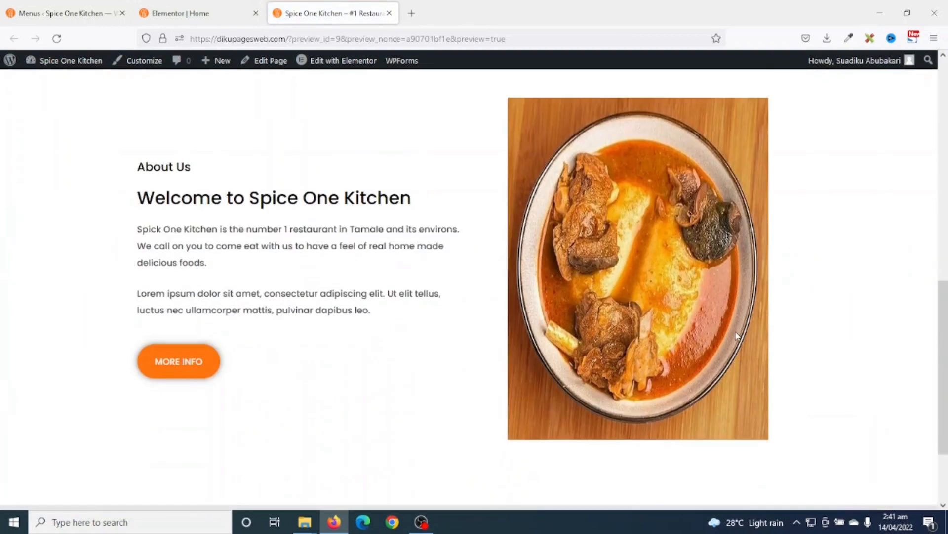
{"action": "scroll", "coordinate": [739, 337], "scroll_direction": "up", "scroll_amount": 3}
{"action": "scroll", "coordinate": [750, 331], "scroll_direction": "down", "scroll_amount": 5}
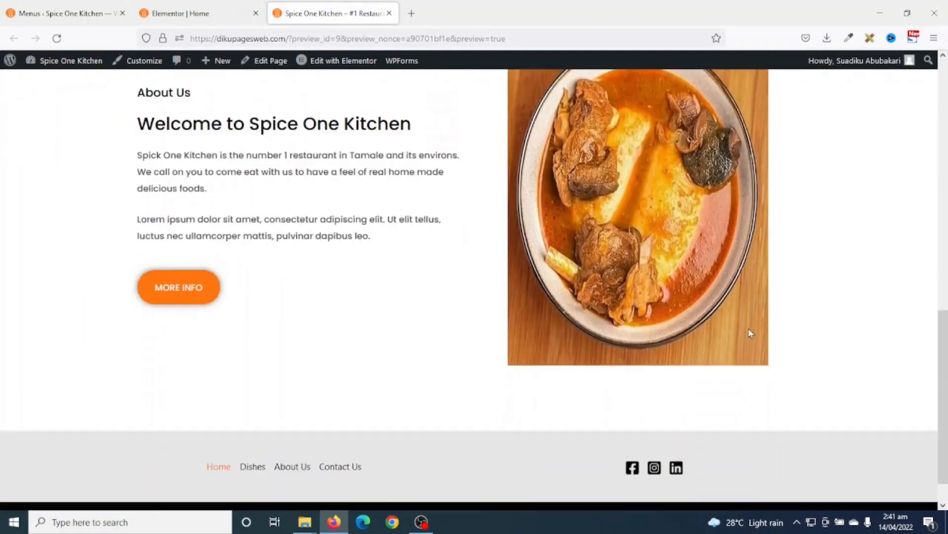
{"action": "scroll", "coordinate": [749, 332], "scroll_direction": "up", "scroll_amount": 4}
{"action": "scroll", "coordinate": [825, 244], "scroll_direction": "down", "scroll_amount": 4}
{"action": "scroll", "coordinate": [825, 244], "scroll_direction": "up", "scroll_amount": 3}
{"action": "scroll", "coordinate": [825, 243], "scroll_direction": "down", "scroll_amount": 2}
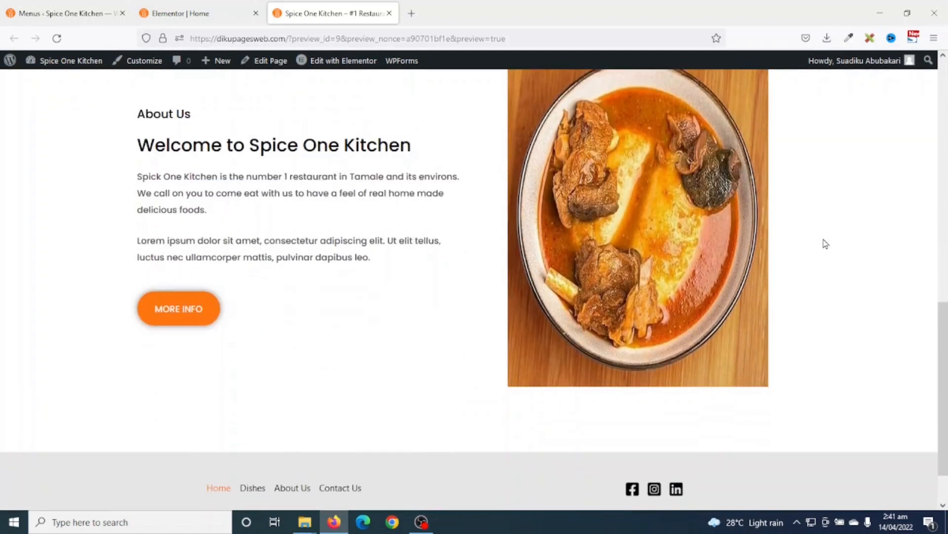
{"action": "scroll", "coordinate": [825, 243], "scroll_direction": "up", "scroll_amount": 2}
{"action": "scroll", "coordinate": [825, 243], "scroll_direction": "down", "scroll_amount": 1}
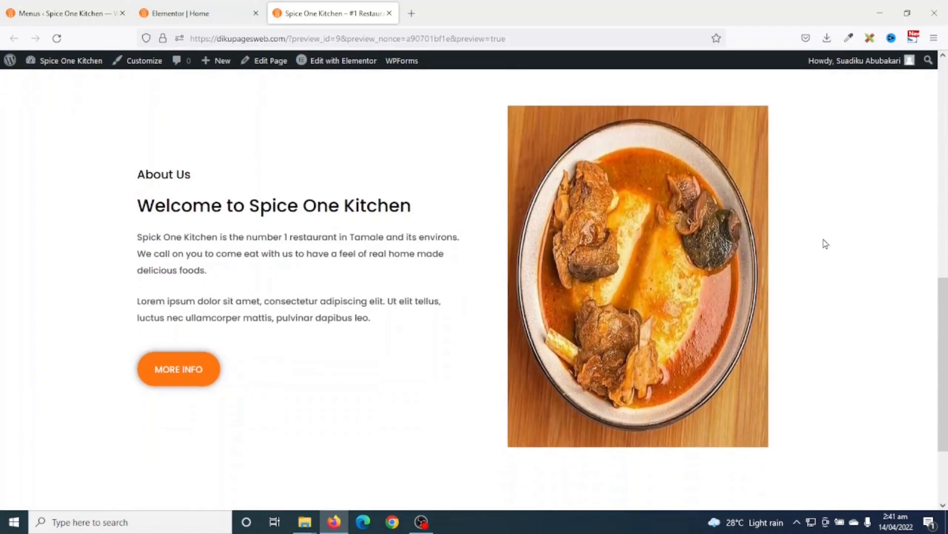
{"action": "scroll", "coordinate": [825, 244], "scroll_direction": "up", "scroll_amount": 8}
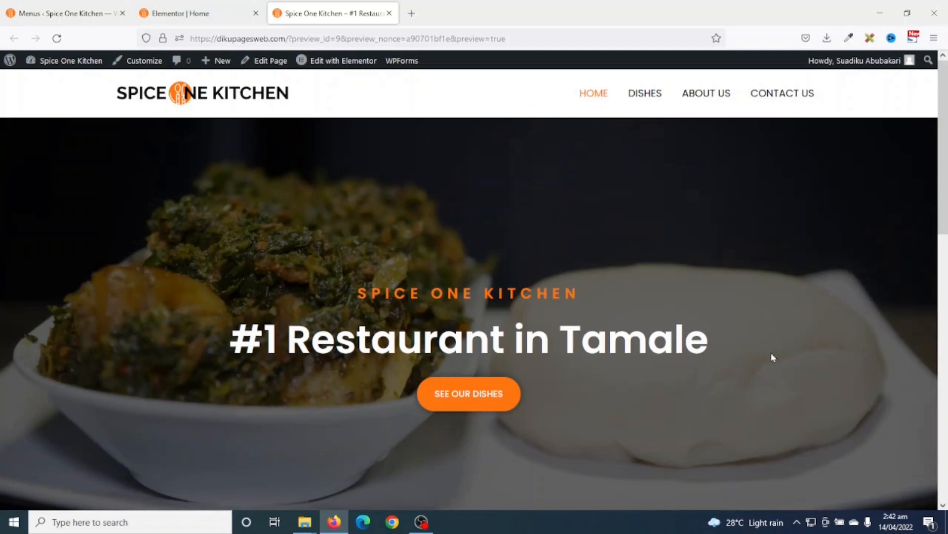
{"action": "scroll", "coordinate": [768, 357], "scroll_direction": "down", "scroll_amount": 10}
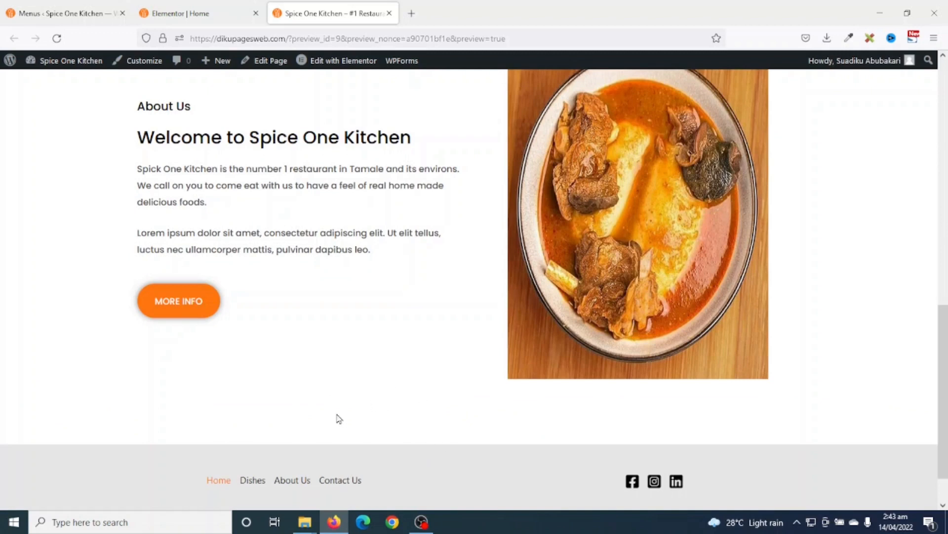
{"action": "scroll", "coordinate": [749, 423], "scroll_direction": "up", "scroll_amount": 10}
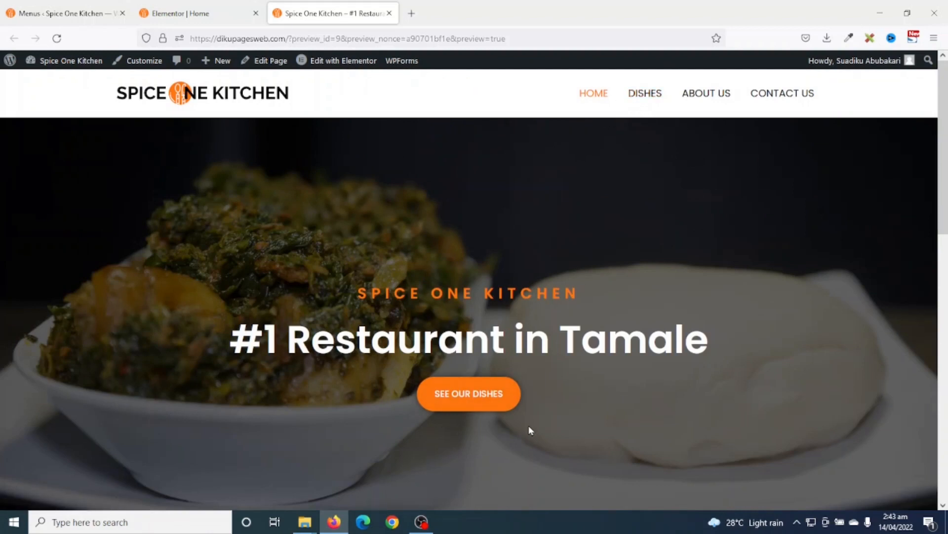
{"action": "left_click", "coordinate": [195, 14]}
{"action": "scroll", "coordinate": [412, 294], "scroll_direction": "down", "scroll_amount": 1}
- Add a new single-column section in the empty area below About Us
{"action": "scroll", "coordinate": [414, 297], "scroll_direction": "down", "scroll_amount": 5}
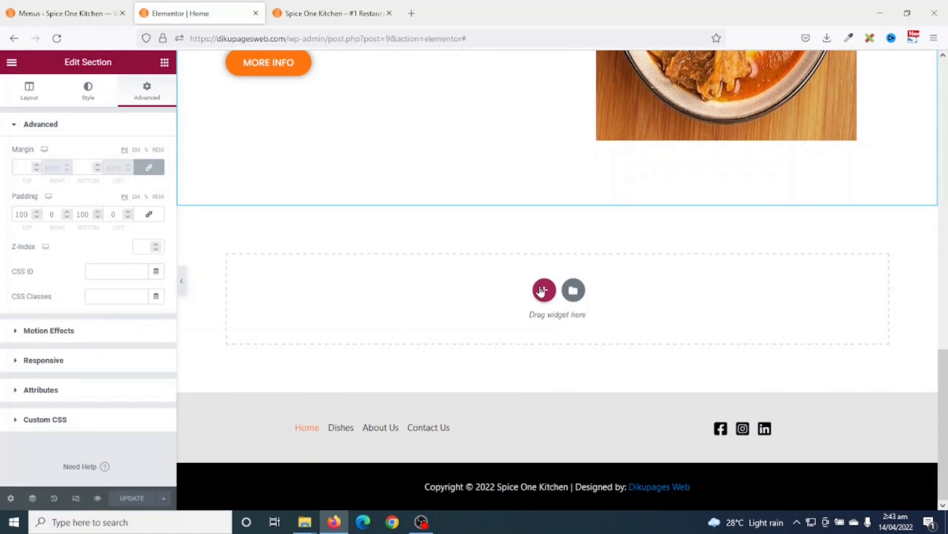
{"action": "left_click", "coordinate": [543, 290]}
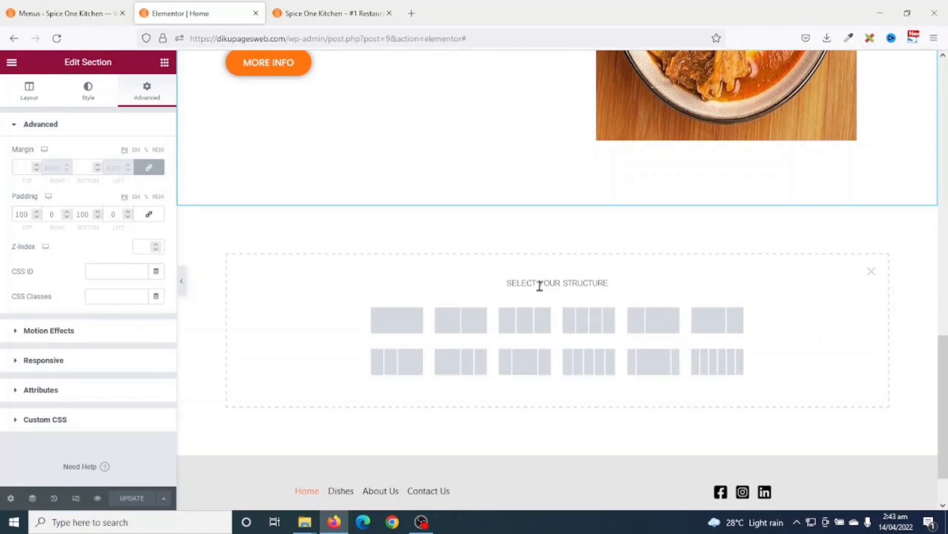
{"action": "left_click", "coordinate": [398, 328]}
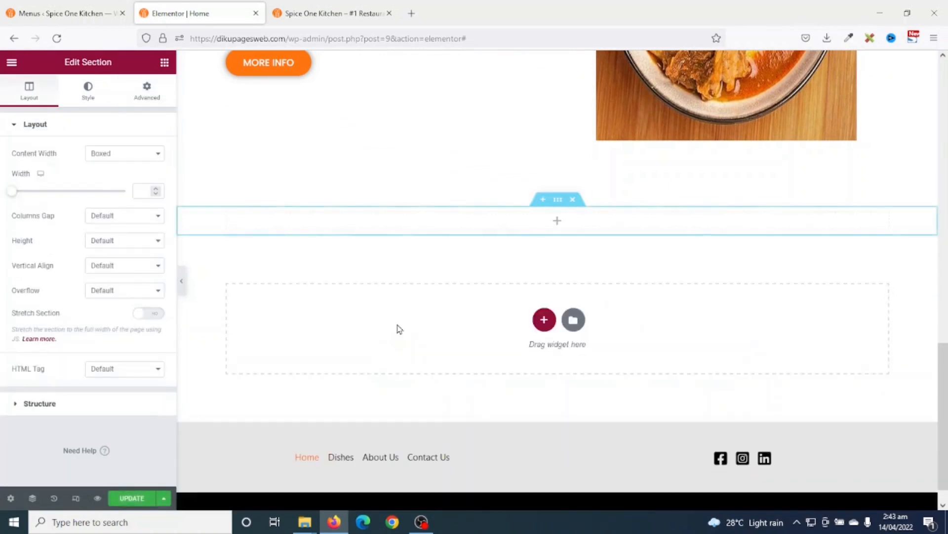
- Place a Heading widget in the new section and title it 'Our Dishes'
{"action": "left_click", "coordinate": [165, 63]}
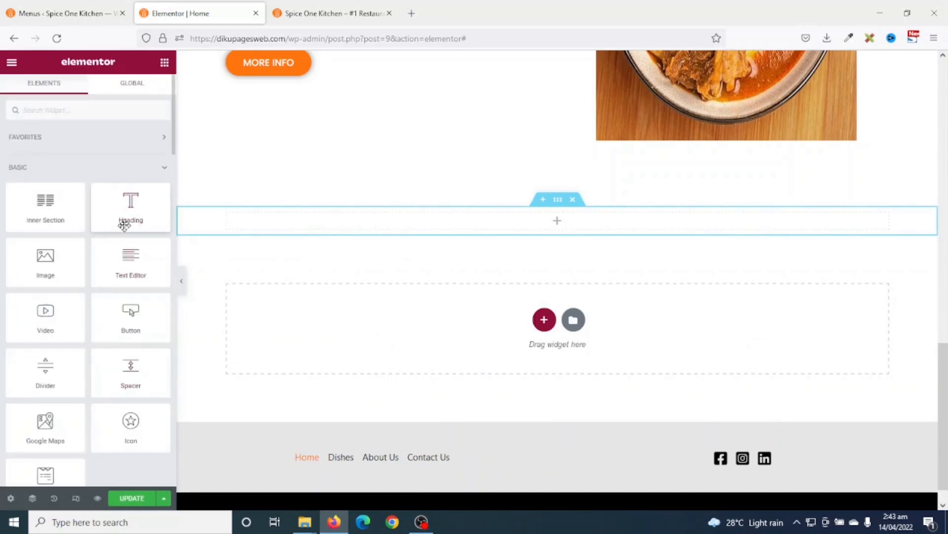
{"action": "left_click_drag", "start_coordinate": [129, 207], "coordinate": [370, 222]}
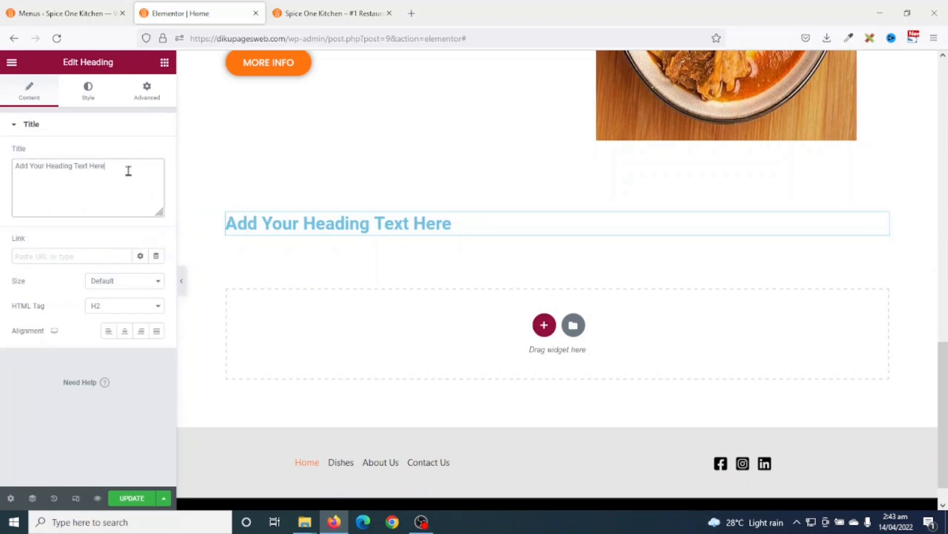
{"action": "left_click_drag", "start_coordinate": [127, 169], "coordinate": [1, 153]}
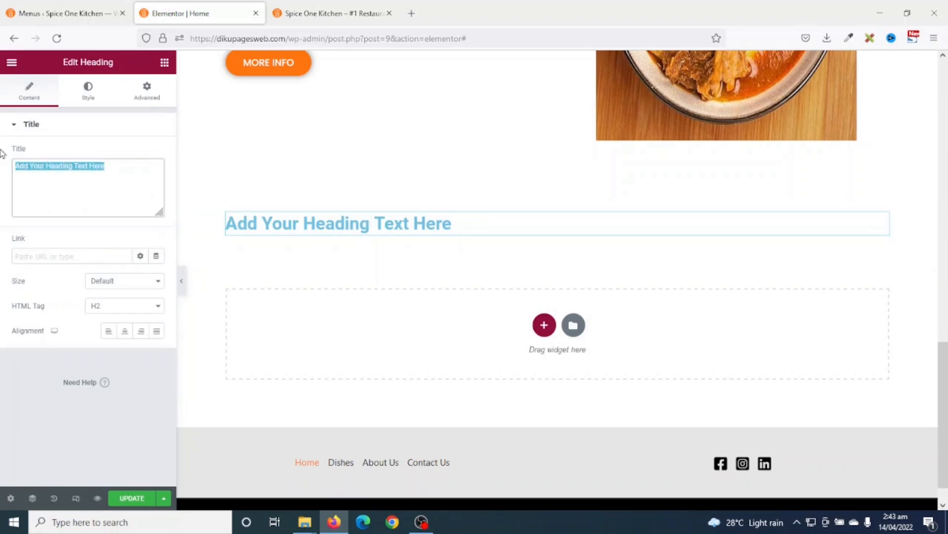
{"action": "type", "text": "Our Dishes"}
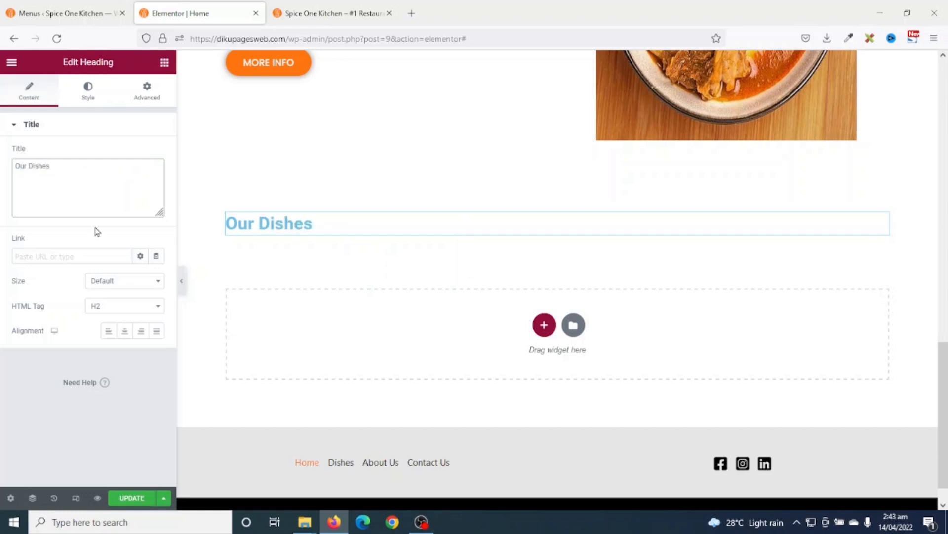
{"action": "left_click_drag", "start_coordinate": [70, 166], "coordinate": [1, 172]}
{"action": "left_click_drag", "start_coordinate": [70, 165], "coordinate": [1, 164]}
{"action": "scroll", "coordinate": [343, 388], "scroll_direction": "up", "scroll_amount": 1}
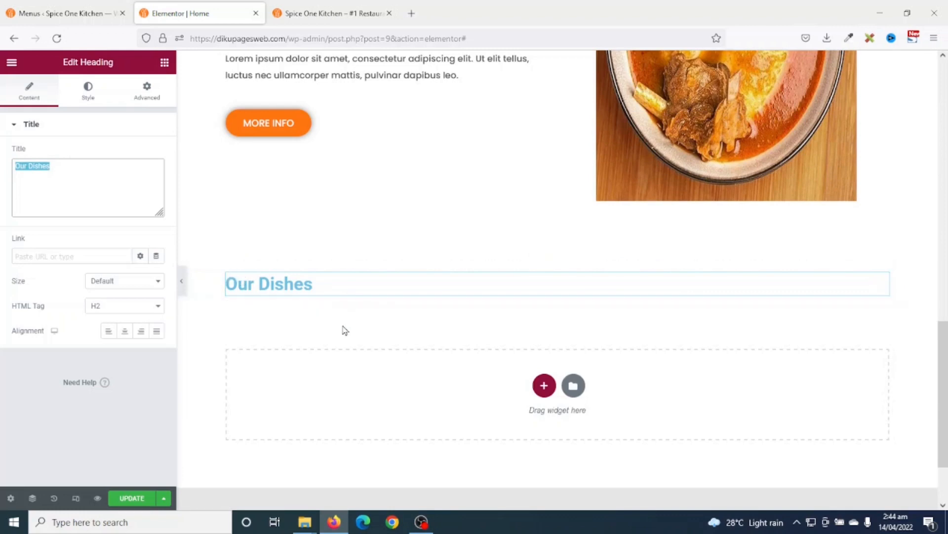
{"action": "scroll", "coordinate": [344, 330], "scroll_direction": "up", "scroll_amount": 5}
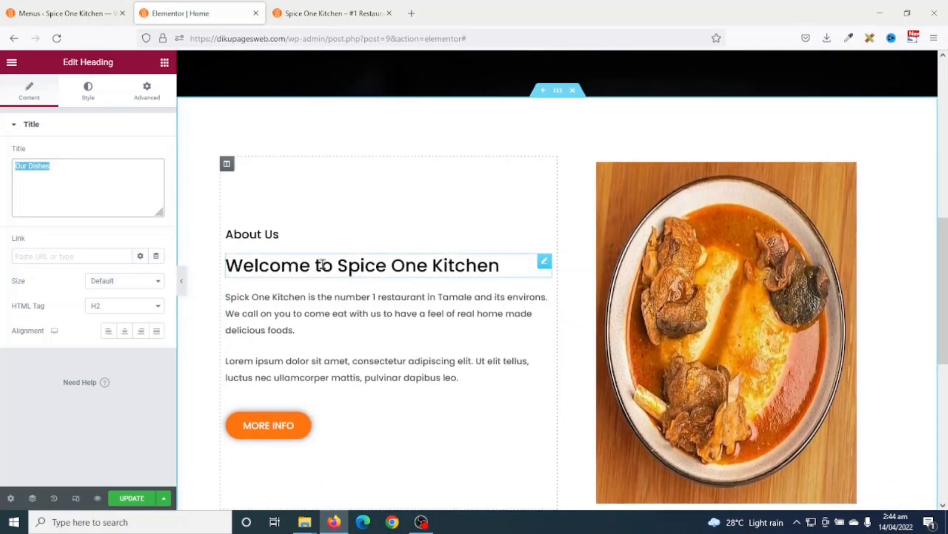
- Copy the Welcome to Spice One Kitchen heading's style onto the Our Dishes heading
{"action": "right_click", "coordinate": [324, 267]}
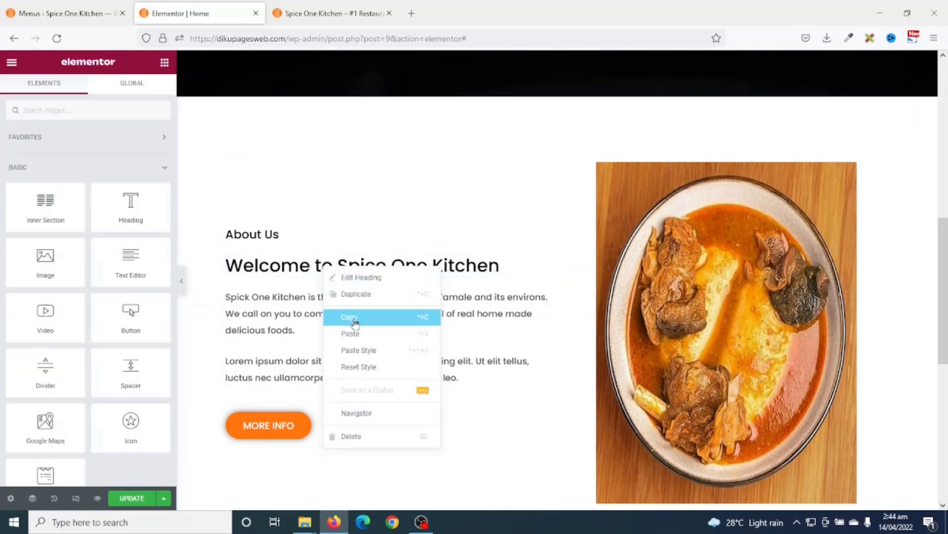
{"action": "left_click", "coordinate": [354, 317]}
{"action": "scroll", "coordinate": [351, 321], "scroll_direction": "down", "scroll_amount": 5}
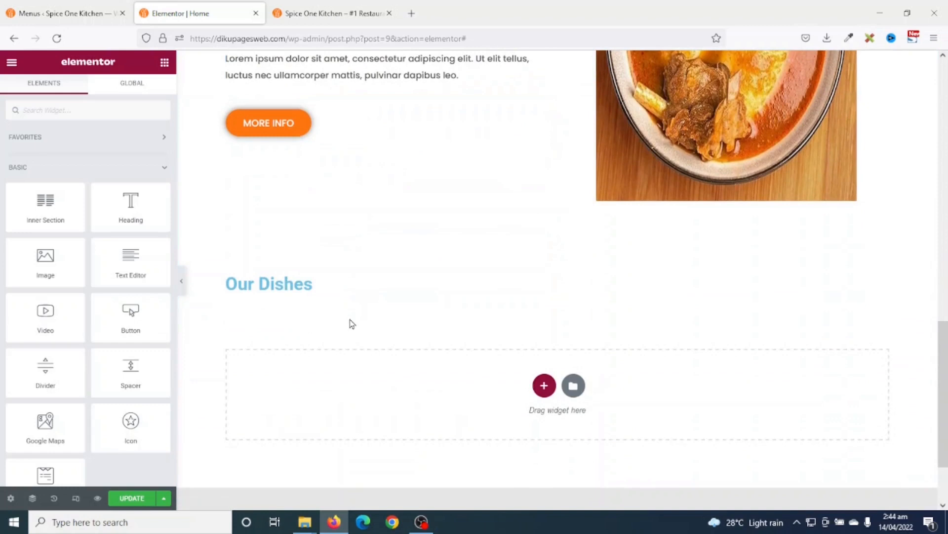
{"action": "right_click", "coordinate": [286, 286]}
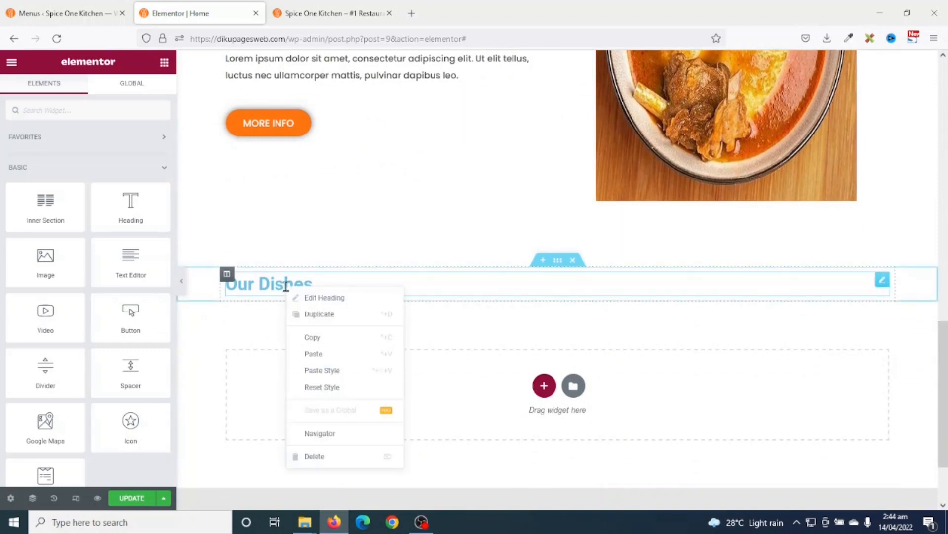
{"action": "left_click", "coordinate": [344, 375]}
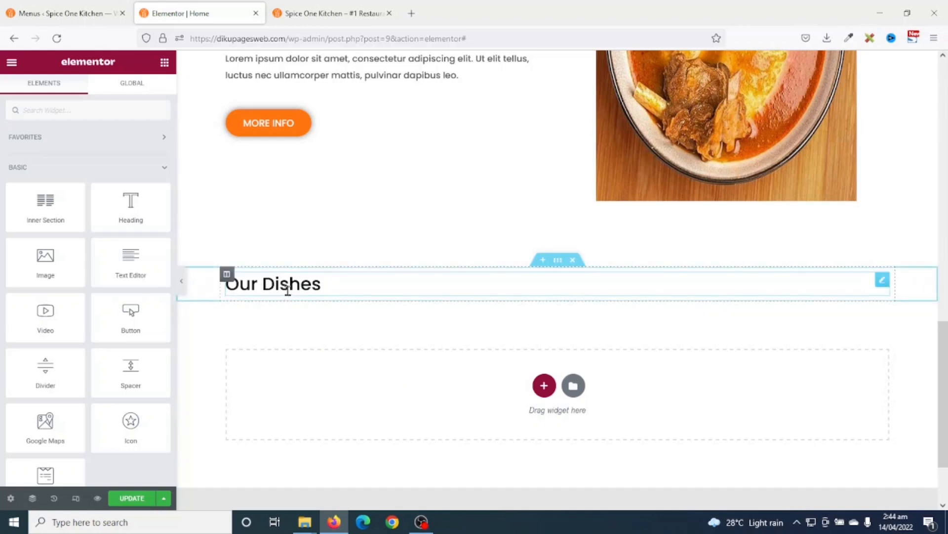
- Centre-align the Our Dishes heading
{"action": "left_click", "coordinate": [288, 286]}
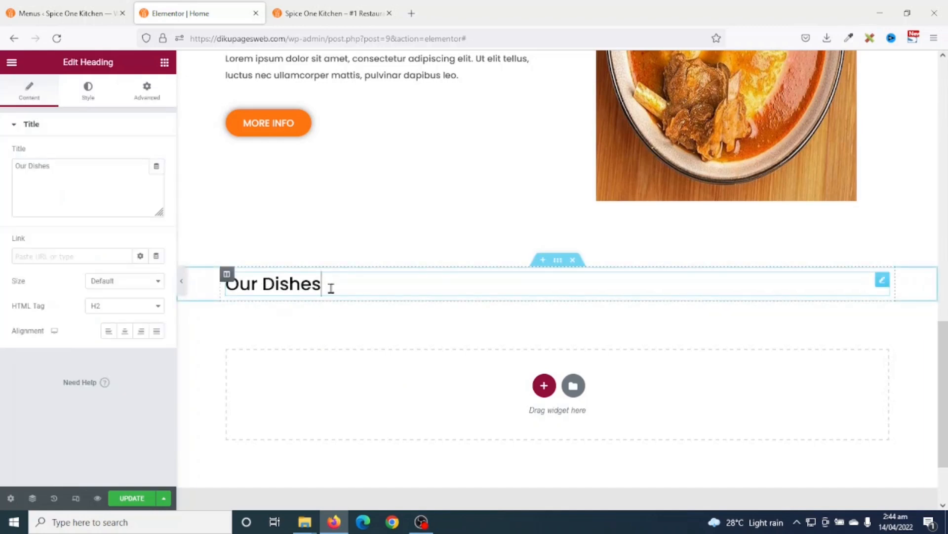
{"action": "left_click", "coordinate": [125, 331]}
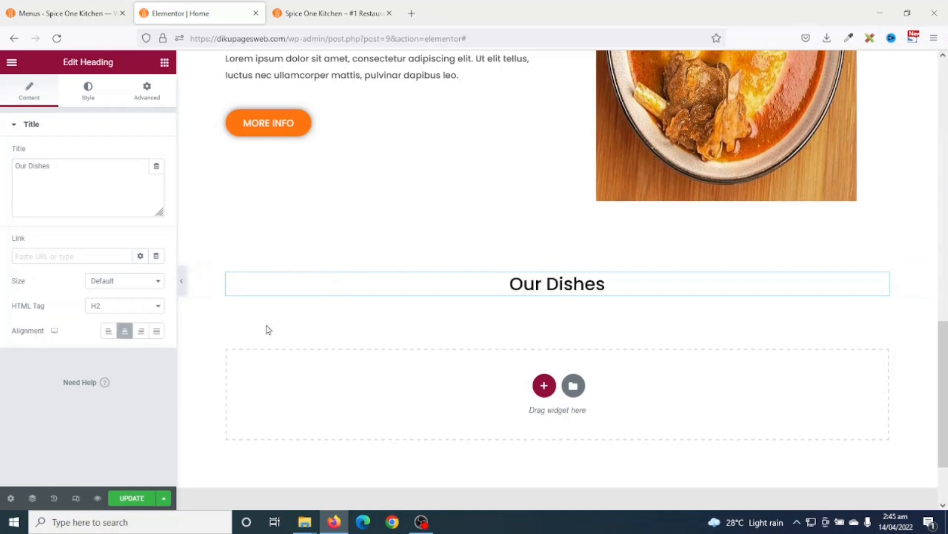
{"action": "left_click", "coordinate": [164, 63]}
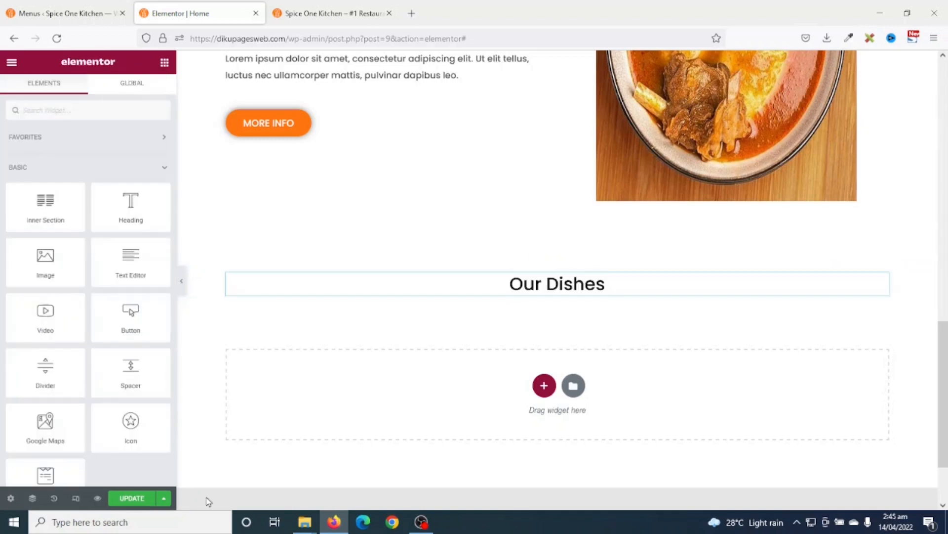
- Add a Text Editor block under Our Dishes styled like the About Us paragraph
{"action": "left_click_drag", "start_coordinate": [127, 266], "coordinate": [517, 291]}
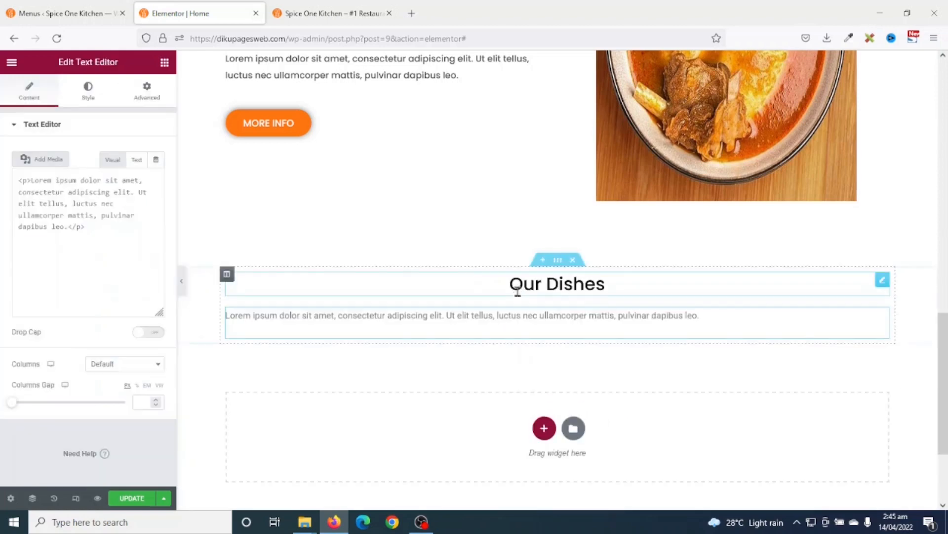
{"action": "scroll", "coordinate": [366, 370], "scroll_direction": "up", "scroll_amount": 3}
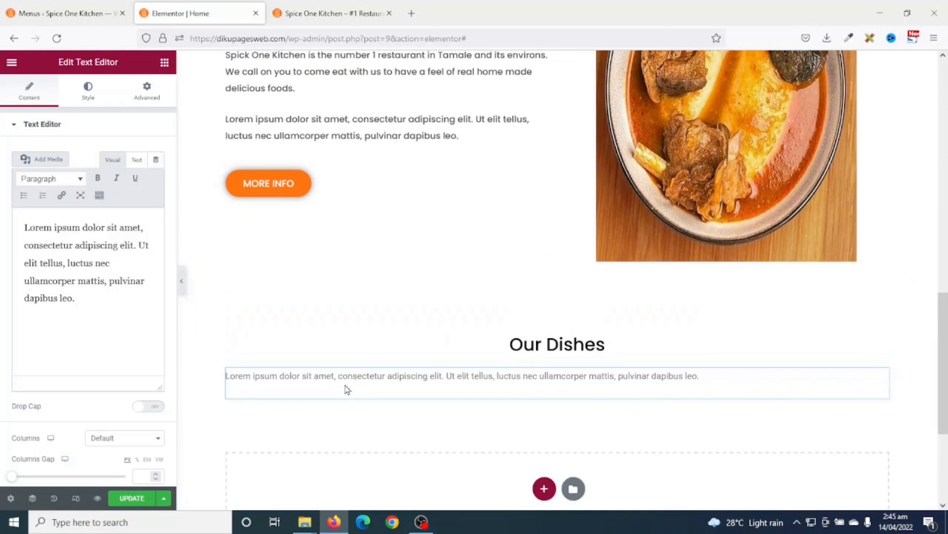
{"action": "right_click", "coordinate": [280, 127]}
{"action": "left_click", "coordinate": [309, 177]}
{"action": "scroll", "coordinate": [334, 301], "scroll_direction": "down", "scroll_amount": 4}
{"action": "right_click", "coordinate": [361, 257]}
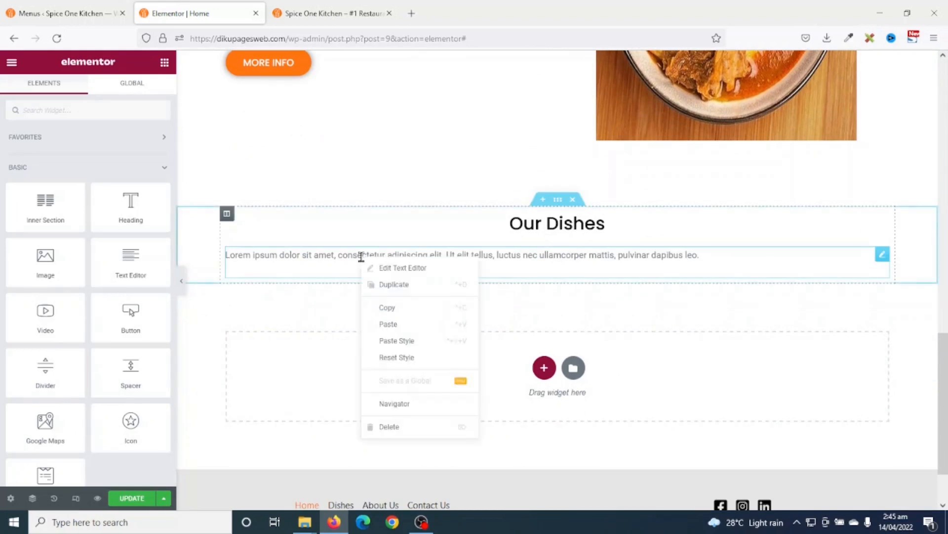
{"action": "left_click", "coordinate": [409, 341]}
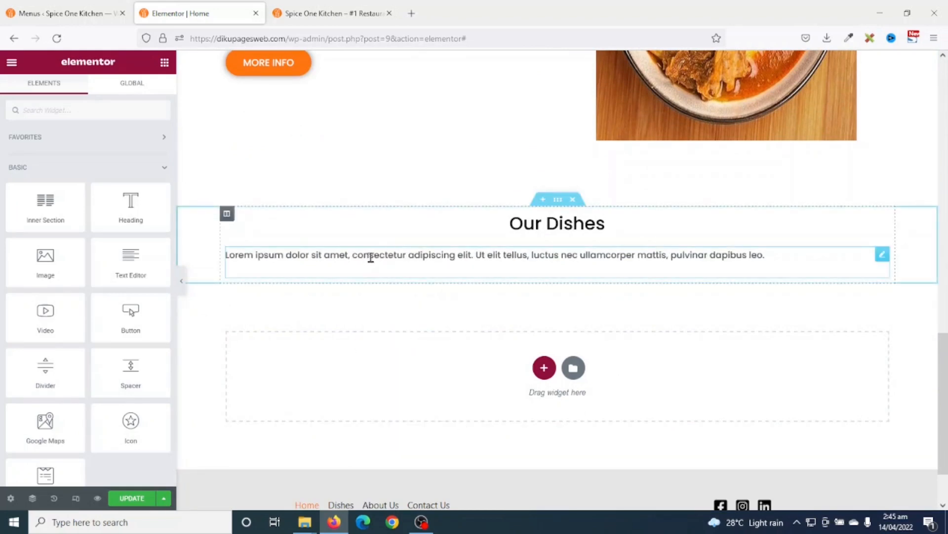
- Change the text to 'Check out our home-made dishes' and centre it
{"action": "left_click", "coordinate": [370, 257]}
{"action": "left_click_drag", "start_coordinate": [99, 298], "coordinate": [2, 179]}
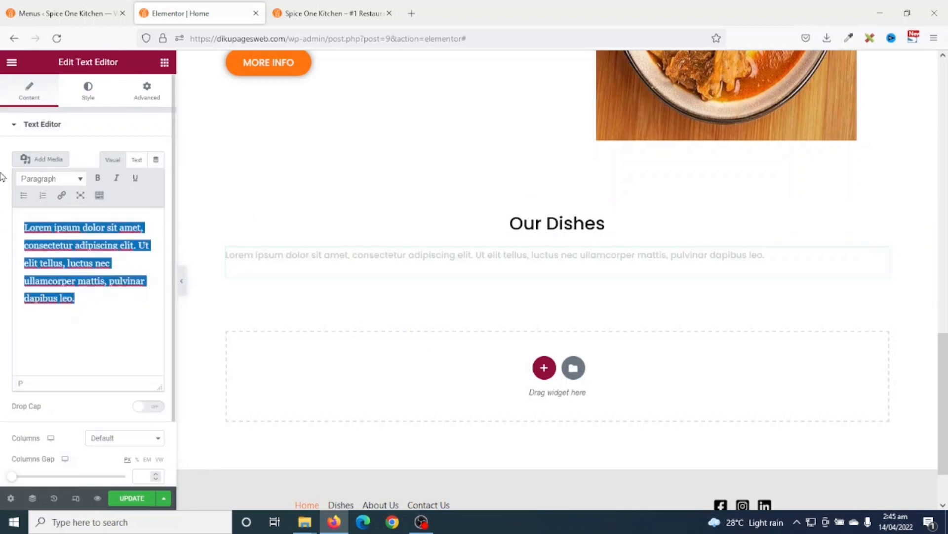
{"action": "type", "text": "Check out our home-made dished"}
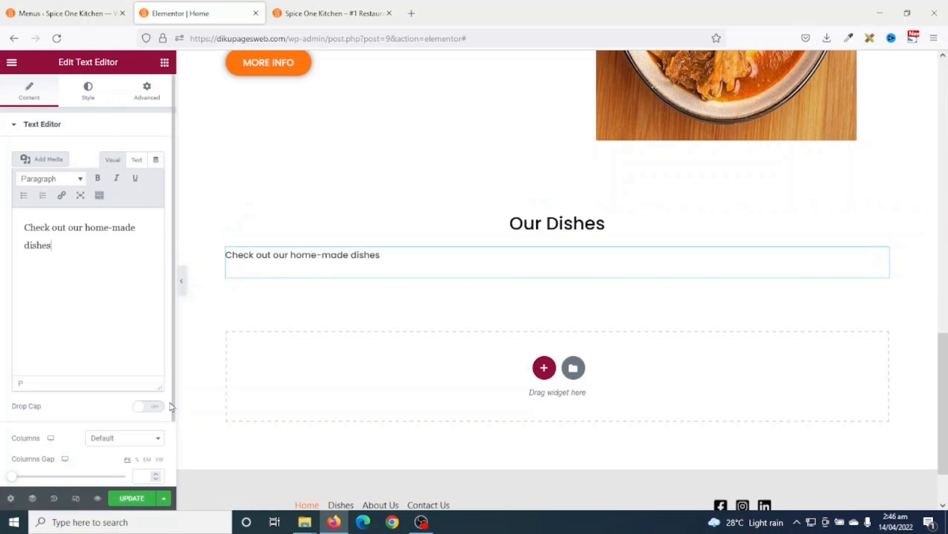
{"action": "left_click", "coordinate": [92, 95]}
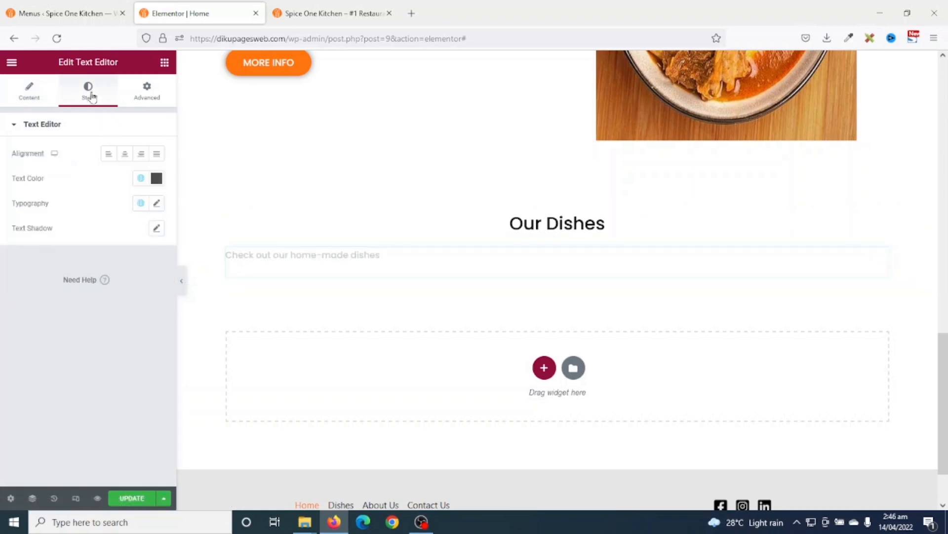
{"action": "left_click", "coordinate": [125, 156]}
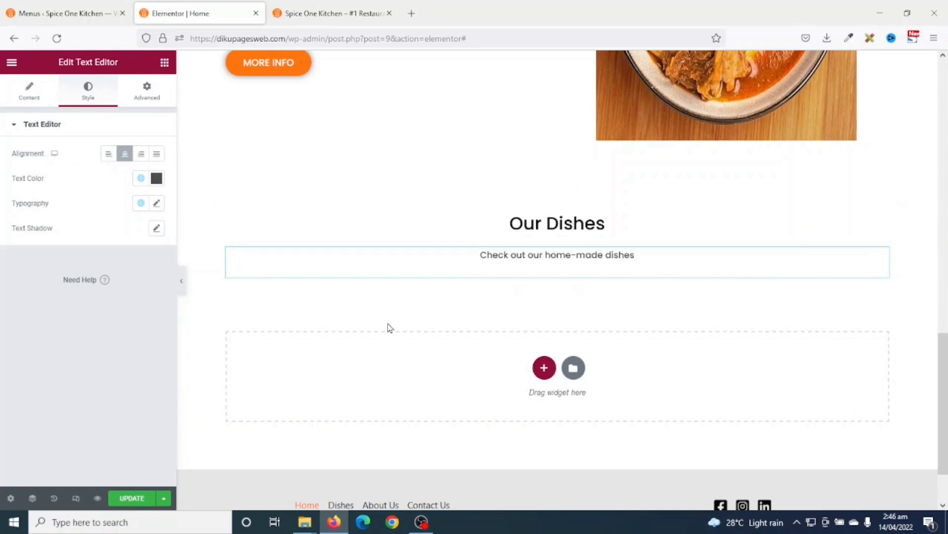
{"action": "left_click", "coordinate": [164, 63]}
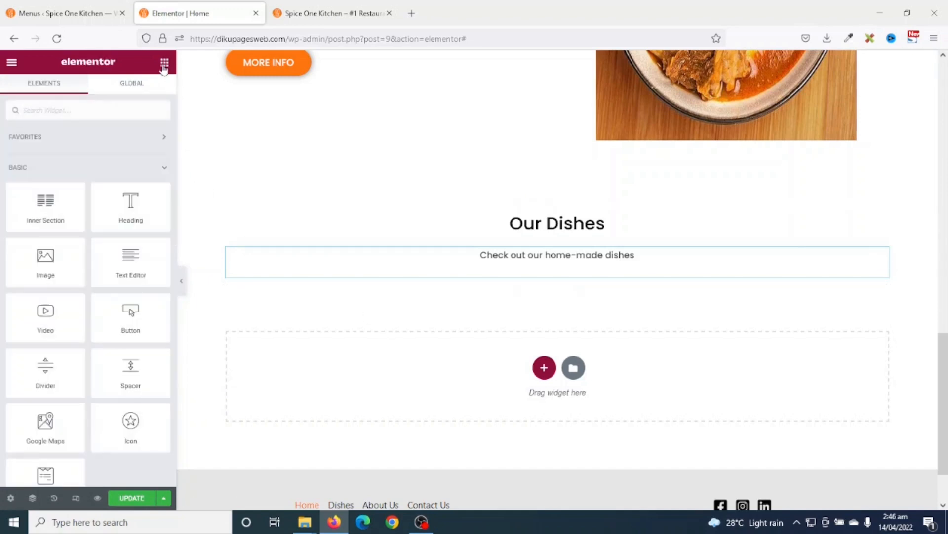
- Add a two-column inner section under the subtitle and duplicate a column to make three
{"action": "left_click_drag", "start_coordinate": [35, 206], "coordinate": [530, 273]}
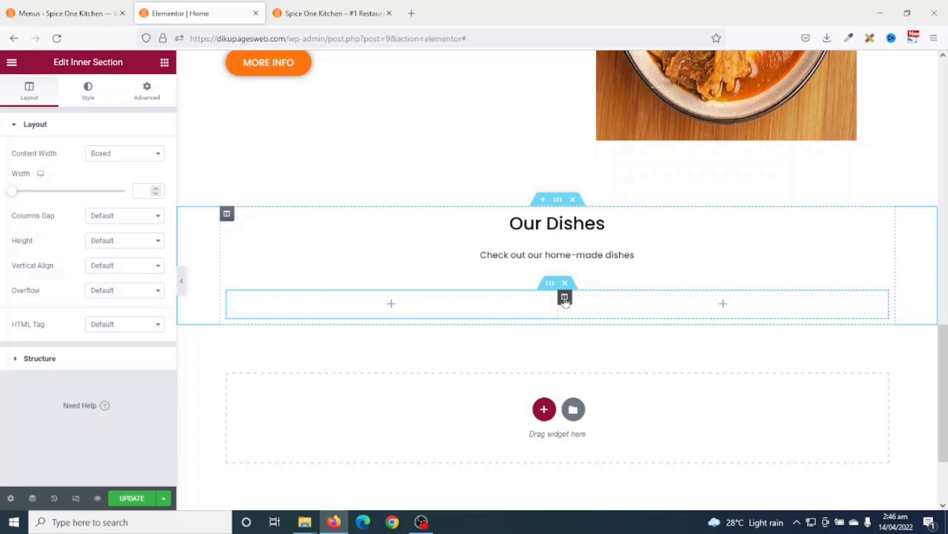
{"action": "right_click", "coordinate": [566, 301]}
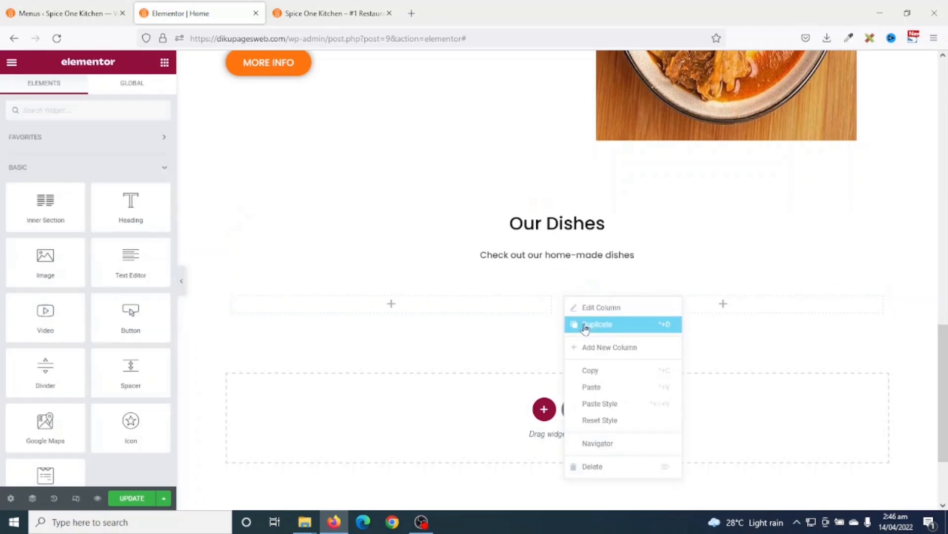
{"action": "left_click", "coordinate": [585, 326]}
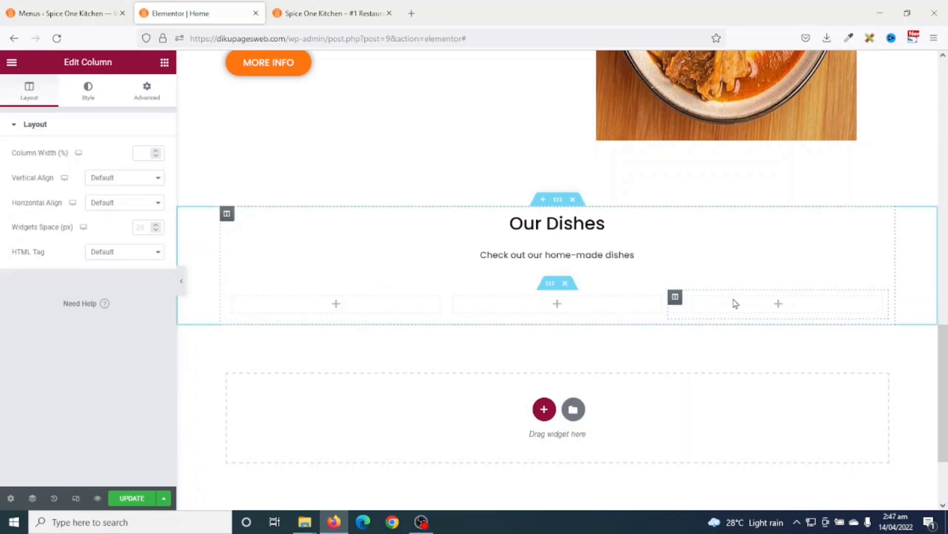
{"action": "left_click", "coordinate": [165, 62]}
- Place the menu-1.jpg dish photo in the first column with alt text and title 'Fufu'
{"action": "left_click_drag", "start_coordinate": [45, 258], "coordinate": [343, 298]}
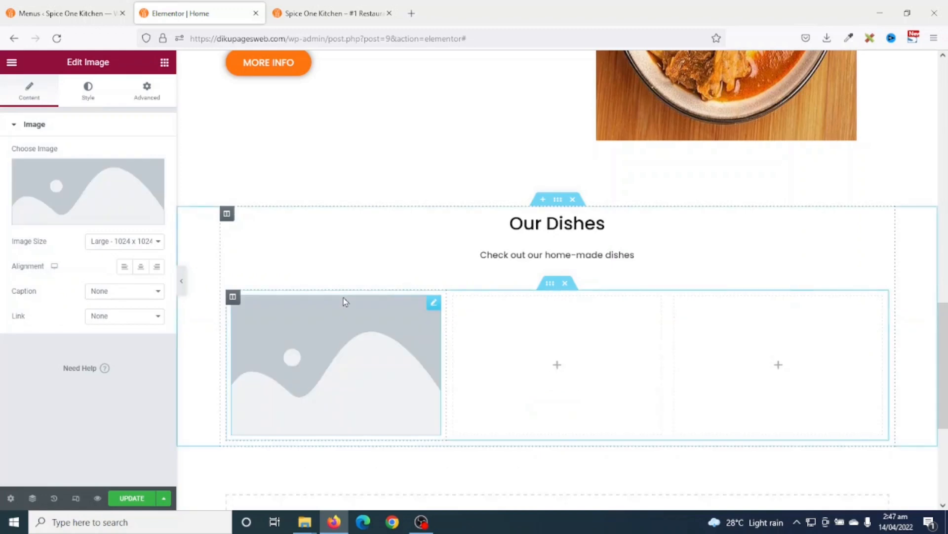
{"action": "left_click", "coordinate": [85, 194]}
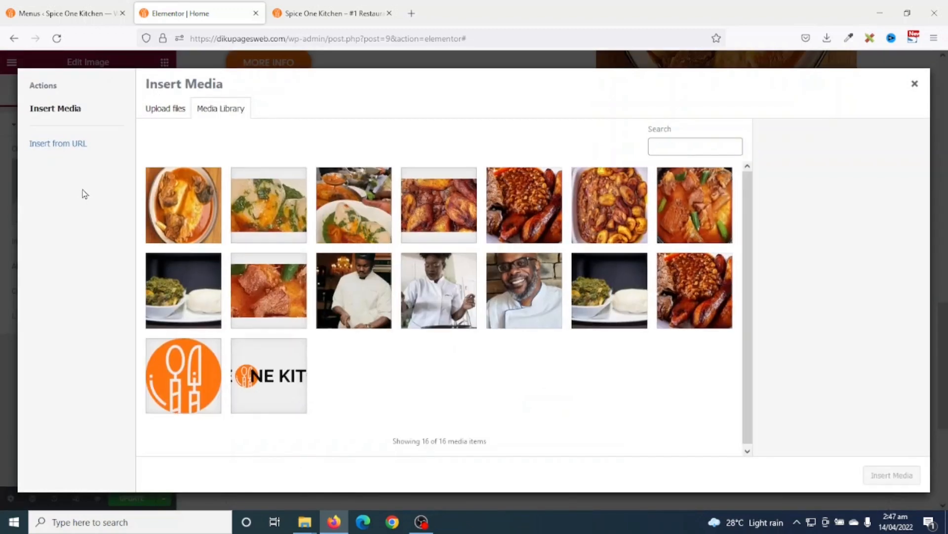
{"action": "left_click", "coordinate": [705, 209]}
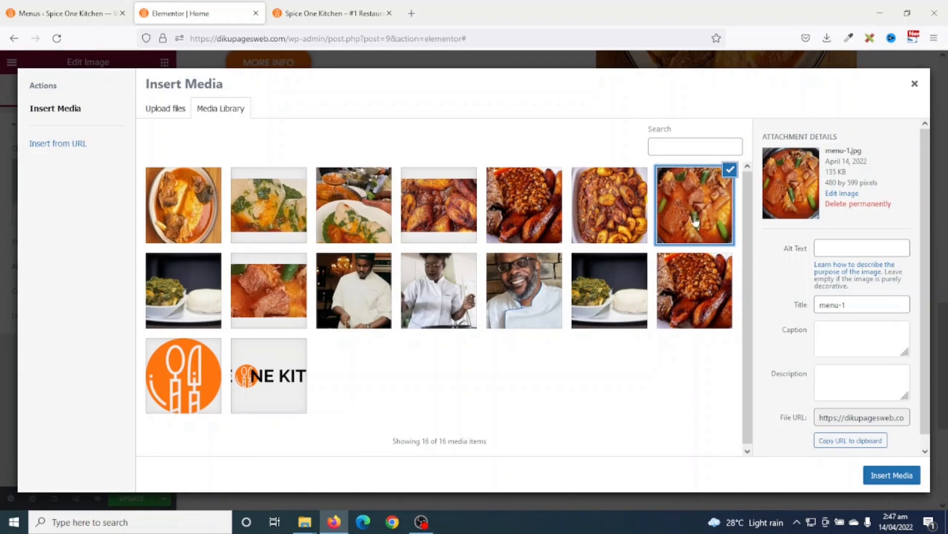
{"action": "left_click", "coordinate": [840, 248]}
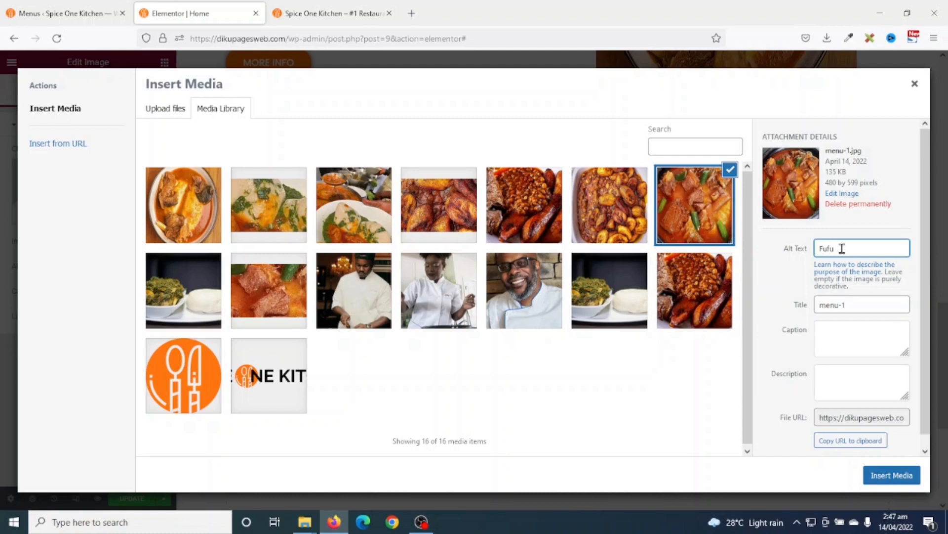
{"action": "key", "text": "Tab"}
{"action": "type", "text": "F"}
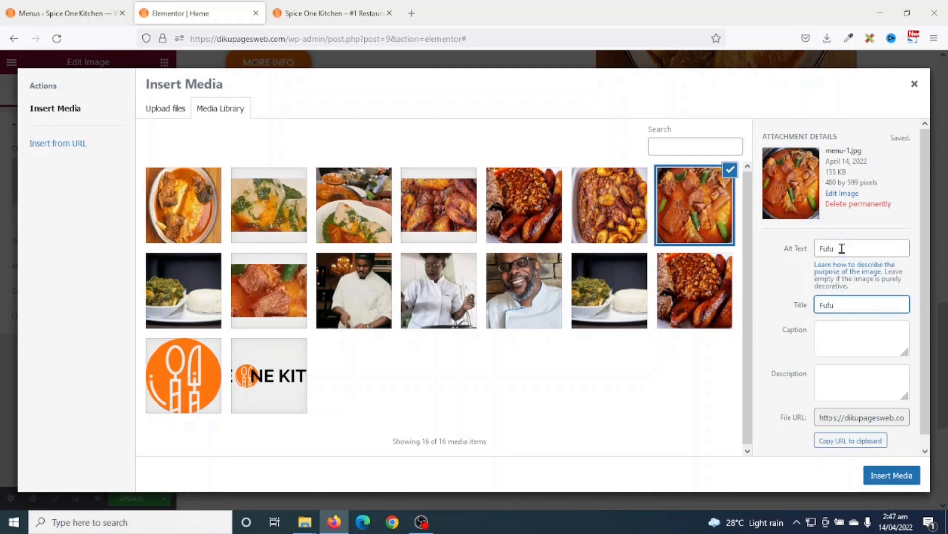
{"action": "left_click", "coordinate": [891, 476]}
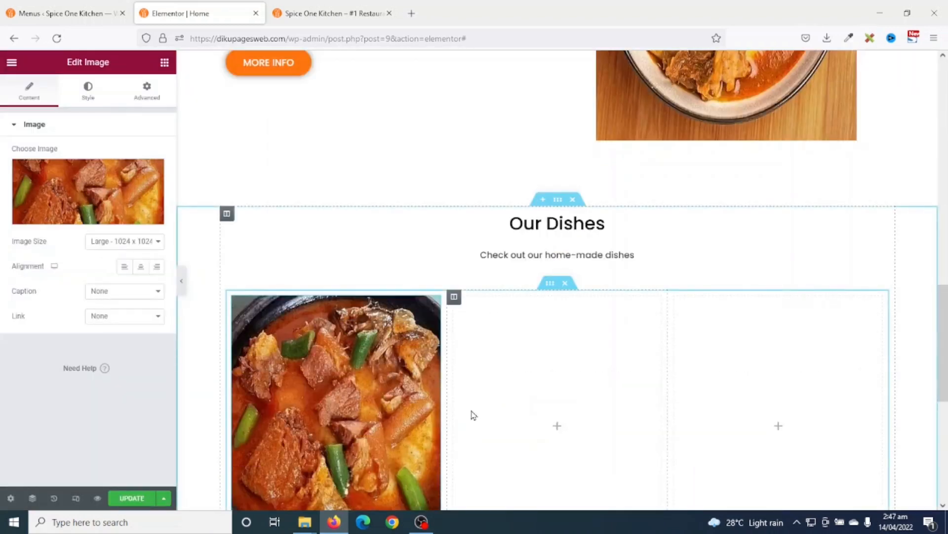
{"action": "scroll", "coordinate": [346, 321], "scroll_direction": "down", "scroll_amount": 2}
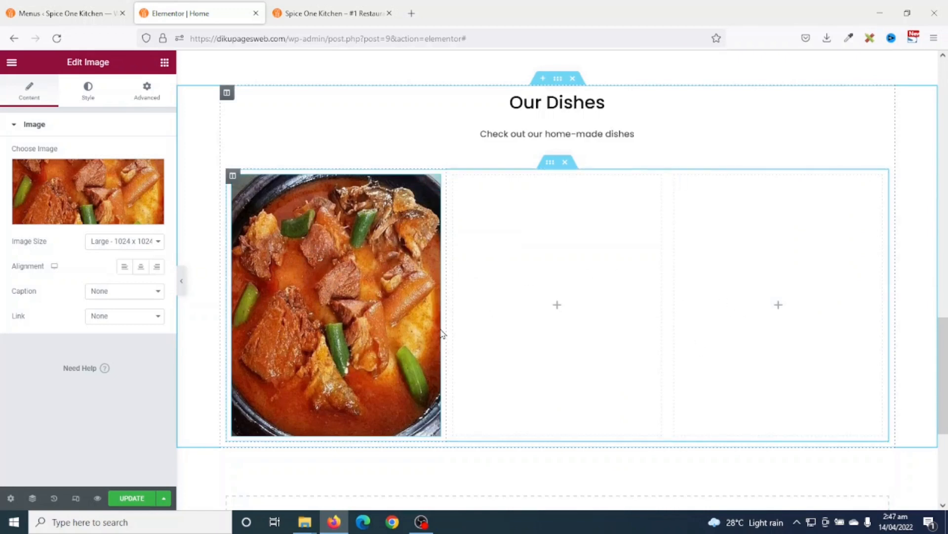
- Reopen the media library for the dish photo and close it without changes
{"action": "left_click", "coordinate": [83, 180]}
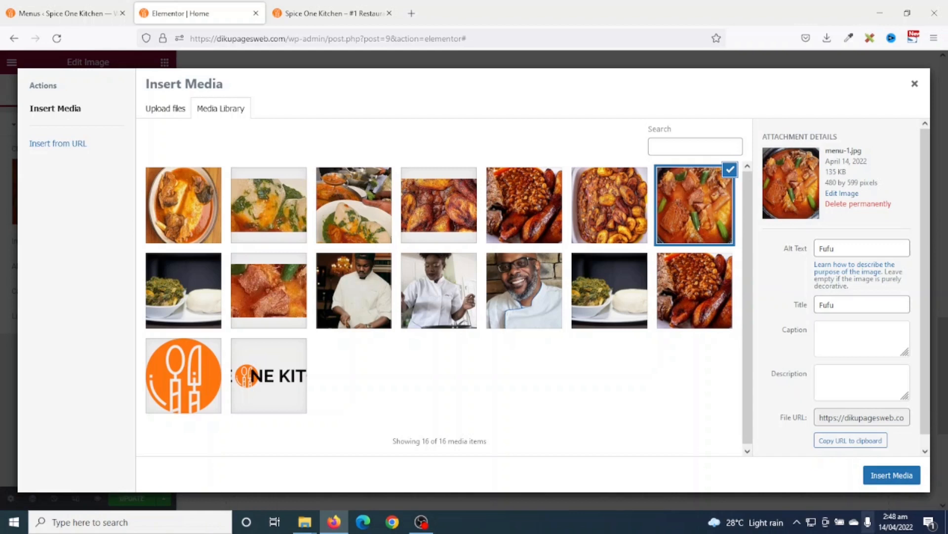
{"action": "left_click", "coordinate": [914, 84]}
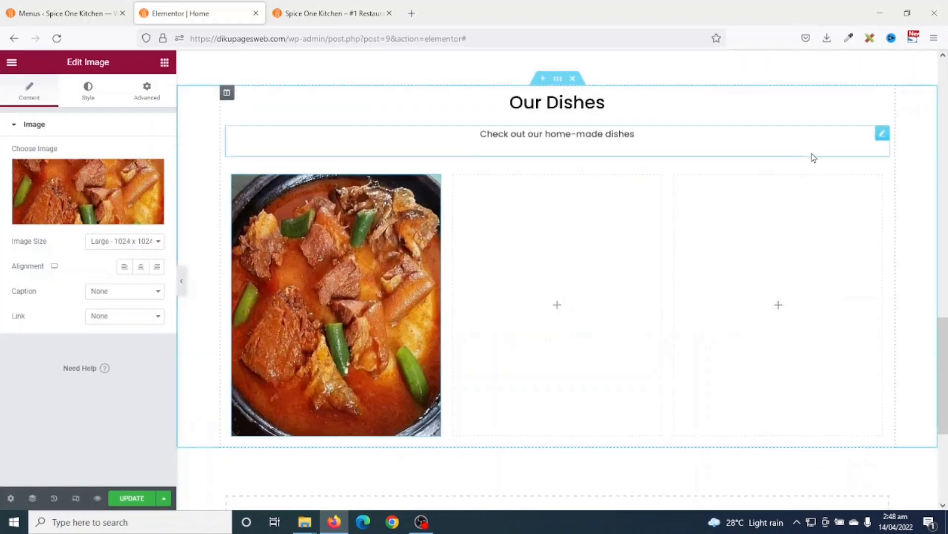
{"action": "scroll", "coordinate": [292, 332], "scroll_direction": "down", "scroll_amount": 2}
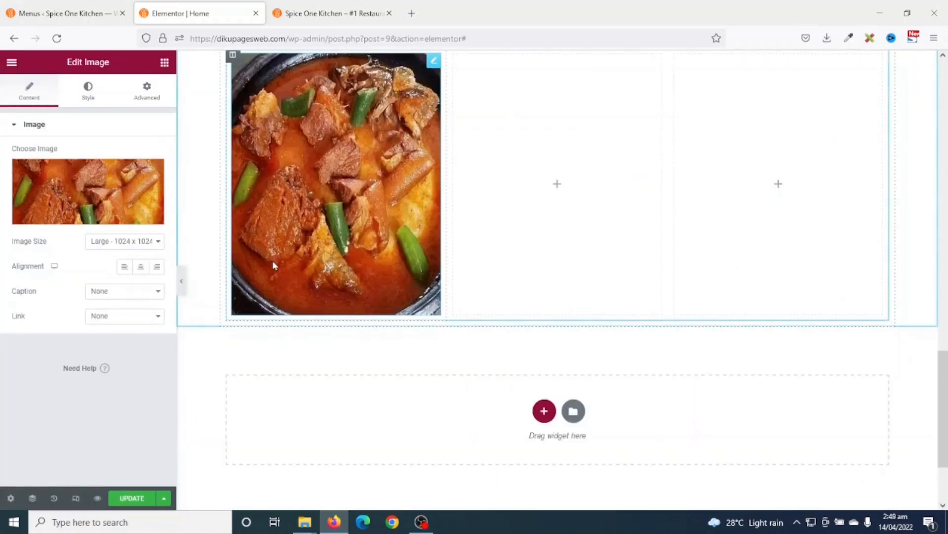
{"action": "scroll", "coordinate": [277, 304], "scroll_direction": "up", "scroll_amount": 5}
{"action": "scroll", "coordinate": [346, 407], "scroll_direction": "down", "scroll_amount": 4}
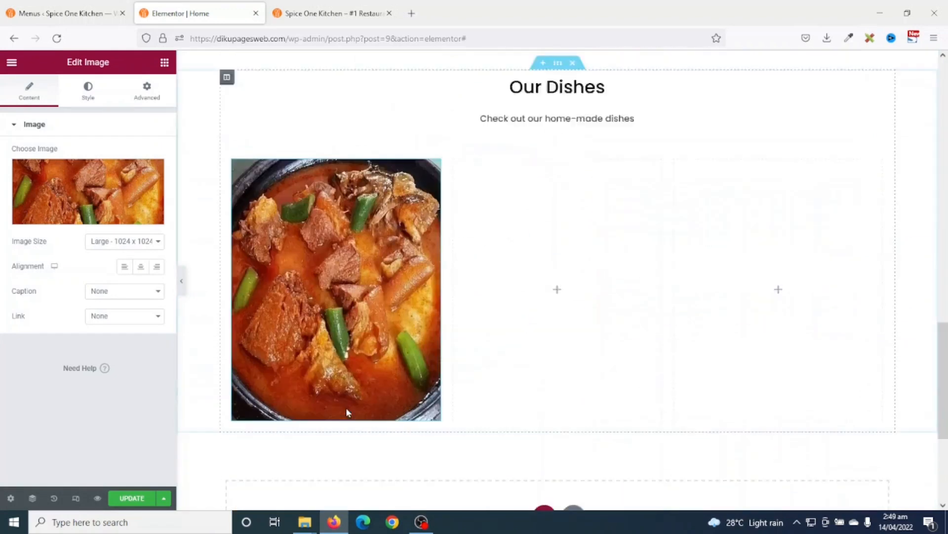
{"action": "scroll", "coordinate": [349, 408], "scroll_direction": "up", "scroll_amount": 5}
{"action": "scroll", "coordinate": [346, 394], "scroll_direction": "up", "scroll_amount": 2}
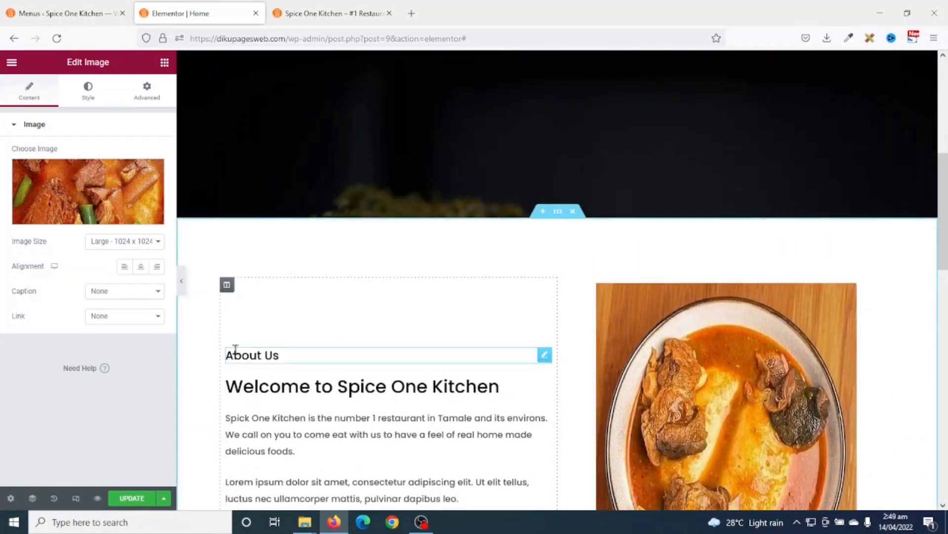
- Paste a copy of the About Us heading under the photo, centre it, and retitle it 'Fufu'
{"action": "right_click", "coordinate": [257, 355]}
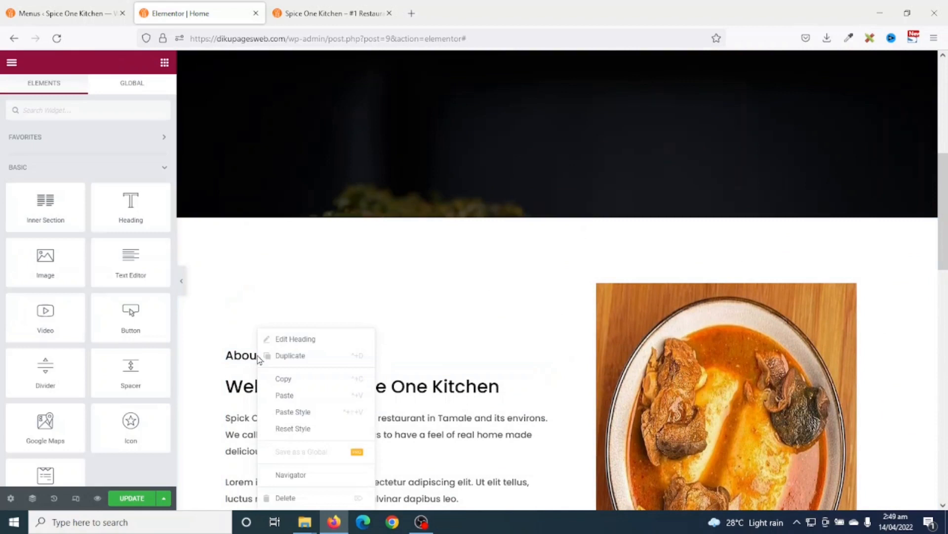
{"action": "left_click", "coordinate": [294, 376]}
{"action": "scroll", "coordinate": [296, 375], "scroll_direction": "down", "scroll_amount": 11}
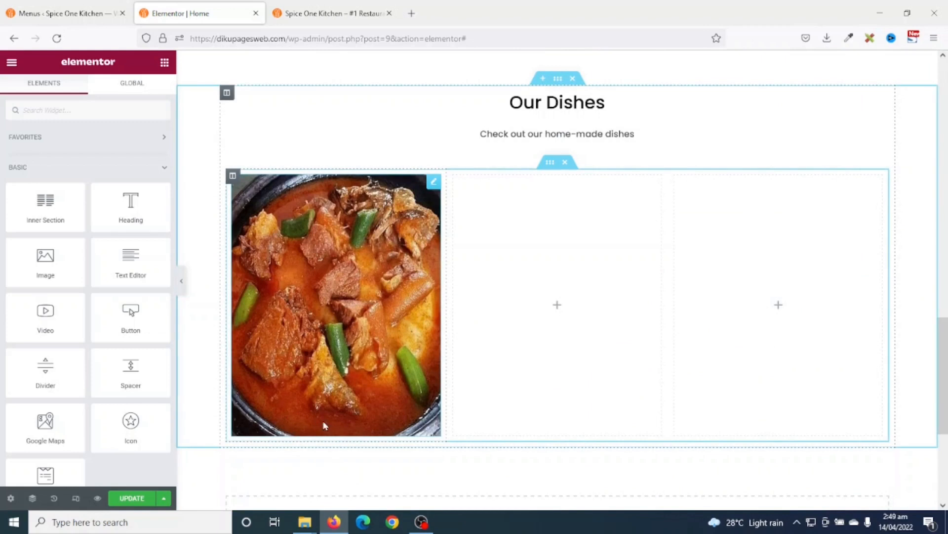
{"action": "right_click", "coordinate": [313, 422]}
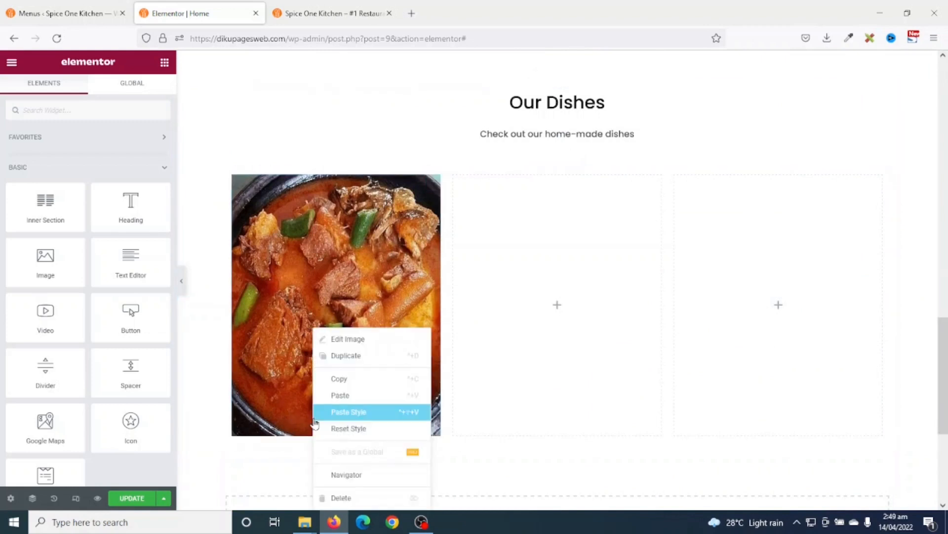
{"action": "left_click", "coordinate": [341, 395]}
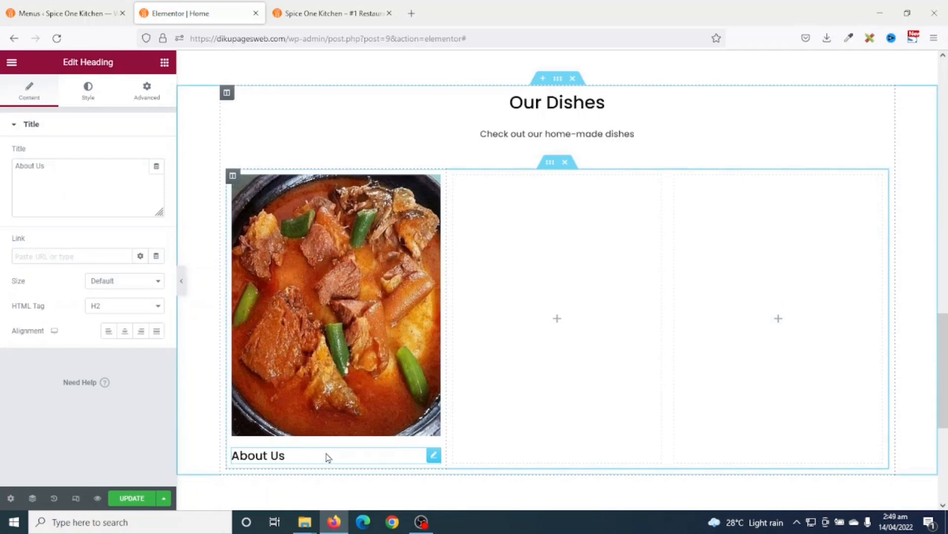
{"action": "left_click", "coordinate": [125, 336]}
{"action": "left_click_drag", "start_coordinate": [49, 166], "coordinate": [2, 142]}
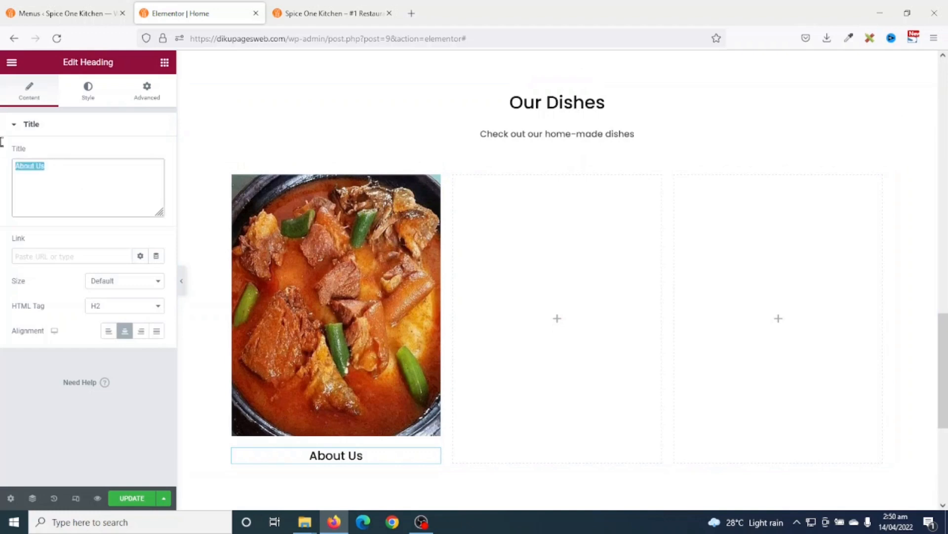
{"action": "type", "text": "Fufu"}
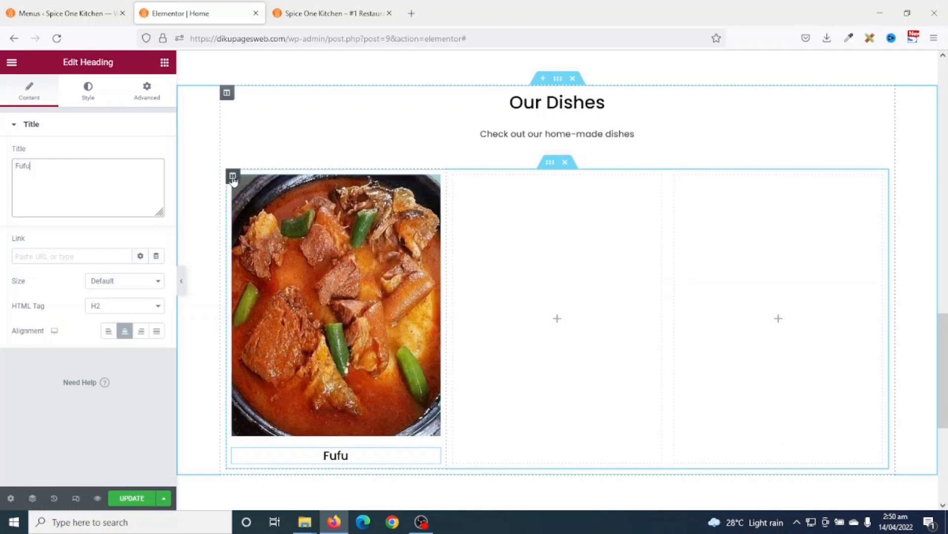
- Make two more copies of the Fufu dish column
{"action": "right_click", "coordinate": [233, 177]}
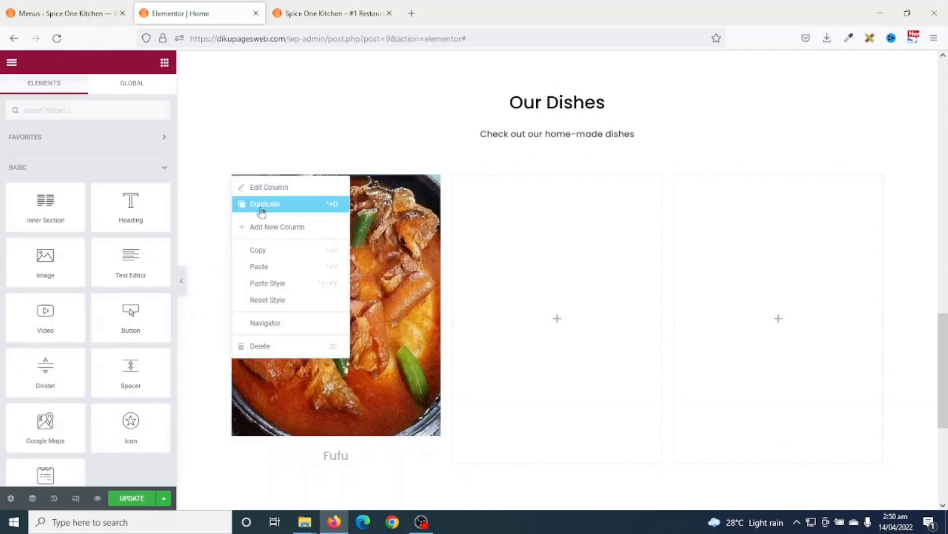
{"action": "left_click", "coordinate": [261, 211]}
{"action": "right_click", "coordinate": [235, 177]}
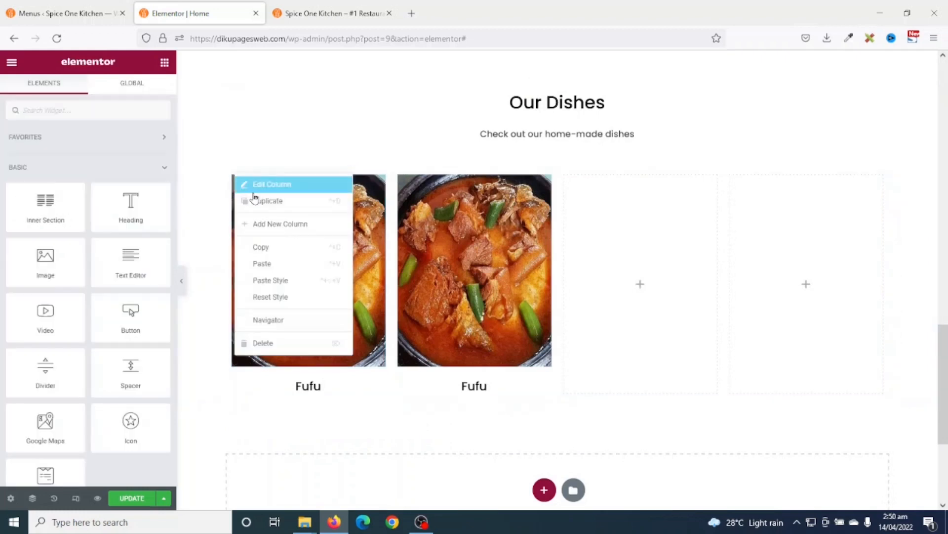
{"action": "left_click", "coordinate": [260, 204]}
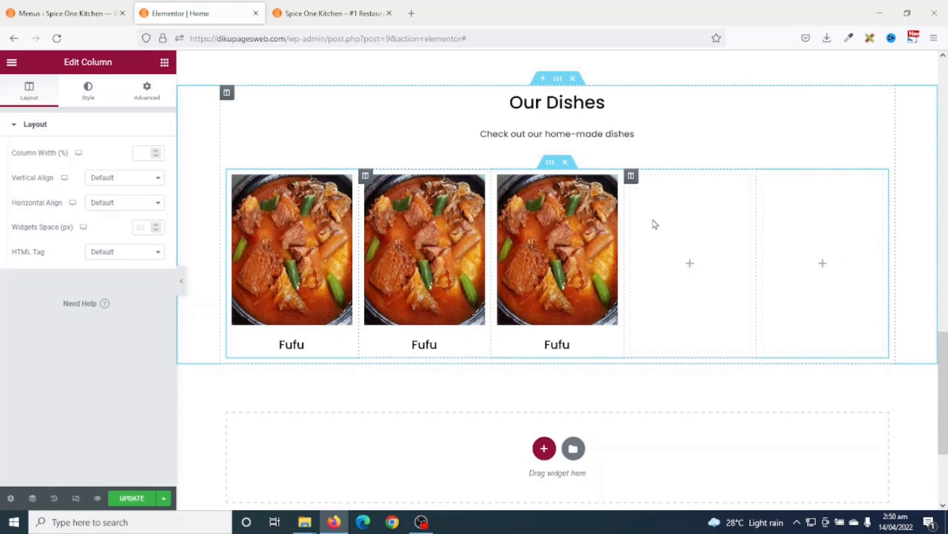
- Delete the two leftover empty columns so three dish columns remain
{"action": "right_click", "coordinate": [634, 182]}
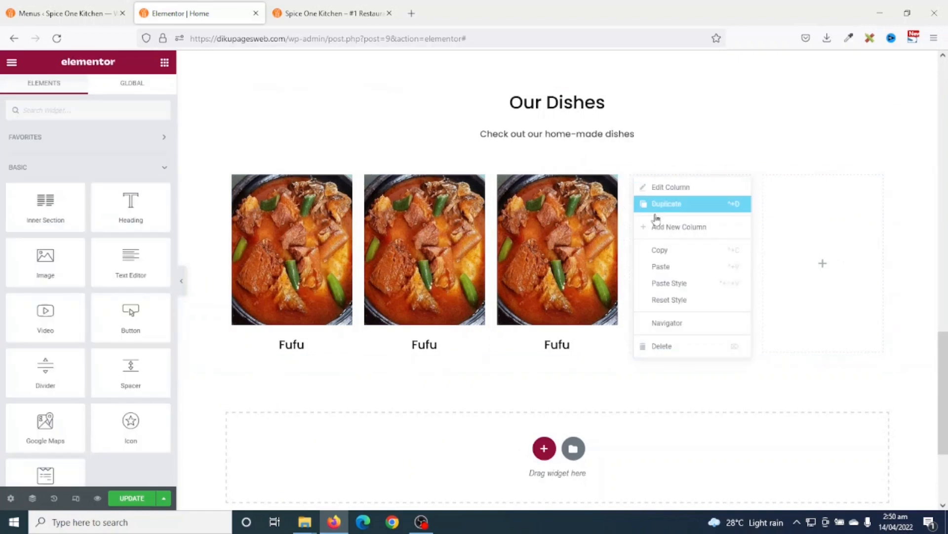
{"action": "left_click", "coordinate": [678, 345]}
{"action": "right_click", "coordinate": [732, 178]}
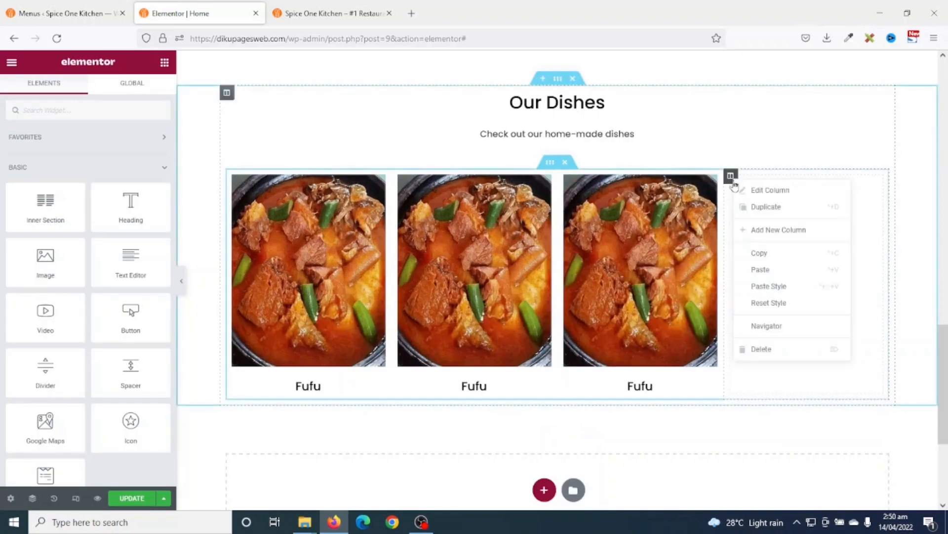
{"action": "left_click", "coordinate": [771, 349]}
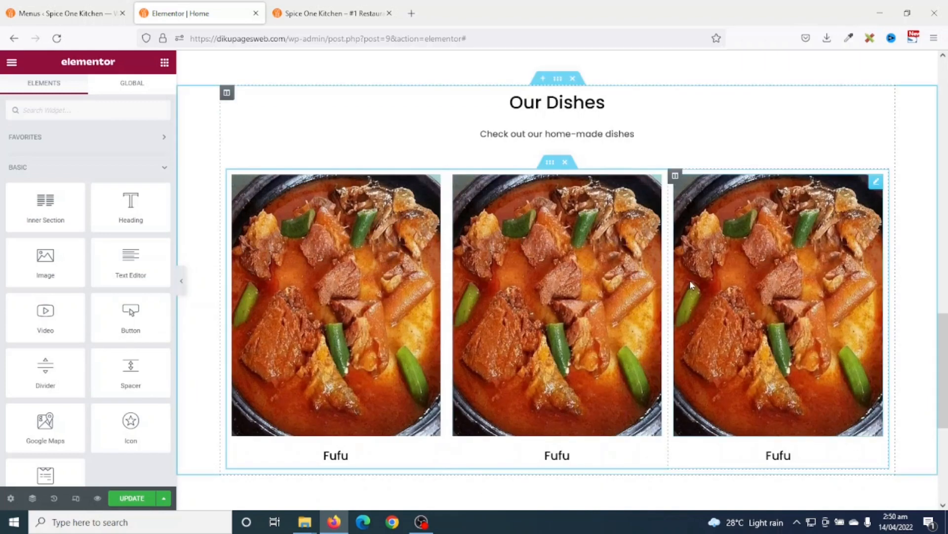
- Replace the middle column's photo with Tuo_Zaafi_2.jpg
{"action": "left_click", "coordinate": [550, 234]}
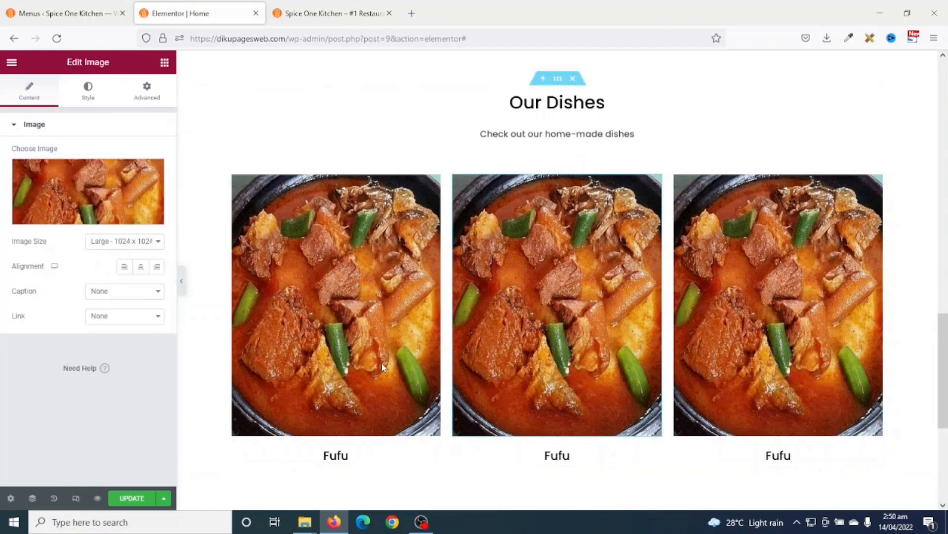
{"action": "left_click", "coordinate": [86, 196]}
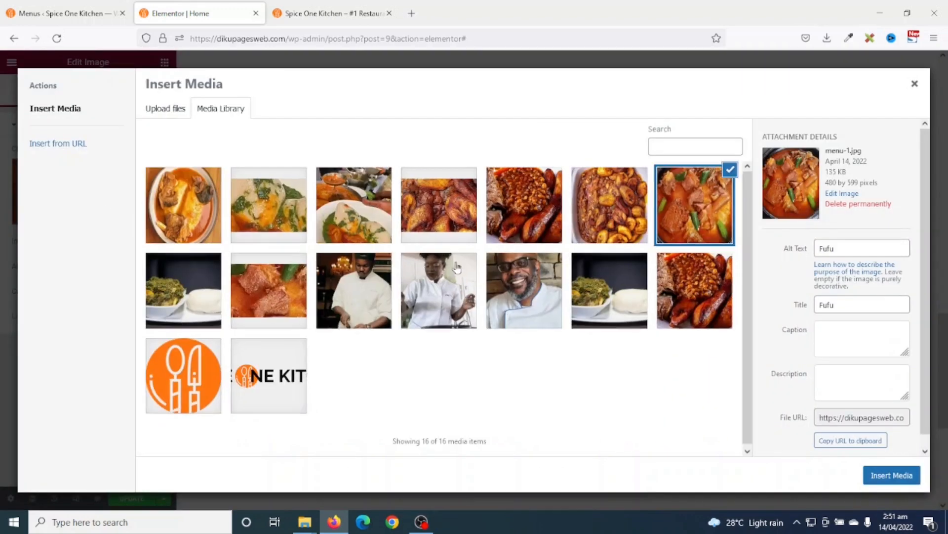
{"action": "left_click", "coordinate": [347, 196]}
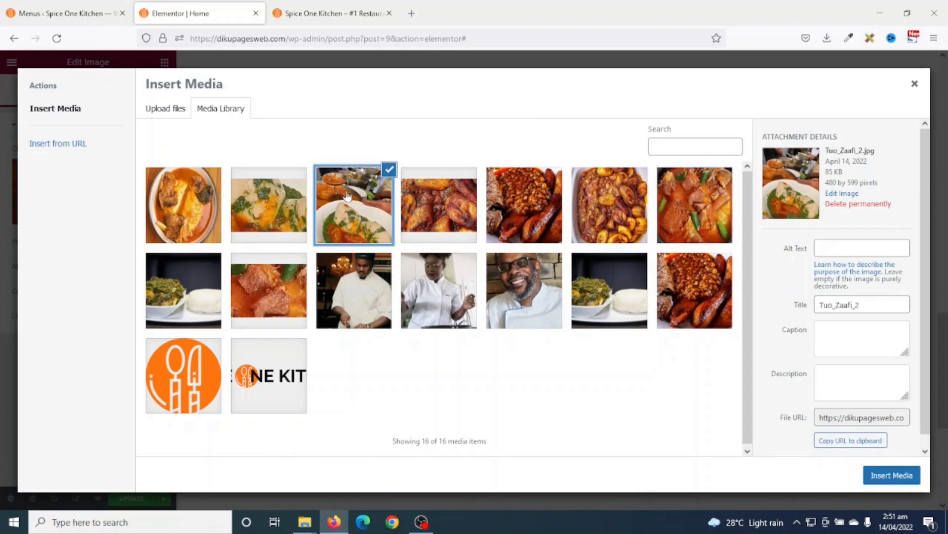
{"action": "left_click", "coordinate": [849, 247]}
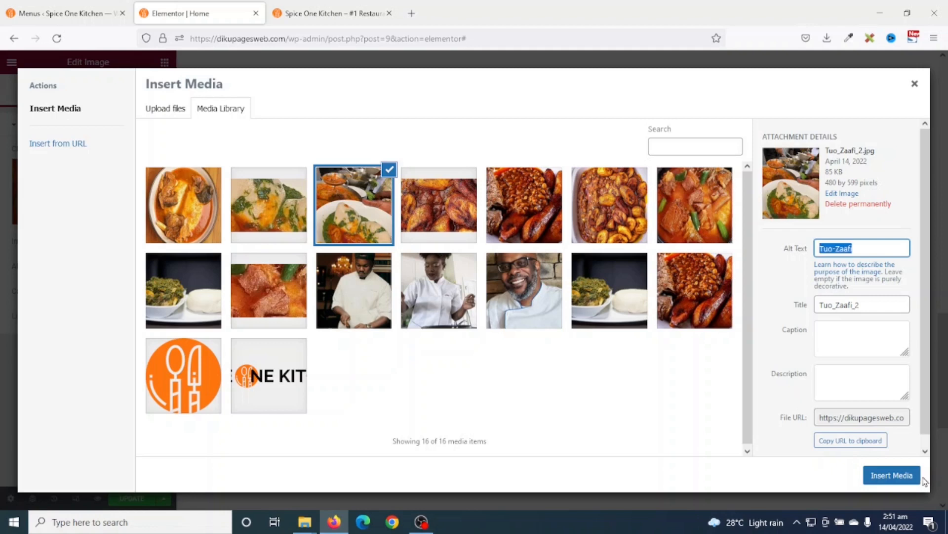
{"action": "key", "text": "Tab"}
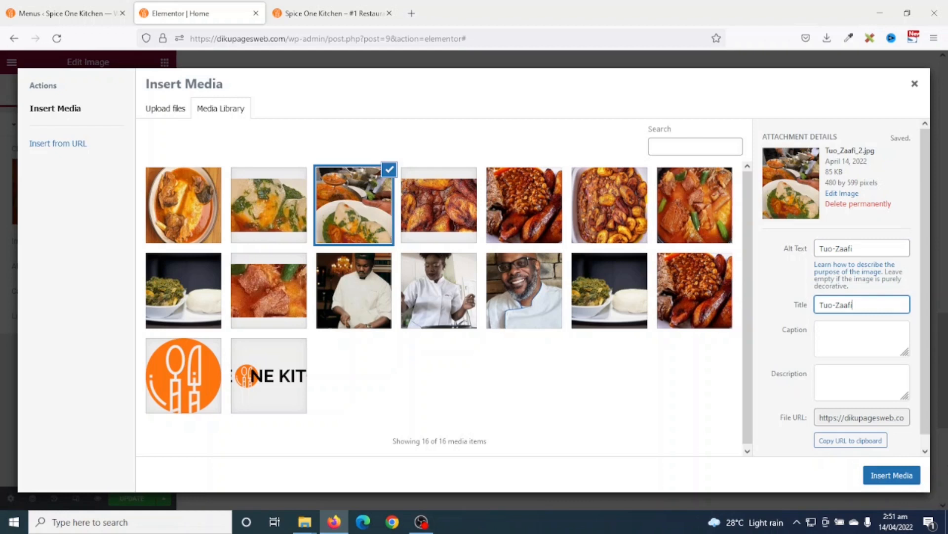
{"action": "left_click", "coordinate": [884, 476]}
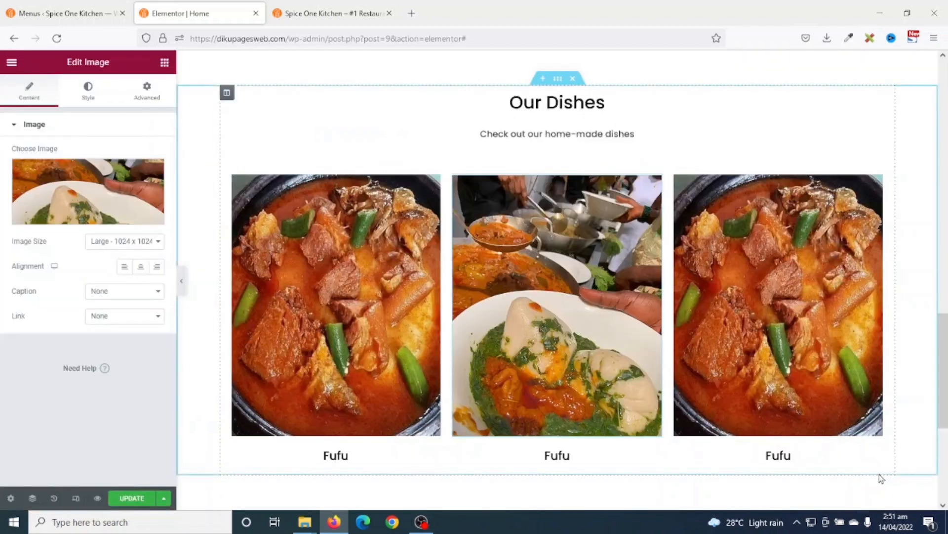
- Rename the middle dish heading from Fufu to 'Tuo-Zaafi'
{"action": "left_click", "coordinate": [558, 456]}
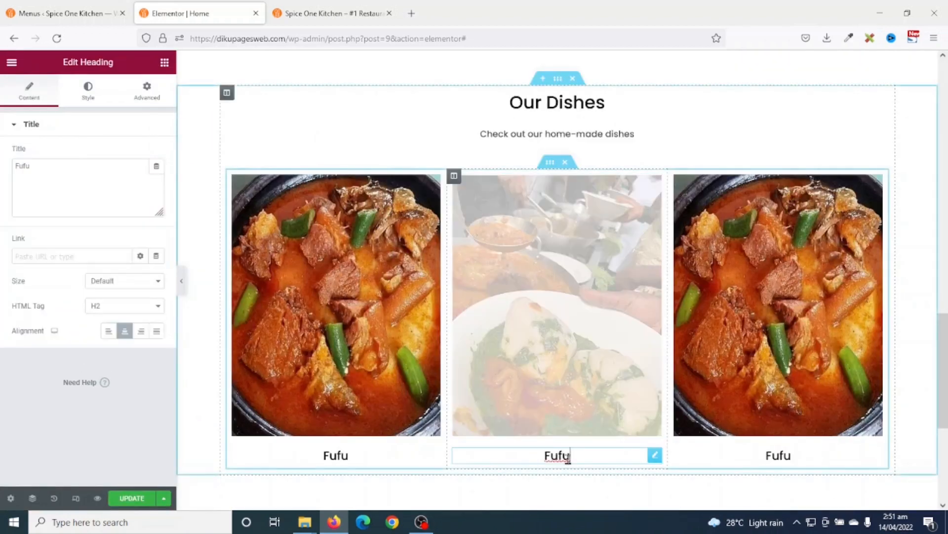
{"action": "double_click", "coordinate": [39, 171]}
{"action": "type", "text": "Tuo-Zaafi"}
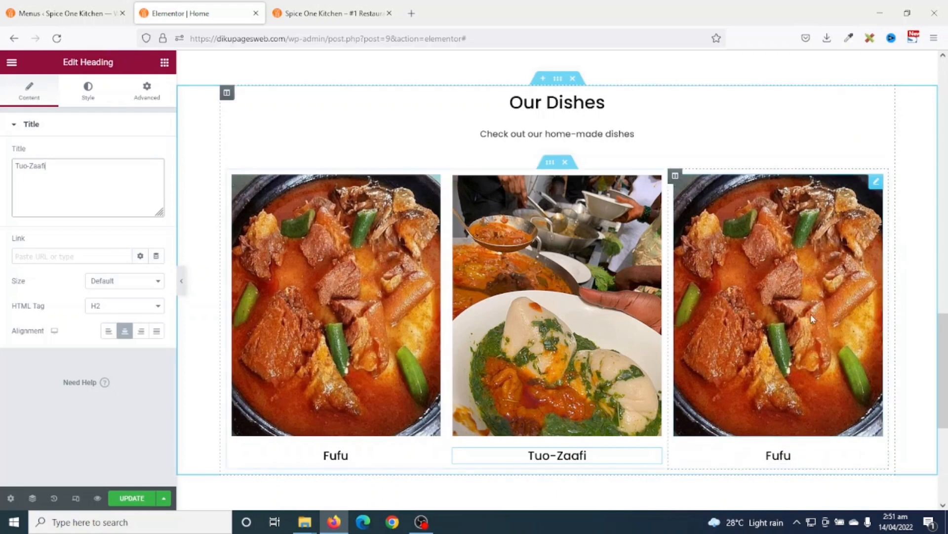
- Replace the right dish photo with menu-3, giving it matching alt text and title
{"action": "left_click", "coordinate": [779, 264]}
{"action": "left_click", "coordinate": [74, 207]}
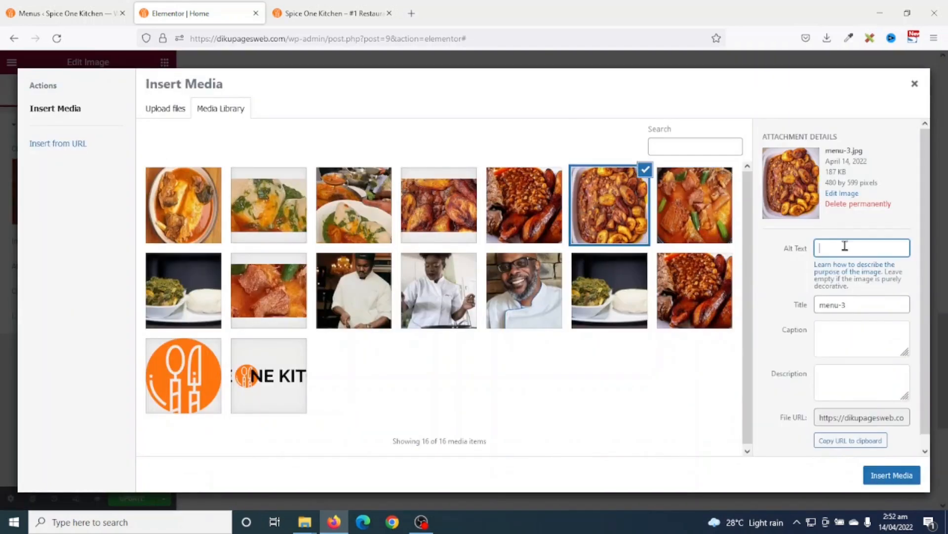
{"action": "key", "text": "ctrl+a"}
{"action": "key", "text": "ctrl+c"}
{"action": "key", "text": "Tab"}
{"action": "key", "text": "Tab"}
{"action": "key", "text": "ctrl+v"}
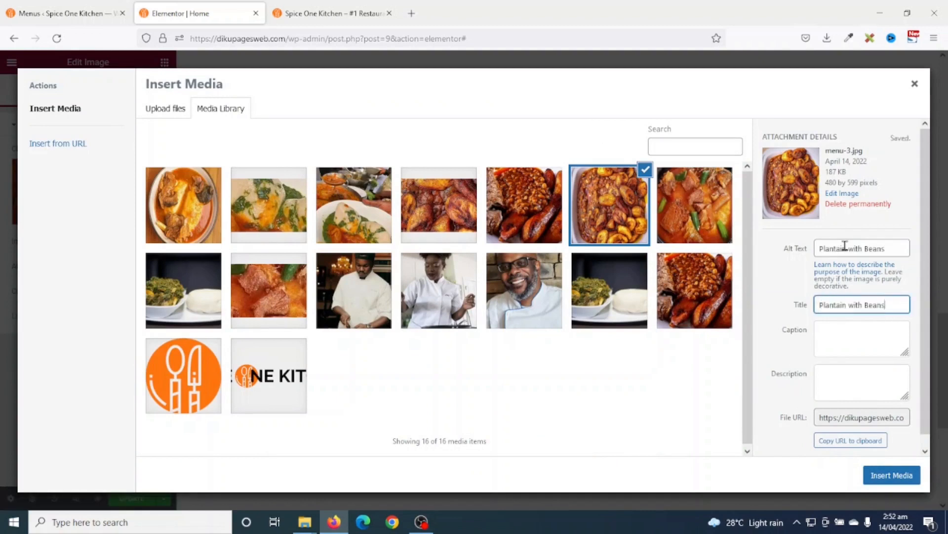
{"action": "left_click", "coordinate": [892, 475]}
- Rename the right dish heading from Fufu to 'Plantain with Beans'
{"action": "left_click", "coordinate": [778, 455]}
{"action": "triple_click", "coordinate": [76, 167]}
{"action": "key", "text": "ctrl+v"}
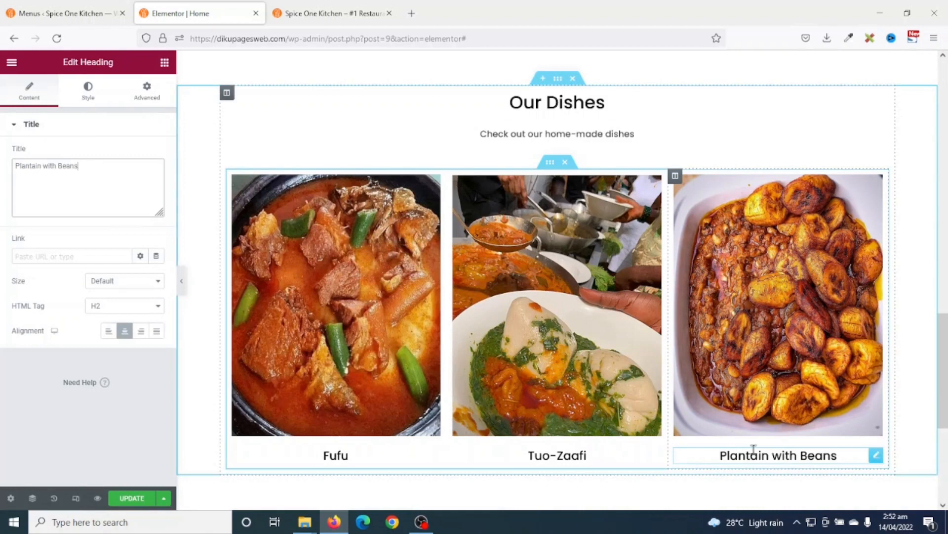
{"action": "scroll", "coordinate": [712, 429], "scroll_direction": "down", "scroll_amount": 1}
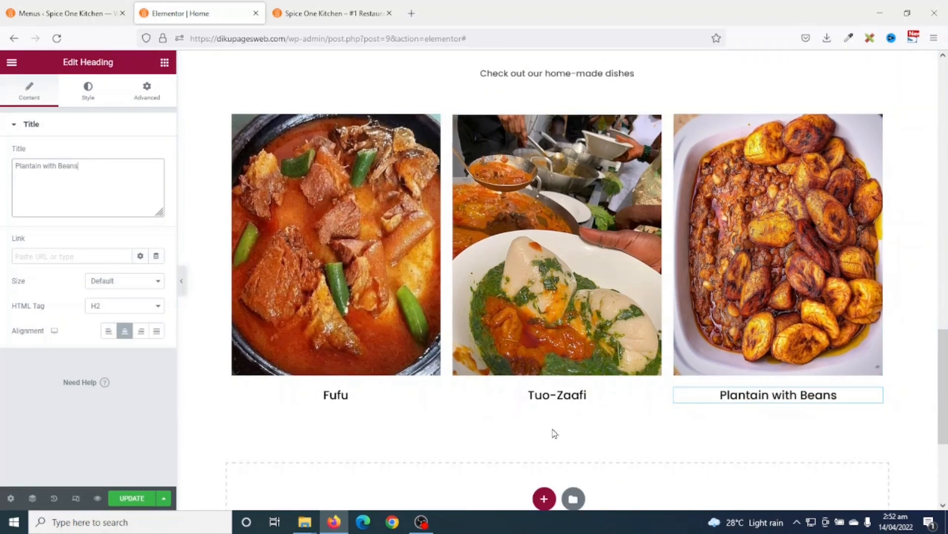
{"action": "scroll", "coordinate": [557, 445], "scroll_direction": "up", "scroll_amount": 15}
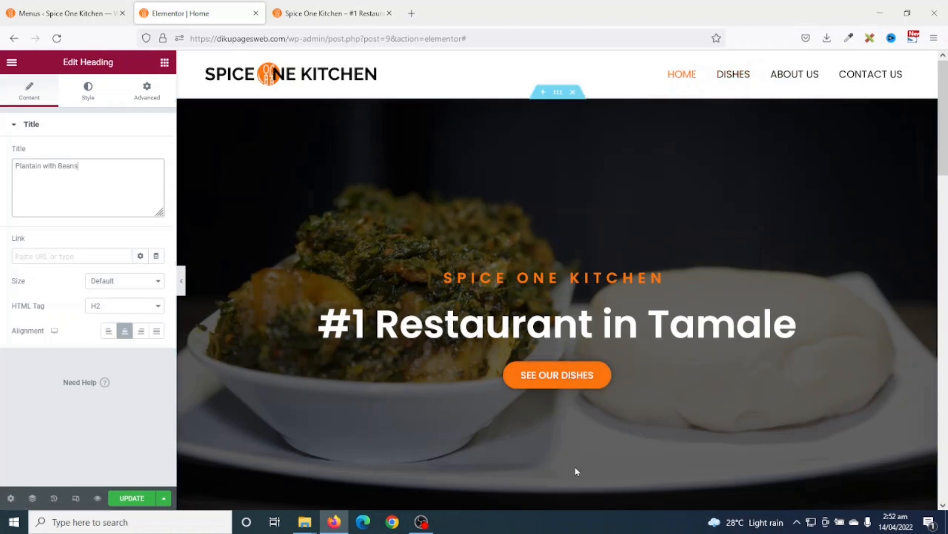
{"action": "scroll", "coordinate": [619, 422], "scroll_direction": "down", "scroll_amount": 10}
{"action": "scroll", "coordinate": [613, 426], "scroll_direction": "up", "scroll_amount": 4}
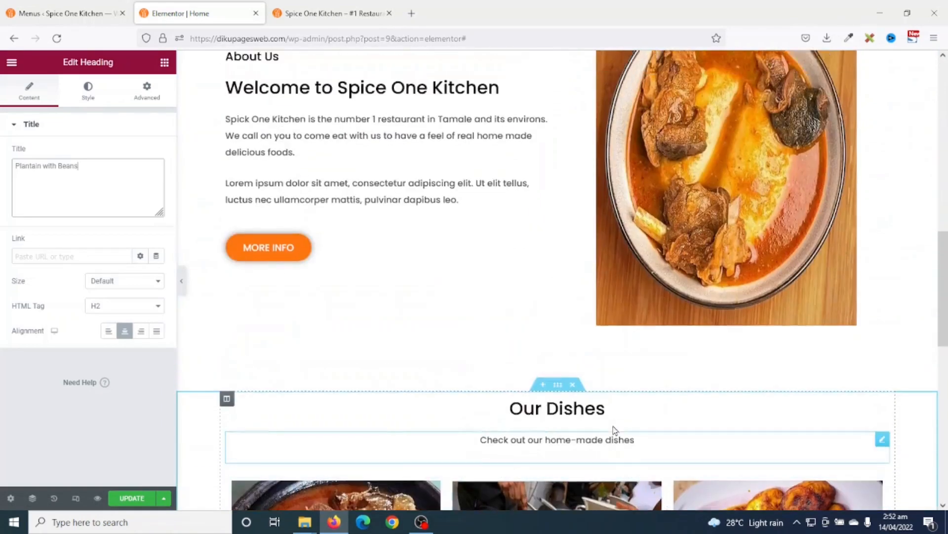
{"action": "scroll", "coordinate": [612, 426], "scroll_direction": "up", "scroll_amount": 6}
{"action": "scroll", "coordinate": [550, 375], "scroll_direction": "down", "scroll_amount": 1}
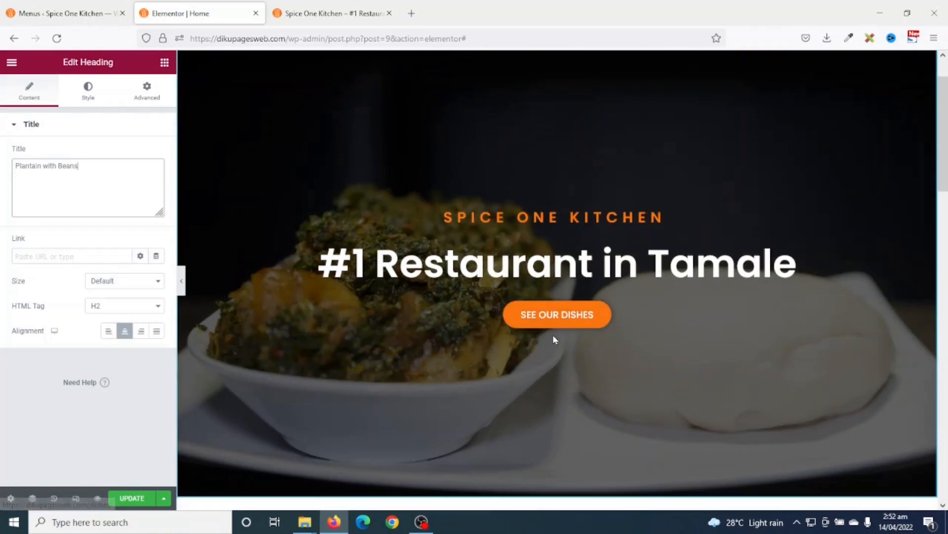
- Copy the hero's SEE OUR DISHES button and paste it into the empty section
{"action": "right_click", "coordinate": [560, 313]}
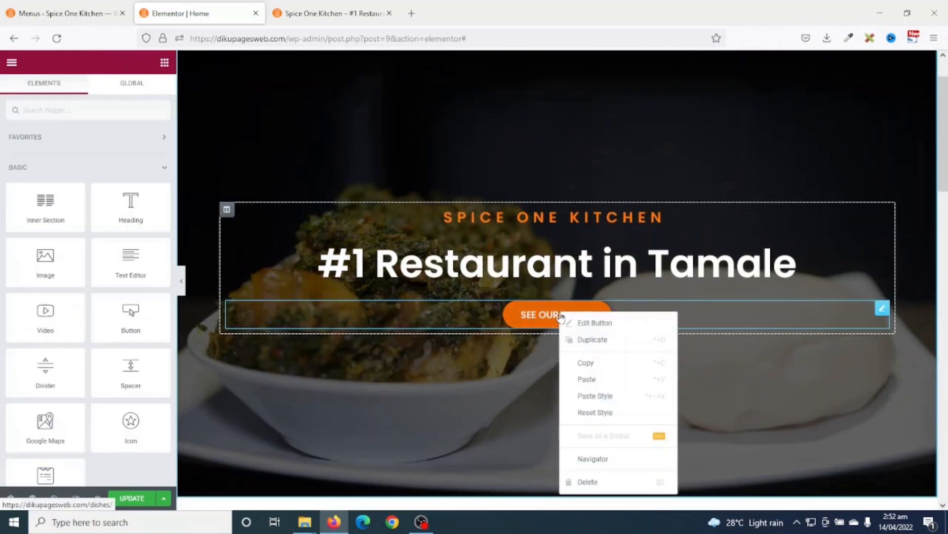
{"action": "left_click", "coordinate": [608, 363]}
{"action": "scroll", "coordinate": [606, 362], "scroll_direction": "down", "scroll_amount": 10}
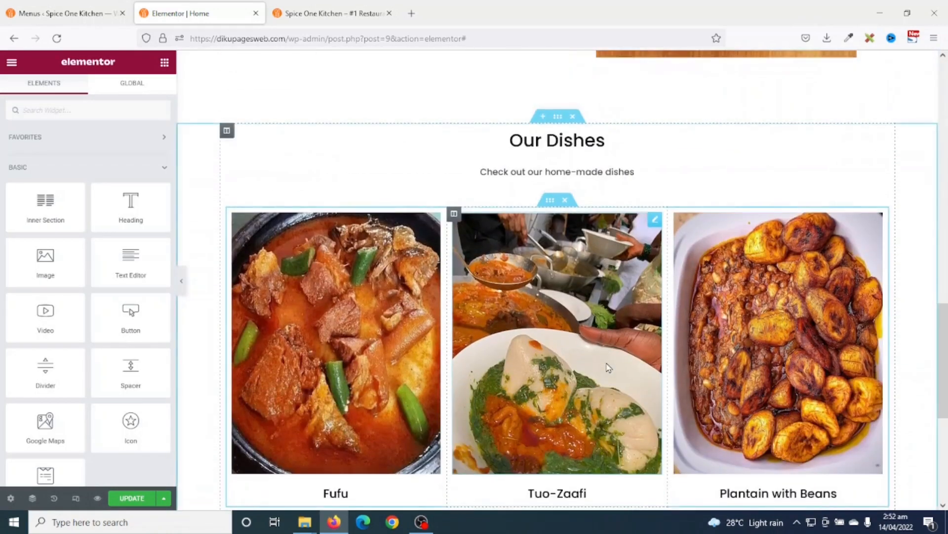
{"action": "scroll", "coordinate": [608, 367], "scroll_direction": "down", "scroll_amount": 5}
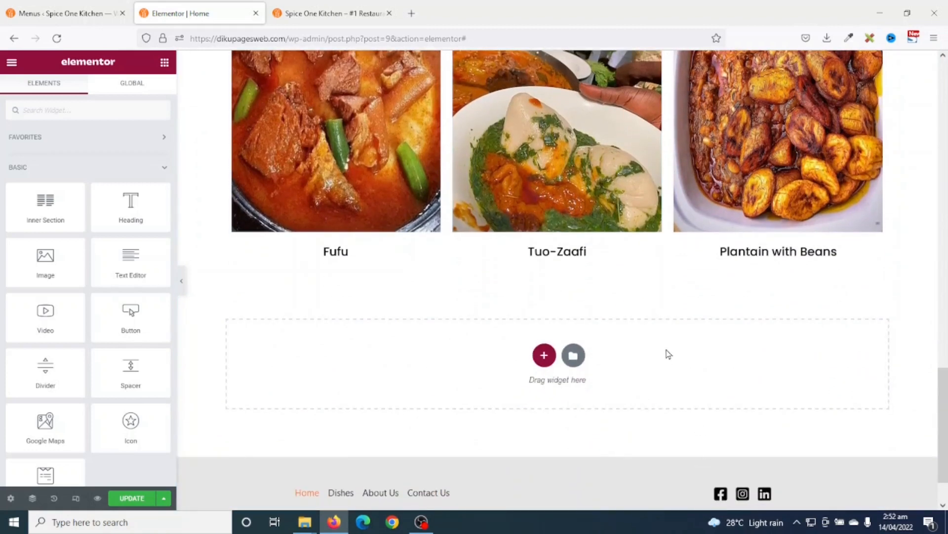
{"action": "right_click", "coordinate": [669, 354]}
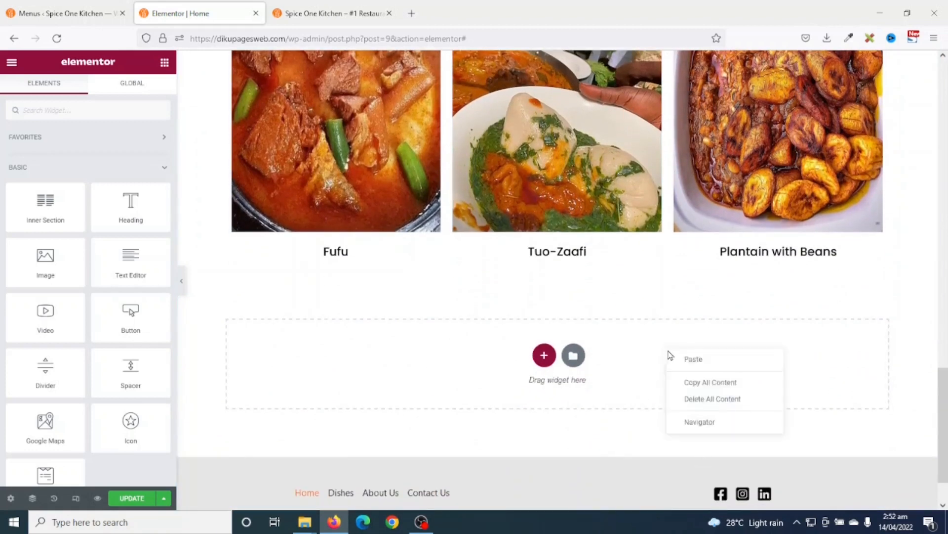
{"action": "left_click", "coordinate": [708, 366]}
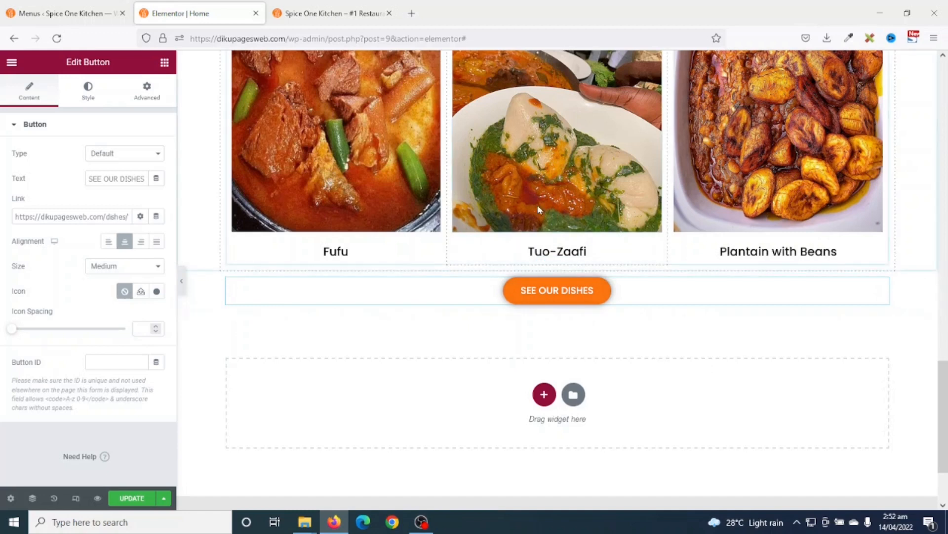
- Move the pasted button under the dish names and delete the leftover empty section
{"action": "scroll", "coordinate": [214, 140], "scroll_direction": "up", "scroll_amount": 4}
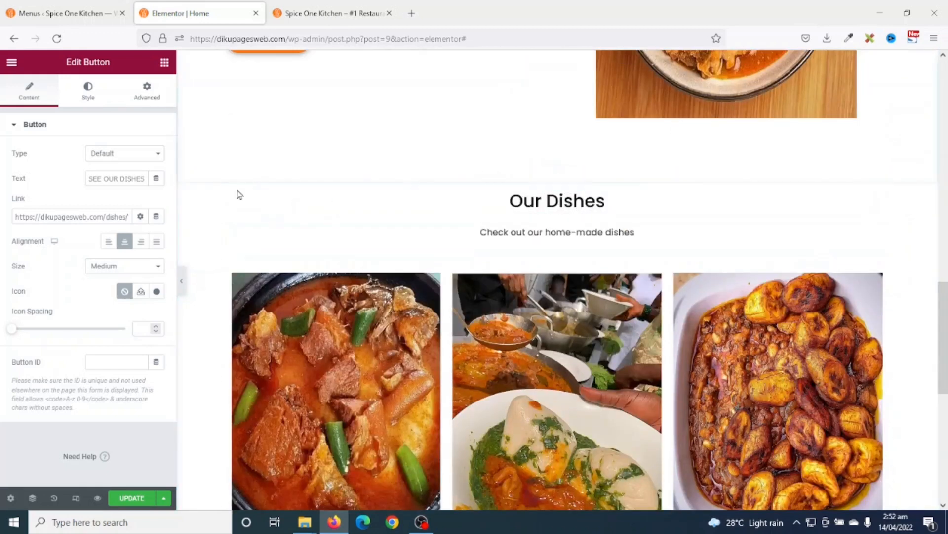
{"action": "scroll", "coordinate": [537, 260], "scroll_direction": "down", "scroll_amount": 6}
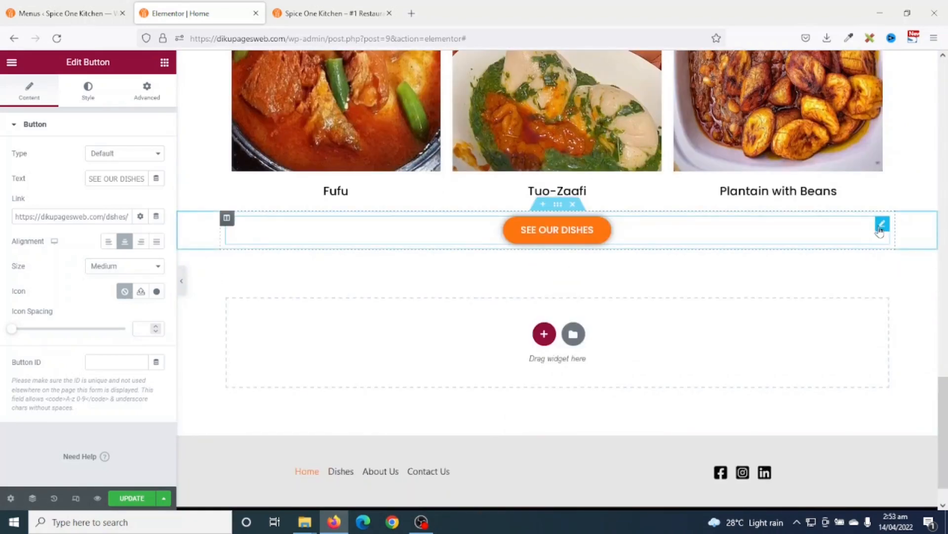
{"action": "left_click_drag", "start_coordinate": [880, 231], "coordinate": [437, 204]}
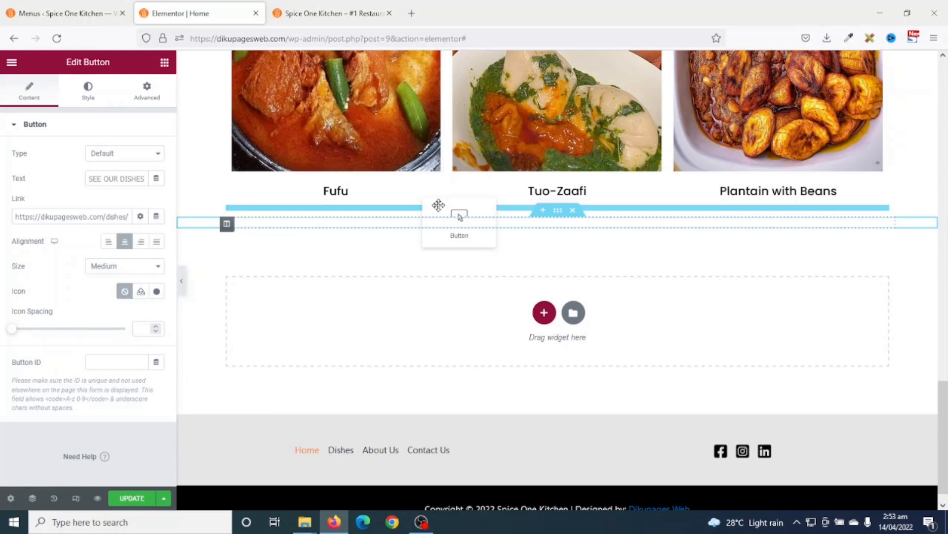
{"action": "left_click_drag", "start_coordinate": [439, 205], "coordinate": [438, 209]}
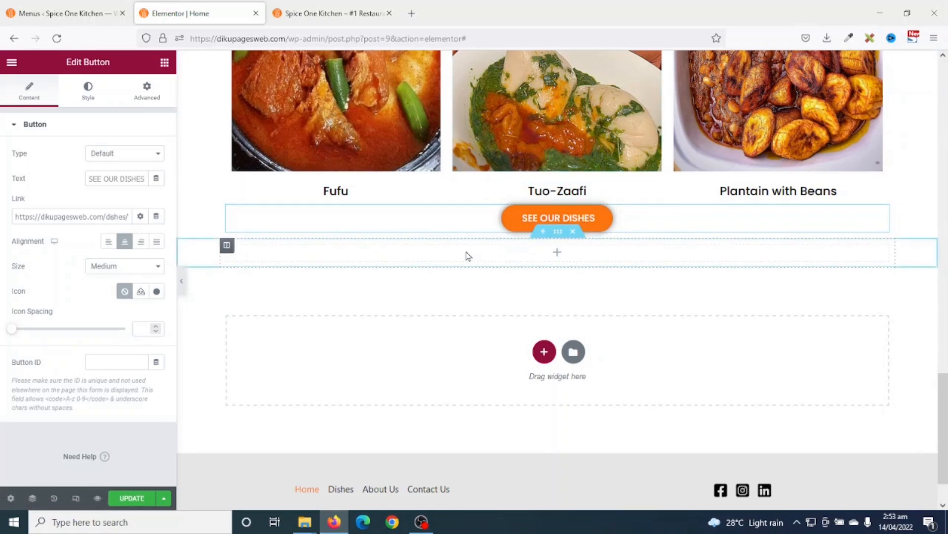
{"action": "left_click", "coordinate": [573, 231]}
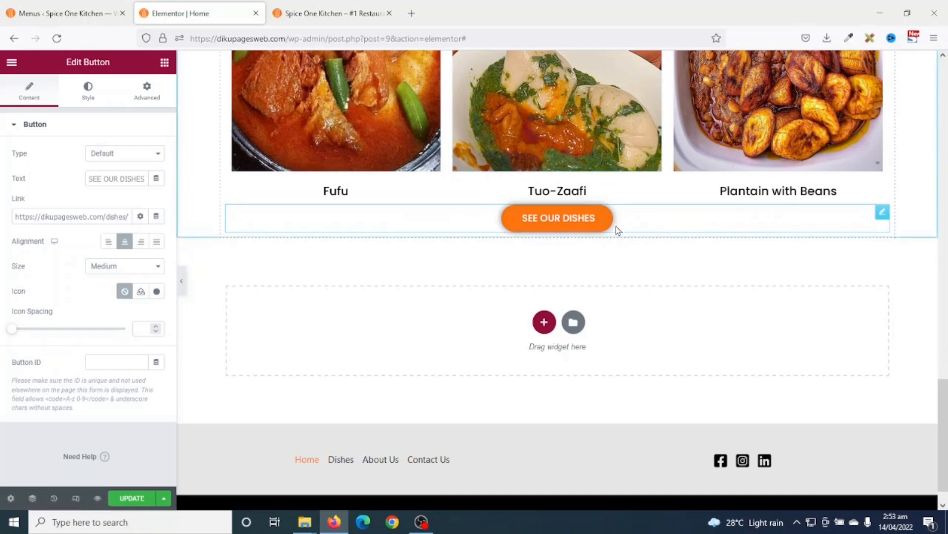
- Unlink the button's margin values and set its top margin to 50 px
{"action": "left_click", "coordinate": [135, 89]}
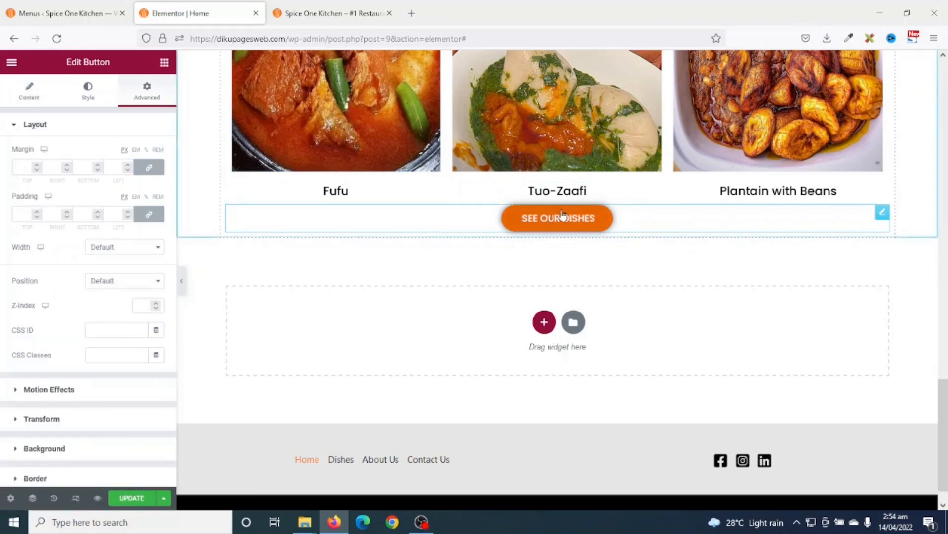
{"action": "left_click", "coordinate": [155, 168]}
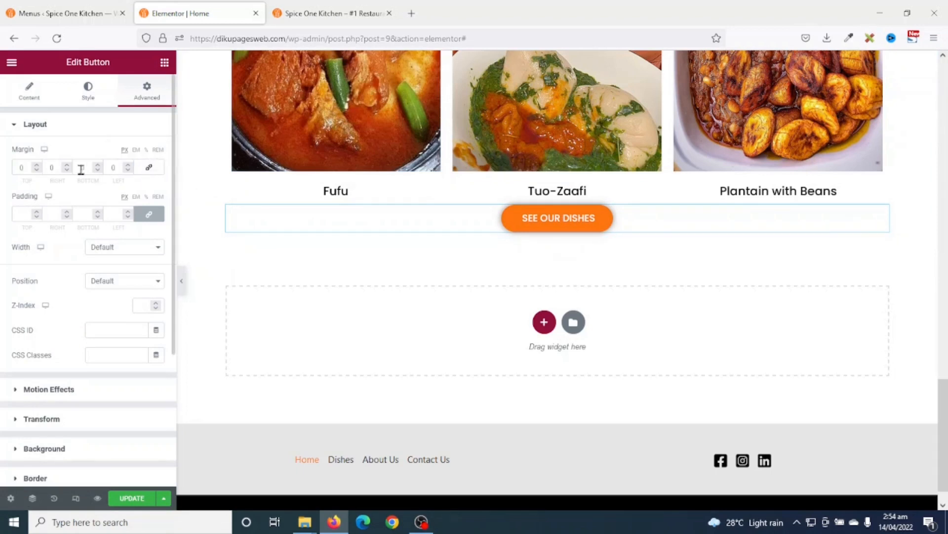
{"action": "left_click", "coordinate": [17, 168]}
{"action": "type", "text": "9"}
{"action": "key", "text": "Up"}
{"action": "key", "text": "Up"}
{"action": "key", "text": "Up"}
{"action": "key", "text": "Up"}
{"action": "key", "text": "Up"}
{"action": "key", "text": "Up"}
{"action": "key", "text": "Up"}
{"action": "key", "text": "Up"}
{"action": "key", "text": "Up"}
{"action": "key", "text": "Up"}
{"action": "key", "text": "Up"}
{"action": "key", "text": "Up"}
{"action": "key", "text": "Up"}
{"action": "key", "text": "Up"}
{"action": "key", "text": "Up"}
{"action": "key", "text": "Up"}
{"action": "key", "text": "Up"}
{"action": "key", "text": "Up"}
{"action": "key", "text": "Up"}
{"action": "key", "text": "Up"}
{"action": "key", "text": "Up"}
{"action": "key", "text": "Up"}
{"action": "key", "text": "Up"}
{"action": "key", "text": "Up"}
{"action": "key", "text": "Up"}
{"action": "key", "text": "Up"}
{"action": "key", "text": "Up"}
{"action": "key", "text": "Up"}
{"action": "key", "text": "Up"}
{"action": "key", "text": "Up"}
{"action": "key", "text": "Up"}
{"action": "key", "text": "Up"}
{"action": "key", "text": "Up"}
{"action": "key", "text": "Up"}
{"action": "key", "text": "Up"}
{"action": "key", "text": "Up"}
{"action": "key", "text": "Up"}
{"action": "key", "text": "Up"}
{"action": "key", "text": "Up"}
{"action": "key", "text": "Up"}
{"action": "key", "text": "Up"}
{"action": "key", "text": "Up"}
{"action": "key", "text": "Up"}
{"action": "key", "text": "Up"}
{"action": "key", "text": "Up"}
{"action": "key", "text": "Down"}
{"action": "key", "text": "Down"}
{"action": "key", "text": "Down"}
{"action": "key", "text": "Down"}
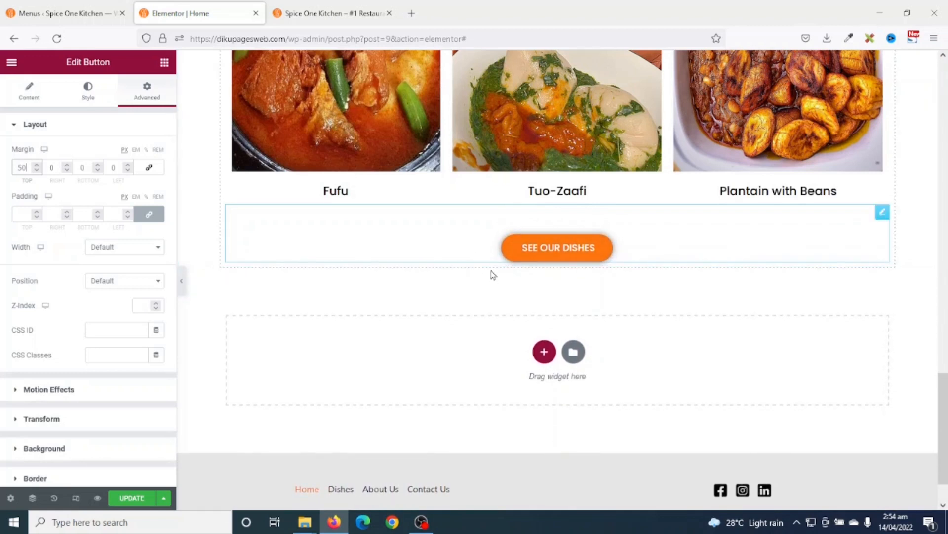
{"action": "scroll", "coordinate": [523, 292], "scroll_direction": "up", "scroll_amount": 1}
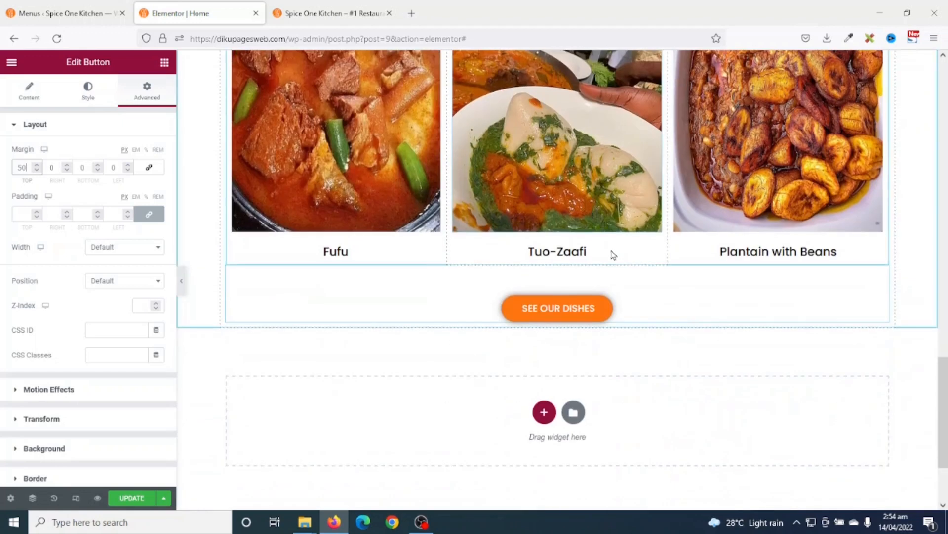
{"action": "scroll", "coordinate": [578, 364], "scroll_direction": "up", "scroll_amount": 4}
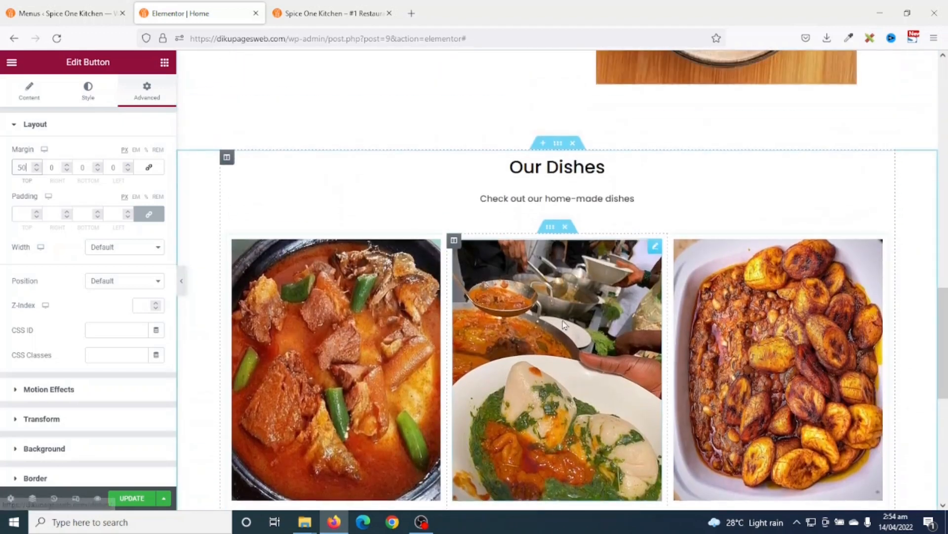
{"action": "scroll", "coordinate": [263, 384], "scroll_direction": "down", "scroll_amount": 3}
{"action": "scroll", "coordinate": [263, 384], "scroll_direction": "up", "scroll_amount": 3}
{"action": "scroll", "coordinate": [393, 228], "scroll_direction": "up", "scroll_amount": 4}
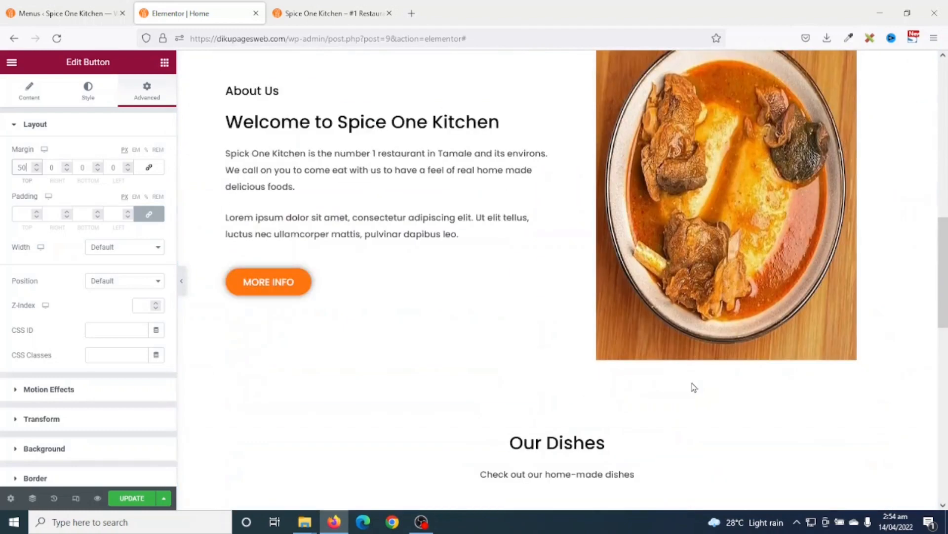
{"action": "scroll", "coordinate": [420, 228], "scroll_direction": "up", "scroll_amount": 5}
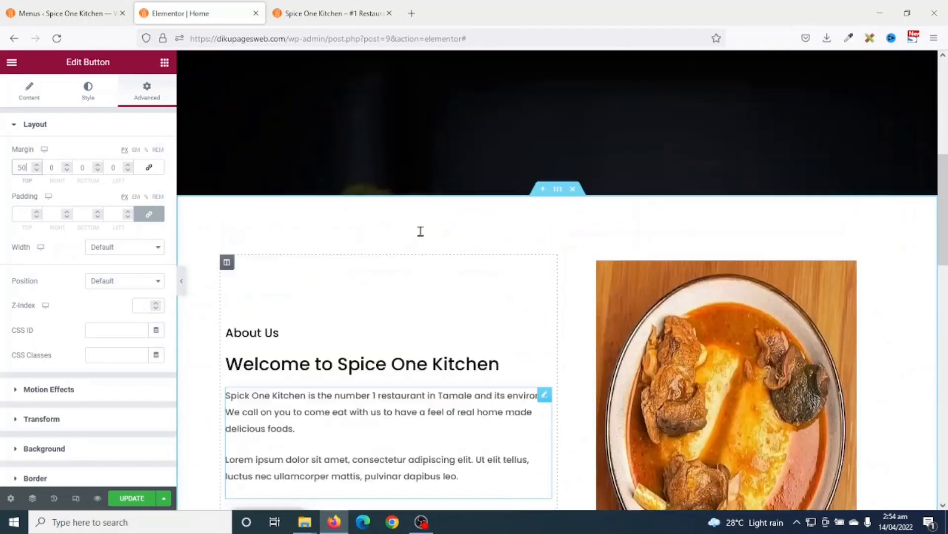
{"action": "scroll", "coordinate": [456, 383], "scroll_direction": "down", "scroll_amount": 4}
{"action": "scroll", "coordinate": [456, 382], "scroll_direction": "down", "scroll_amount": 6}
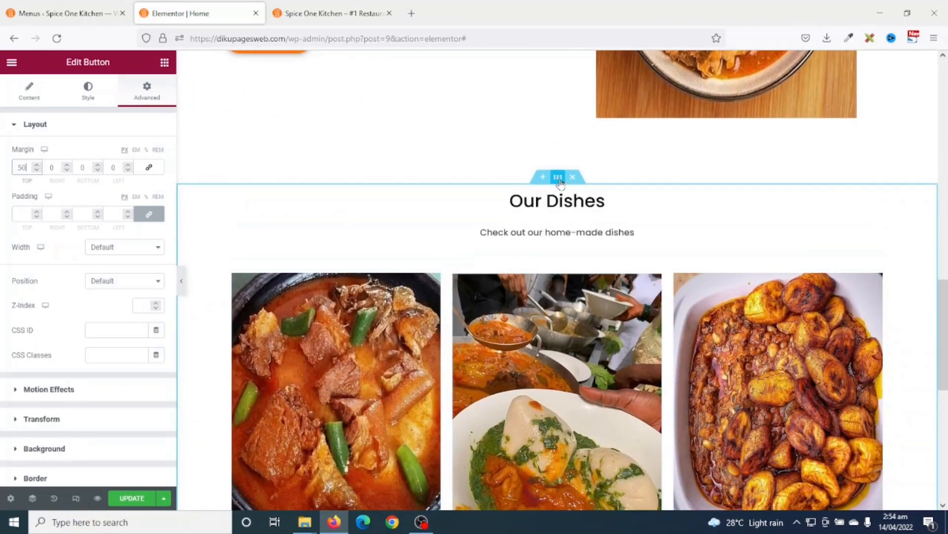
- Give the Our Dishes section a classic background colour of #f2f7f5
{"action": "left_click", "coordinate": [558, 178]}
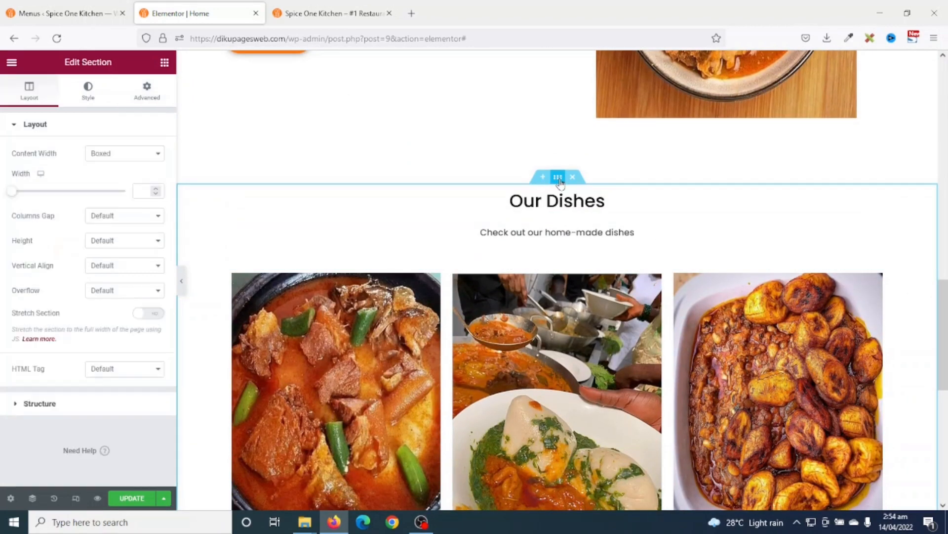
{"action": "left_click", "coordinate": [89, 93]}
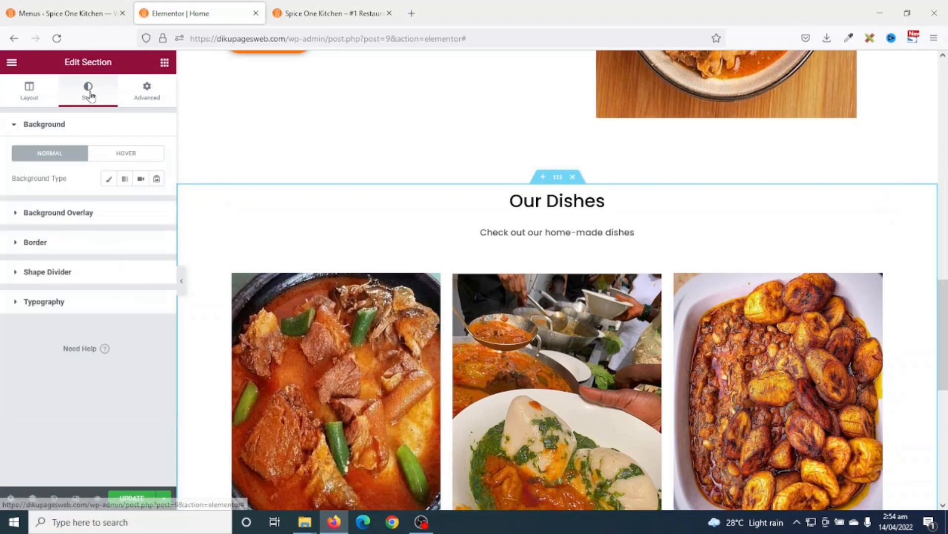
{"action": "left_click", "coordinate": [109, 179]}
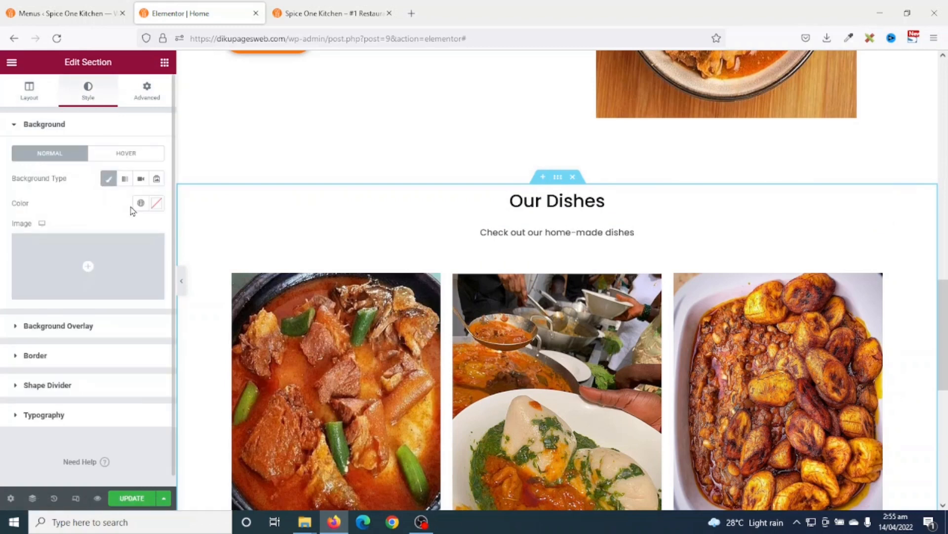
{"action": "left_click", "coordinate": [157, 204]}
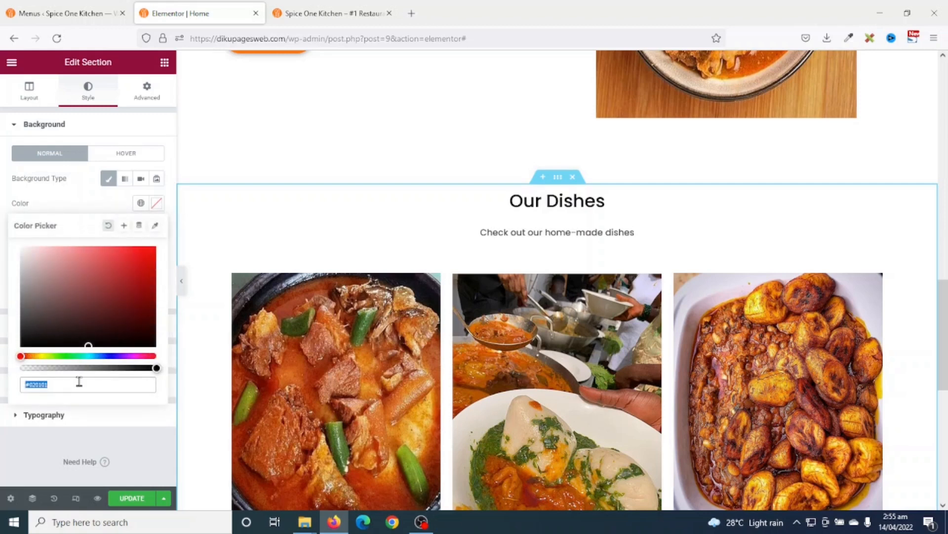
{"action": "type", "text": "f2f7"}
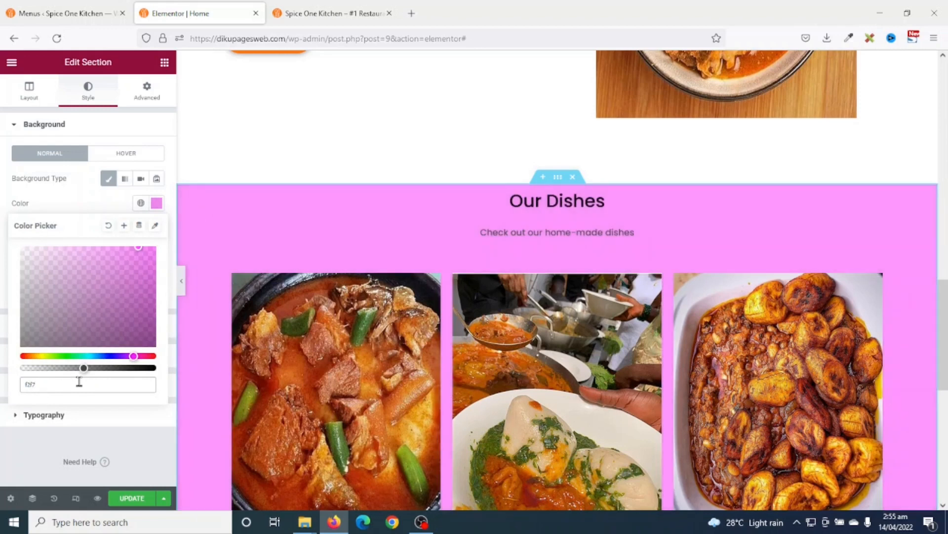
{"action": "type", "text": "f5"}
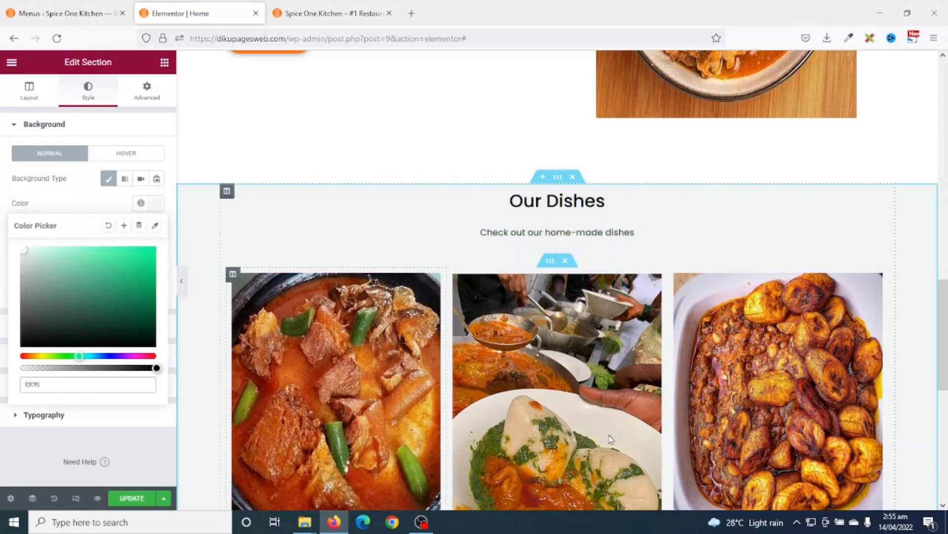
{"action": "scroll", "coordinate": [830, 286], "scroll_direction": "down", "scroll_amount": 3}
{"action": "scroll", "coordinate": [830, 286], "scroll_direction": "up", "scroll_amount": 3}
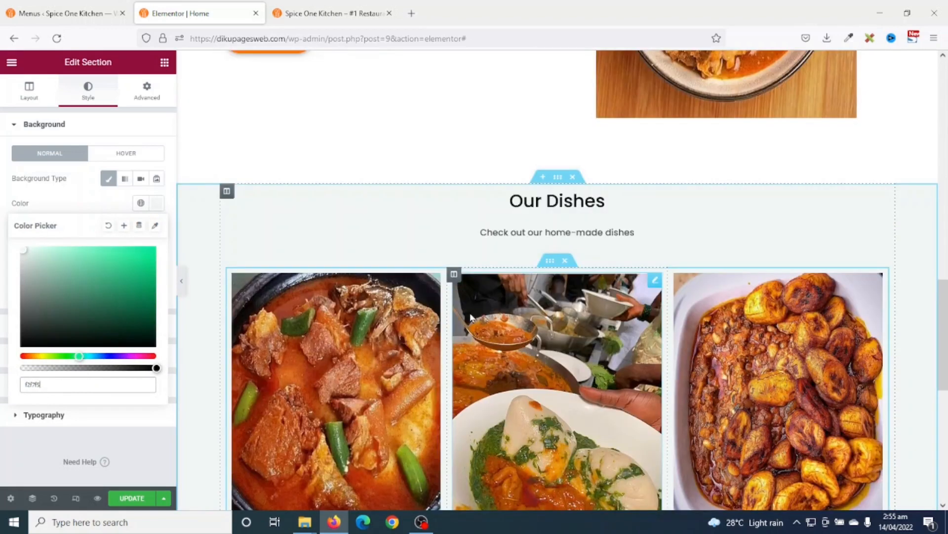
- Save that colour as a new global colour named 'Dishes bg'
{"action": "left_click", "coordinate": [124, 226]}
{"action": "key", "text": "ctrl+a"}
{"action": "type", "text": "Dish"}
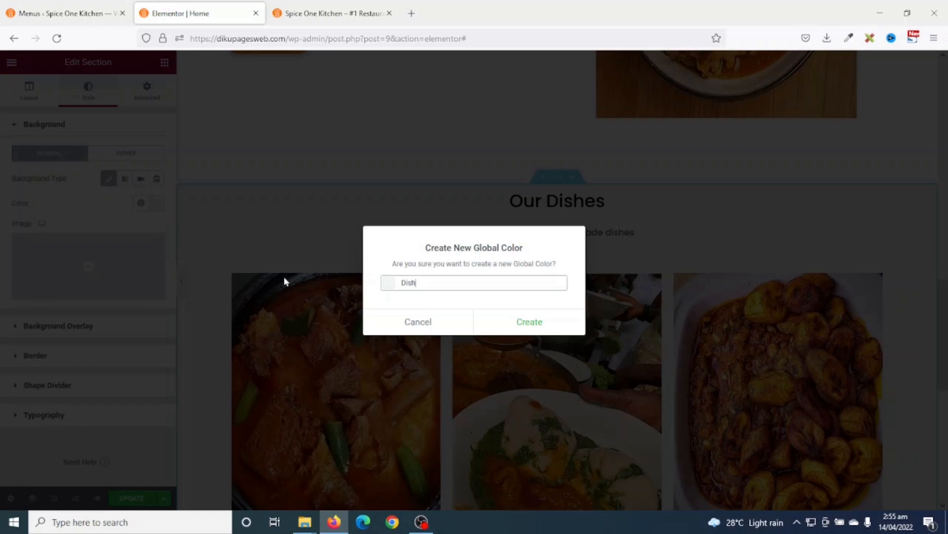
{"action": "type", "text": "es bg"}
{"action": "left_click", "coordinate": [539, 329]}
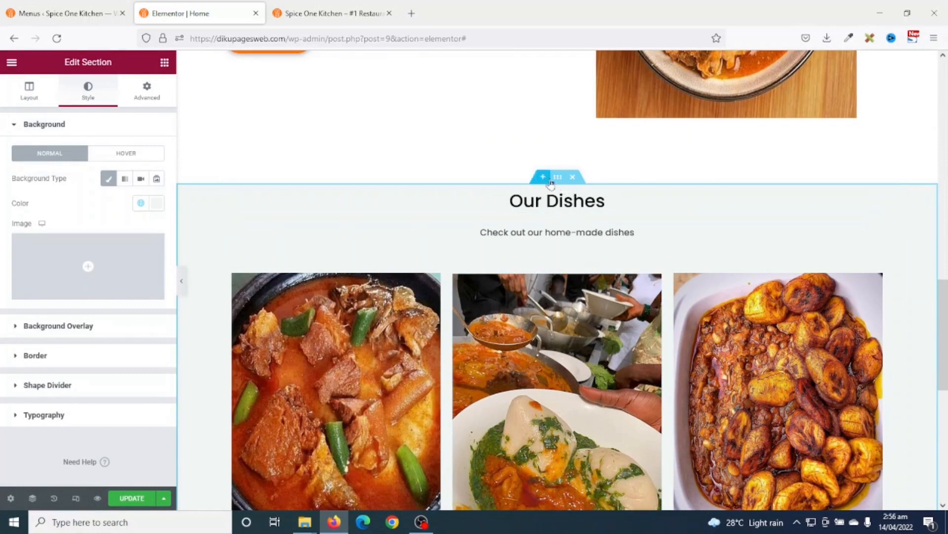
- Unlink the section's padding and set top and bottom padding to 100 px
{"action": "scroll", "coordinate": [573, 189], "scroll_direction": "down", "scroll_amount": 6}
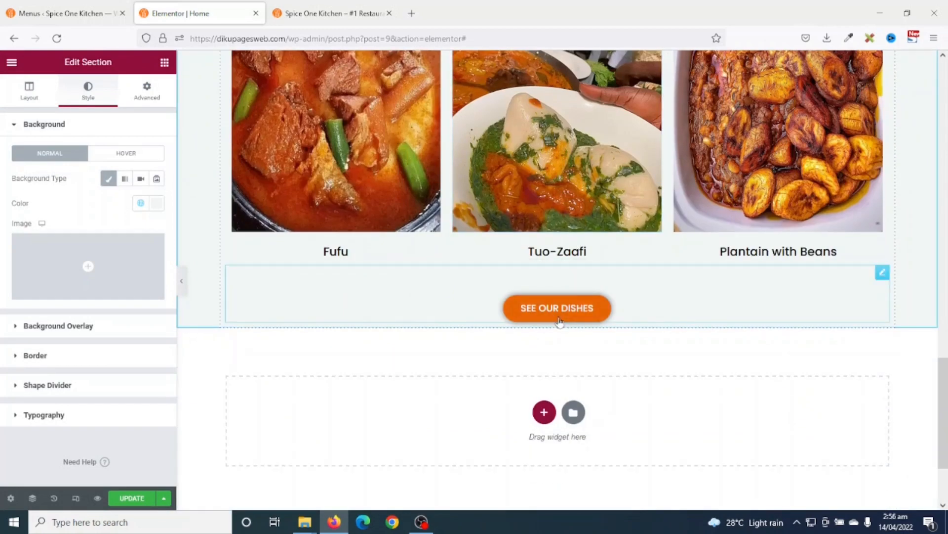
{"action": "scroll", "coordinate": [597, 285], "scroll_direction": "up", "scroll_amount": 1}
{"action": "scroll", "coordinate": [596, 283], "scroll_direction": "up", "scroll_amount": 5}
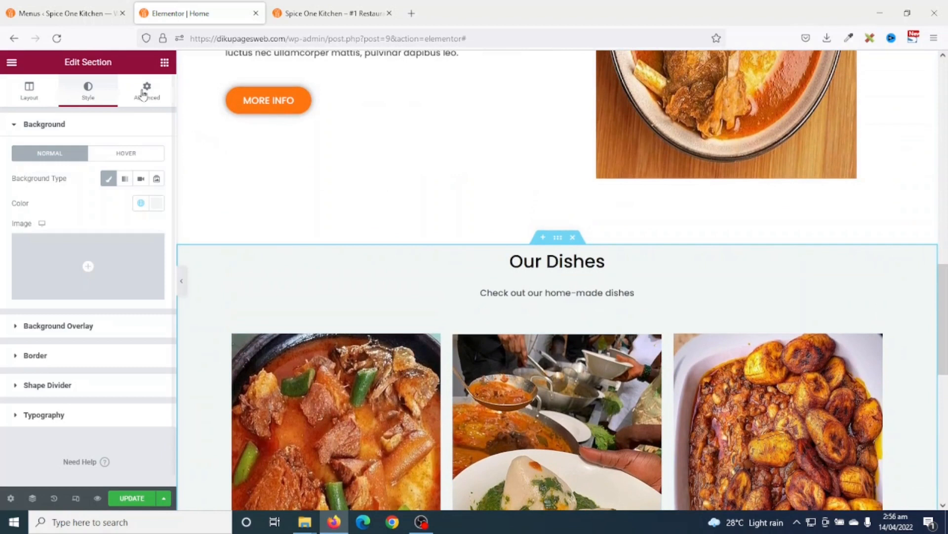
{"action": "left_click", "coordinate": [144, 91]}
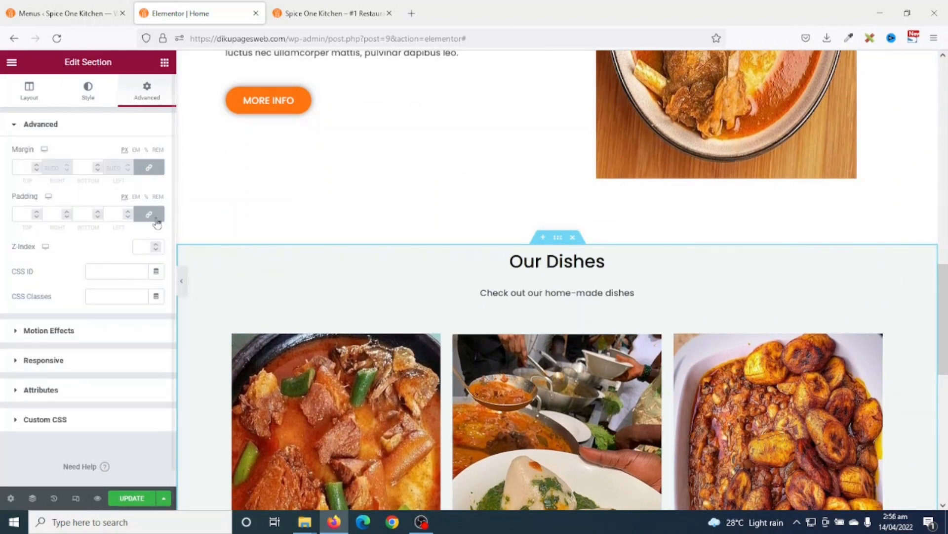
{"action": "left_click", "coordinate": [149, 214]}
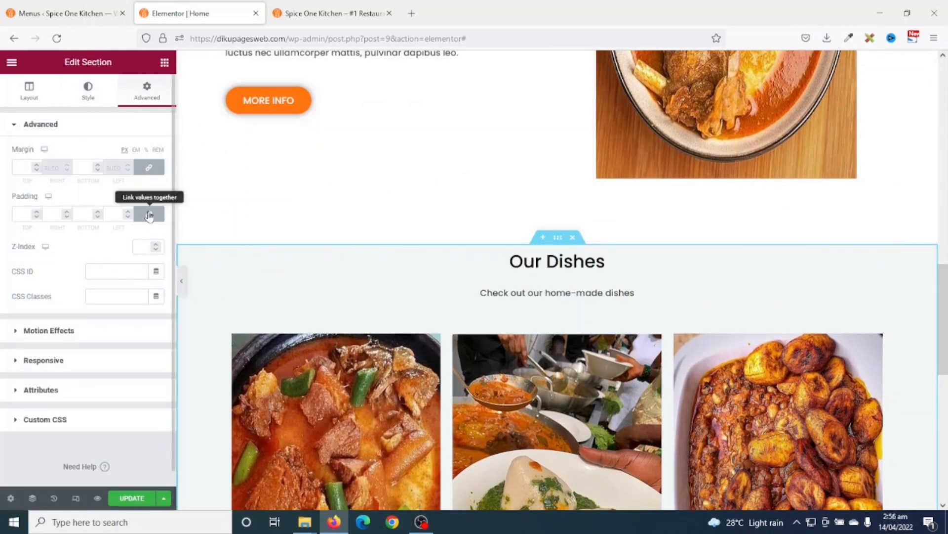
{"action": "left_click", "coordinate": [13, 216]}
{"action": "type", "text": "100"}
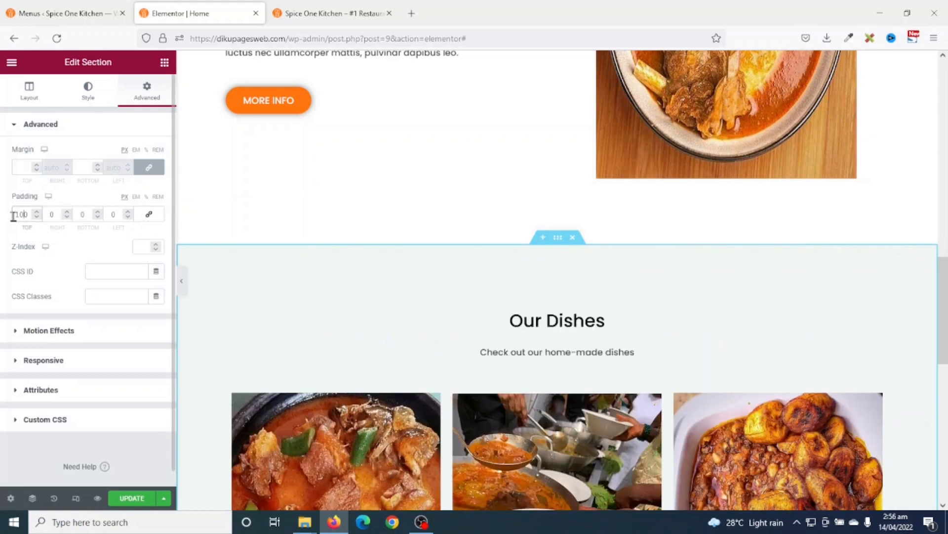
{"action": "key", "text": "Tab"}
{"action": "key", "text": "Tab"}
{"action": "type", "text": "100"}
- Save the page changes with UPDATE
{"action": "scroll", "coordinate": [718, 284], "scroll_direction": "down", "scroll_amount": 7}
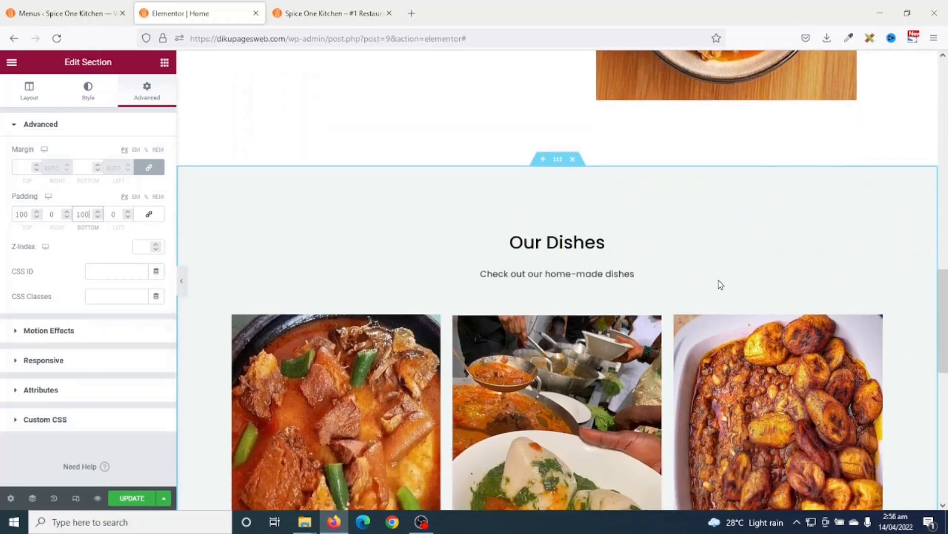
{"action": "scroll", "coordinate": [718, 284], "scroll_direction": "up", "scroll_amount": 6}
{"action": "scroll", "coordinate": [718, 284], "scroll_direction": "up", "scroll_amount": 3}
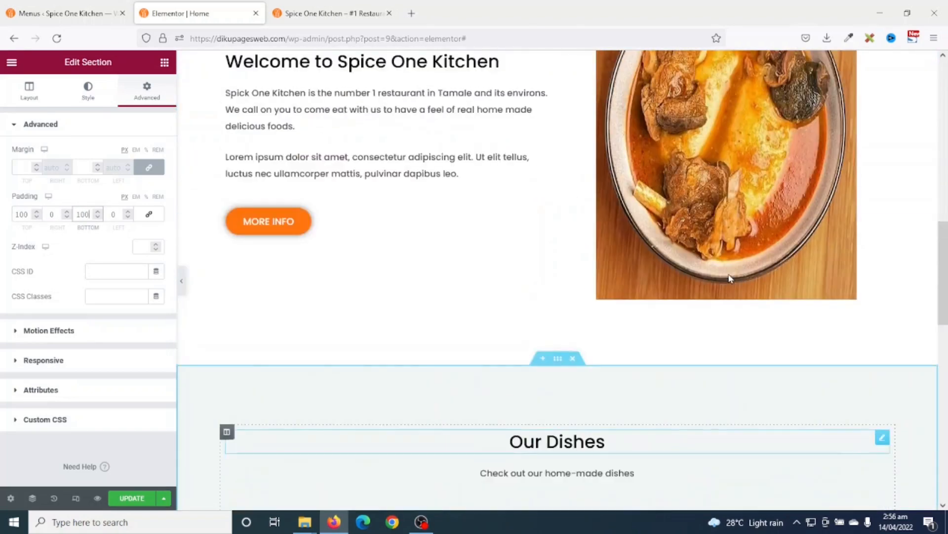
{"action": "scroll", "coordinate": [662, 302], "scroll_direction": "down", "scroll_amount": 5}
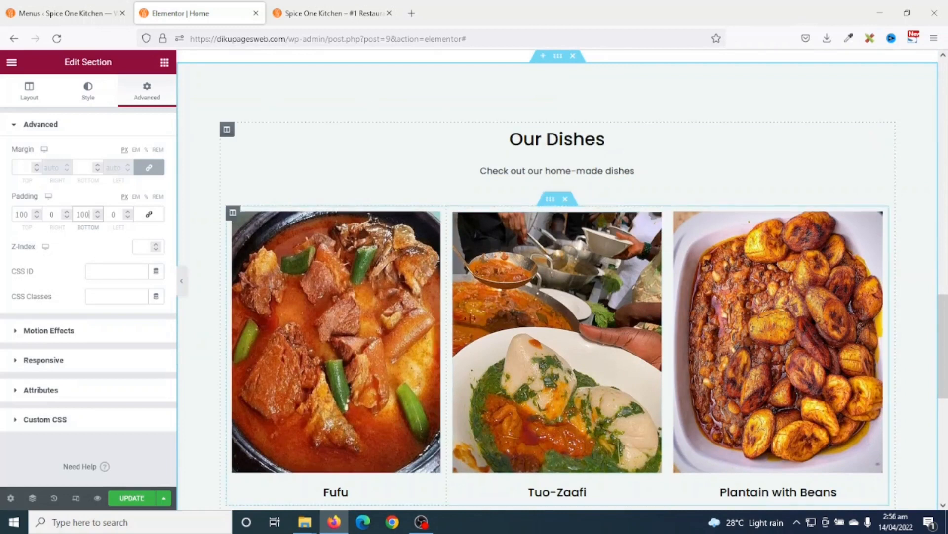
{"action": "left_click", "coordinate": [131, 498]}
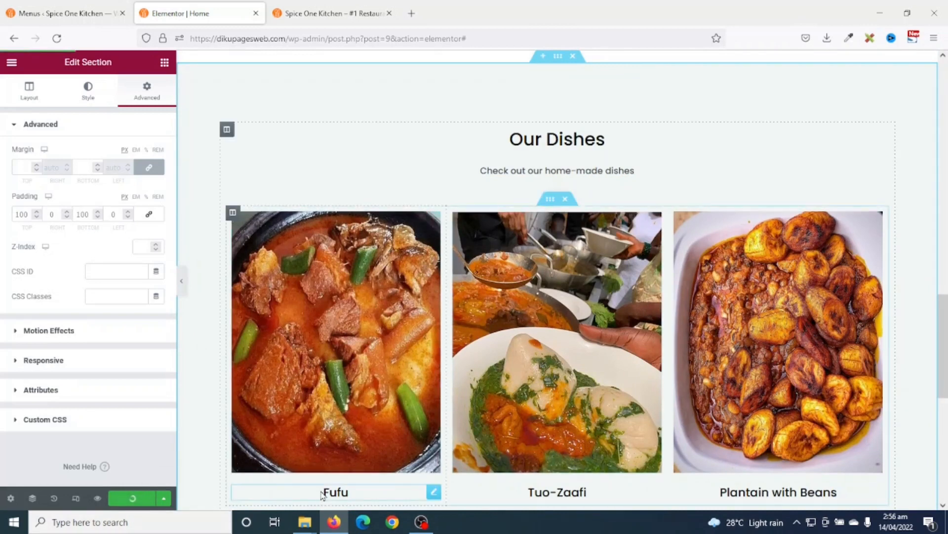
- Preview the Home page in a new tab and scroll through the Our Dishes section
{"action": "left_click", "coordinate": [98, 498]}
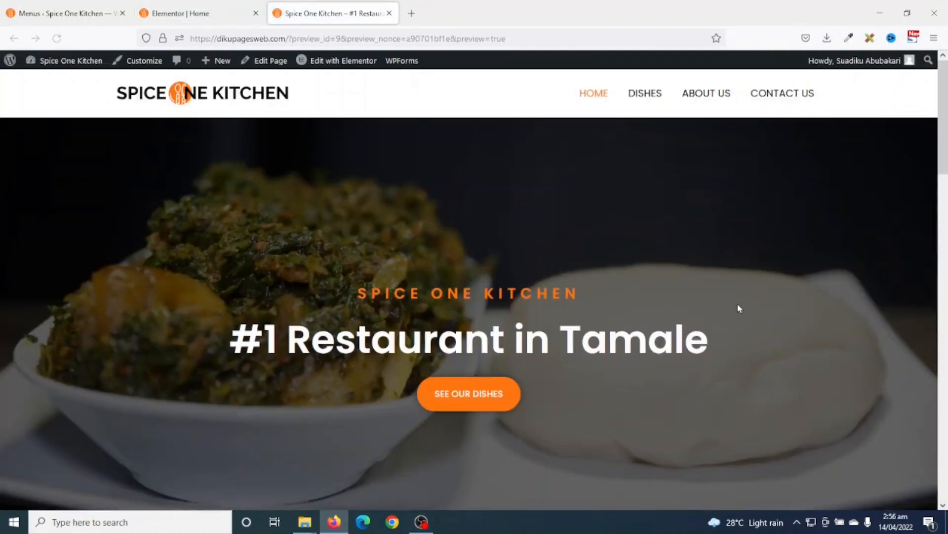
{"action": "scroll", "coordinate": [741, 311], "scroll_direction": "down", "scroll_amount": 10}
{"action": "scroll", "coordinate": [756, 312], "scroll_direction": "down", "scroll_amount": 12}
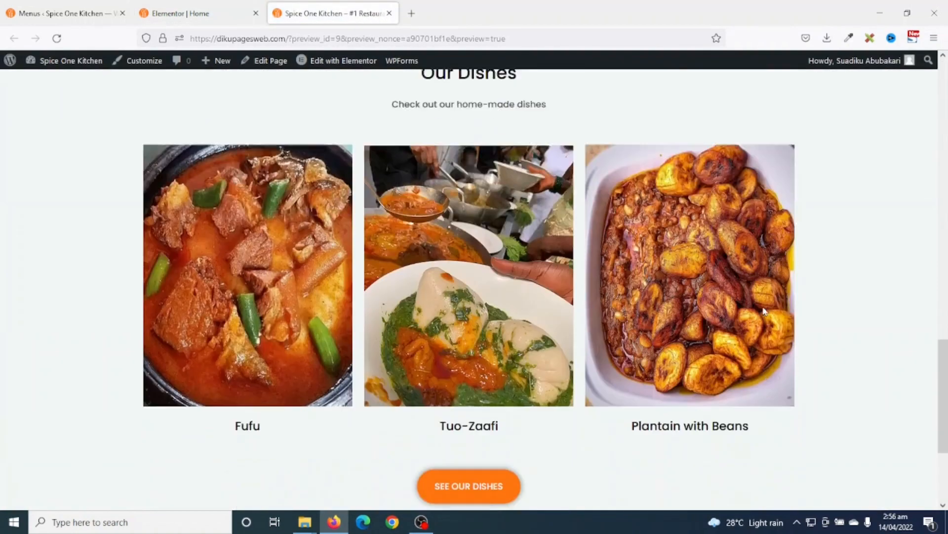
{"action": "scroll", "coordinate": [768, 311], "scroll_direction": "up", "scroll_amount": 3}
{"action": "scroll", "coordinate": [775, 304], "scroll_direction": "up", "scroll_amount": 5}
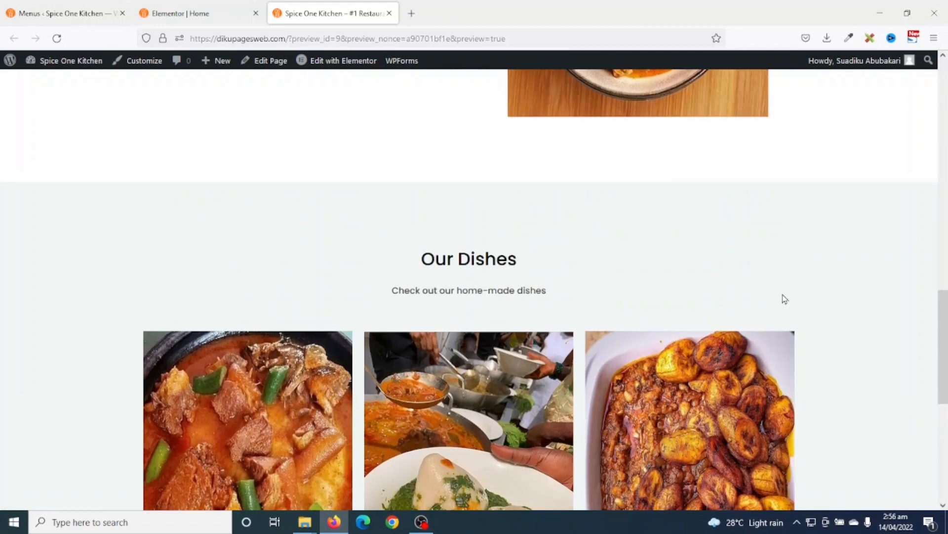
{"action": "scroll", "coordinate": [791, 299], "scroll_direction": "down", "scroll_amount": 7}
{"action": "scroll", "coordinate": [804, 307], "scroll_direction": "up", "scroll_amount": 5}
{"action": "scroll", "coordinate": [841, 409], "scroll_direction": "down", "scroll_amount": 4}
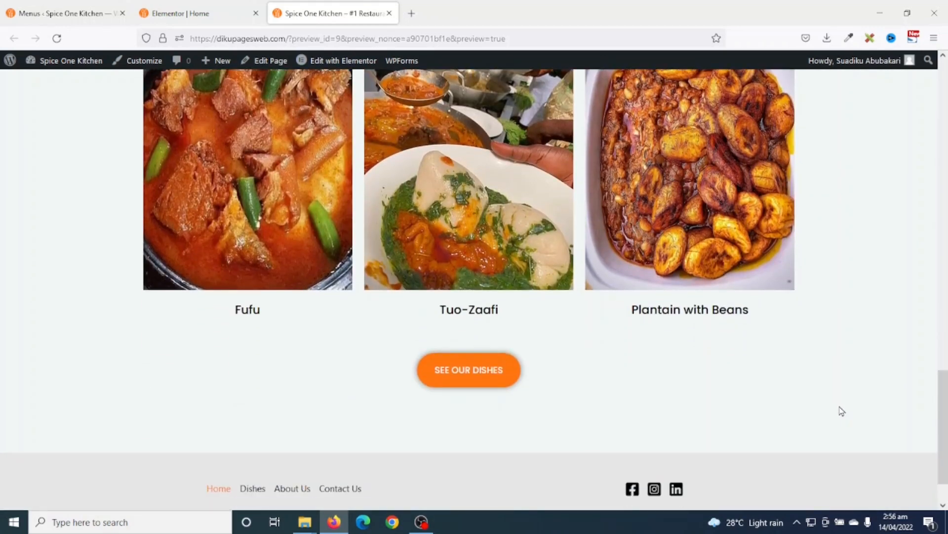
{"action": "scroll", "coordinate": [841, 411], "scroll_direction": "up", "scroll_amount": 4}
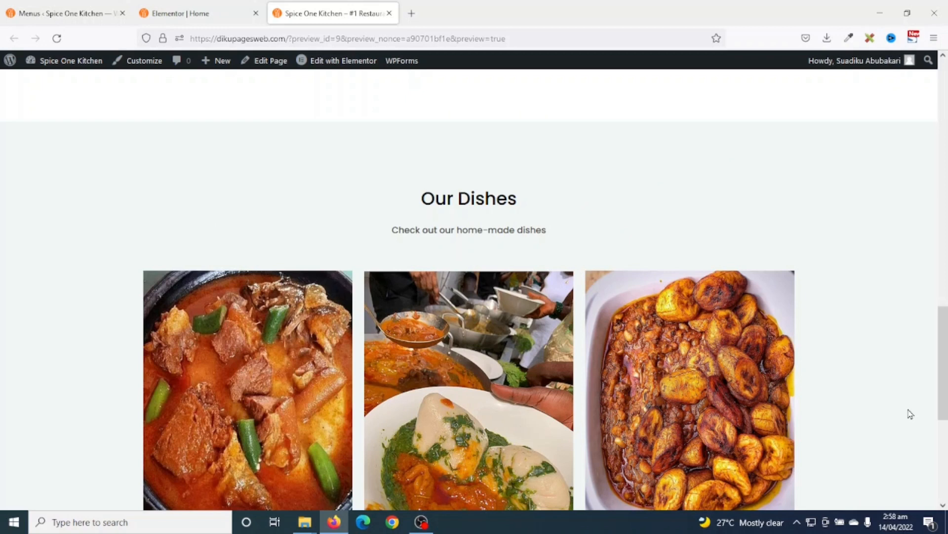
{"action": "scroll", "coordinate": [898, 373], "scroll_direction": "down", "scroll_amount": 5}
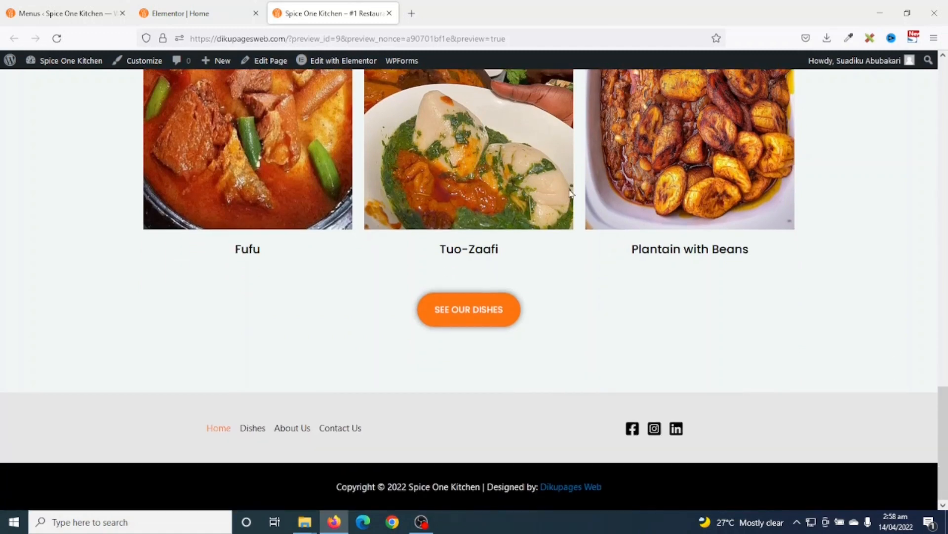
- Back in the editor, add a single-column section below the dishes, then delete it
{"action": "left_click", "coordinate": [198, 15]}
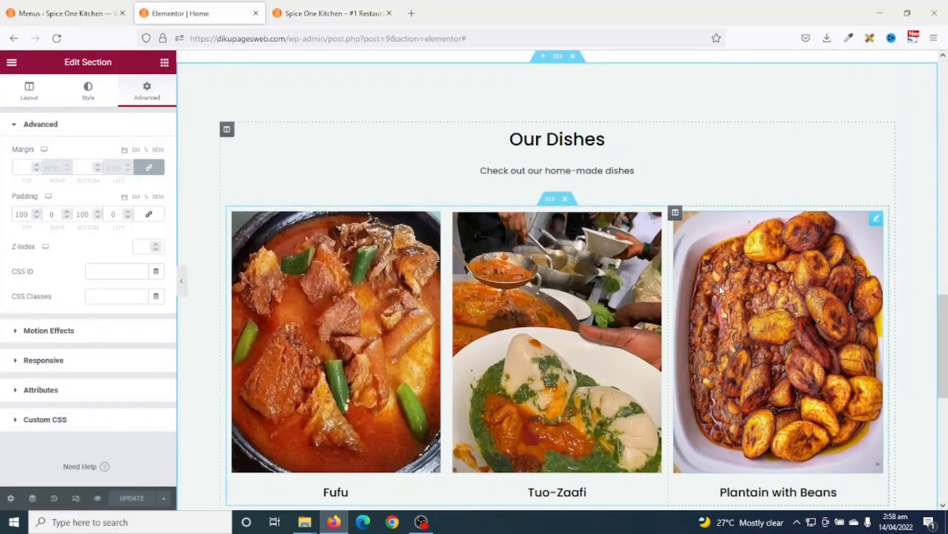
{"action": "scroll", "coordinate": [721, 291], "scroll_direction": "down", "scroll_amount": 7}
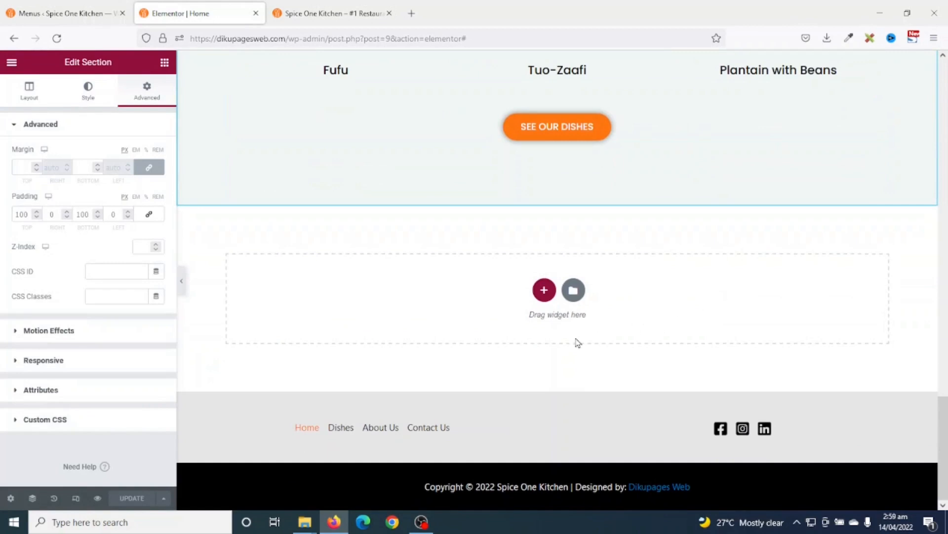
{"action": "left_click", "coordinate": [544, 291]}
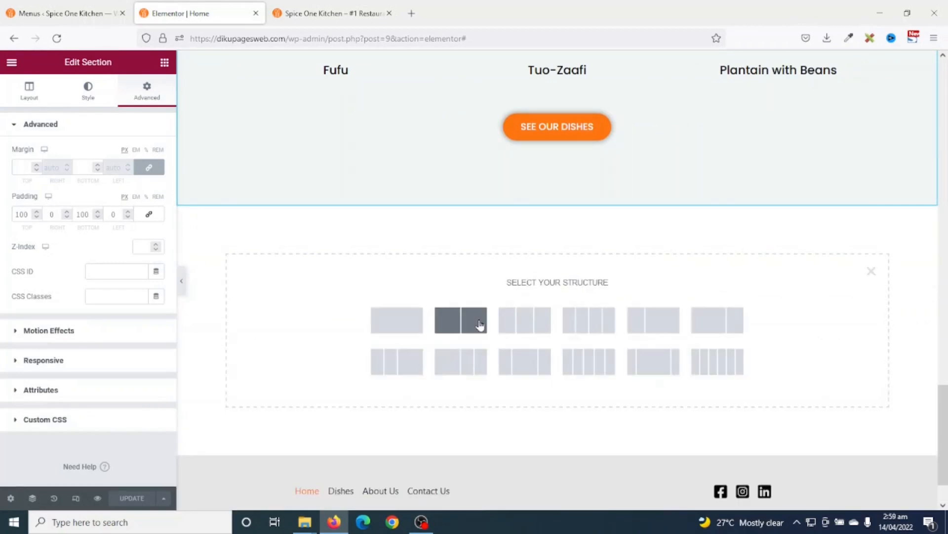
{"action": "left_click", "coordinate": [392, 327]}
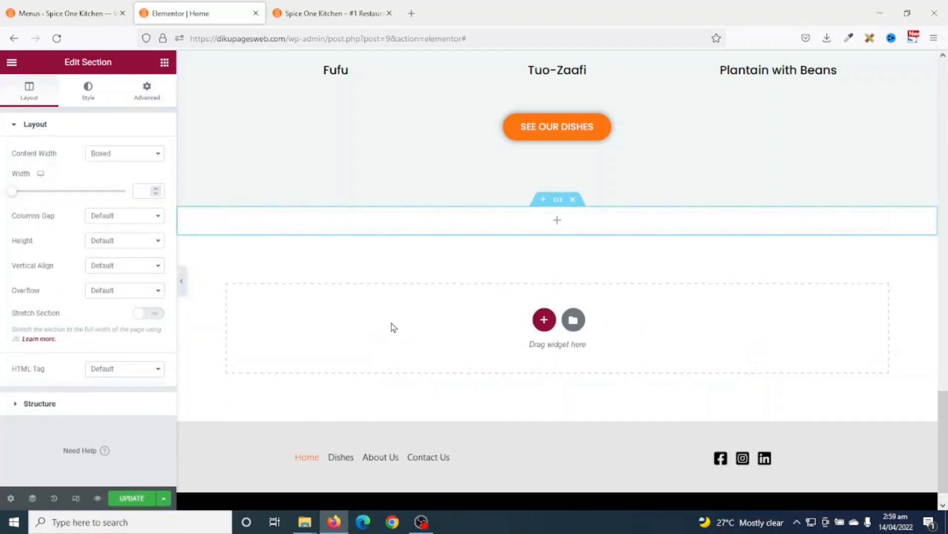
{"action": "scroll", "coordinate": [562, 273], "scroll_direction": "up", "scroll_amount": 1}
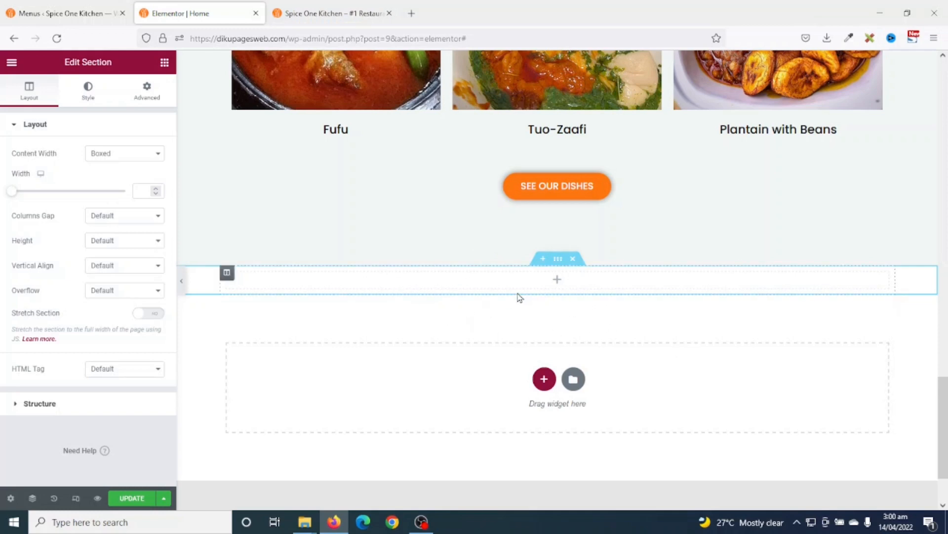
{"action": "left_click", "coordinate": [573, 259]}
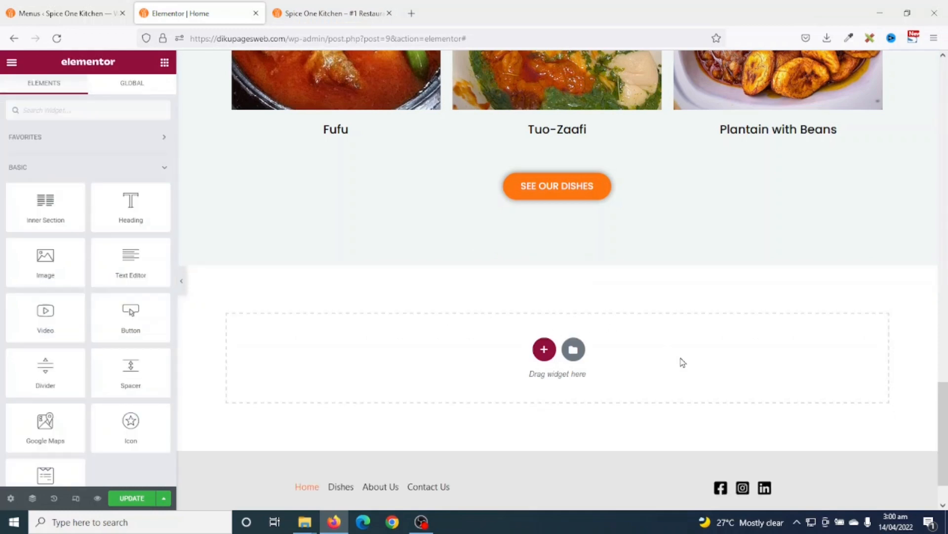
{"action": "scroll", "coordinate": [681, 362], "scroll_direction": "up", "scroll_amount": 10}
{"action": "scroll", "coordinate": [684, 361], "scroll_direction": "up", "scroll_amount": 5}
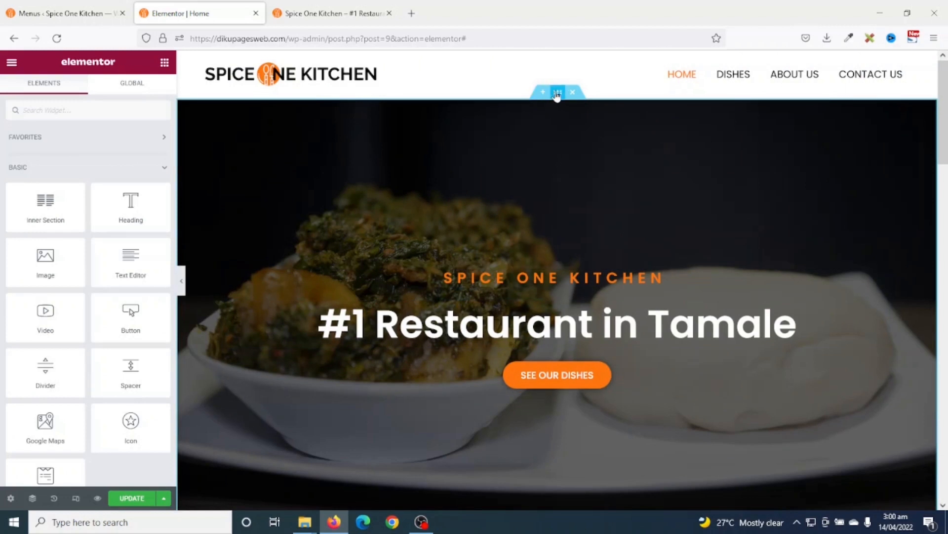
- Copy the hero banner section and paste it below the Our Dishes section
{"action": "right_click", "coordinate": [557, 94]}
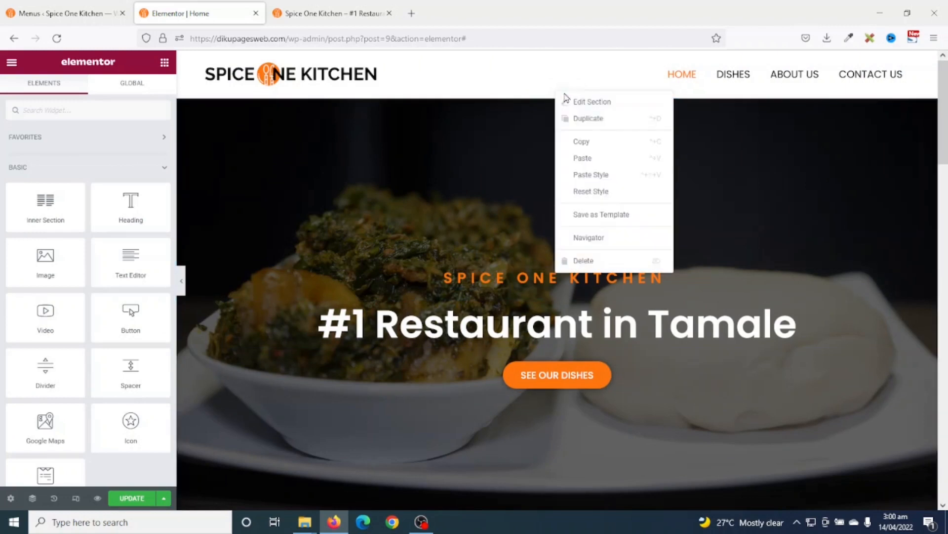
{"action": "left_click", "coordinate": [599, 143]}
{"action": "scroll", "coordinate": [756, 292], "scroll_direction": "down", "scroll_amount": 15}
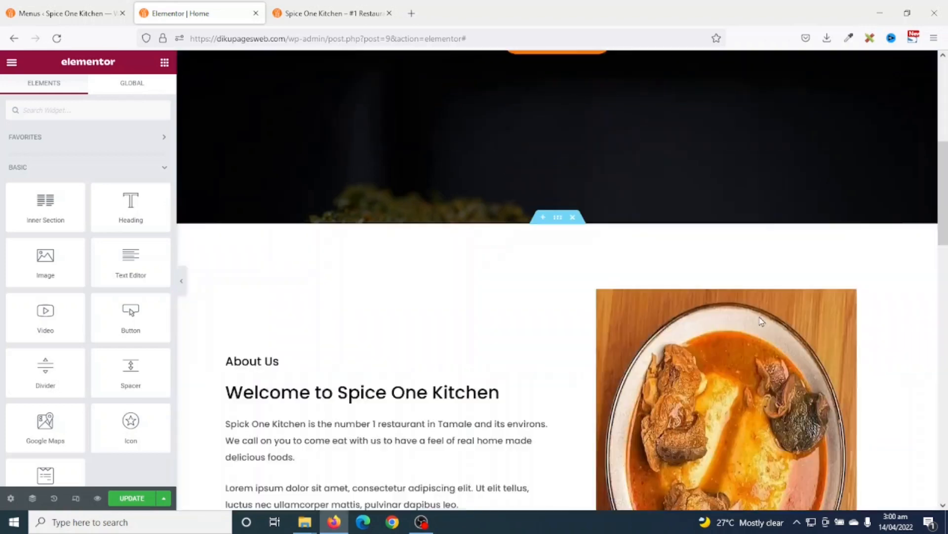
{"action": "scroll", "coordinate": [749, 339], "scroll_direction": "down", "scroll_amount": 3}
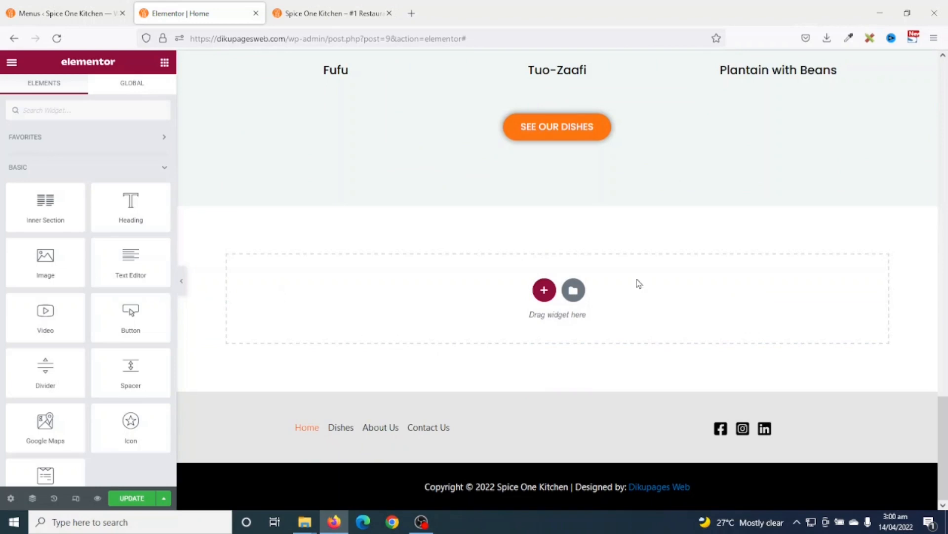
{"action": "right_click", "coordinate": [723, 296]}
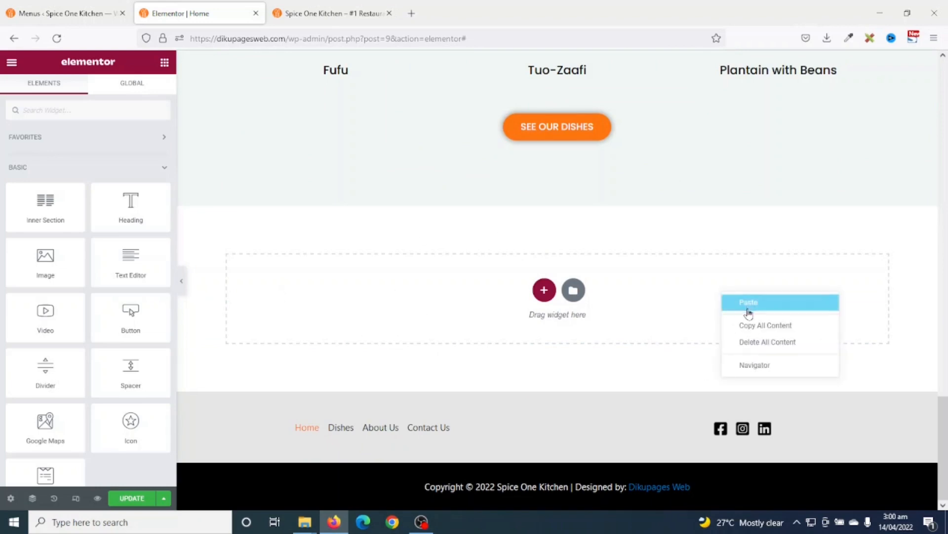
{"action": "left_click", "coordinate": [749, 302]}
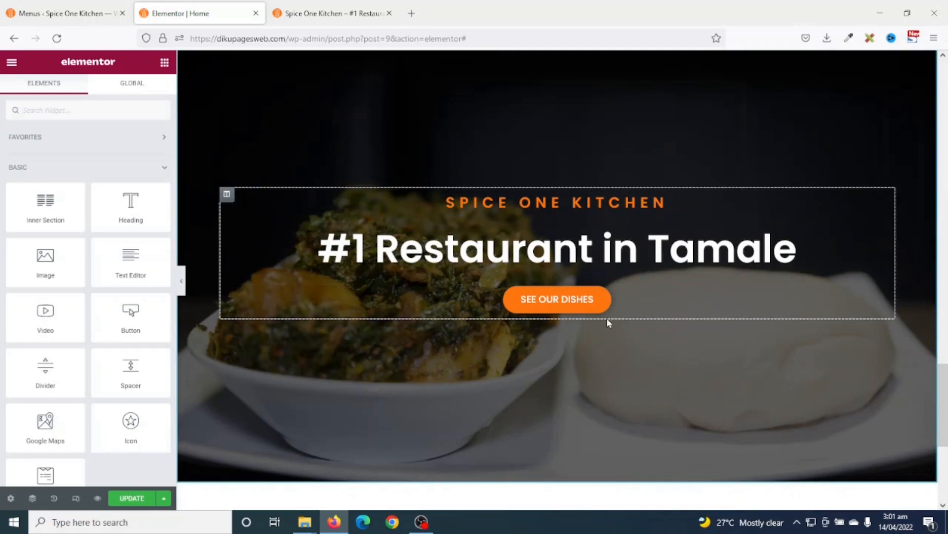
{"action": "scroll", "coordinate": [424, 212], "scroll_direction": "up", "scroll_amount": 2}
{"action": "scroll", "coordinate": [423, 212], "scroll_direction": "down", "scroll_amount": 2}
{"action": "scroll", "coordinate": [434, 174], "scroll_direction": "up", "scroll_amount": 2}
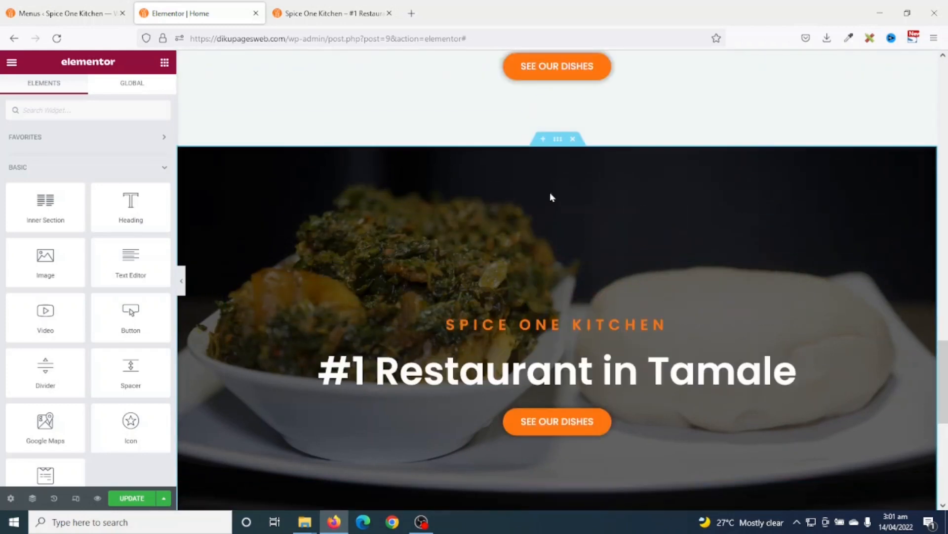
- Switch the copied section's height to Min Height with a 400 px minimum
{"action": "left_click", "coordinate": [558, 141]}
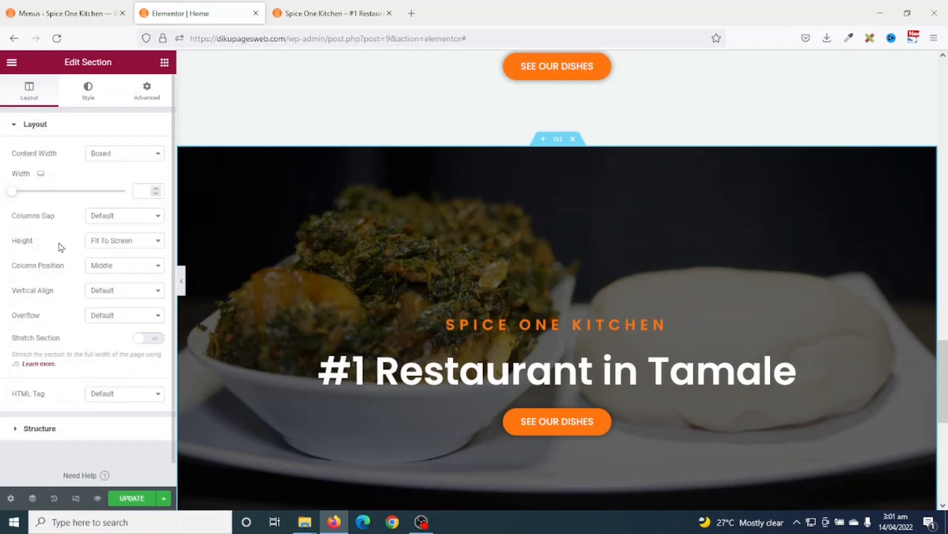
{"action": "left_click", "coordinate": [113, 242]}
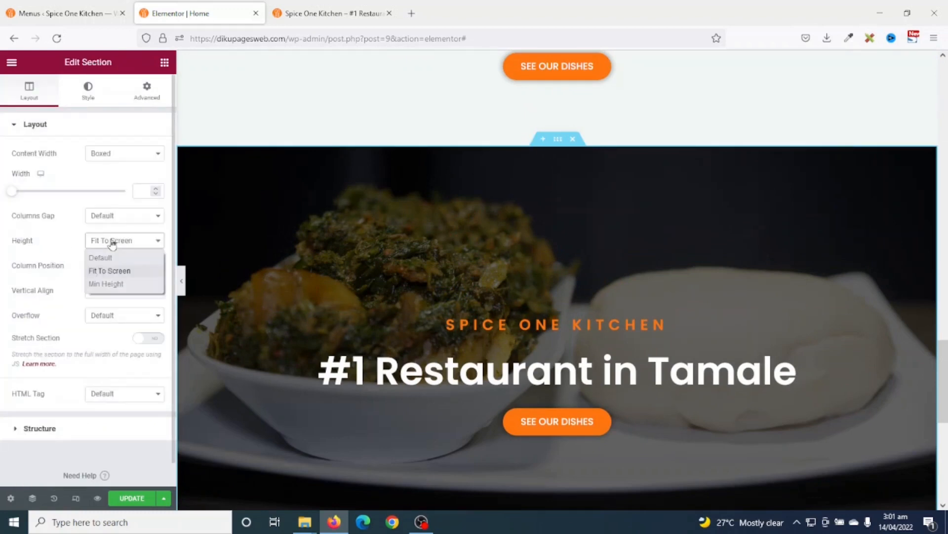
{"action": "left_click", "coordinate": [111, 284]}
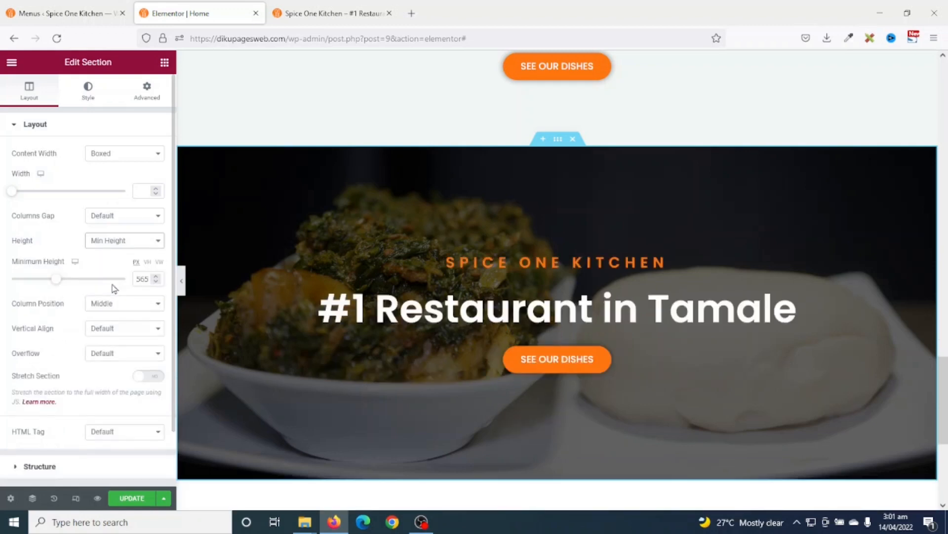
{"action": "left_click", "coordinate": [144, 280]}
{"action": "type", "text": "400"}
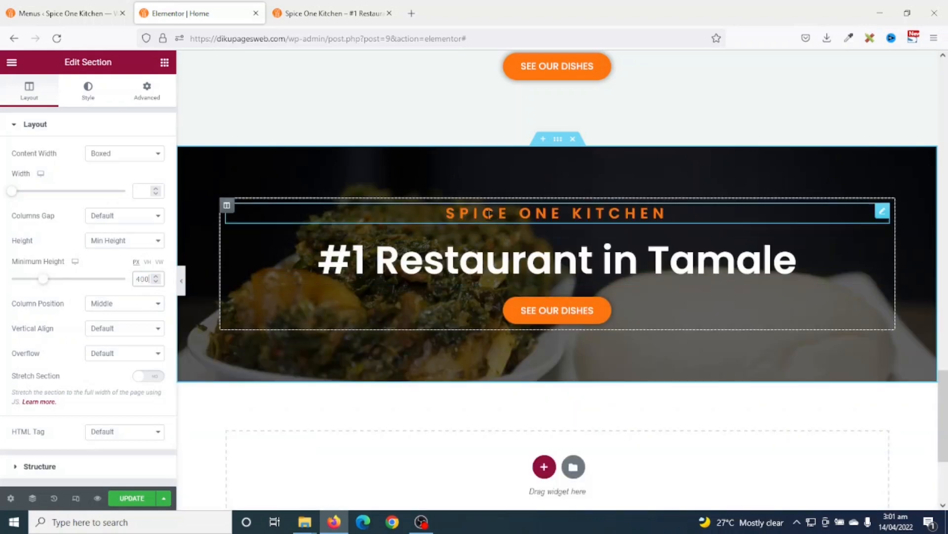
- Change the banner headings to 'enjoy a local dish today' and 'With 30% Discount Off!!'
{"action": "left_click", "coordinate": [668, 220]}
{"action": "left_click_drag", "start_coordinate": [670, 215], "coordinate": [442, 213]}
{"action": "type", "text": "e"}
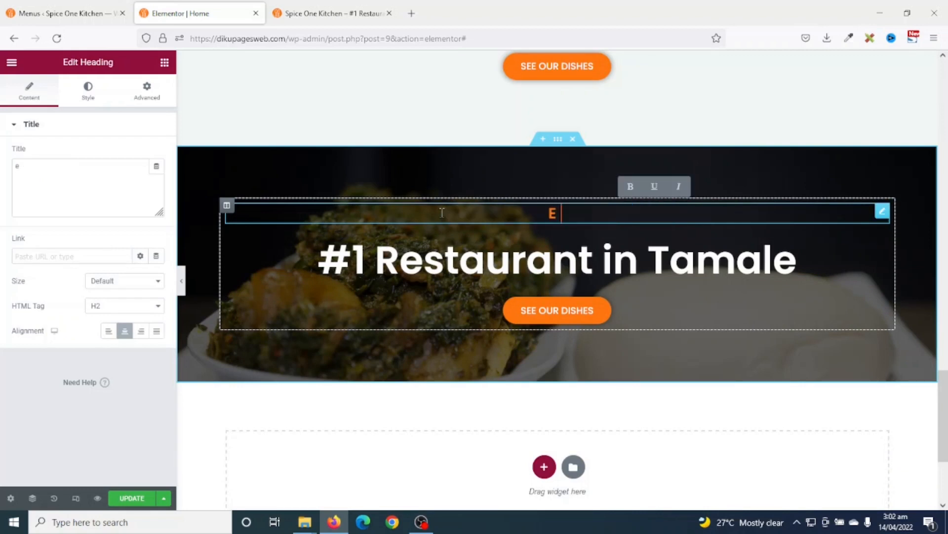
{"action": "type", "text": "njoy a lo"}
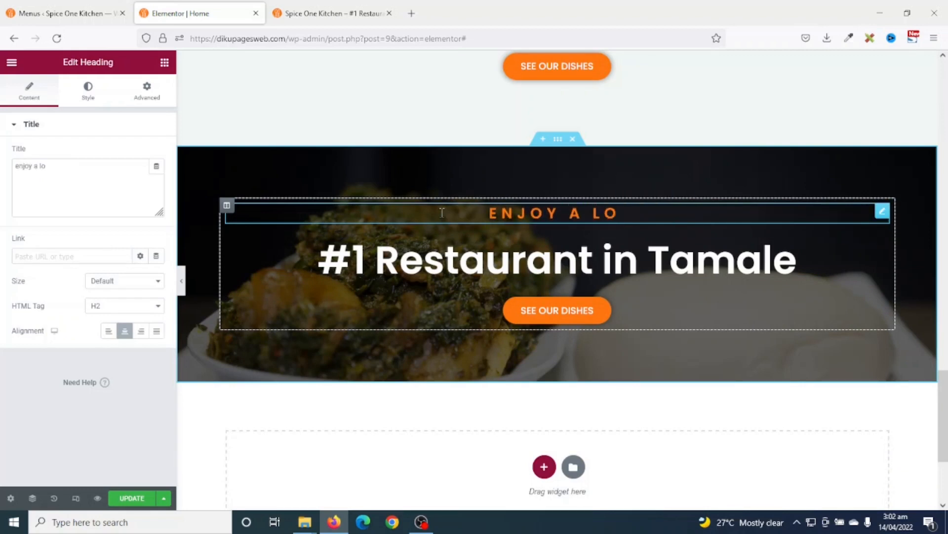
{"action": "type", "text": "cal dish today"}
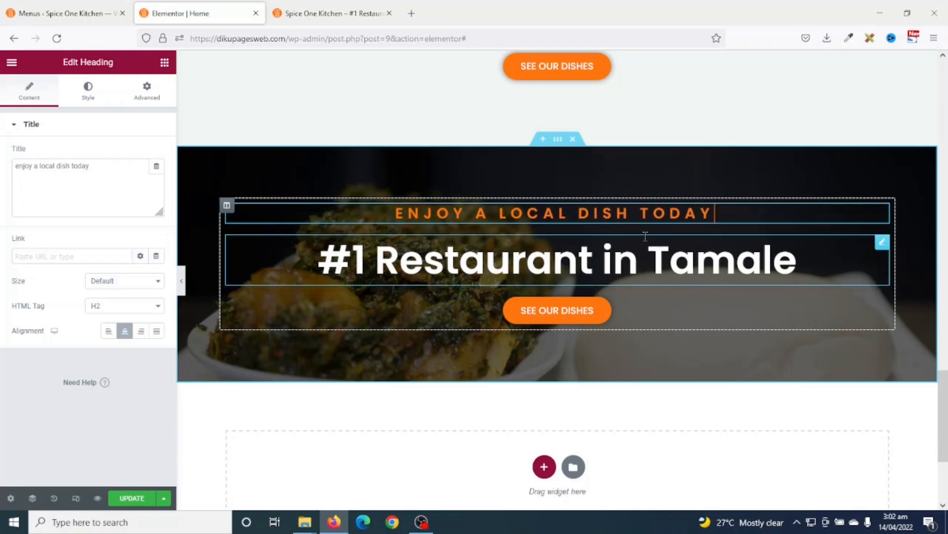
{"action": "left_click", "coordinate": [570, 266]}
{"action": "left_click_drag", "start_coordinate": [802, 261], "coordinate": [321, 264]}
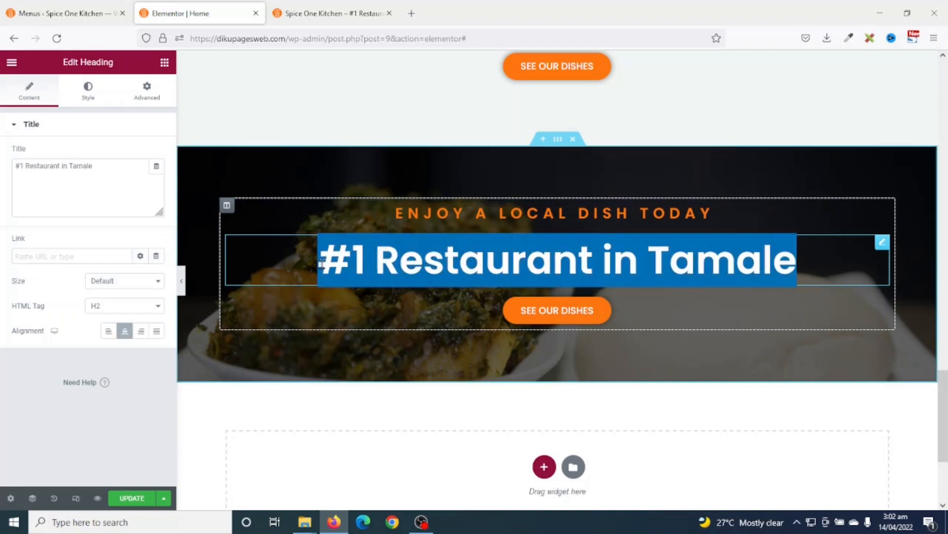
{"action": "type", "text": "W"}
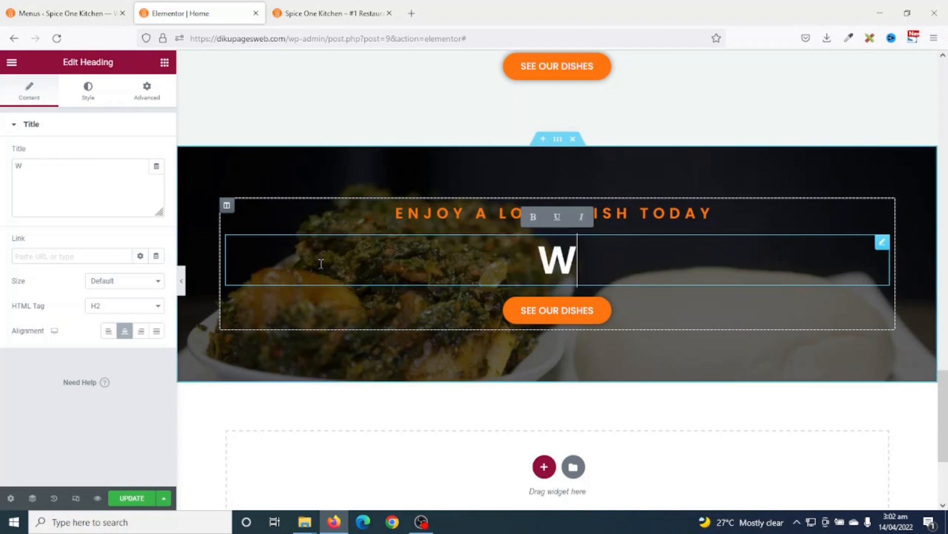
{"action": "type", "text": "ith 30%"}
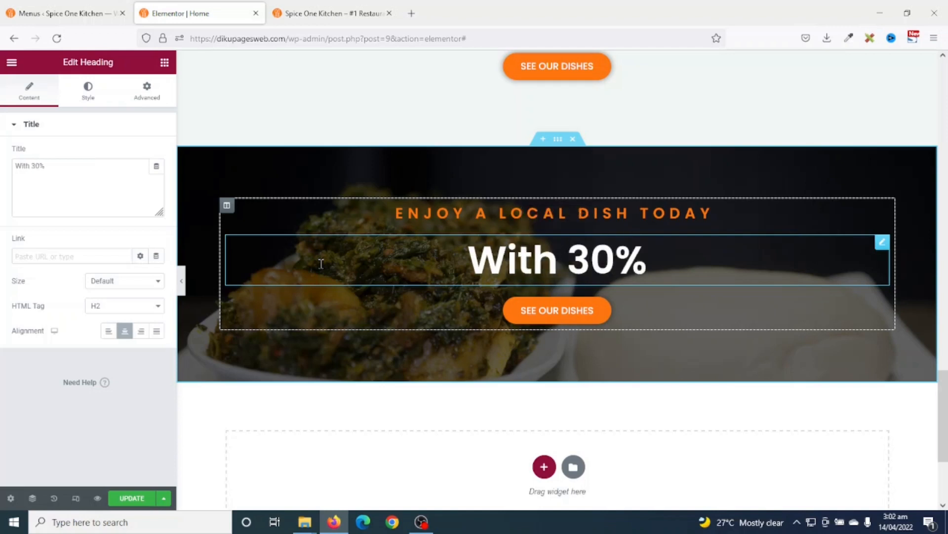
{"action": "type", "text": " Disco"}
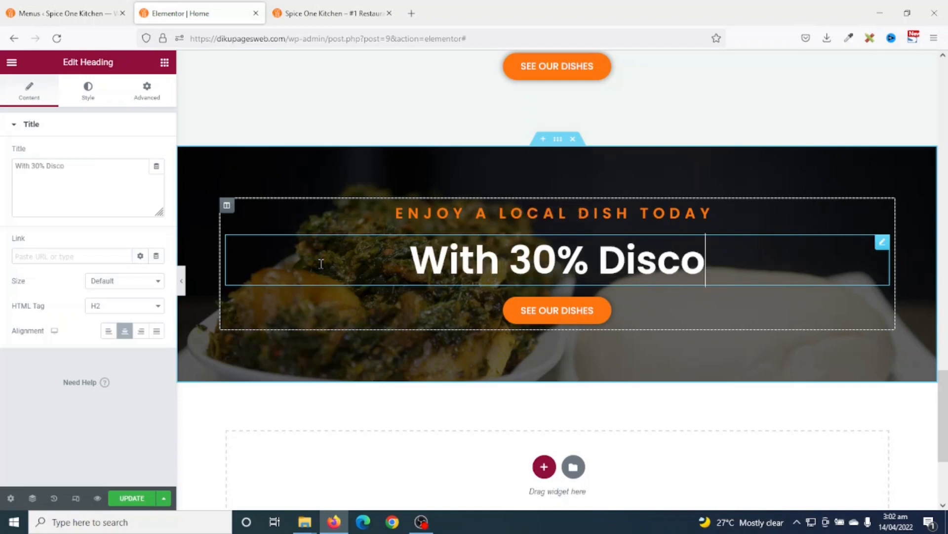
{"action": "type", "text": "unt Off"}
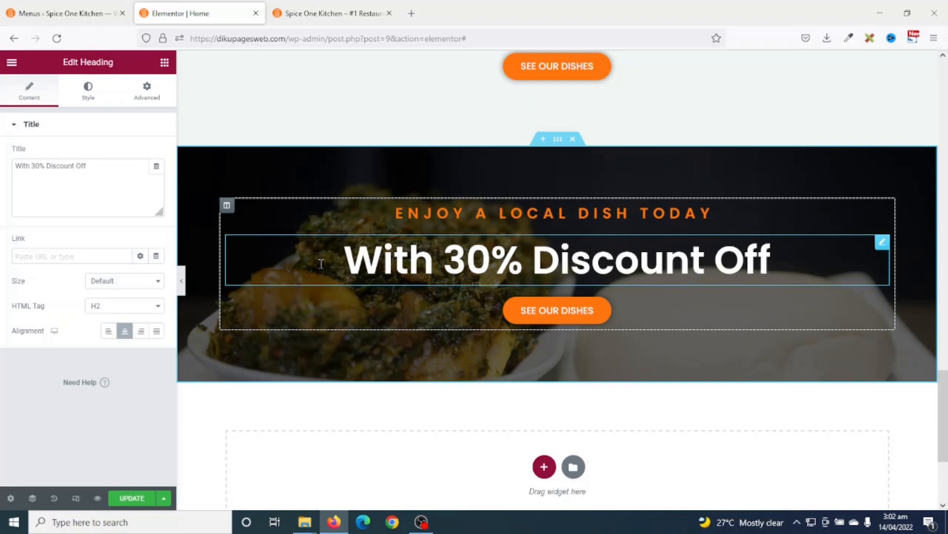
{"action": "type", "text": "!!"}
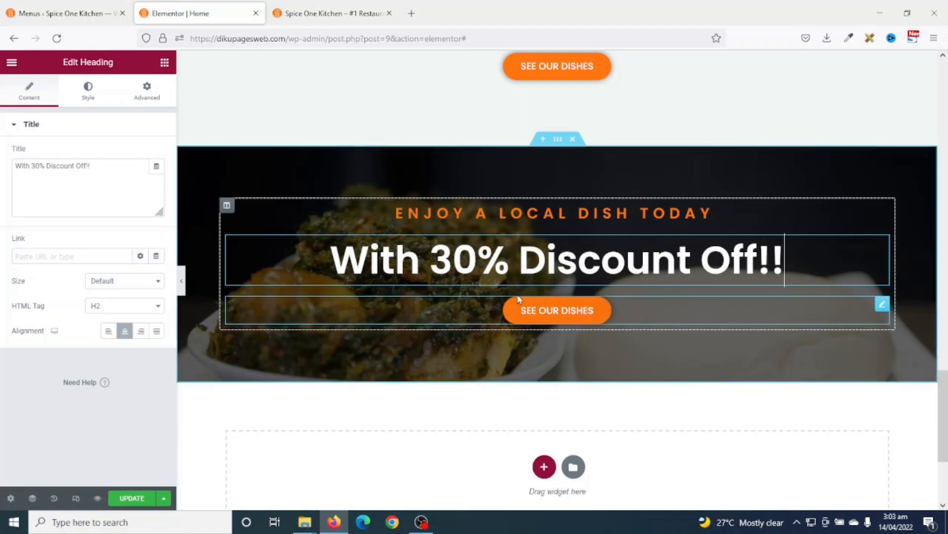
- Relabel the banner button from SEE OUR DISHES to 'GRAB YOUR OFFER'
{"action": "left_click", "coordinate": [550, 314]}
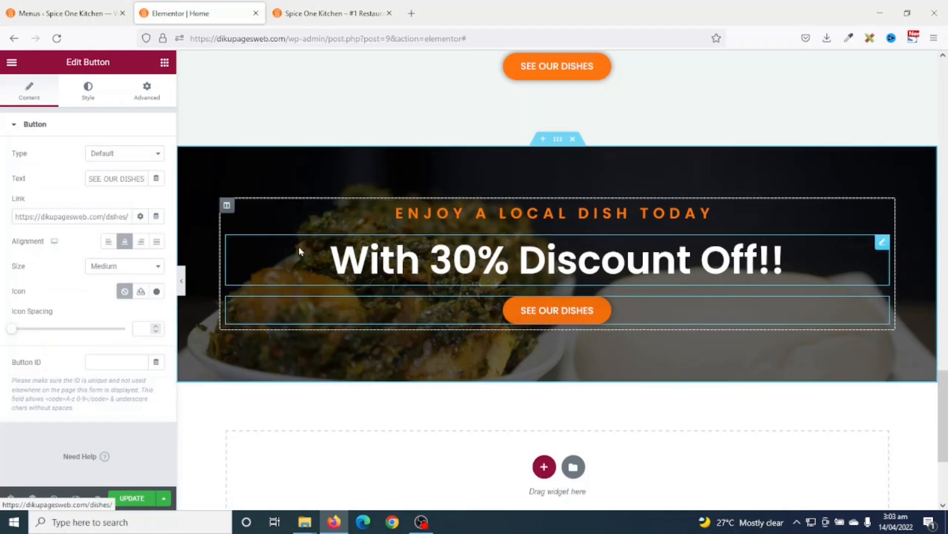
{"action": "left_click_drag", "start_coordinate": [144, 178], "coordinate": [2, 184]}
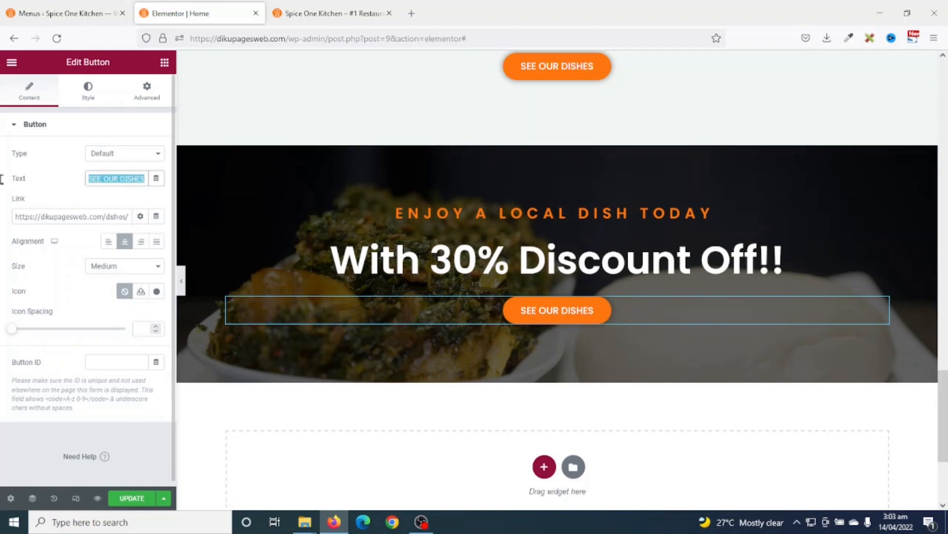
{"action": "type", "text": "GRAB YOUR OFFER"}
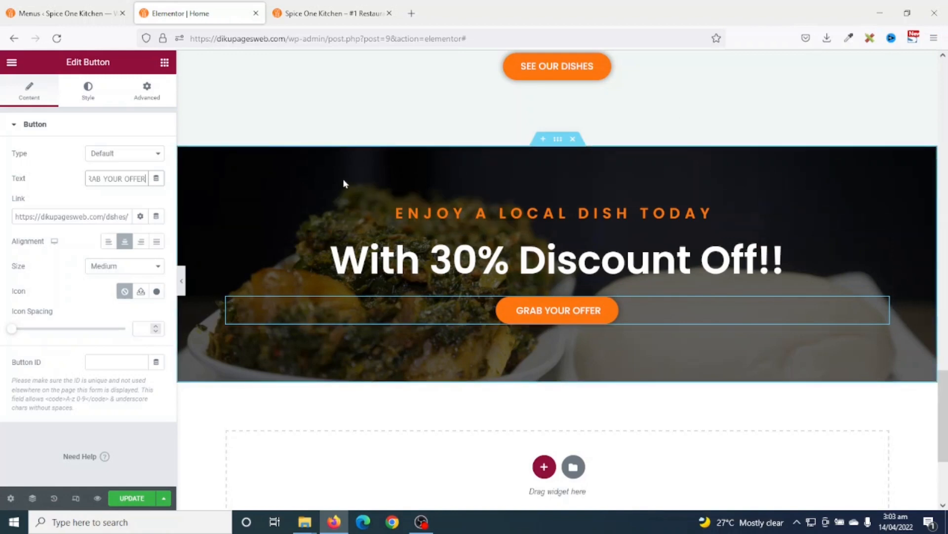
{"action": "left_click", "coordinate": [558, 141]}
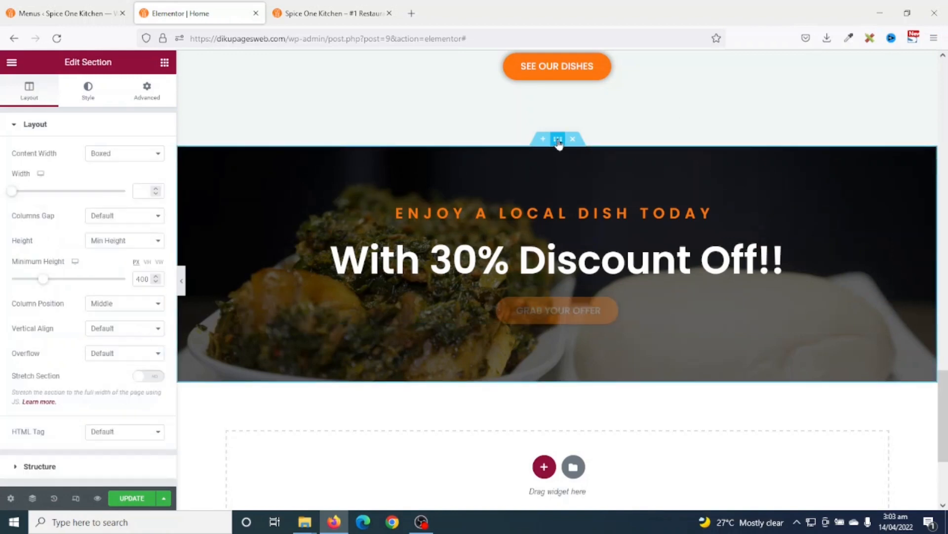
- Set Fufu_and_light_soup_with_meat as the banner's background image and update the page
{"action": "left_click", "coordinate": [89, 102]}
{"action": "left_click", "coordinate": [71, 261]}
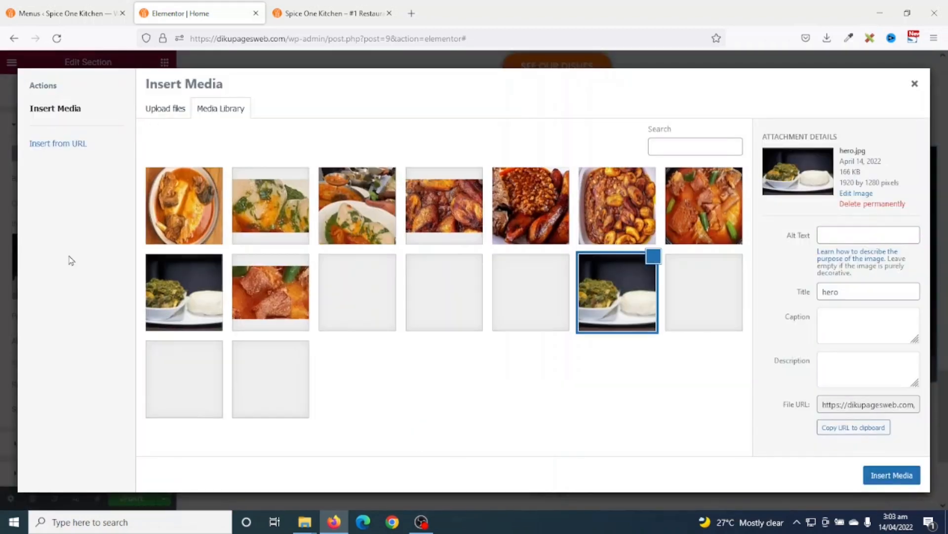
{"action": "left_click", "coordinate": [249, 281]}
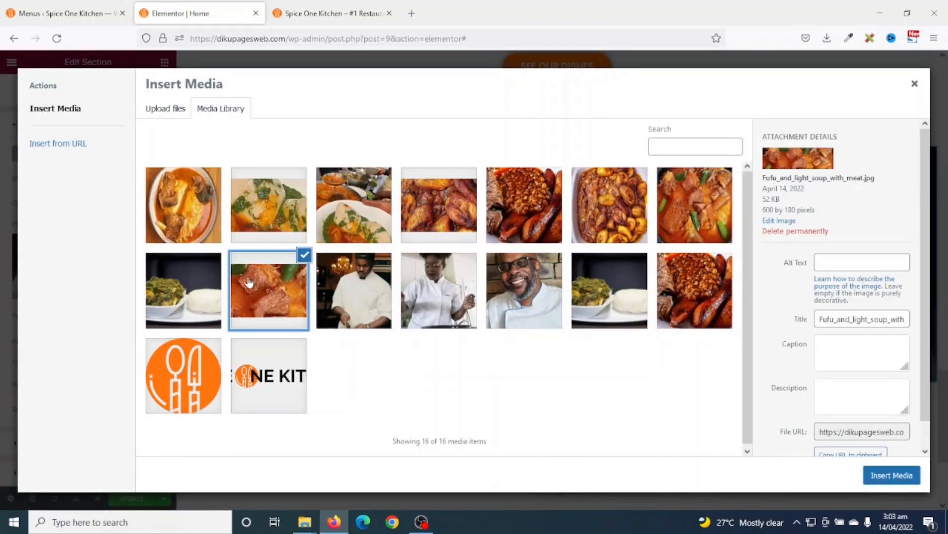
{"action": "left_click", "coordinate": [898, 478]}
{"action": "scroll", "coordinate": [888, 246], "scroll_direction": "down", "scroll_amount": 2}
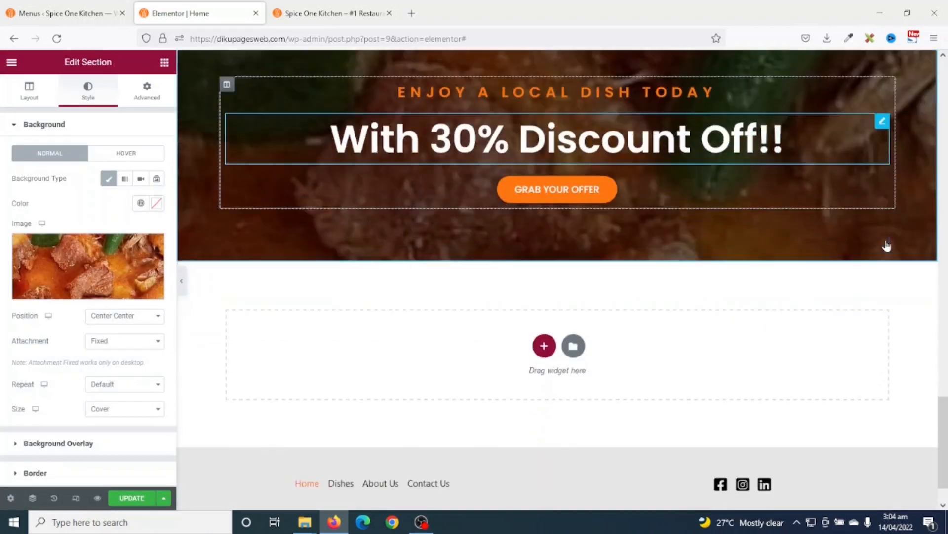
{"action": "scroll", "coordinate": [889, 242], "scroll_direction": "up", "scroll_amount": 3}
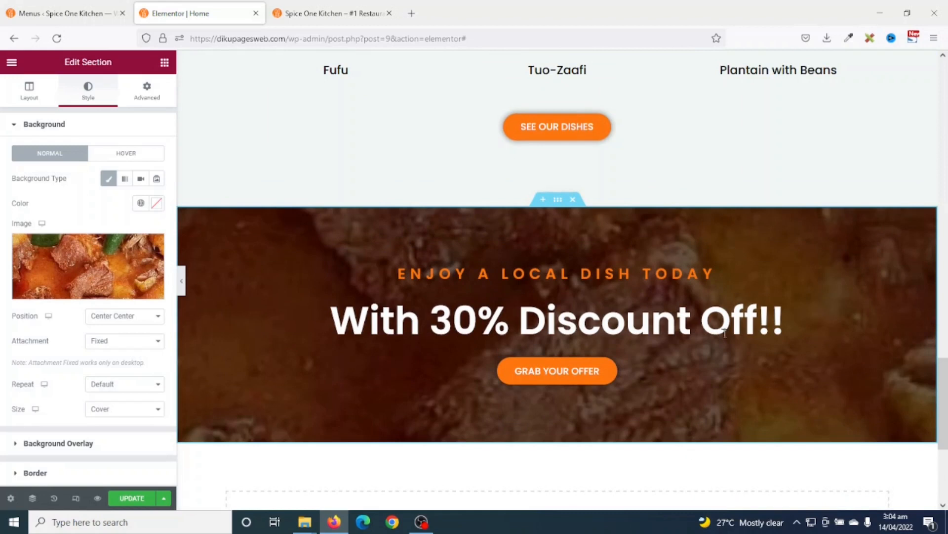
{"action": "left_click", "coordinate": [132, 497]}
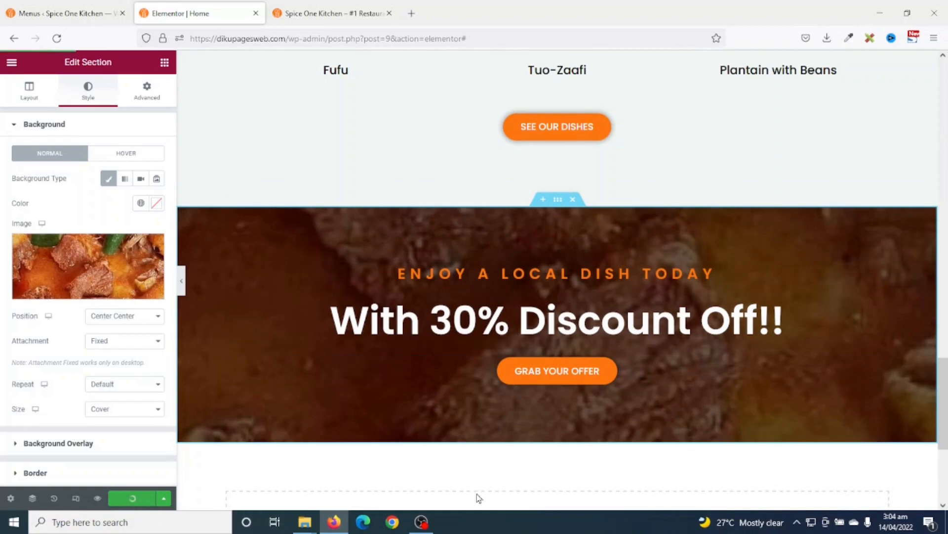
- Preview the saved Home page and scroll down to the 'With 30% Discount Off!!' food banner
{"action": "left_click", "coordinate": [98, 498]}
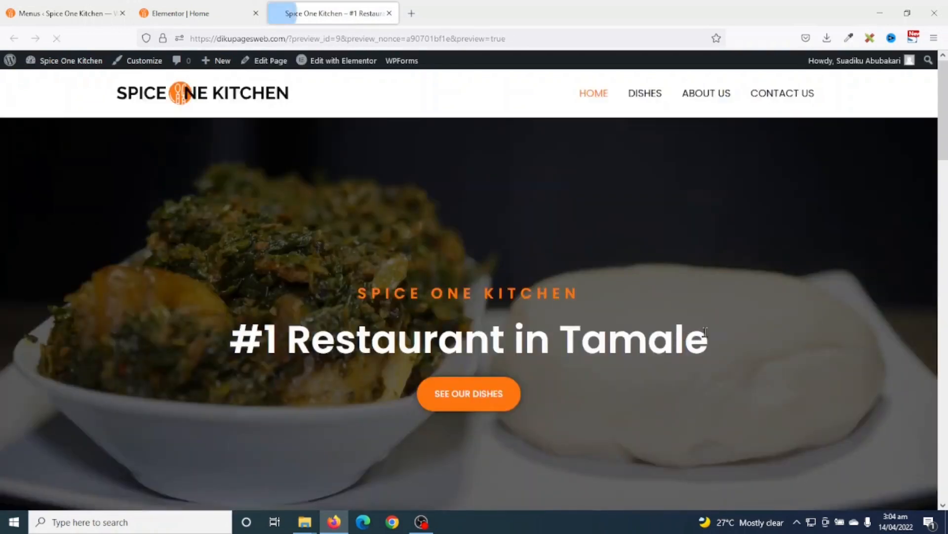
{"action": "scroll", "coordinate": [701, 340], "scroll_direction": "down", "scroll_amount": 10}
{"action": "scroll", "coordinate": [715, 340], "scroll_direction": "down", "scroll_amount": 15}
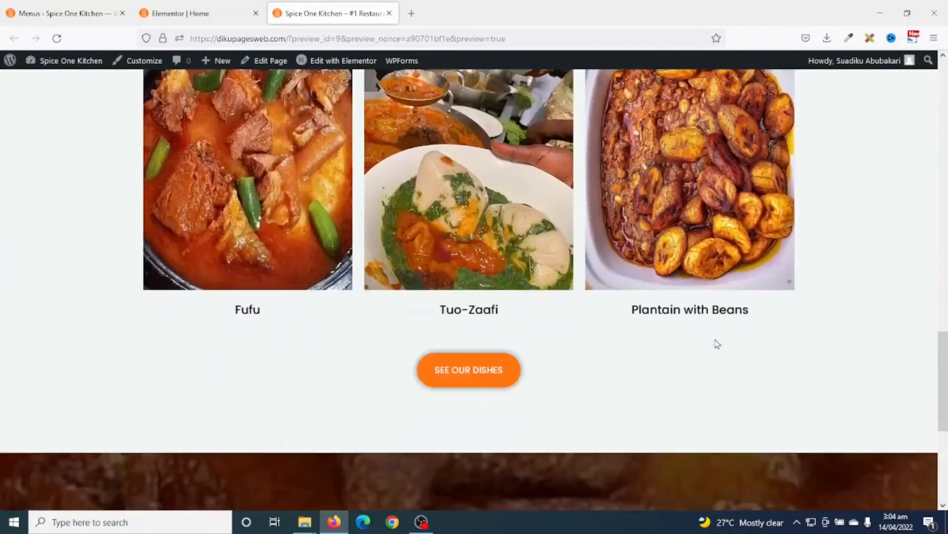
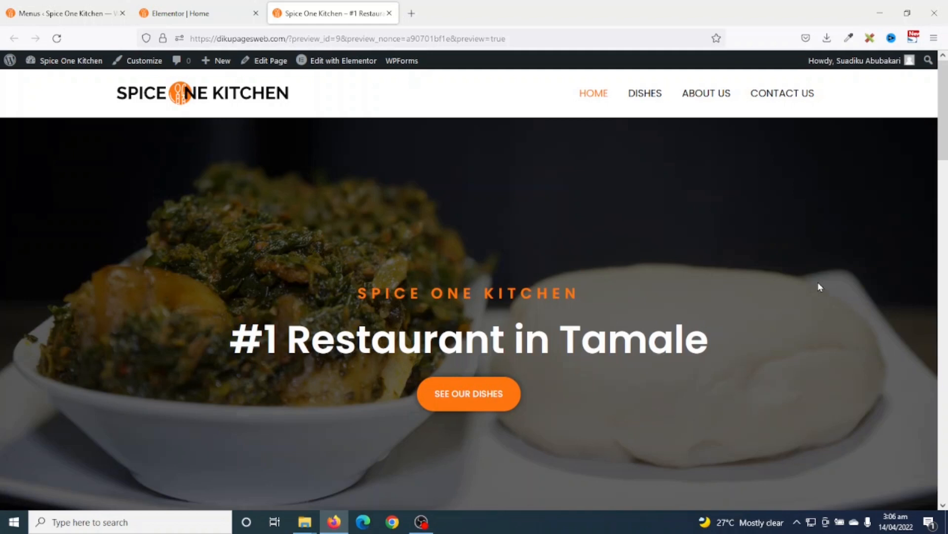
- Copy the Our Dishes section and paste it into the empty section below the discount banner
{"action": "left_click_drag", "start_coordinate": [944, 104], "coordinate": [944, 454]}
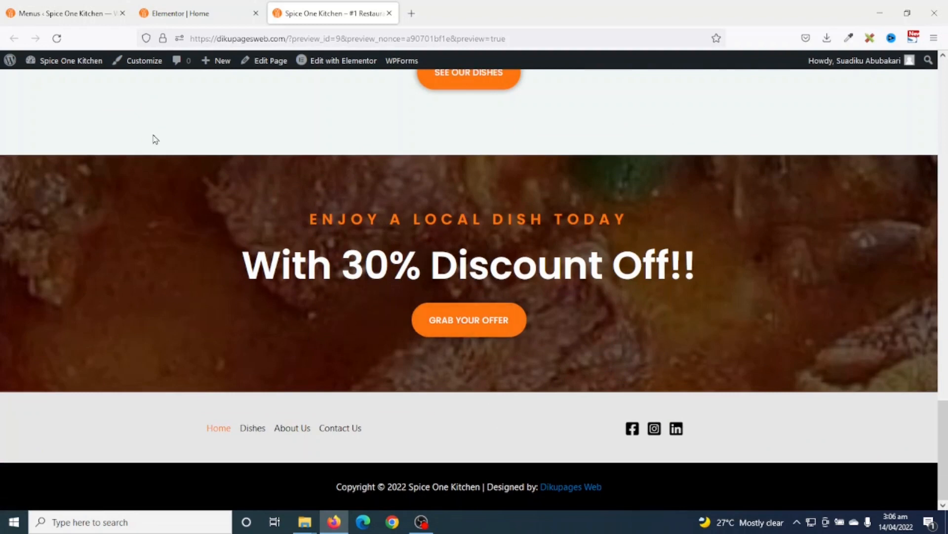
{"action": "left_click", "coordinate": [179, 13]}
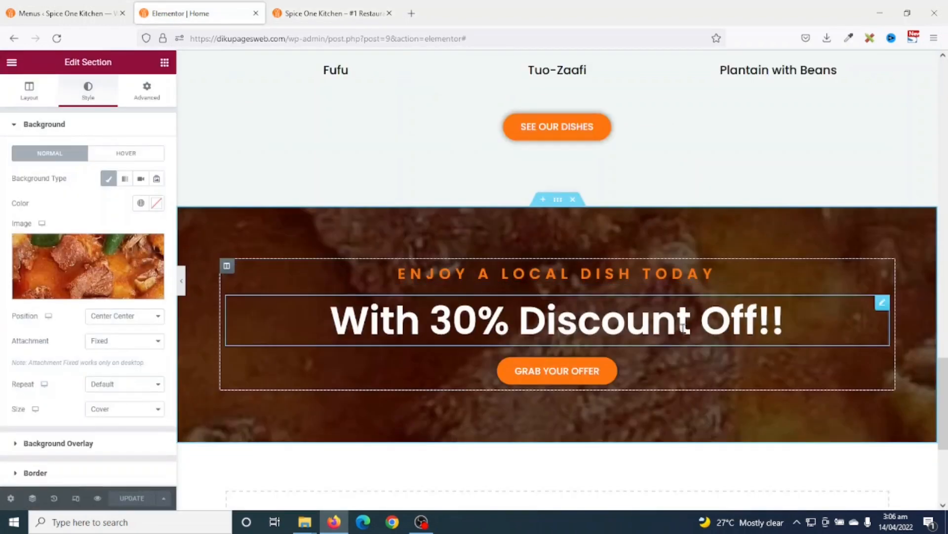
{"action": "scroll", "coordinate": [736, 412], "scroll_direction": "down", "scroll_amount": 3}
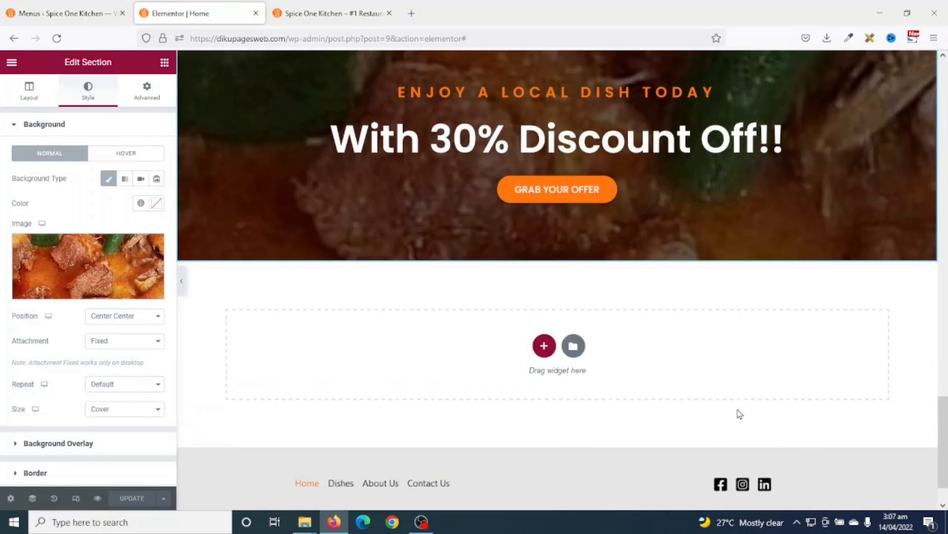
{"action": "scroll", "coordinate": [741, 414], "scroll_direction": "up", "scroll_amount": 1}
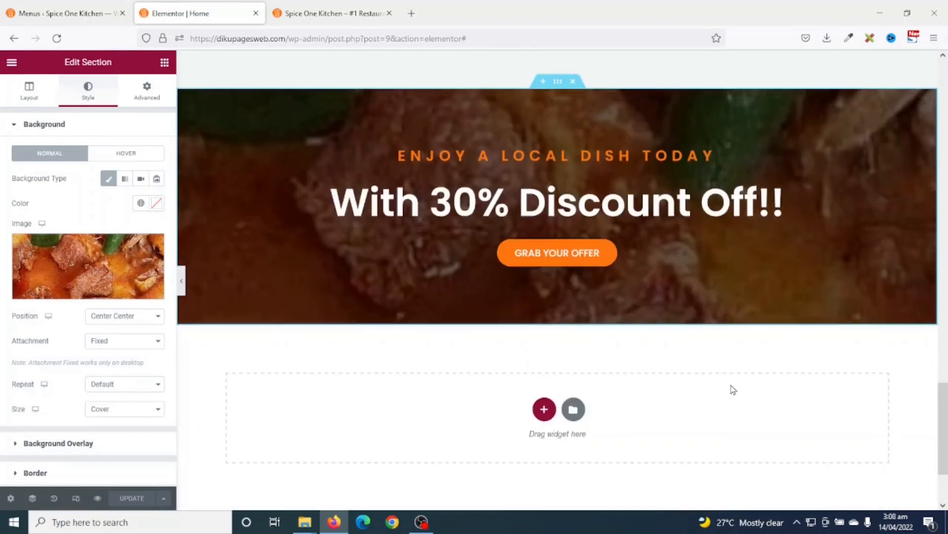
{"action": "scroll", "coordinate": [729, 380], "scroll_direction": "down", "scroll_amount": 2}
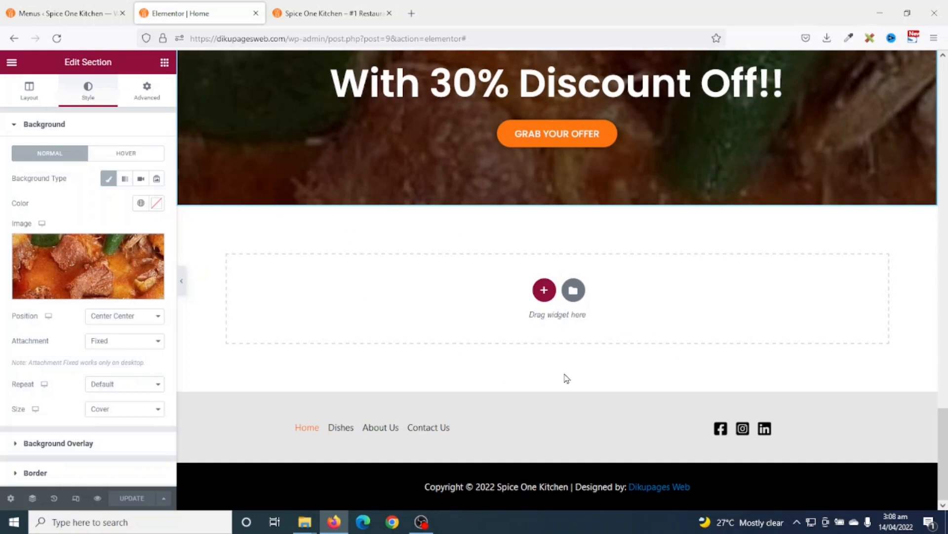
{"action": "scroll", "coordinate": [720, 354], "scroll_direction": "up", "scroll_amount": 10}
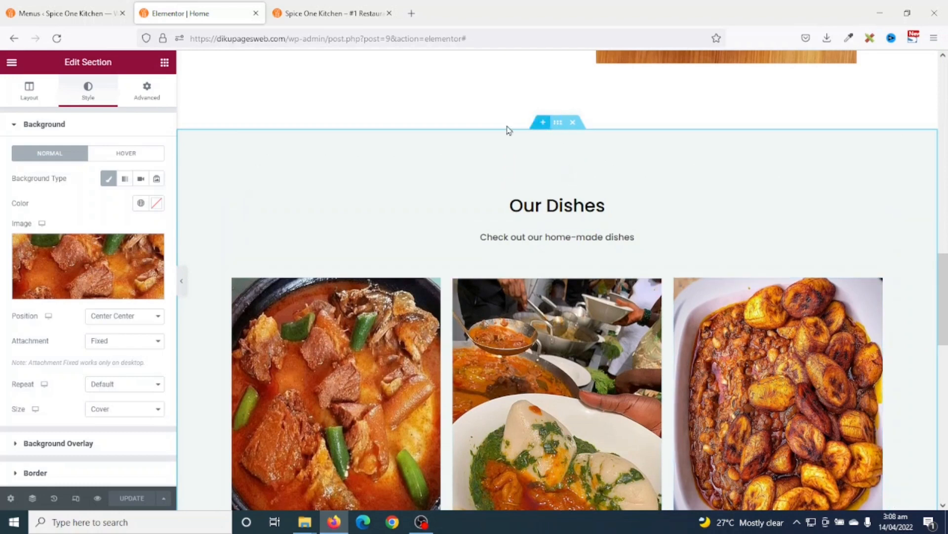
{"action": "right_click", "coordinate": [557, 128]}
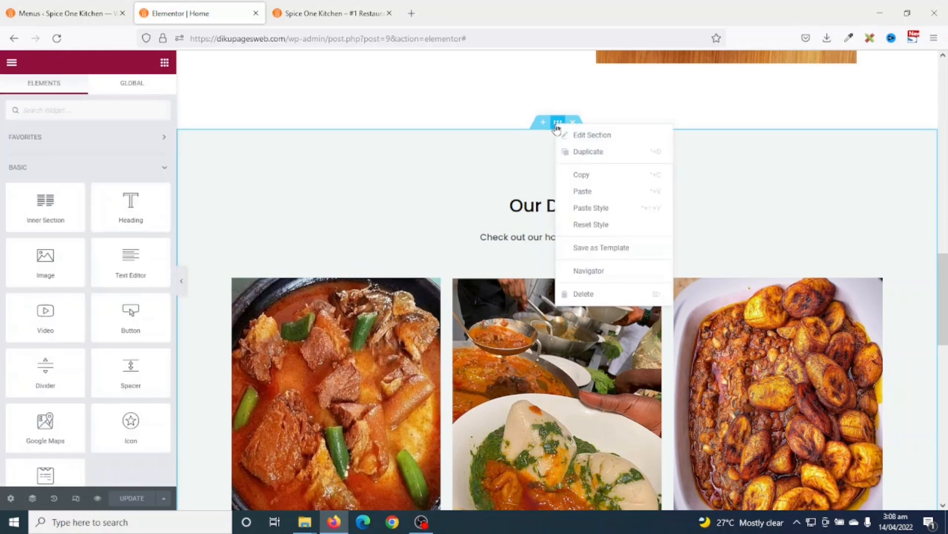
{"action": "left_click", "coordinate": [596, 179]}
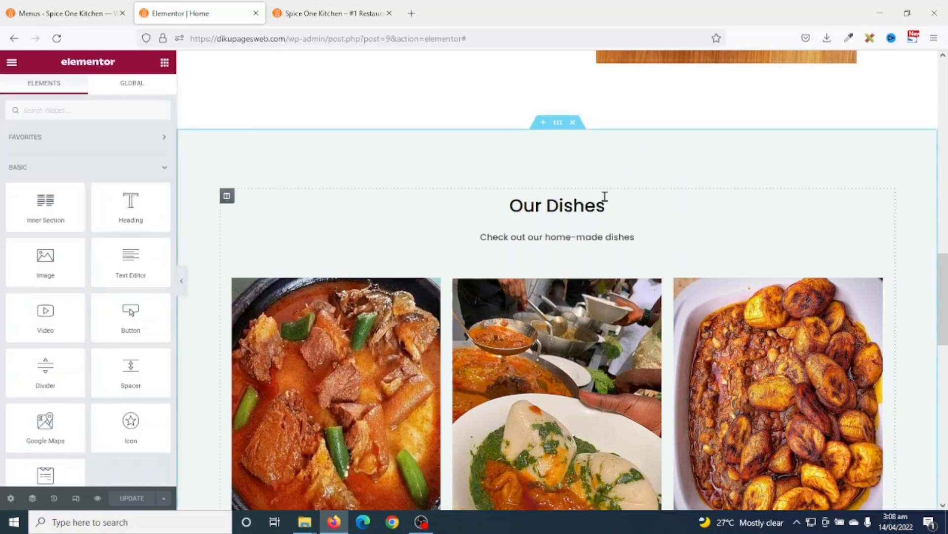
{"action": "scroll", "coordinate": [640, 235], "scroll_direction": "down", "scroll_amount": 10}
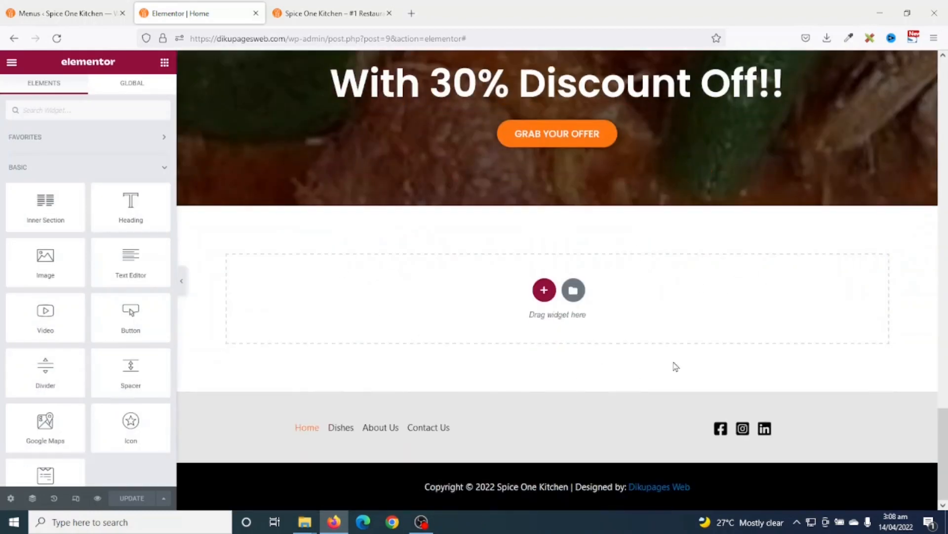
{"action": "right_click", "coordinate": [722, 298]}
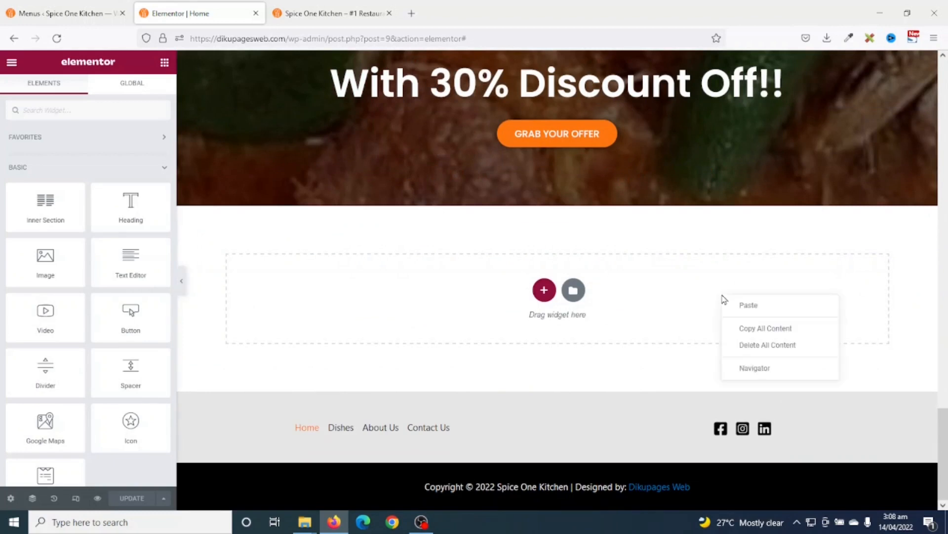
{"action": "left_click", "coordinate": [755, 305]}
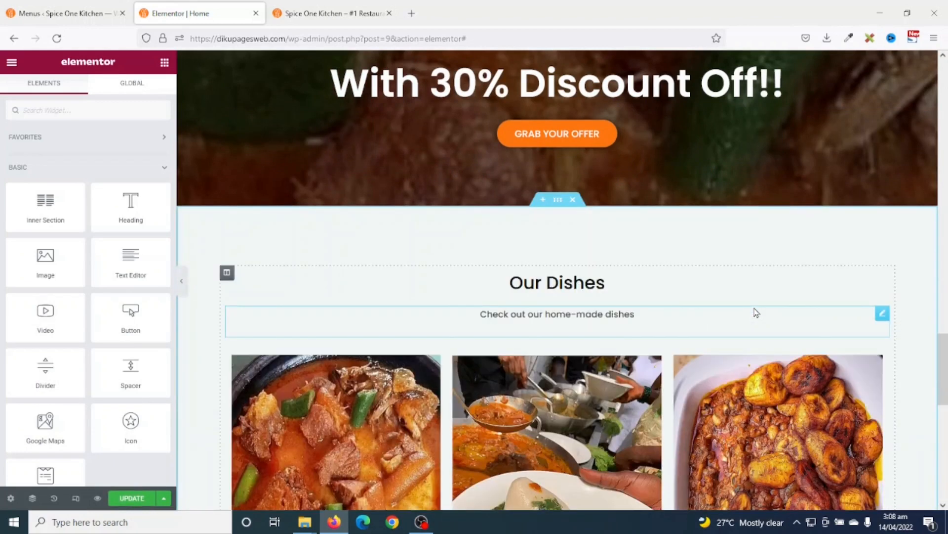
{"action": "scroll", "coordinate": [713, 296], "scroll_direction": "down", "scroll_amount": 1}
- Clear the pasted section's background colour in its Style settings
{"action": "left_click", "coordinate": [558, 140]}
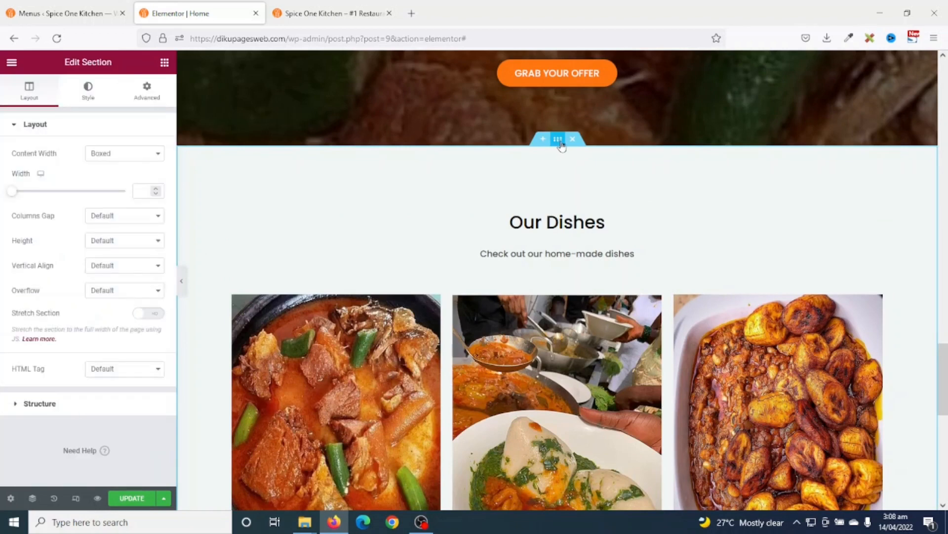
{"action": "left_click", "coordinate": [87, 88]}
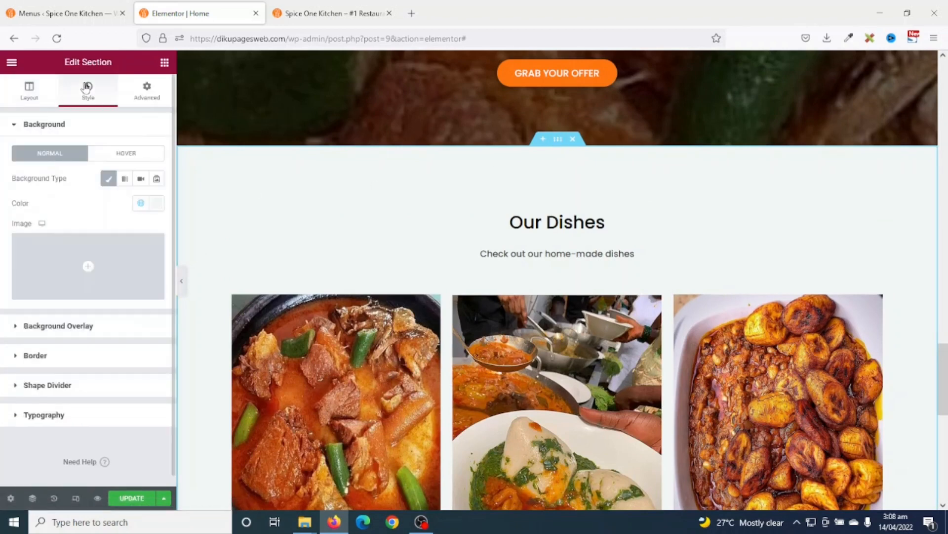
{"action": "left_click", "coordinate": [159, 204]}
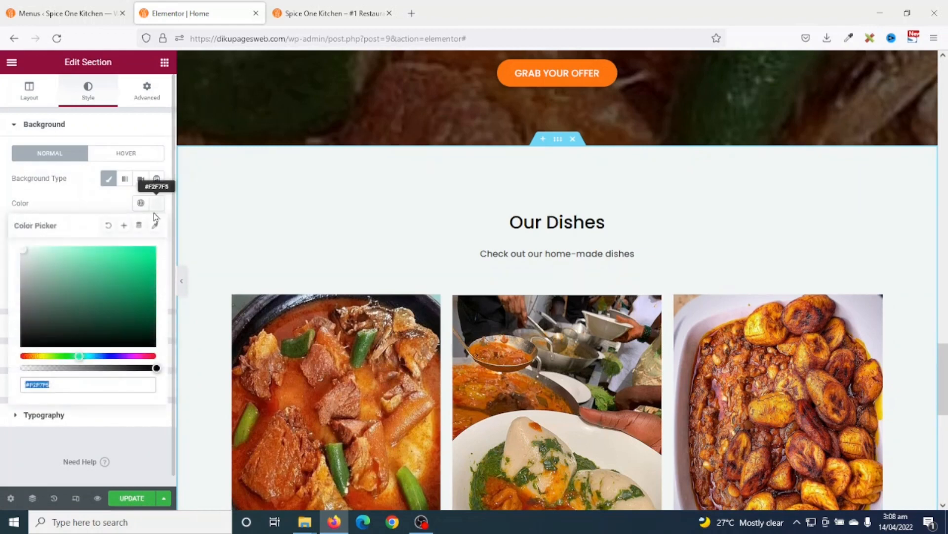
{"action": "left_click", "coordinate": [109, 227]}
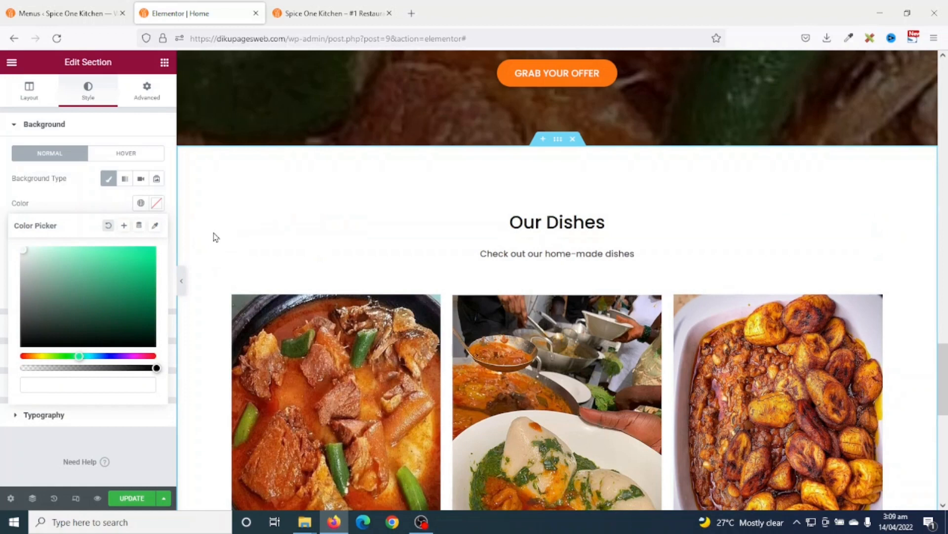
{"action": "left_click", "coordinate": [168, 294]}
{"action": "left_click", "coordinate": [159, 205]}
{"action": "left_click", "coordinate": [157, 203]}
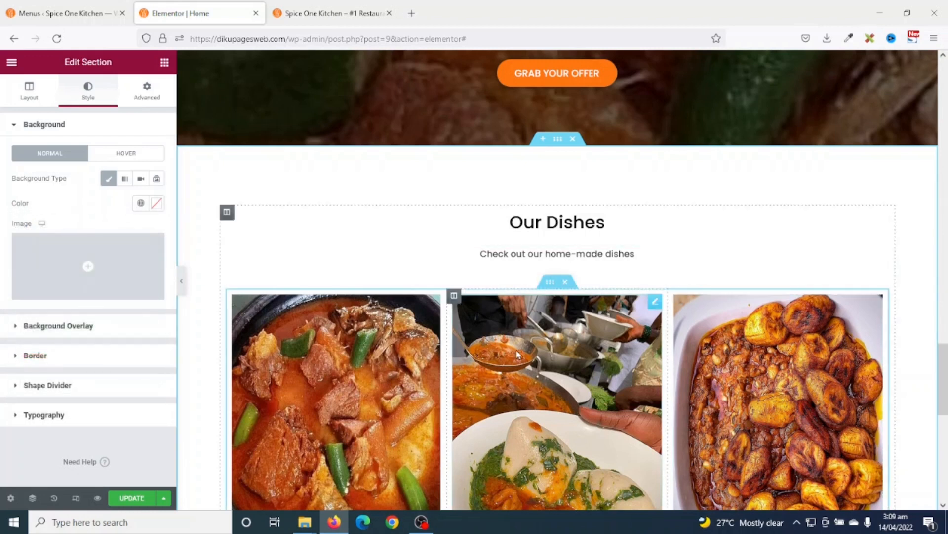
{"action": "scroll", "coordinate": [666, 295], "scroll_direction": "down", "scroll_amount": 5}
{"action": "scroll", "coordinate": [666, 295], "scroll_direction": "up", "scroll_amount": 5}
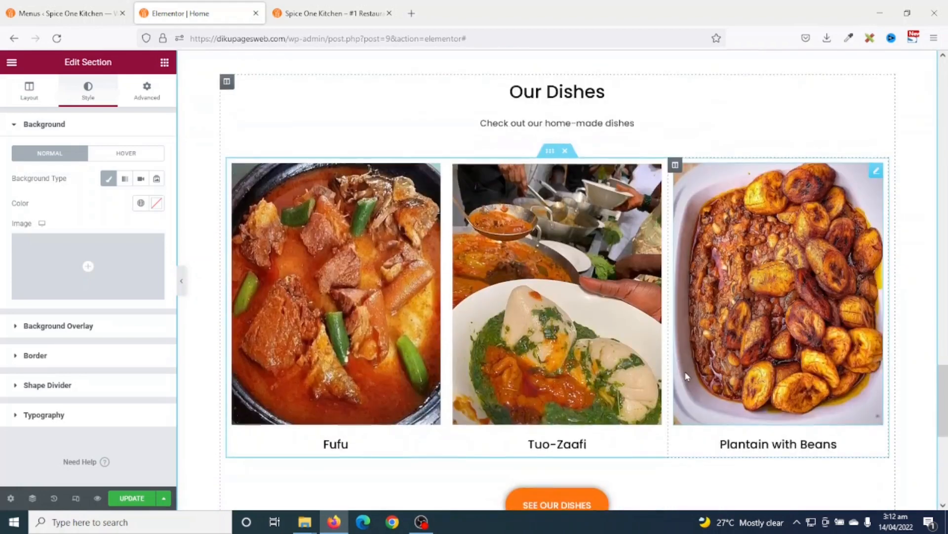
{"action": "scroll", "coordinate": [568, 208], "scroll_direction": "up", "scroll_amount": 1}
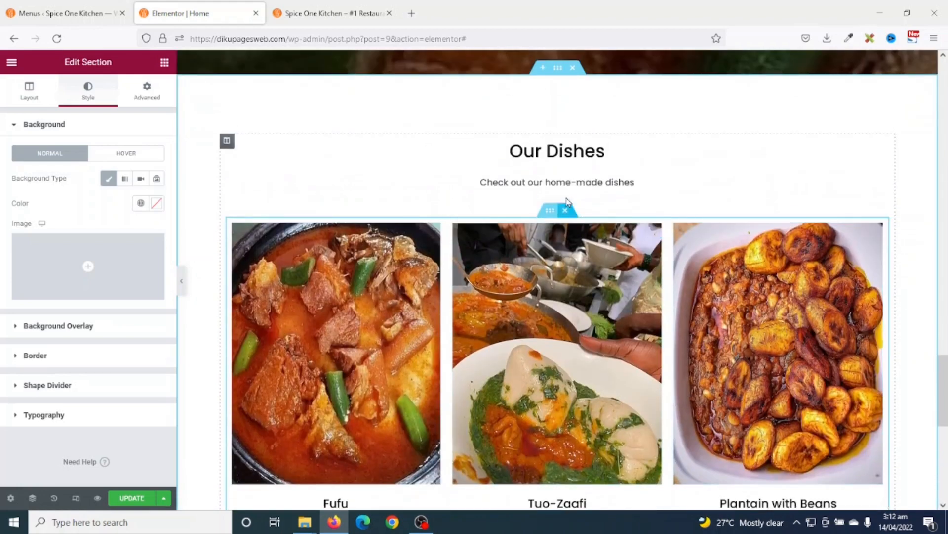
- Retitle the copied section 'Testimonials' with the subheading 'What Our Clients Say'
{"action": "left_click", "coordinate": [579, 152]}
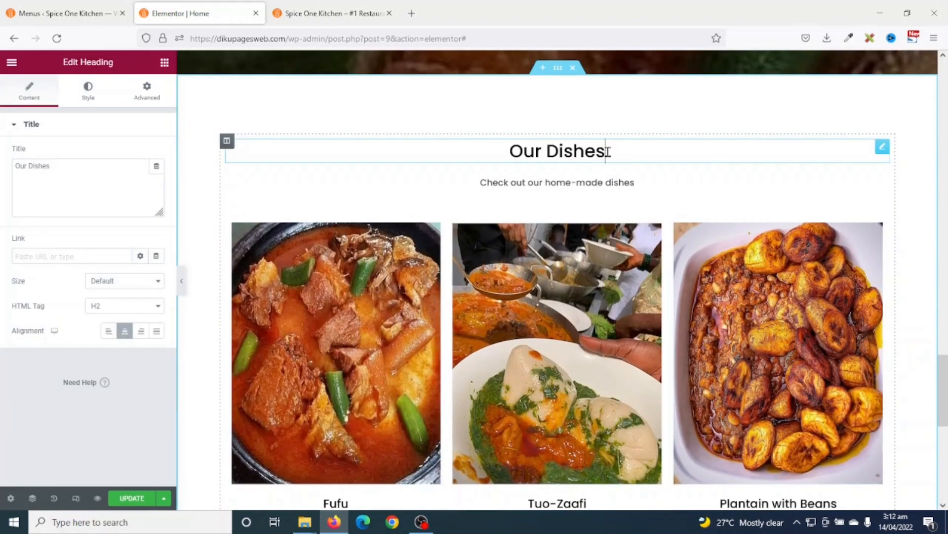
{"action": "left_click_drag", "start_coordinate": [608, 152], "coordinate": [513, 160]}
{"action": "type", "text": "Test"}
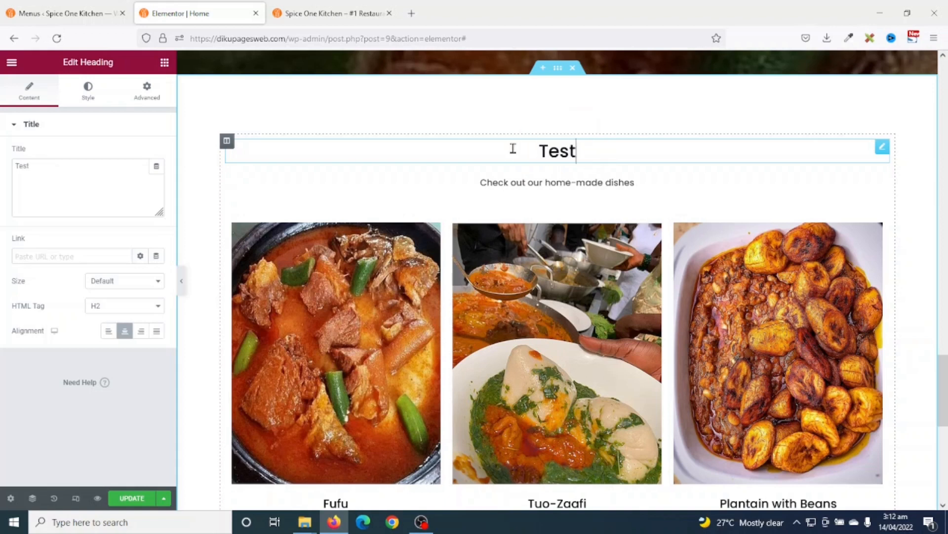
{"action": "type", "text": "imonials"}
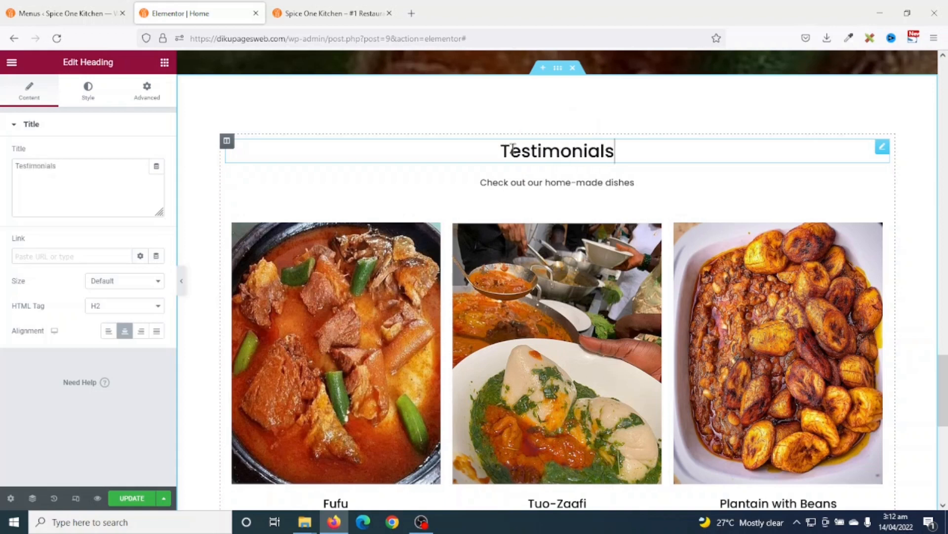
{"action": "left_click", "coordinate": [561, 178]}
{"action": "left_click_drag", "start_coordinate": [640, 184], "coordinate": [479, 188]}
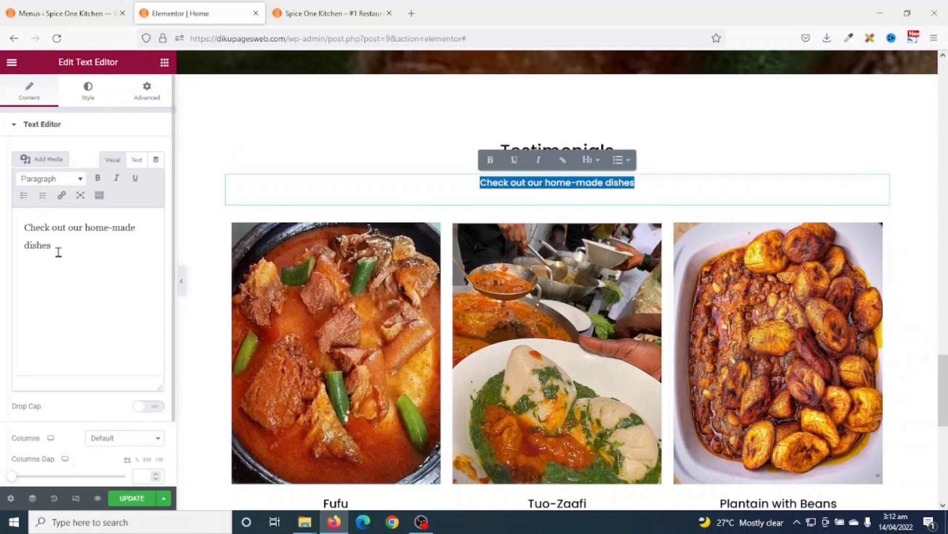
{"action": "left_click_drag", "start_coordinate": [57, 250], "coordinate": [2, 203]}
{"action": "type", "text": "What Our Clients Say"}
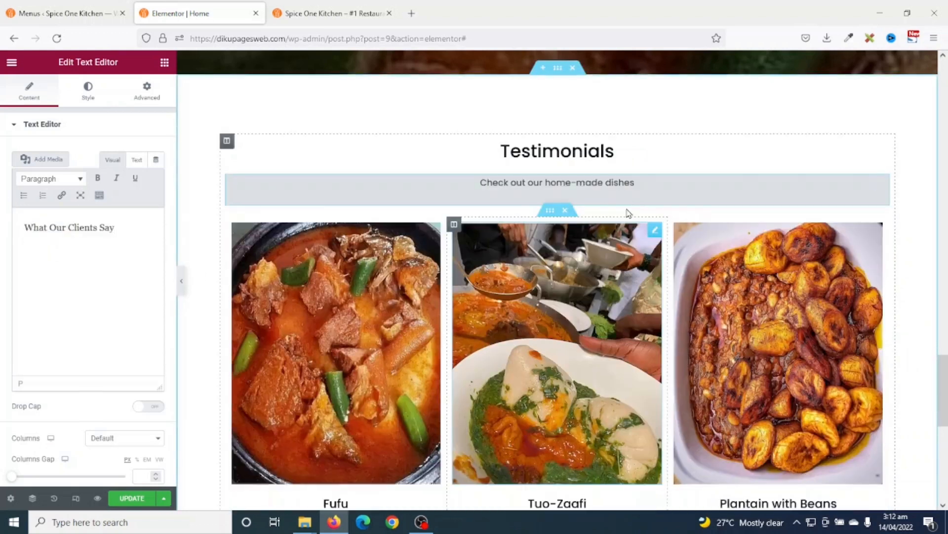
{"action": "scroll", "coordinate": [627, 214], "scroll_direction": "down", "scroll_amount": 2}
{"action": "scroll", "coordinate": [830, 283], "scroll_direction": "up", "scroll_amount": 1}
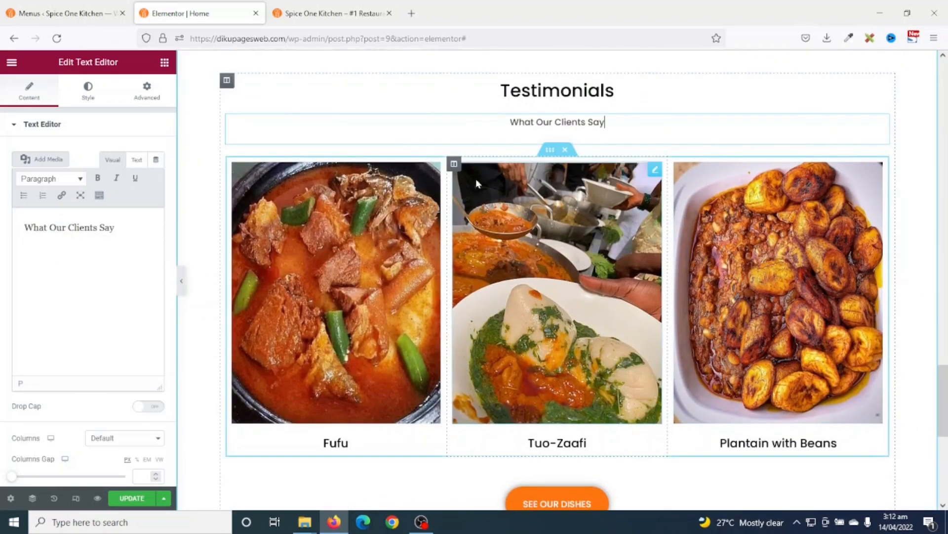
- Delete the Tuo-Zaafi and Plantain with Beans columns, plus the Fufu heading and image
{"action": "right_click", "coordinate": [455, 171]}
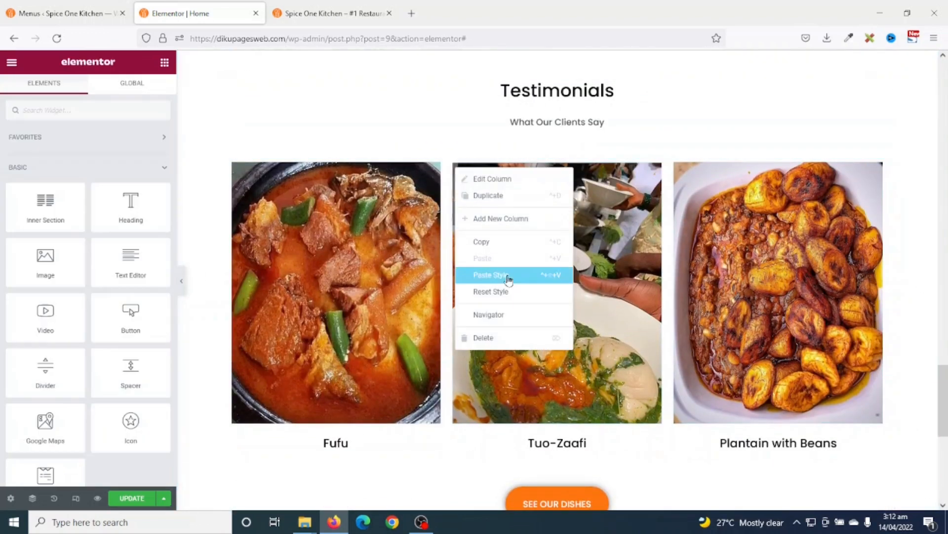
{"action": "left_click", "coordinate": [491, 339]}
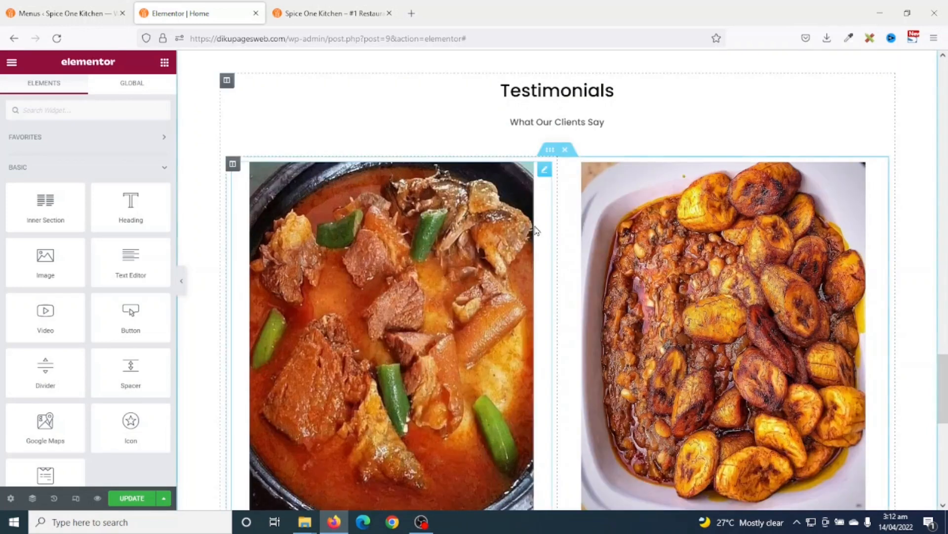
{"action": "right_click", "coordinate": [563, 165]}
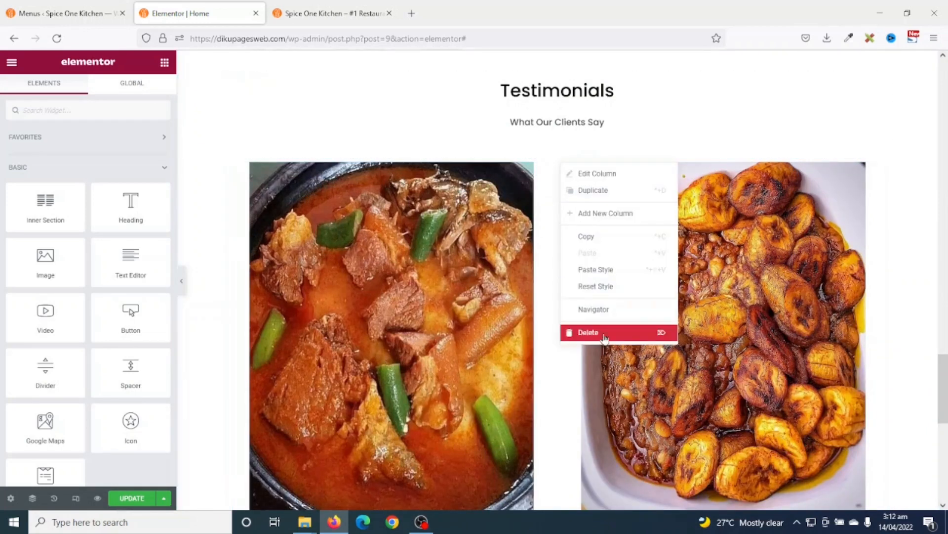
{"action": "left_click", "coordinate": [604, 332]}
{"action": "scroll", "coordinate": [557, 482], "scroll_direction": "down", "scroll_amount": 1}
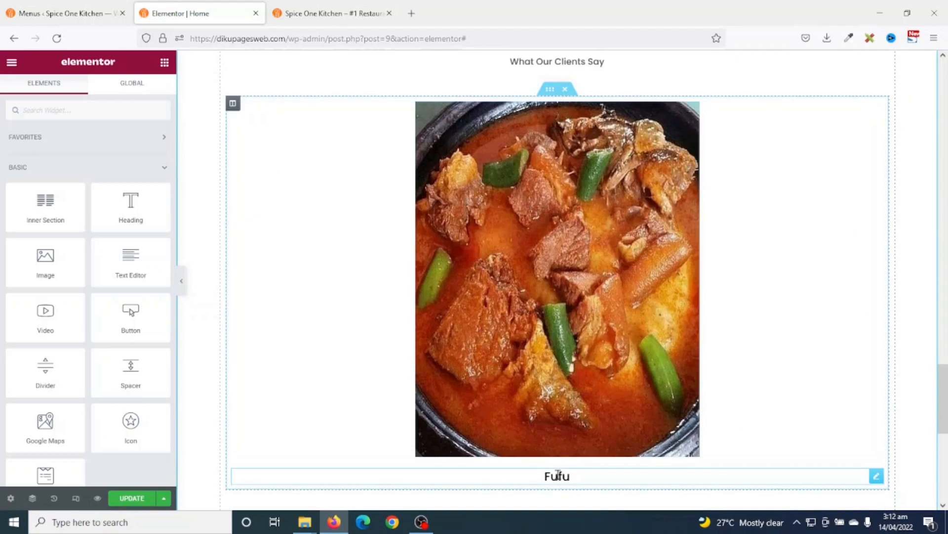
{"action": "right_click", "coordinate": [558, 474]}
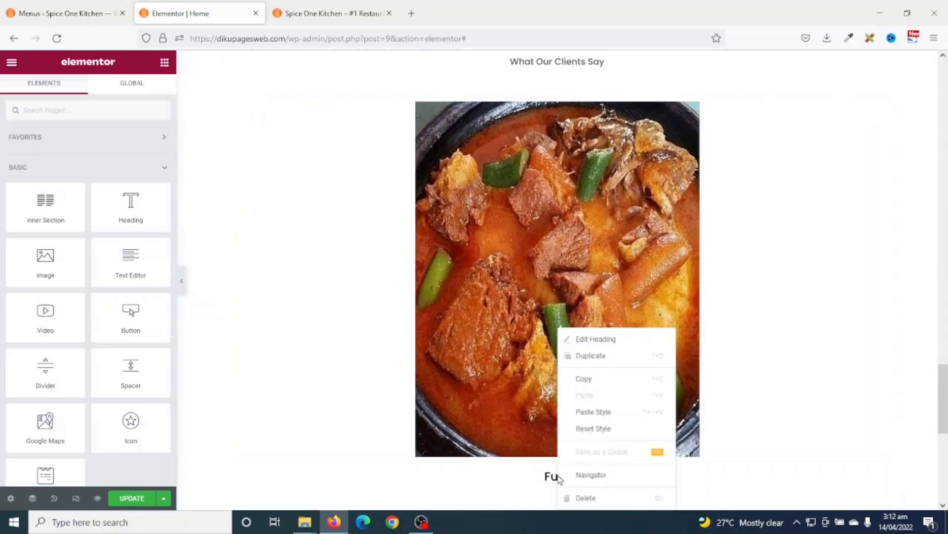
{"action": "left_click", "coordinate": [586, 498]}
{"action": "right_click", "coordinate": [566, 261]}
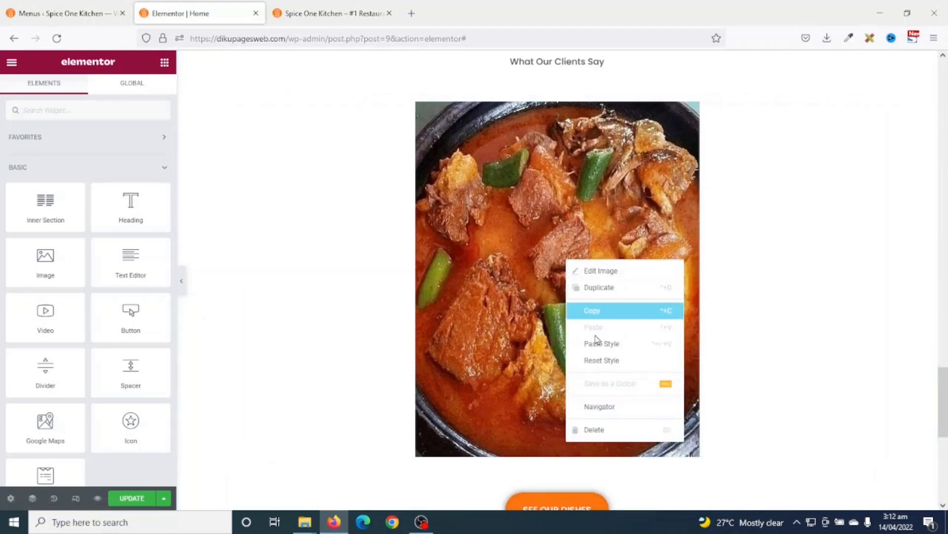
{"action": "left_click", "coordinate": [614, 428]}
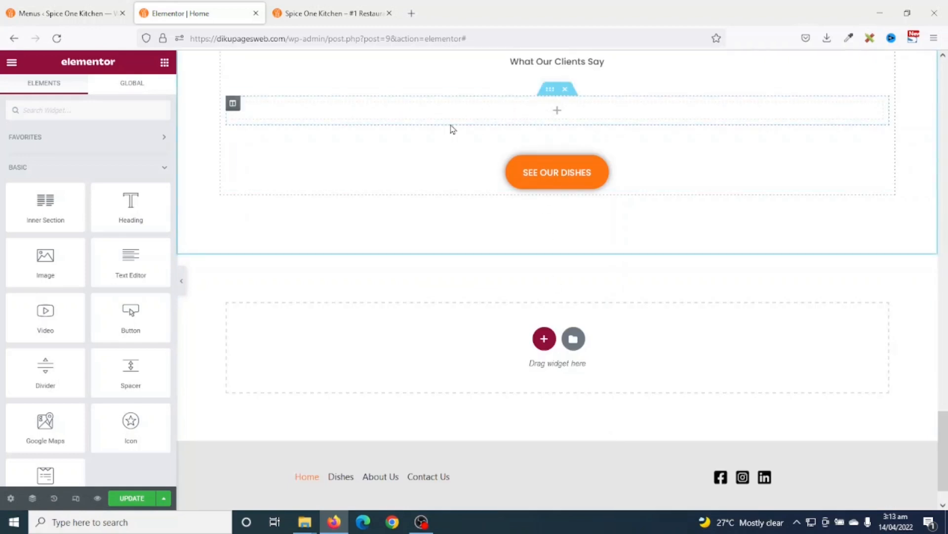
- Duplicate the empty column twice to make three columns
{"action": "right_click", "coordinate": [233, 108]}
{"action": "left_click", "coordinate": [253, 129]}
{"action": "right_click", "coordinate": [234, 105]}
{"action": "left_click", "coordinate": [260, 130]}
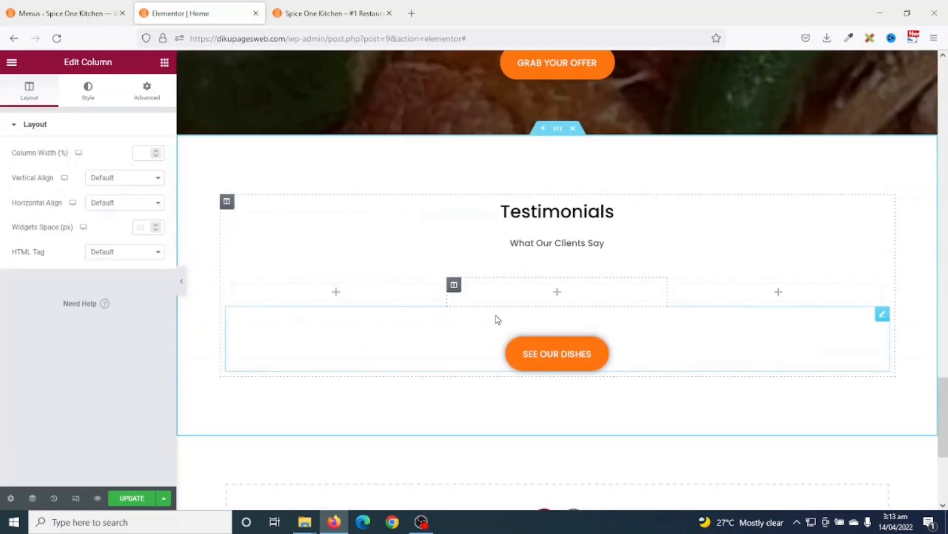
- Find the Testimonial widget by searching 'tes' and place it in the first column
{"action": "left_click", "coordinate": [165, 63]}
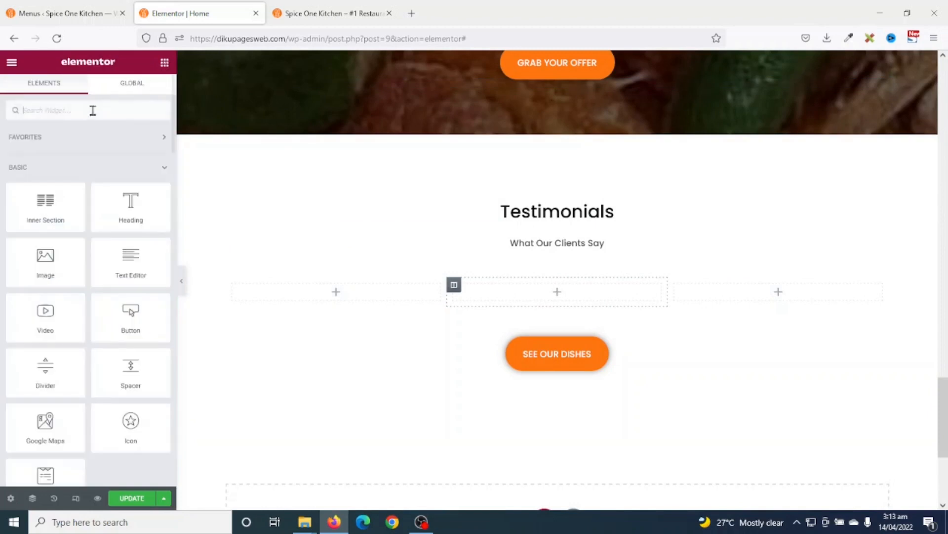
{"action": "scroll", "coordinate": [64, 235], "scroll_direction": "down", "scroll_amount": 5}
{"action": "scroll", "coordinate": [64, 243], "scroll_direction": "down", "scroll_amount": 15}
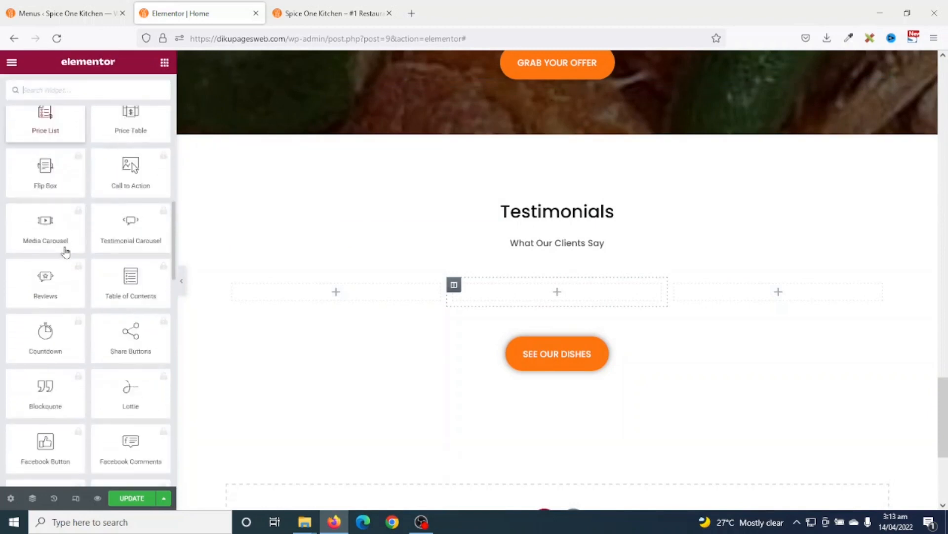
{"action": "scroll", "coordinate": [64, 247], "scroll_direction": "up", "scroll_amount": 6}
{"action": "scroll", "coordinate": [68, 223], "scroll_direction": "up", "scroll_amount": 5}
{"action": "left_click", "coordinate": [76, 89]}
{"action": "type", "text": "testi"}
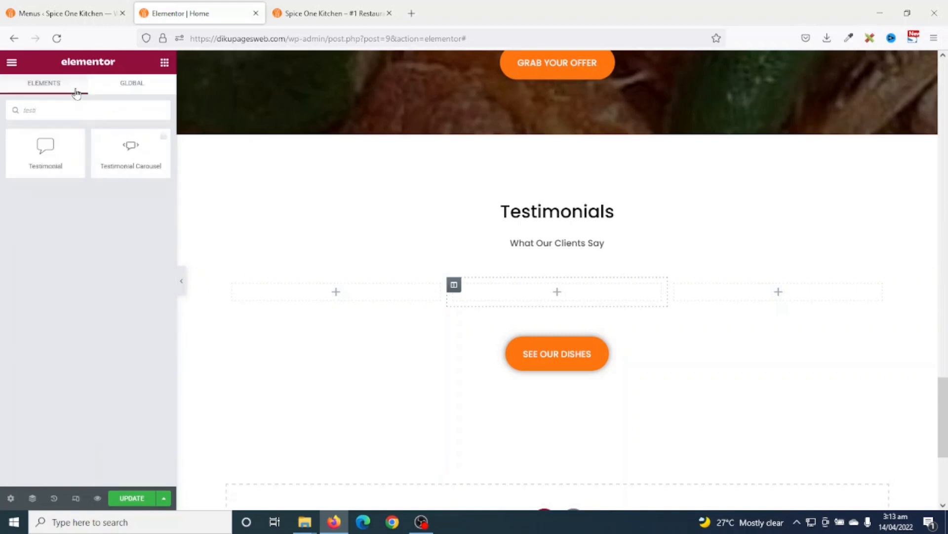
{"action": "left_click_drag", "start_coordinate": [61, 178], "coordinate": [325, 291]}
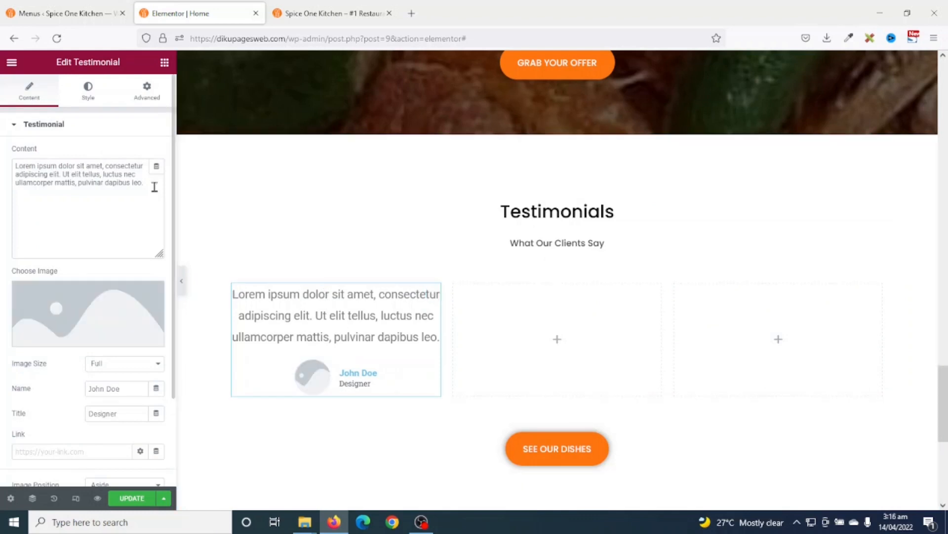
{"action": "left_click_drag", "start_coordinate": [151, 186], "coordinate": [2, 160]}
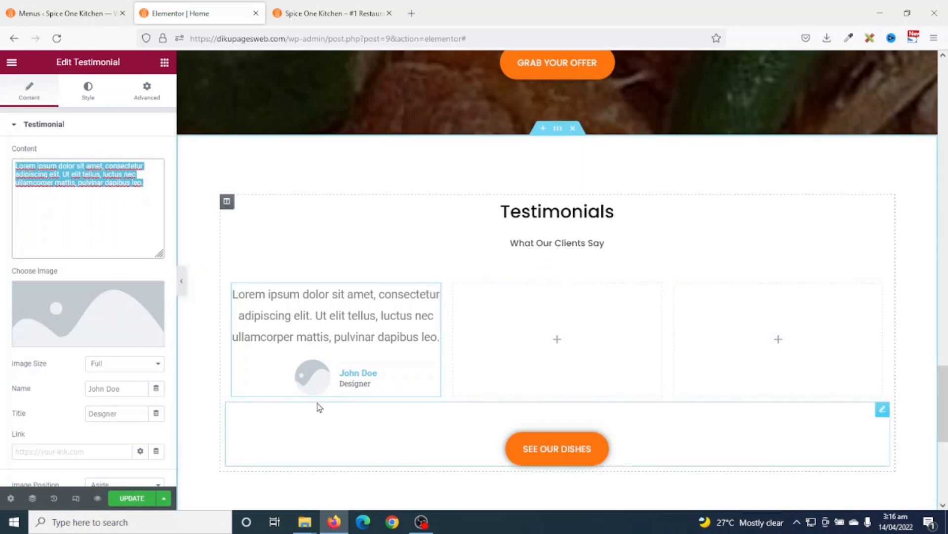
- Give the testimonial a portrait from the Media Library, the reviewer's name and title CEO, UL
{"action": "left_click", "coordinate": [79, 317]}
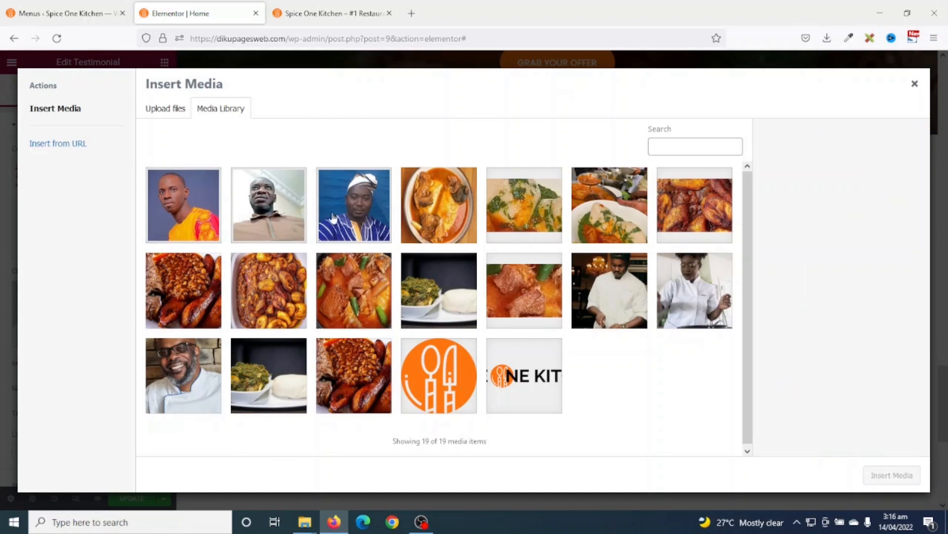
{"action": "left_click", "coordinate": [182, 208]}
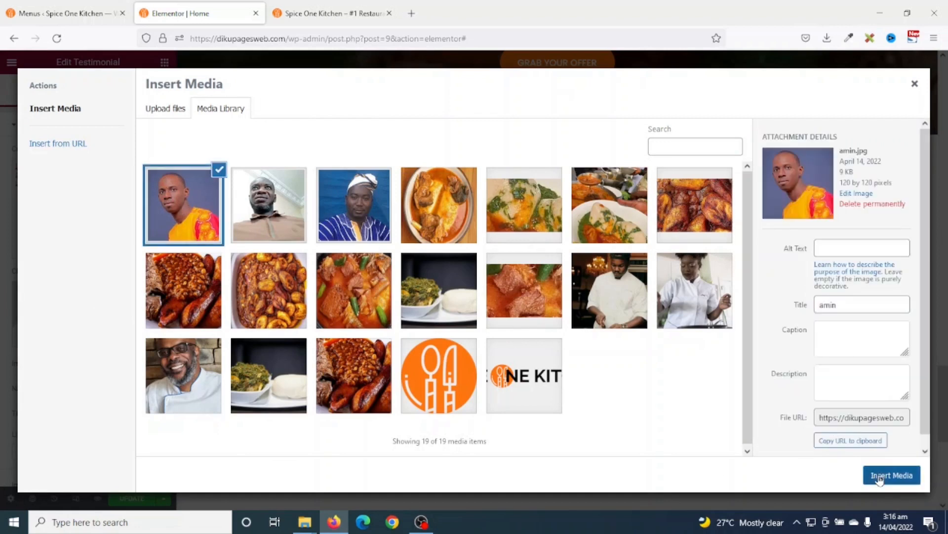
{"action": "left_click", "coordinate": [876, 474]}
{"action": "left_click_drag", "start_coordinate": [131, 388], "coordinate": [22, 370]}
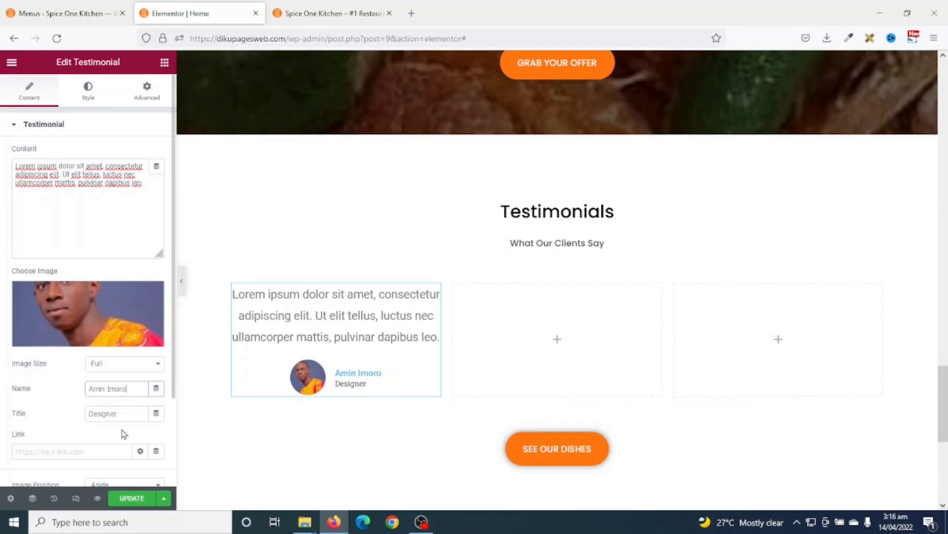
{"action": "left_click_drag", "start_coordinate": [131, 413], "coordinate": [2, 414]}
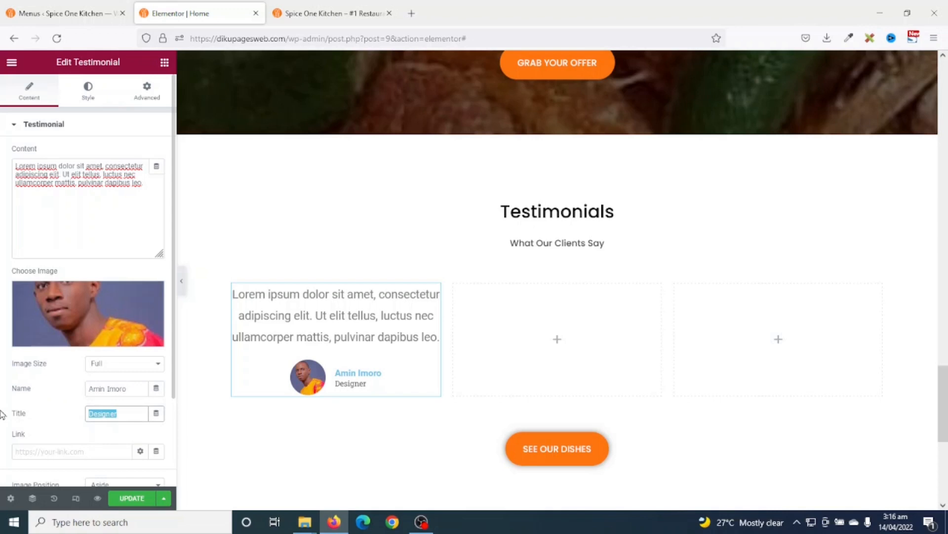
{"action": "type", "text": "CEO, UL"}
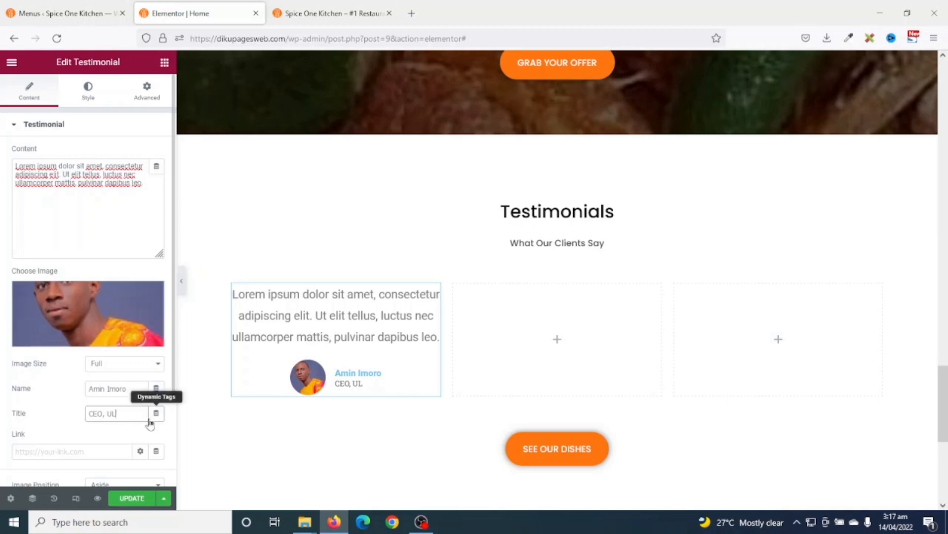
{"action": "scroll", "coordinate": [261, 467], "scroll_direction": "up", "scroll_amount": 1}
- Set the testimonial's content text colour to the Grey global colour
{"action": "left_click", "coordinate": [89, 90]}
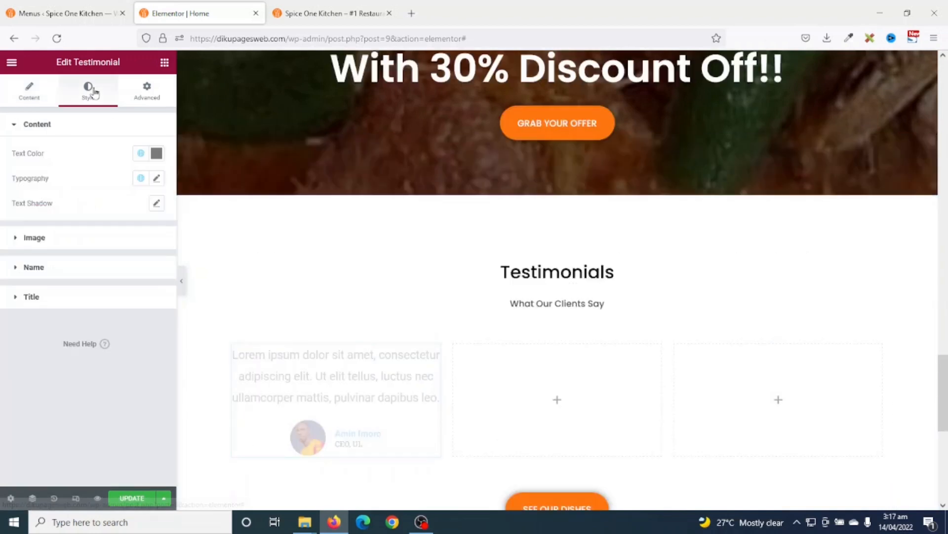
{"action": "left_click", "coordinate": [139, 154]}
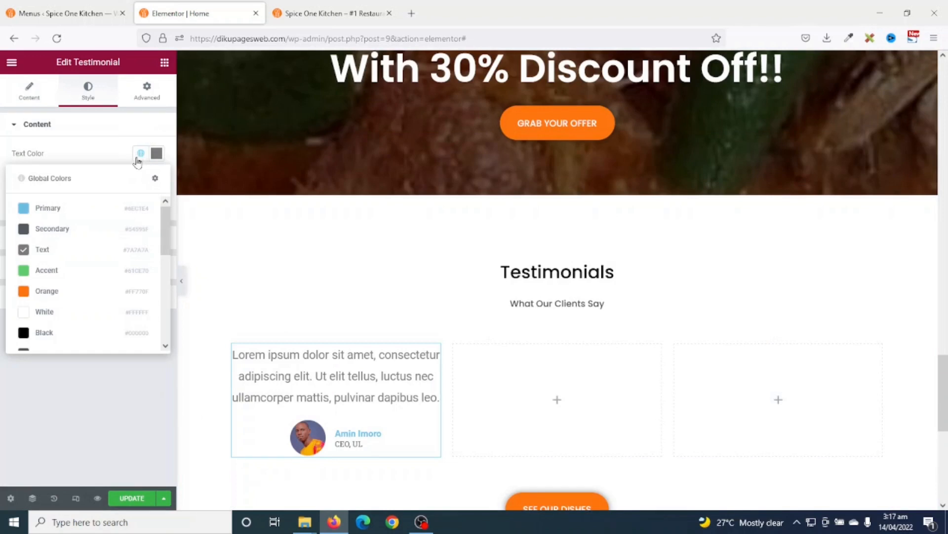
{"action": "scroll", "coordinate": [89, 272], "scroll_direction": "down", "scroll_amount": 2}
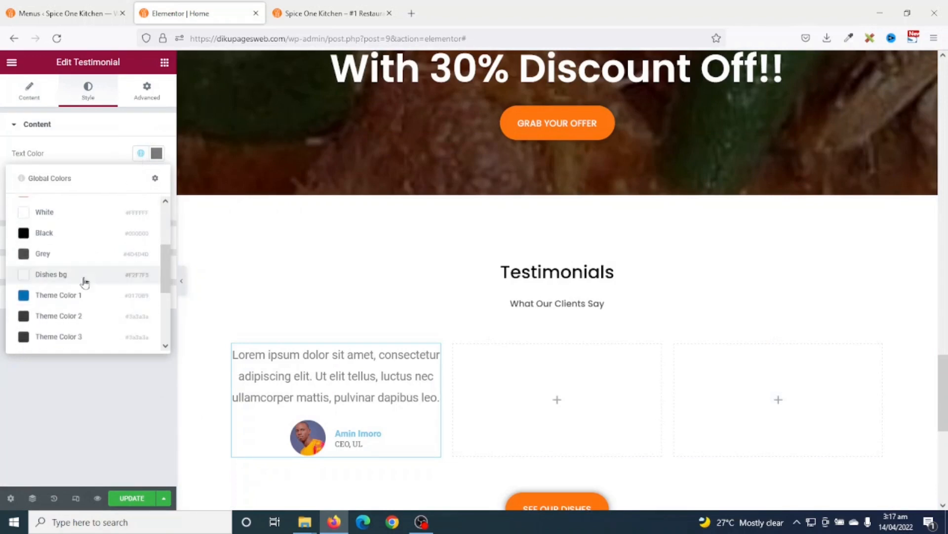
{"action": "left_click", "coordinate": [48, 255]}
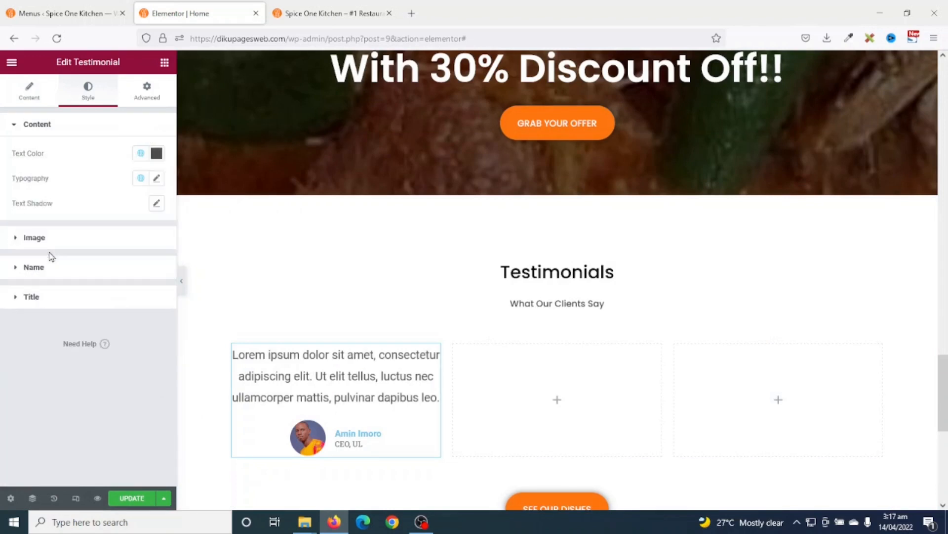
- Set the quote typography to Roboto Slab, size 16, italic
{"action": "left_click", "coordinate": [157, 179]}
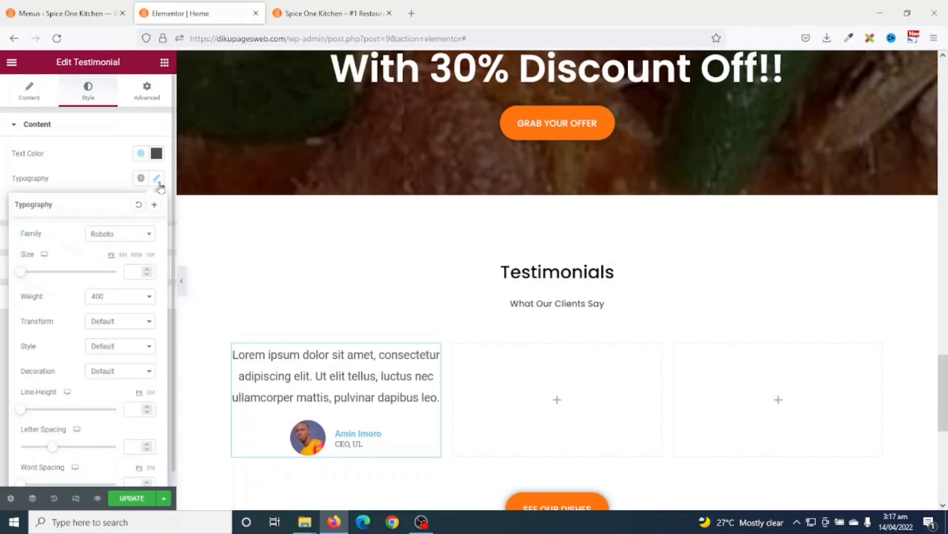
{"action": "left_click", "coordinate": [124, 239]}
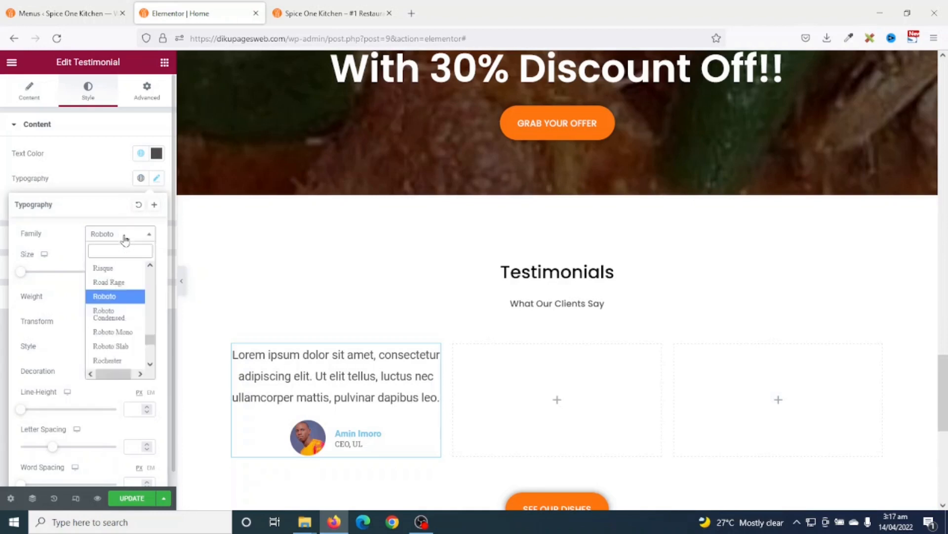
{"action": "left_click", "coordinate": [118, 346]}
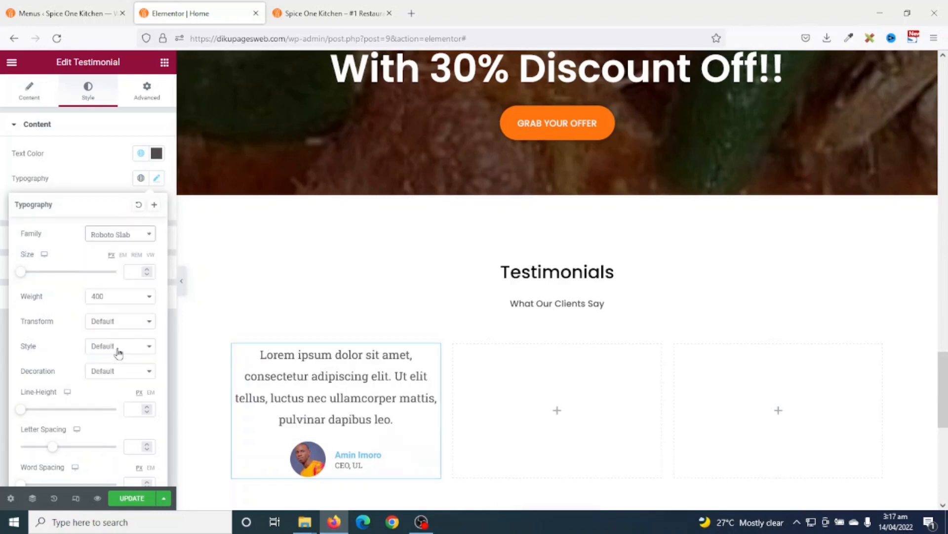
{"action": "left_click", "coordinate": [22, 274]}
{"action": "left_click_drag", "start_coordinate": [23, 278], "coordinate": [27, 281]}
{"action": "left_click", "coordinate": [146, 271]}
{"action": "left_click", "coordinate": [146, 271]}
{"action": "left_click", "coordinate": [146, 271]}
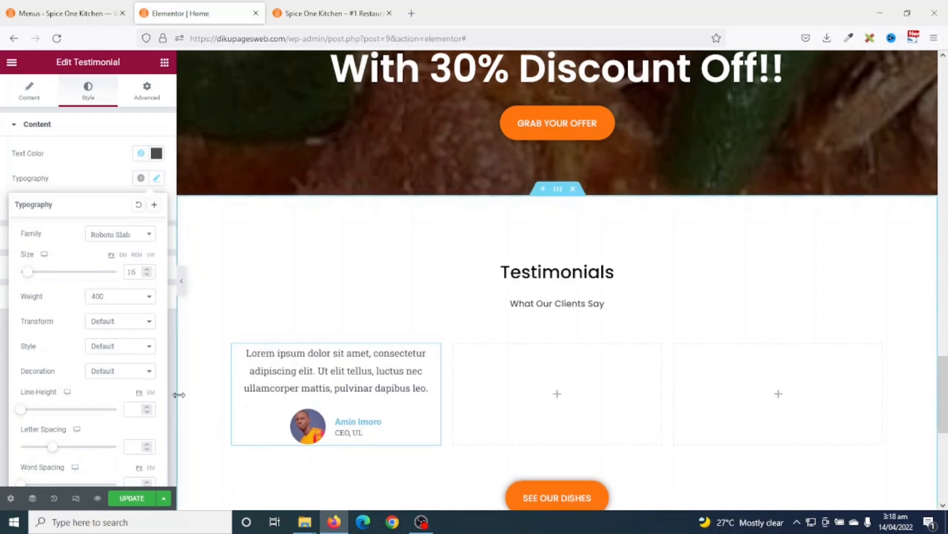
{"action": "left_click", "coordinate": [114, 349]}
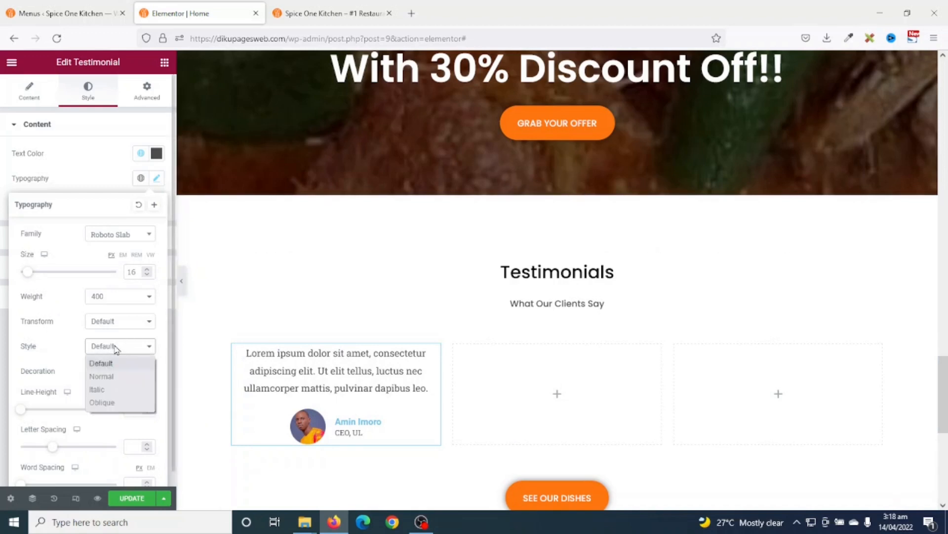
{"action": "left_click", "coordinate": [110, 390]}
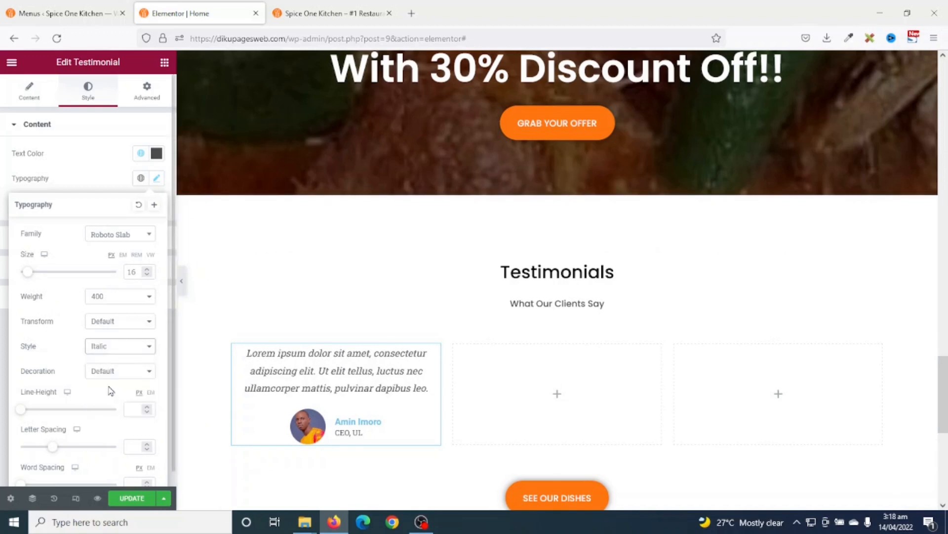
{"action": "left_click", "coordinate": [161, 181]}
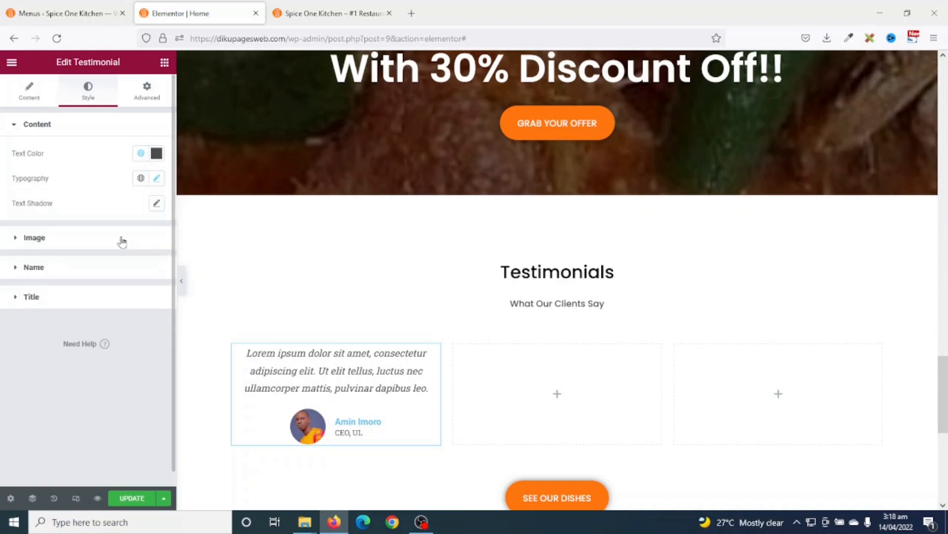
- Style the testimonial name in black using the Poppins preset font
{"action": "left_click", "coordinate": [34, 267]}
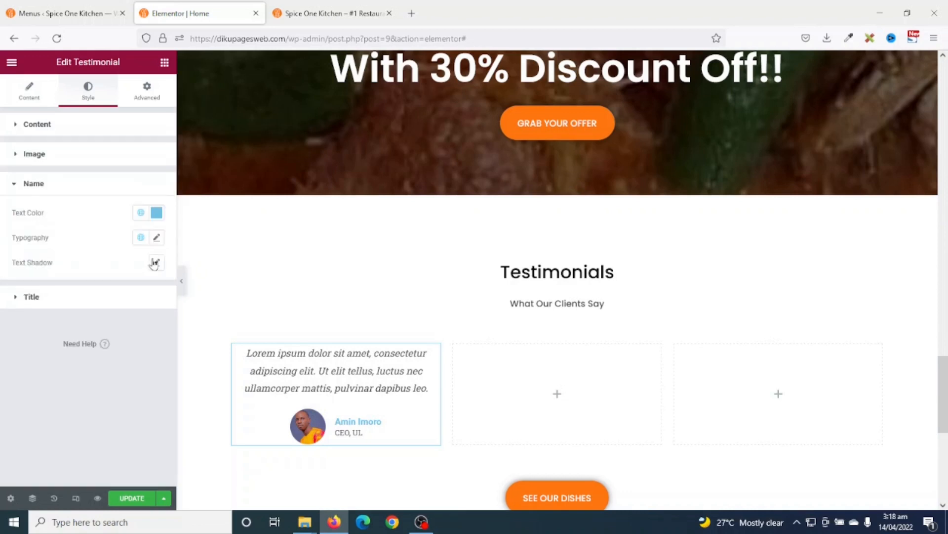
{"action": "left_click", "coordinate": [141, 212]}
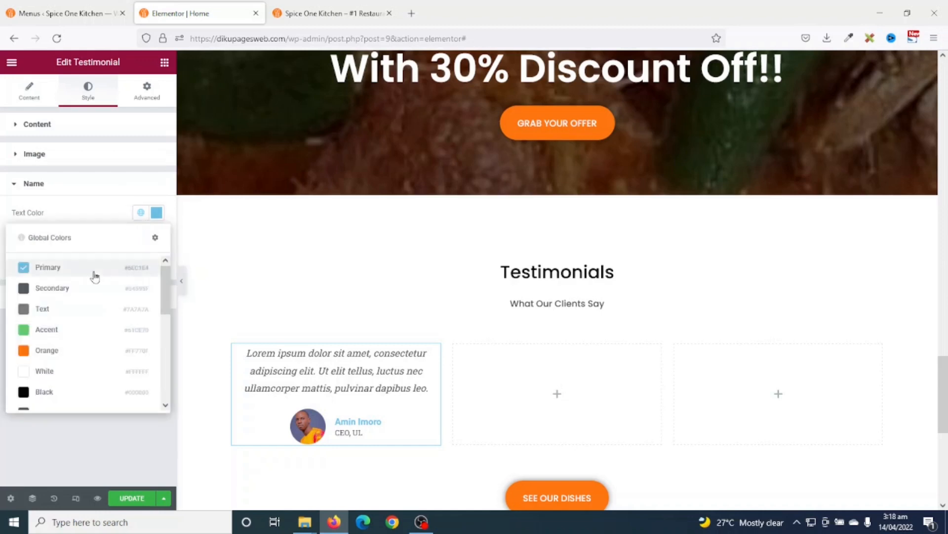
{"action": "left_click", "coordinate": [58, 393]}
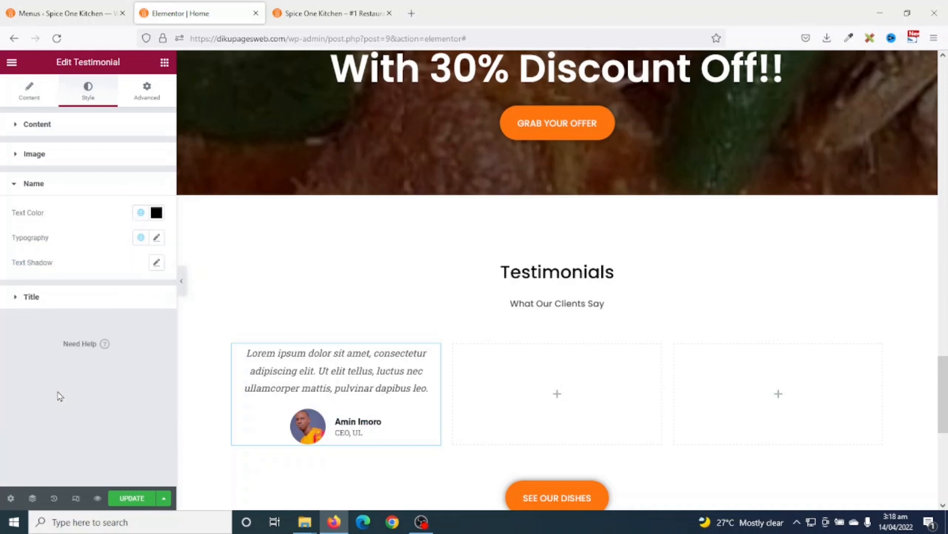
{"action": "left_click", "coordinate": [140, 237]}
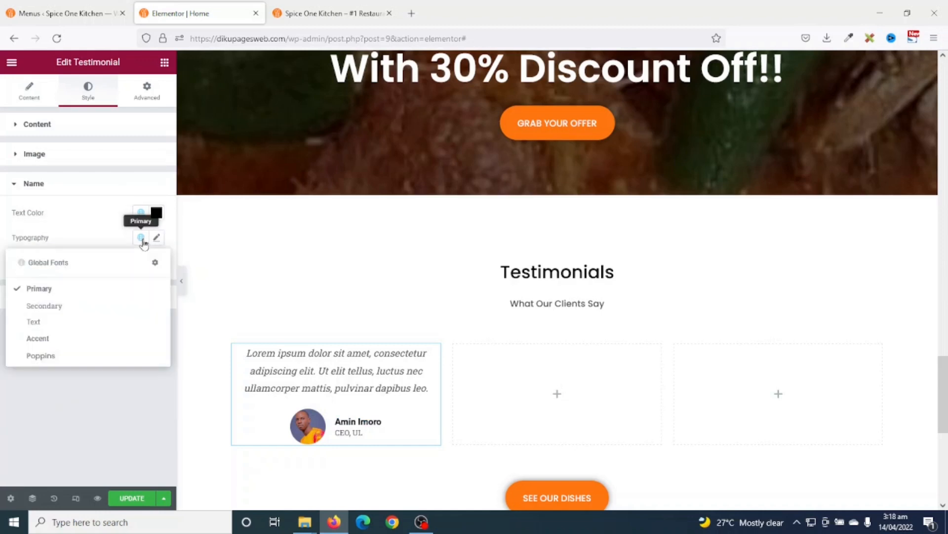
{"action": "left_click", "coordinate": [56, 357]}
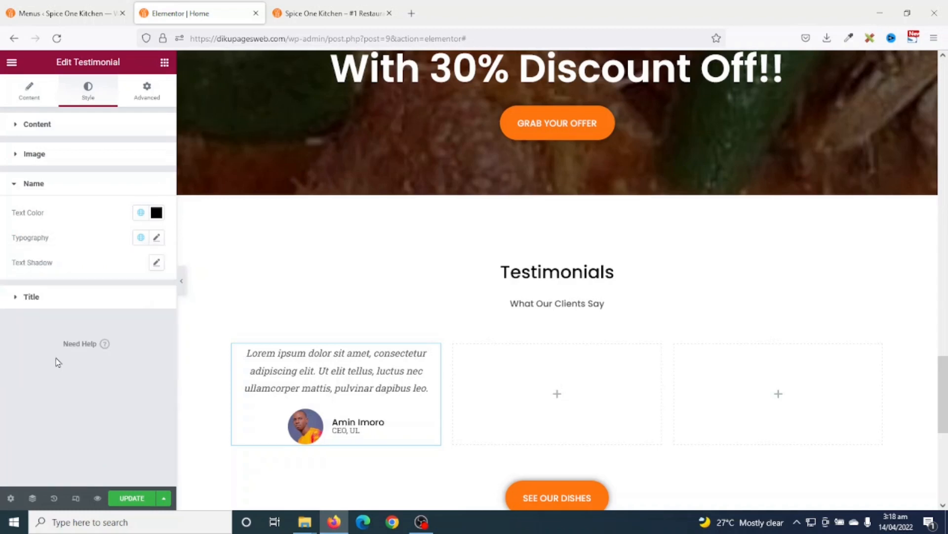
- Raise the job title's typography line height to 25 px
{"action": "left_click", "coordinate": [31, 297]}
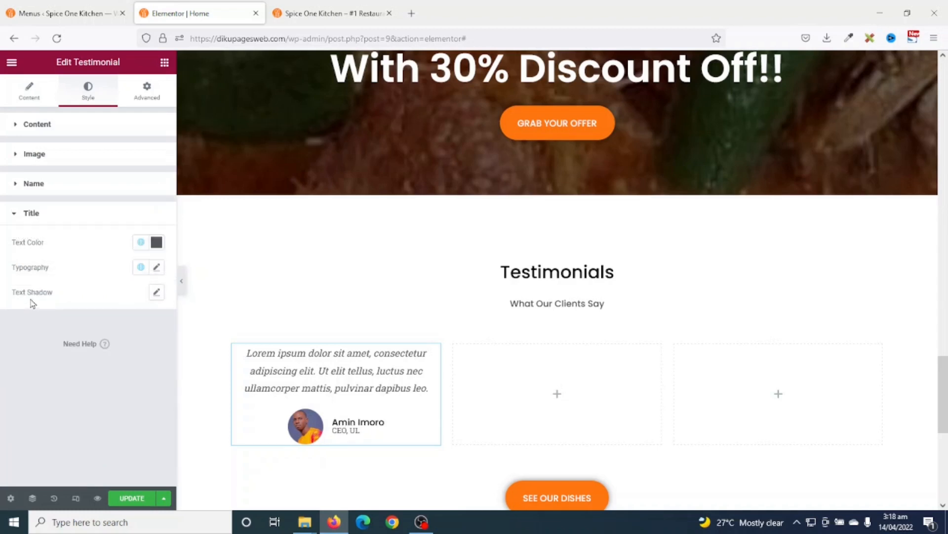
{"action": "left_click", "coordinate": [156, 268]}
{"action": "scroll", "coordinate": [131, 375], "scroll_direction": "down", "scroll_amount": 2}
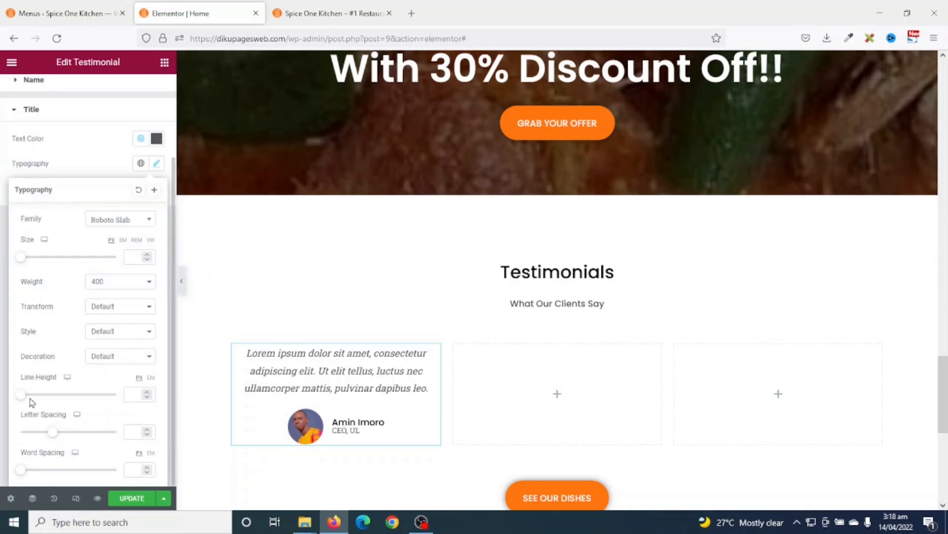
{"action": "left_click_drag", "start_coordinate": [24, 399], "coordinate": [42, 405]}
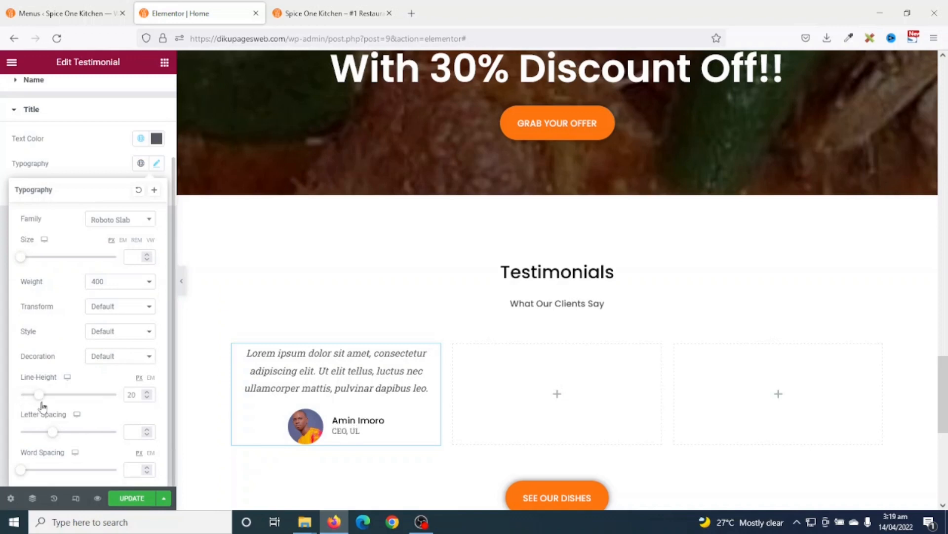
{"action": "left_click", "coordinate": [149, 393]}
{"action": "left_click", "coordinate": [150, 393]}
{"action": "left_click", "coordinate": [150, 393]}
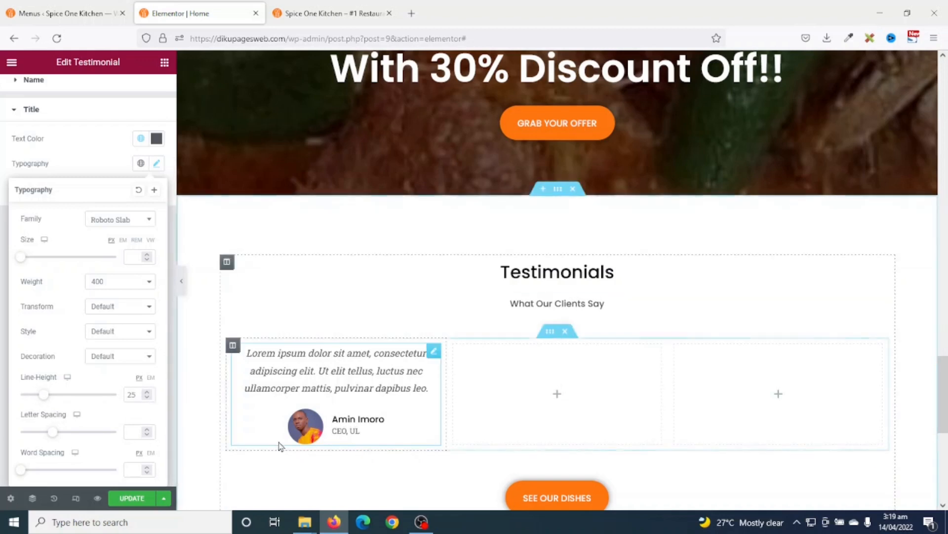
{"action": "scroll", "coordinate": [493, 390], "scroll_direction": "down", "scroll_amount": 2}
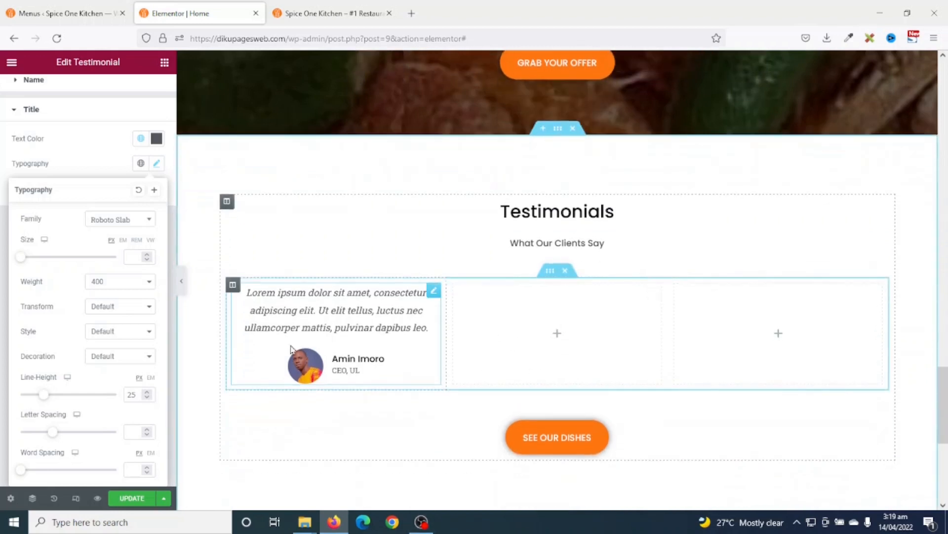
- Copy the styled testimonial and paste it into the middle and third columns
{"action": "right_click", "coordinate": [351, 319]}
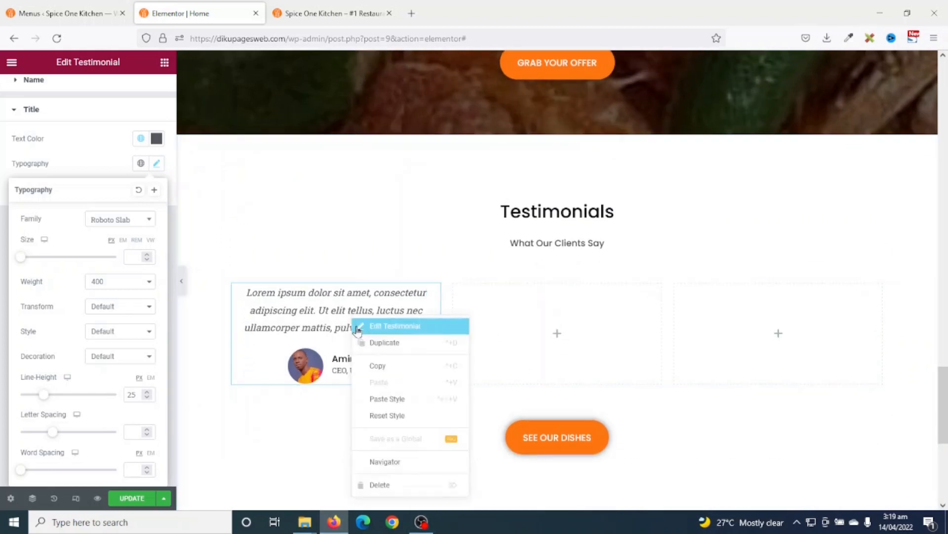
{"action": "left_click", "coordinate": [389, 368]}
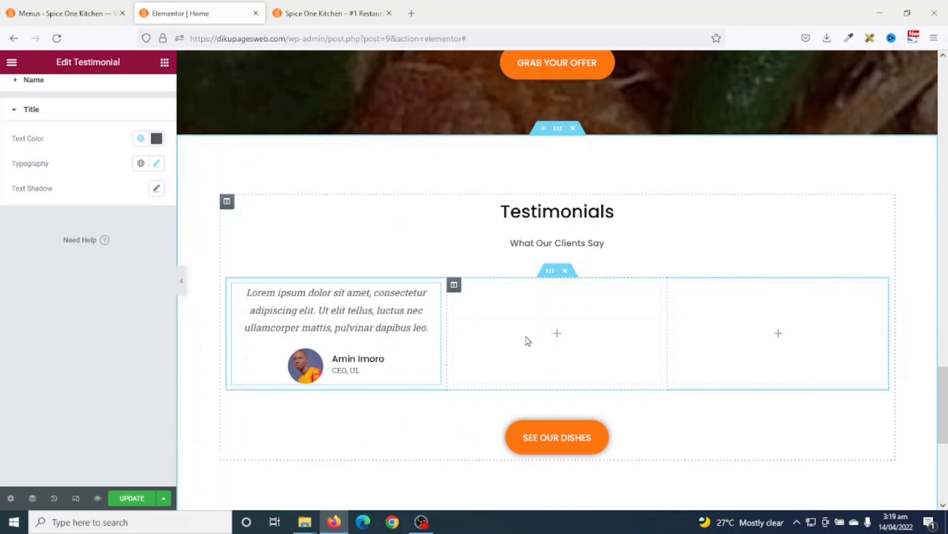
{"action": "right_click", "coordinate": [528, 340]}
{"action": "left_click", "coordinate": [572, 419]}
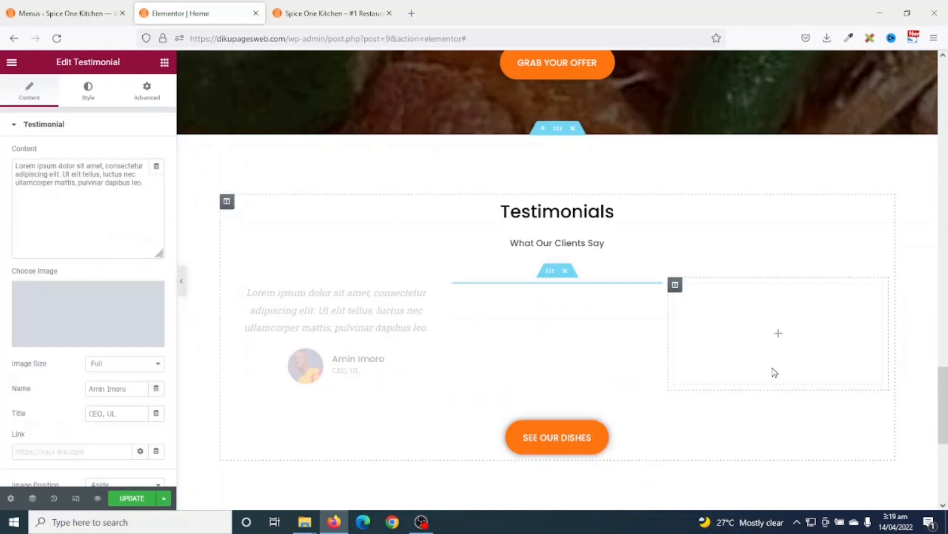
{"action": "right_click", "coordinate": [769, 334]}
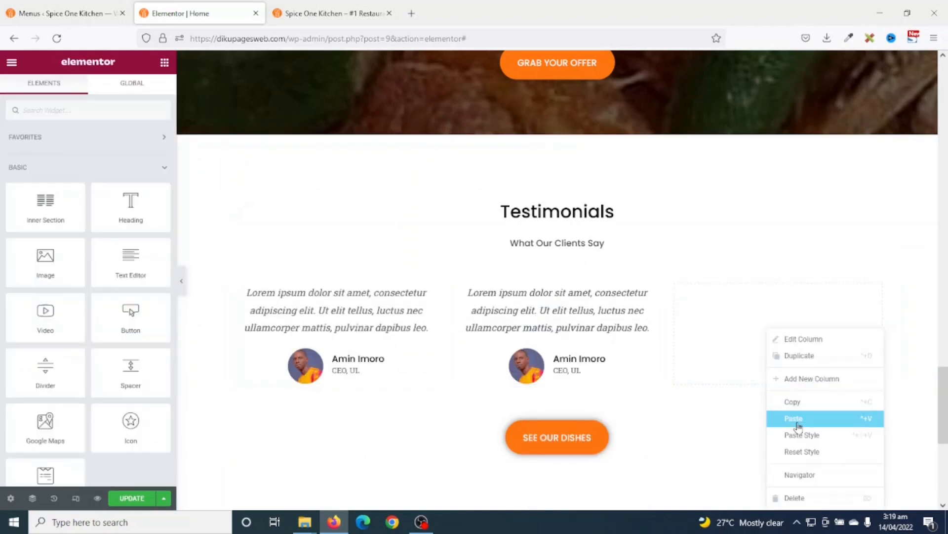
{"action": "left_click", "coordinate": [799, 424]}
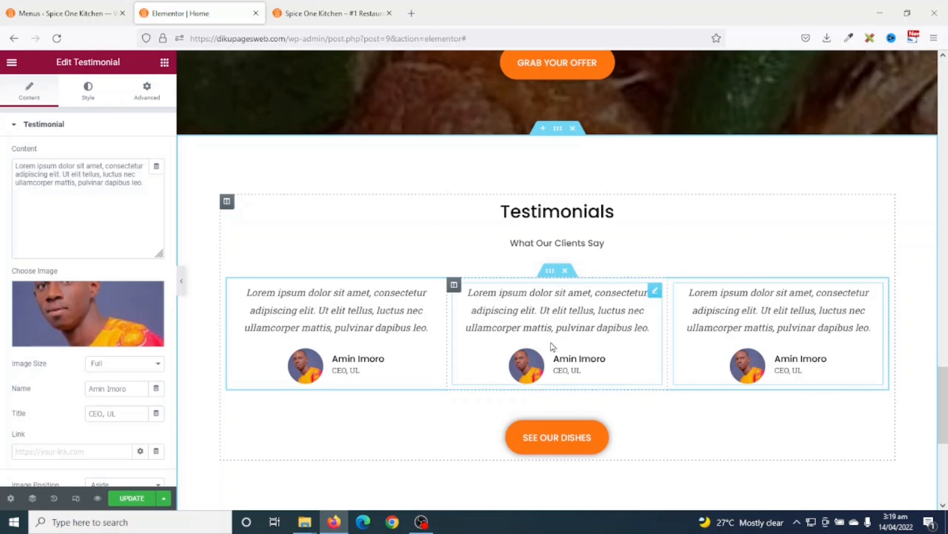
- Give the middle testimonial a new portrait, the reviewer's name and title Web Developer
{"action": "left_click", "coordinate": [559, 325]}
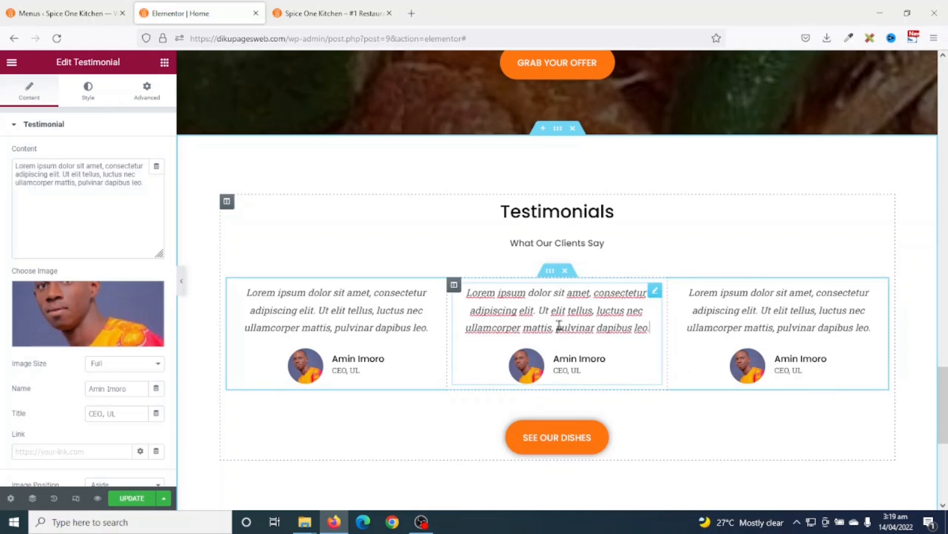
{"action": "left_click", "coordinate": [86, 305]}
{"action": "left_click", "coordinate": [253, 230]}
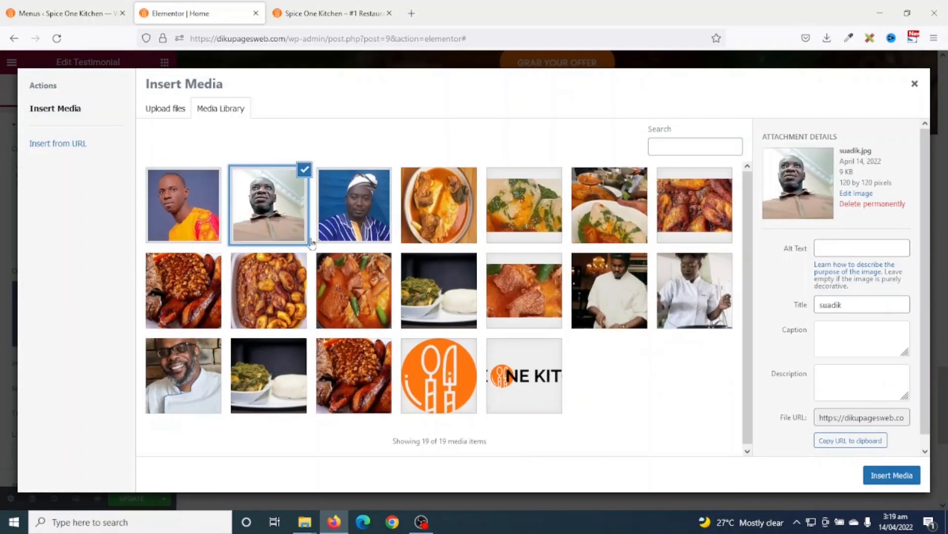
{"action": "left_click", "coordinate": [879, 478]}
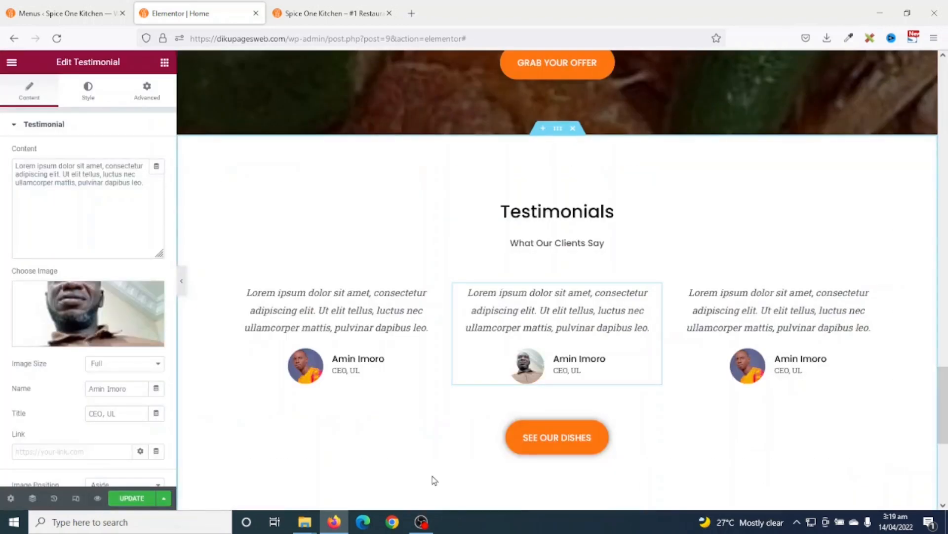
{"action": "triple_click", "coordinate": [143, 393]}
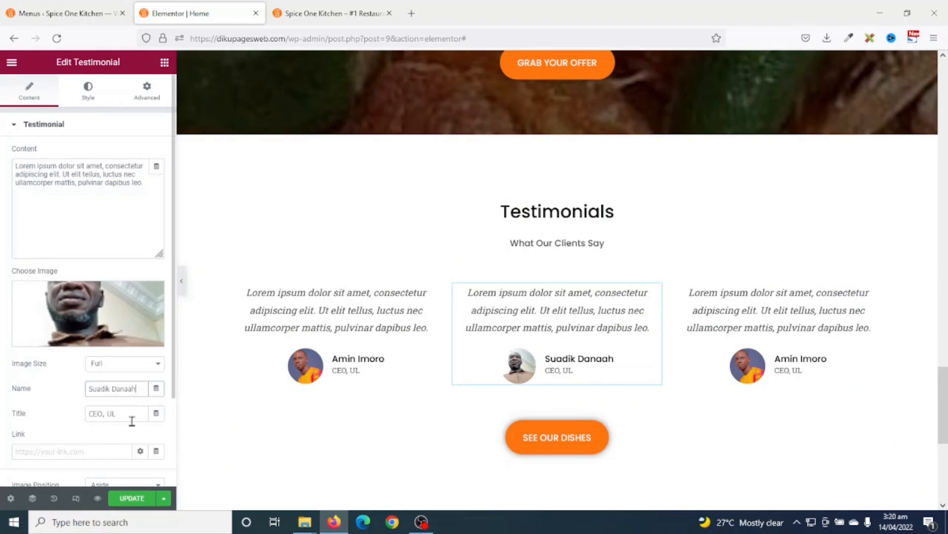
{"action": "left_click_drag", "start_coordinate": [131, 416], "coordinate": [7, 416]}
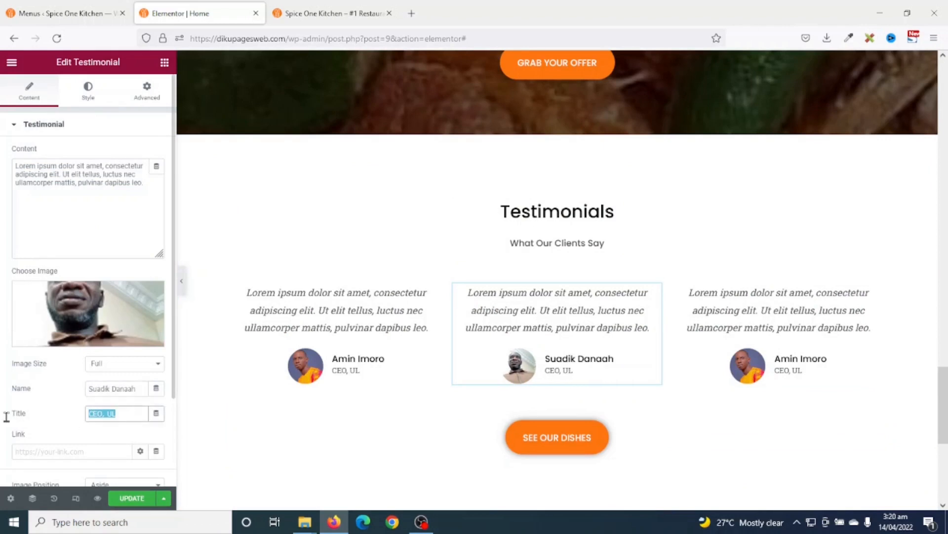
{"action": "type", "text": "Web Developer"}
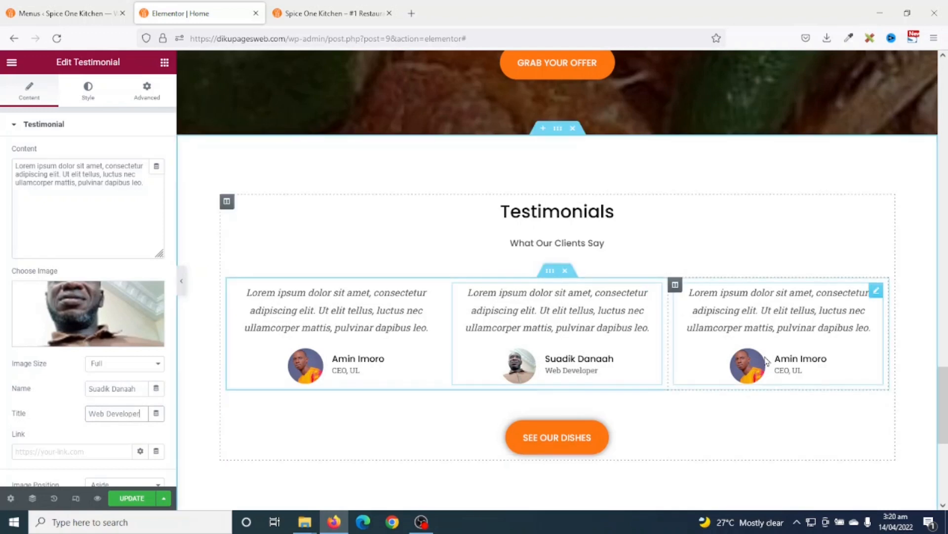
- Give the third testimonial a new portrait, the reviewer's name and title Graphic Designer
{"action": "left_click", "coordinate": [791, 330]}
{"action": "left_click", "coordinate": [149, 318]}
{"action": "left_click", "coordinate": [356, 207]}
{"action": "left_click", "coordinate": [892, 474]}
{"action": "left_click_drag", "start_coordinate": [141, 391], "coordinate": [2, 408]}
{"action": "key", "text": "Tab"}
{"action": "type", "text": "Graphic"}
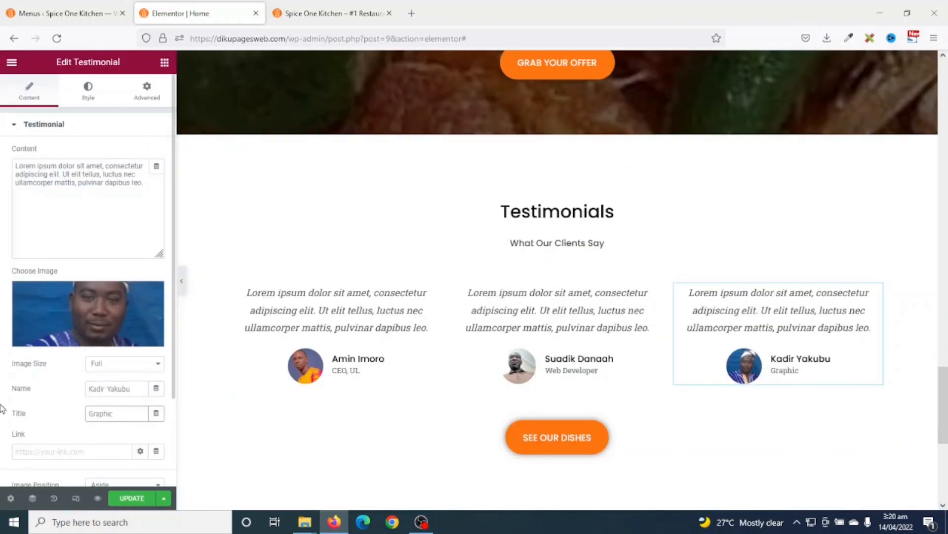
{"action": "type", "text": " Designer"}
{"action": "scroll", "coordinate": [691, 445], "scroll_direction": "down", "scroll_amount": 2}
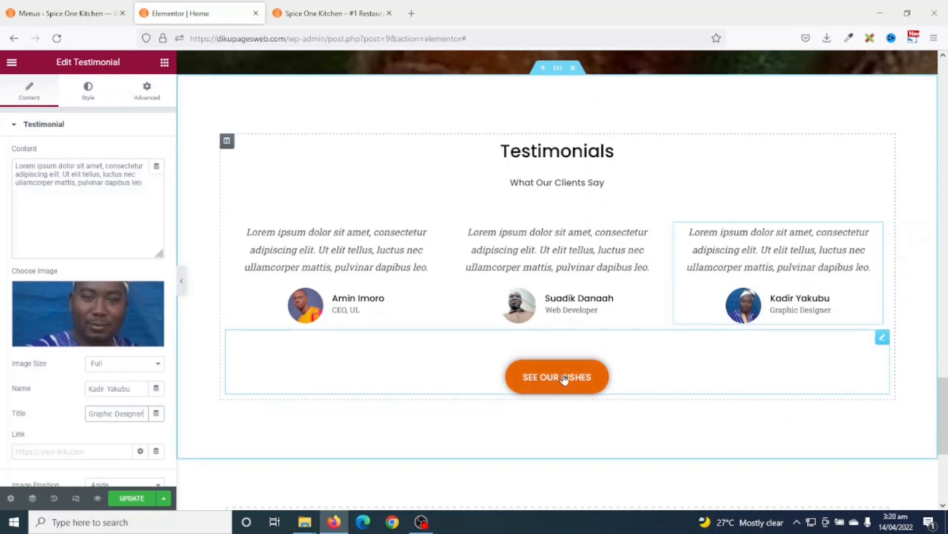
- Delete the SEE OUR DISHES button beneath the testimonials
{"action": "right_click", "coordinate": [662, 378]}
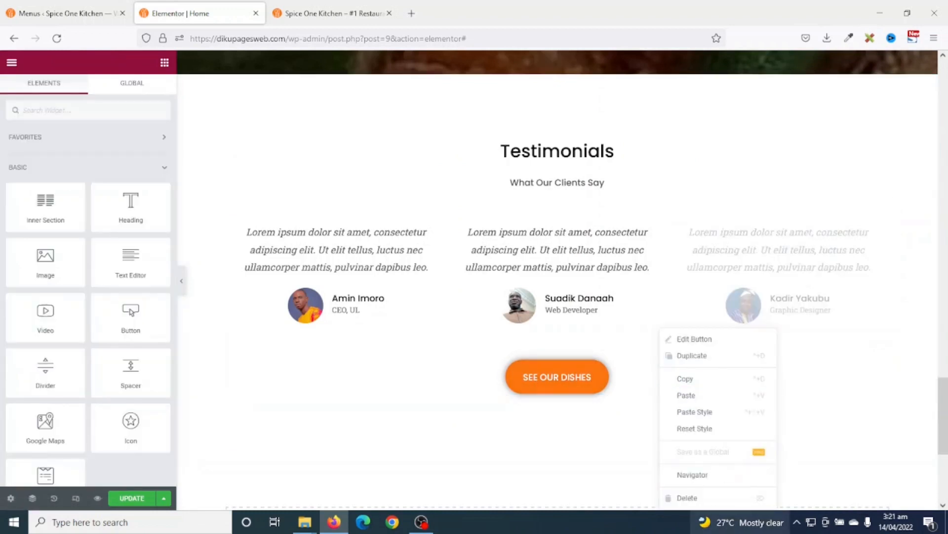
{"action": "left_click", "coordinate": [695, 498]}
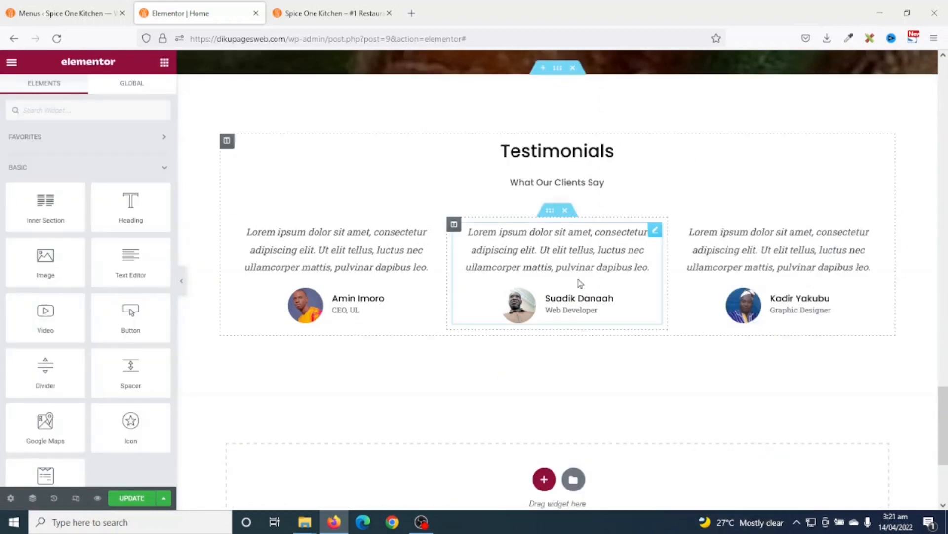
{"action": "scroll", "coordinate": [563, 236], "scroll_direction": "up", "scroll_amount": 2}
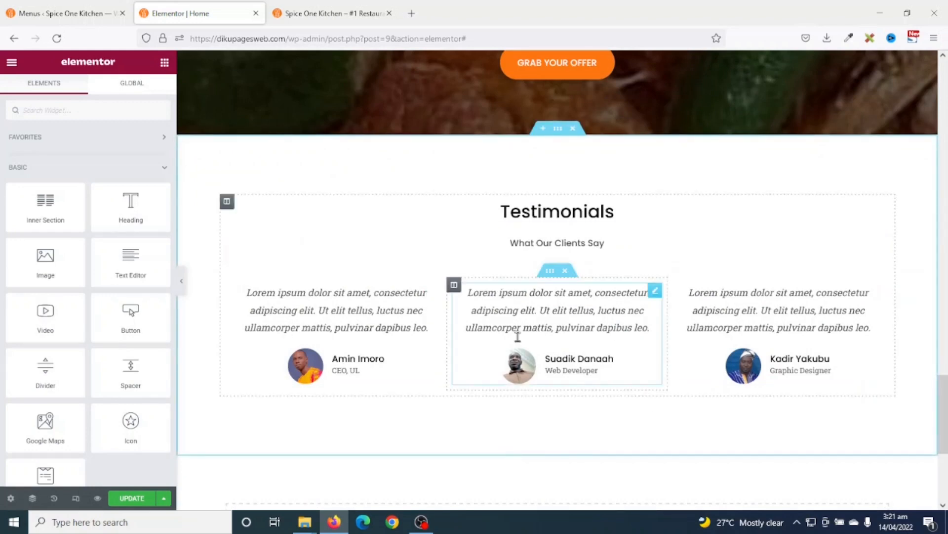
- Move the Testimonials section above the 30% discount banner
{"action": "left_click", "coordinate": [181, 281]}
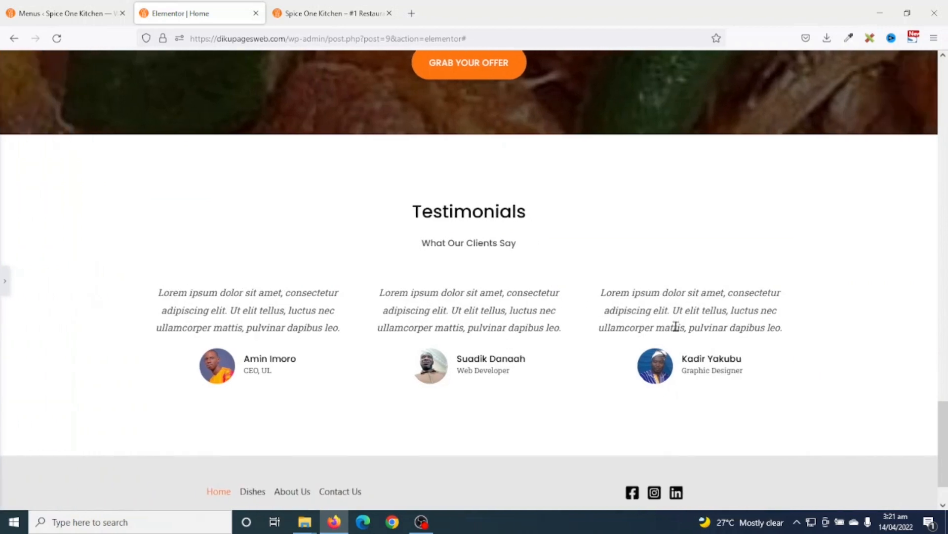
{"action": "scroll", "coordinate": [856, 383], "scroll_direction": "up", "scroll_amount": 5}
{"action": "scroll", "coordinate": [860, 375], "scroll_direction": "up", "scroll_amount": 6}
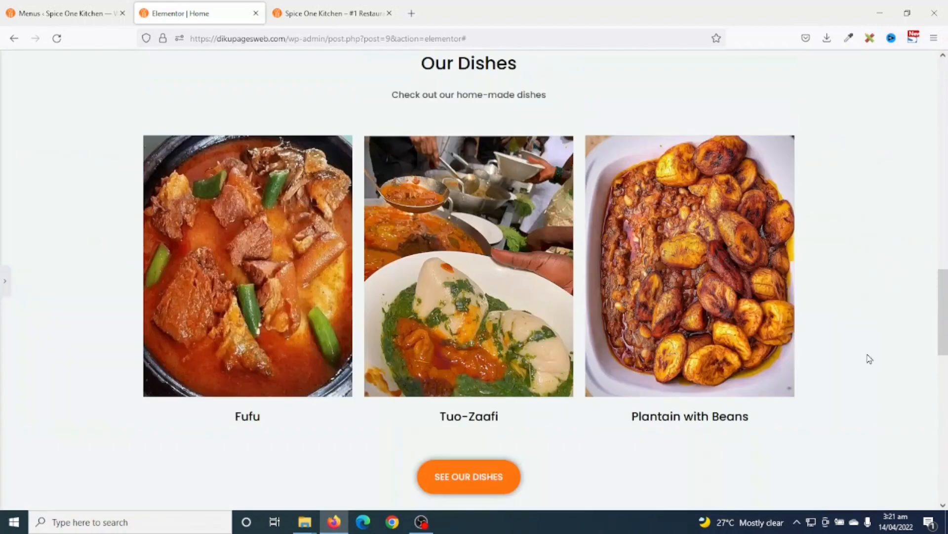
{"action": "scroll", "coordinate": [869, 360], "scroll_direction": "down", "scroll_amount": 9}
{"action": "scroll", "coordinate": [868, 365], "scroll_direction": "down", "scroll_amount": 3}
{"action": "scroll", "coordinate": [800, 321], "scroll_direction": "up", "scroll_amount": 3}
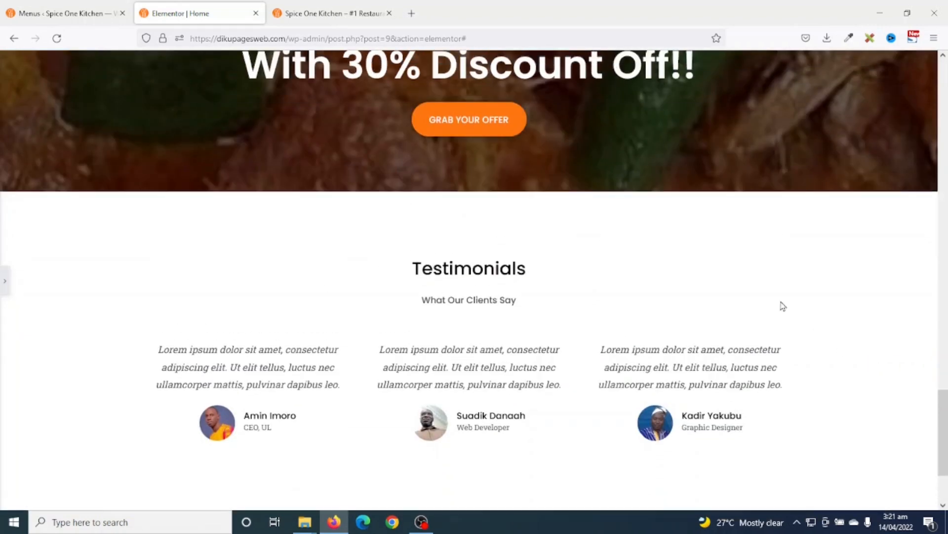
{"action": "scroll", "coordinate": [675, 484], "scroll_direction": "up", "scroll_amount": 5}
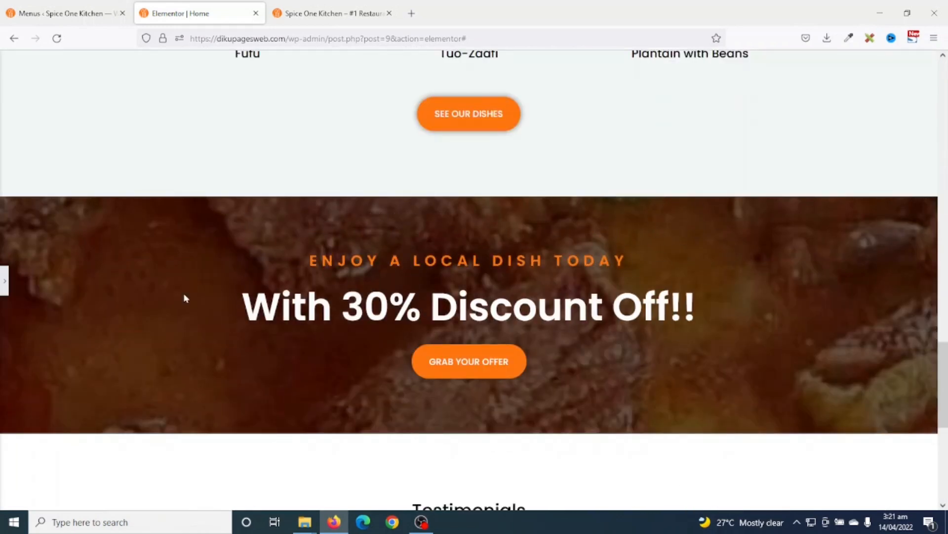
{"action": "left_click", "coordinate": [3, 281]}
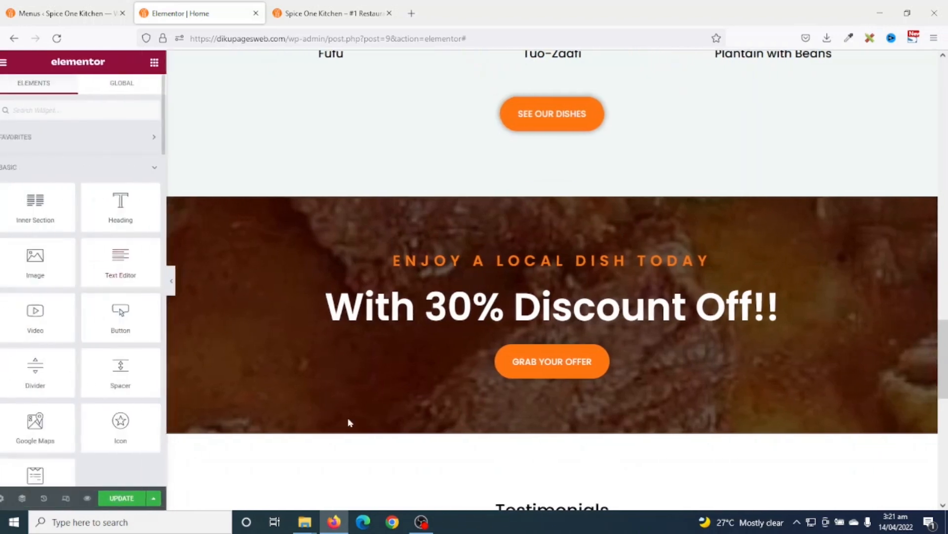
{"action": "scroll", "coordinate": [573, 398], "scroll_direction": "down", "scroll_amount": 1}
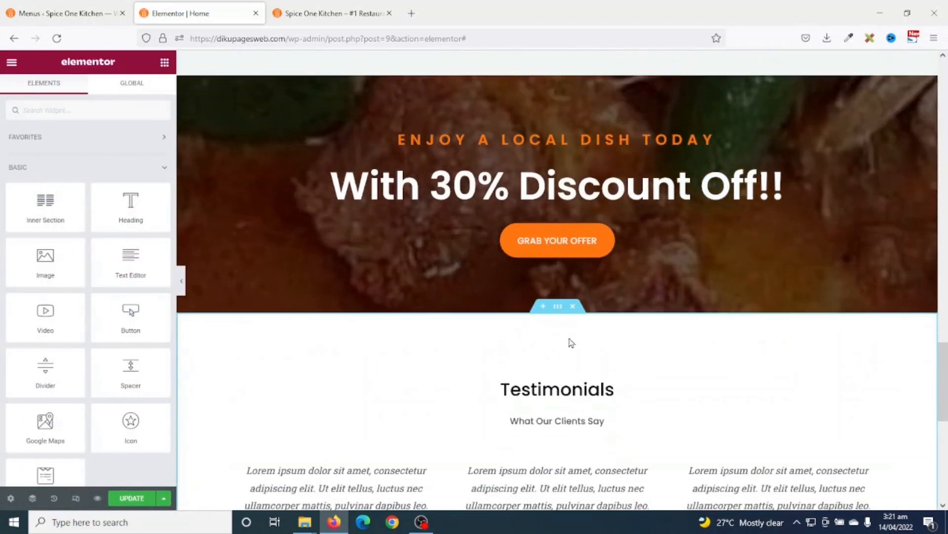
{"action": "left_click_drag", "start_coordinate": [560, 313], "coordinate": [552, 95]}
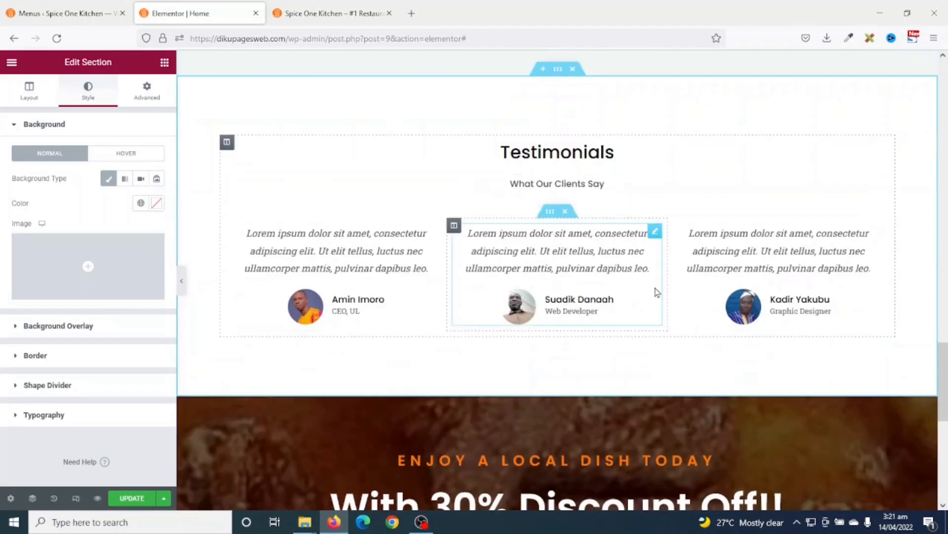
- Update the page and preview the changes in a new tab
{"action": "scroll", "coordinate": [632, 284], "scroll_direction": "up", "scroll_amount": 8}
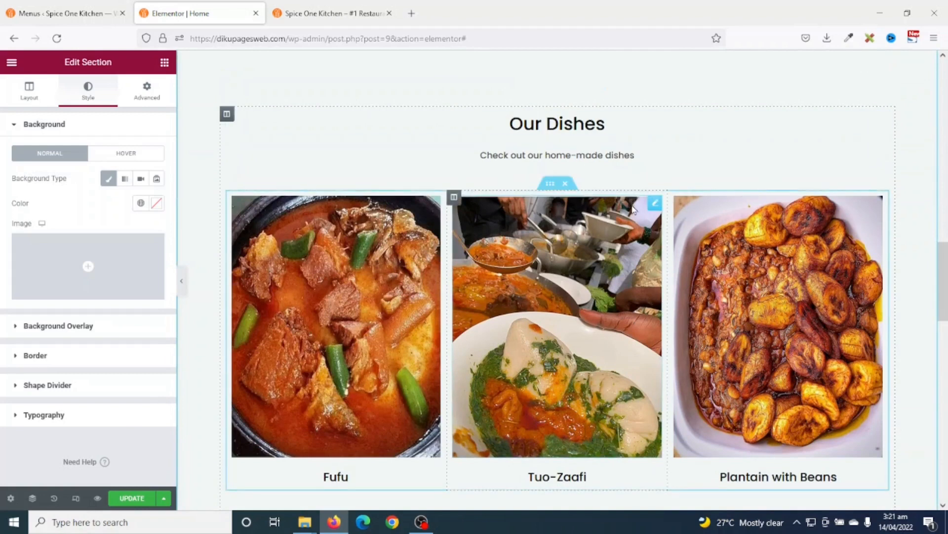
{"action": "scroll", "coordinate": [633, 207], "scroll_direction": "down", "scroll_amount": 10}
{"action": "scroll", "coordinate": [478, 366], "scroll_direction": "down", "scroll_amount": 3}
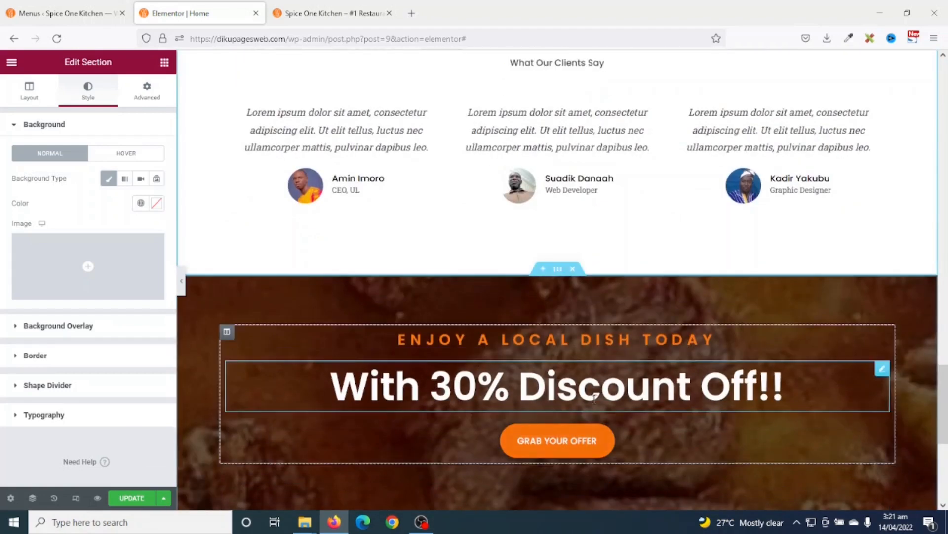
{"action": "scroll", "coordinate": [494, 345], "scroll_direction": "down", "scroll_amount": 3}
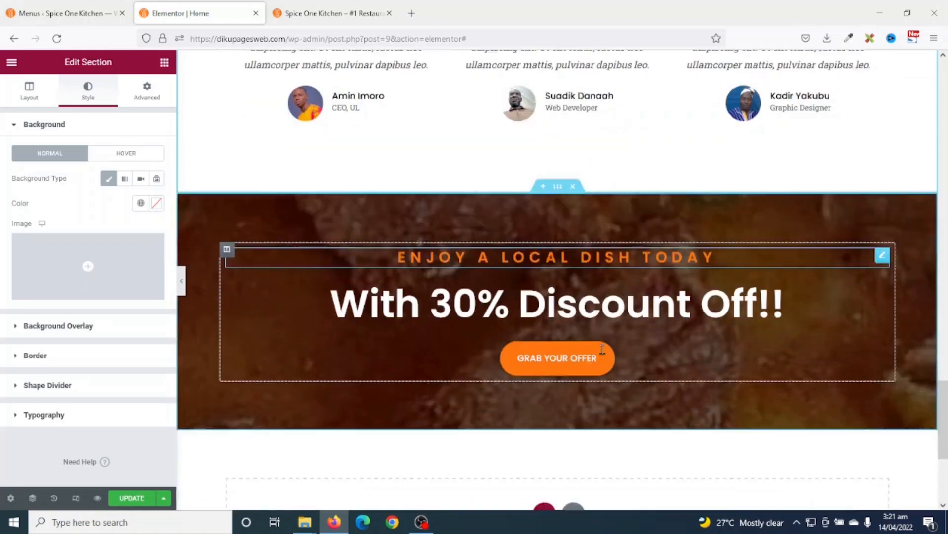
{"action": "left_click", "coordinate": [131, 498]}
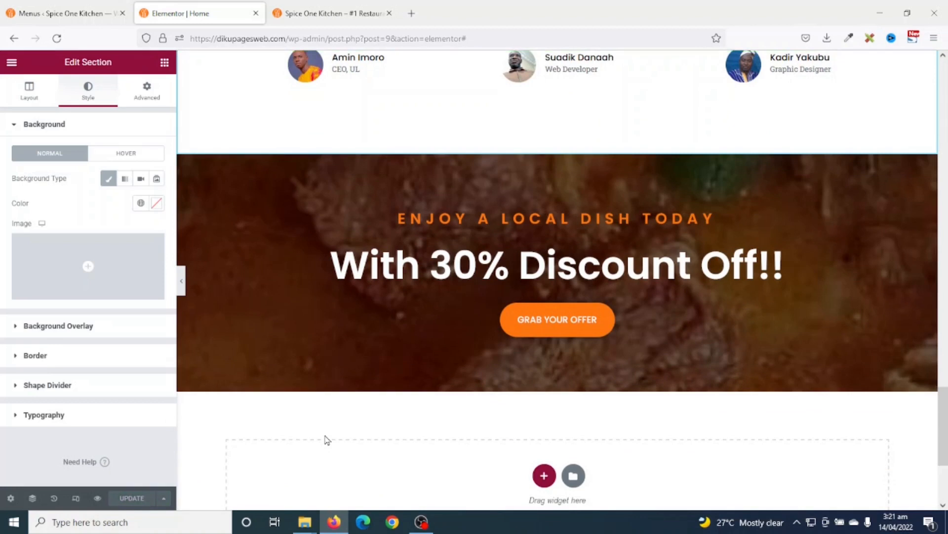
{"action": "left_click", "coordinate": [97, 498]}
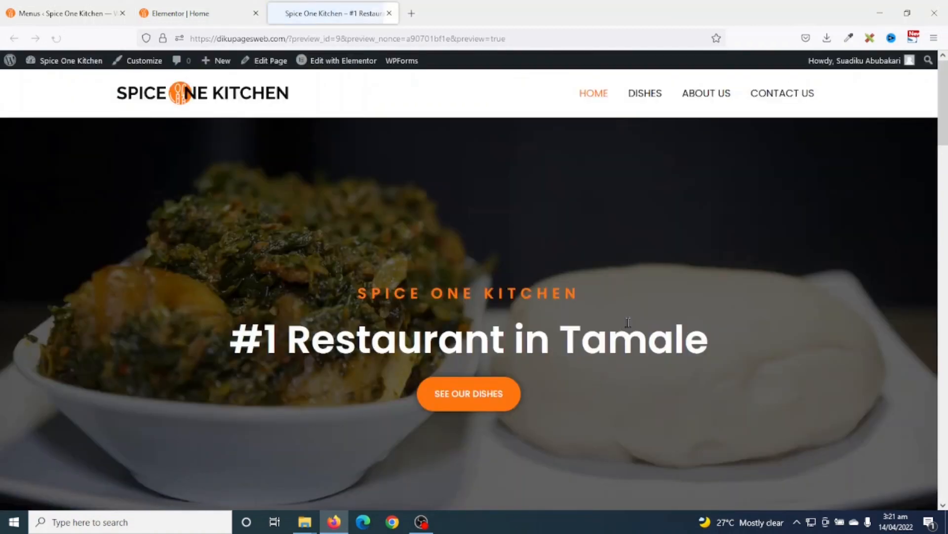
{"action": "scroll", "coordinate": [641, 325], "scroll_direction": "down", "scroll_amount": 5}
{"action": "scroll", "coordinate": [642, 325], "scroll_direction": "down", "scroll_amount": 10}
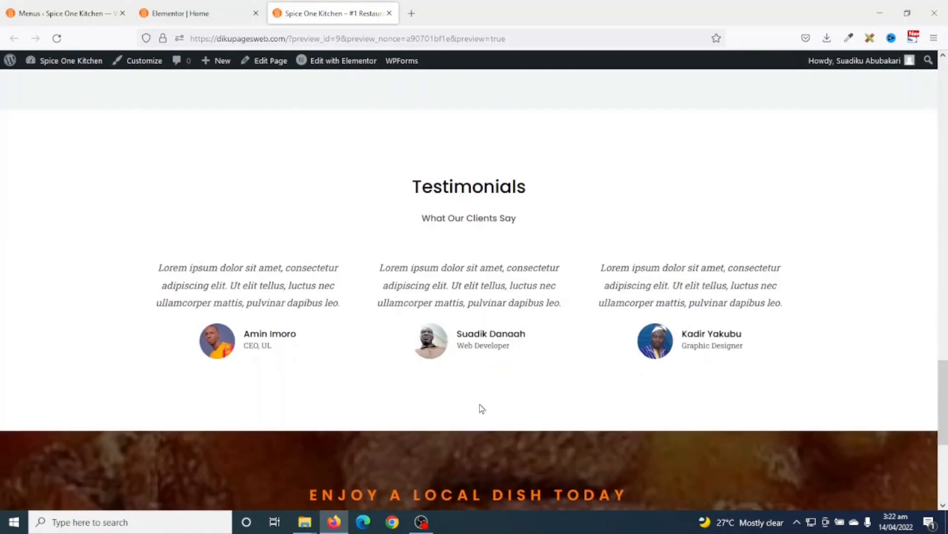
{"action": "scroll", "coordinate": [624, 342], "scroll_direction": "down", "scroll_amount": 5}
{"action": "scroll", "coordinate": [624, 345], "scroll_direction": "up", "scroll_amount": 14}
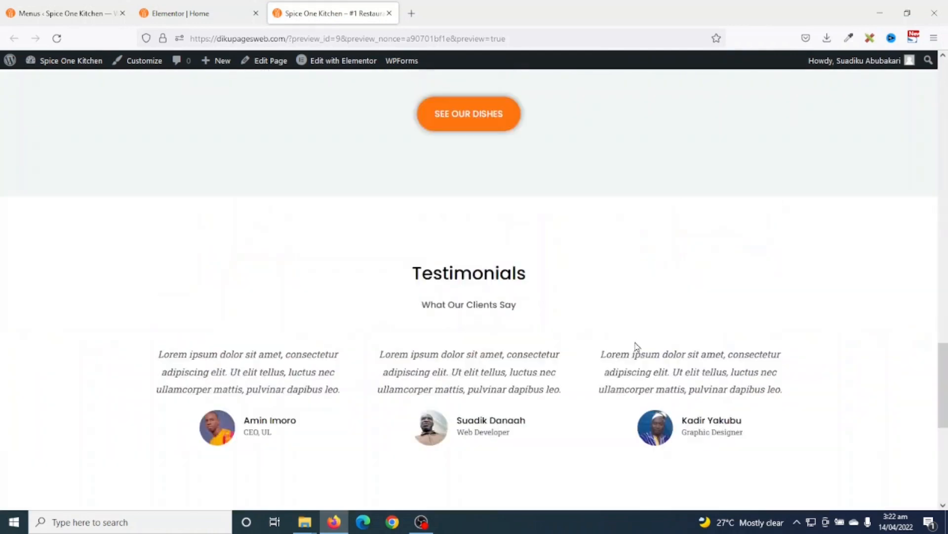
{"action": "scroll", "coordinate": [636, 328], "scroll_direction": "up", "scroll_amount": 8}
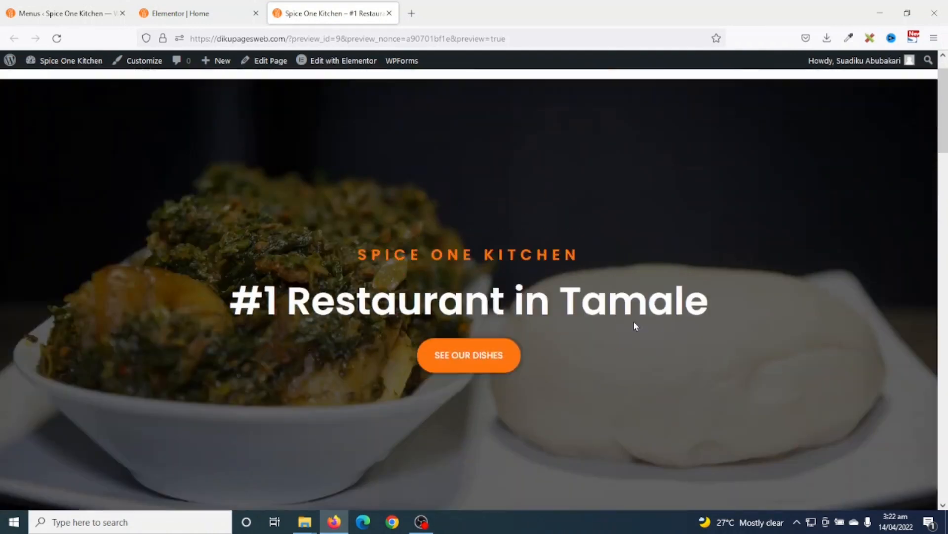
{"action": "scroll", "coordinate": [633, 321], "scroll_direction": "down", "scroll_amount": 12}
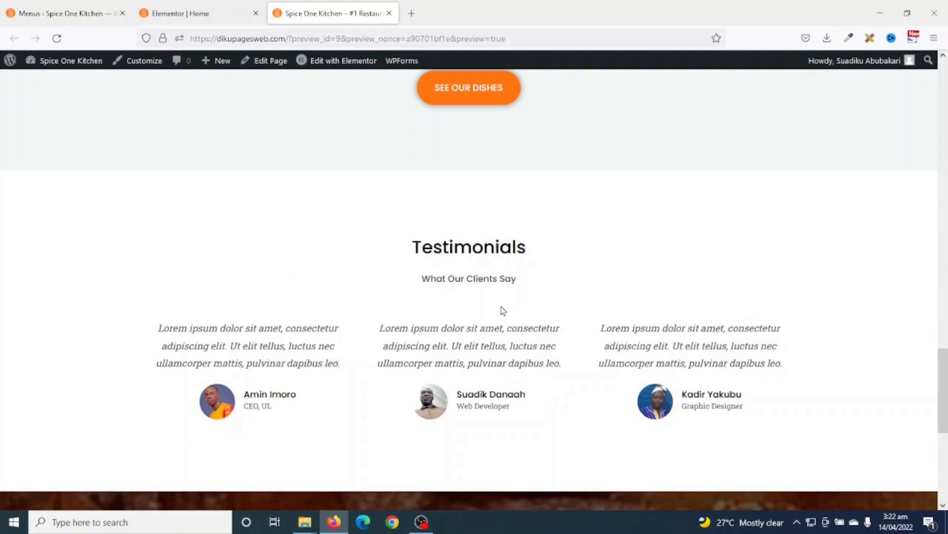
{"action": "scroll", "coordinate": [503, 310], "scroll_direction": "down", "scroll_amount": 5}
{"action": "scroll", "coordinate": [503, 311], "scroll_direction": "up", "scroll_amount": 7}
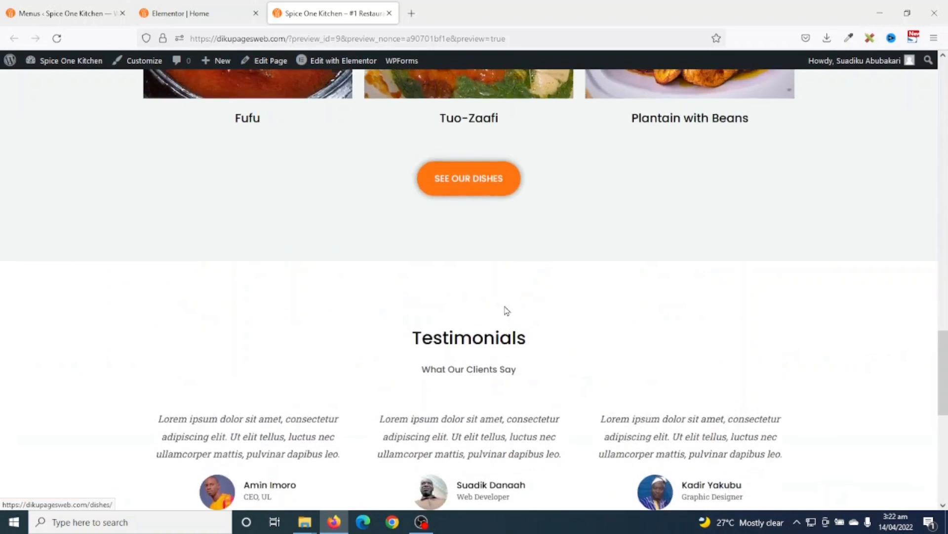
{"action": "scroll", "coordinate": [506, 310], "scroll_direction": "up", "scroll_amount": 3}
{"action": "scroll", "coordinate": [629, 343], "scroll_direction": "down", "scroll_amount": 6}
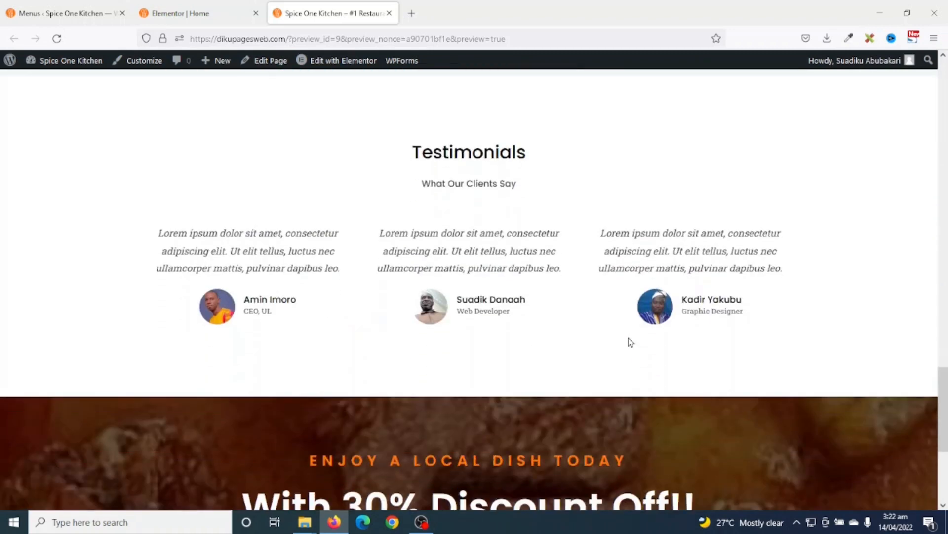
{"action": "scroll", "coordinate": [631, 343], "scroll_direction": "down", "scroll_amount": 2}
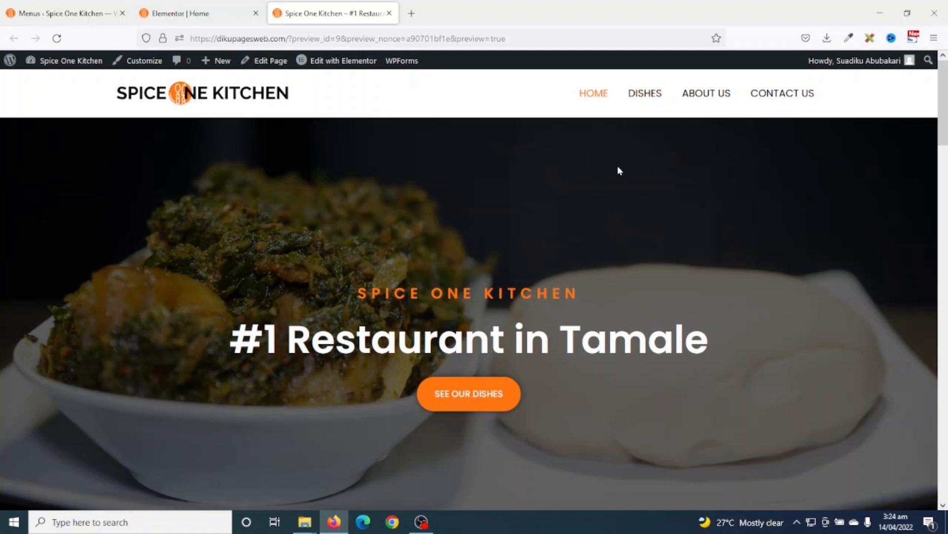
- Open the Dishes page from the site menu in the Elementor editor
{"action": "left_click", "coordinate": [645, 93]}
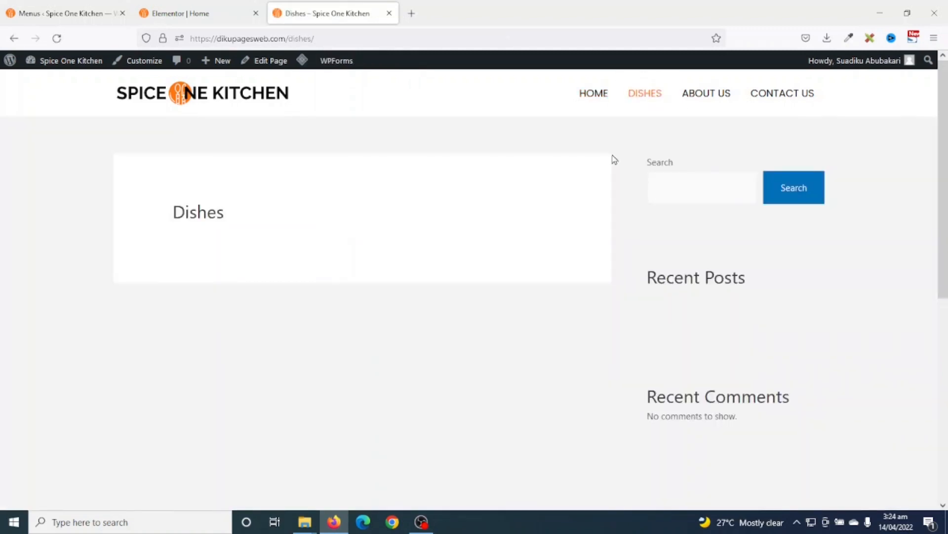
{"action": "left_click", "coordinate": [270, 61]}
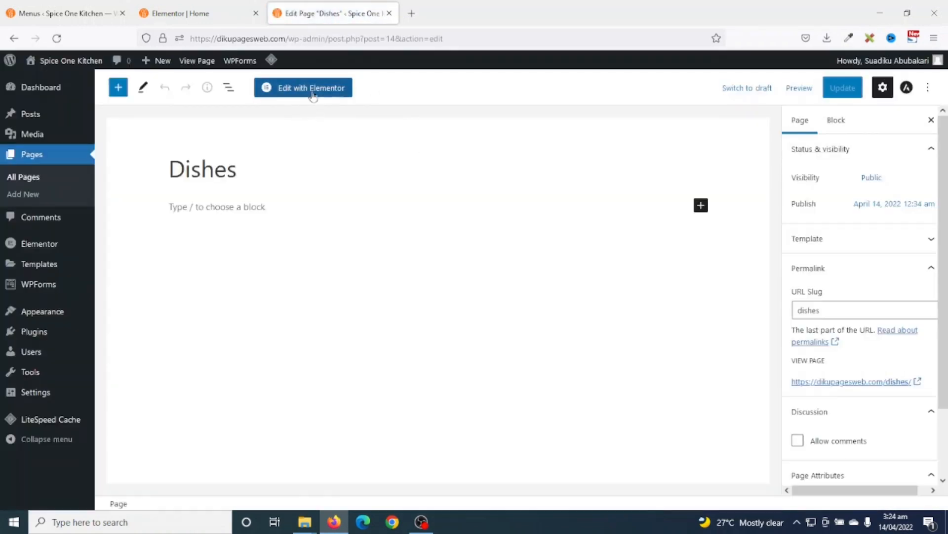
{"action": "left_click", "coordinate": [306, 89]}
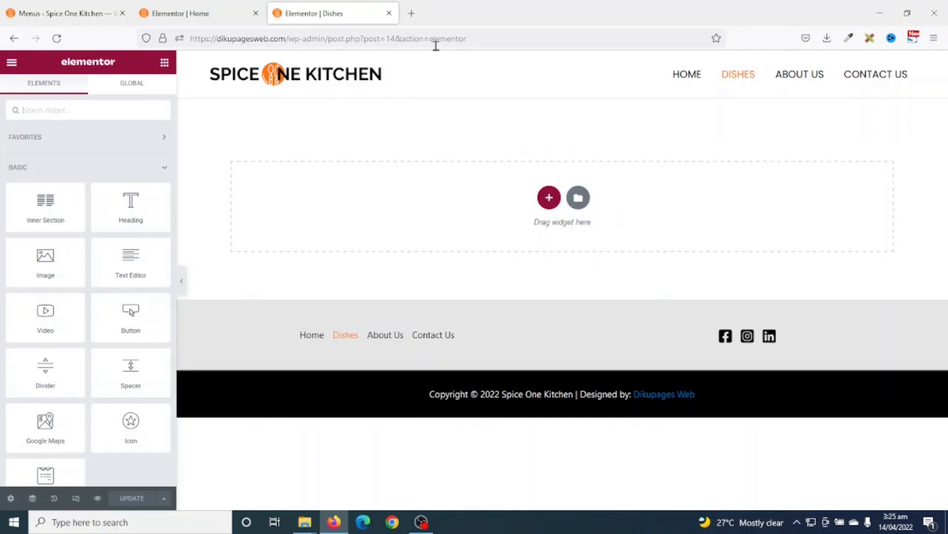
{"action": "left_click", "coordinate": [186, 8]}
- Copy the Home page's '#1 Restaurant in Tamale' hero section and paste it into the empty Dishes page
{"action": "scroll", "coordinate": [578, 277], "scroll_direction": "up", "scroll_amount": 10}
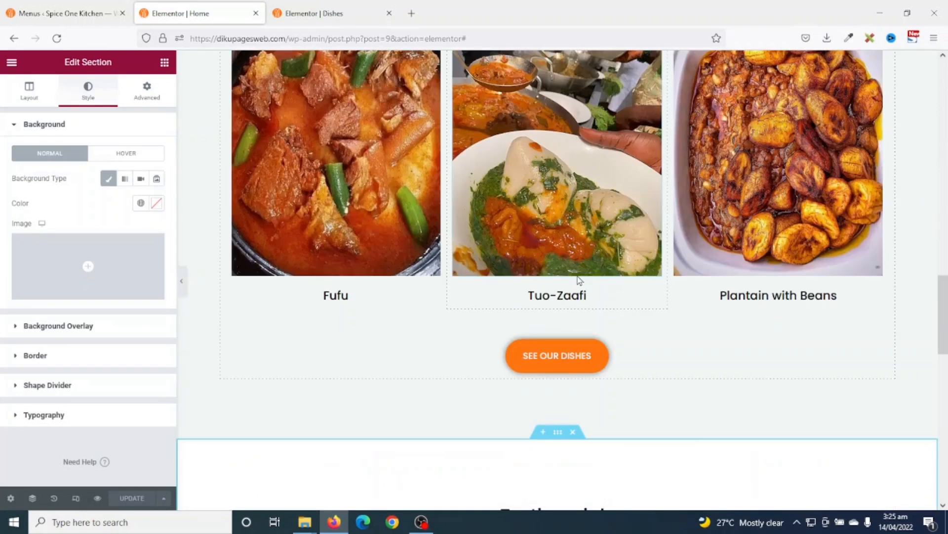
{"action": "scroll", "coordinate": [581, 278], "scroll_direction": "up", "scroll_amount": 6}
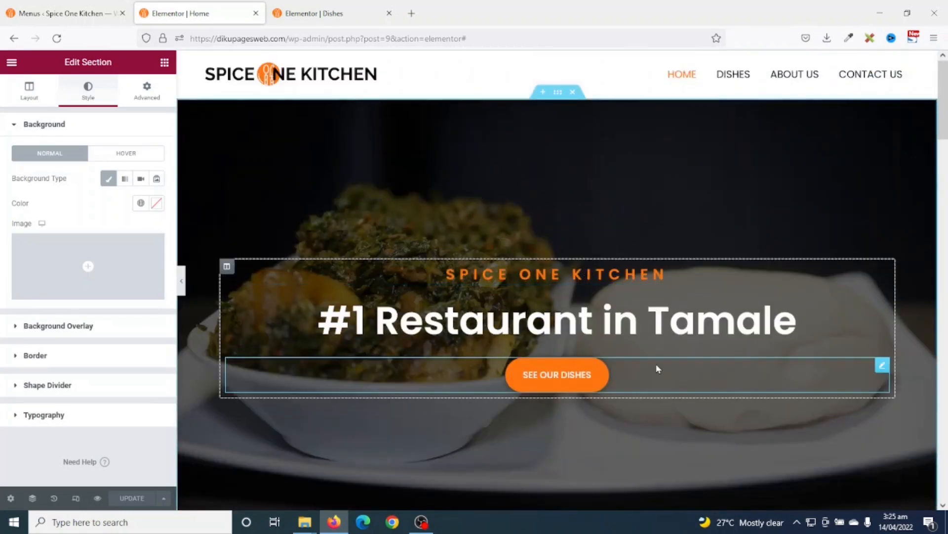
{"action": "scroll", "coordinate": [657, 365], "scroll_direction": "down", "scroll_amount": 2}
{"action": "scroll", "coordinate": [601, 369], "scroll_direction": "up", "scroll_amount": 2}
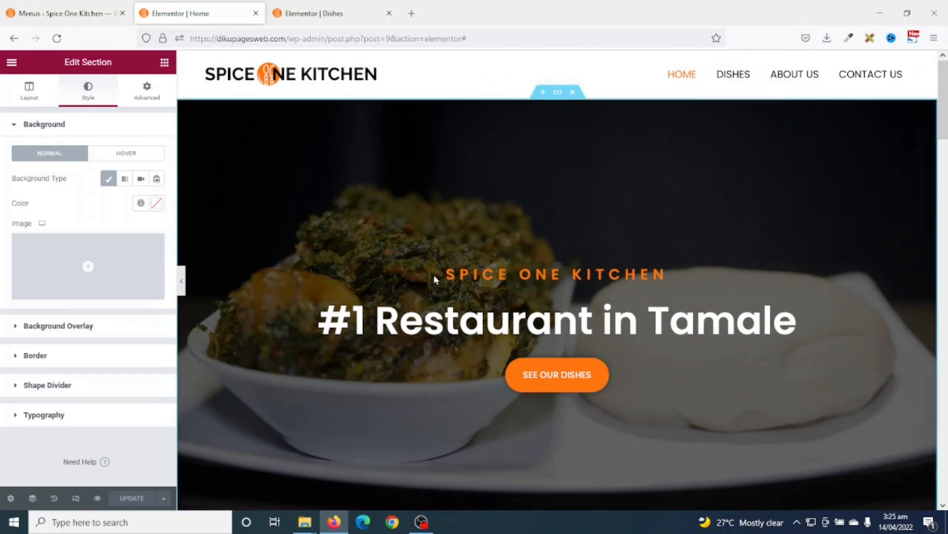
{"action": "left_click", "coordinate": [542, 125]}
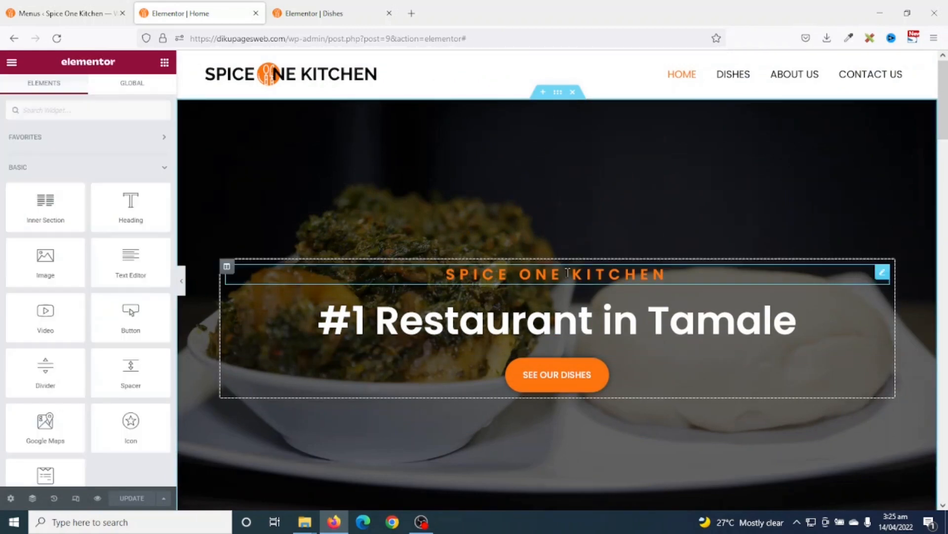
{"action": "right_click", "coordinate": [557, 95]}
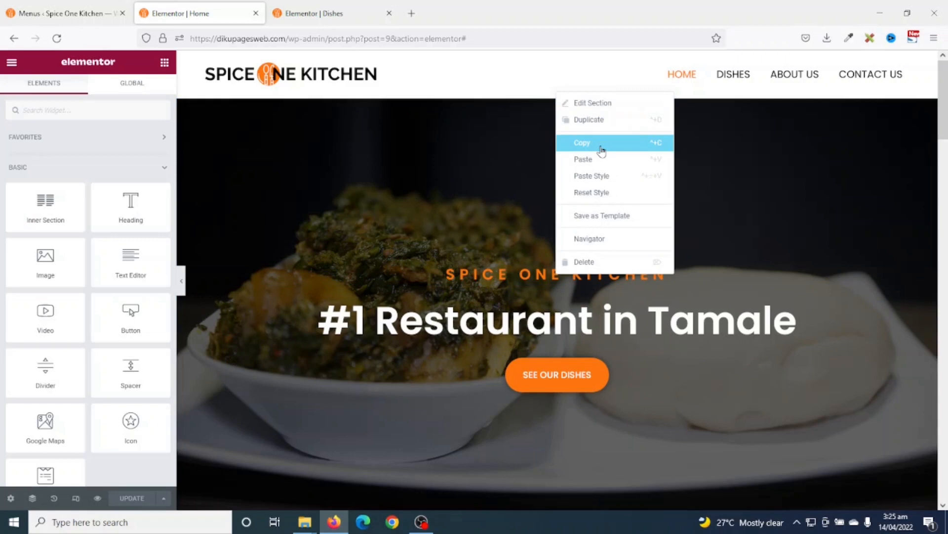
{"action": "left_click", "coordinate": [601, 148]}
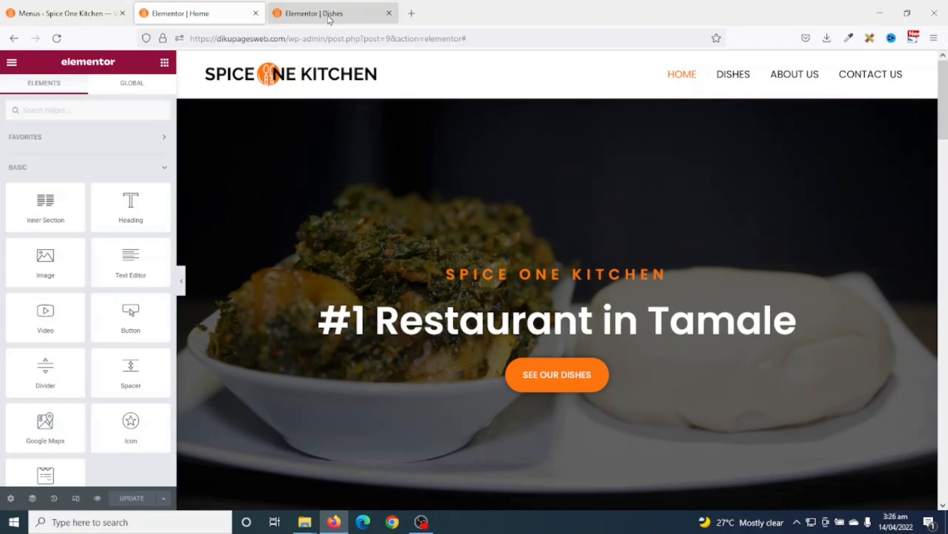
{"action": "left_click", "coordinate": [330, 14]}
{"action": "right_click", "coordinate": [653, 217]}
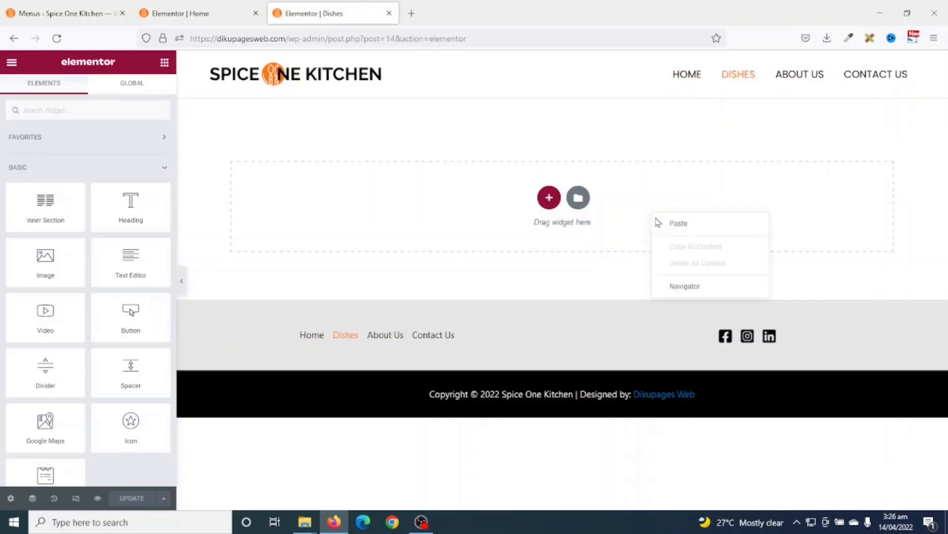
{"action": "left_click", "coordinate": [675, 229]}
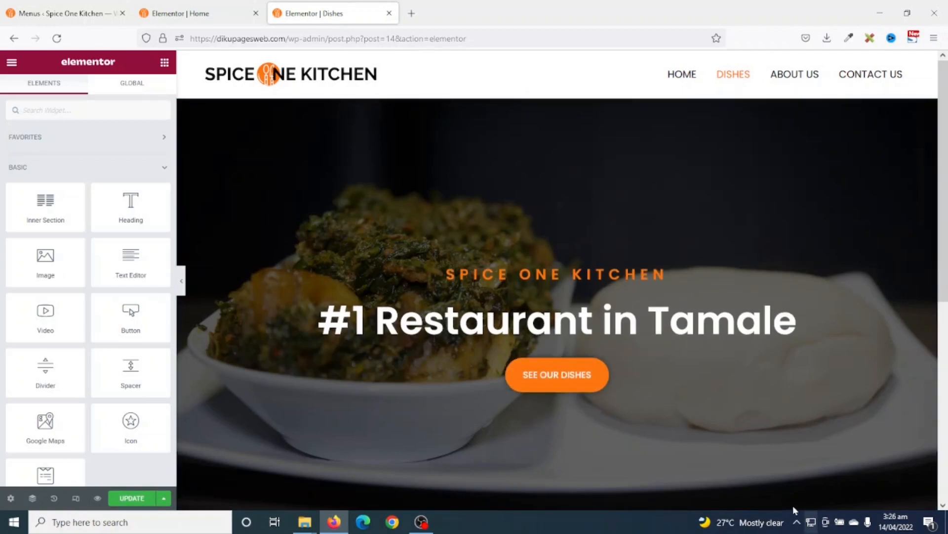
- Delete the SPICE ONE KITCHEN tagline and the SEE OUR DISHES button from the pasted hero
{"action": "right_click", "coordinate": [533, 272]}
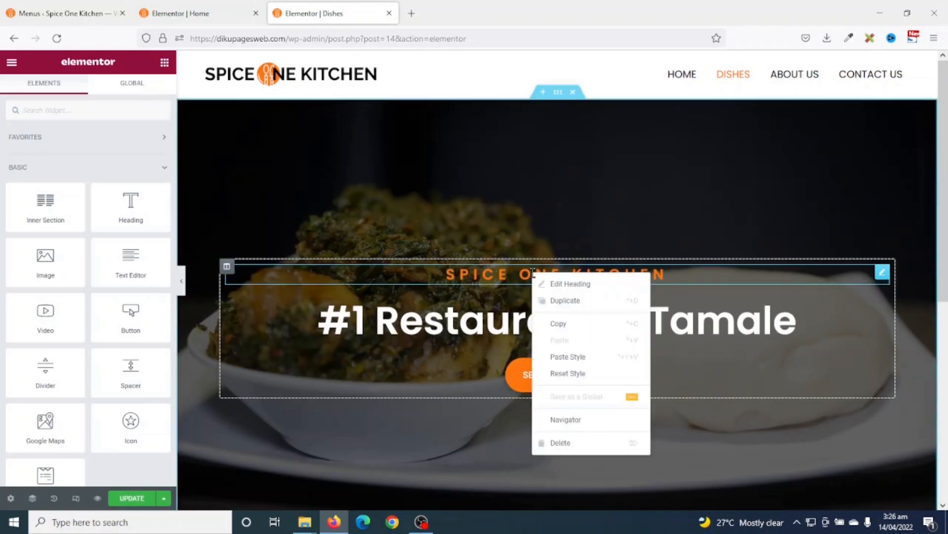
{"action": "left_click", "coordinate": [586, 442]}
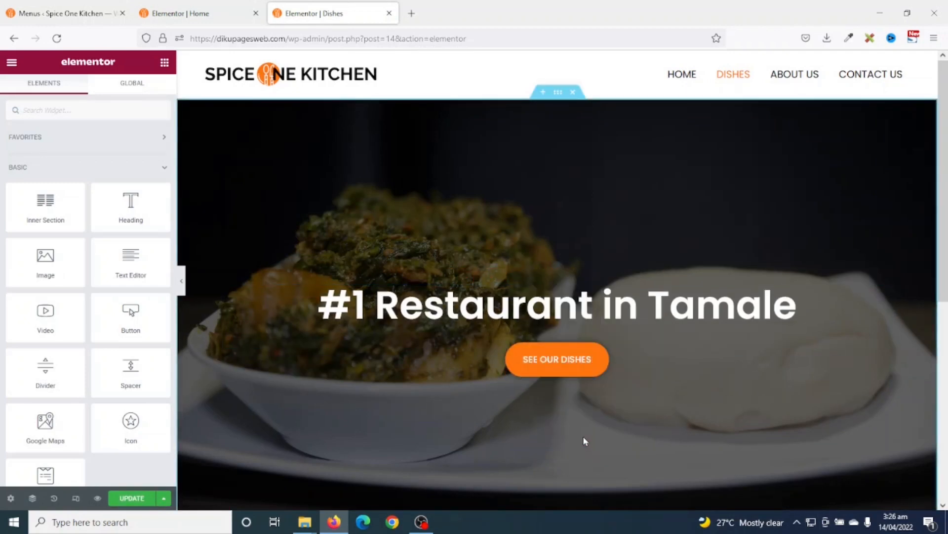
{"action": "right_click", "coordinate": [583, 360]}
{"action": "left_click", "coordinate": [633, 499]}
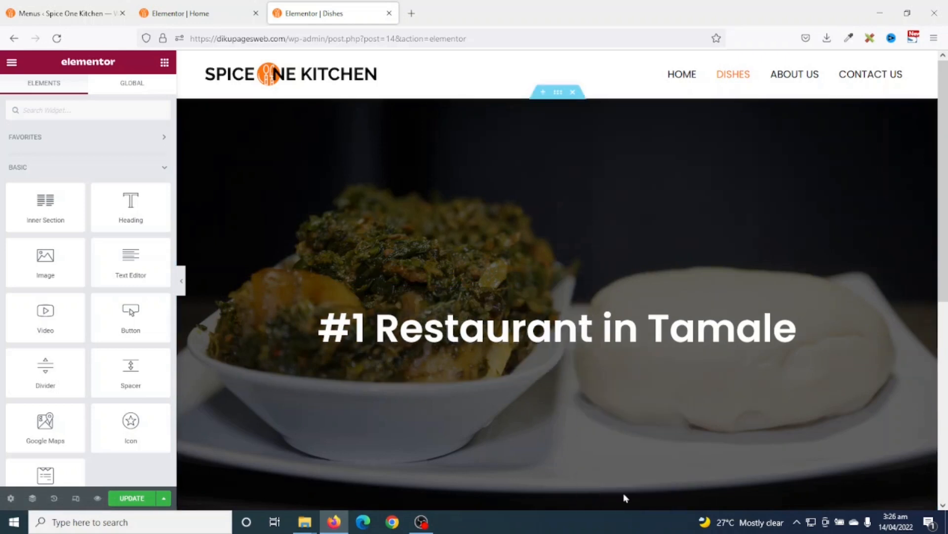
- Replace the '#1 Restaurant in Tamale' headline with 'Our Dishes'
{"action": "left_click", "coordinate": [548, 336]}
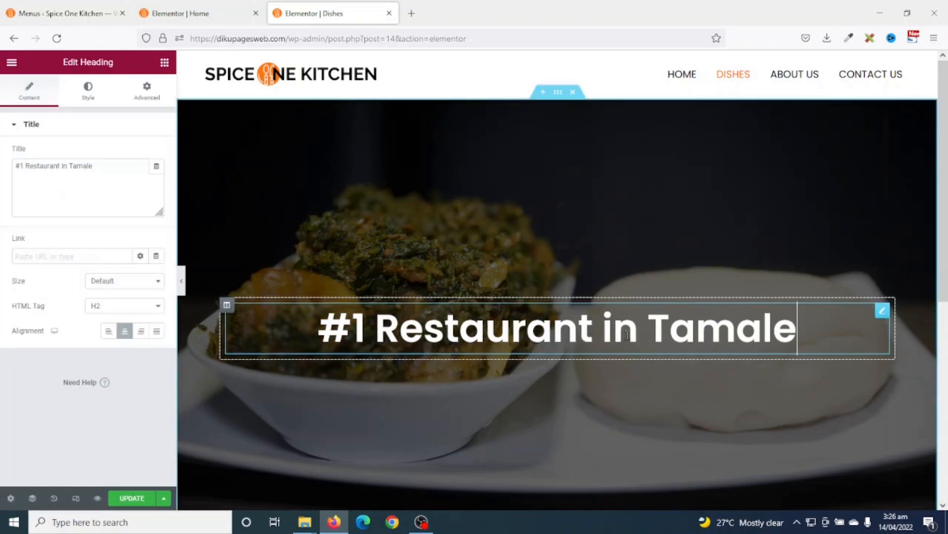
{"action": "left_click_drag", "start_coordinate": [828, 332], "coordinate": [283, 325]}
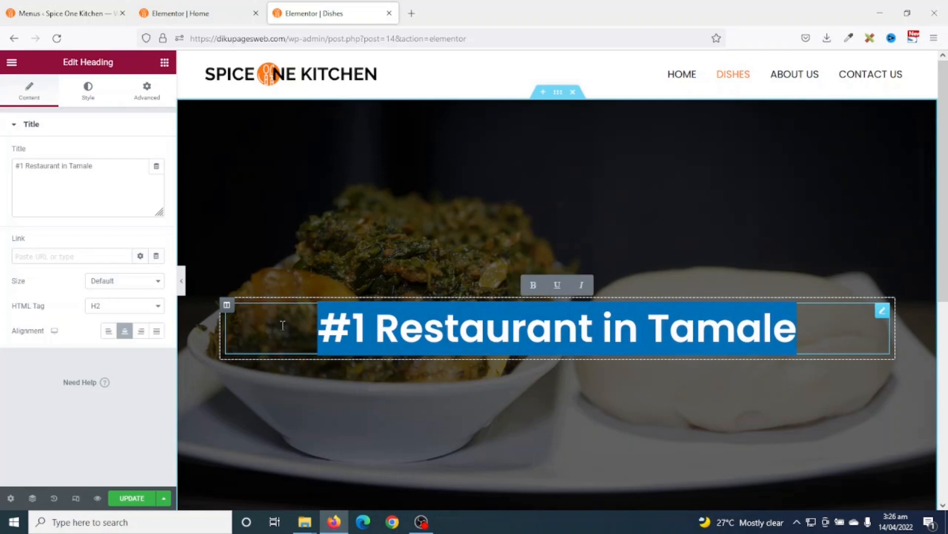
{"action": "type", "text": "Our Dis"}
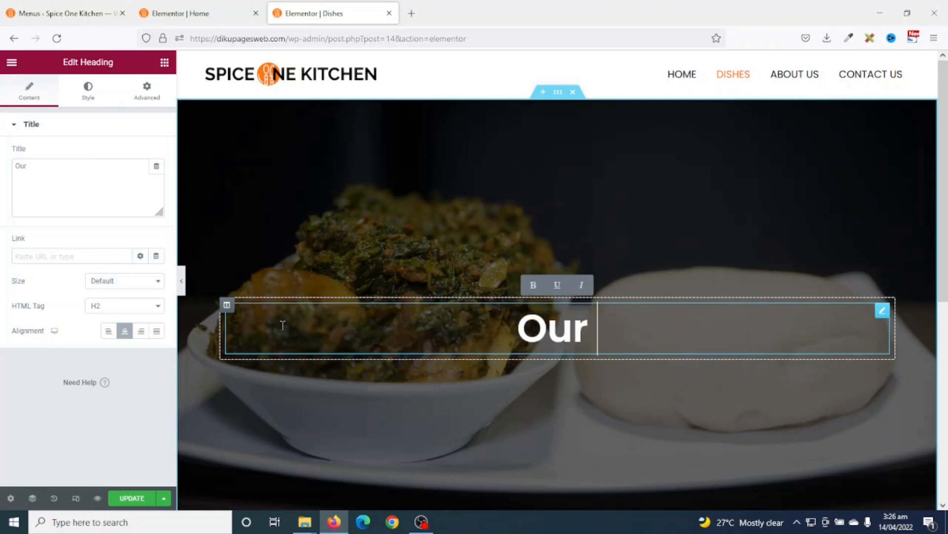
{"action": "type", "text": "shes"}
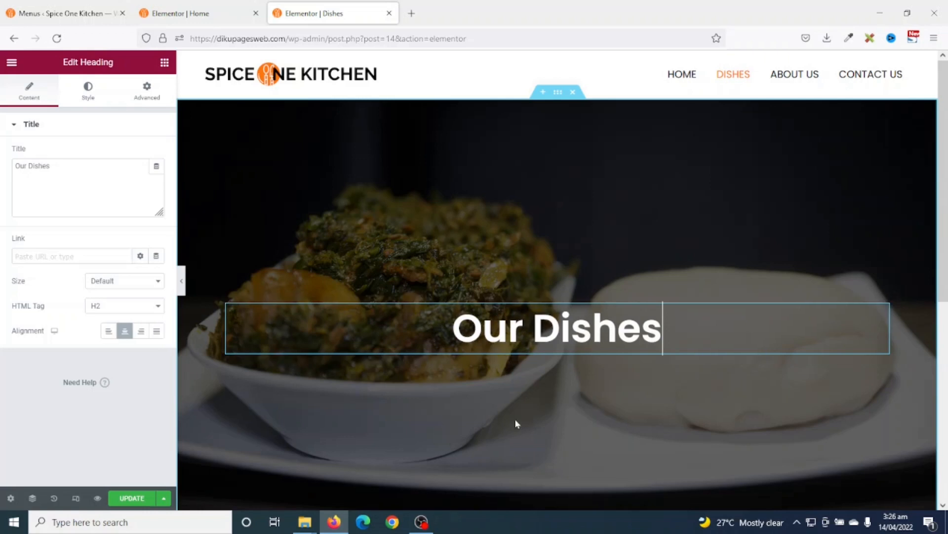
{"action": "scroll", "coordinate": [411, 207], "scroll_direction": "down", "scroll_amount": 3}
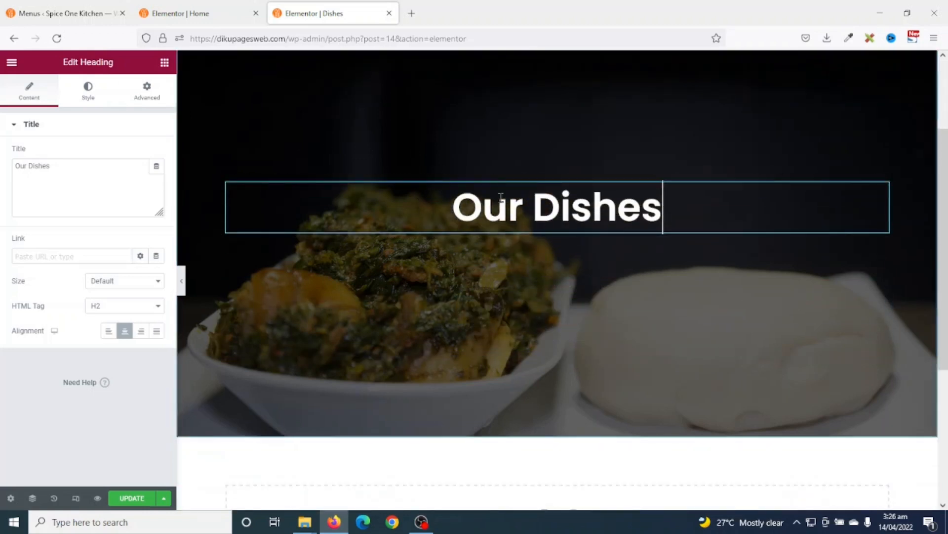
{"action": "scroll", "coordinate": [465, 191], "scroll_direction": "up", "scroll_amount": 2}
{"action": "scroll", "coordinate": [466, 196], "scroll_direction": "up", "scroll_amount": 1}
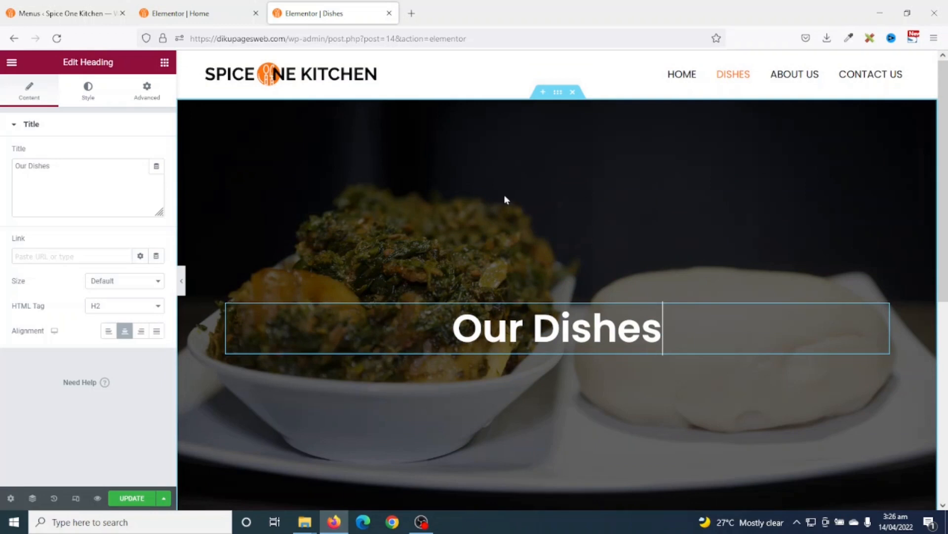
- Switch the Our Dishes hero section's height to a 400 px minimum height
{"action": "left_click", "coordinate": [558, 93]}
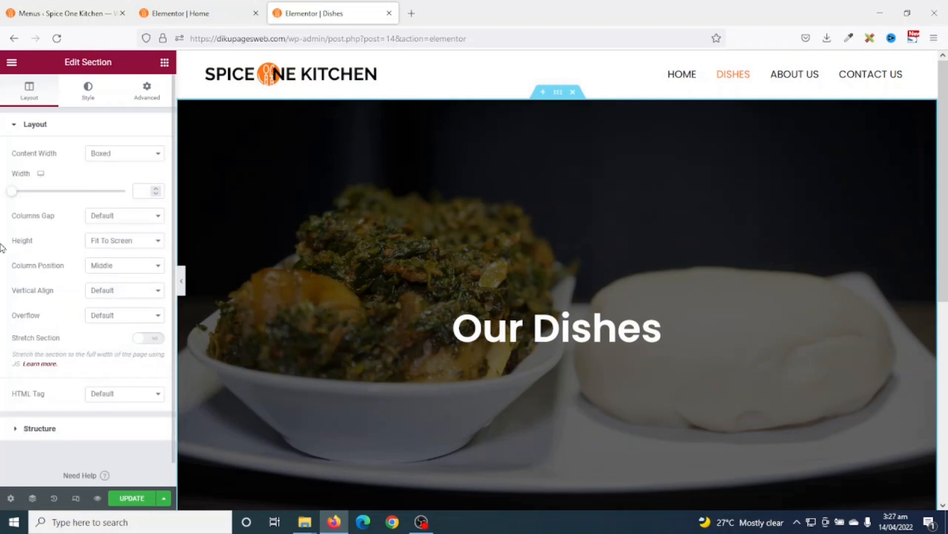
{"action": "left_click", "coordinate": [100, 241]}
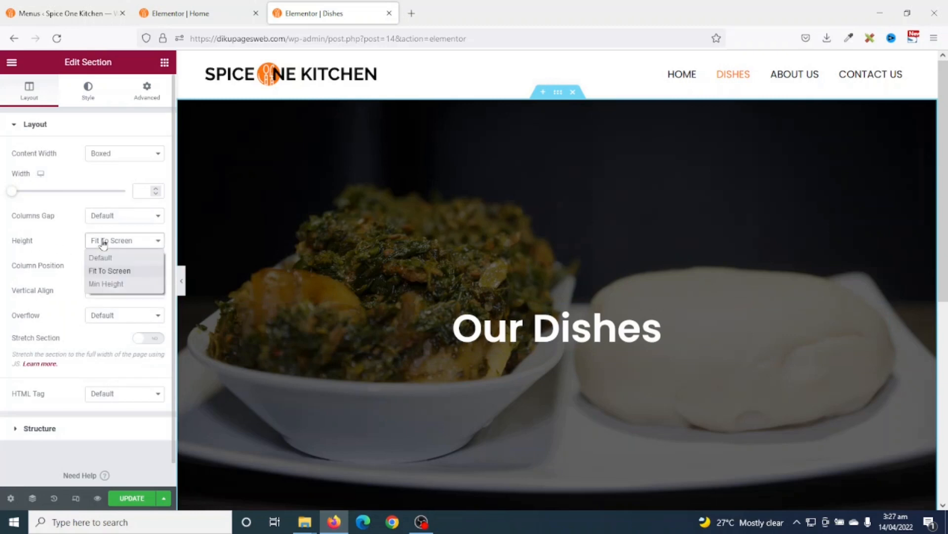
{"action": "left_click", "coordinate": [108, 284]}
{"action": "left_click", "coordinate": [140, 280]}
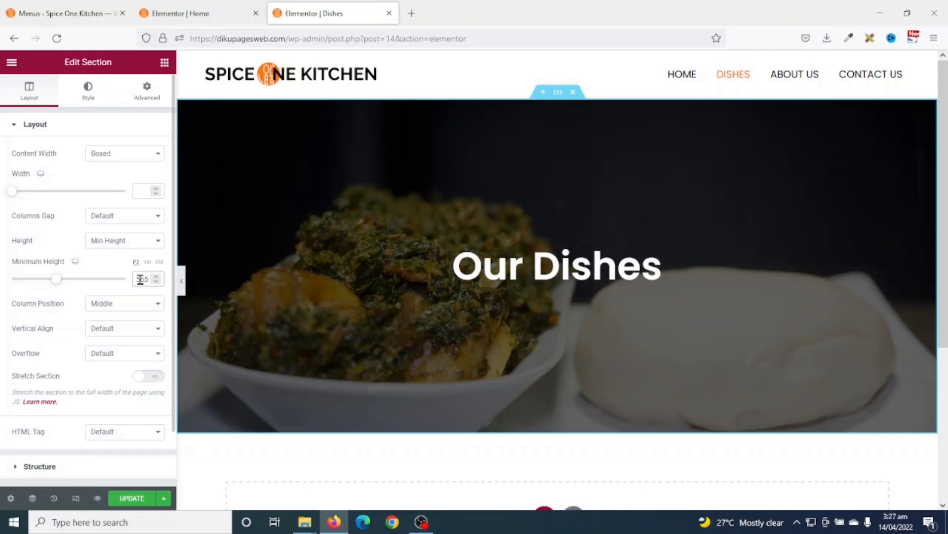
{"action": "type", "text": "400"}
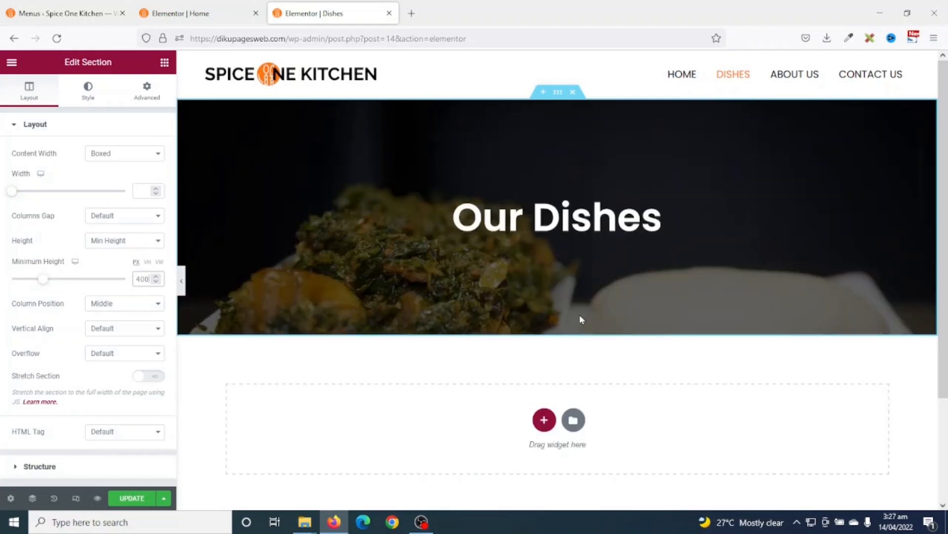
{"action": "left_click", "coordinate": [544, 419]}
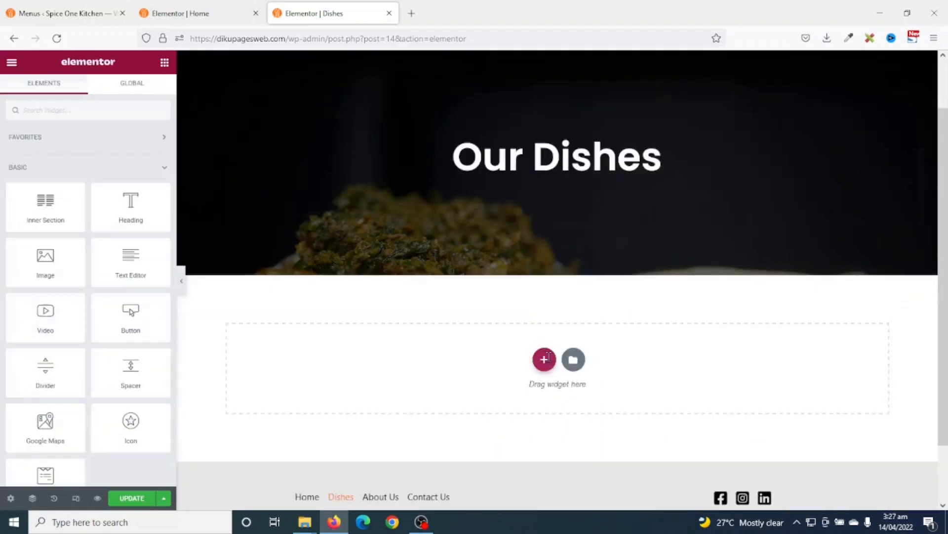
- Add a two-column section below the hero with the Fufu stew photo (menu-1.jpg) in its left column
{"action": "left_click", "coordinate": [544, 361]}
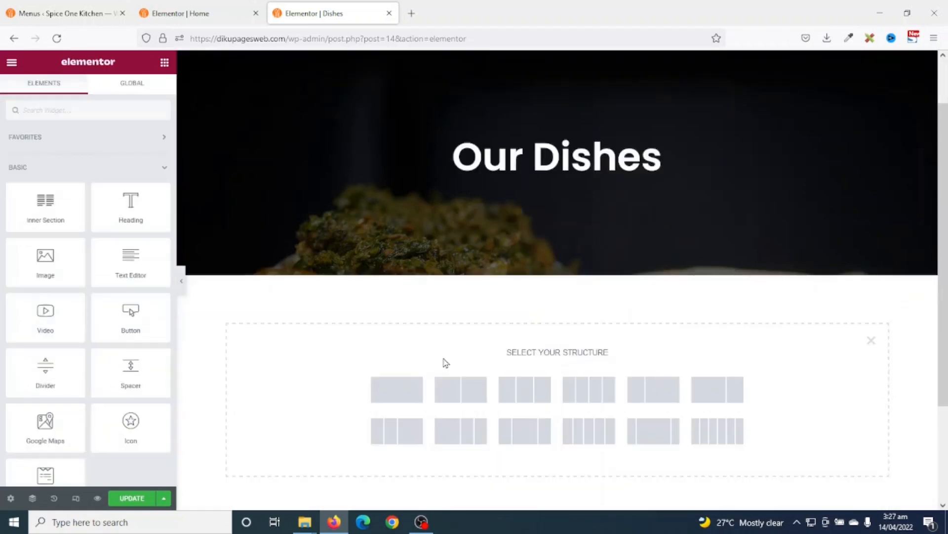
{"action": "left_click", "coordinate": [465, 393]}
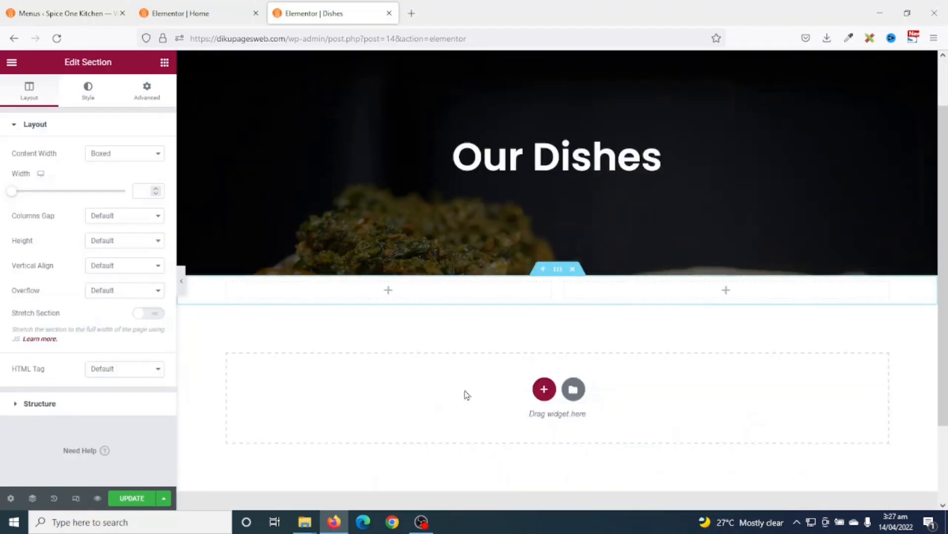
{"action": "left_click", "coordinate": [165, 62]}
{"action": "left_click_drag", "start_coordinate": [48, 279], "coordinate": [352, 295]}
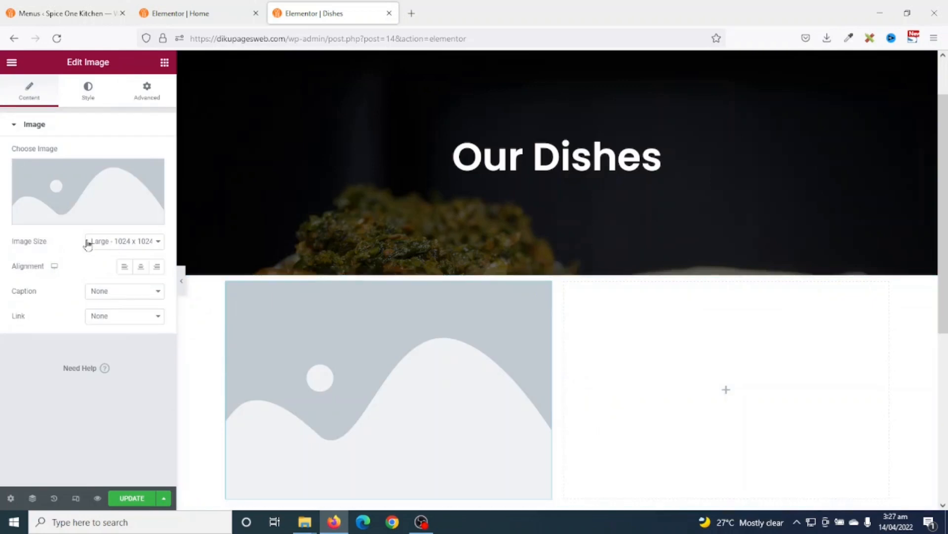
{"action": "left_click", "coordinate": [77, 191]}
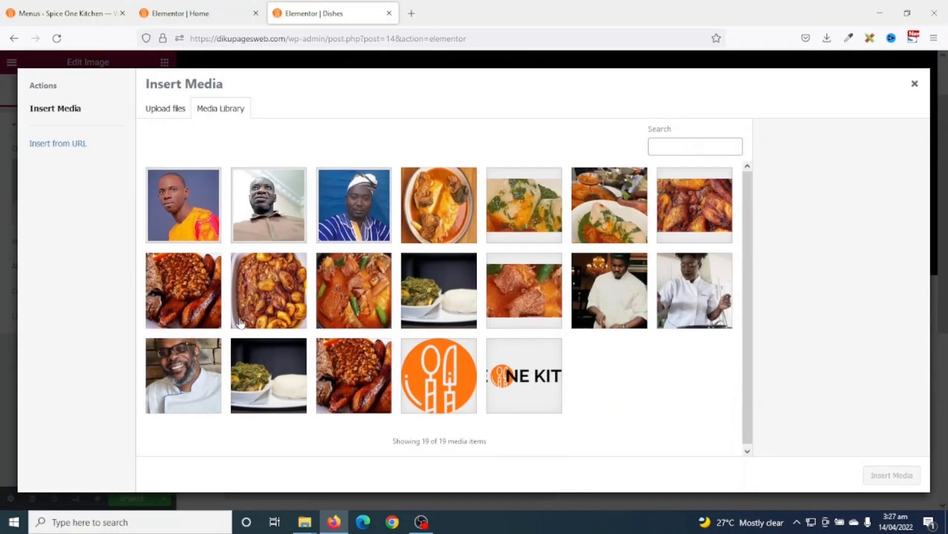
{"action": "left_click", "coordinate": [358, 289]}
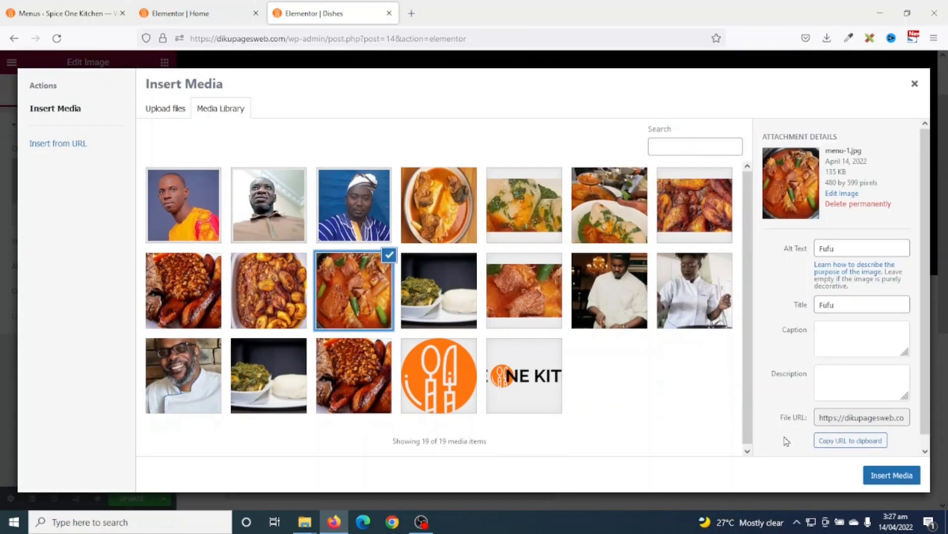
{"action": "left_click", "coordinate": [892, 475]}
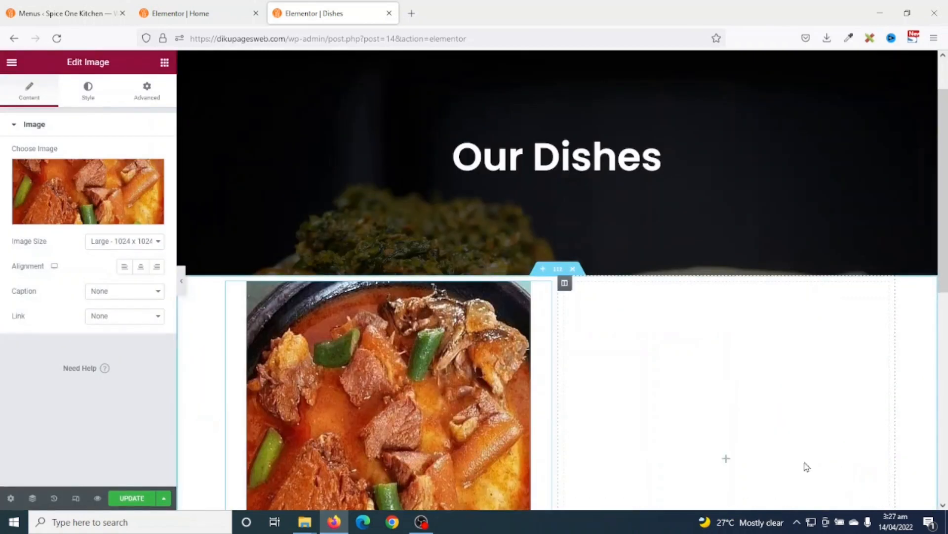
{"action": "scroll", "coordinate": [709, 436], "scroll_direction": "down", "scroll_amount": 3}
{"action": "scroll", "coordinate": [603, 484], "scroll_direction": "up", "scroll_amount": 2}
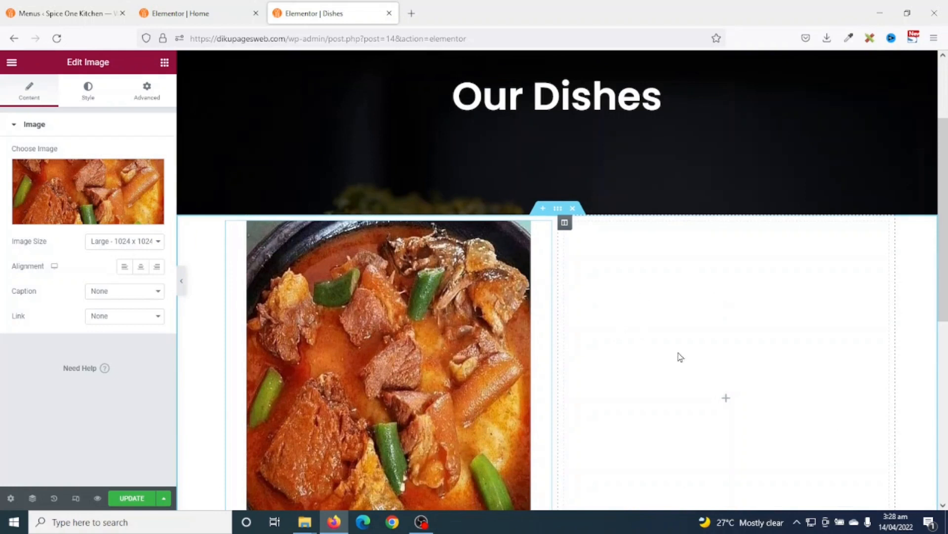
- Copy the Home page's Welcome heading into the Dishes right column and retype it as 'Fufu with Light Soup'
{"action": "left_click", "coordinate": [181, 20]}
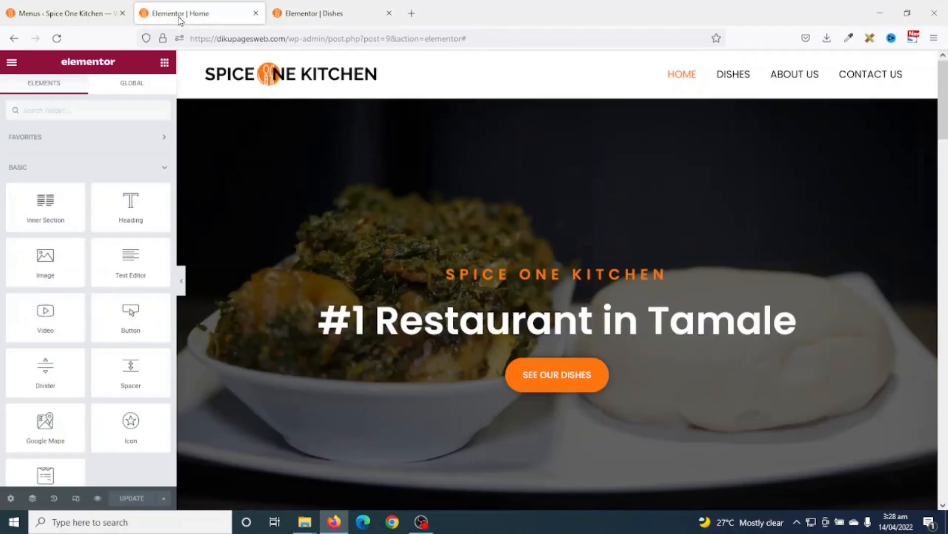
{"action": "scroll", "coordinate": [369, 247], "scroll_direction": "down", "scroll_amount": 8}
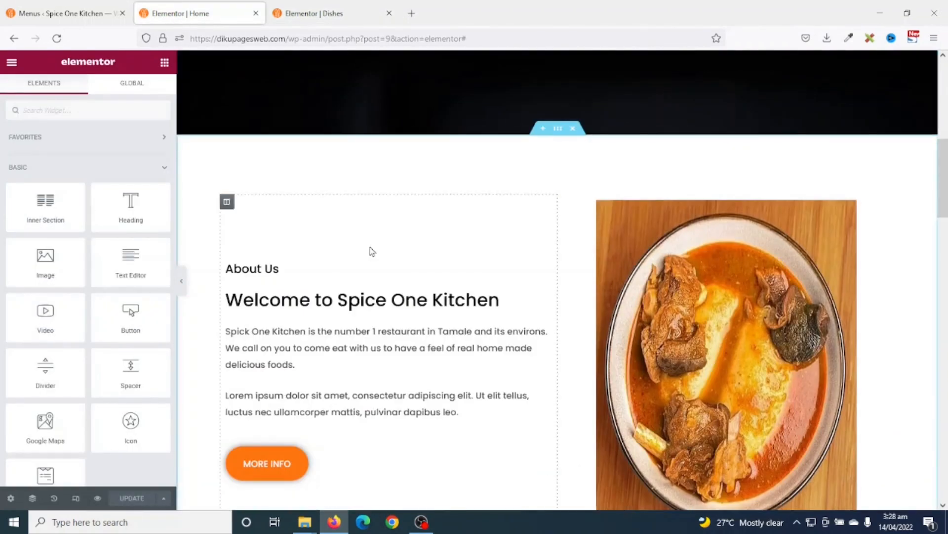
{"action": "scroll", "coordinate": [372, 252], "scroll_direction": "down", "scroll_amount": 3}
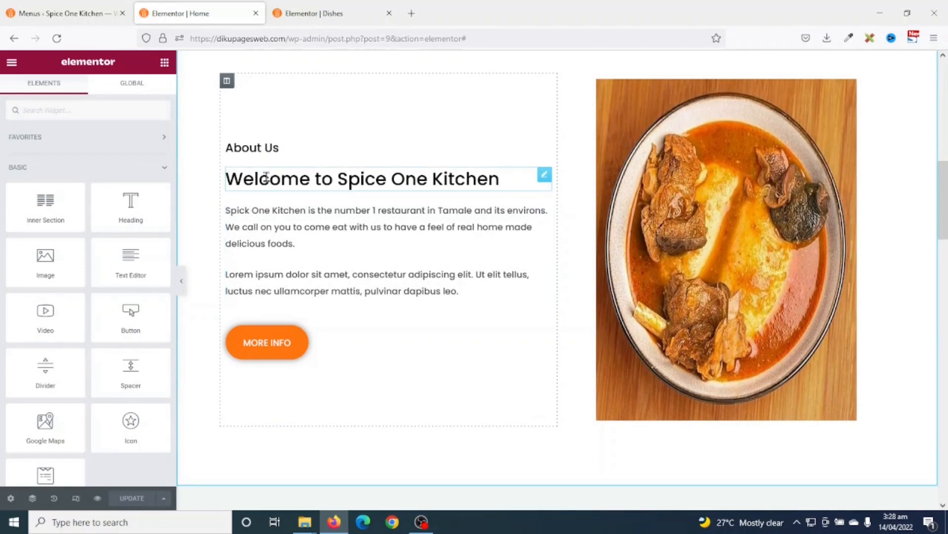
{"action": "right_click", "coordinate": [266, 177]}
{"action": "left_click", "coordinate": [307, 227]}
{"action": "left_click", "coordinate": [314, 15]}
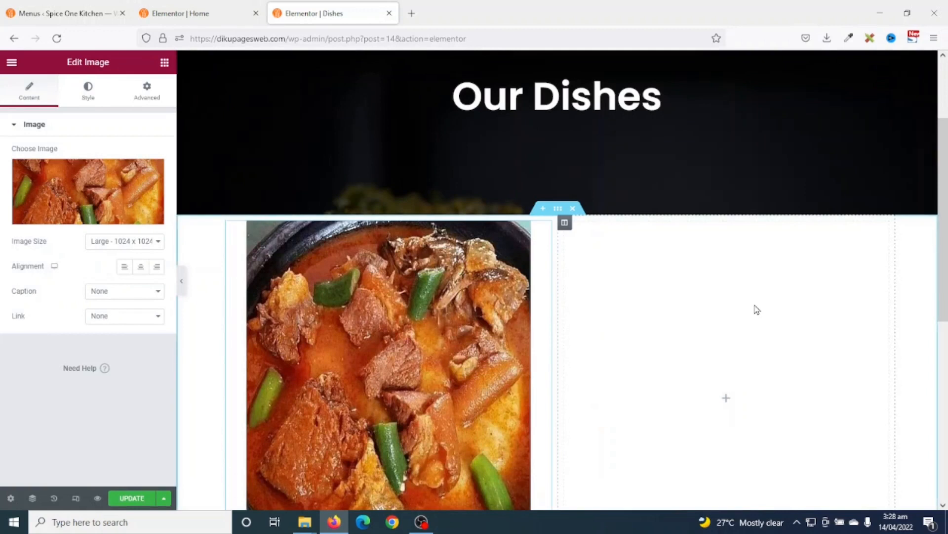
{"action": "scroll", "coordinate": [756, 310], "scroll_direction": "down", "scroll_amount": 3}
{"action": "right_click", "coordinate": [741, 240]}
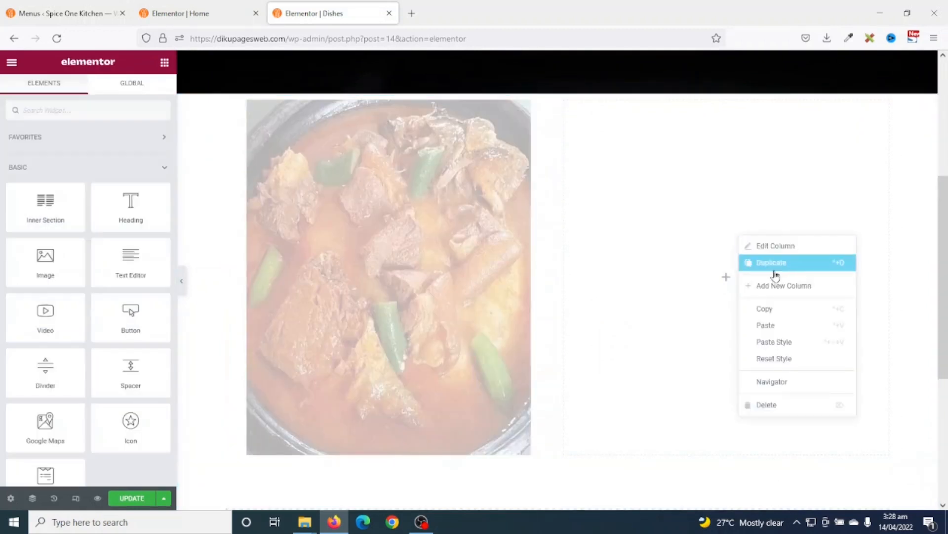
{"action": "left_click", "coordinate": [788, 326]}
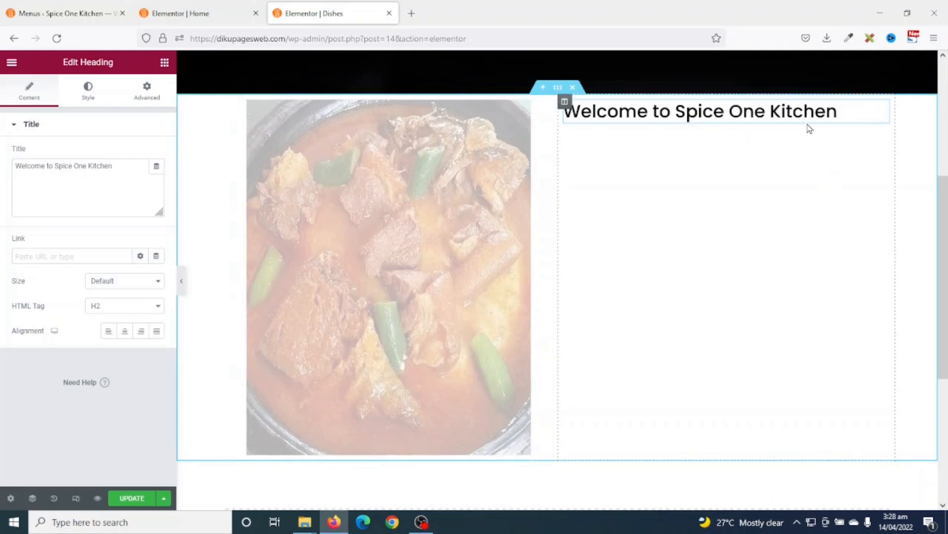
{"action": "left_click_drag", "start_coordinate": [839, 112], "coordinate": [566, 115]}
{"action": "type", "text": "Fufu with "}
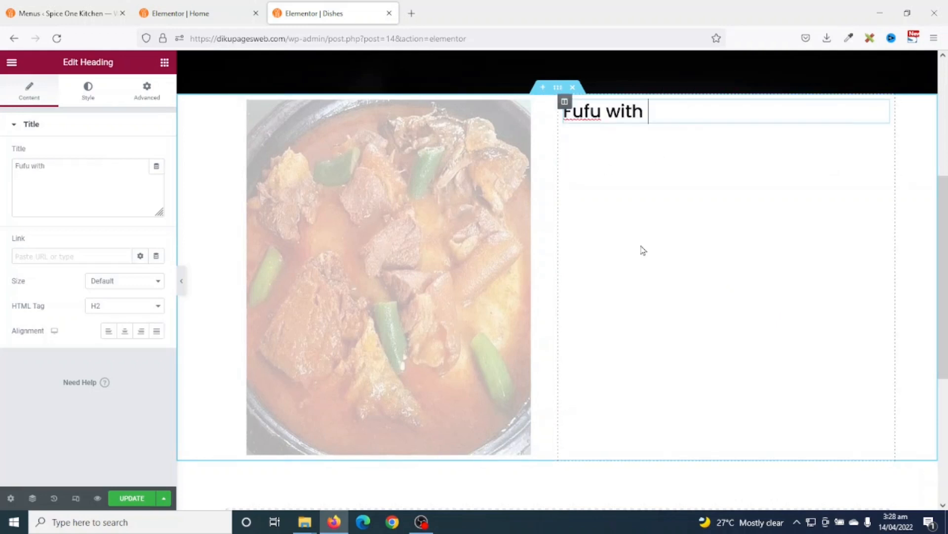
{"action": "type", "text": "Light Soup"}
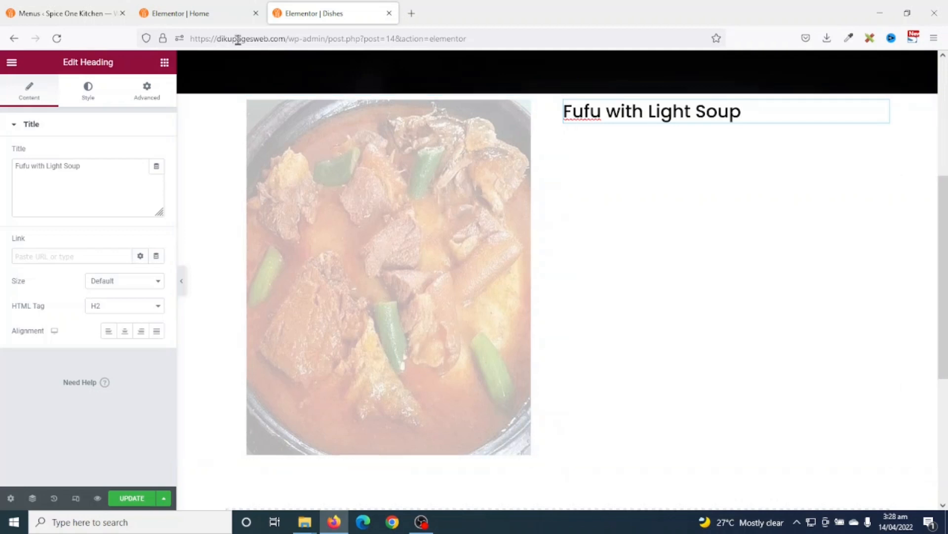
{"action": "left_click", "coordinate": [194, 22]}
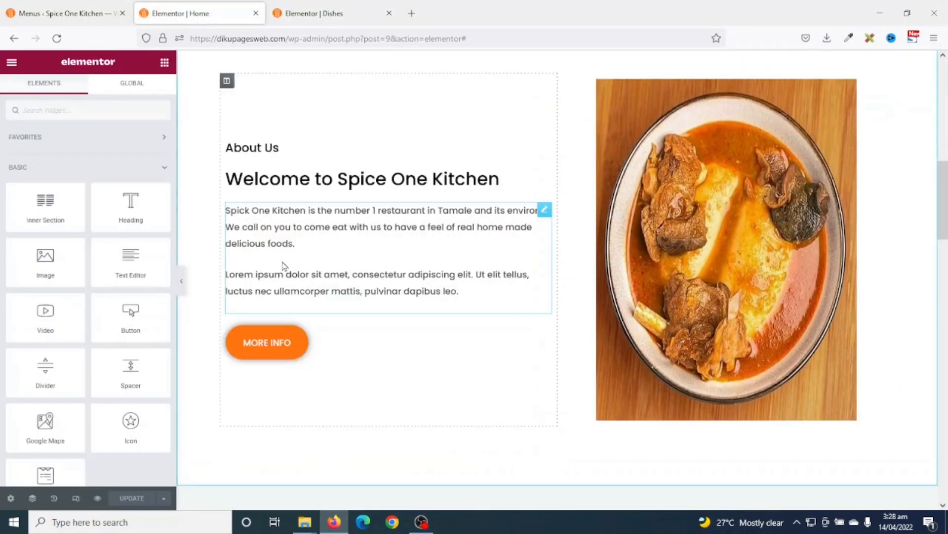
- Copy the Home page's welcome paragraph into the Dishes right column under the Fufu heading
{"action": "right_click", "coordinate": [282, 227]}
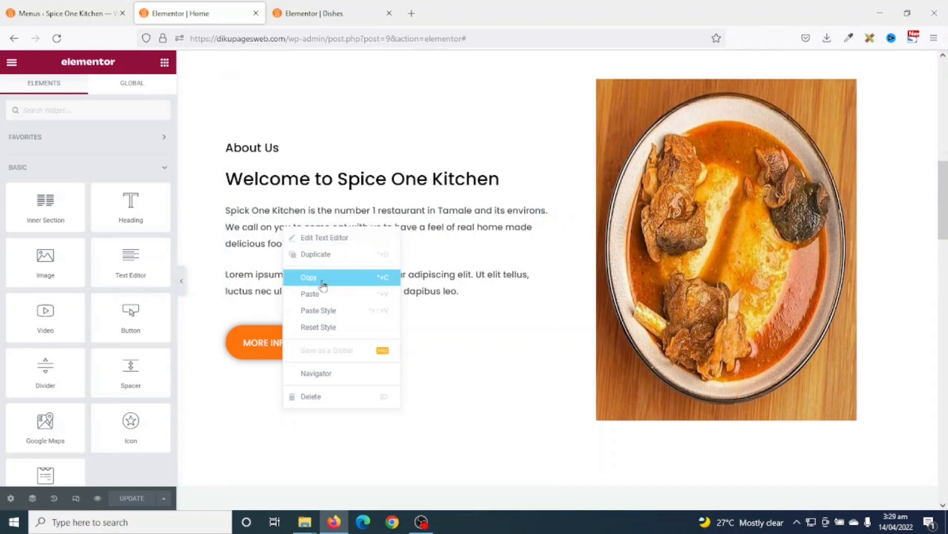
{"action": "left_click", "coordinate": [323, 279]}
{"action": "left_click", "coordinate": [322, 15]}
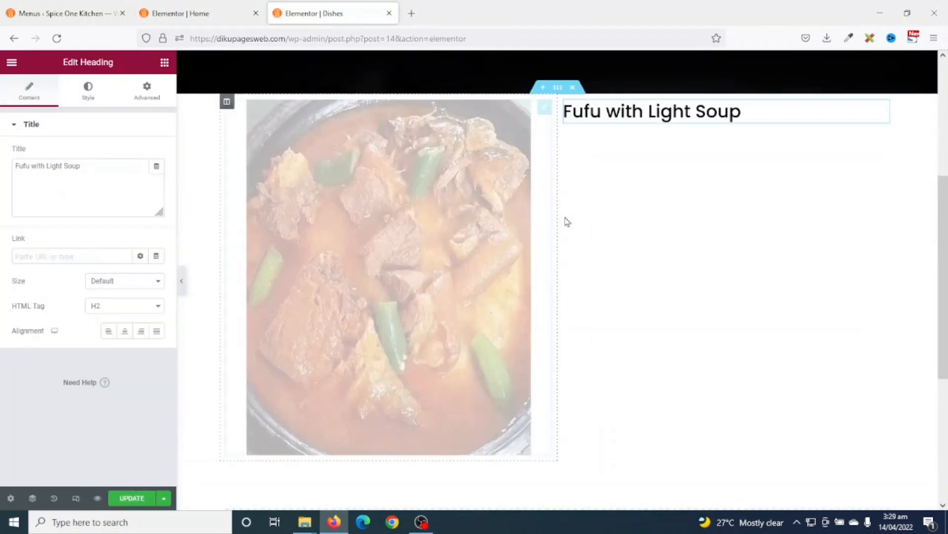
{"action": "right_click", "coordinate": [738, 233]}
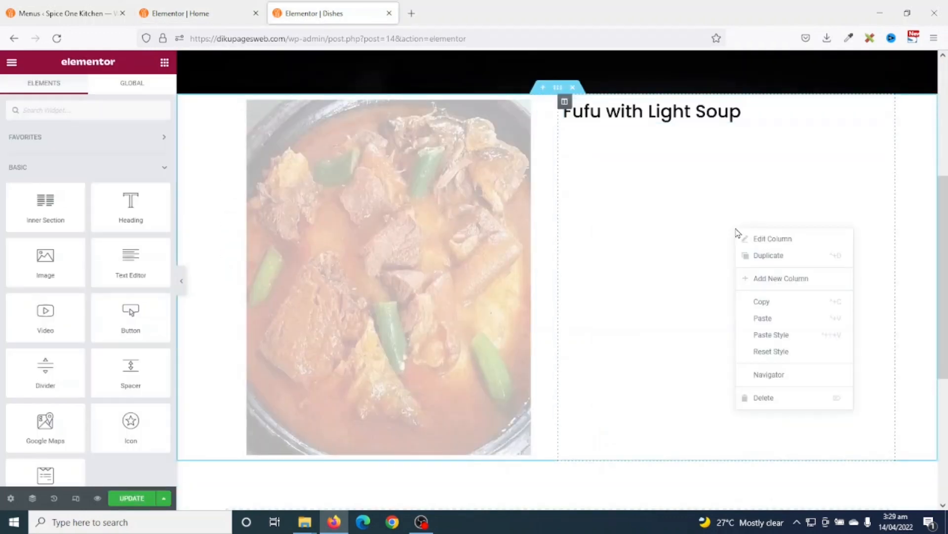
{"action": "left_click", "coordinate": [788, 319]}
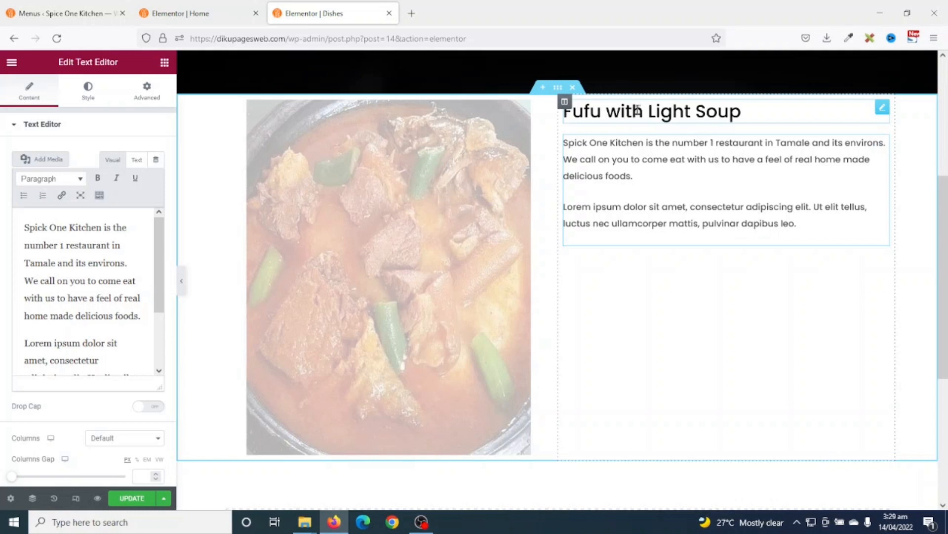
- Duplicate the 'Fufu with Light Soup' heading and move the copy below the paragraph
{"action": "right_click", "coordinate": [637, 110]}
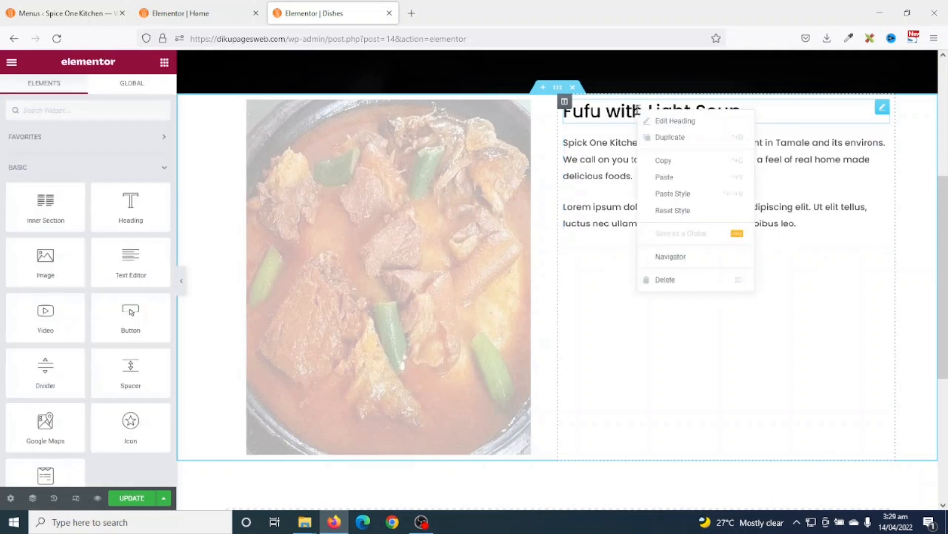
{"action": "left_click", "coordinate": [671, 138]}
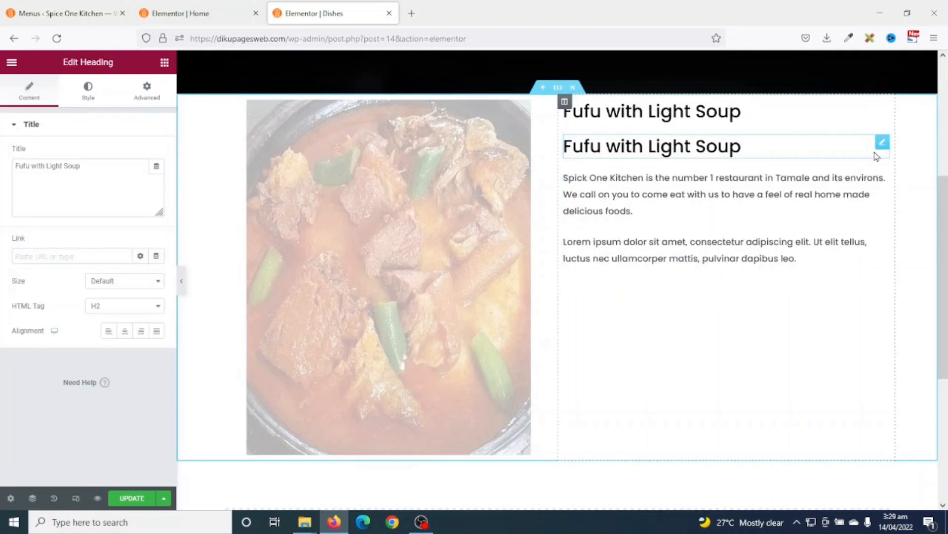
{"action": "left_click_drag", "start_coordinate": [883, 143], "coordinate": [820, 256]}
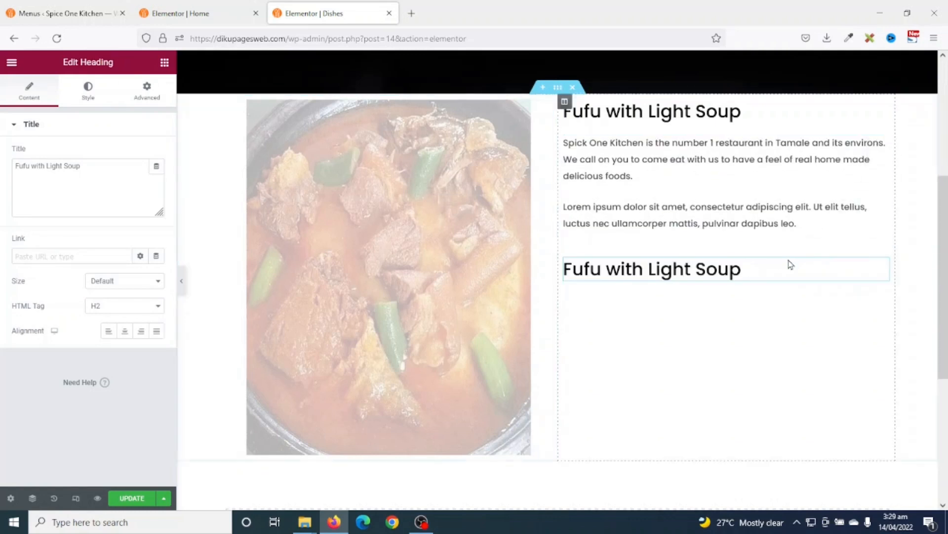
- Change the duplicate heading to 'Price: GH¢20' as an H4 heading
{"action": "left_click_drag", "start_coordinate": [742, 272], "coordinate": [557, 276]}
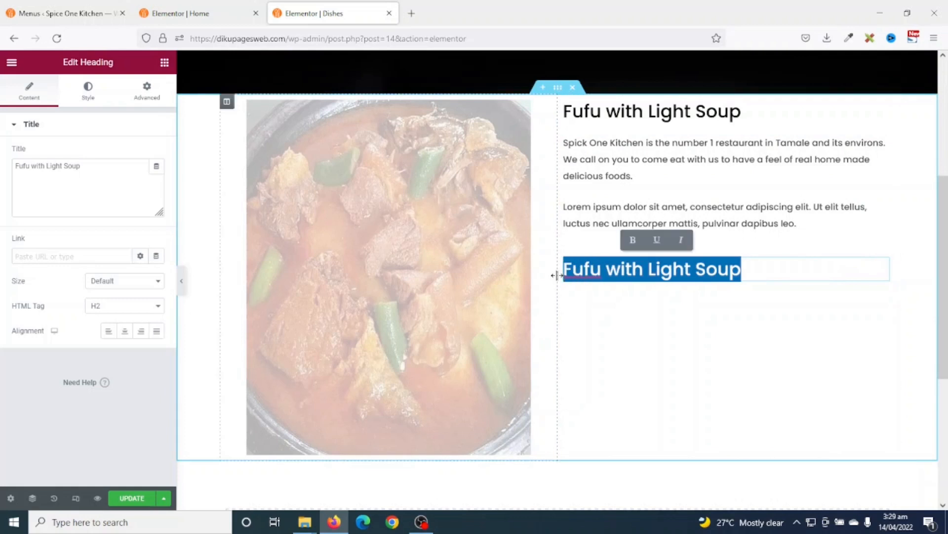
{"action": "type", "text": "Pr"}
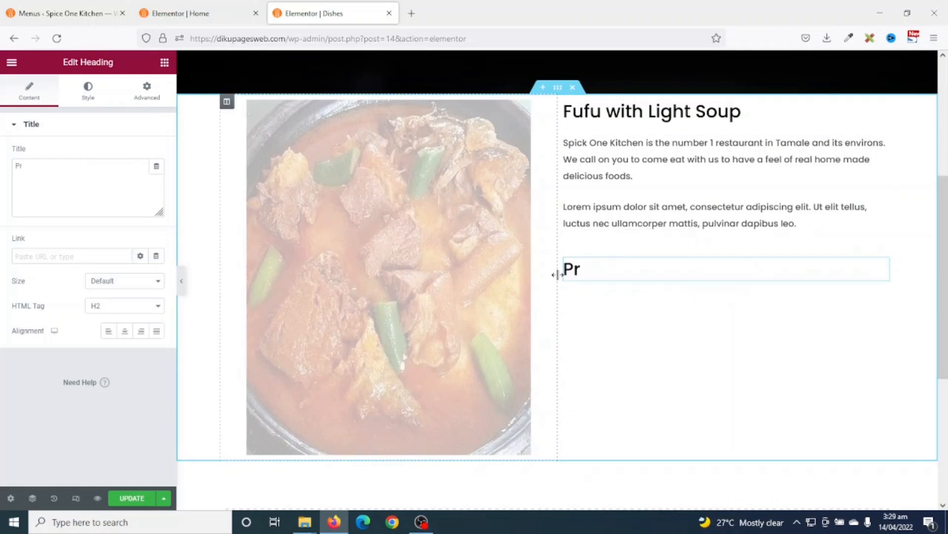
{"action": "type", "text": "ice: GH"}
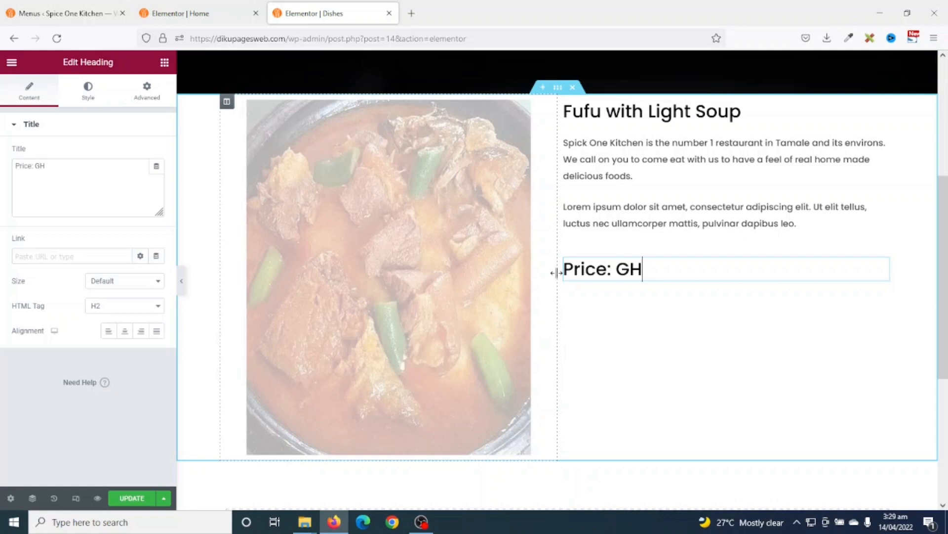
{"action": "type", "text": "¢20"}
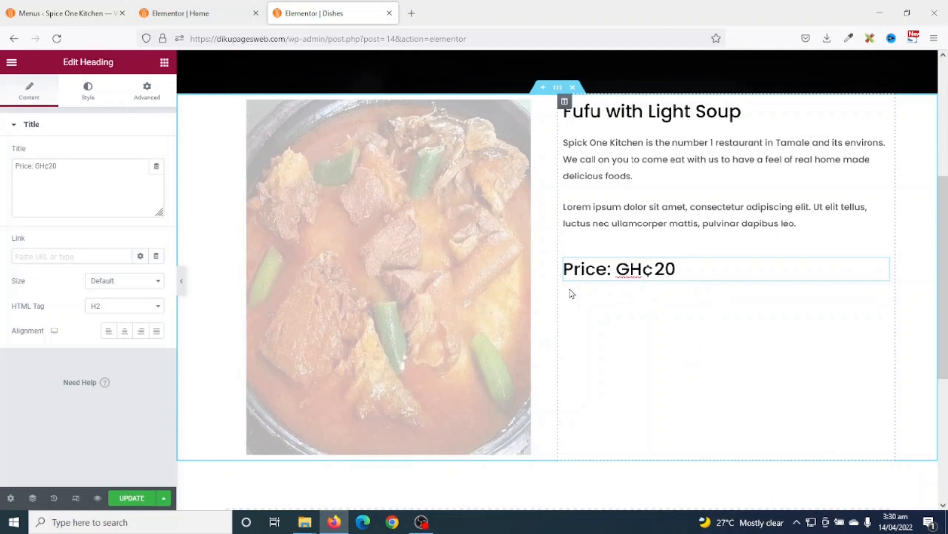
{"action": "left_click", "coordinate": [106, 308]}
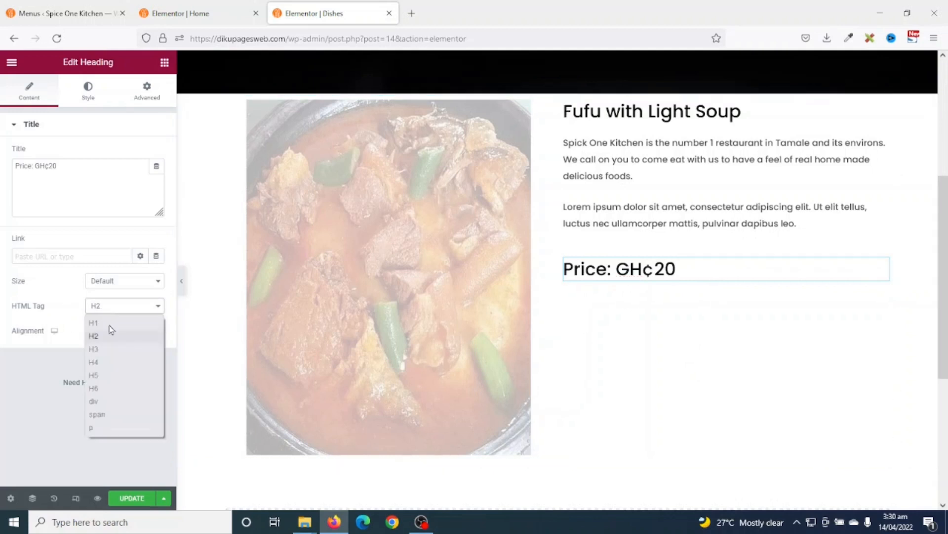
{"action": "left_click", "coordinate": [94, 349]}
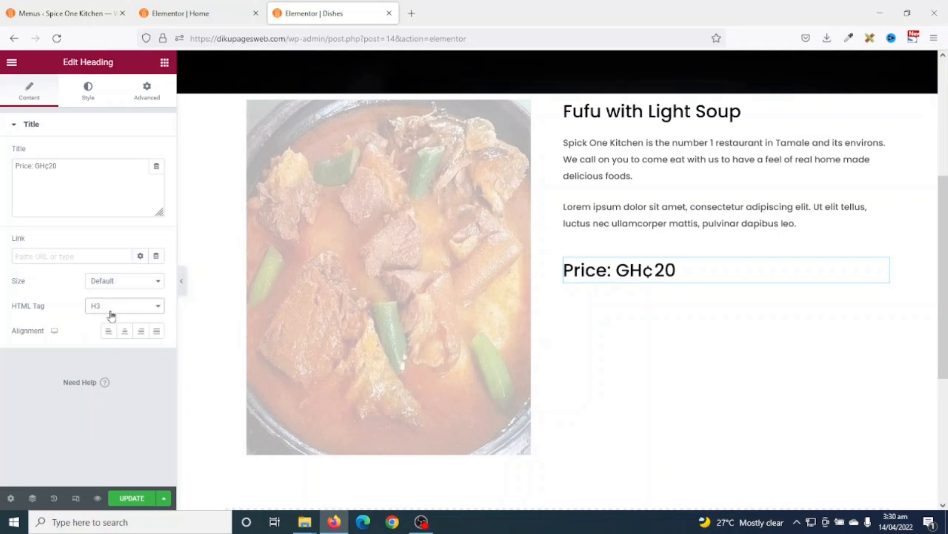
{"action": "left_click", "coordinate": [110, 308]}
{"action": "left_click", "coordinate": [110, 369]}
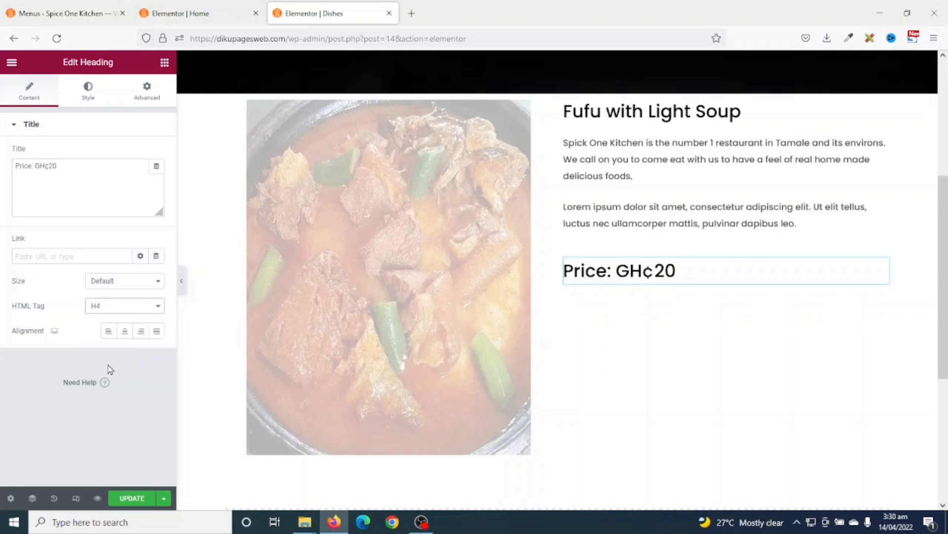
- Reduce the price heading's typography size from 30 to 20
{"action": "left_click", "coordinate": [89, 92]}
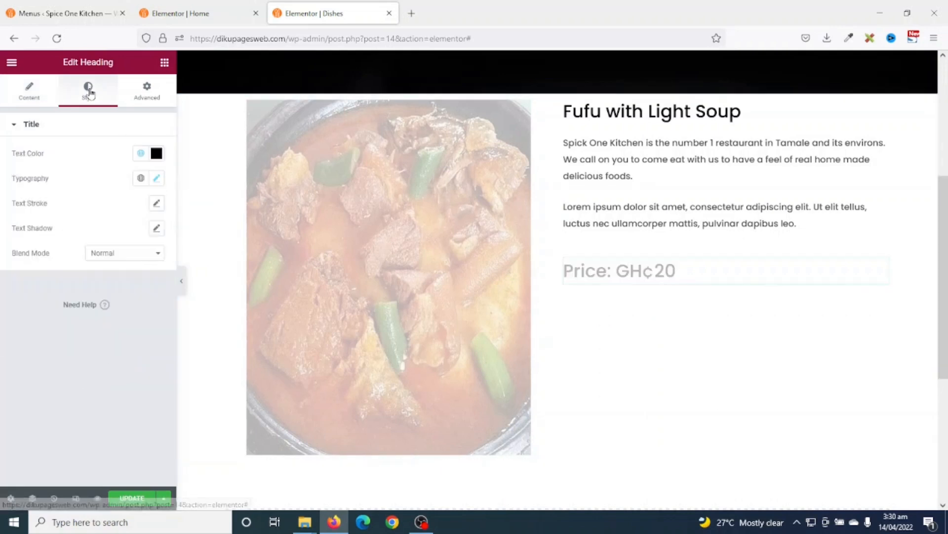
{"action": "left_click", "coordinate": [156, 178]}
{"action": "double_click", "coordinate": [140, 271]}
{"action": "type", "text": "20"}
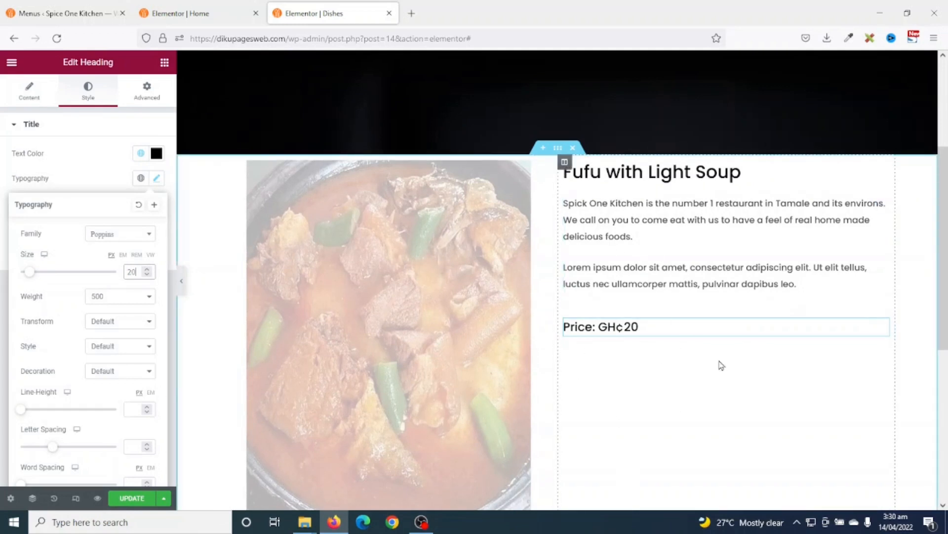
{"action": "left_click", "coordinate": [559, 149]}
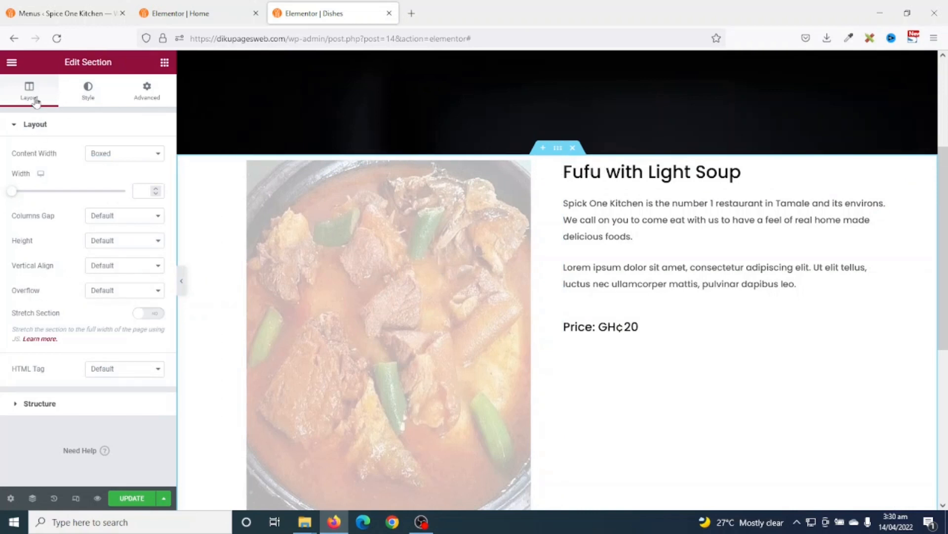
- Set the Fufu section's vertical alignment to Middle
{"action": "left_click", "coordinate": [113, 269]}
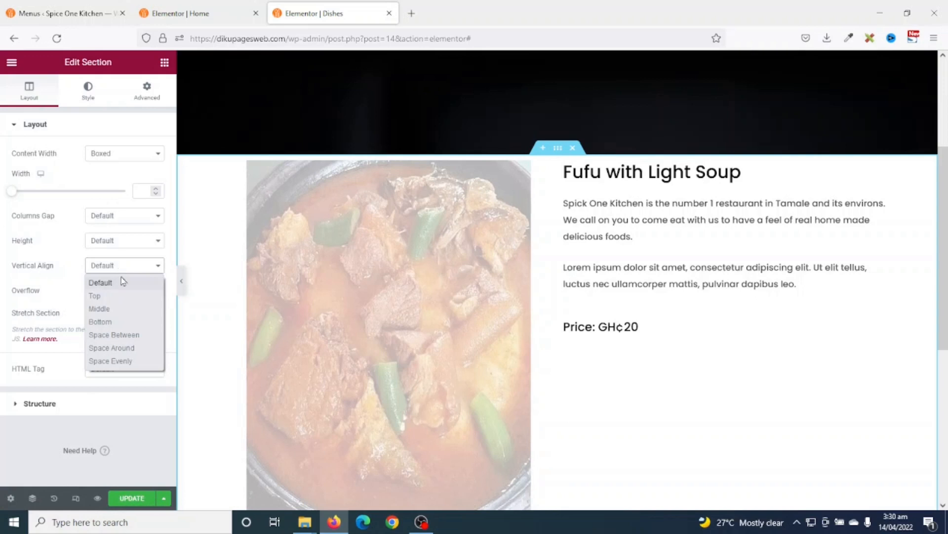
{"action": "left_click", "coordinate": [130, 309]}
{"action": "scroll", "coordinate": [776, 372], "scroll_direction": "down", "scroll_amount": 1}
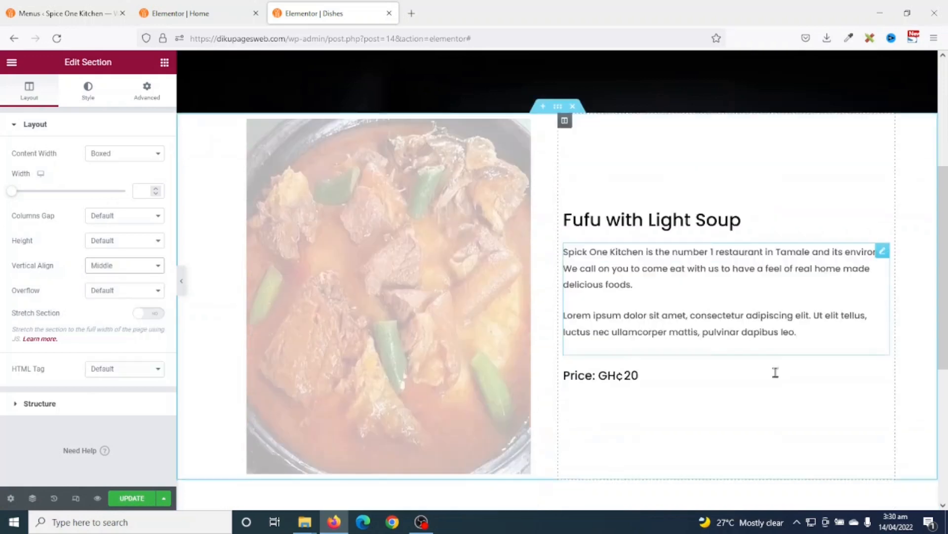
{"action": "scroll", "coordinate": [776, 372], "scroll_direction": "down", "scroll_amount": 2}
{"action": "scroll", "coordinate": [776, 378], "scroll_direction": "up", "scroll_amount": 2}
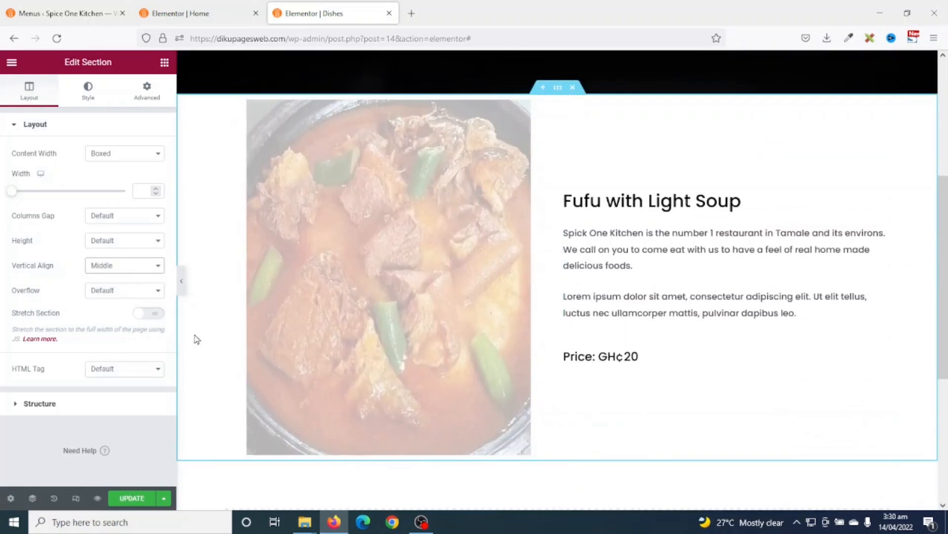
- Give the Fufu section unlinked padding of 100 px at top and bottom
{"action": "left_click", "coordinate": [147, 91]}
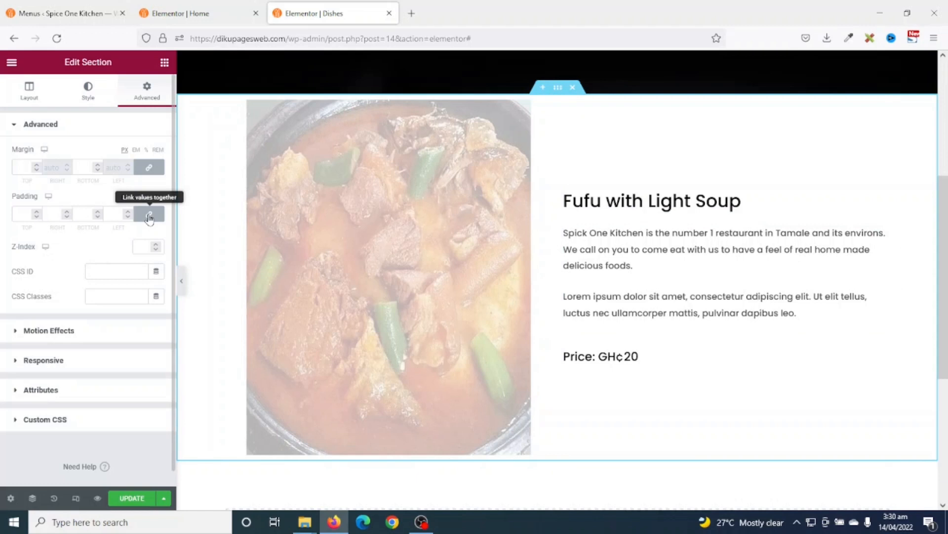
{"action": "left_click", "coordinate": [149, 215]}
{"action": "left_click", "coordinate": [20, 213]}
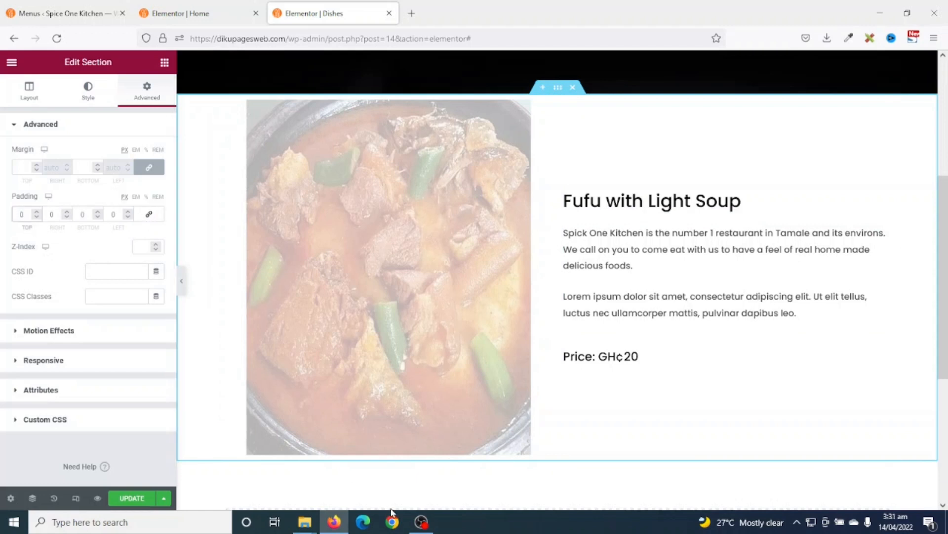
{"action": "type", "text": "100"}
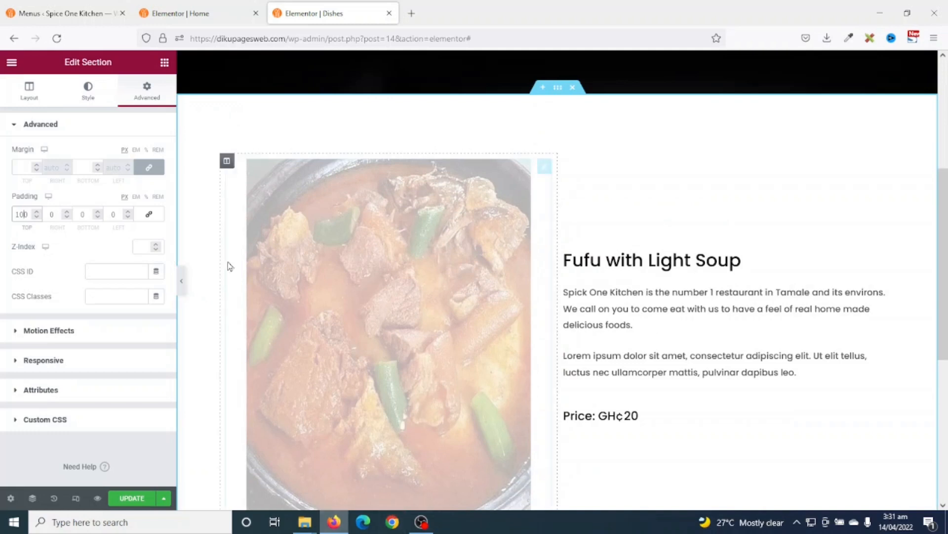
{"action": "left_click", "coordinate": [82, 214]}
{"action": "type", "text": "100"}
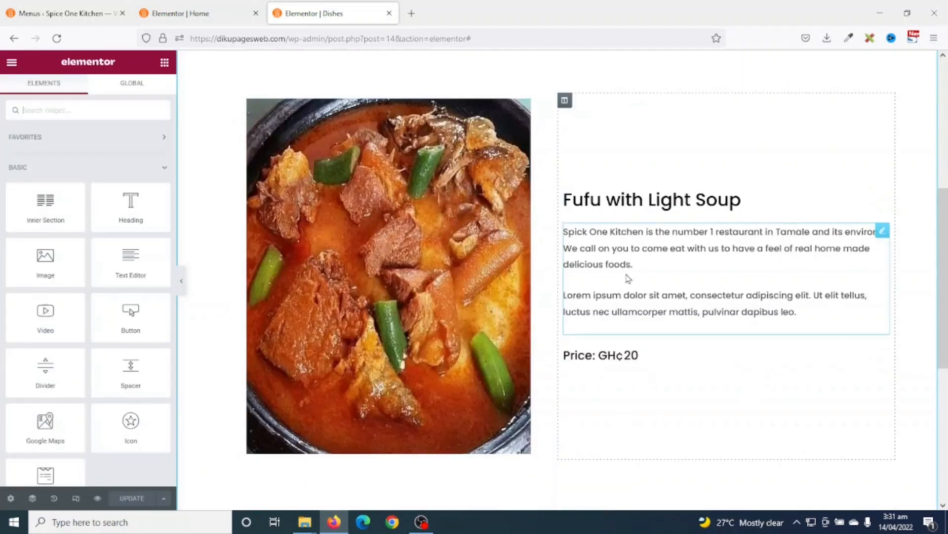
{"action": "scroll", "coordinate": [652, 276], "scroll_direction": "up", "scroll_amount": 3}
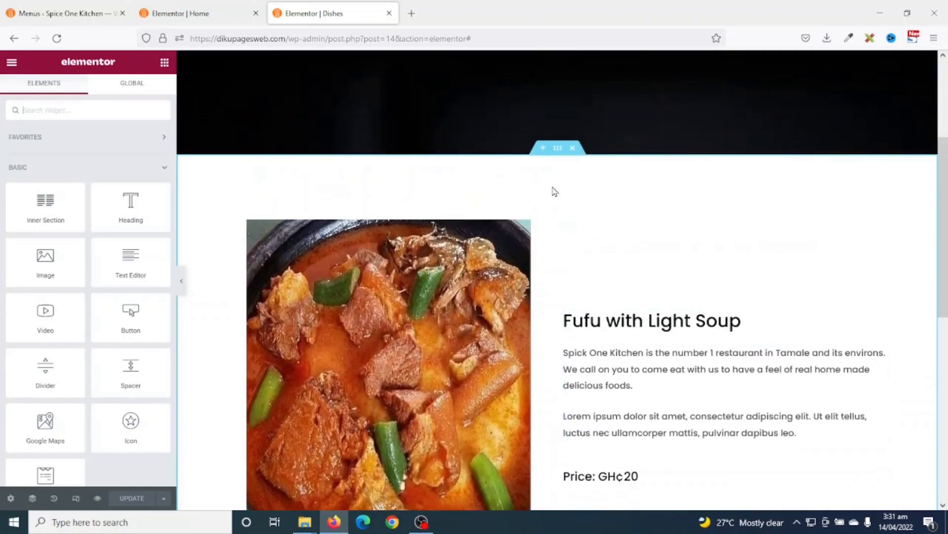
- Duplicate the Fufu dish section and swap the copy's photo for the Tuo-Zaafi food image
{"action": "right_click", "coordinate": [557, 151]}
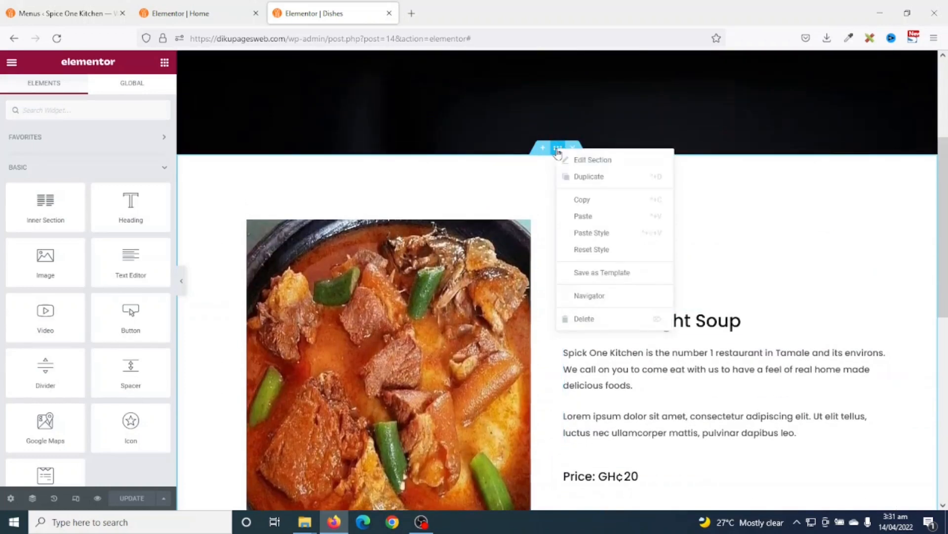
{"action": "left_click", "coordinate": [593, 182]}
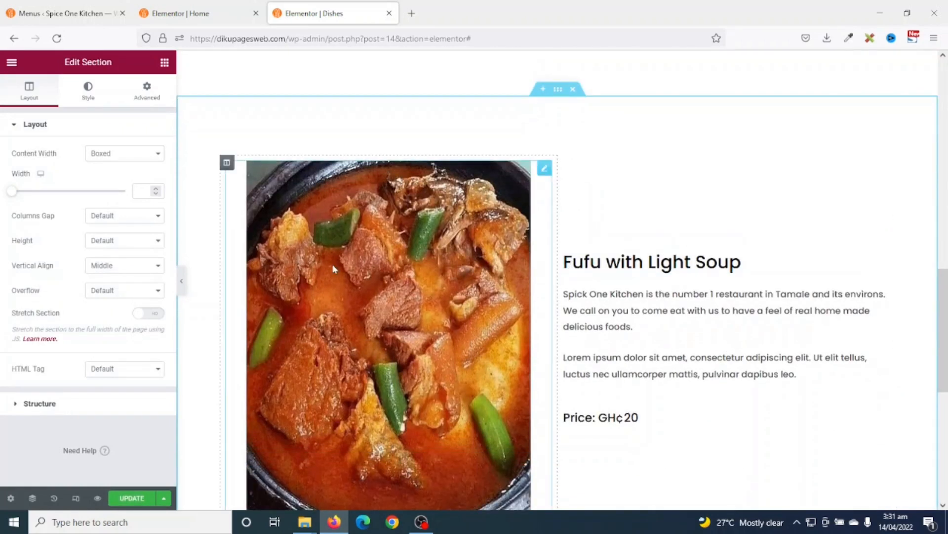
{"action": "left_click", "coordinate": [408, 307]}
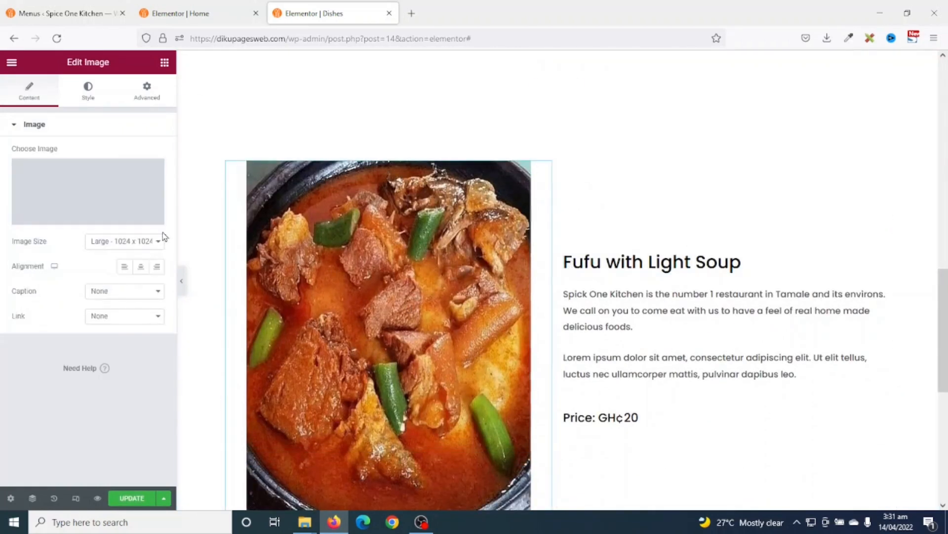
{"action": "left_click", "coordinate": [69, 192]}
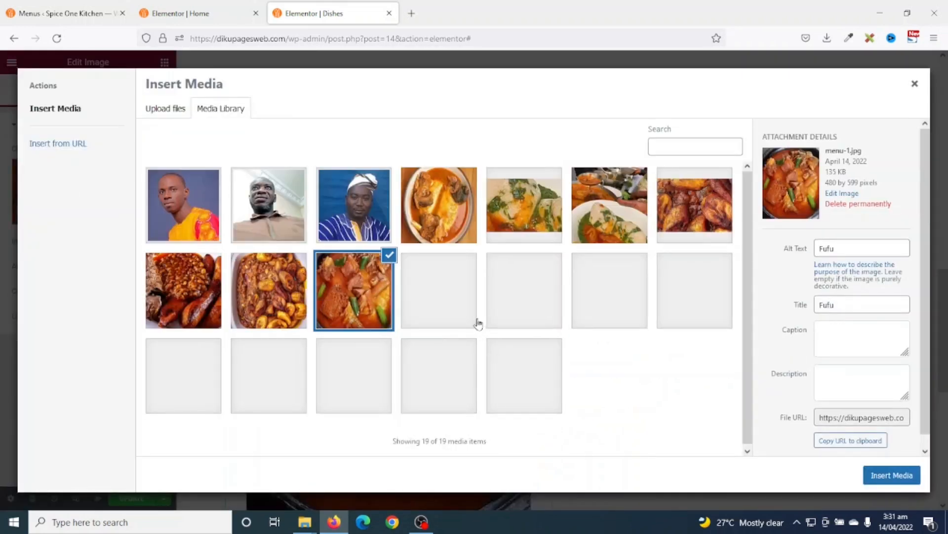
{"action": "left_click", "coordinate": [595, 240]}
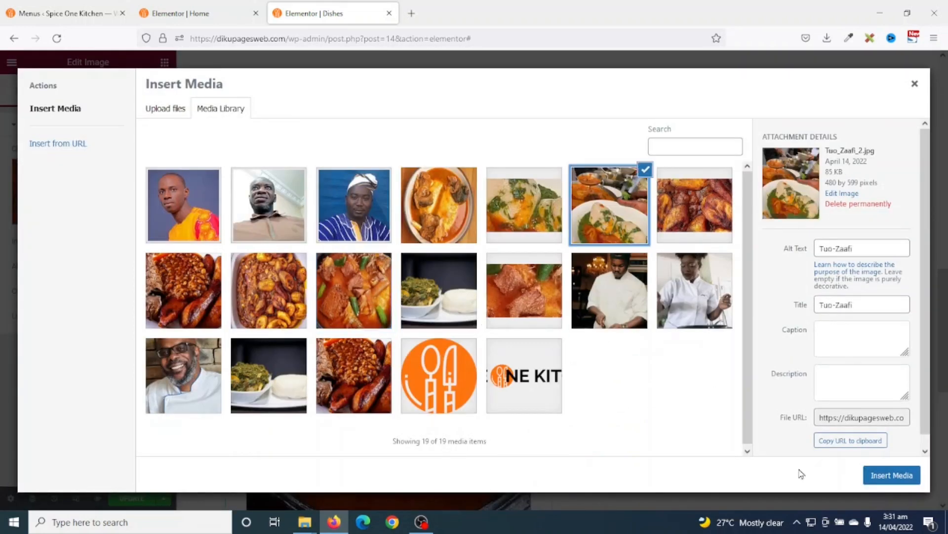
{"action": "left_click", "coordinate": [892, 478]}
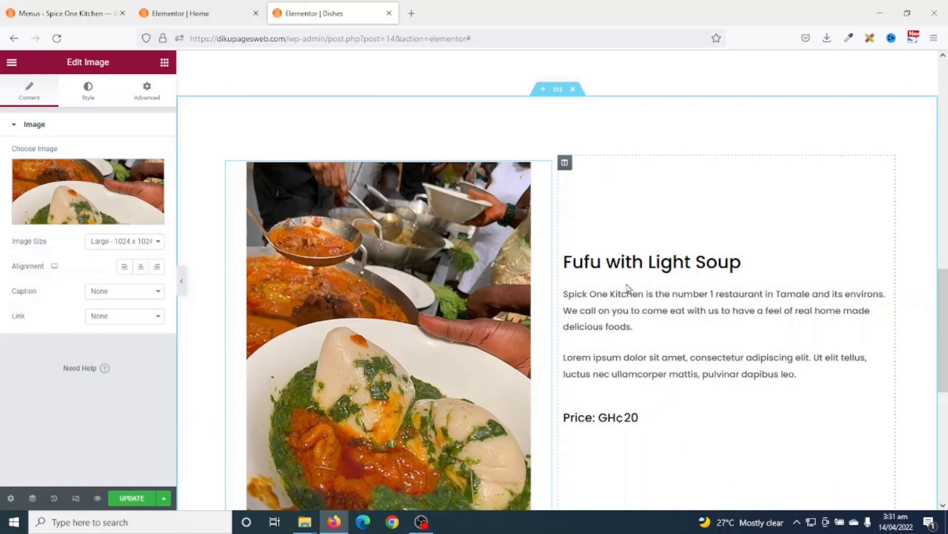
- Rename the copied dish heading 'Tuo-Zaafi with Ayoyo' and change its price to GH¢15
{"action": "left_click", "coordinate": [634, 264]}
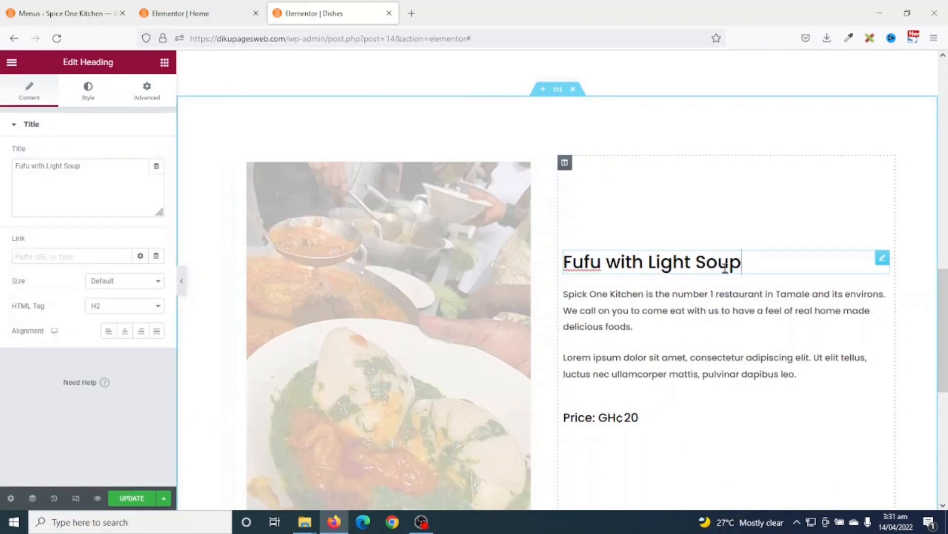
{"action": "left_click_drag", "start_coordinate": [743, 269], "coordinate": [553, 271]}
{"action": "type", "text": "Tuo-1Zaafi with Ayoyo"}
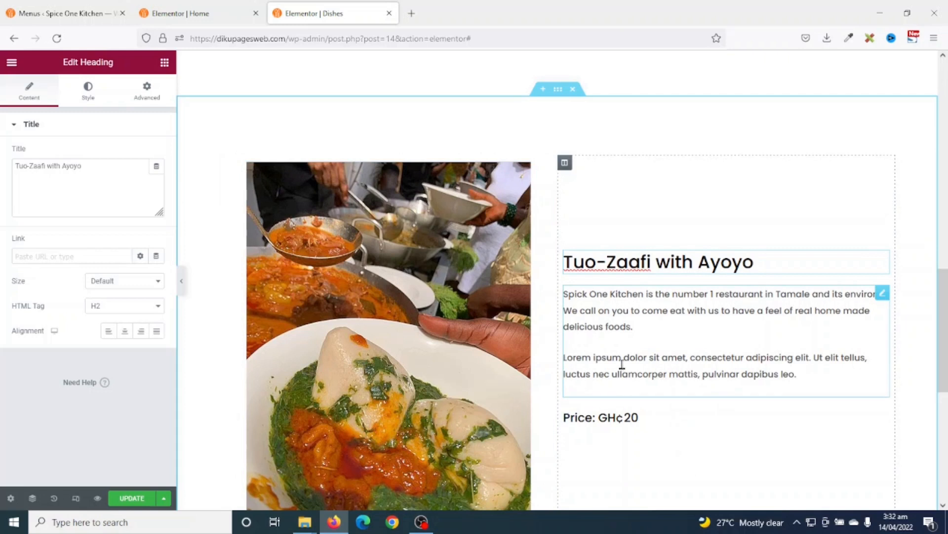
{"action": "left_click", "coordinate": [621, 418]}
{"action": "left_click", "coordinate": [649, 418]}
{"action": "key", "text": "BackSpace"}
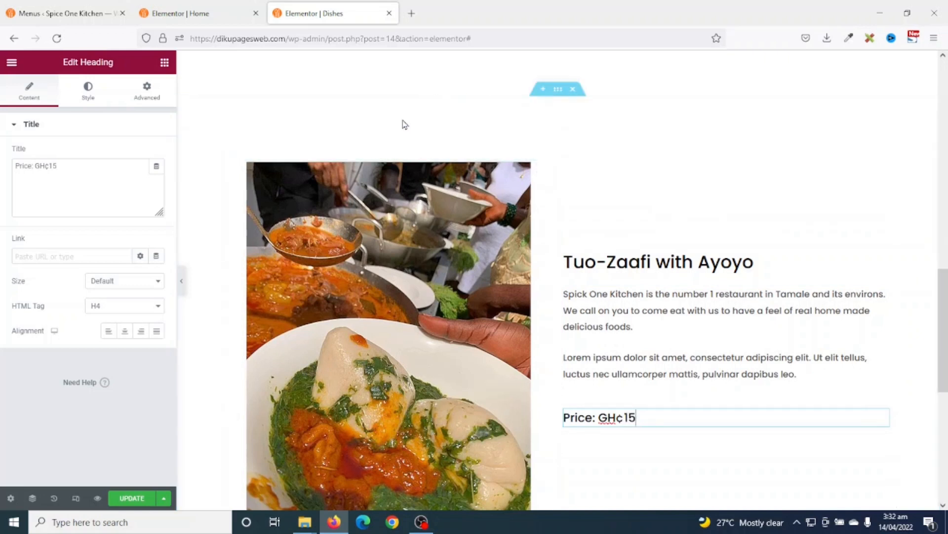
{"action": "left_click", "coordinate": [558, 98]}
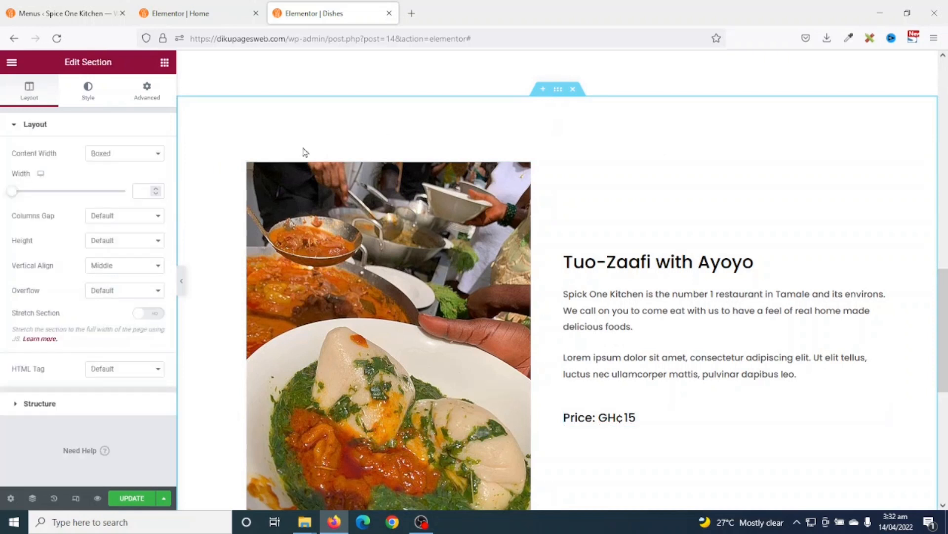
- Give the Tuo-Zaafi section a solid background using the saved Dishes bg site colour
{"action": "left_click", "coordinate": [81, 89]}
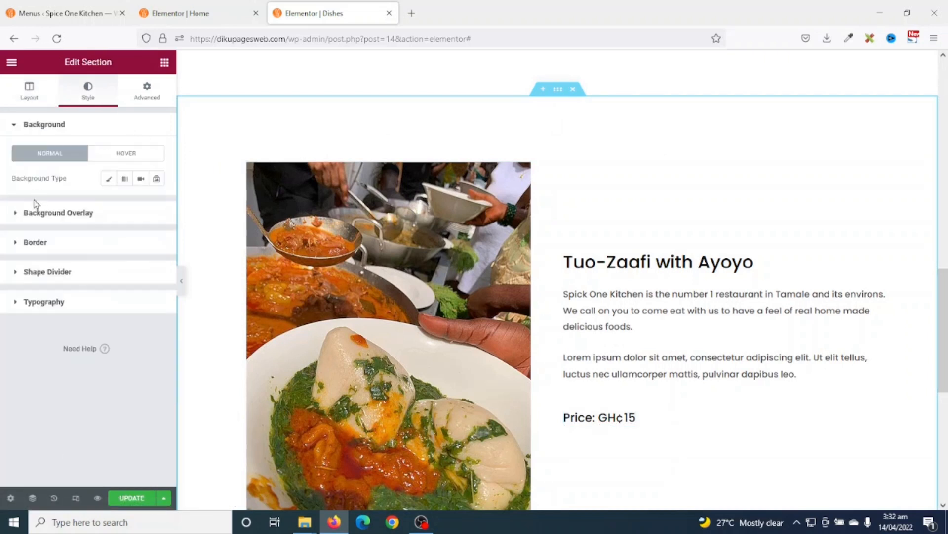
{"action": "left_click", "coordinate": [108, 182]}
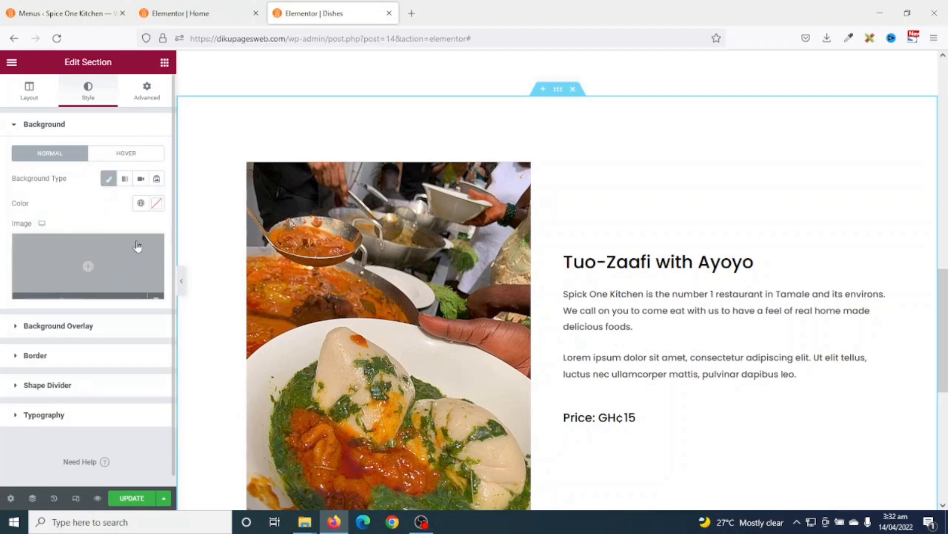
{"action": "left_click", "coordinate": [140, 205]}
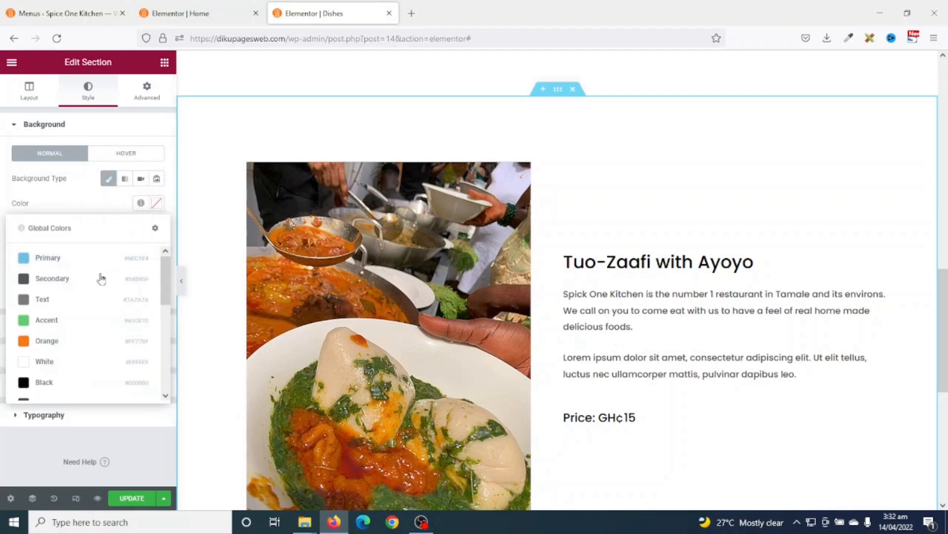
{"action": "scroll", "coordinate": [99, 259], "scroll_direction": "down", "scroll_amount": 2}
{"action": "scroll", "coordinate": [94, 267], "scroll_direction": "up", "scroll_amount": 1}
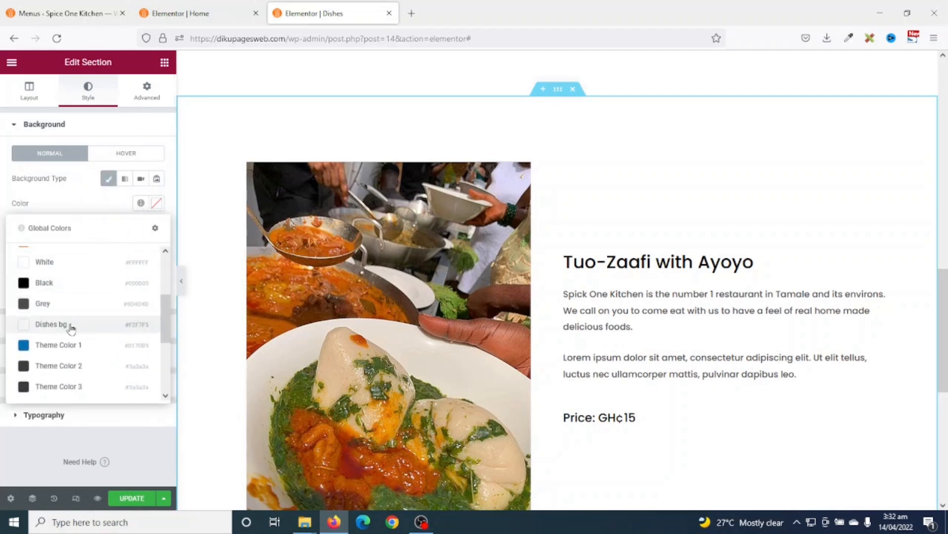
{"action": "left_click", "coordinate": [44, 325]}
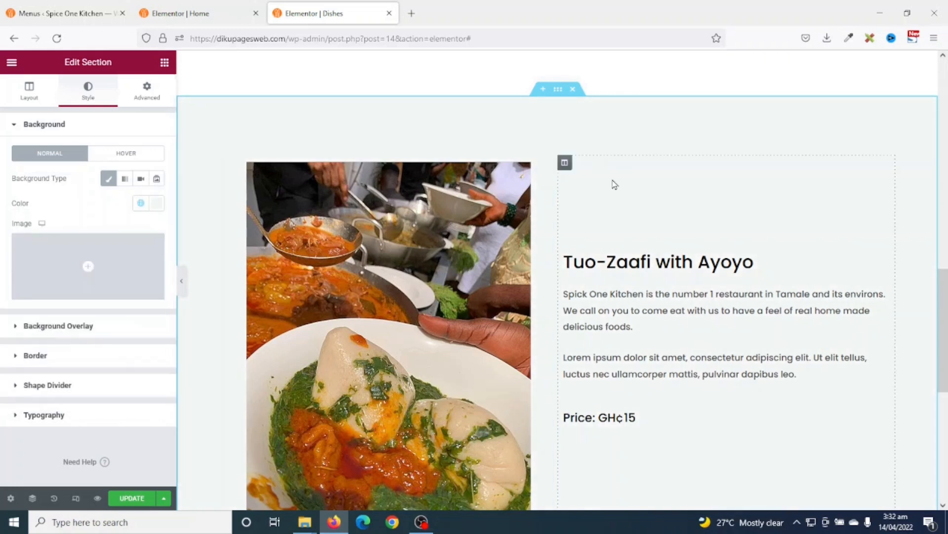
{"action": "scroll", "coordinate": [613, 182], "scroll_direction": "down", "scroll_amount": 6}
{"action": "scroll", "coordinate": [616, 187], "scroll_direction": "up", "scroll_amount": 6}
{"action": "scroll", "coordinate": [617, 183], "scroll_direction": "down", "scroll_amount": 3}
{"action": "scroll", "coordinate": [615, 180], "scroll_direction": "up", "scroll_amount": 3}
- Duplicate the grey Tuo-Zaafi section and clear the copy's background colour to plain white
{"action": "right_click", "coordinate": [556, 96]}
{"action": "left_click", "coordinate": [579, 123]}
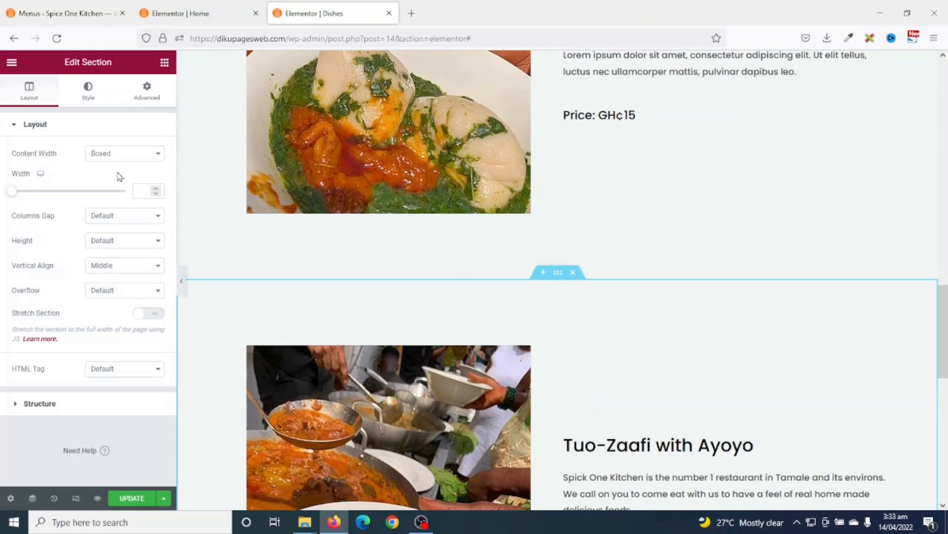
{"action": "left_click", "coordinate": [87, 94]}
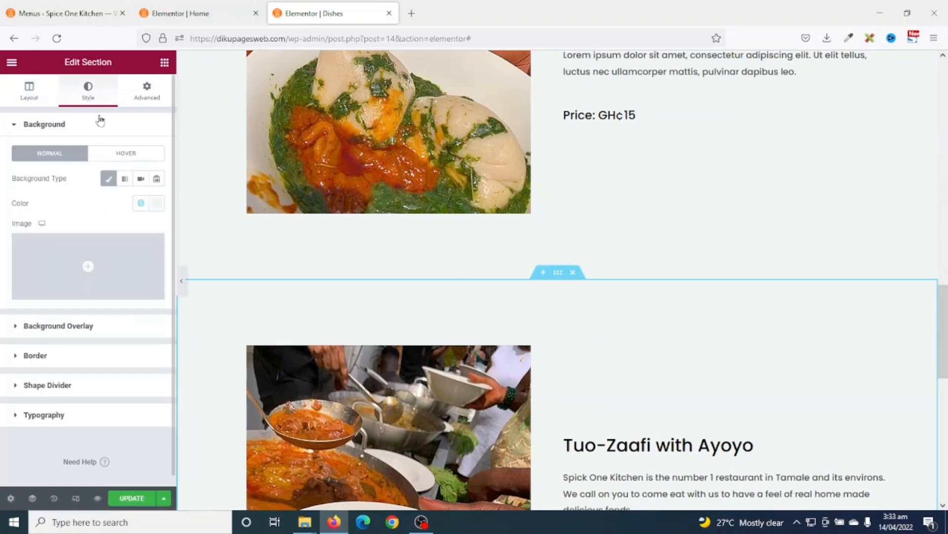
{"action": "left_click", "coordinate": [159, 205]}
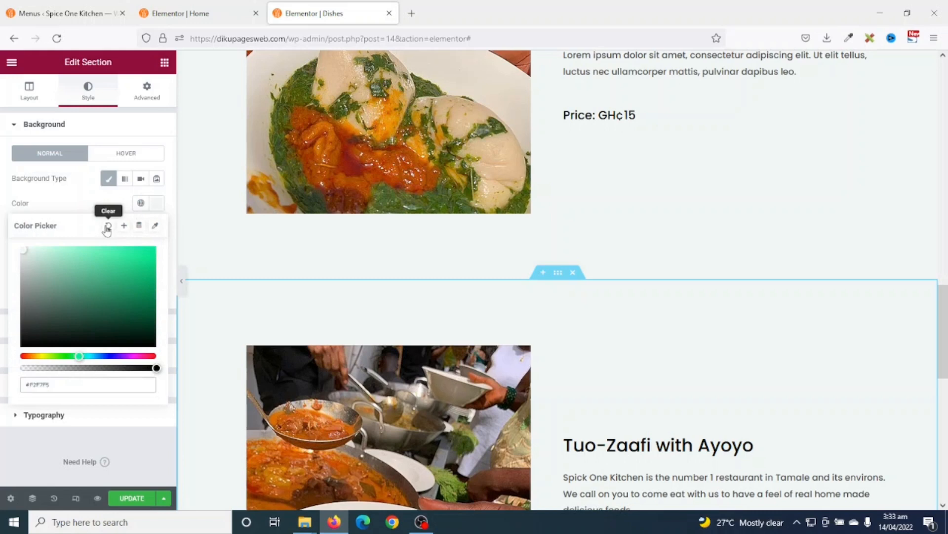
{"action": "left_click", "coordinate": [108, 226]}
{"action": "scroll", "coordinate": [912, 368], "scroll_direction": "down", "scroll_amount": 3}
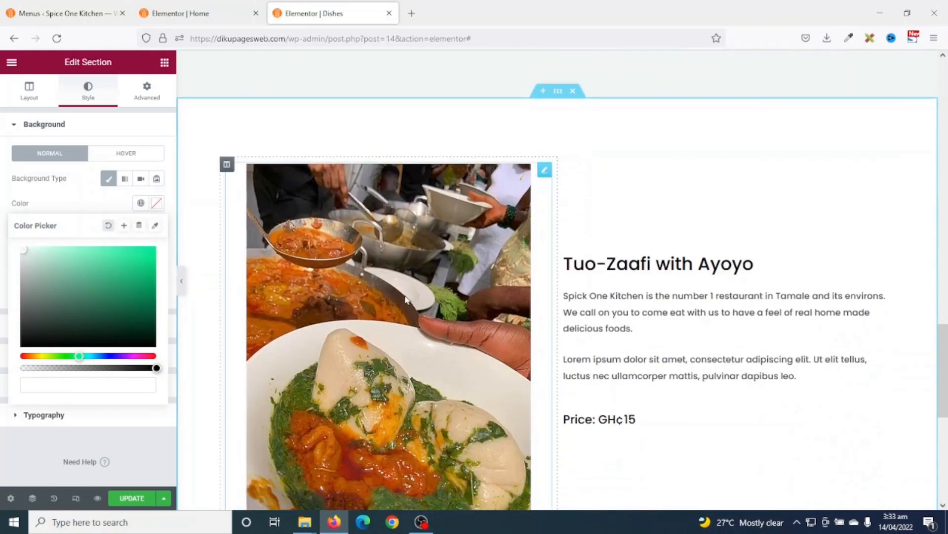
{"action": "left_click", "coordinate": [405, 296]}
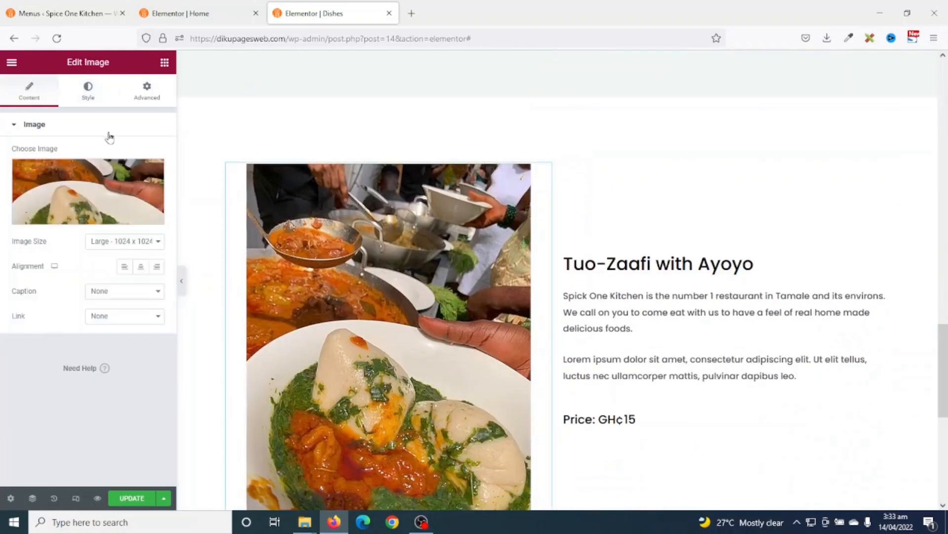
- Replace the duplicated dish row's photo with the plantain-and-beans image
{"action": "left_click", "coordinate": [82, 203]}
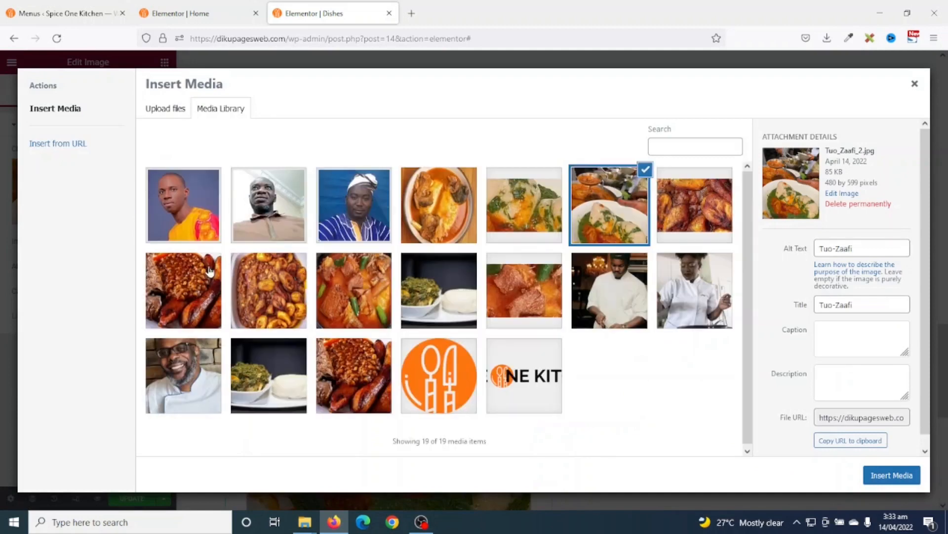
{"action": "left_click", "coordinate": [253, 294]}
{"action": "left_click", "coordinate": [892, 475]}
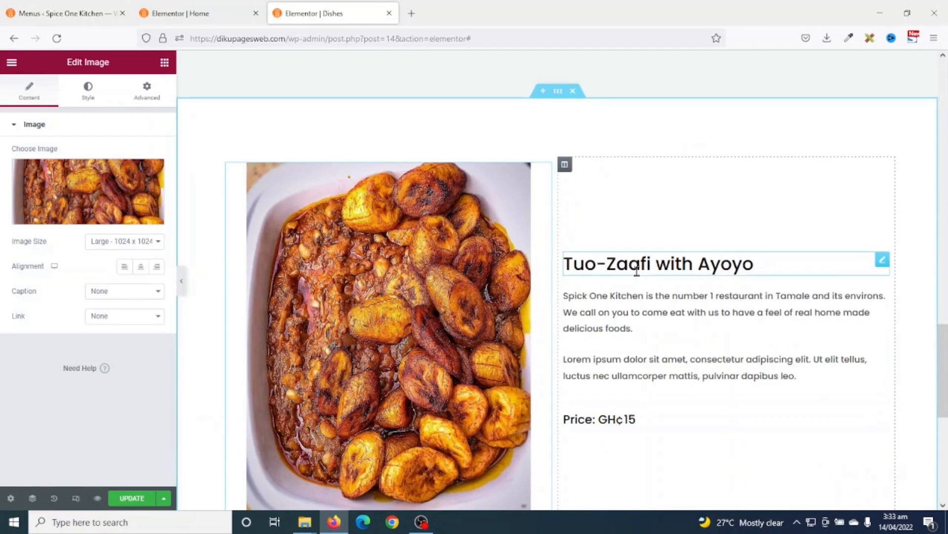
- Change the heading to Plantain with Beans and the price to GH¢12, then save the page
{"action": "left_click", "coordinate": [754, 265]}
{"action": "left_click_drag", "start_coordinate": [754, 266], "coordinate": [559, 267]}
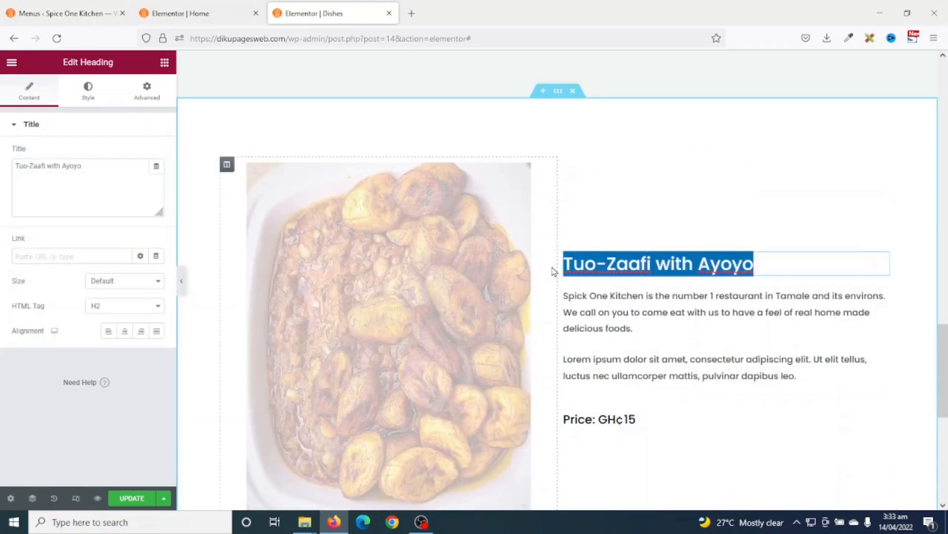
{"action": "type", "text": "Plantain with Beans"}
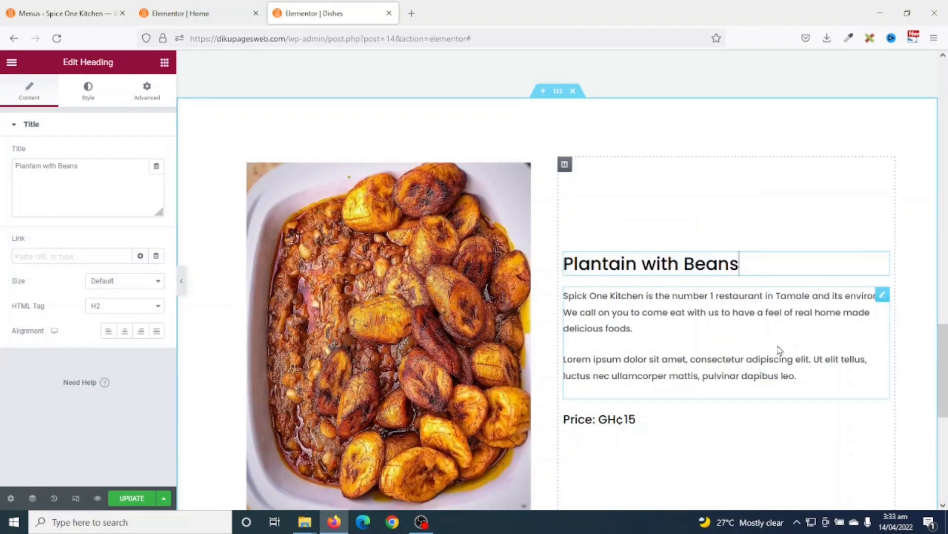
{"action": "left_click", "coordinate": [641, 422]}
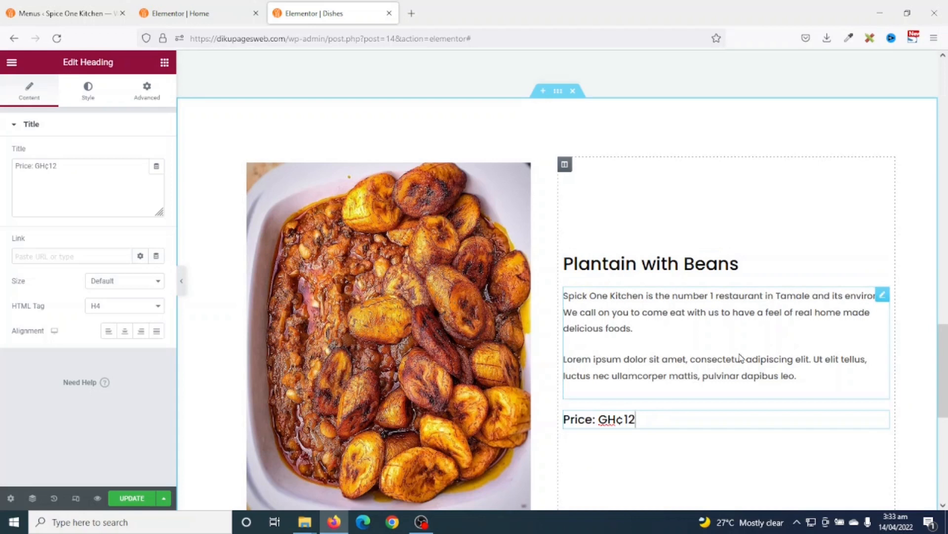
{"action": "scroll", "coordinate": [741, 360], "scroll_direction": "down", "scroll_amount": 5}
{"action": "scroll", "coordinate": [742, 357], "scroll_direction": "up", "scroll_amount": 15}
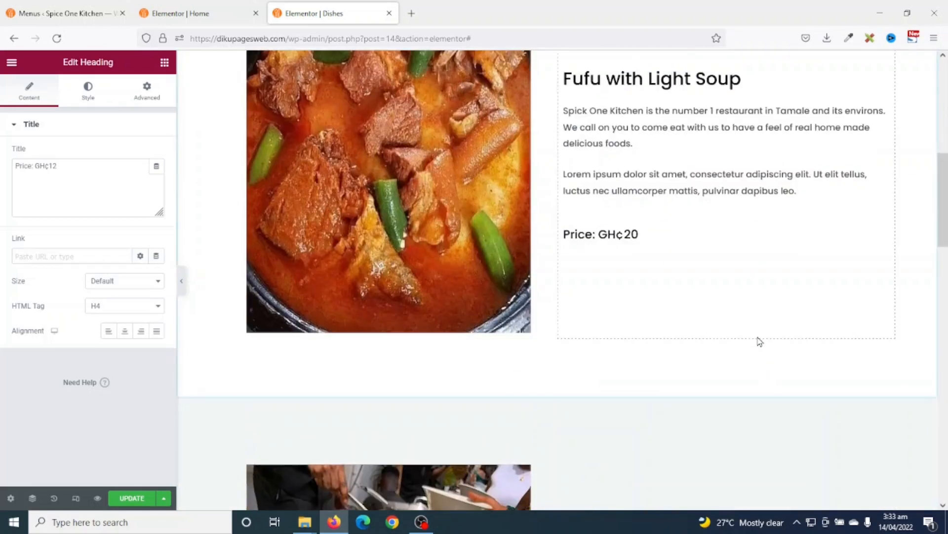
{"action": "scroll", "coordinate": [760, 339], "scroll_direction": "down", "scroll_amount": 10}
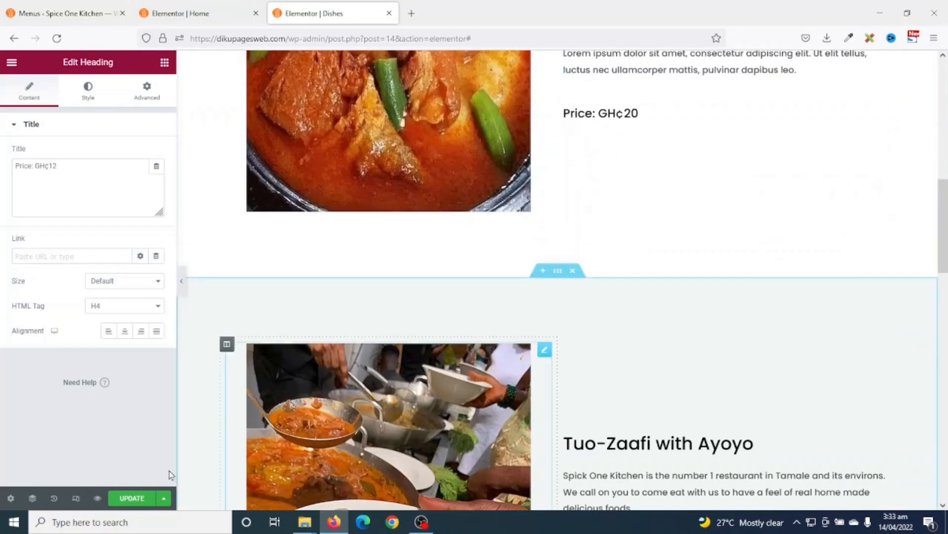
{"action": "left_click", "coordinate": [139, 499]}
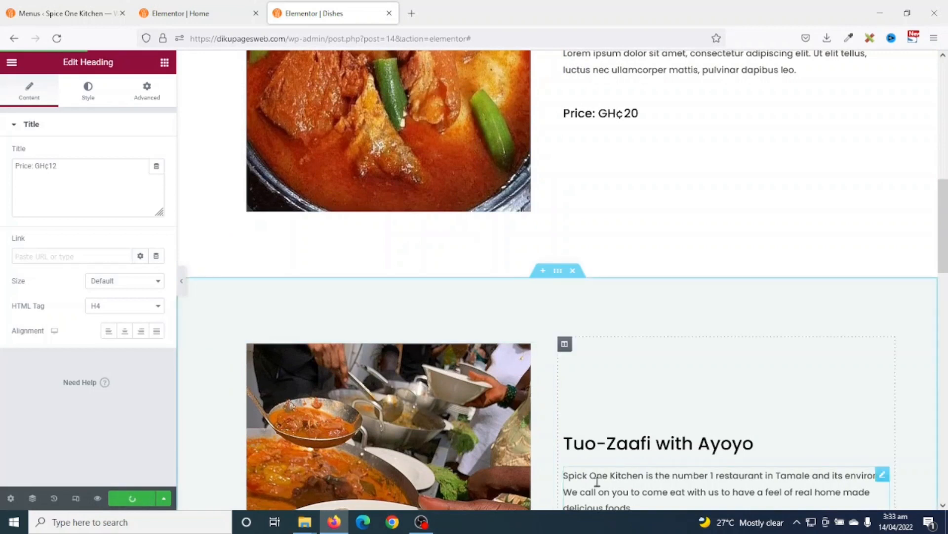
- Preview the saved Dishes page in a new tab and scroll past the Our Dishes banner
{"action": "left_click", "coordinate": [97, 498]}
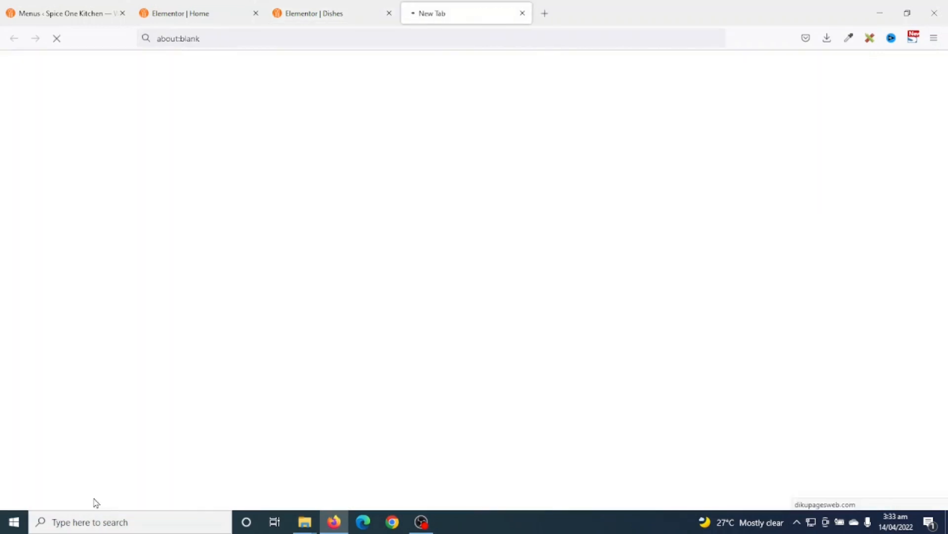
{"action": "scroll", "coordinate": [593, 371], "scroll_direction": "down", "scroll_amount": 6}
{"action": "scroll", "coordinate": [611, 378], "scroll_direction": "down", "scroll_amount": 15}
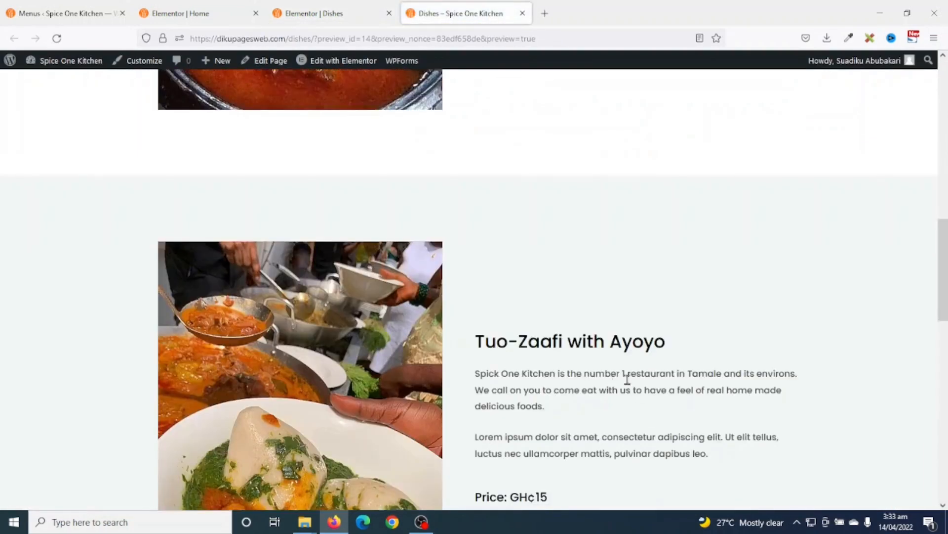
{"action": "scroll", "coordinate": [634, 392], "scroll_direction": "up", "scroll_amount": 20}
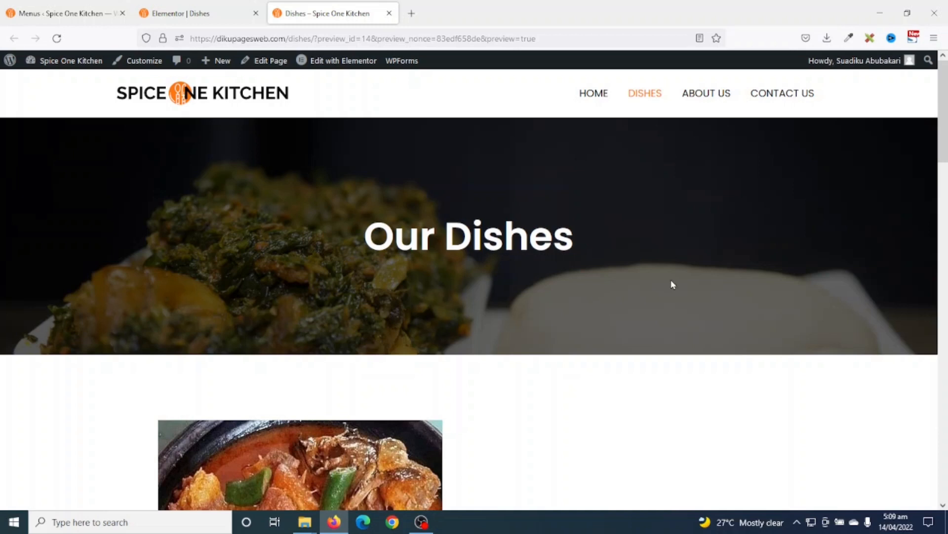
- Go to the About Us page from the site menu and open it in Elementor
{"action": "left_click", "coordinate": [697, 100]}
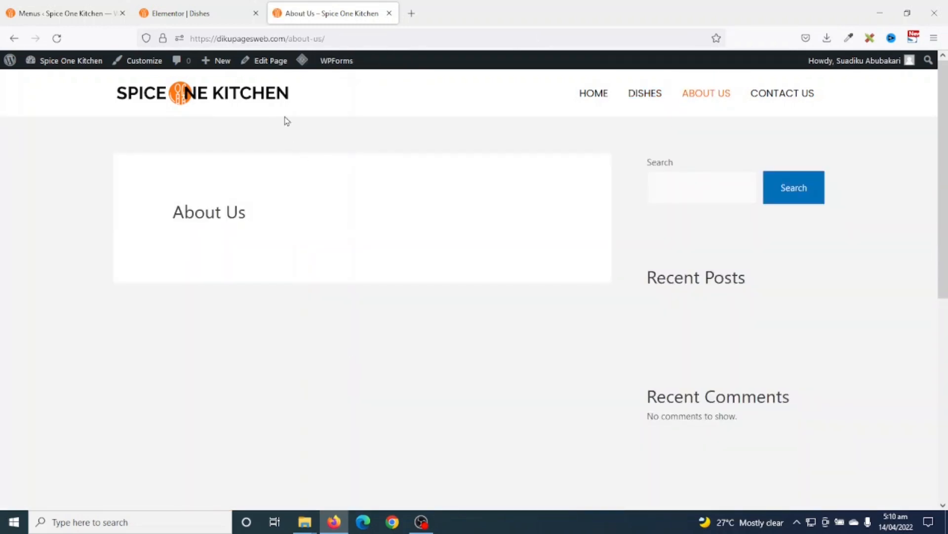
{"action": "left_click", "coordinate": [266, 63]}
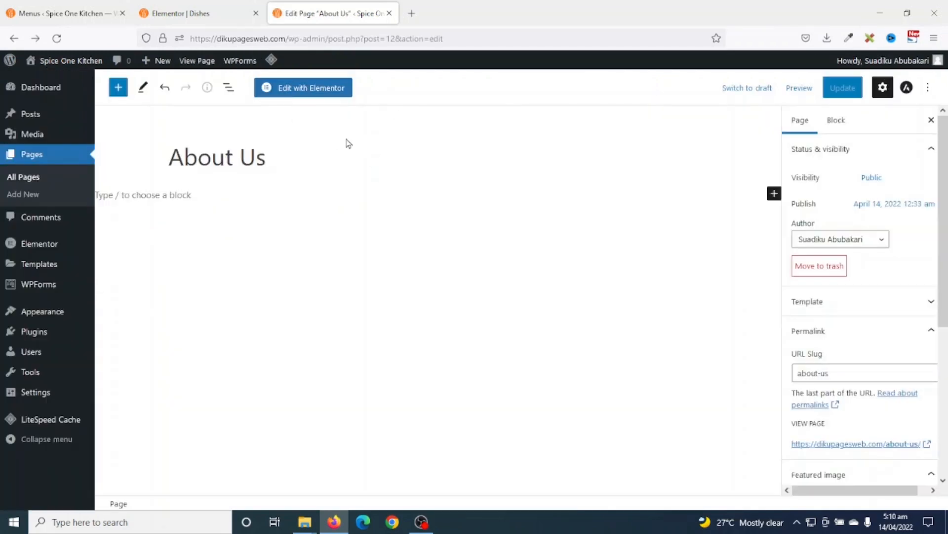
{"action": "left_click", "coordinate": [305, 92]}
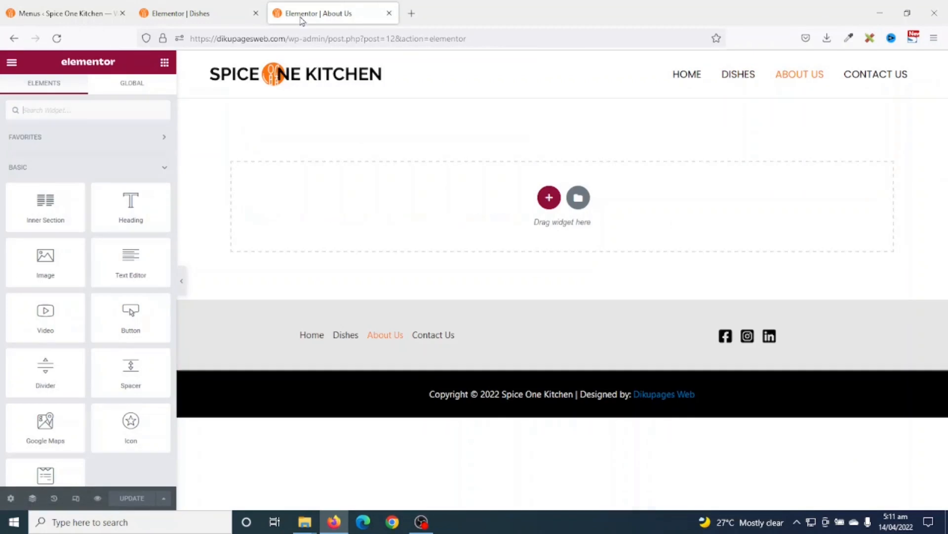
- Copy the Our Dishes hero section from the Dishes page editor
{"action": "left_click", "coordinate": [177, 12]}
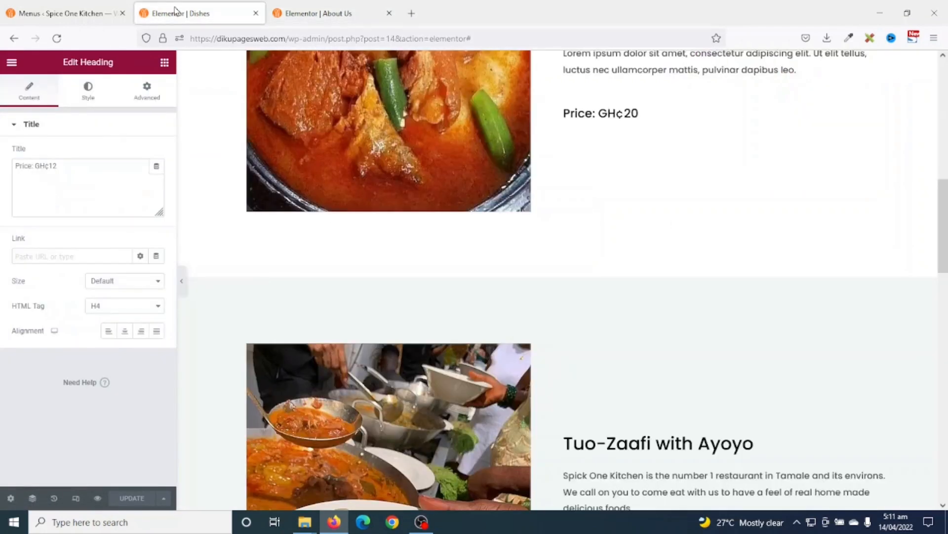
{"action": "scroll", "coordinate": [346, 137], "scroll_direction": "up", "scroll_amount": 10}
{"action": "left_click", "coordinate": [660, 280]}
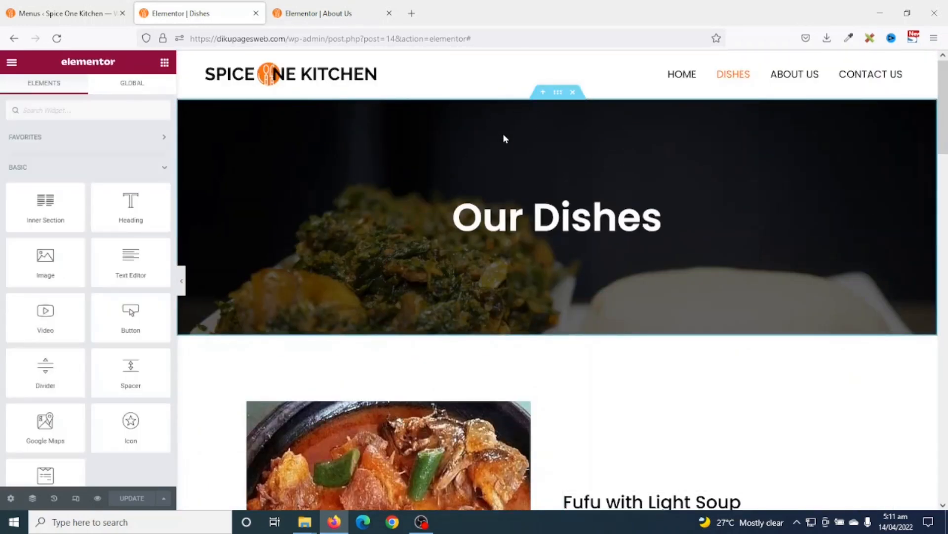
{"action": "right_click", "coordinate": [559, 93]}
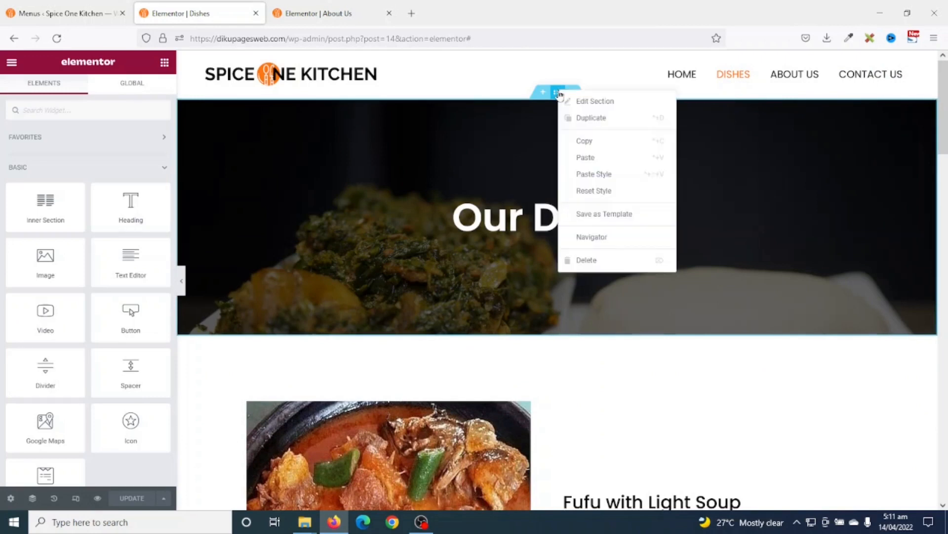
{"action": "left_click", "coordinate": [600, 142]}
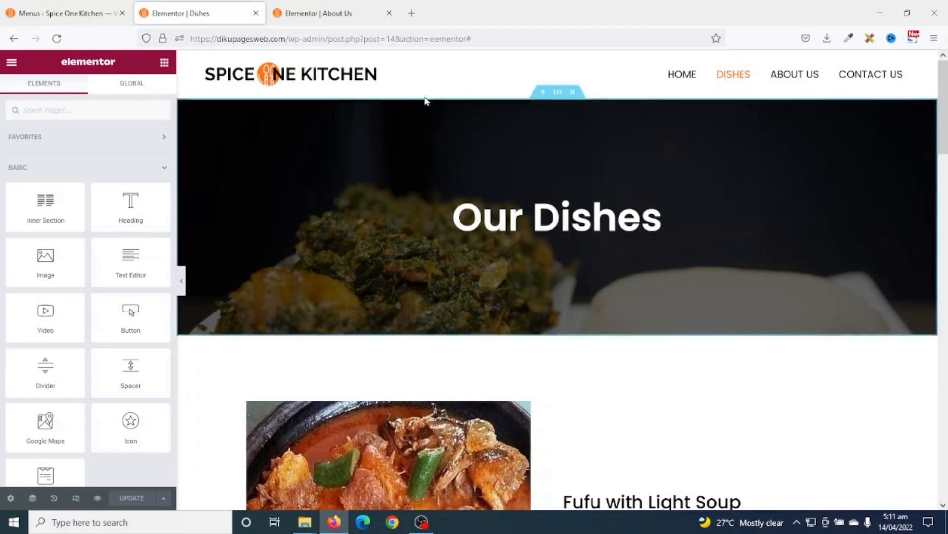
- Paste the hero into the About Us page and retitle its heading 'About Us'
{"action": "left_click", "coordinate": [330, 17]}
{"action": "right_click", "coordinate": [716, 211]}
{"action": "left_click", "coordinate": [736, 216]}
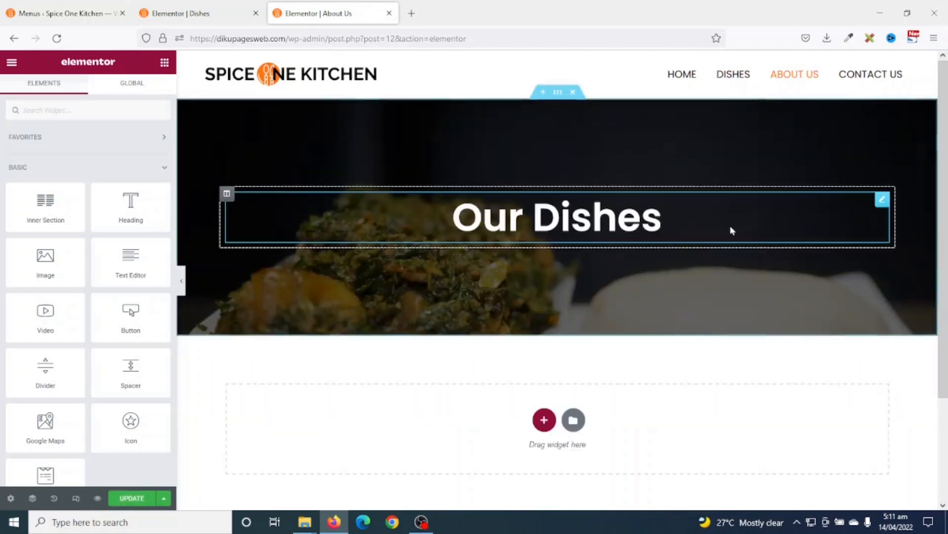
{"action": "left_click", "coordinate": [668, 227]}
{"action": "left_click_drag", "start_coordinate": [664, 225], "coordinate": [456, 218]}
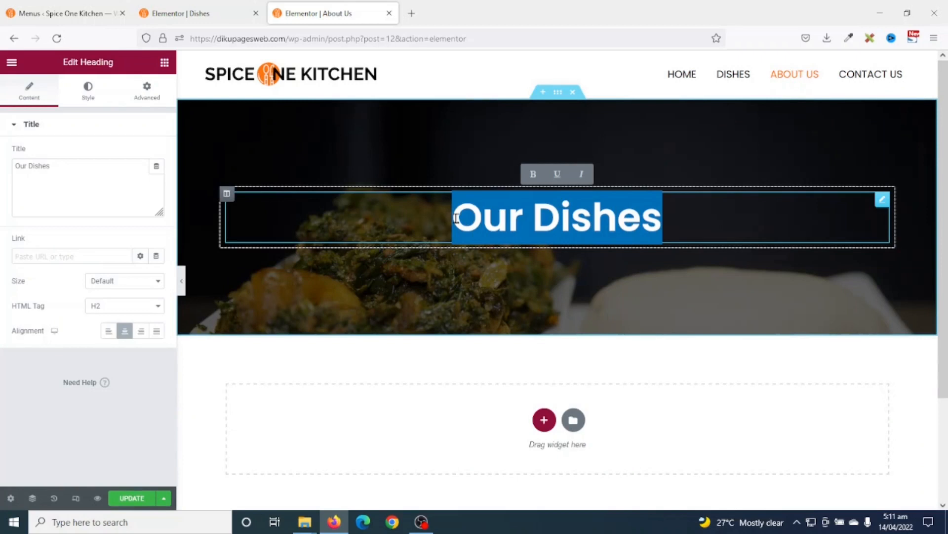
{"action": "type", "text": "About U"}
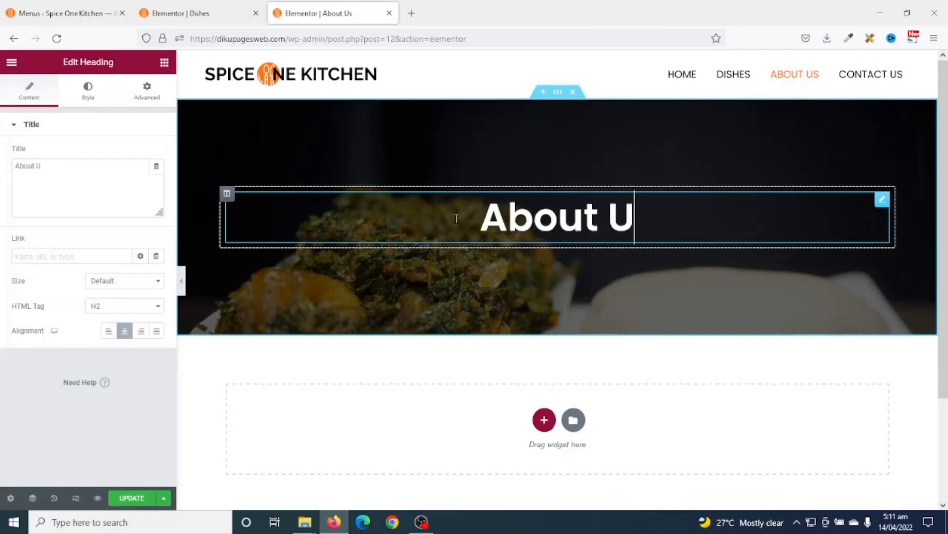
{"action": "type", "text": "s"}
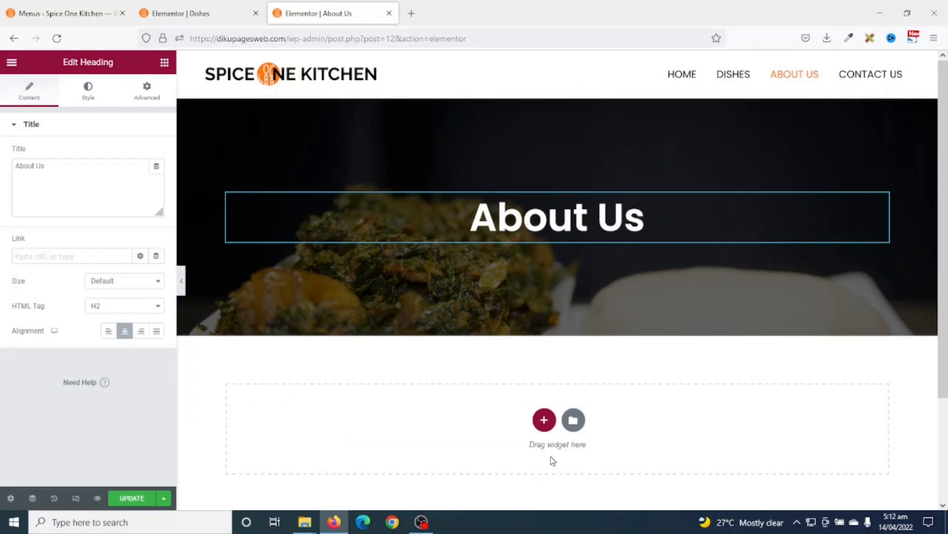
{"action": "left_click", "coordinate": [194, 15]}
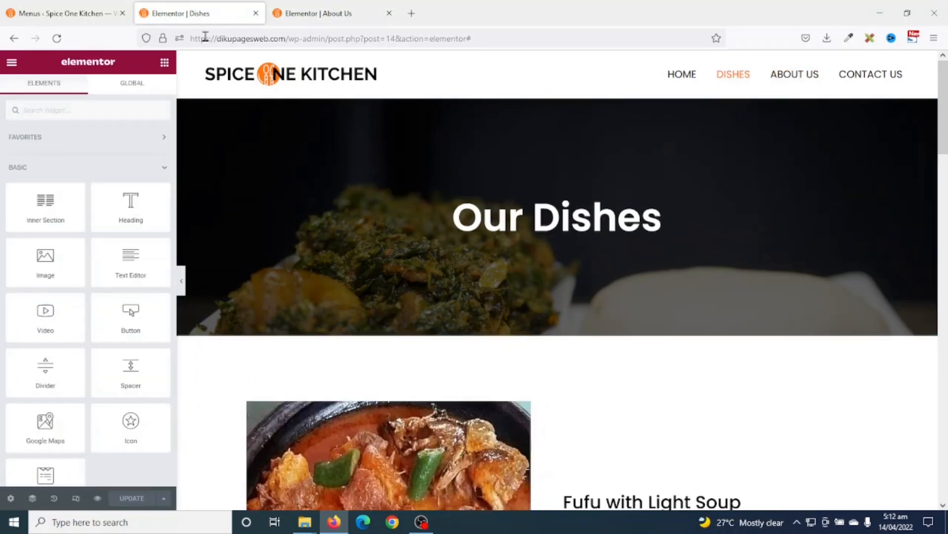
- Copy the Fufu with Light Soup dish section on the Dishes page
{"action": "scroll", "coordinate": [479, 339], "scroll_direction": "down", "scroll_amount": 5}
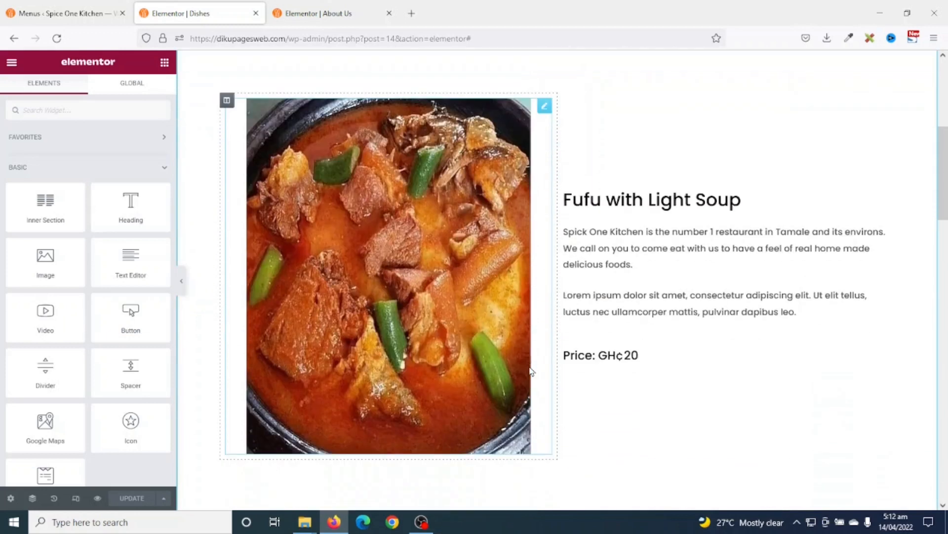
{"action": "scroll", "coordinate": [572, 286], "scroll_direction": "up", "scroll_amount": 2}
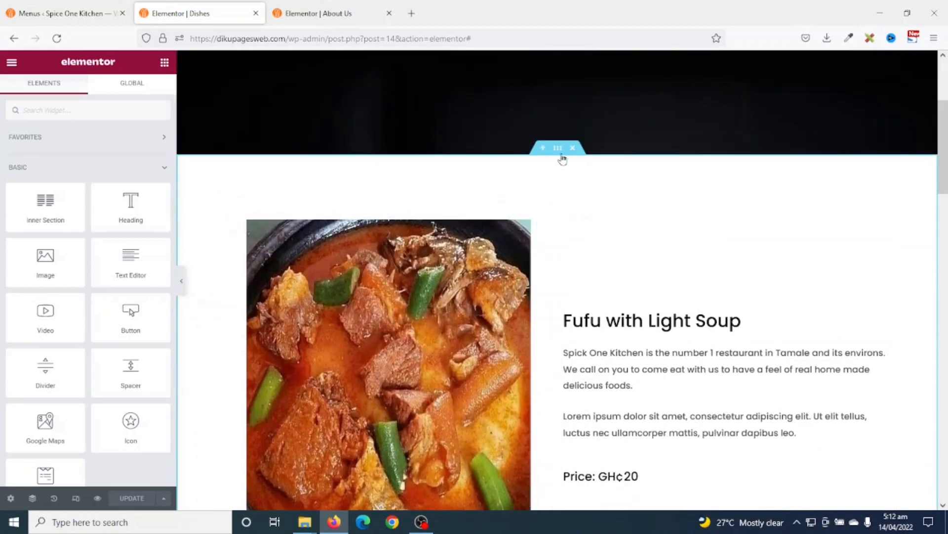
{"action": "right_click", "coordinate": [559, 153]}
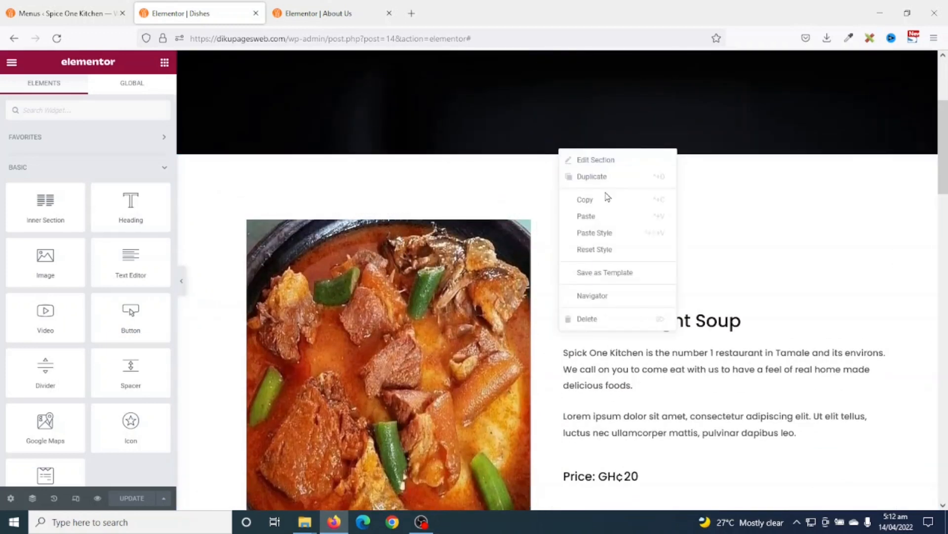
{"action": "left_click", "coordinate": [600, 203]}
{"action": "scroll", "coordinate": [614, 275], "scroll_direction": "down", "scroll_amount": 1}
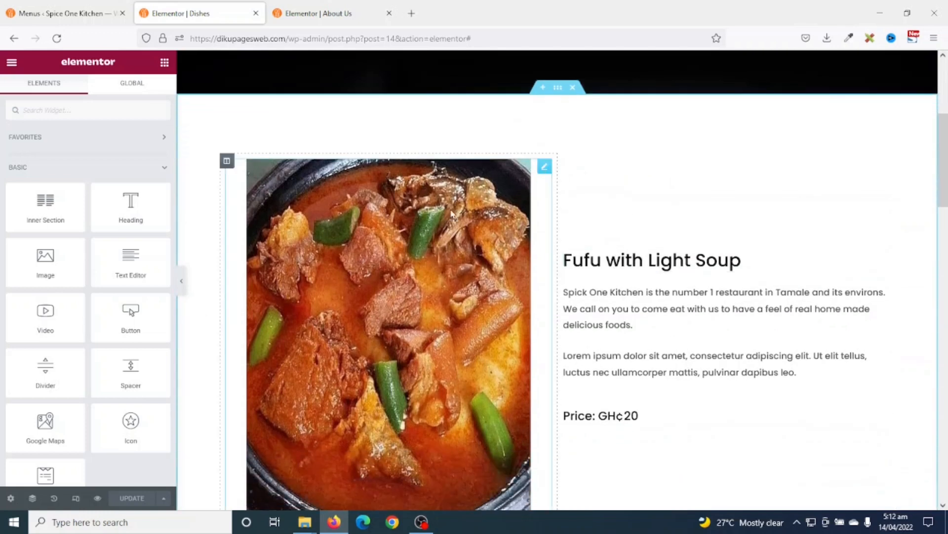
- Paste the Fufu with Light Soup section below the About Us hero
{"action": "left_click", "coordinate": [318, 13]}
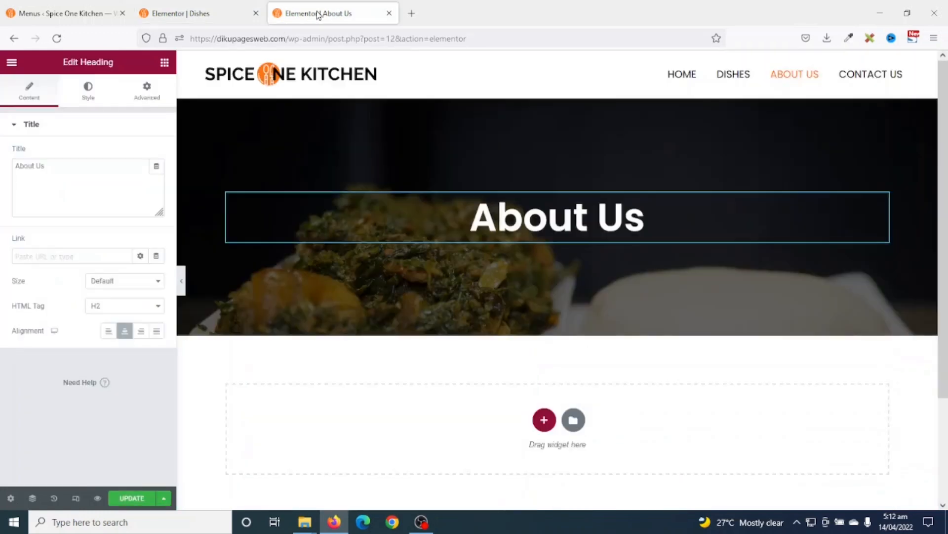
{"action": "right_click", "coordinate": [715, 428]}
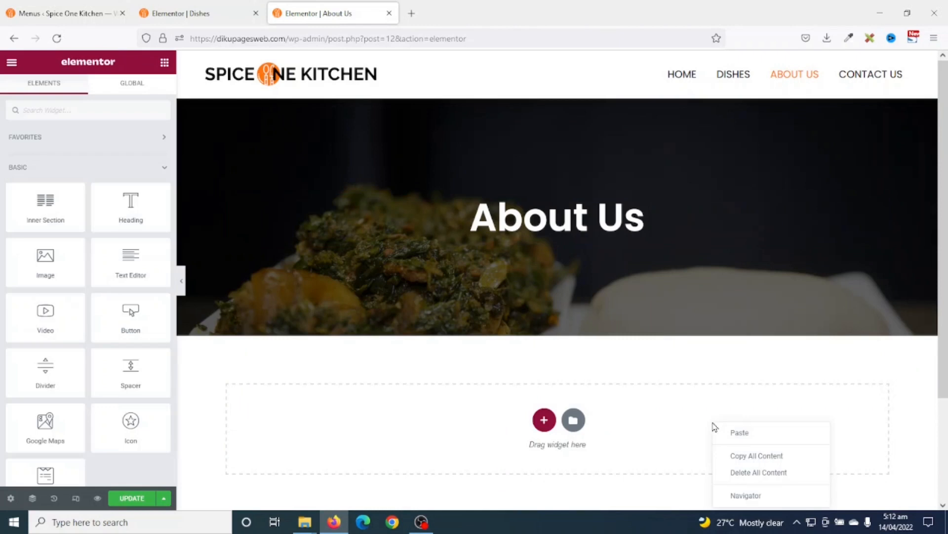
{"action": "left_click", "coordinate": [739, 433]}
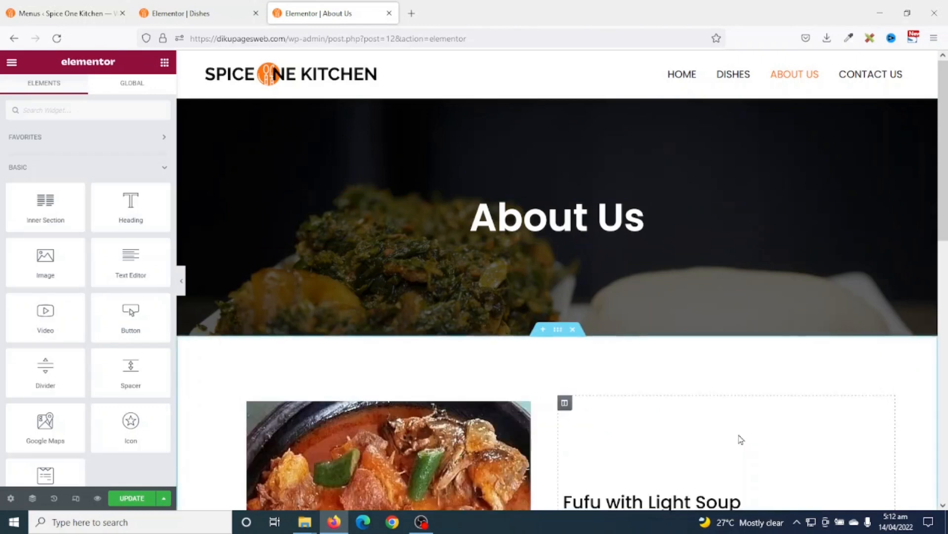
{"action": "scroll", "coordinate": [406, 306], "scroll_direction": "up", "scroll_amount": 2}
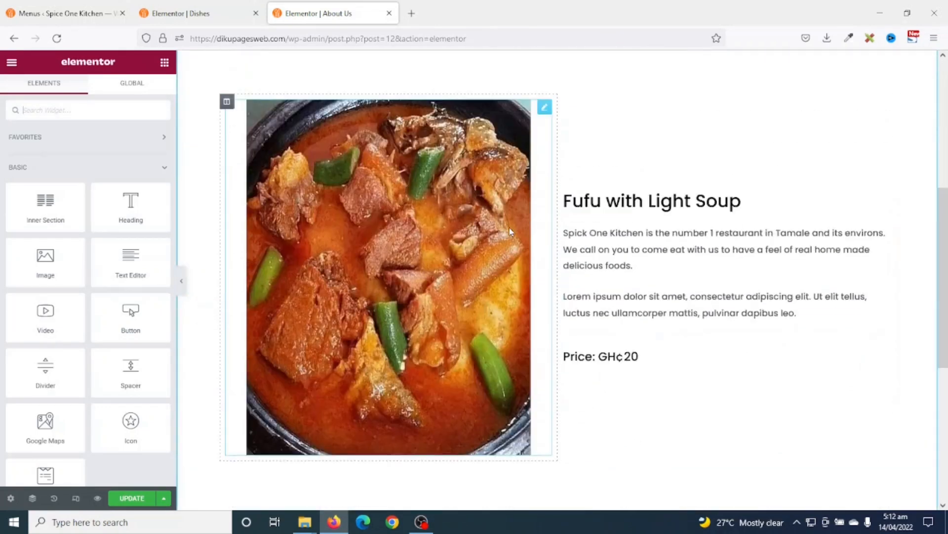
- Replace the pasted section's photo with fufu-about from the Media Library
{"action": "left_click", "coordinate": [432, 268]}
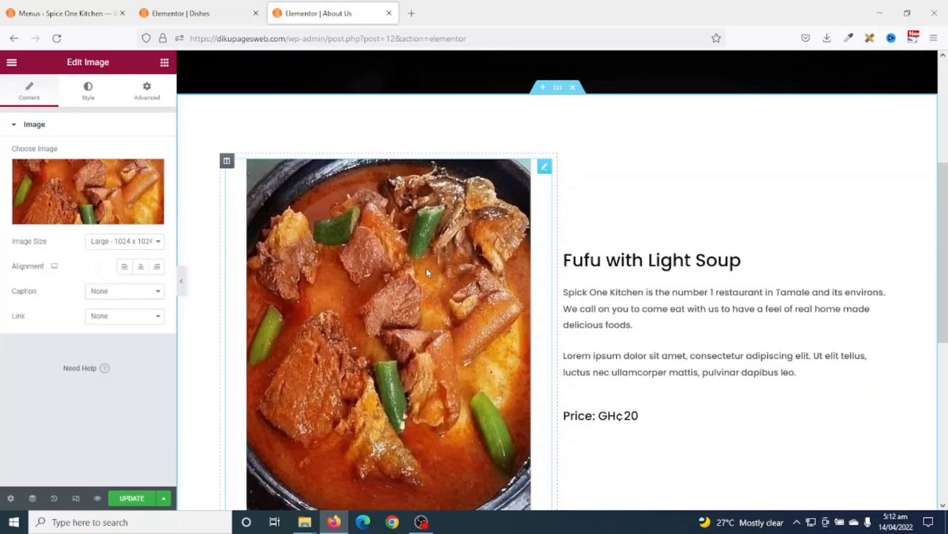
{"action": "left_click", "coordinate": [111, 198]}
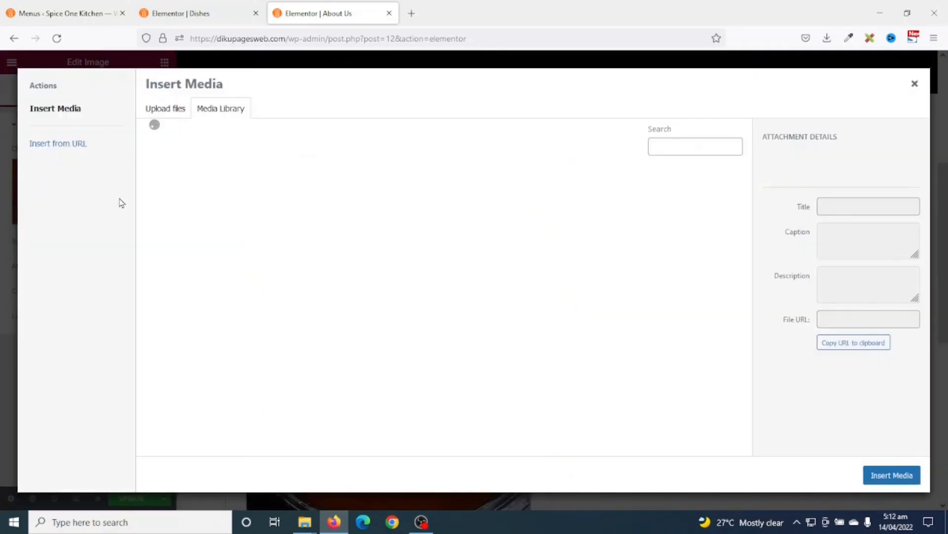
{"action": "left_click", "coordinate": [439, 207]}
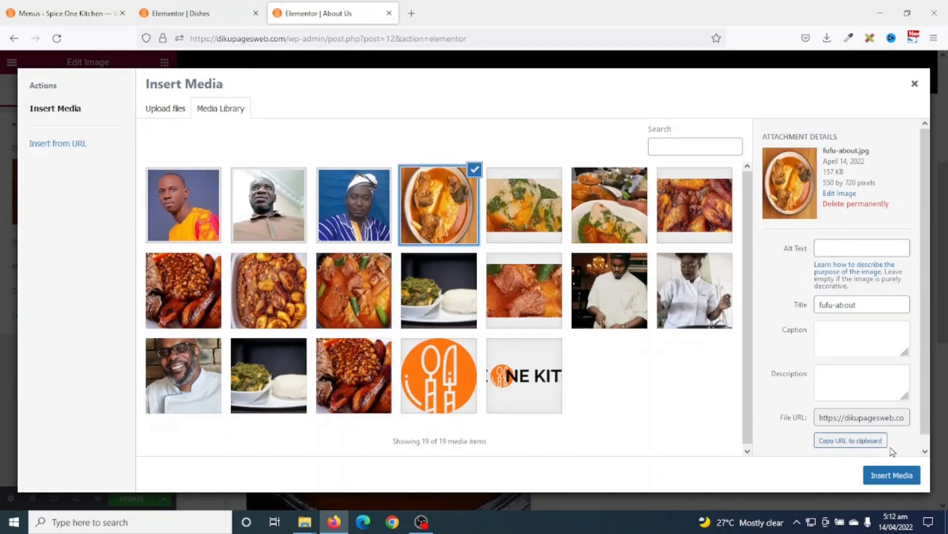
{"action": "left_click", "coordinate": [894, 475]}
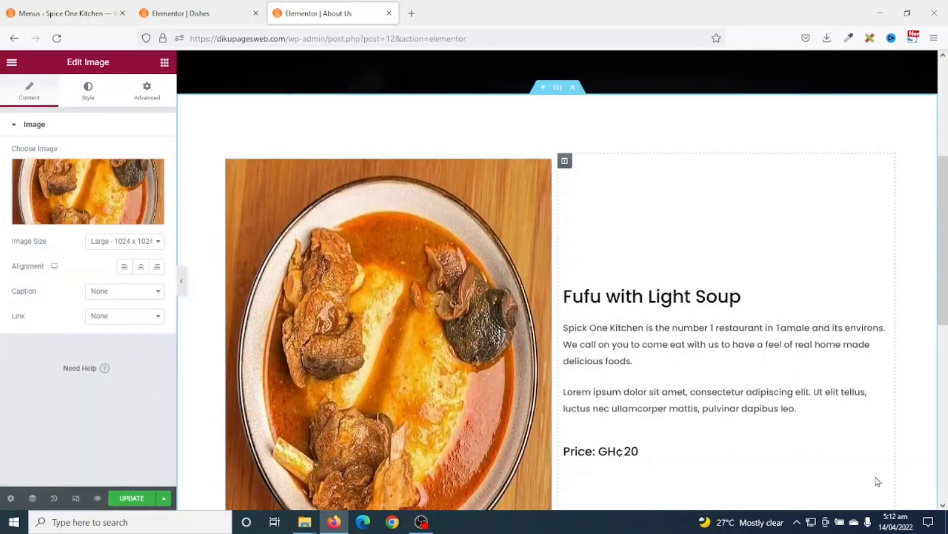
- Retitle the heading 'Welcome to Spice One Kitchen' and duplicate its paragraph block
{"action": "left_click", "coordinate": [765, 304]}
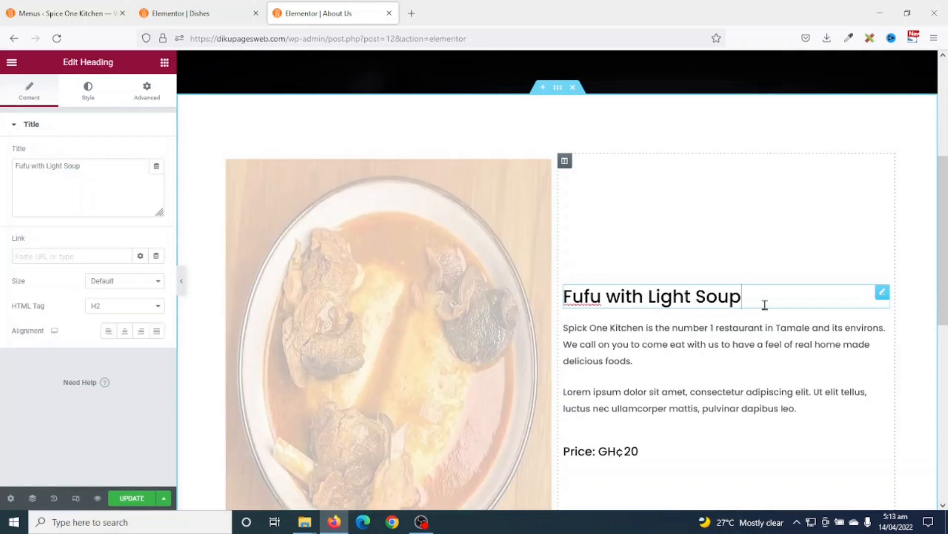
{"action": "left_click_drag", "start_coordinate": [762, 296], "coordinate": [565, 295]}
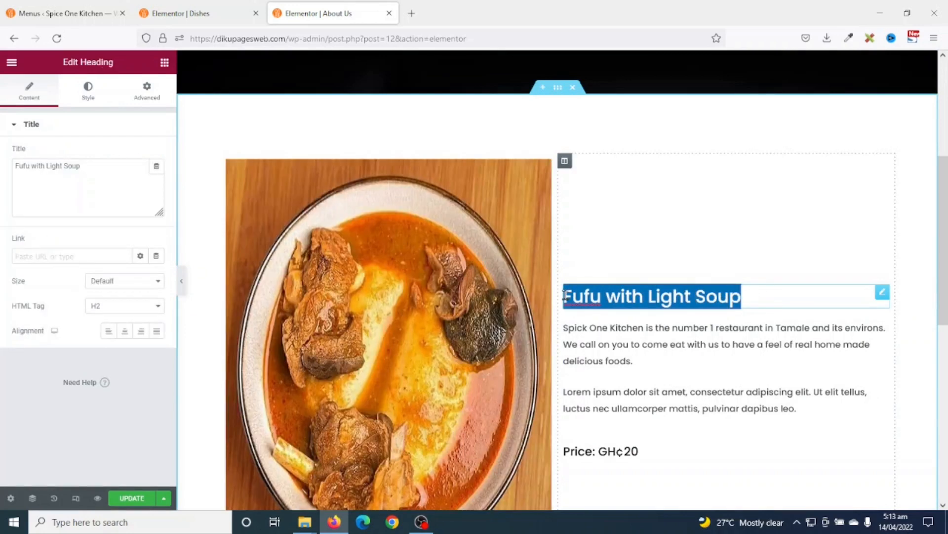
{"action": "type", "text": "Welcome to Sp"}
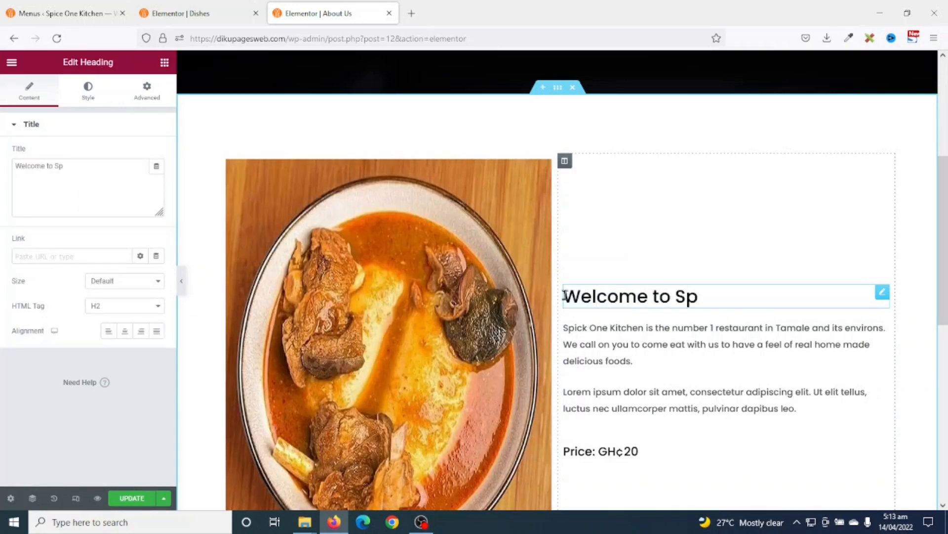
{"action": "type", "text": "ice One Kitchen"}
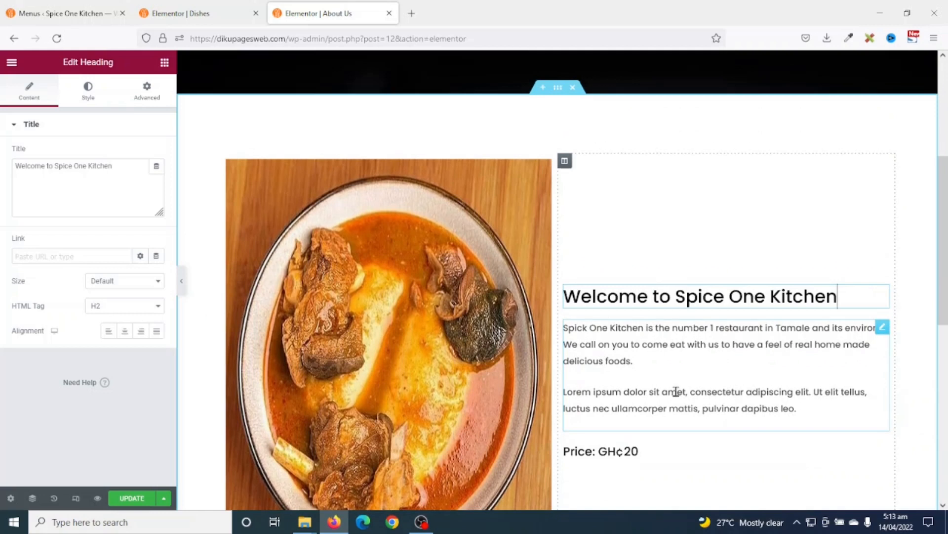
{"action": "scroll", "coordinate": [675, 392], "scroll_direction": "down", "scroll_amount": 1}
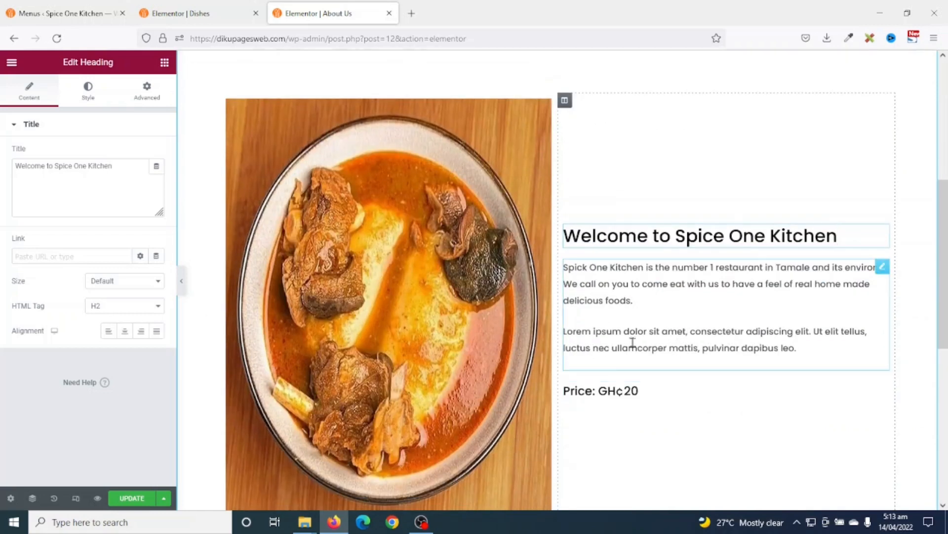
{"action": "right_click", "coordinate": [633, 343]}
{"action": "left_click", "coordinate": [685, 366]}
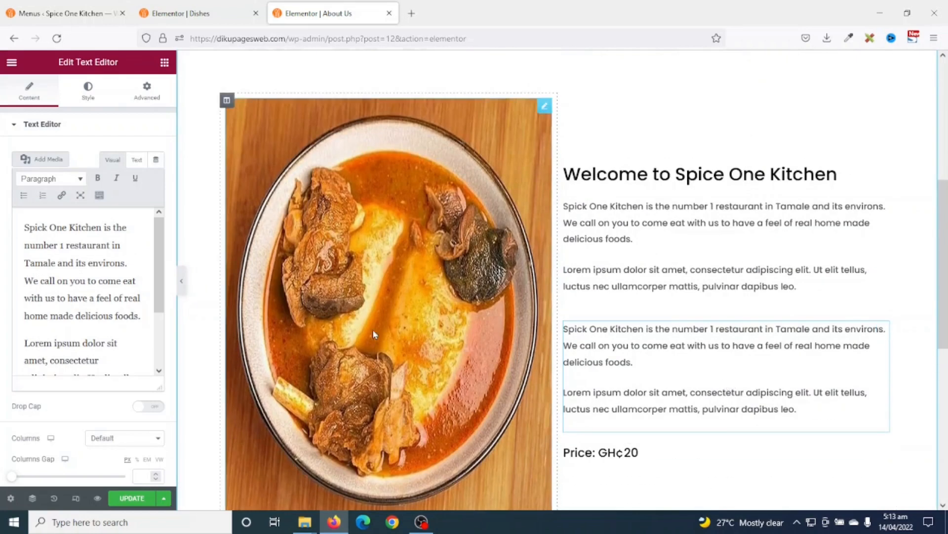
- Set the image's Style width to 70
{"action": "left_click", "coordinate": [384, 242]}
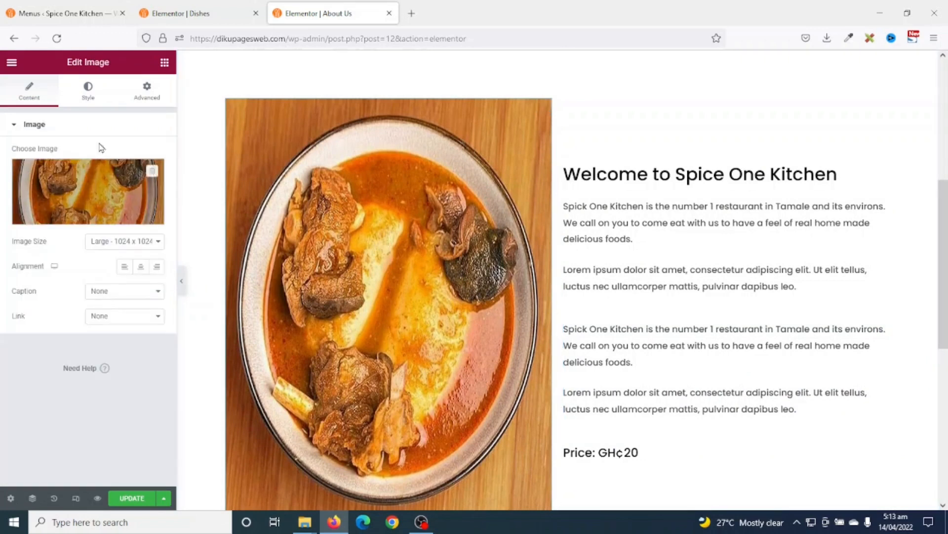
{"action": "left_click", "coordinate": [89, 91]}
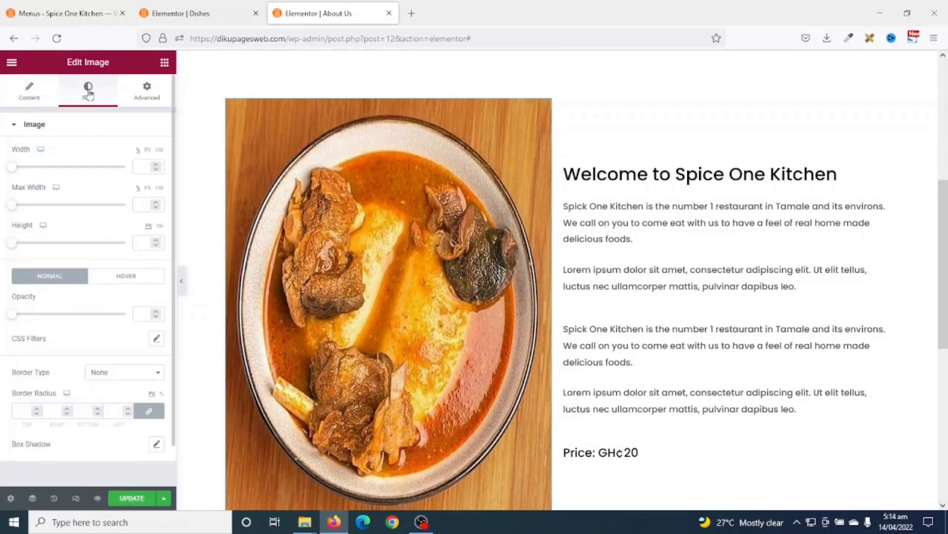
{"action": "left_click_drag", "start_coordinate": [10, 168], "coordinate": [87, 170]}
{"action": "double_click", "coordinate": [157, 164]}
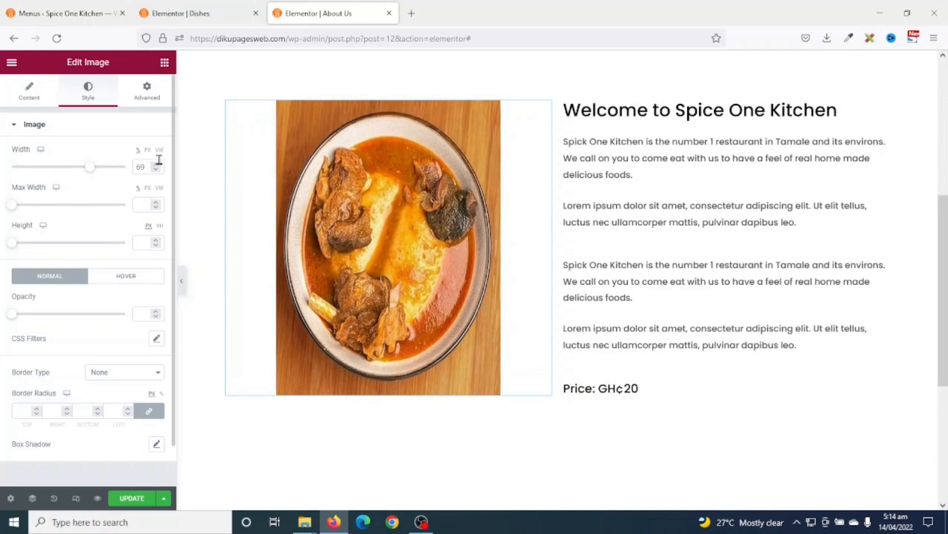
{"action": "left_click", "coordinate": [157, 164]}
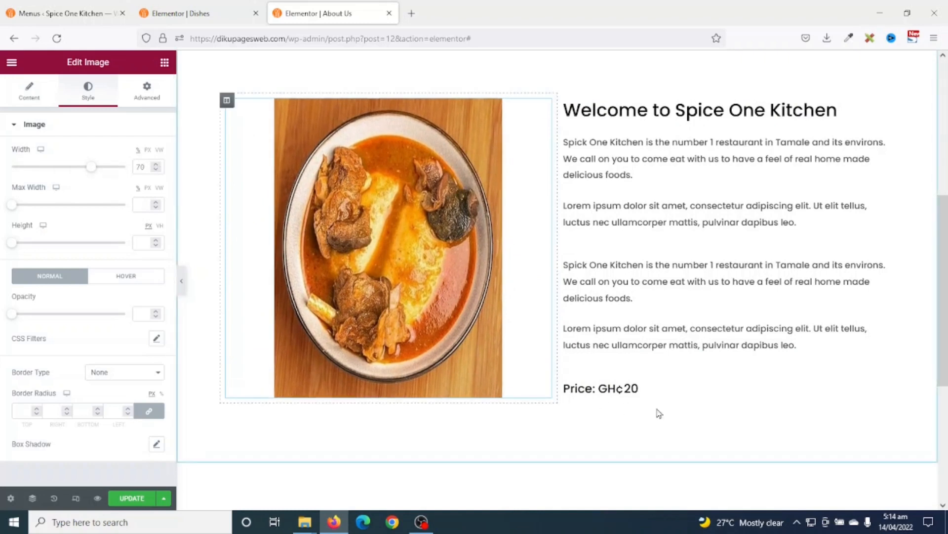
- Delete the Price heading from the welcome row
{"action": "right_click", "coordinate": [607, 394]}
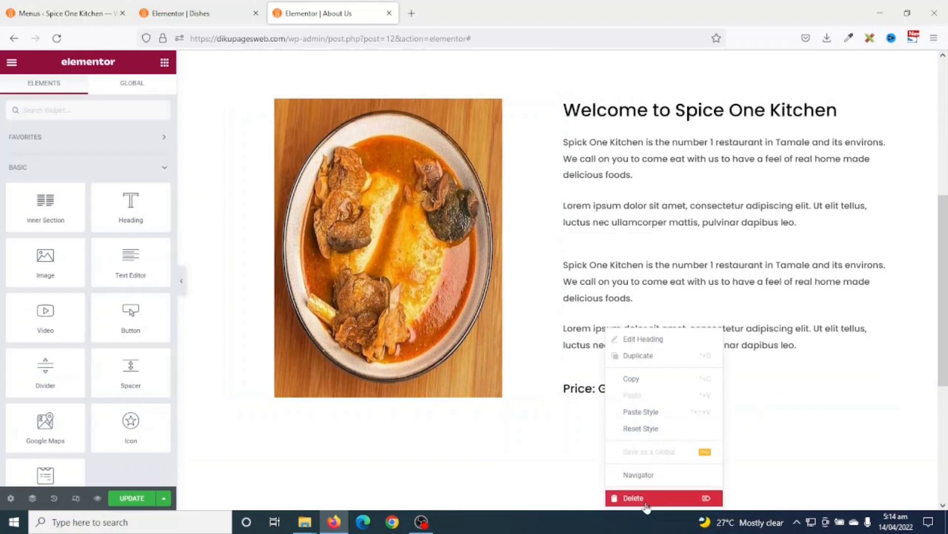
{"action": "left_click", "coordinate": [648, 498]}
{"action": "scroll", "coordinate": [647, 482], "scroll_direction": "up", "scroll_amount": 4}
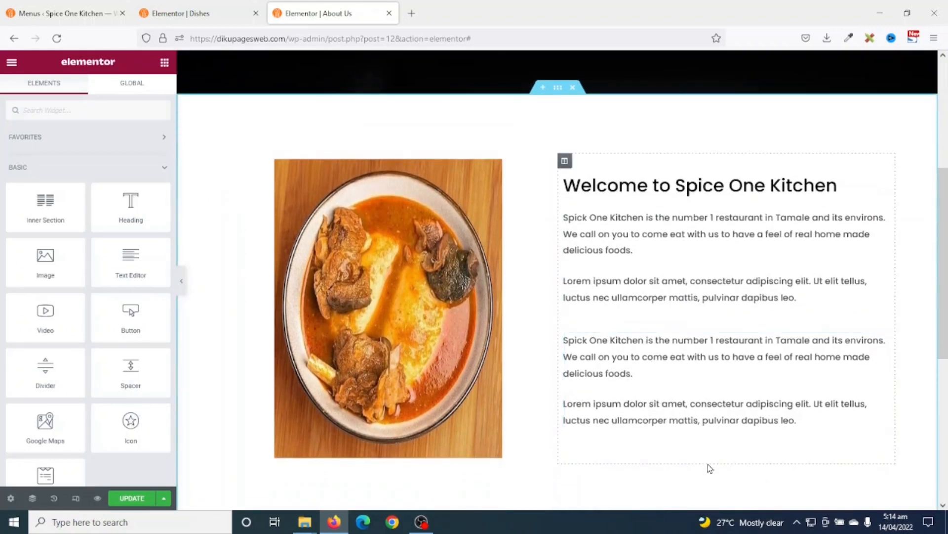
{"action": "scroll", "coordinate": [682, 428], "scroll_direction": "down", "scroll_amount": 6}
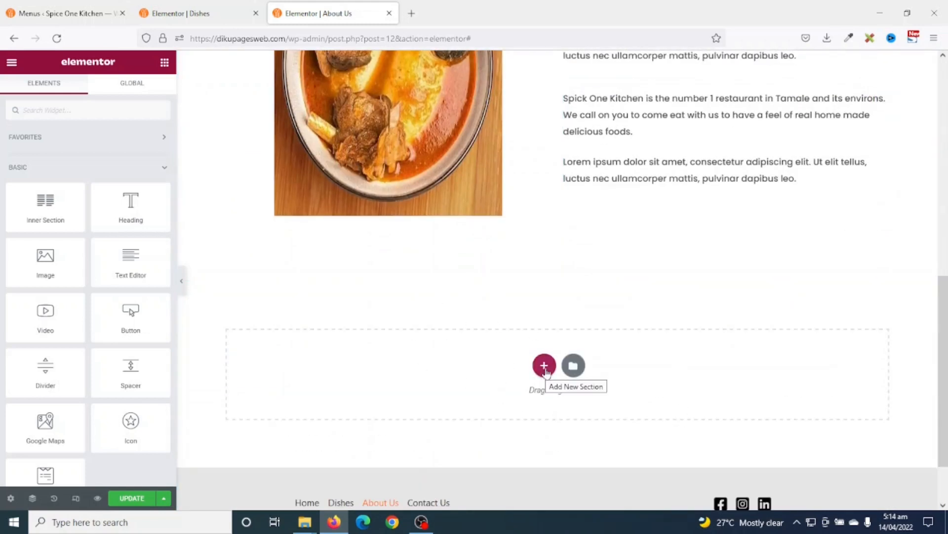
- Add an empty single-column section below the row, then return to the Dishes editor
{"action": "left_click", "coordinate": [546, 370]}
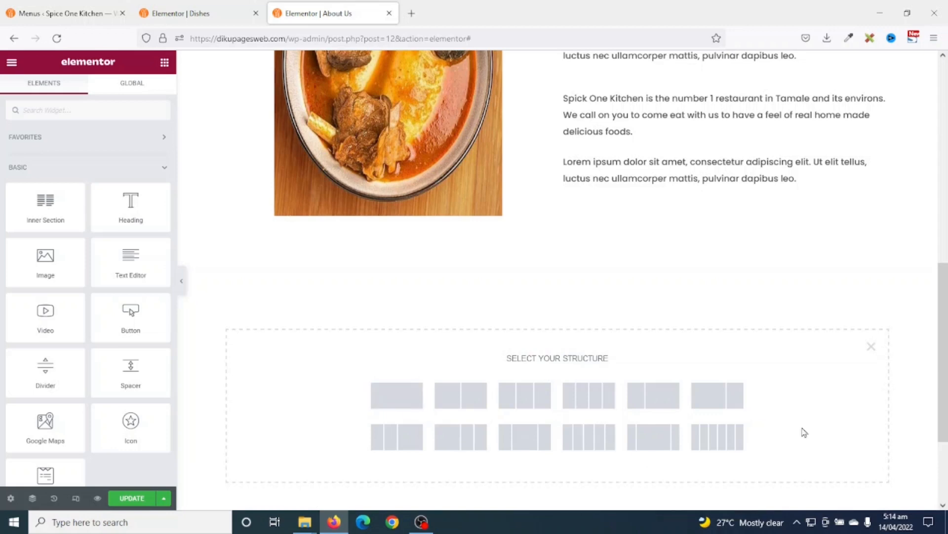
{"action": "left_click", "coordinate": [393, 401]}
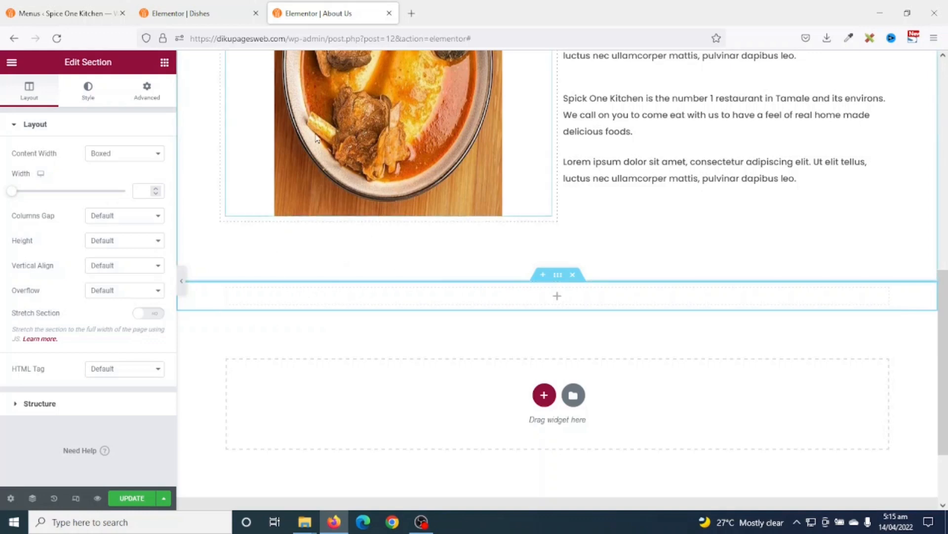
{"action": "left_click", "coordinate": [184, 20]}
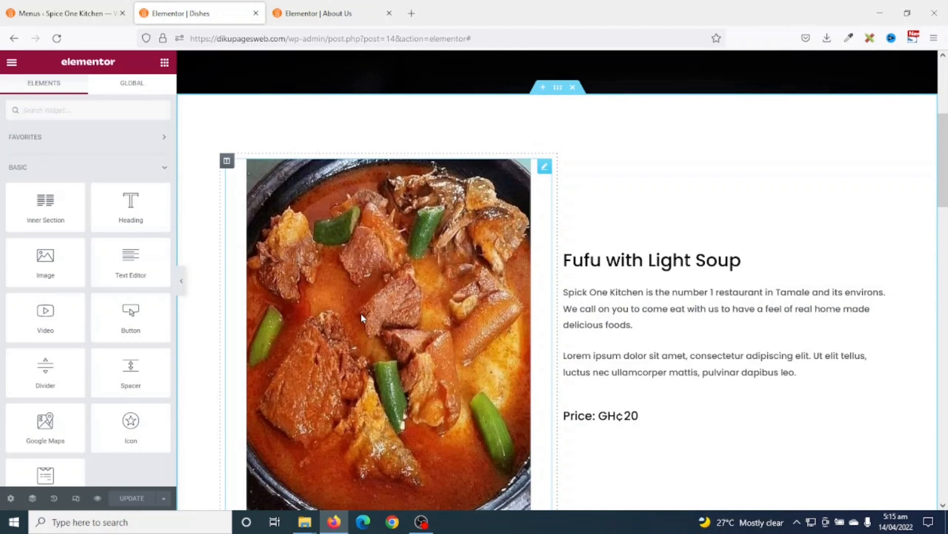
- Open the Home page via Ctrl+E 'home' and copy its Our Dishes section
{"action": "key", "text": "ctrl+e"}
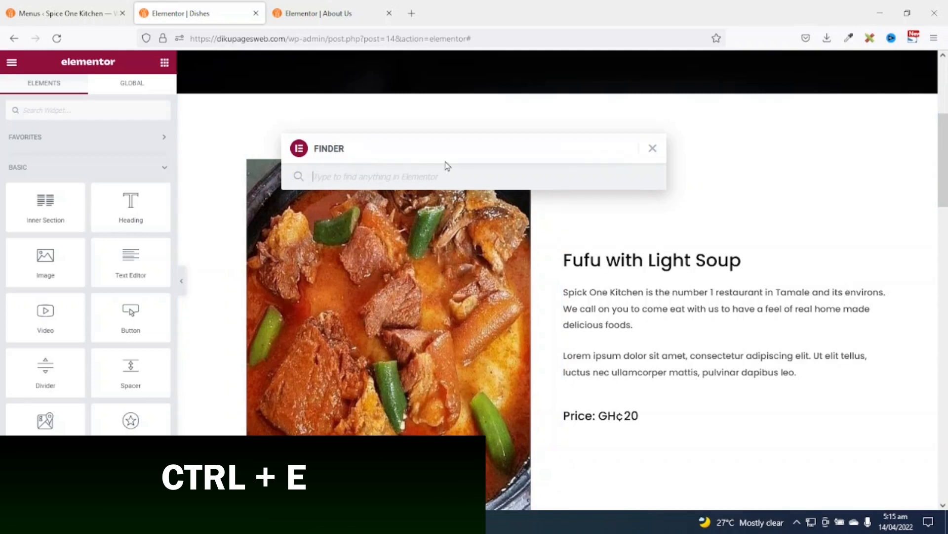
{"action": "type", "text": "home"}
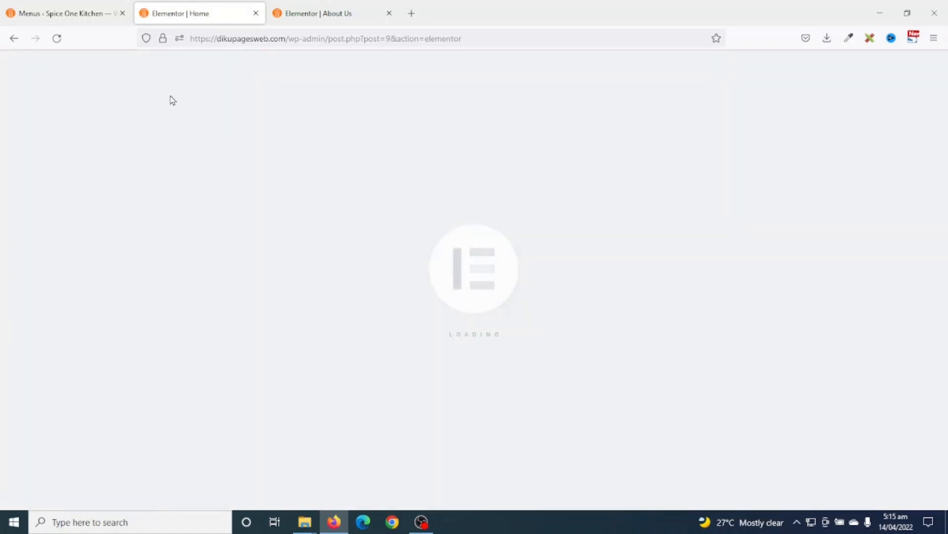
{"action": "scroll", "coordinate": [728, 276], "scroll_direction": "down", "scroll_amount": 10}
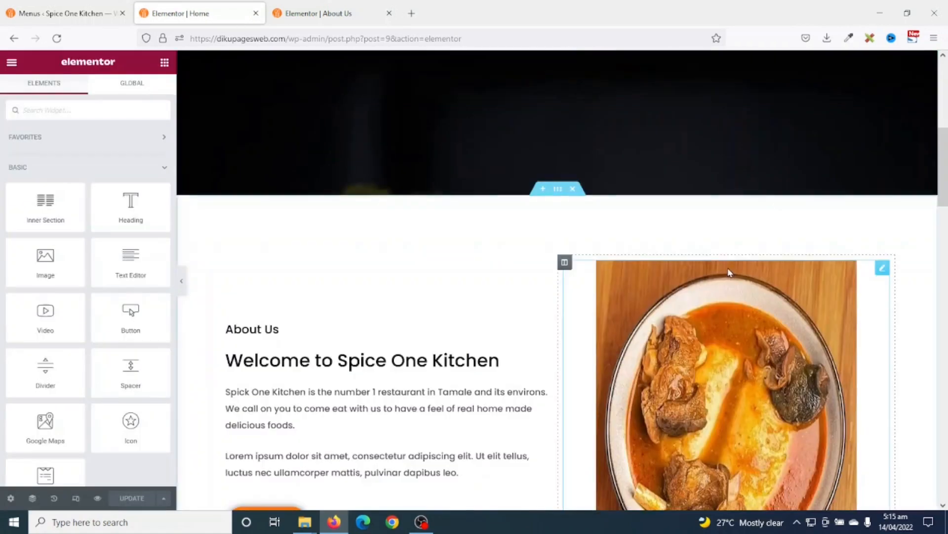
{"action": "scroll", "coordinate": [728, 276], "scroll_direction": "down", "scroll_amount": 6}
{"action": "scroll", "coordinate": [451, 116], "scroll_direction": "up", "scroll_amount": 5}
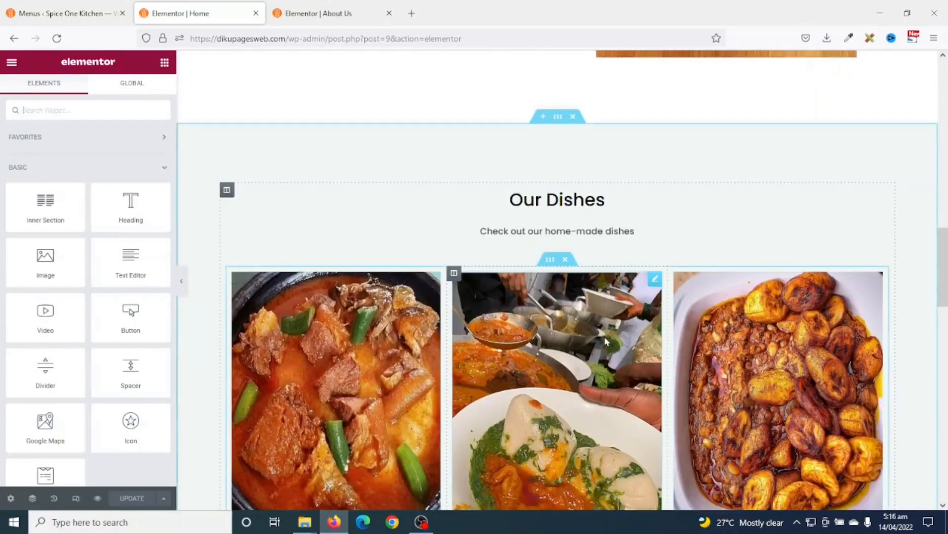
{"action": "scroll", "coordinate": [607, 341], "scroll_direction": "down", "scroll_amount": 4}
{"action": "scroll", "coordinate": [606, 341], "scroll_direction": "up", "scroll_amount": 4}
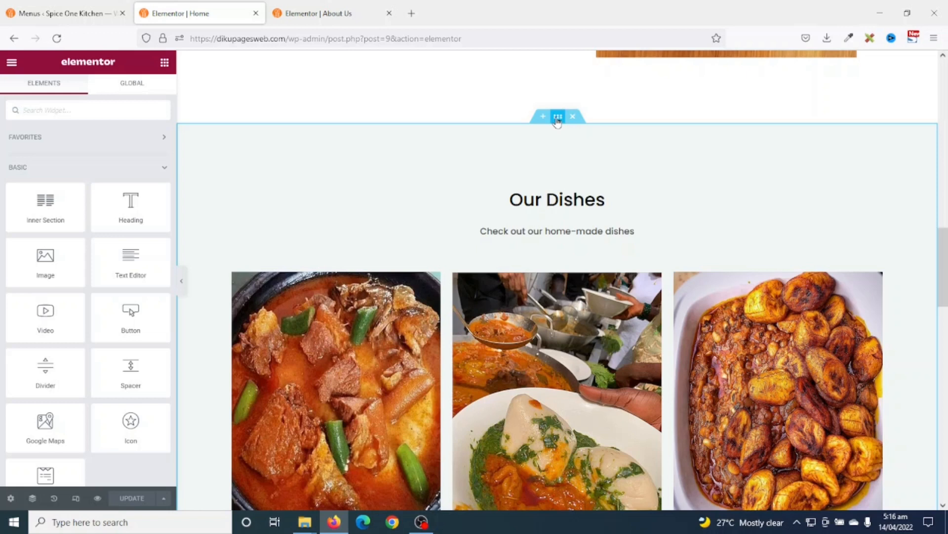
{"action": "right_click", "coordinate": [557, 120]}
{"action": "left_click", "coordinate": [592, 167]}
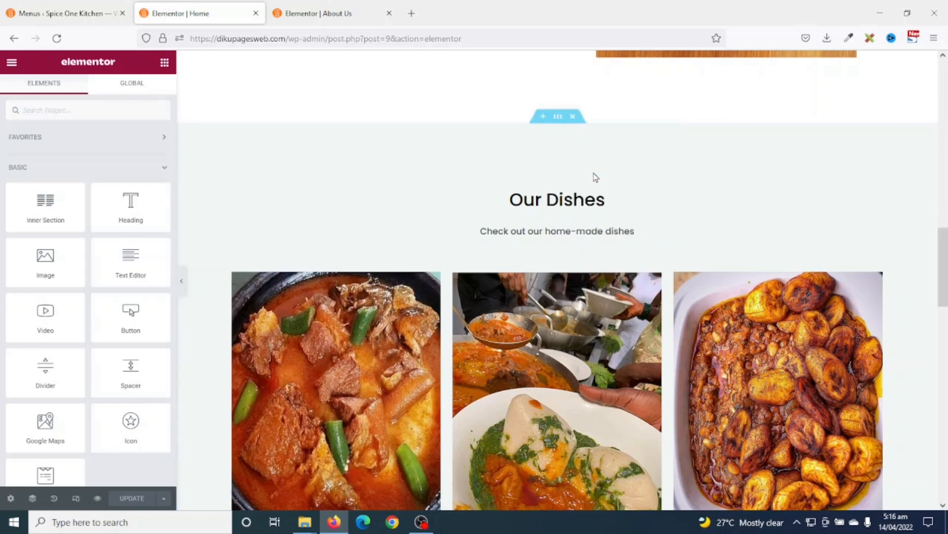
{"action": "left_click", "coordinate": [319, 13]}
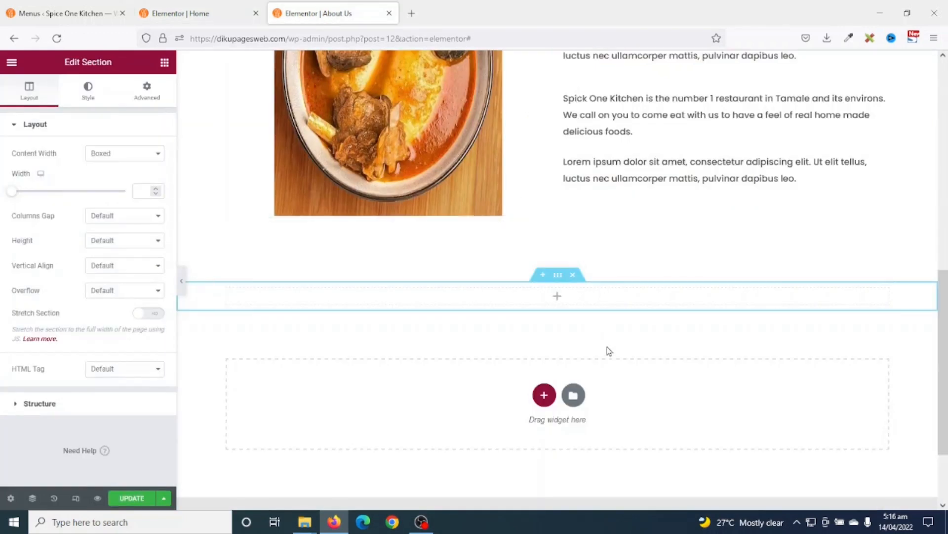
- Replace the empty section with the copied Our Dishes section
{"action": "left_click", "coordinate": [573, 275]}
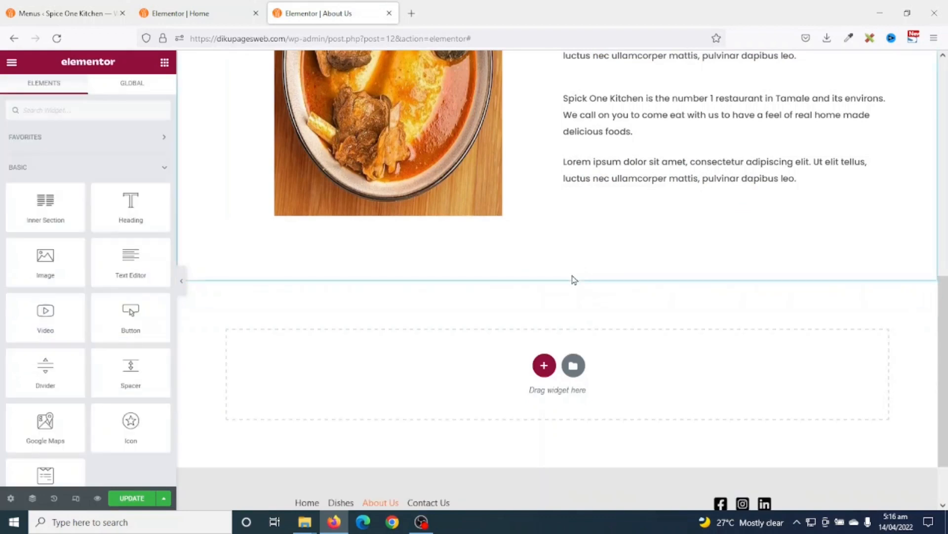
{"action": "right_click", "coordinate": [730, 377]}
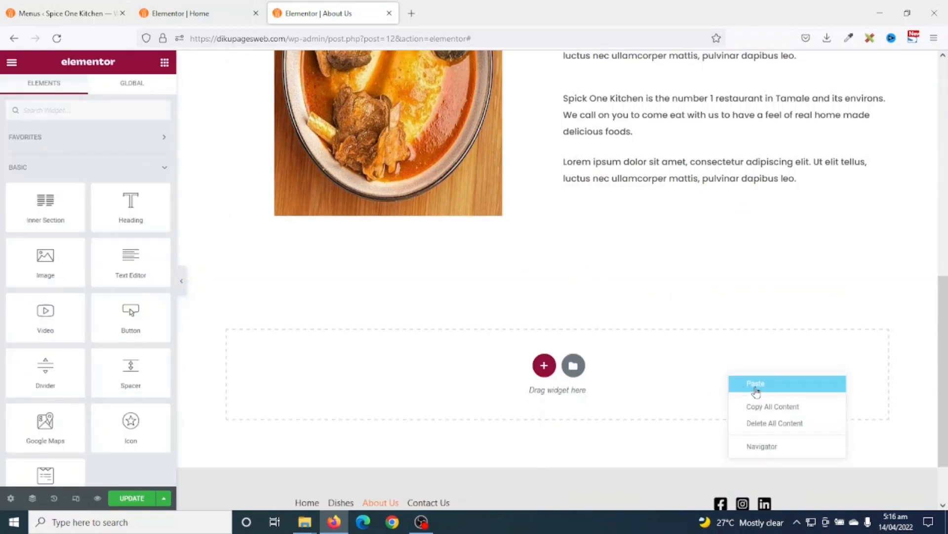
{"action": "left_click", "coordinate": [756, 385]}
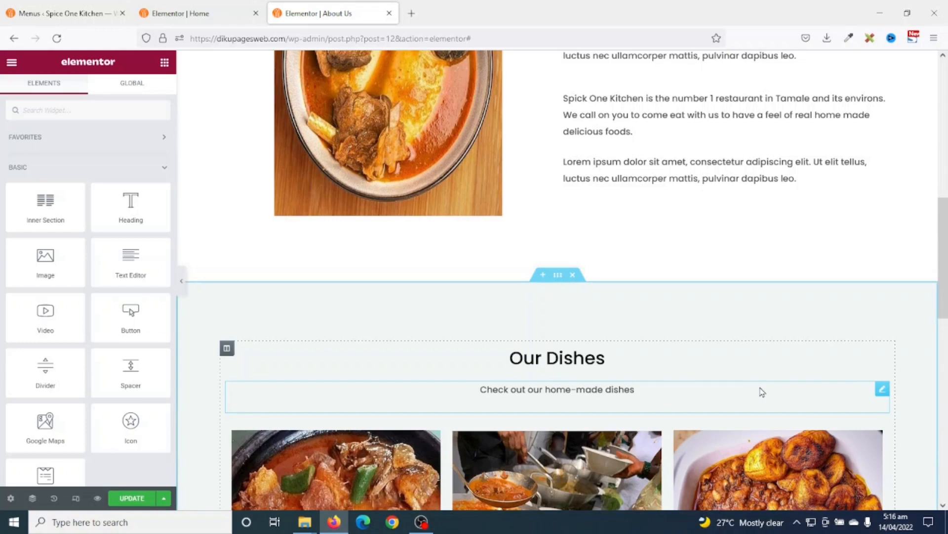
{"action": "scroll", "coordinate": [726, 394], "scroll_direction": "down", "scroll_amount": 1}
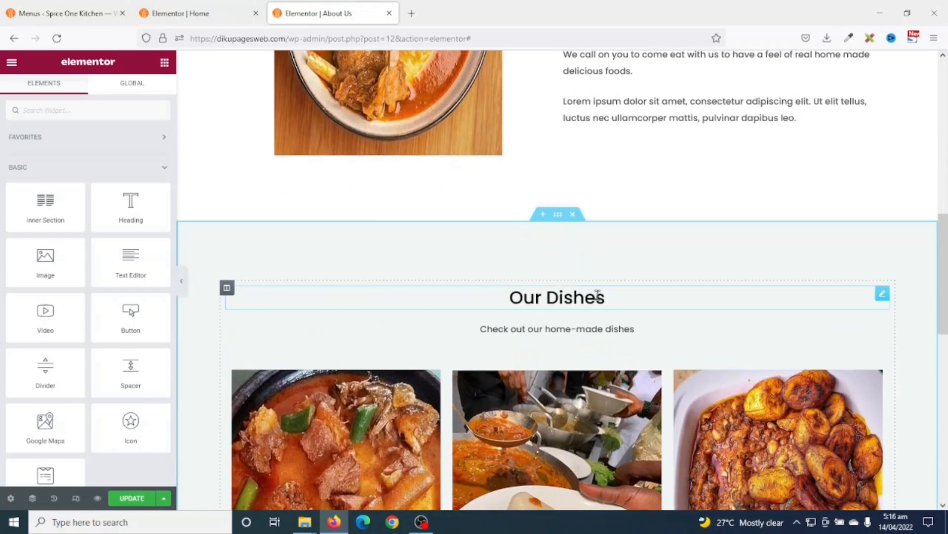
- Change the heading to 'Our Chefs' and the subtitle to 'Meet Our Chefs'
{"action": "left_click", "coordinate": [588, 297]}
{"action": "left_click_drag", "start_coordinate": [606, 297], "coordinate": [508, 298]}
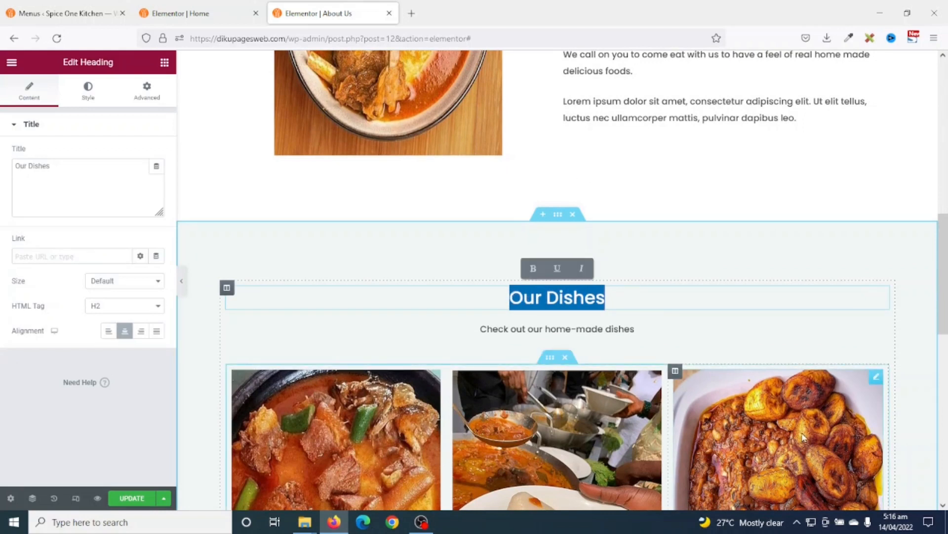
{"action": "type", "text": "O"}
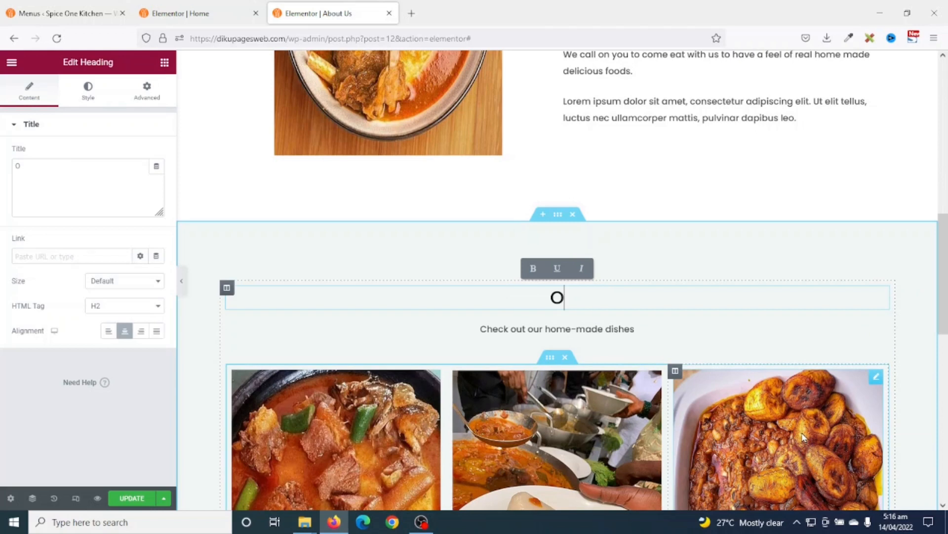
{"action": "type", "text": "ur Chet"}
{"action": "type", "text": "s"}
{"action": "key", "text": "BackSpace"}
{"action": "key", "text": "BackSpace"}
{"action": "type", "text": "fs"}
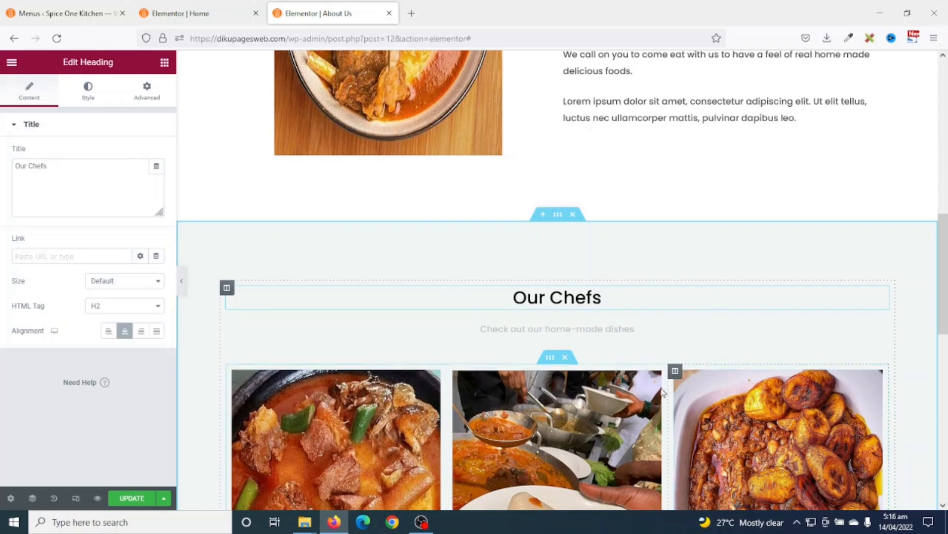
{"action": "left_click", "coordinate": [638, 328]}
{"action": "left_click_drag", "start_coordinate": [637, 329], "coordinate": [484, 344]}
{"action": "type", "text": "Meet Our Chefs"}
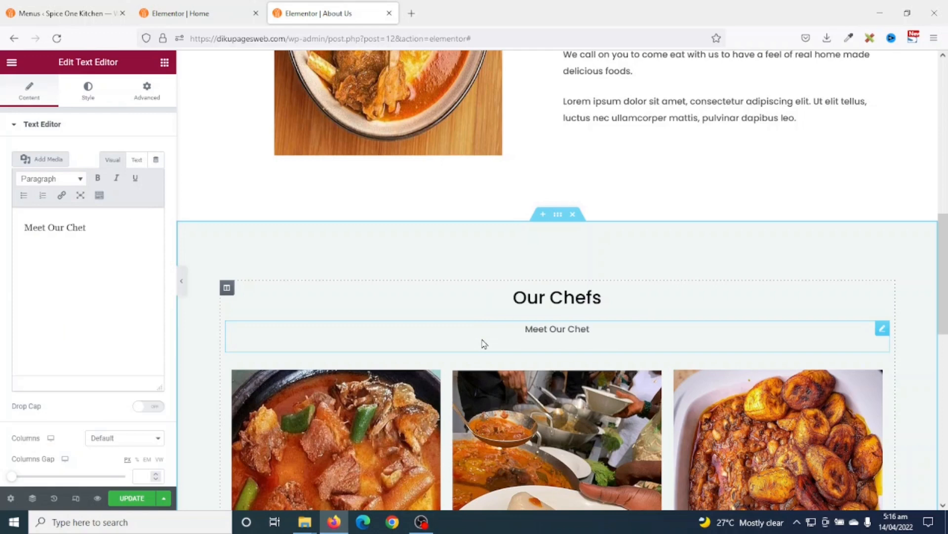
- Swap the first card's Fufu photo for the smiling chef photo
{"action": "scroll", "coordinate": [338, 371], "scroll_direction": "down", "scroll_amount": 3}
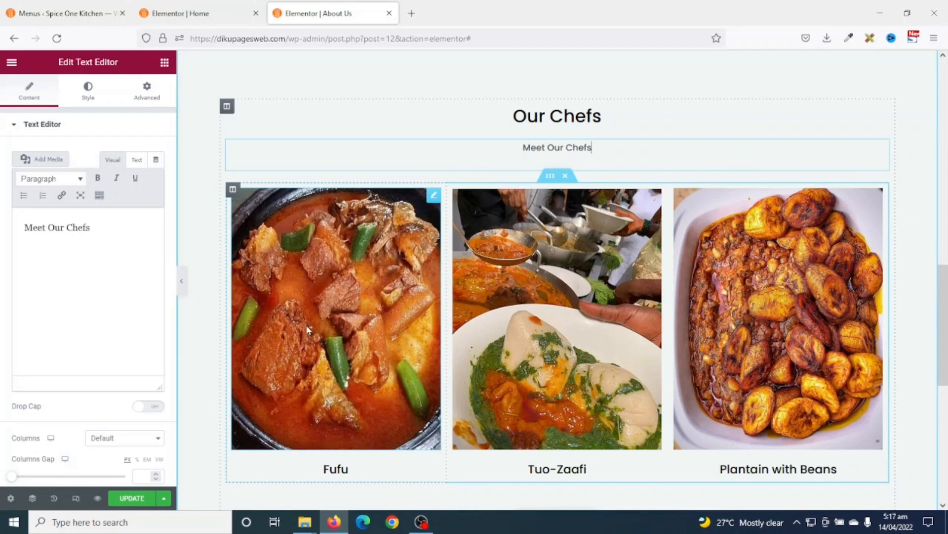
{"action": "left_click", "coordinate": [331, 269]}
{"action": "left_click", "coordinate": [75, 182]}
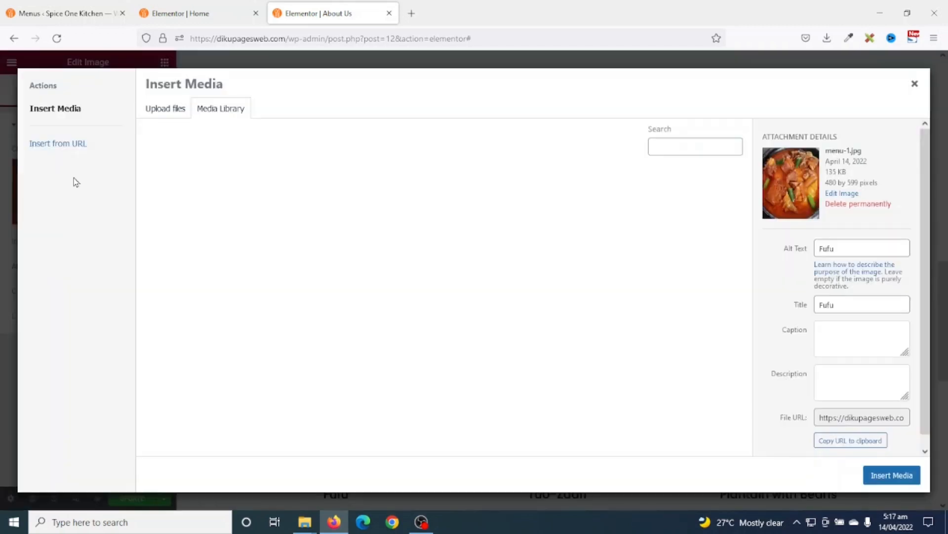
{"action": "left_click", "coordinate": [192, 358]}
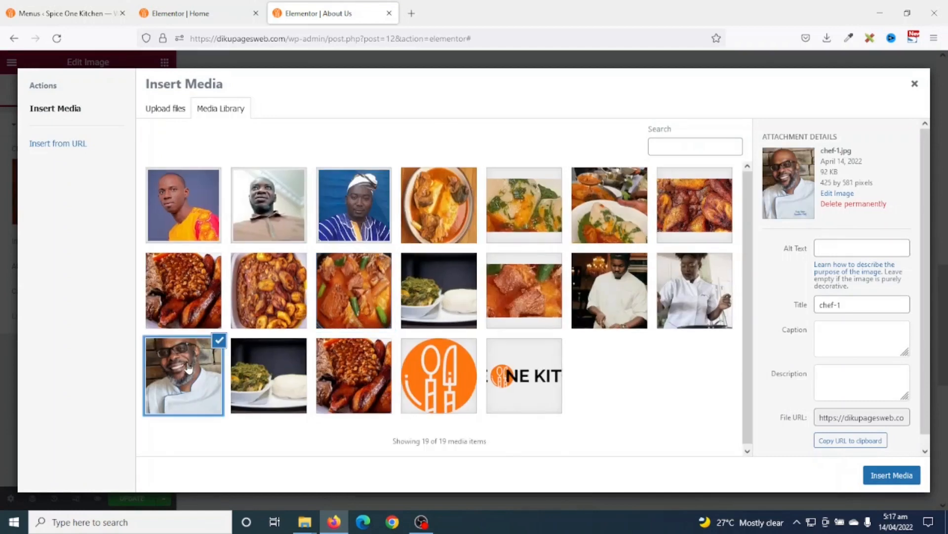
{"action": "left_click", "coordinate": [892, 475]}
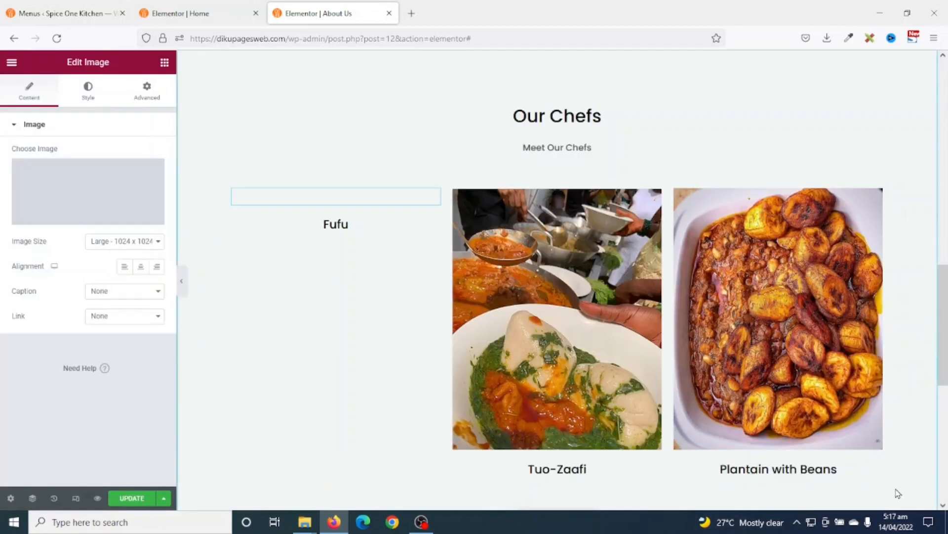
- Replace the Fufu heading with the chef's name, duplicate it, and set font size 30
{"action": "scroll", "coordinate": [896, 492], "scroll_direction": "down", "scroll_amount": 1}
{"action": "left_click", "coordinate": [336, 433]}
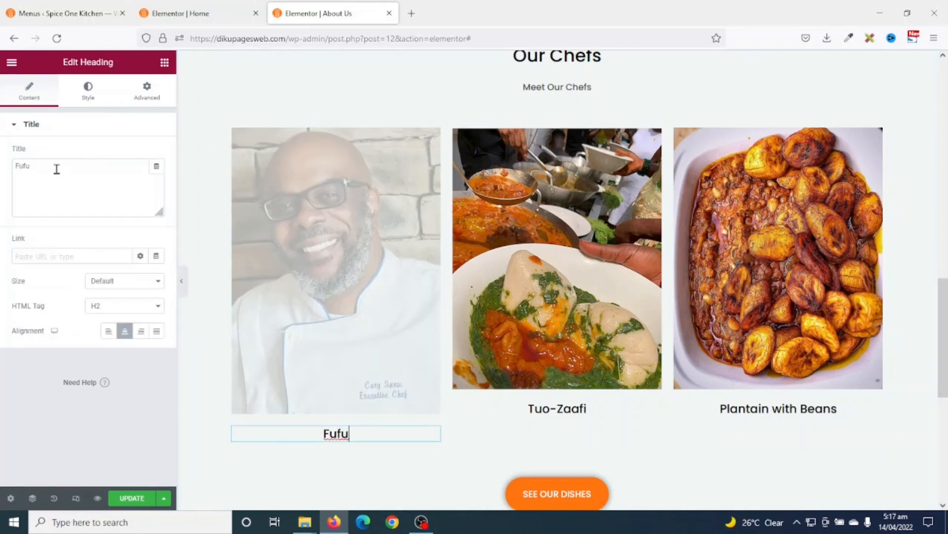
{"action": "left_click_drag", "start_coordinate": [57, 169], "coordinate": [2, 168]}
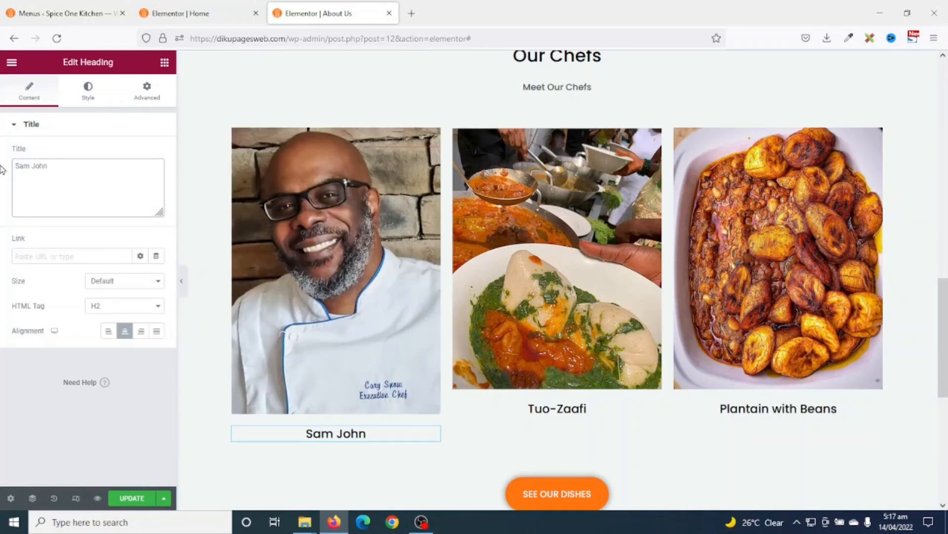
{"action": "right_click", "coordinate": [334, 437]}
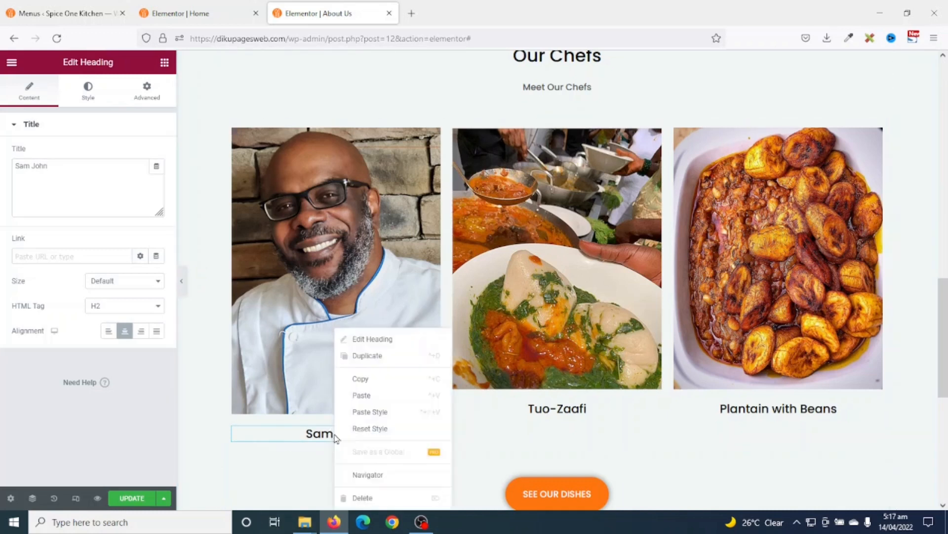
{"action": "left_click", "coordinate": [373, 357]}
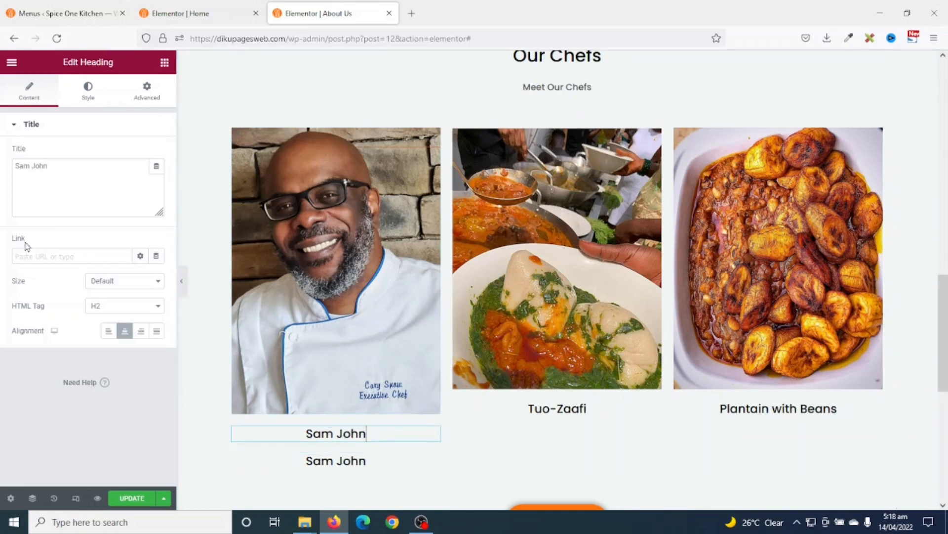
{"action": "left_click", "coordinate": [87, 93]}
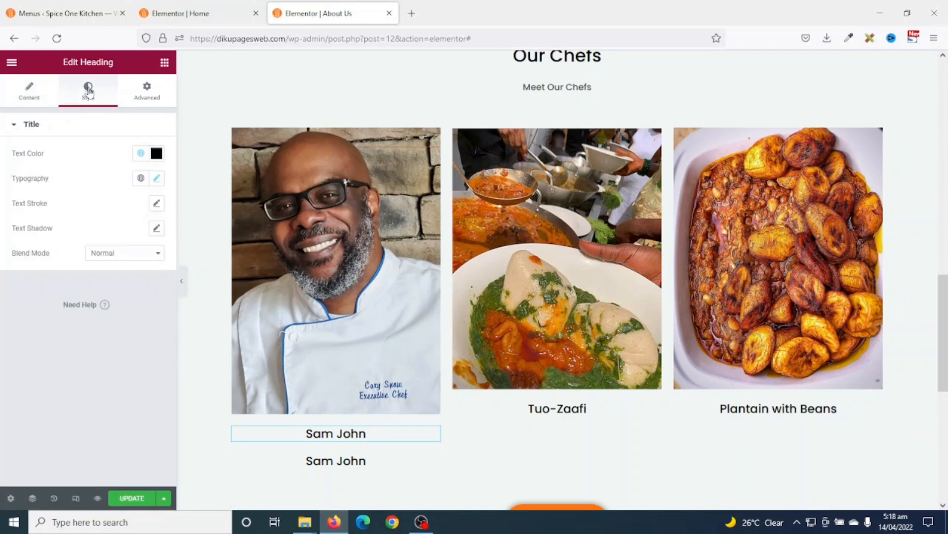
{"action": "left_click", "coordinate": [157, 178]}
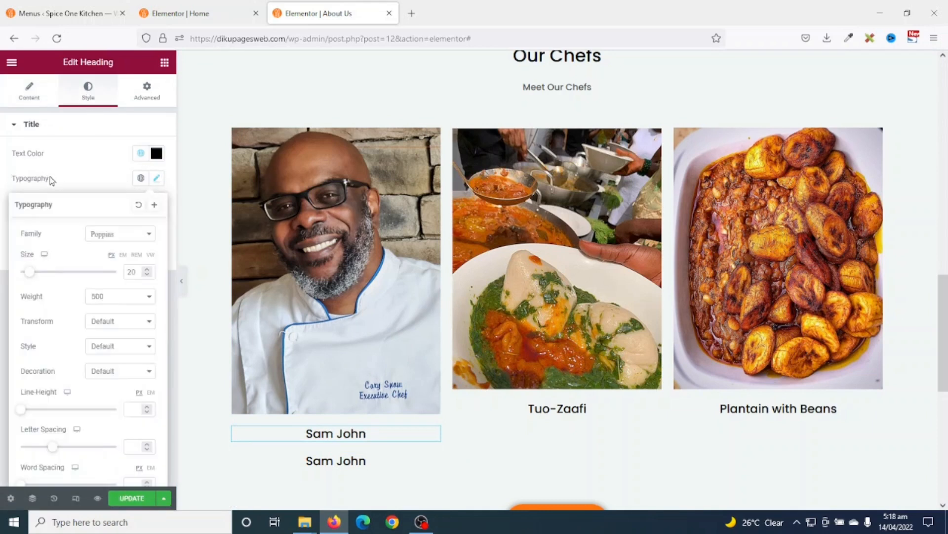
{"action": "left_click", "coordinate": [141, 271]}
{"action": "type", "text": "20"}
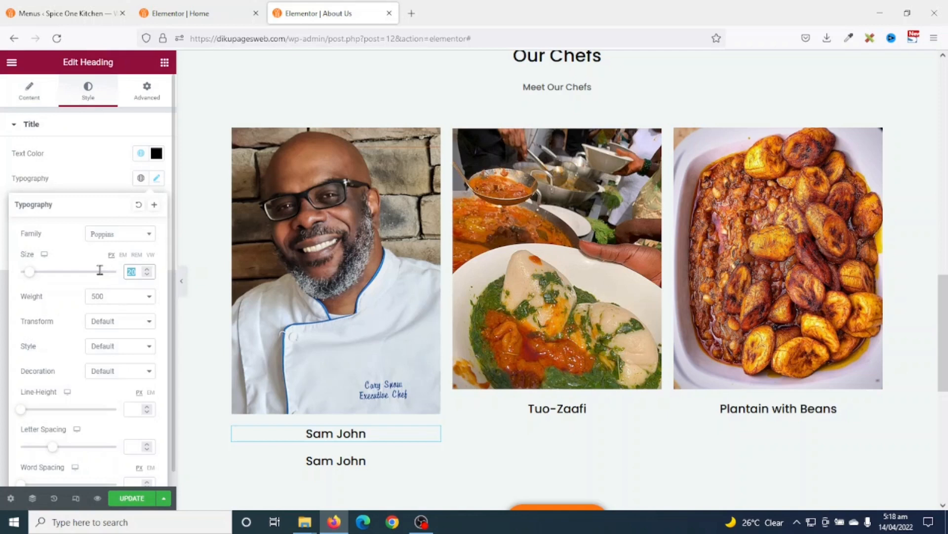
{"action": "type", "text": "30"}
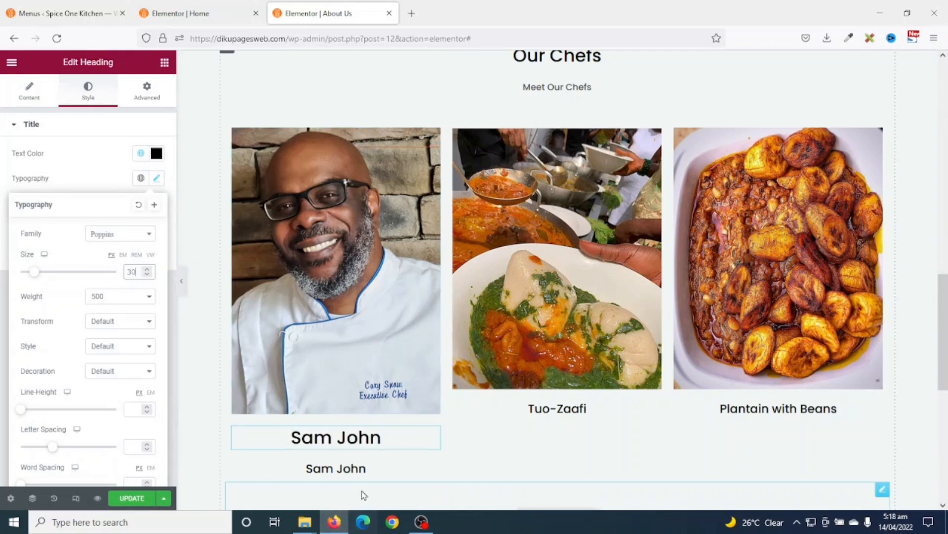
- Change the duplicate heading to 'Chief Chef' and give it a -20 top margin
{"action": "left_click", "coordinate": [359, 468]}
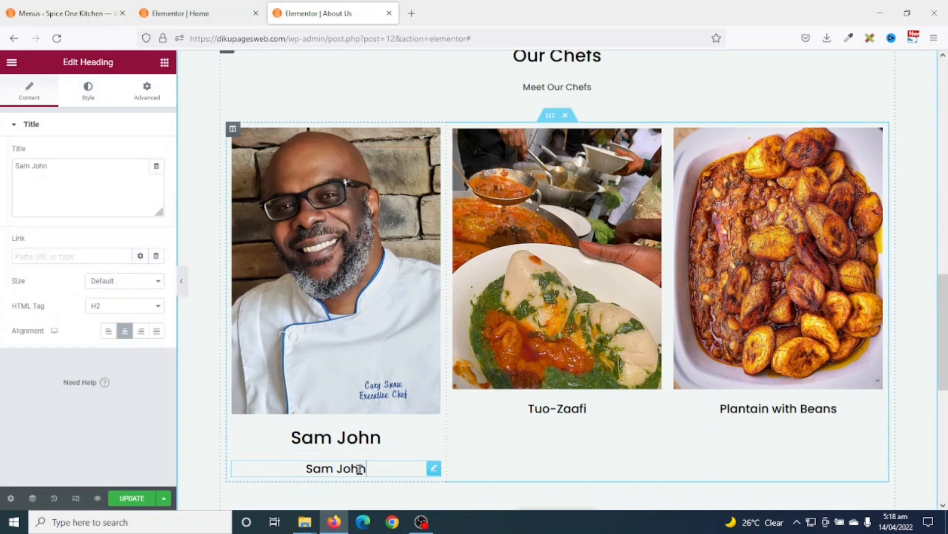
{"action": "triple_click", "coordinate": [102, 194]}
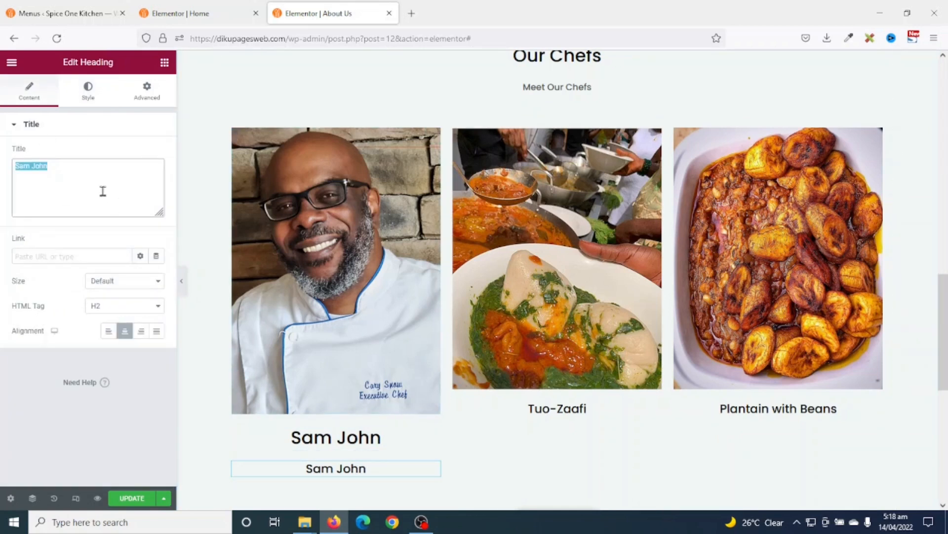
{"action": "type", "text": "Chife"}
{"action": "key", "text": "BackSpace"}
{"action": "key", "text": "BackSpace"}
{"action": "type", "text": "ef Chef"}
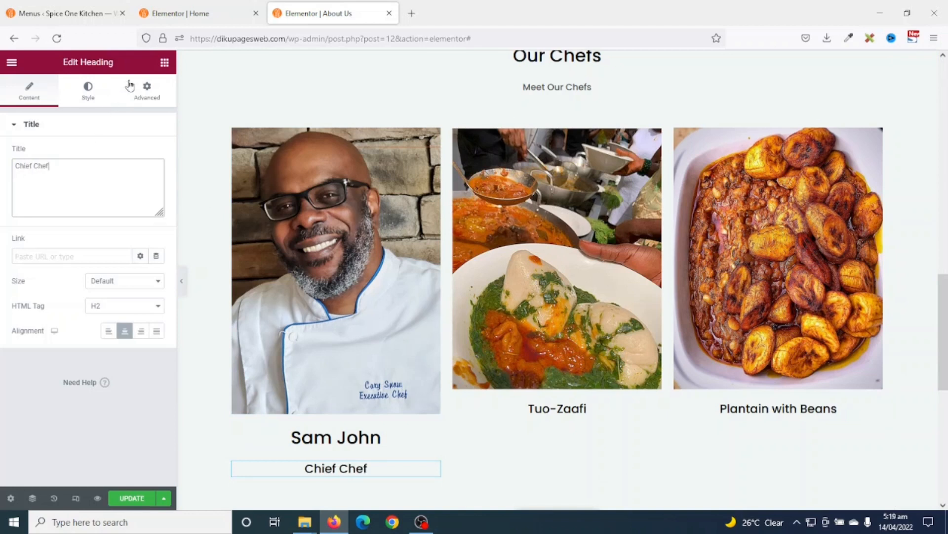
{"action": "left_click", "coordinate": [145, 90]}
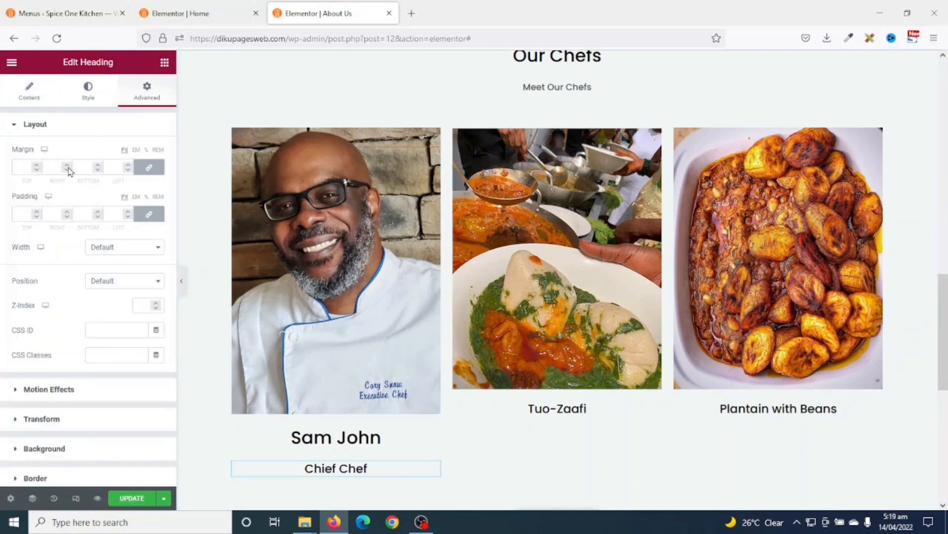
{"action": "left_click", "coordinate": [146, 169]}
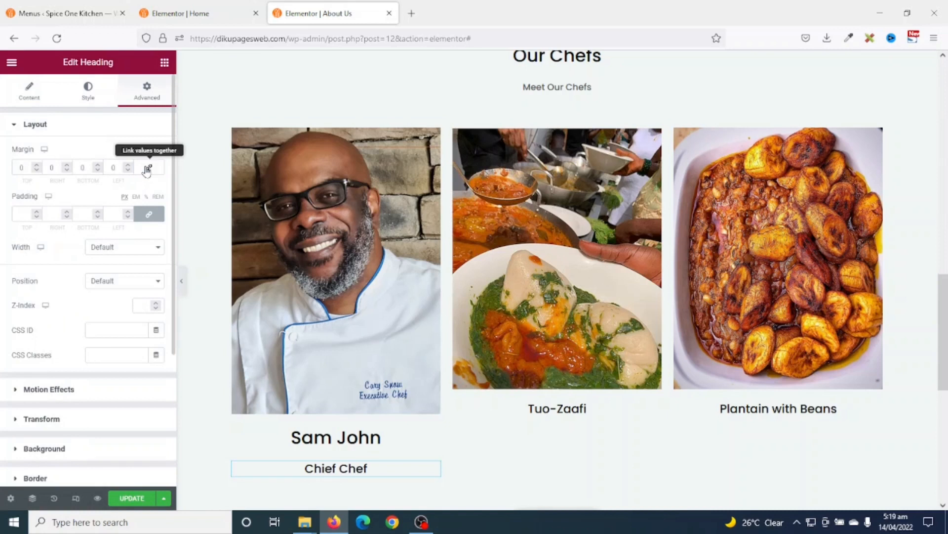
{"action": "left_click", "coordinate": [18, 170]}
{"action": "key", "text": "Down"}
{"action": "key", "text": "Down"}
{"action": "key", "text": "Down"}
{"action": "key", "text": "Down"}
{"action": "key", "text": "Down"}
{"action": "key", "text": "Down"}
{"action": "key", "text": "Down"}
{"action": "key", "text": "Down"}
{"action": "key", "text": "Down"}
{"action": "key", "text": "Down"}
{"action": "key", "text": "Down"}
{"action": "key", "text": "Down"}
{"action": "key", "text": "Down"}
{"action": "key", "text": "Down"}
{"action": "key", "text": "Down"}
{"action": "key", "text": "Down"}
{"action": "key", "text": "Down"}
{"action": "key", "text": "Down"}
{"action": "key", "text": "Down"}
{"action": "key", "text": "Down"}
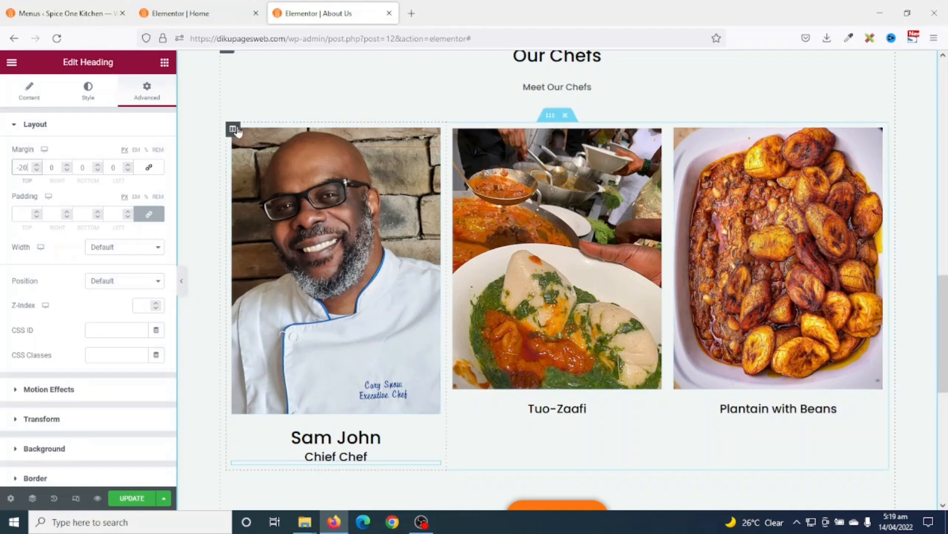
- Duplicate the first chef column twice and delete the Tuo-Zaafi and Plantain with Beans columns
{"action": "right_click", "coordinate": [233, 131]}
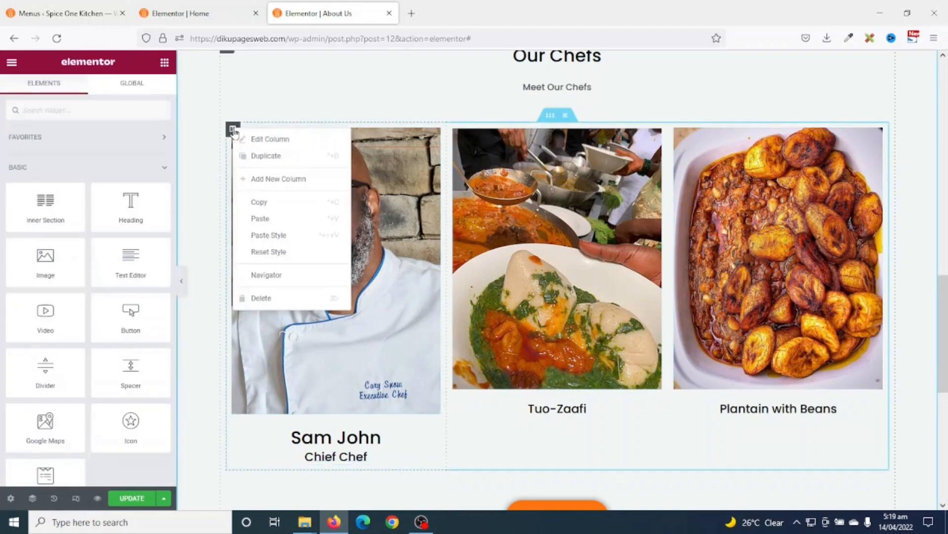
{"action": "left_click", "coordinate": [273, 157]}
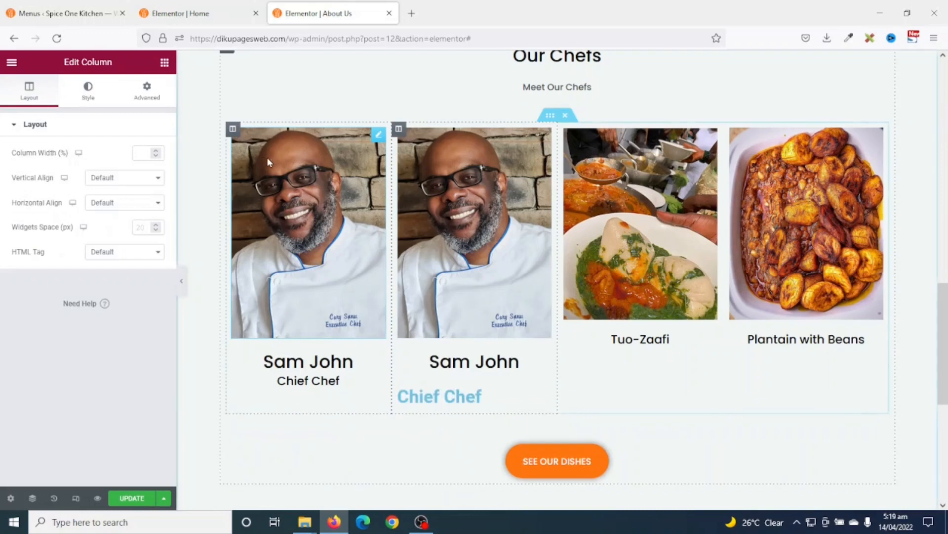
{"action": "right_click", "coordinate": [234, 131]}
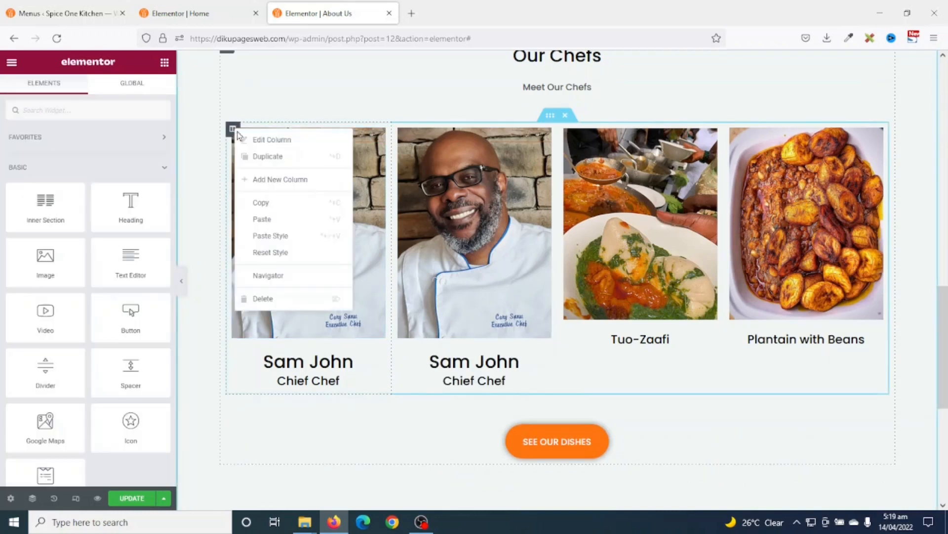
{"action": "left_click", "coordinate": [266, 162]}
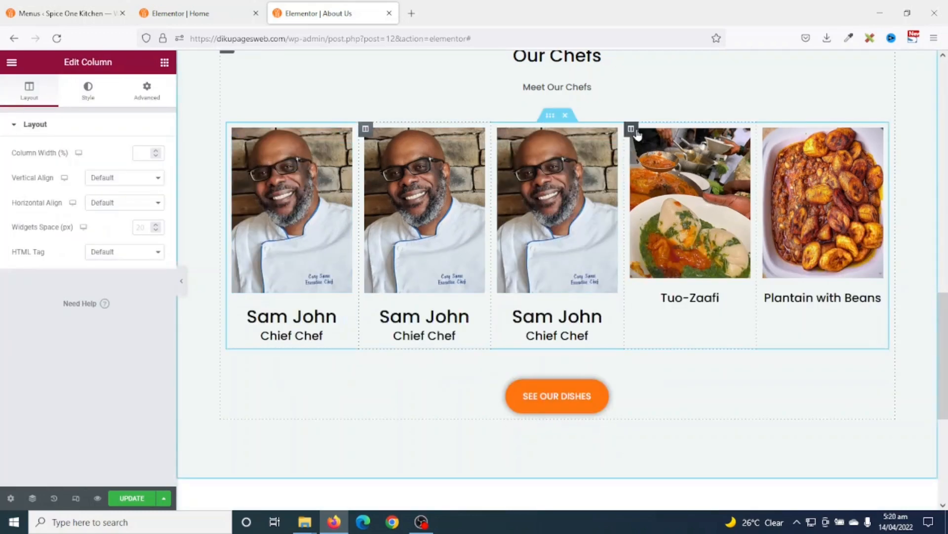
{"action": "right_click", "coordinate": [637, 135]}
{"action": "left_click", "coordinate": [678, 299]}
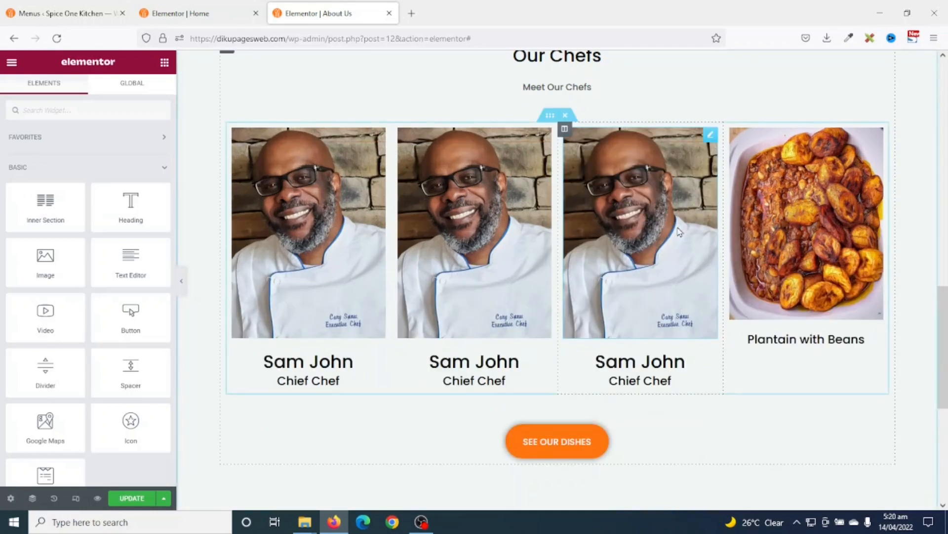
{"action": "right_click", "coordinate": [734, 134]}
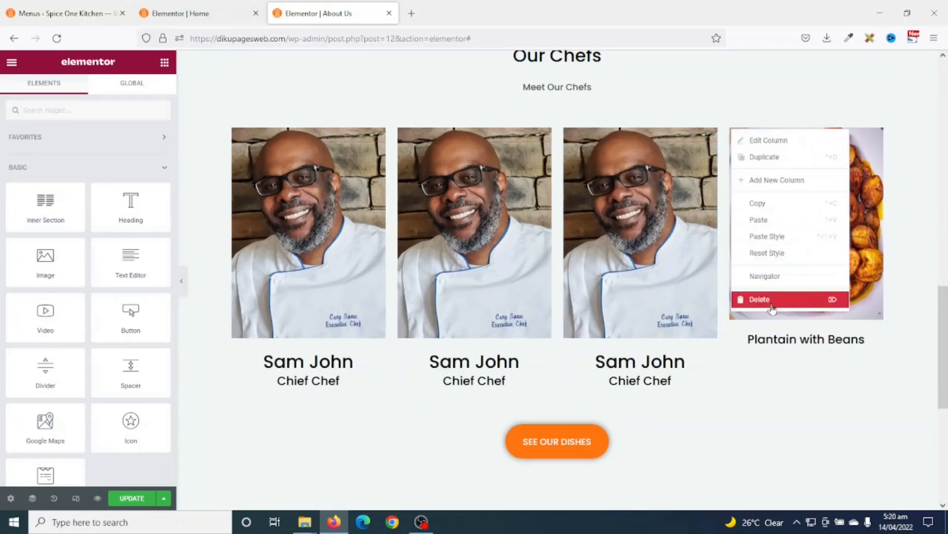
{"action": "left_click", "coordinate": [772, 309]}
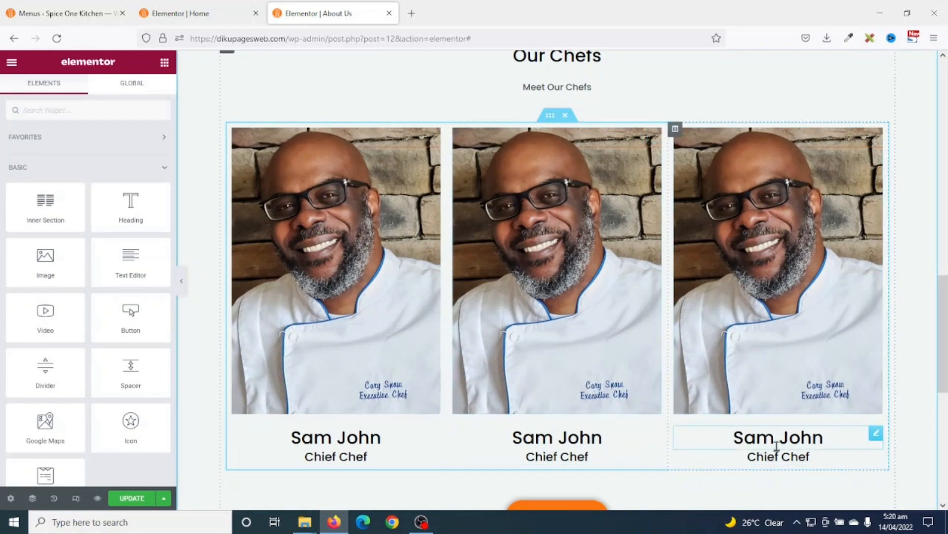
- Replace the middle and third chef photos, using the chef cutting vegetables photo for the third
{"action": "left_click", "coordinate": [580, 397]}
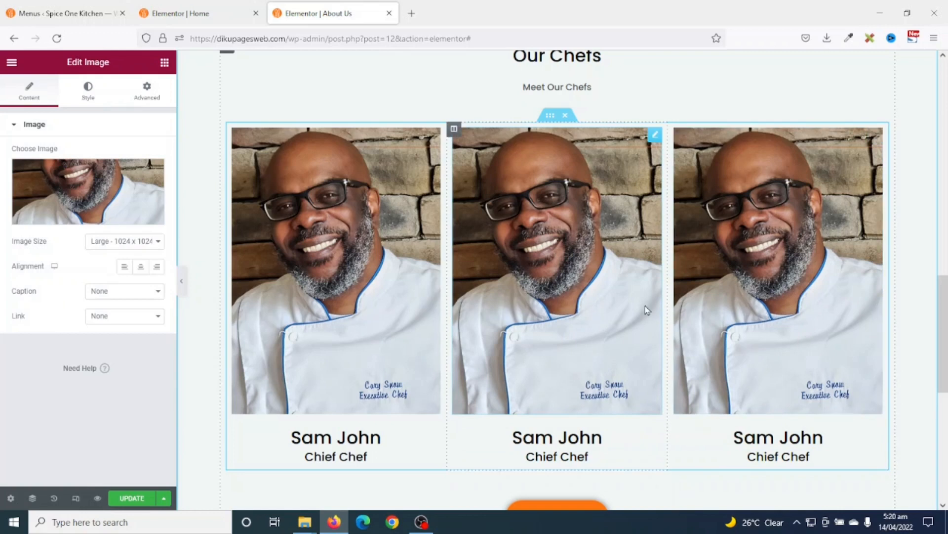
{"action": "left_click", "coordinate": [101, 195]}
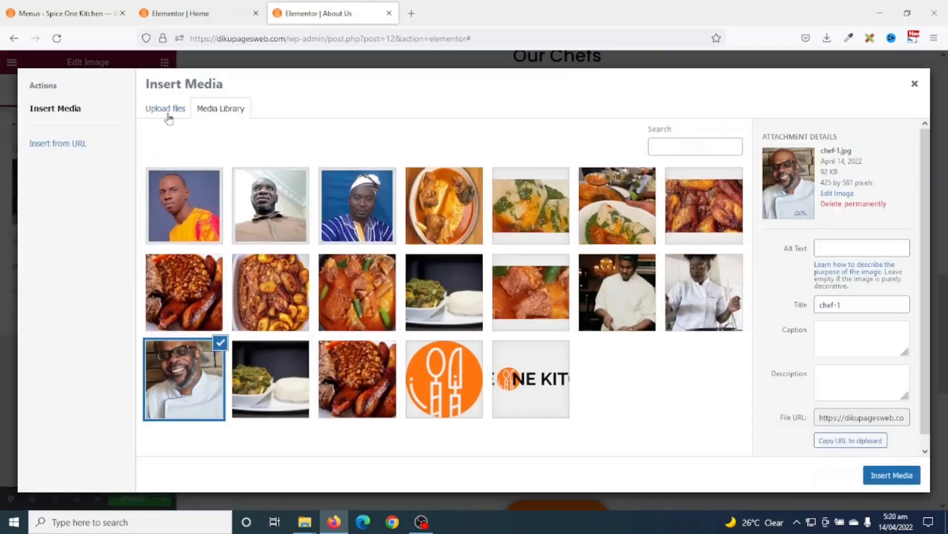
{"action": "left_click", "coordinate": [697, 291]}
{"action": "left_click", "coordinate": [895, 477]}
{"action": "left_click", "coordinate": [778, 316]}
{"action": "left_click", "coordinate": [119, 199]}
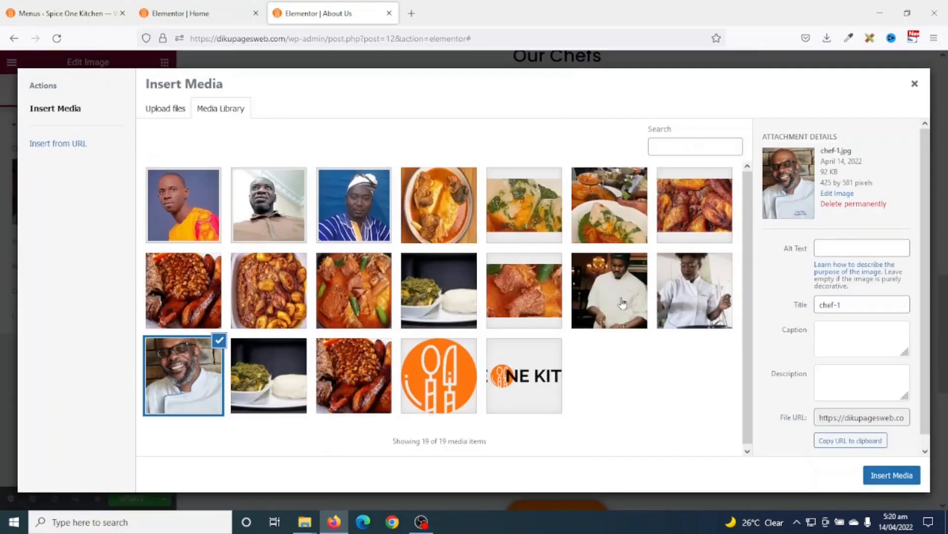
{"action": "left_click", "coordinate": [620, 300]}
{"action": "left_click", "coordinate": [893, 475]}
- Change the middle card's text to a new chef name with the Assistant Cook title
{"action": "left_click", "coordinate": [548, 441]}
{"action": "left_click_drag", "start_coordinate": [50, 167], "coordinate": [2, 174]}
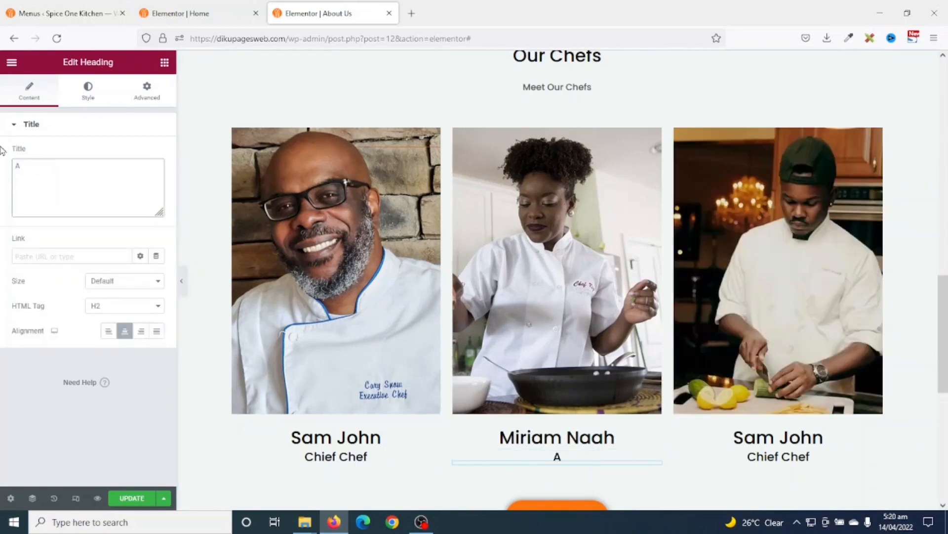
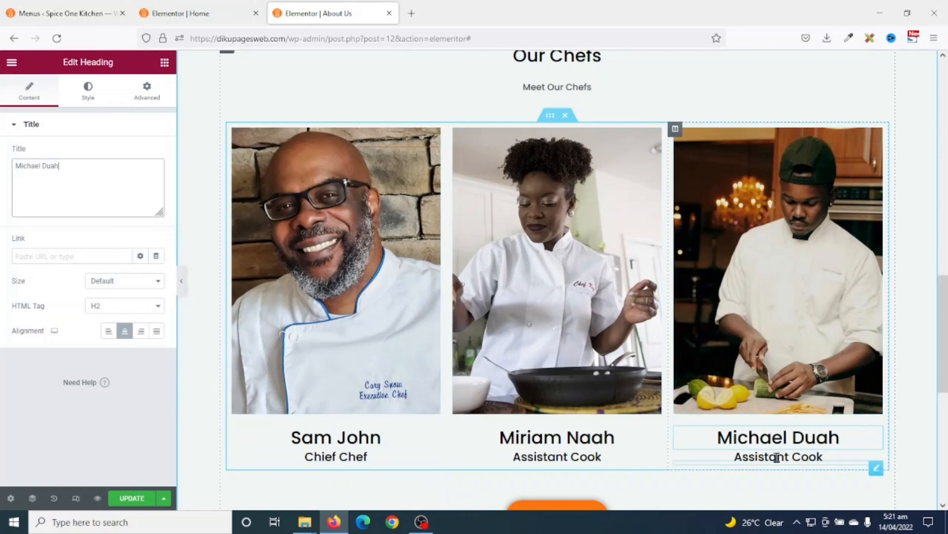
{"action": "scroll", "coordinate": [777, 459], "scroll_direction": "down", "scroll_amount": 2}
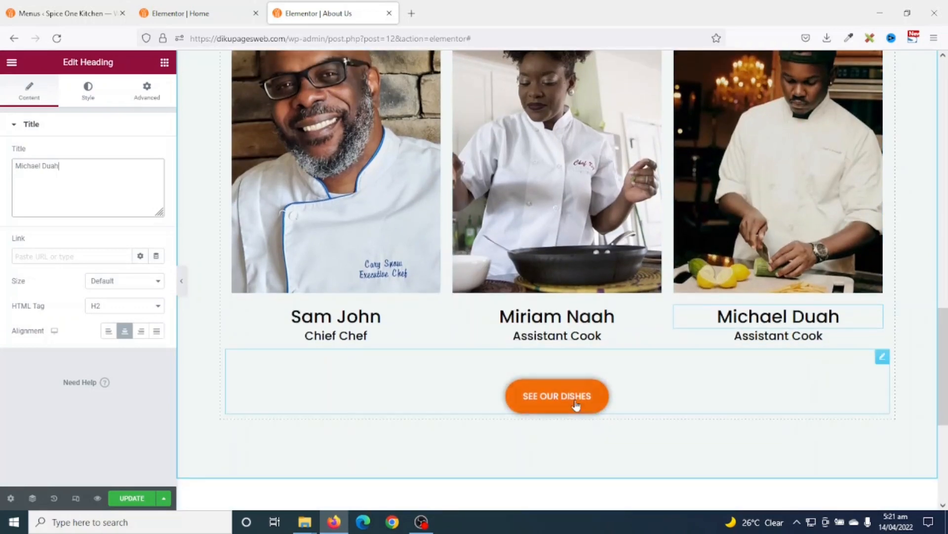
- Delete the SEE OUR DISHES button from the About Us page
{"action": "right_click", "coordinate": [594, 396]}
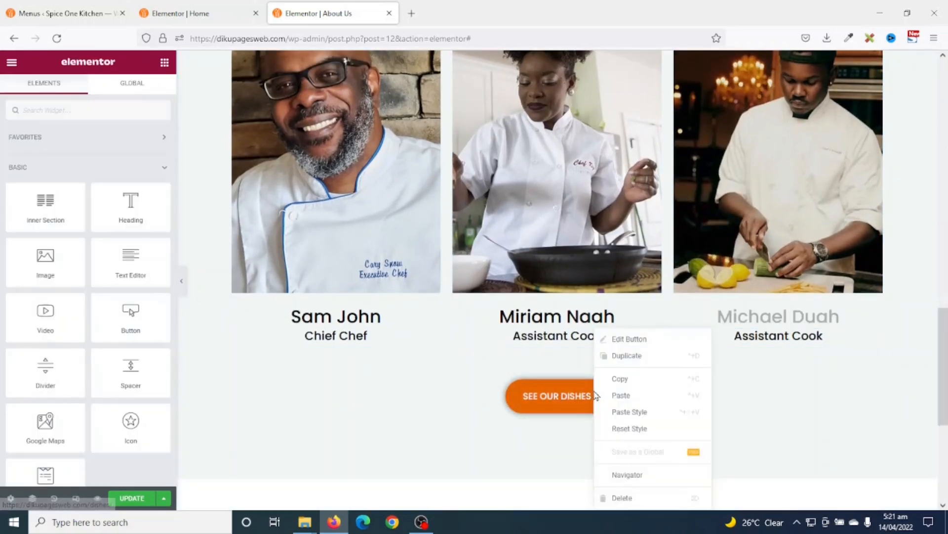
{"action": "left_click", "coordinate": [629, 497]}
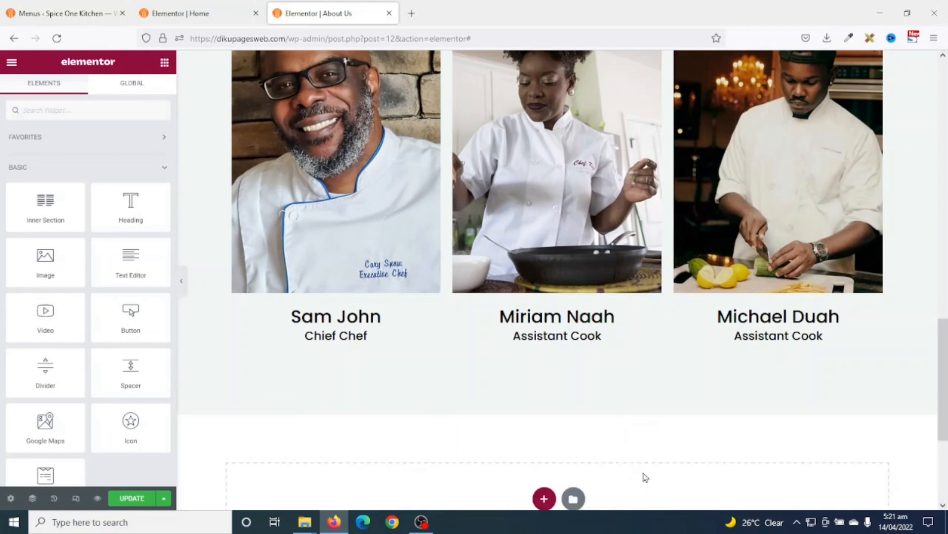
{"action": "scroll", "coordinate": [613, 418], "scroll_direction": "down", "scroll_amount": 2}
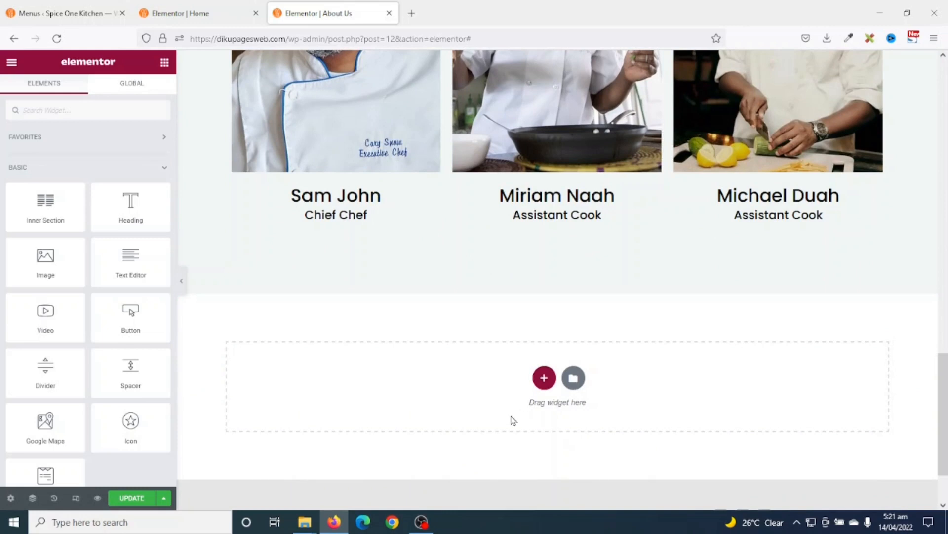
- Copy the Home page's 30% discount section, paste it into About Us, and update
{"action": "left_click", "coordinate": [239, 17]}
{"action": "scroll", "coordinate": [515, 340], "scroll_direction": "down", "scroll_amount": 5}
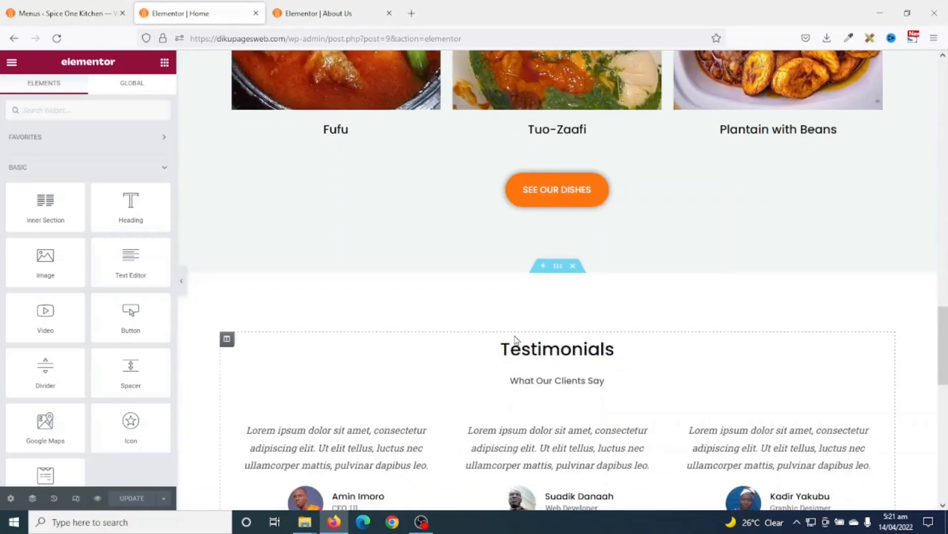
{"action": "scroll", "coordinate": [515, 340], "scroll_direction": "down", "scroll_amount": 7}
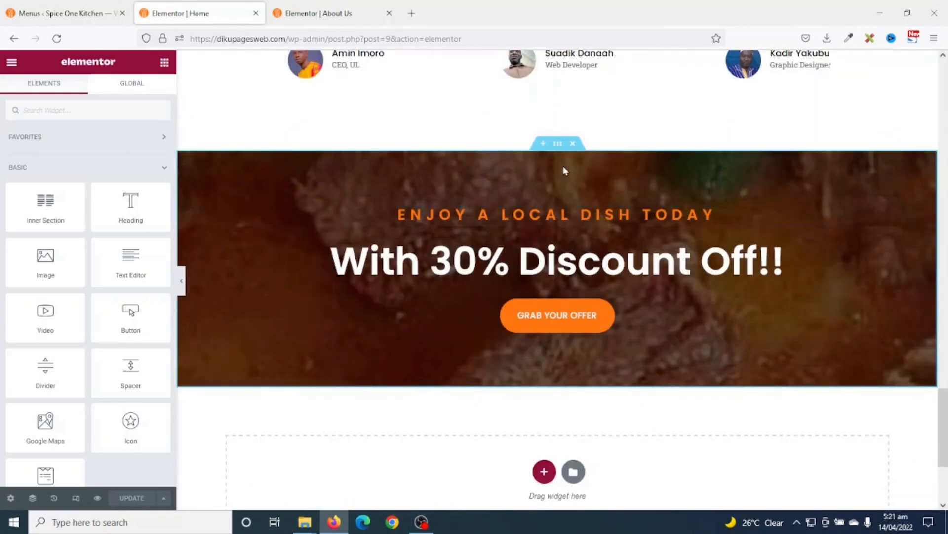
{"action": "right_click", "coordinate": [555, 144]}
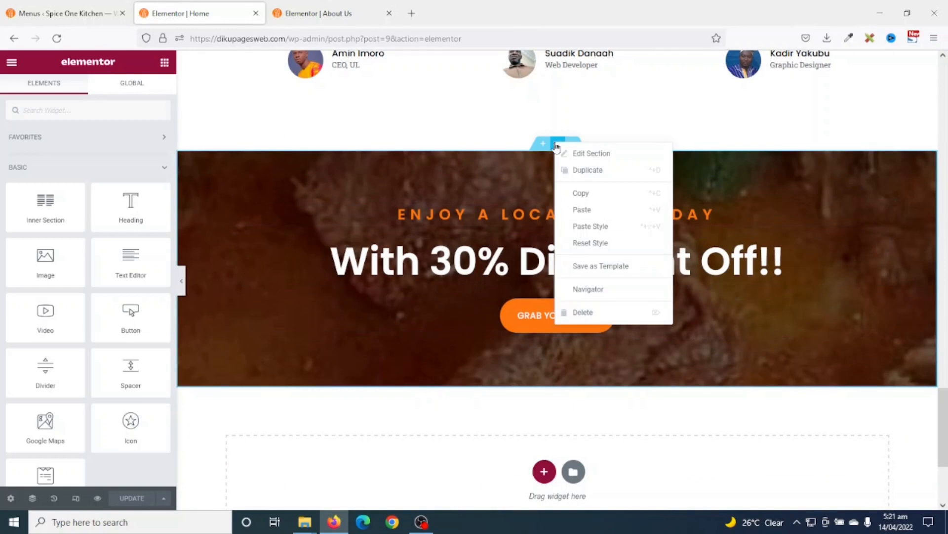
{"action": "left_click", "coordinate": [599, 197]}
{"action": "left_click", "coordinate": [318, 15]}
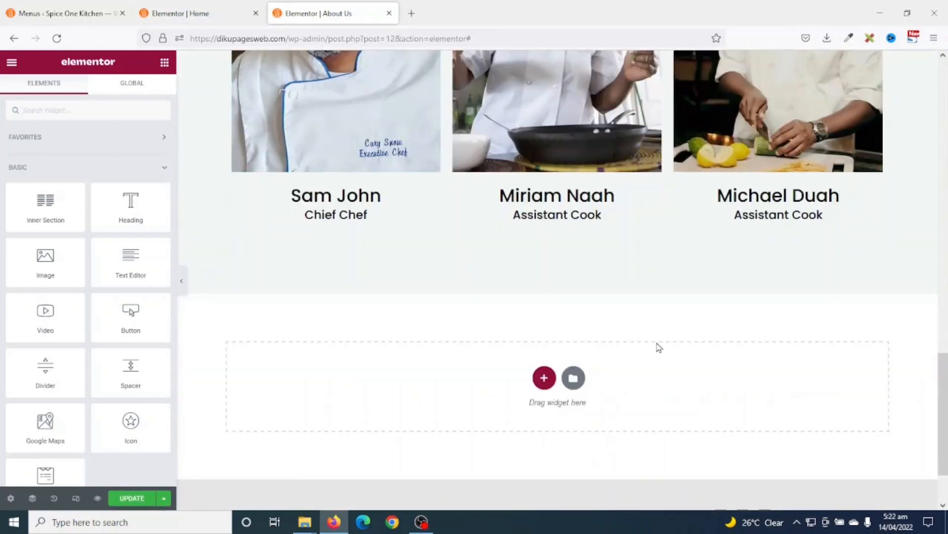
{"action": "scroll", "coordinate": [660, 346], "scroll_direction": "down", "scroll_amount": 2}
{"action": "right_click", "coordinate": [701, 321]}
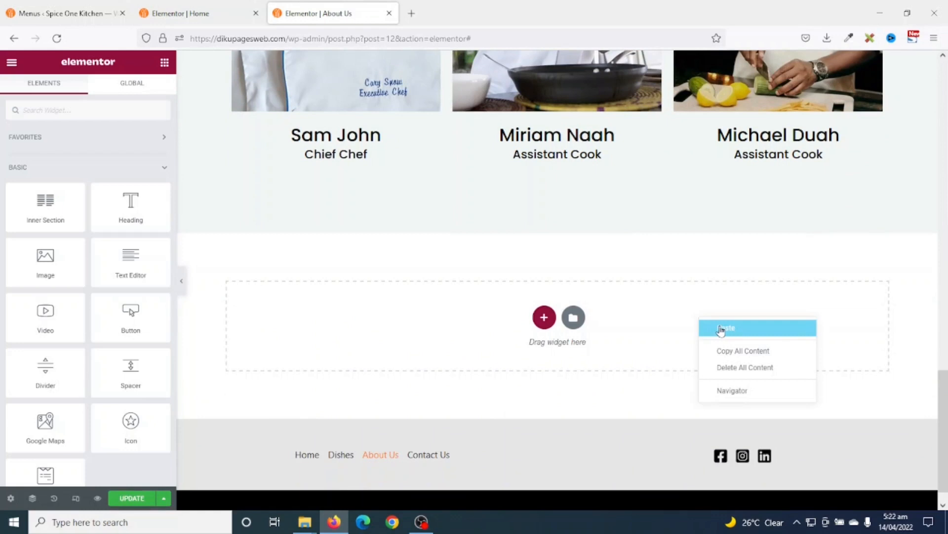
{"action": "left_click", "coordinate": [719, 326]}
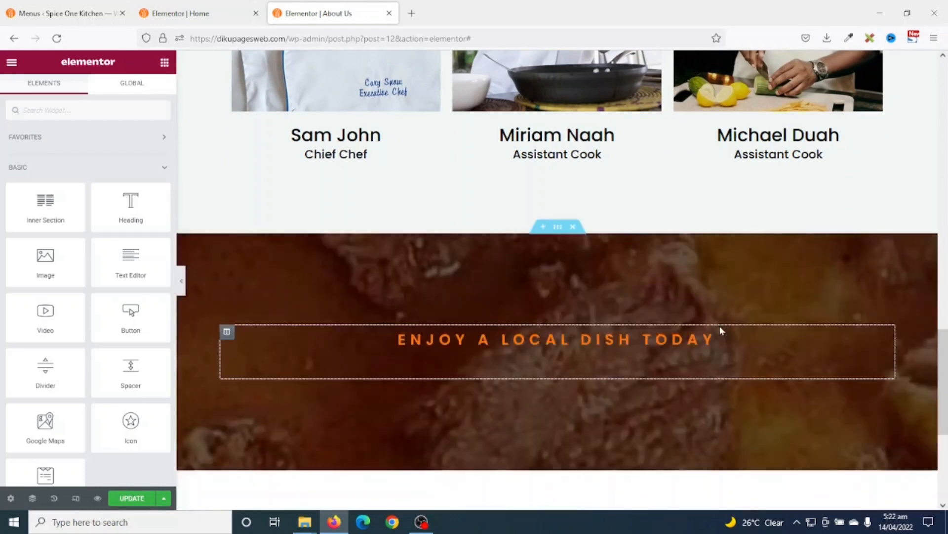
{"action": "left_click", "coordinate": [132, 498]}
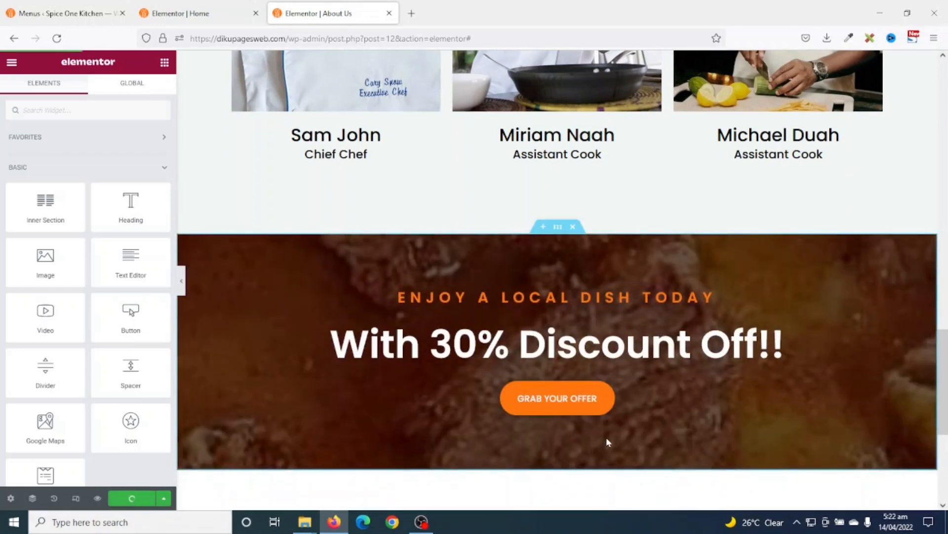
- Preview the updated About Us page in a new tab and scroll through its sections
{"action": "left_click", "coordinate": [98, 498]}
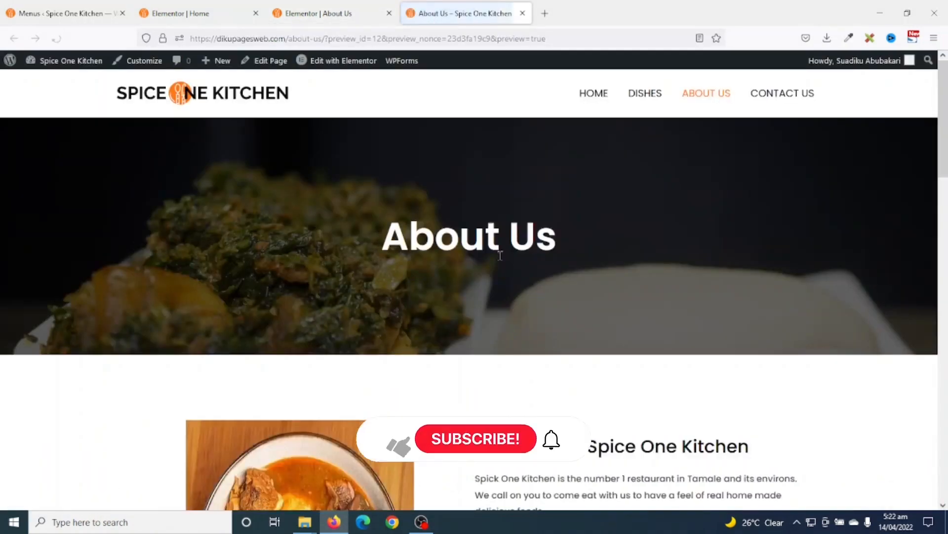
{"action": "scroll", "coordinate": [649, 244], "scroll_direction": "down", "scroll_amount": 12}
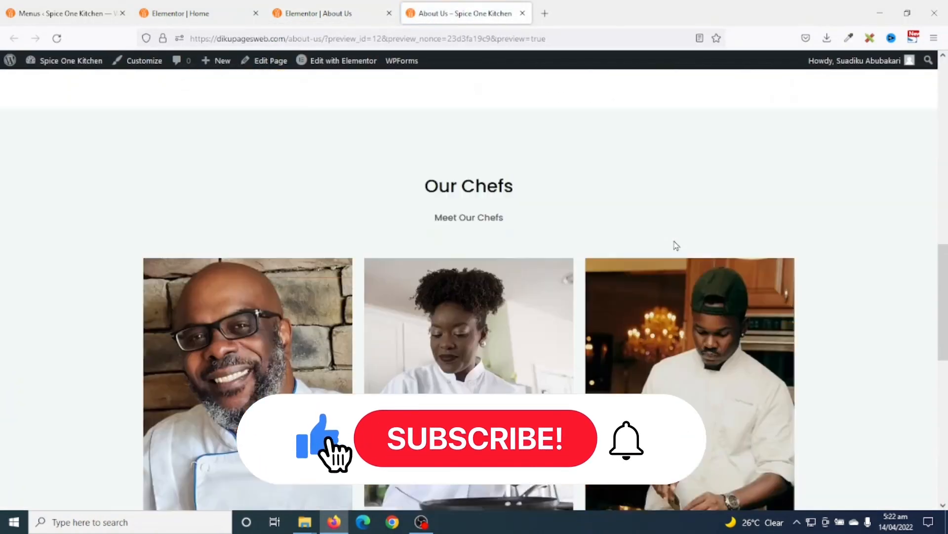
{"action": "scroll", "coordinate": [676, 246], "scroll_direction": "down", "scroll_amount": 4}
{"action": "scroll", "coordinate": [676, 239], "scroll_direction": "up", "scroll_amount": 10}
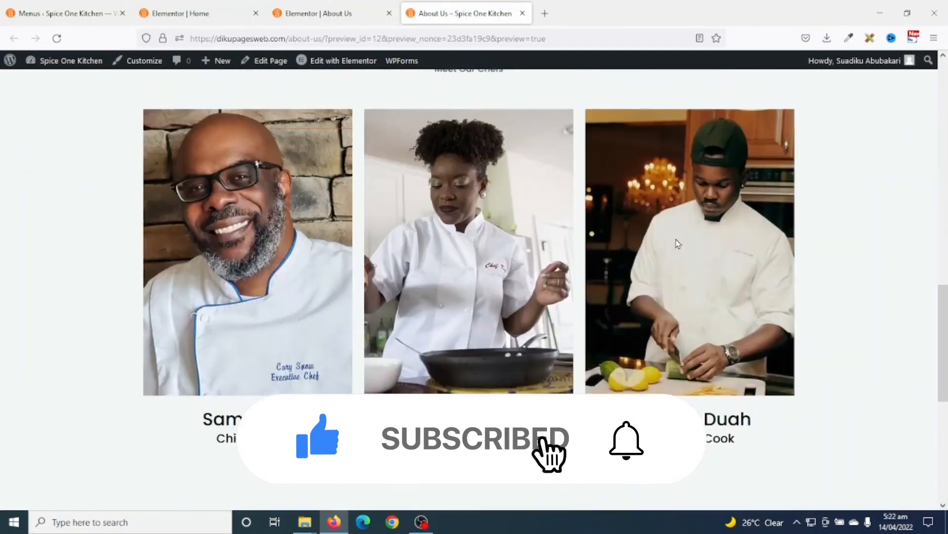
{"action": "scroll", "coordinate": [677, 241], "scroll_direction": "up", "scroll_amount": 7}
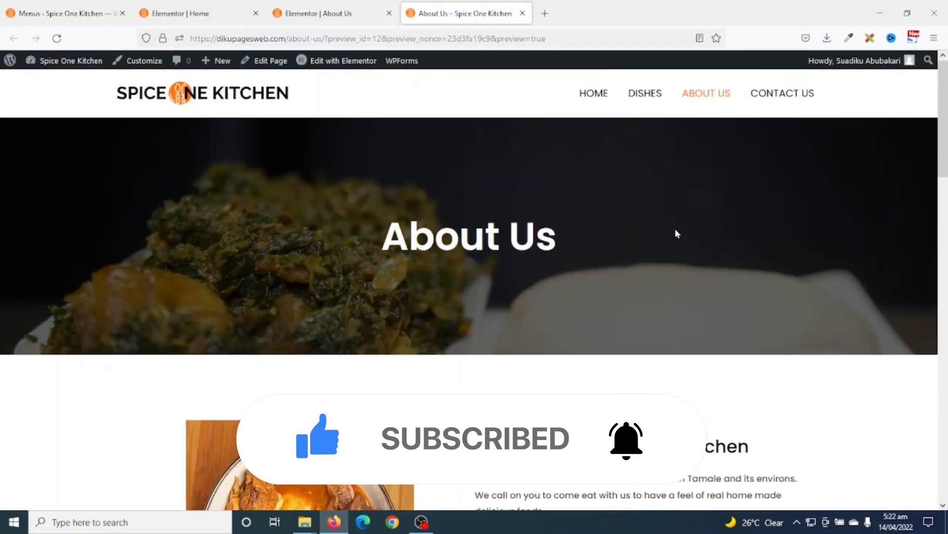
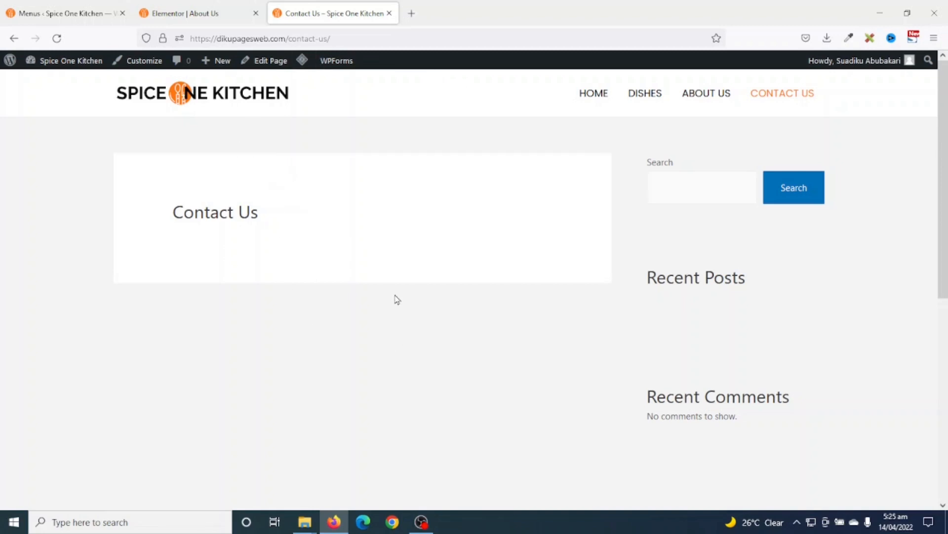
- Start a new WPForms form from the admin menu's WPForms > Add New
{"action": "scroll", "coordinate": [413, 310], "scroll_direction": "down", "scroll_amount": 5}
{"action": "scroll", "coordinate": [417, 324], "scroll_direction": "up", "scroll_amount": 5}
{"action": "left_click", "coordinate": [50, 14]}
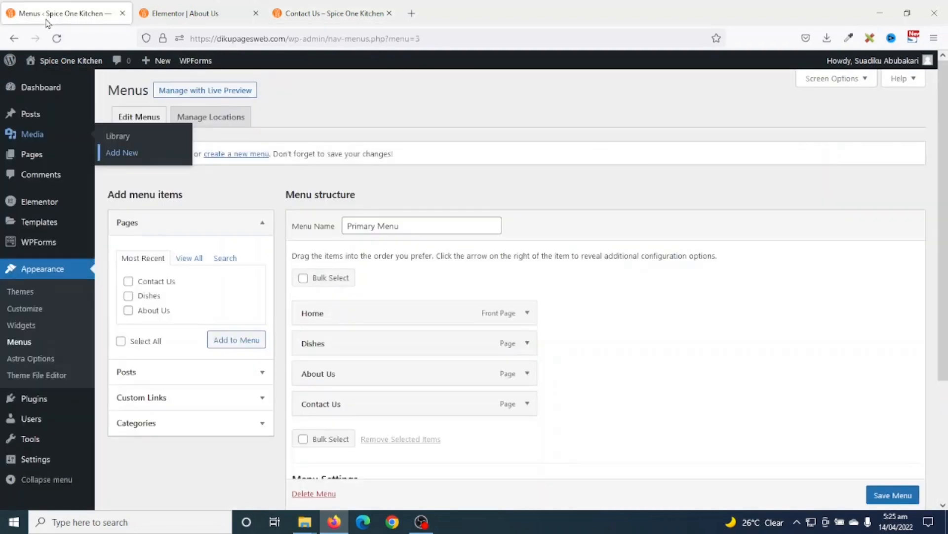
{"action": "mouse_move", "coordinate": [34, 244]}
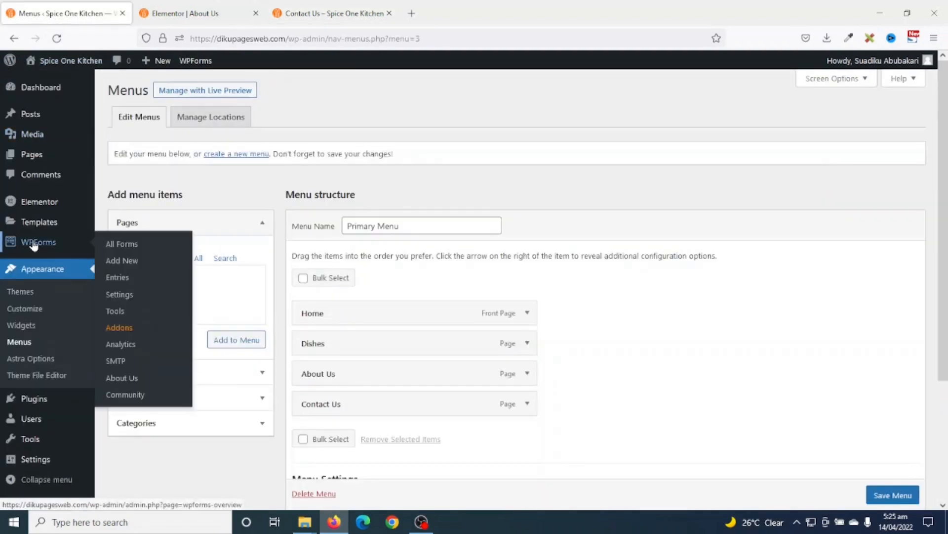
{"action": "left_click", "coordinate": [123, 262]}
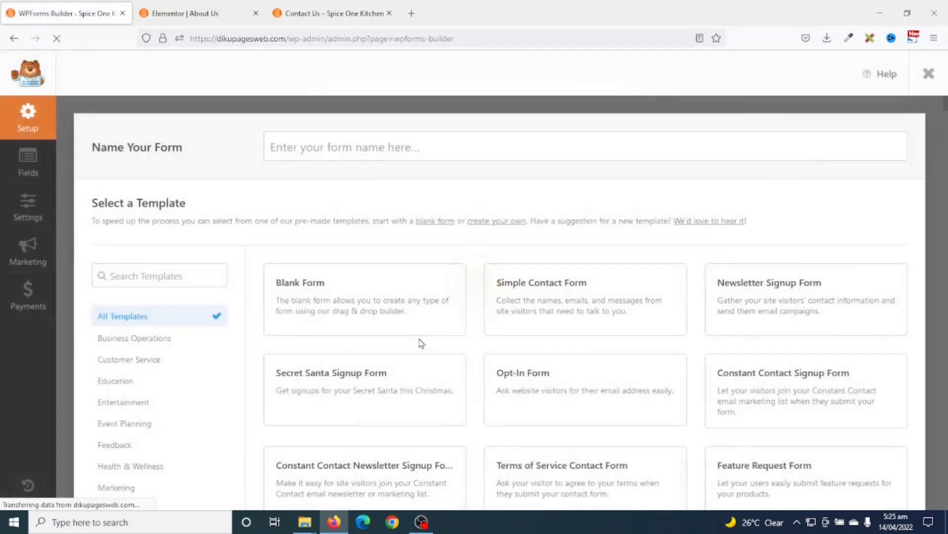
- Name the form 'Contact Form' and build it from the Simple Contact Form template
{"action": "left_click", "coordinate": [316, 142]}
{"action": "type", "text": "C"}
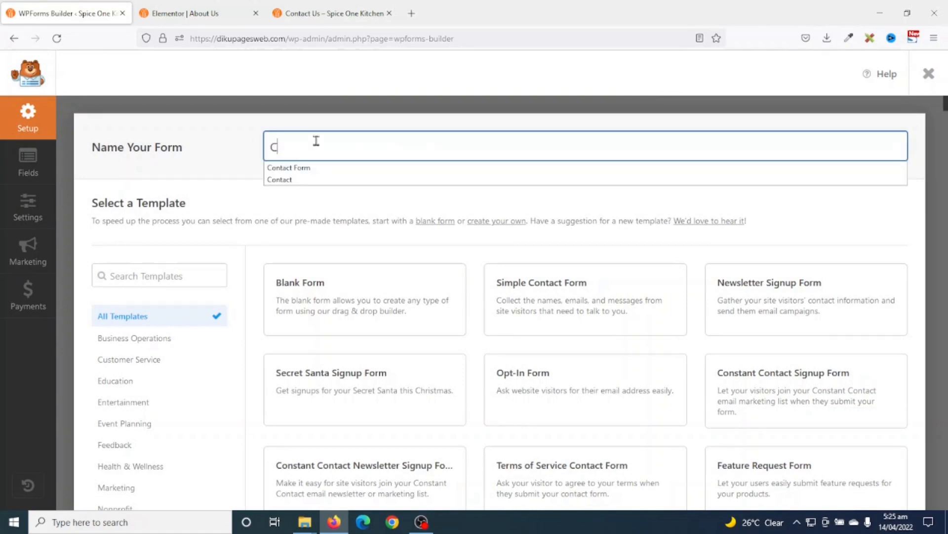
{"action": "type", "text": "ontact"}
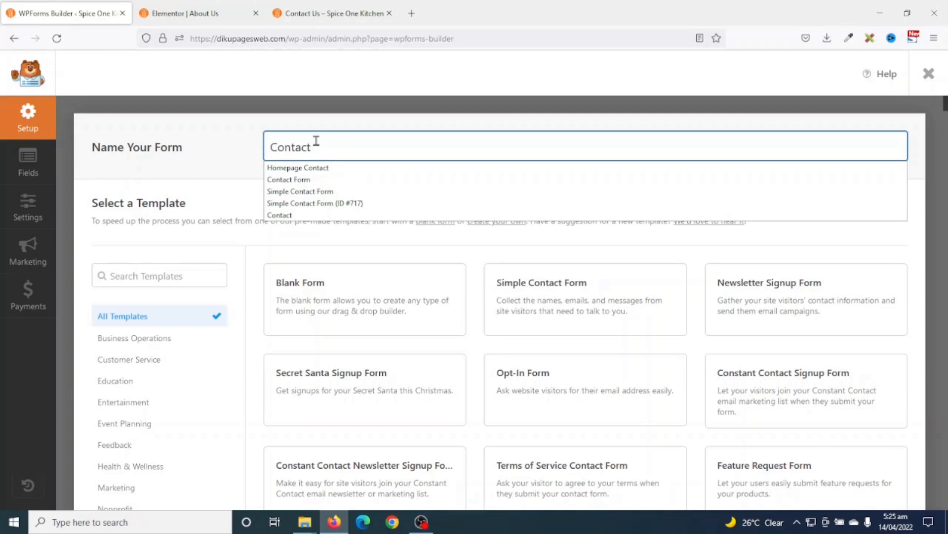
{"action": "type", "text": " Form"}
{"action": "mouse_move", "coordinate": [522, 283]}
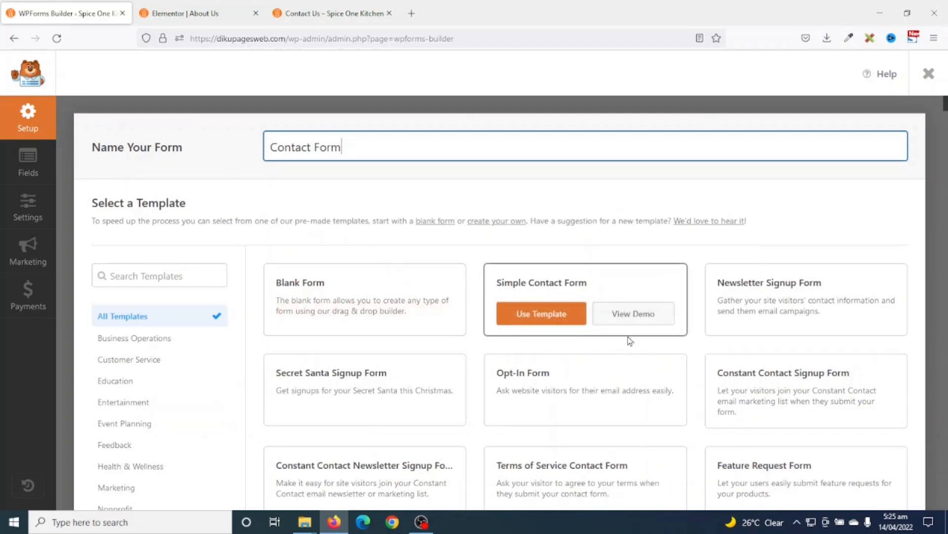
{"action": "scroll", "coordinate": [630, 353], "scroll_direction": "down", "scroll_amount": 3}
{"action": "scroll", "coordinate": [632, 356], "scroll_direction": "up", "scroll_amount": 3}
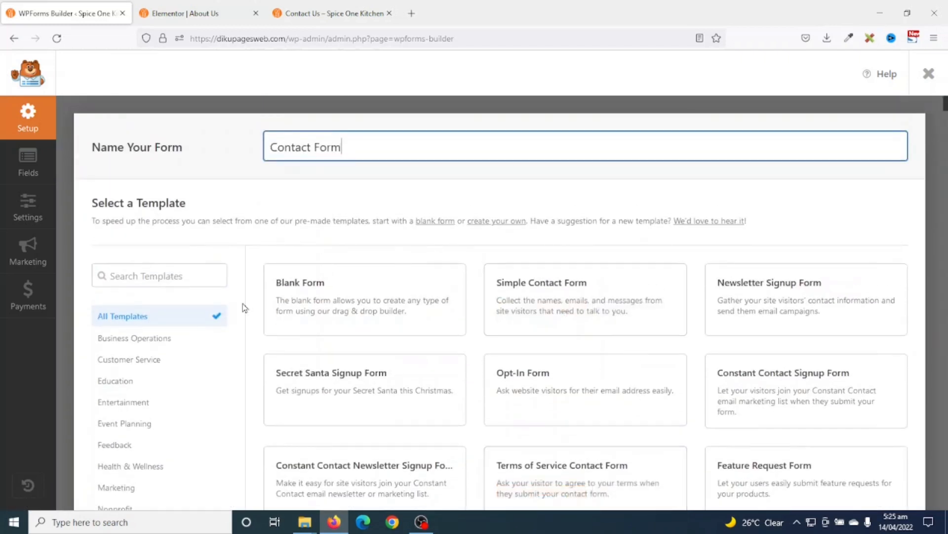
{"action": "mouse_move", "coordinate": [333, 312]}
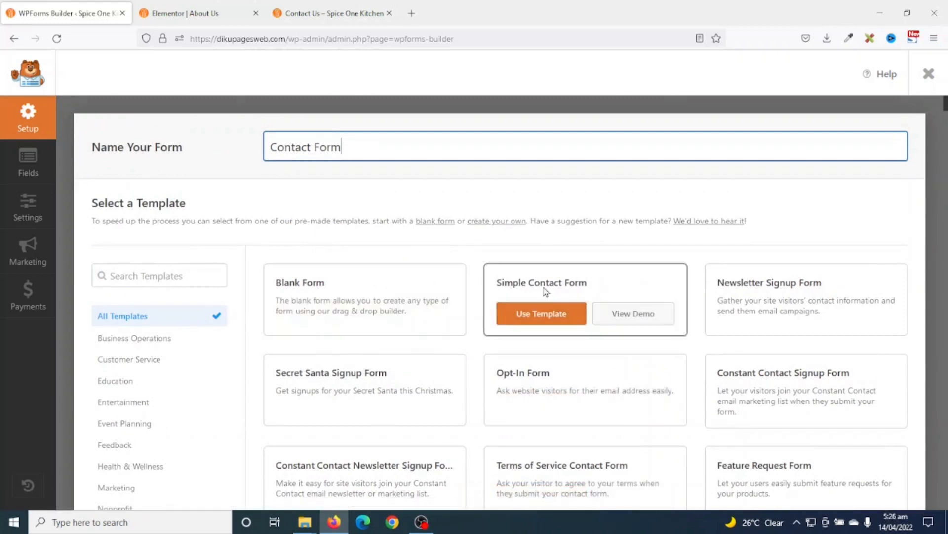
{"action": "mouse_move", "coordinate": [598, 276]}
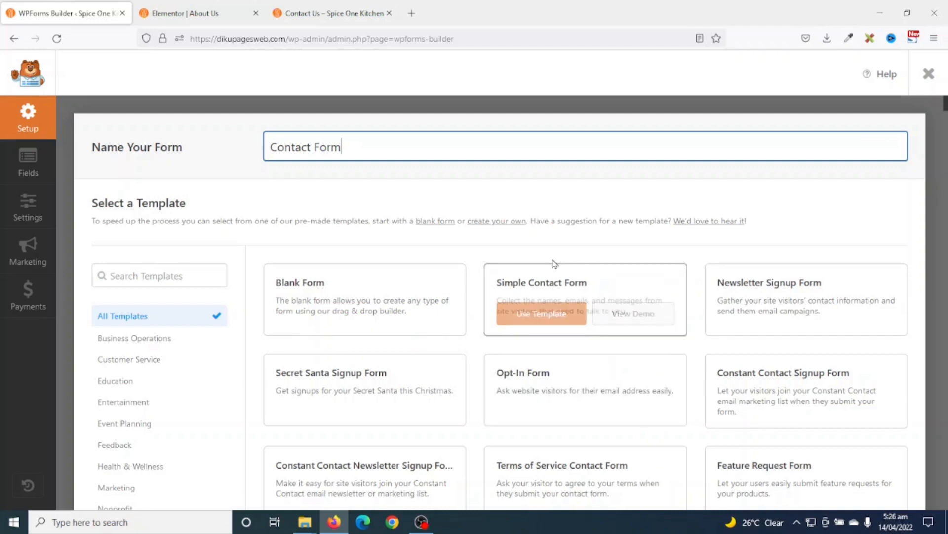
{"action": "left_click", "coordinate": [551, 321]}
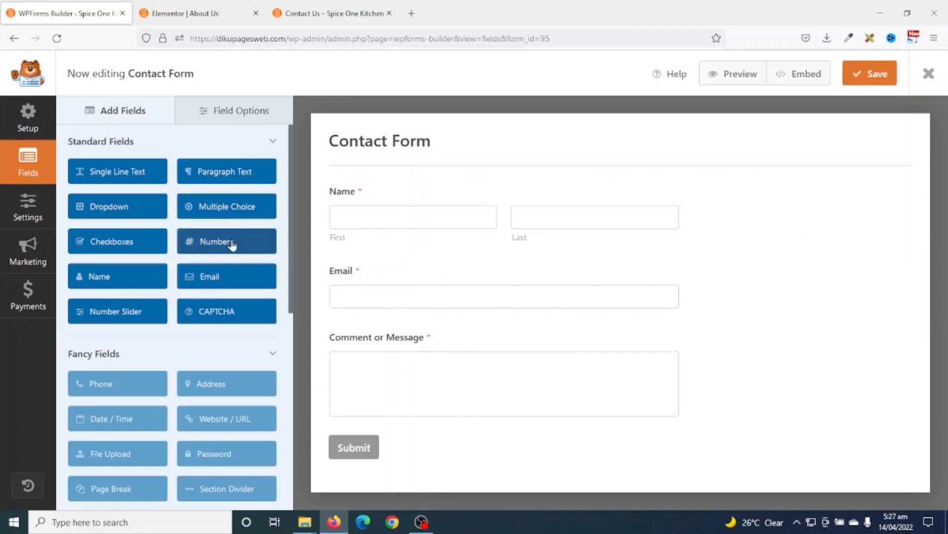
- Add a Numbers field above the comment box and make Name a single Large field
{"action": "left_click", "coordinate": [206, 240]}
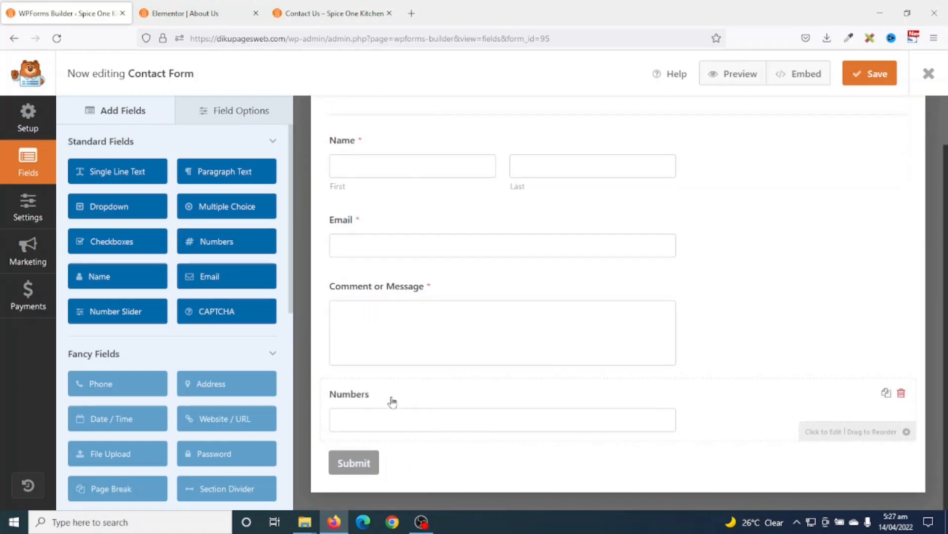
{"action": "left_click_drag", "start_coordinate": [392, 398], "coordinate": [380, 337]}
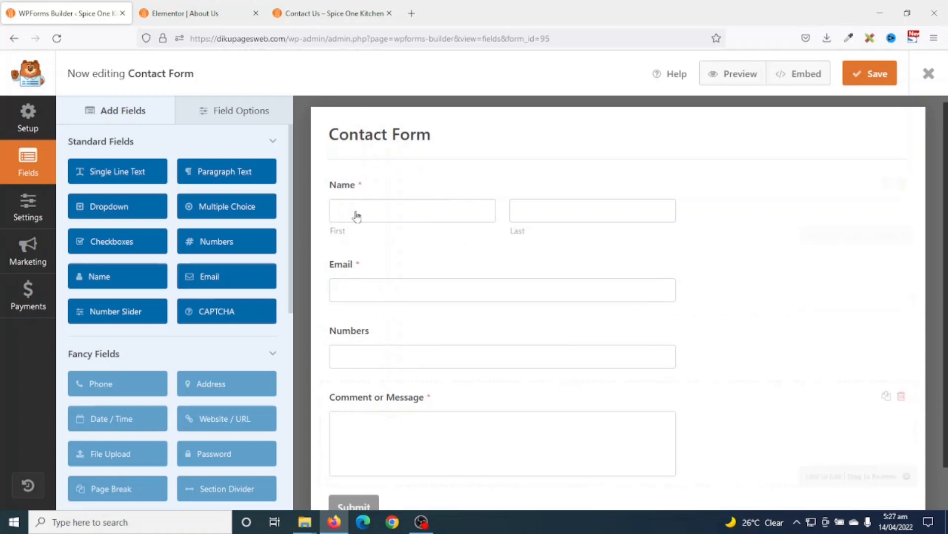
{"action": "left_click", "coordinate": [350, 192]}
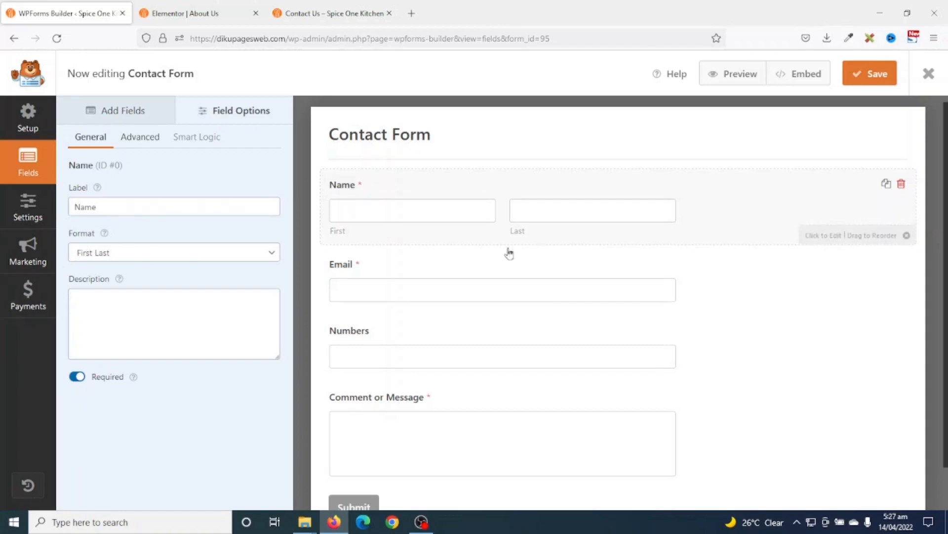
{"action": "left_click", "coordinate": [134, 256]}
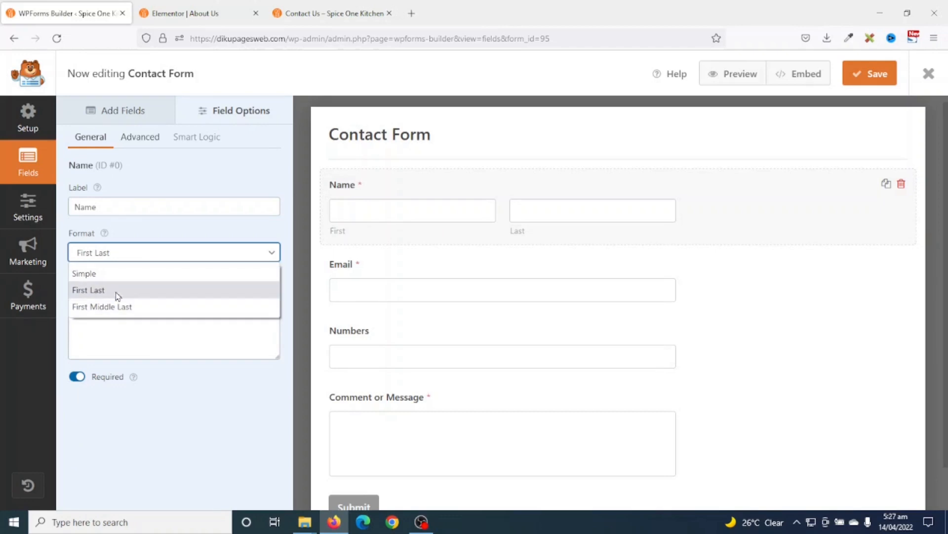
{"action": "left_click", "coordinate": [106, 276]}
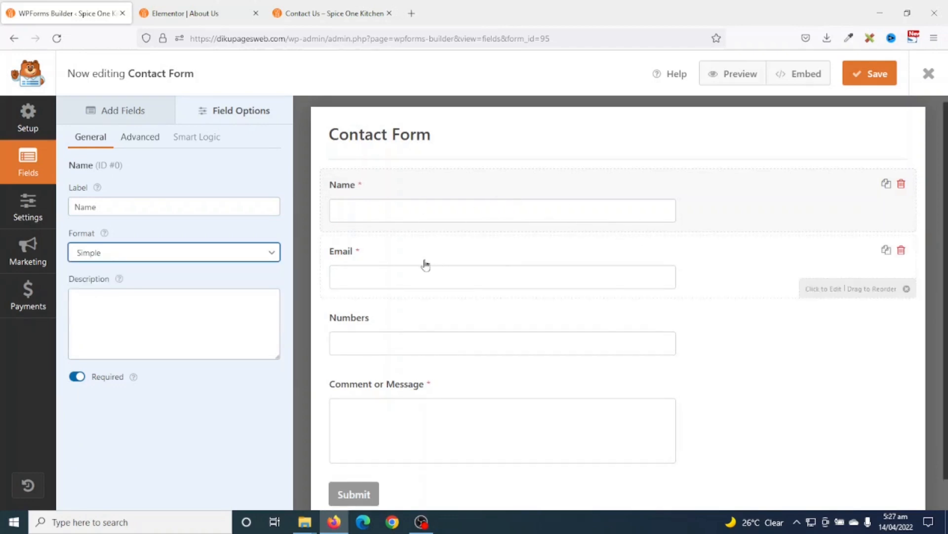
{"action": "left_click", "coordinate": [152, 140]}
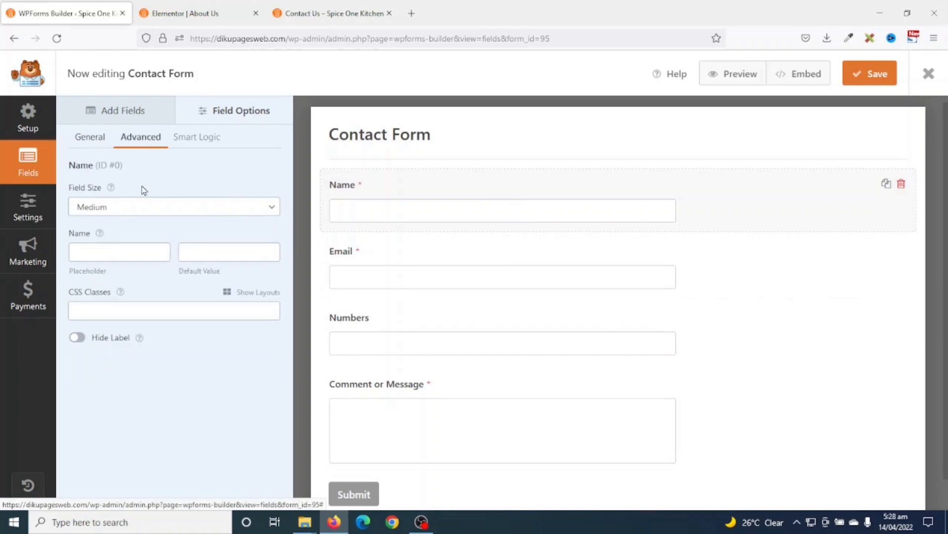
{"action": "left_click", "coordinate": [116, 213]}
{"action": "left_click", "coordinate": [107, 260]}
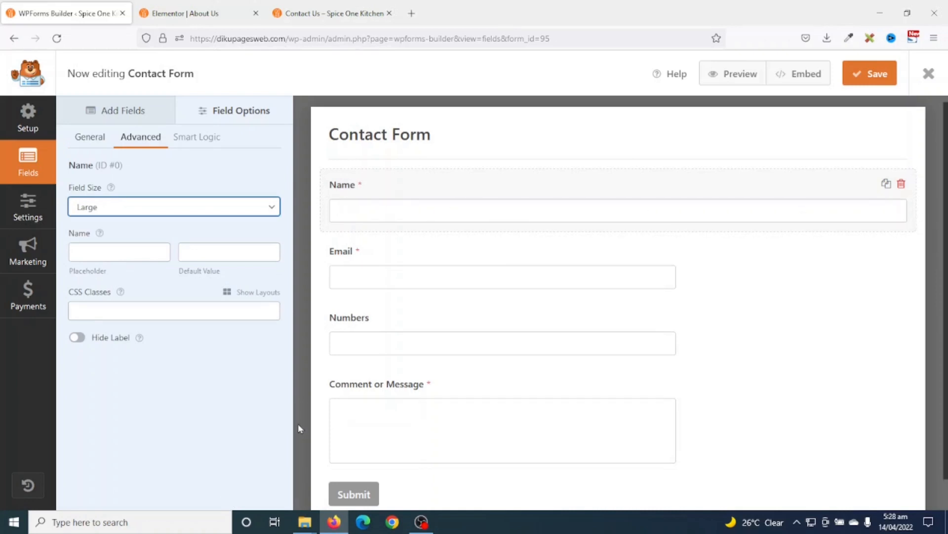
- Set the Email field's size to Large
{"action": "left_click", "coordinate": [359, 259]}
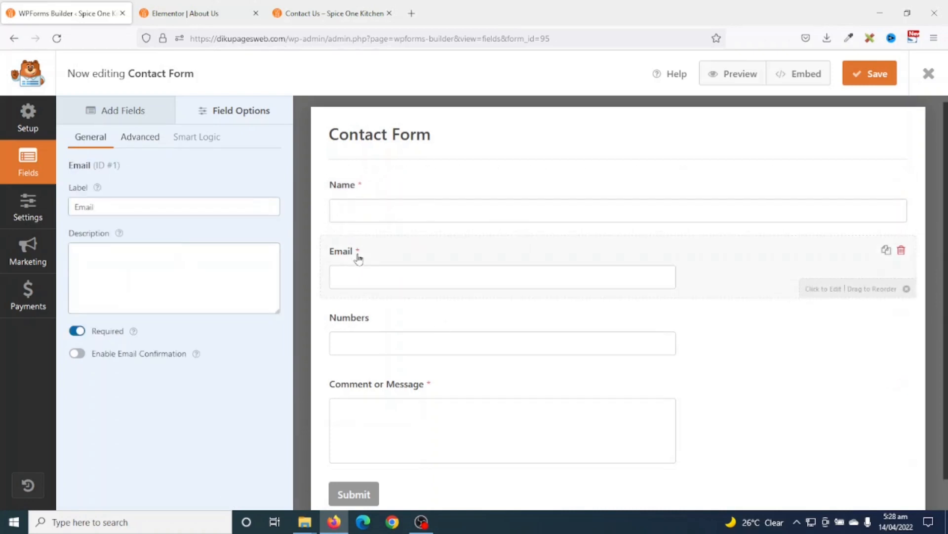
{"action": "left_click", "coordinate": [139, 137]}
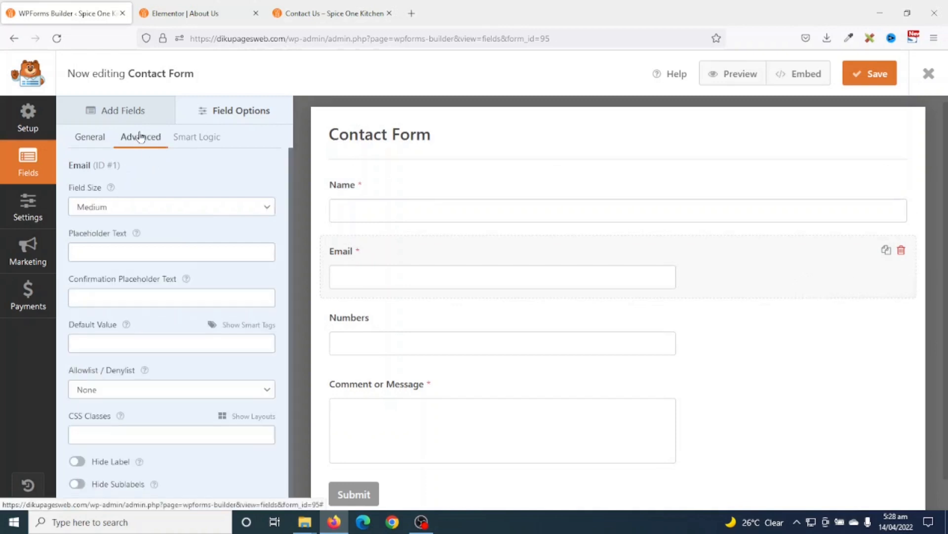
{"action": "left_click", "coordinate": [133, 211]}
{"action": "left_click", "coordinate": [117, 263]}
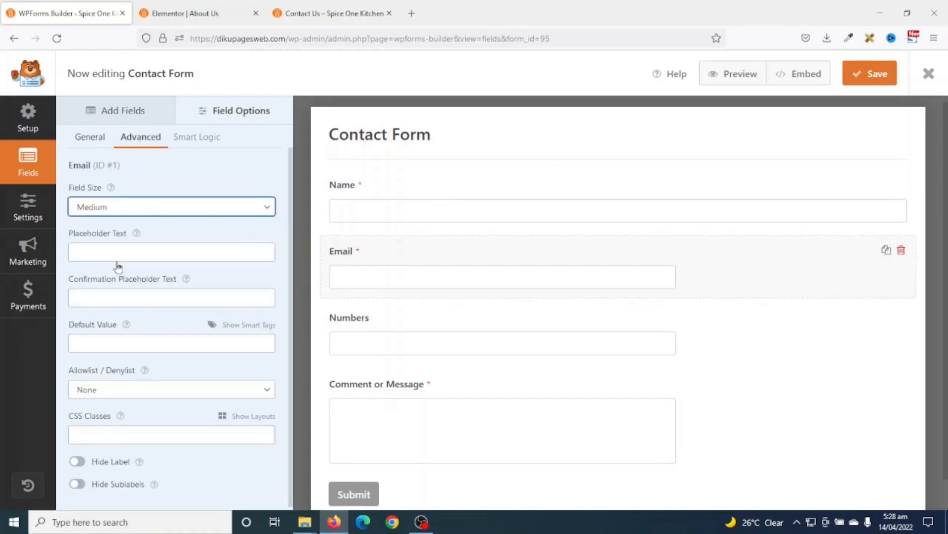
- Rename the Numbers field to Phone, make it required, and set its size to Large
{"action": "left_click", "coordinate": [373, 329]}
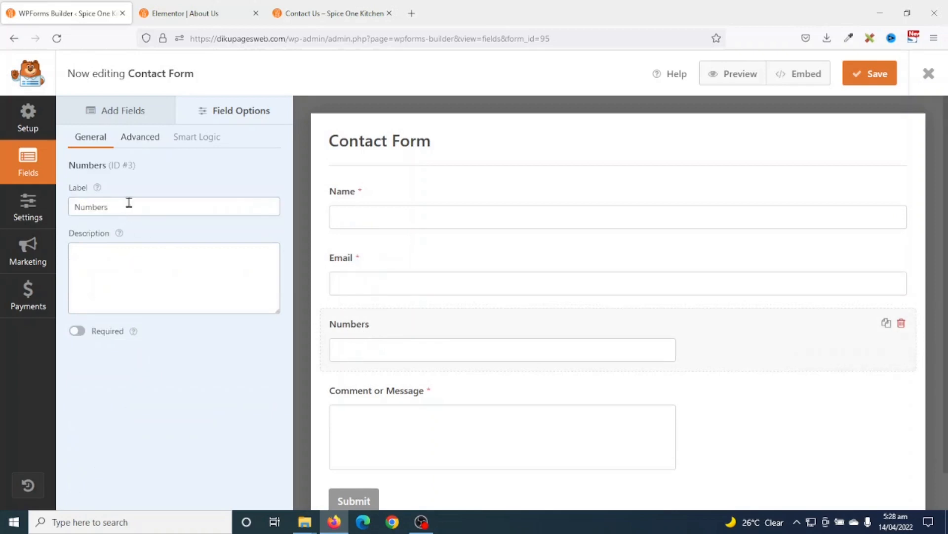
{"action": "left_click_drag", "start_coordinate": [127, 208], "coordinate": [17, 206]}
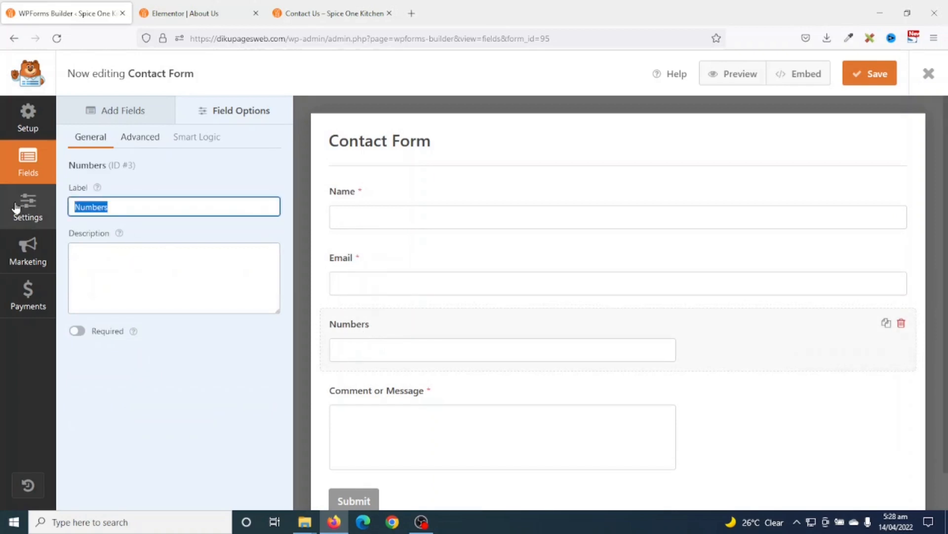
{"action": "type", "text": "Phone"}
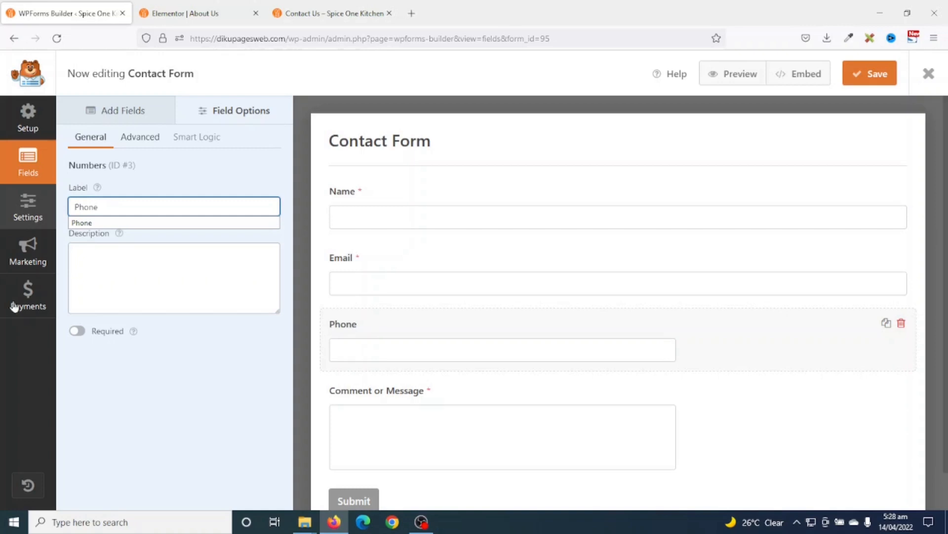
{"action": "left_click", "coordinate": [77, 332]}
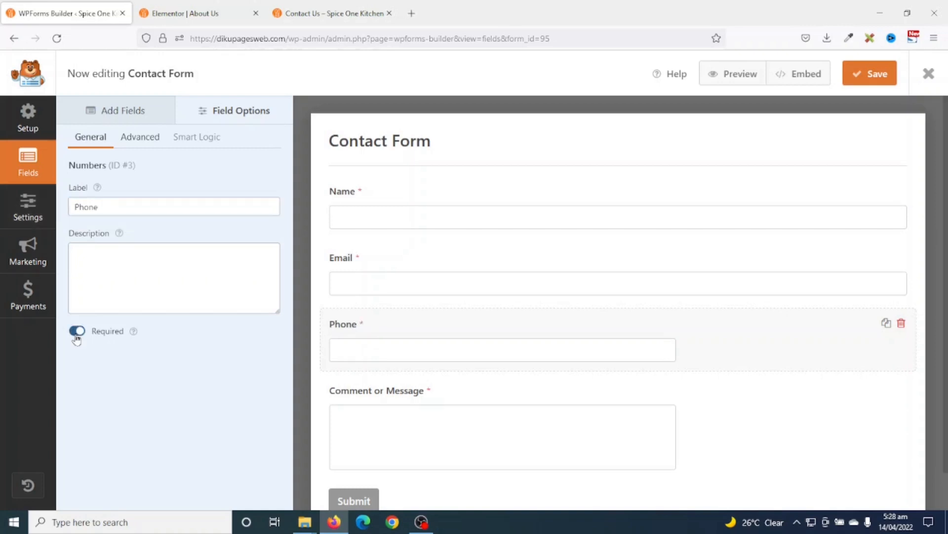
{"action": "left_click", "coordinate": [140, 138]}
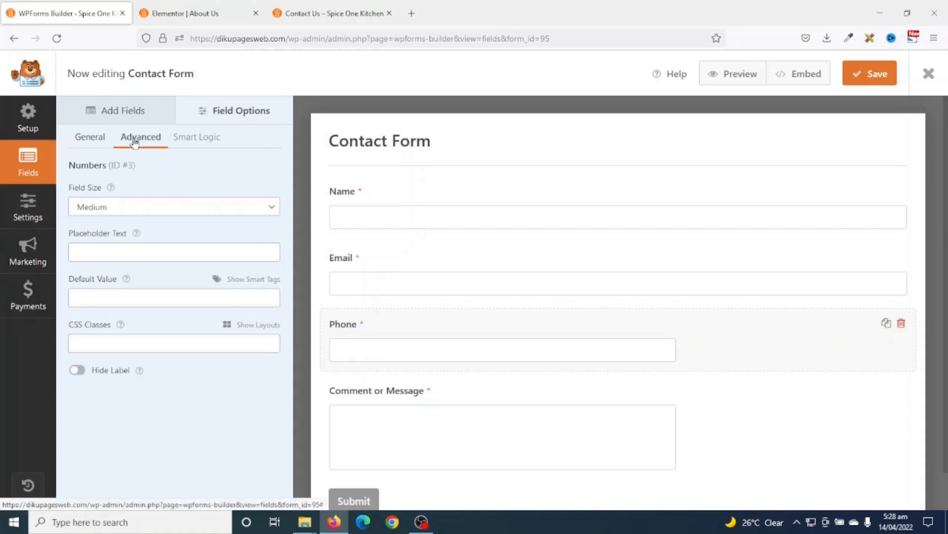
{"action": "left_click", "coordinate": [129, 210]}
{"action": "left_click", "coordinate": [109, 265]}
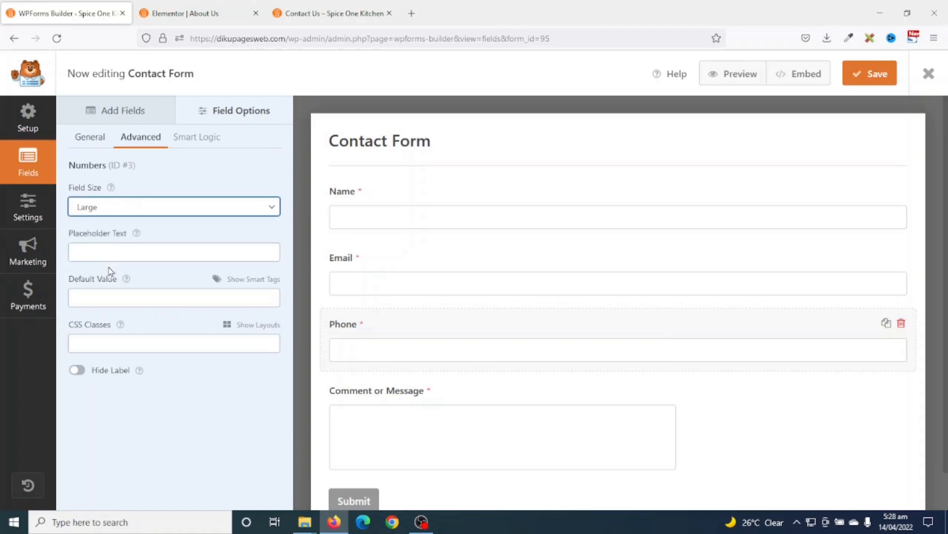
- Relabel the Comment or Message field as 'Message'
{"action": "left_click", "coordinate": [398, 399]}
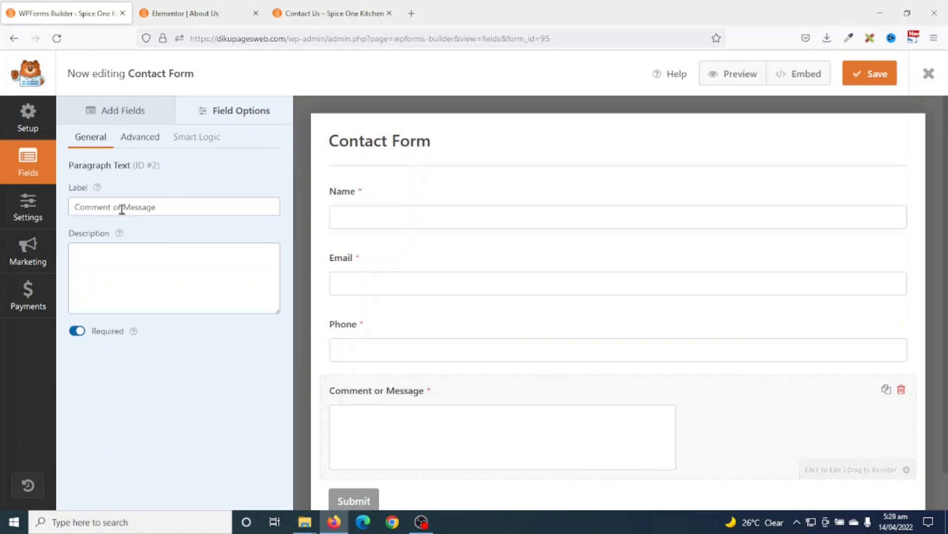
{"action": "left_click_drag", "start_coordinate": [125, 207], "coordinate": [43, 208]}
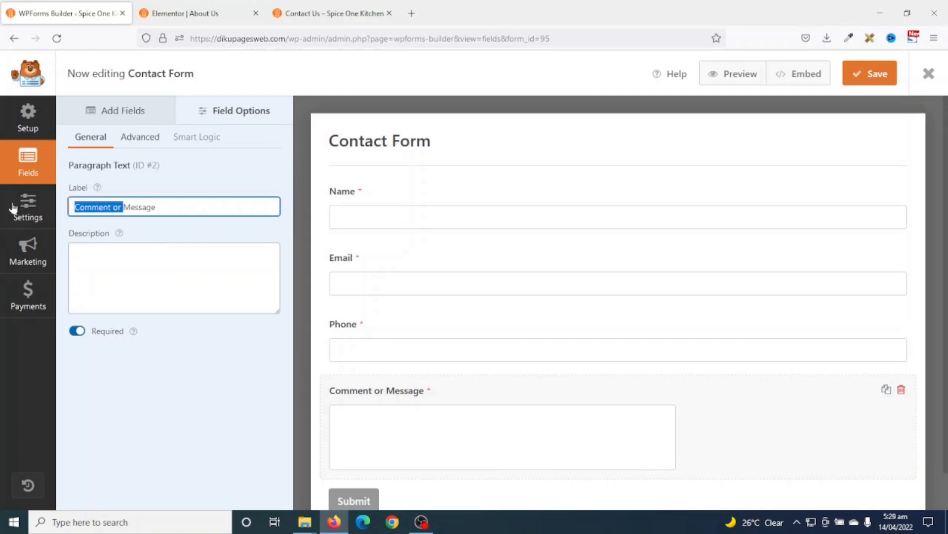
{"action": "key", "text": "BackSpace"}
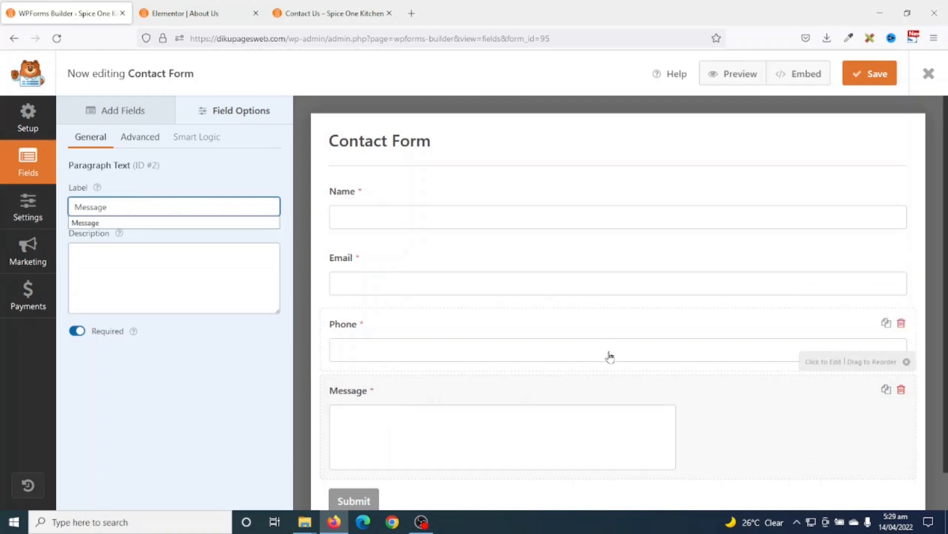
- Change the submit button text to 'Send Message' in General settings
{"action": "left_click", "coordinate": [24, 220]}
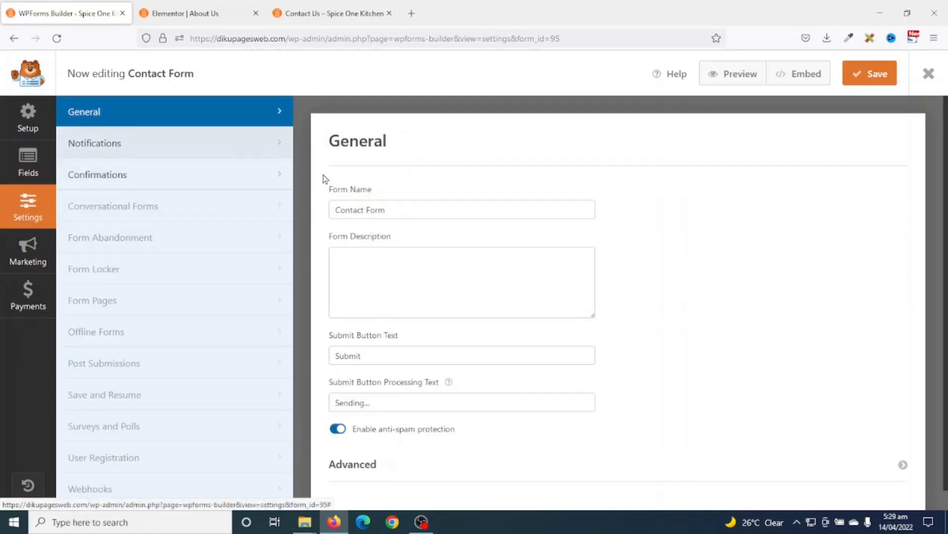
{"action": "left_click_drag", "start_coordinate": [417, 207], "coordinate": [309, 207]}
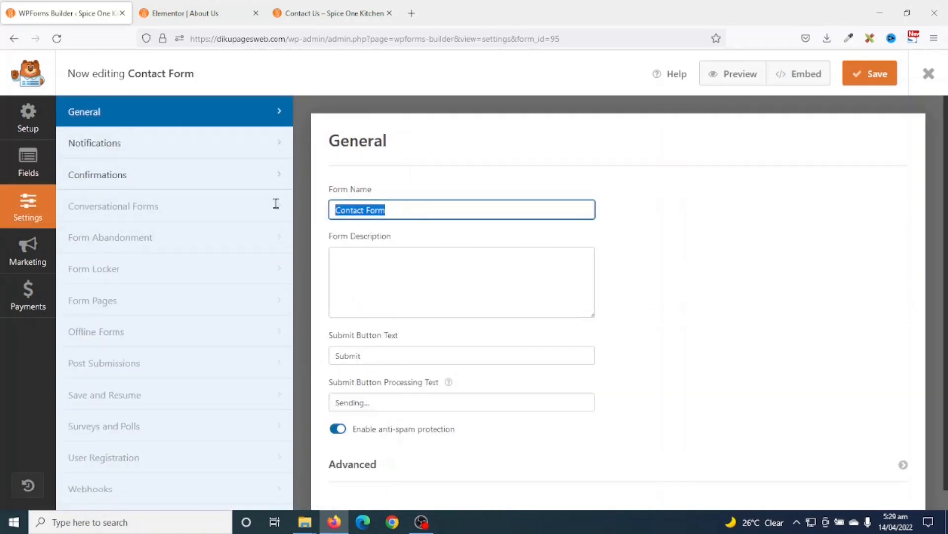
{"action": "scroll", "coordinate": [408, 280], "scroll_direction": "down", "scroll_amount": 1}
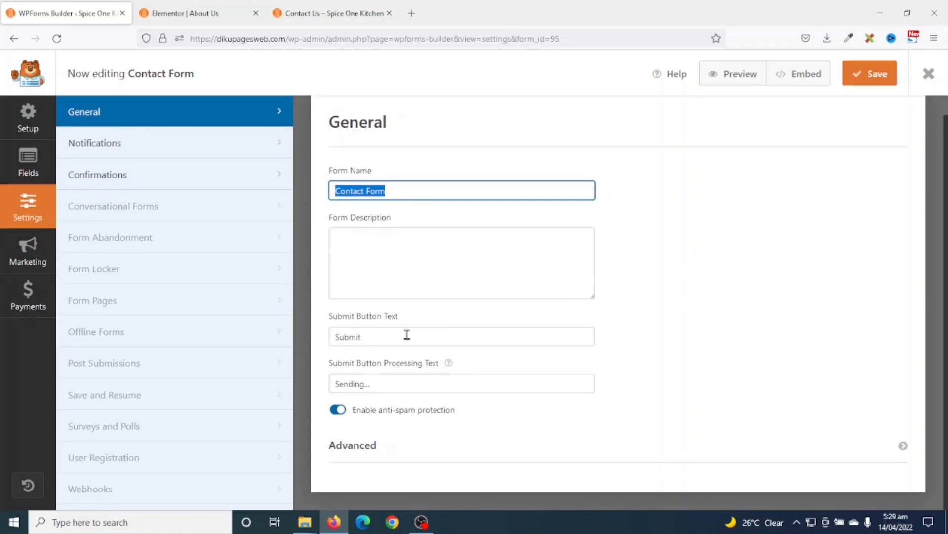
{"action": "left_click_drag", "start_coordinate": [407, 335], "coordinate": [247, 333]}
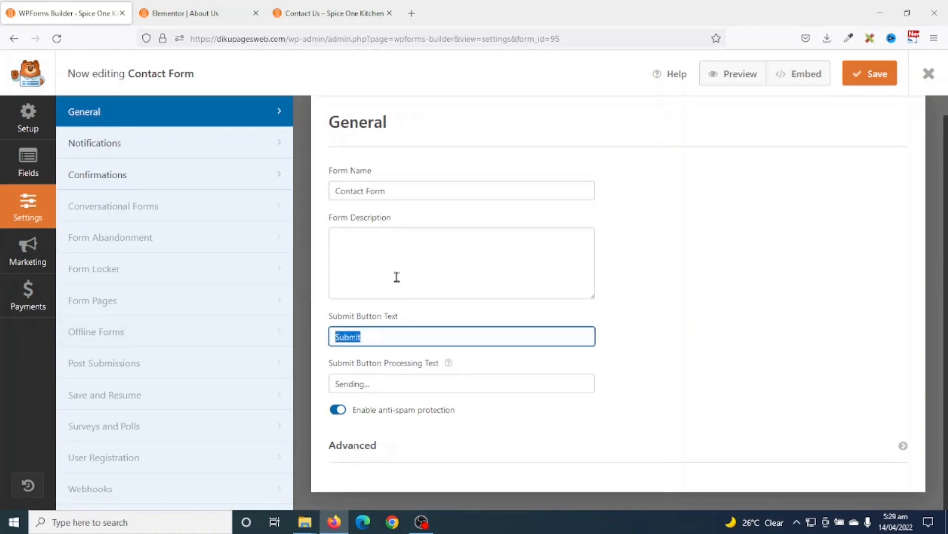
{"action": "type", "text": "Send"}
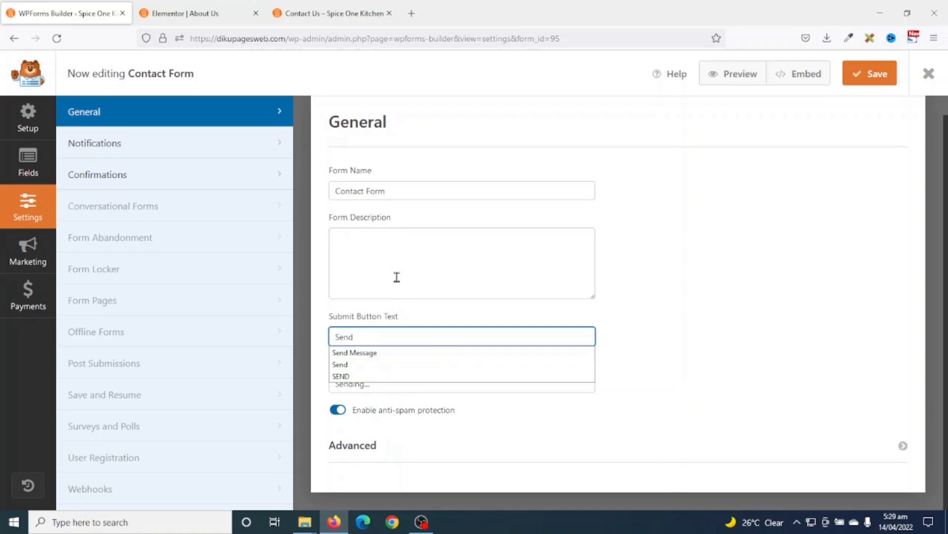
{"action": "type", "text": " Message"}
- Set the notification's Send To address to the owner's e-mail address
{"action": "left_click", "coordinate": [89, 147]}
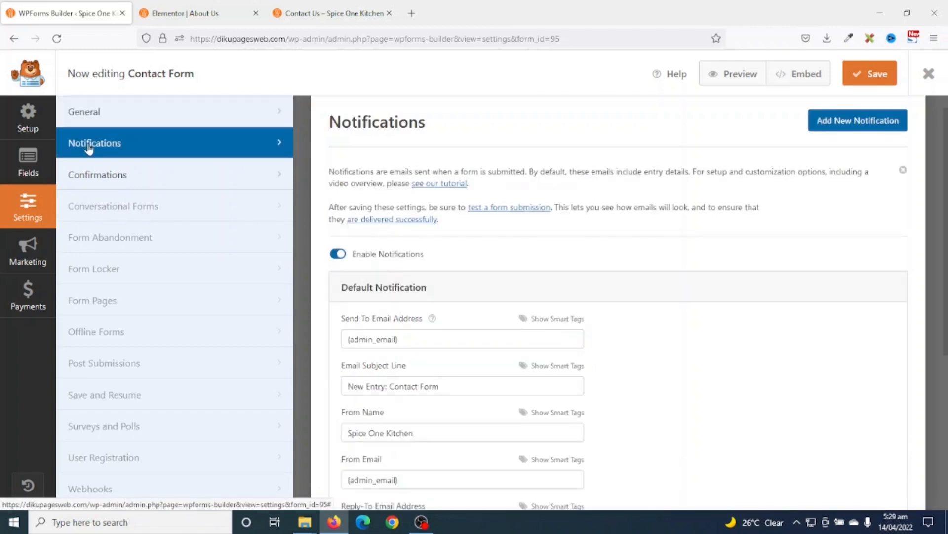
{"action": "scroll", "coordinate": [405, 319], "scroll_direction": "down", "scroll_amount": 2}
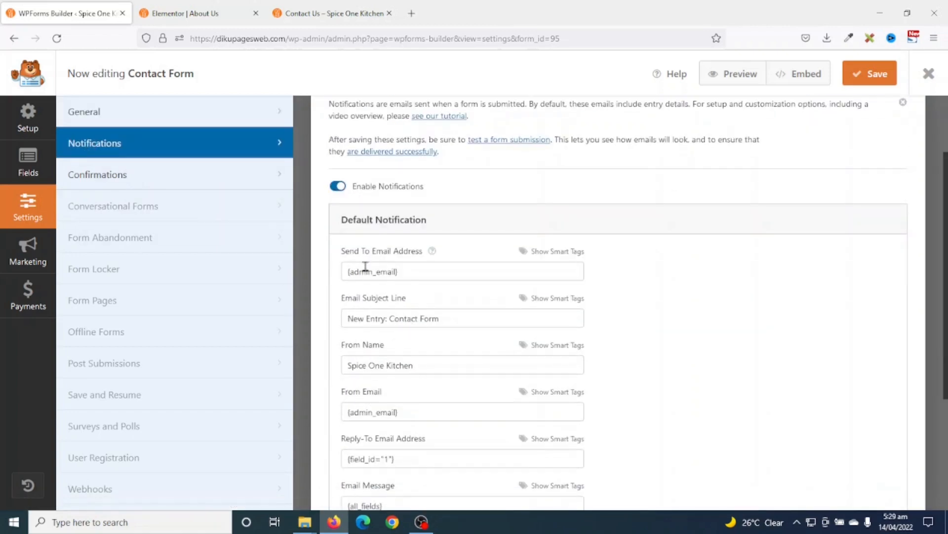
{"action": "left_click_drag", "start_coordinate": [426, 269], "coordinate": [333, 281]}
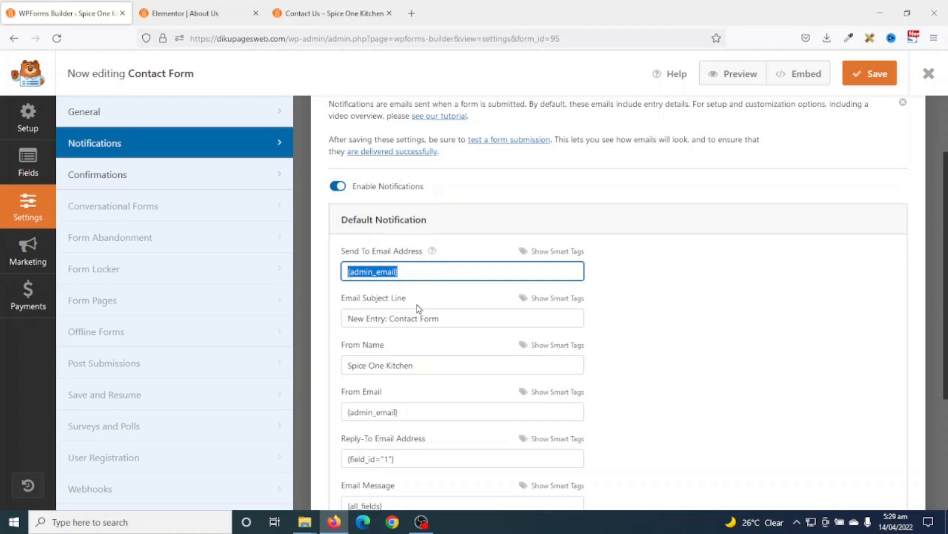
{"action": "left_click_drag", "start_coordinate": [416, 272], "coordinate": [325, 276]}
{"action": "left_click", "coordinate": [377, 288]}
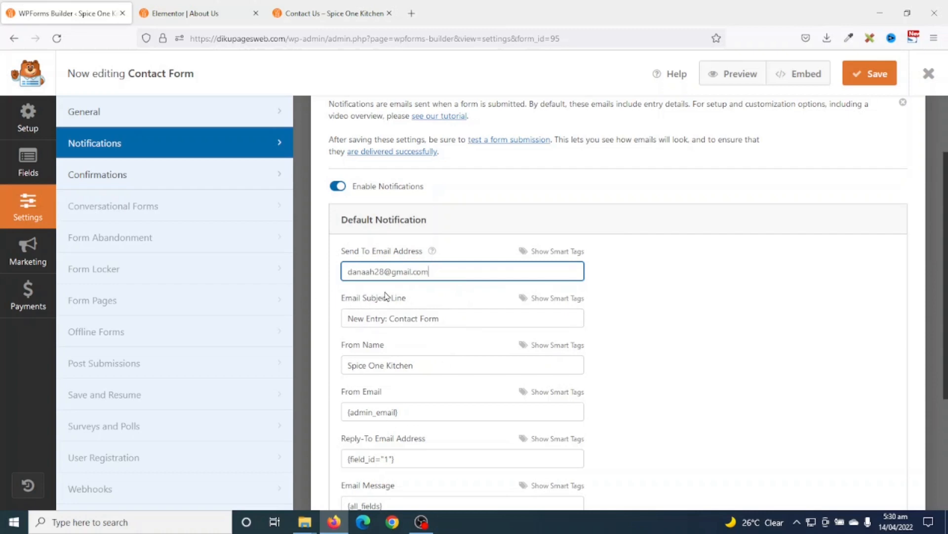
- Copy the owner's e-mail address into the notification's From Email field
{"action": "left_click_drag", "start_coordinate": [475, 319], "coordinate": [334, 328]}
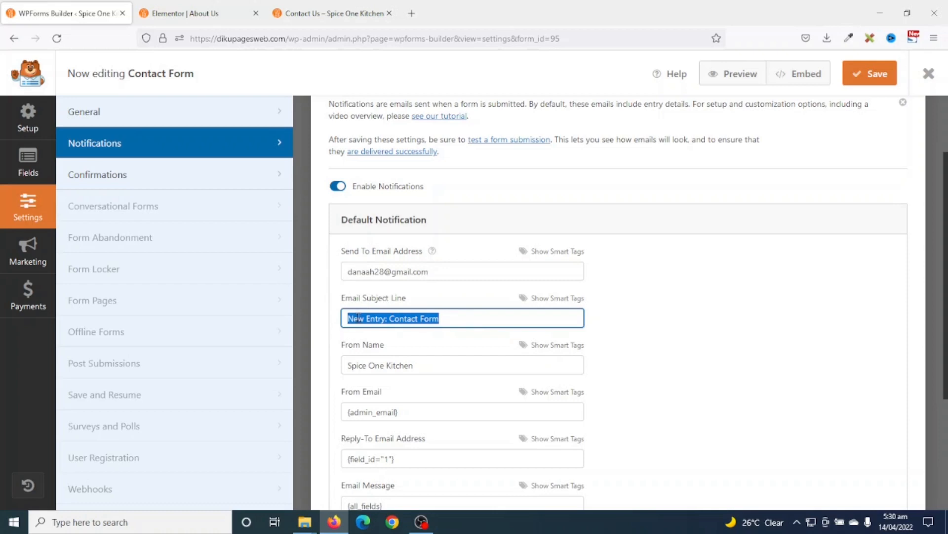
{"action": "left_click", "coordinate": [461, 317]}
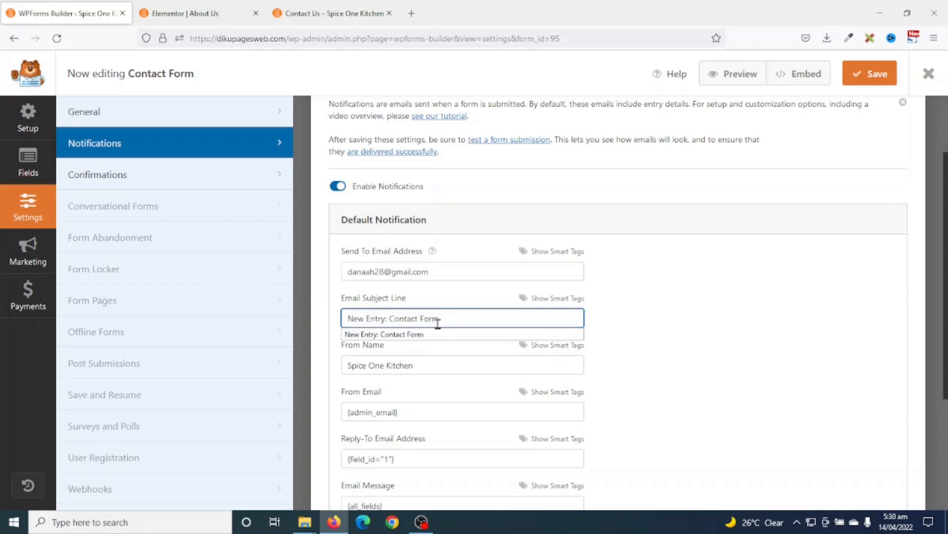
{"action": "key", "text": "ctrl+a"}
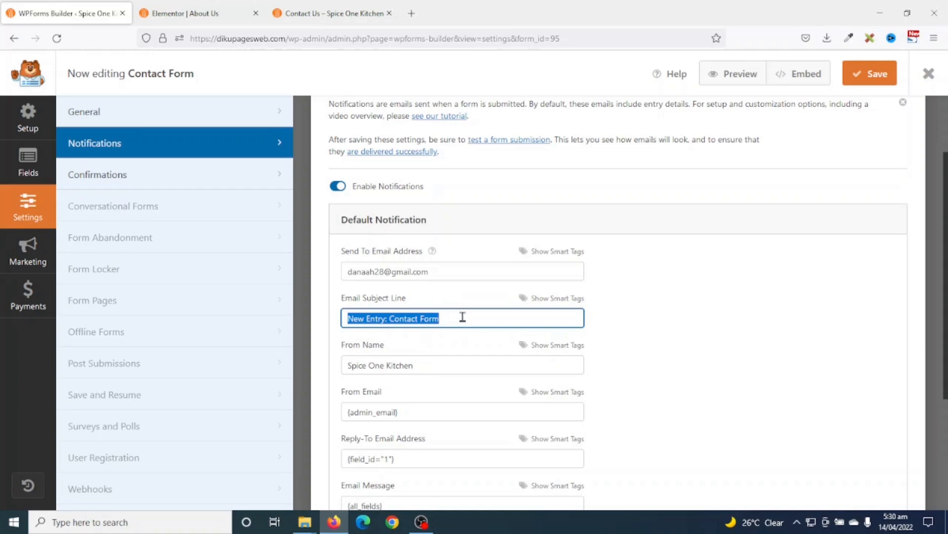
{"action": "left_click_drag", "start_coordinate": [433, 364], "coordinate": [340, 365]}
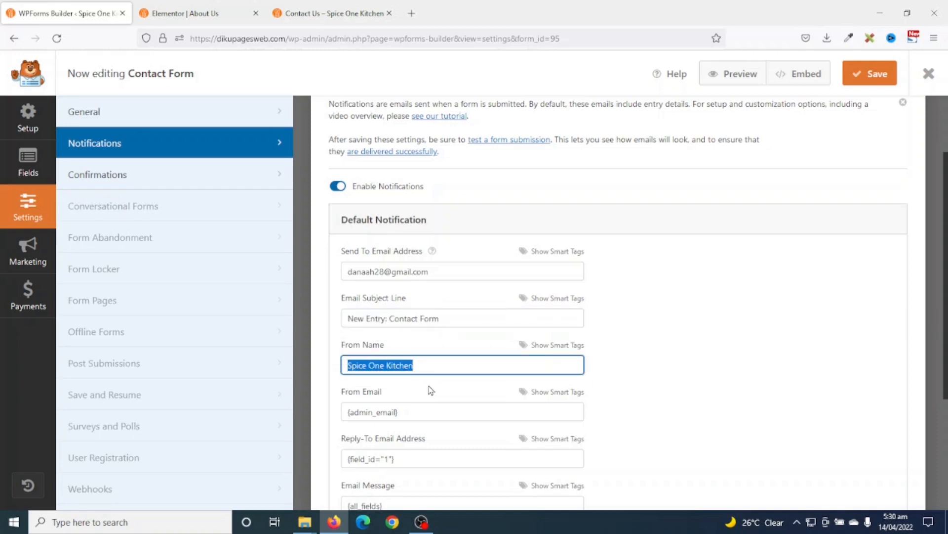
{"action": "scroll", "coordinate": [433, 388], "scroll_direction": "down", "scroll_amount": 3}
{"action": "left_click_drag", "start_coordinate": [443, 135], "coordinate": [318, 148]}
{"action": "key", "text": "ctrl+c"}
{"action": "left_click_drag", "start_coordinate": [428, 277], "coordinate": [271, 277]}
{"action": "key", "text": "ctrl+v"}
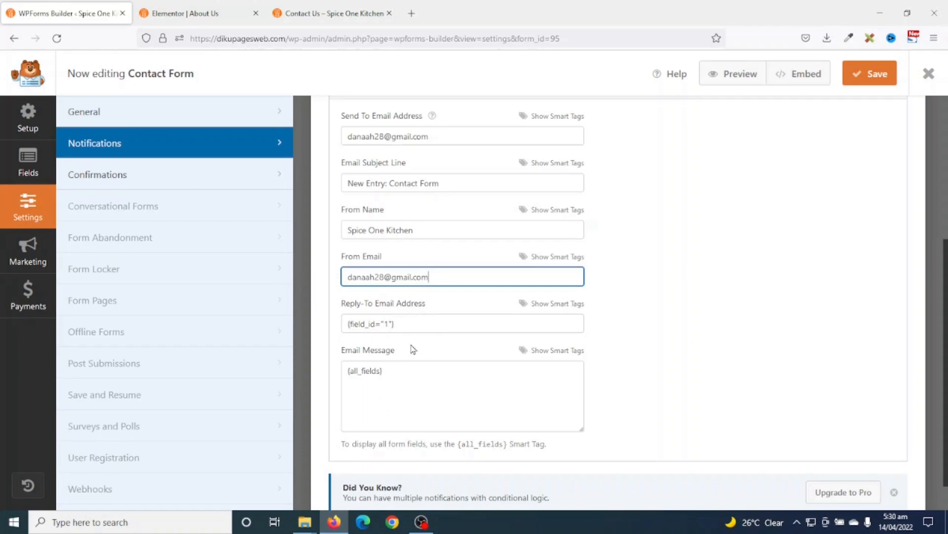
- Save the Contact Form from the Confirmations panel and exit the builder
{"action": "left_click", "coordinate": [120, 181]}
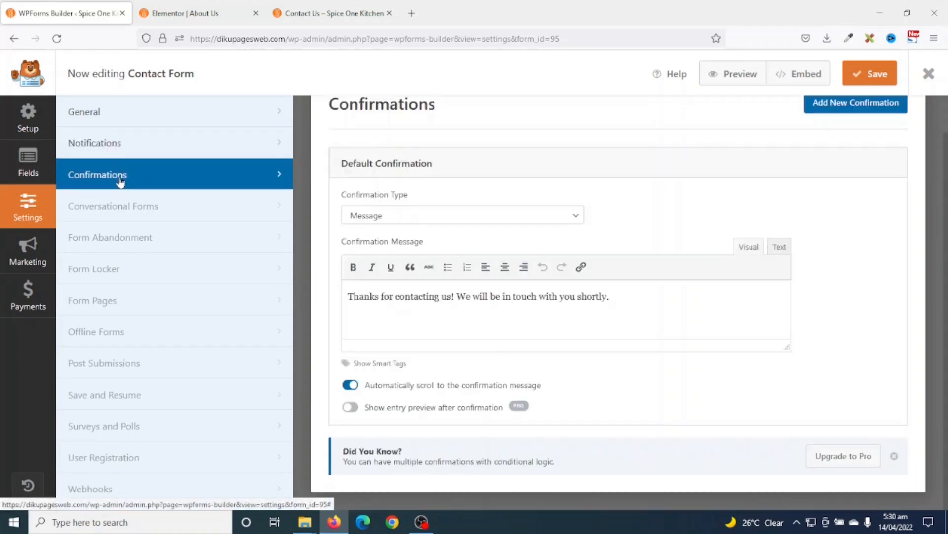
{"action": "left_click_drag", "start_coordinate": [344, 296], "coordinate": [674, 307]}
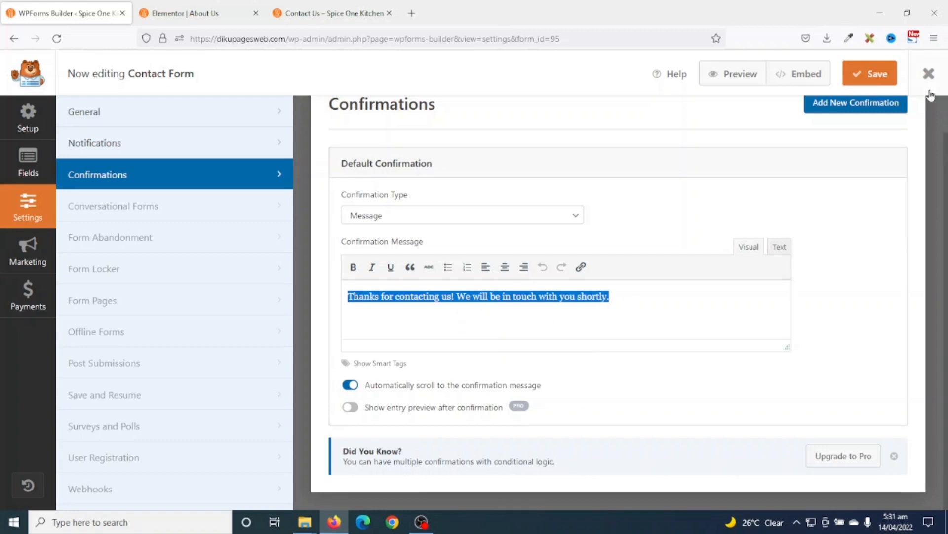
{"action": "left_click", "coordinate": [873, 81]}
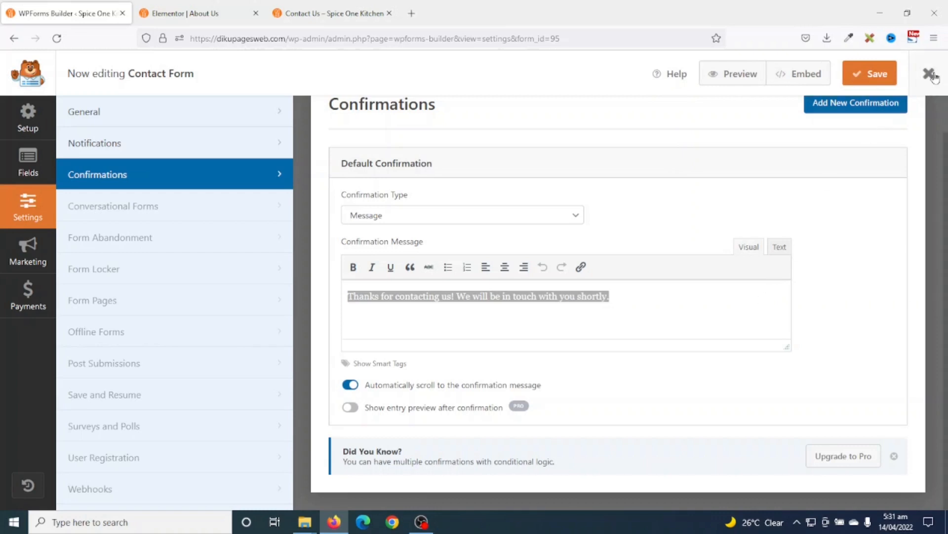
{"action": "left_click", "coordinate": [924, 87]}
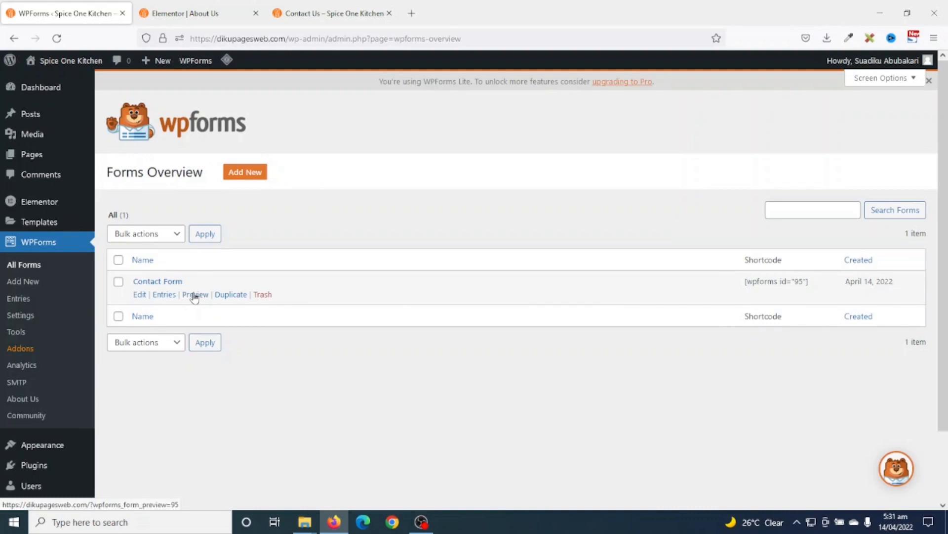
- Open the form preview in a new tab and view the live Contact Us page
{"action": "right_click", "coordinate": [195, 297]}
{"action": "left_click", "coordinate": [233, 308]}
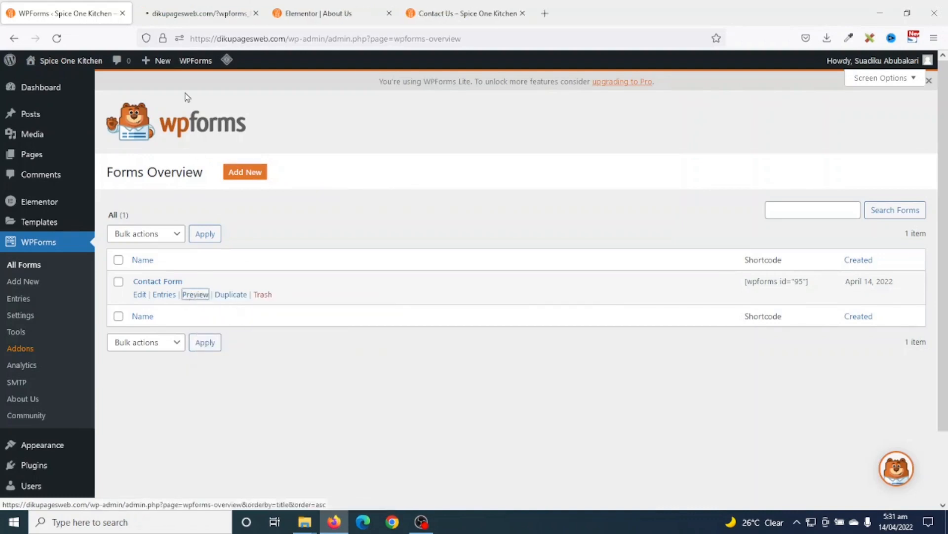
{"action": "key", "text": "ctrl+Tab"}
{"action": "scroll", "coordinate": [499, 316], "scroll_direction": "down", "scroll_amount": 4}
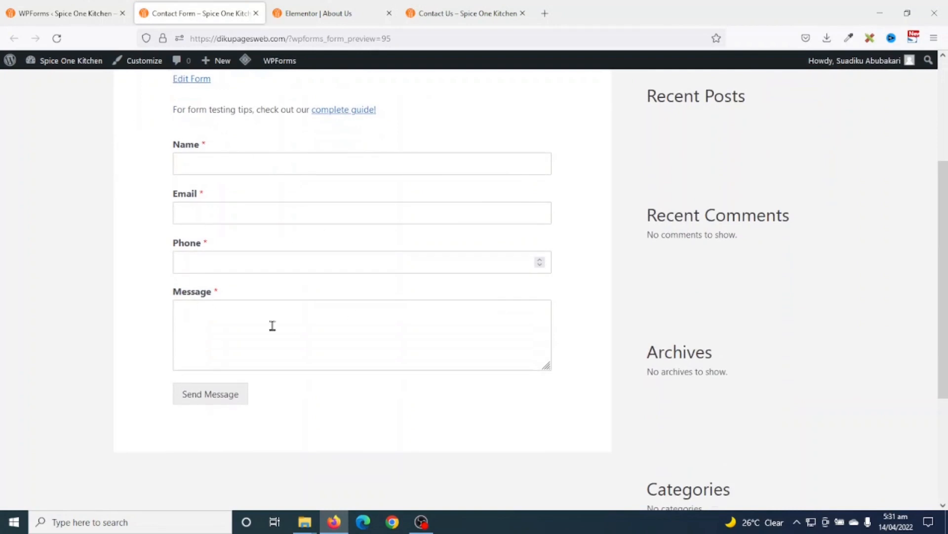
{"action": "scroll", "coordinate": [321, 329], "scroll_direction": "up", "scroll_amount": 1}
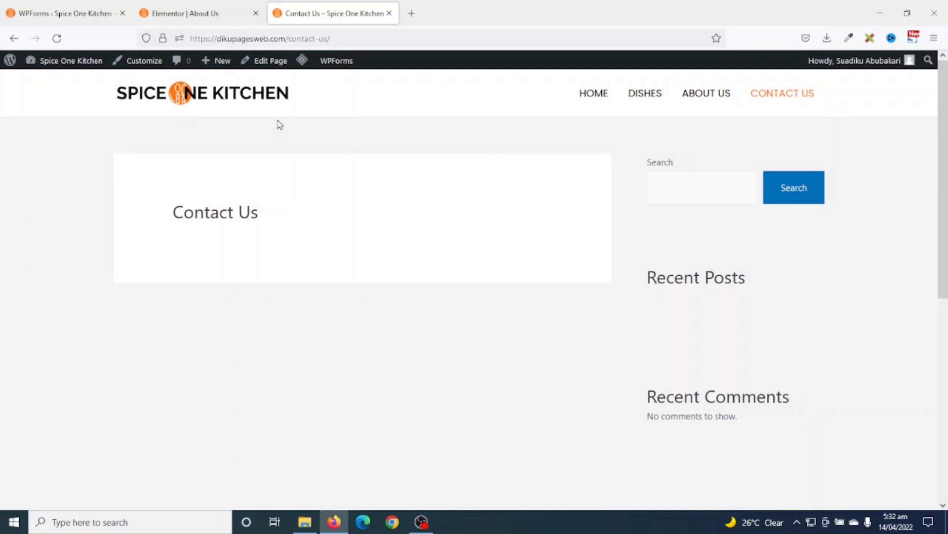
- Open Contact Us in Elementor and copy the About Us hero section
{"action": "left_click", "coordinate": [264, 61]}
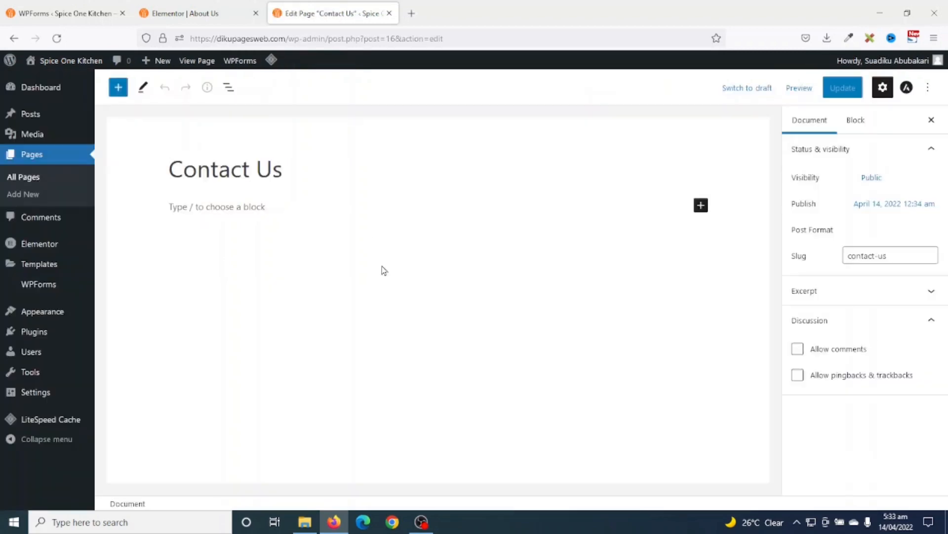
{"action": "left_click", "coordinate": [308, 90]}
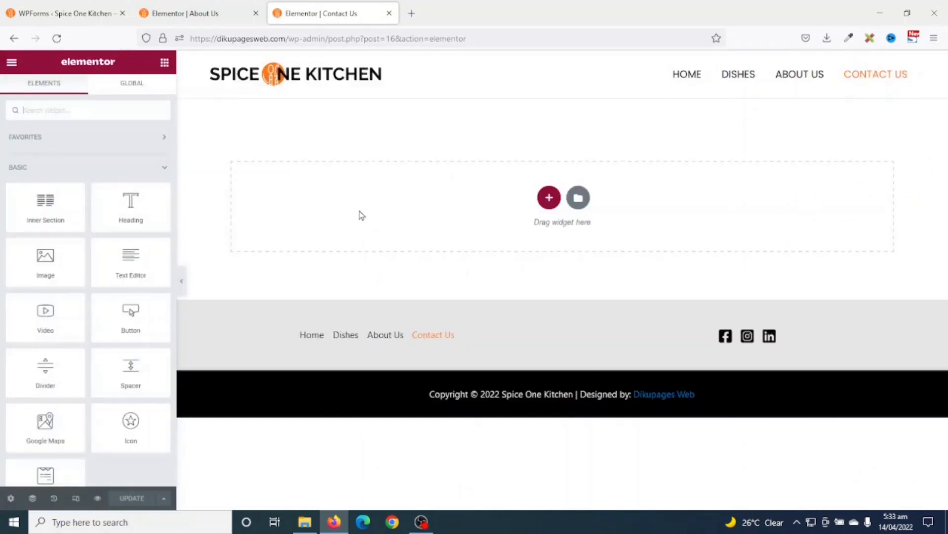
{"action": "left_click", "coordinate": [197, 20]}
{"action": "scroll", "coordinate": [514, 228], "scroll_direction": "up", "scroll_amount": 10}
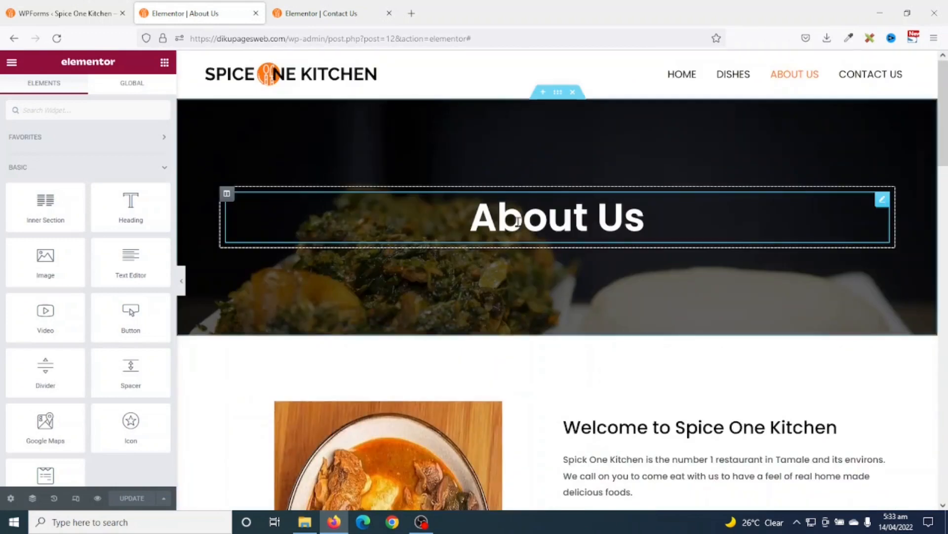
{"action": "right_click", "coordinate": [559, 94]}
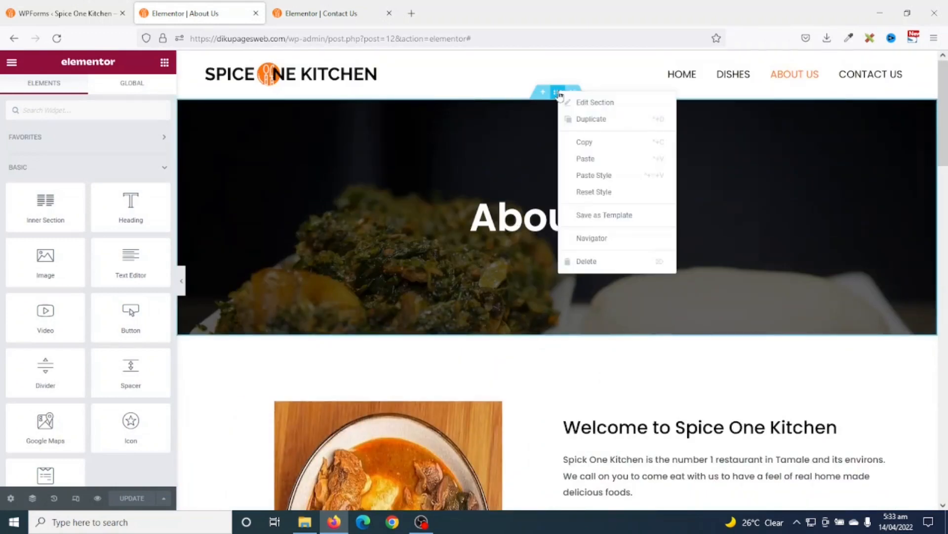
{"action": "left_click", "coordinate": [595, 142]}
- Paste the hero section into Contact Us and change its heading to 'Contact Us'
{"action": "left_click", "coordinate": [316, 16]}
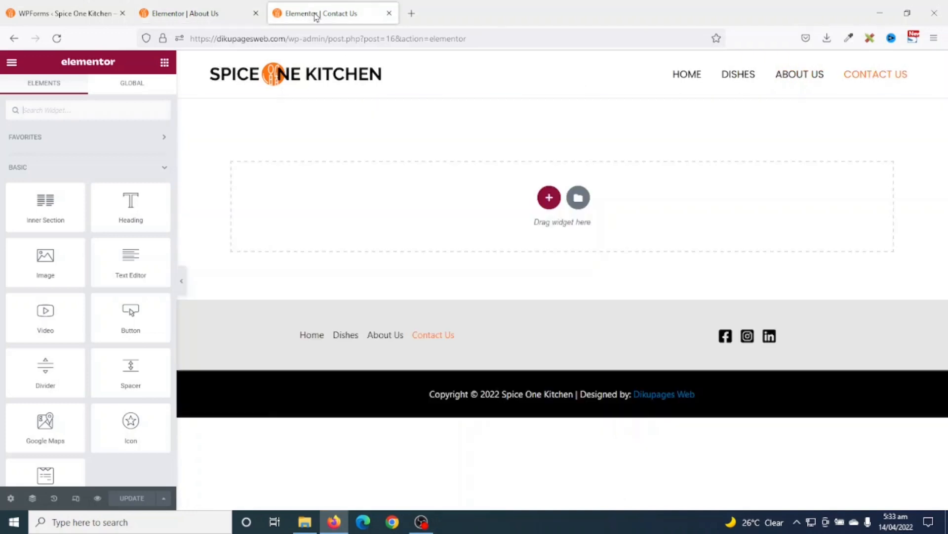
{"action": "right_click", "coordinate": [671, 193]}
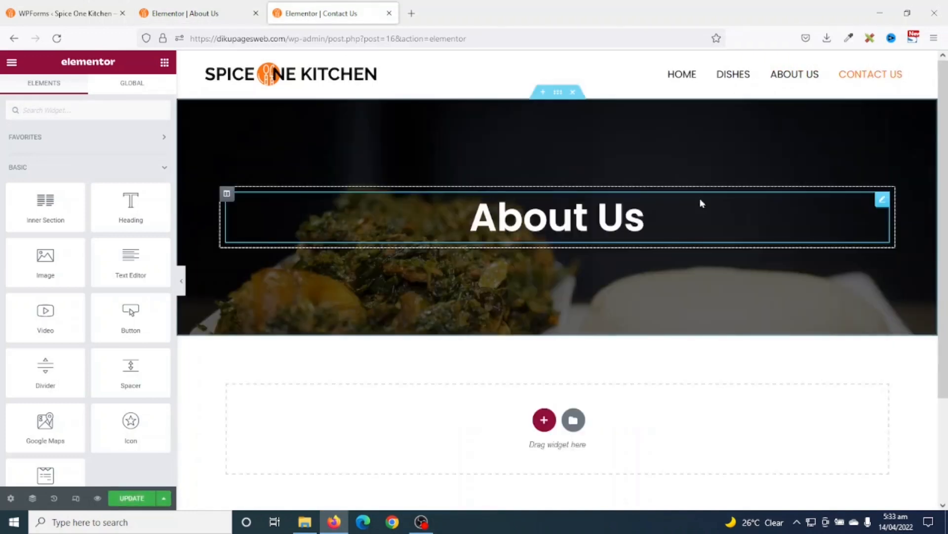
{"action": "left_click", "coordinate": [700, 198]}
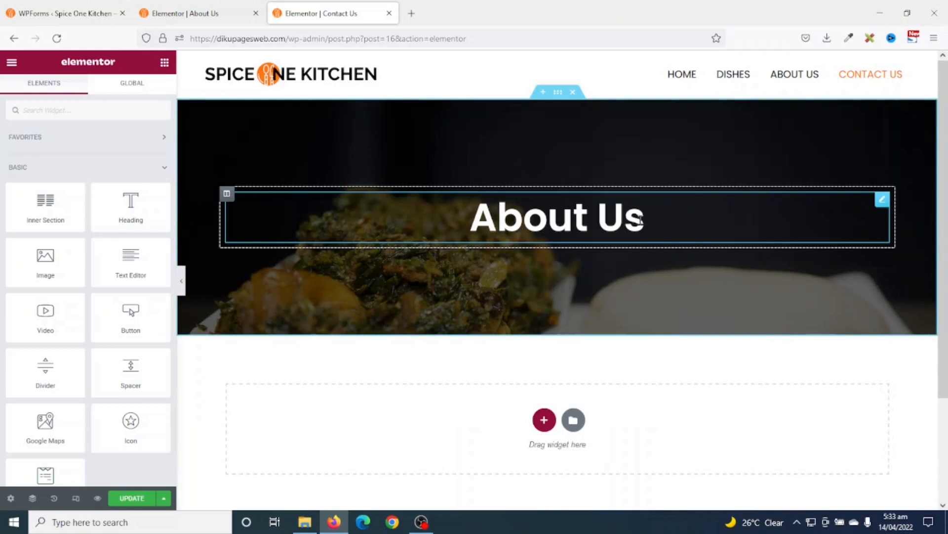
{"action": "left_click", "coordinate": [640, 220]}
{"action": "left_click_drag", "start_coordinate": [642, 220], "coordinate": [446, 227]}
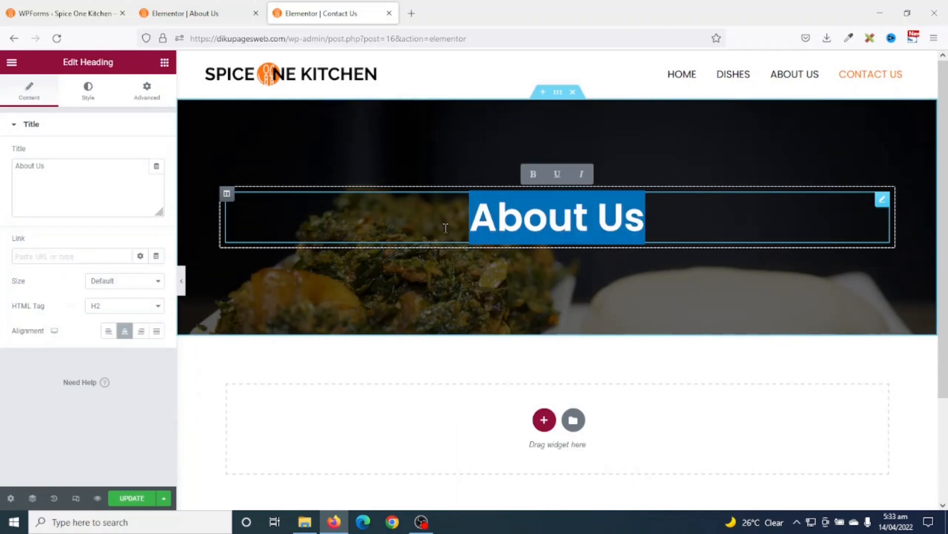
{"action": "type", "text": "Contacty"}
{"action": "key", "text": "BackSpace"}
{"action": "type", "text": "Us"}
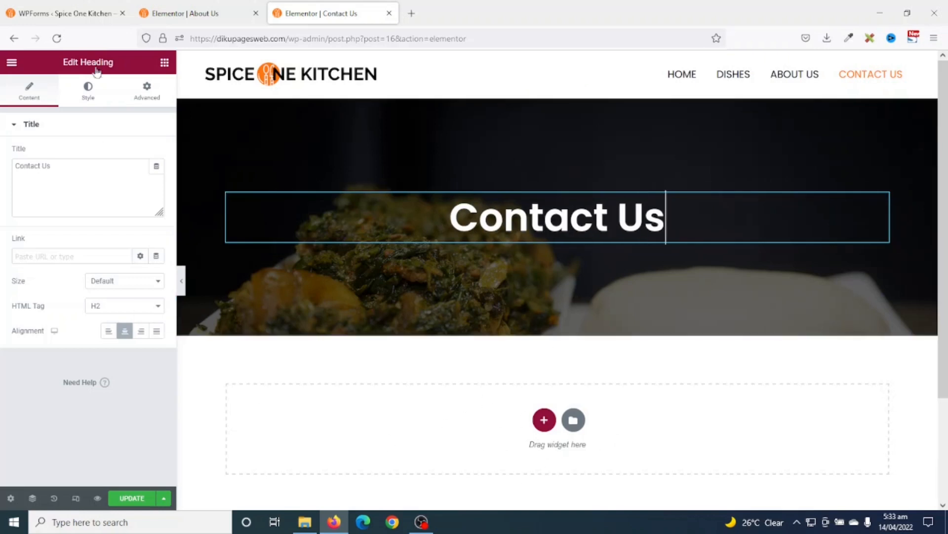
- Copy the About Us Welcome to Spice One Kitchen section and paste it into Contact Us
{"action": "left_click", "coordinate": [185, 13]}
{"action": "scroll", "coordinate": [589, 410], "scroll_direction": "down", "scroll_amount": 2}
{"action": "scroll", "coordinate": [589, 409], "scroll_direction": "down", "scroll_amount": 4}
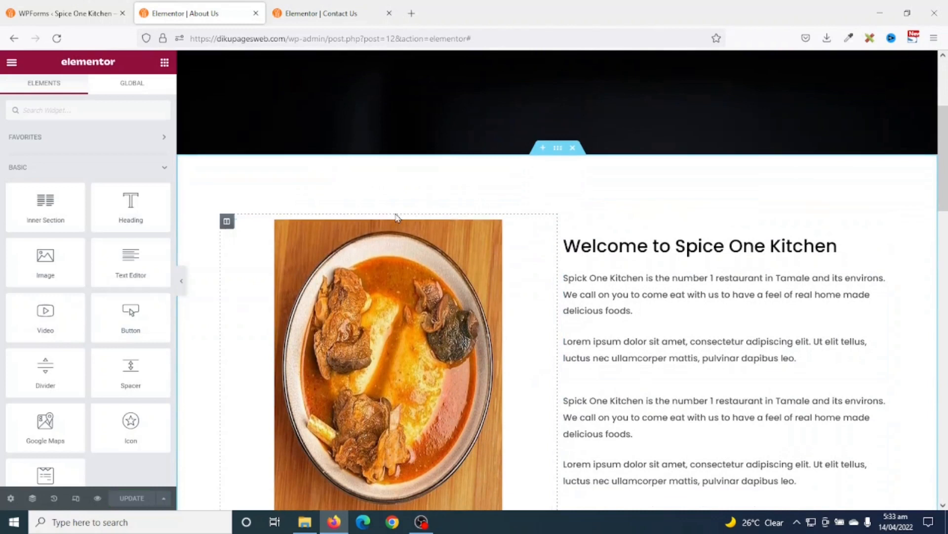
{"action": "scroll", "coordinate": [568, 419], "scroll_direction": "up", "scroll_amount": 1}
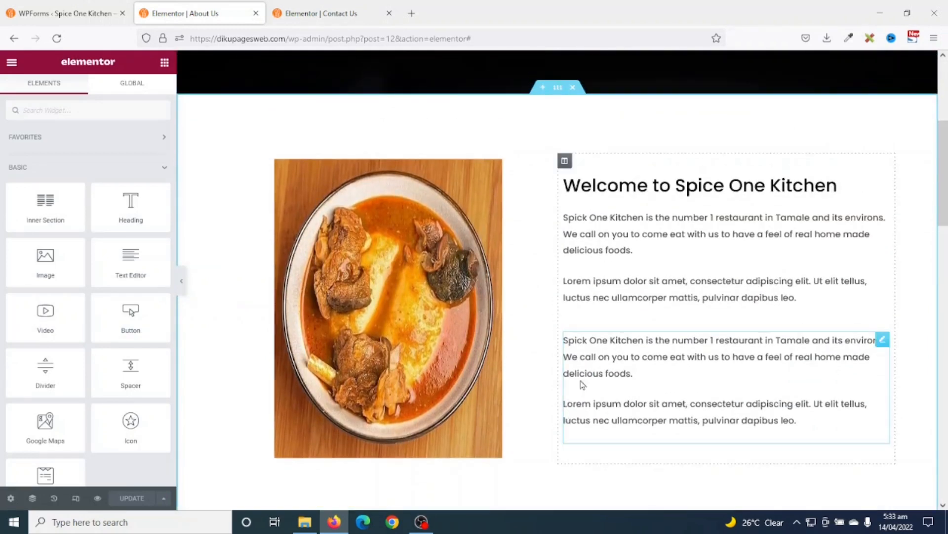
{"action": "right_click", "coordinate": [558, 88]}
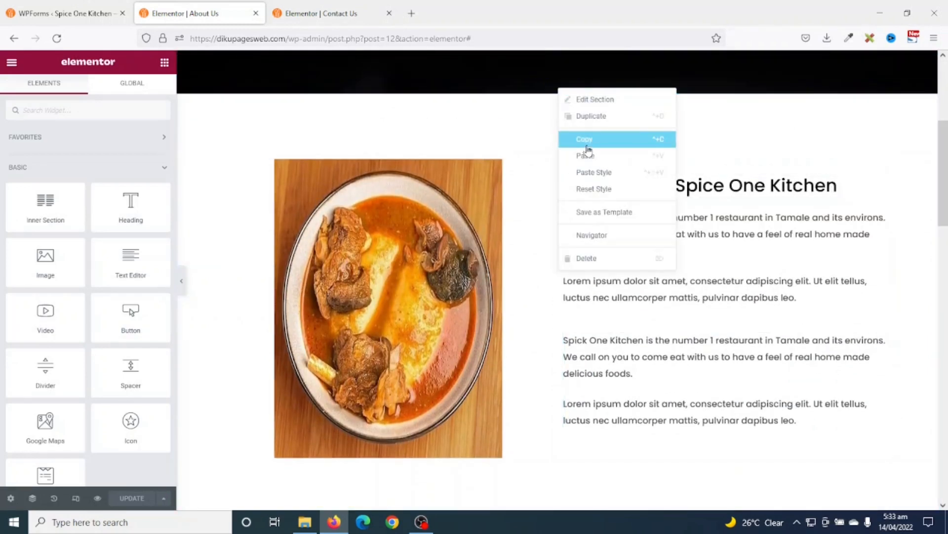
{"action": "left_click", "coordinate": [587, 140]}
{"action": "left_click", "coordinate": [350, 19]}
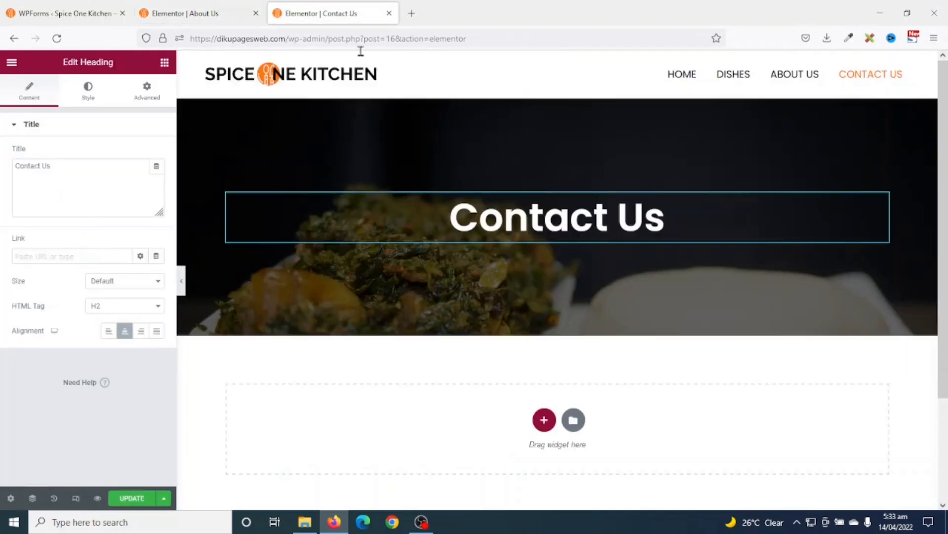
{"action": "right_click", "coordinate": [693, 443]}
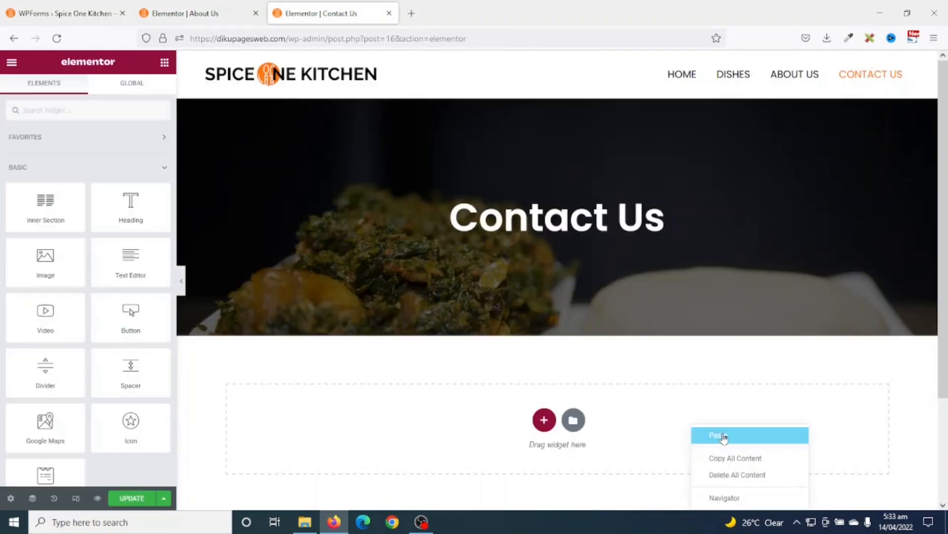
{"action": "left_click", "coordinate": [720, 436]}
- Delete the food image and both text blocks from the pasted section
{"action": "scroll", "coordinate": [428, 359], "scroll_direction": "down", "scroll_amount": 6}
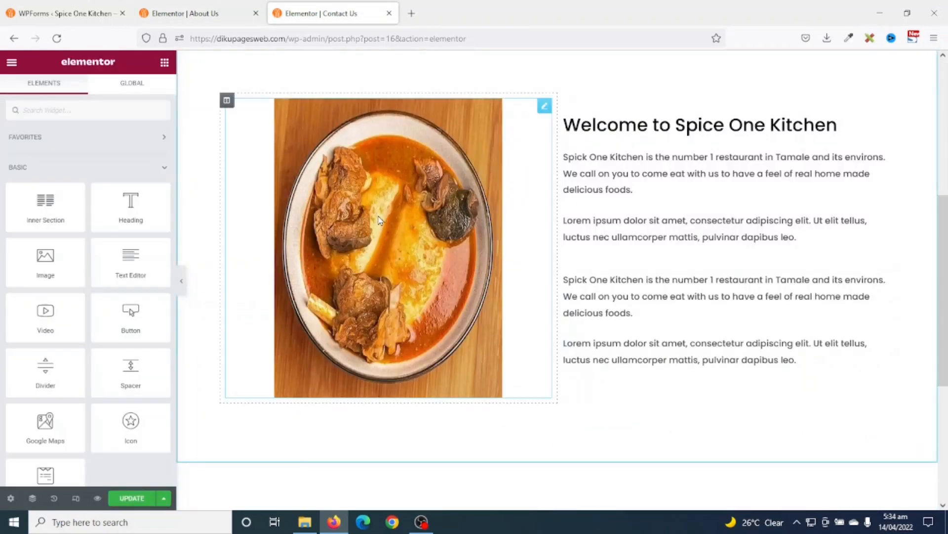
{"action": "right_click", "coordinate": [380, 219]}
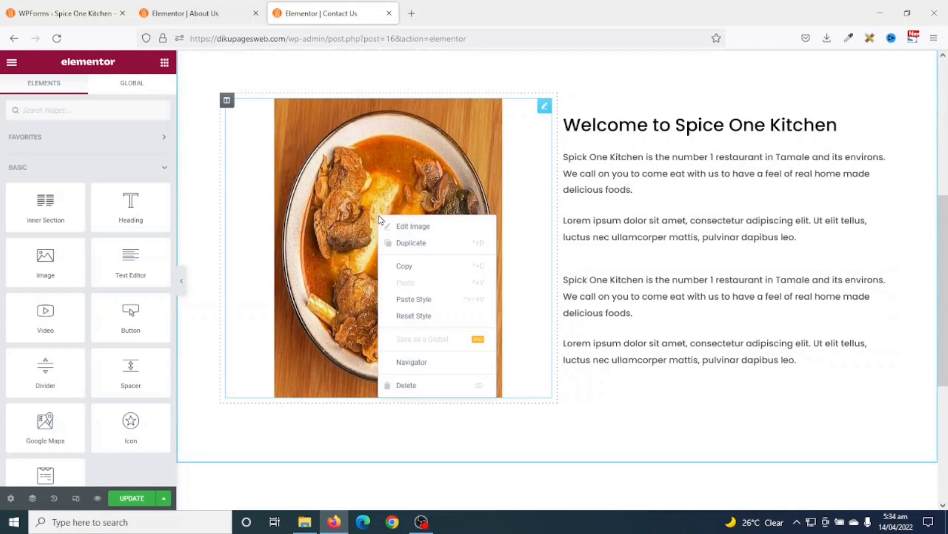
{"action": "left_click", "coordinate": [424, 385]}
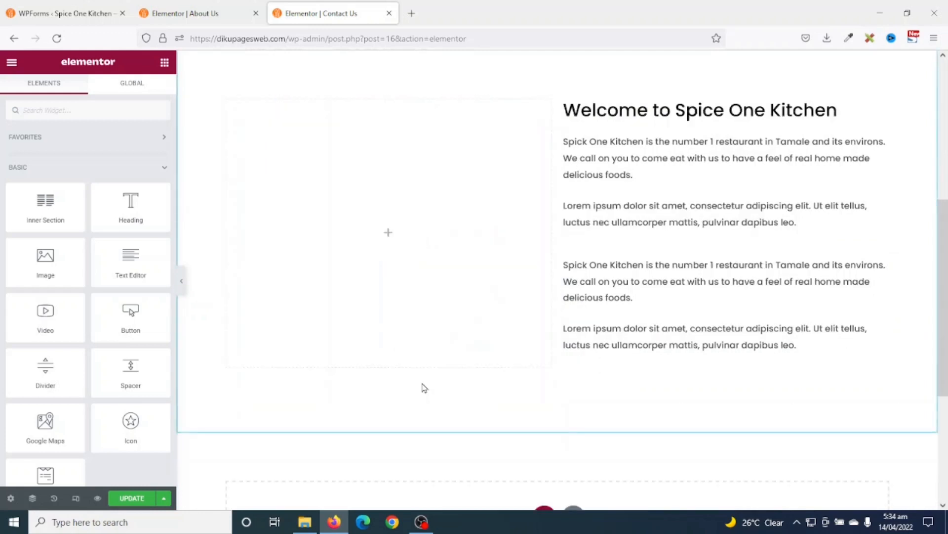
{"action": "right_click", "coordinate": [663, 280]}
{"action": "left_click", "coordinate": [717, 441]}
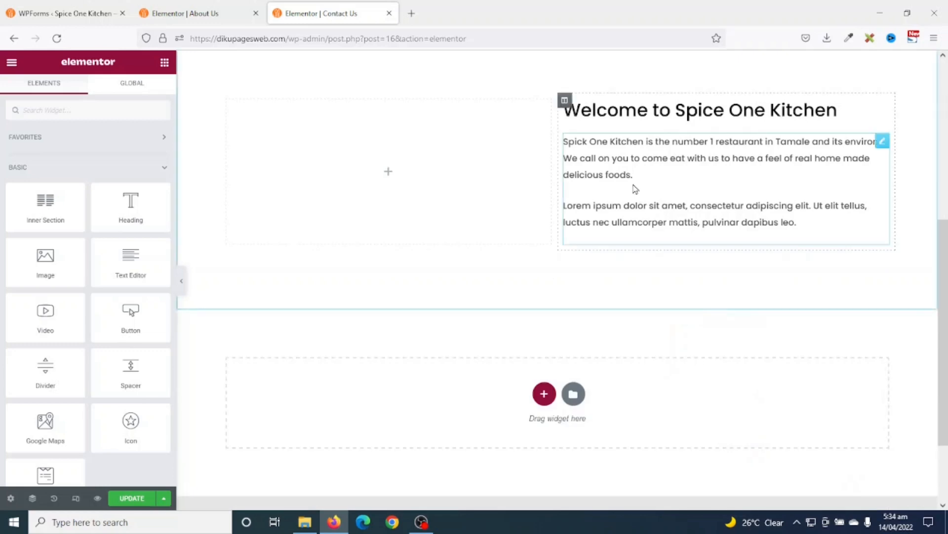
{"action": "right_click", "coordinate": [635, 188]}
{"action": "left_click", "coordinate": [676, 353]}
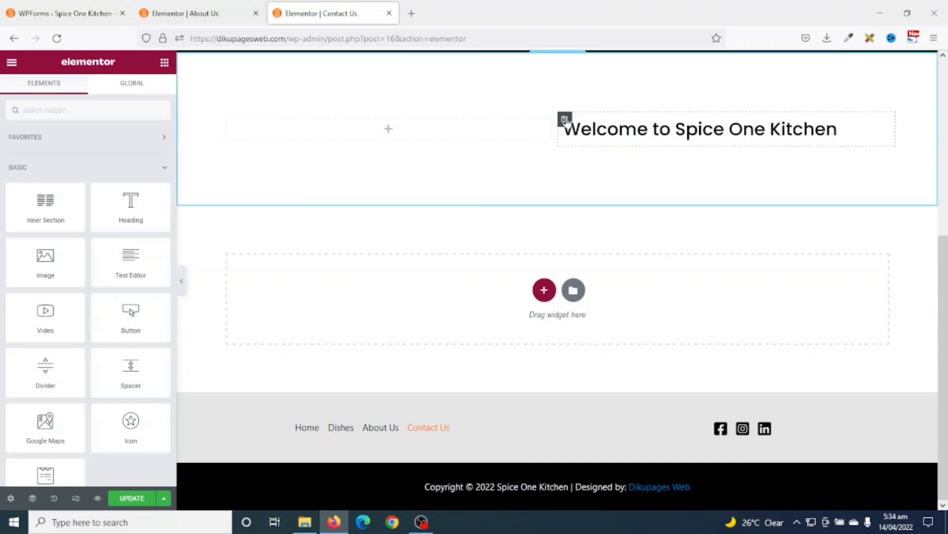
- Move the heading column left, retitle it 'Get In Touch With Us', and search widgets for 'icon'
{"action": "left_click_drag", "start_coordinate": [565, 121], "coordinate": [250, 127]}
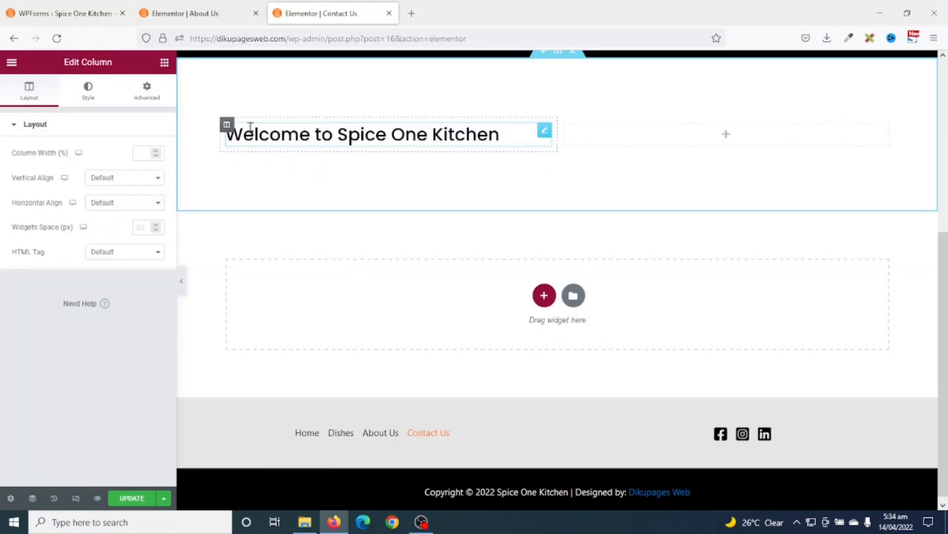
{"action": "left_click", "coordinate": [505, 137]}
{"action": "left_click_drag", "start_coordinate": [502, 135], "coordinate": [199, 139]}
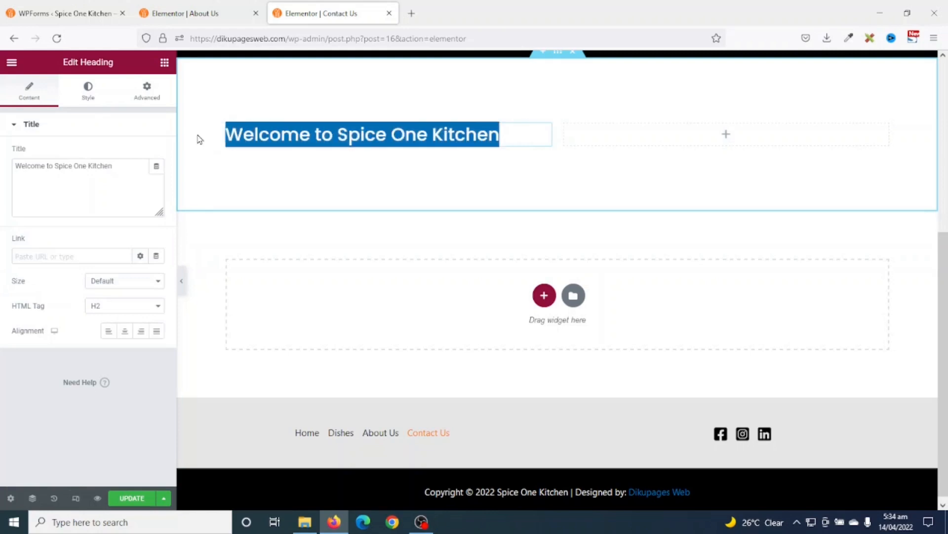
{"action": "type", "text": "Get In To"}
{"action": "type", "text": "uch In"}
{"action": "key", "text": "BackSpace"}
{"action": "key", "text": "BackSpace"}
{"action": "type", "text": "With Us"}
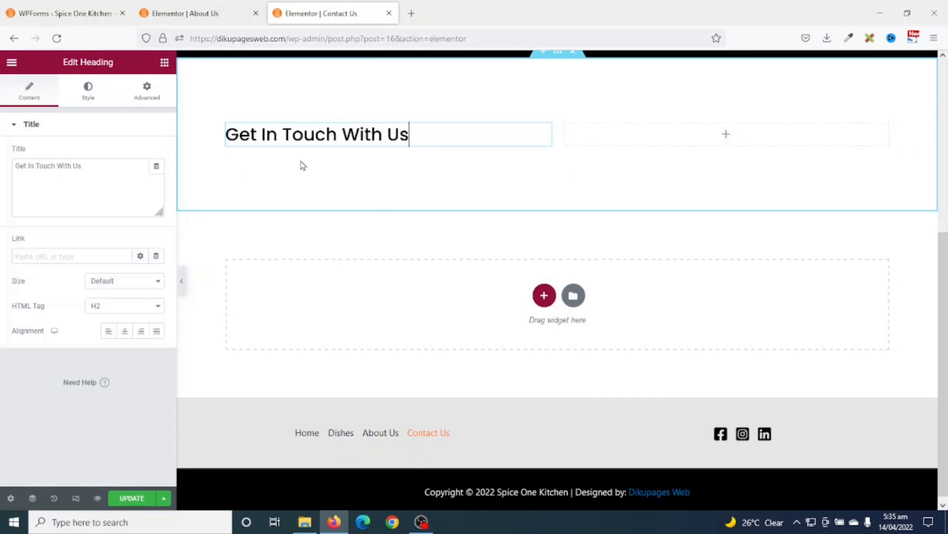
{"action": "left_click", "coordinate": [165, 64]}
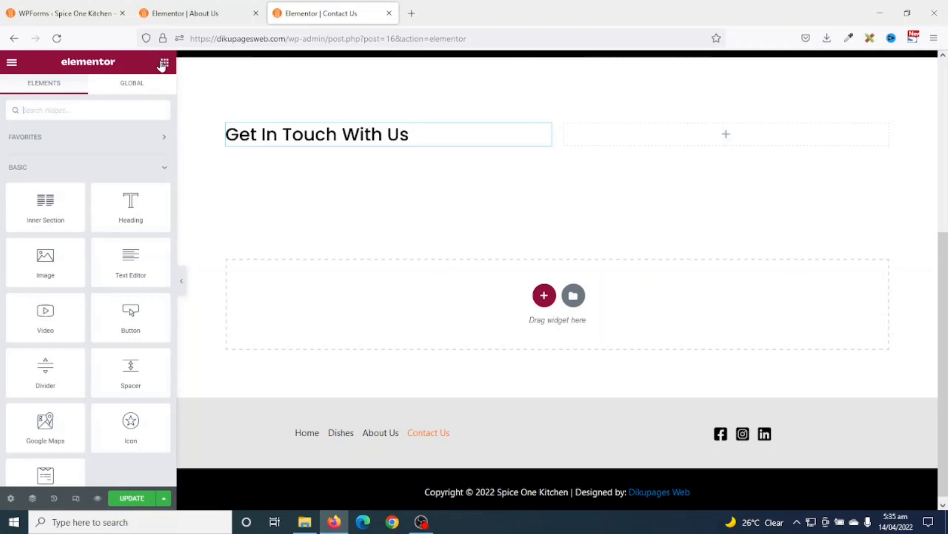
{"action": "type", "text": "icon"}
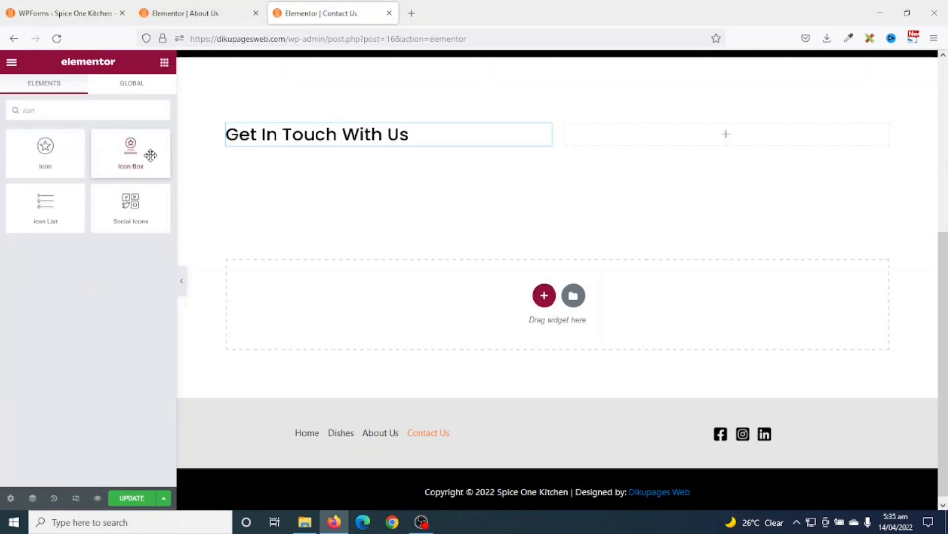
- Place an Icon Box under the heading with its star icon positioned left
{"action": "left_click_drag", "start_coordinate": [134, 171], "coordinate": [296, 199]}
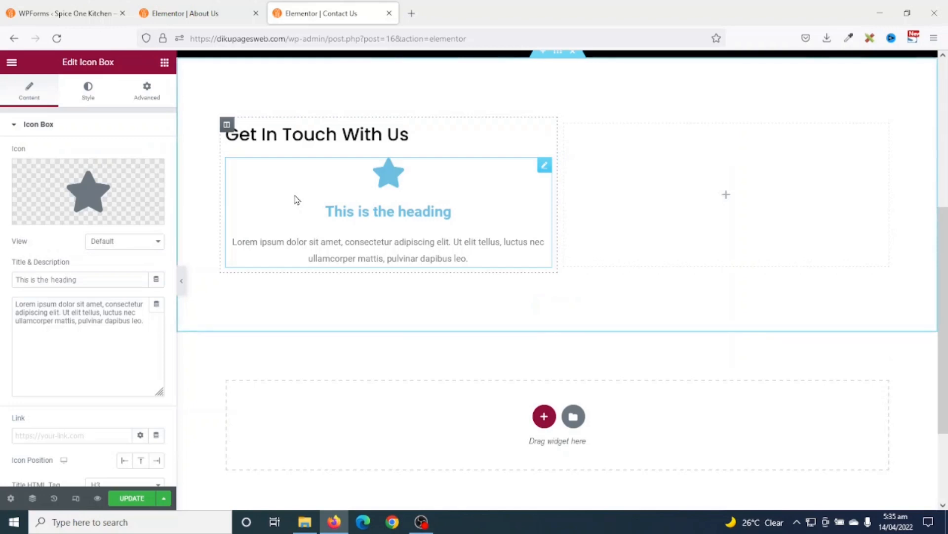
{"action": "scroll", "coordinate": [296, 200], "scroll_direction": "up", "scroll_amount": 1}
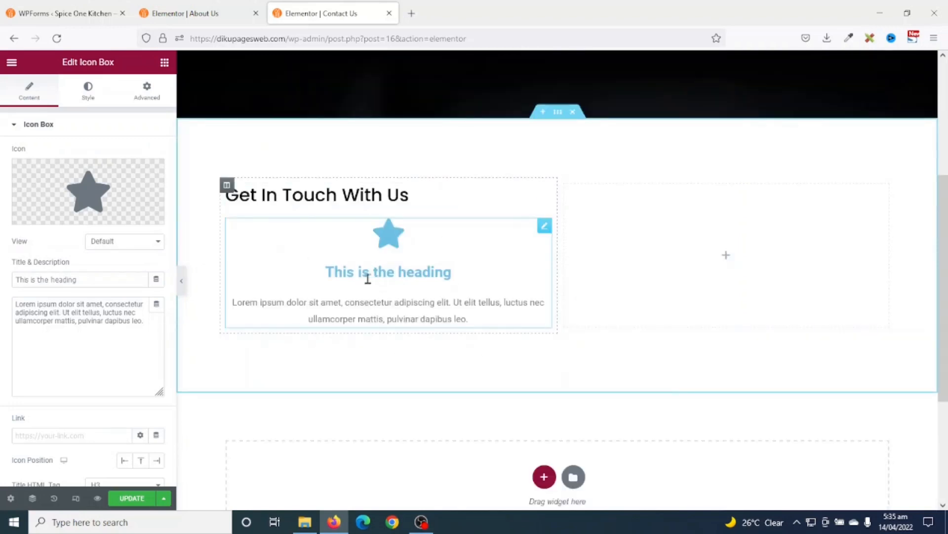
{"action": "scroll", "coordinate": [77, 295], "scroll_direction": "down", "scroll_amount": 2}
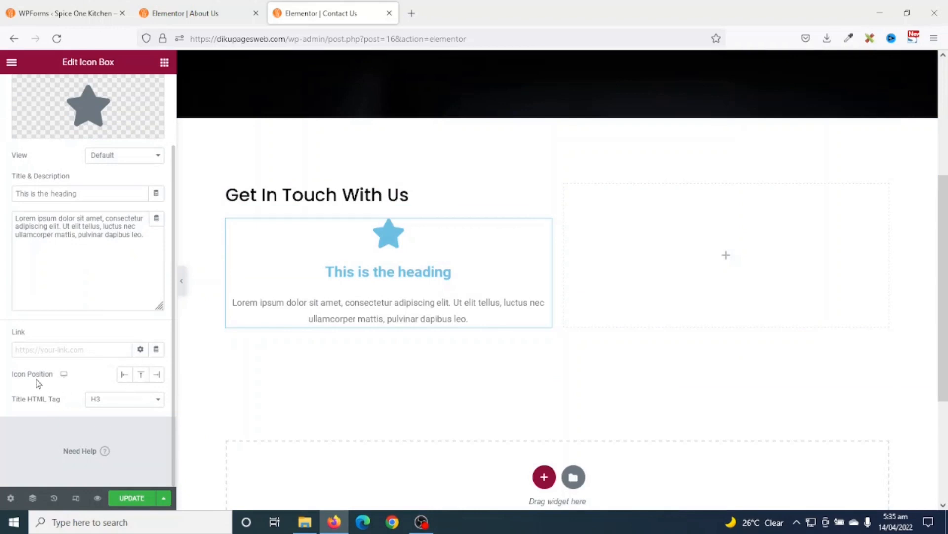
{"action": "left_click", "coordinate": [125, 379]}
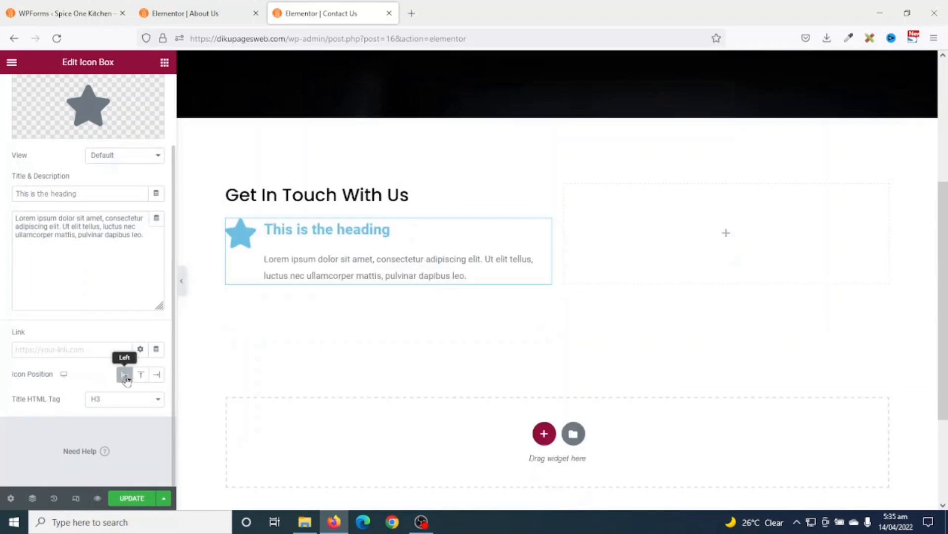
{"action": "scroll", "coordinate": [153, 414], "scroll_direction": "up", "scroll_amount": 2}
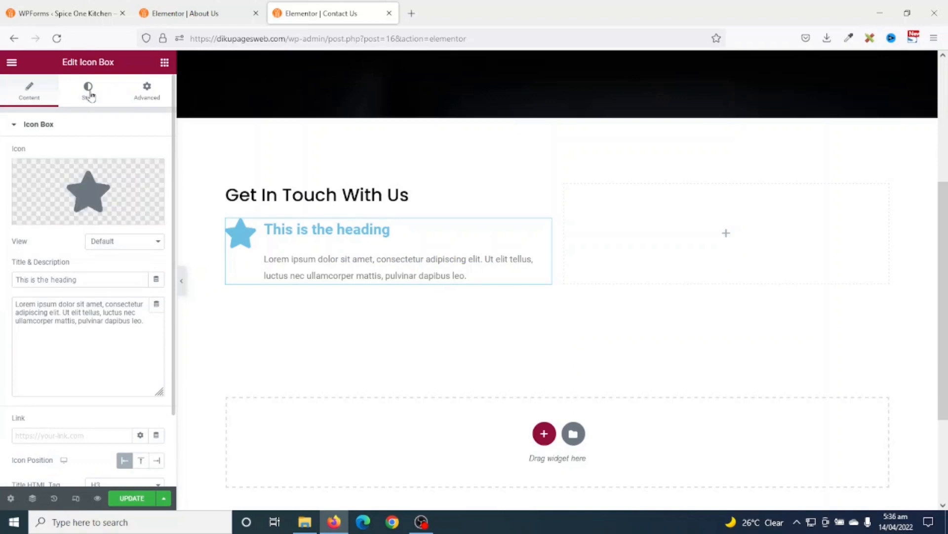
- Style the star icon orange with spacing 25 and size 40
{"action": "left_click", "coordinate": [88, 92]}
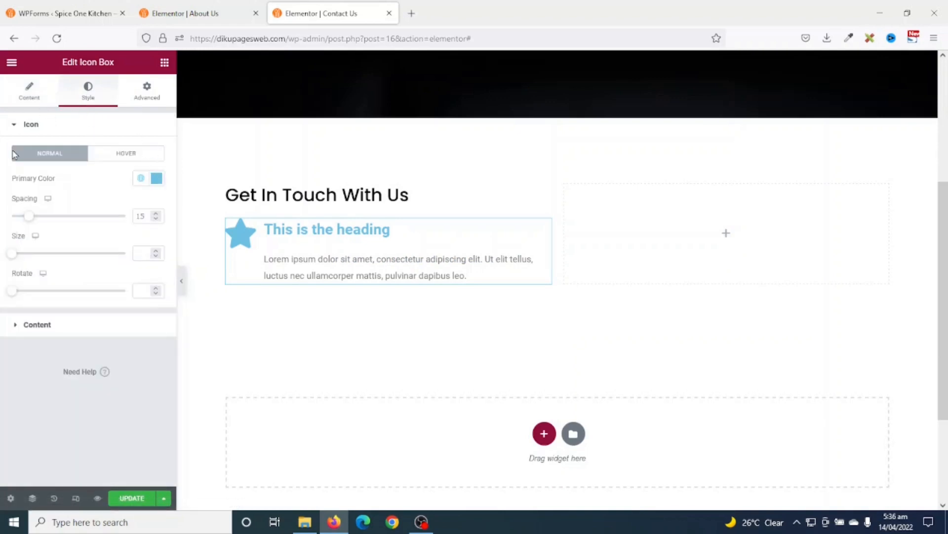
{"action": "left_click", "coordinate": [142, 178]}
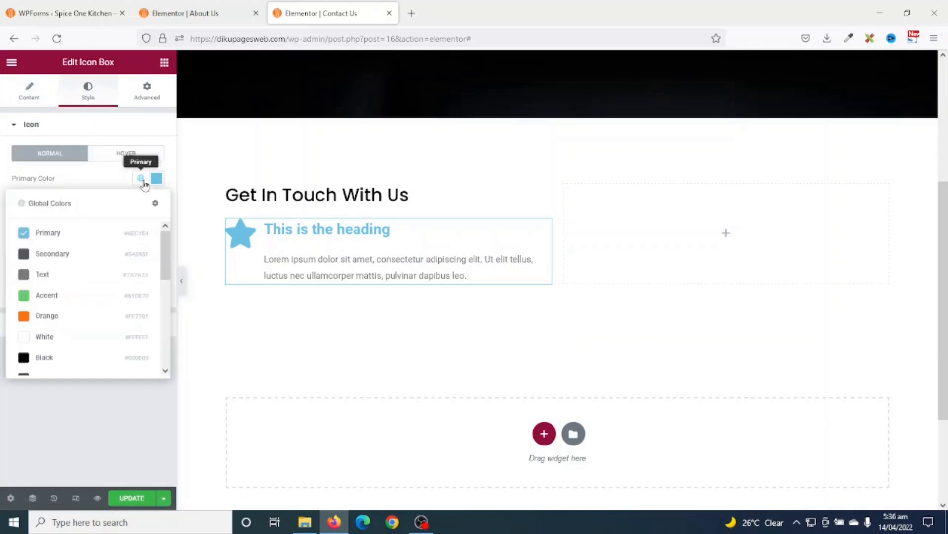
{"action": "left_click", "coordinate": [58, 319]}
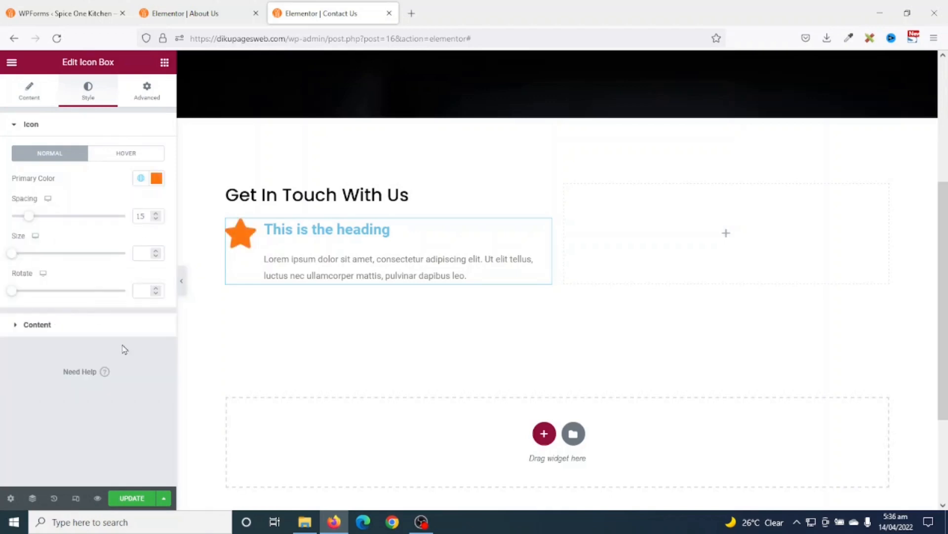
{"action": "left_click_drag", "start_coordinate": [29, 219], "coordinate": [41, 221]}
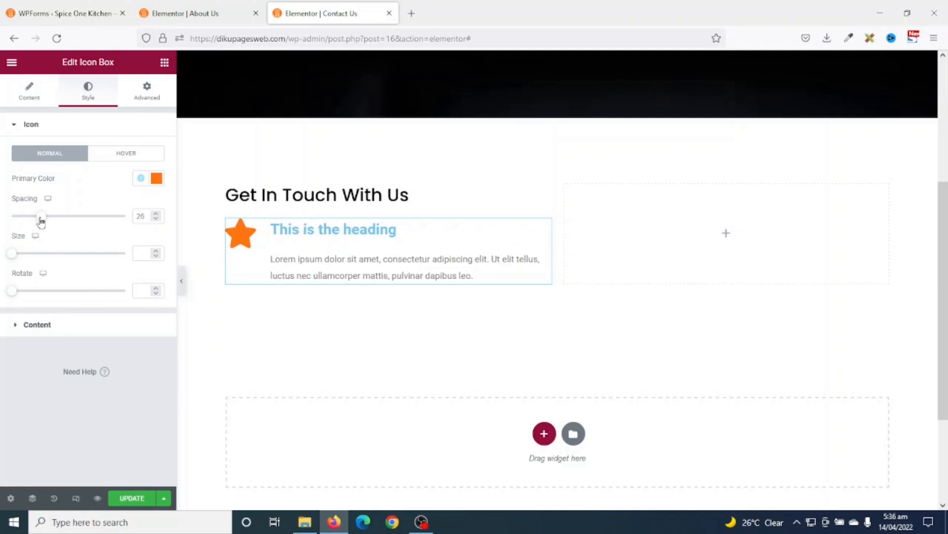
{"action": "left_click", "coordinate": [155, 219]}
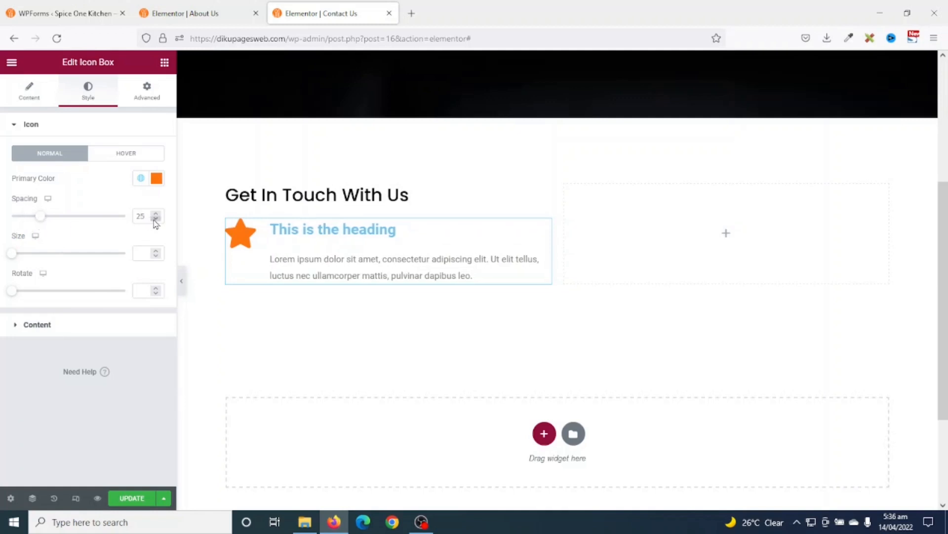
{"action": "left_click_drag", "start_coordinate": [13, 255], "coordinate": [26, 256]}
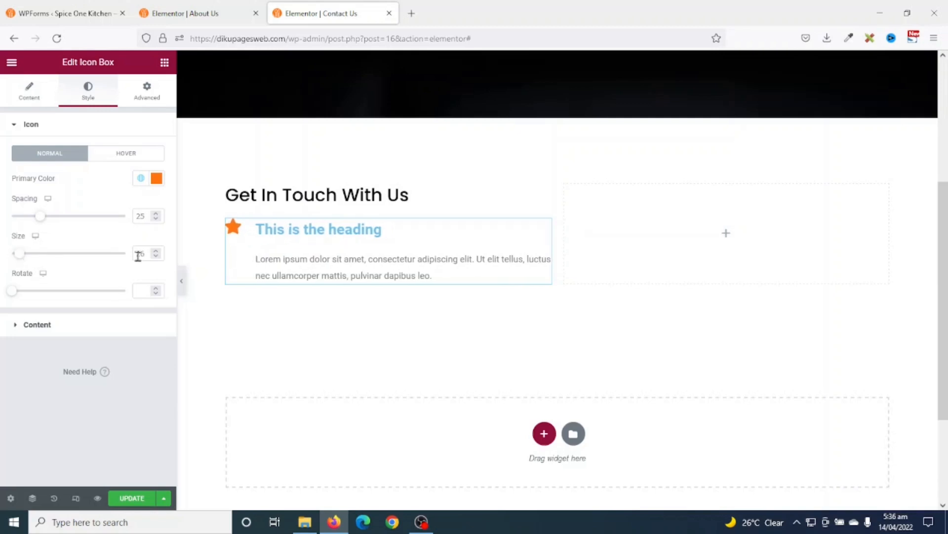
{"action": "type", "text": "35"}
{"action": "left_click_drag", "start_coordinate": [149, 253], "coordinate": [115, 247]}
{"action": "type", "text": "40"}
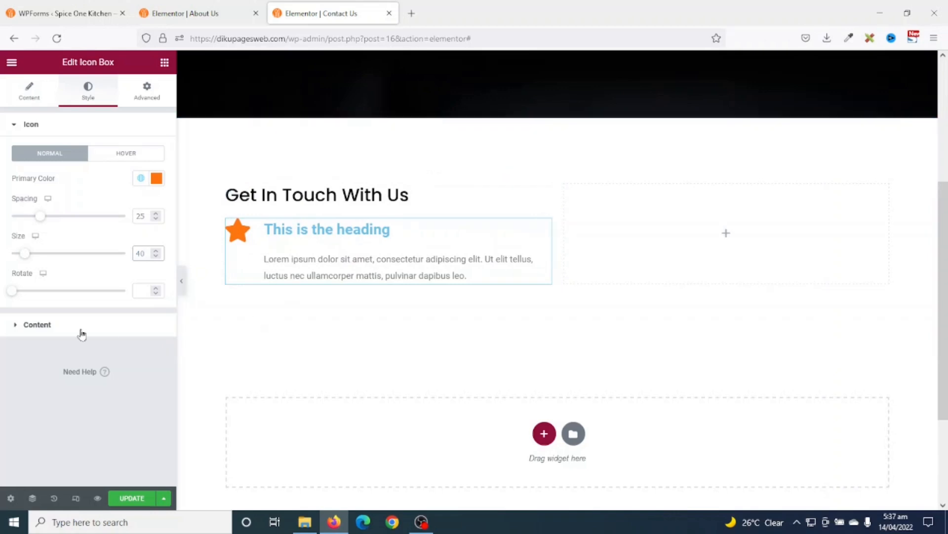
{"action": "left_click", "coordinate": [30, 326]}
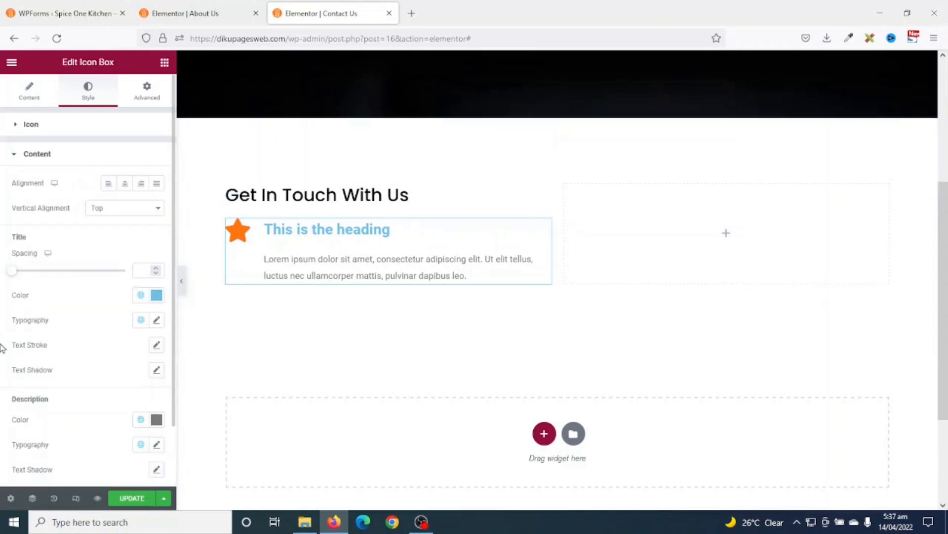
- Make the icon box heading black, Poppins font, size 25
{"action": "left_click", "coordinate": [140, 296]}
{"action": "scroll", "coordinate": [87, 360], "scroll_direction": "down", "scroll_amount": 5}
{"action": "left_click", "coordinate": [61, 376]}
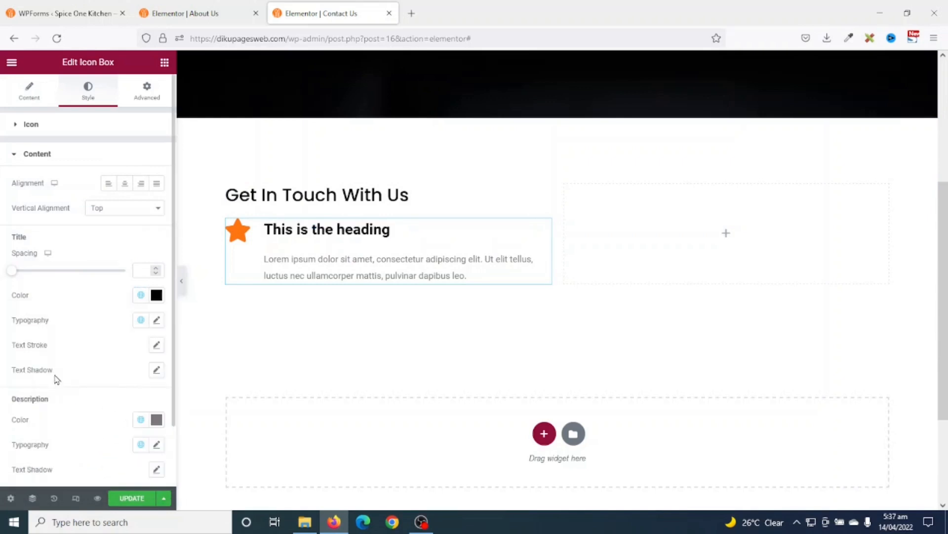
{"action": "left_click", "coordinate": [141, 320]}
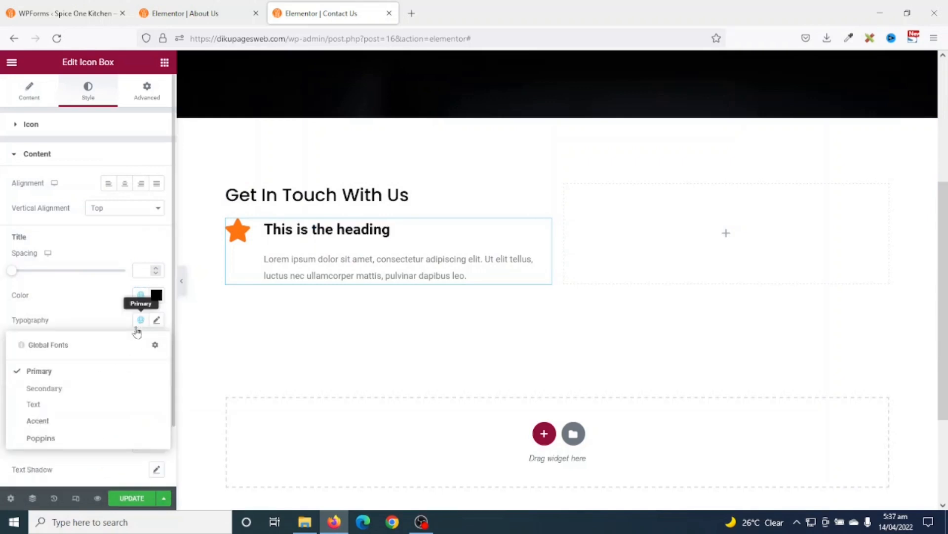
{"action": "left_click", "coordinate": [41, 438]}
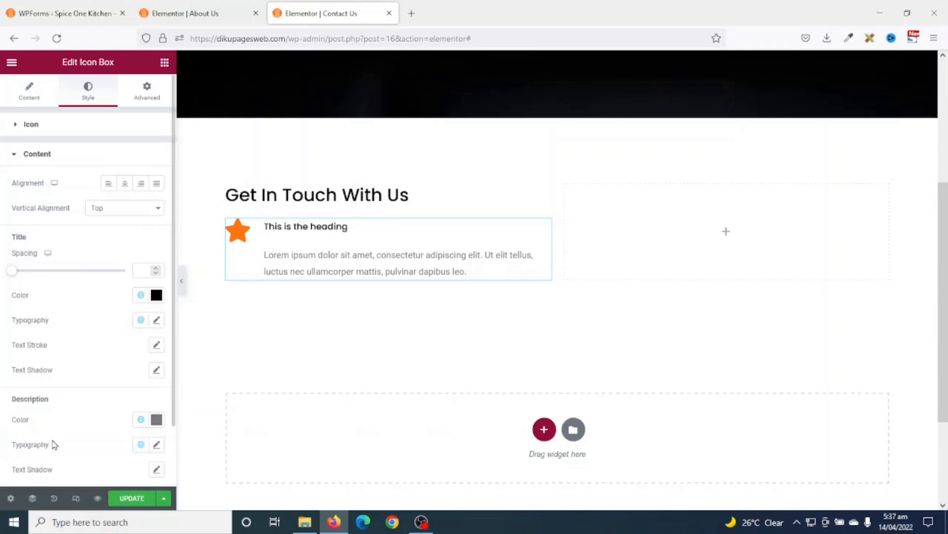
{"action": "left_click", "coordinate": [157, 320]}
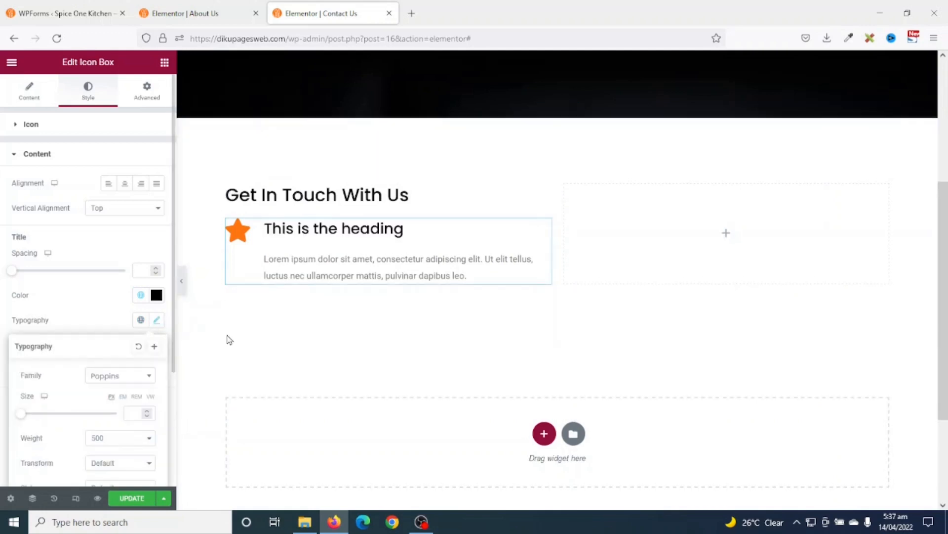
{"action": "left_click_drag", "start_coordinate": [21, 419], "coordinate": [31, 415]}
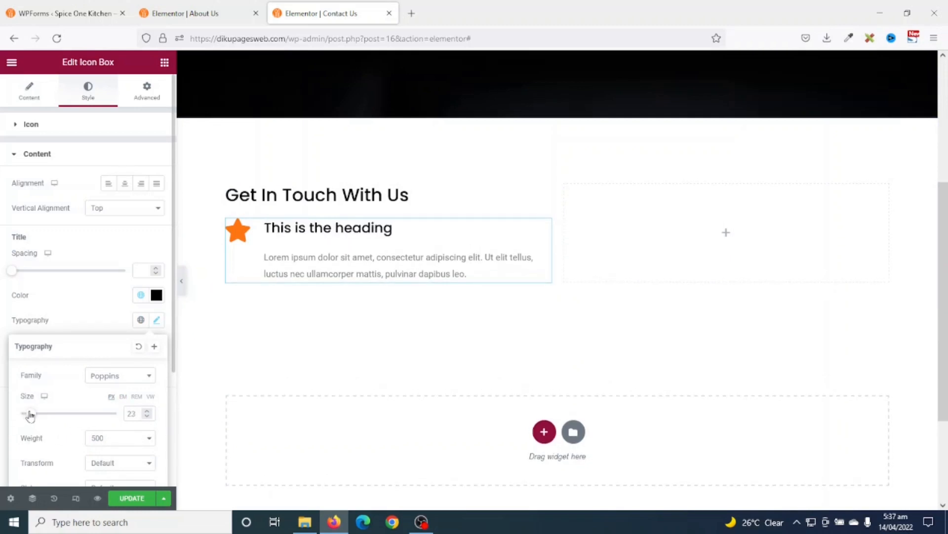
{"action": "left_click", "coordinate": [148, 410]}
{"action": "left_click", "coordinate": [147, 410]}
{"action": "scroll", "coordinate": [150, 346], "scroll_direction": "down", "scroll_amount": 1}
{"action": "left_click", "coordinate": [157, 260]}
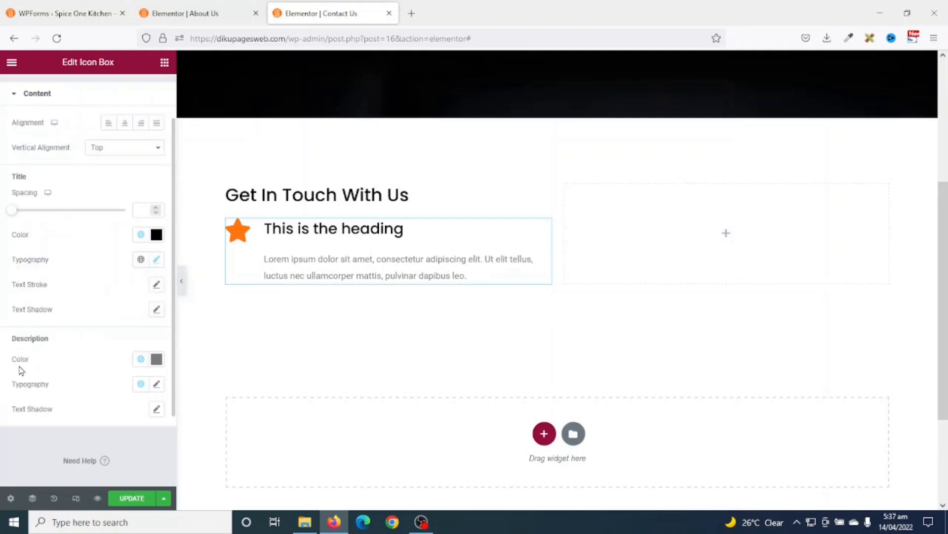
- Make the icon box description text grey in the Poppins font
{"action": "left_click", "coordinate": [141, 359]}
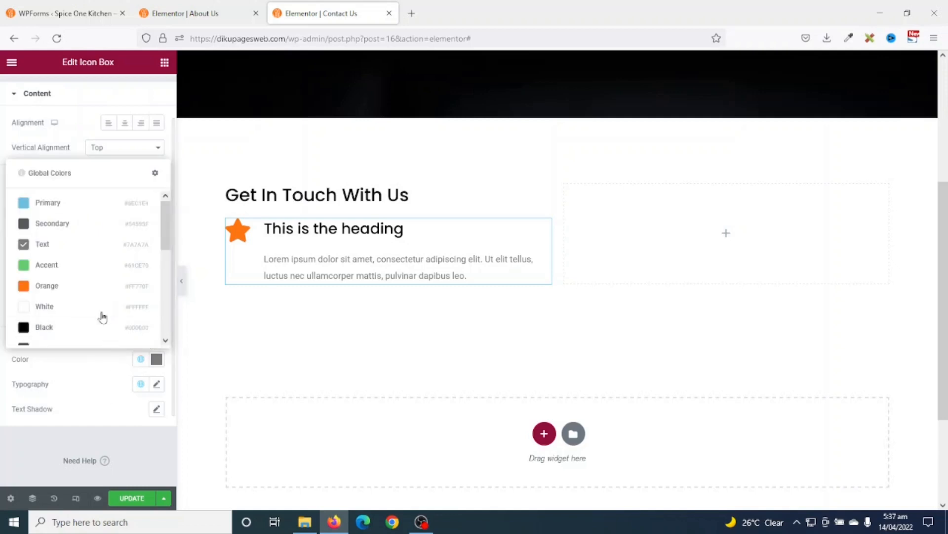
{"action": "scroll", "coordinate": [103, 311], "scroll_direction": "down", "scroll_amount": 2}
{"action": "left_click", "coordinate": [48, 250]}
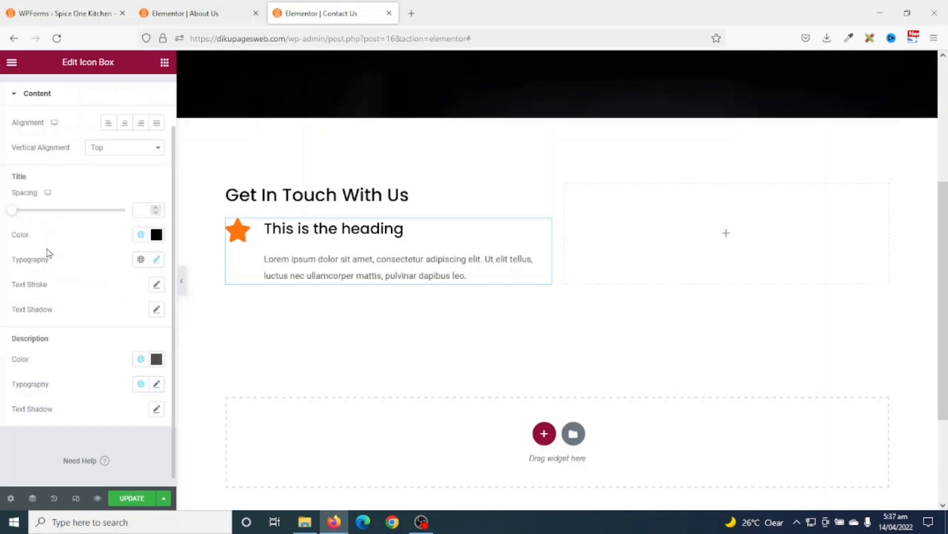
{"action": "left_click", "coordinate": [140, 385]}
{"action": "left_click", "coordinate": [66, 366]}
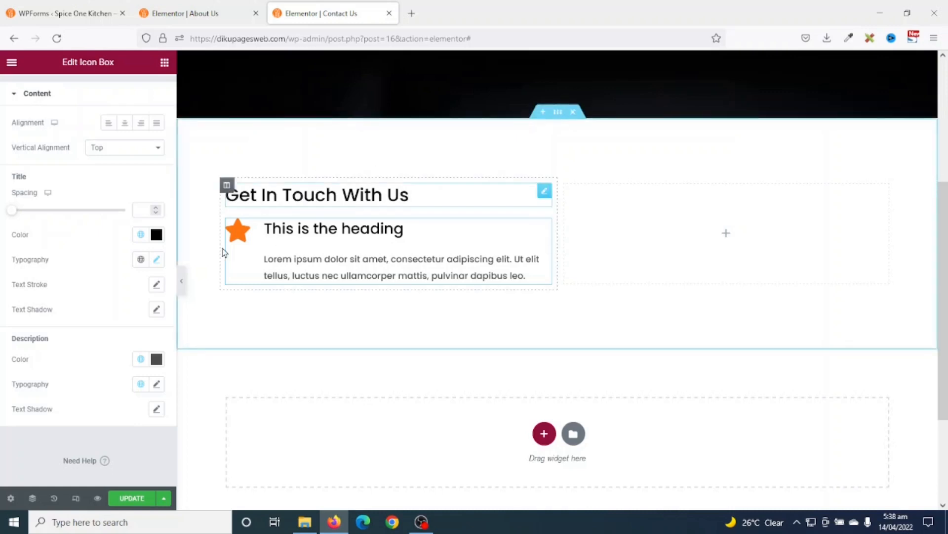
{"action": "scroll", "coordinate": [112, 246], "scroll_direction": "up", "scroll_amount": 2}
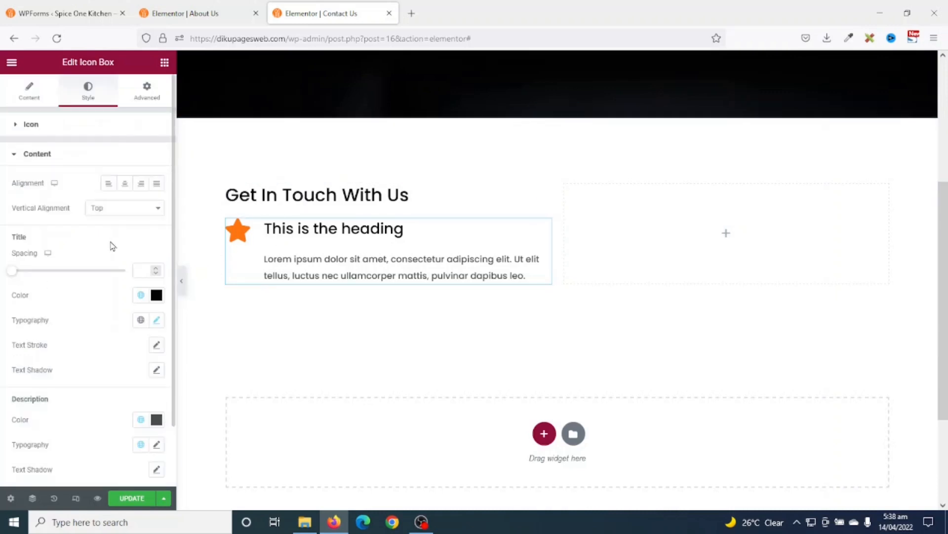
- Title the icon box 'Phone' and paste the contact phone number as its description
{"action": "left_click", "coordinate": [28, 90]}
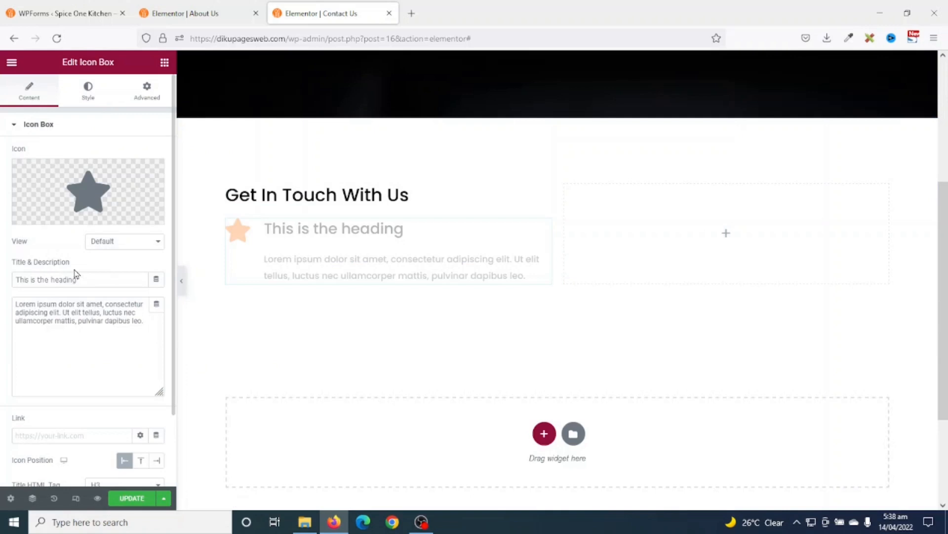
{"action": "left_click_drag", "start_coordinate": [97, 275], "coordinate": [2, 273]}
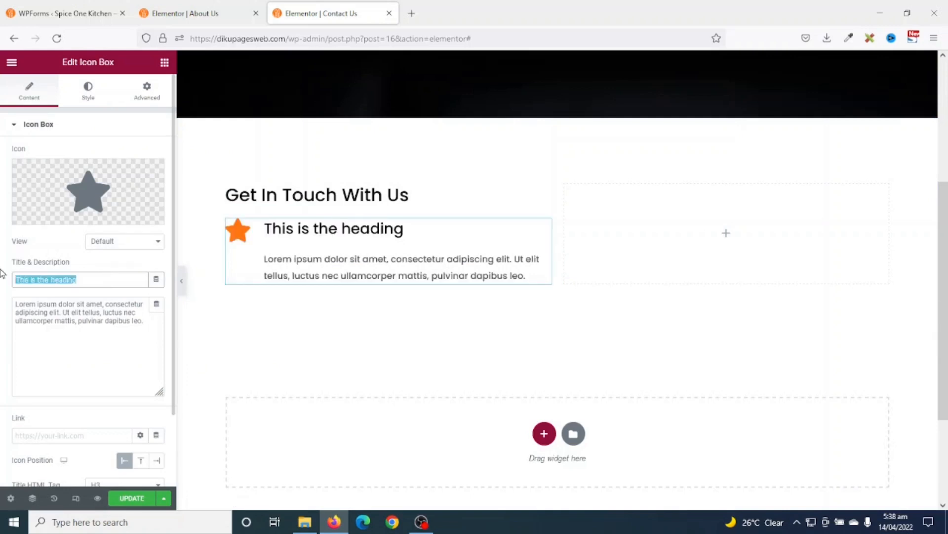
{"action": "type", "text": "Ho"}
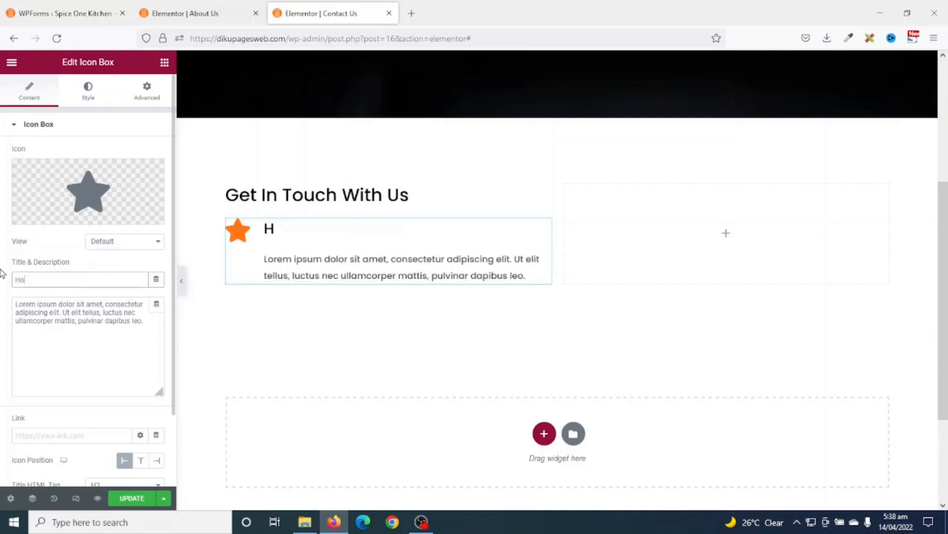
{"action": "key", "text": "BackSpace"}
{"action": "key", "text": "BackSpace"}
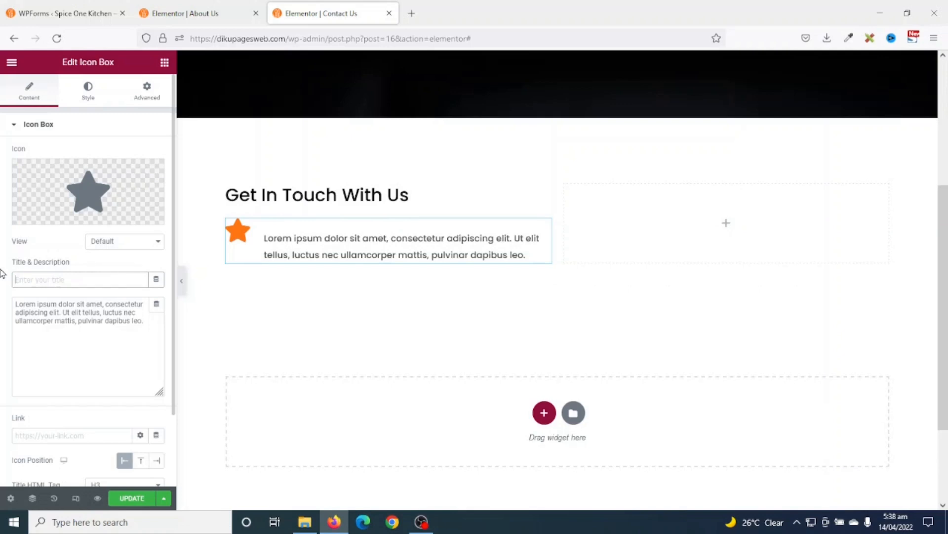
{"action": "type", "text": "Phone"}
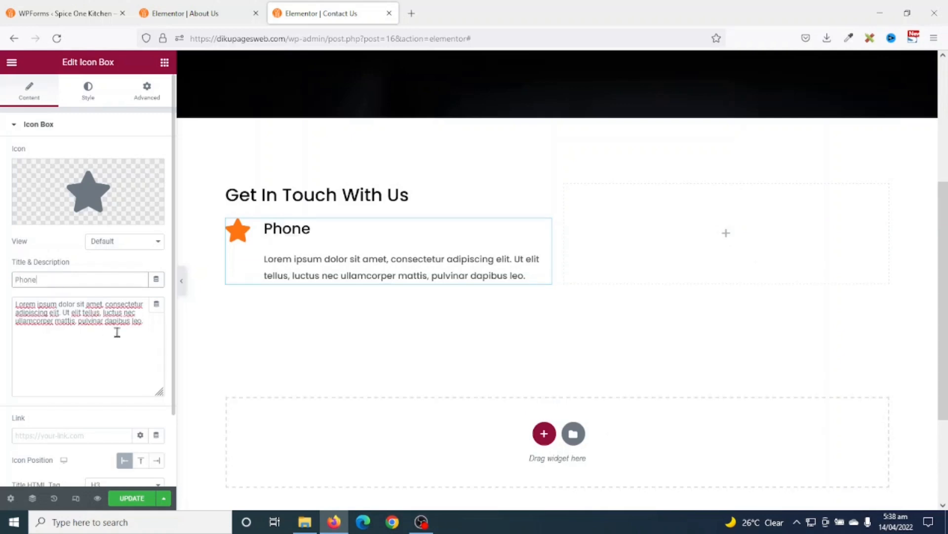
{"action": "left_click_drag", "start_coordinate": [147, 324], "coordinate": [2, 275]}
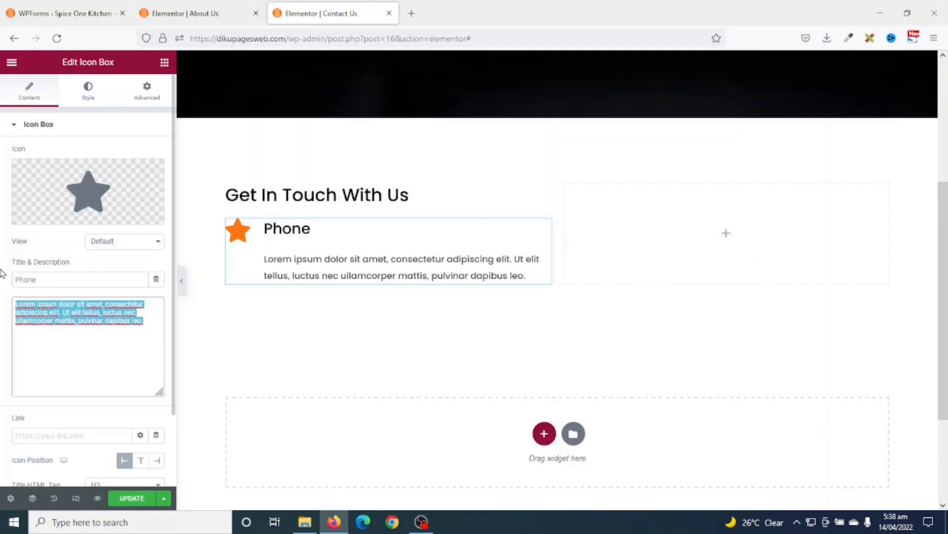
{"action": "key", "text": "ctrl+v"}
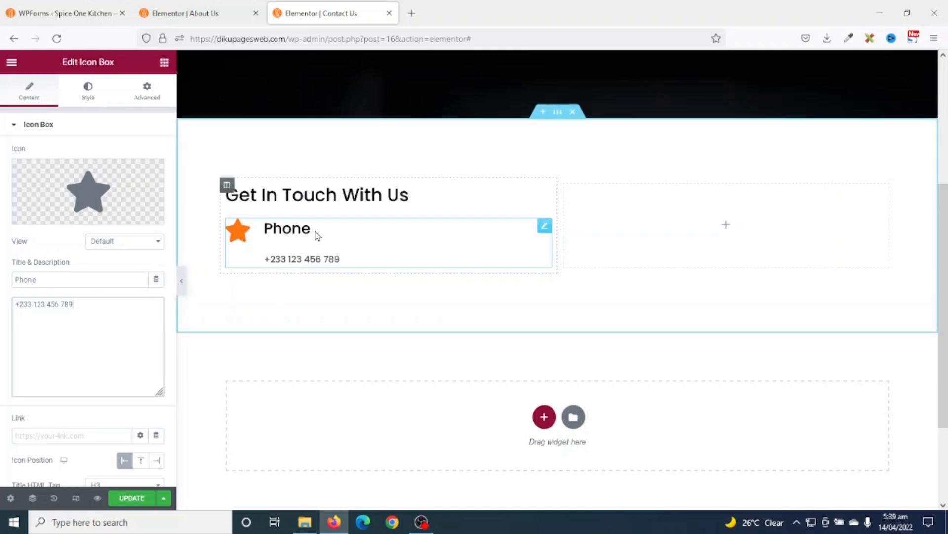
- Replace the star with the outlined mobile phone icon from the Icon Library
{"action": "left_click", "coordinate": [88, 189]}
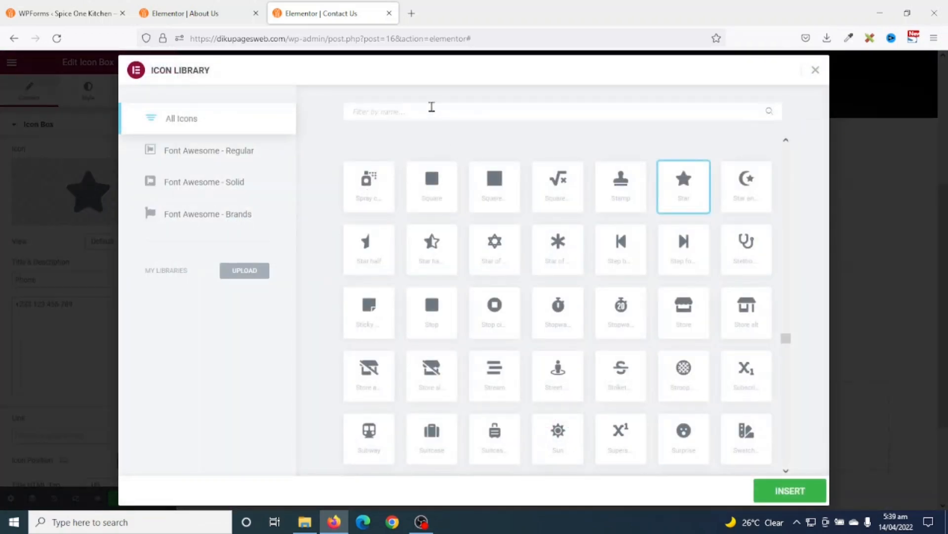
{"action": "type", "text": "pho"}
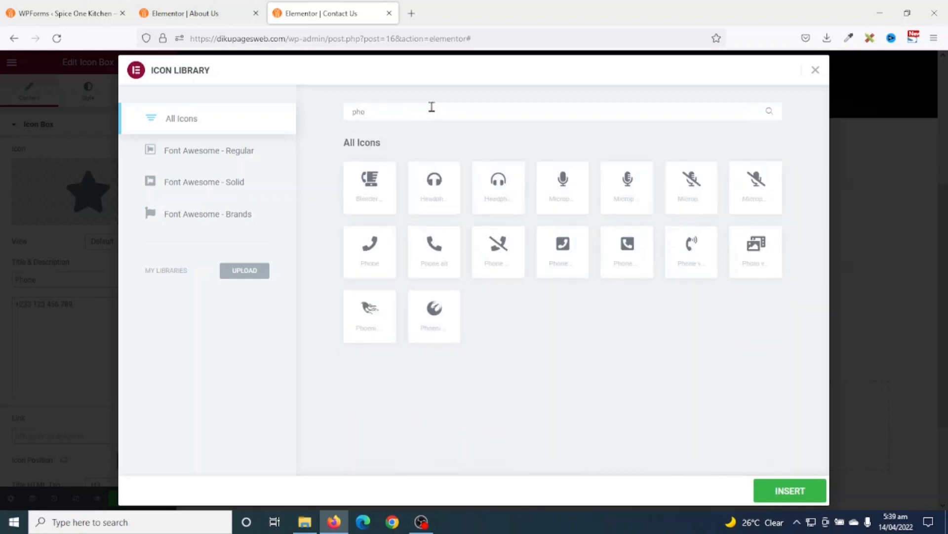
{"action": "type", "text": "ne"}
{"action": "key", "text": "ctrl+a"}
{"action": "type", "text": "mobi"}
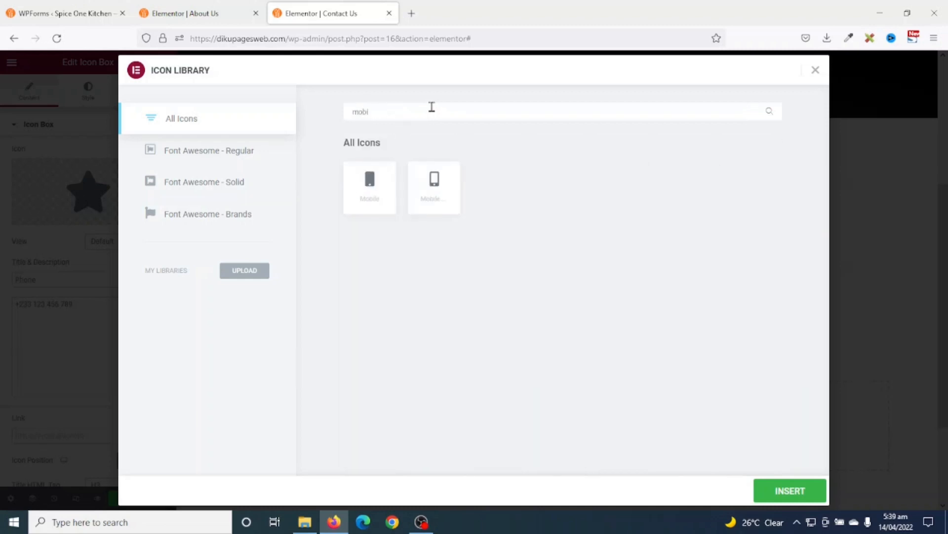
{"action": "left_click", "coordinate": [430, 188]}
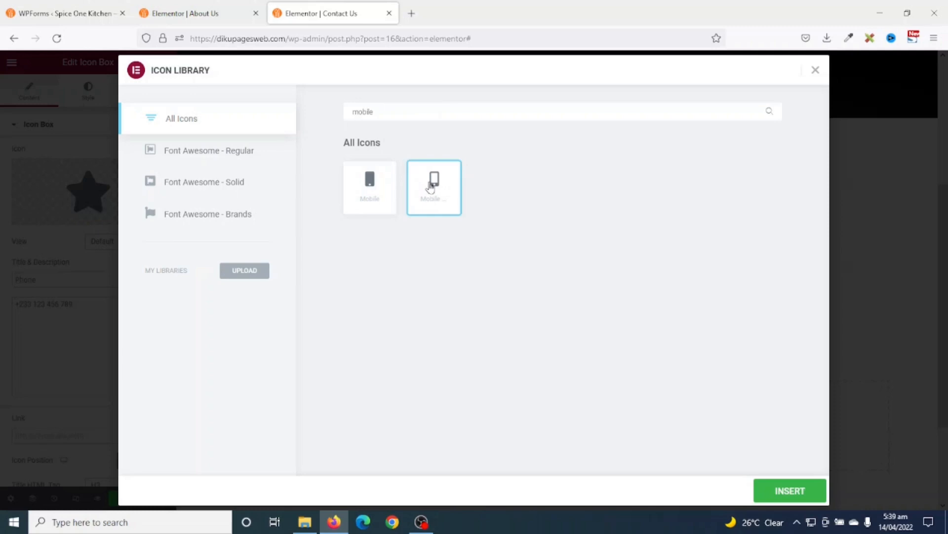
{"action": "left_click", "coordinate": [783, 487]}
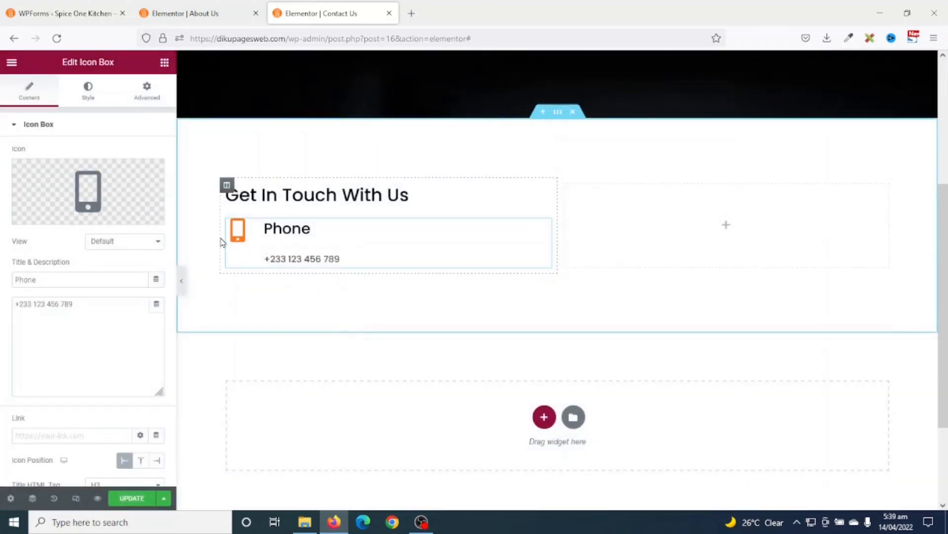
- Duplicate the Phone box and retitle the copy 'Email' with the contact e-mail address
{"action": "right_click", "coordinate": [288, 233]}
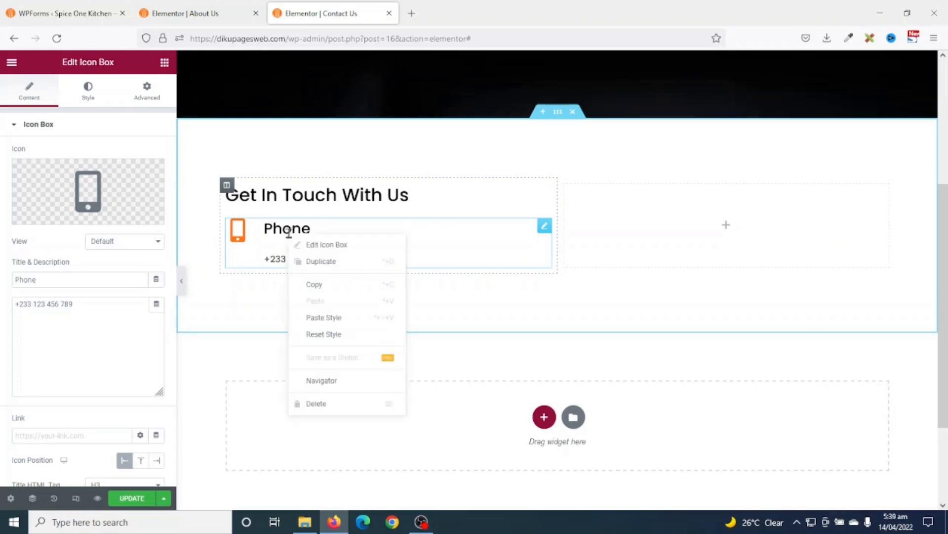
{"action": "left_click", "coordinate": [318, 262]}
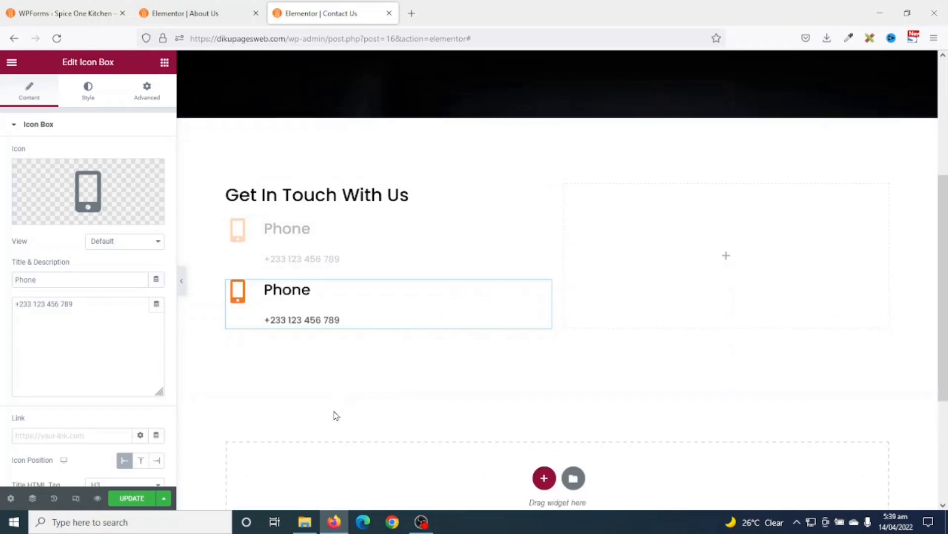
{"action": "left_click_drag", "start_coordinate": [69, 283], "coordinate": [2, 267]}
{"action": "type", "text": "Email"}
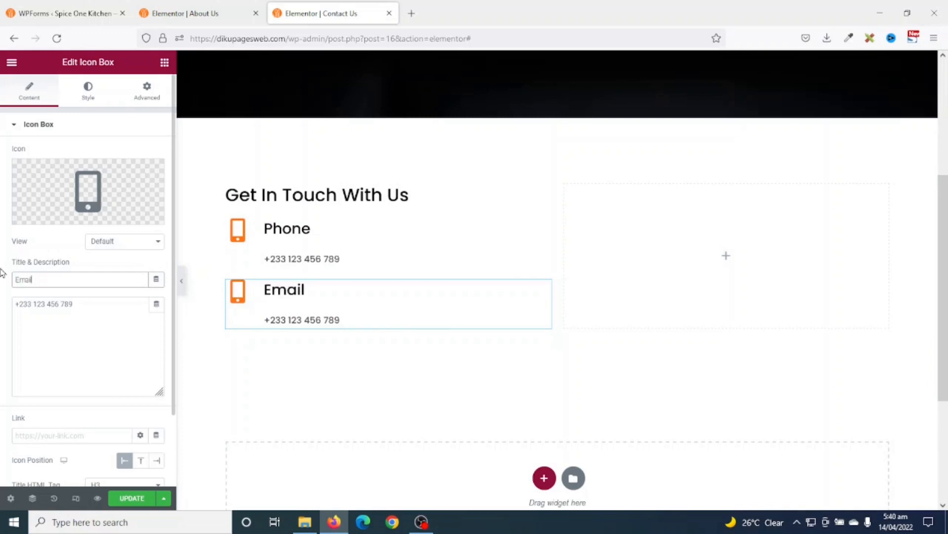
{"action": "left_click_drag", "start_coordinate": [112, 307], "coordinate": [2, 298]}
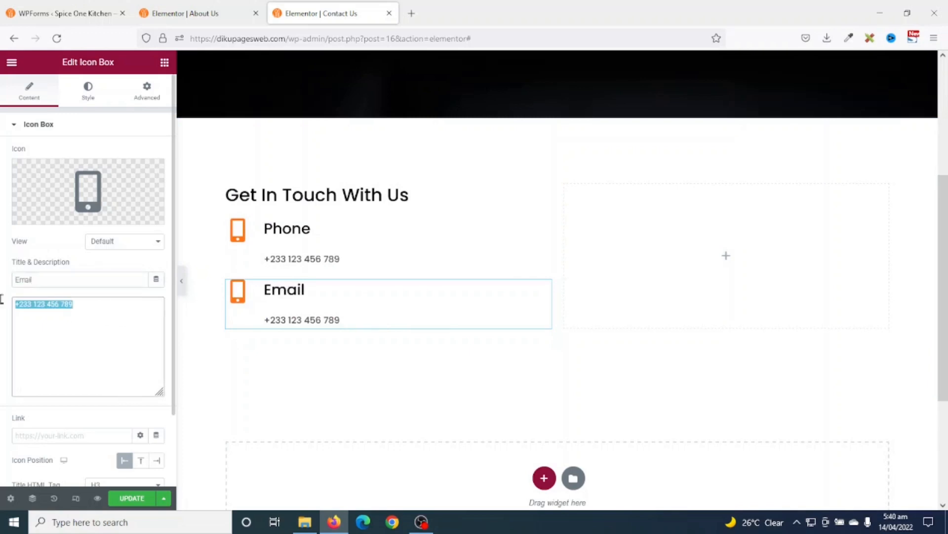
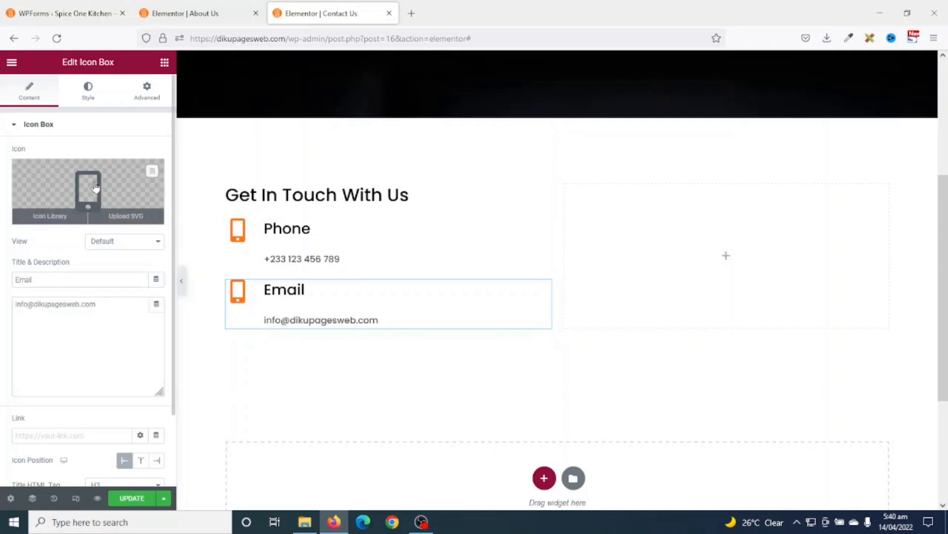
- Give the Email box the open envelope icon from the Icon Library
{"action": "left_click", "coordinate": [99, 204]}
{"action": "left_click", "coordinate": [458, 110]}
{"action": "type", "text": "email"}
{"action": "key", "text": "ctrl+a"}
{"action": "type", "text": "enve"}
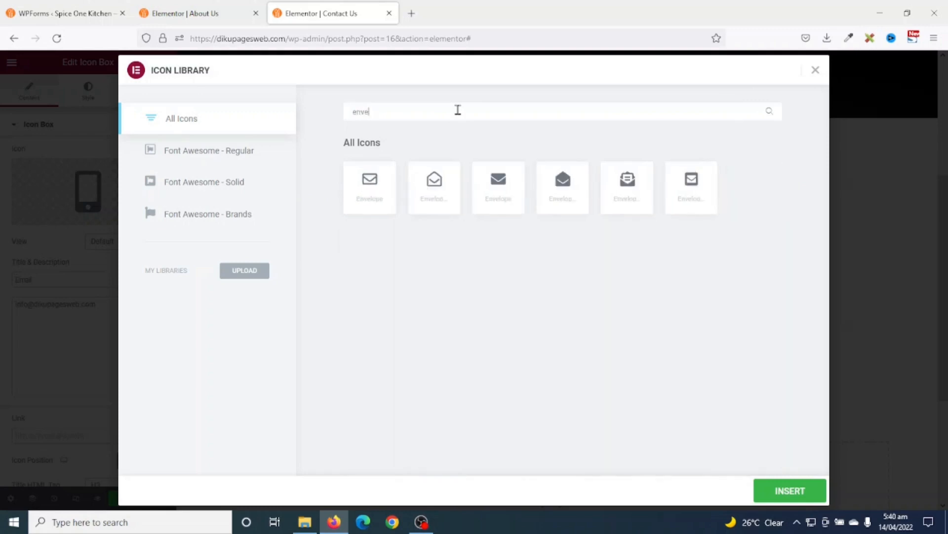
{"action": "left_click", "coordinate": [439, 208]}
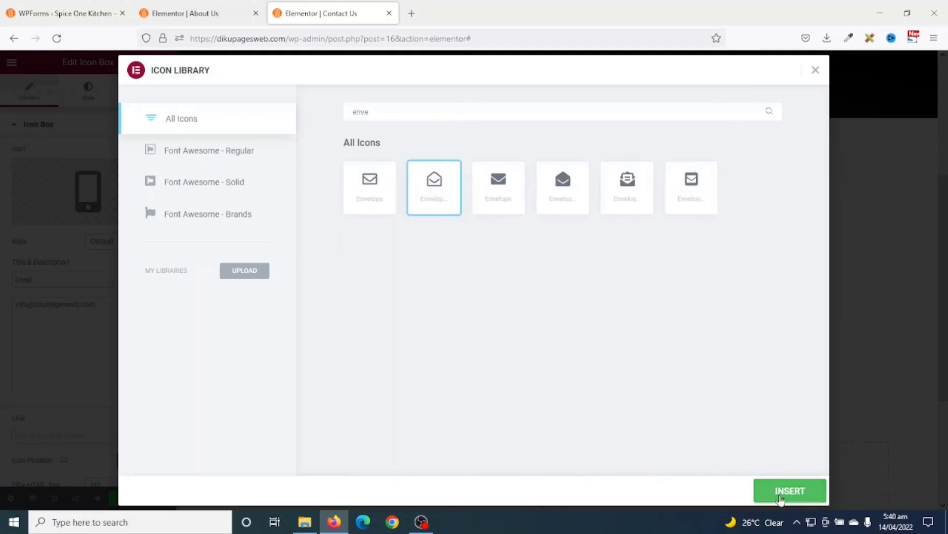
{"action": "left_click", "coordinate": [782, 495]}
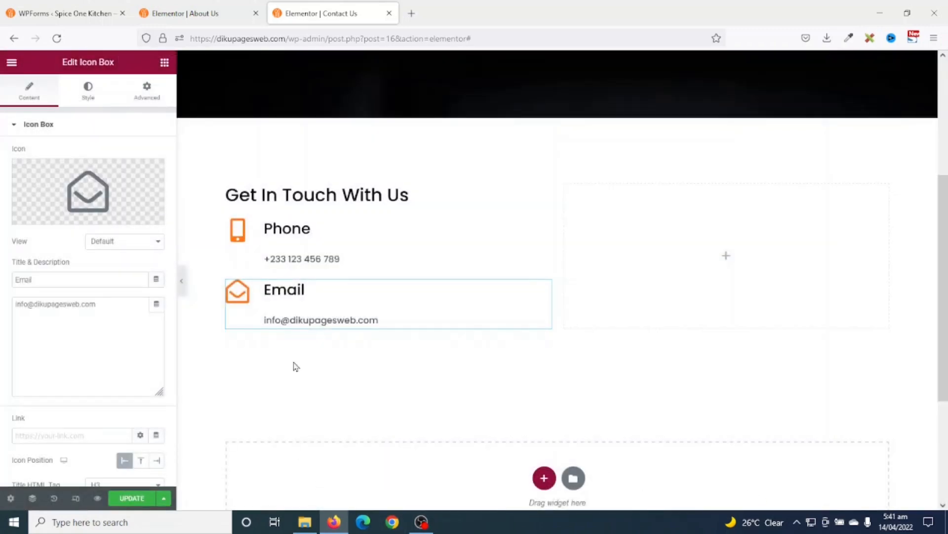
- Duplicate the Email box, retitle it 'GPS Address' and start entering the GPS address
{"action": "right_click", "coordinate": [304, 312]}
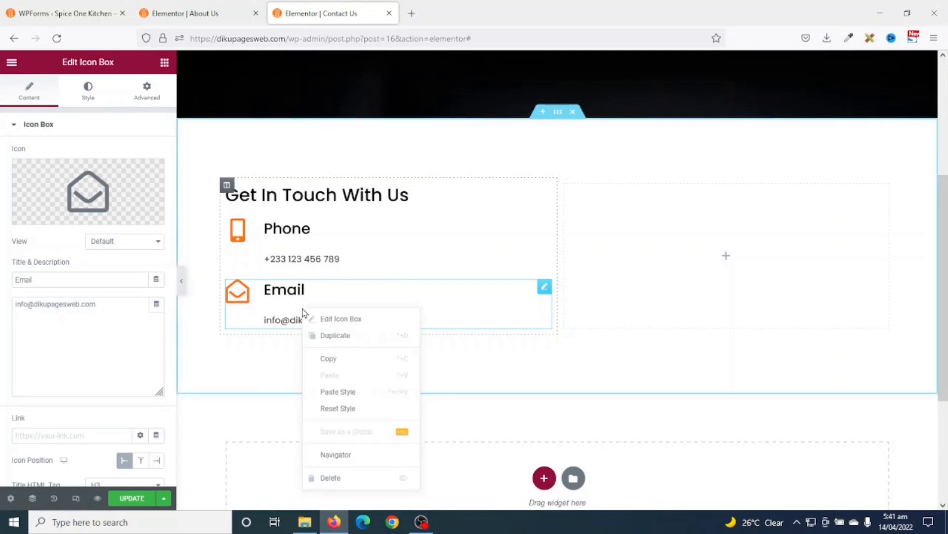
{"action": "left_click", "coordinate": [349, 336]}
{"action": "left_click_drag", "start_coordinate": [63, 274], "coordinate": [1, 285]}
{"action": "type", "text": "GPS Address"}
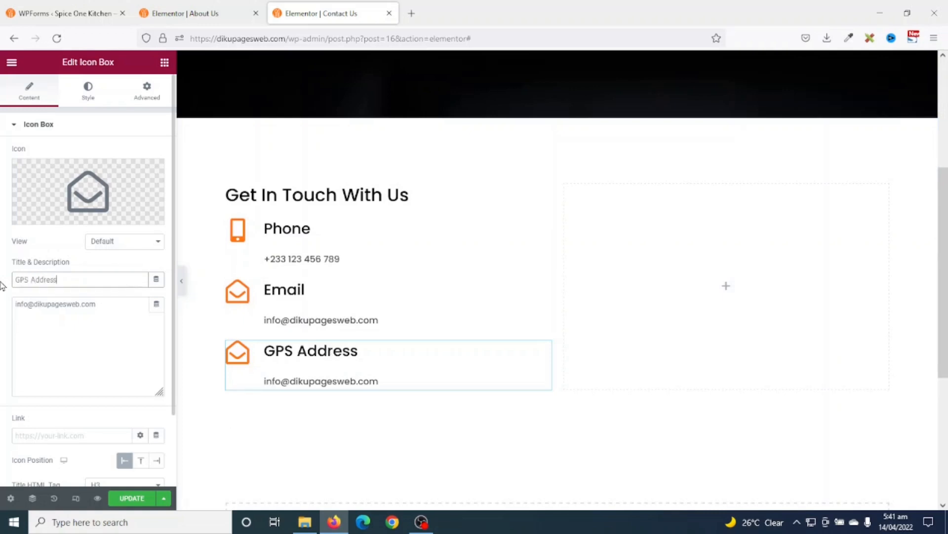
{"action": "left_click_drag", "start_coordinate": [117, 303], "coordinate": [2, 296]}
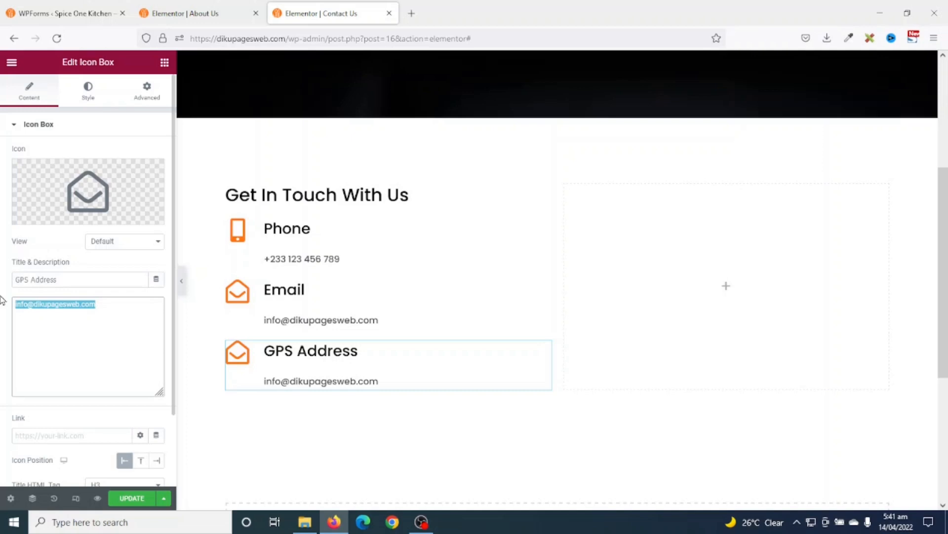
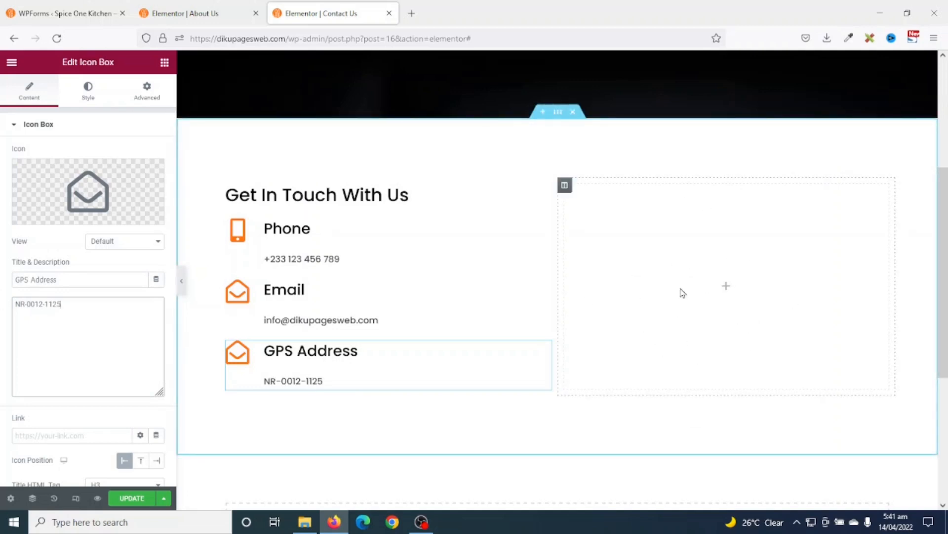
- Place a WPForms widget in the empty right column and set it to the Contact Form
{"action": "left_click", "coordinate": [164, 63]}
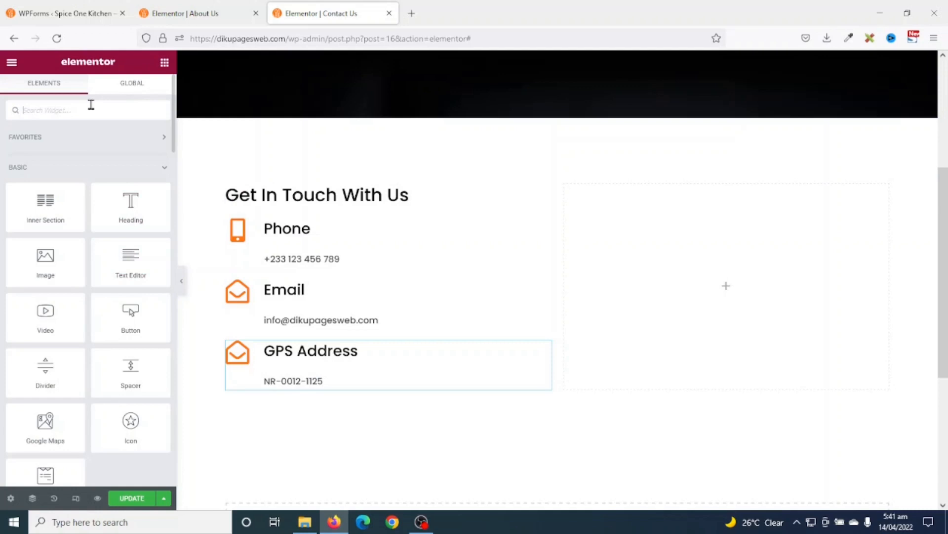
{"action": "type", "text": "wp"}
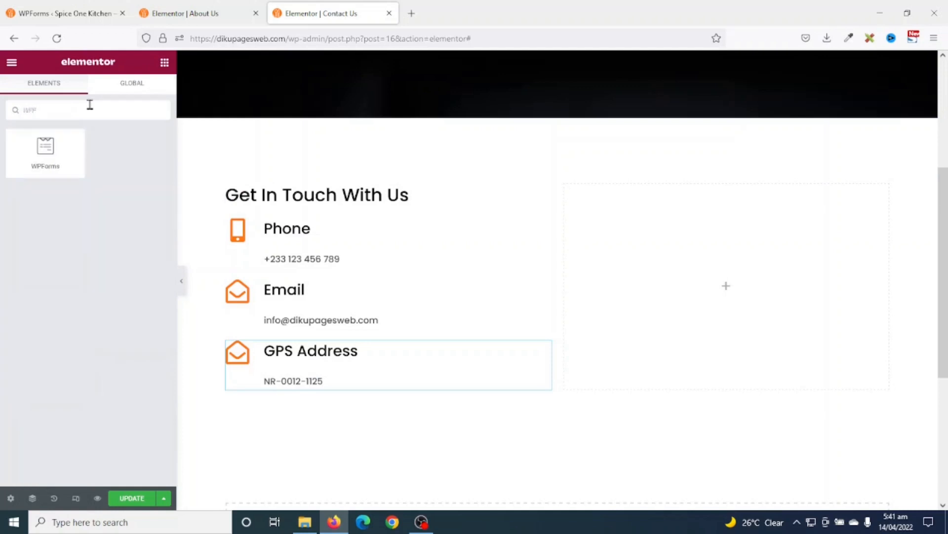
{"action": "left_click_drag", "start_coordinate": [27, 156], "coordinate": [718, 278]}
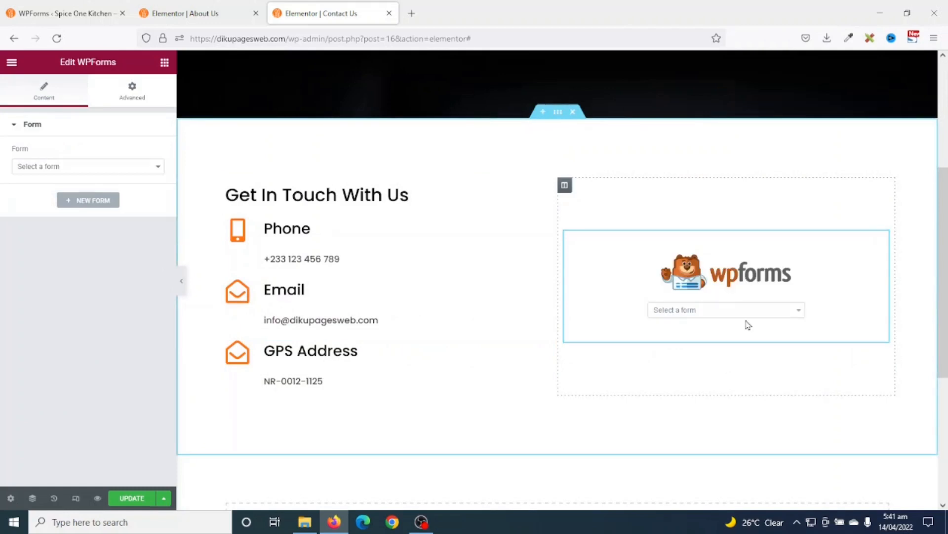
{"action": "left_click", "coordinate": [678, 311]}
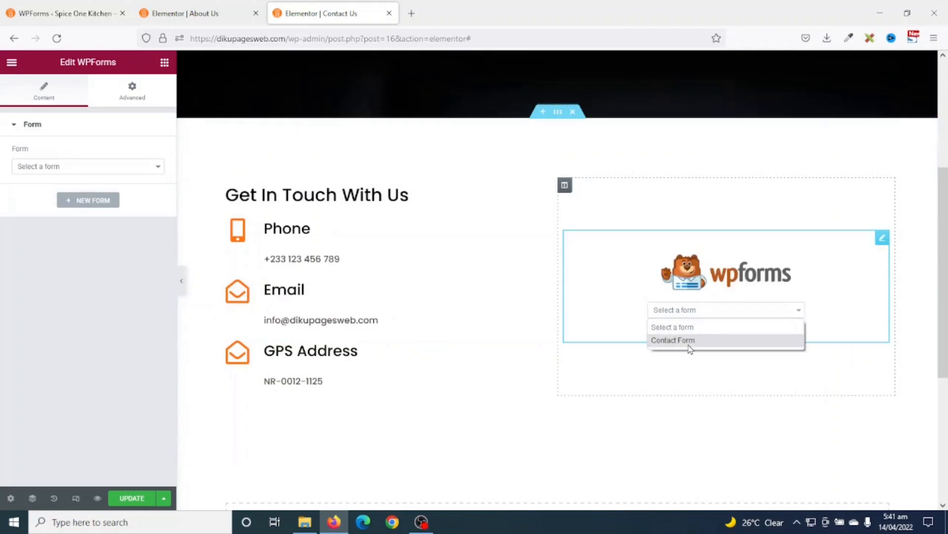
{"action": "left_click", "coordinate": [681, 341]}
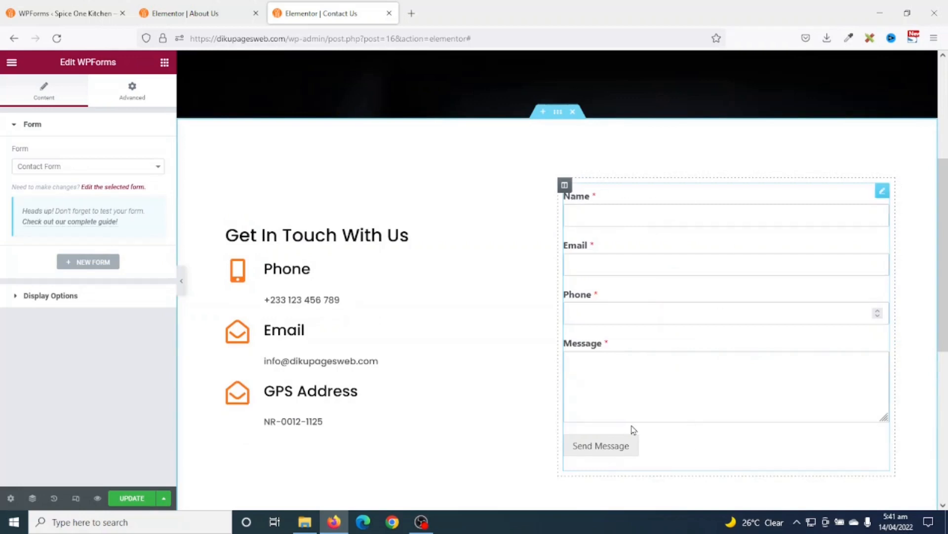
- Add a single-column section below the contact section holding a Google Maps widget
{"action": "scroll", "coordinate": [728, 342], "scroll_direction": "down", "scroll_amount": 3}
{"action": "scroll", "coordinate": [729, 342], "scroll_direction": "down", "scroll_amount": 2}
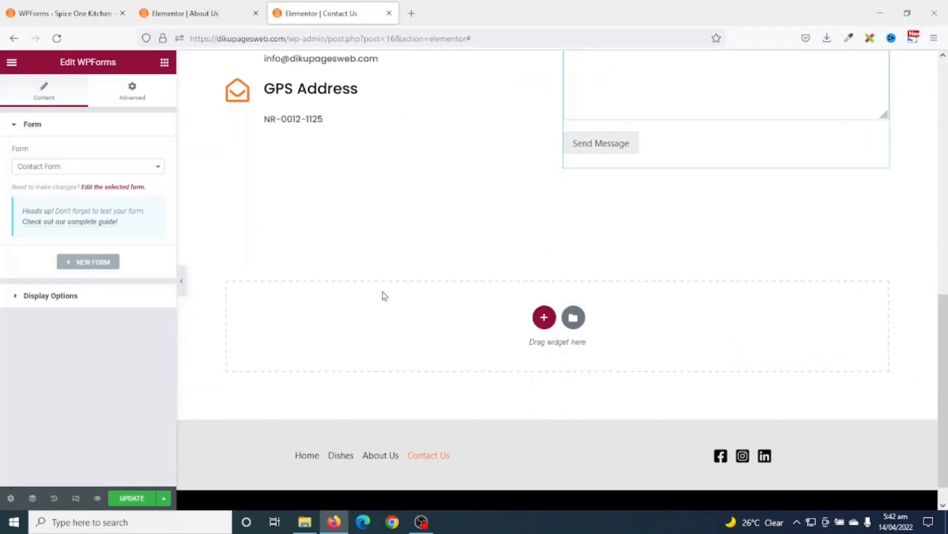
{"action": "left_click", "coordinate": [544, 316]}
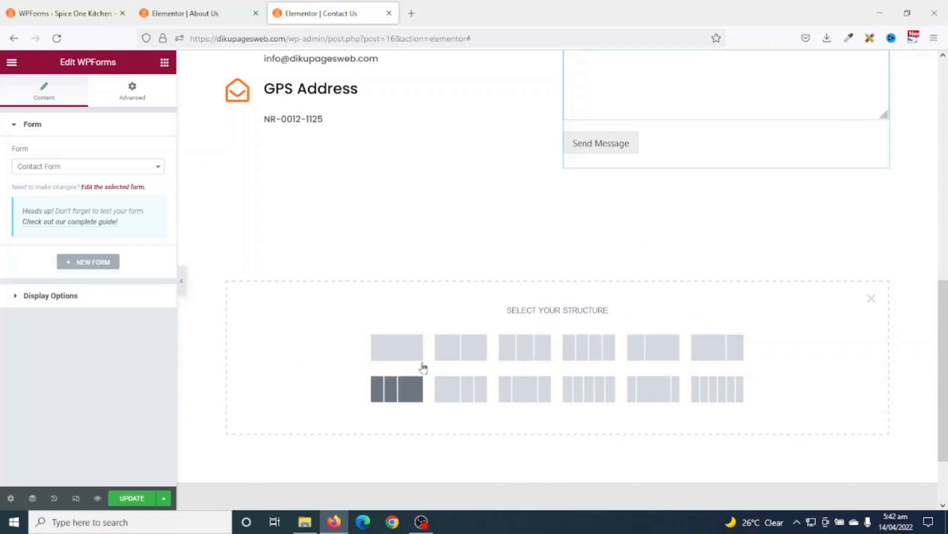
{"action": "left_click", "coordinate": [407, 351]}
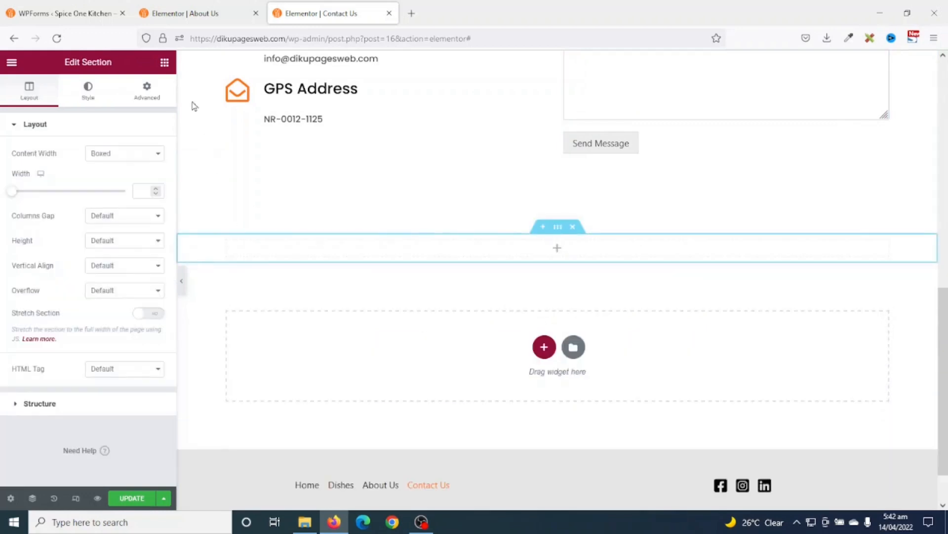
{"action": "left_click", "coordinate": [165, 62]}
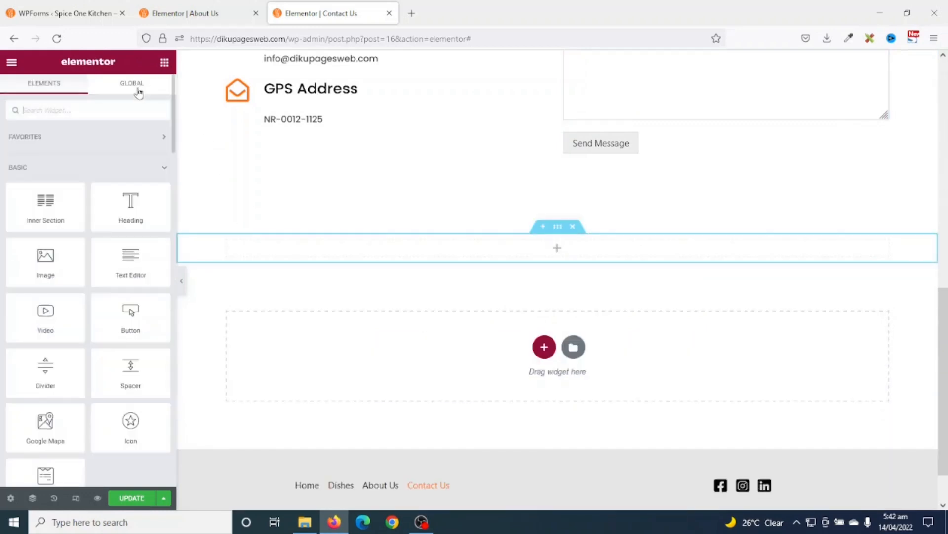
{"action": "left_click_drag", "start_coordinate": [47, 428], "coordinate": [483, 251]}
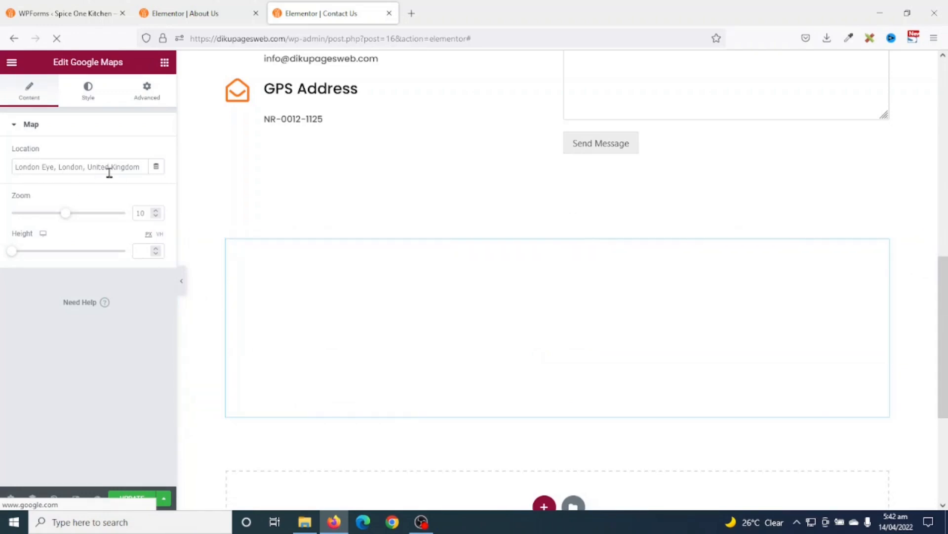
- Set the map location to Changli, Tamale and make its section Full Width
{"action": "left_click_drag", "start_coordinate": [140, 167], "coordinate": [2, 159]}
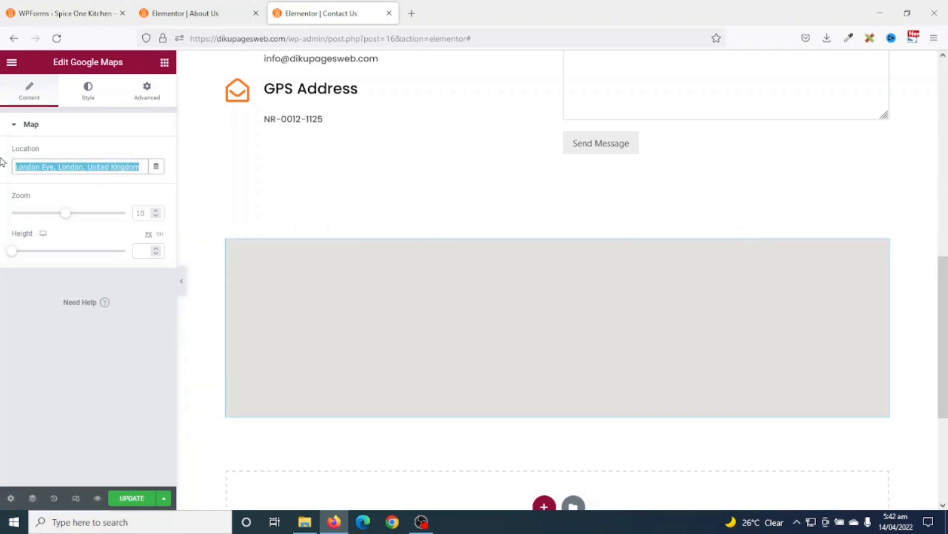
{"action": "key", "text": "BackSpace"}
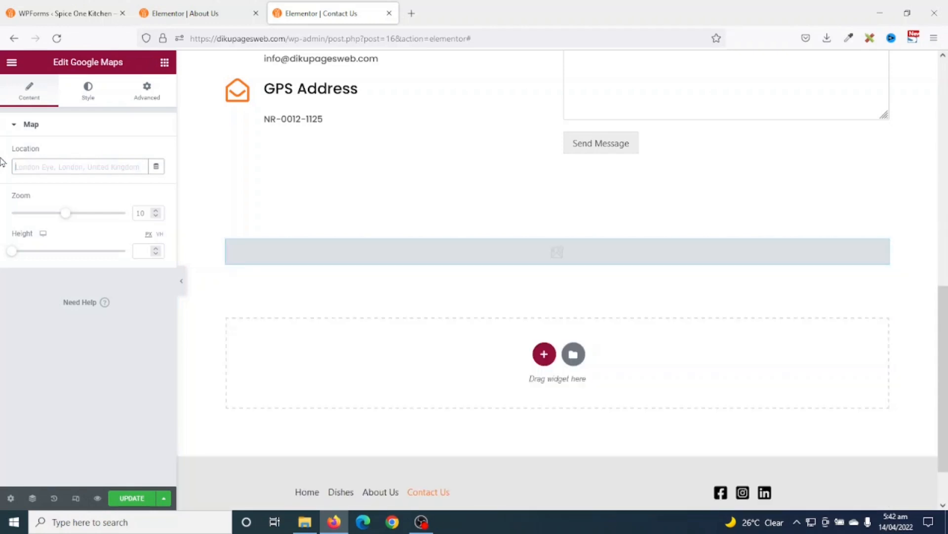
{"action": "type", "text": "d"}
{"action": "type", "text": "hangli, Tamale"}
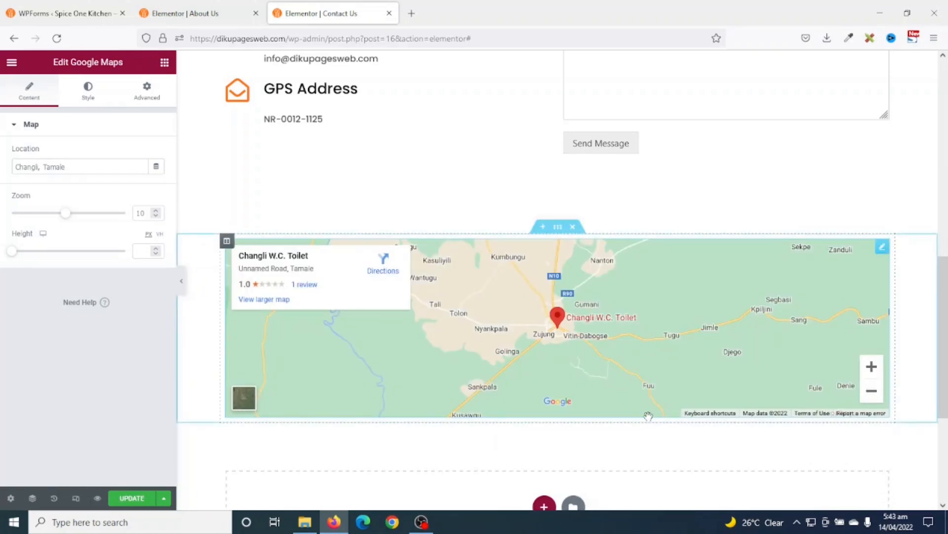
{"action": "left_click", "coordinate": [558, 227]}
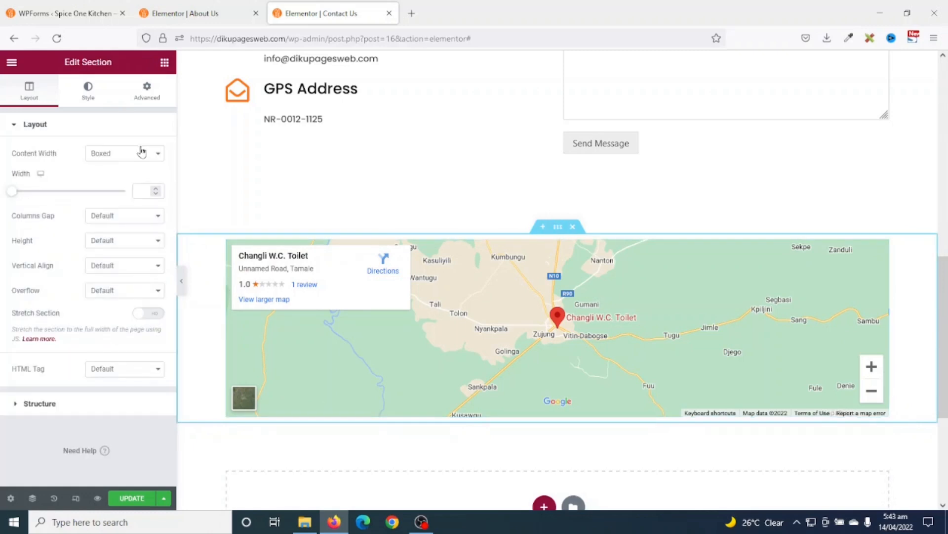
{"action": "left_click", "coordinate": [119, 154]}
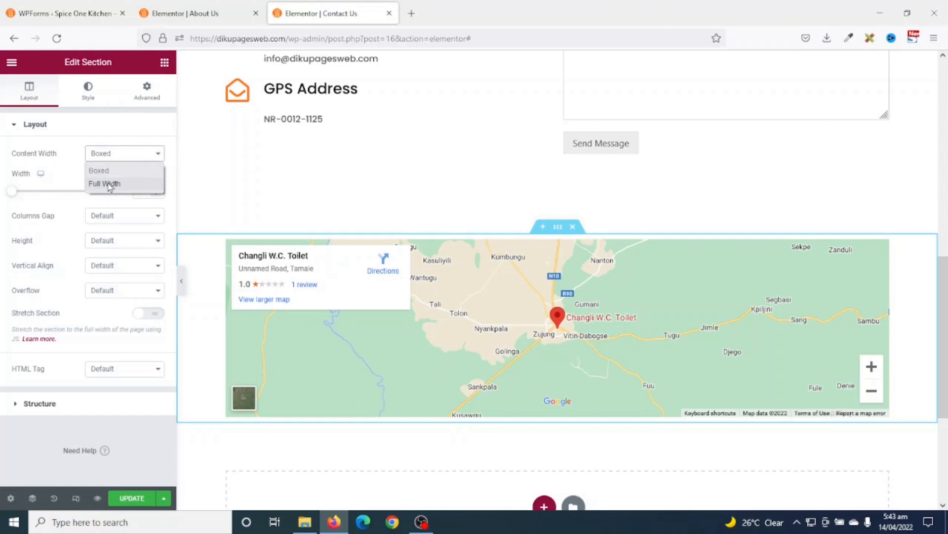
{"action": "left_click", "coordinate": [105, 183]}
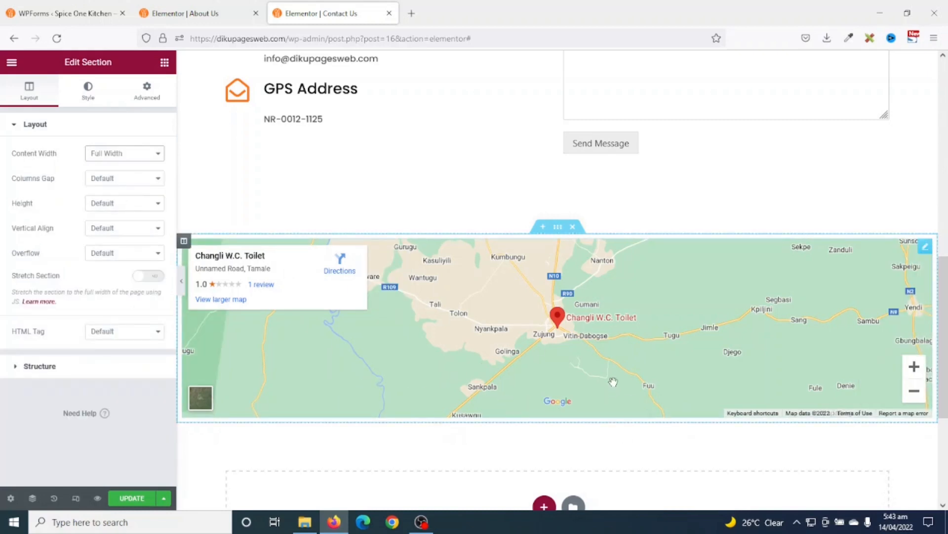
{"action": "scroll", "coordinate": [637, 232], "scroll_direction": "down", "scroll_amount": 4}
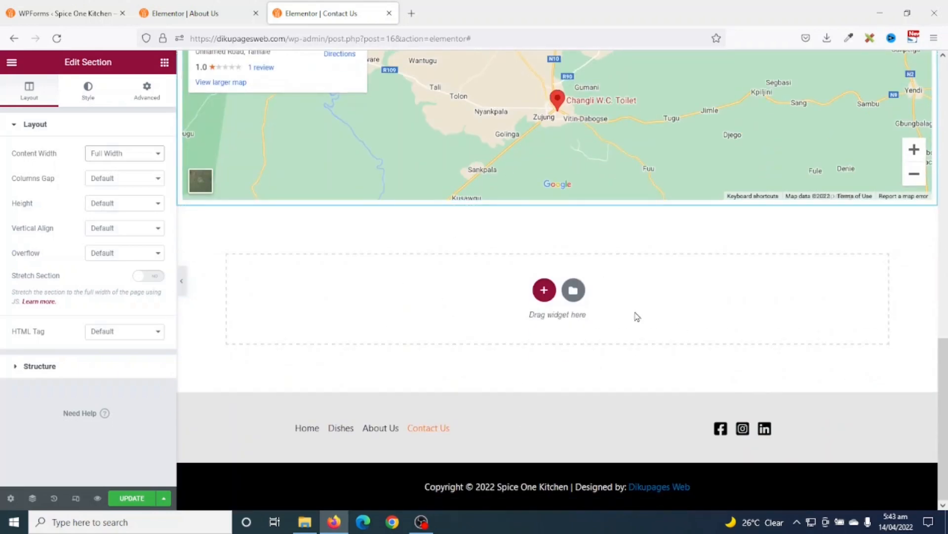
- Copy the 'With 30% Discount Off!!' banner section from the About Us page
{"action": "left_click", "coordinate": [197, 19]}
{"action": "scroll", "coordinate": [477, 290], "scroll_direction": "down", "scroll_amount": 16}
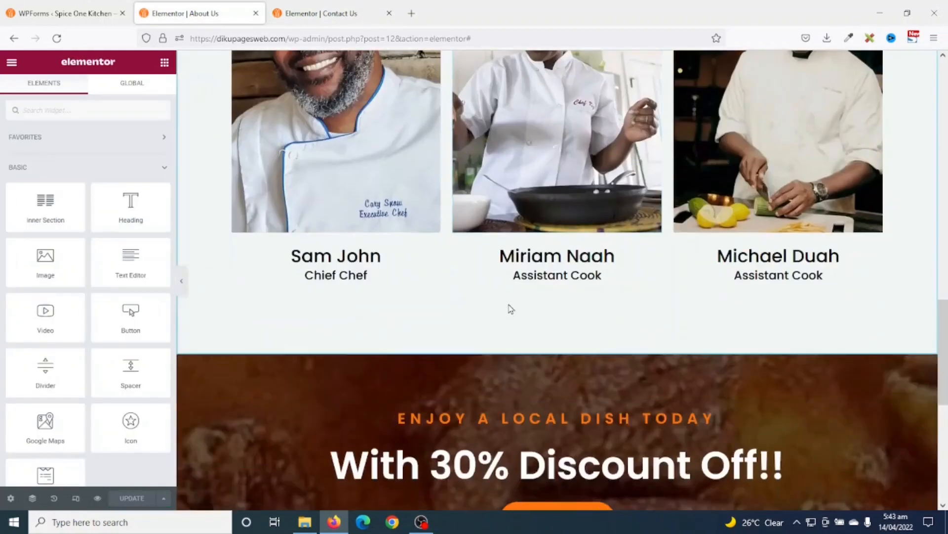
{"action": "scroll", "coordinate": [512, 309], "scroll_direction": "up", "scroll_amount": 5}
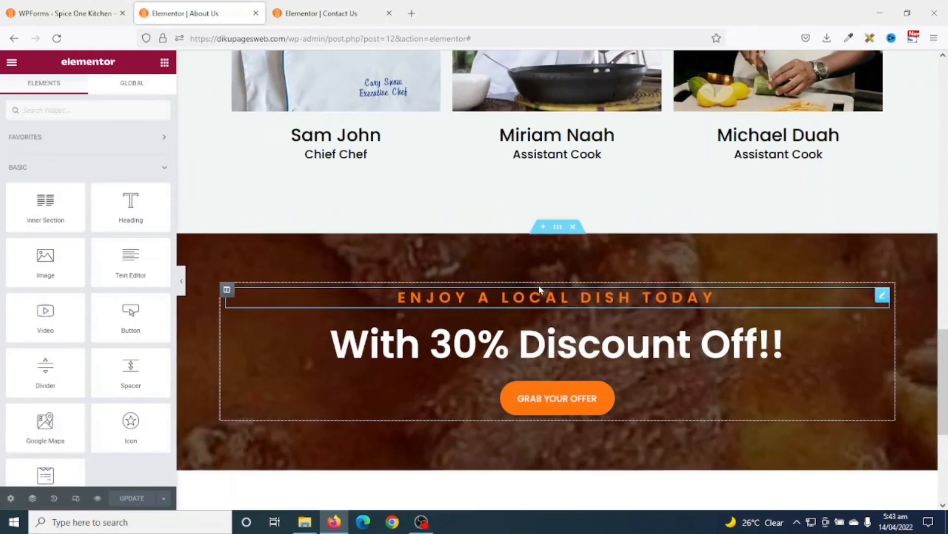
{"action": "right_click", "coordinate": [557, 228]}
{"action": "left_click", "coordinate": [595, 275]}
- Paste the discount banner into Contact Us's empty section and update the page
{"action": "left_click", "coordinate": [324, 15]}
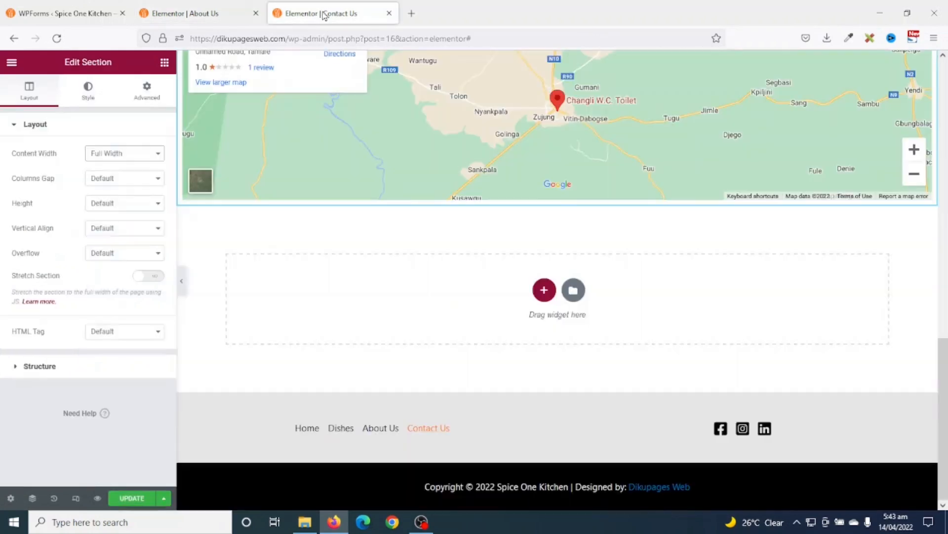
{"action": "right_click", "coordinate": [719, 298]}
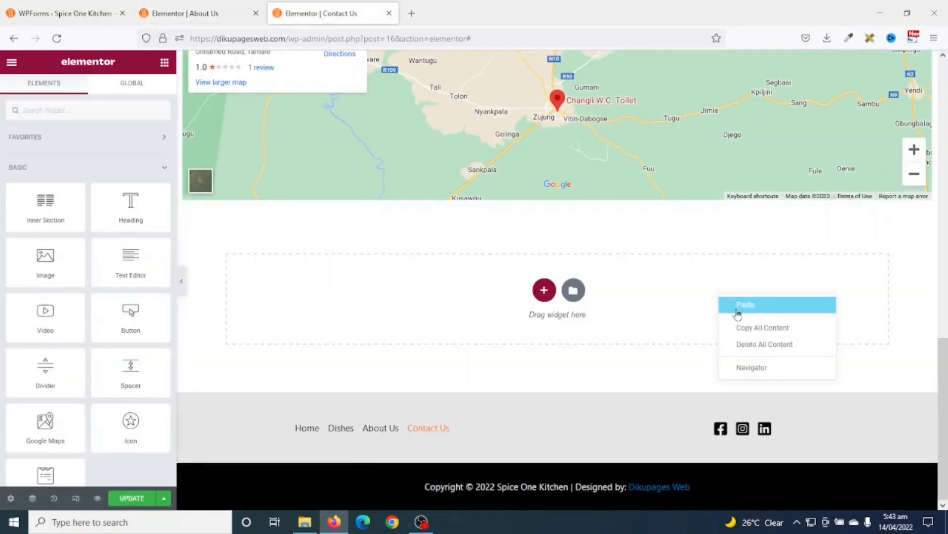
{"action": "left_click", "coordinate": [740, 305]}
{"action": "scroll", "coordinate": [766, 356], "scroll_direction": "up", "scroll_amount": 4}
{"action": "scroll", "coordinate": [786, 395], "scroll_direction": "down", "scroll_amount": 3}
{"action": "scroll", "coordinate": [788, 391], "scroll_direction": "up", "scroll_amount": 10}
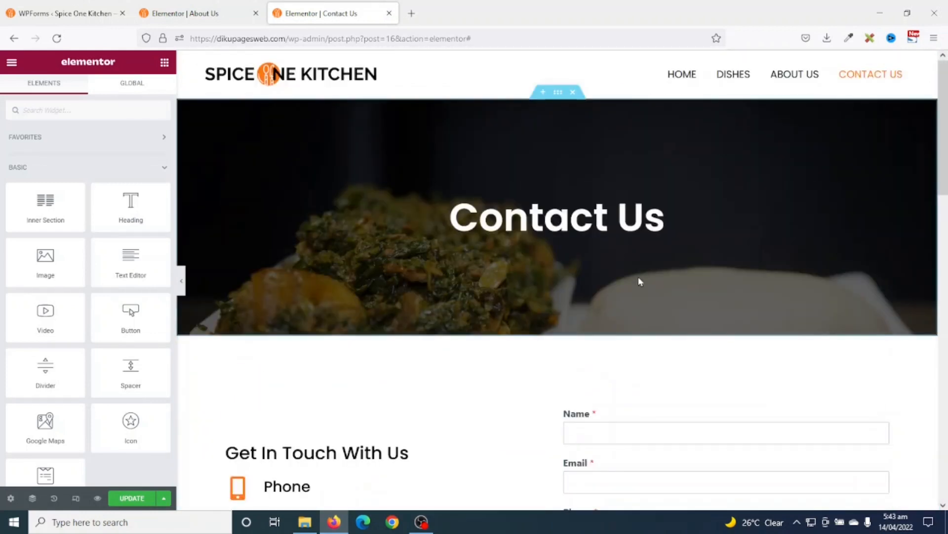
{"action": "scroll", "coordinate": [647, 286], "scroll_direction": "down", "scroll_amount": 5}
{"action": "scroll", "coordinate": [655, 301], "scroll_direction": "down", "scroll_amount": 3}
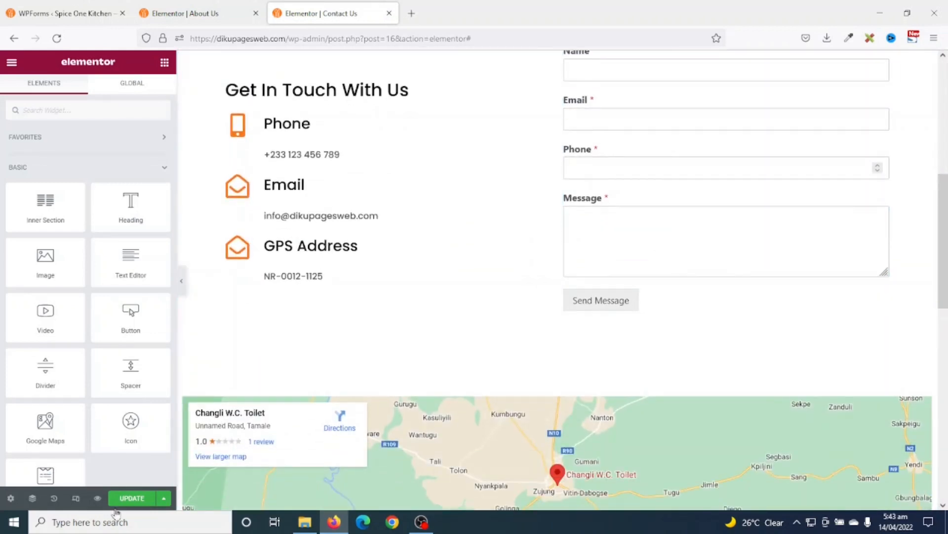
{"action": "left_click", "coordinate": [130, 503]}
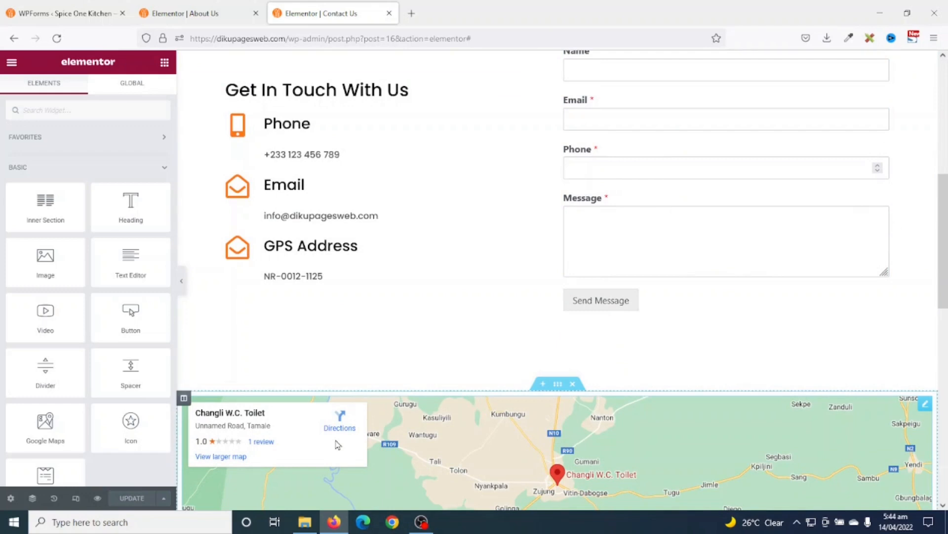
- Preview the saved Contact Us page and scroll through it to check the map and banner
{"action": "left_click", "coordinate": [97, 498]}
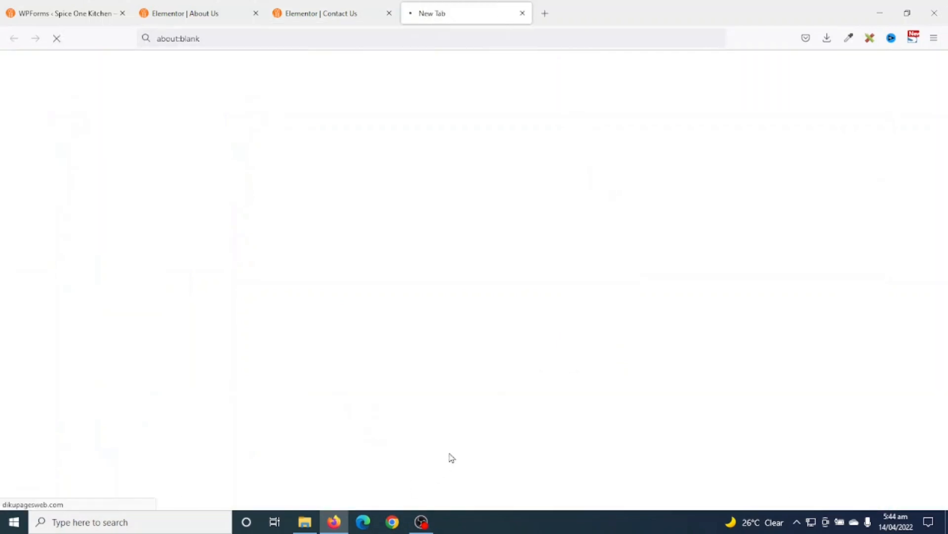
{"action": "scroll", "coordinate": [736, 376], "scroll_direction": "down", "scroll_amount": 10}
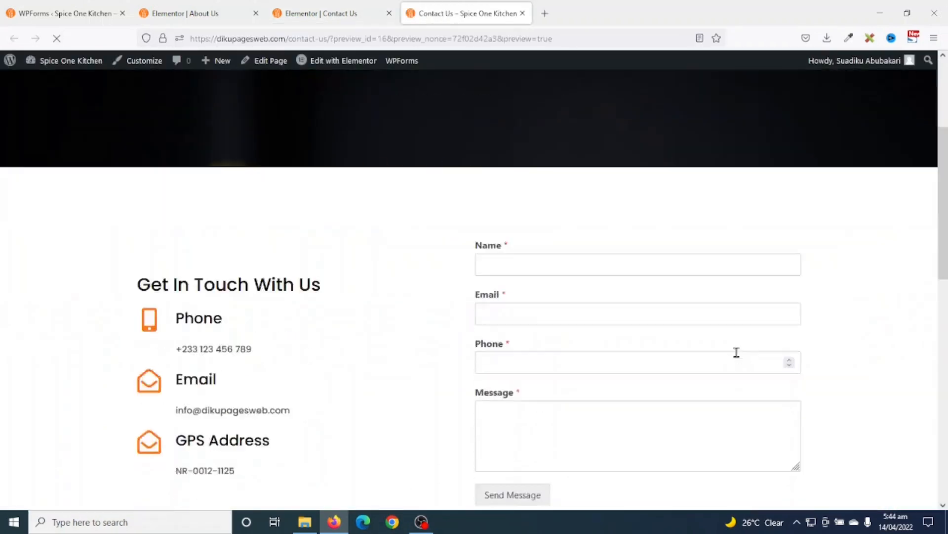
{"action": "scroll", "coordinate": [738, 356], "scroll_direction": "down", "scroll_amount": 5}
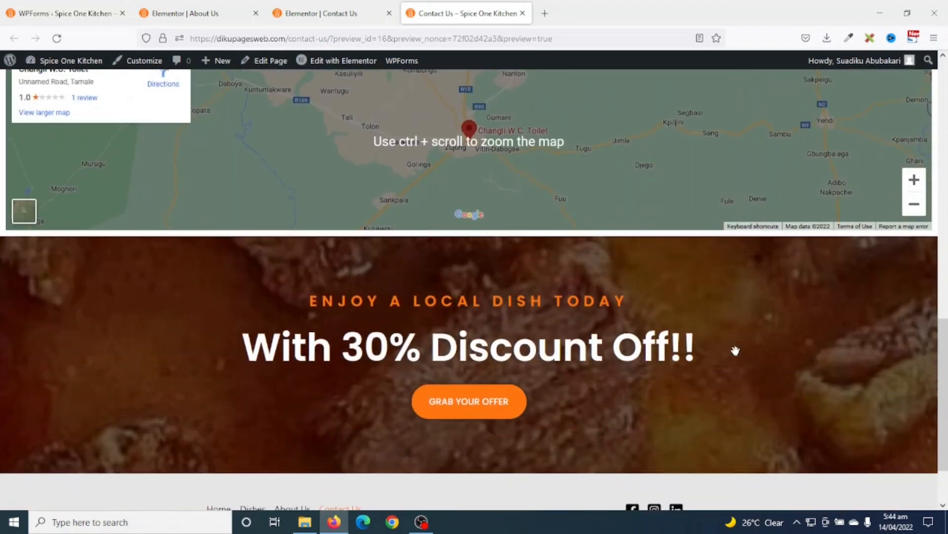
{"action": "scroll", "coordinate": [736, 350], "scroll_direction": "up", "scroll_amount": 15}
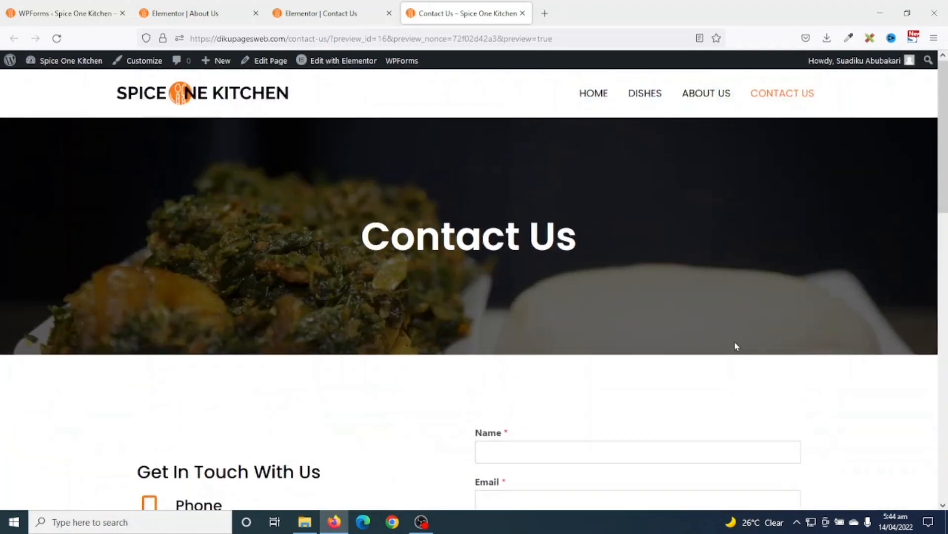
{"action": "scroll", "coordinate": [735, 345], "scroll_direction": "down", "scroll_amount": 7}
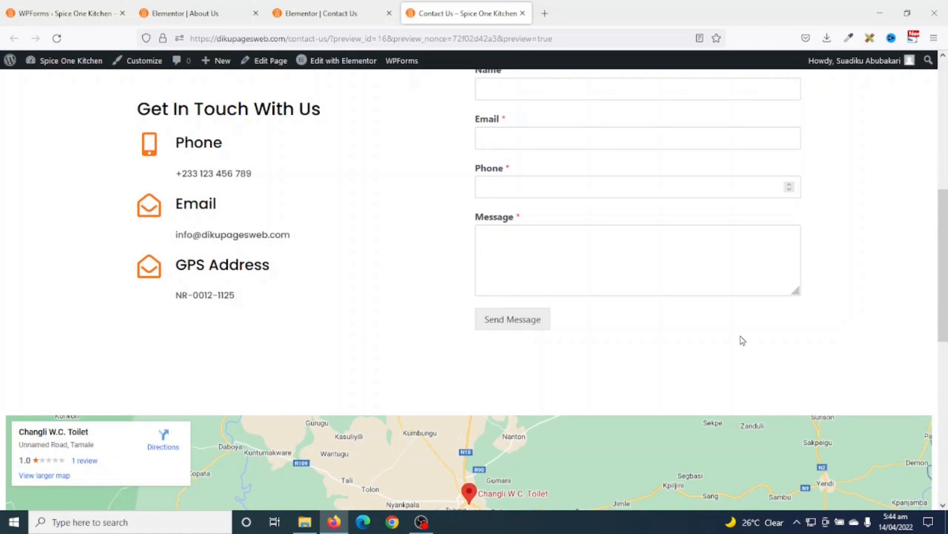
{"action": "scroll", "coordinate": [743, 340], "scroll_direction": "down", "scroll_amount": 7}
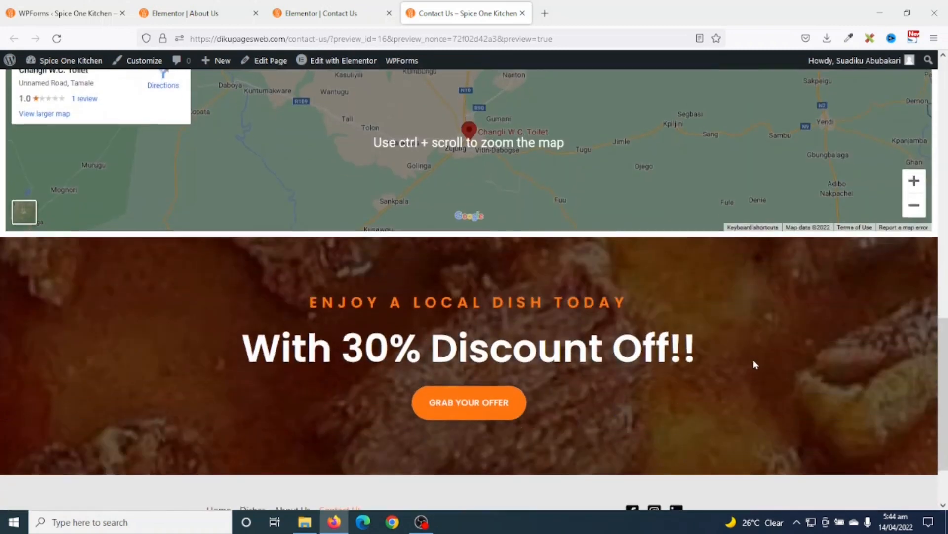
{"action": "scroll", "coordinate": [753, 363], "scroll_direction": "up", "scroll_amount": 7}
{"action": "scroll", "coordinate": [756, 363], "scroll_direction": "up", "scroll_amount": 7}
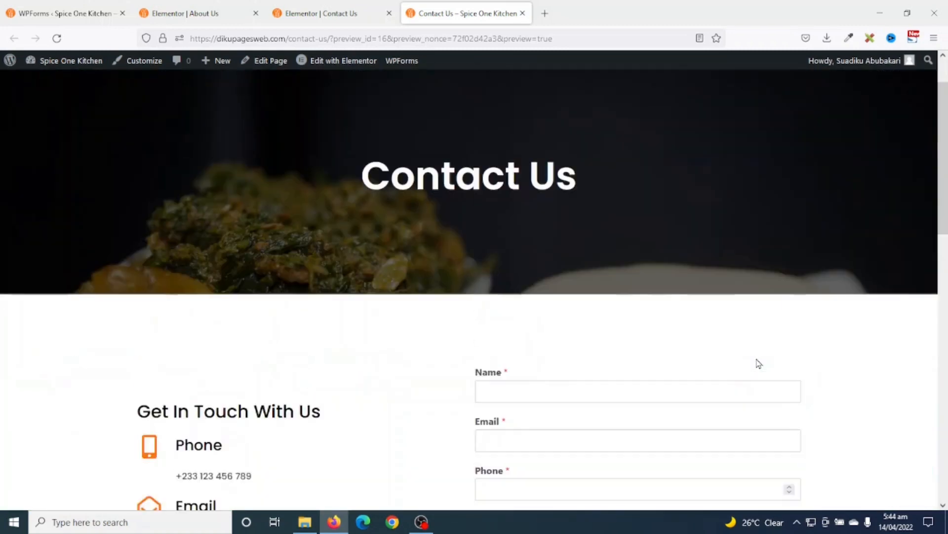
{"action": "scroll", "coordinate": [755, 364], "scroll_direction": "up", "scroll_amount": 1}
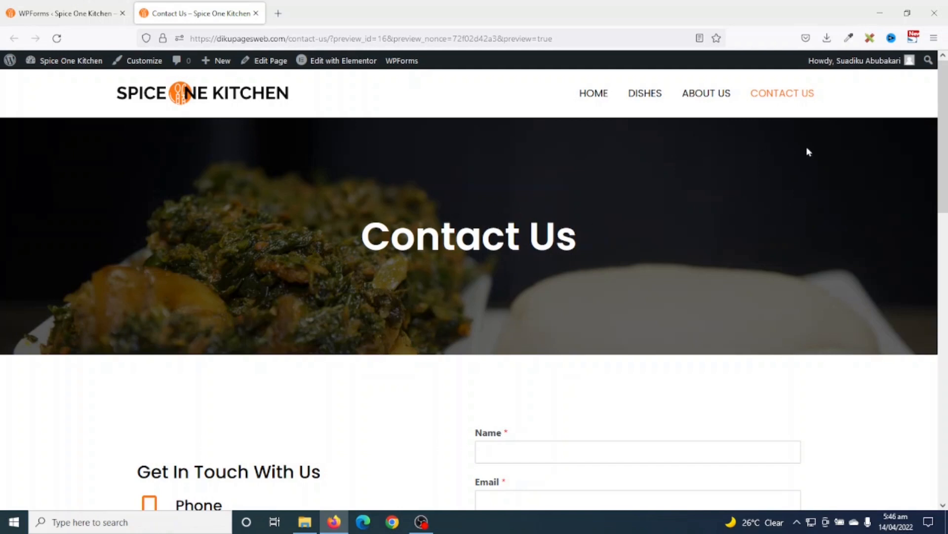
{"action": "scroll", "coordinate": [637, 267], "scroll_direction": "down", "scroll_amount": 8}
{"action": "scroll", "coordinate": [642, 264], "scroll_direction": "up", "scroll_amount": 8}
- Go to the site's Home page and try to open it for editing
{"action": "left_click", "coordinate": [592, 97]}
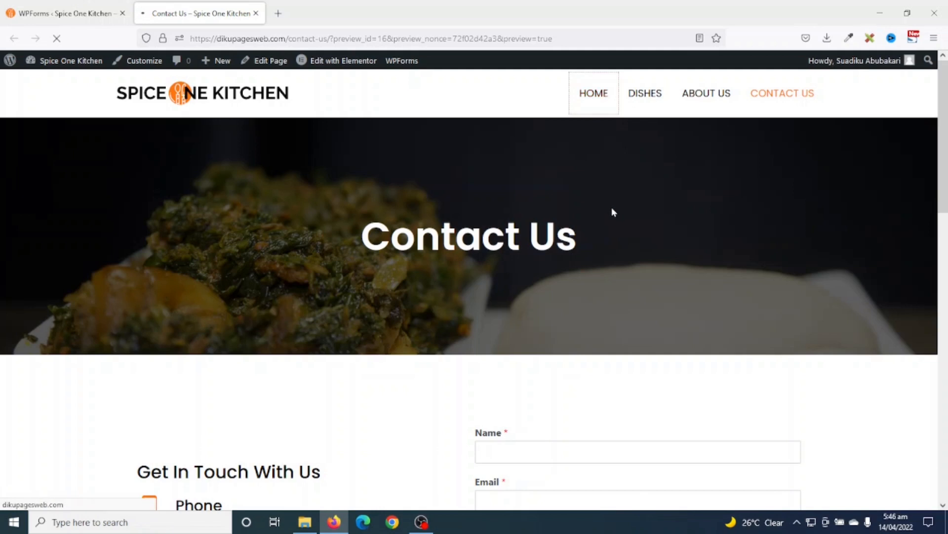
{"action": "mouse_move", "coordinate": [324, 65]}
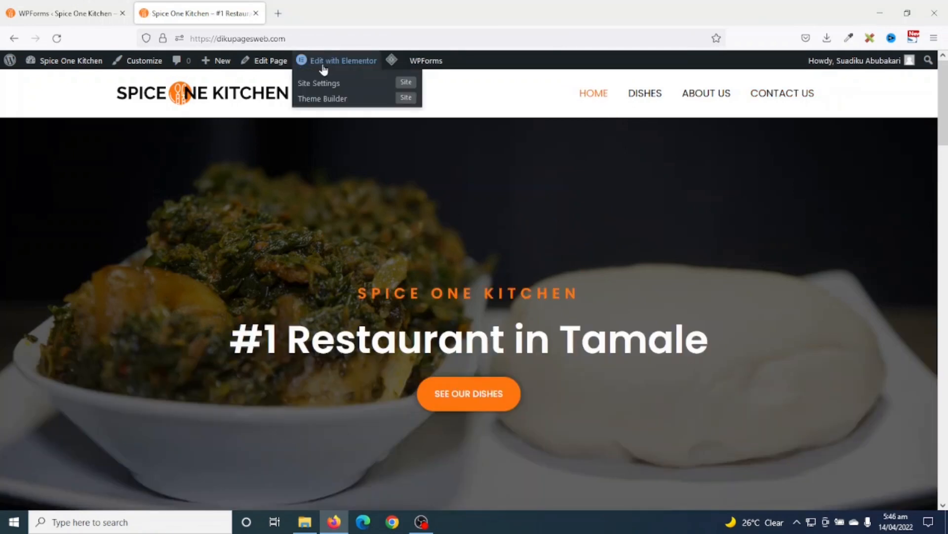
{"action": "left_click", "coordinate": [364, 62]}
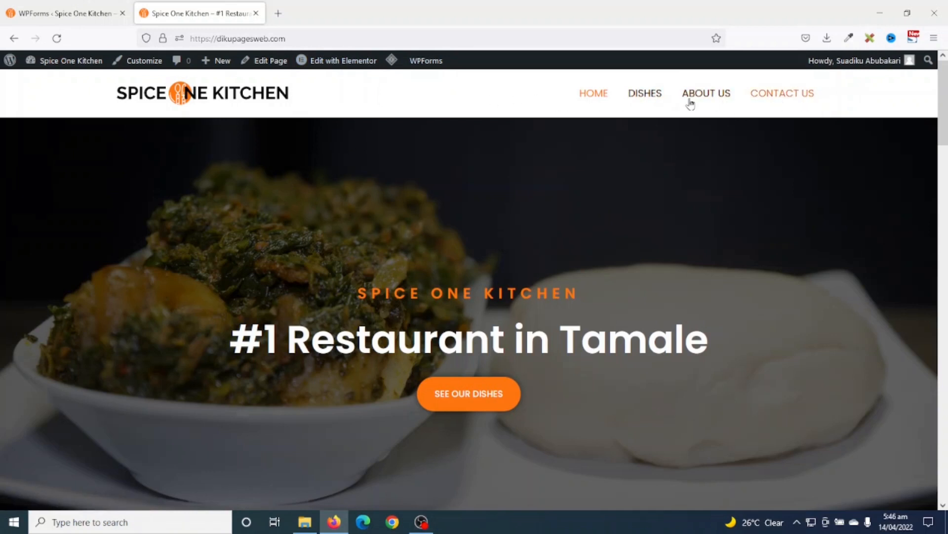
- From the admin Pages list, open Home's Elementor editor in a new tab and close the preview
{"action": "mouse_move", "coordinate": [336, 63]}
{"action": "left_click", "coordinate": [47, 15]}
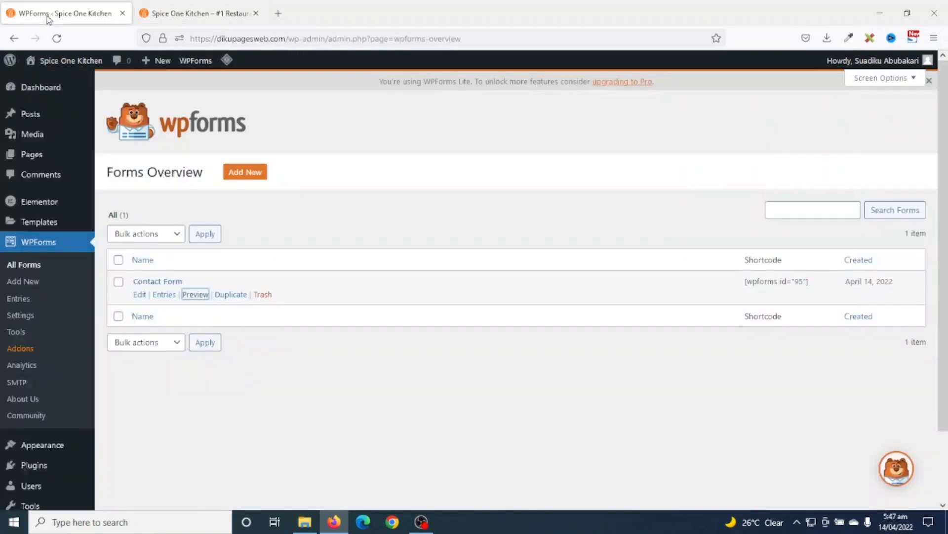
{"action": "left_click", "coordinate": [31, 157]}
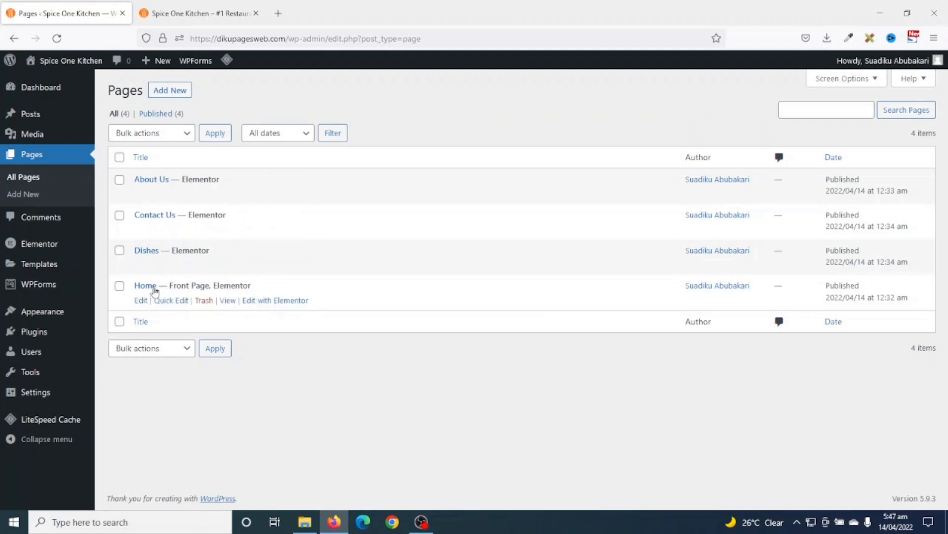
{"action": "right_click", "coordinate": [262, 302]}
{"action": "left_click", "coordinate": [308, 312]}
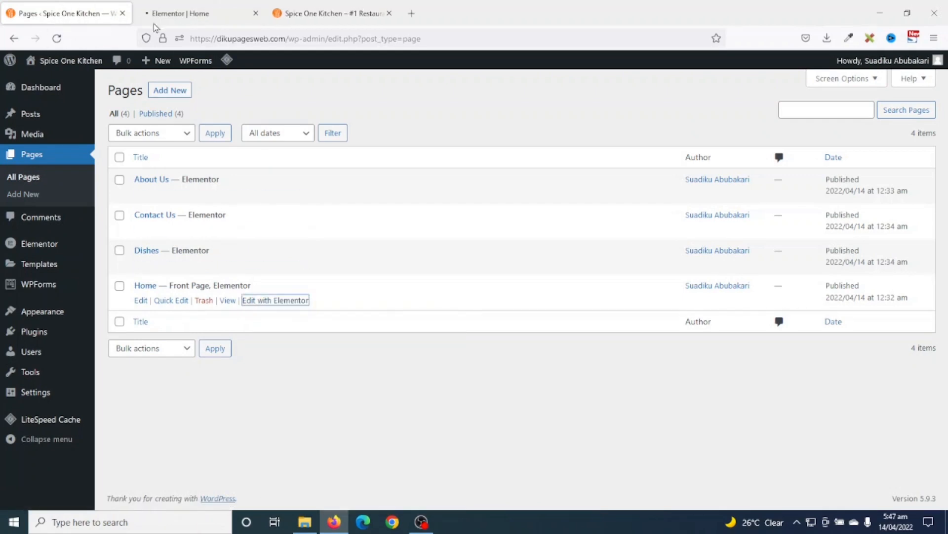
{"action": "left_click", "coordinate": [168, 15]}
{"action": "left_click", "coordinate": [389, 14]}
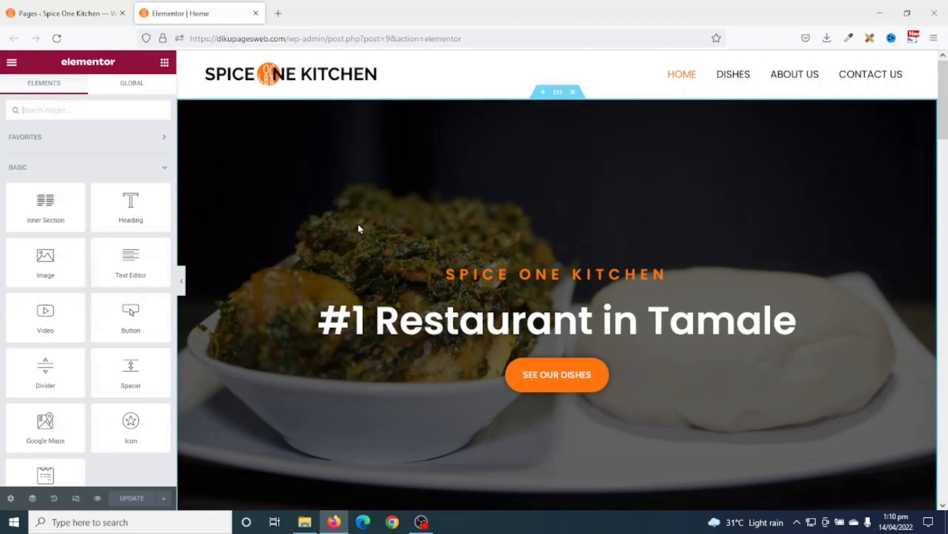
- Switch the editor preview to Tablet responsive mode (768 px)
{"action": "left_click", "coordinate": [76, 498]}
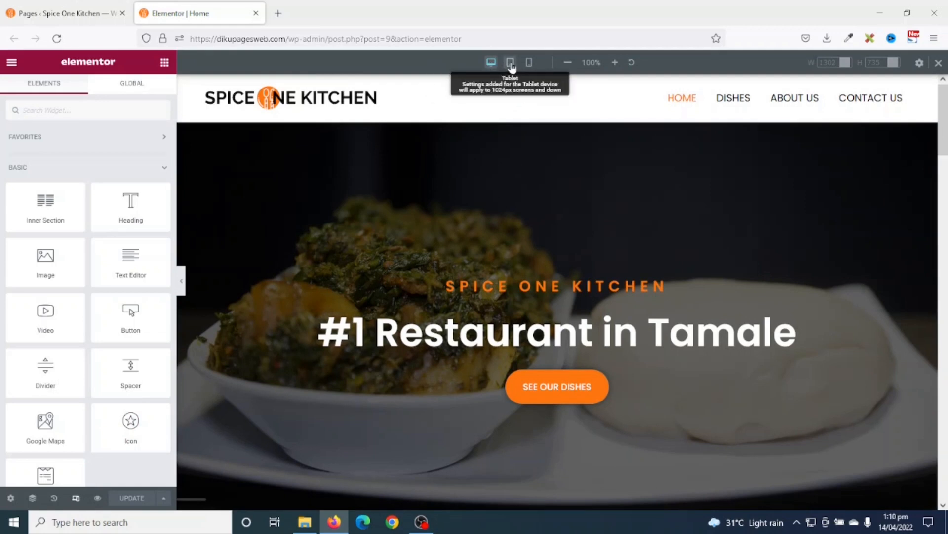
{"action": "left_click", "coordinate": [510, 64]}
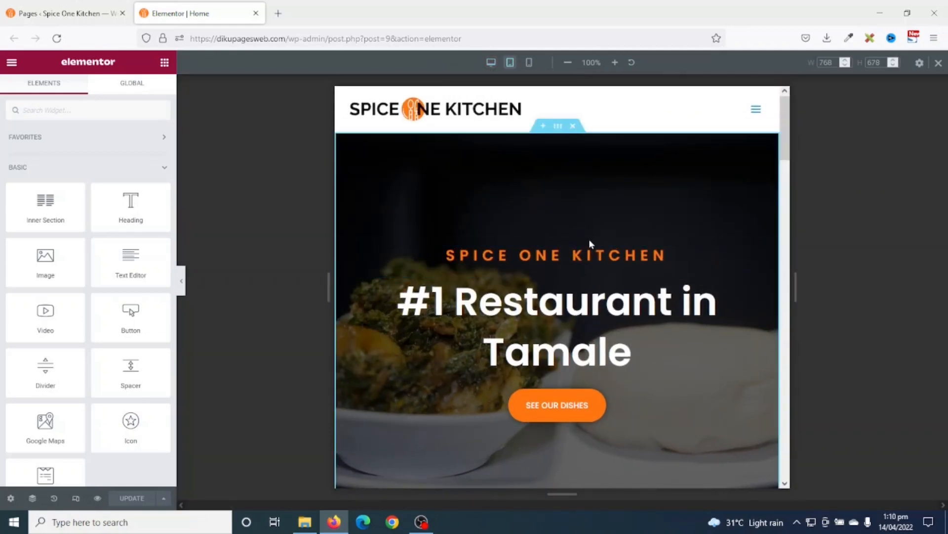
{"action": "scroll", "coordinate": [591, 244], "scroll_direction": "down", "scroll_amount": 3}
{"action": "scroll", "coordinate": [552, 172], "scroll_direction": "up", "scroll_amount": 3}
{"action": "scroll", "coordinate": [615, 304], "scroll_direction": "down", "scroll_amount": 3}
{"action": "scroll", "coordinate": [625, 320], "scroll_direction": "down", "scroll_amount": 2}
{"action": "scroll", "coordinate": [625, 321], "scroll_direction": "up", "scroll_amount": 5}
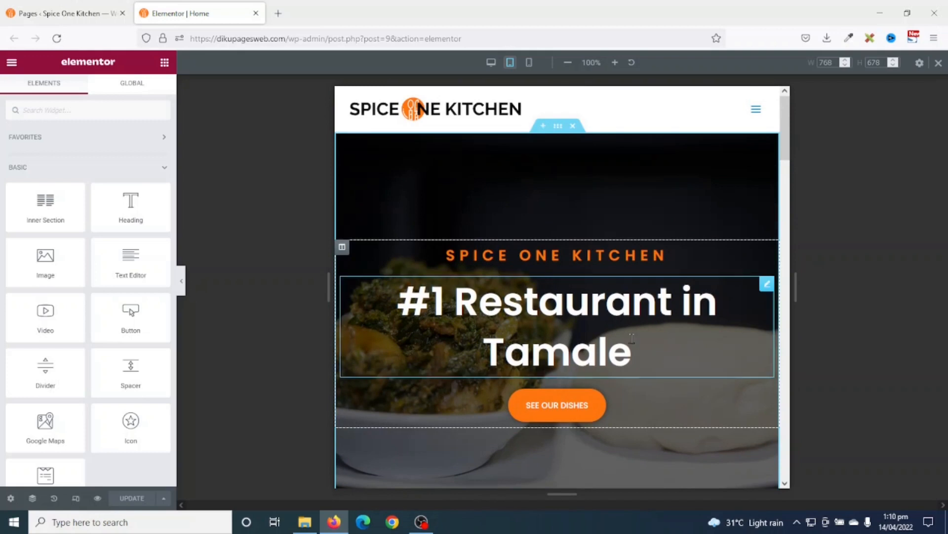
- Check the '#1 Restaurant in Tamale' heading's Style and Advanced settings, then select the About Us text column
{"action": "left_click", "coordinate": [632, 338]}
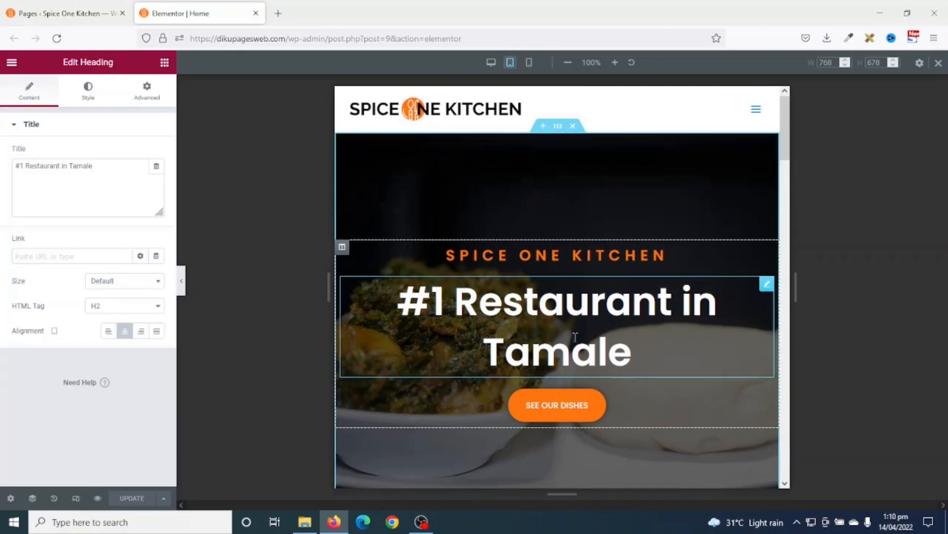
{"action": "left_click", "coordinate": [578, 305]}
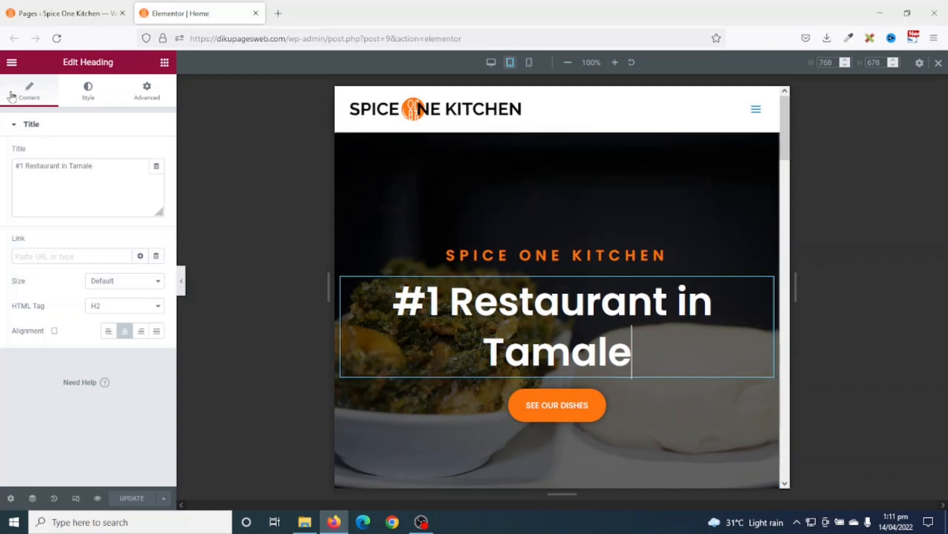
{"action": "left_click", "coordinate": [88, 94]}
{"action": "left_click", "coordinate": [144, 94]}
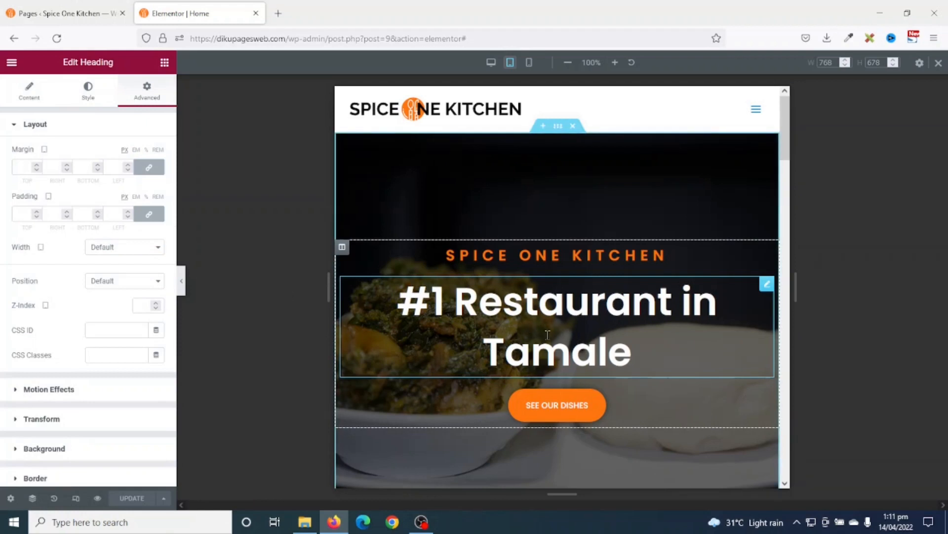
{"action": "scroll", "coordinate": [641, 291], "scroll_direction": "down", "scroll_amount": 8}
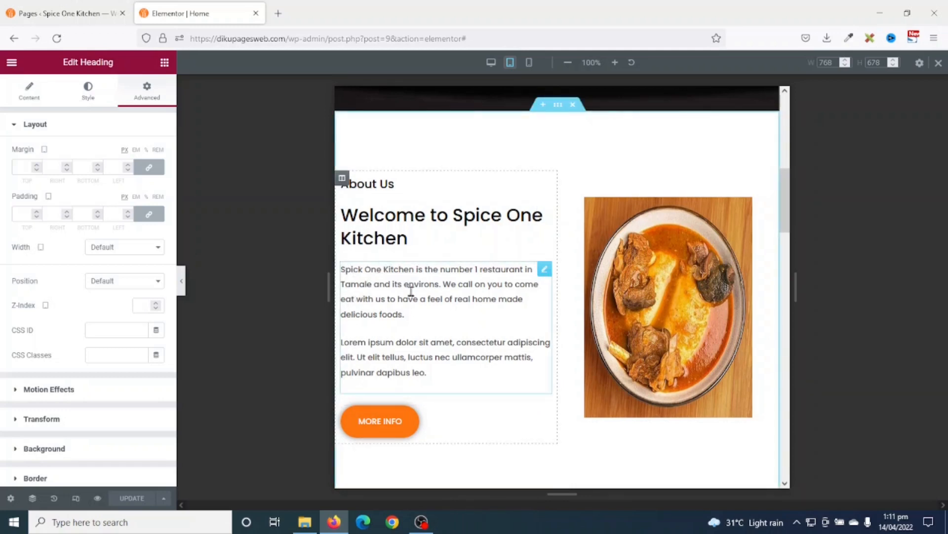
{"action": "left_click", "coordinate": [344, 181]}
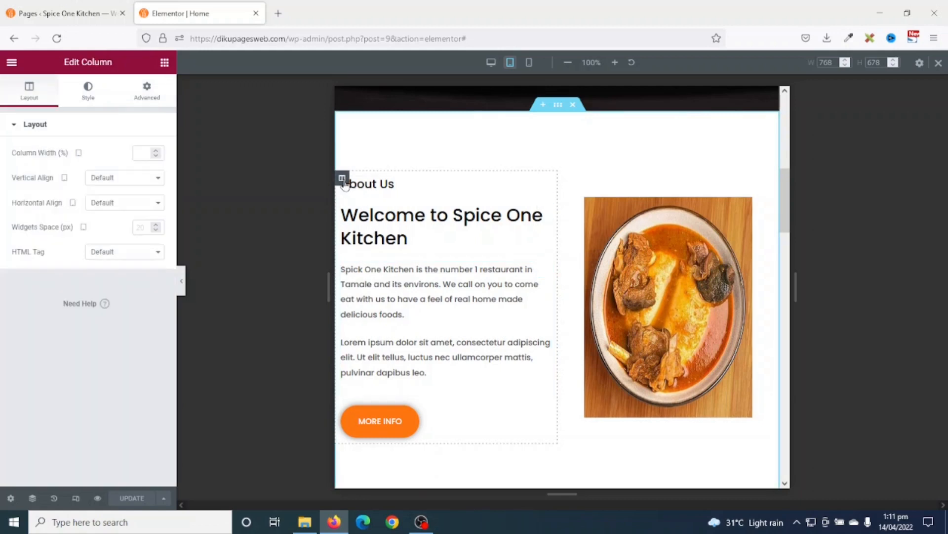
- Unlink the About Us column's padding and give it 20 px left padding on tablet
{"action": "left_click", "coordinate": [155, 95]}
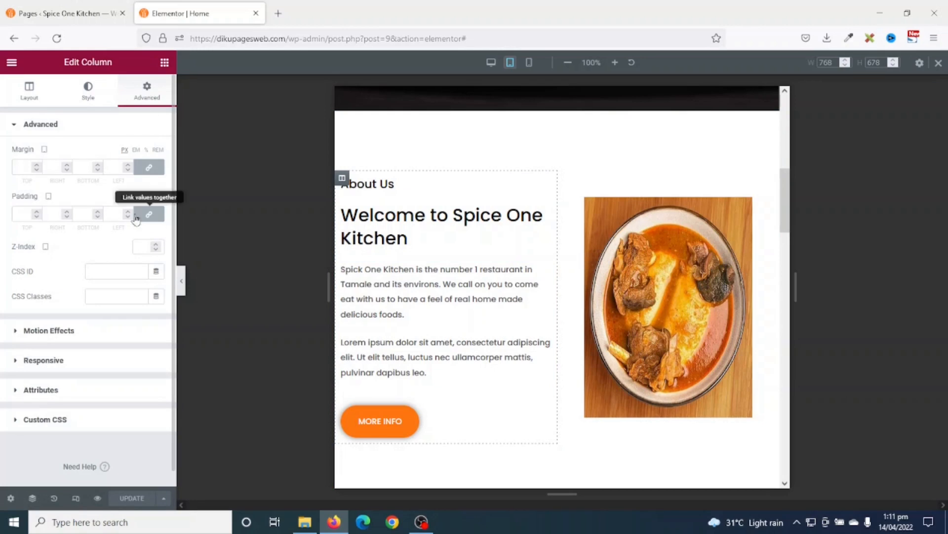
{"action": "left_click", "coordinate": [149, 216]}
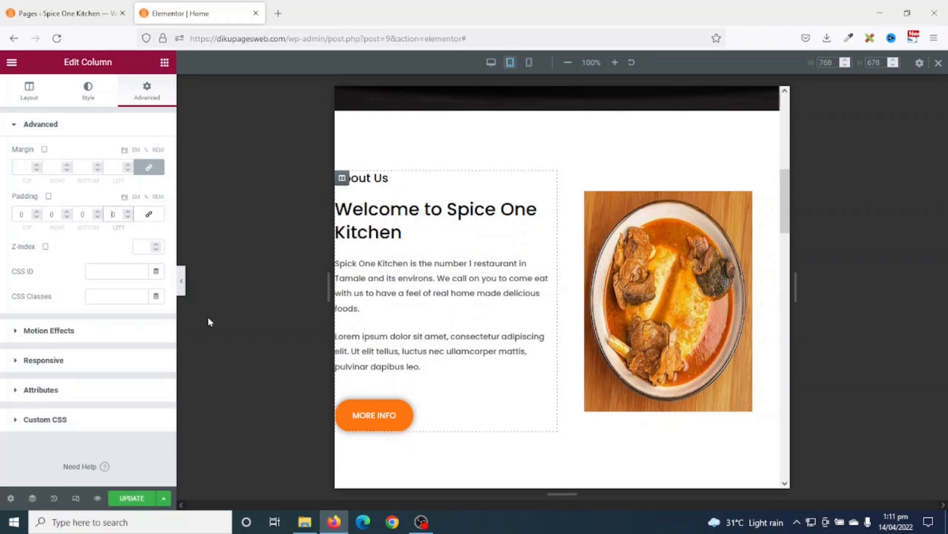
{"action": "type", "text": "2"}
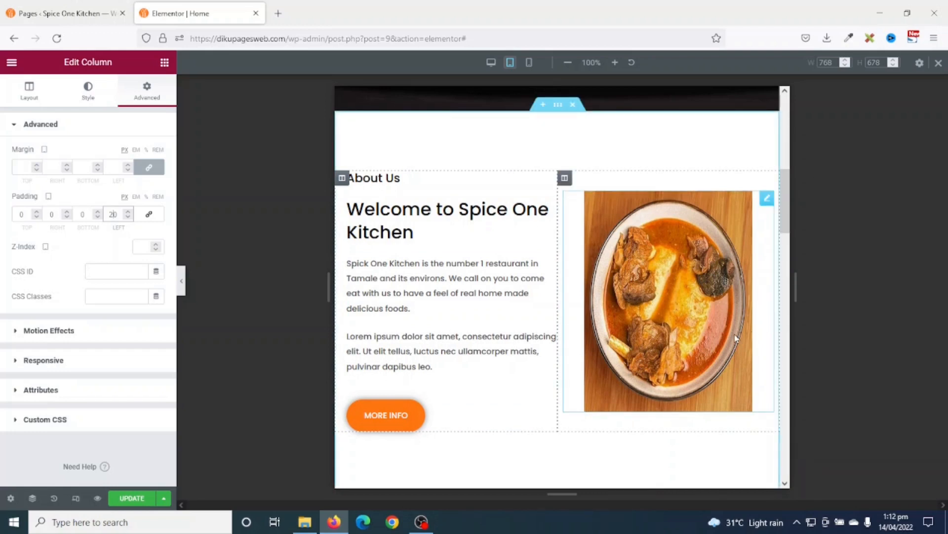
{"action": "scroll", "coordinate": [736, 338], "scroll_direction": "down", "scroll_amount": 5}
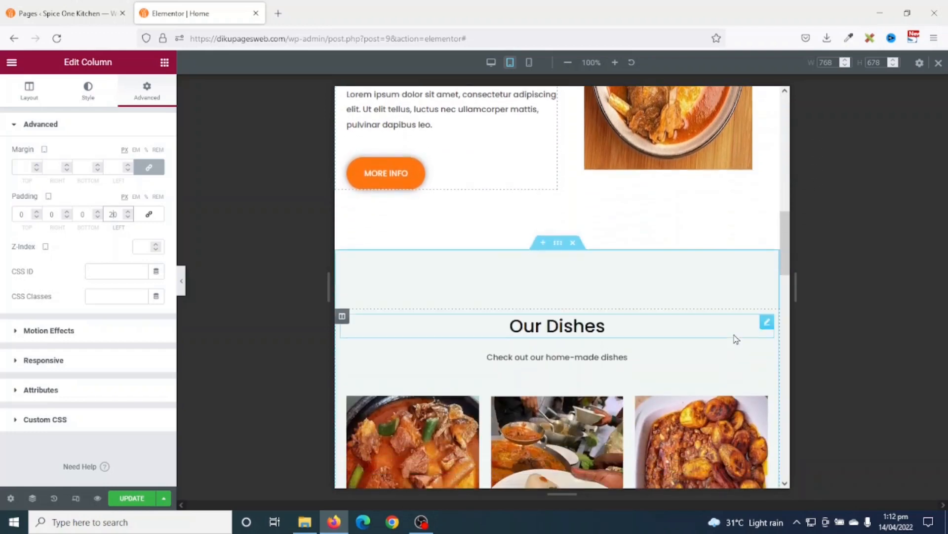
{"action": "scroll", "coordinate": [736, 339], "scroll_direction": "down", "scroll_amount": 5}
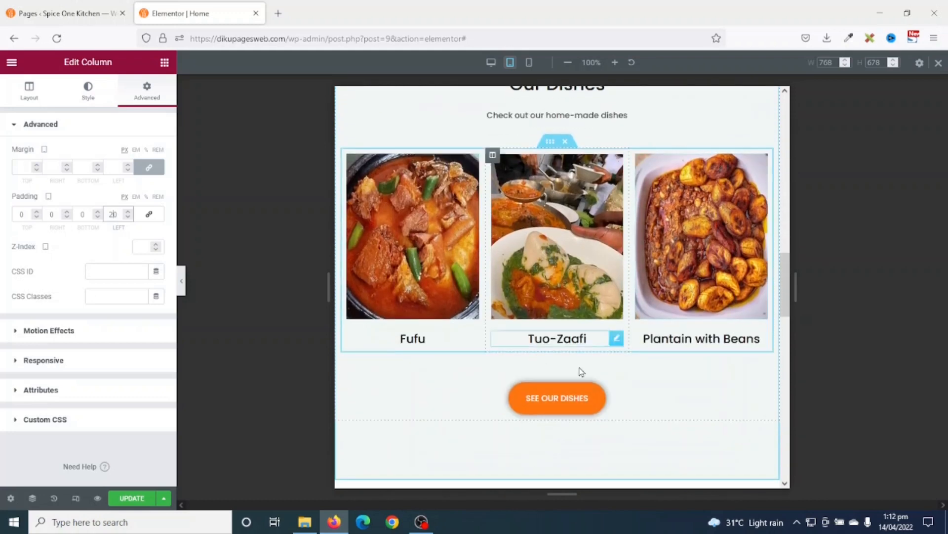
{"action": "scroll", "coordinate": [672, 384], "scroll_direction": "down", "scroll_amount": 9}
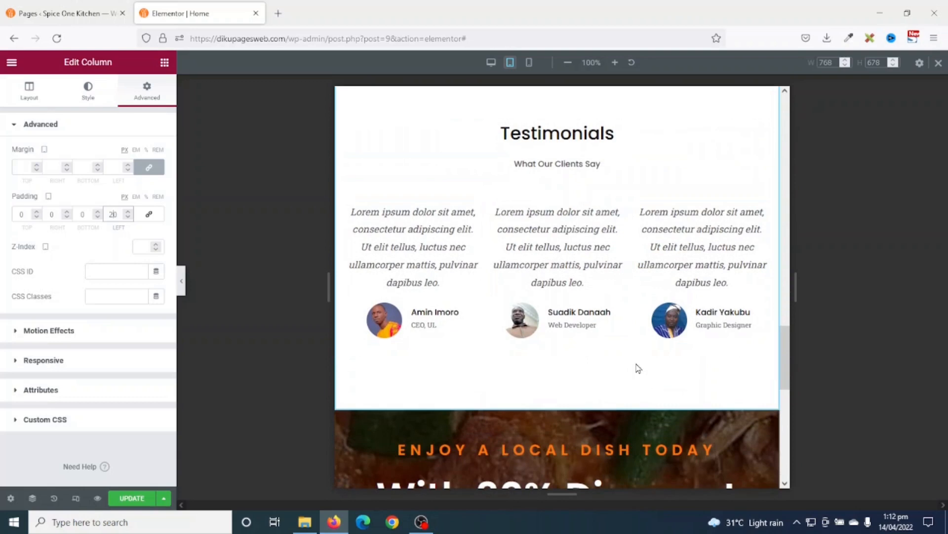
{"action": "scroll", "coordinate": [636, 368], "scroll_direction": "down", "scroll_amount": 1}
{"action": "scroll", "coordinate": [637, 368], "scroll_direction": "down", "scroll_amount": 4}
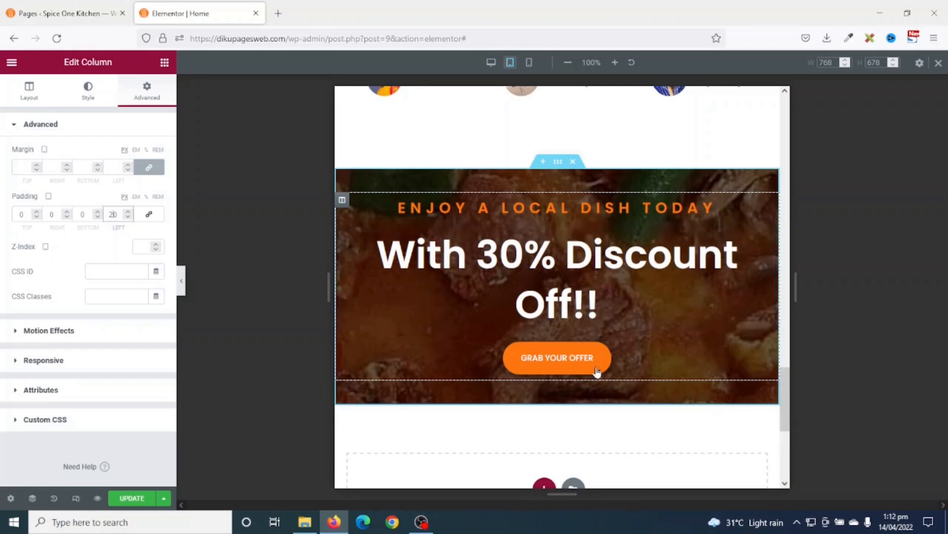
- Set the 'With 30% Discount Off!!' heading's tablet typography size to 60
{"action": "left_click", "coordinate": [559, 274]}
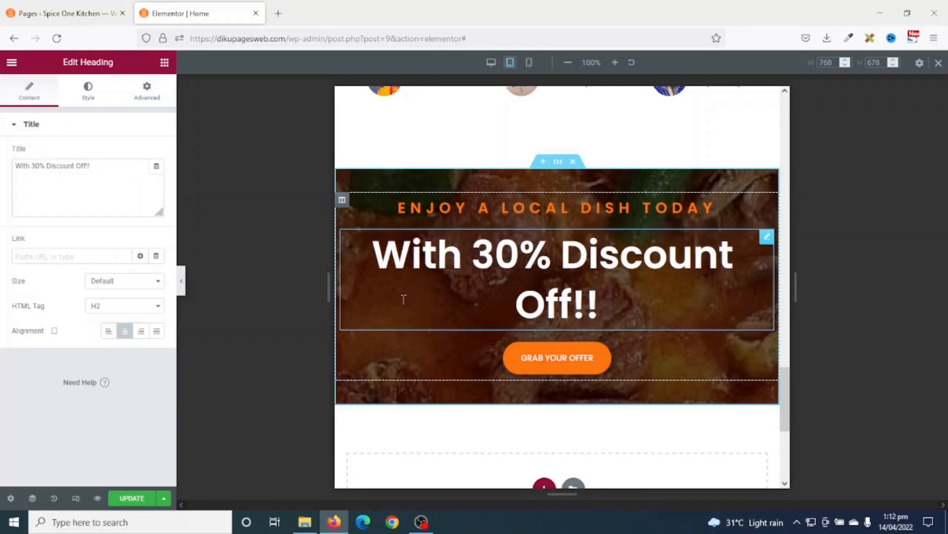
{"action": "left_click", "coordinate": [88, 89]}
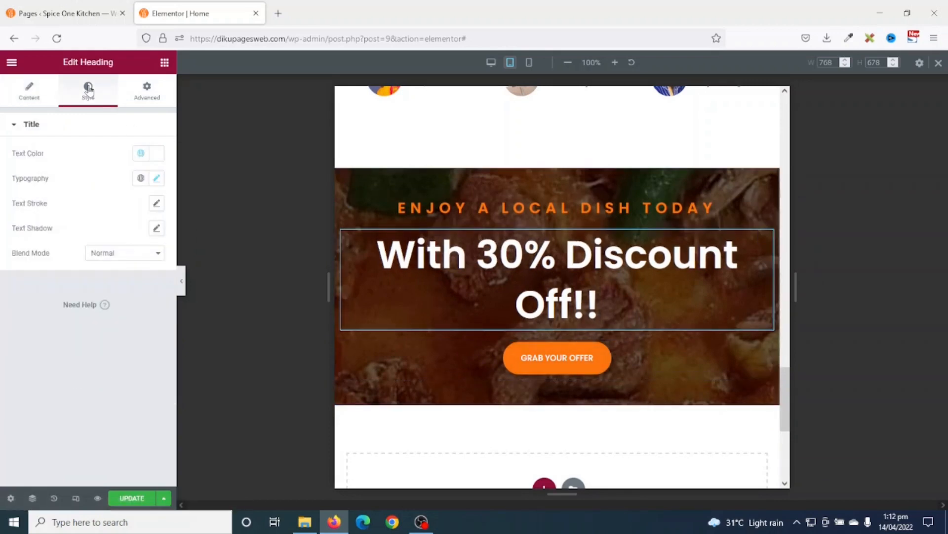
{"action": "left_click", "coordinate": [154, 180]}
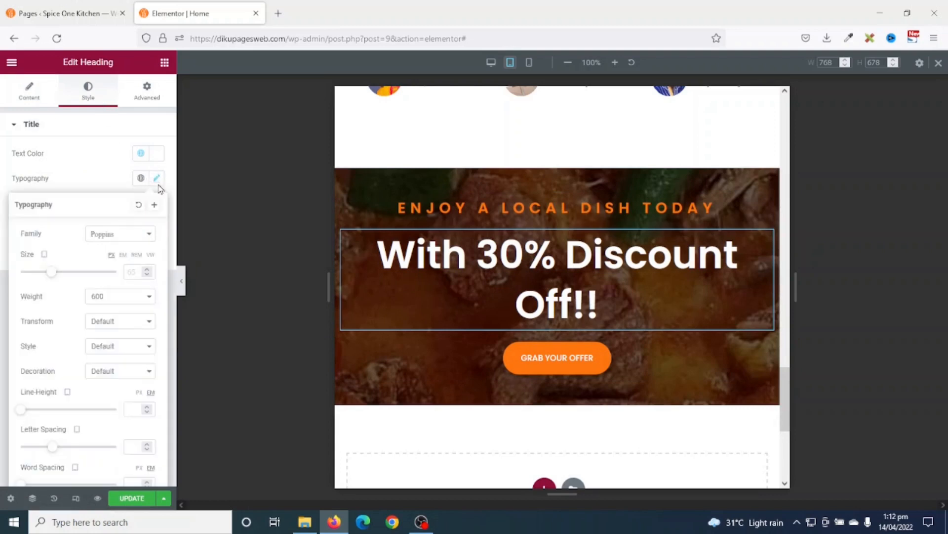
{"action": "left_click", "coordinate": [139, 272]}
{"action": "type", "text": "60"}
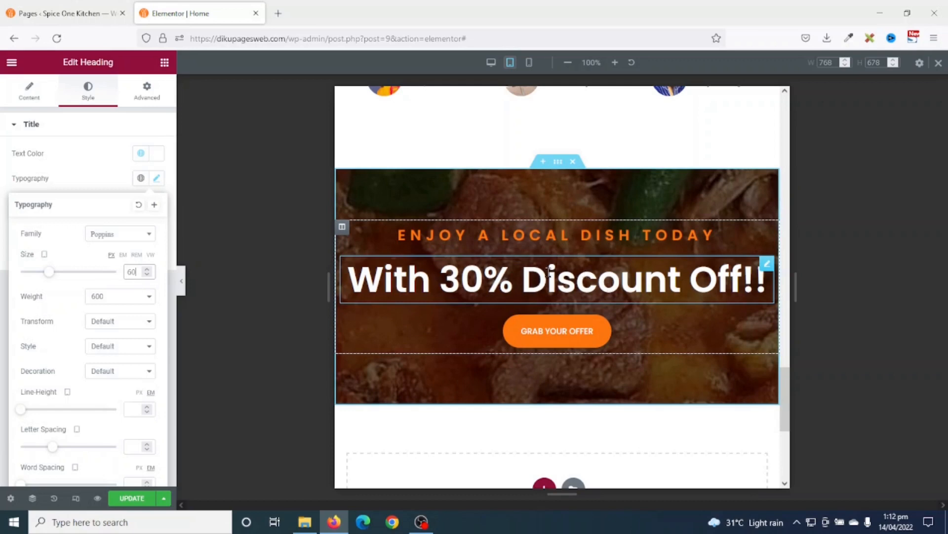
{"action": "scroll", "coordinate": [618, 289], "scroll_direction": "down", "scroll_amount": 1}
{"action": "scroll", "coordinate": [633, 352], "scroll_direction": "up", "scroll_amount": 5}
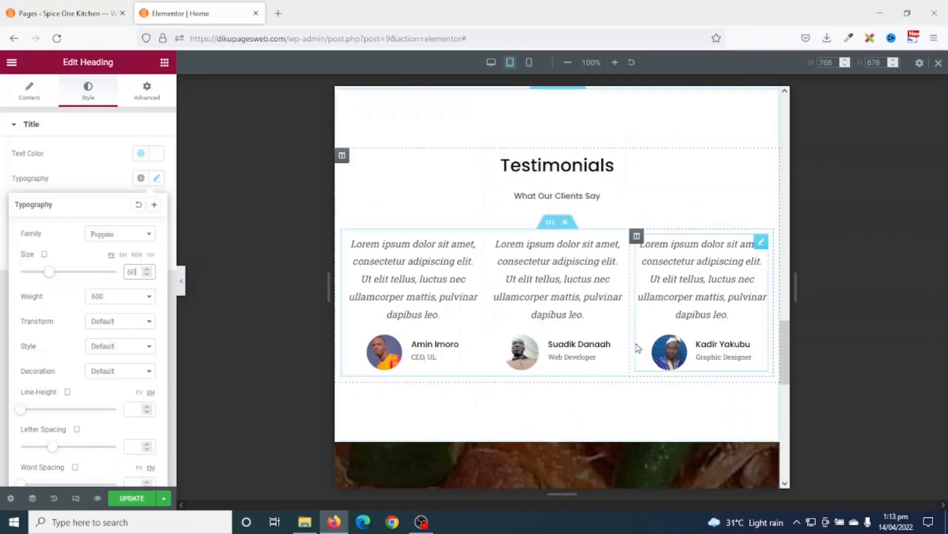
{"action": "scroll", "coordinate": [636, 341], "scroll_direction": "up", "scroll_amount": 10}
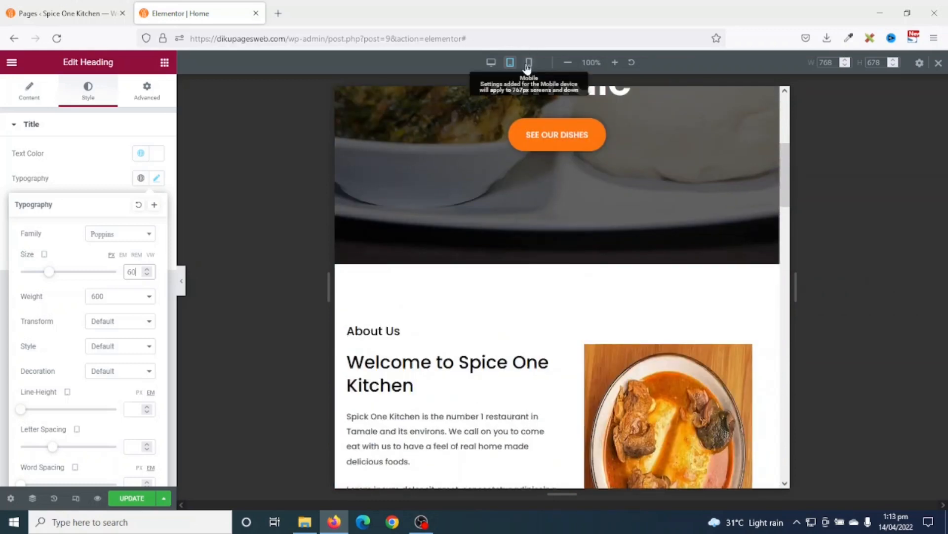
- Switch to the mobile preview and give the hero section 50 px top and bottom padding
{"action": "left_click", "coordinate": [528, 63]}
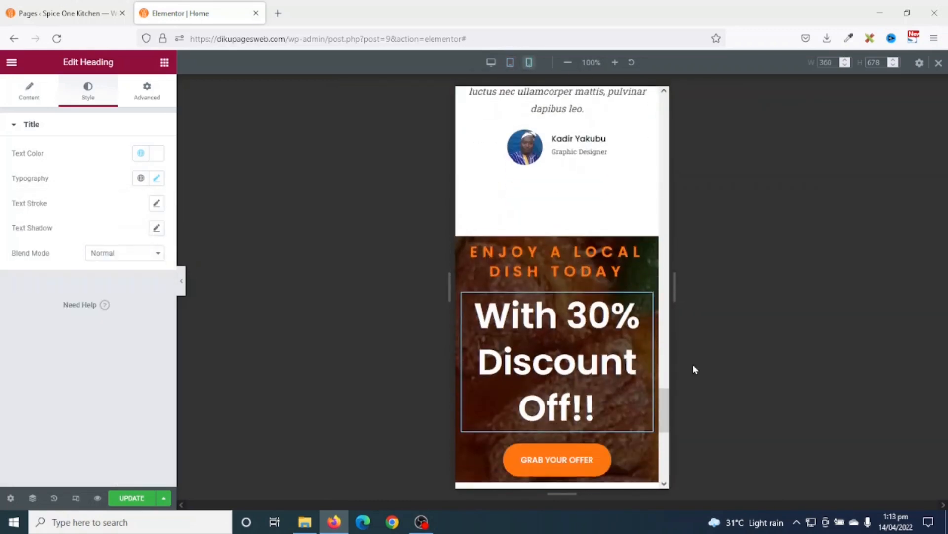
{"action": "left_click_drag", "start_coordinate": [663, 410], "coordinate": [662, 117]}
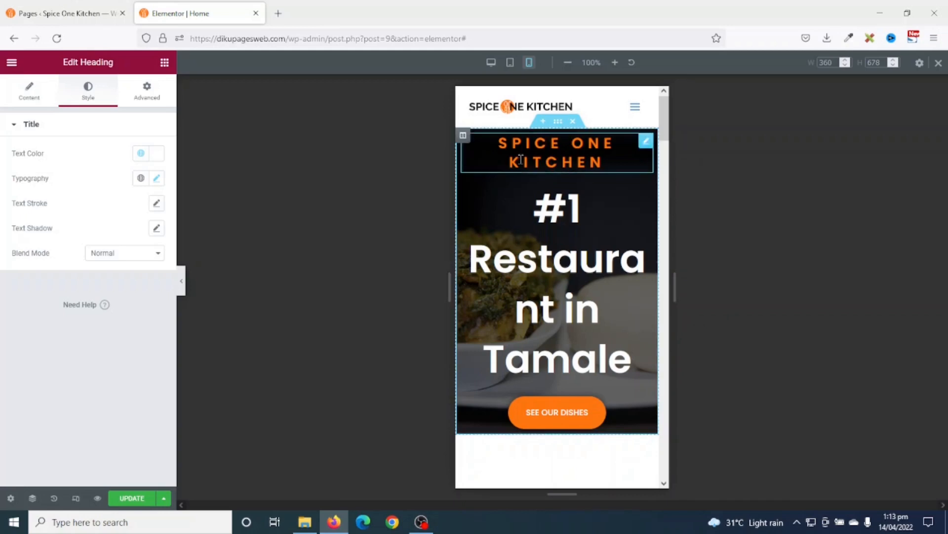
{"action": "left_click", "coordinate": [557, 124]}
{"action": "left_click", "coordinate": [143, 87]}
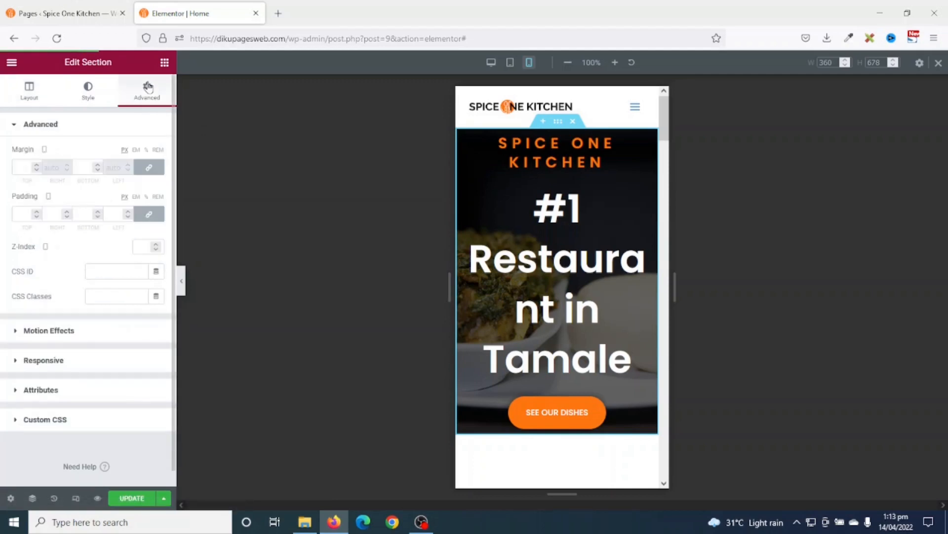
{"action": "left_click", "coordinate": [149, 214]}
{"action": "left_click", "coordinate": [20, 214]}
{"action": "type", "text": "50"}
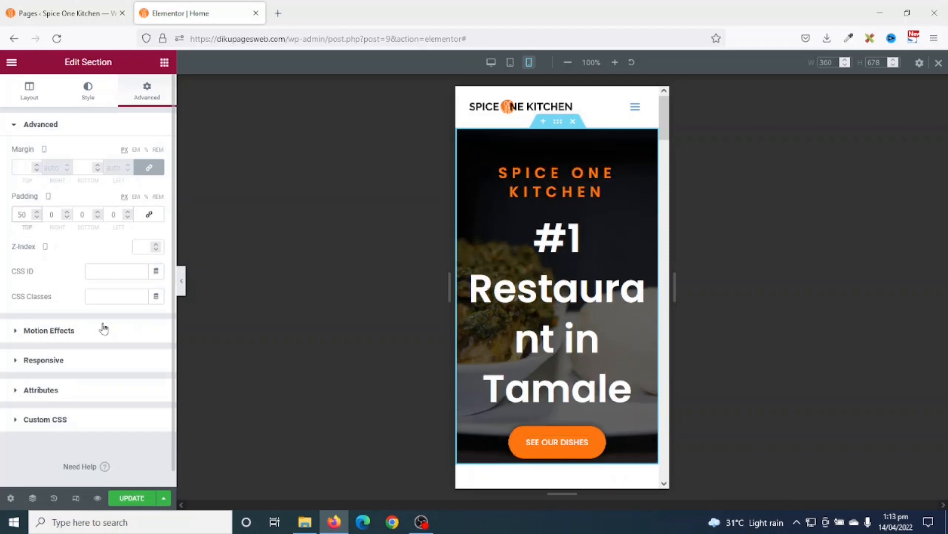
{"action": "left_click", "coordinate": [75, 216]}
{"action": "type", "text": "5"}
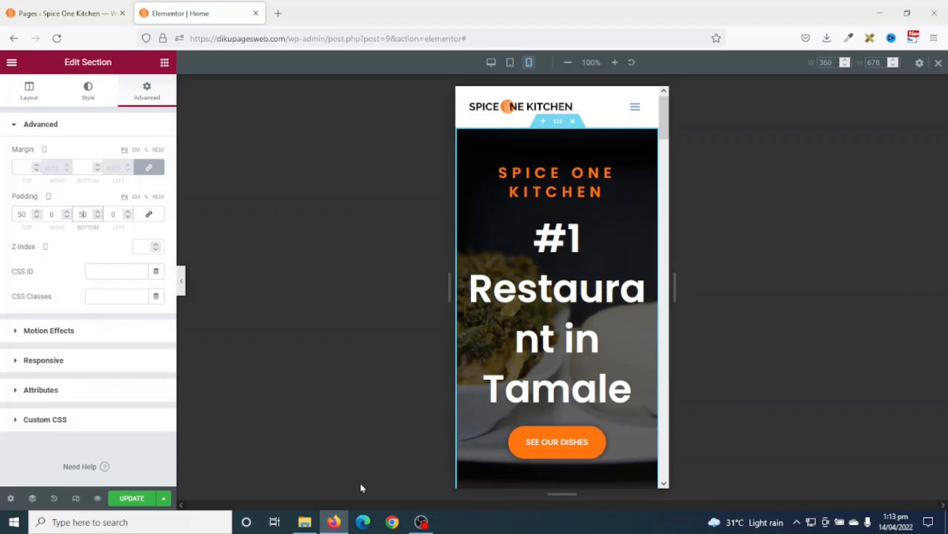
- Shrink the SPICE ONE KITCHEN heading to font size 15 on mobile
{"action": "left_click", "coordinate": [548, 183]}
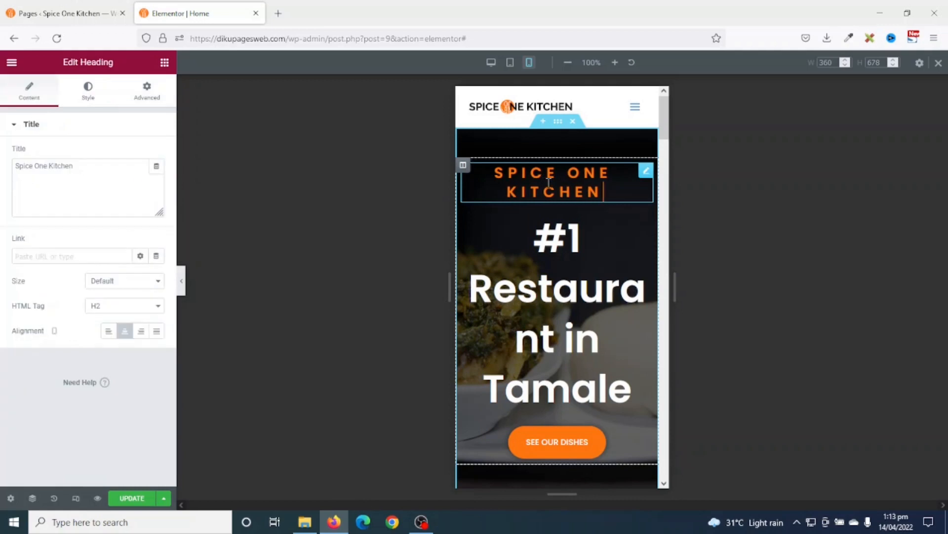
{"action": "left_click", "coordinate": [88, 96]}
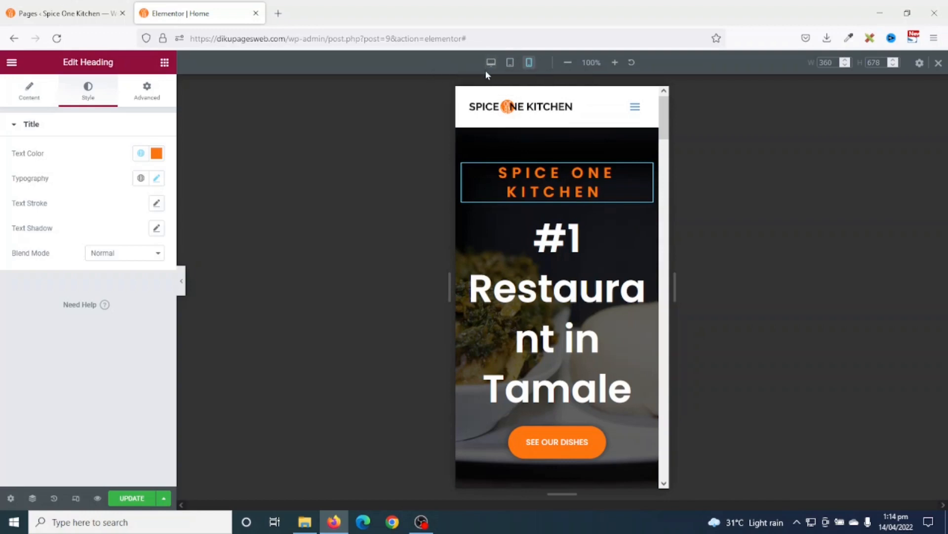
{"action": "left_click", "coordinate": [157, 178]}
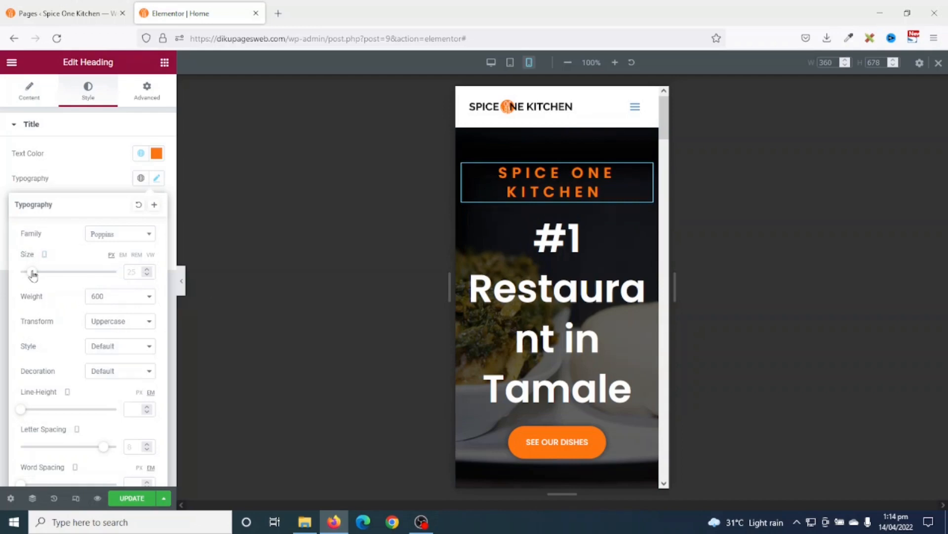
{"action": "left_click_drag", "start_coordinate": [30, 272], "coordinate": [28, 273]}
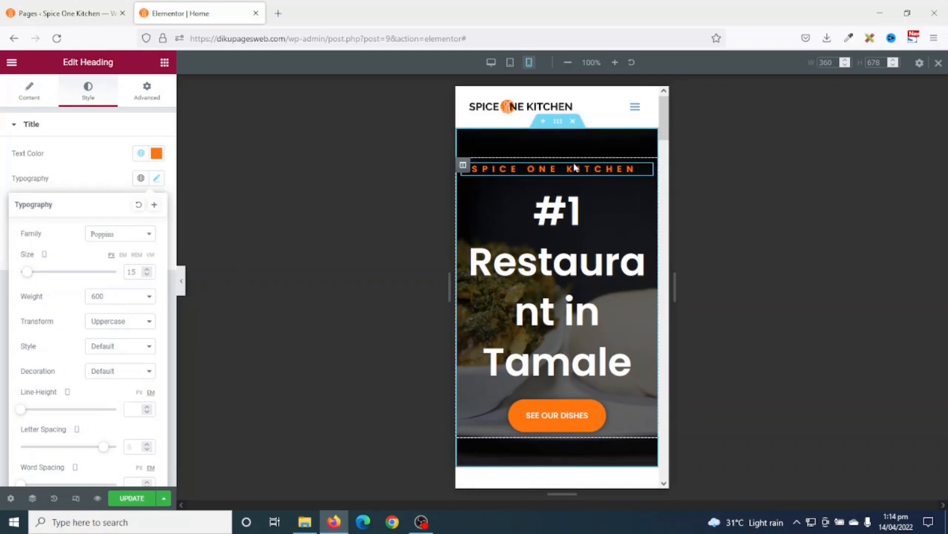
- Set the '#1 Restaurant in Tamale' heading's mobile font size to 30, then raise it to 35
{"action": "left_click", "coordinate": [547, 252]}
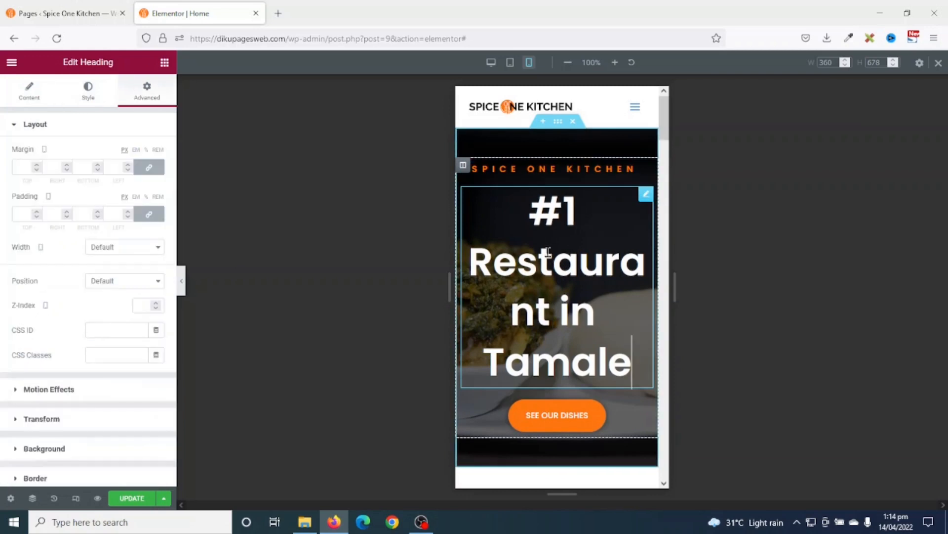
{"action": "left_click", "coordinate": [88, 91]}
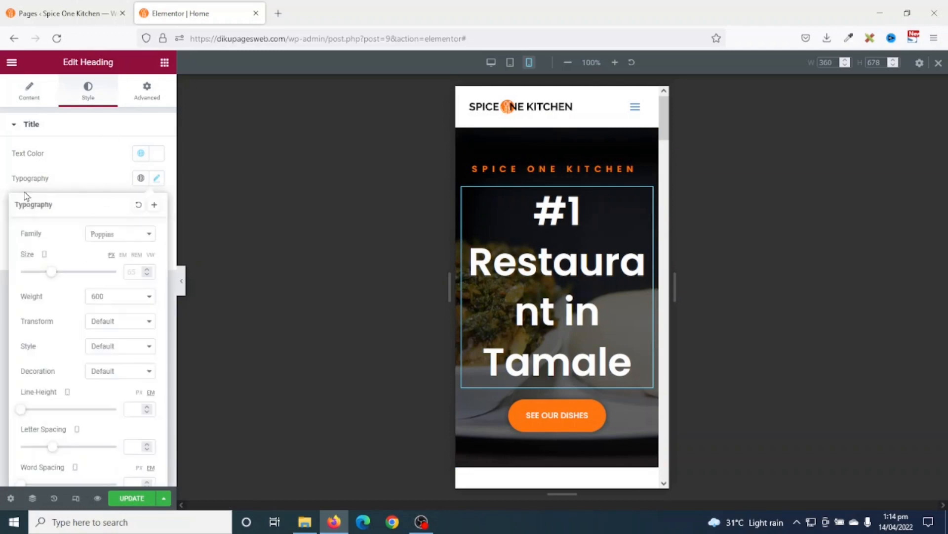
{"action": "type", "text": "30"}
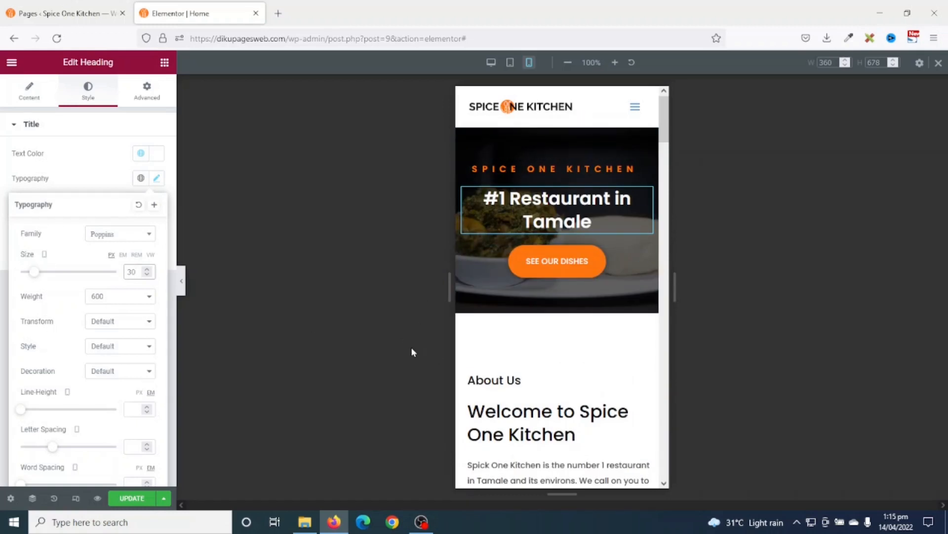
{"action": "key", "text": "Up"}
{"action": "key", "text": "Up"}
{"action": "key", "text": "Up"}
{"action": "key", "text": "Up"}
{"action": "key", "text": "Up"}
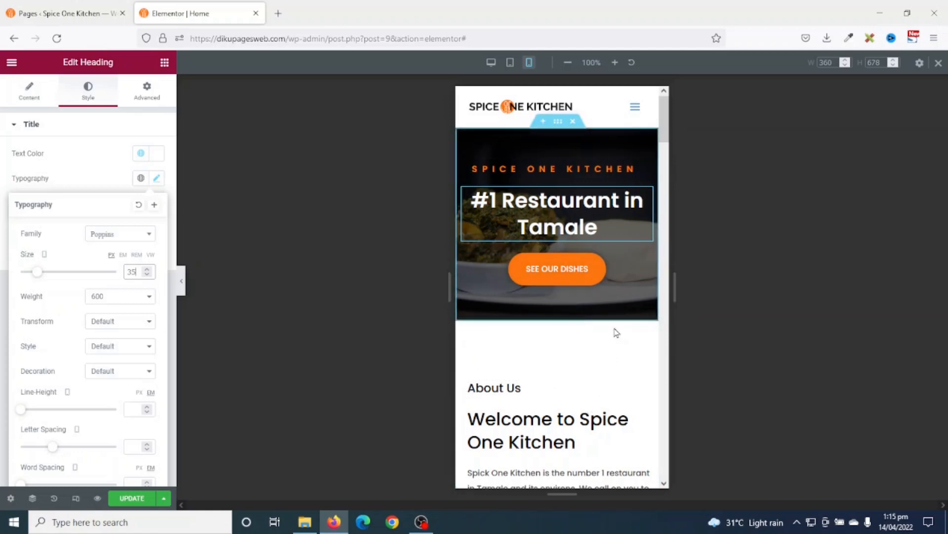
{"action": "scroll", "coordinate": [616, 331], "scroll_direction": "down", "scroll_amount": 3}
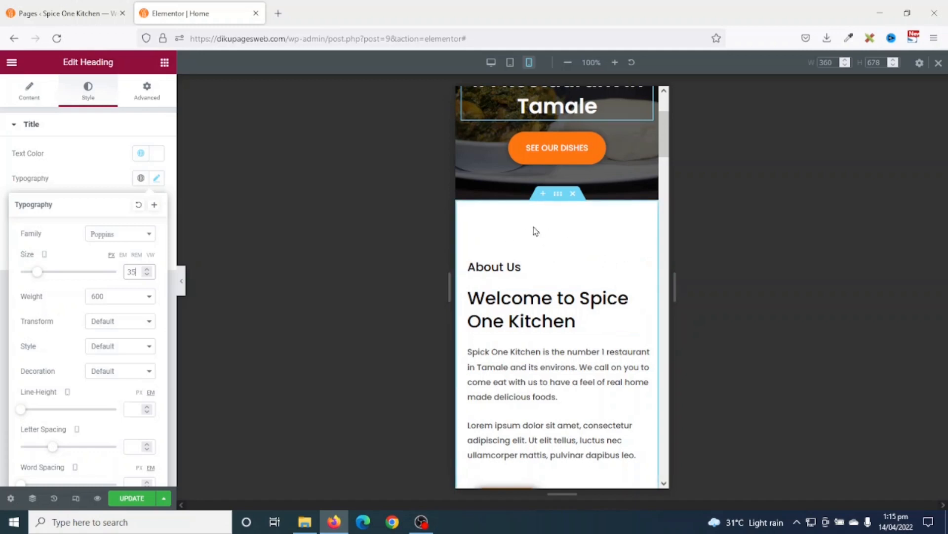
{"action": "scroll", "coordinate": [554, 234], "scroll_direction": "down", "scroll_amount": 6}
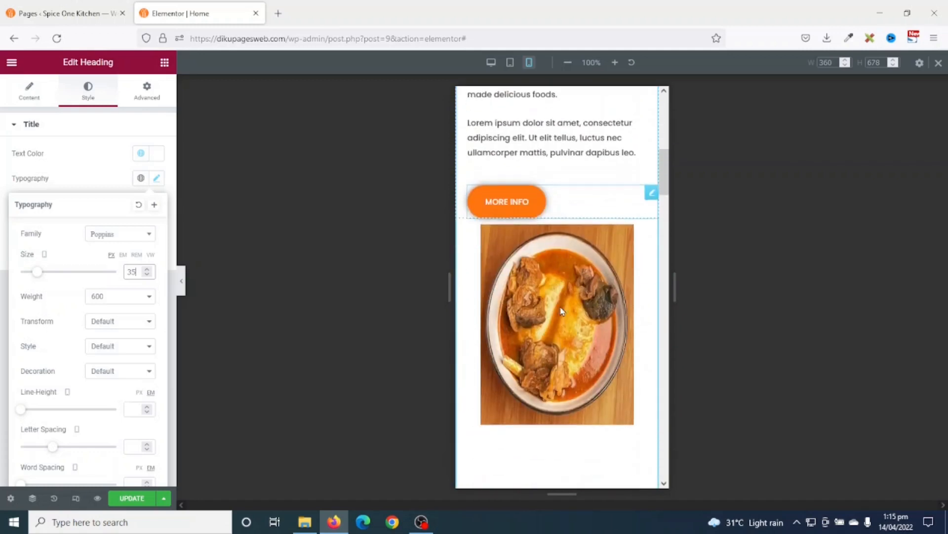
{"action": "scroll", "coordinate": [561, 310], "scroll_direction": "up", "scroll_amount": 4}
{"action": "scroll", "coordinate": [563, 303], "scroll_direction": "down", "scroll_amount": 5}
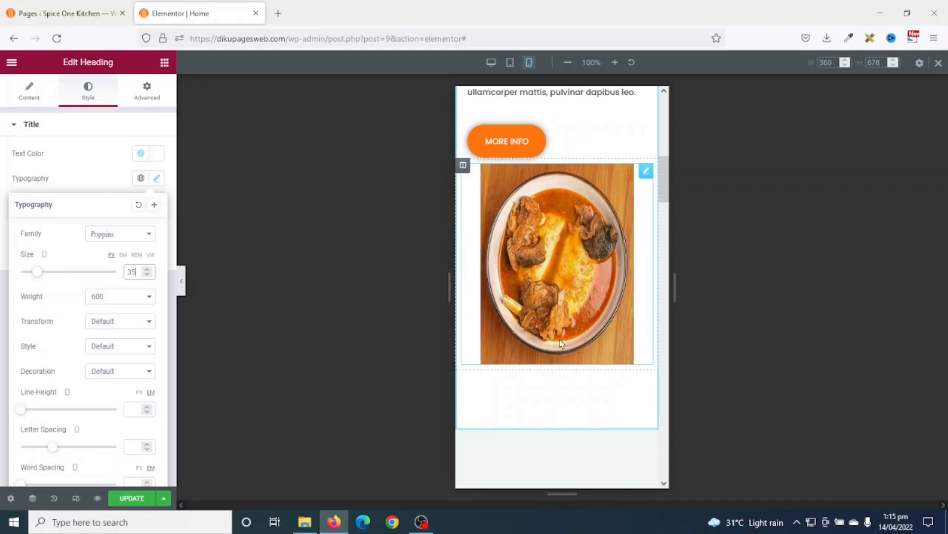
{"action": "scroll", "coordinate": [561, 346], "scroll_direction": "up", "scroll_amount": 10}
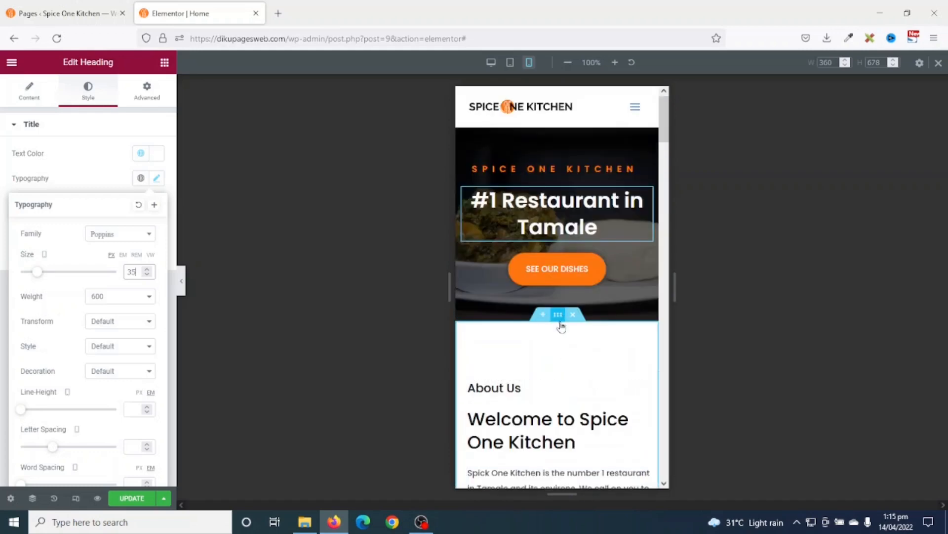
- Give the About Us section 50 px top and bottom padding on mobile
{"action": "left_click", "coordinate": [560, 316]}
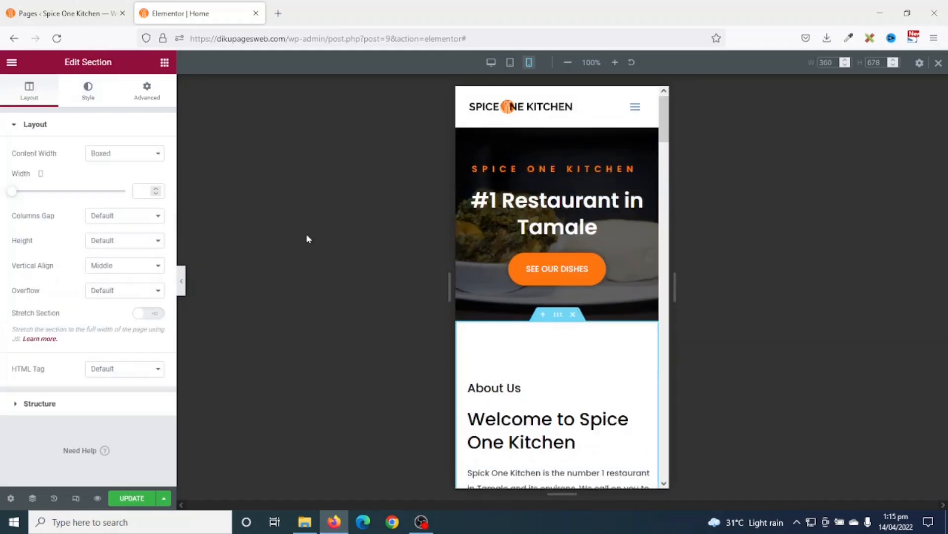
{"action": "left_click", "coordinate": [151, 90]}
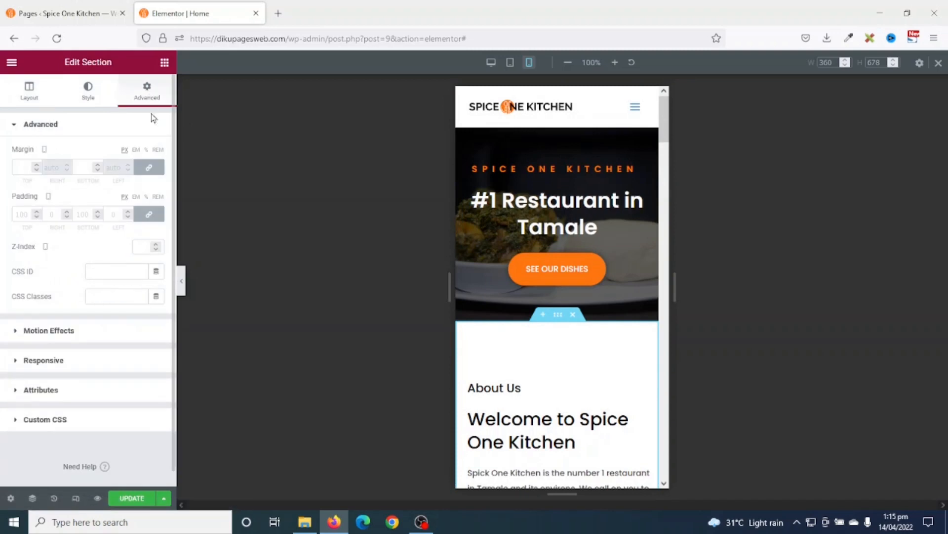
{"action": "left_click", "coordinate": [149, 214]}
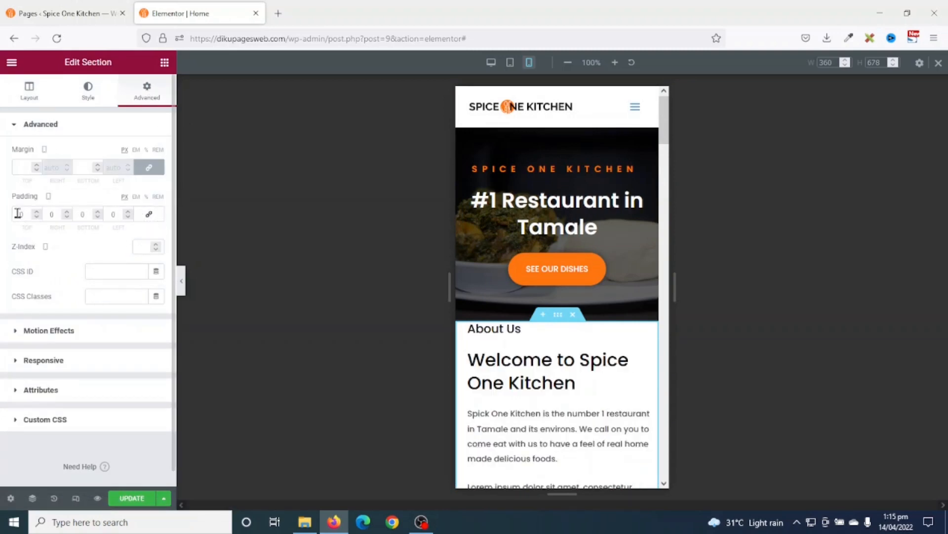
{"action": "type", "text": "5"}
{"action": "left_click", "coordinate": [79, 215]}
{"action": "type", "text": "5"}
{"action": "scroll", "coordinate": [558, 352], "scroll_direction": "down", "scroll_amount": 3}
{"action": "scroll", "coordinate": [560, 353], "scroll_direction": "down", "scroll_amount": 5}
{"action": "scroll", "coordinate": [559, 365], "scroll_direction": "up", "scroll_amount": 6}
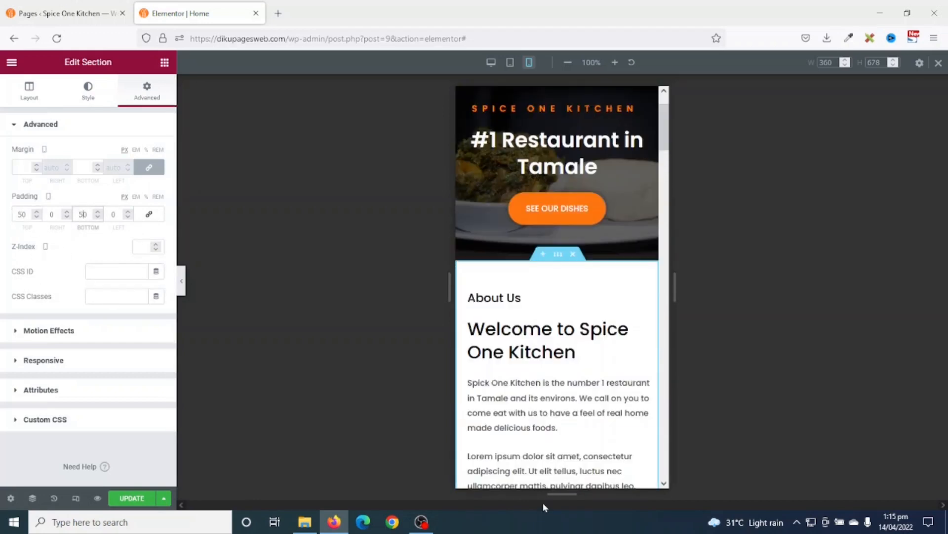
- Centre the About Us and Welcome to Spice One Kitchen headings and the MORE INFO button
{"action": "left_click", "coordinate": [497, 298]}
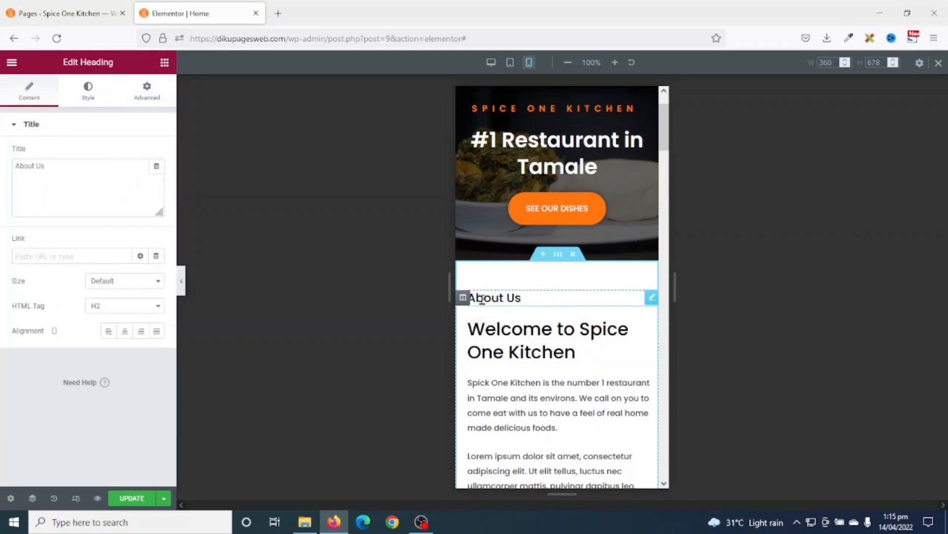
{"action": "left_click", "coordinate": [126, 334]}
{"action": "left_click", "coordinate": [533, 345]}
{"action": "left_click", "coordinate": [125, 331]}
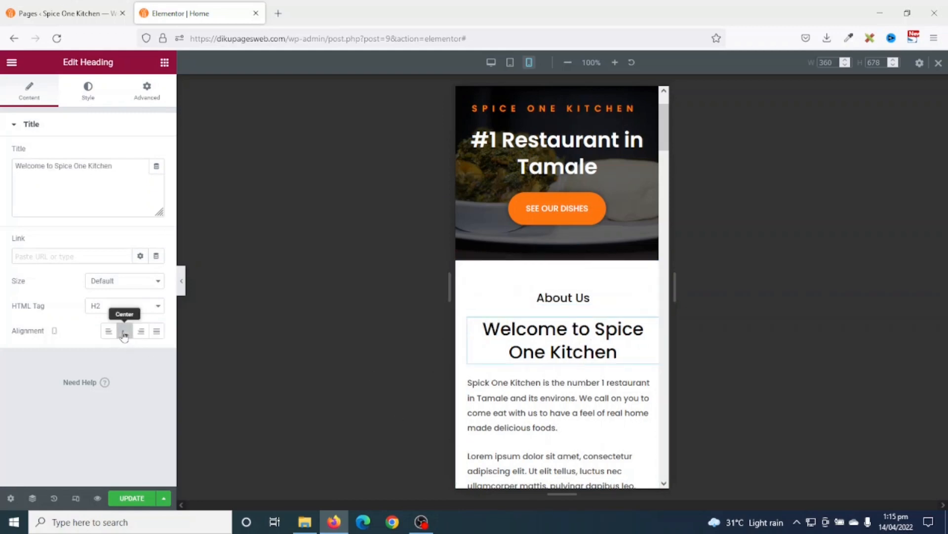
{"action": "scroll", "coordinate": [592, 394], "scroll_direction": "down", "scroll_amount": 4}
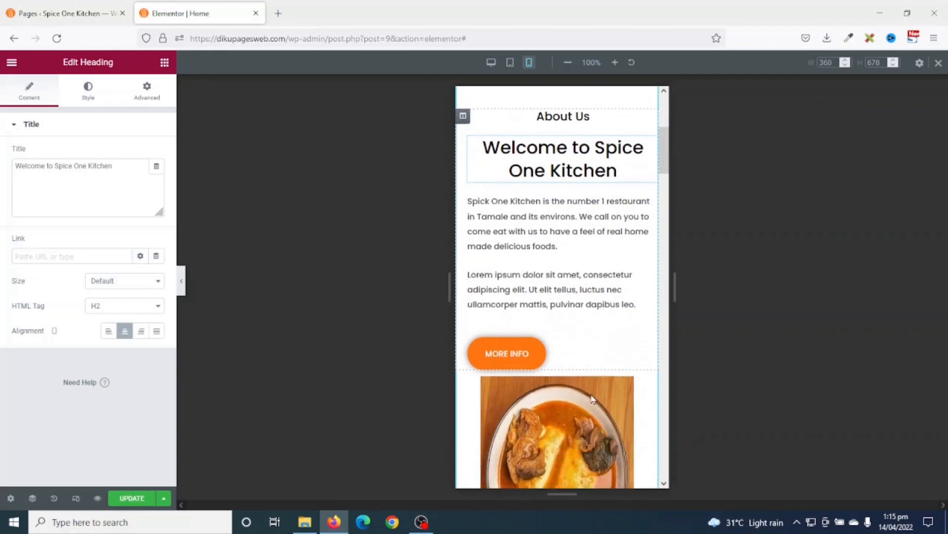
{"action": "left_click", "coordinate": [517, 362]}
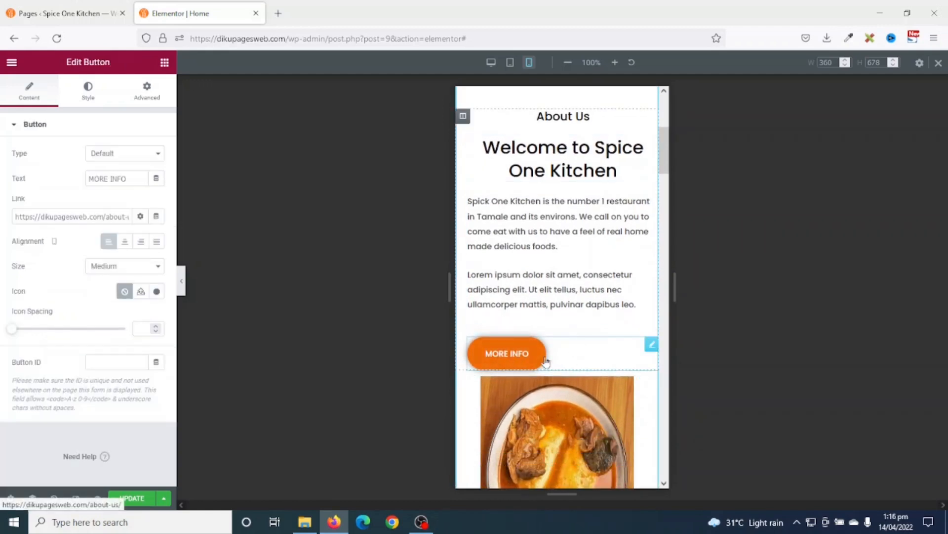
{"action": "left_click", "coordinate": [126, 245]}
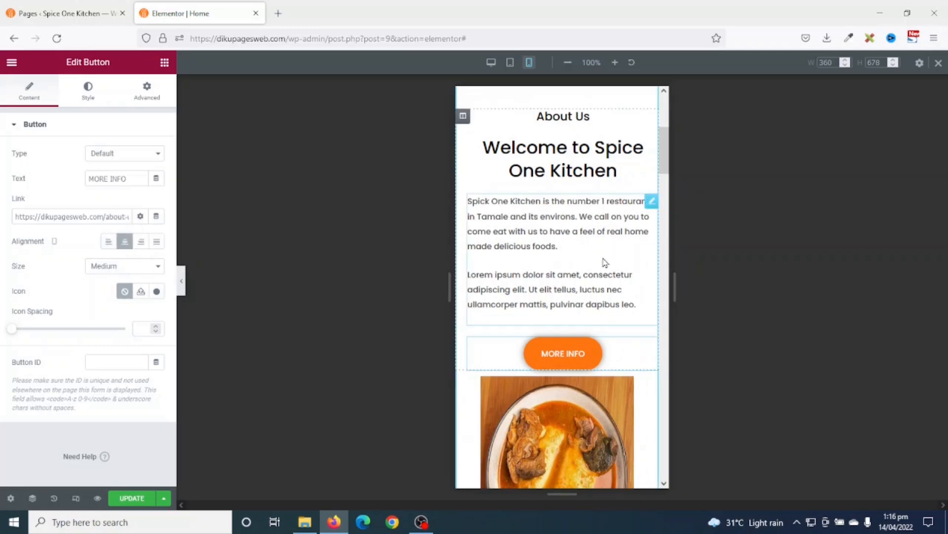
{"action": "scroll", "coordinate": [571, 280], "scroll_direction": "down", "scroll_amount": 2}
{"action": "scroll", "coordinate": [568, 296], "scroll_direction": "up", "scroll_amount": 5}
{"action": "scroll", "coordinate": [565, 290], "scroll_direction": "down", "scroll_amount": 5}
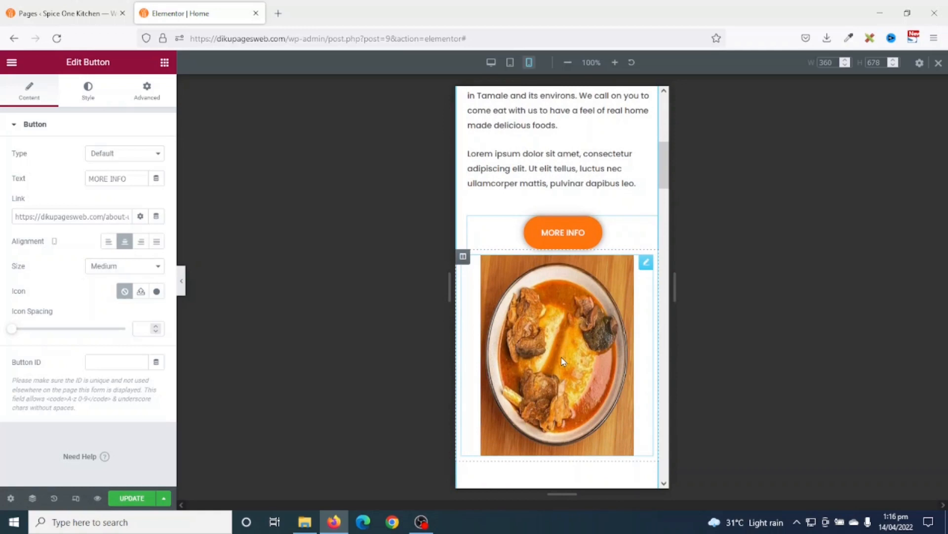
{"action": "scroll", "coordinate": [564, 361], "scroll_direction": "up", "scroll_amount": 5}
{"action": "scroll", "coordinate": [573, 360], "scroll_direction": "down", "scroll_amount": 4}
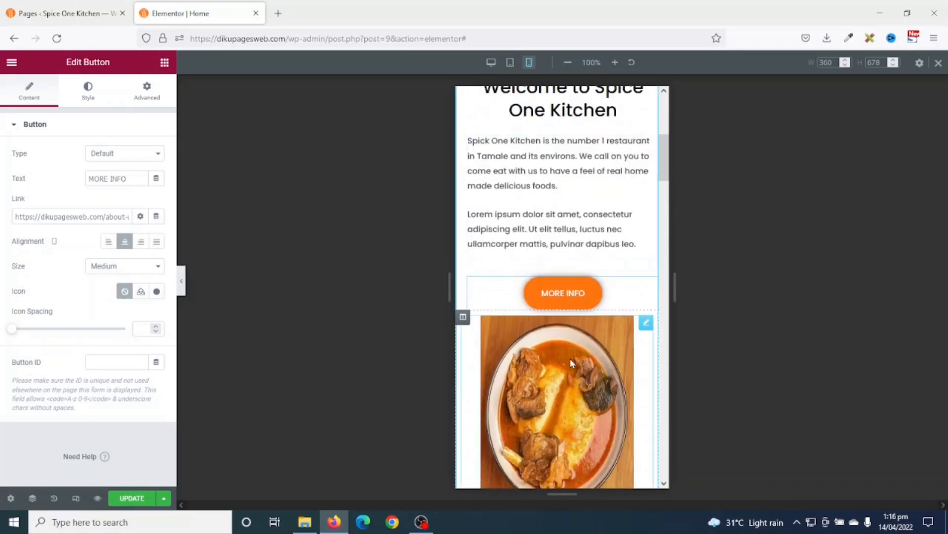
{"action": "scroll", "coordinate": [568, 406], "scroll_direction": "up", "scroll_amount": 3}
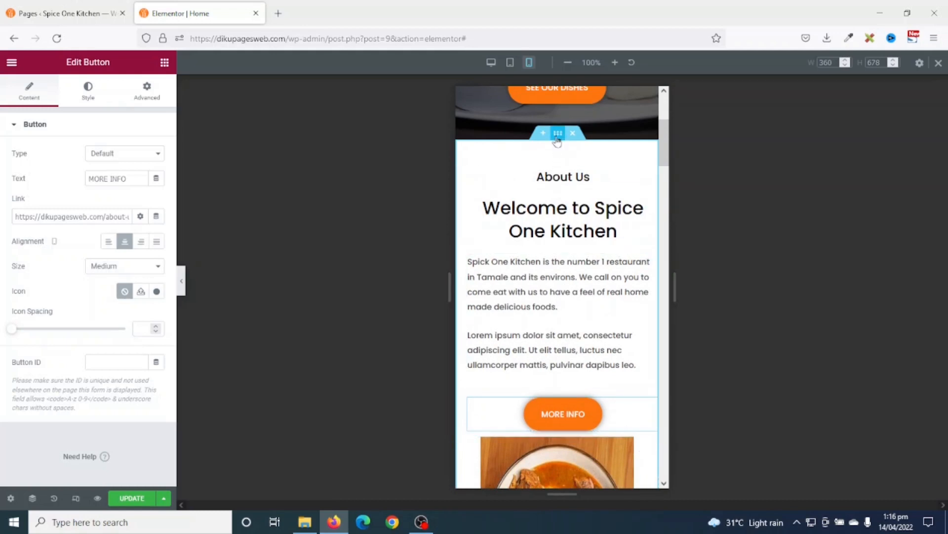
- Turn on Reverse Columns (Mobile) for the About Us section so the food image comes first
{"action": "left_click", "coordinate": [557, 138]}
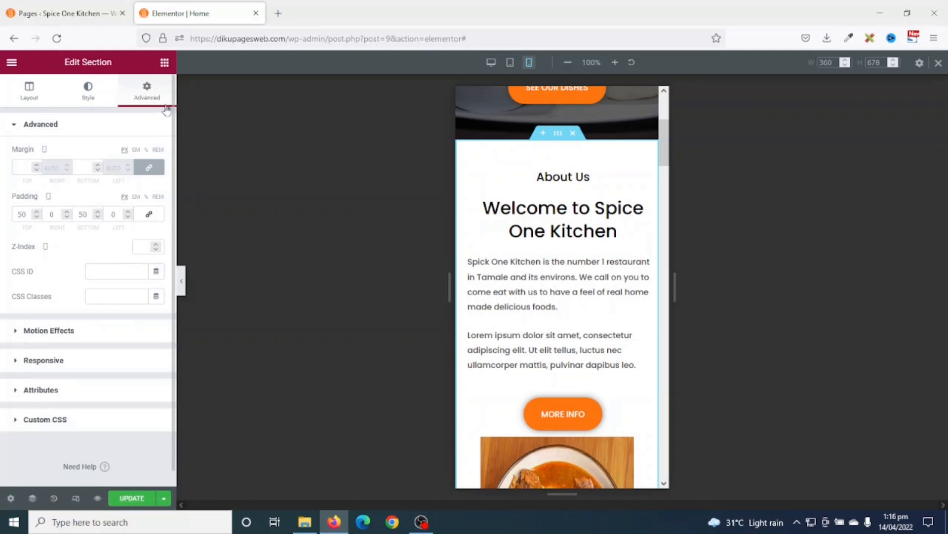
{"action": "left_click", "coordinate": [34, 362]}
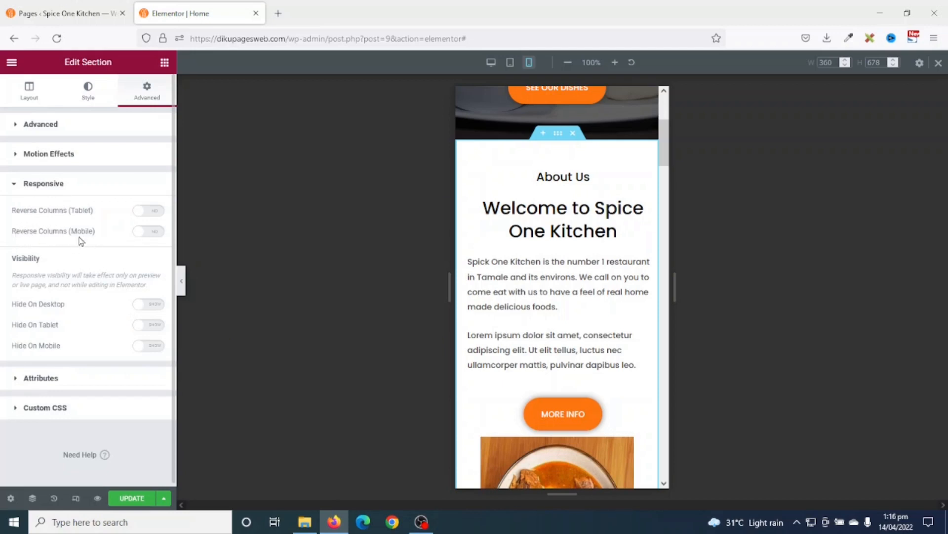
{"action": "left_click", "coordinate": [154, 234]}
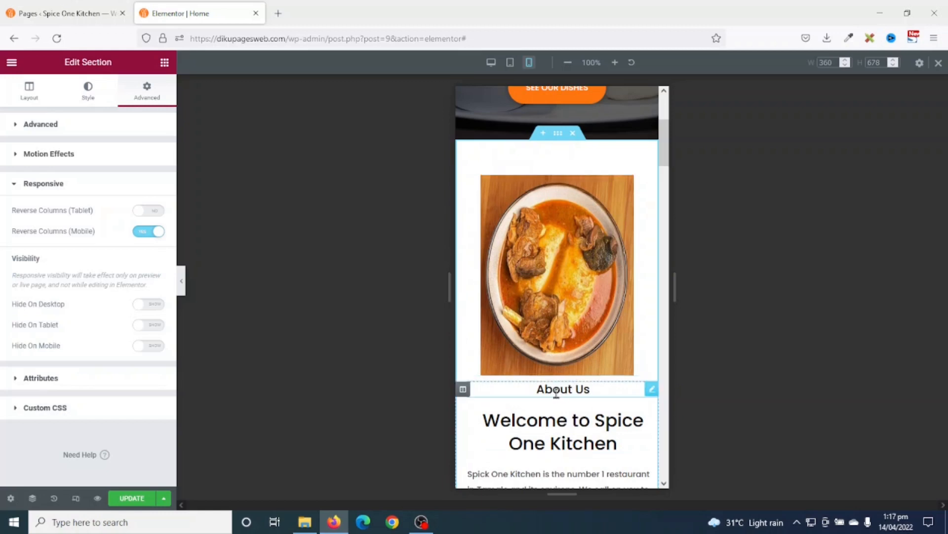
- Set the About Us text column's mobile top margin to 50 px, separately from other sides
{"action": "left_click", "coordinate": [463, 389]}
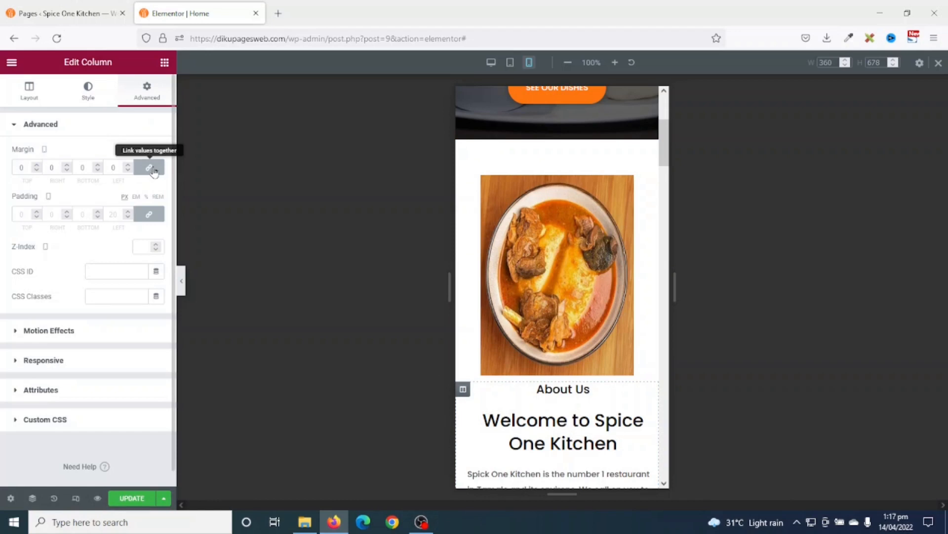
{"action": "left_click", "coordinate": [153, 169]}
{"action": "double_click", "coordinate": [24, 168]}
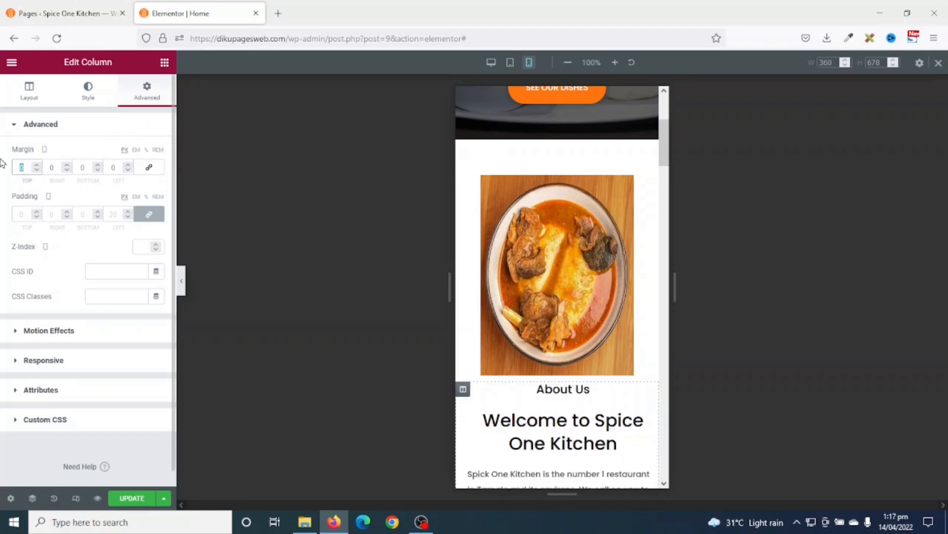
{"action": "type", "text": "50"}
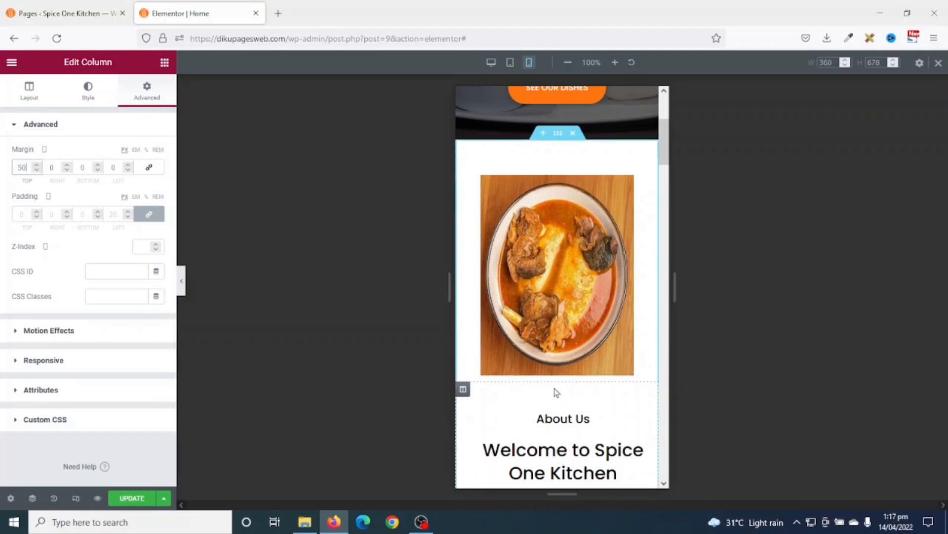
{"action": "scroll", "coordinate": [597, 380], "scroll_direction": "down", "scroll_amount": 7}
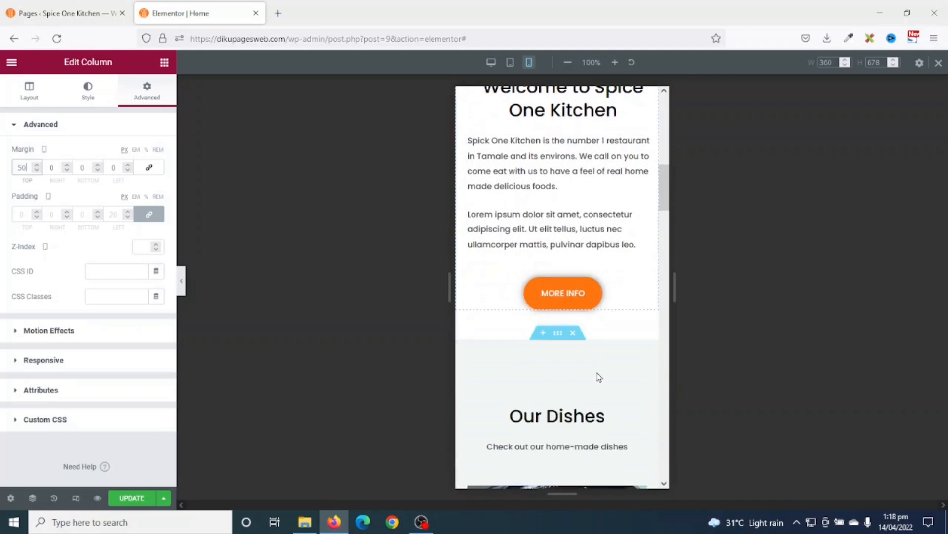
{"action": "scroll", "coordinate": [597, 377], "scroll_direction": "down", "scroll_amount": 4}
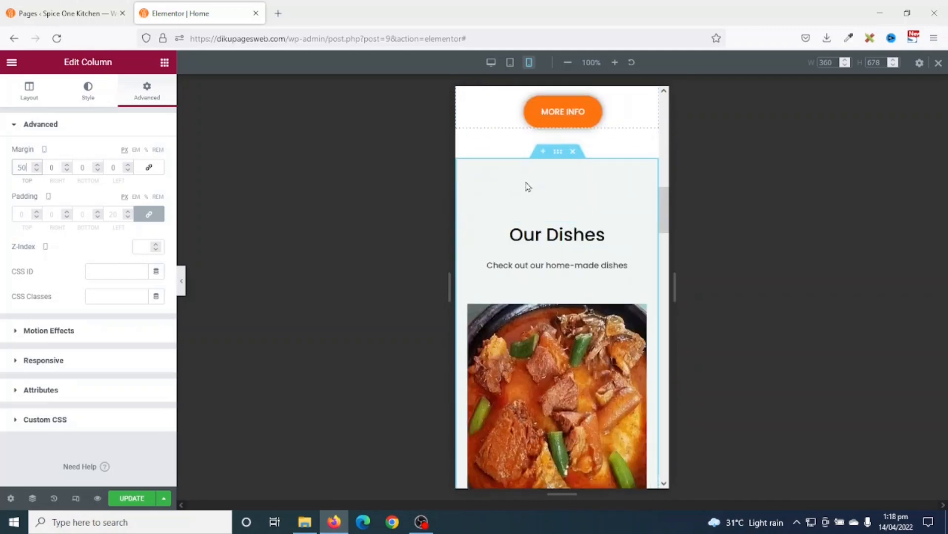
{"action": "scroll", "coordinate": [573, 237], "scroll_direction": "down", "scroll_amount": 5}
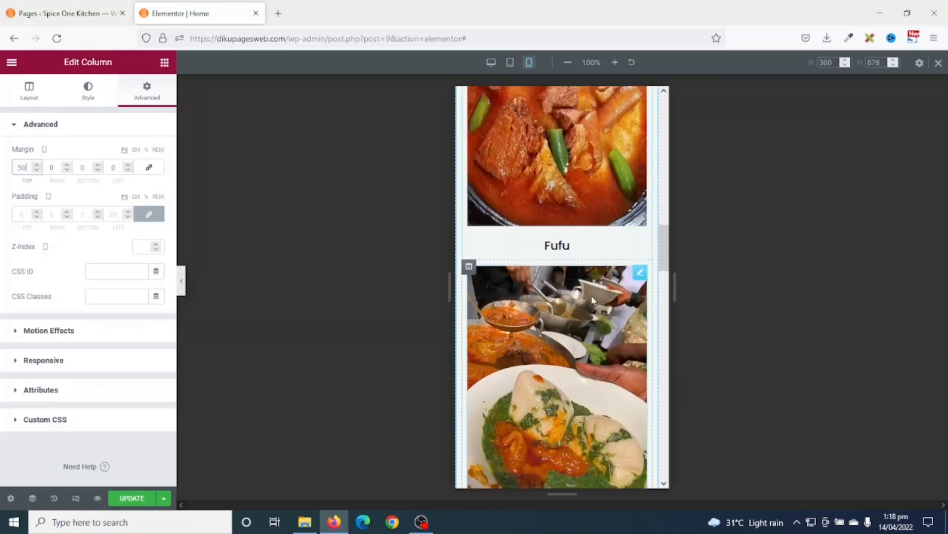
{"action": "scroll", "coordinate": [583, 326], "scroll_direction": "down", "scroll_amount": 8}
{"action": "scroll", "coordinate": [581, 332], "scroll_direction": "down", "scroll_amount": 4}
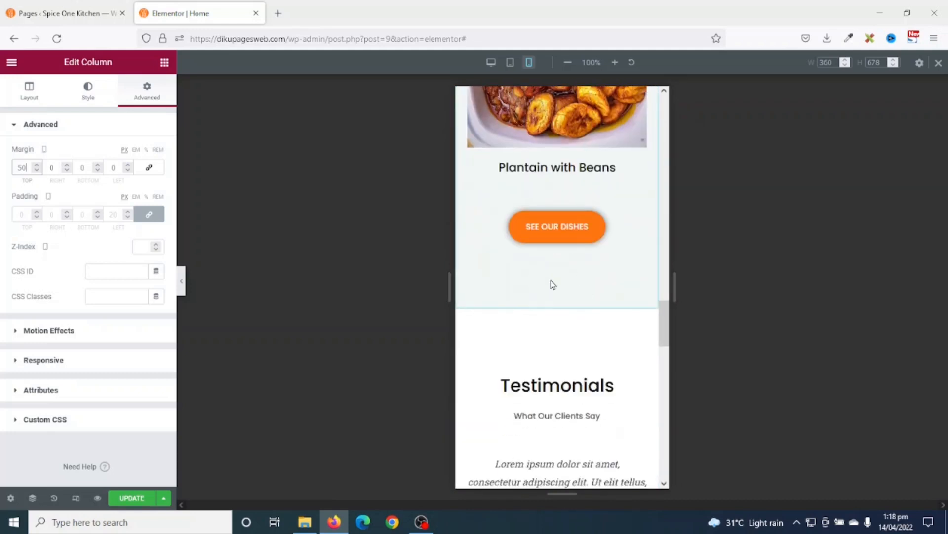
{"action": "scroll", "coordinate": [552, 285], "scroll_direction": "up", "scroll_amount": 7}
{"action": "scroll", "coordinate": [553, 285], "scroll_direction": "up", "scroll_amount": 10}
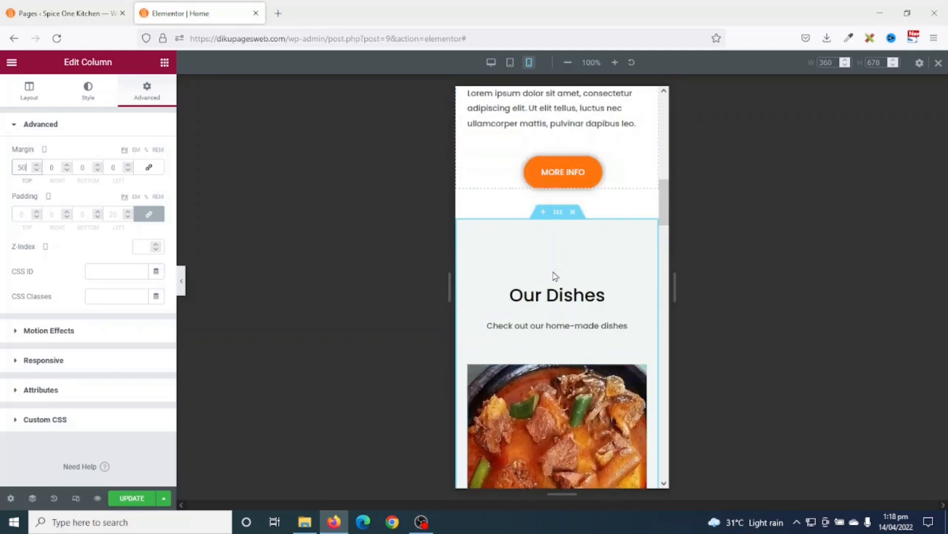
- Set the Our Dishes section's mobile padding to 50 px top and bottom and check the result
{"action": "left_click", "coordinate": [558, 214]}
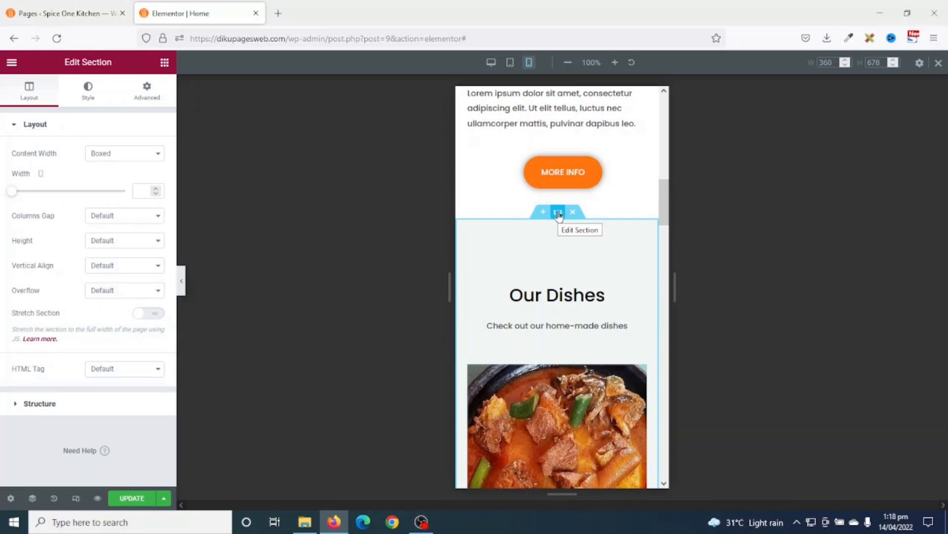
{"action": "left_click", "coordinate": [148, 94]}
{"action": "left_click", "coordinate": [148, 217]}
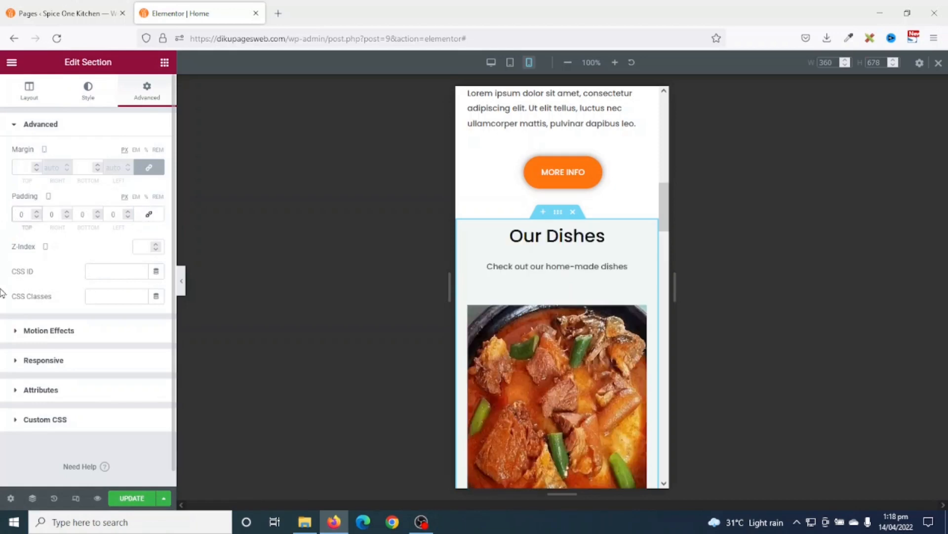
{"action": "type", "text": "5"}
{"action": "left_click", "coordinate": [82, 213]}
{"action": "type", "text": "5"}
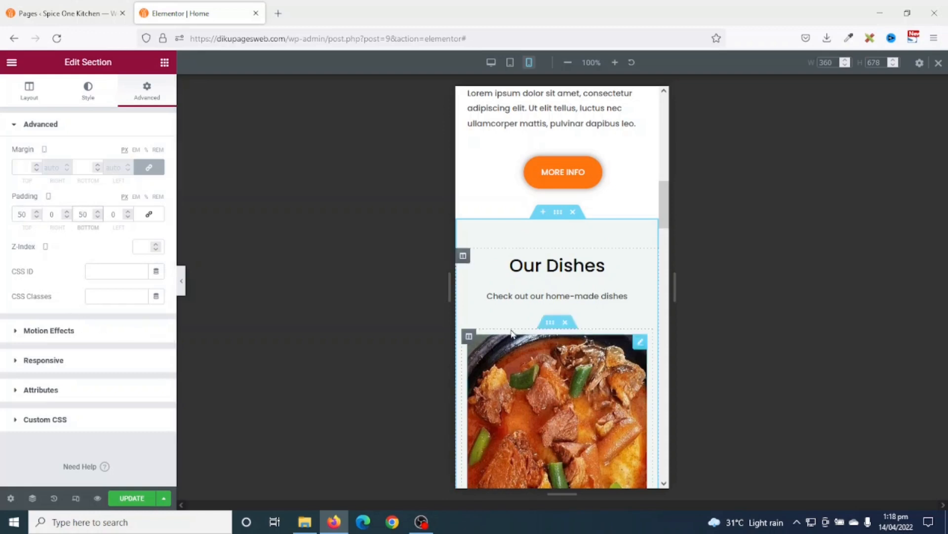
{"action": "scroll", "coordinate": [561, 342], "scroll_direction": "down", "scroll_amount": 10}
{"action": "scroll", "coordinate": [561, 342], "scroll_direction": "down", "scroll_amount": 8}
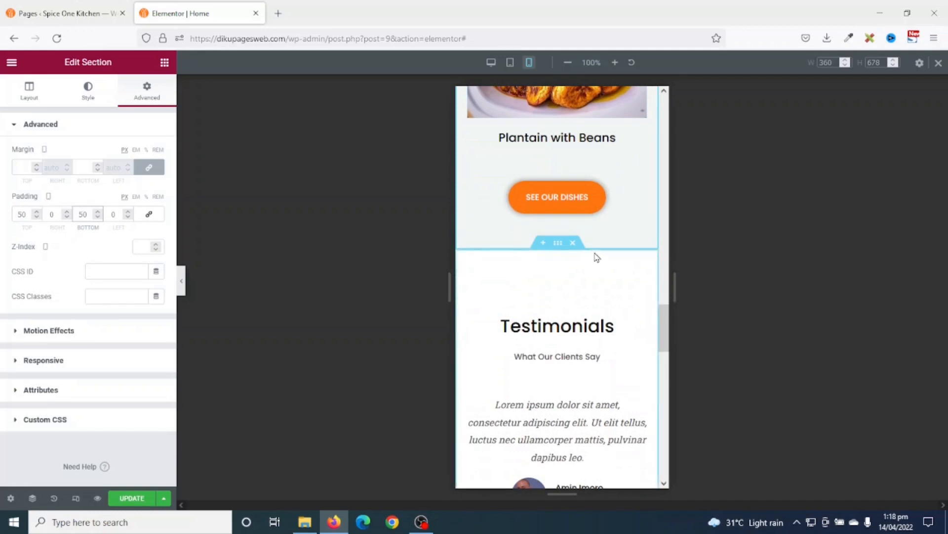
{"action": "scroll", "coordinate": [596, 257], "scroll_direction": "down", "scroll_amount": 3}
{"action": "scroll", "coordinate": [566, 310], "scroll_direction": "down", "scroll_amount": 9}
{"action": "scroll", "coordinate": [565, 313], "scroll_direction": "up", "scroll_amount": 10}
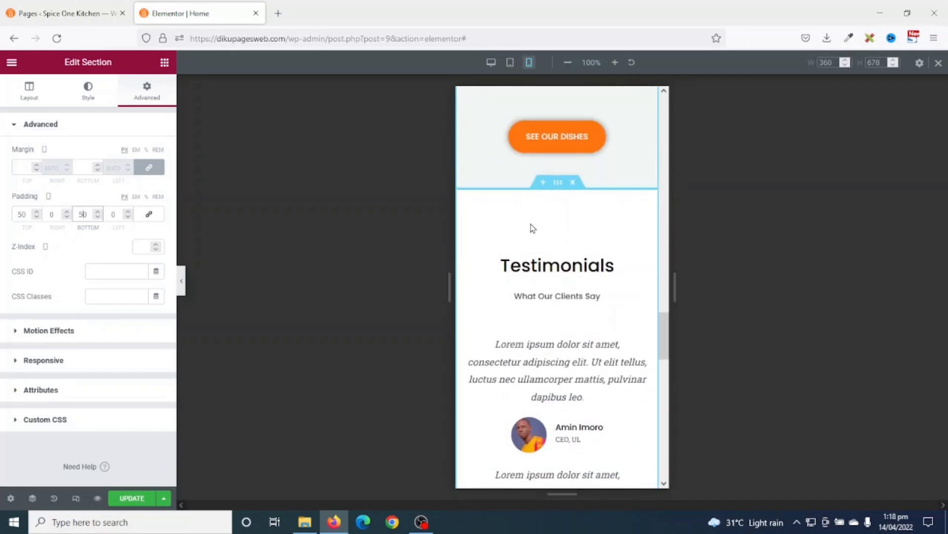
{"action": "scroll", "coordinate": [561, 326], "scroll_direction": "down", "scroll_amount": 7}
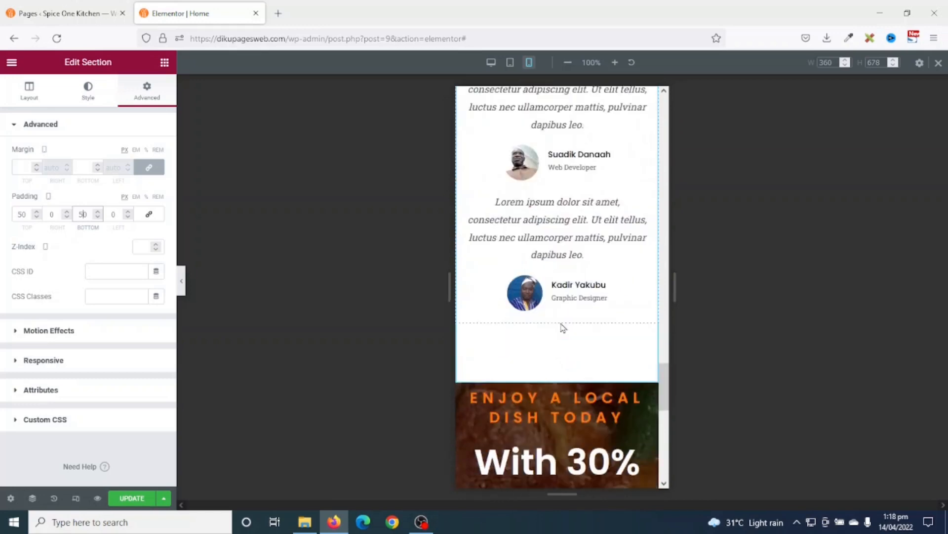
{"action": "scroll", "coordinate": [552, 322], "scroll_direction": "up", "scroll_amount": 7}
{"action": "scroll", "coordinate": [551, 321], "scroll_direction": "up", "scroll_amount": 6}
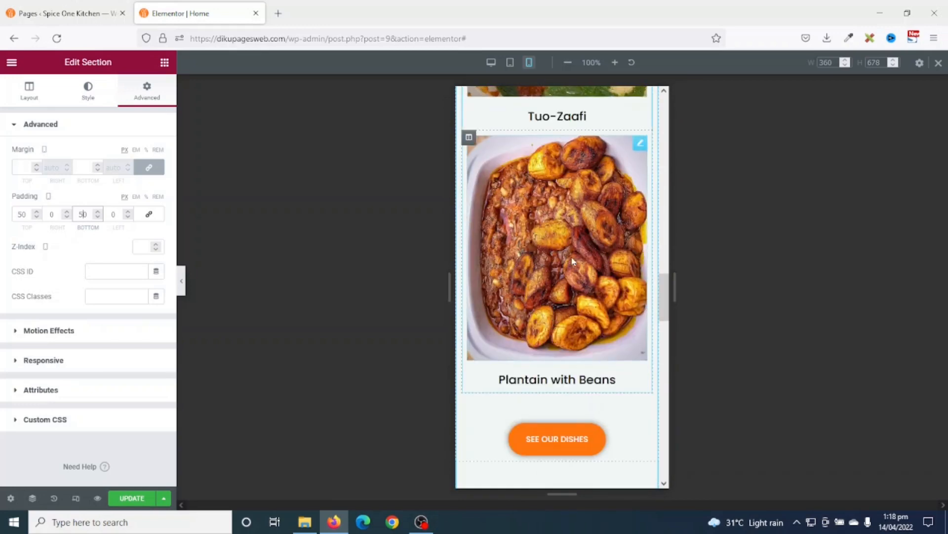
{"action": "scroll", "coordinate": [552, 258], "scroll_direction": "down", "scroll_amount": 6}
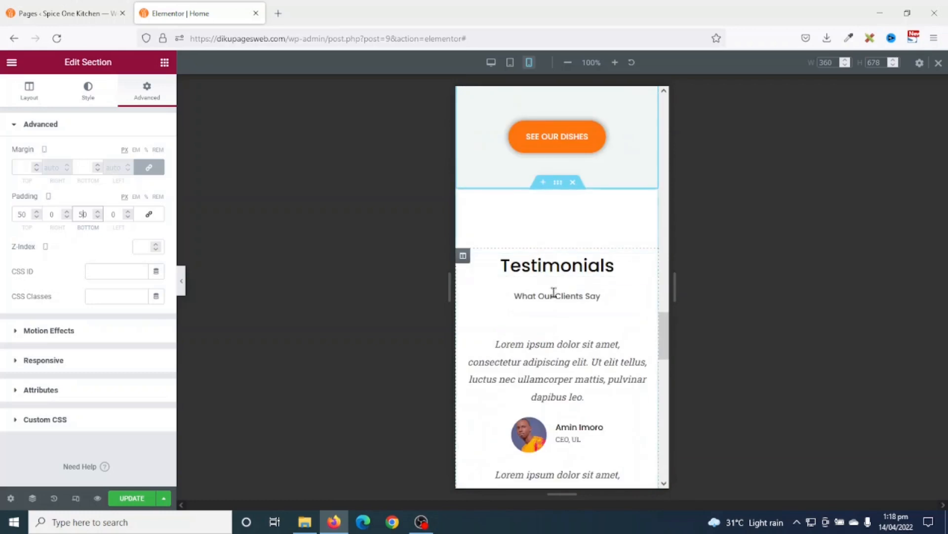
- Reduce the Testimonials section's mobile padding from 100 to 50 px top and bottom
{"action": "left_click", "coordinate": [558, 186]}
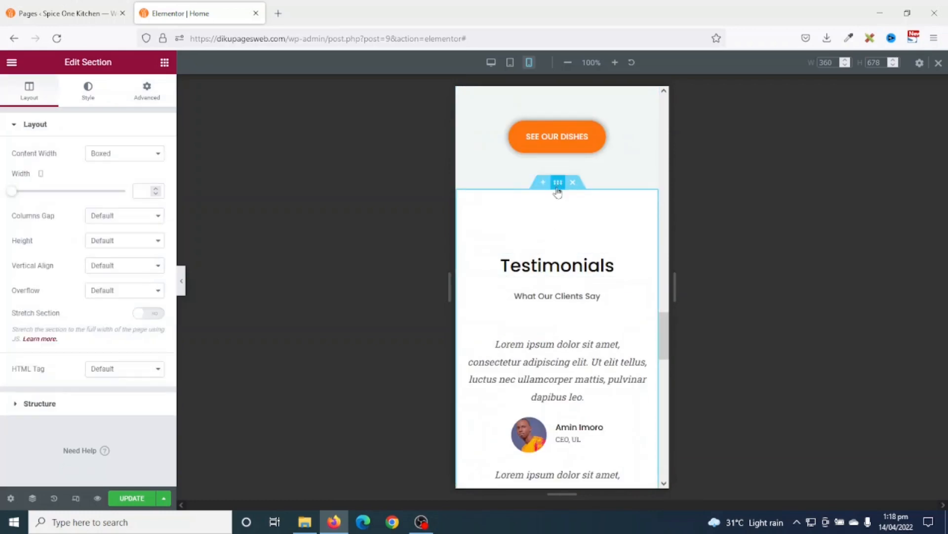
{"action": "left_click", "coordinate": [148, 89]}
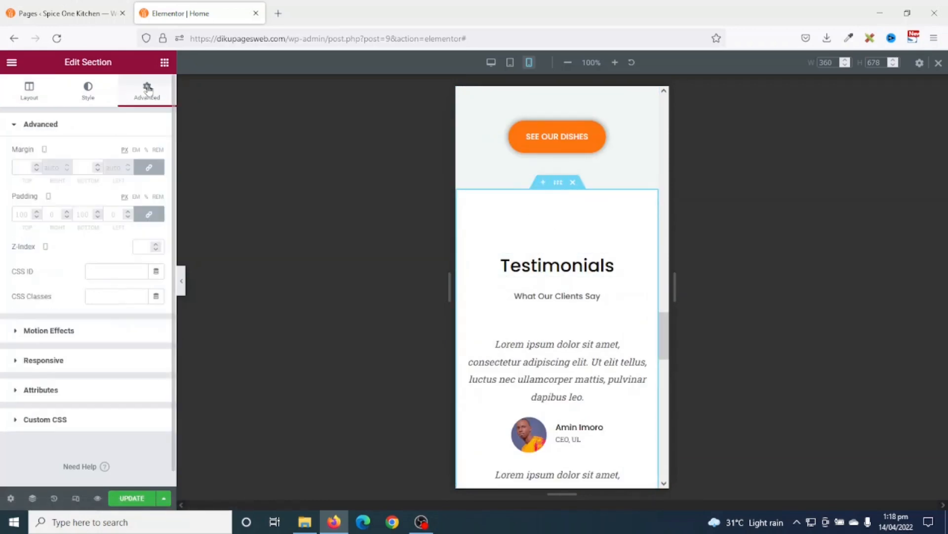
{"action": "left_click", "coordinate": [147, 216]}
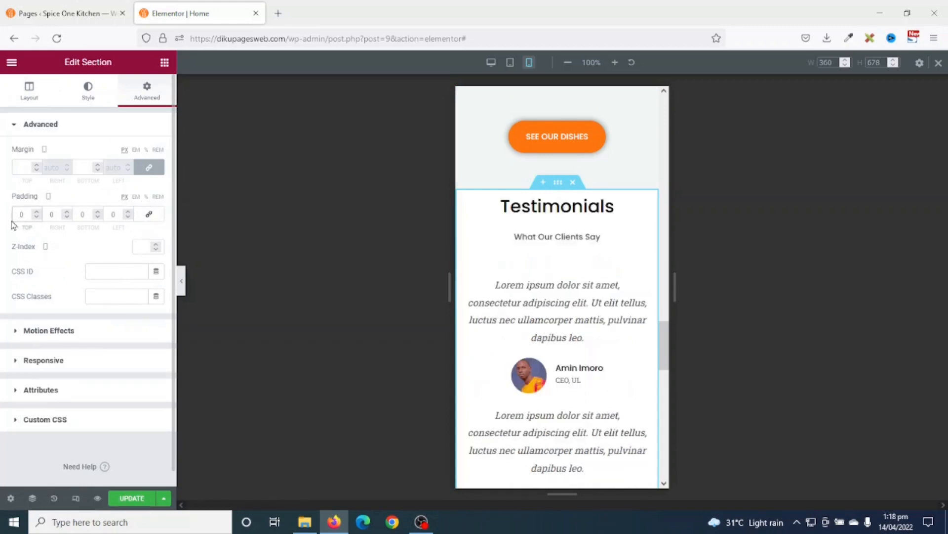
{"action": "type", "text": "5"}
{"action": "left_click", "coordinate": [76, 217]}
{"action": "type", "text": "5"}
{"action": "scroll", "coordinate": [631, 313], "scroll_direction": "down", "scroll_amount": 9}
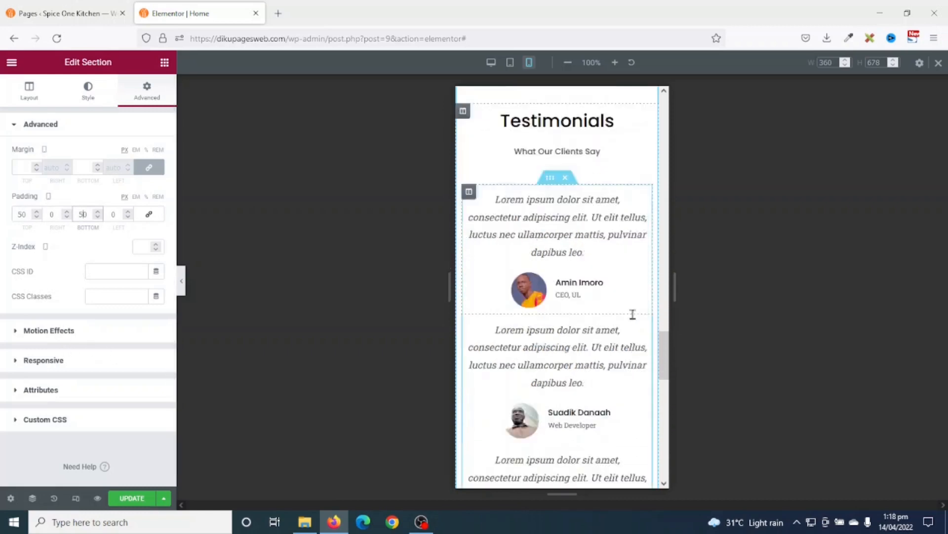
{"action": "scroll", "coordinate": [633, 314], "scroll_direction": "down", "scroll_amount": 2}
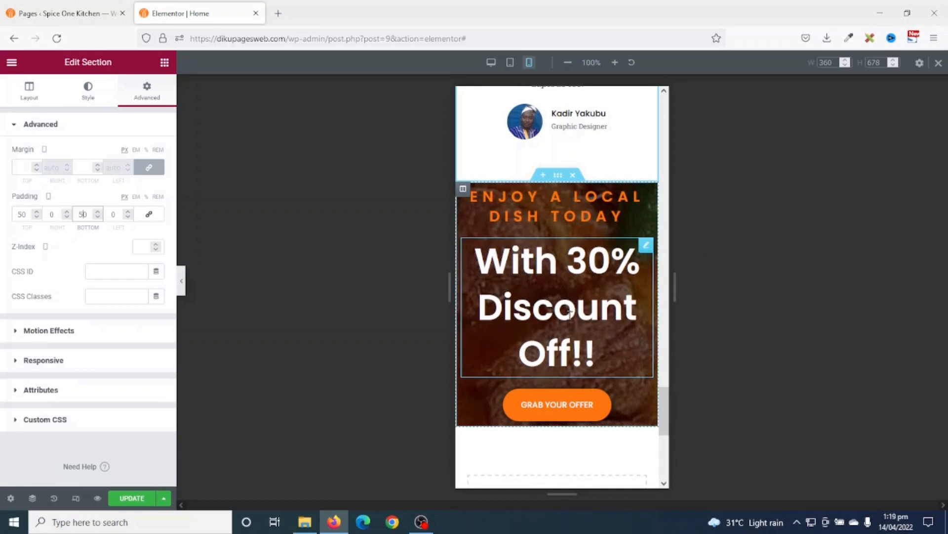
{"action": "scroll", "coordinate": [578, 247], "scroll_direction": "up", "scroll_amount": 15}
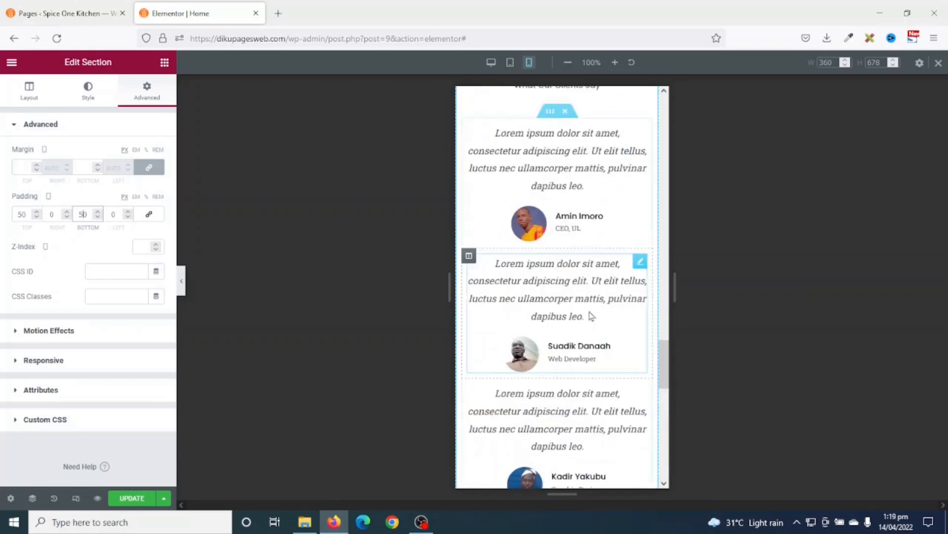
{"action": "scroll", "coordinate": [583, 292], "scroll_direction": "up", "scroll_amount": 5}
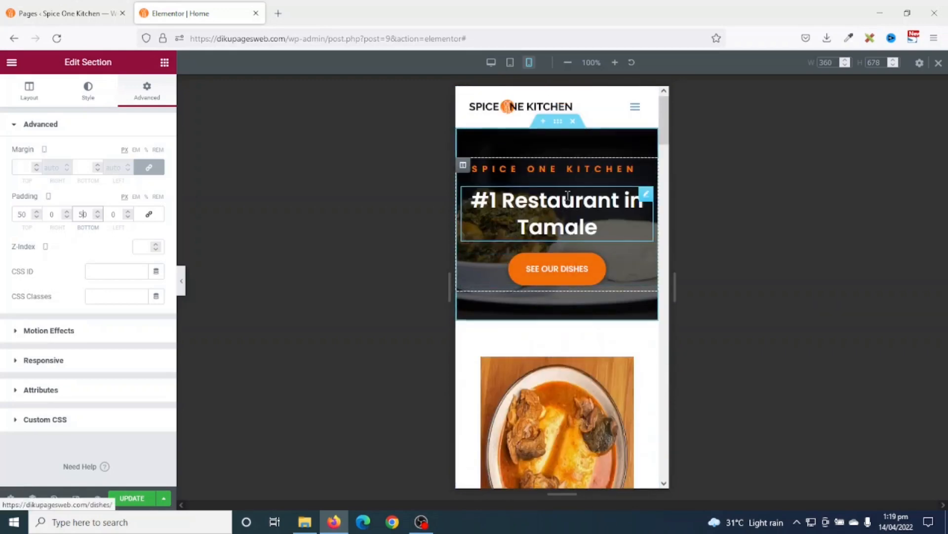
- Copy the SPICE ONE KITCHEN heading's style onto the ENJOY A LOCAL DISH TODAY heading
{"action": "right_click", "coordinate": [539, 169]}
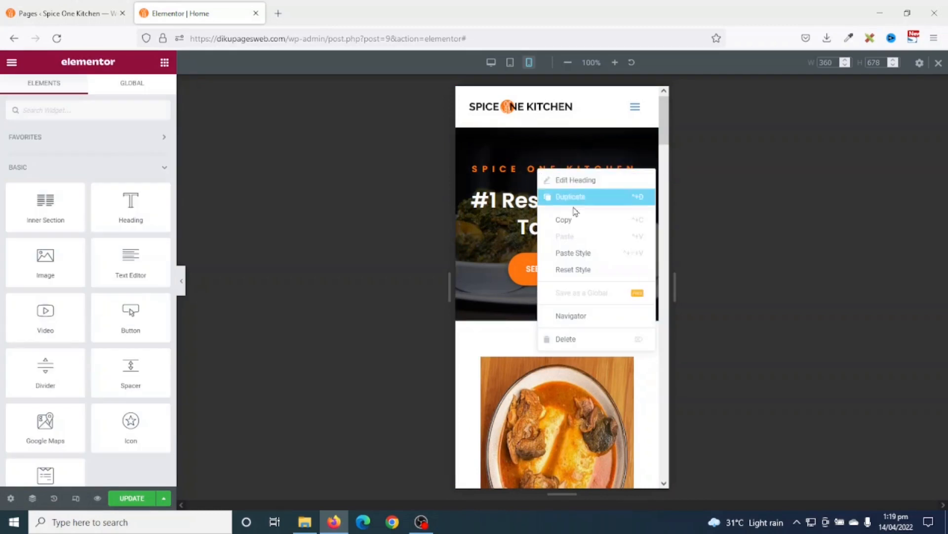
{"action": "left_click", "coordinate": [574, 220]}
{"action": "scroll", "coordinate": [566, 267], "scroll_direction": "down", "scroll_amount": 10}
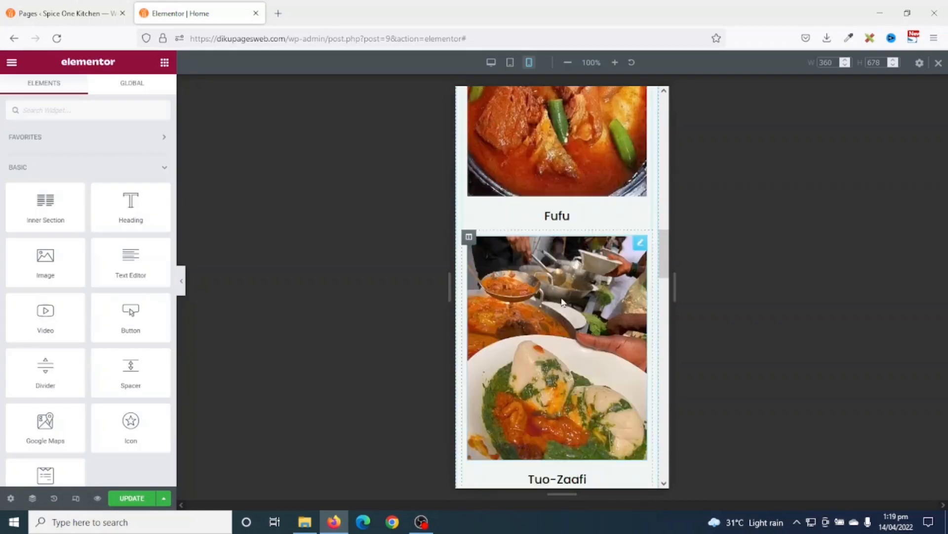
{"action": "scroll", "coordinate": [557, 306], "scroll_direction": "down", "scroll_amount": 10}
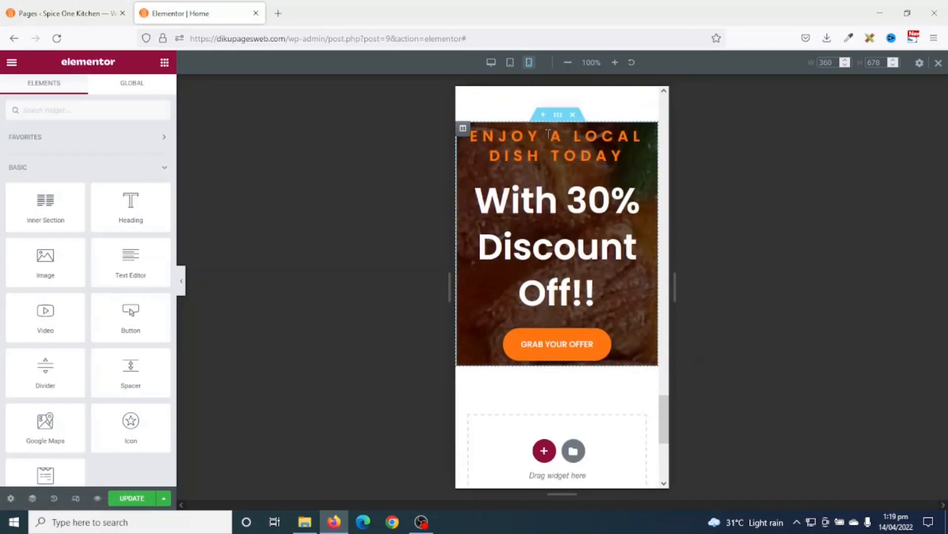
{"action": "right_click", "coordinate": [545, 145]}
{"action": "left_click", "coordinate": [589, 229]}
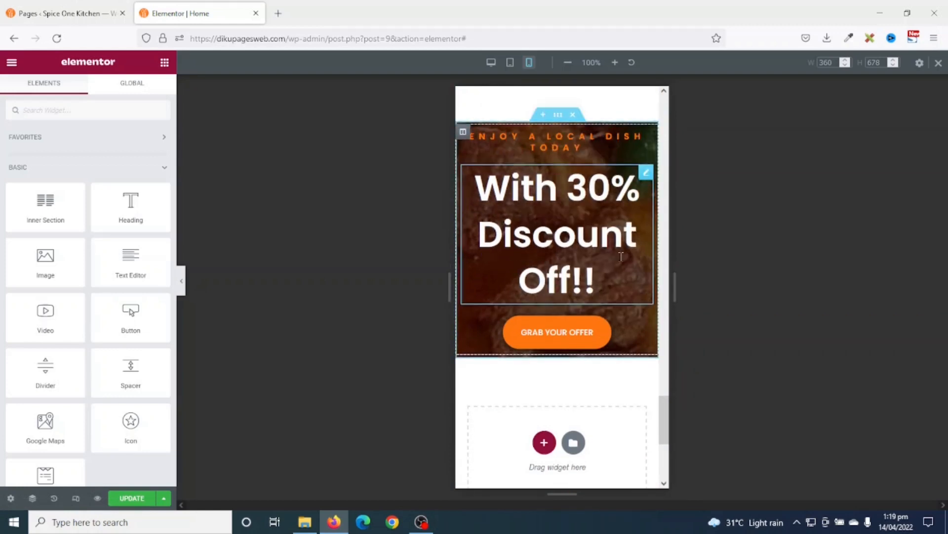
{"action": "scroll", "coordinate": [619, 266], "scroll_direction": "up", "scroll_amount": 15}
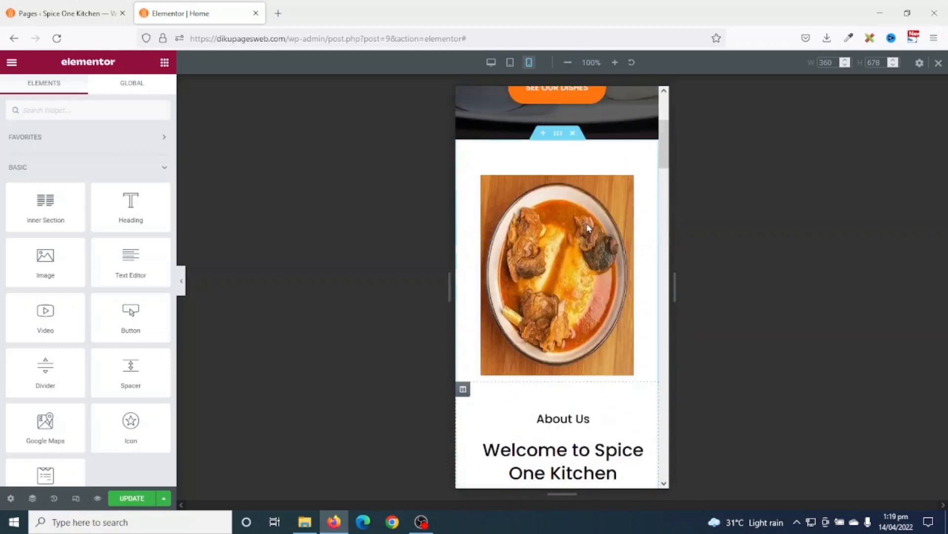
{"action": "scroll", "coordinate": [588, 227], "scroll_direction": "up", "scroll_amount": 4}
- Paste the '#1 Restaurant in Tamale' style onto 'With 30% Discount Off!!', return to desktop and update
{"action": "right_click", "coordinate": [566, 218]}
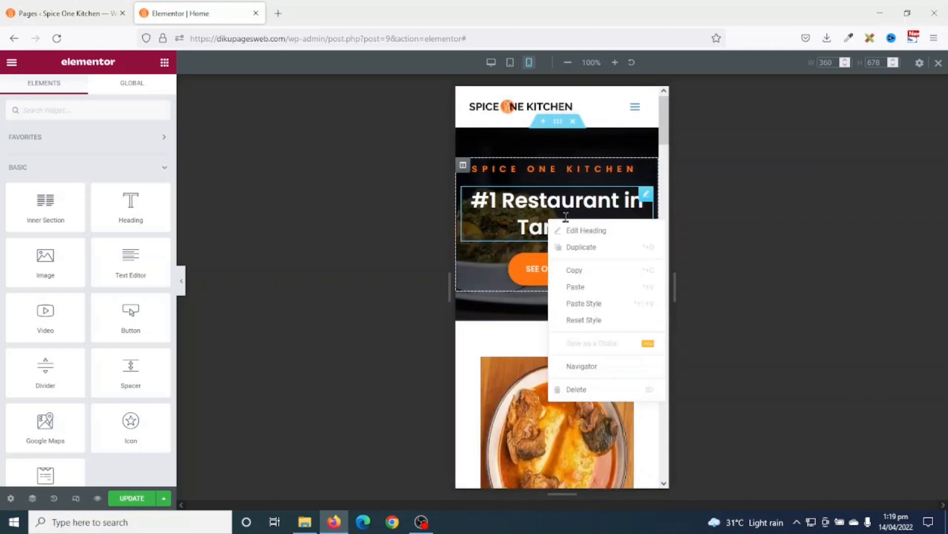
{"action": "left_click", "coordinate": [592, 270]}
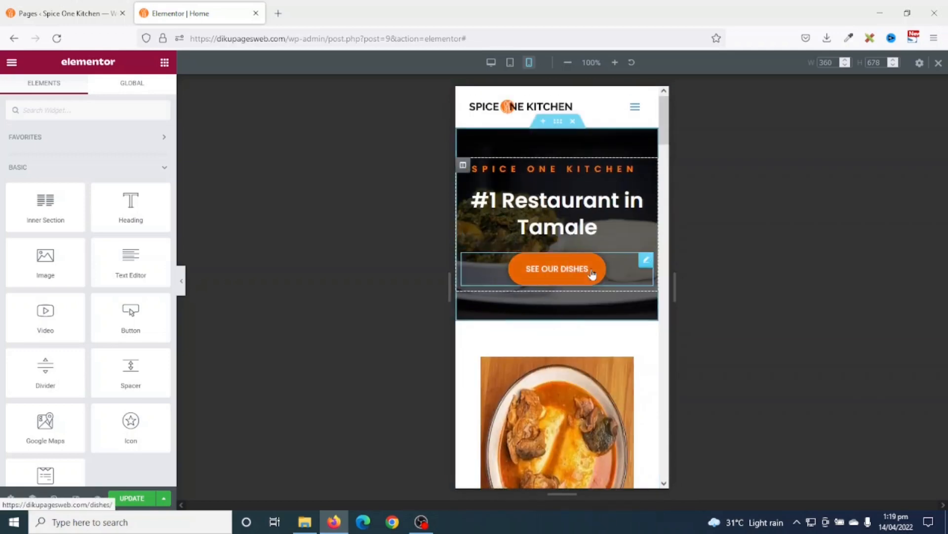
{"action": "scroll", "coordinate": [573, 328], "scroll_direction": "down", "scroll_amount": 12}
{"action": "scroll", "coordinate": [574, 328], "scroll_direction": "down", "scroll_amount": 15}
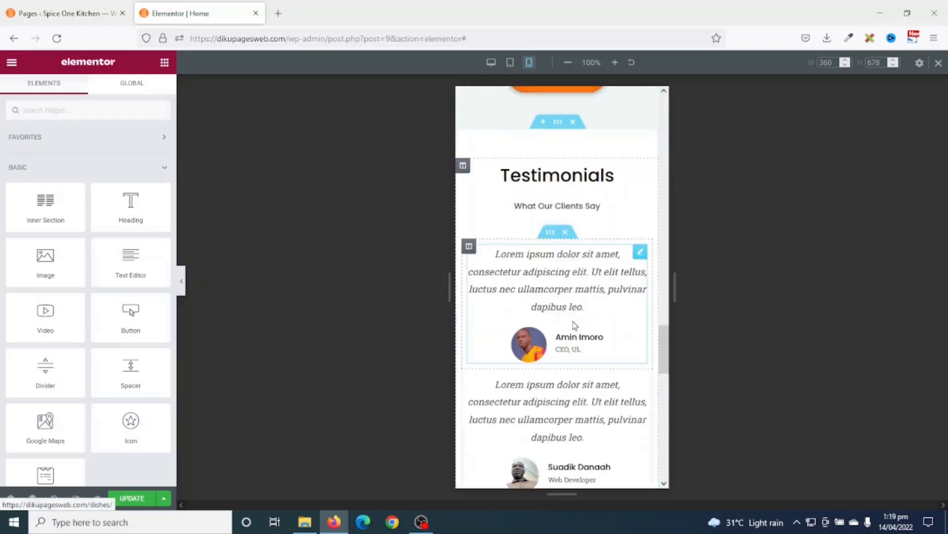
{"action": "scroll", "coordinate": [543, 197], "scroll_direction": "up", "scroll_amount": 1}
{"action": "scroll", "coordinate": [543, 192], "scroll_direction": "up", "scroll_amount": 3}
{"action": "right_click", "coordinate": [534, 226]}
{"action": "left_click", "coordinate": [571, 311]}
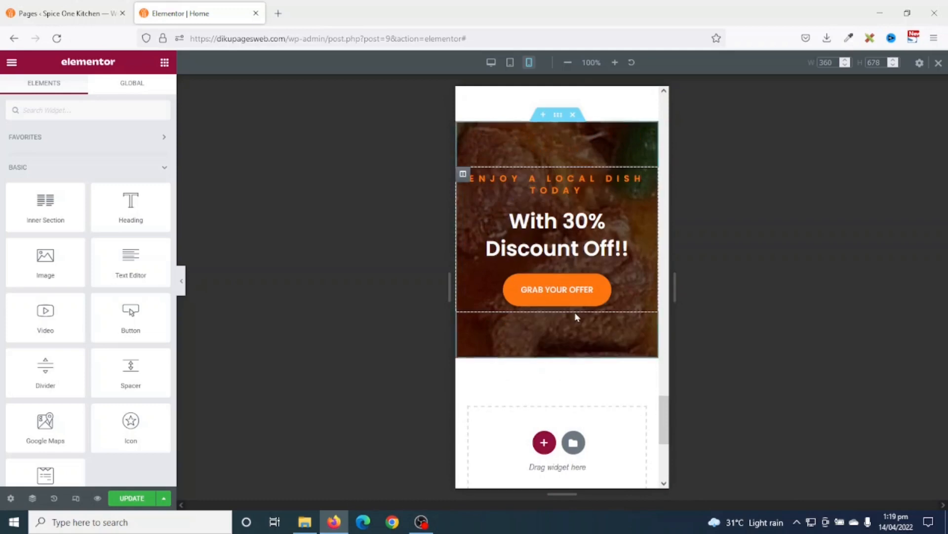
{"action": "scroll", "coordinate": [607, 418], "scroll_direction": "up", "scroll_amount": 3}
{"action": "scroll", "coordinate": [606, 418], "scroll_direction": "down", "scroll_amount": 5}
{"action": "scroll", "coordinate": [606, 410], "scroll_direction": "up", "scroll_amount": 10}
{"action": "scroll", "coordinate": [608, 406], "scroll_direction": "up", "scroll_amount": 10}
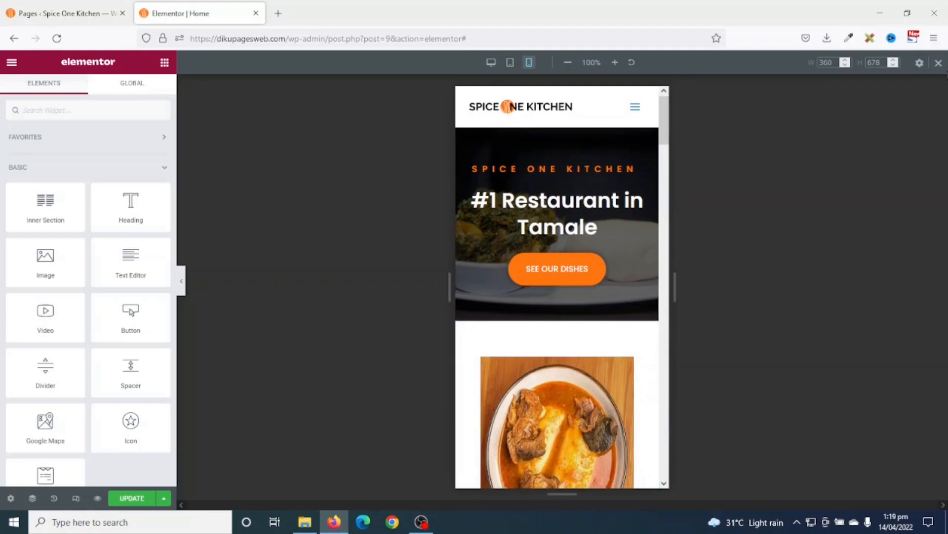
{"action": "left_click", "coordinate": [939, 63]}
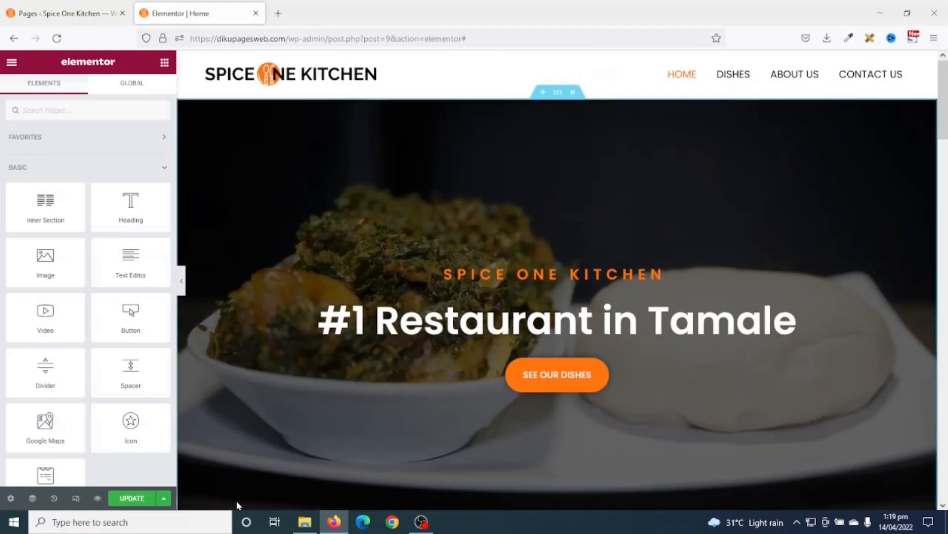
{"action": "left_click", "coordinate": [131, 499]}
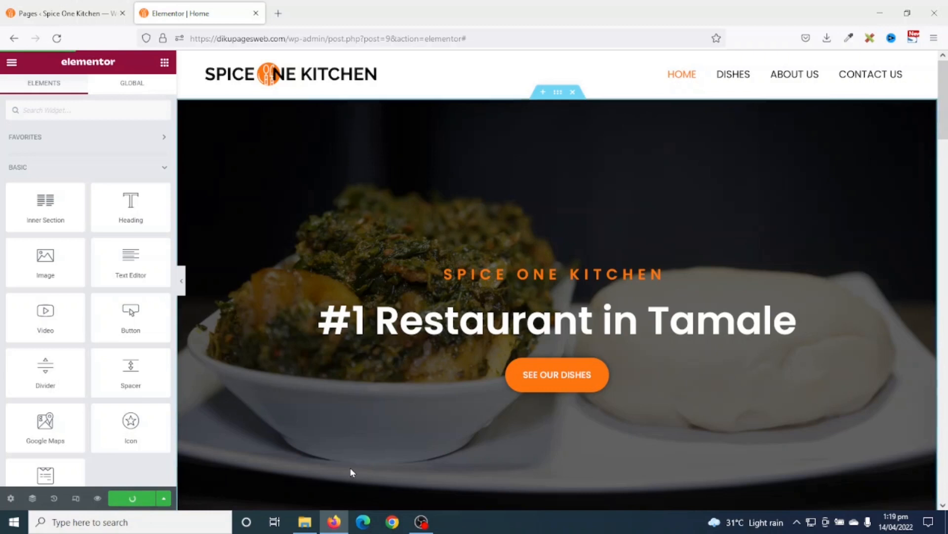
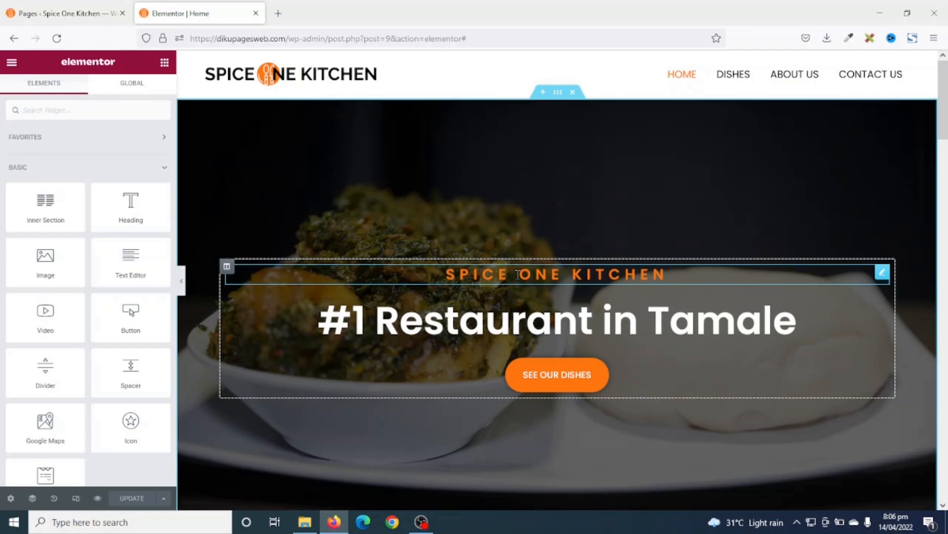
- Set the SPICE ONE KITCHEN heading's Motion Effects entrance to Fade In Up, with duration left at Normal
{"action": "left_click", "coordinate": [528, 270]}
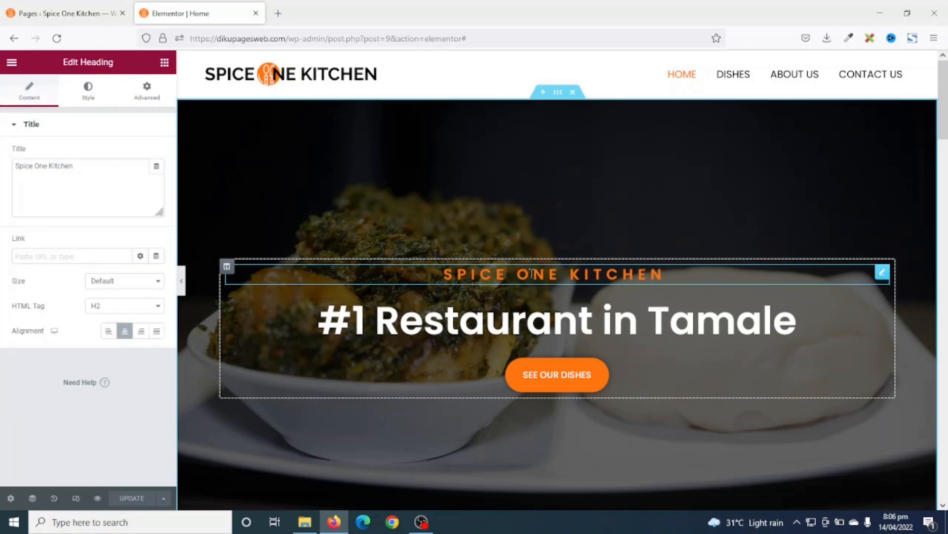
{"action": "left_click", "coordinate": [148, 89]}
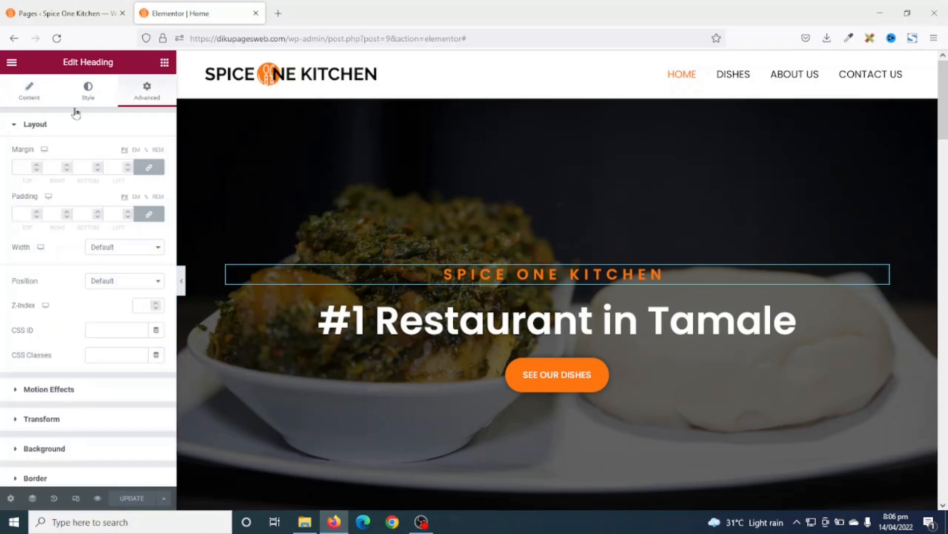
{"action": "left_click", "coordinate": [46, 393]}
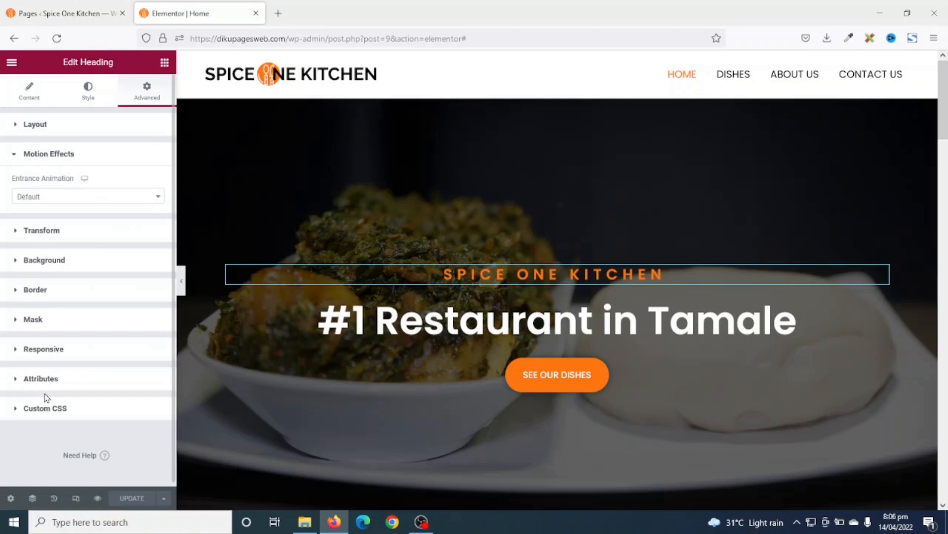
{"action": "left_click", "coordinate": [66, 198]}
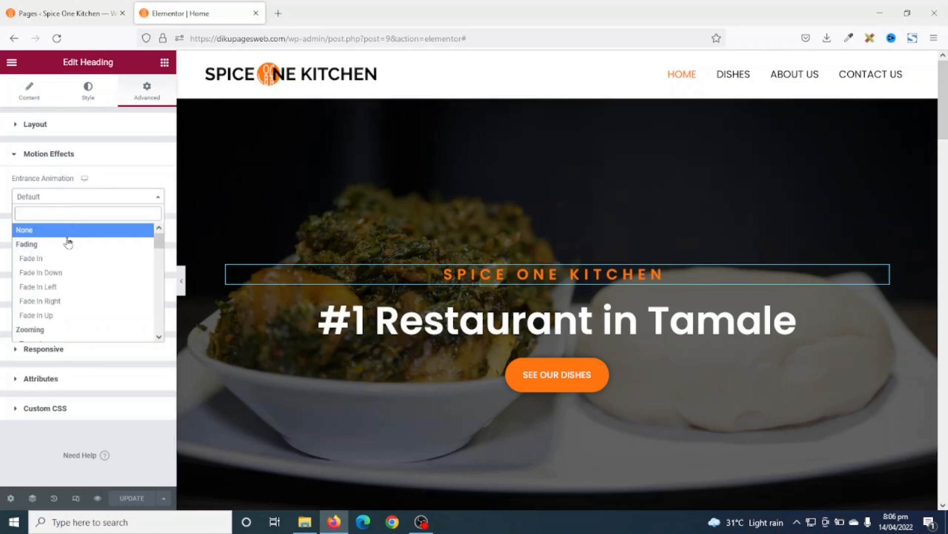
{"action": "scroll", "coordinate": [74, 259], "scroll_direction": "down", "scroll_amount": 10}
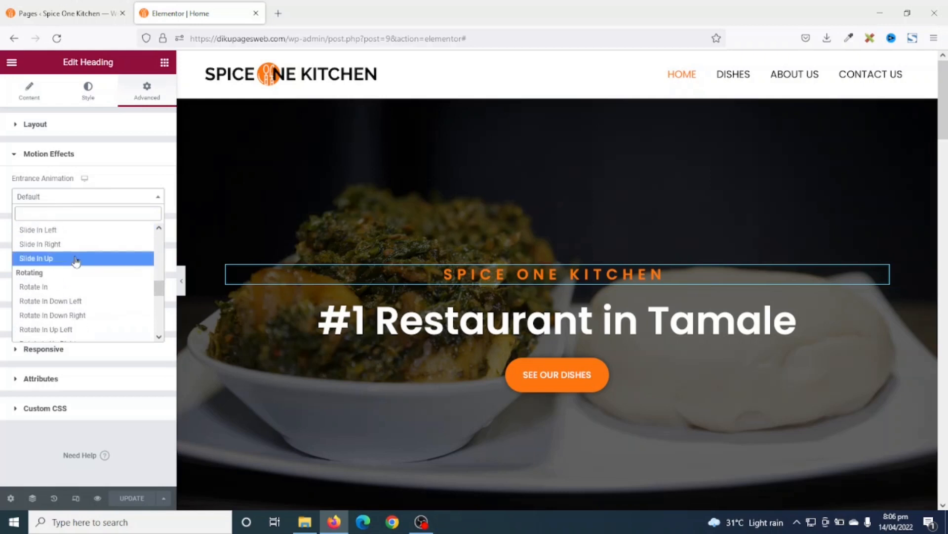
{"action": "scroll", "coordinate": [79, 266], "scroll_direction": "down", "scroll_amount": 4}
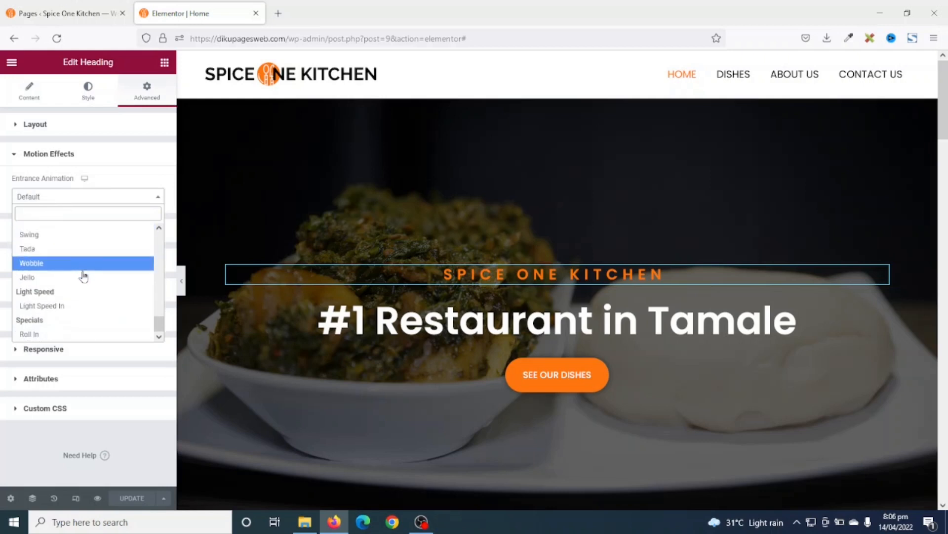
{"action": "scroll", "coordinate": [83, 275], "scroll_direction": "up", "scroll_amount": 5}
{"action": "scroll", "coordinate": [84, 272], "scroll_direction": "up", "scroll_amount": 10}
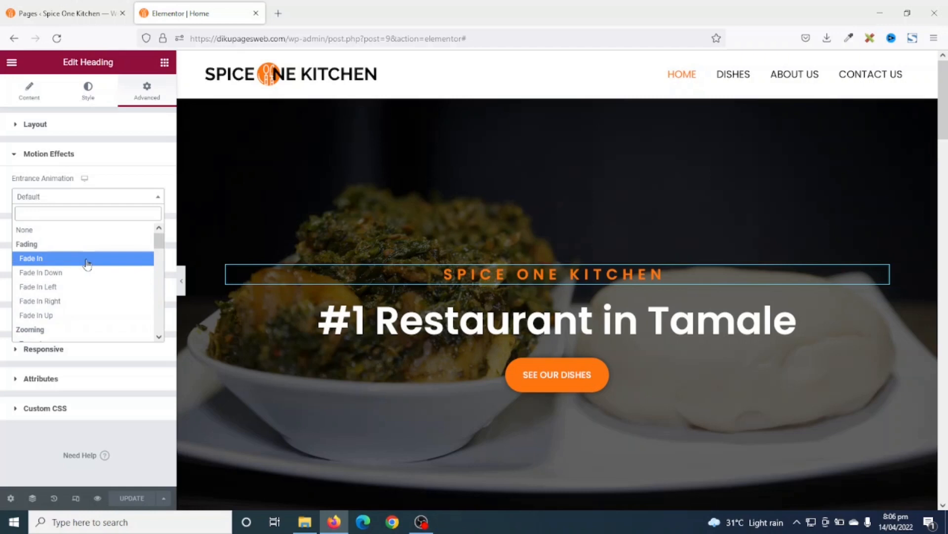
{"action": "left_click", "coordinate": [72, 316]}
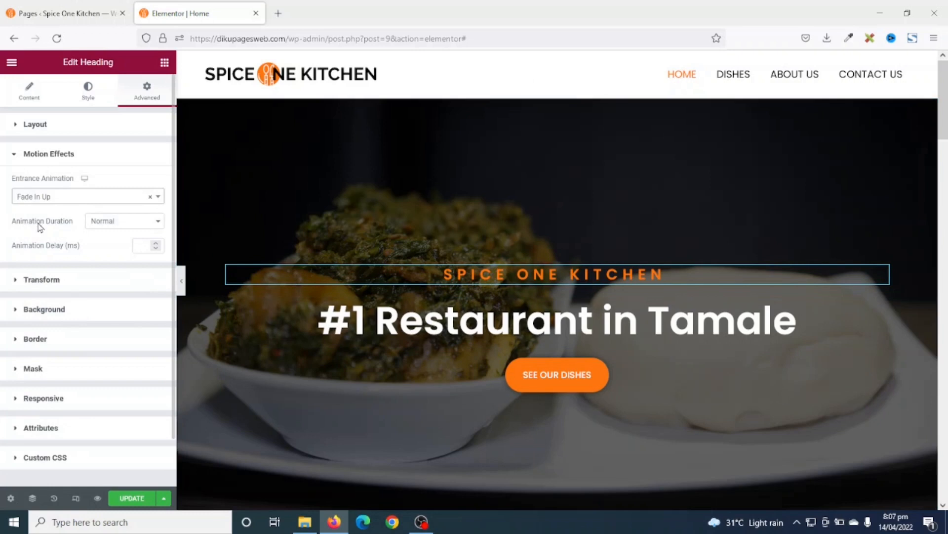
{"action": "left_click", "coordinate": [135, 227]}
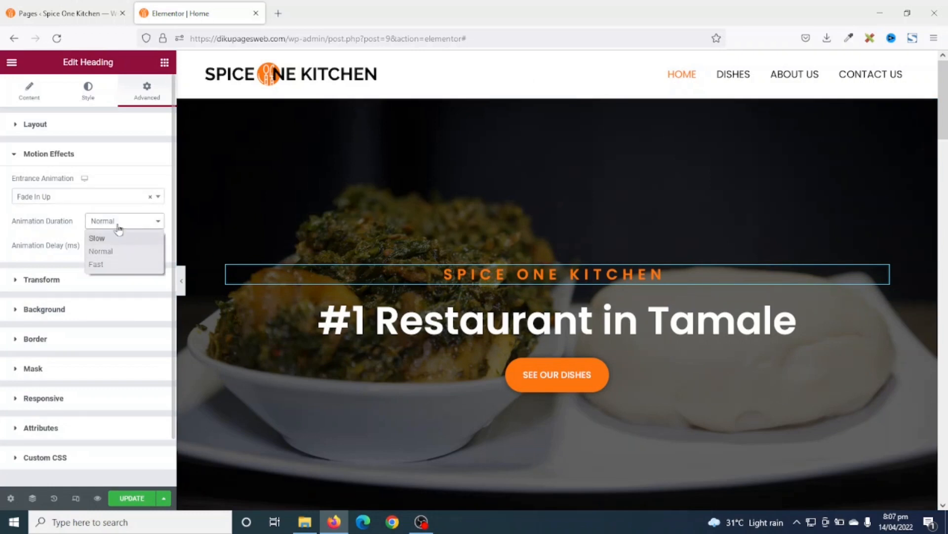
{"action": "left_click", "coordinate": [125, 224]}
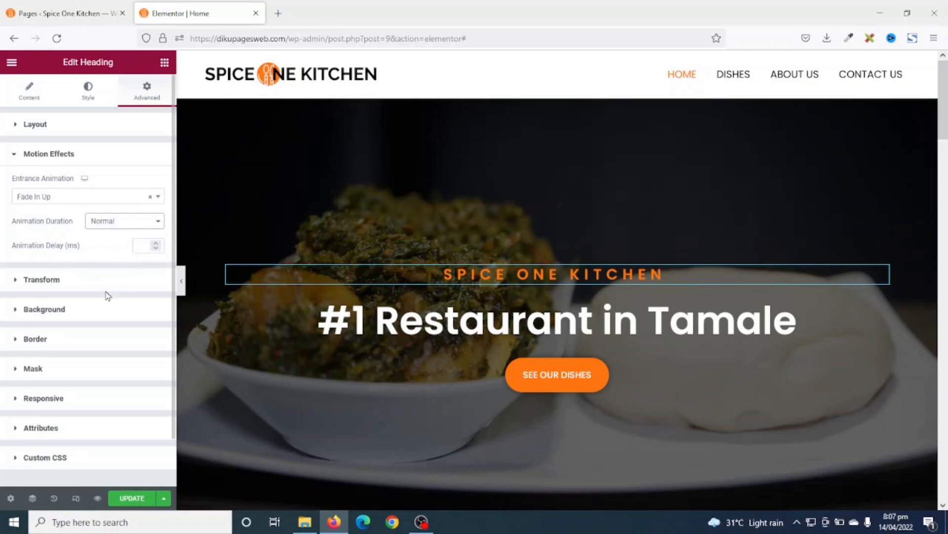
{"action": "left_click", "coordinate": [143, 246]}
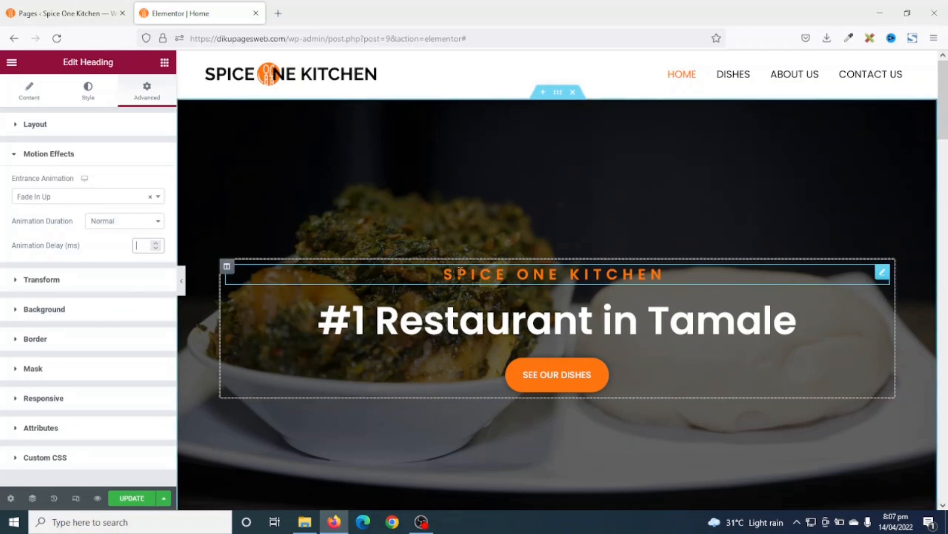
- Give the #1 Restaurant in Tamale heading a Fade In Up entrance animation
{"action": "left_click", "coordinate": [481, 326]}
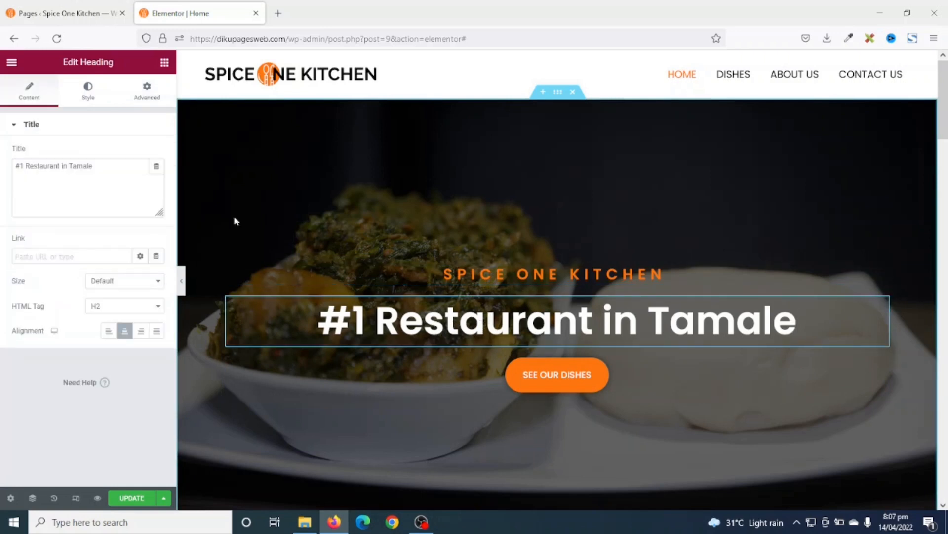
{"action": "left_click", "coordinate": [146, 89]}
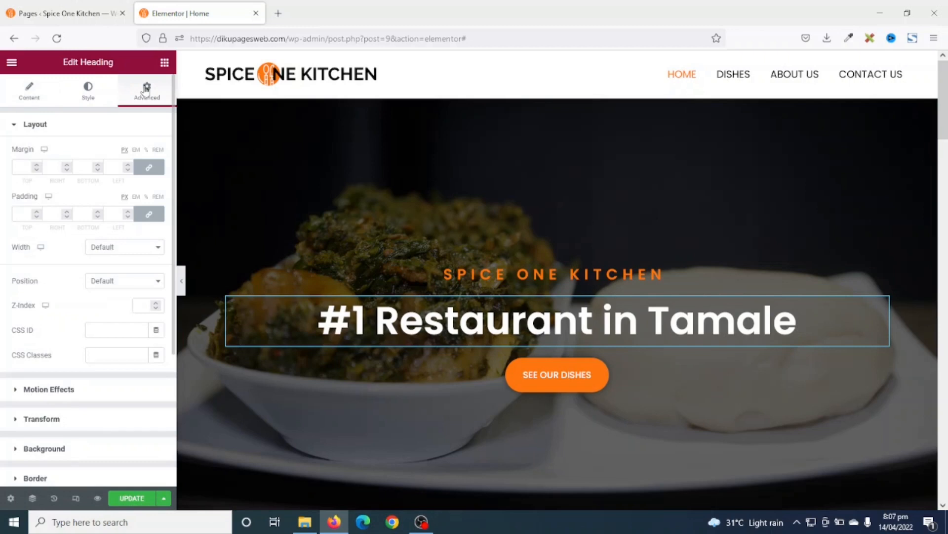
{"action": "left_click", "coordinate": [44, 390]}
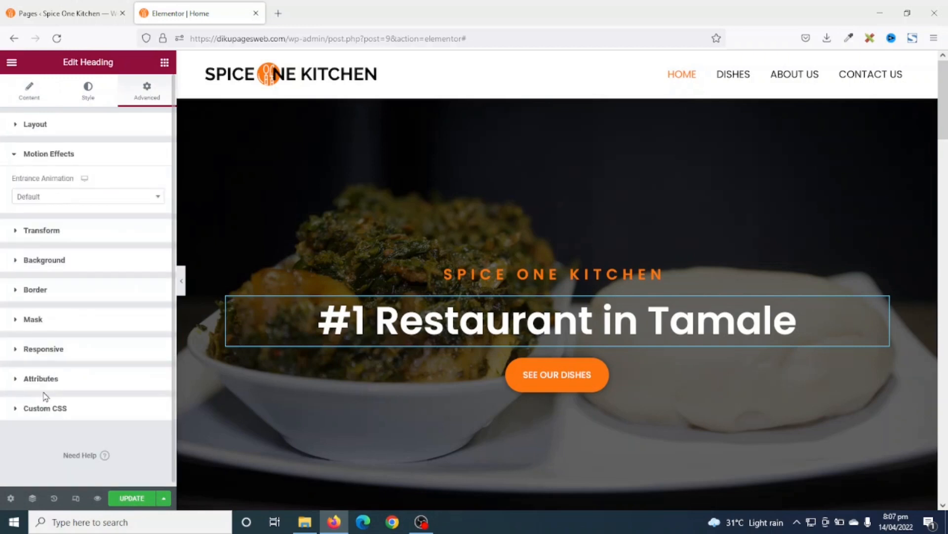
{"action": "left_click", "coordinate": [58, 196]}
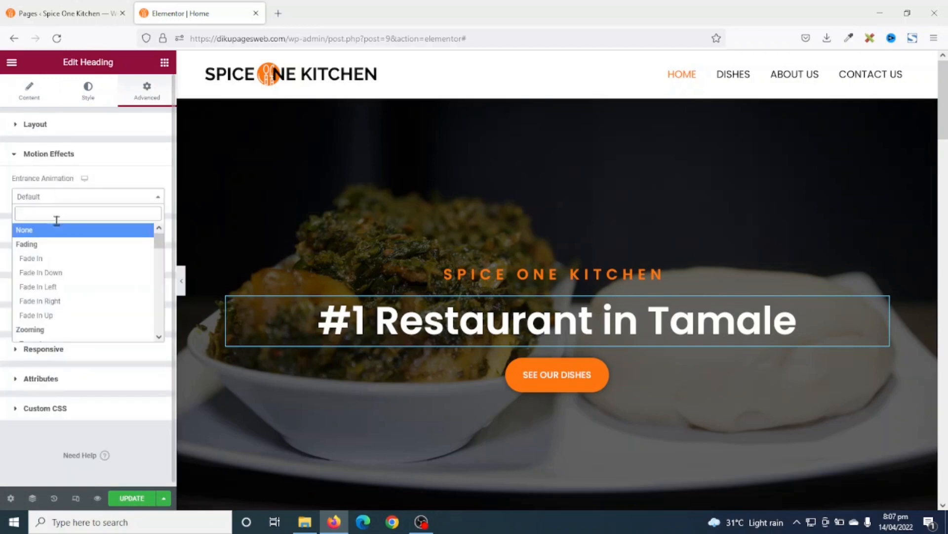
{"action": "left_click", "coordinate": [53, 316]}
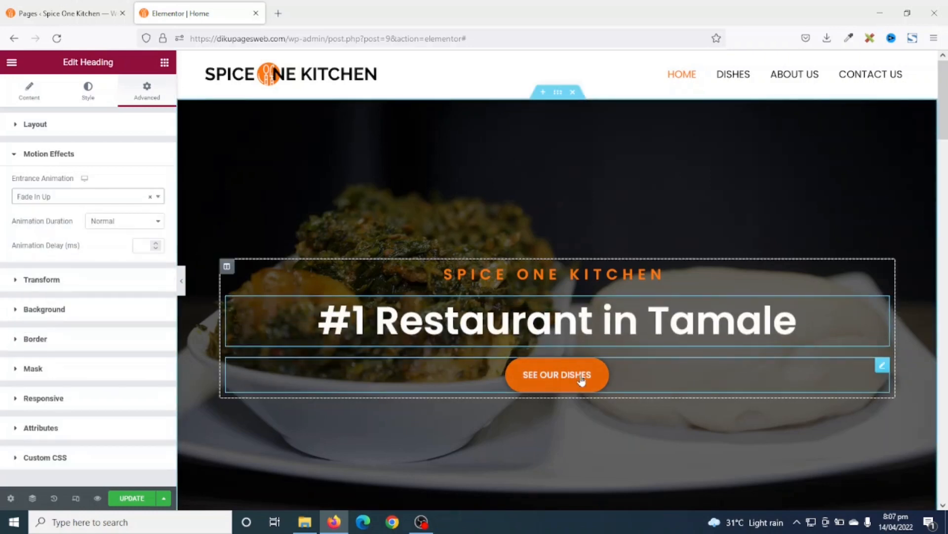
- Make the SEE OUR DISHES button fade in up, then update the page and preview it
{"action": "left_click", "coordinate": [618, 387]}
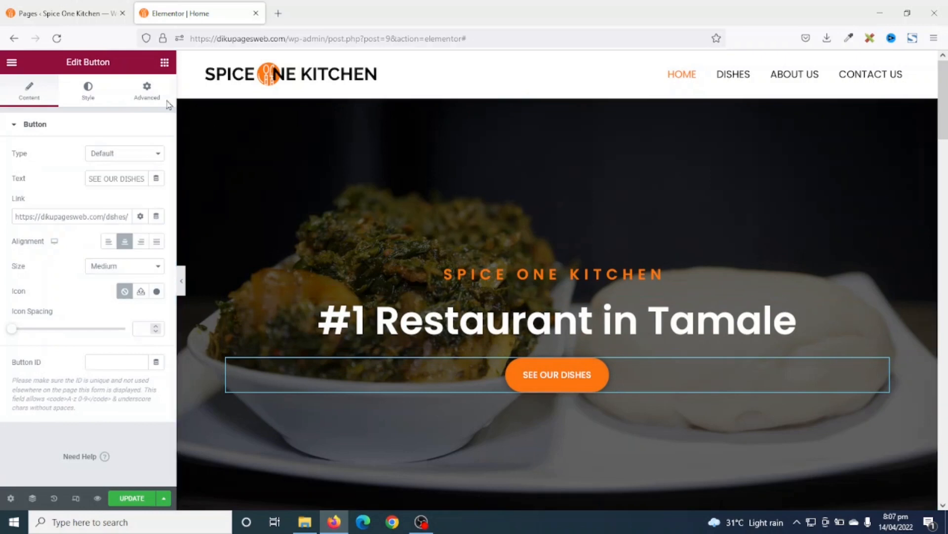
{"action": "left_click", "coordinate": [147, 97]}
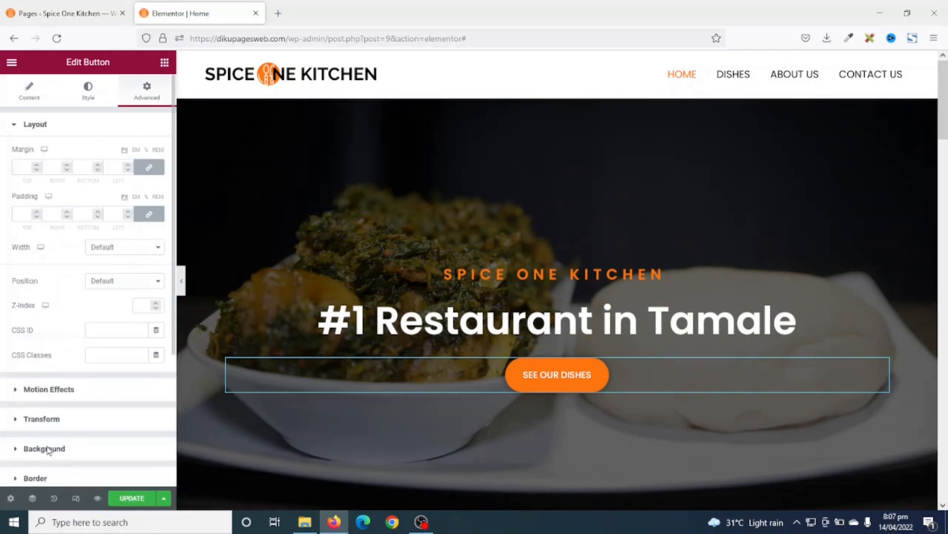
{"action": "left_click", "coordinate": [43, 390]}
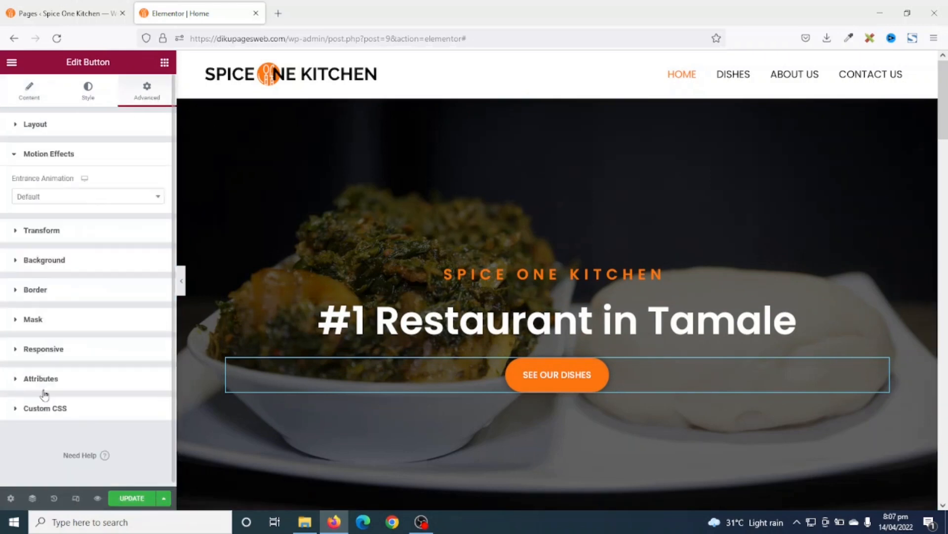
{"action": "left_click", "coordinate": [51, 198]}
{"action": "left_click", "coordinate": [50, 317]}
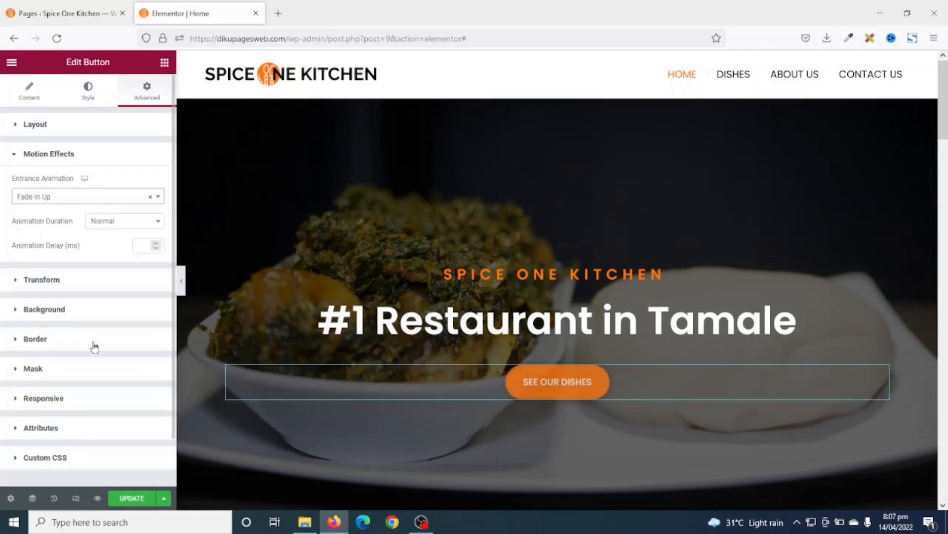
{"action": "left_click", "coordinate": [124, 497]}
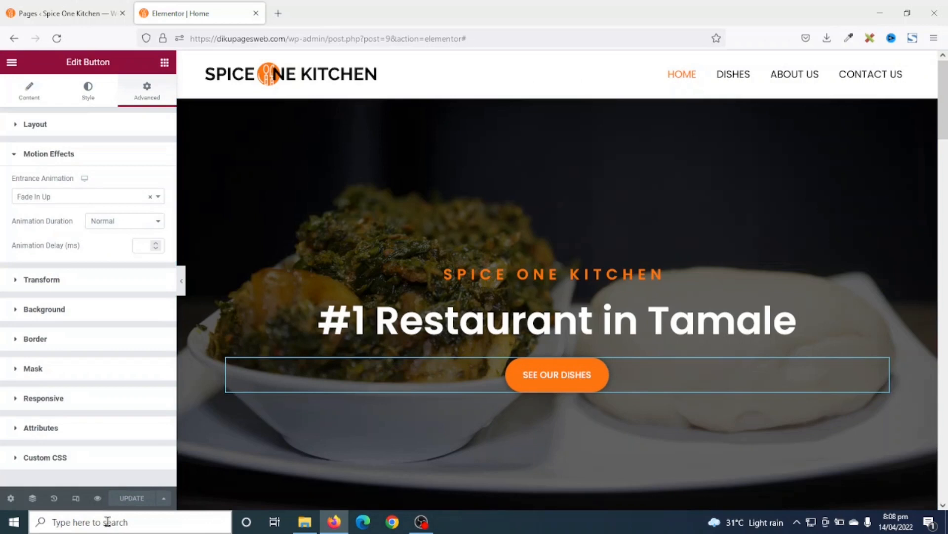
{"action": "left_click", "coordinate": [96, 499]}
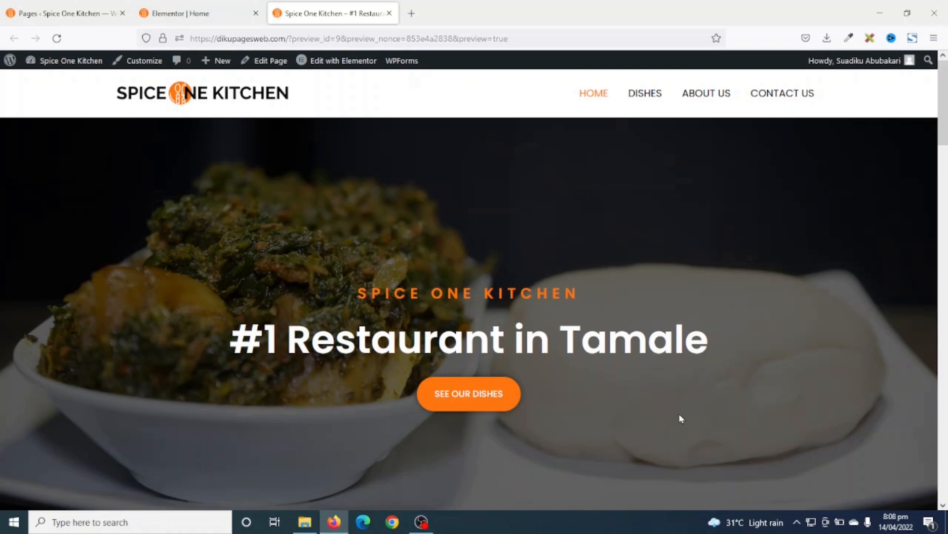
- Load the live home page through the preview's site logo, then return to the Elementor editor
{"action": "left_click", "coordinate": [217, 104]}
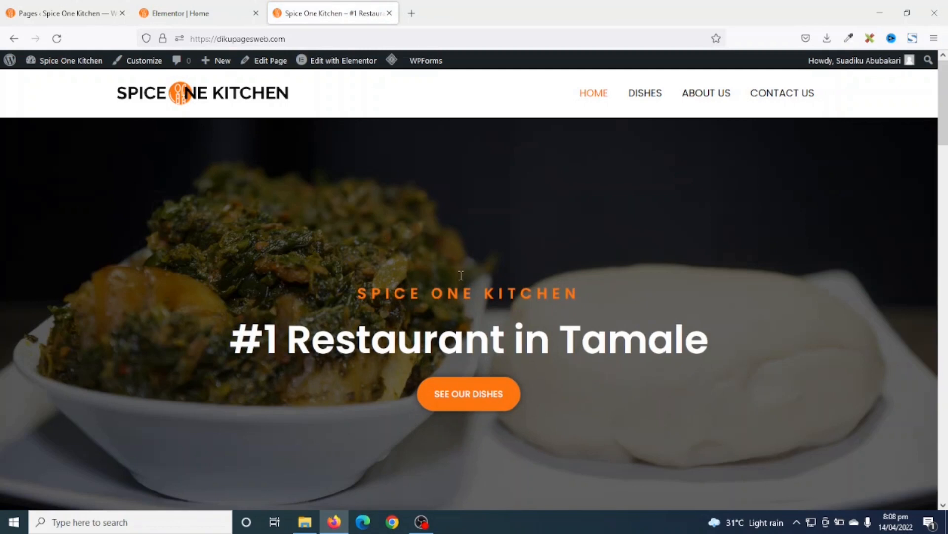
{"action": "left_click", "coordinate": [199, 15]}
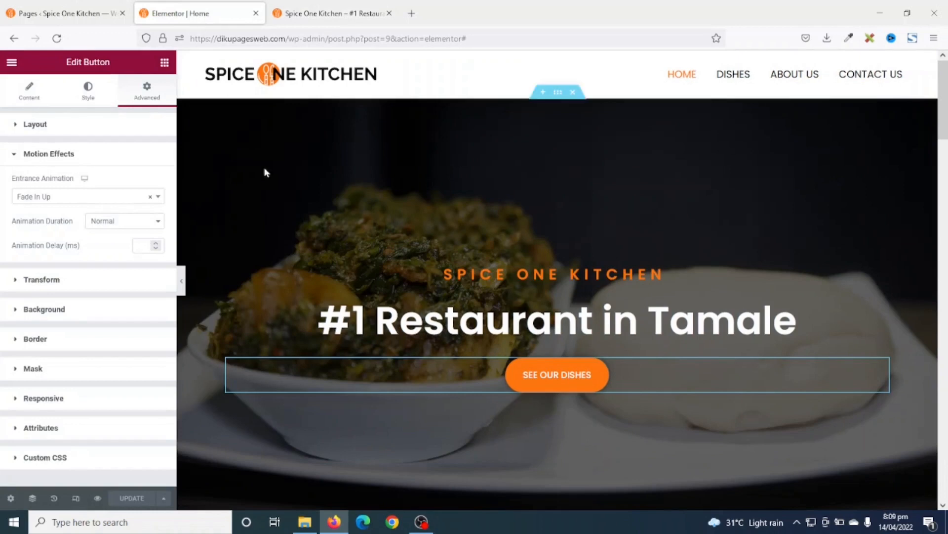
- Give the #1 Restaurant heading a 100 ms animation delay and the SEE OUR DISHES button 200 ms
{"action": "left_click", "coordinate": [512, 319]}
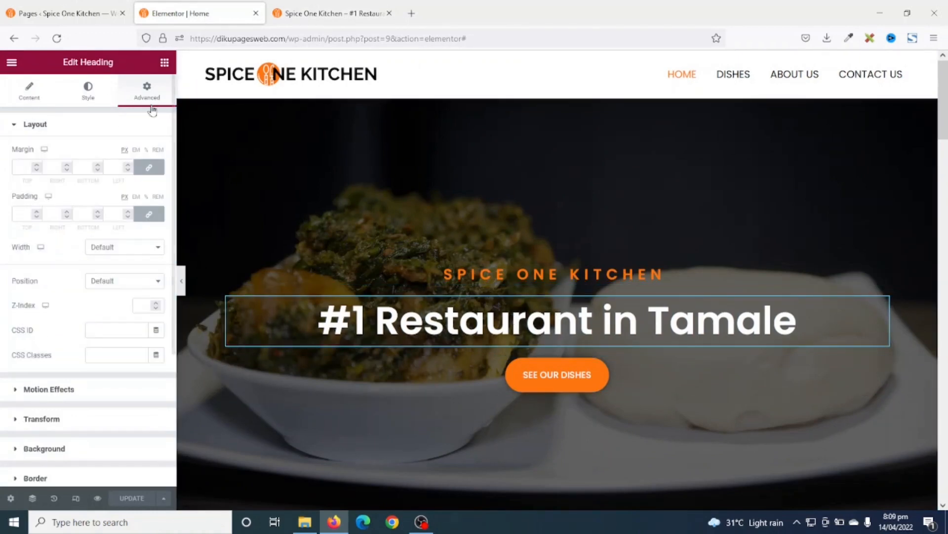
{"action": "left_click", "coordinate": [46, 389]}
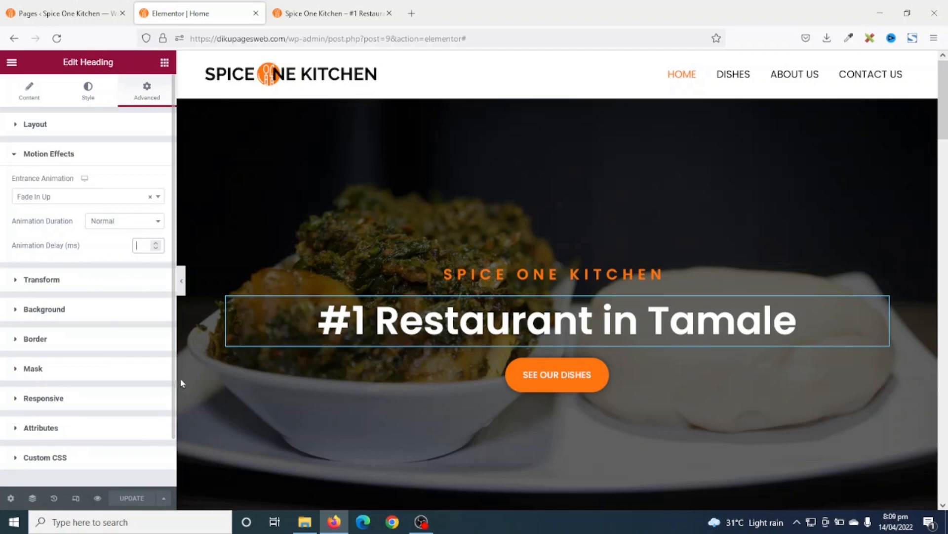
{"action": "type", "text": "100"}
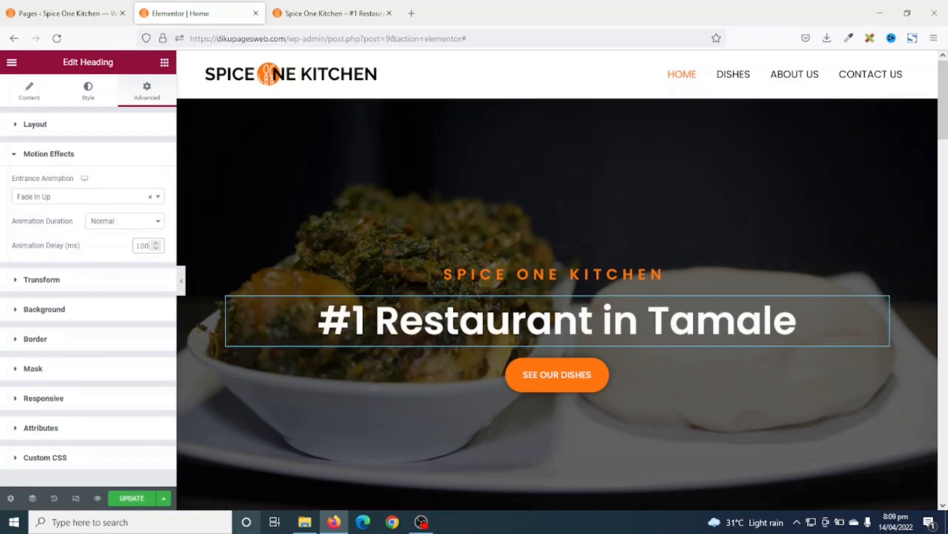
{"action": "left_click", "coordinate": [612, 383]}
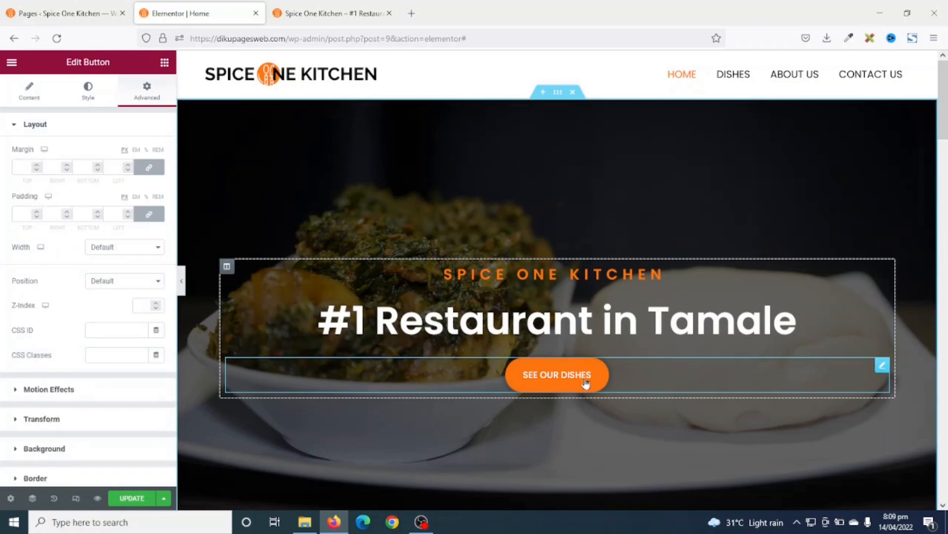
{"action": "left_click", "coordinate": [42, 389]}
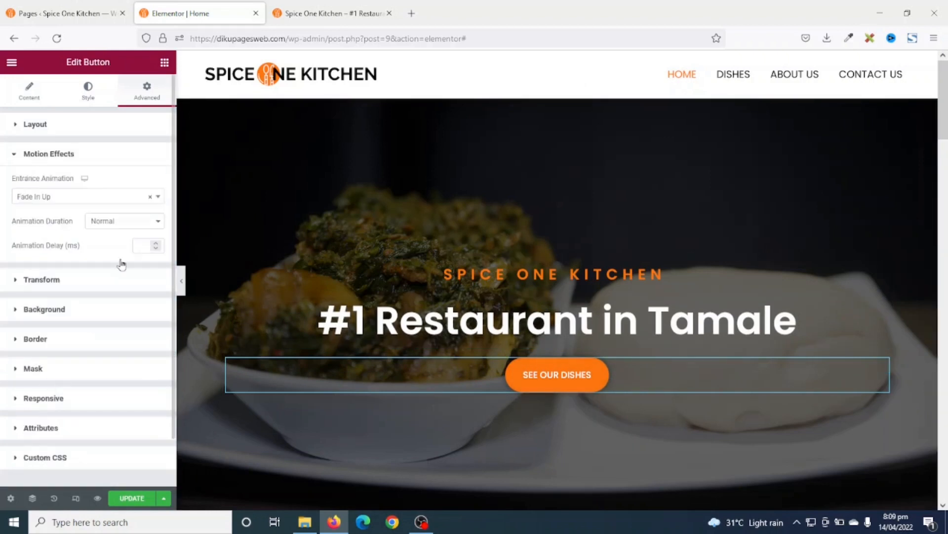
{"action": "left_click", "coordinate": [141, 244]}
{"action": "type", "text": "200"}
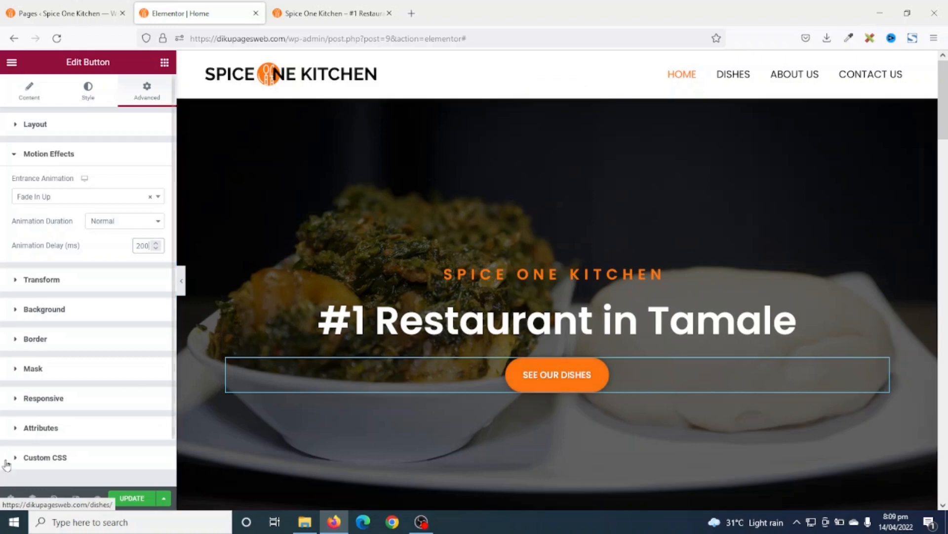
- Update the page and reload the live preview to check the delayed animations
{"action": "left_click", "coordinate": [126, 500]}
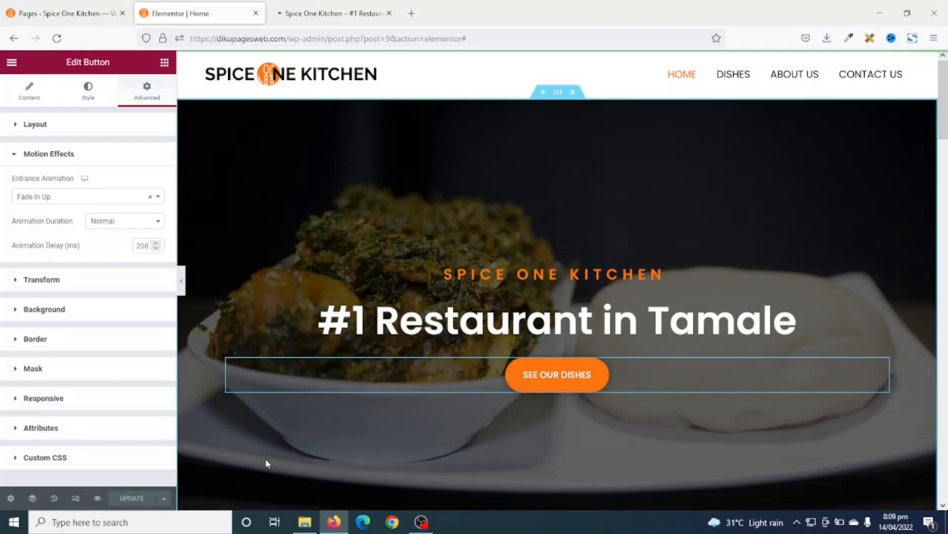
{"action": "left_click", "coordinate": [322, 13]}
{"action": "key", "text": "F5"}
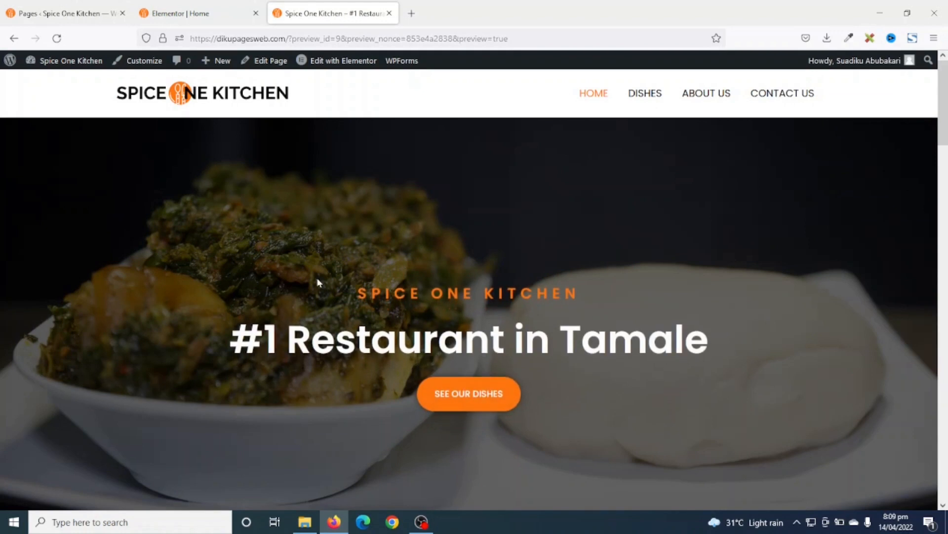
{"action": "left_click", "coordinate": [217, 20]}
- Give the About Us heading a Fade In Up entrance animation
{"action": "scroll", "coordinate": [525, 323], "scroll_direction": "down", "scroll_amount": 8}
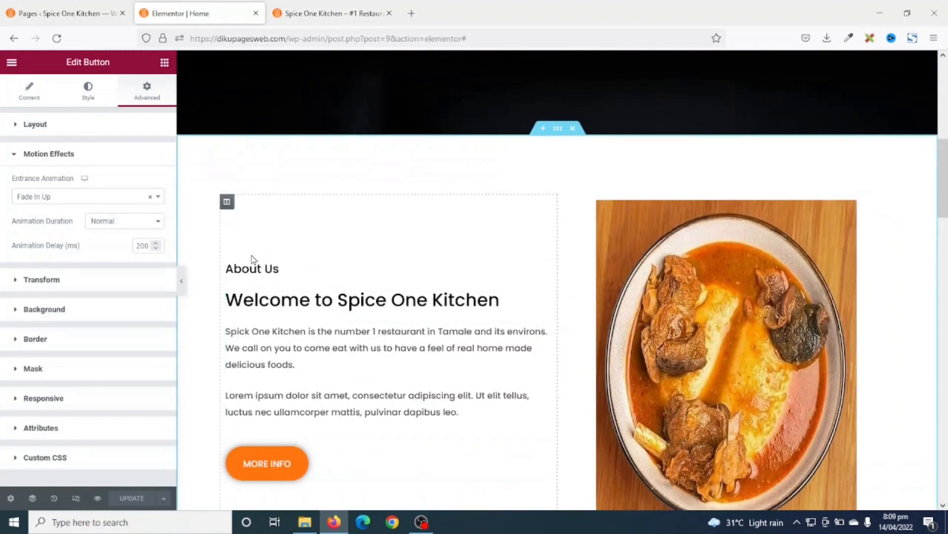
{"action": "scroll", "coordinate": [303, 379], "scroll_direction": "down", "scroll_amount": 2}
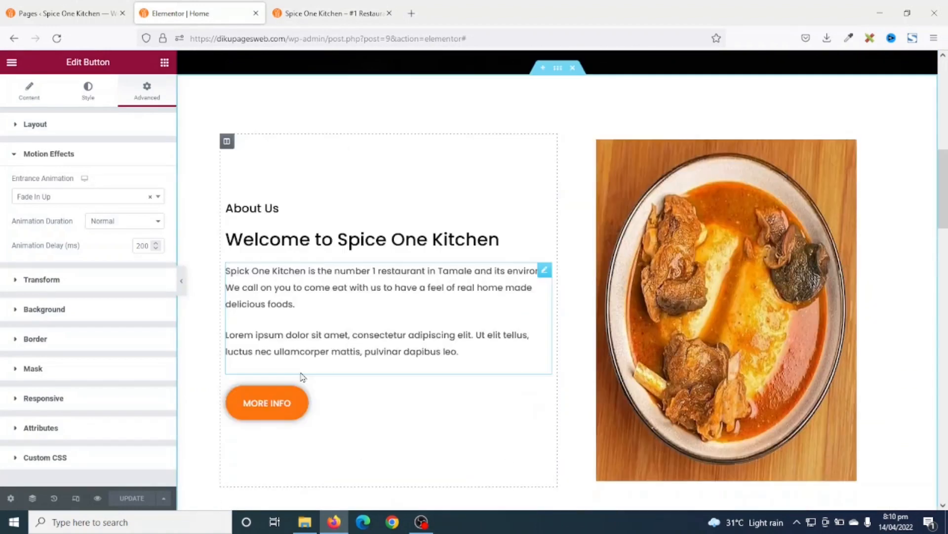
{"action": "left_click", "coordinate": [247, 210]}
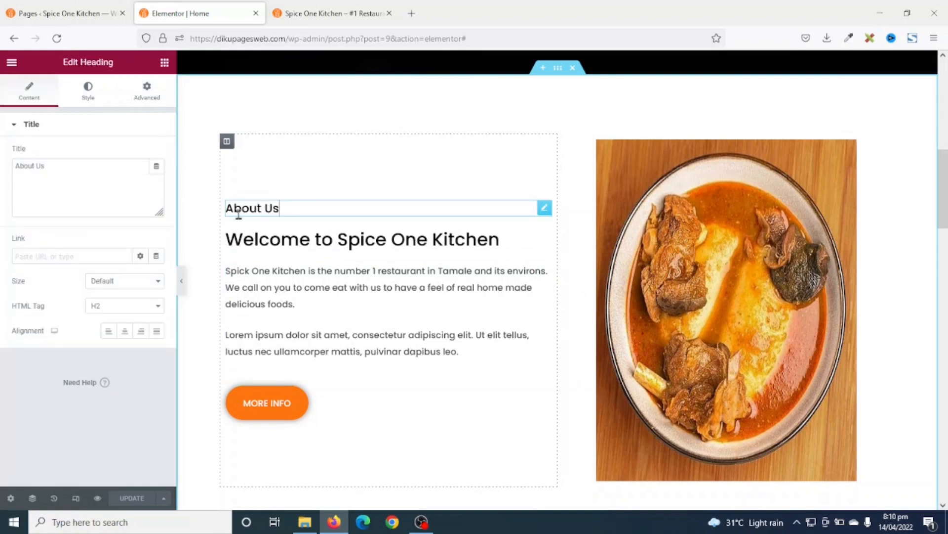
{"action": "left_click", "coordinate": [145, 97]}
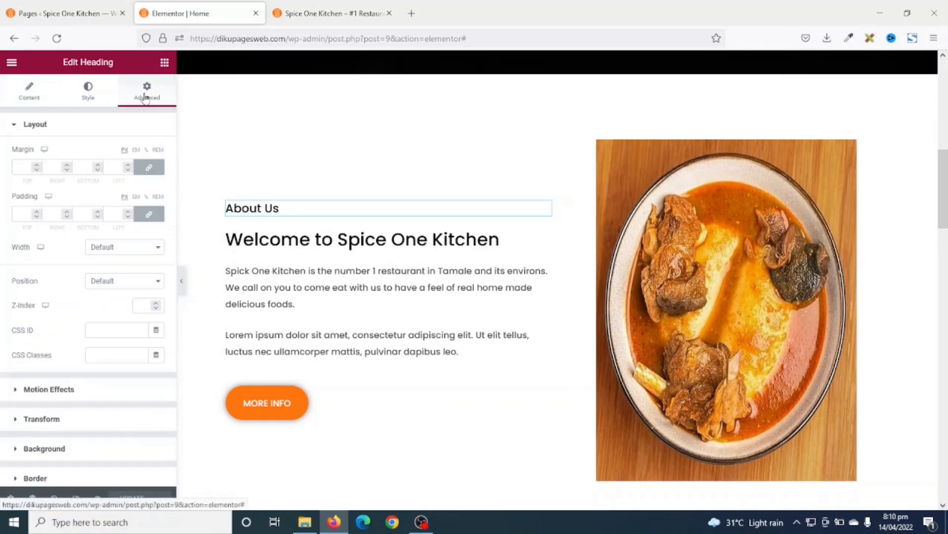
{"action": "left_click", "coordinate": [50, 389]}
{"action": "left_click", "coordinate": [82, 197]}
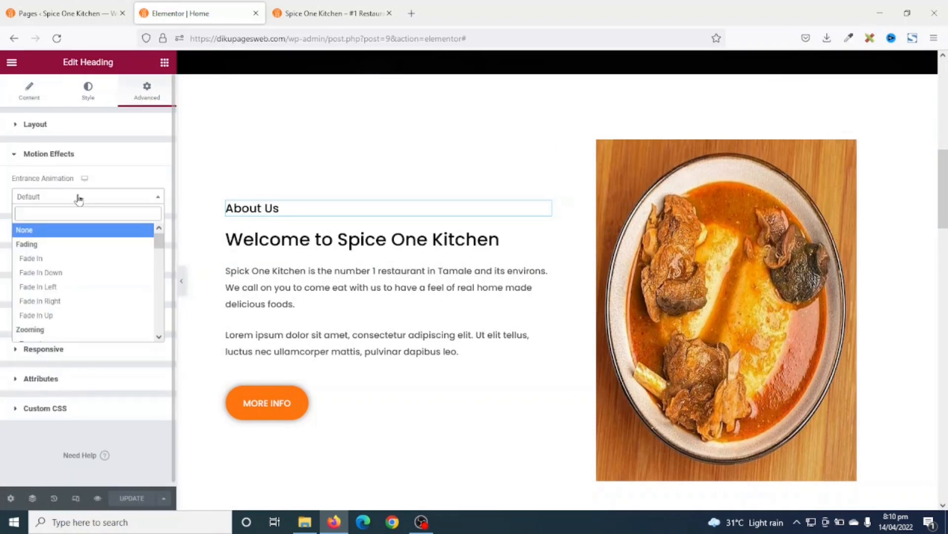
{"action": "left_click", "coordinate": [47, 319]}
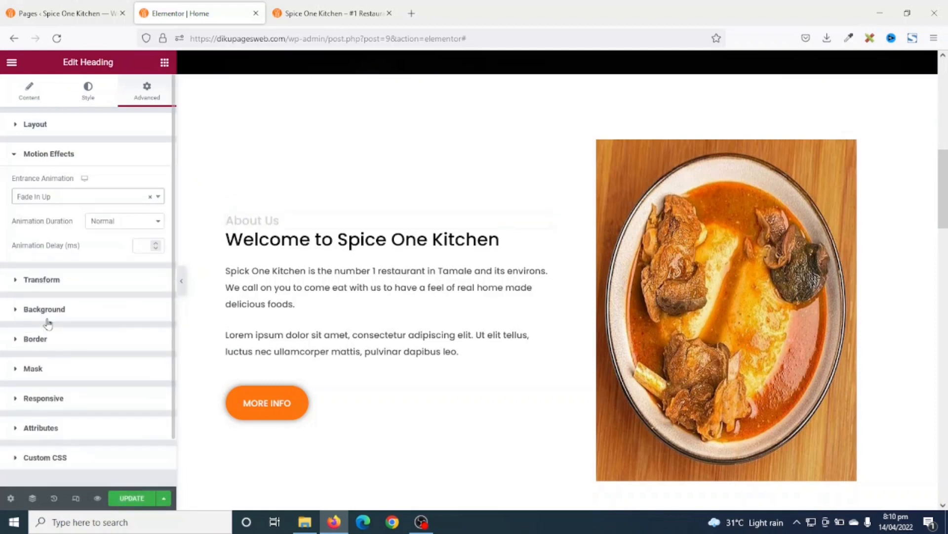
{"action": "left_click", "coordinate": [73, 200]}
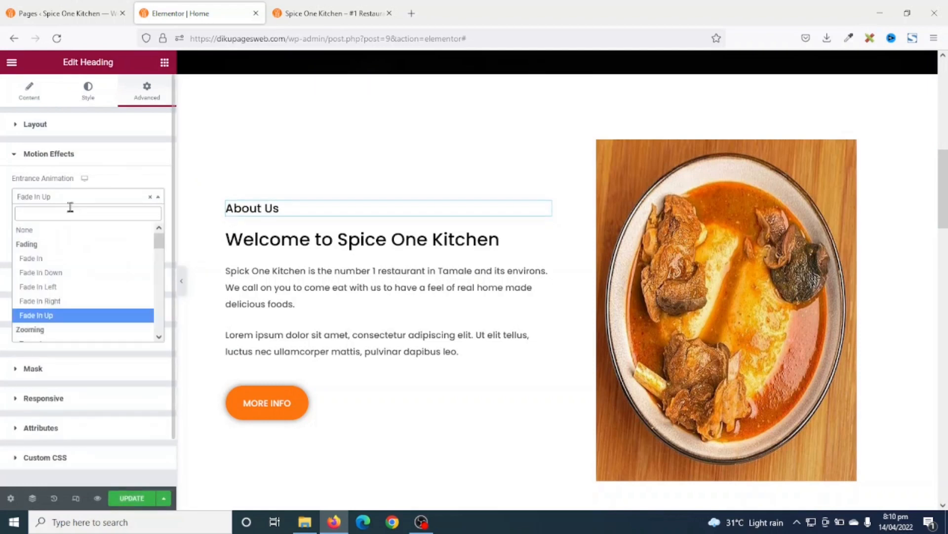
{"action": "scroll", "coordinate": [70, 294], "scroll_direction": "down", "scroll_amount": 3}
{"action": "scroll", "coordinate": [68, 295], "scroll_direction": "up", "scroll_amount": 3}
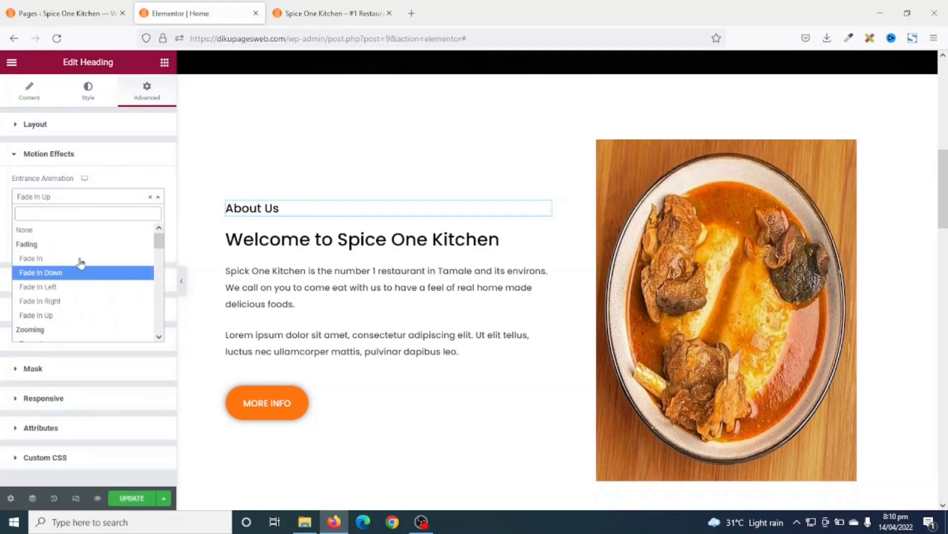
{"action": "left_click", "coordinate": [96, 196]}
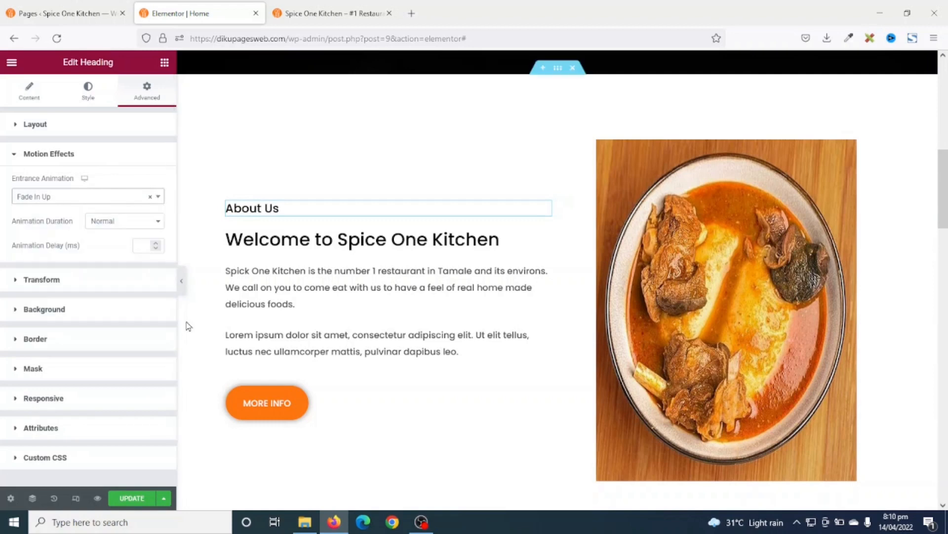
- Make the Welcome to Spice One Kitchen heading fade in up with a 100 ms delay
{"action": "left_click", "coordinate": [283, 236]}
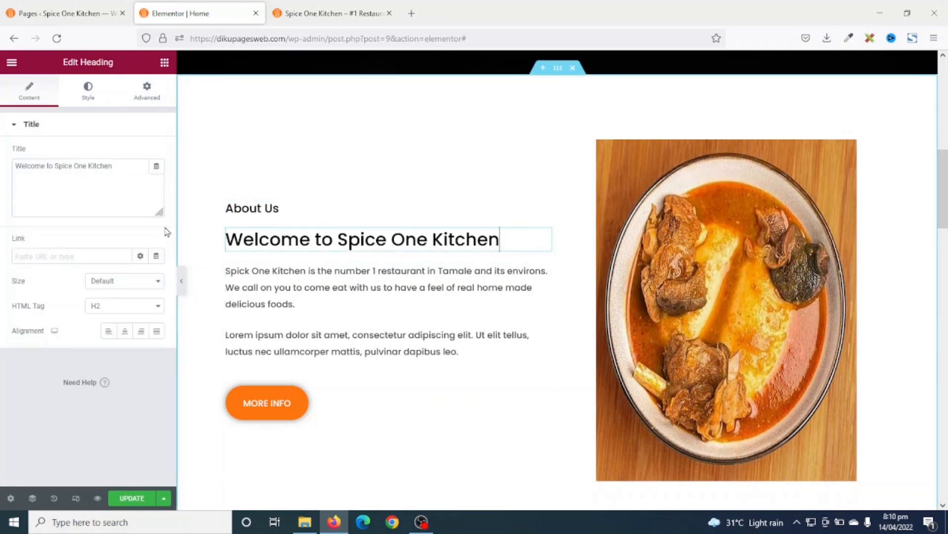
{"action": "left_click", "coordinate": [145, 89]}
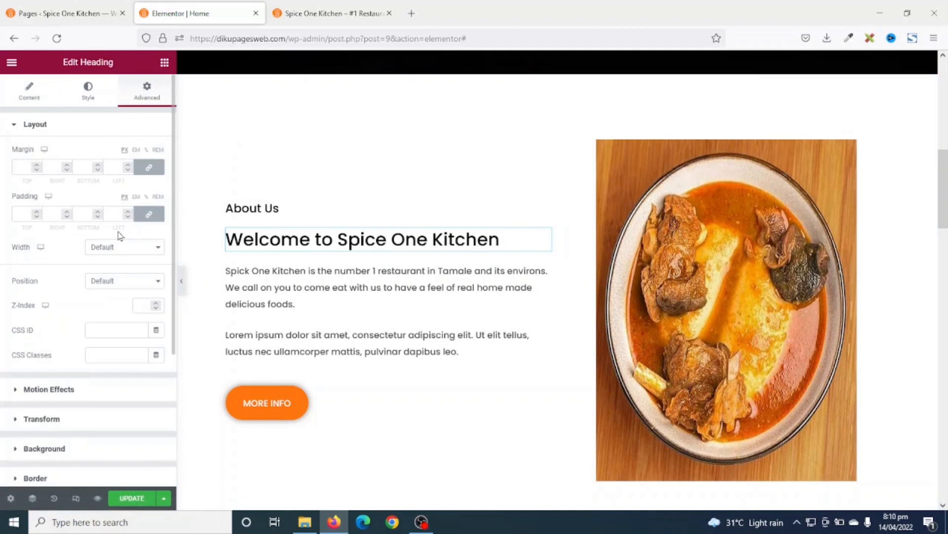
{"action": "left_click", "coordinate": [46, 389]}
{"action": "left_click", "coordinate": [51, 200]}
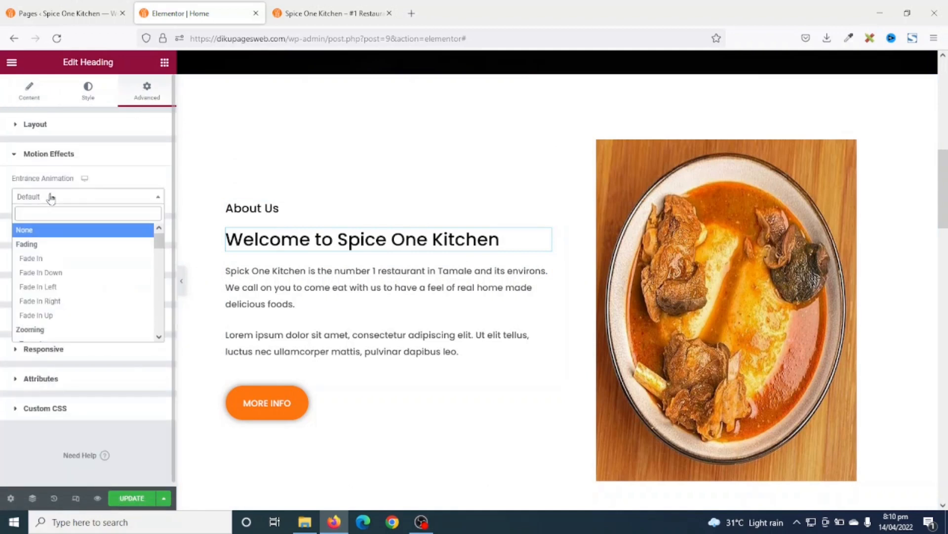
{"action": "left_click", "coordinate": [46, 316]}
{"action": "left_click", "coordinate": [144, 244]}
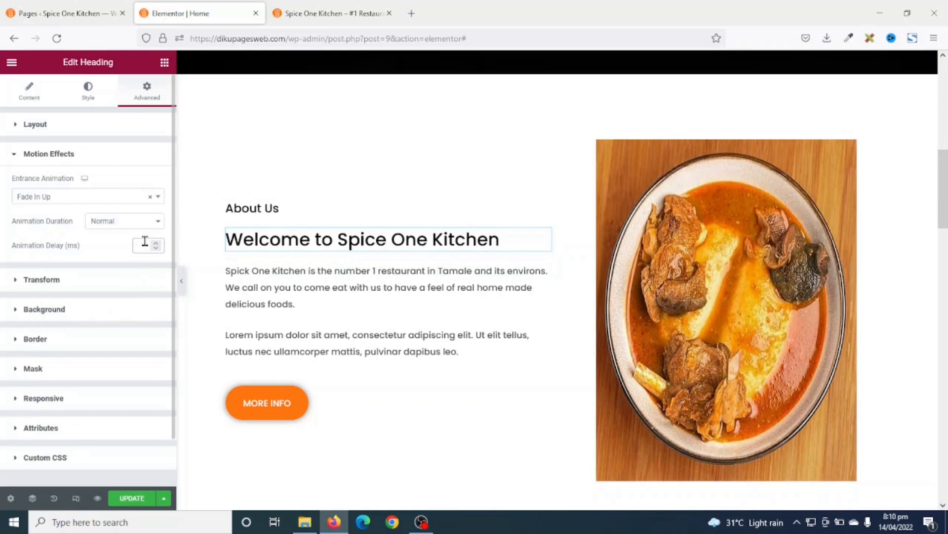
{"action": "type", "text": "100"}
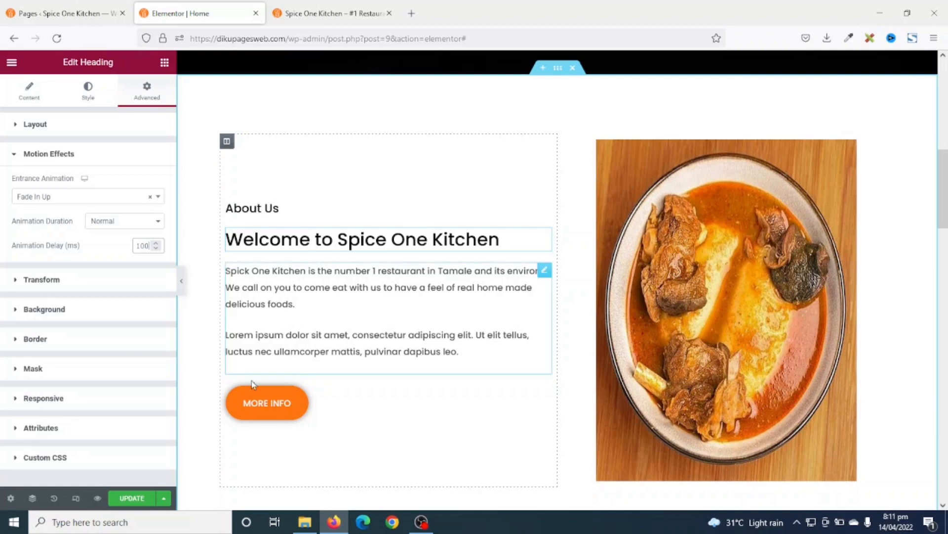
- Give the About Us paragraph a Fade In Up entrance animation
{"action": "left_click", "coordinate": [263, 285]}
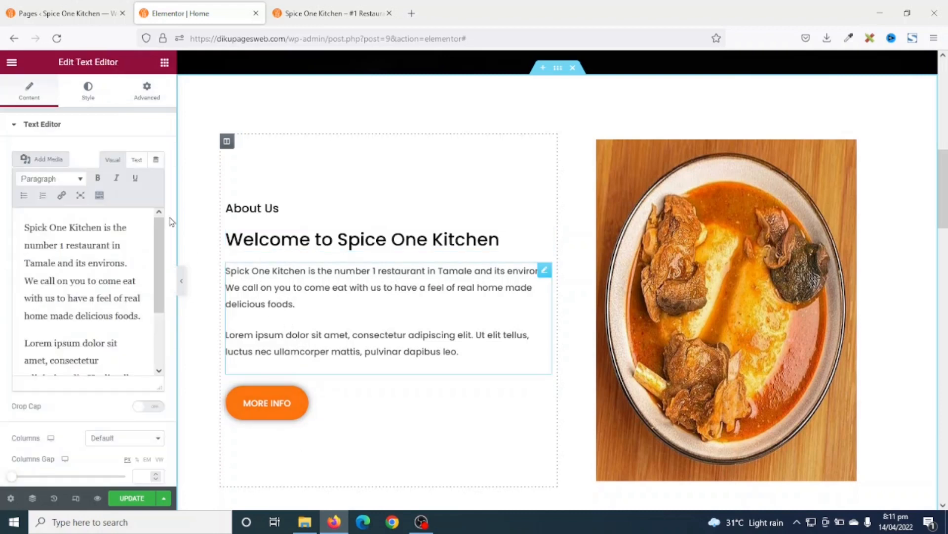
{"action": "left_click", "coordinate": [147, 91]}
{"action": "left_click", "coordinate": [55, 389]}
{"action": "left_click", "coordinate": [78, 204]}
{"action": "left_click", "coordinate": [69, 330]}
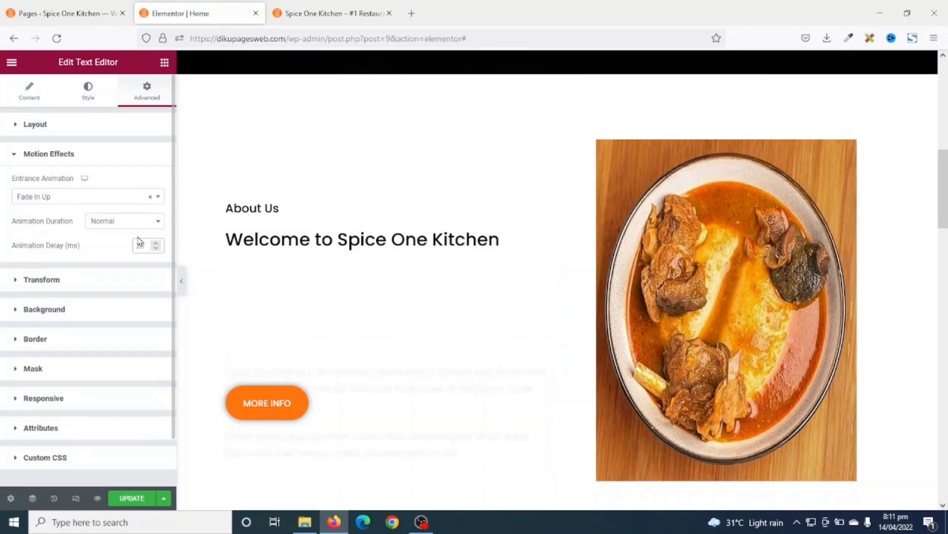
- Make the MORE INFO button fade in up with a 300 ms animation delay
{"action": "left_click", "coordinate": [276, 403]}
{"action": "left_click", "coordinate": [147, 91]}
{"action": "left_click", "coordinate": [66, 390]}
{"action": "left_click", "coordinate": [59, 196]}
{"action": "left_click", "coordinate": [59, 313]}
{"action": "left_click", "coordinate": [141, 245]}
{"action": "type", "text": "300"}
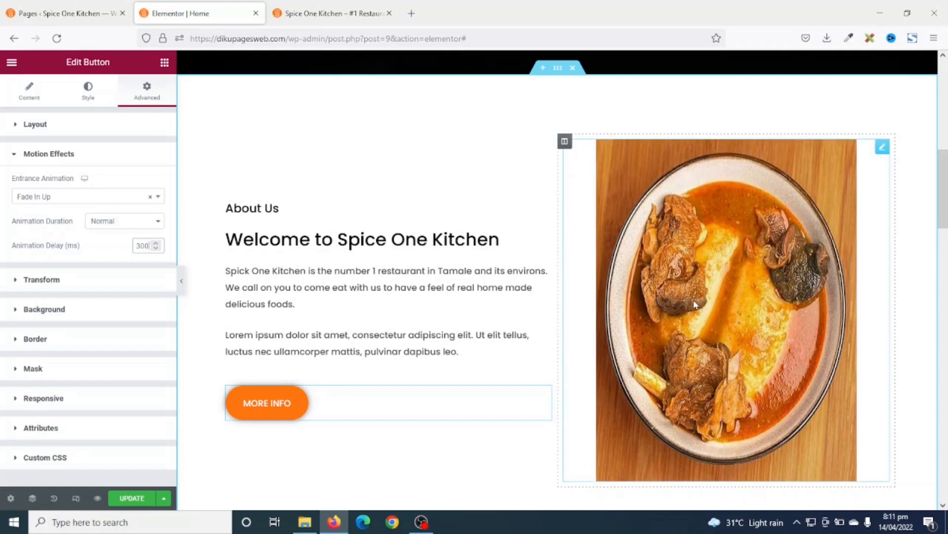
{"action": "left_click", "coordinate": [565, 142]}
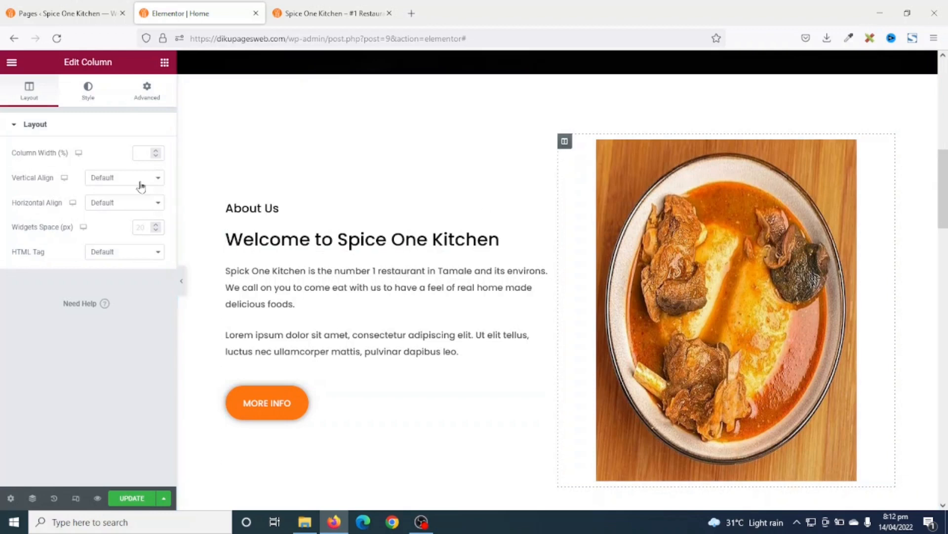
- Make the dish image column fade in up with a 400 ms animation delay
{"action": "left_click", "coordinate": [138, 93]}
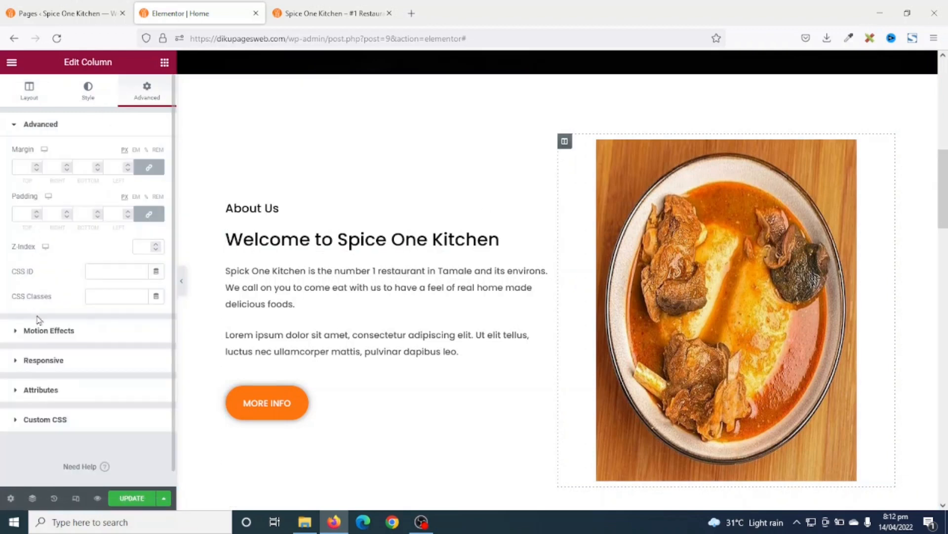
{"action": "left_click", "coordinate": [47, 331]}
{"action": "left_click", "coordinate": [49, 200]}
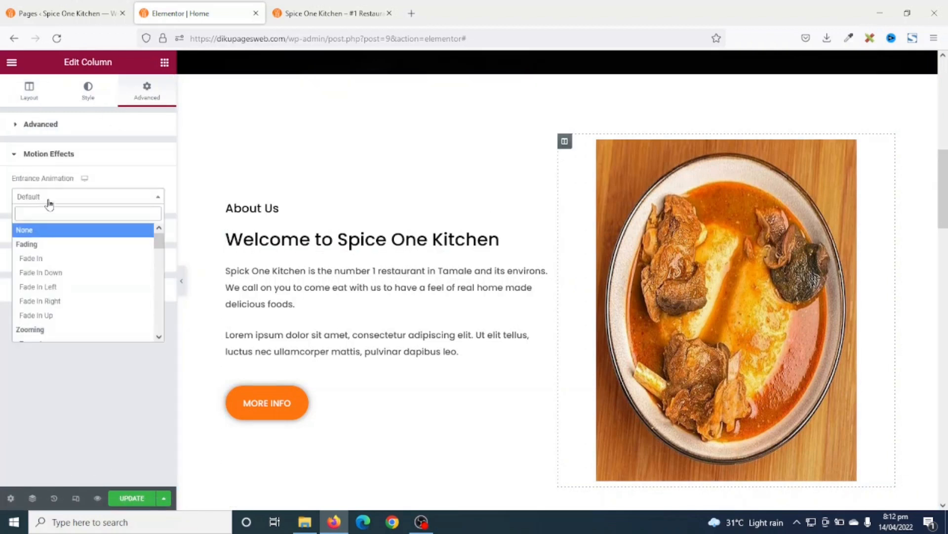
{"action": "left_click", "coordinate": [48, 317]}
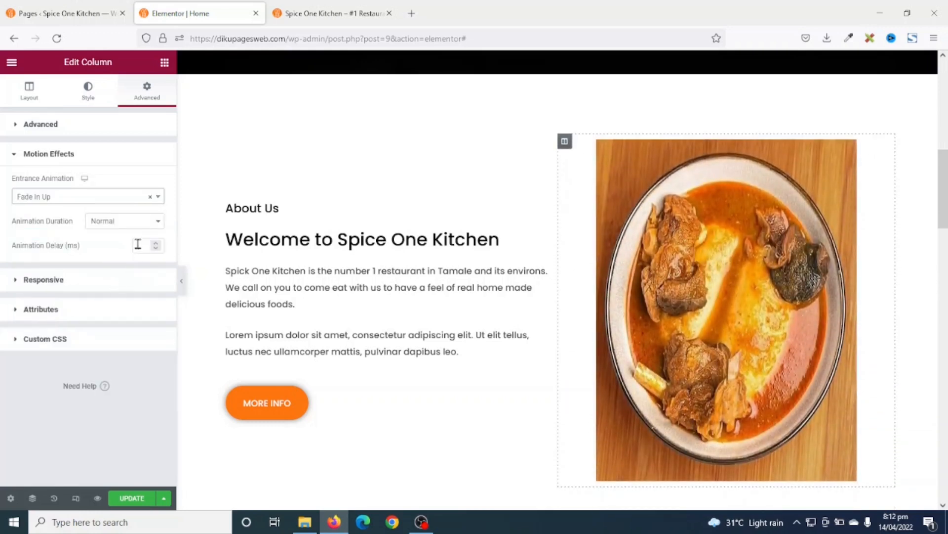
{"action": "type", "text": "400"}
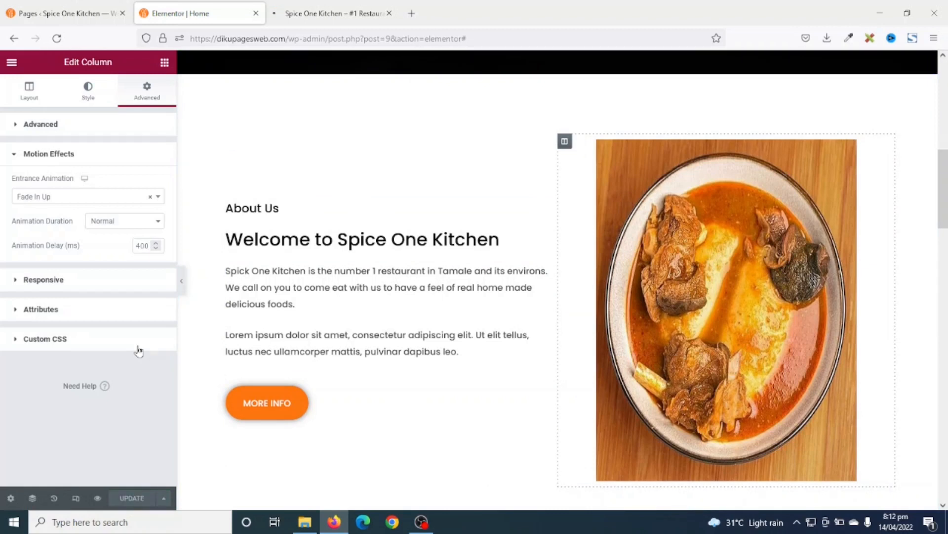
{"action": "left_click", "coordinate": [329, 14]}
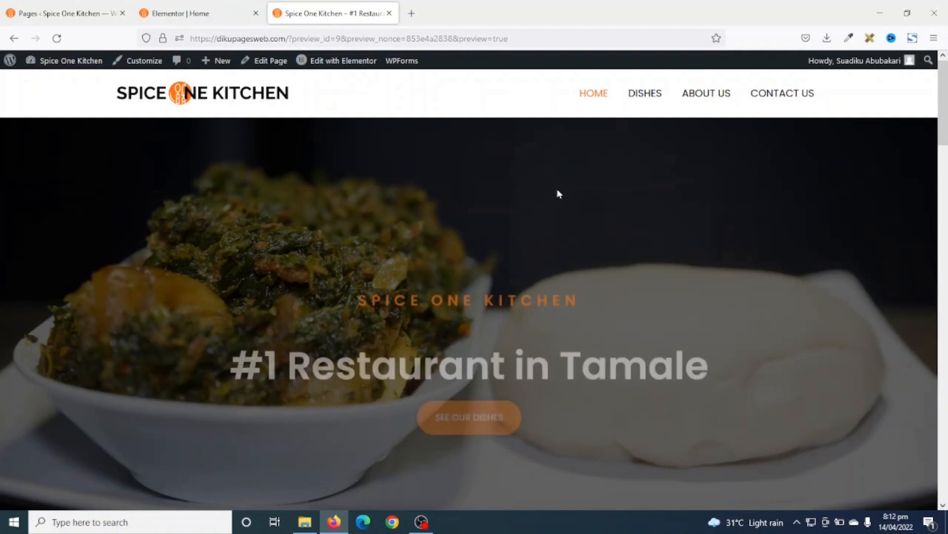
{"action": "scroll", "coordinate": [751, 249], "scroll_direction": "down", "scroll_amount": 6}
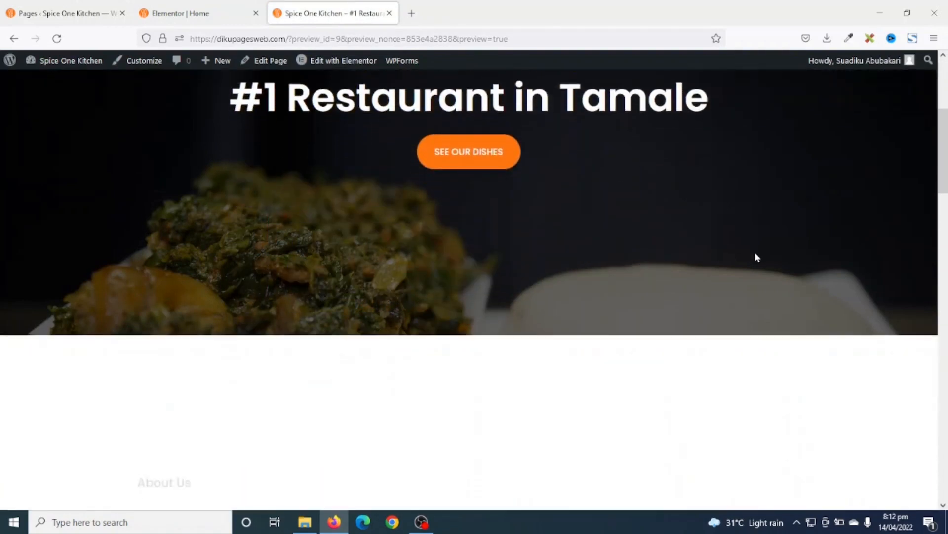
{"action": "scroll", "coordinate": [757, 257], "scroll_direction": "down", "scroll_amount": 1}
{"action": "scroll", "coordinate": [757, 257], "scroll_direction": "down", "scroll_amount": 1}
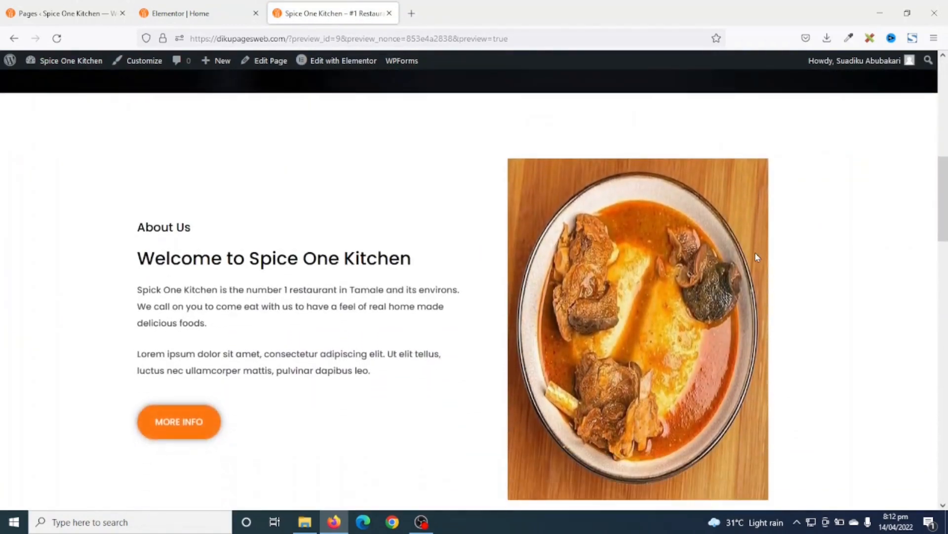
{"action": "scroll", "coordinate": [757, 256], "scroll_direction": "down", "scroll_amount": 1}
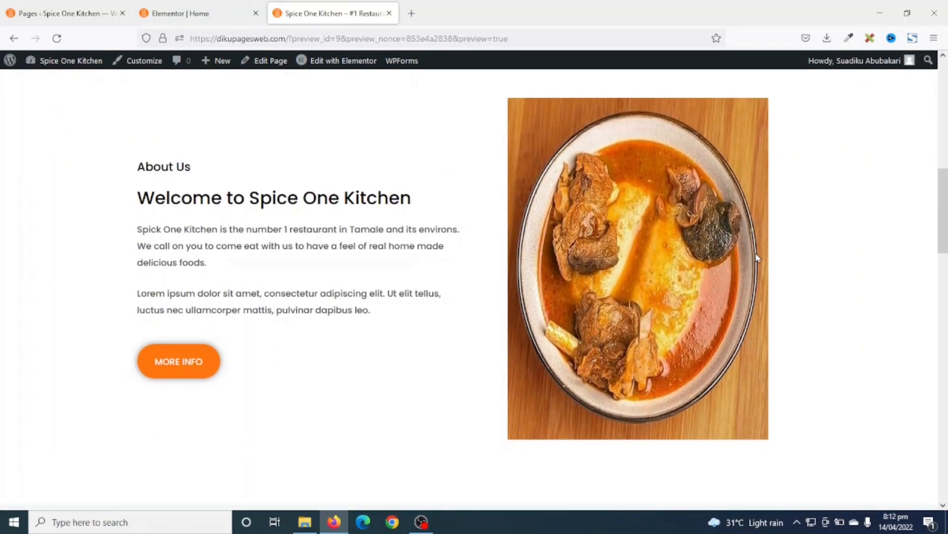
{"action": "left_click", "coordinate": [195, 14]}
{"action": "scroll", "coordinate": [640, 307], "scroll_direction": "down", "scroll_amount": 10}
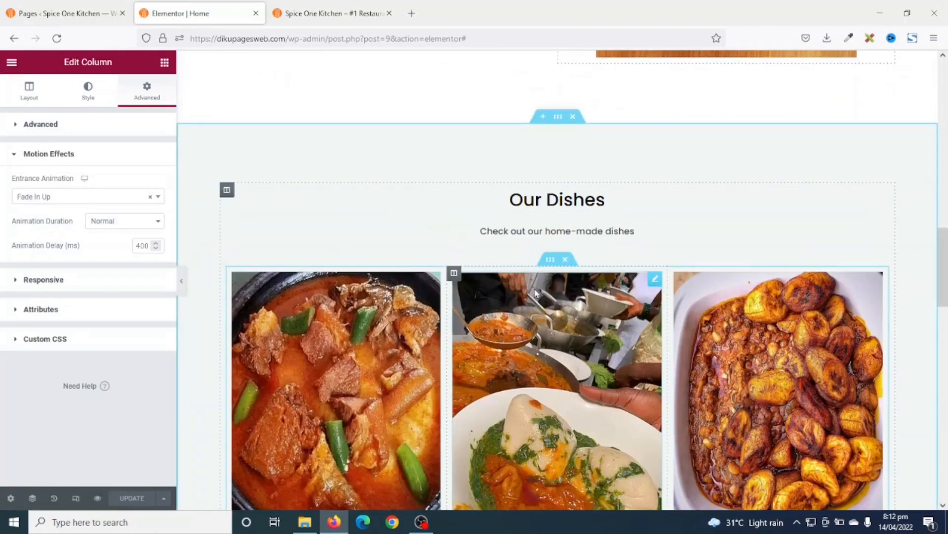
- Give the Our Dishes heading a Fade In Up entrance animation
{"action": "left_click", "coordinate": [556, 200]}
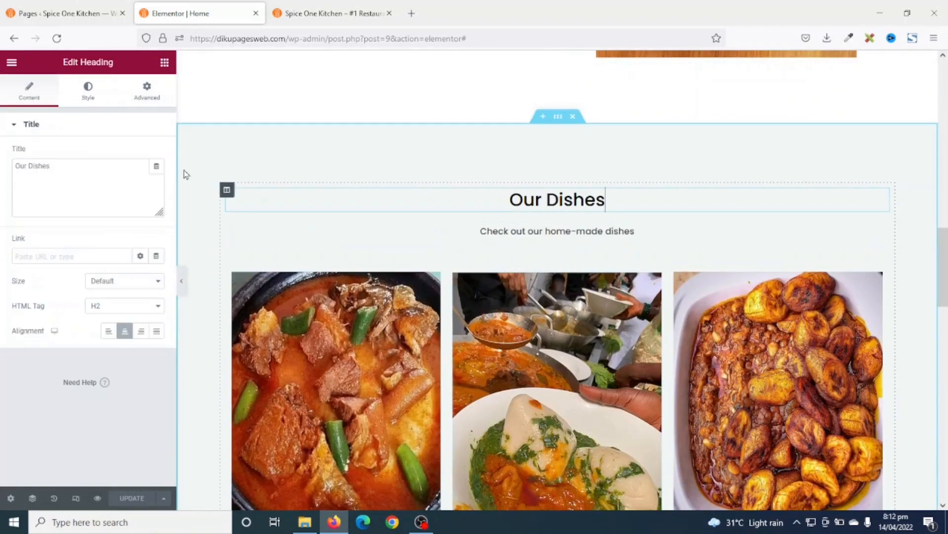
{"action": "left_click", "coordinate": [147, 91]}
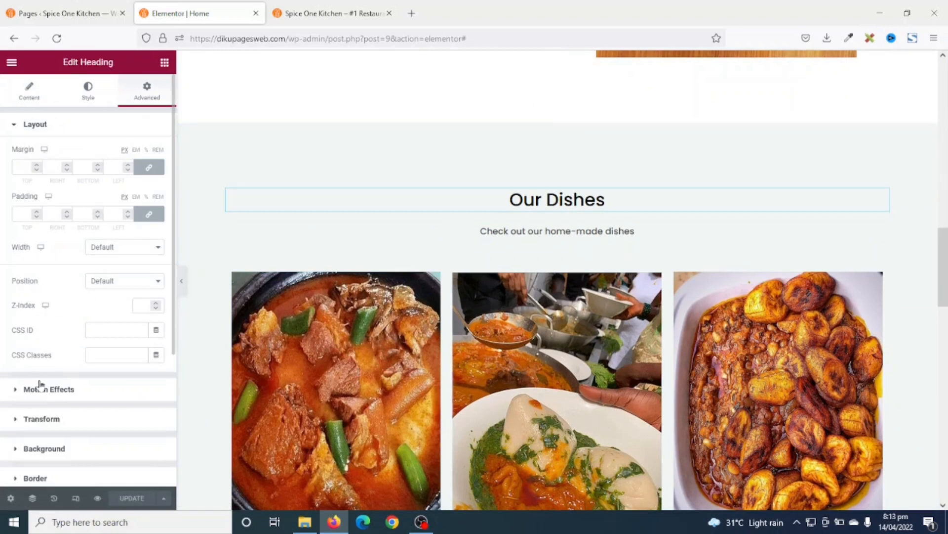
{"action": "left_click", "coordinate": [38, 389]}
{"action": "left_click", "coordinate": [51, 198]}
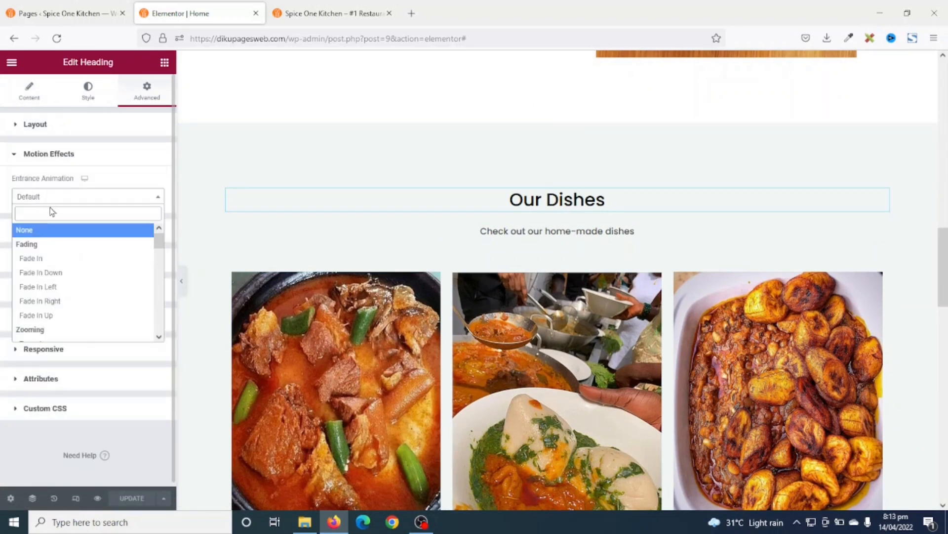
{"action": "left_click", "coordinate": [49, 314]}
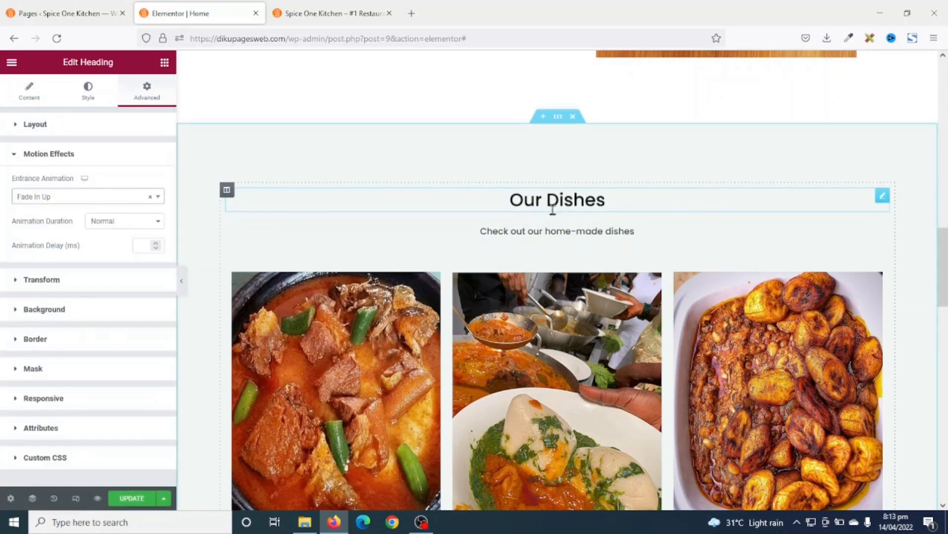
- Make the 'Check out our home-made dishes' subtitle fade in up with a 100 ms delay
{"action": "left_click", "coordinate": [544, 231]}
{"action": "left_click", "coordinate": [147, 91]}
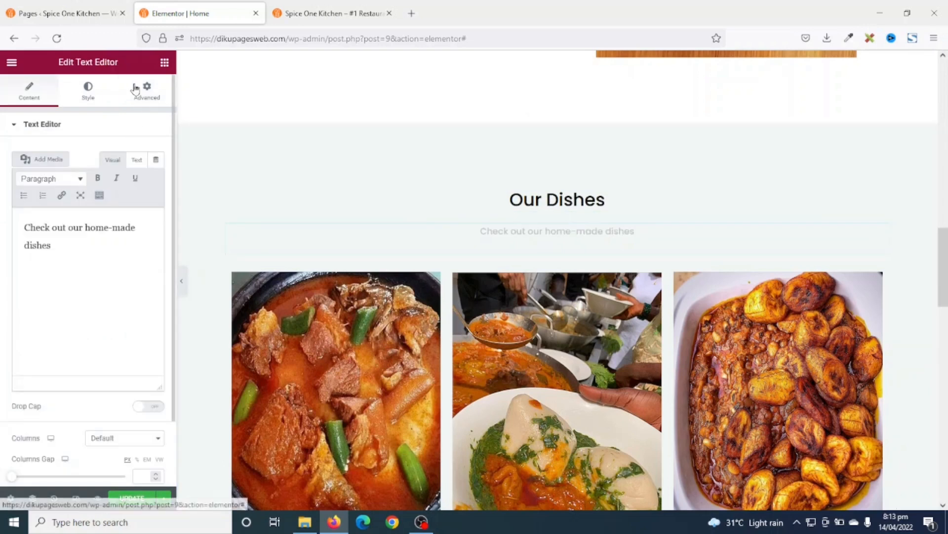
{"action": "left_click", "coordinate": [72, 392]}
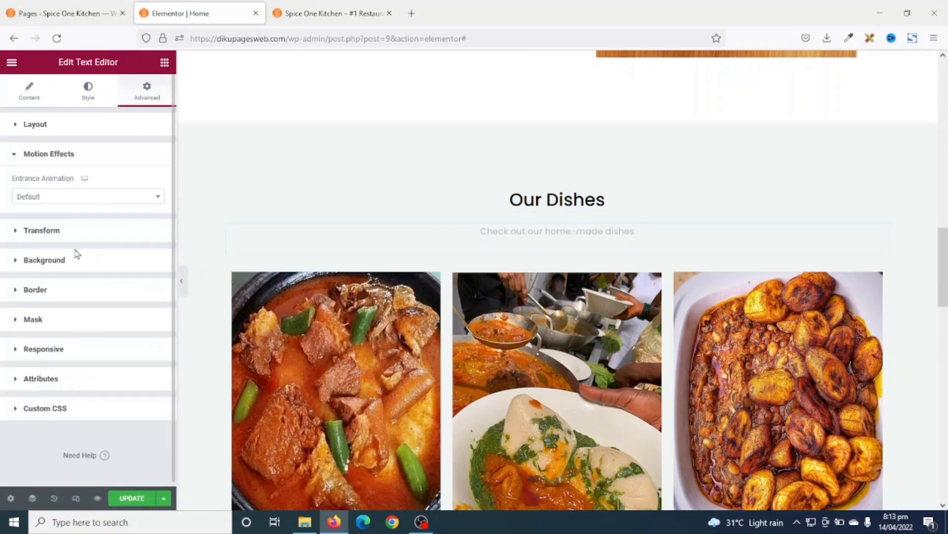
{"action": "left_click", "coordinate": [58, 200]}
{"action": "left_click", "coordinate": [54, 314]}
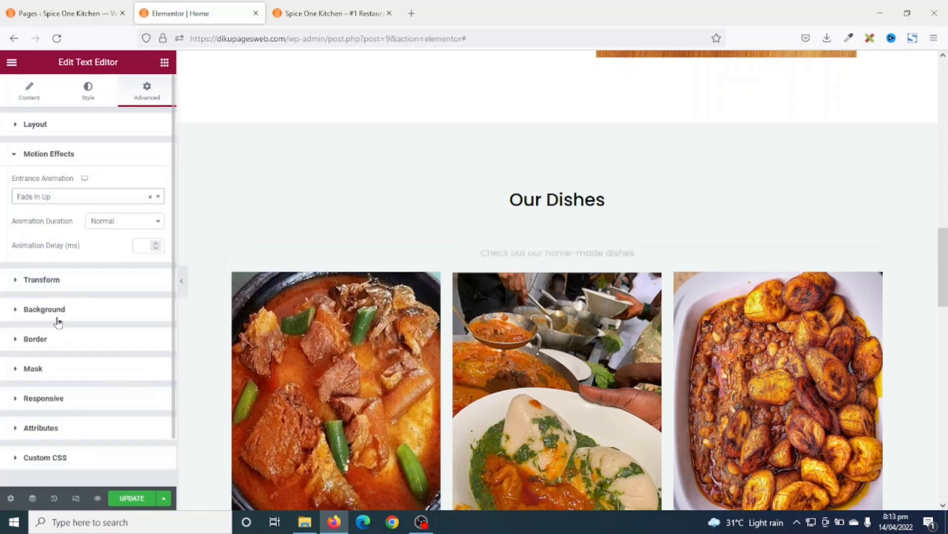
{"action": "left_click", "coordinate": [142, 246]}
{"action": "type", "text": "100"}
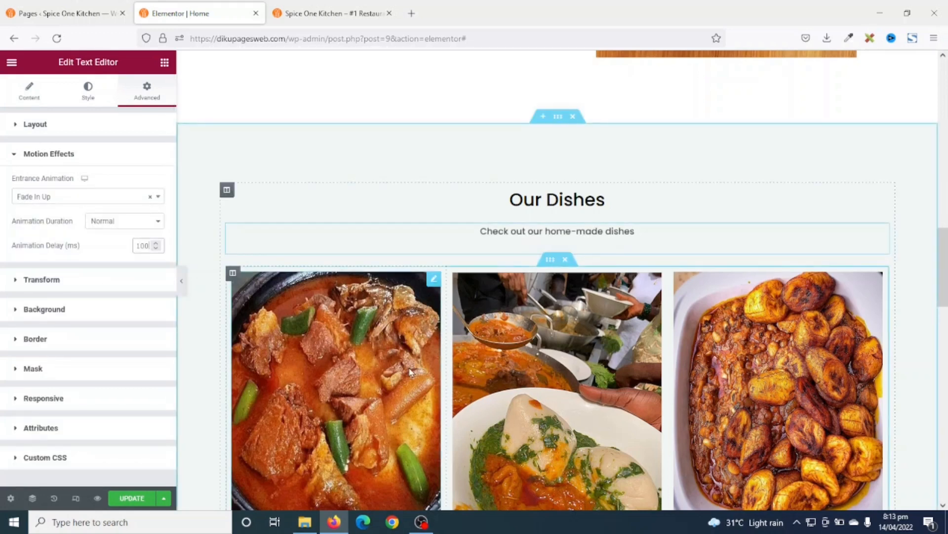
{"action": "scroll", "coordinate": [387, 327], "scroll_direction": "down", "scroll_amount": 2}
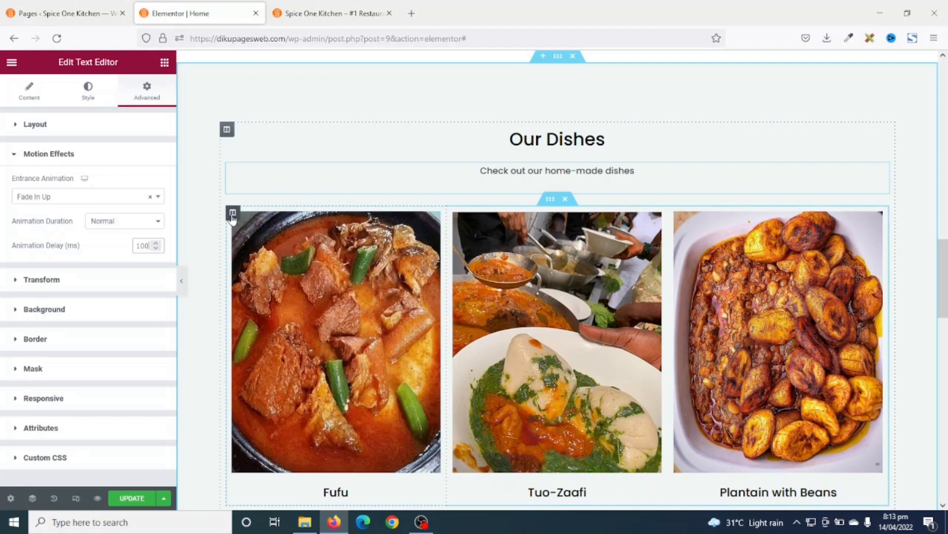
- Make the Fufu dish column fade in up with a 200 ms animation delay
{"action": "left_click", "coordinate": [233, 213]}
{"action": "left_click", "coordinate": [147, 90]}
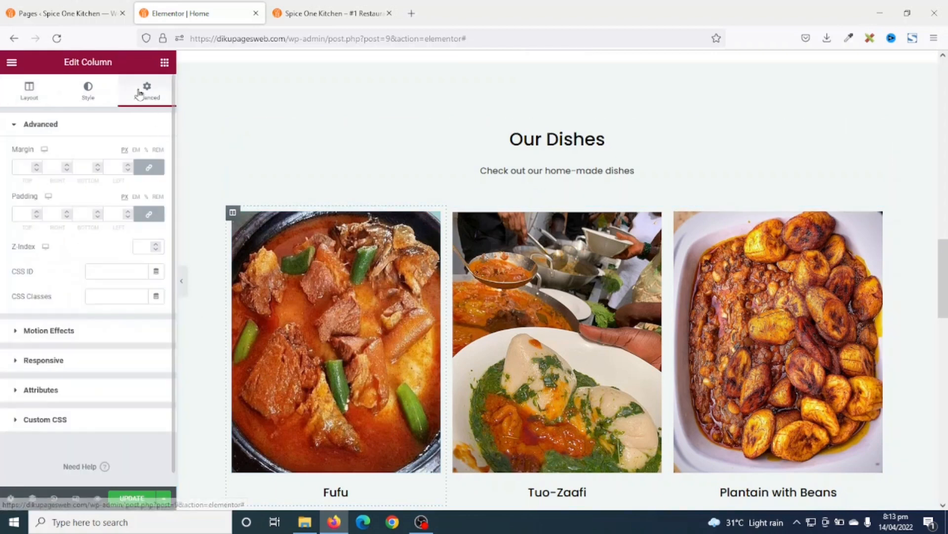
{"action": "left_click", "coordinate": [48, 332]}
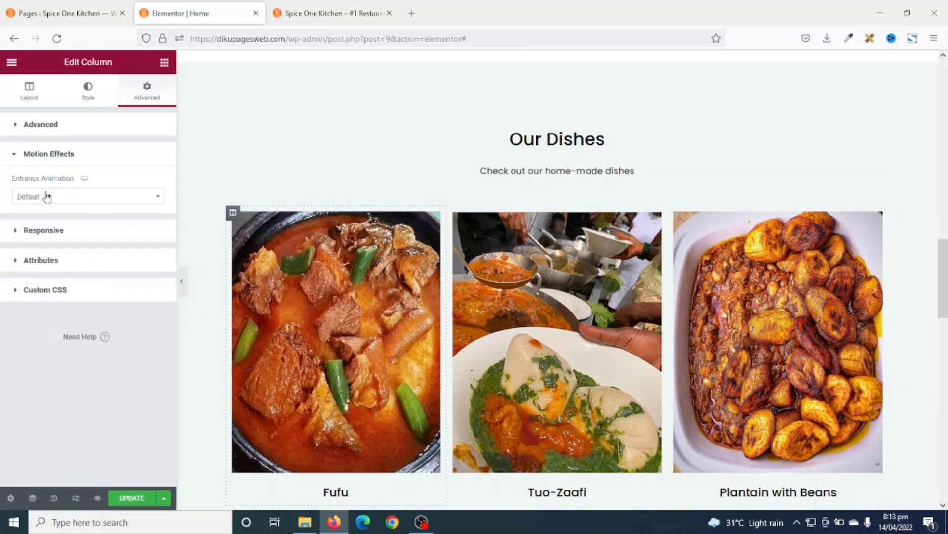
{"action": "left_click", "coordinate": [47, 196]}
{"action": "left_click", "coordinate": [47, 314]}
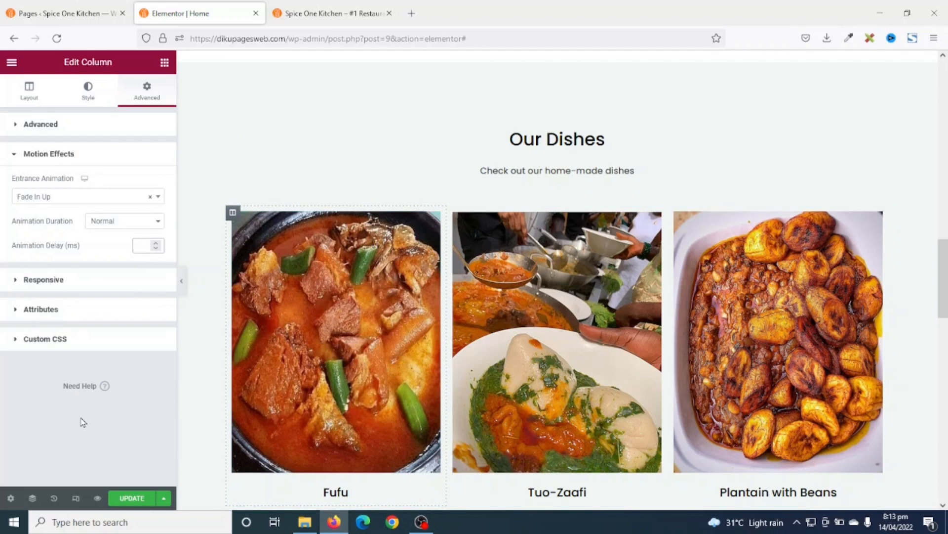
{"action": "type", "text": "200"}
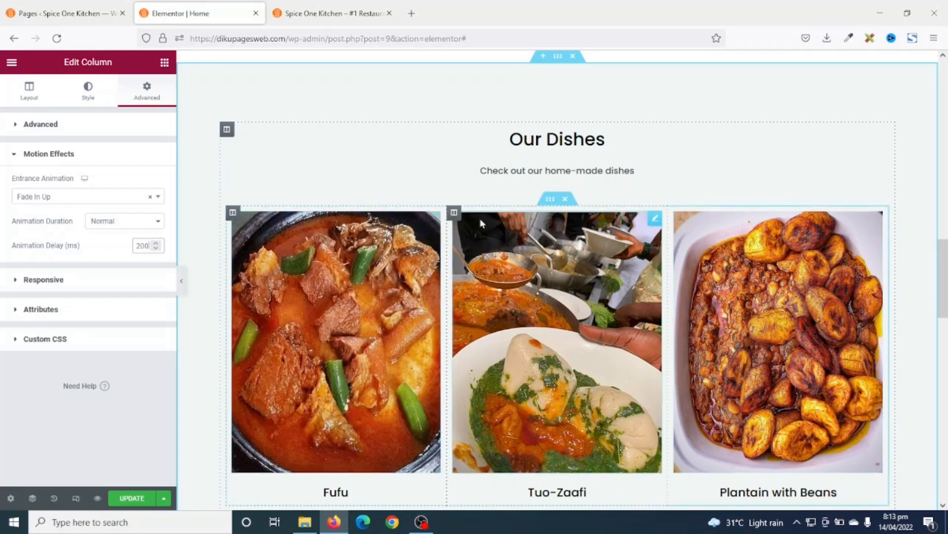
- Select the Tuo-Zaafi dish column and look over the Our Dishes section
{"action": "left_click", "coordinate": [454, 212]}
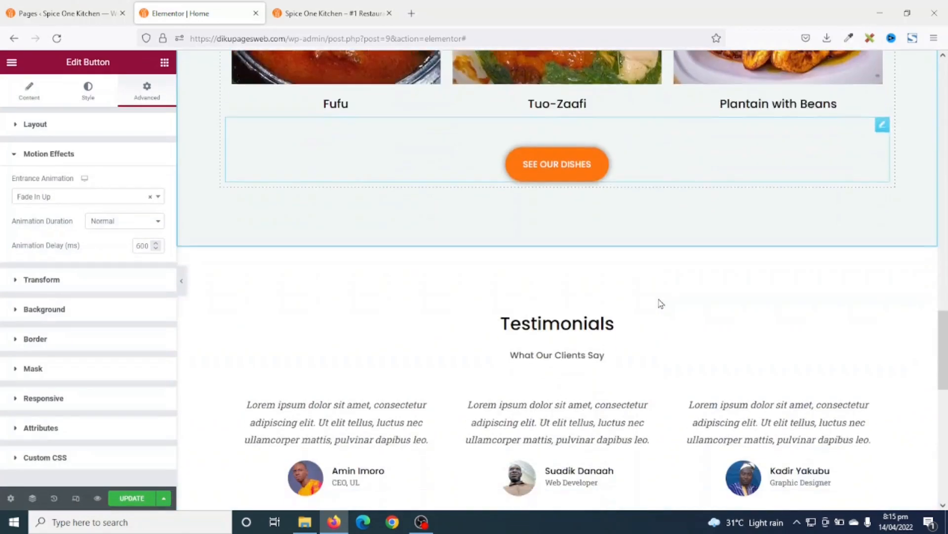
{"action": "scroll", "coordinate": [660, 301], "scroll_direction": "down", "scroll_amount": 2}
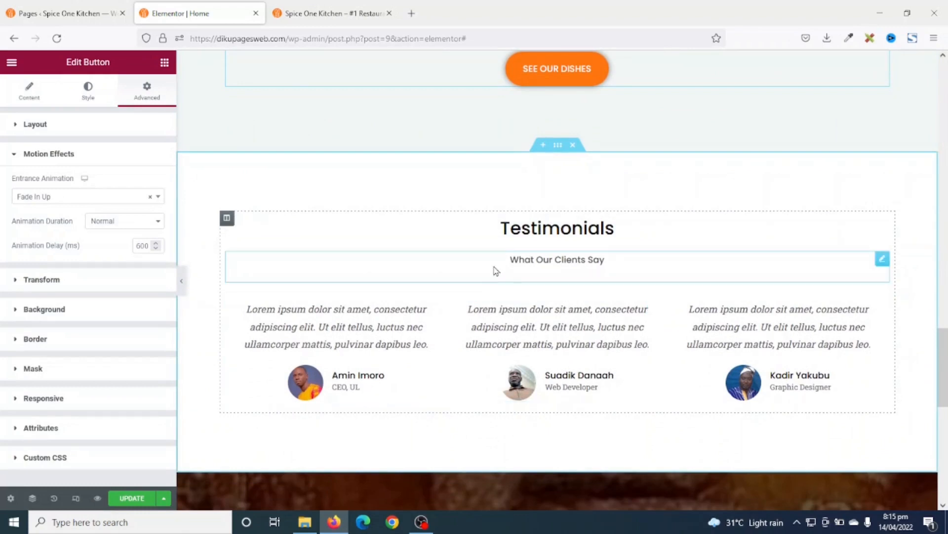
{"action": "scroll", "coordinate": [568, 391], "scroll_direction": "up", "scroll_amount": 6}
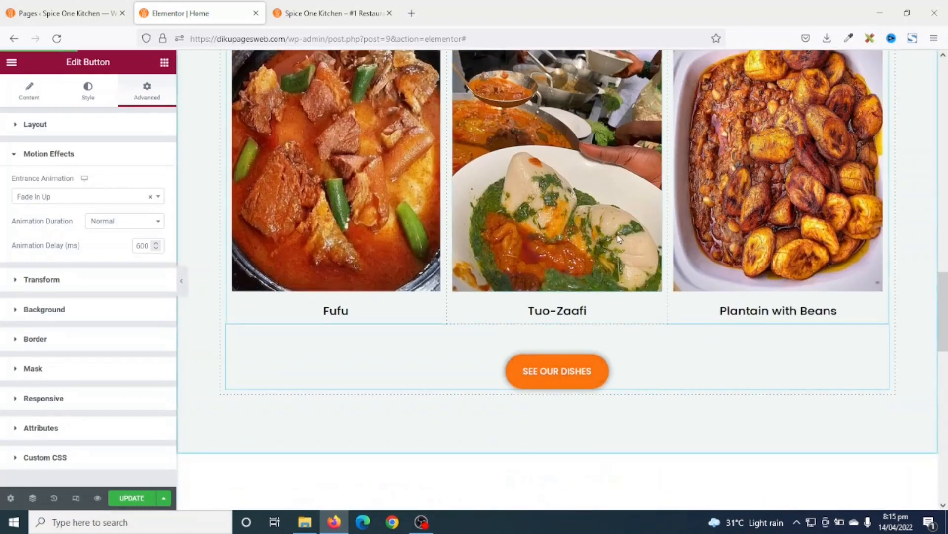
{"action": "scroll", "coordinate": [601, 165], "scroll_direction": "up", "scroll_amount": 3}
{"action": "scroll", "coordinate": [601, 168], "scroll_direction": "down", "scroll_amount": 8}
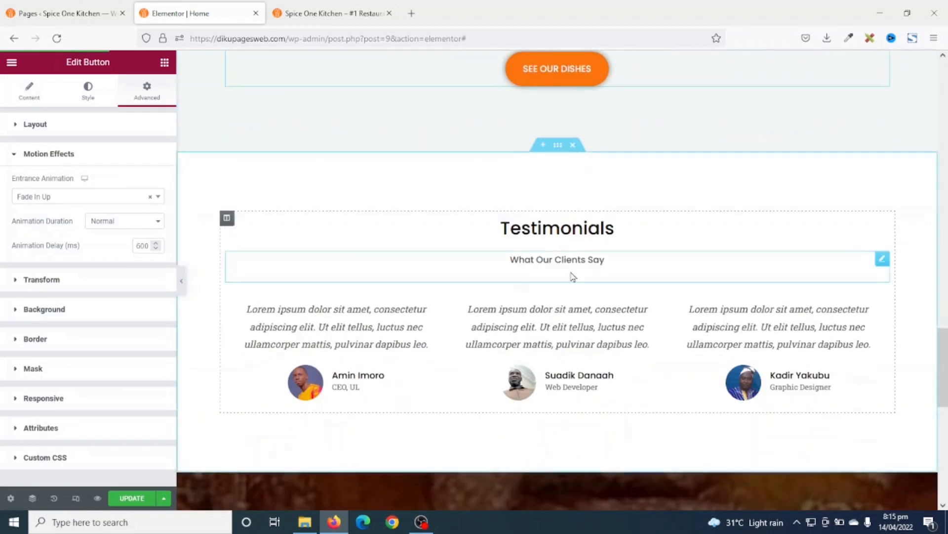
- Give the What Our Clients Say subtitle under the Testimonials heading a Fade In Up entrance
{"action": "left_click", "coordinate": [583, 231]}
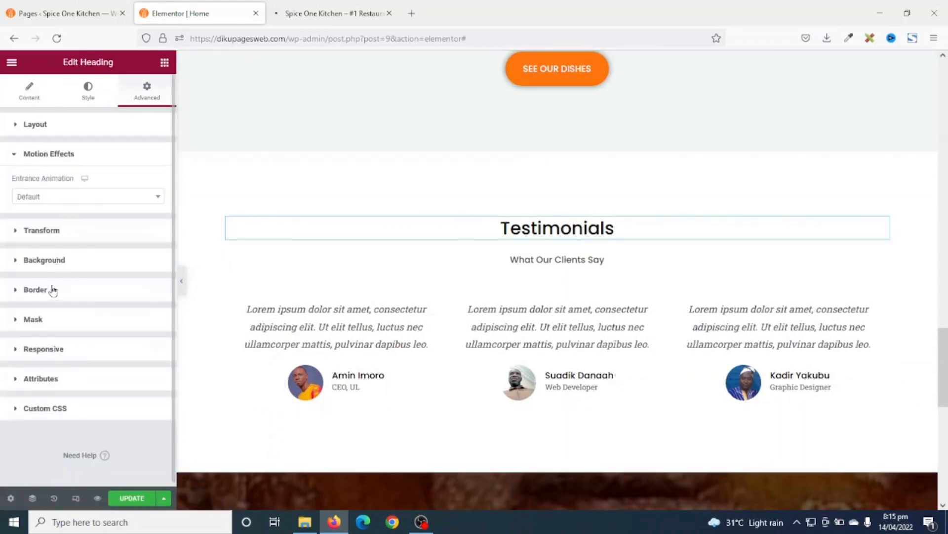
{"action": "left_click", "coordinate": [551, 256]}
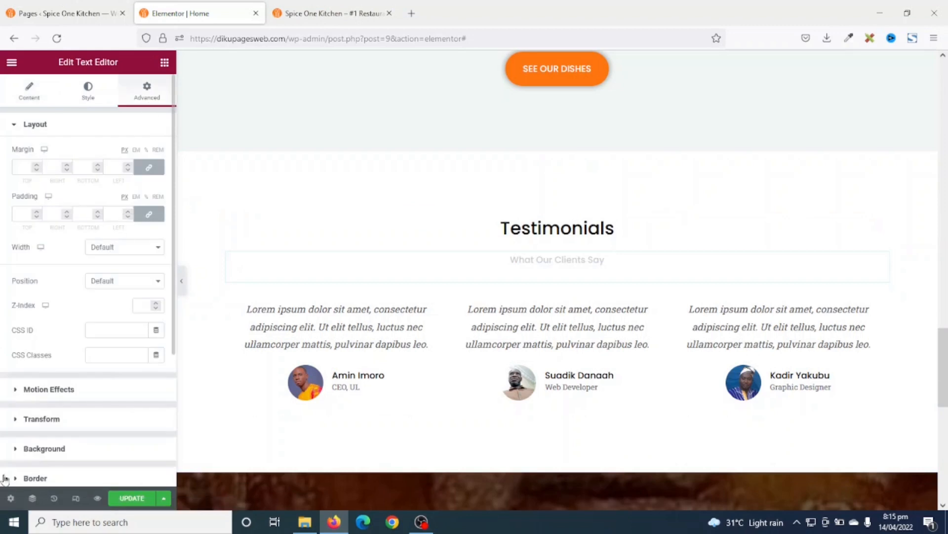
{"action": "left_click", "coordinate": [49, 388]}
{"action": "left_click", "coordinate": [74, 195]}
{"action": "left_click", "coordinate": [42, 312]}
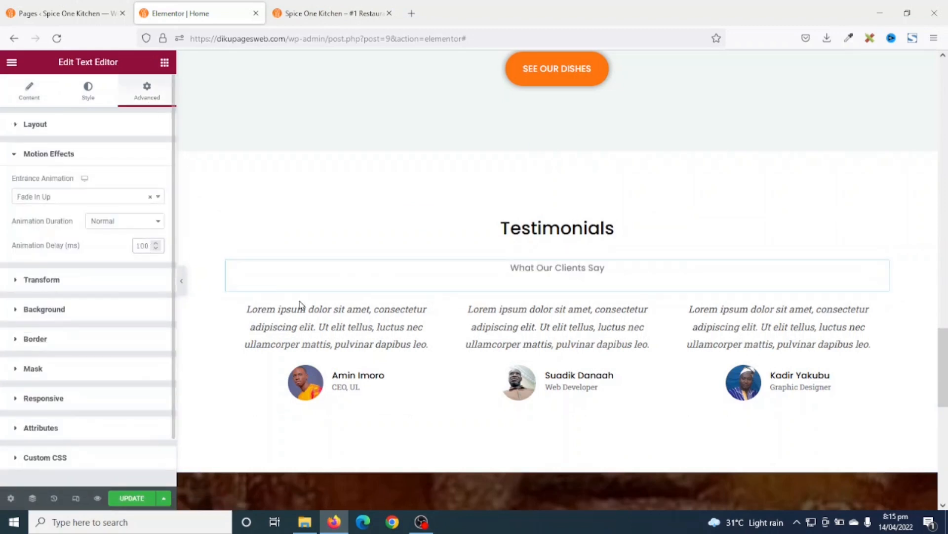
- Make the first testimonial column fade in up with a 200 ms delay
{"action": "left_click", "coordinate": [233, 301]}
{"action": "left_click", "coordinate": [147, 92]}
{"action": "left_click", "coordinate": [49, 331]}
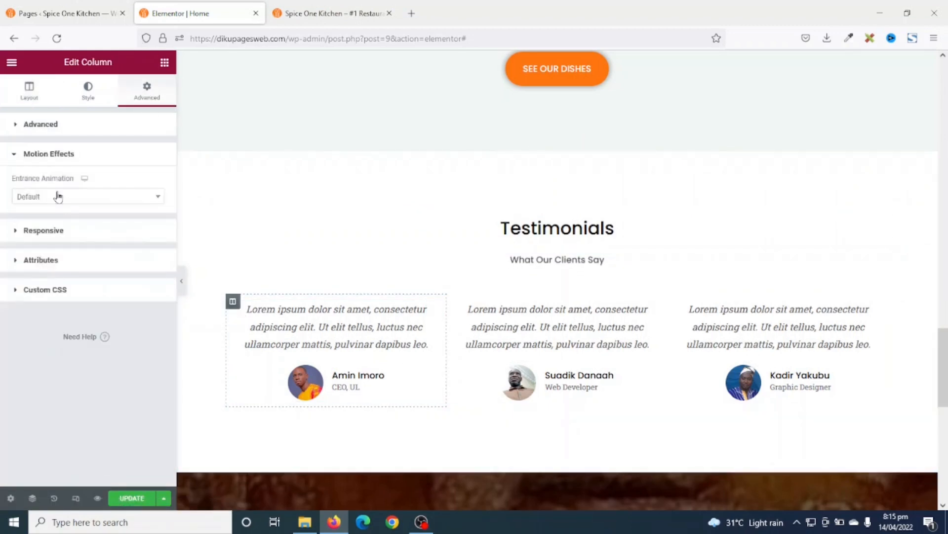
{"action": "left_click", "coordinate": [59, 197]}
{"action": "left_click", "coordinate": [44, 313]}
{"action": "left_click", "coordinate": [142, 243]}
{"action": "type", "text": "200"}
- Give the second testimonial column a Fade In Up entrance animation
{"action": "left_click", "coordinate": [454, 301]}
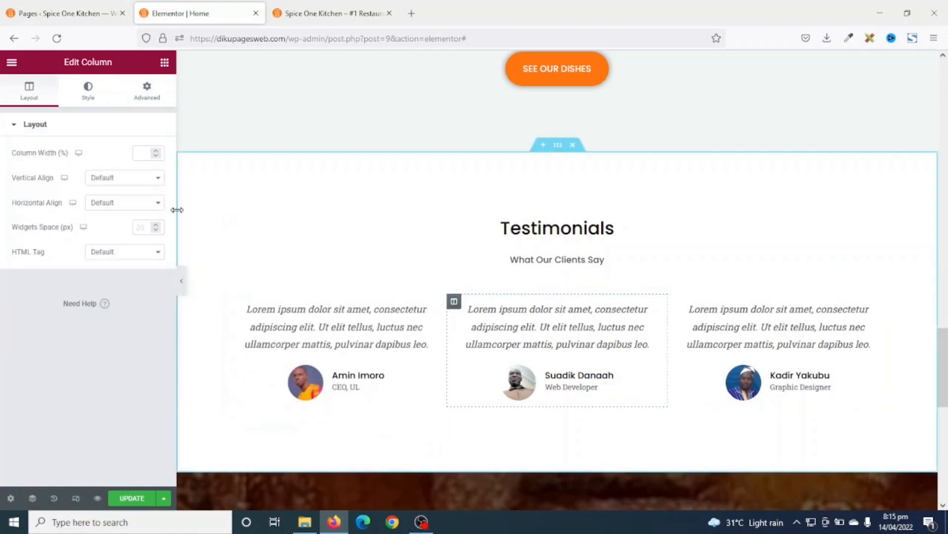
{"action": "left_click", "coordinate": [147, 91]}
{"action": "left_click", "coordinate": [49, 333]}
{"action": "left_click", "coordinate": [74, 196]}
{"action": "left_click", "coordinate": [84, 315]}
{"action": "left_click", "coordinate": [142, 246]}
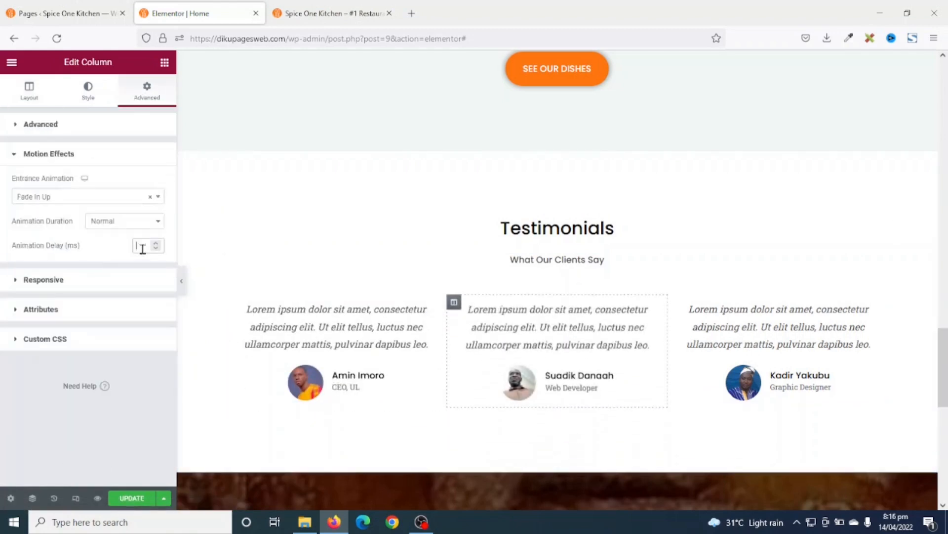
- Make the third testimonial column fade in up with a 400 ms delay
{"action": "left_click", "coordinate": [675, 301]}
{"action": "left_click", "coordinate": [146, 91]}
{"action": "left_click", "coordinate": [56, 333]}
{"action": "left_click", "coordinate": [74, 196]}
{"action": "left_click", "coordinate": [60, 315]}
{"action": "left_click", "coordinate": [143, 245]}
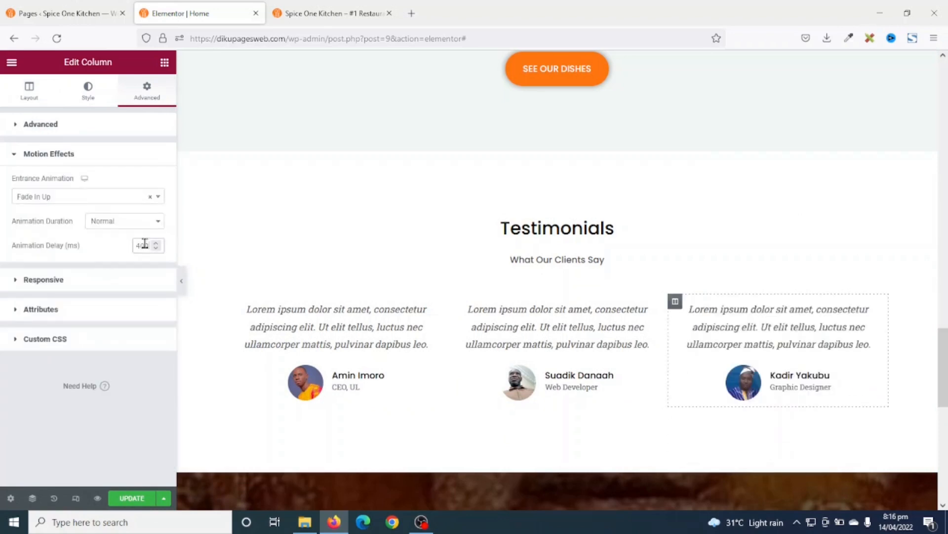
{"action": "scroll", "coordinate": [568, 327], "scroll_direction": "down", "scroll_amount": 5}
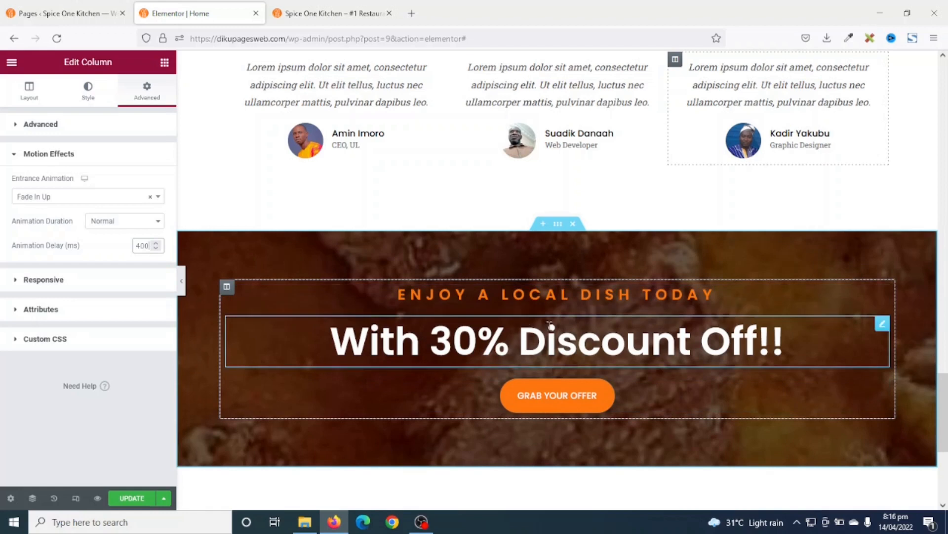
- Give the 'ENJOY A LOCAL DISH TODAY' heading a Fade In Left entrance animation
{"action": "left_click", "coordinate": [535, 294]}
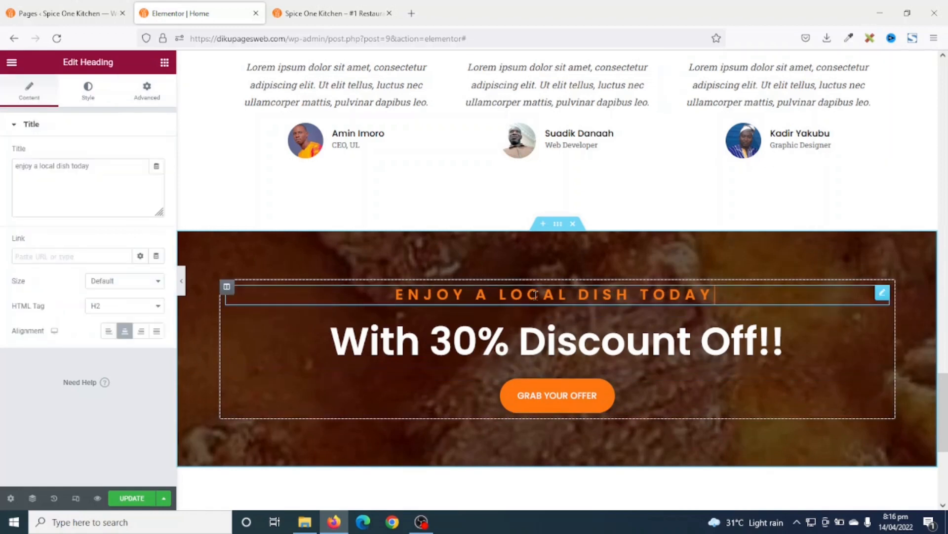
{"action": "left_click", "coordinate": [151, 88]}
{"action": "left_click", "coordinate": [40, 390]}
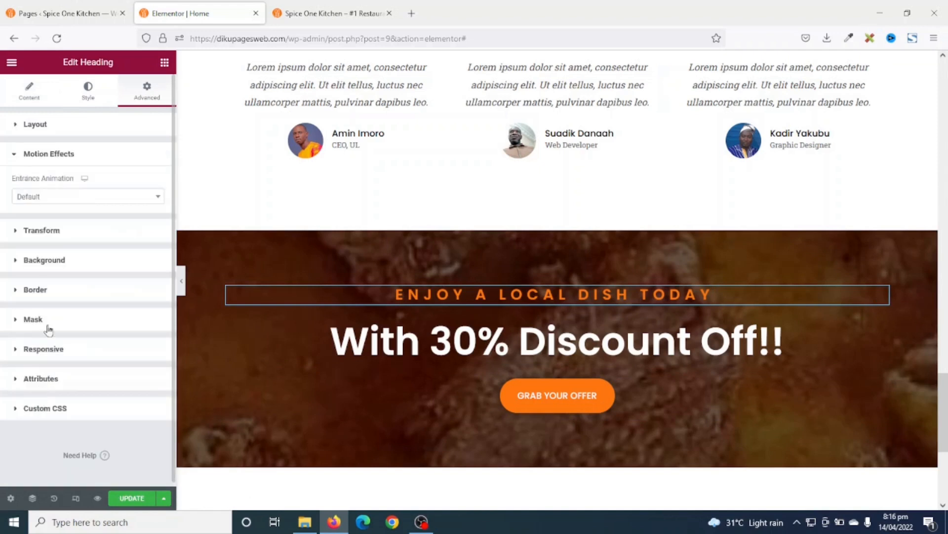
{"action": "left_click", "coordinate": [49, 200]}
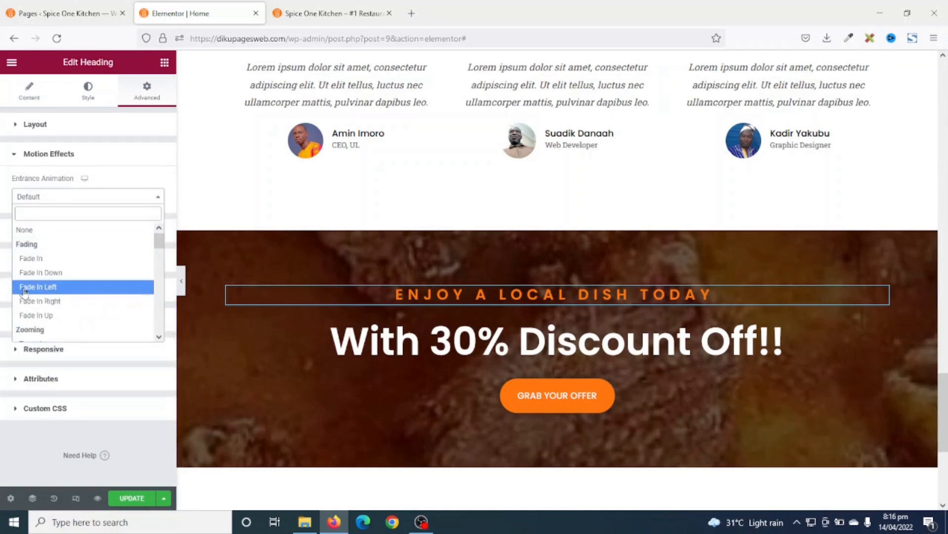
{"action": "left_click", "coordinate": [48, 289]}
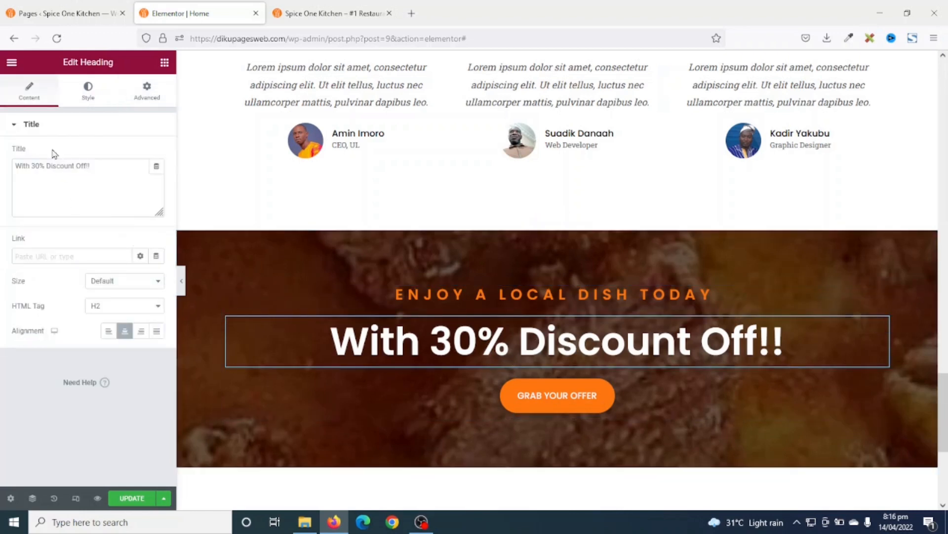
- Give the 'With 30% Discount Off!!' heading a Fade In Right entrance with a 100 ms delay
{"action": "left_click", "coordinate": [146, 92]}
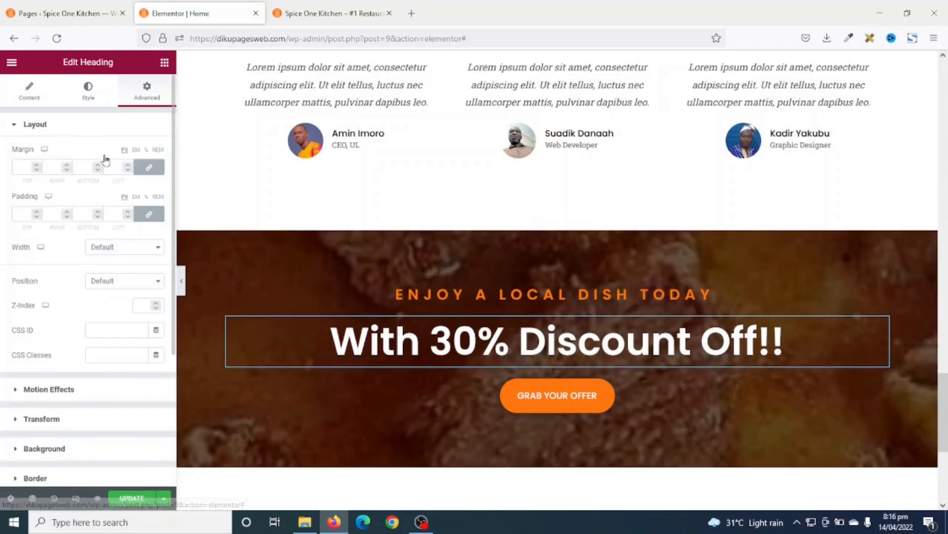
{"action": "left_click", "coordinate": [48, 390]}
{"action": "left_click", "coordinate": [60, 197]}
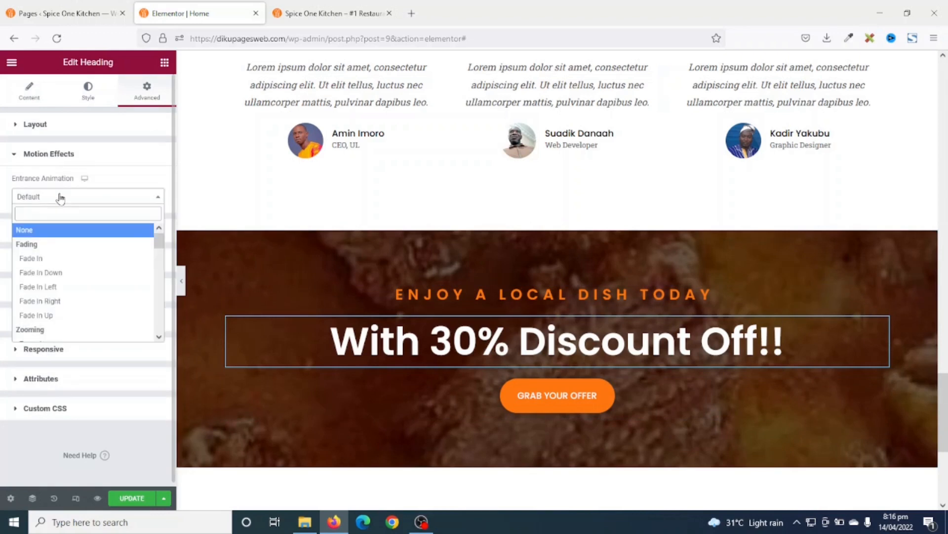
{"action": "left_click", "coordinate": [60, 302]}
{"action": "left_click", "coordinate": [142, 246]}
{"action": "type", "text": "100"}
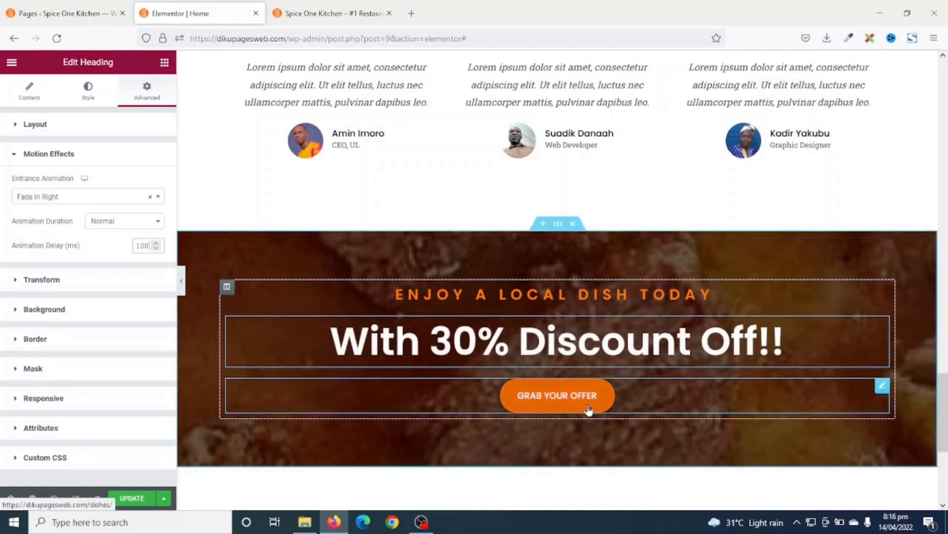
{"action": "left_click", "coordinate": [558, 398]}
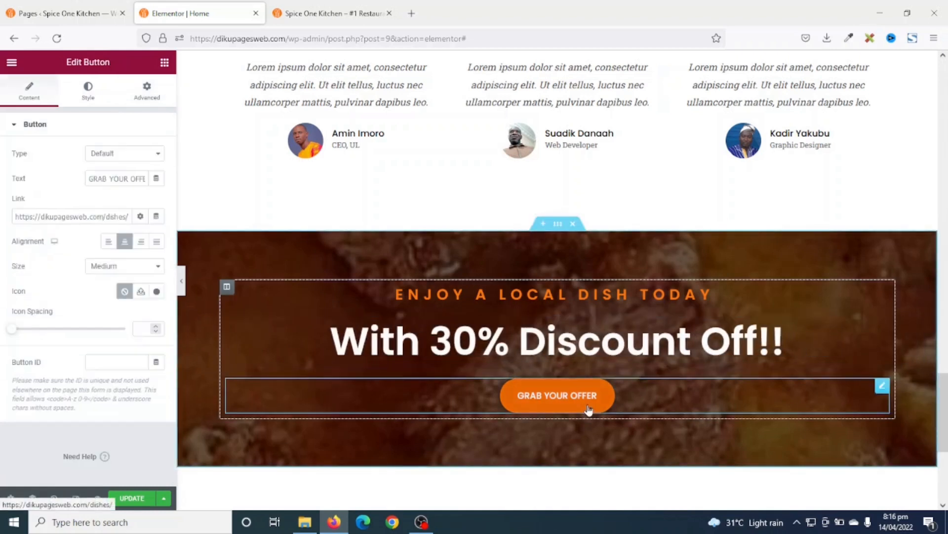
- Make the GRAB YOUR OFFER button fade in left after a 200 ms delay, then update the page
{"action": "left_click", "coordinate": [147, 92]}
{"action": "left_click", "coordinate": [30, 390]}
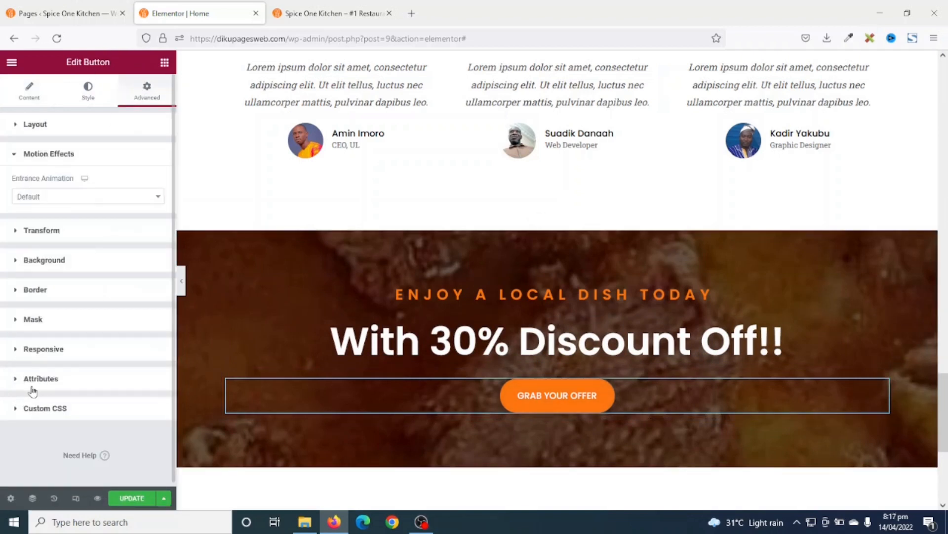
{"action": "left_click", "coordinate": [64, 198]}
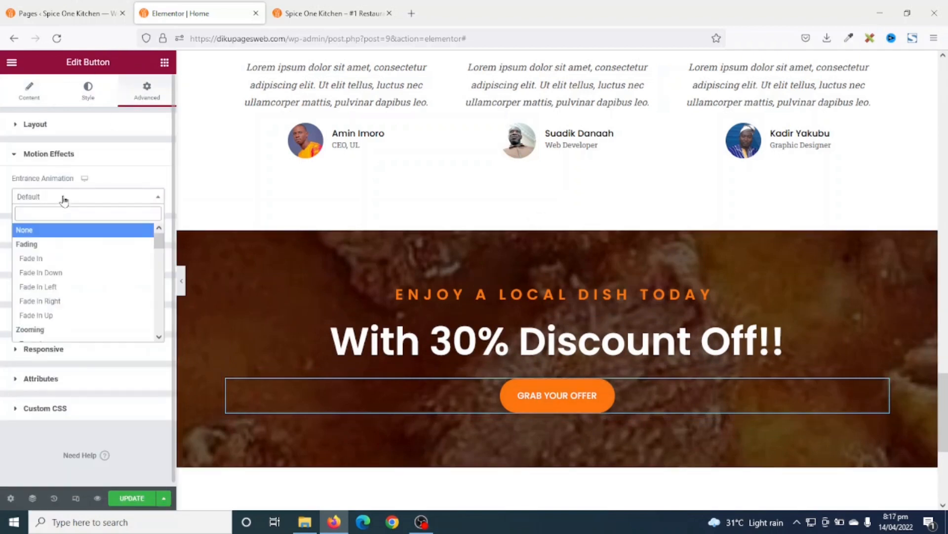
{"action": "left_click", "coordinate": [35, 288]}
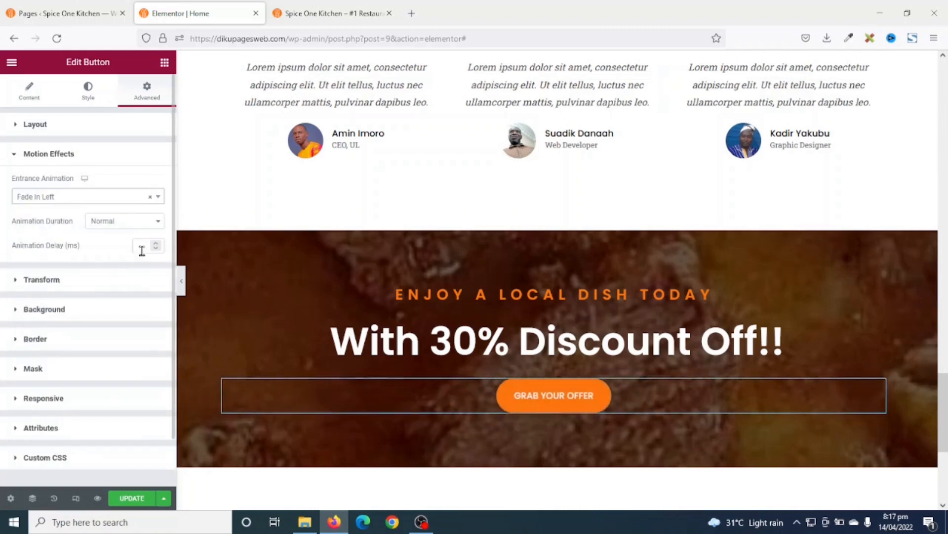
{"action": "left_click", "coordinate": [143, 245]}
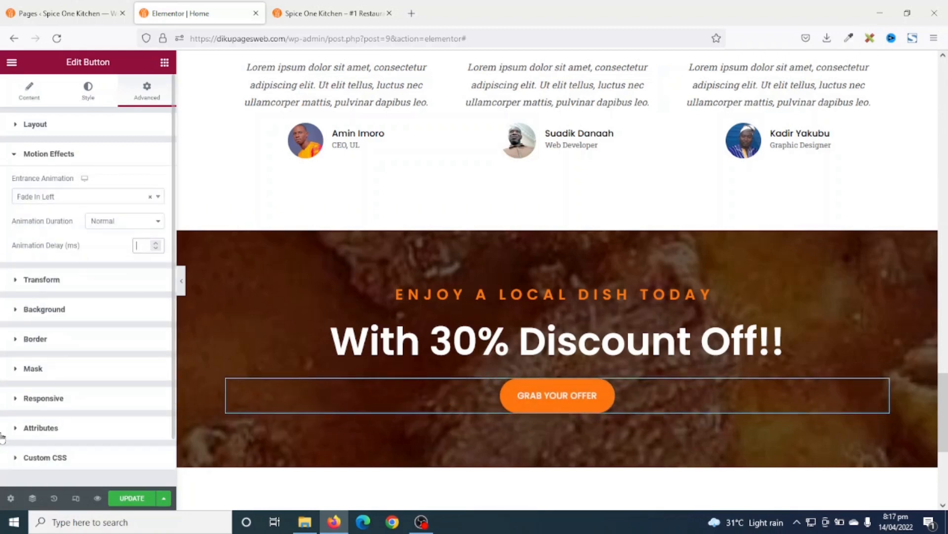
{"action": "type", "text": "200"}
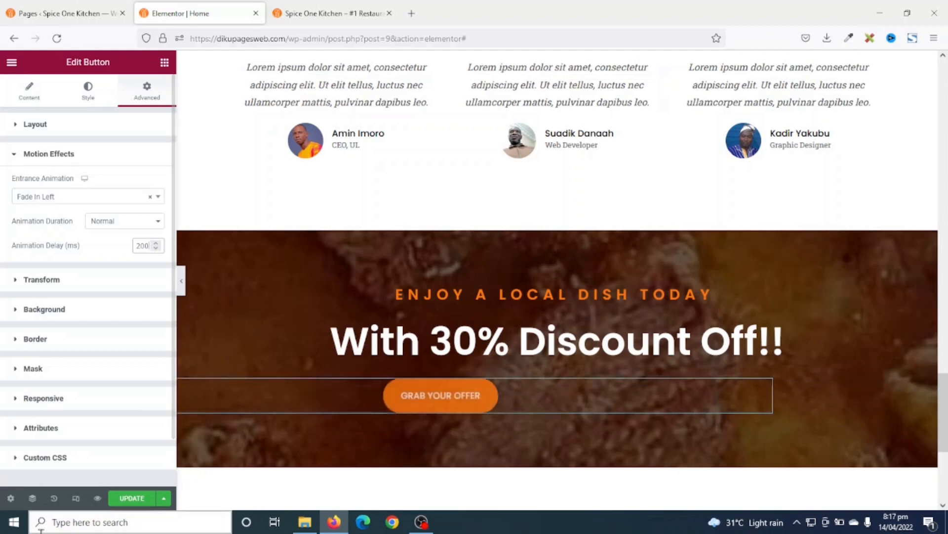
{"action": "left_click", "coordinate": [130, 499]}
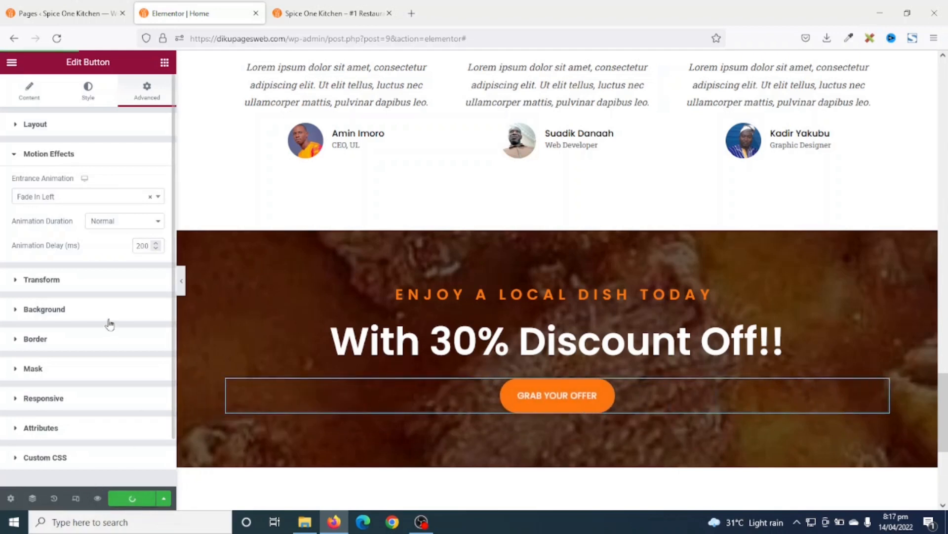
- Switch to the Spice One Kitchen preview tab and return to the top of the home page
{"action": "left_click", "coordinate": [327, 13]}
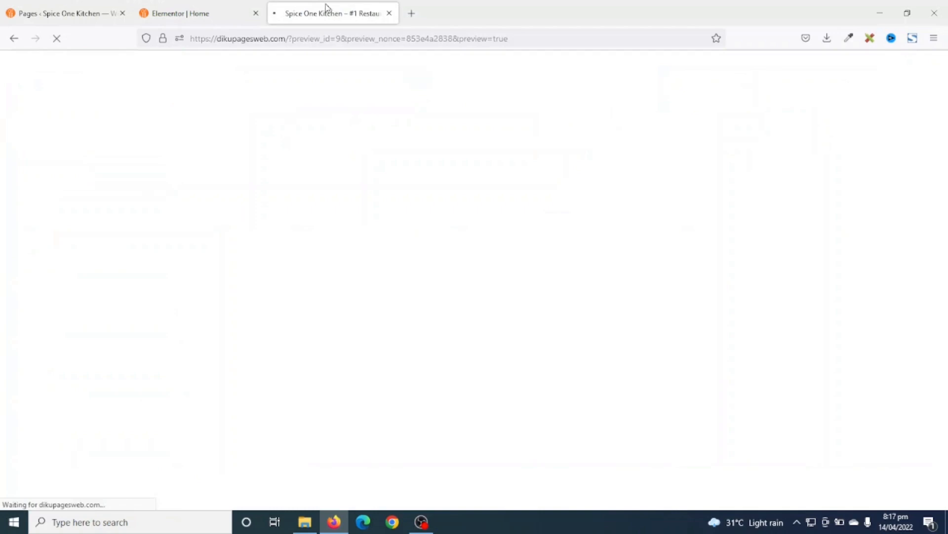
{"action": "scroll", "coordinate": [909, 208], "scroll_direction": "down", "scroll_amount": 3}
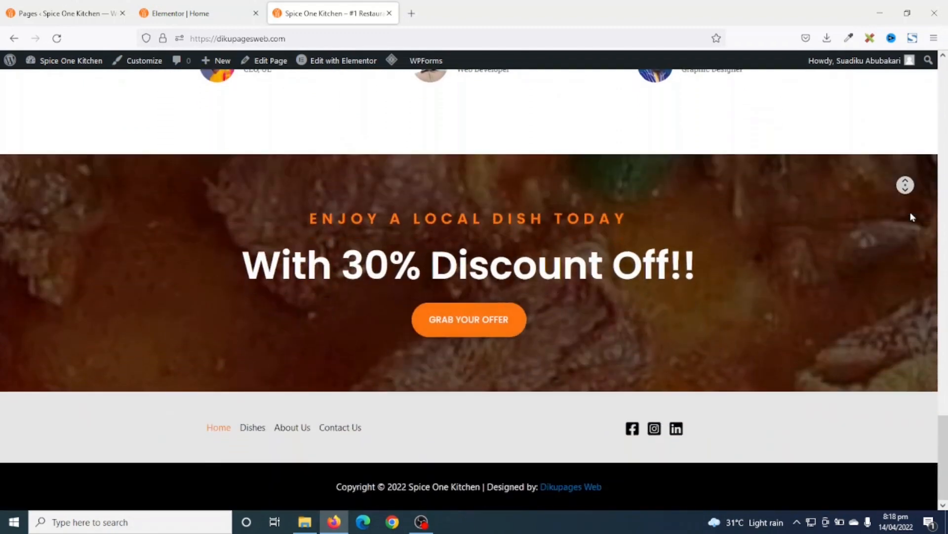
{"action": "middle_click", "coordinate": [912, 218]}
{"action": "left_click_drag", "start_coordinate": [943, 430], "coordinate": [947, 43]}
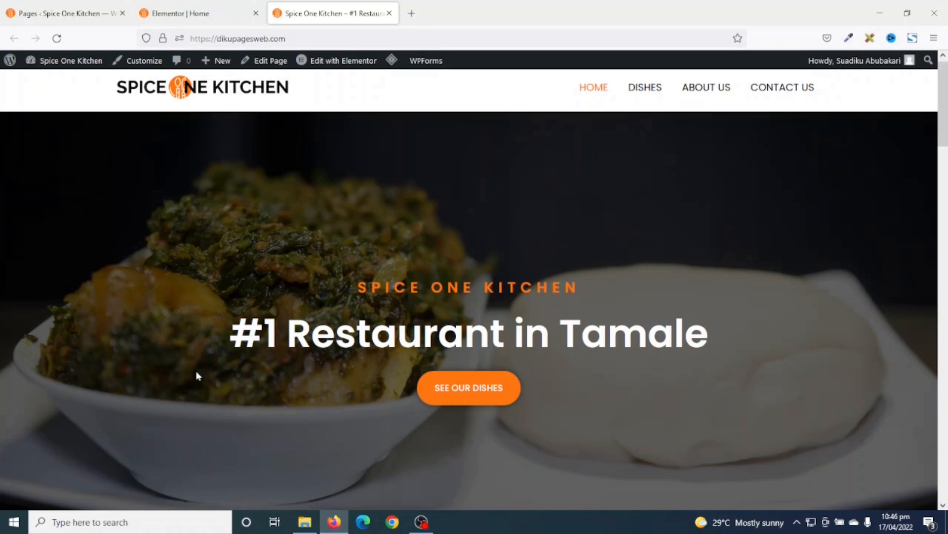
{"action": "left_click_drag", "start_coordinate": [355, 291], "coordinate": [593, 299]}
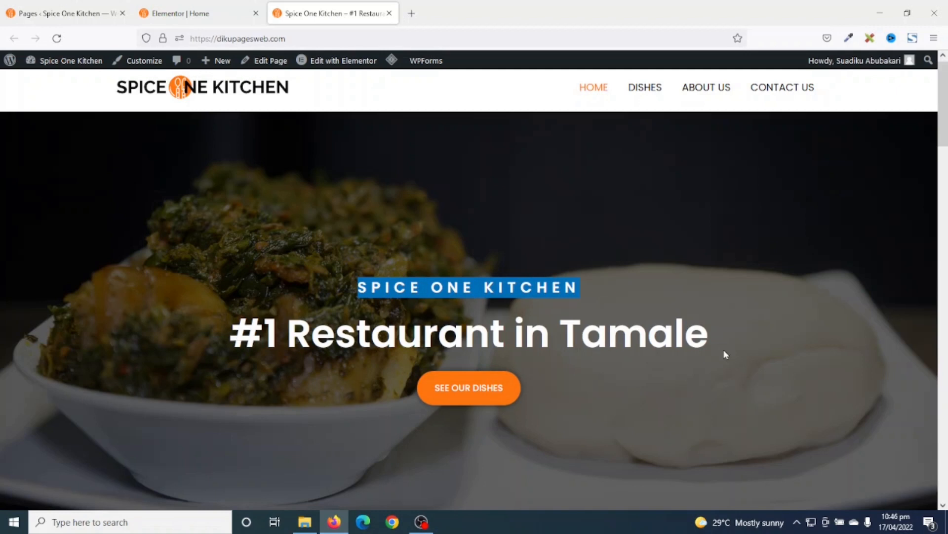
{"action": "left_click", "coordinate": [635, 434]}
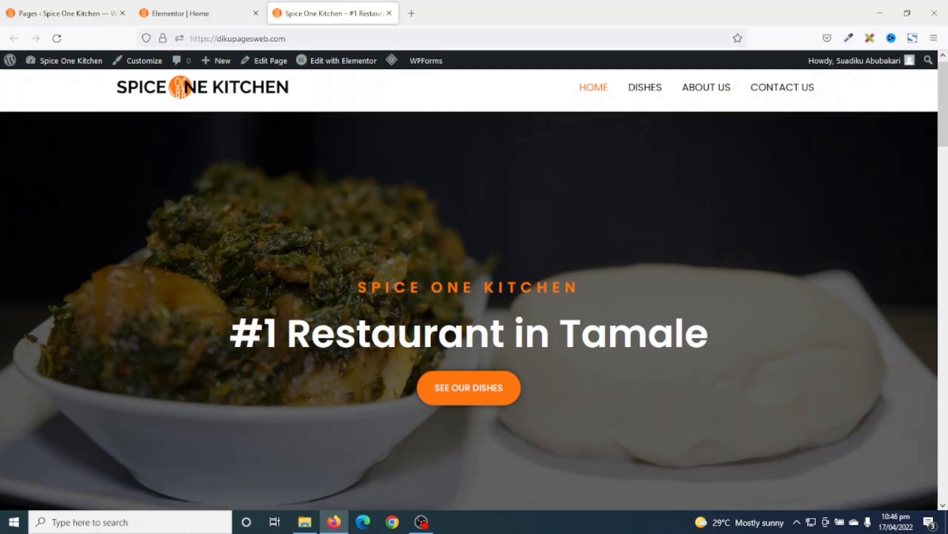
{"action": "left_click_drag", "start_coordinate": [227, 337], "coordinate": [564, 347]}
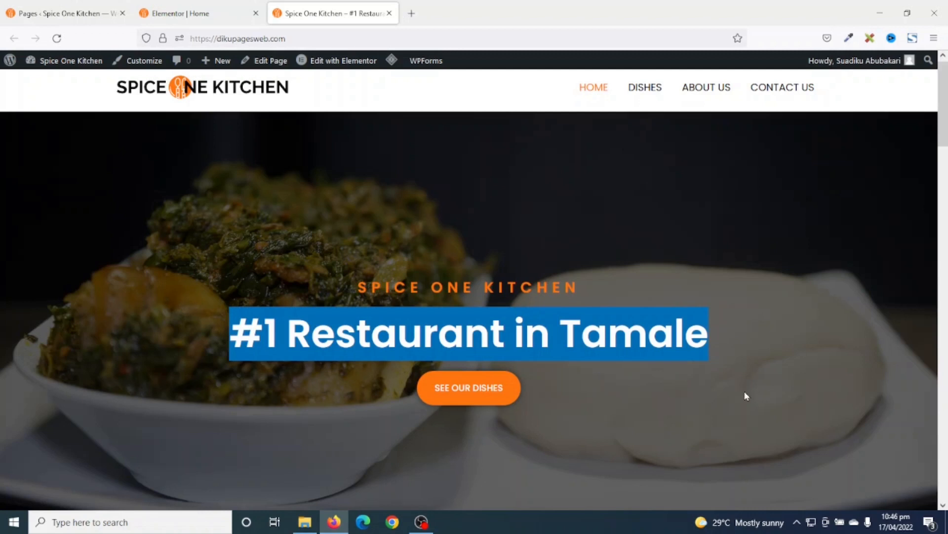
{"action": "scroll", "coordinate": [718, 366], "scroll_direction": "down", "scroll_amount": 10}
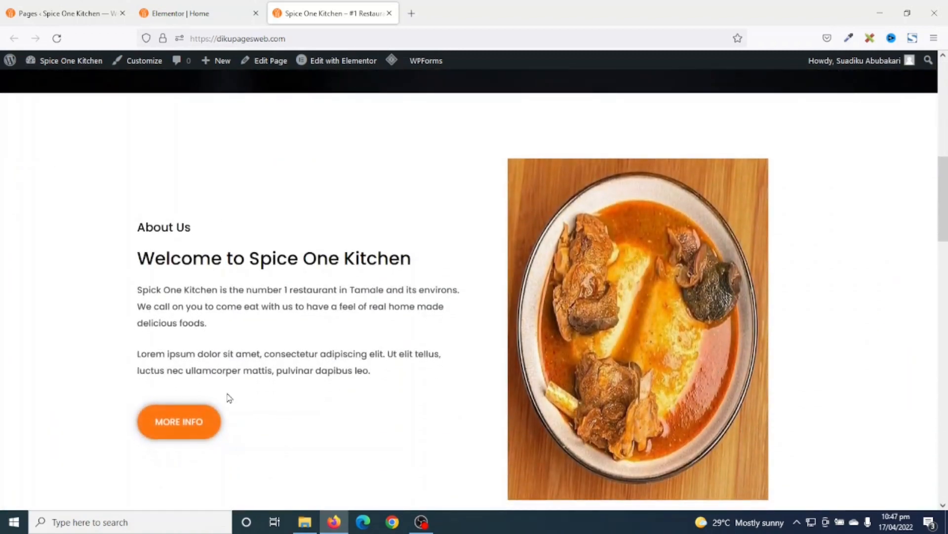
{"action": "left_click_drag", "start_coordinate": [146, 230], "coordinate": [191, 228]}
{"action": "left_click_drag", "start_coordinate": [139, 262], "coordinate": [412, 262]}
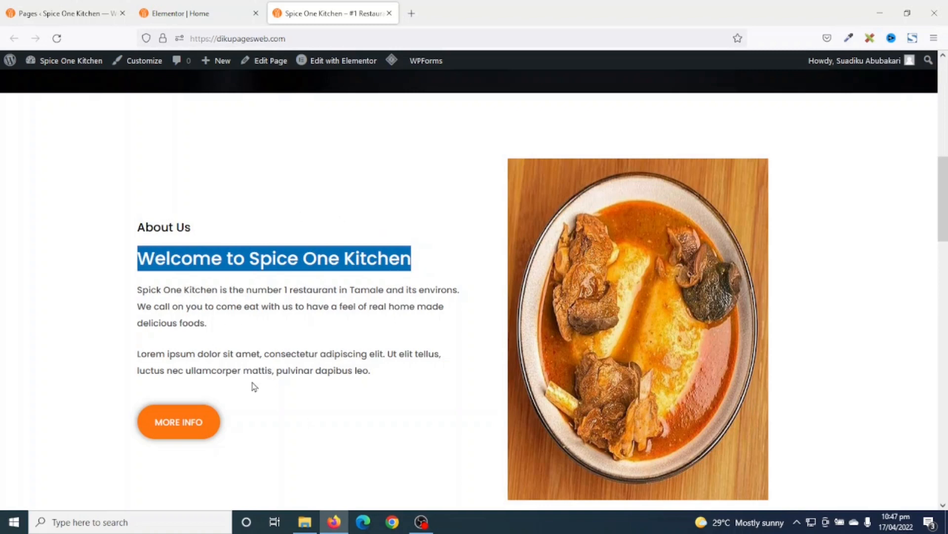
{"action": "left_click_drag", "start_coordinate": [142, 291], "coordinate": [322, 374]}
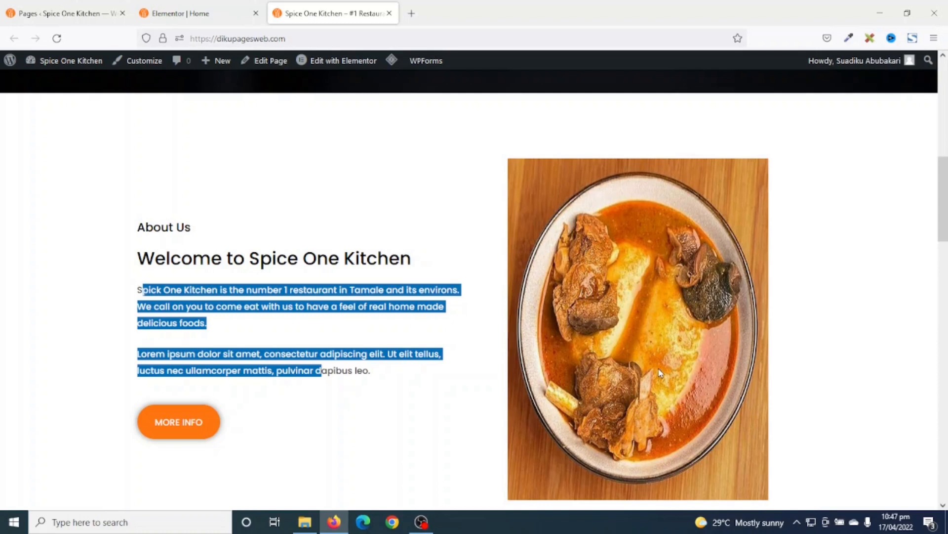
{"action": "scroll", "coordinate": [664, 372], "scroll_direction": "down", "scroll_amount": 9}
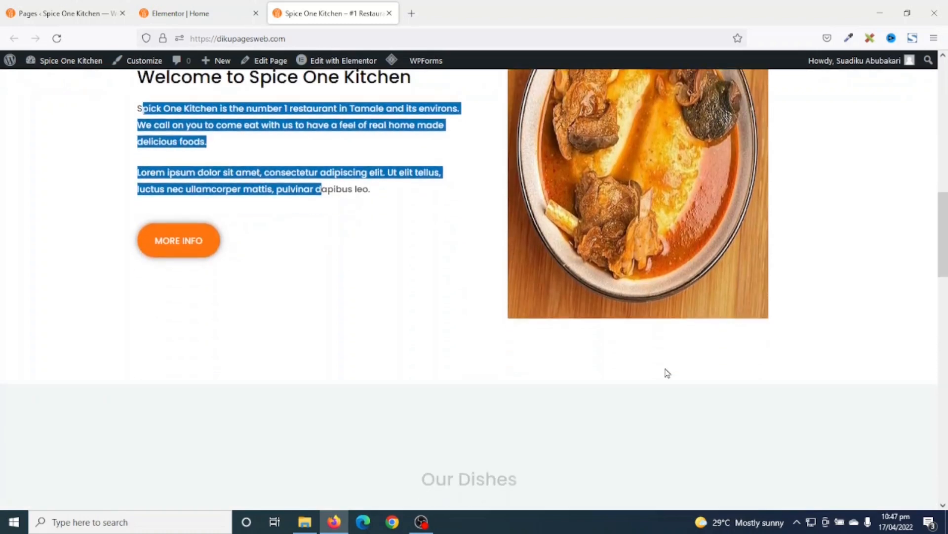
{"action": "scroll", "coordinate": [668, 373], "scroll_direction": "down", "scroll_amount": 2}
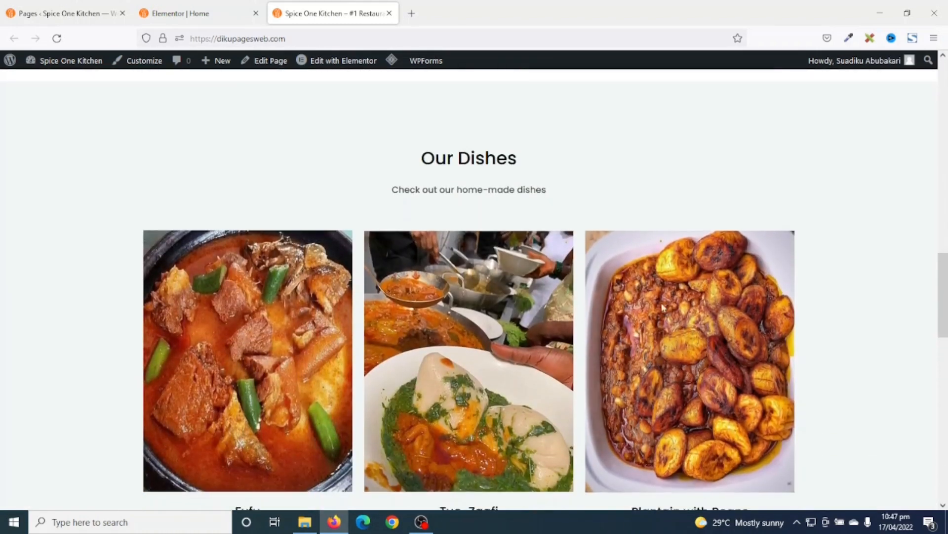
{"action": "scroll", "coordinate": [458, 439], "scroll_direction": "down", "scroll_amount": 1}
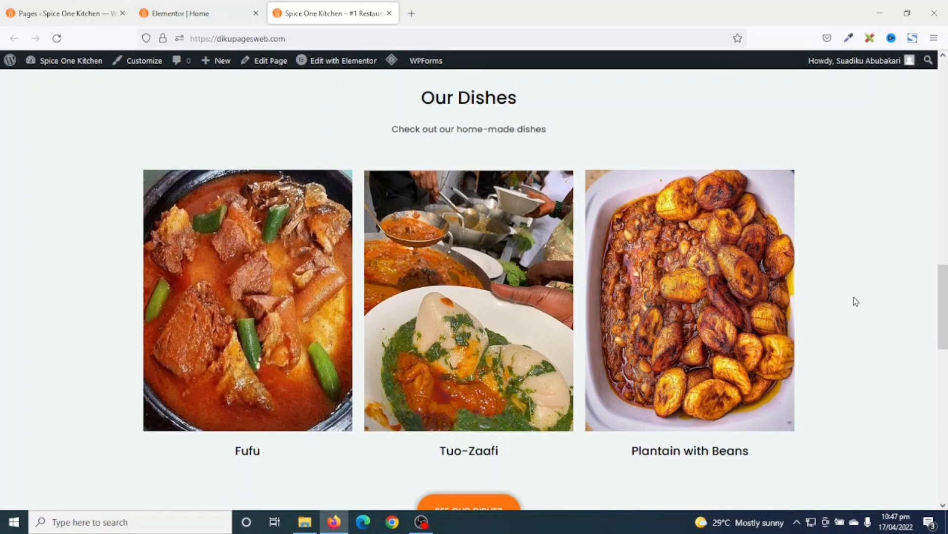
{"action": "scroll", "coordinate": [865, 280], "scroll_direction": "down", "scroll_amount": 2}
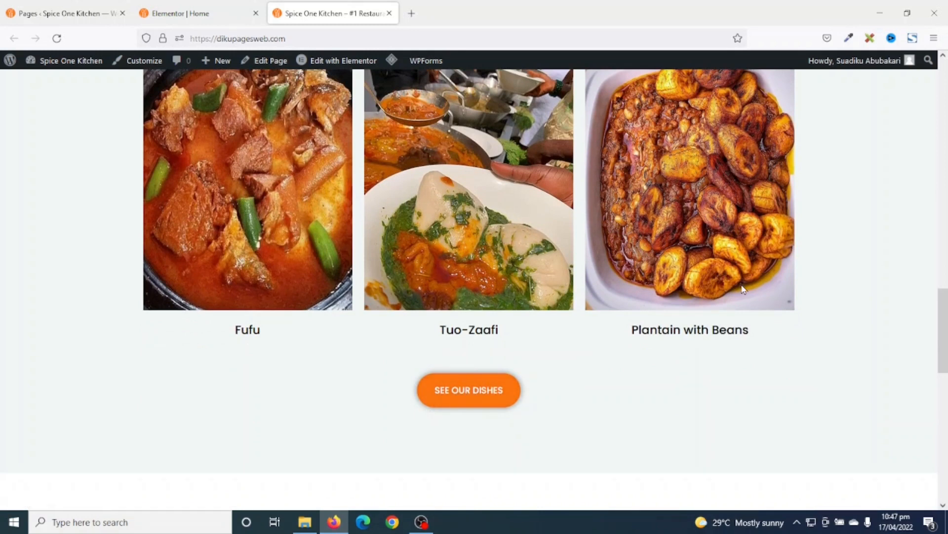
{"action": "scroll", "coordinate": [573, 423], "scroll_direction": "down", "scroll_amount": 4}
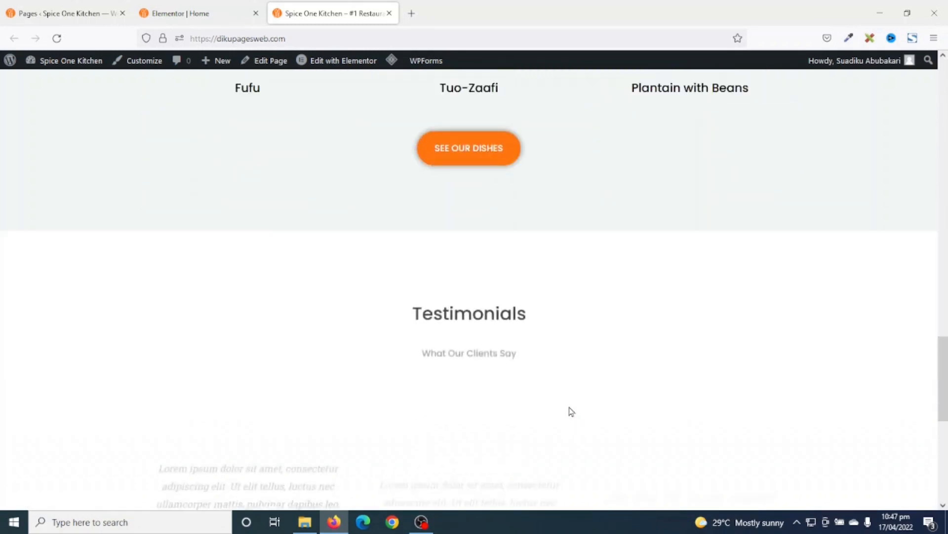
{"action": "scroll", "coordinate": [571, 412], "scroll_direction": "down", "scroll_amount": 1}
{"action": "scroll", "coordinate": [423, 313], "scroll_direction": "down", "scroll_amount": 1}
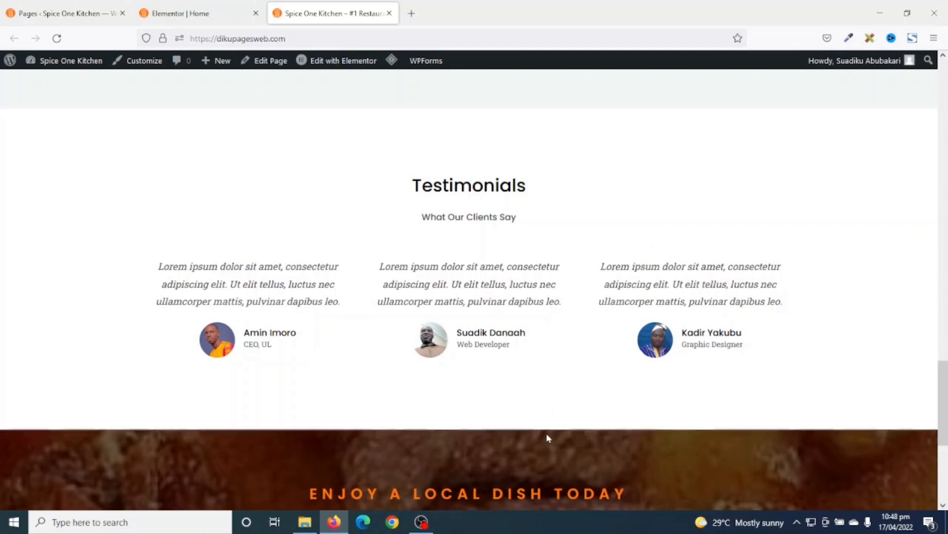
{"action": "scroll", "coordinate": [547, 439], "scroll_direction": "down", "scroll_amount": 5}
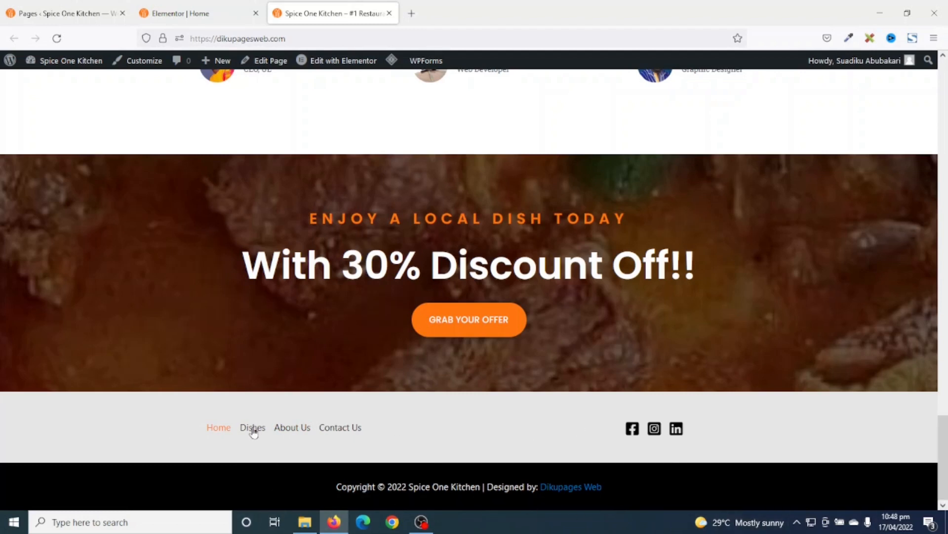
- Open the Dishes page from the footer and browse its dishes and prices
{"action": "left_click", "coordinate": [253, 428]}
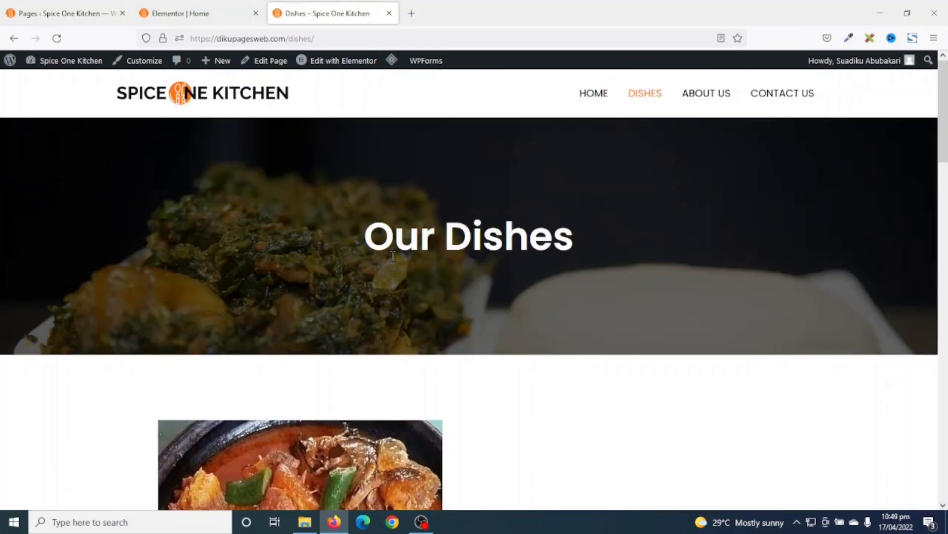
{"action": "left_click_drag", "start_coordinate": [374, 240], "coordinate": [589, 246]}
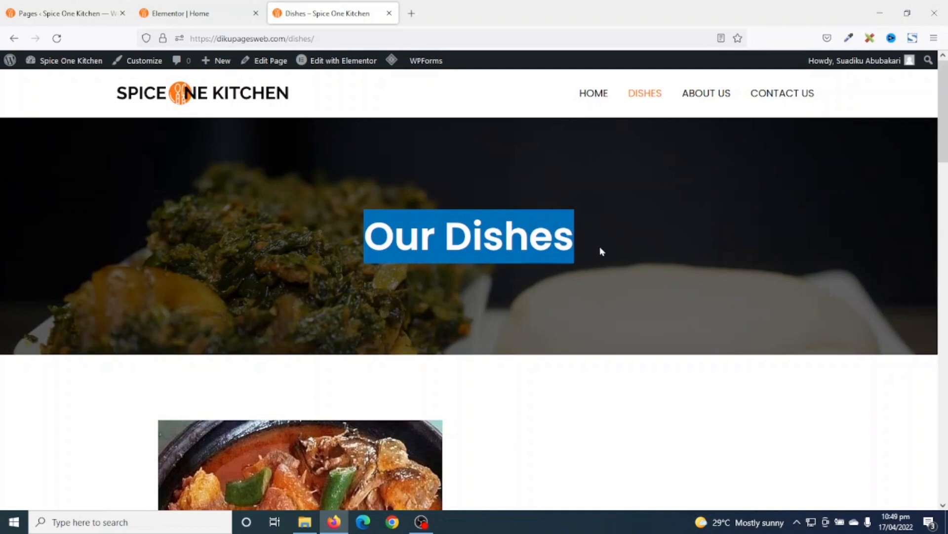
{"action": "scroll", "coordinate": [646, 280], "scroll_direction": "down", "scroll_amount": 5}
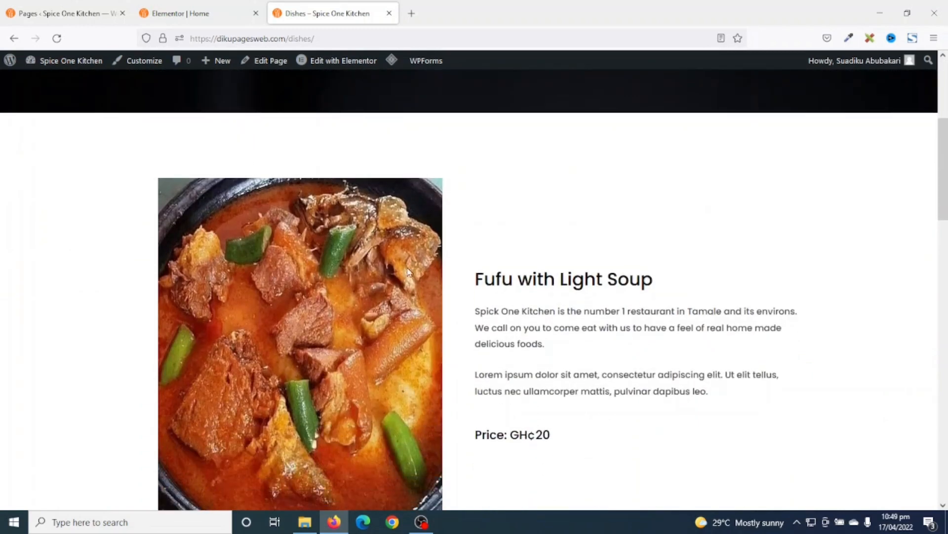
{"action": "scroll", "coordinate": [269, 358], "scroll_direction": "down", "scroll_amount": 1}
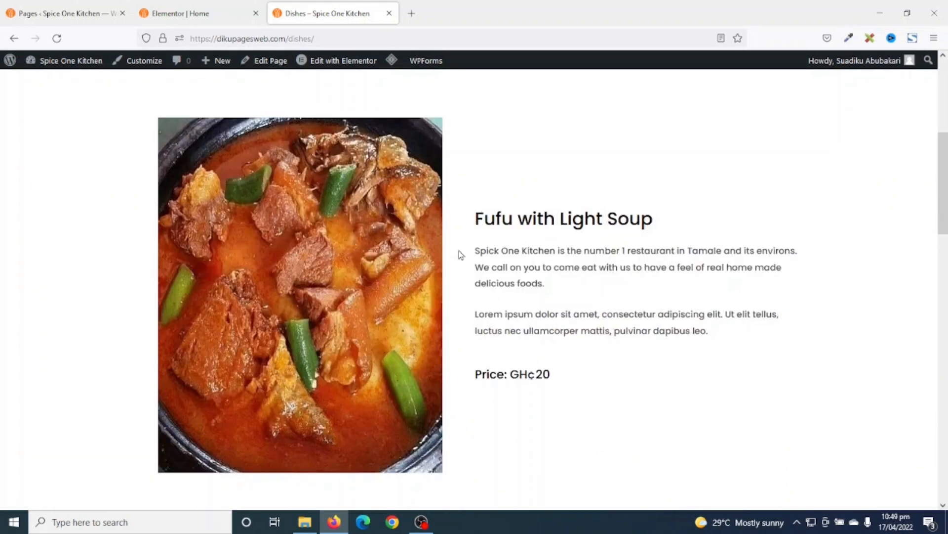
{"action": "left_click_drag", "start_coordinate": [482, 374], "coordinate": [502, 436]}
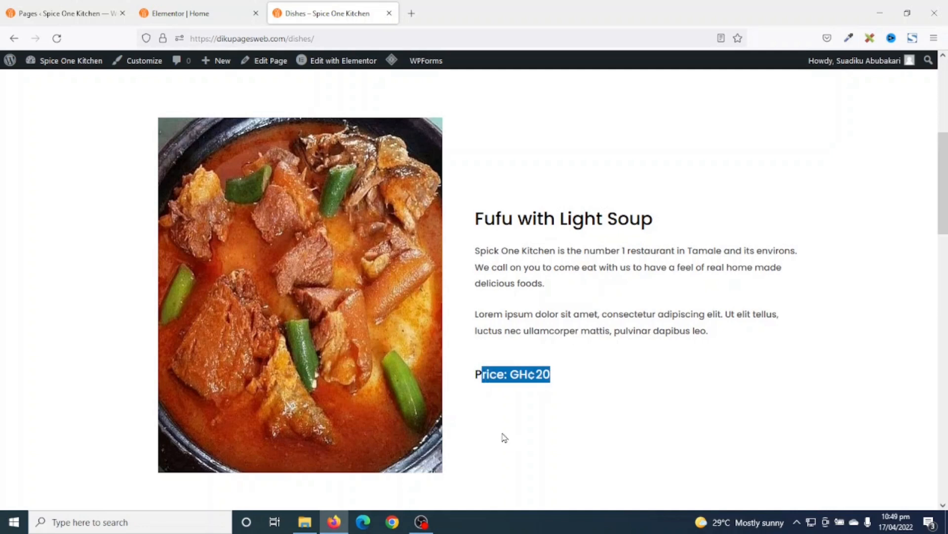
{"action": "scroll", "coordinate": [483, 419], "scroll_direction": "down", "scroll_amount": 7}
{"action": "scroll", "coordinate": [482, 415], "scroll_direction": "down", "scroll_amount": 10}
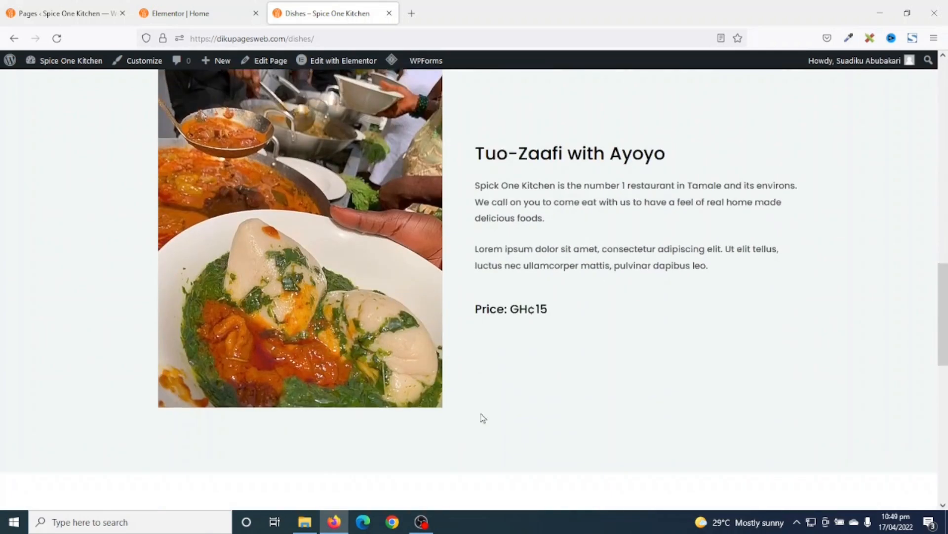
{"action": "scroll", "coordinate": [482, 418], "scroll_direction": "up", "scroll_amount": 15}
{"action": "scroll", "coordinate": [543, 406], "scroll_direction": "up", "scroll_amount": 5}
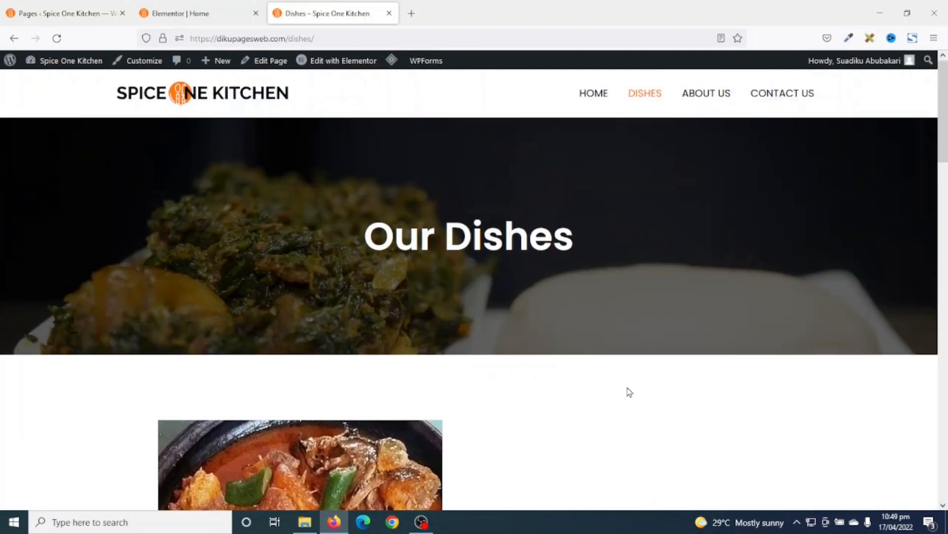
- Open the About Us page and scroll through its chefs and discount banner
{"action": "left_click", "coordinate": [708, 96]}
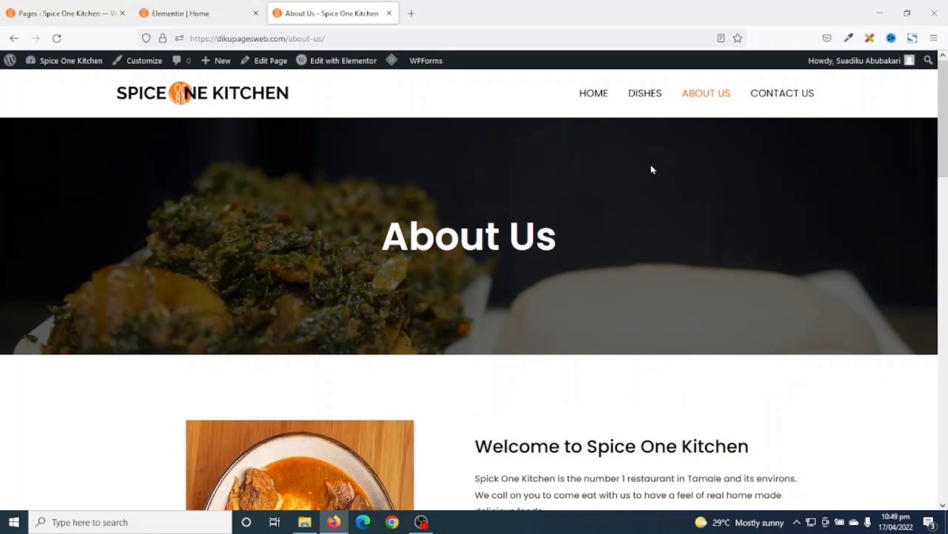
{"action": "scroll", "coordinate": [650, 164], "scroll_direction": "down", "scroll_amount": 5}
{"action": "scroll", "coordinate": [653, 169], "scroll_direction": "down", "scroll_amount": 10}
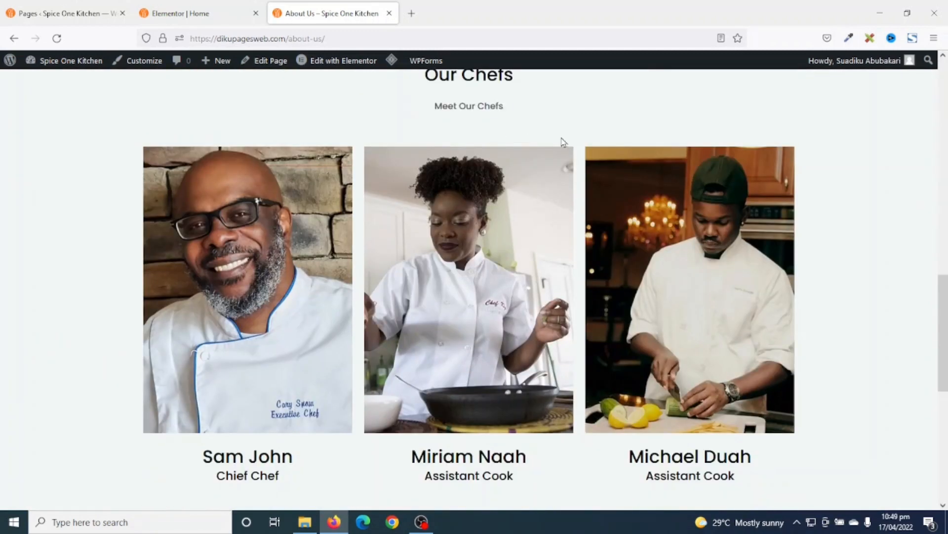
{"action": "scroll", "coordinate": [776, 351], "scroll_direction": "down", "scroll_amount": 7}
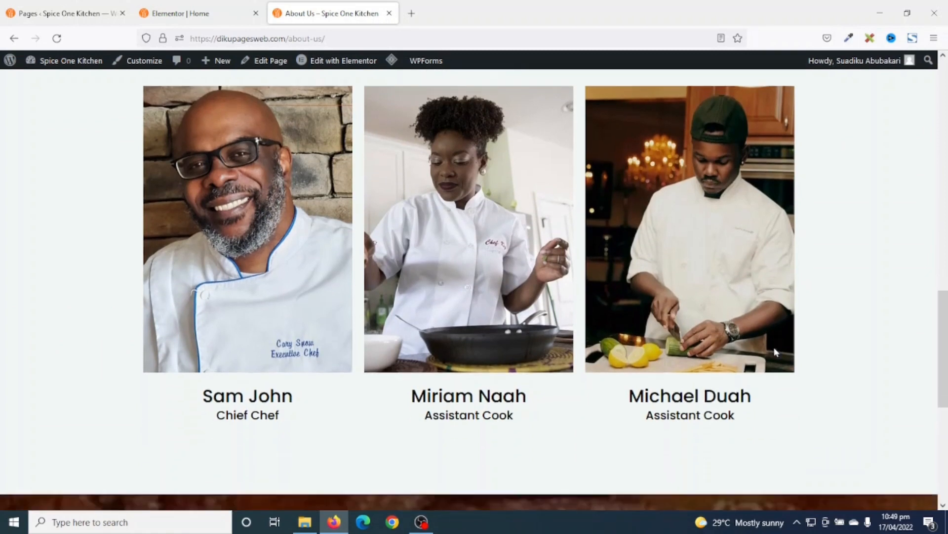
{"action": "scroll", "coordinate": [775, 350], "scroll_direction": "down", "scroll_amount": 2}
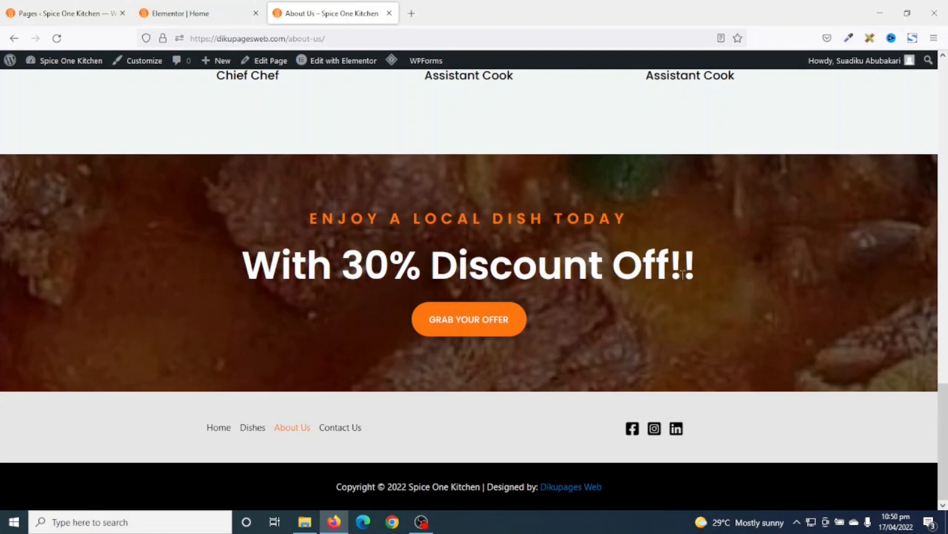
{"action": "left_click_drag", "start_coordinate": [943, 439], "coordinate": [942, 110]}
- Open the Contact Us page and look over its contact details, form, map and footer
{"action": "left_click", "coordinate": [787, 94]}
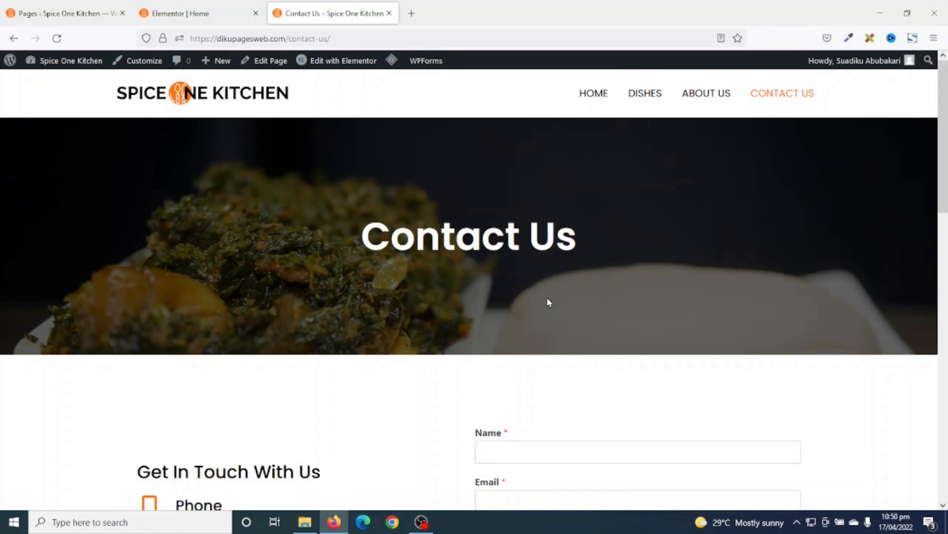
{"action": "scroll", "coordinate": [547, 298], "scroll_direction": "down", "scroll_amount": 5}
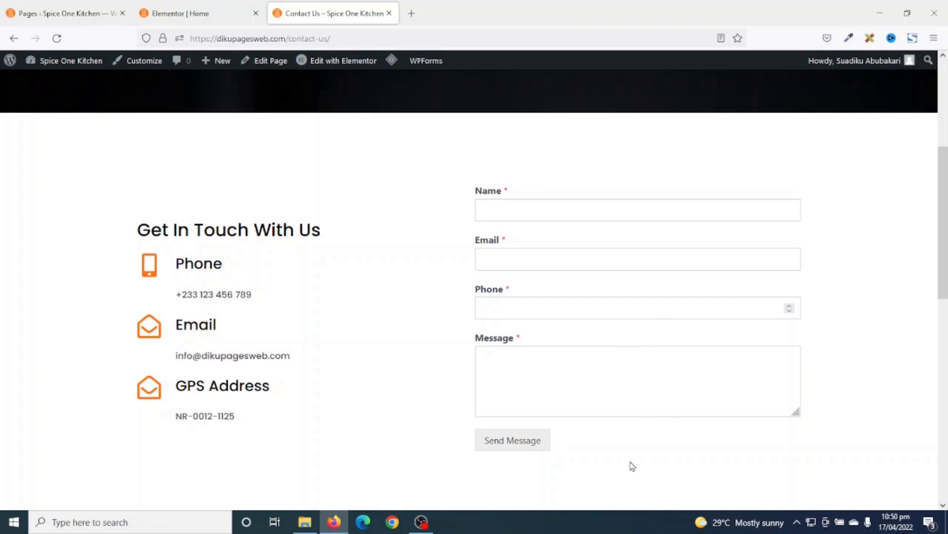
{"action": "scroll", "coordinate": [574, 295], "scroll_direction": "up", "scroll_amount": 1}
{"action": "scroll", "coordinate": [593, 339], "scroll_direction": "down", "scroll_amount": 5}
{"action": "scroll", "coordinate": [594, 340], "scroll_direction": "down", "scroll_amount": 1}
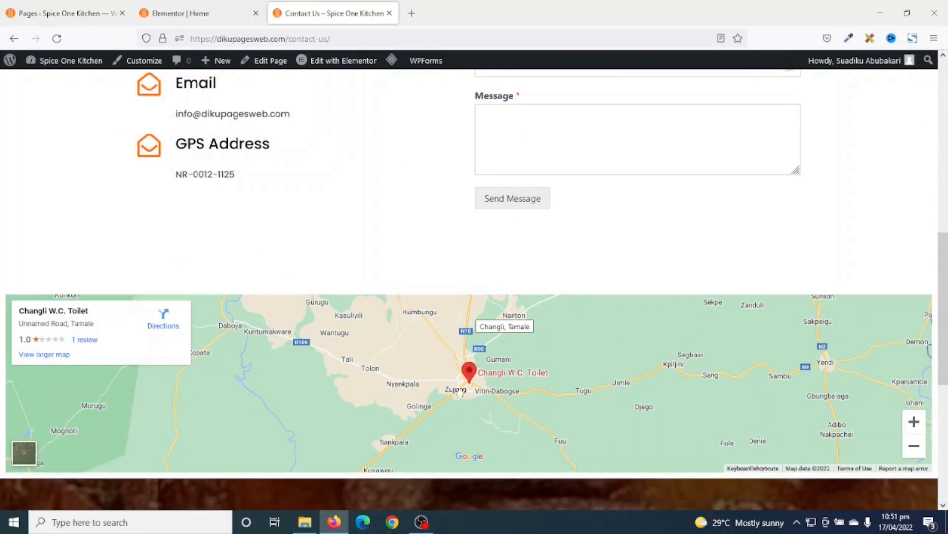
{"action": "scroll", "coordinate": [513, 418], "scroll_direction": "down", "scroll_amount": 8}
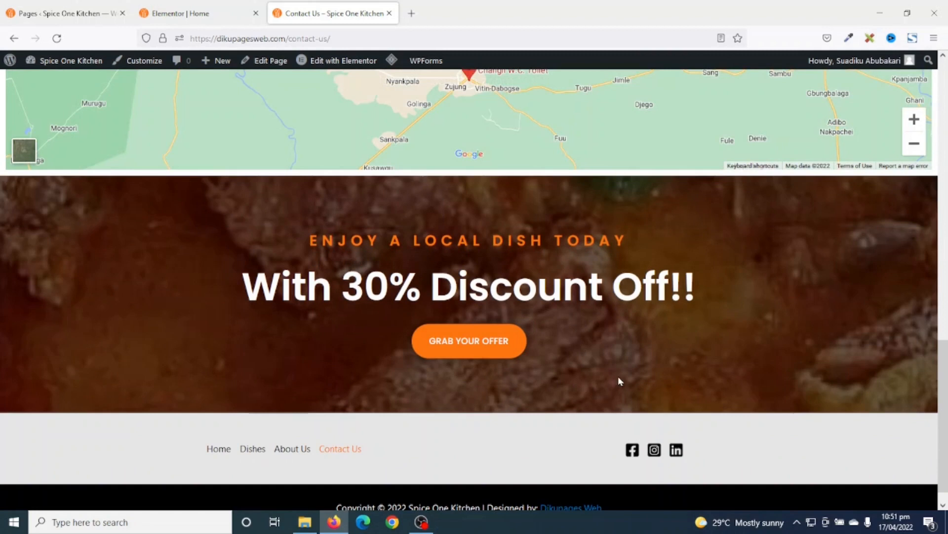
{"action": "scroll", "coordinate": [619, 381], "scroll_direction": "down", "scroll_amount": 1}
{"action": "scroll", "coordinate": [748, 438], "scroll_direction": "up", "scroll_amount": 3}
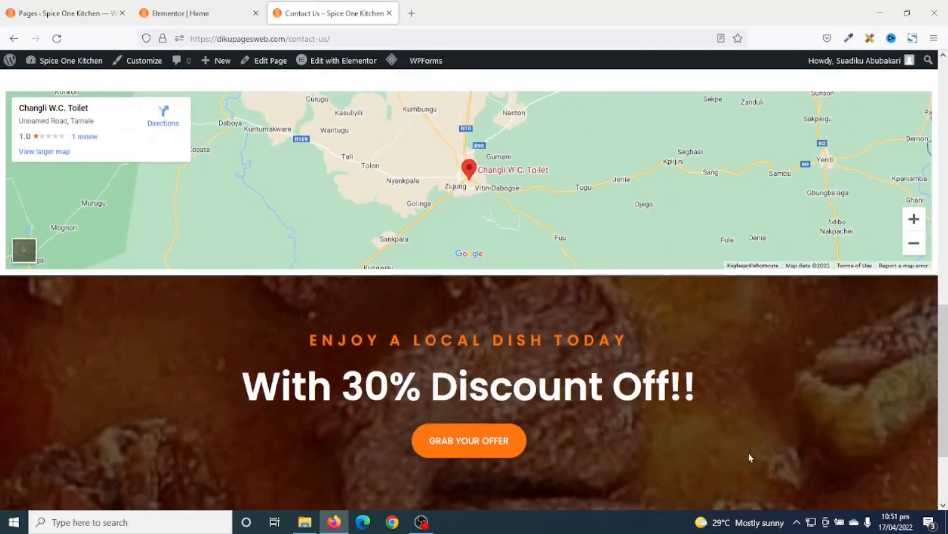
{"action": "scroll", "coordinate": [748, 452], "scroll_direction": "up", "scroll_amount": 15}
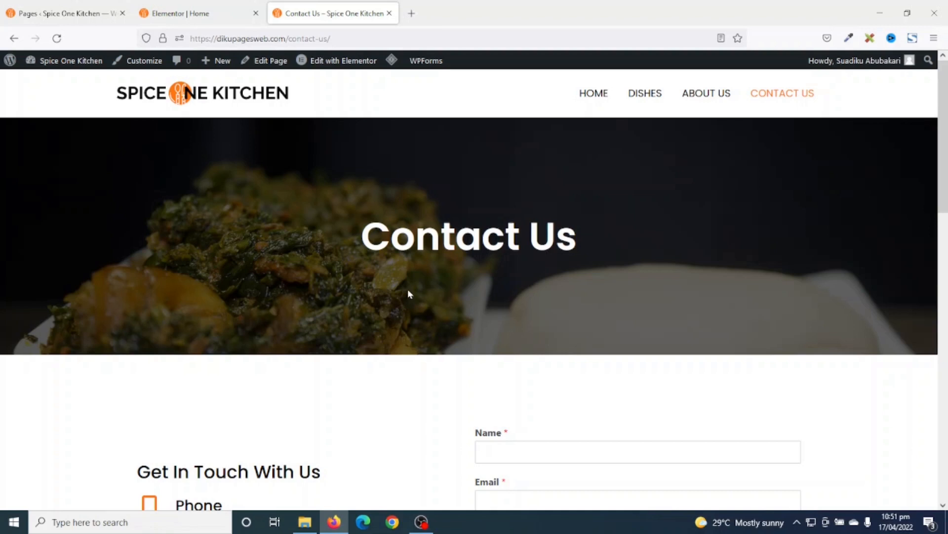
{"action": "scroll", "coordinate": [410, 295], "scroll_direction": "down", "scroll_amount": 5}
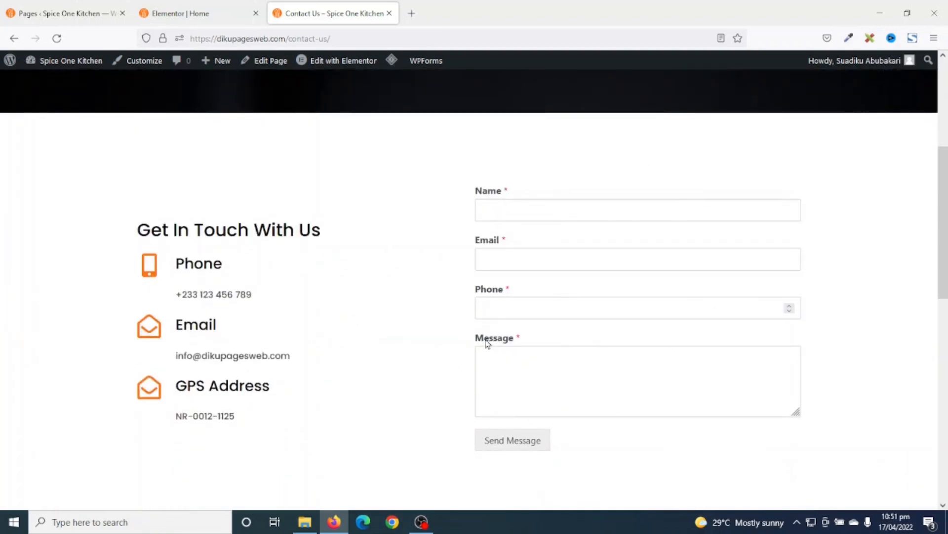
- Fill the contact form with a test name, e-mail, phone and message, and send it
{"action": "left_click", "coordinate": [514, 211]}
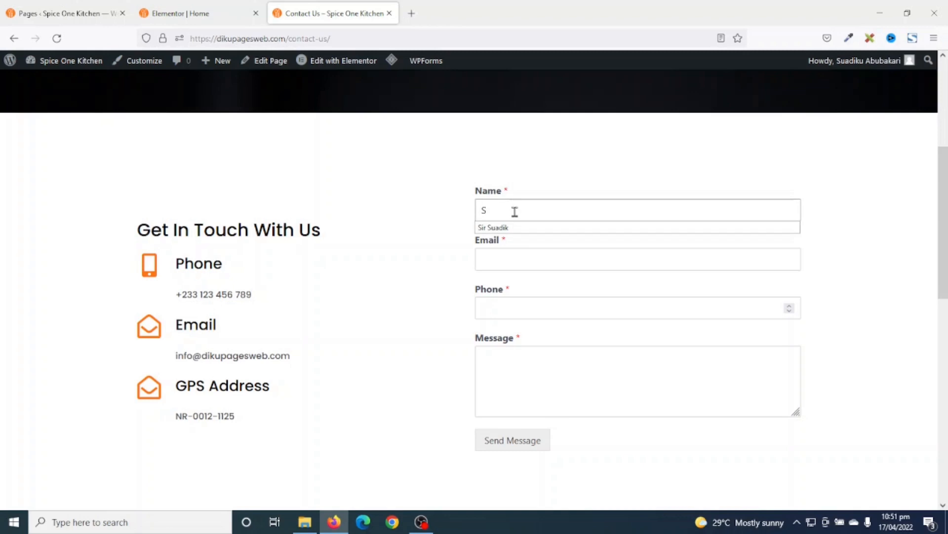
{"action": "key", "text": "Tab"}
{"action": "key", "text": "Down"}
{"action": "key", "text": "Tab"}
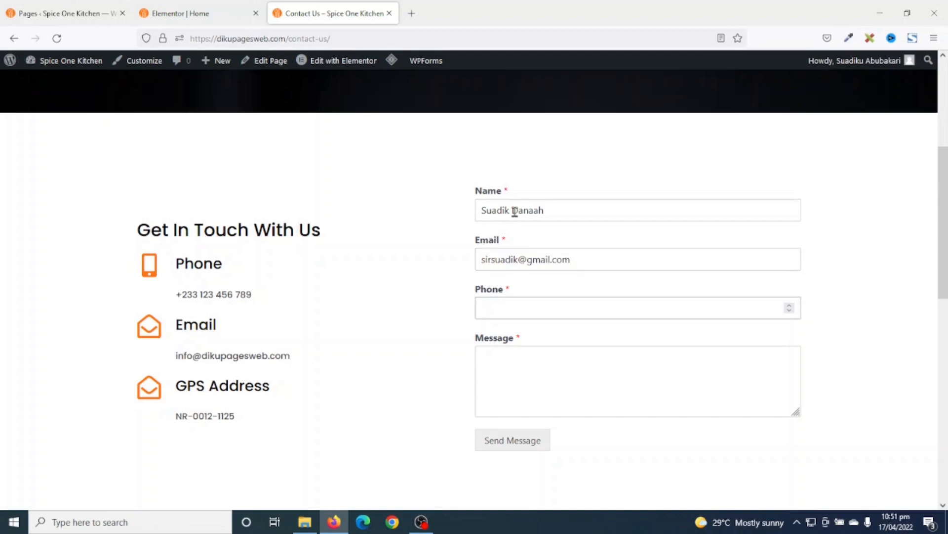
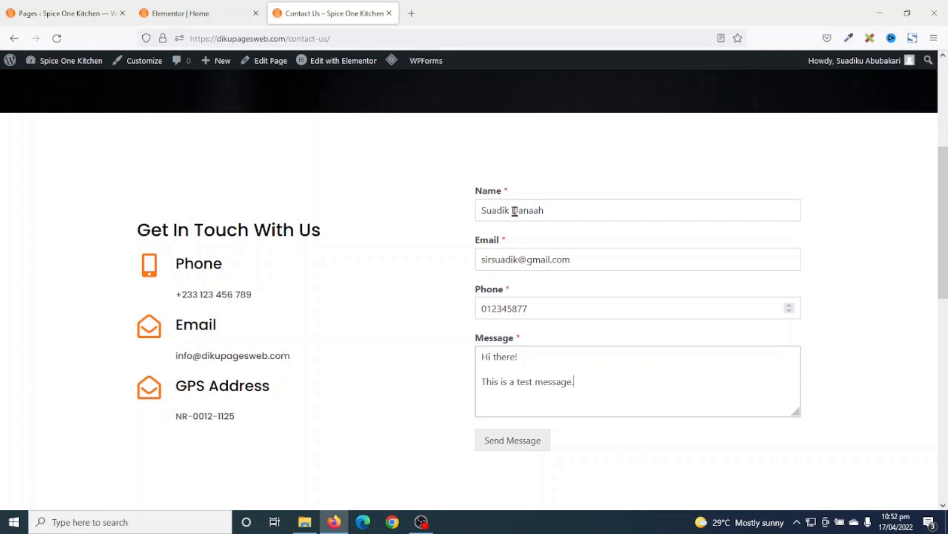
{"action": "left_click", "coordinate": [510, 451]}
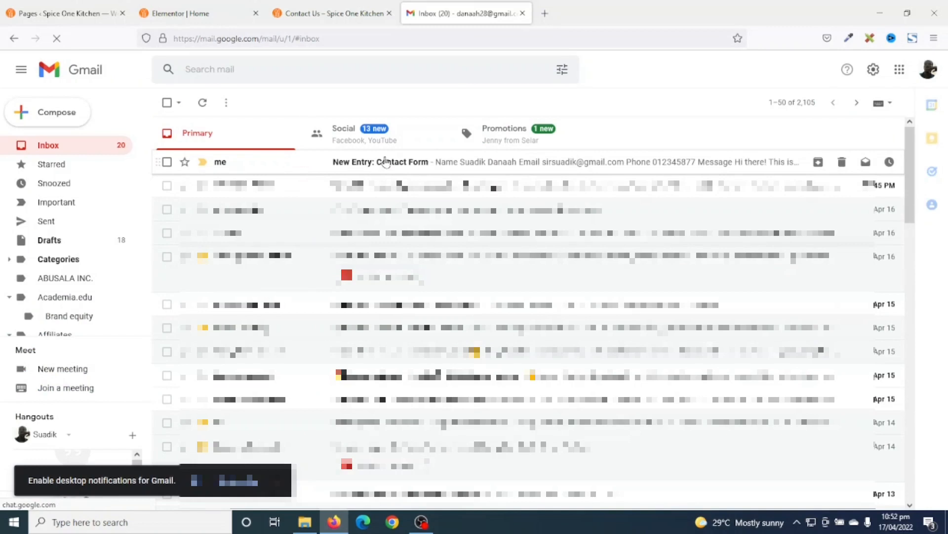
- Open the 'New Entry: Contact Form' email and review the submitted name, e-mail, phone and message
{"action": "left_click", "coordinate": [423, 164]}
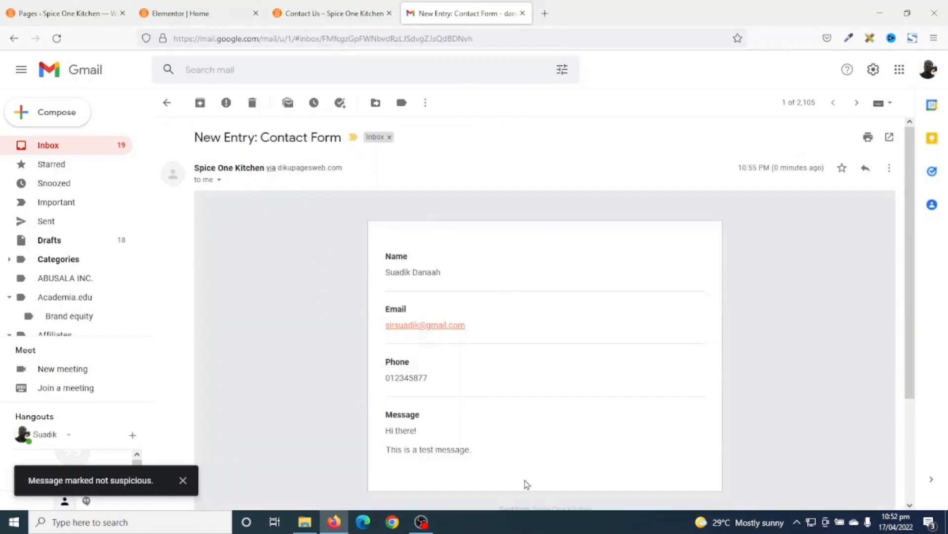
{"action": "left_click_drag", "start_coordinate": [383, 252], "coordinate": [459, 277]}
{"action": "left_click_drag", "start_coordinate": [387, 308], "coordinate": [451, 383]}
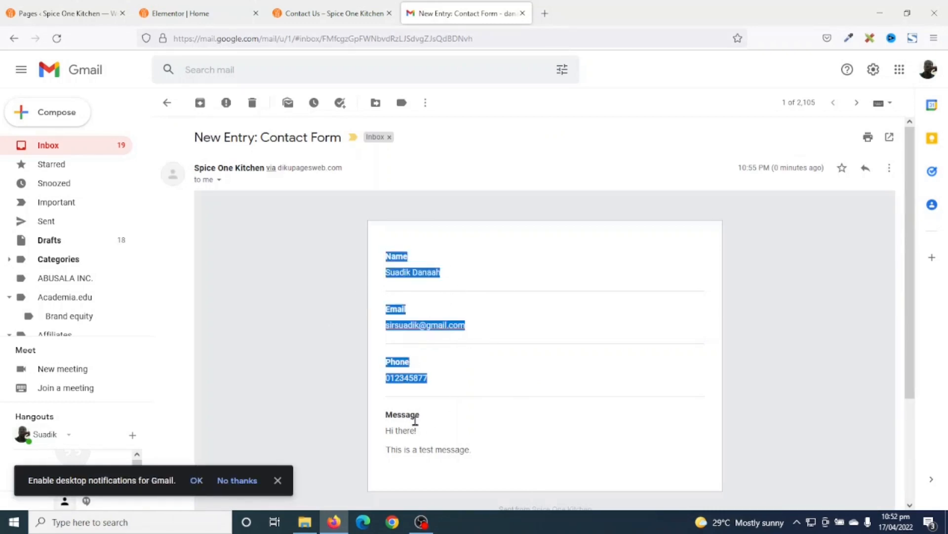
{"action": "left_click_drag", "start_coordinate": [379, 419], "coordinate": [479, 461]}
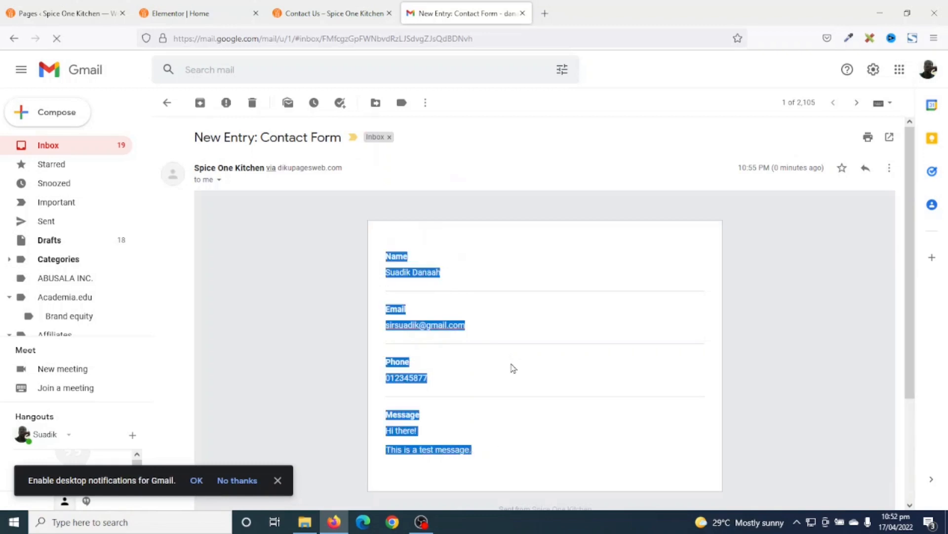
{"action": "scroll", "coordinate": [495, 412], "scroll_direction": "down", "scroll_amount": 5}
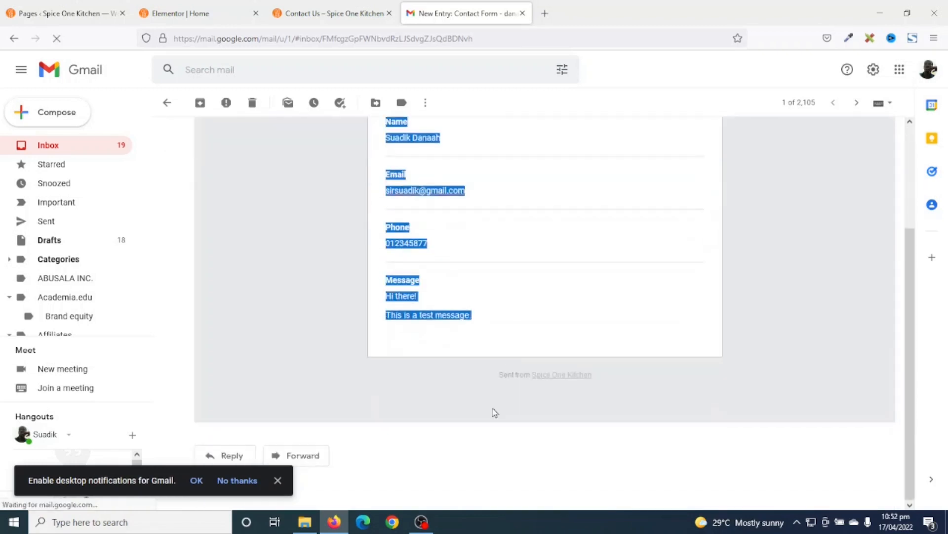
{"action": "scroll", "coordinate": [633, 389], "scroll_direction": "up", "scroll_amount": 5}
{"action": "left_click", "coordinate": [631, 390]}
{"action": "scroll", "coordinate": [442, 392], "scroll_direction": "down", "scroll_amount": 5}
{"action": "scroll", "coordinate": [559, 372], "scroll_direction": "up", "scroll_amount": 5}
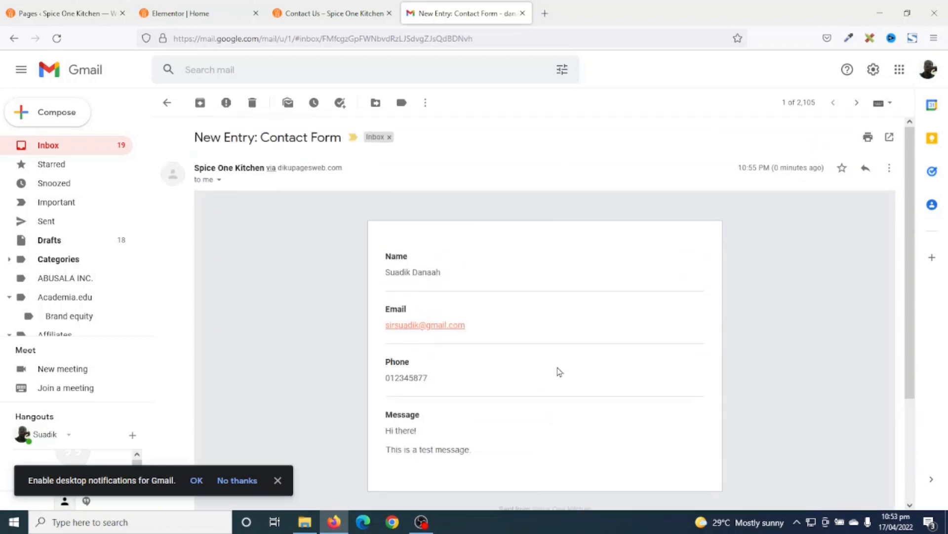
{"action": "scroll", "coordinate": [561, 361], "scroll_direction": "down", "scroll_amount": 5}
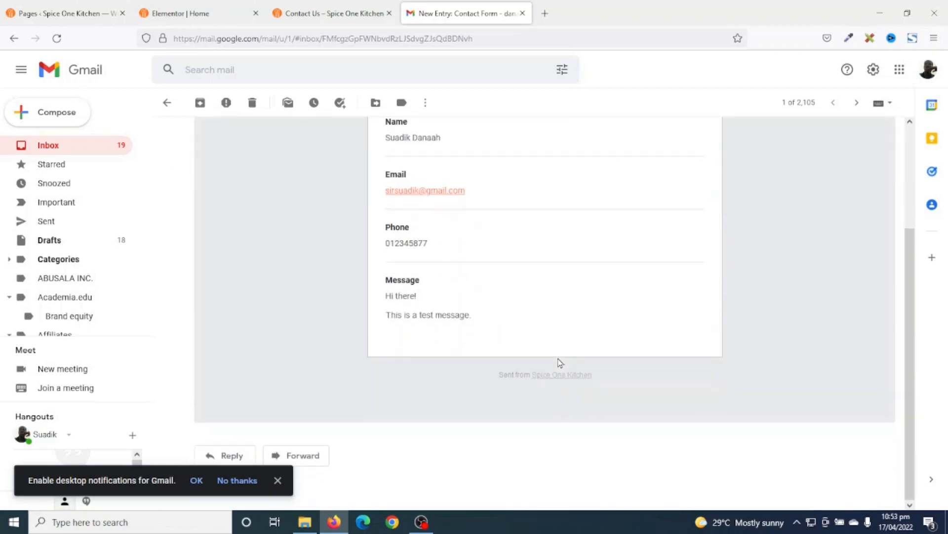
- Reply to the submission with 'Thank you for your message. How may we help you?'
{"action": "left_click", "coordinate": [231, 456]}
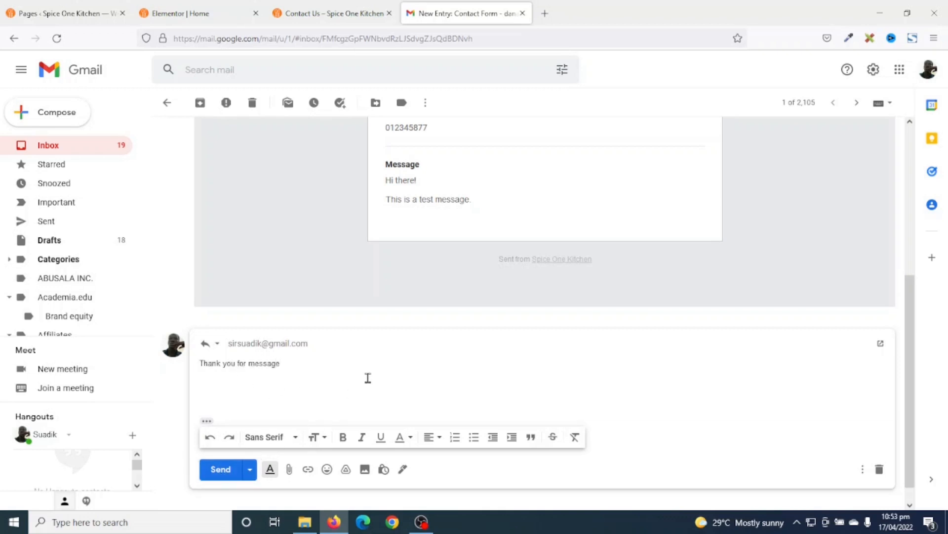
{"action": "type", "text": "How may we help you?"}
{"action": "key", "text": "Tab"}
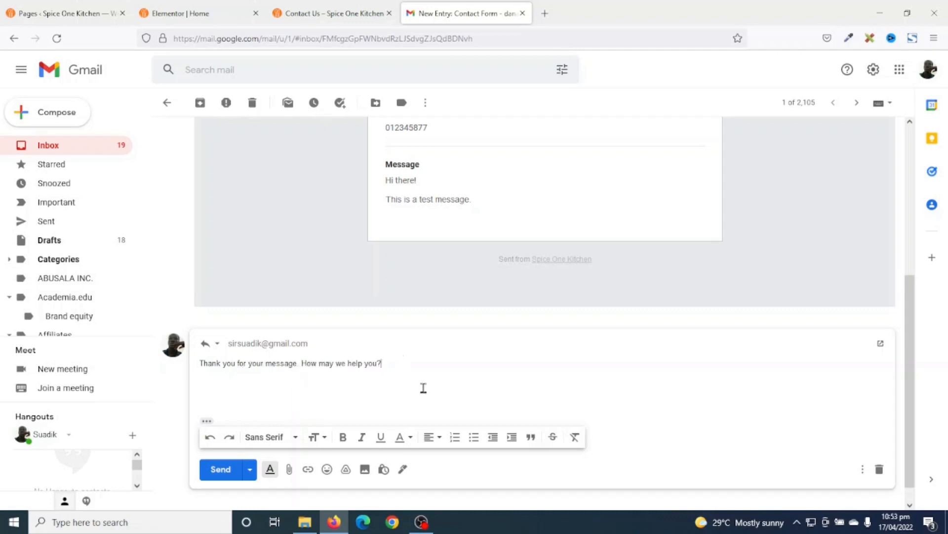
{"action": "left_click", "coordinate": [221, 469]}
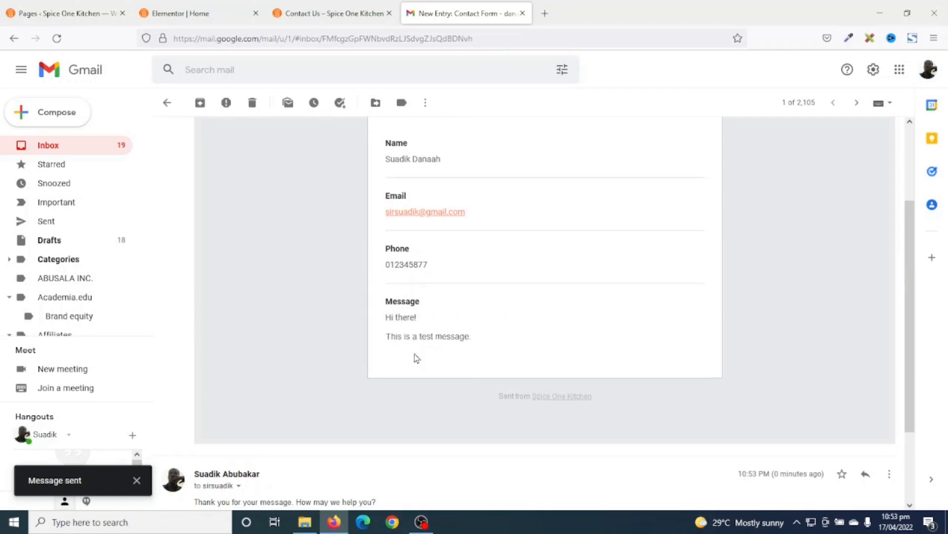
- Close the Gmail tab and return to the site's Contact Us page
{"action": "scroll", "coordinate": [410, 360], "scroll_direction": "down", "scroll_amount": 3}
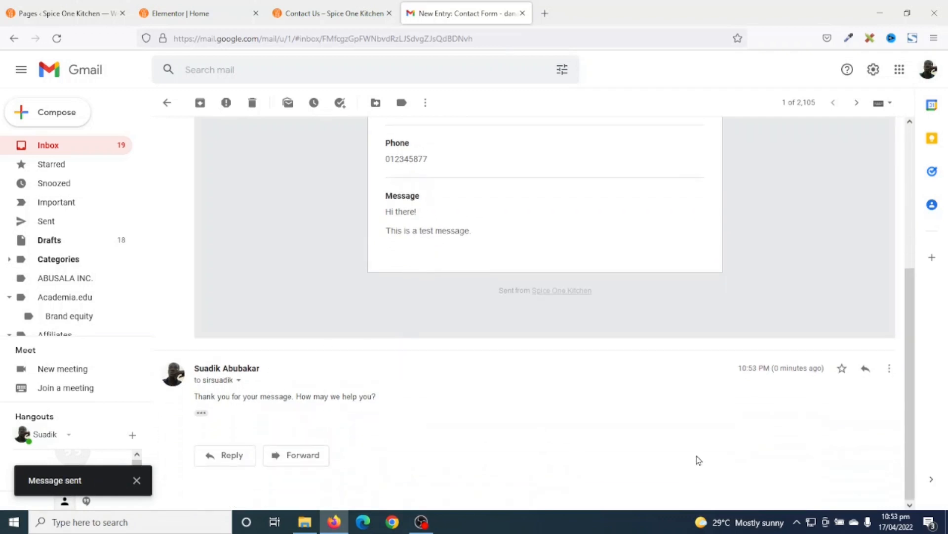
{"action": "scroll", "coordinate": [676, 445], "scroll_direction": "up", "scroll_amount": 5}
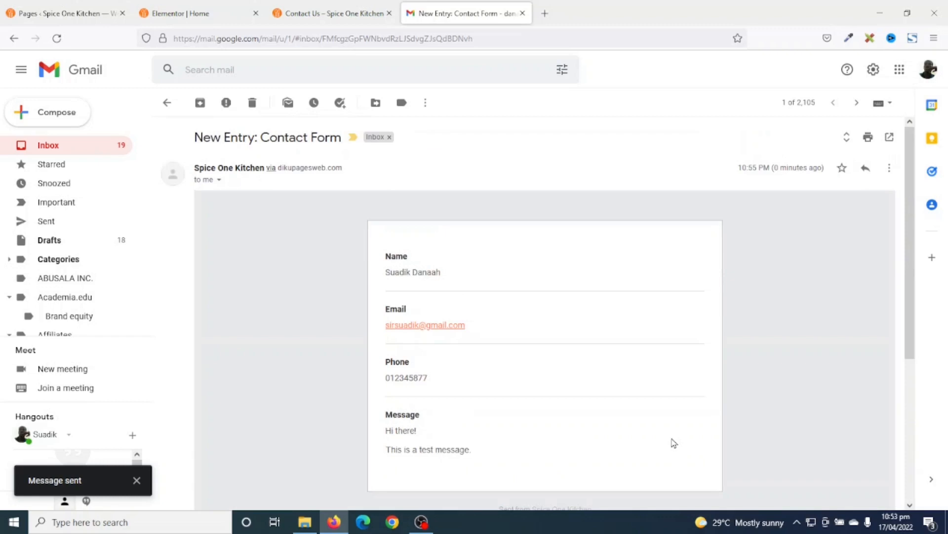
{"action": "left_click", "coordinate": [523, 13]}
{"action": "scroll", "coordinate": [657, 201], "scroll_direction": "up", "scroll_amount": 5}
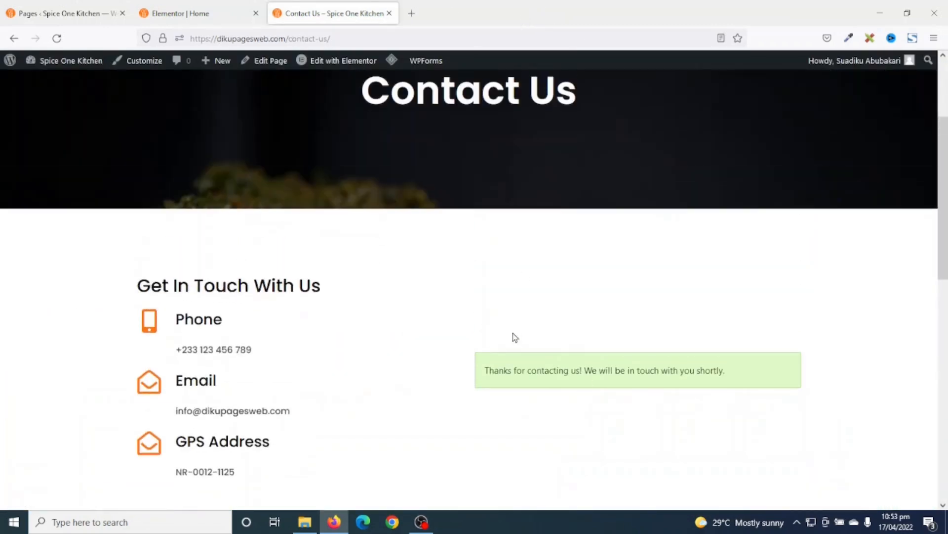